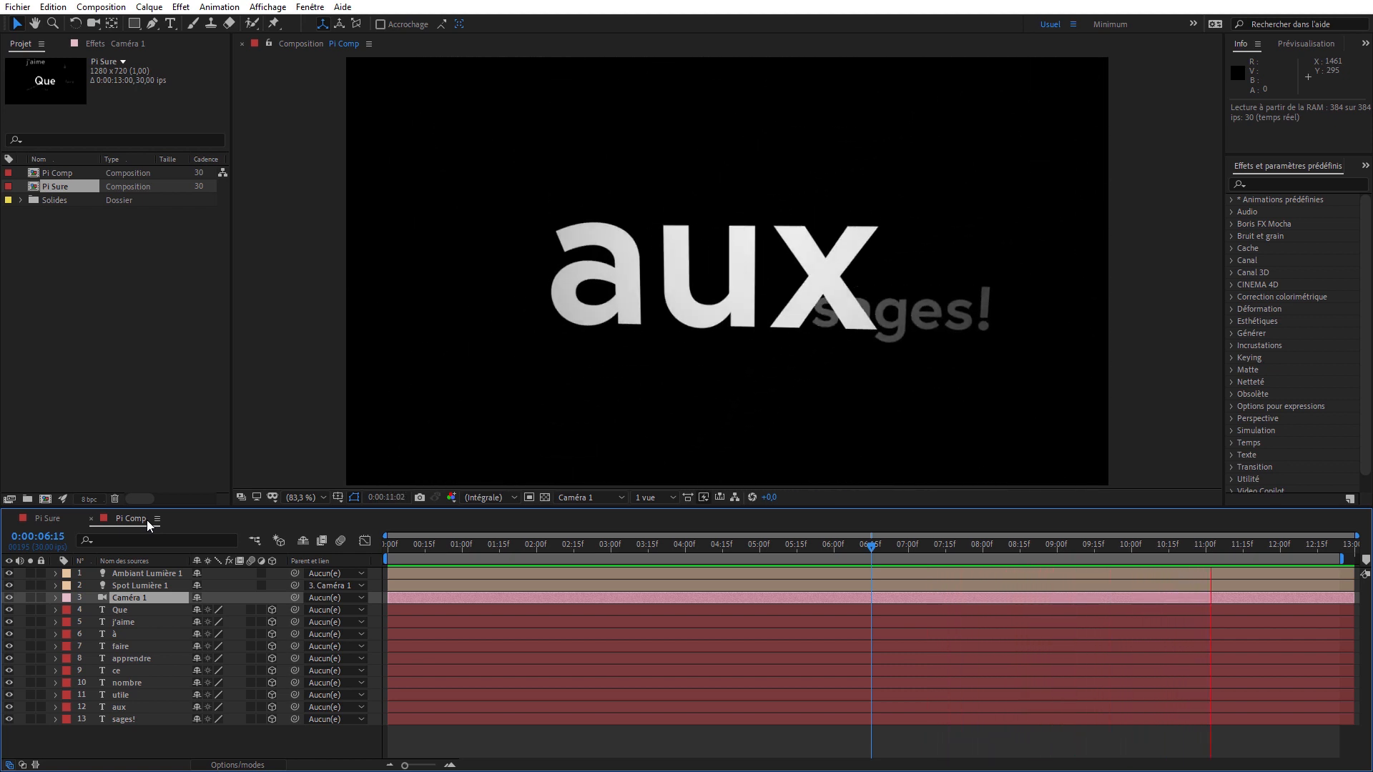
- Preview the Pi Comp animation and the Pi Sure version, examining the Sure Target effect settings on its Target layer
key("space")
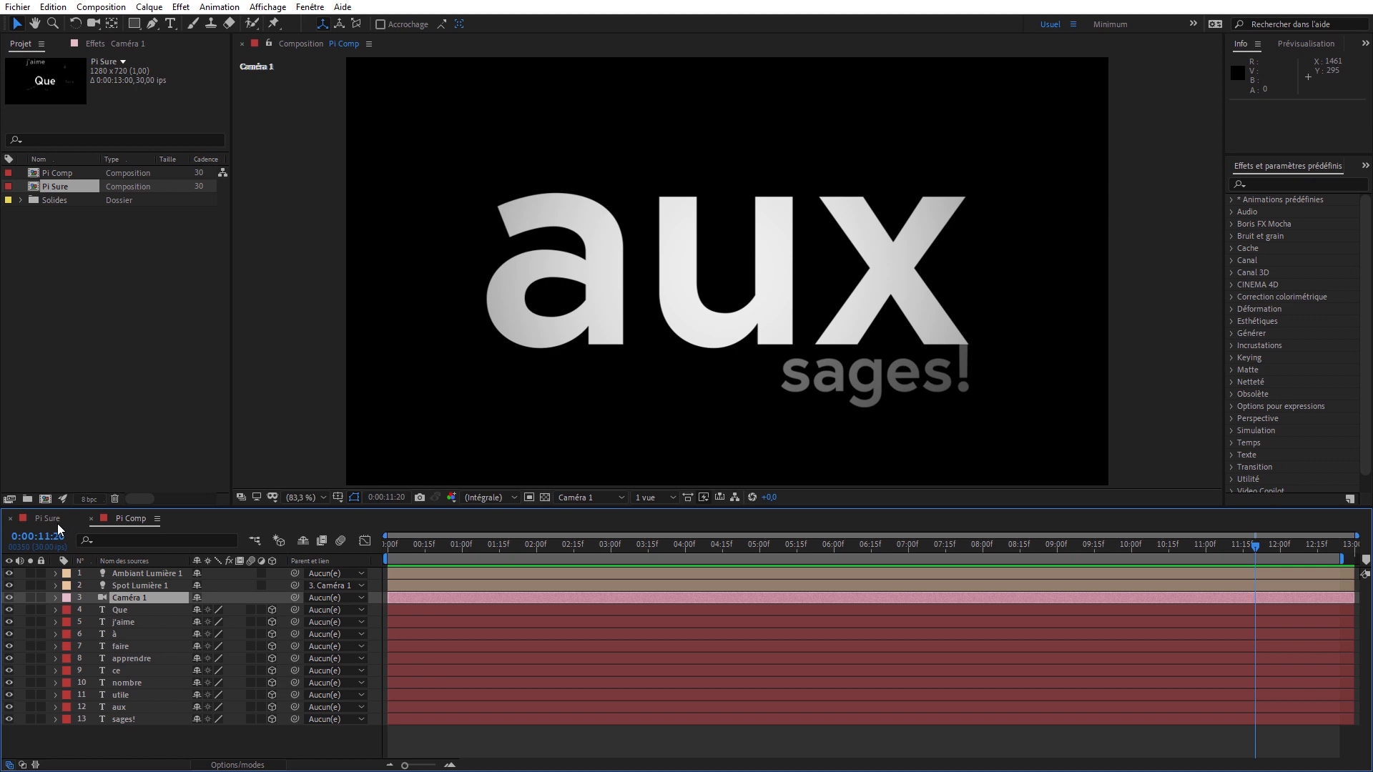
left_click(57, 524)
left_click(98, 46)
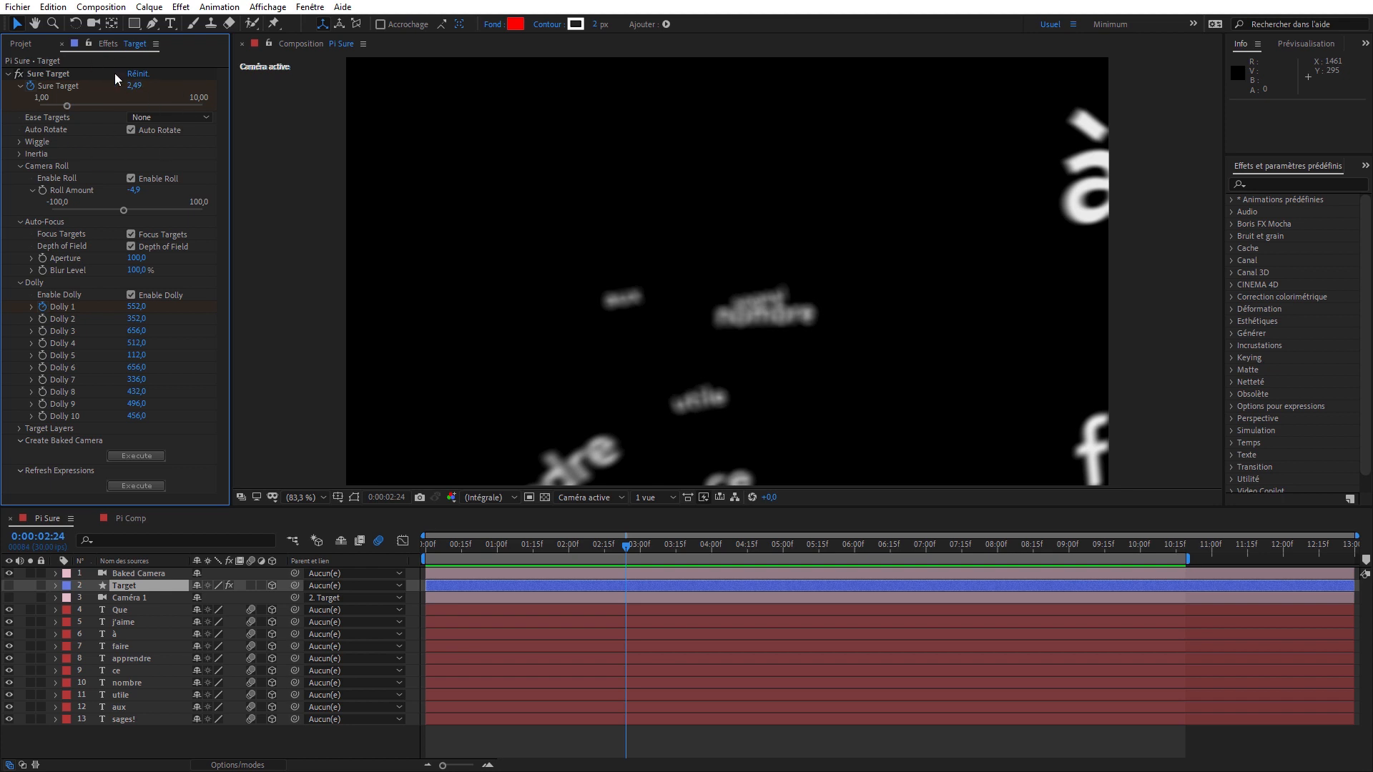
key("space")
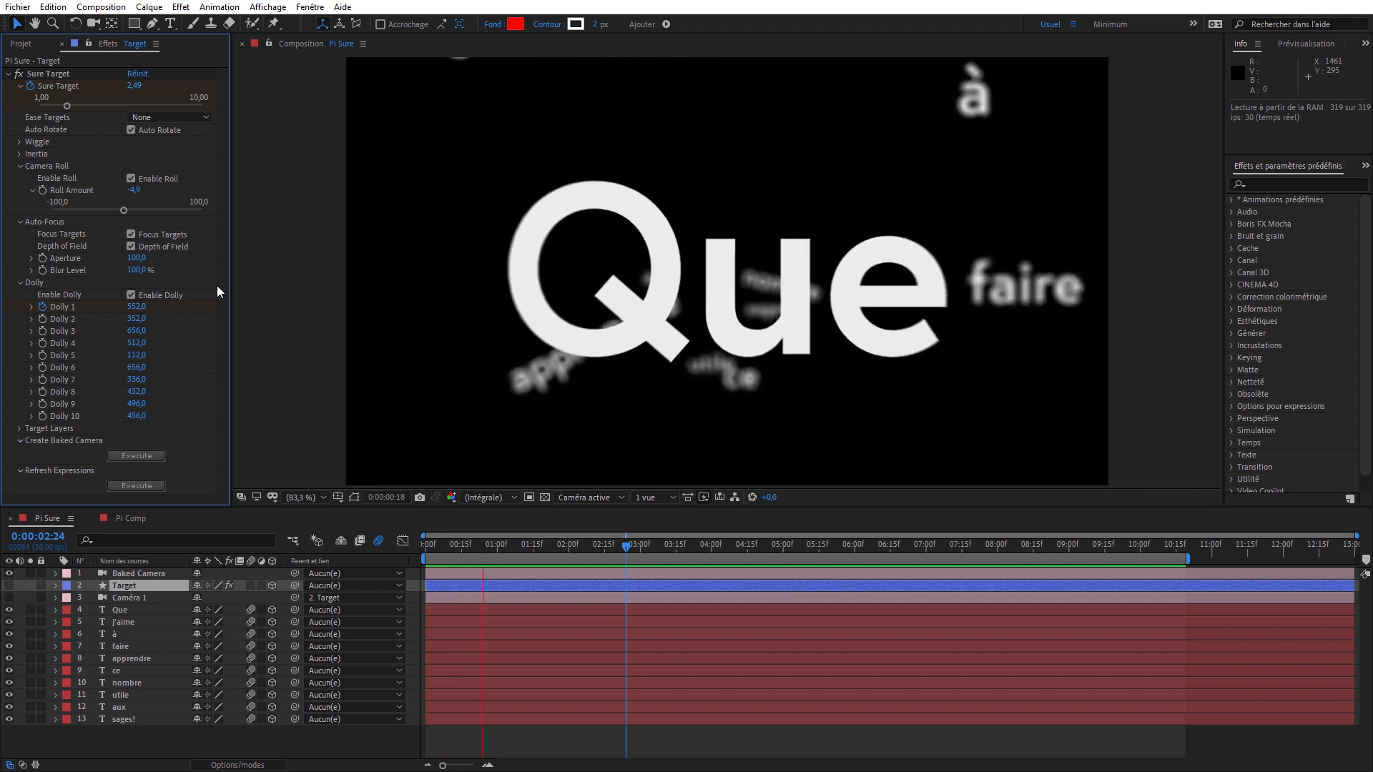
key("space")
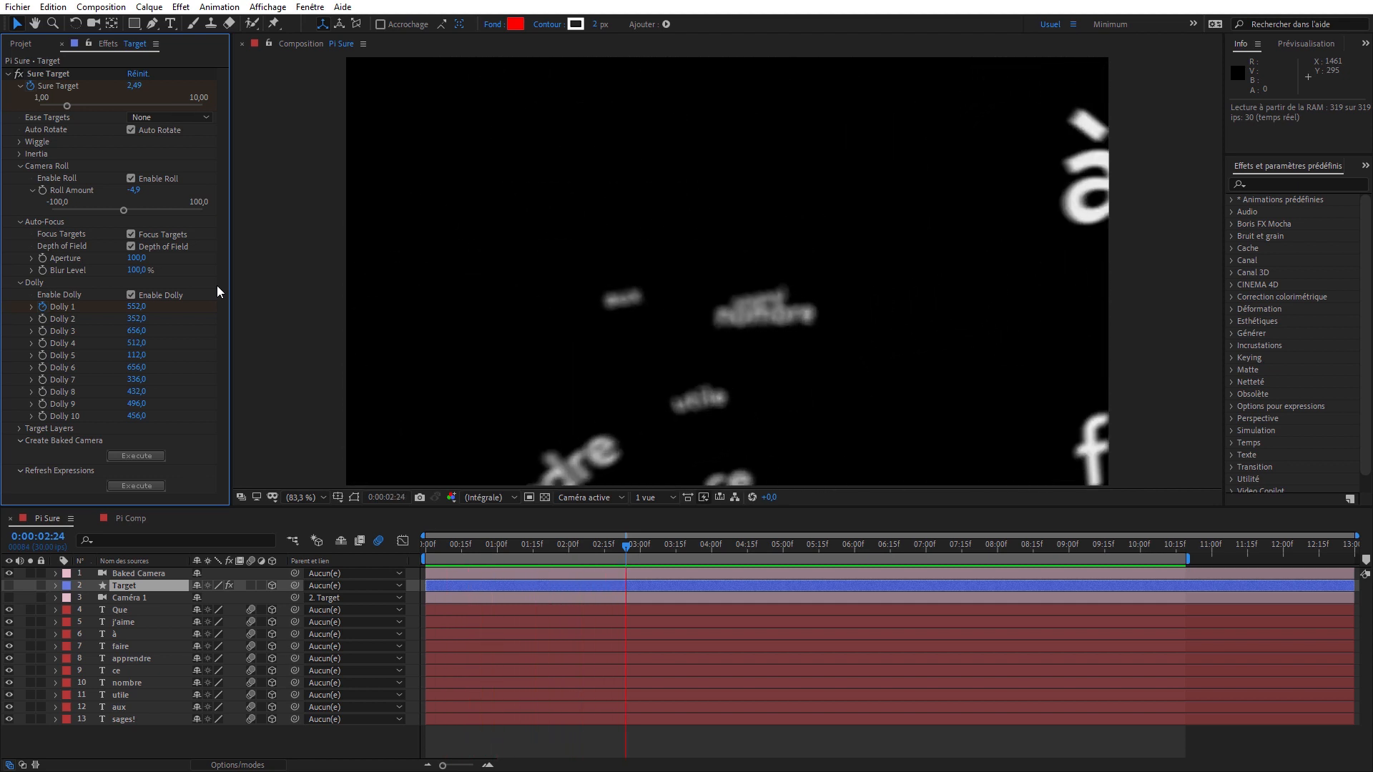
left_click(20, 44)
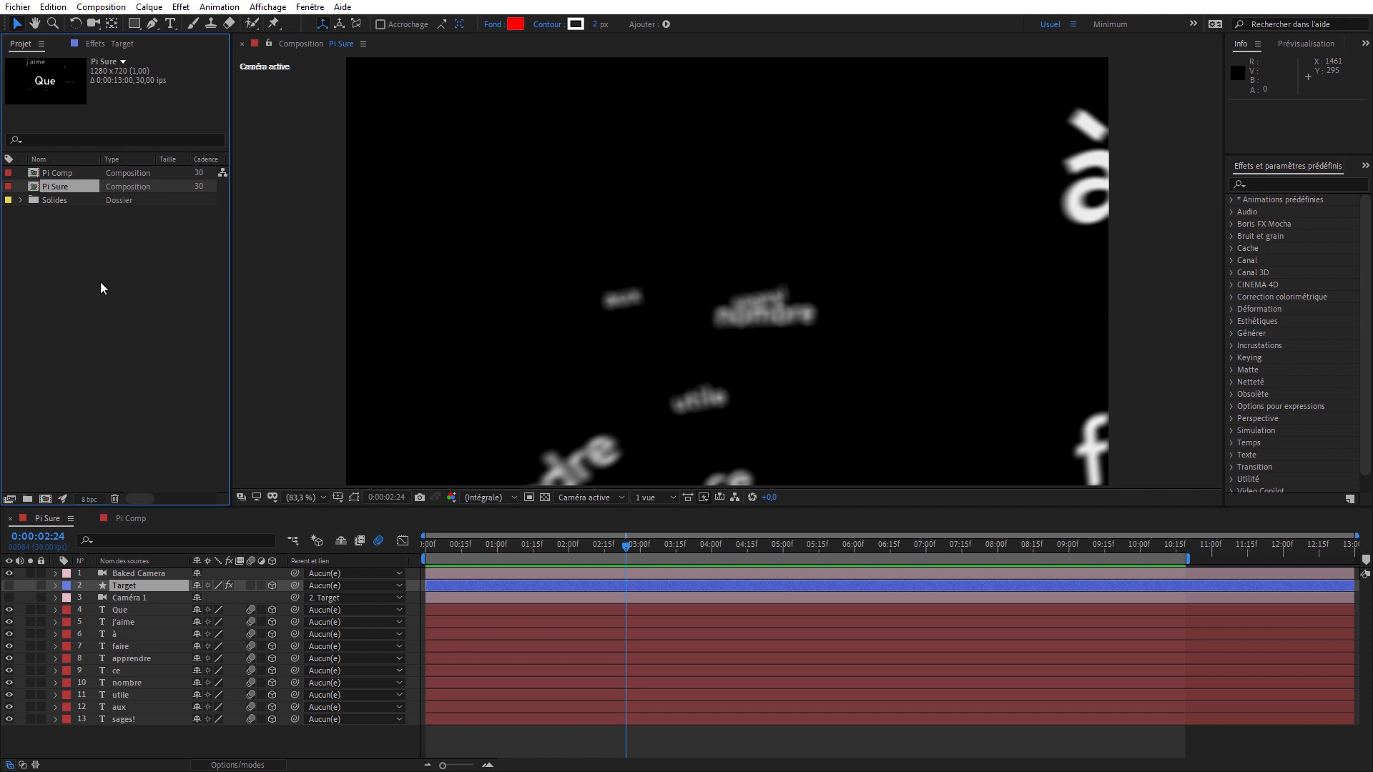
- Close the example project and create a new composition named "Pi comp"
key("ctrl+w")
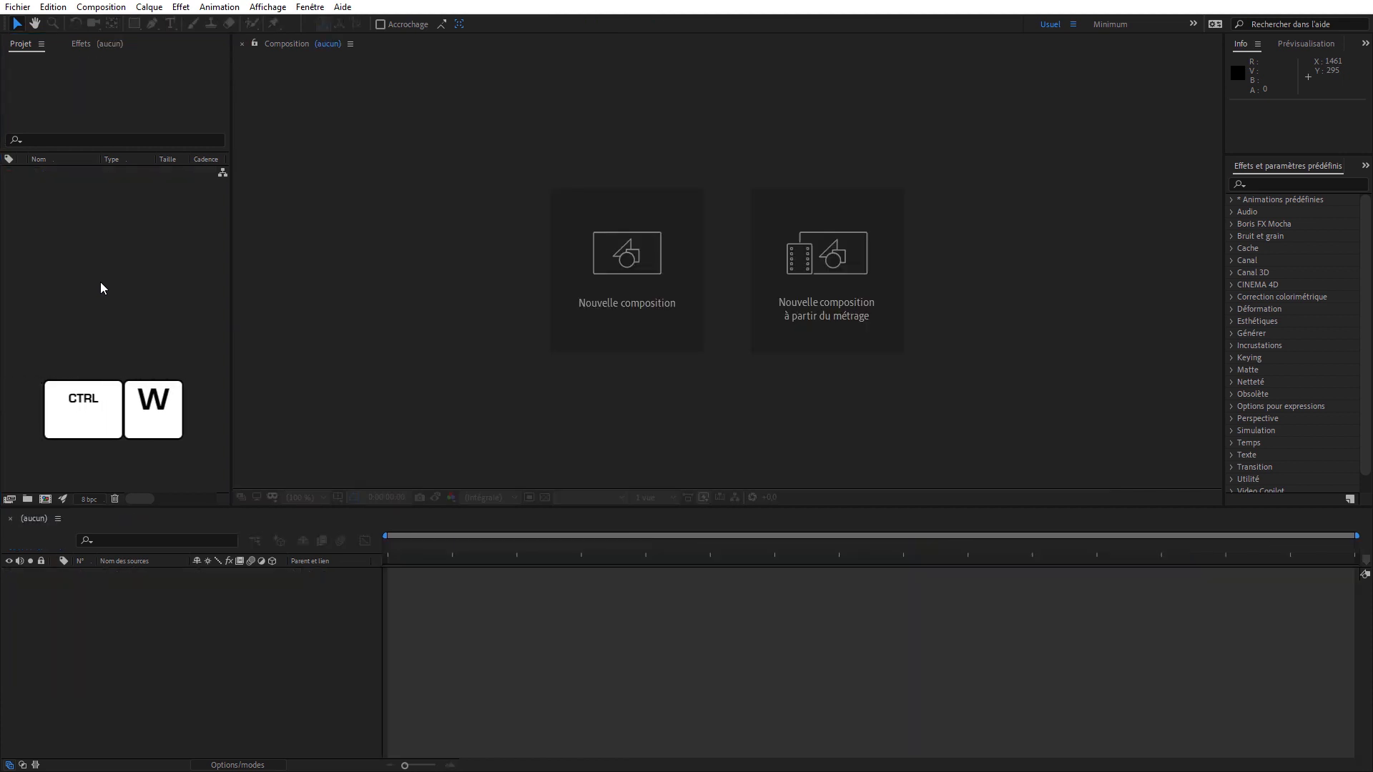
left_click(597, 293)
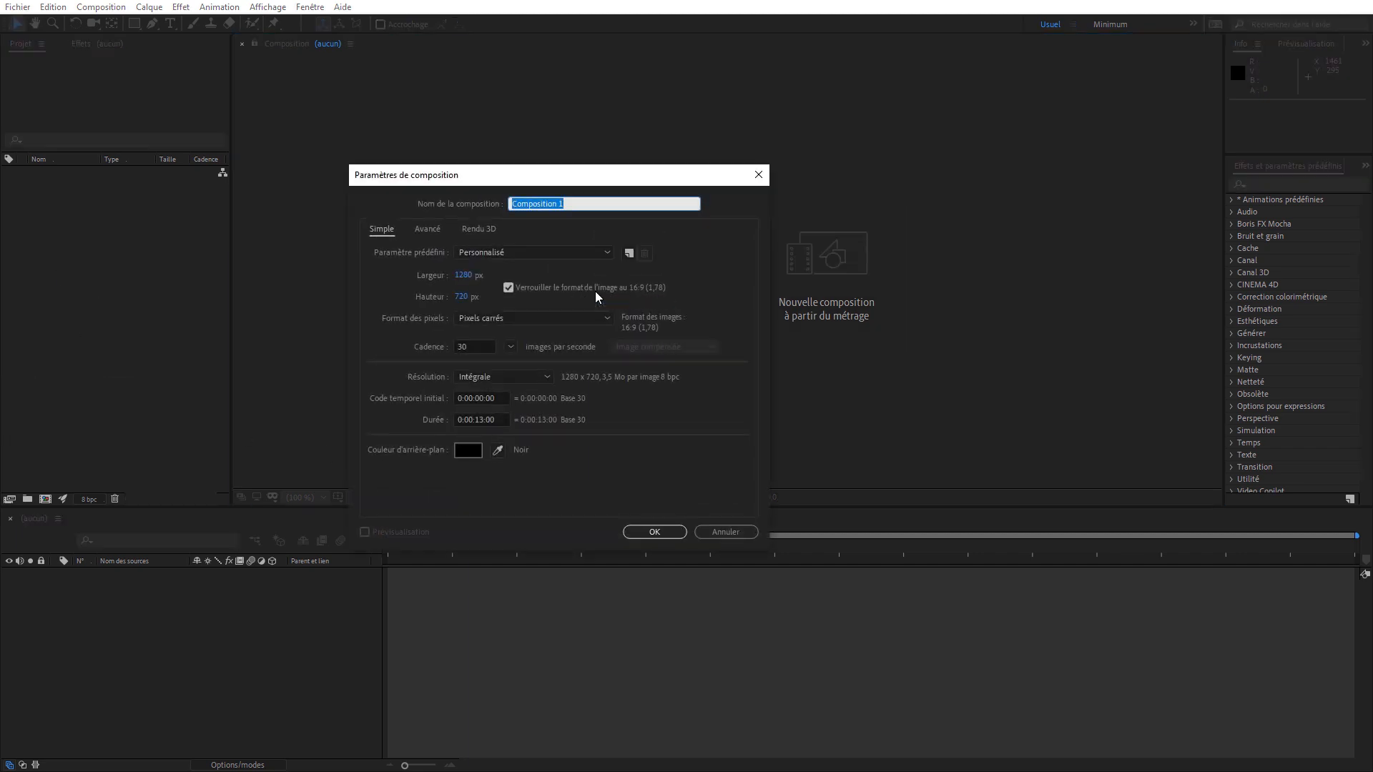
type("Pi comp")
left_click(641, 536)
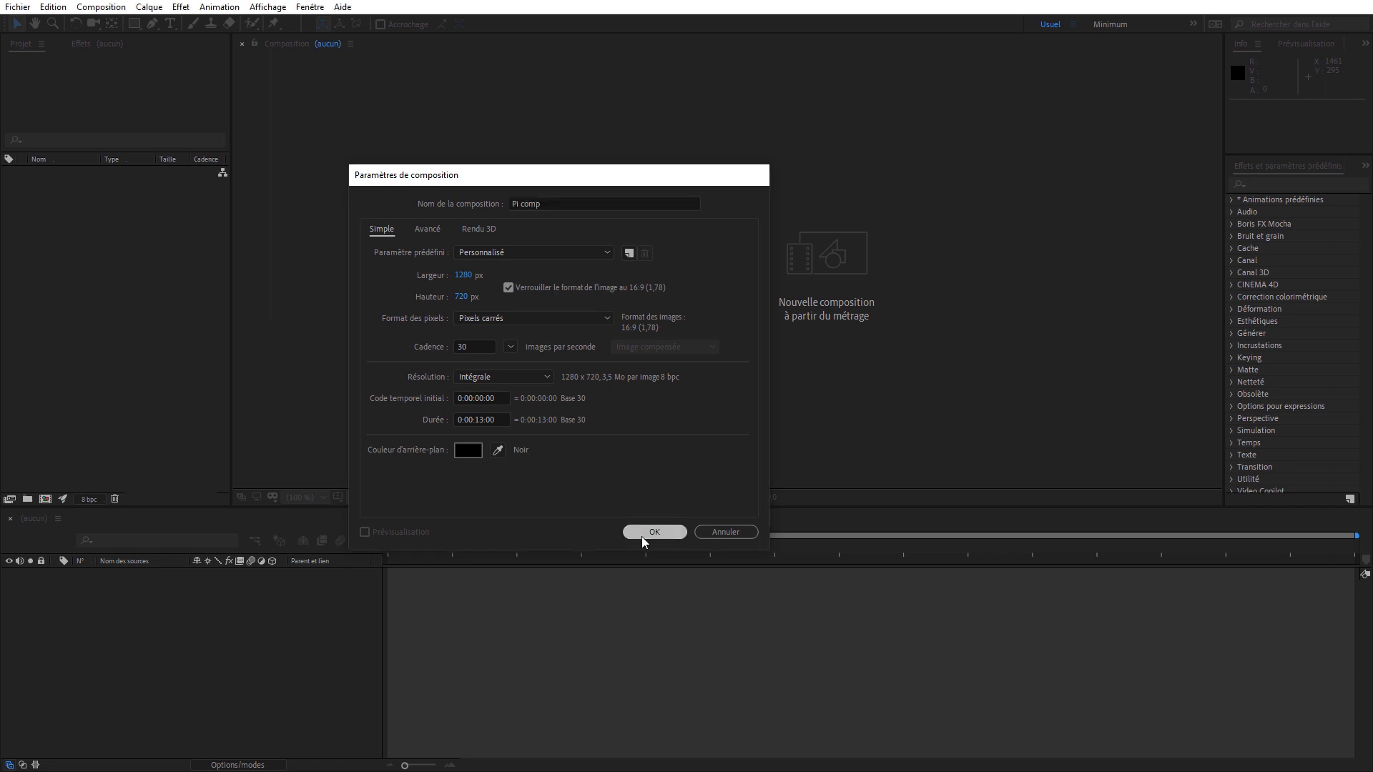
- Add a text layer reading "Que" and place it in the upper-left corner of the frame
double_click(172, 27)
type("Que")
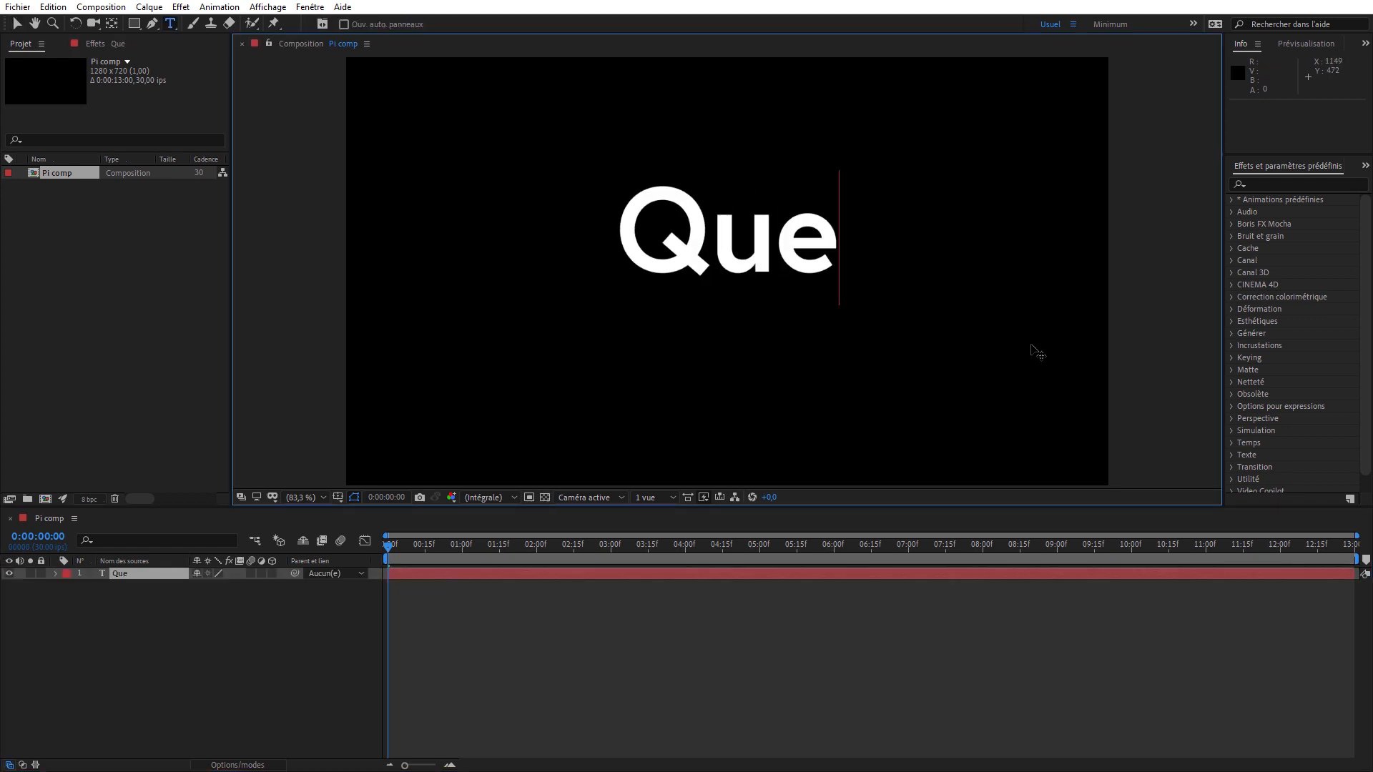
left_click_drag(1033, 342, 775, 248)
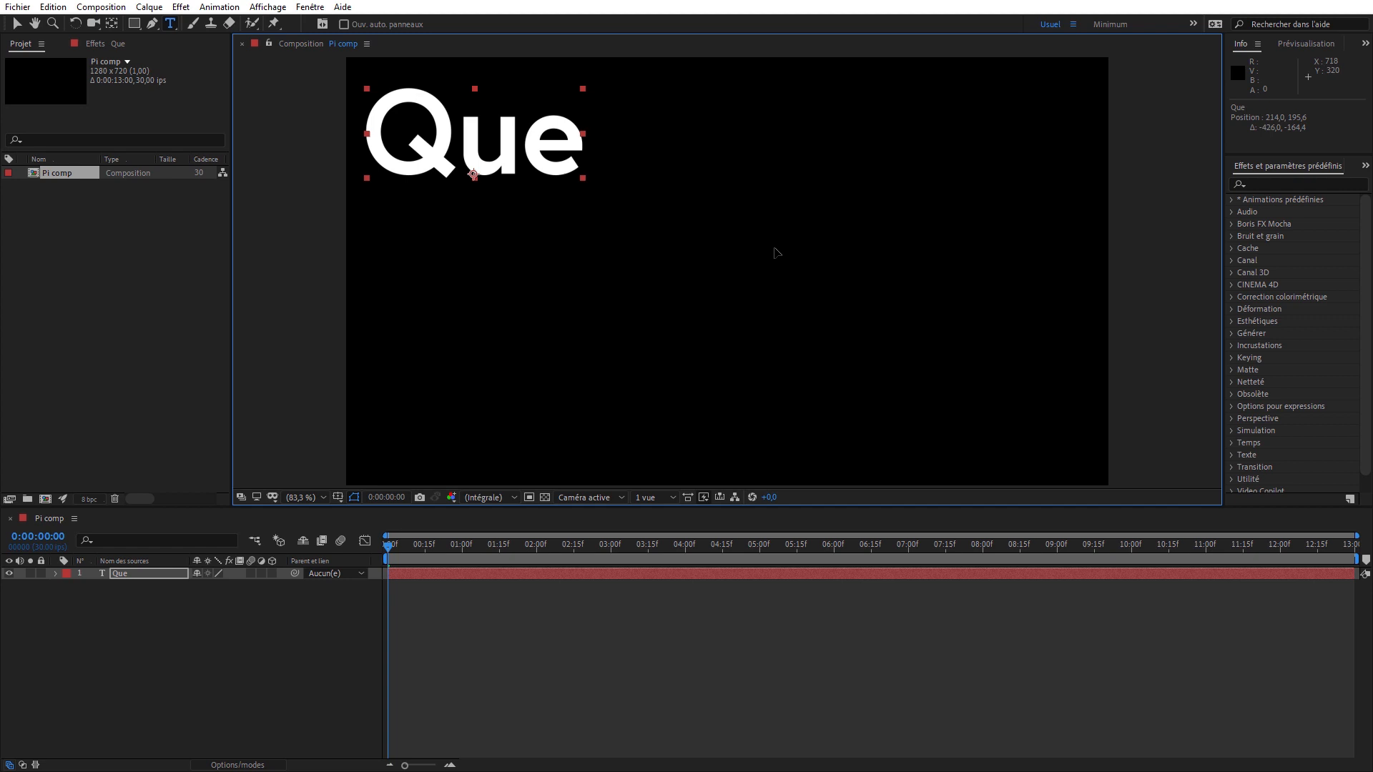
left_click_drag(774, 248, 774, 249)
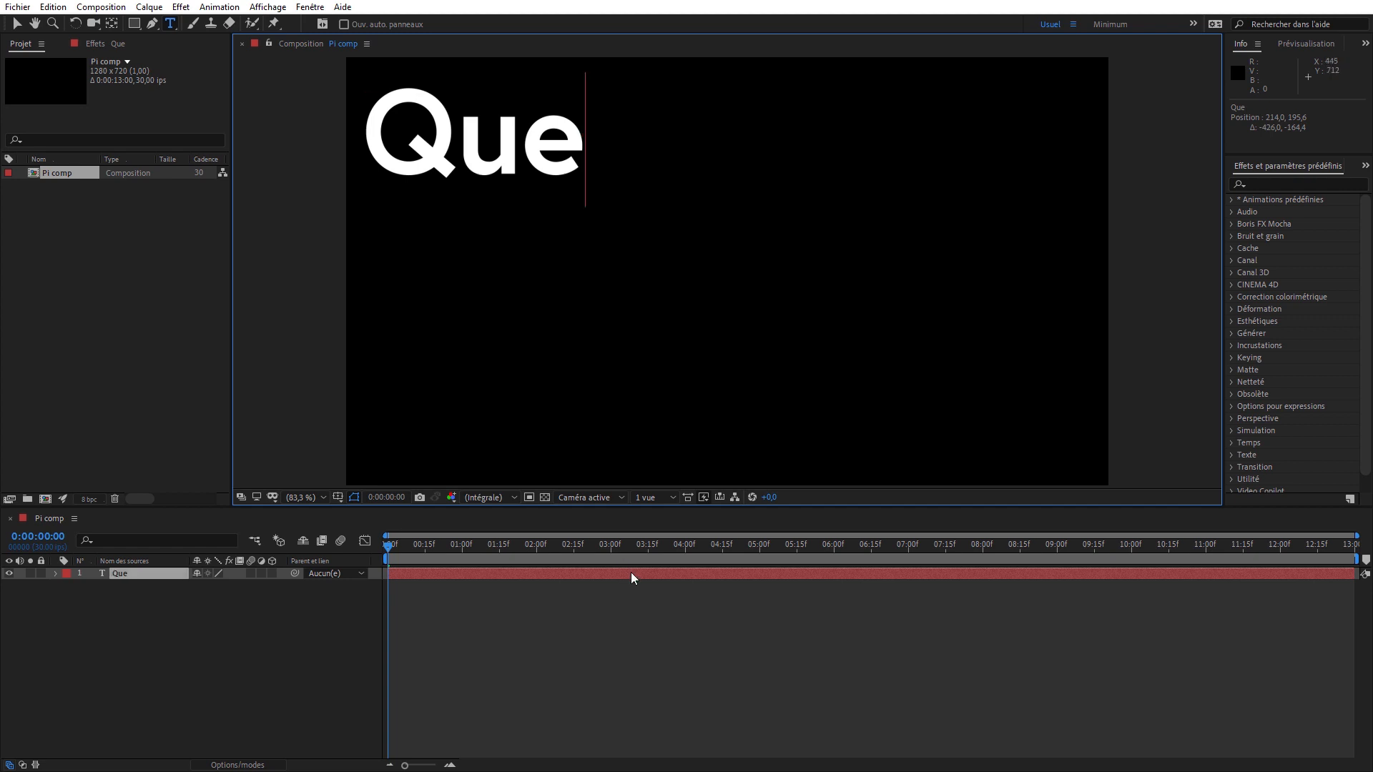
- Duplicate the "Que" text layer, move the copy to its right and change its text to "j'aime"
left_click(631, 573)
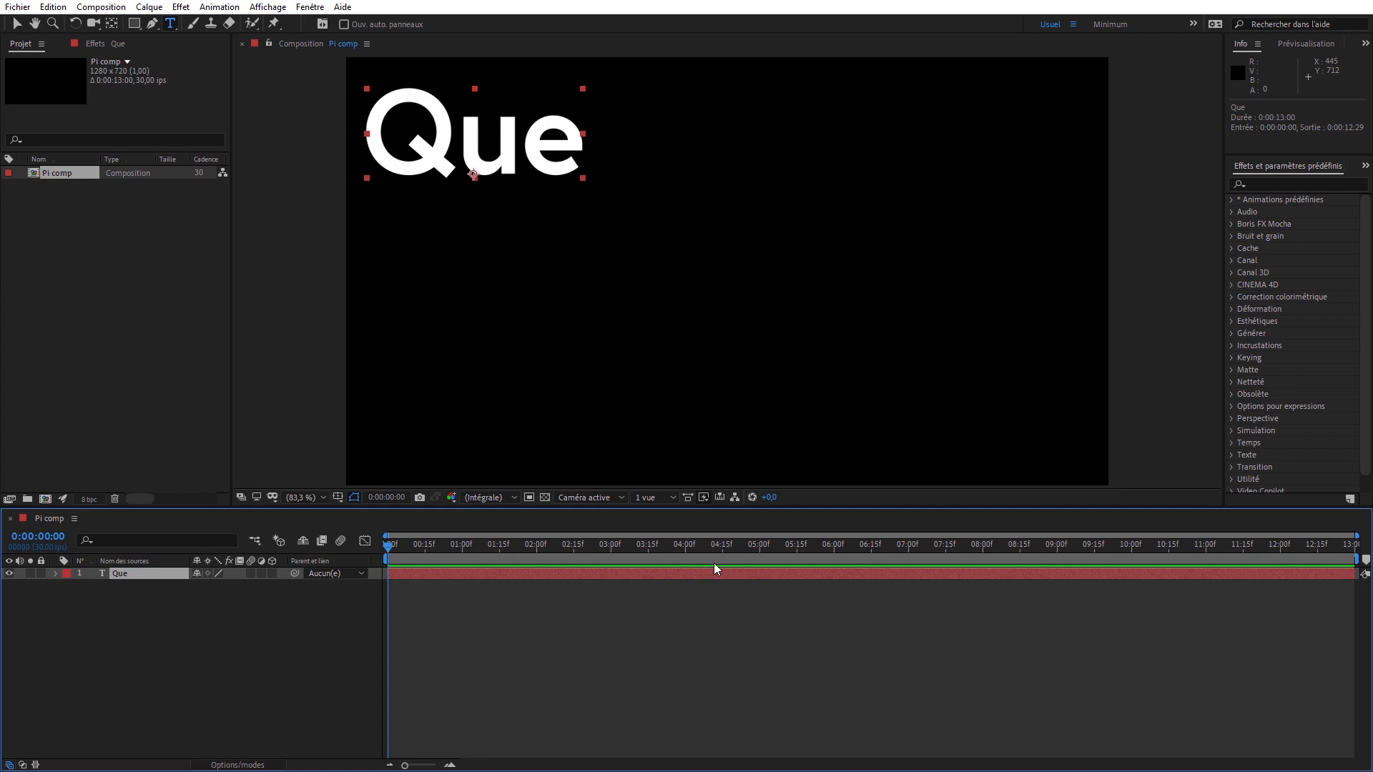
key("ctrl+d")
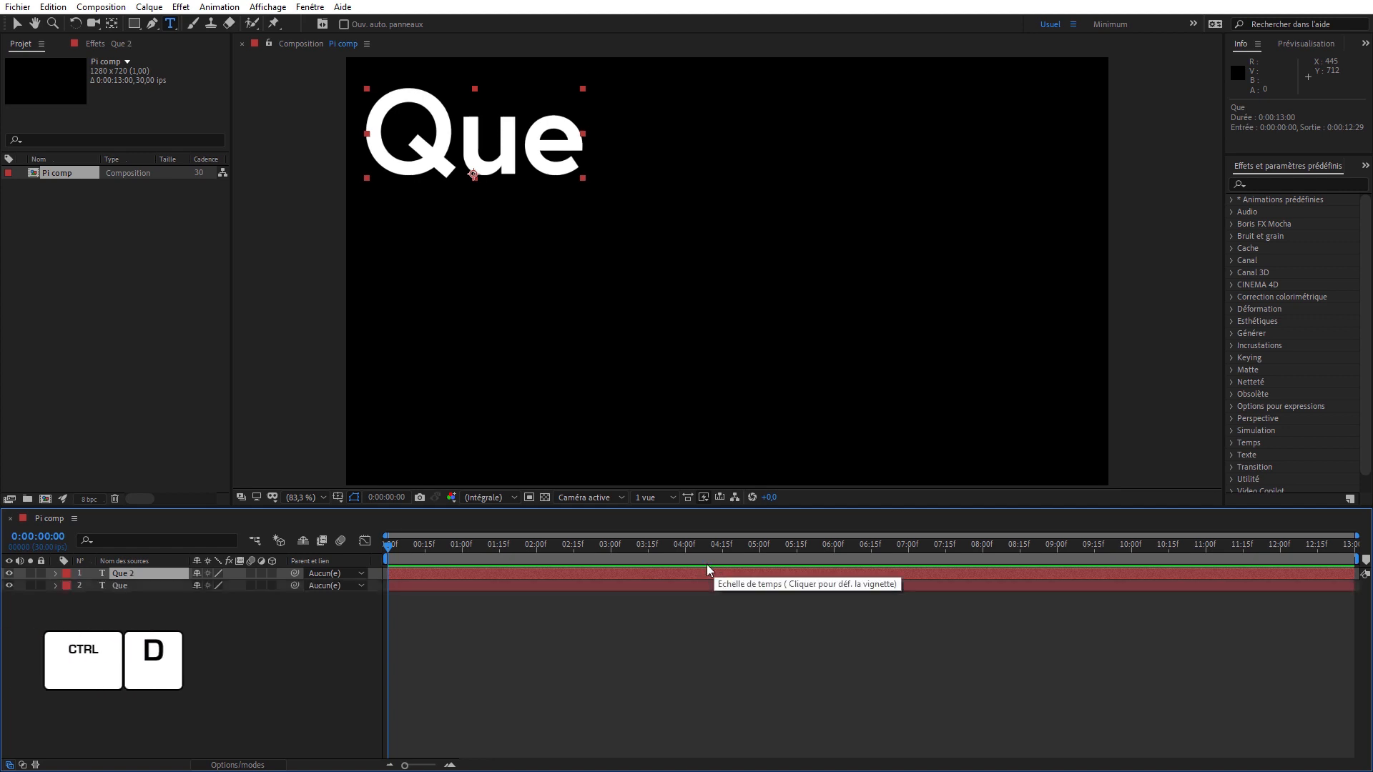
left_click_drag(702, 572, 701, 572)
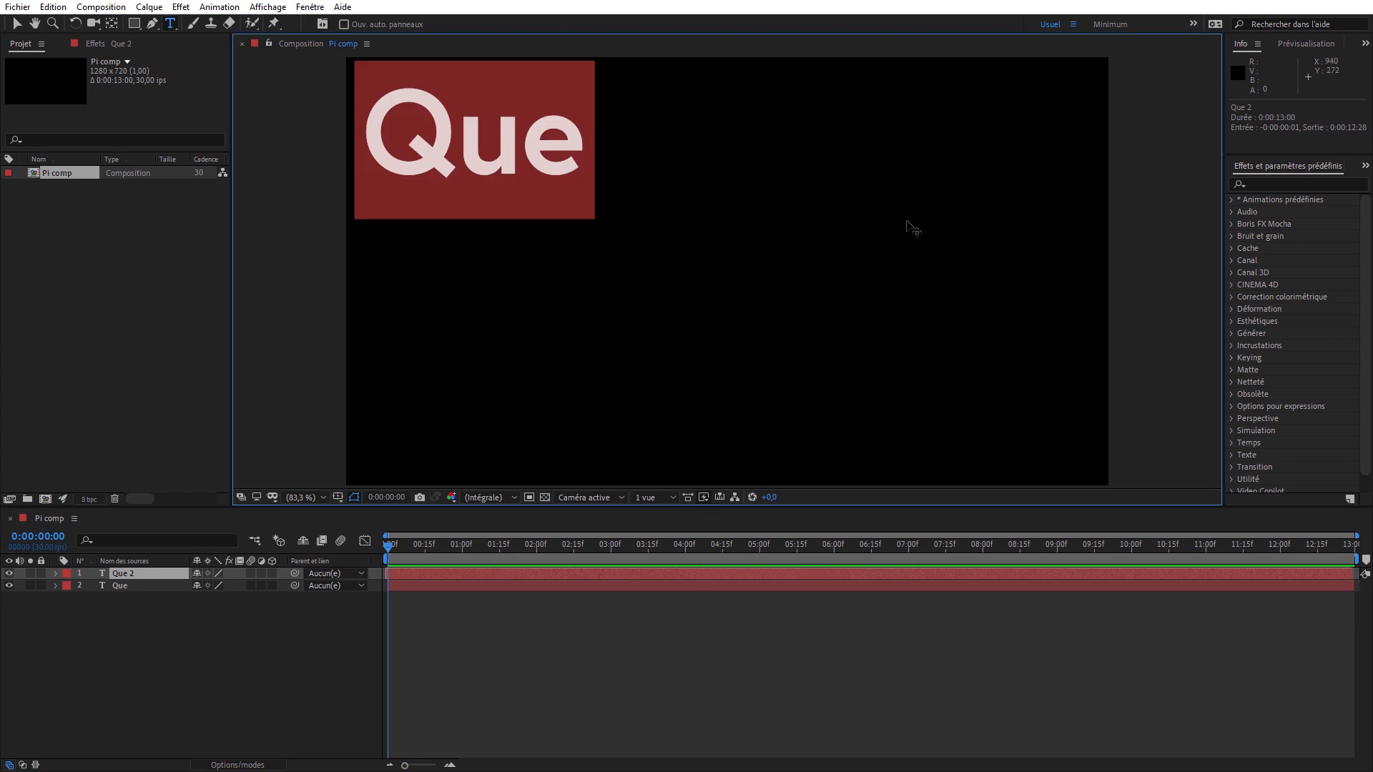
left_click_drag(906, 221, 1181, 224)
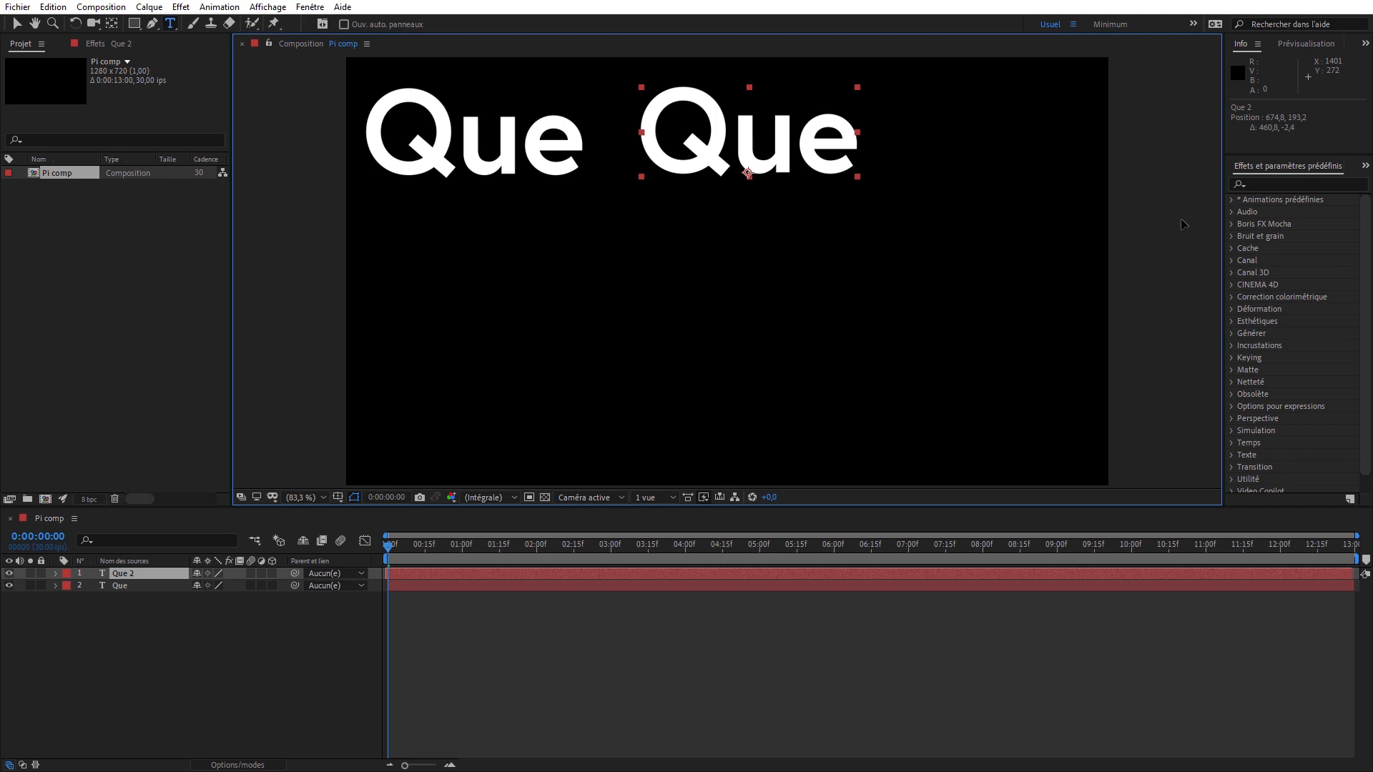
type("j'")
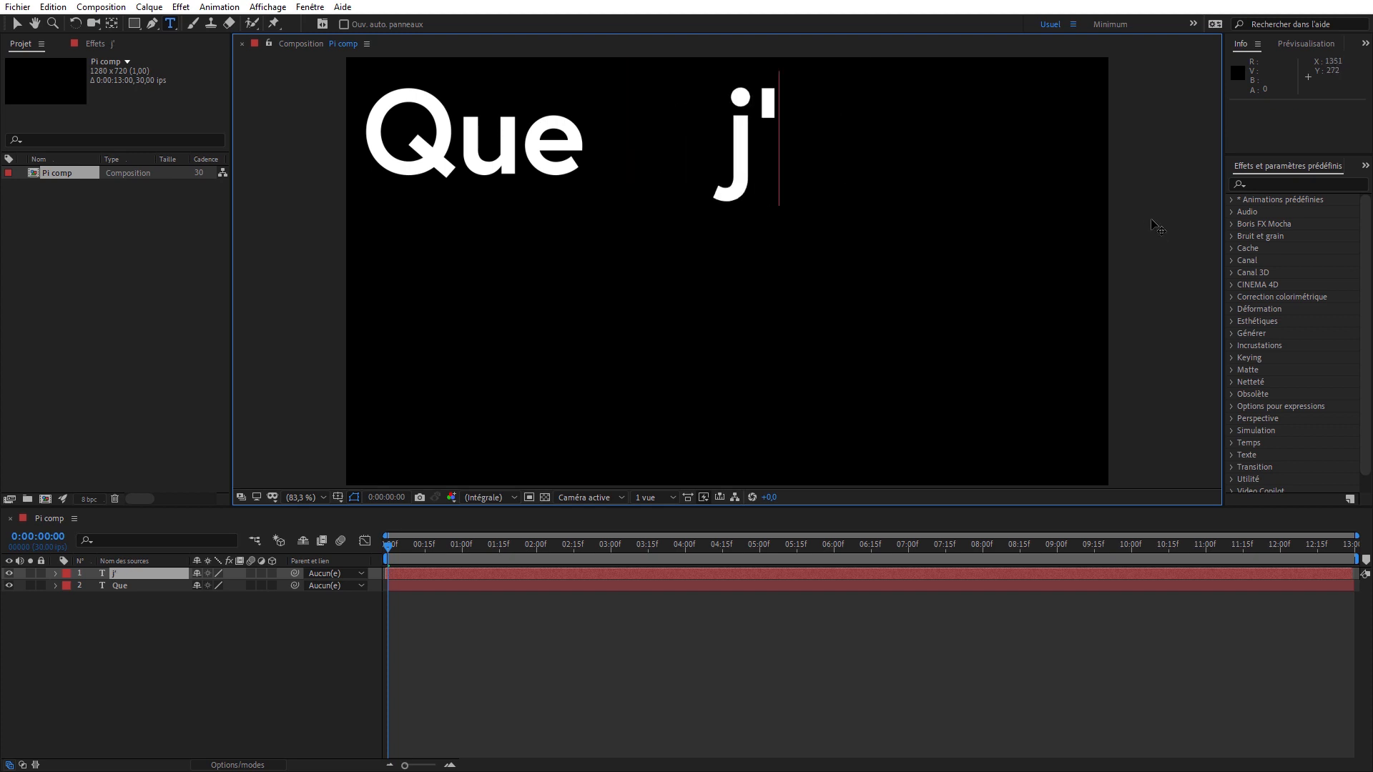
type("aime")
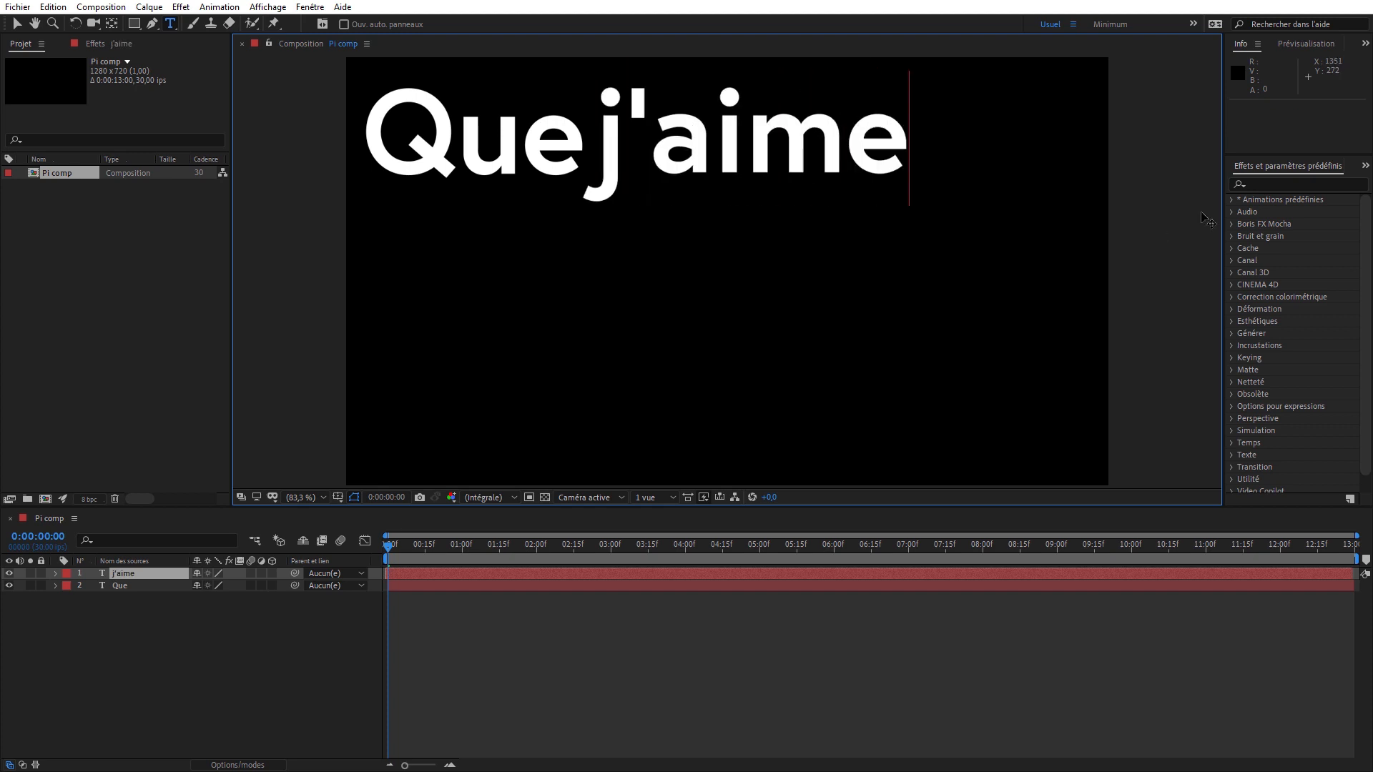
left_click_drag(952, 391, 1216, 382)
- Duplicate the "j'aime" layer and change the copy to "à", placed at the end of the first line
left_click(821, 574)
key("ctrl+d")
double_click(842, 576)
type("à")
- Duplicate the "à" layer, move the copy to the start of a second line and change it to "faire"
left_click(943, 573)
key("ctrl+d")
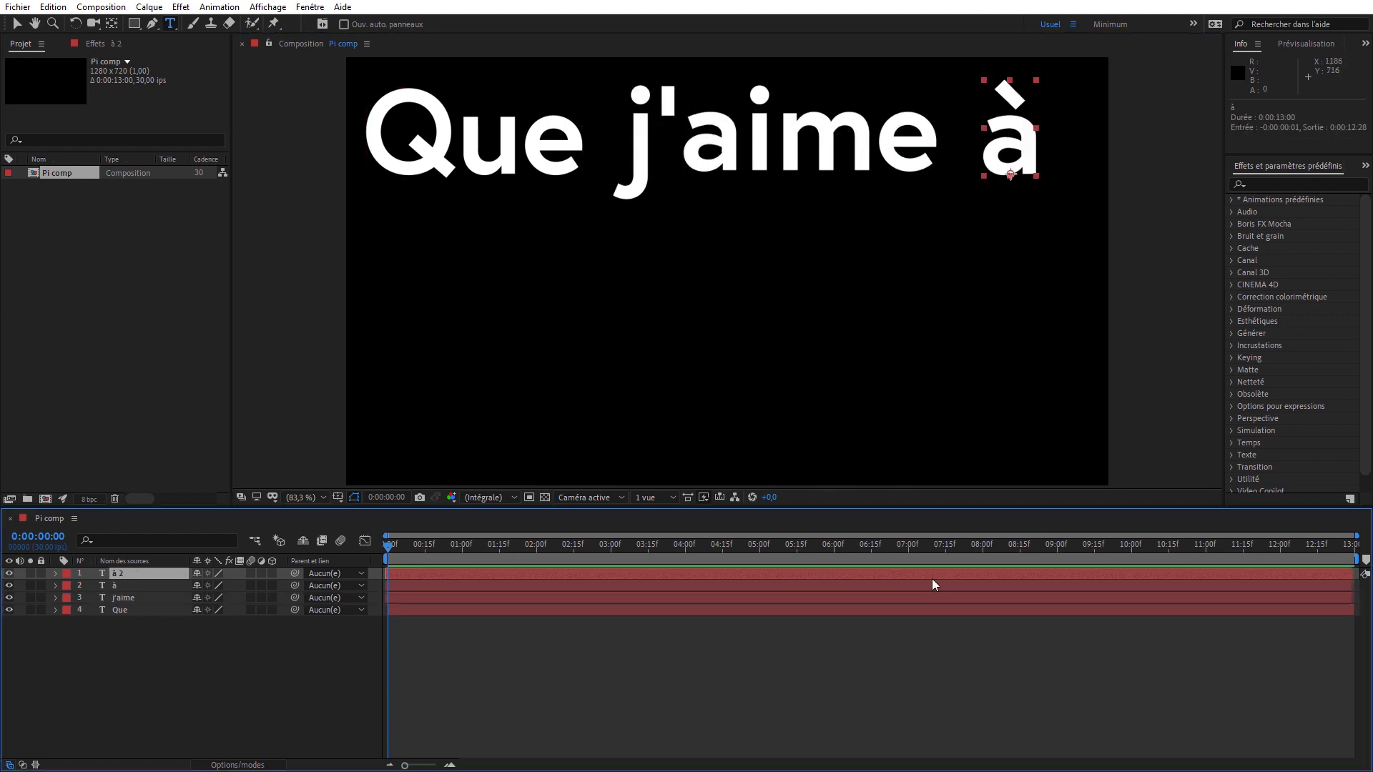
double_click(929, 576)
left_click_drag(959, 300, 386, 444)
type("faire")
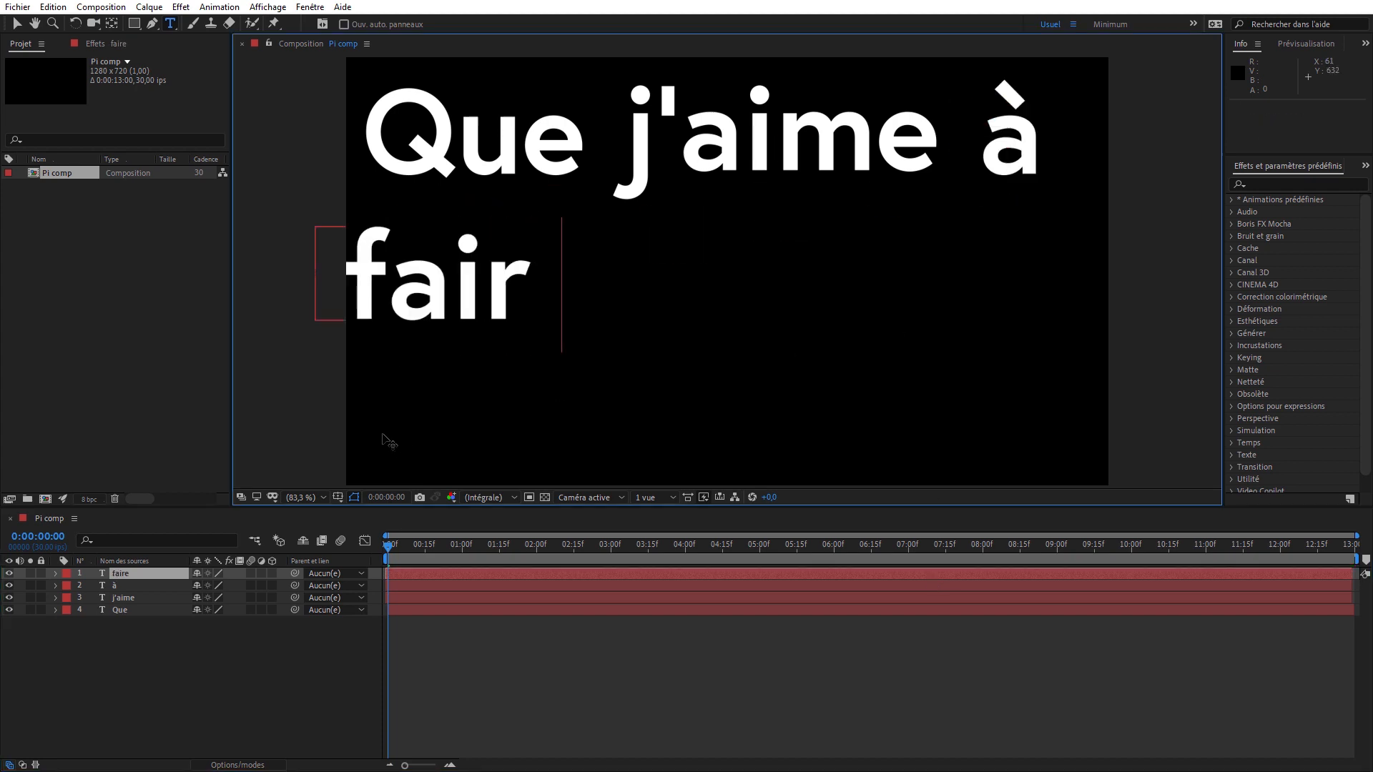
- Duplicate the "faire" layer, move the copy to its right and change its text to "apprendre"
left_click(460, 574)
key("ctrl+d")
double_click(459, 573)
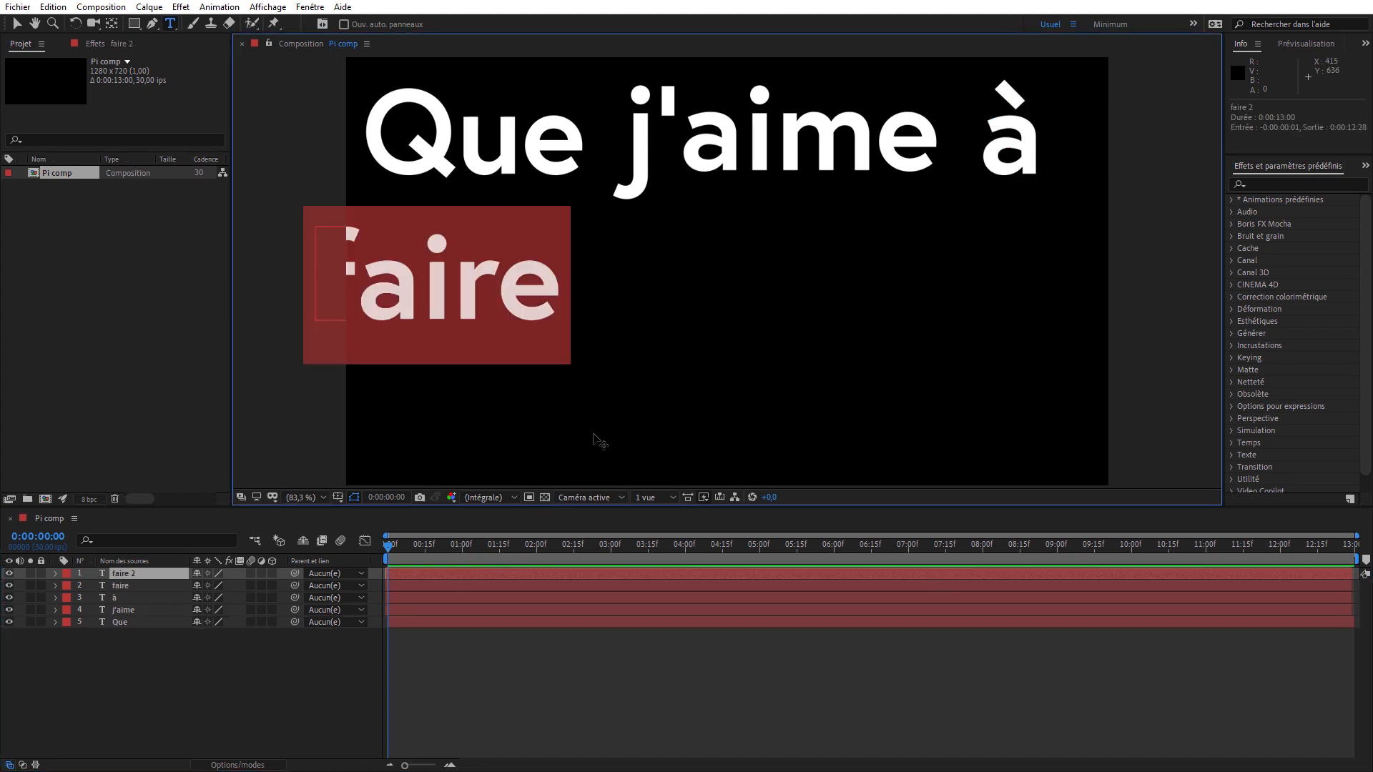
left_click_drag(597, 439, 920, 436)
type("apprendre")
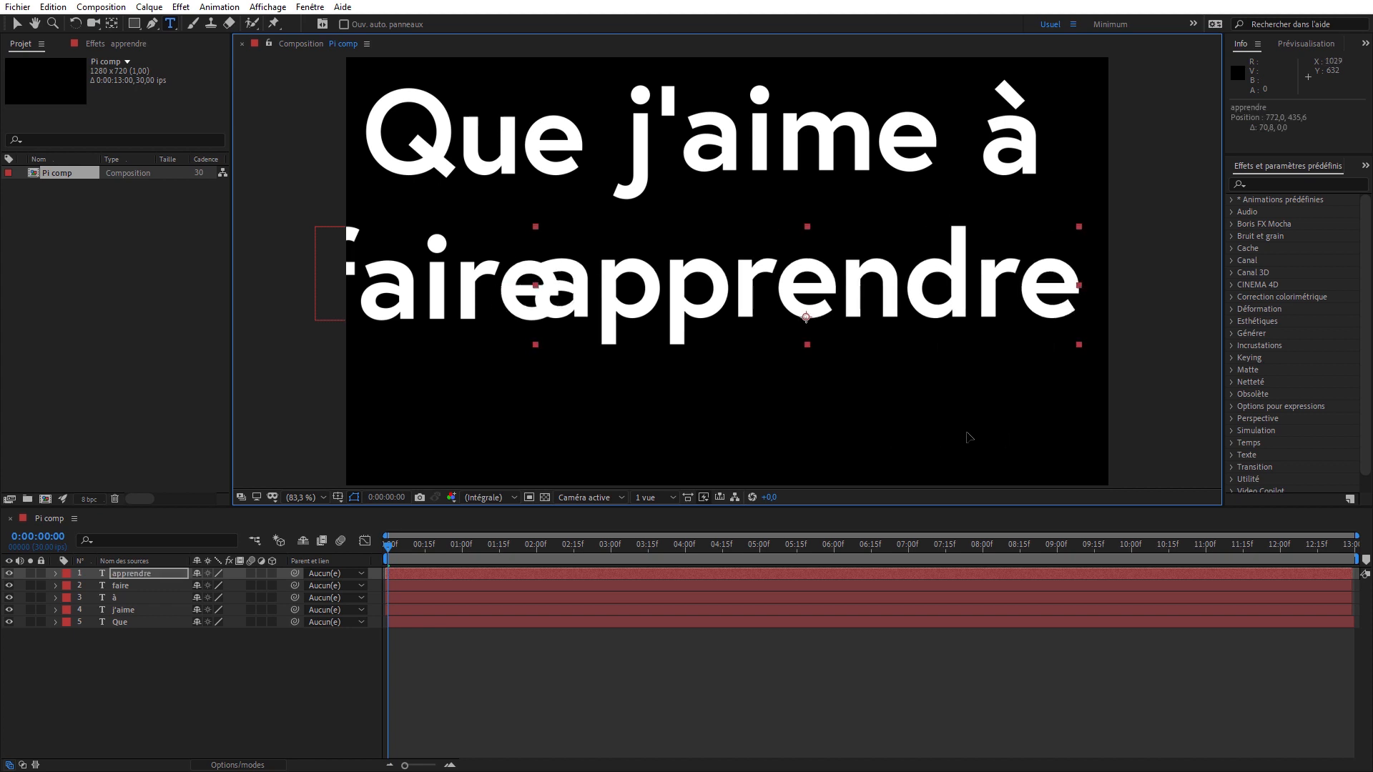
- Duplicate the "apprendre" layer, move the copy below "faire" and change its text to "ce"
left_click(864, 572)
key("ctrl+d")
double_click(862, 569)
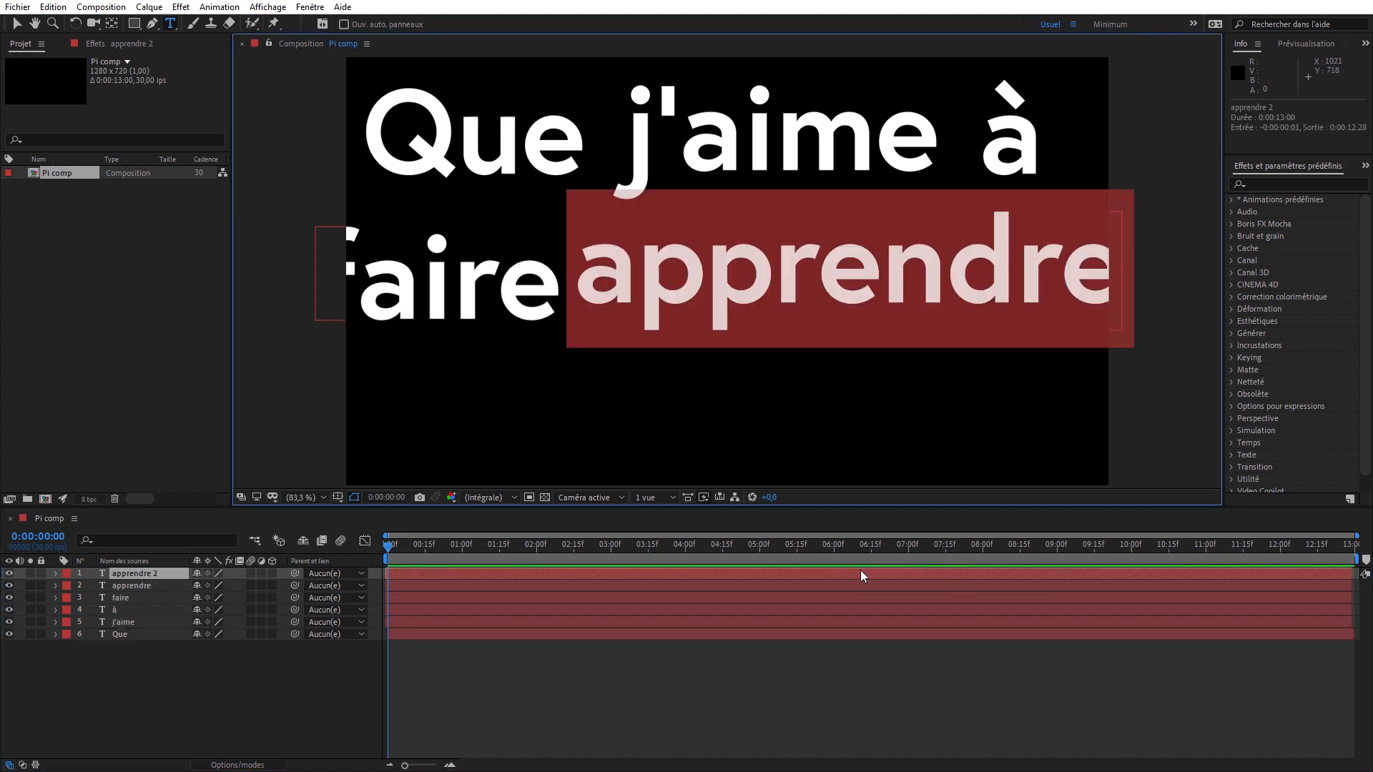
left_click_drag(895, 432, 502, 516)
type("ce")
- Continue the third line with duplicated text layers reading "nombre" and "utile", placed side by side after "ce"
left_click_drag(642, 434, 1252, 419)
left_click(619, 572)
key("ctrl+d")
type("nombre")
left_click(763, 574)
key("ctrl+d")
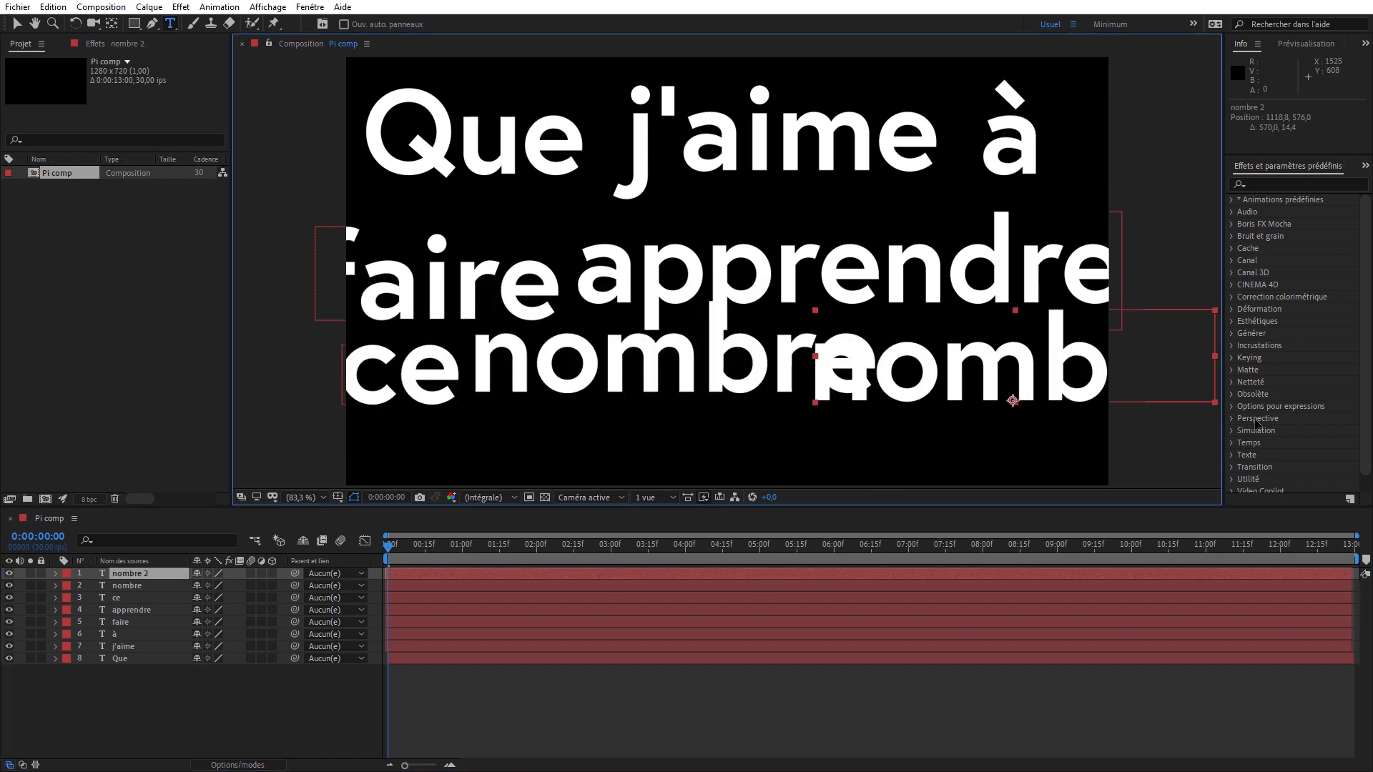
type("utile")
- Duplicate the "utile" layer, move the copy to the start of a fourth line and change it to "aux"
left_click(992, 574)
key("ctrl+d")
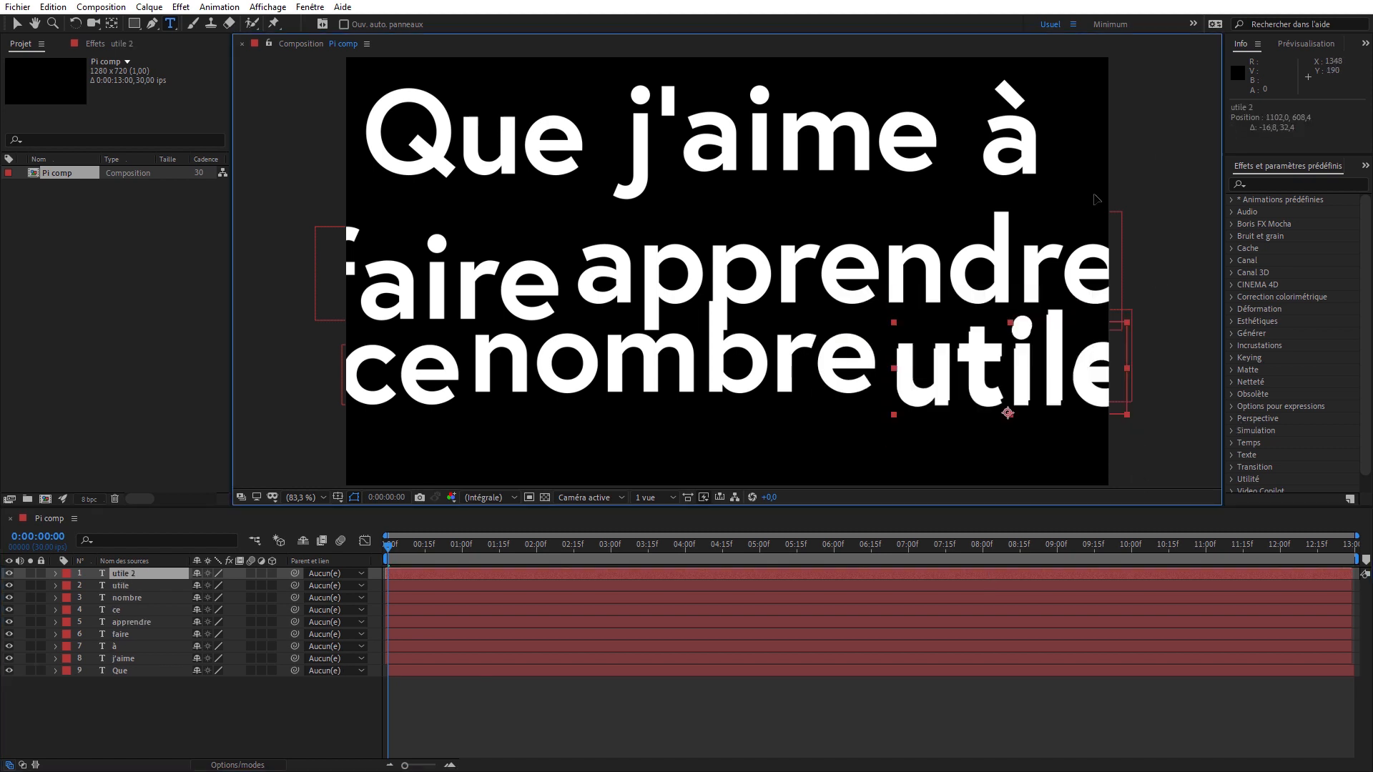
left_click_drag(1001, 365, 829, 437)
double_click(500, 436)
type("aux")
- Duplicate the "aux" layer and change the copy to "sages!", placed to its right on the last line
left_click(592, 578)
key("ctrl+d")
double_click(830, 437)
type("sages!")
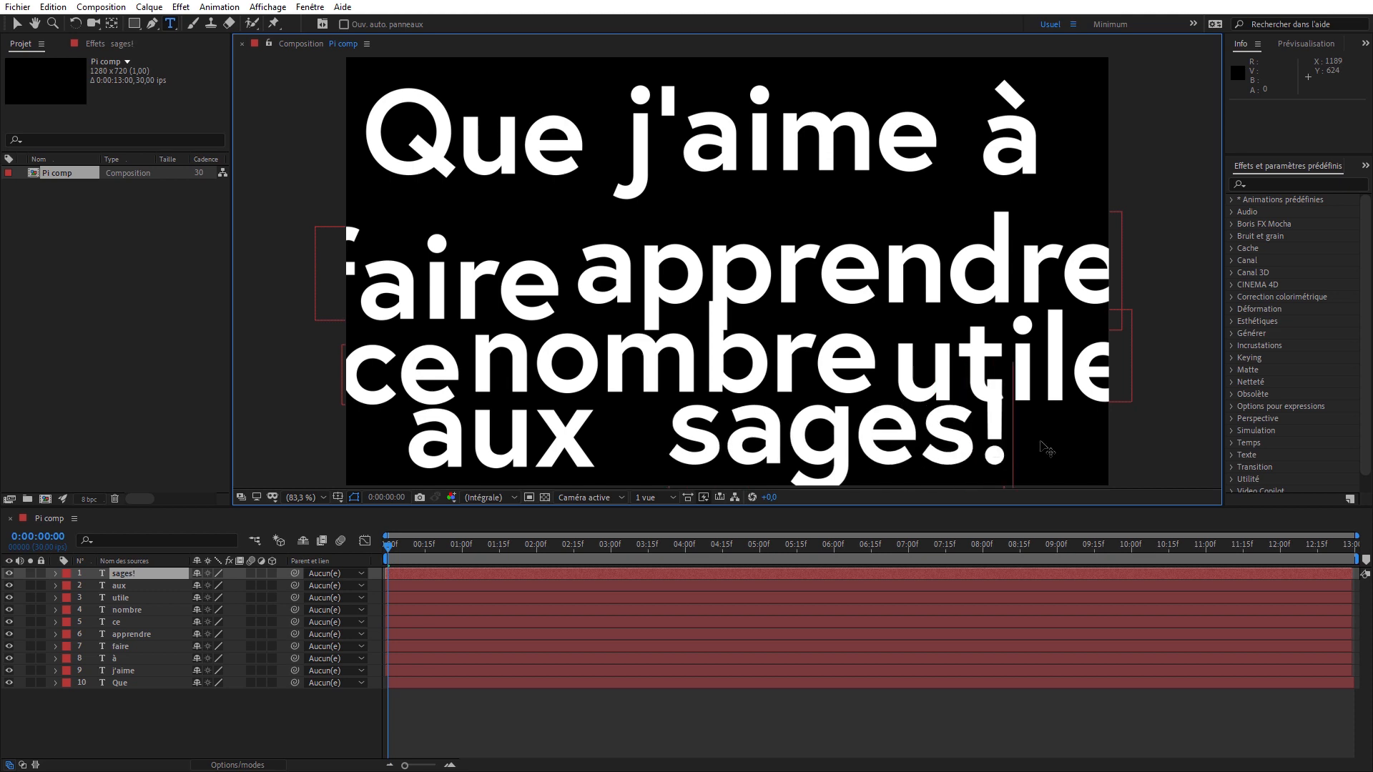
left_click(581, 580)
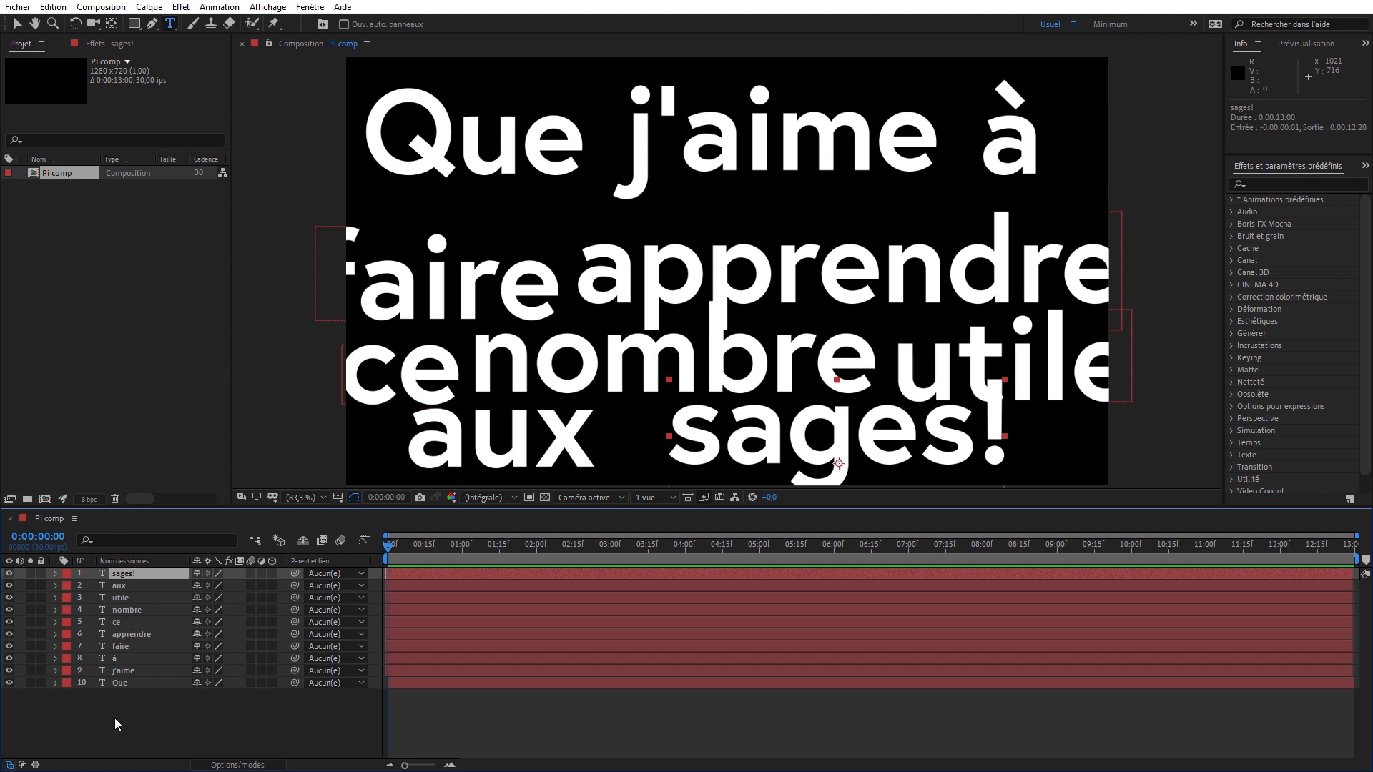
- Reverse the stacking order by cutting and repasting all ten text layers selected from "Que" up to "sages!", and make them all 3D
left_click(152, 681)
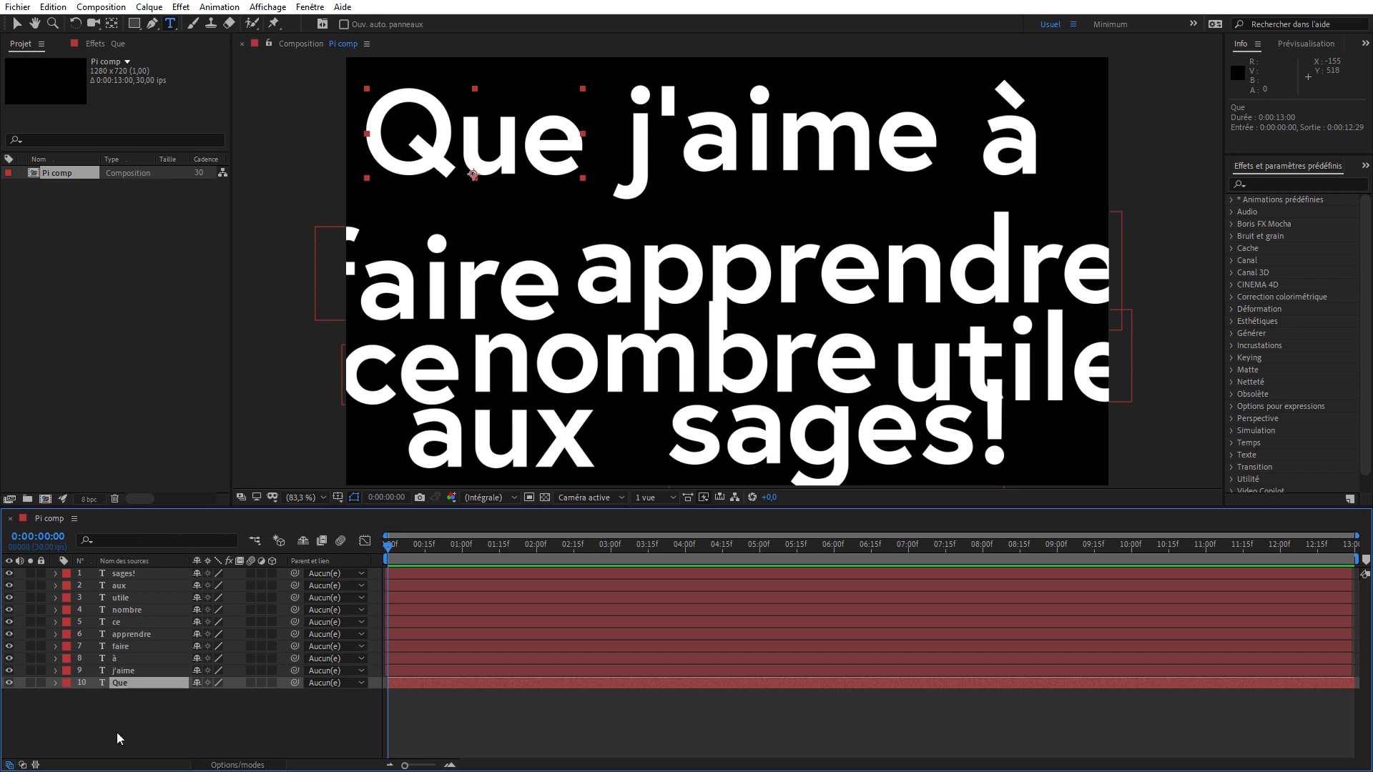
left_click(131, 716)
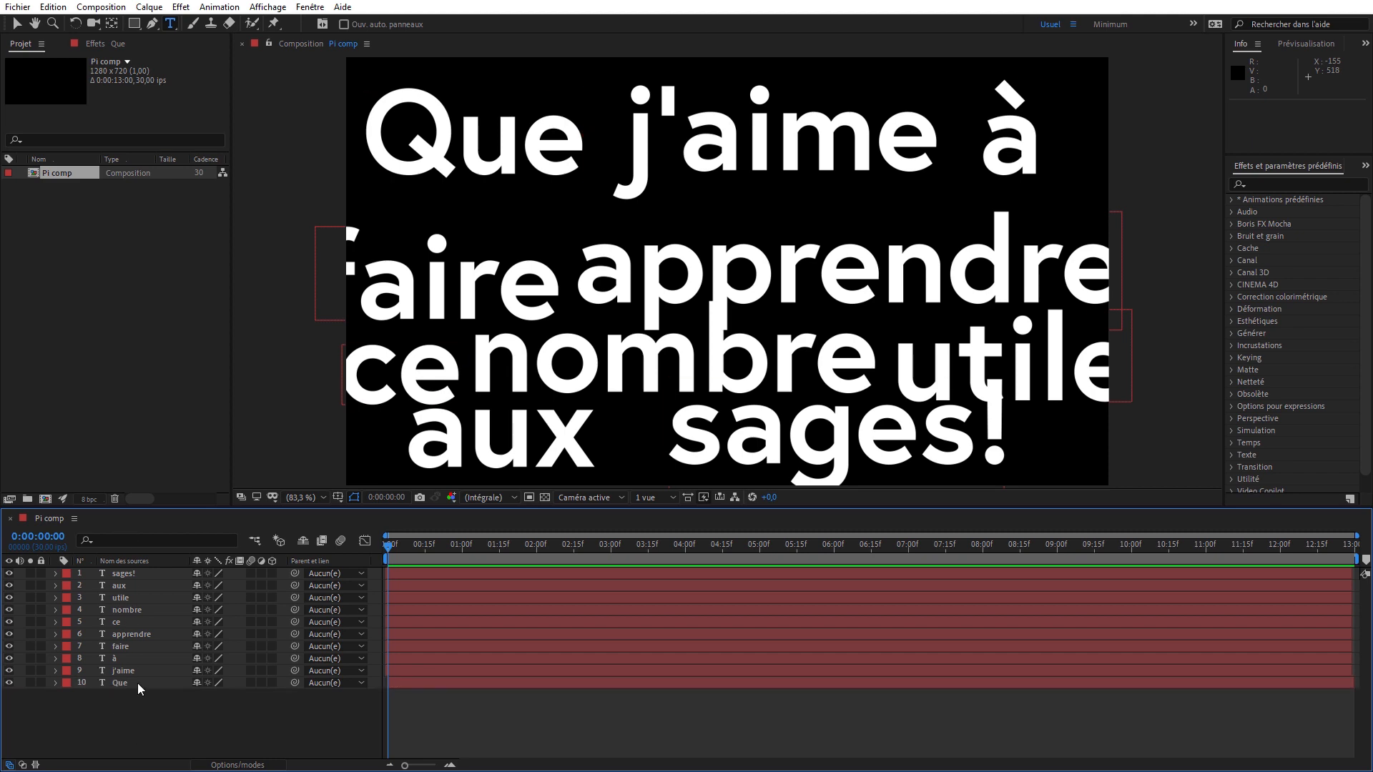
left_click(140, 684)
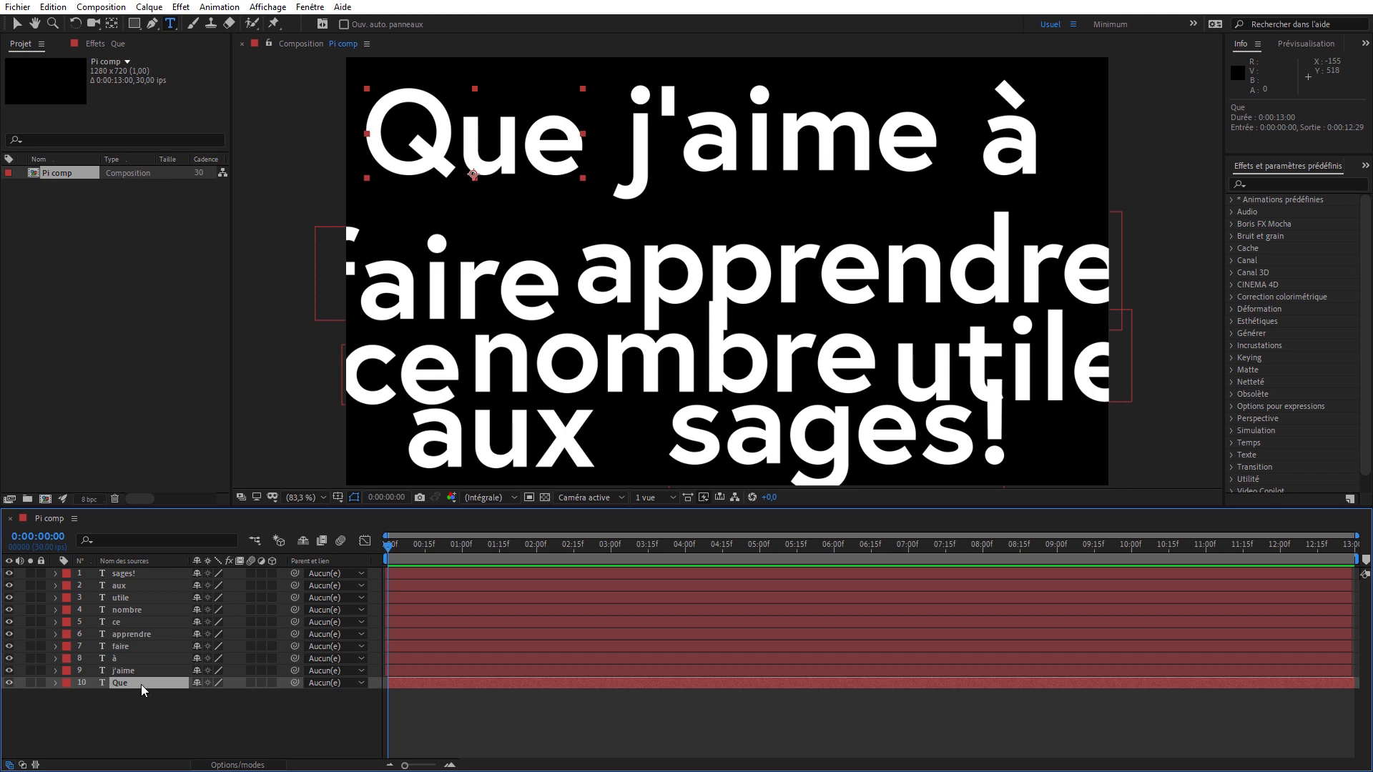
left_click(148, 573, "shift")
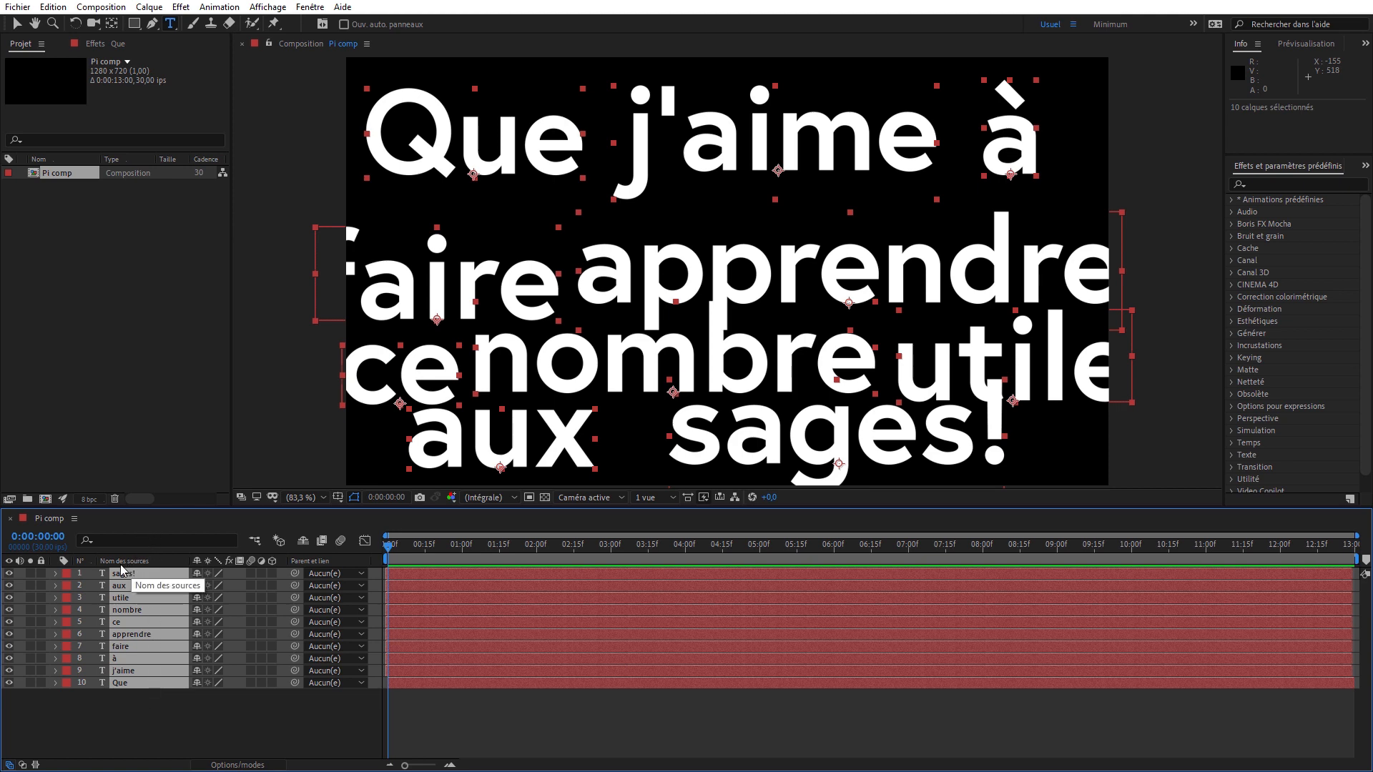
key("ctrl+x")
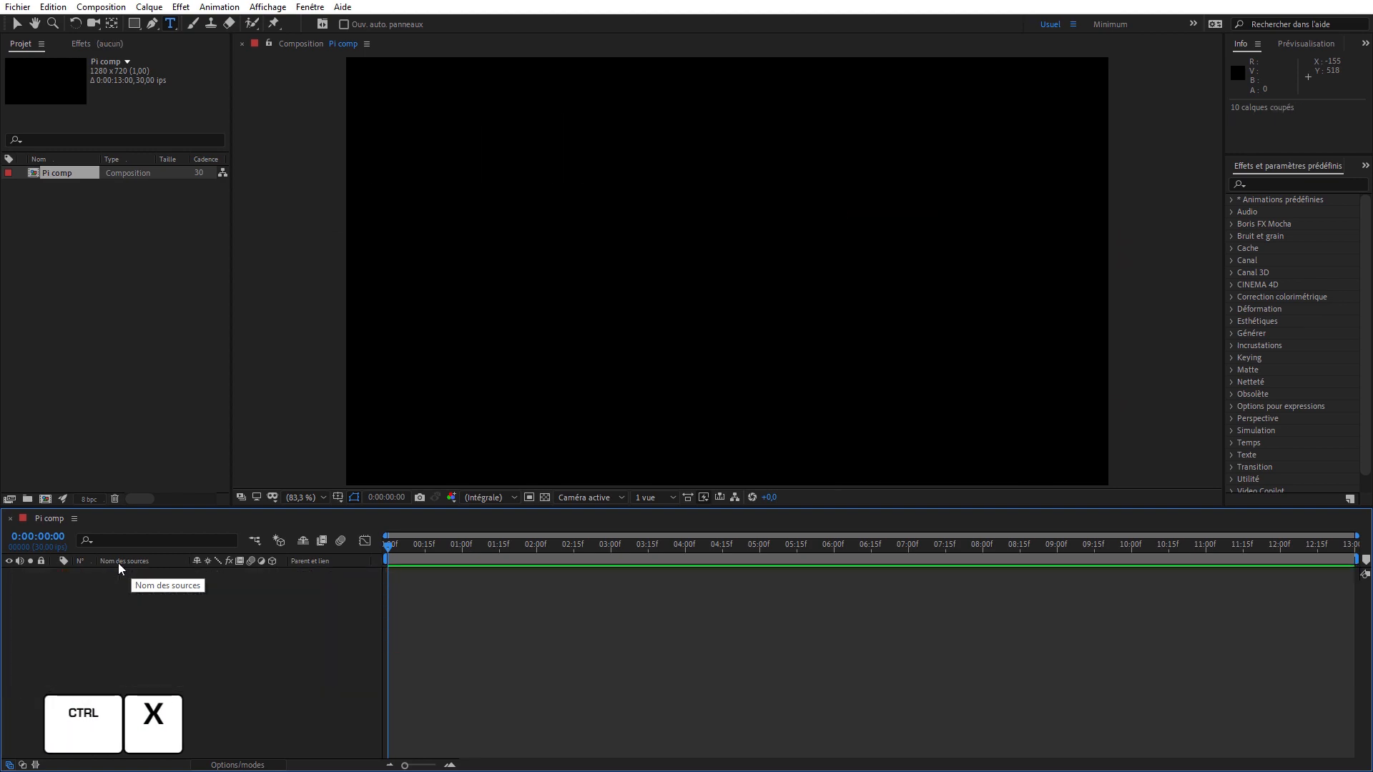
key("ctrl+v")
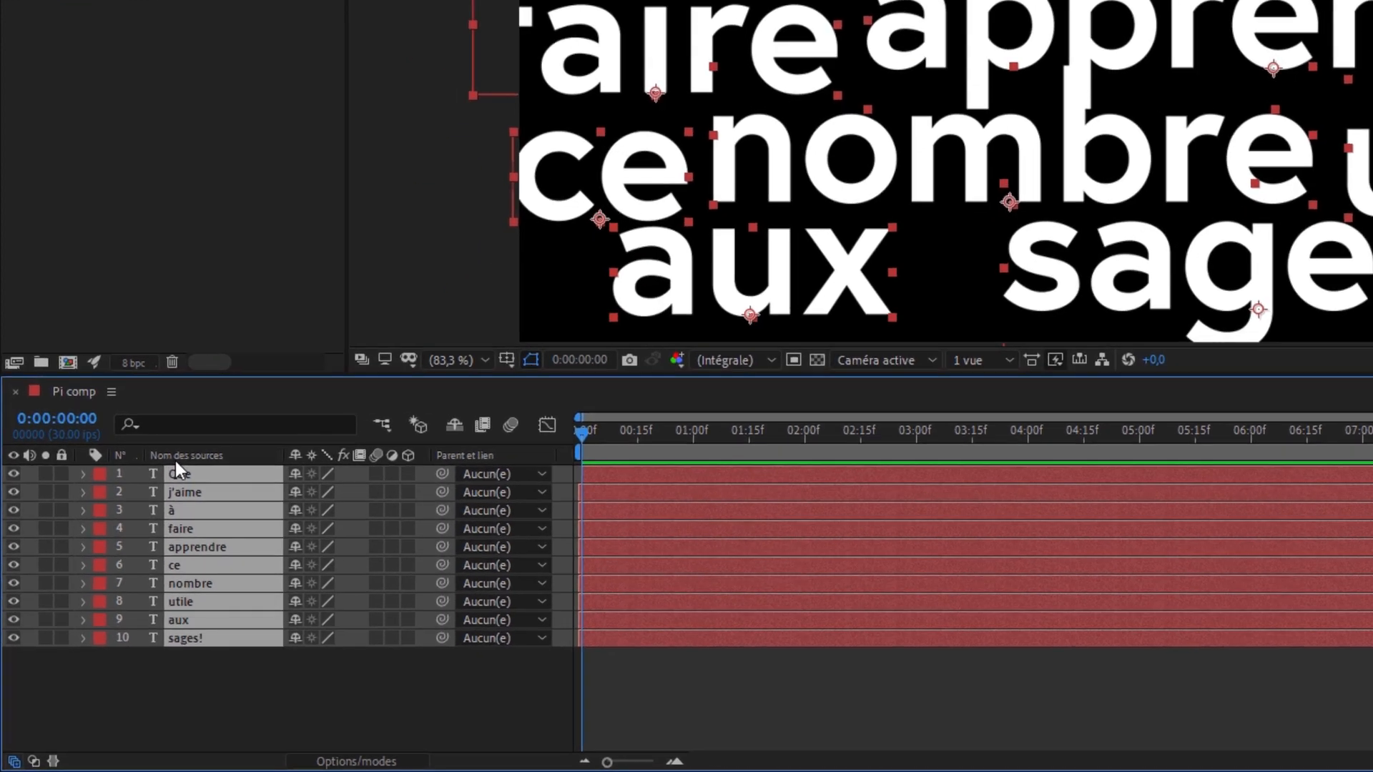
left_click(406, 473)
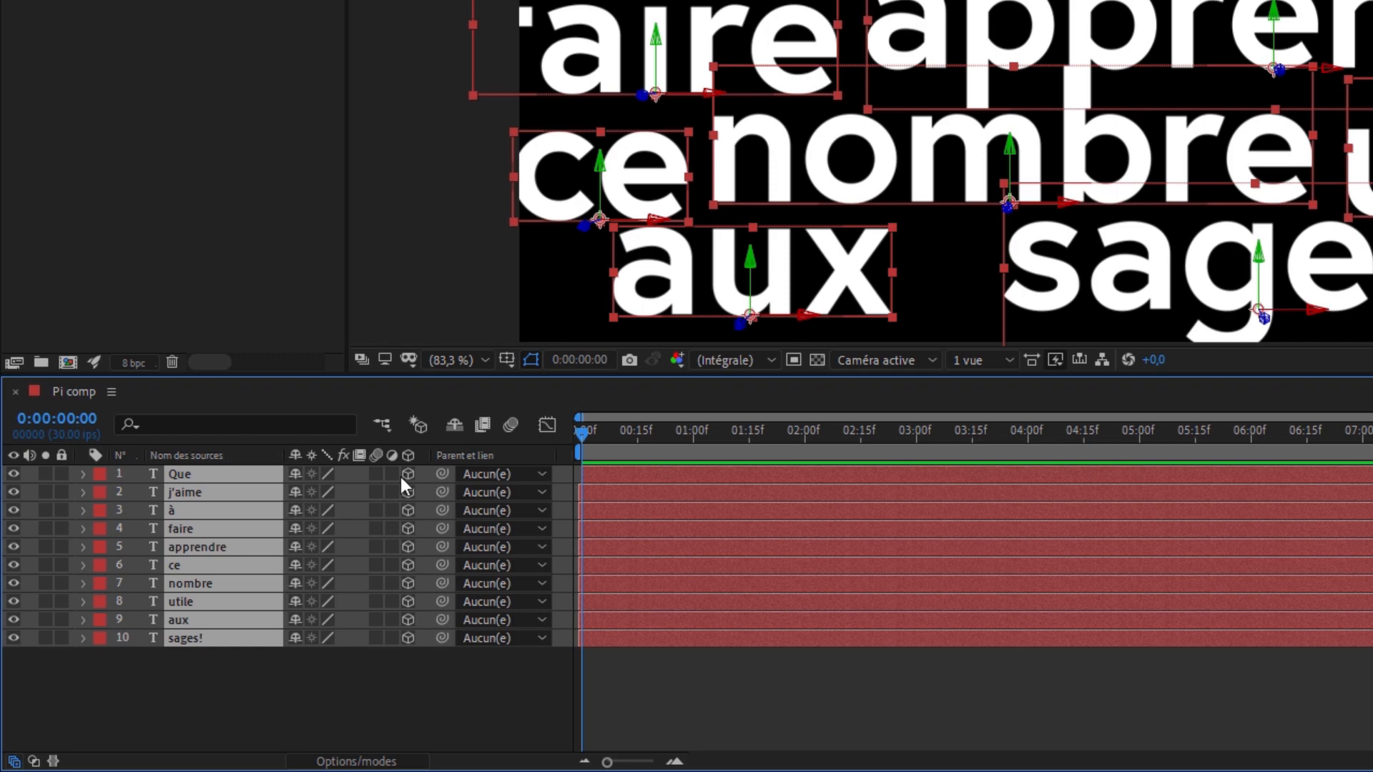
- Add a two-node camera with the 28 mm preset to the composition
right_click(157, 699)
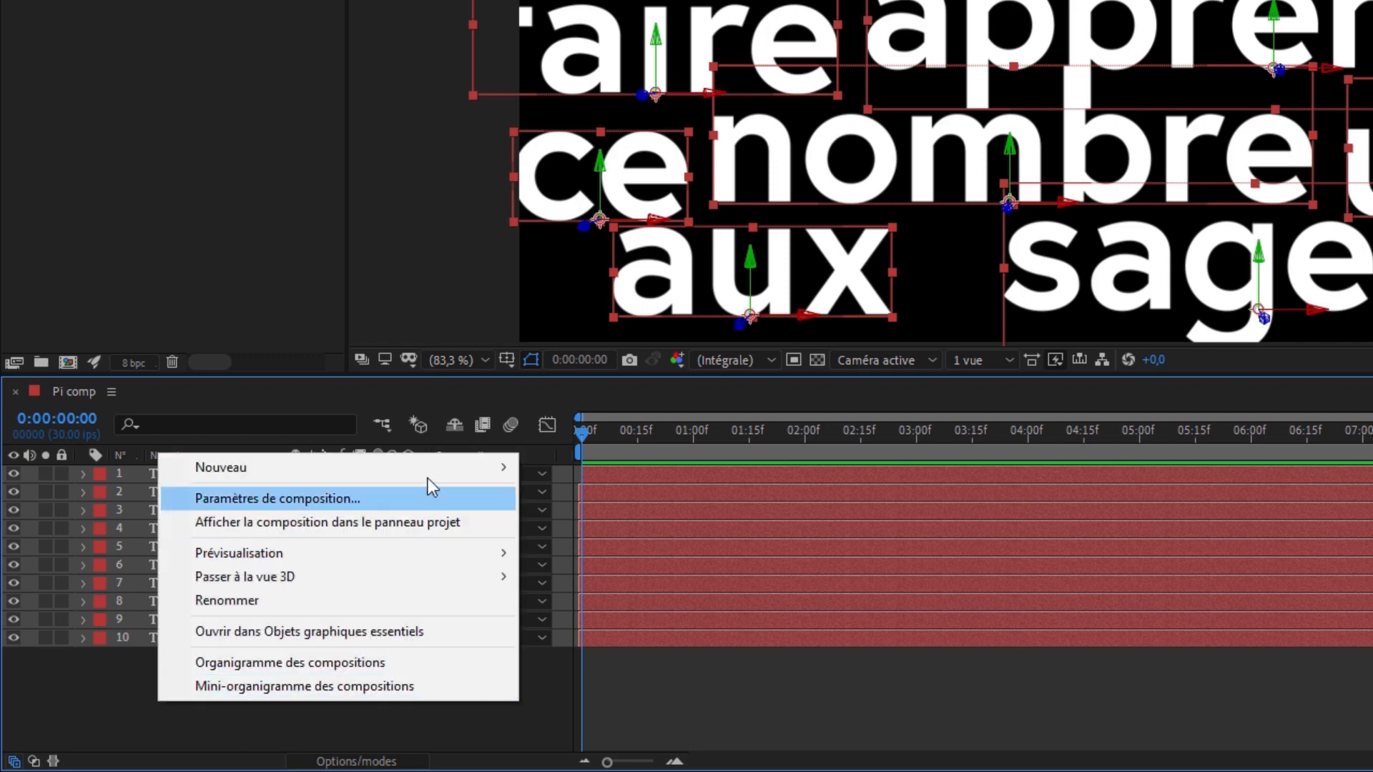
mouse_move(429, 469)
left_click(653, 570)
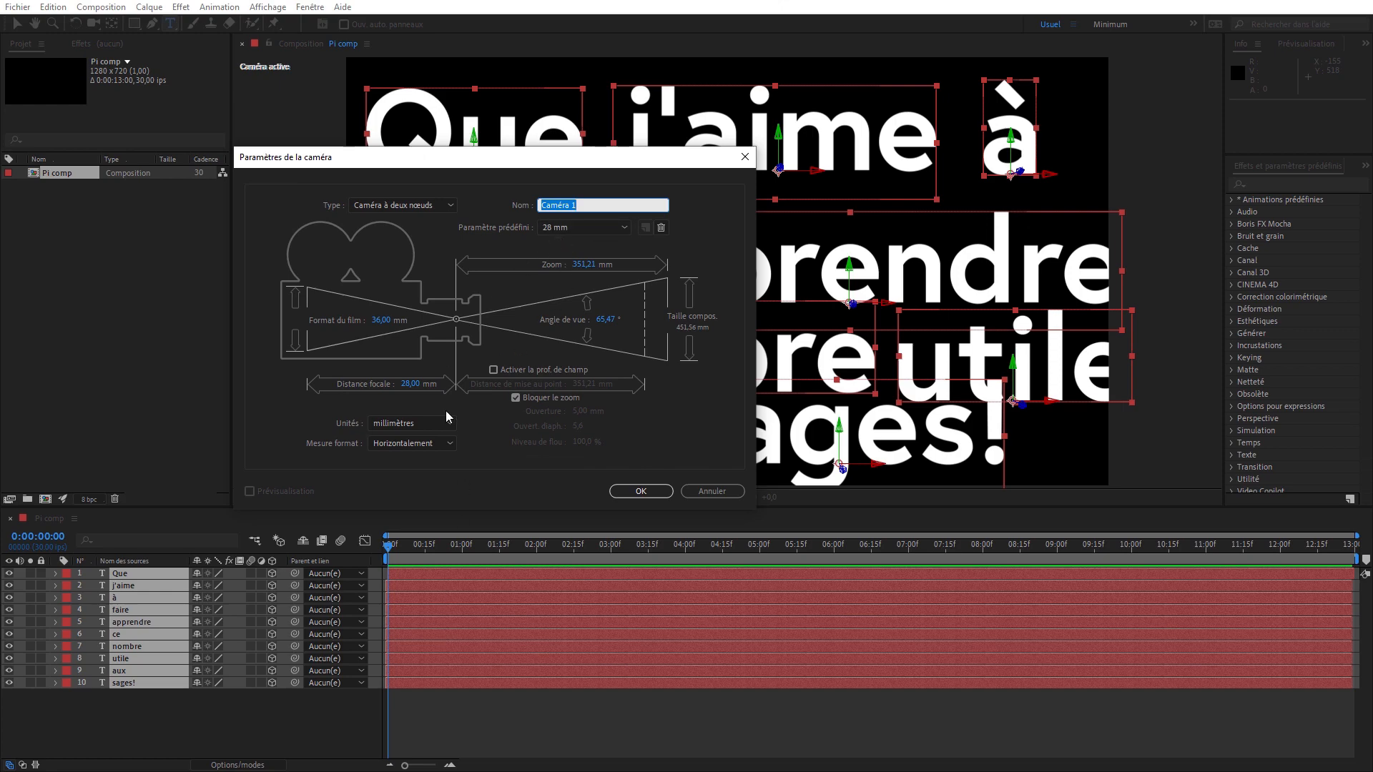
left_click(638, 491)
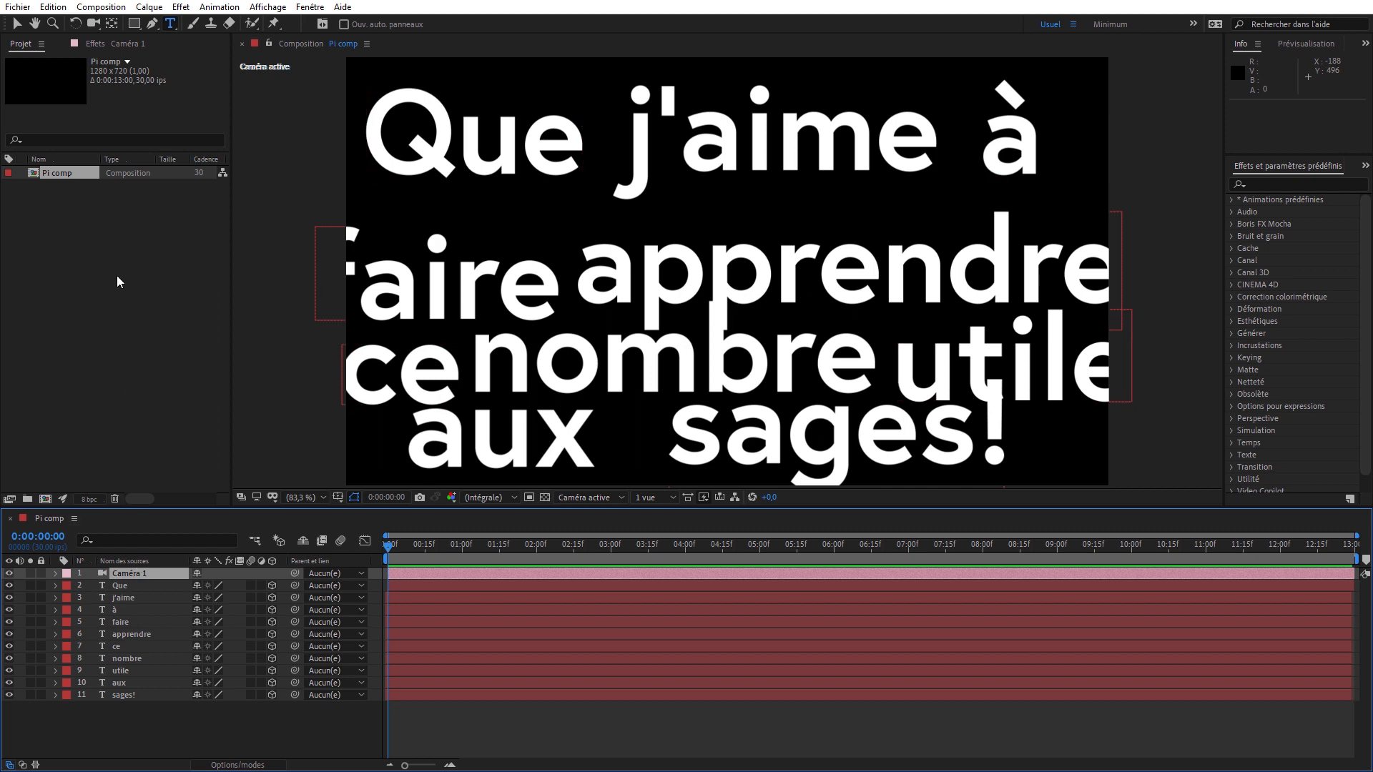
- Duplicate the Pi comp composition in the project and return to the original's timeline
left_click(70, 174)
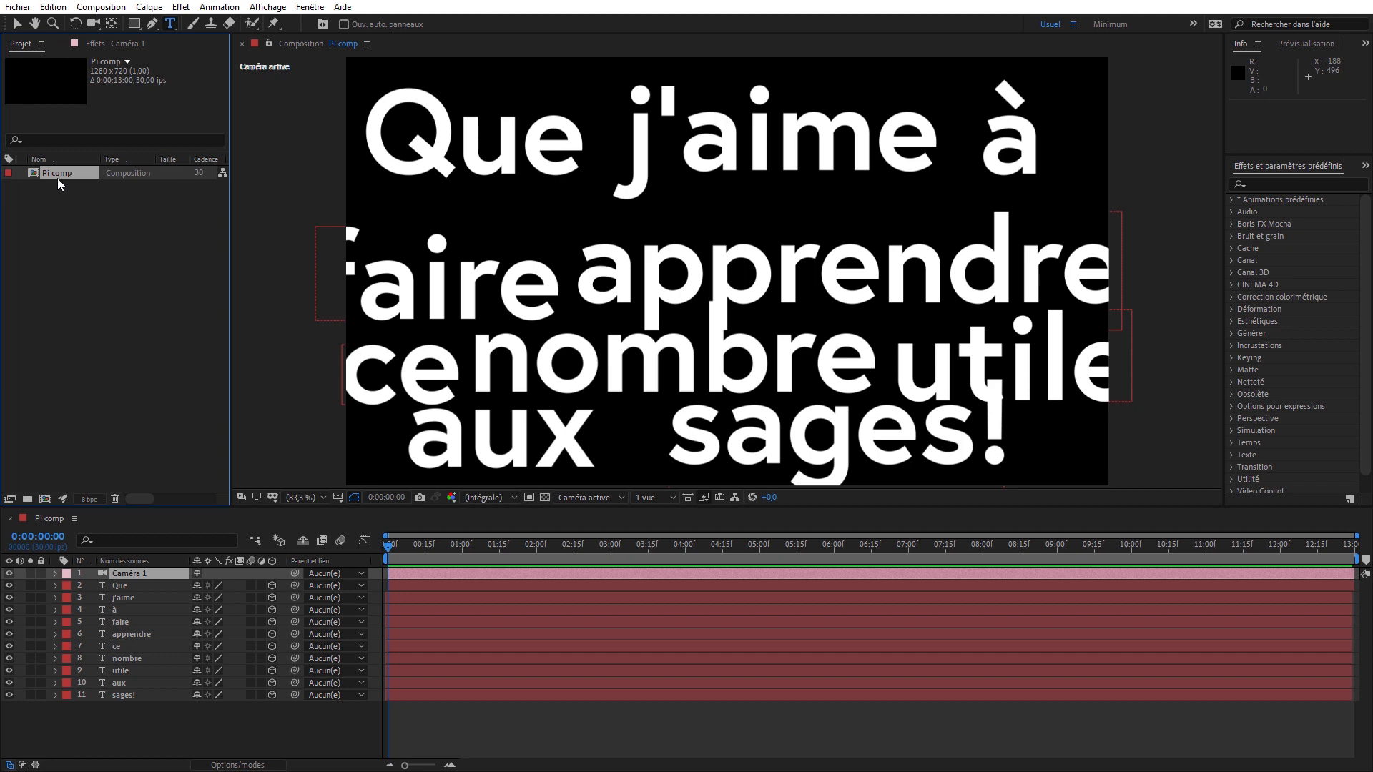
key("ctrl+d")
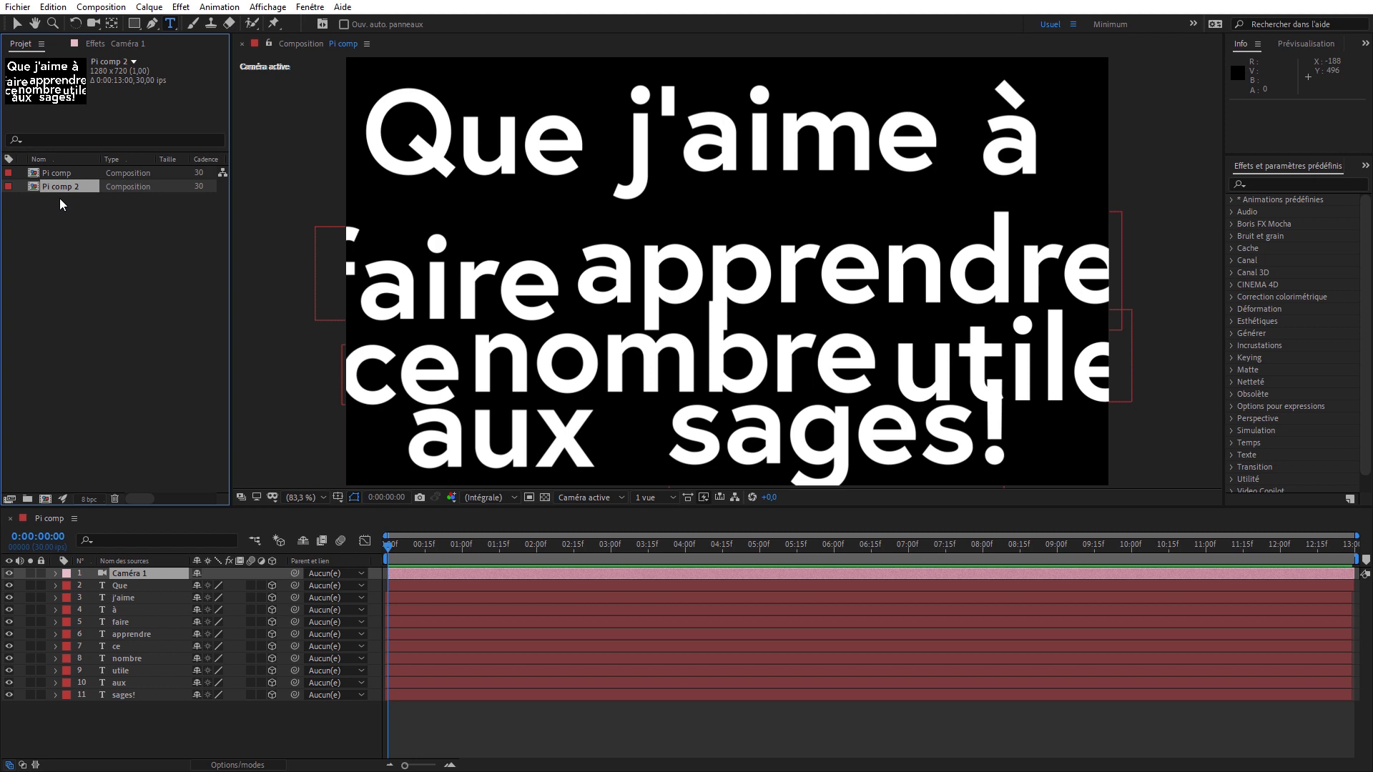
left_click(45, 520)
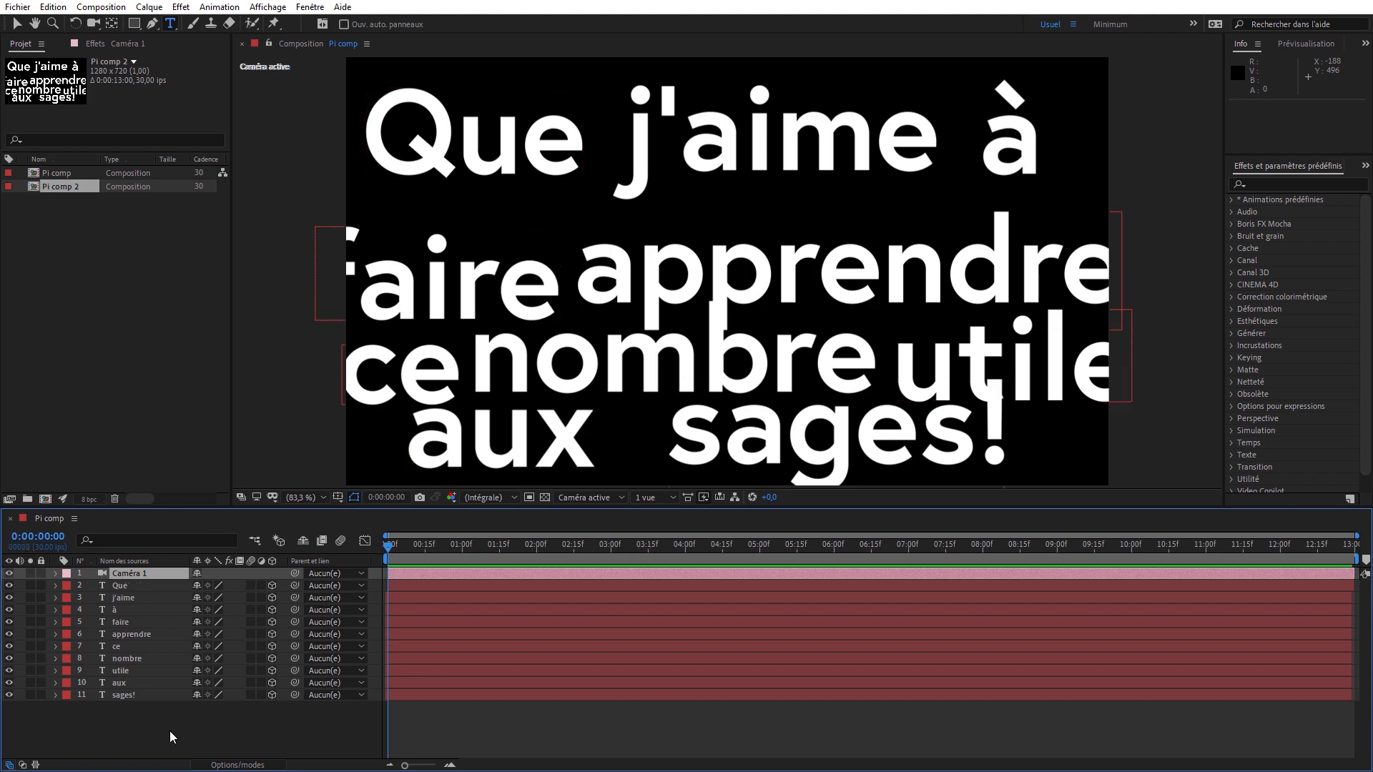
- Centre the anchor points of all ten text layers in their content and centre the layers in the view
left_click_drag(170, 729, 113, 591)
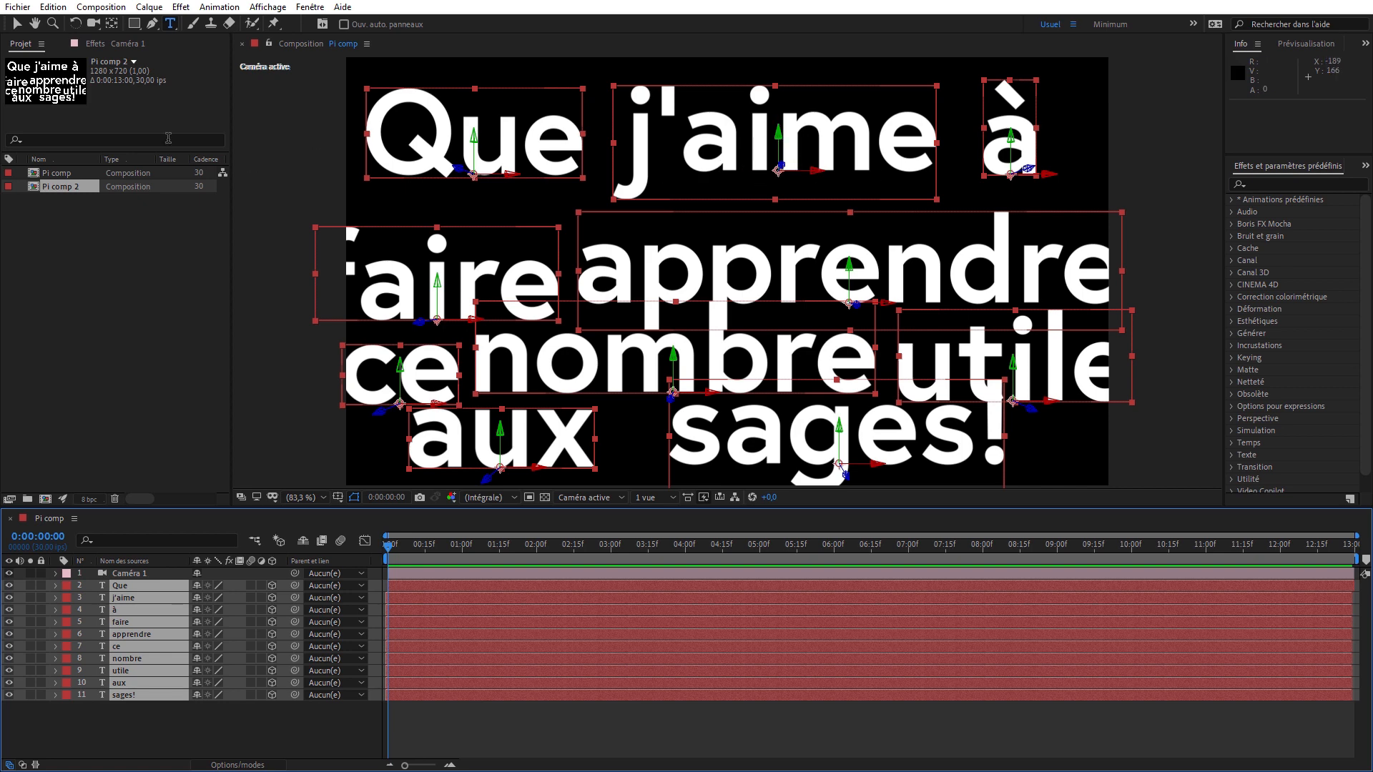
left_click(163, 12)
mouse_move(180, 175)
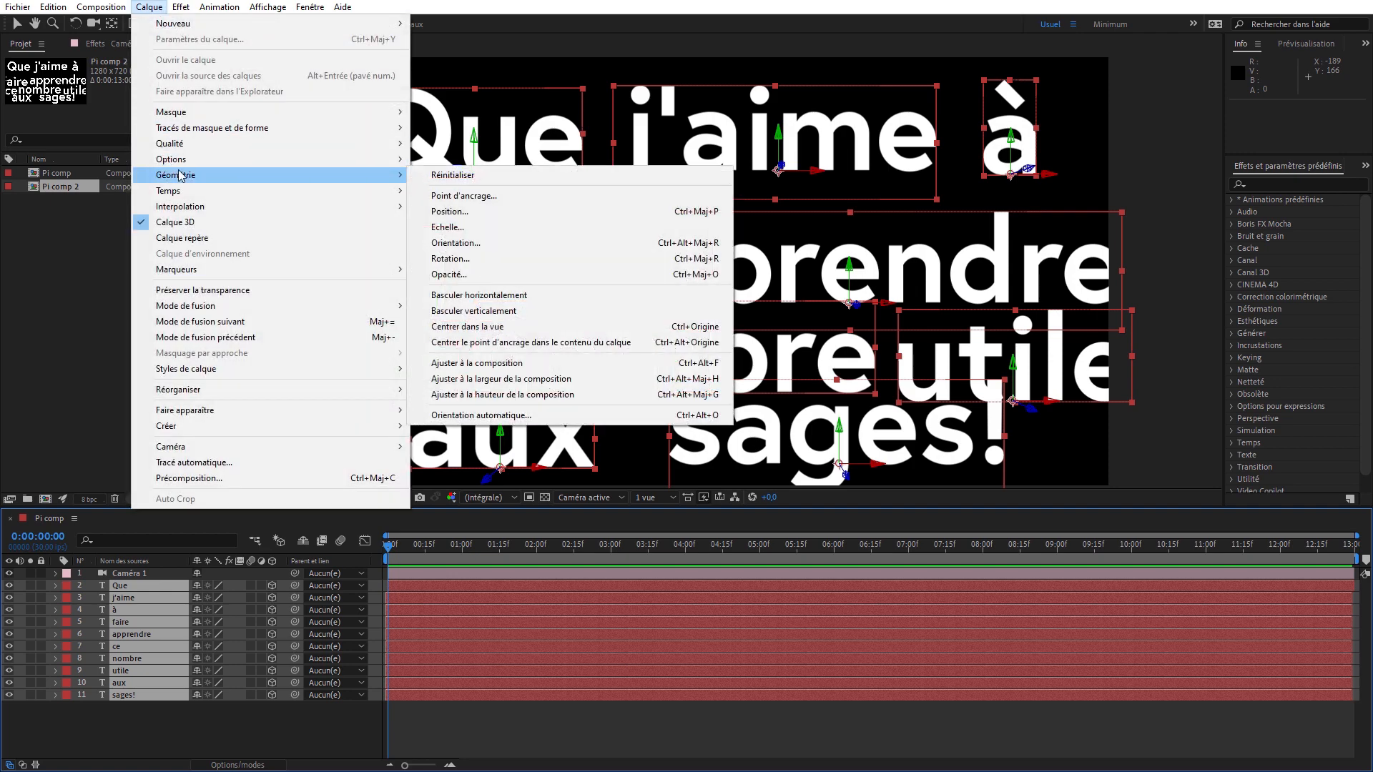
left_click(570, 343)
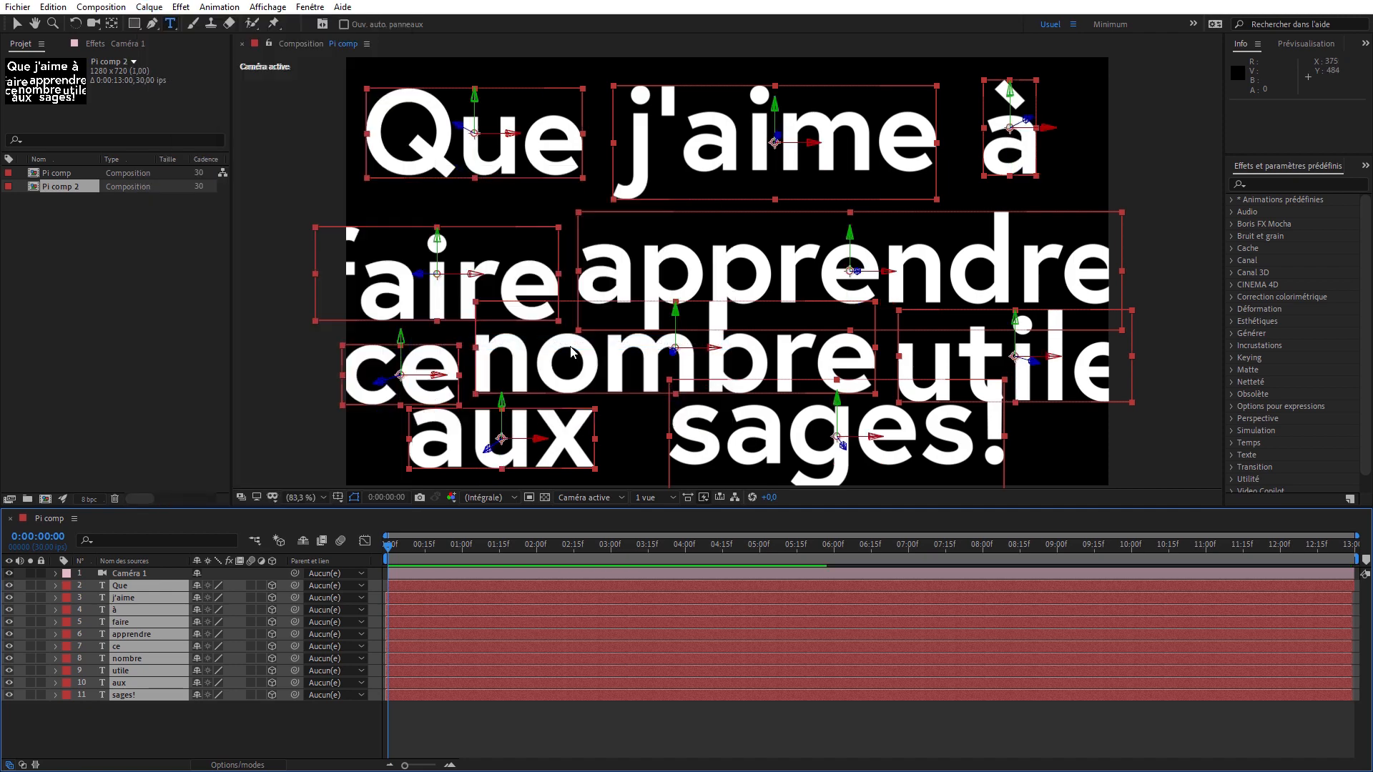
left_click(148, 7)
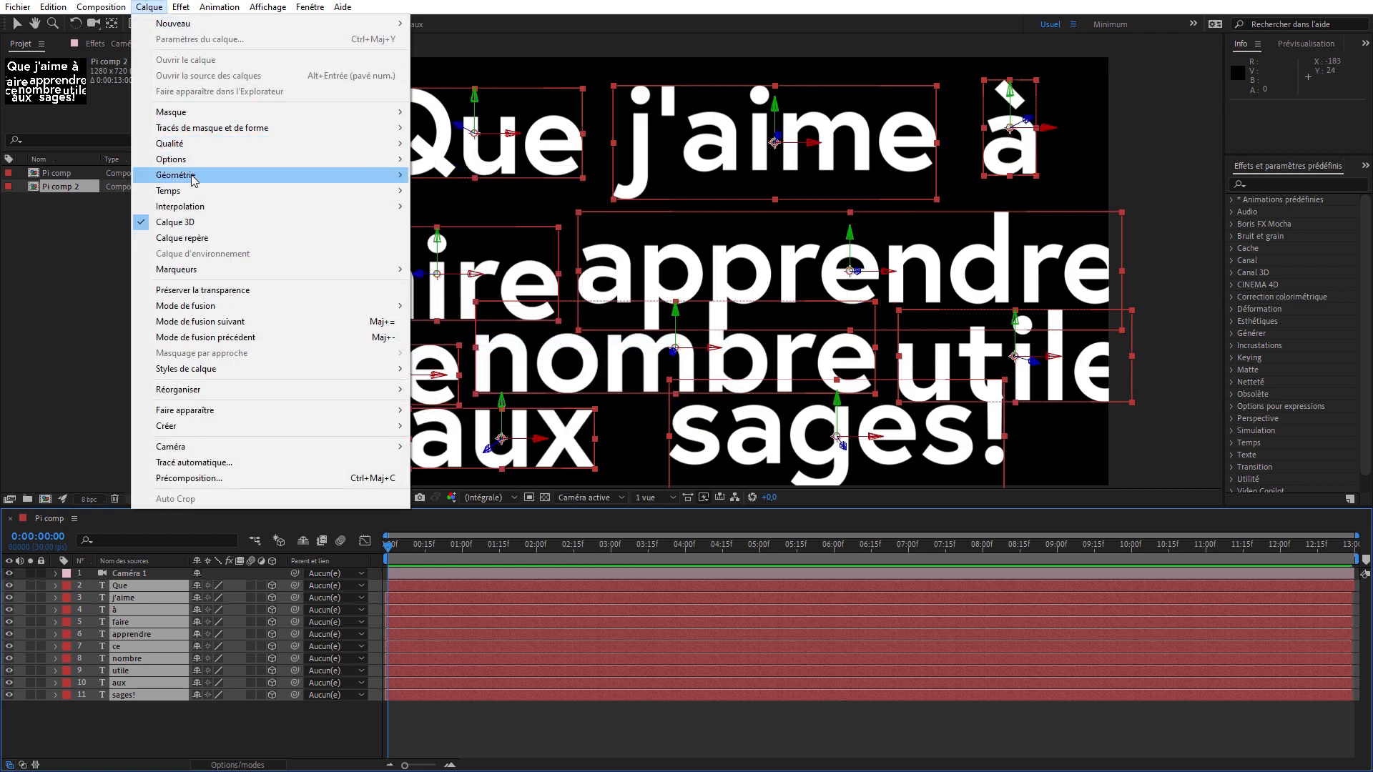
mouse_move(193, 175)
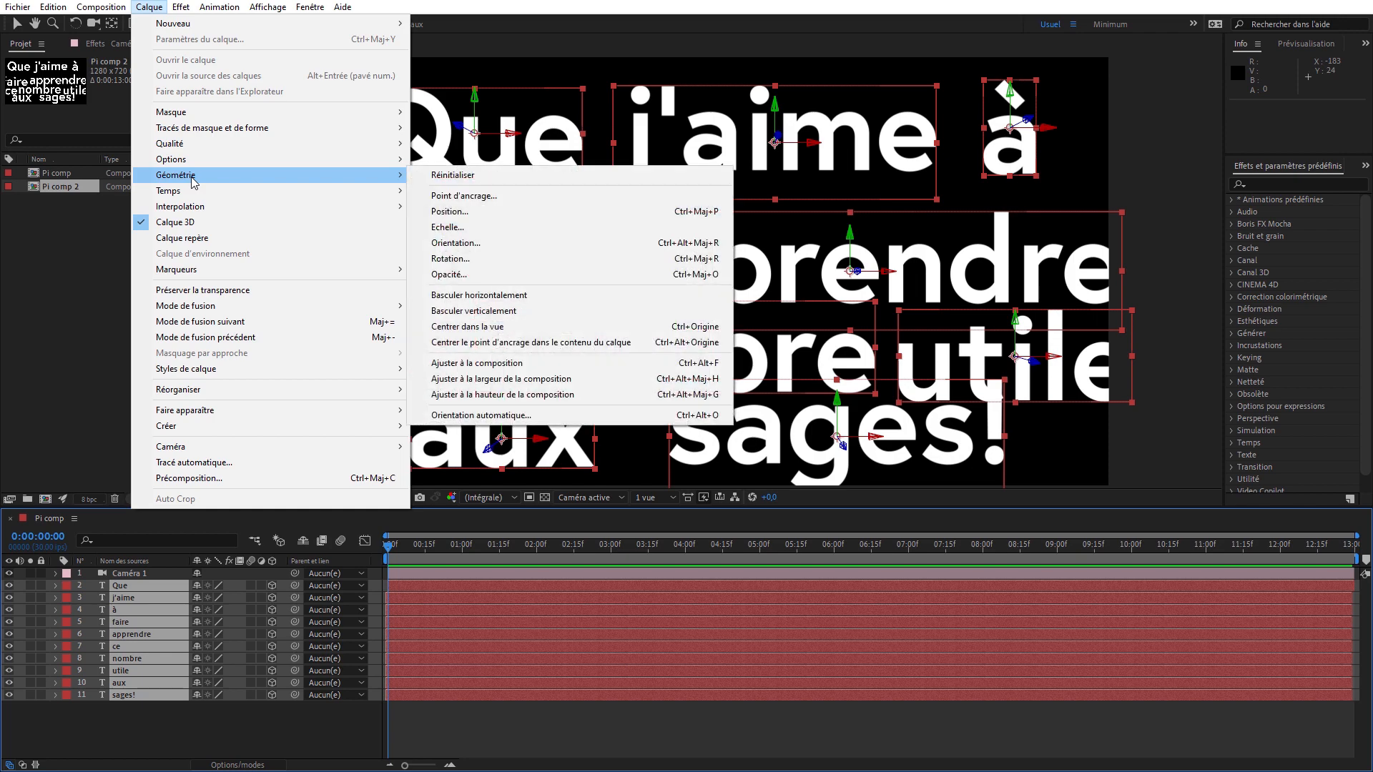
left_click(524, 327)
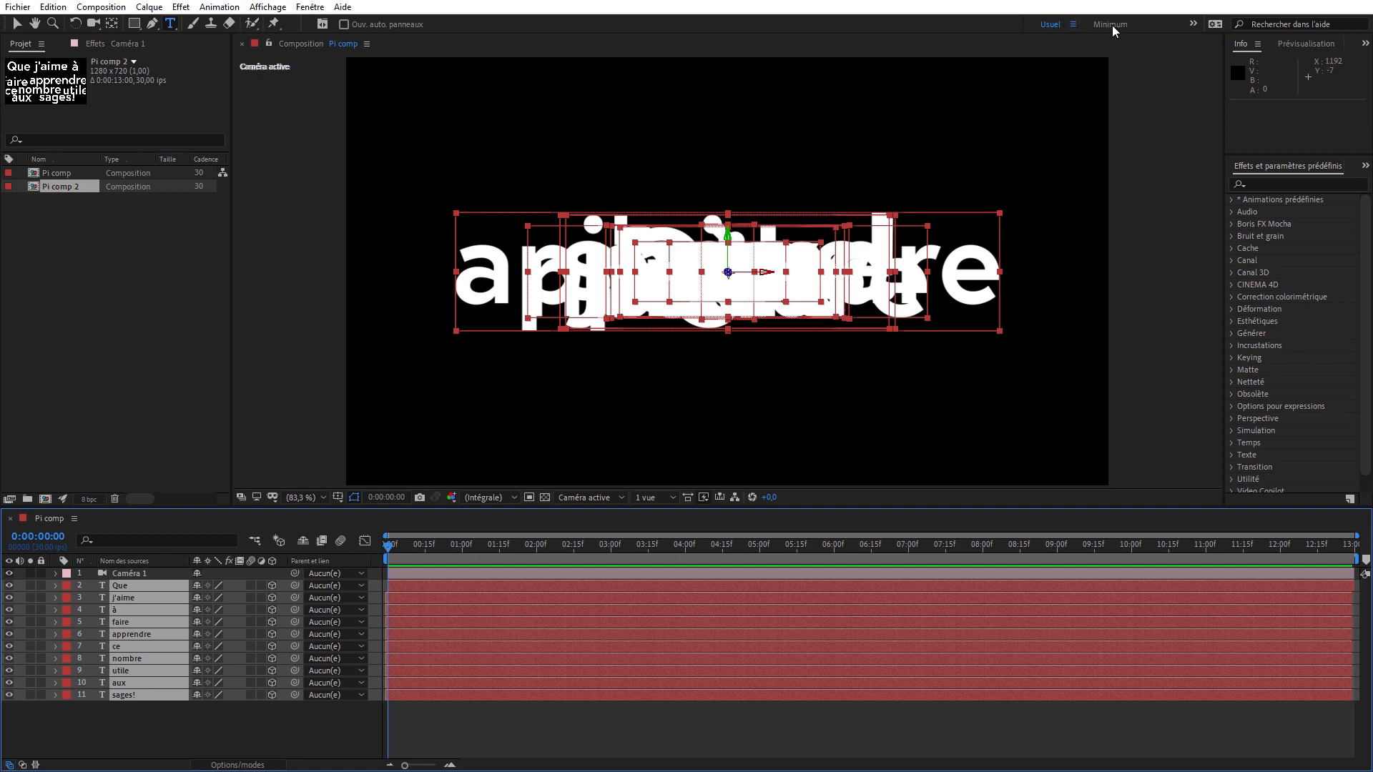
- Show the composition in two horizontal views within the Minimum workspace, with the active camera view set to fit up to 100%
left_click(647, 498)
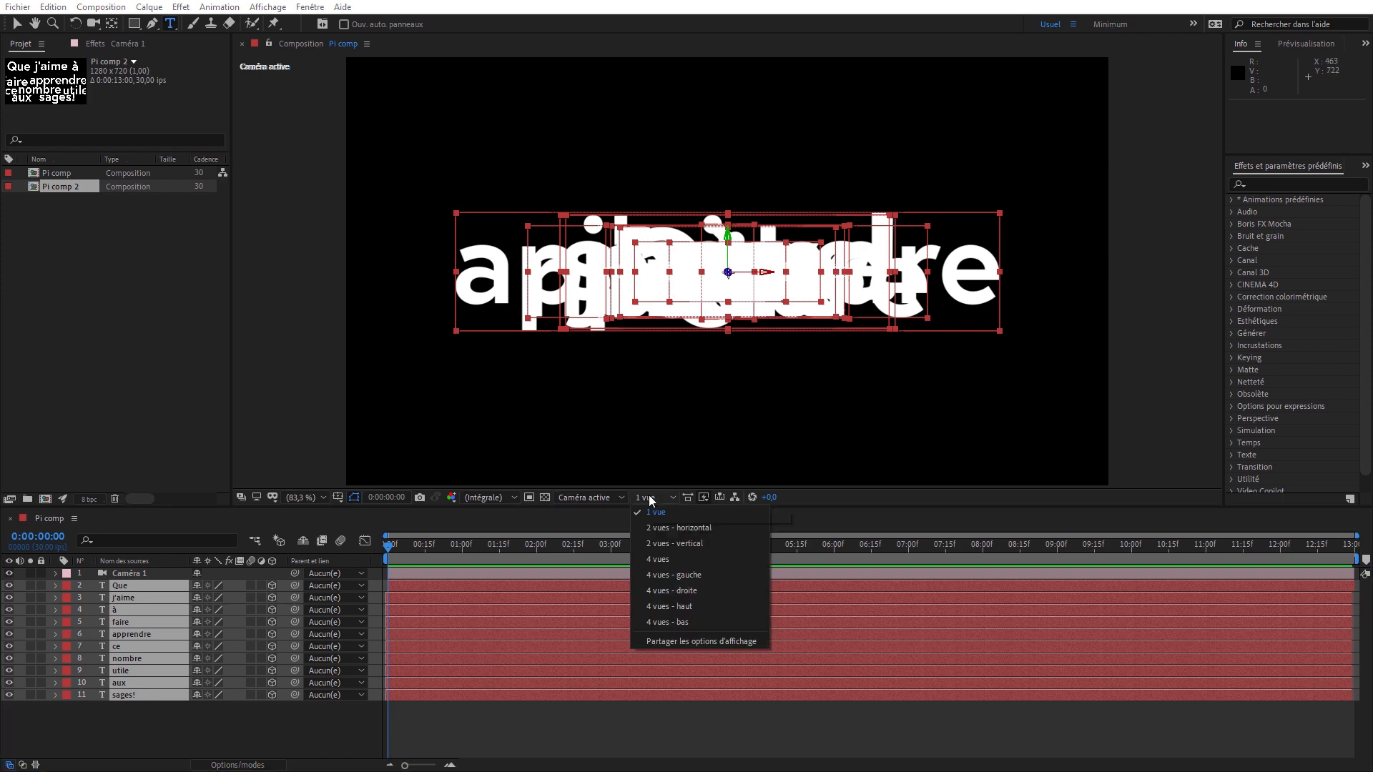
left_click(670, 528)
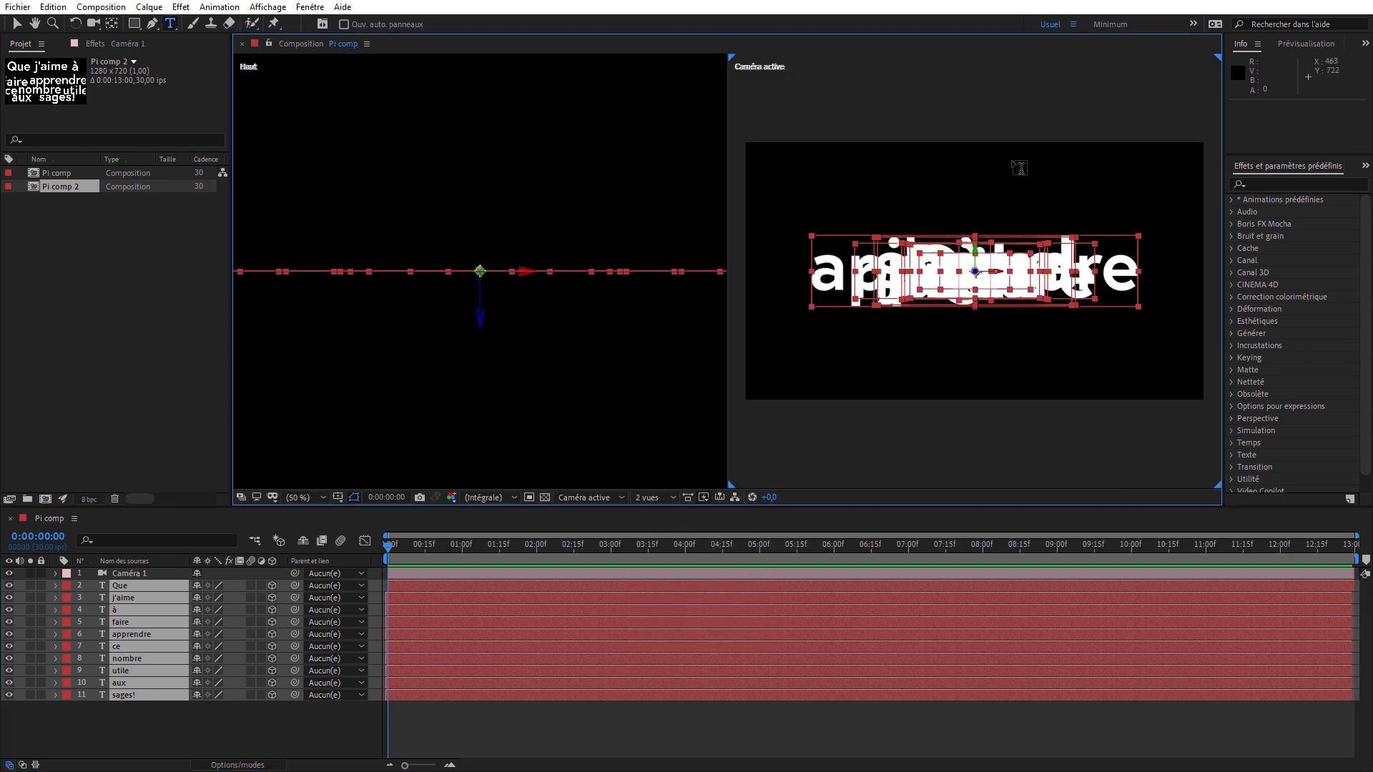
left_click(1112, 26)
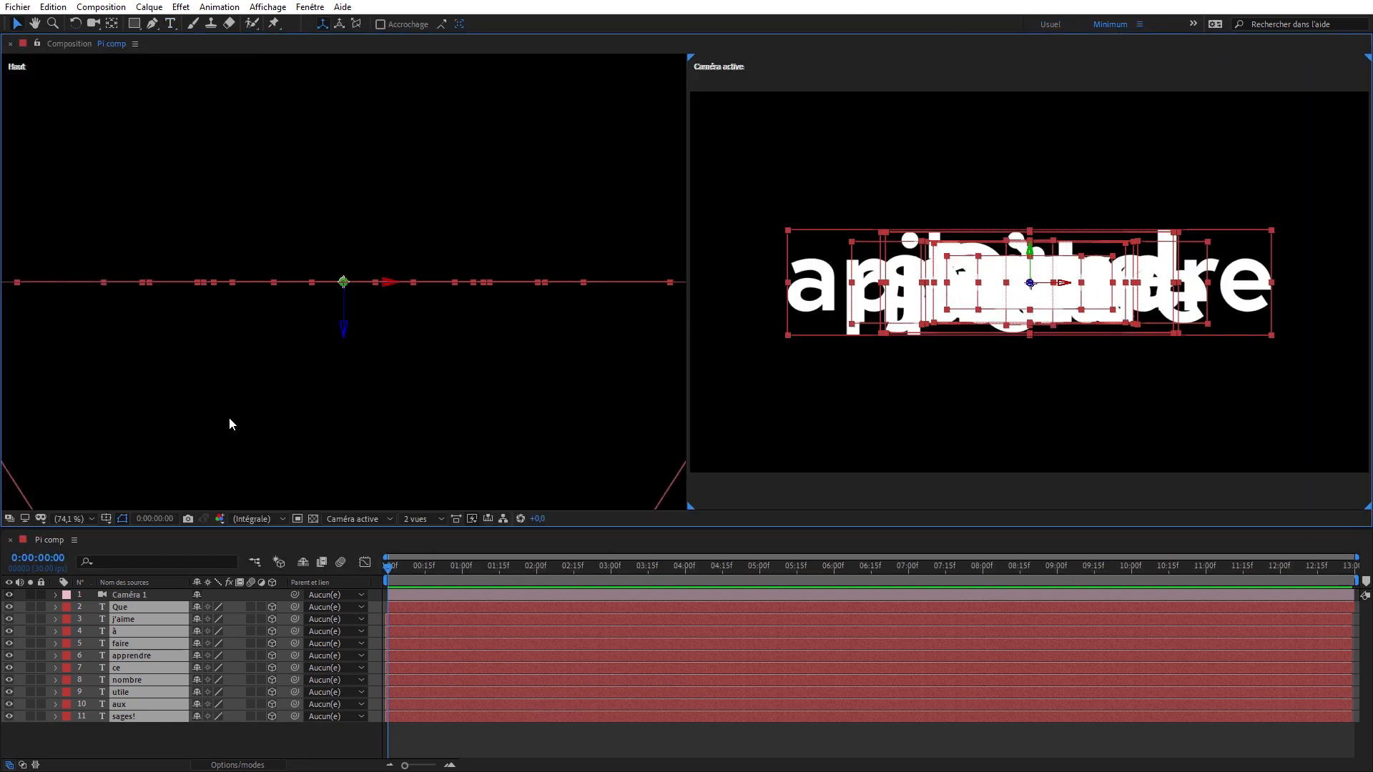
left_click(79, 516)
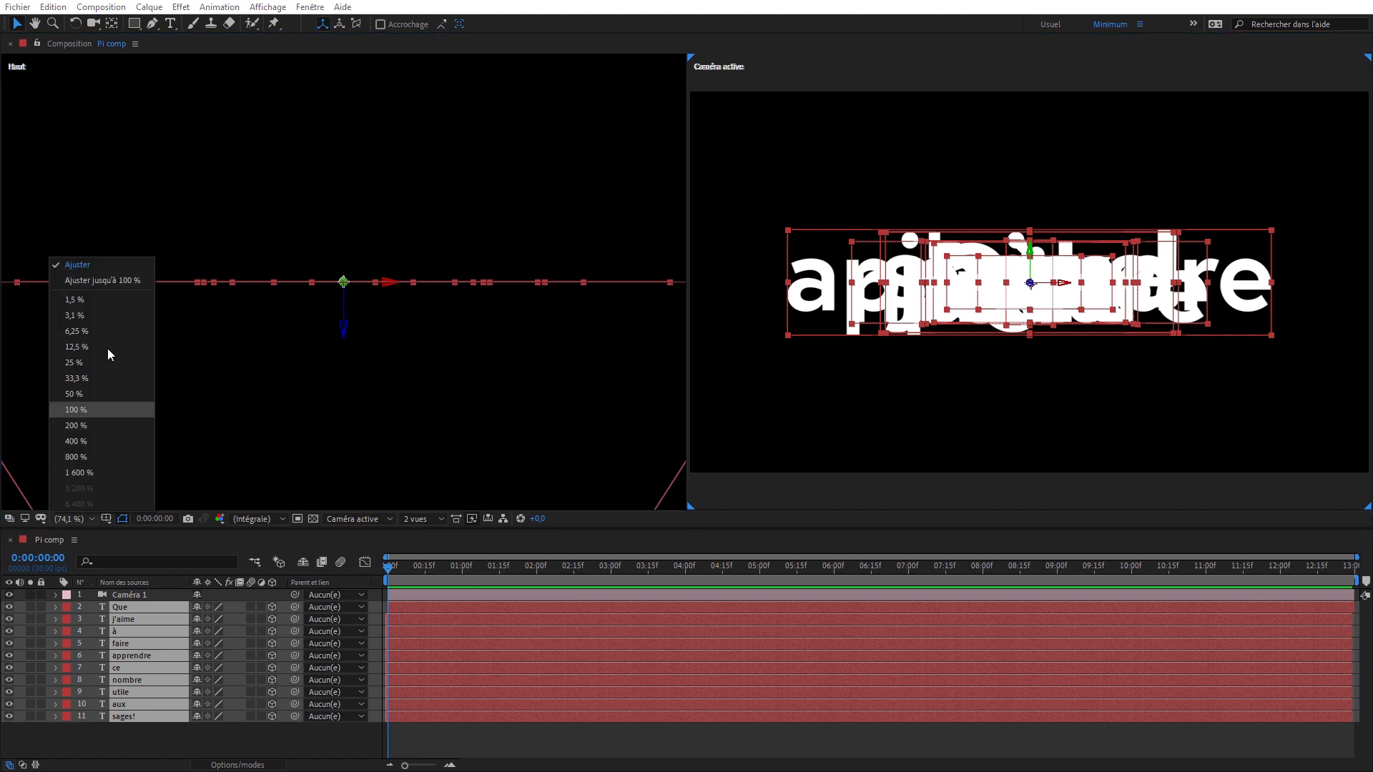
left_click(101, 273)
left_click(394, 143)
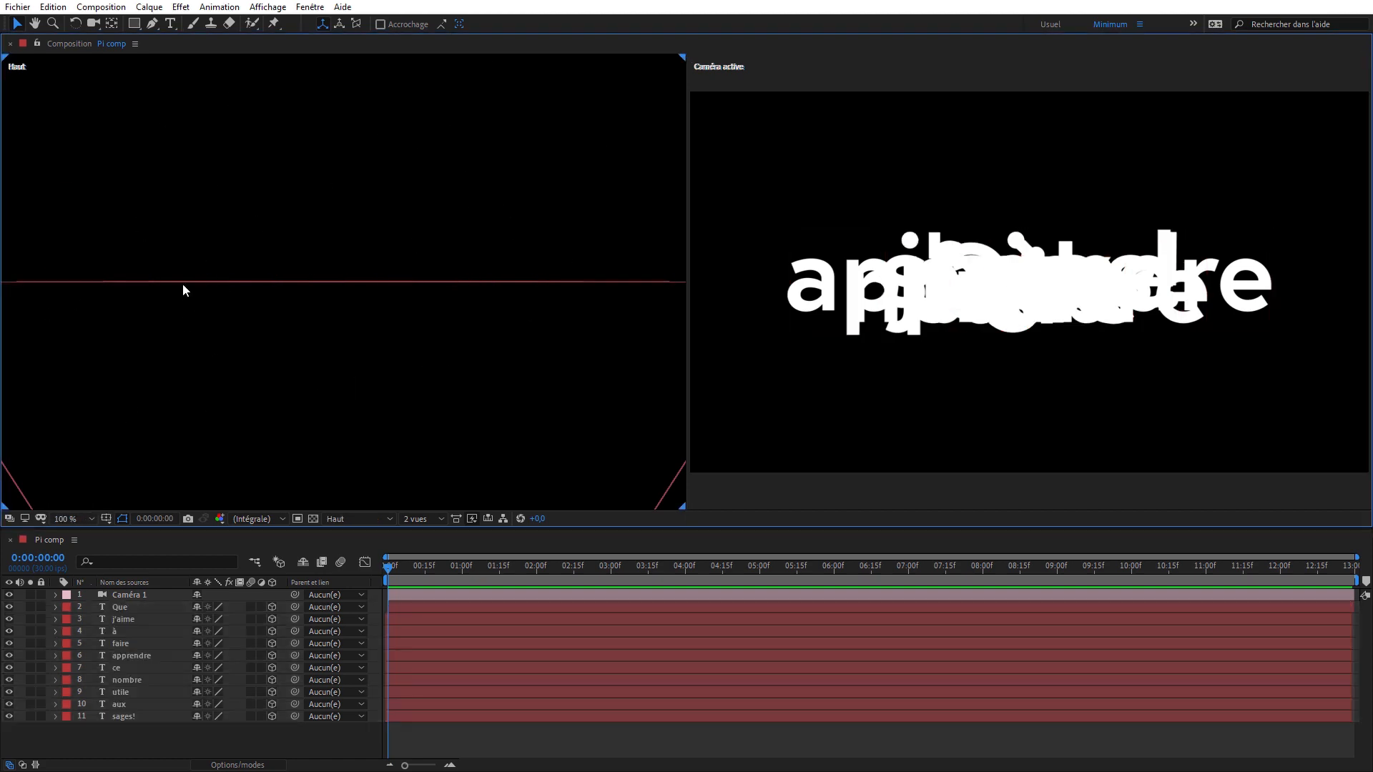
scroll(329, 211, "down", 5)
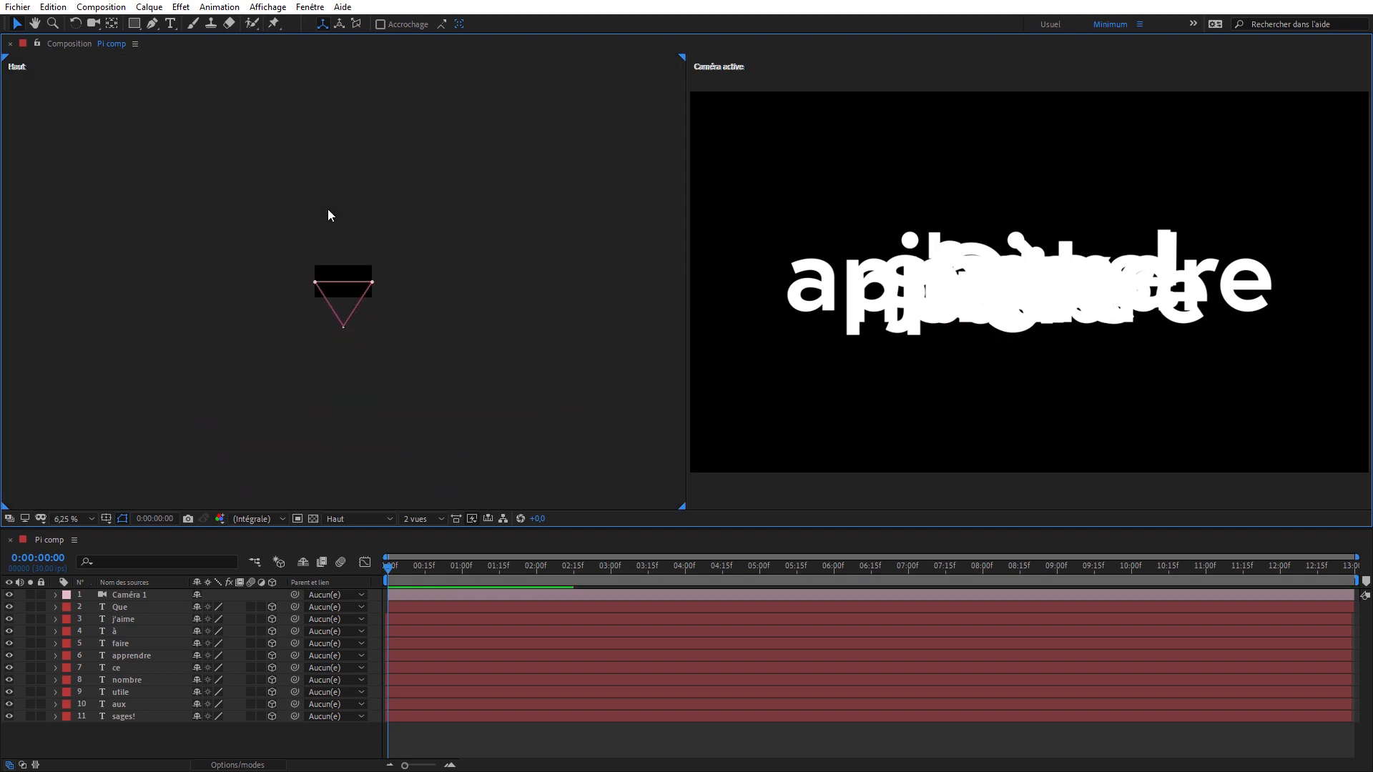
scroll(329, 211, "up", 4)
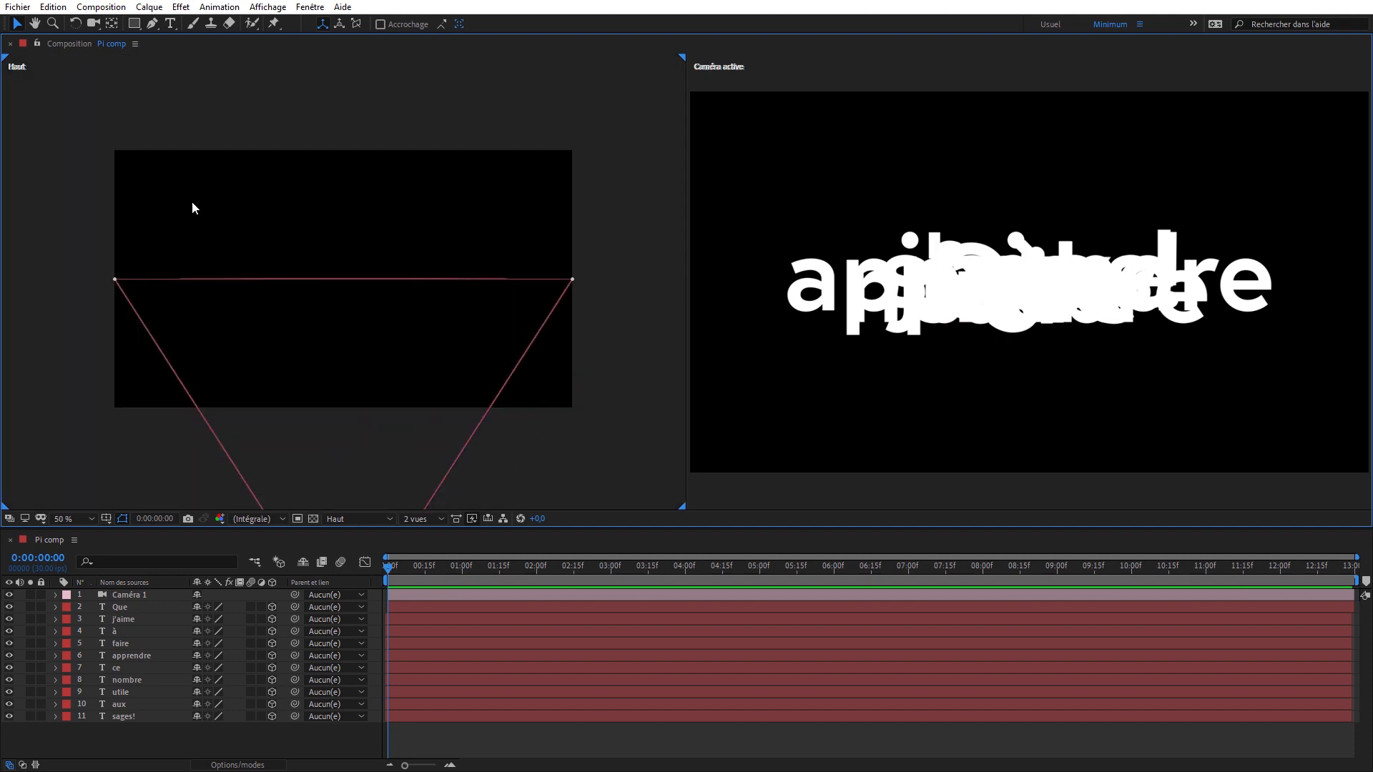
key("period")
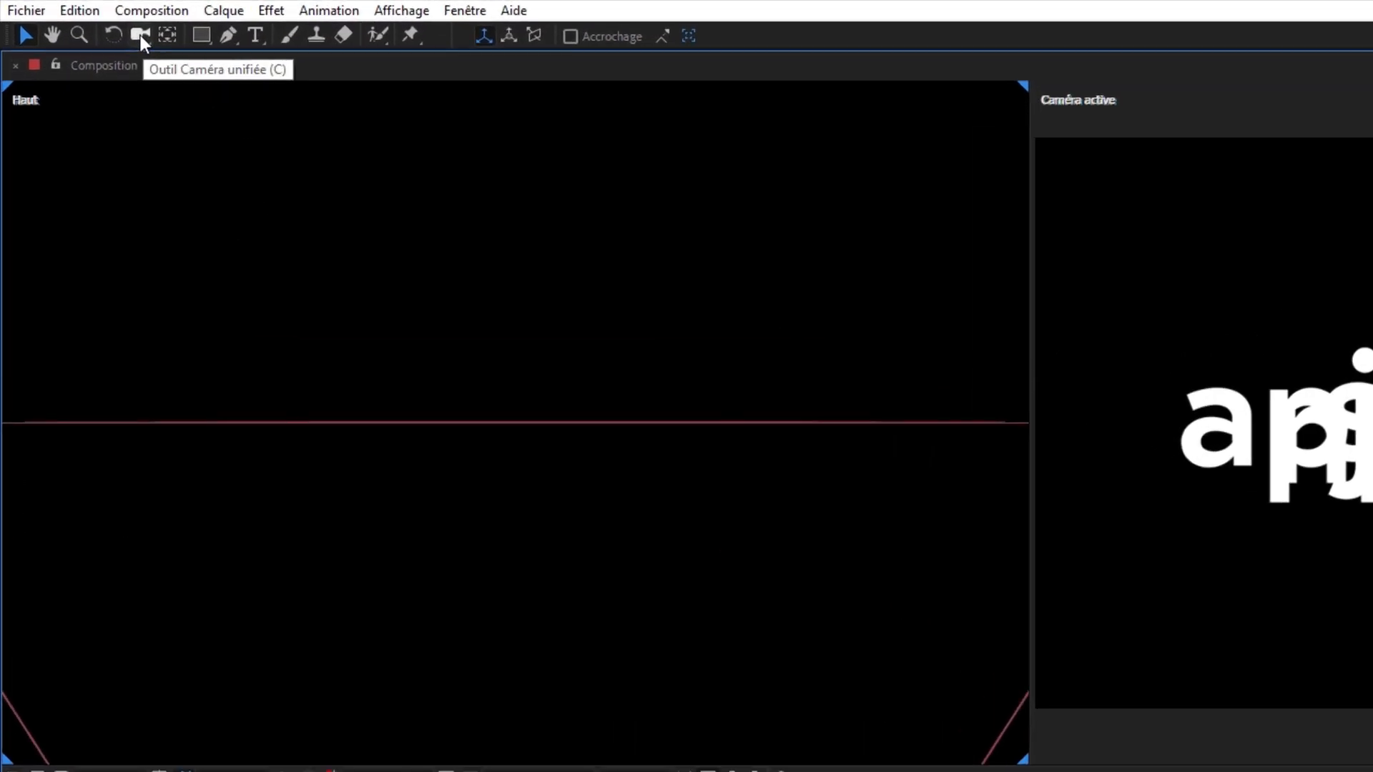
- Use the Unified Camera tool to pull the top view back until the whole camera and its field of view fit
left_click(93, 22)
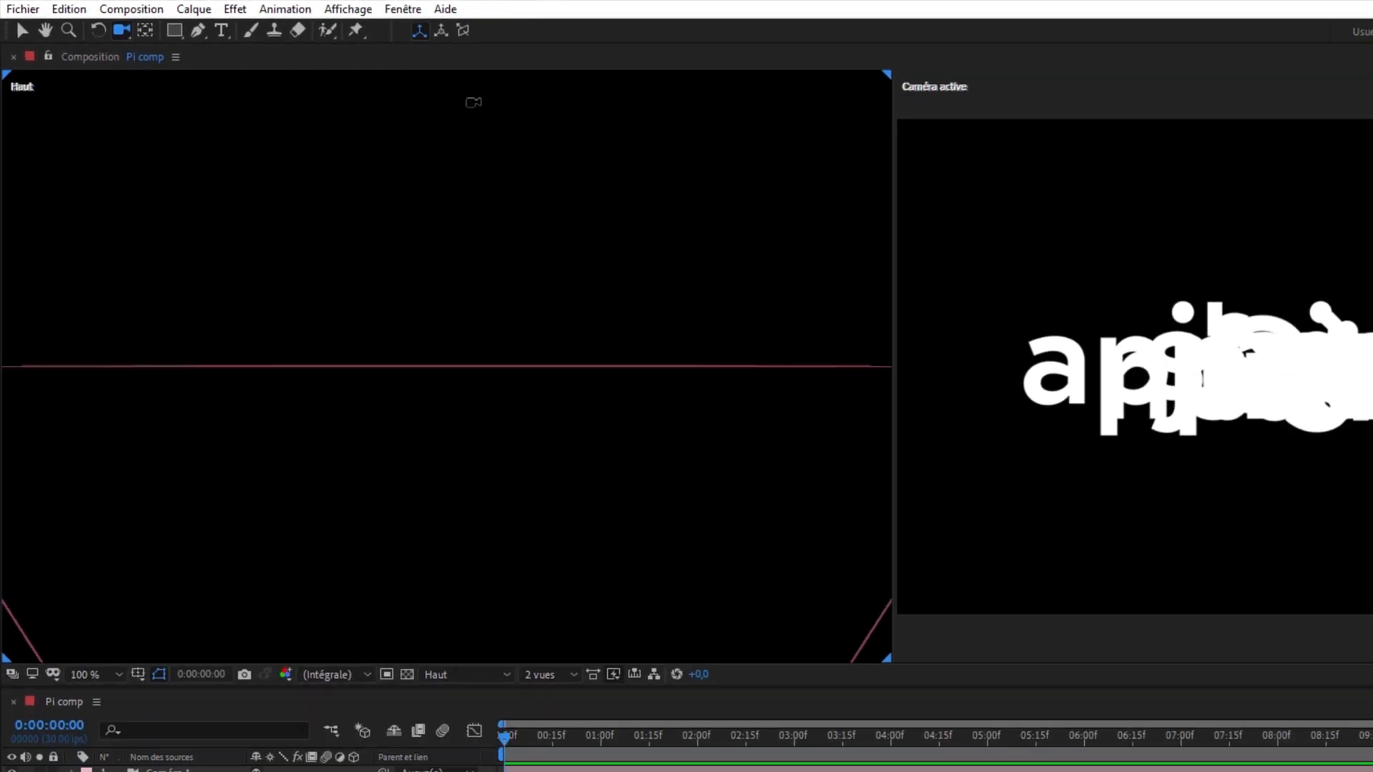
left_click_drag(465, 165, 399, 638)
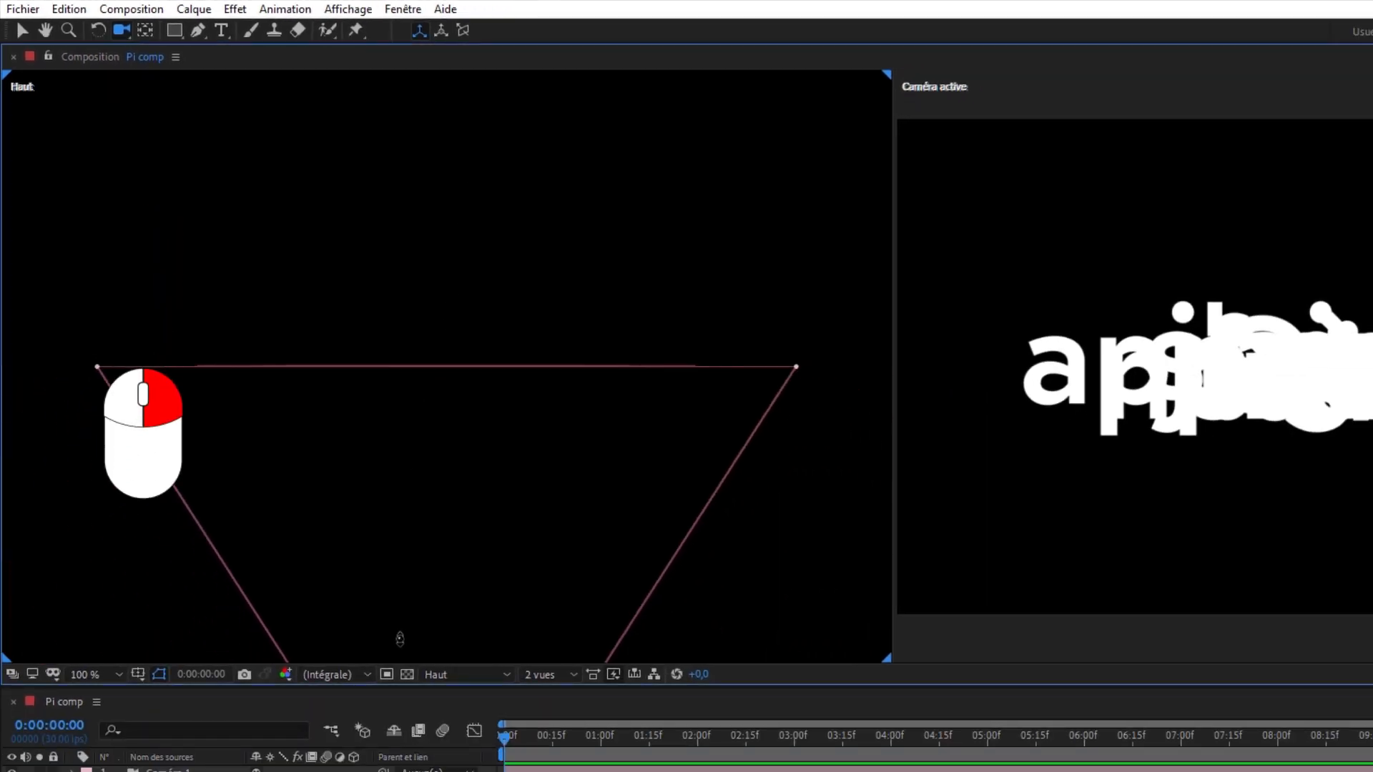
left_click_drag(521, 248, 505, 569)
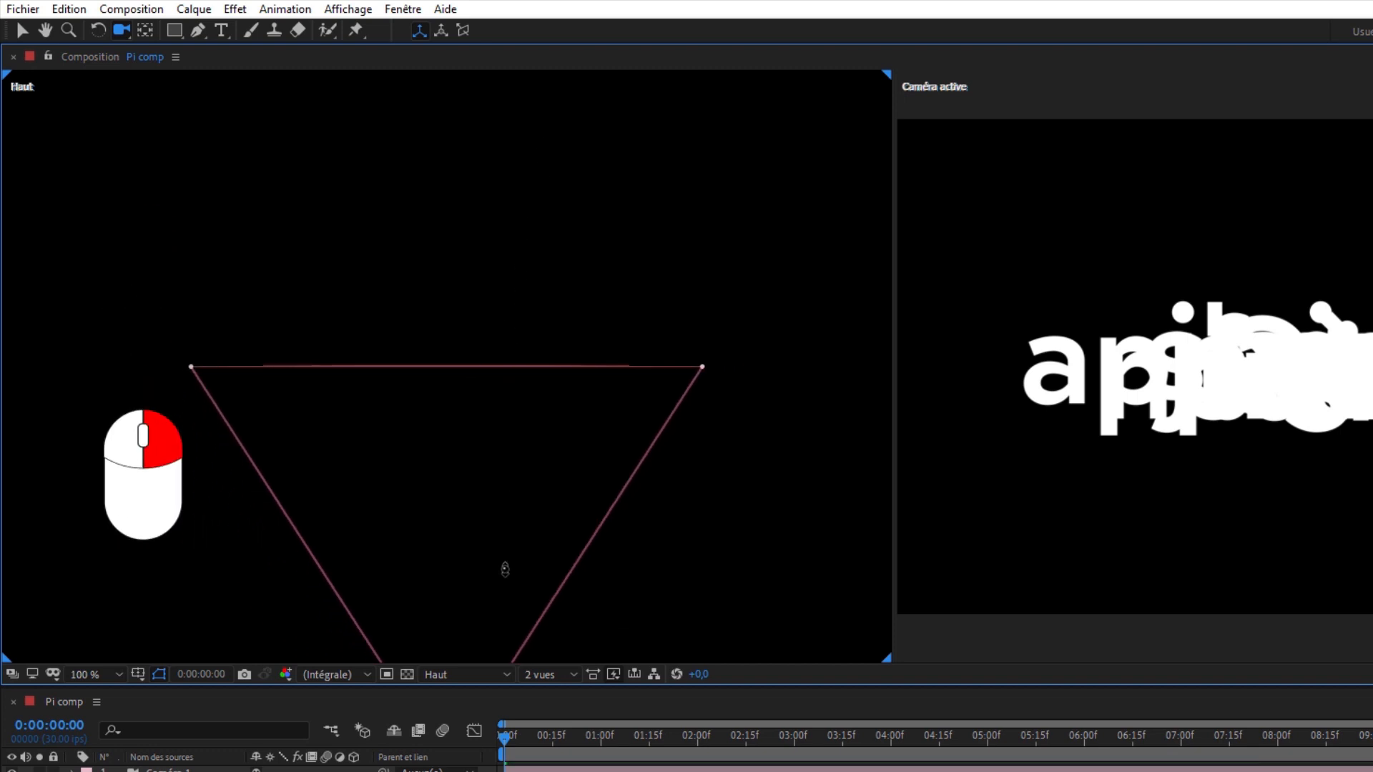
left_click_drag(558, 165, 536, 439)
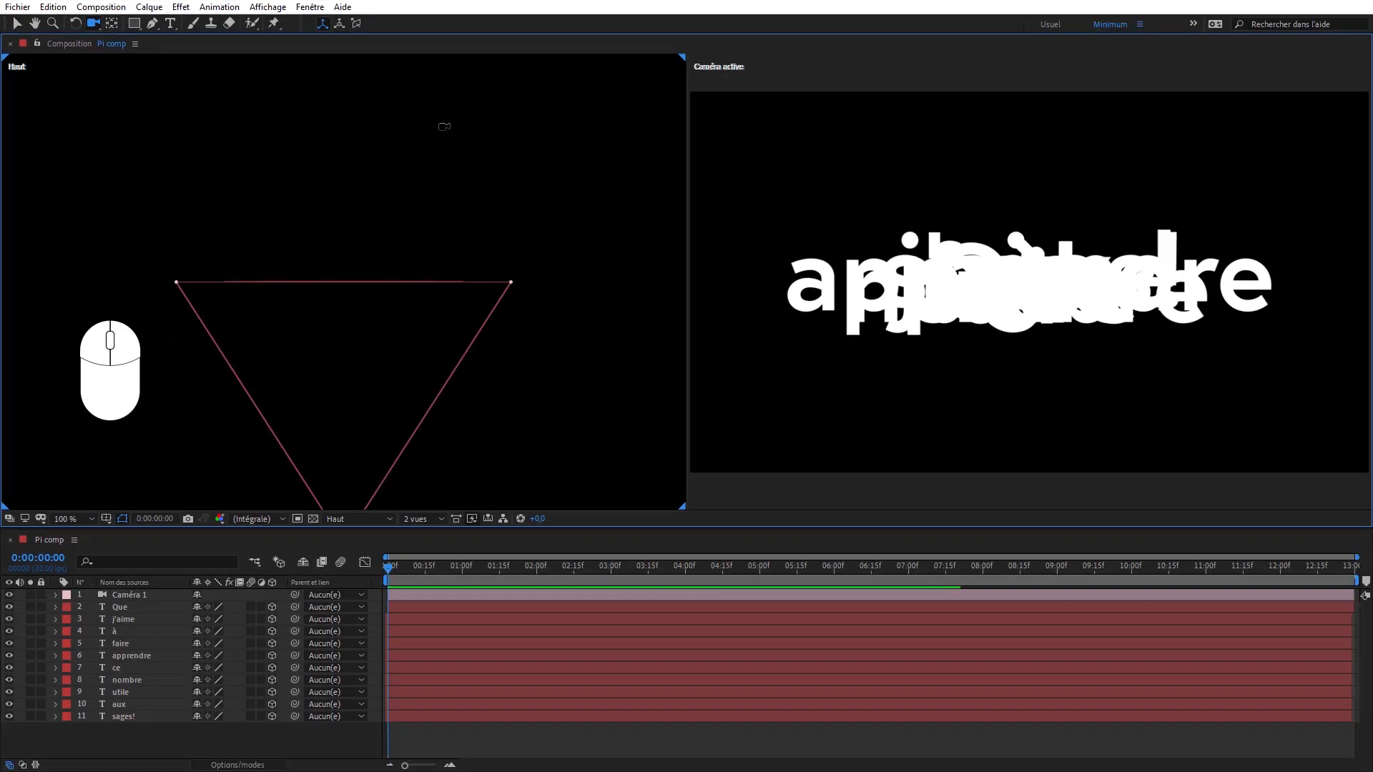
left_click_drag(448, 130, 423, 226)
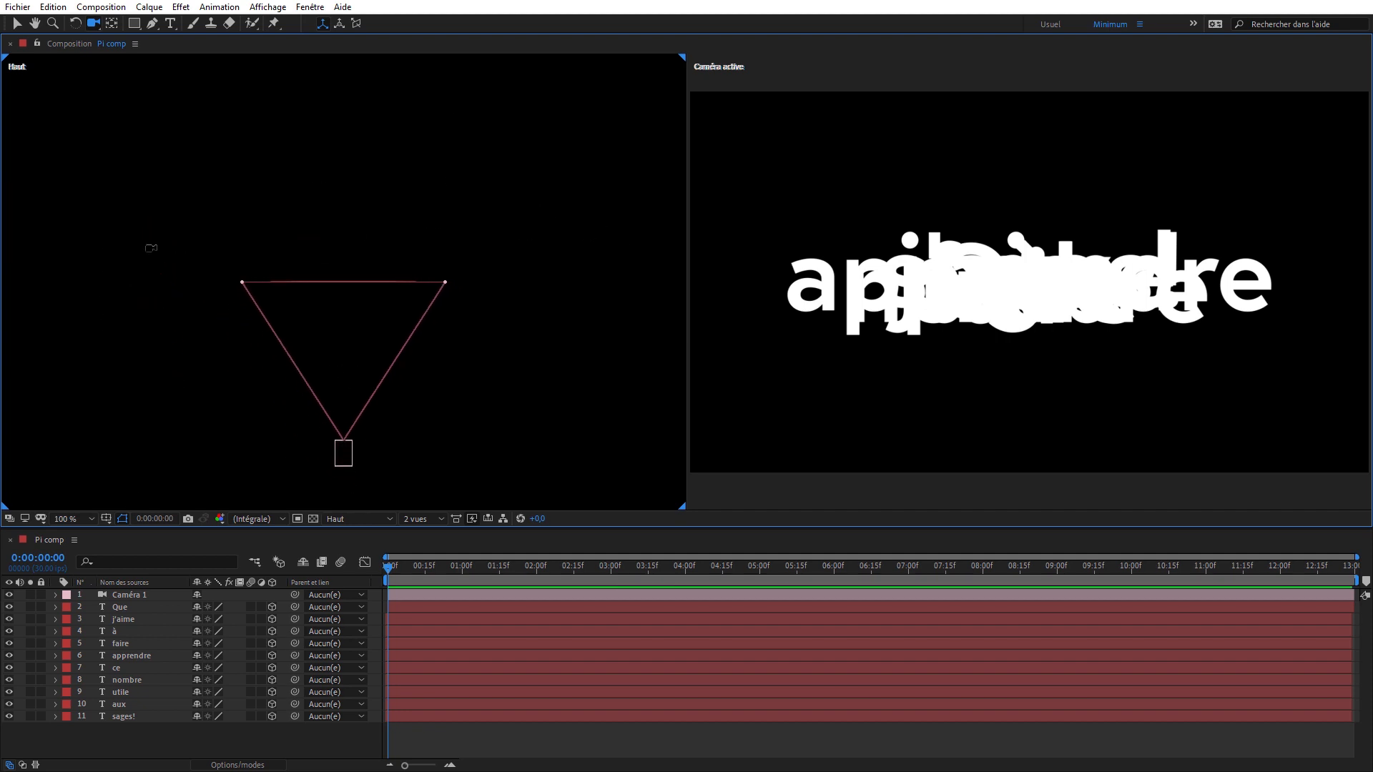
- Change the top view to the Droite view and reframe it with the camera small at the left edge, leaving depth space beyond it
left_click(359, 517)
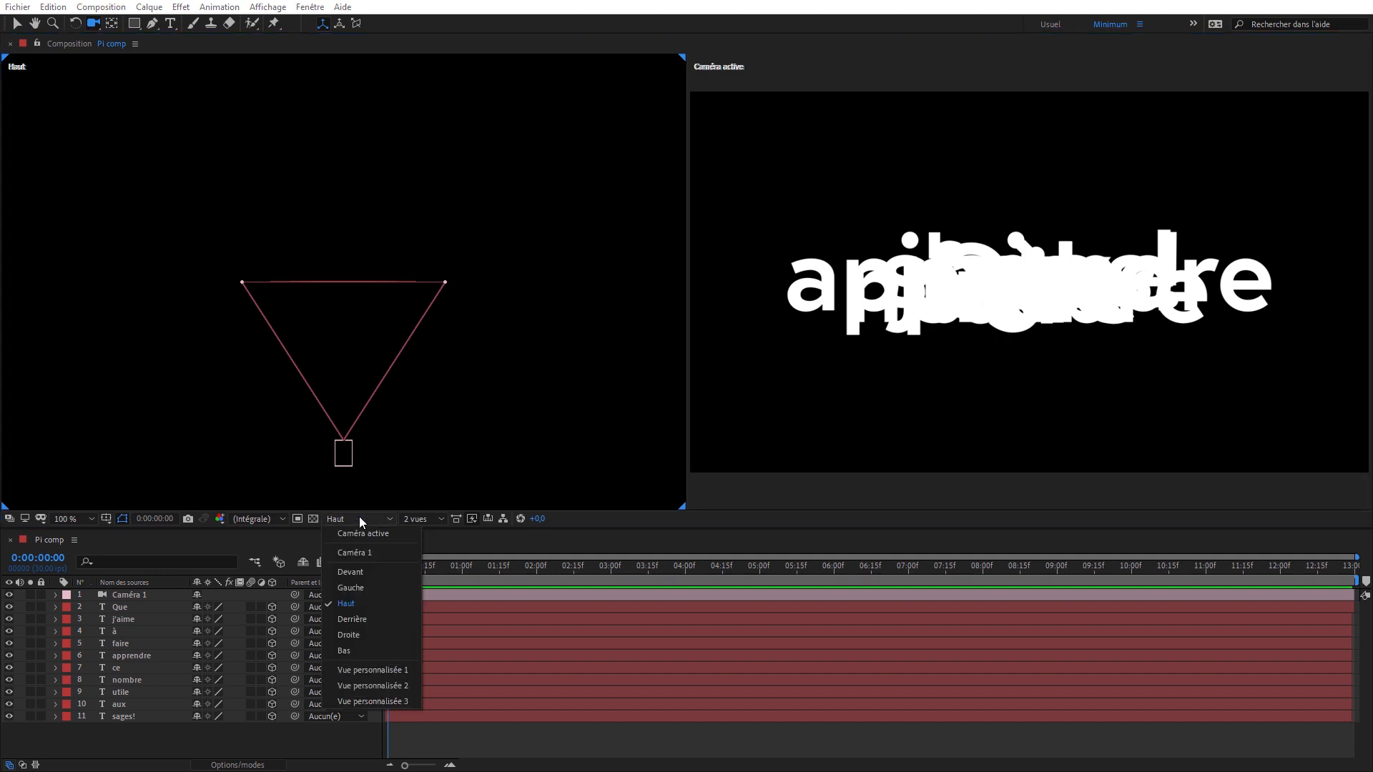
left_click(372, 636)
left_click_drag(444, 125, 449, 402)
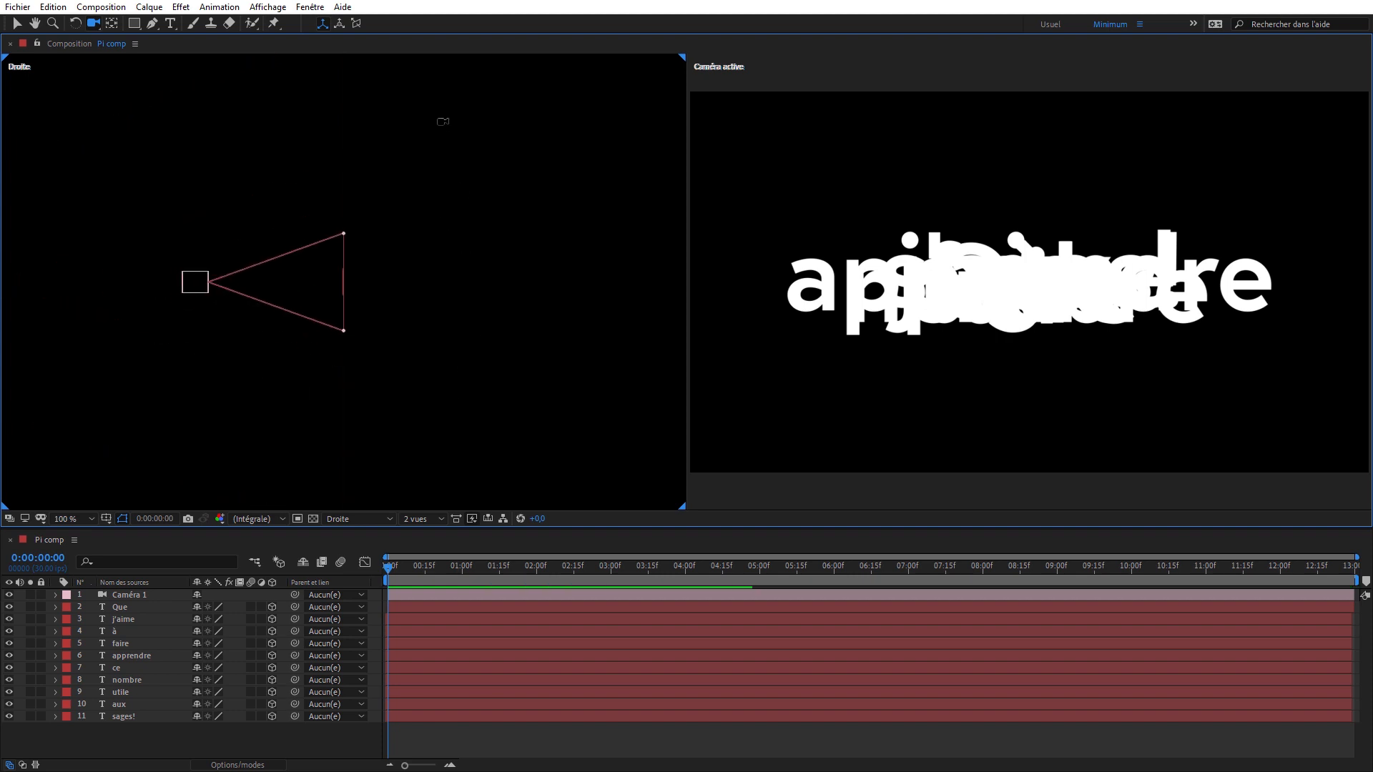
left_click_drag(444, 120, 424, 416)
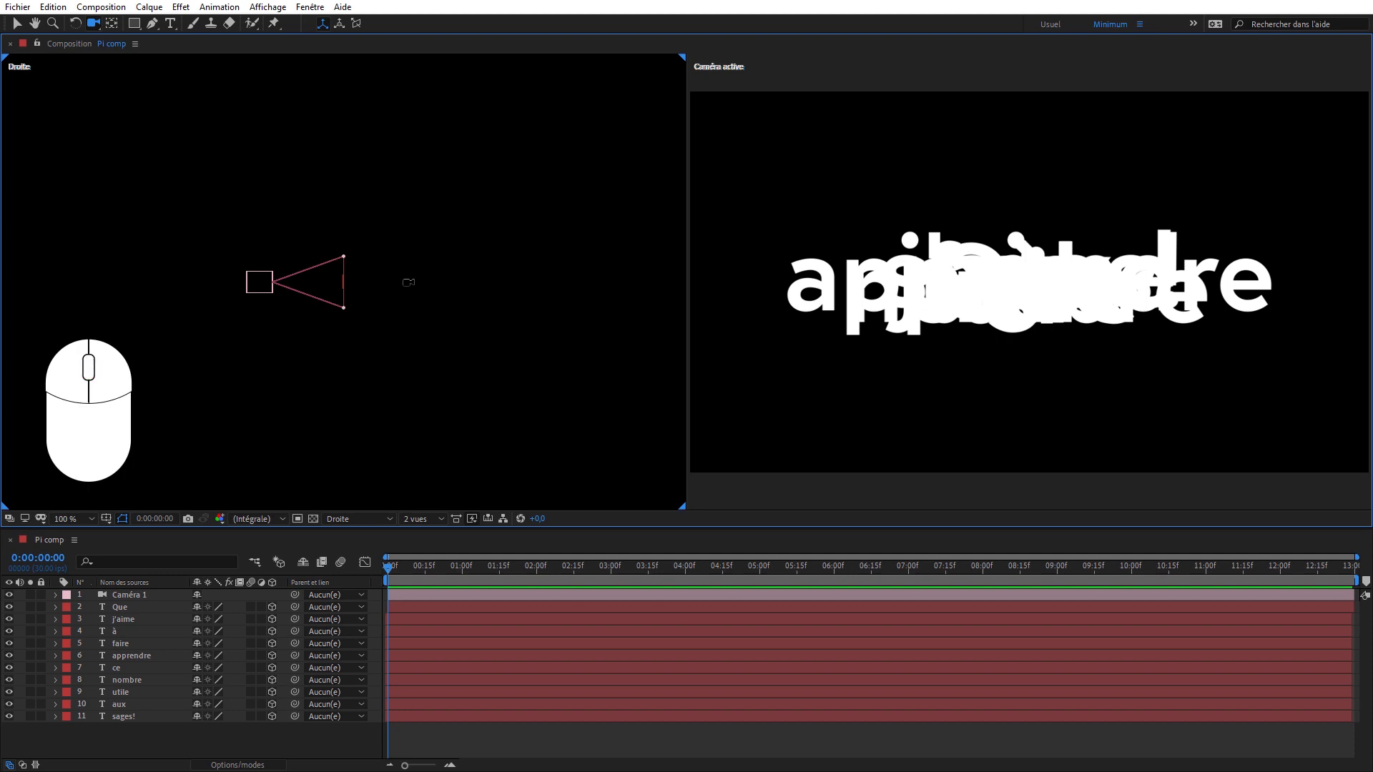
left_click_drag(408, 283, 186, 273)
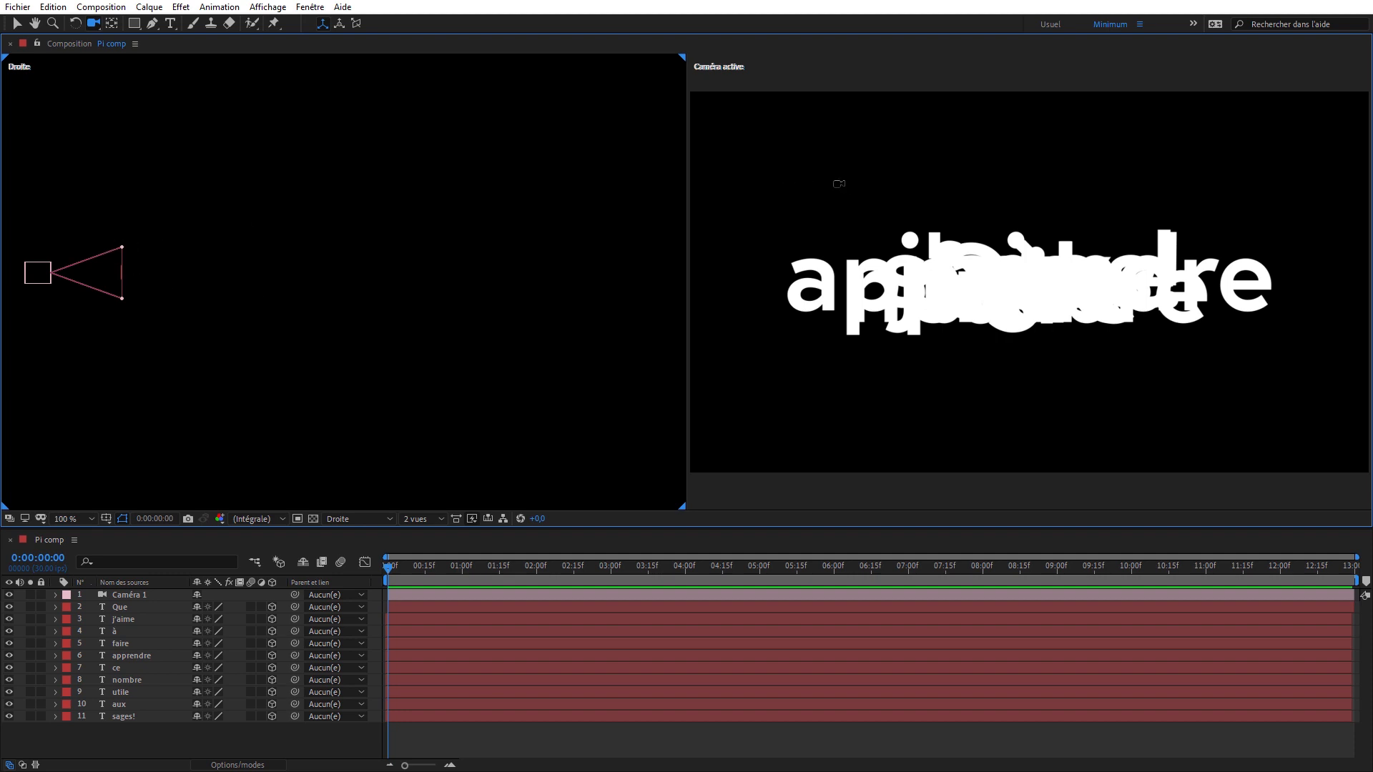
- Change Caméra 1 to a one-node camera and move it forward and slightly up, close to the text layers' plane in the Droite view
left_click(17, 24)
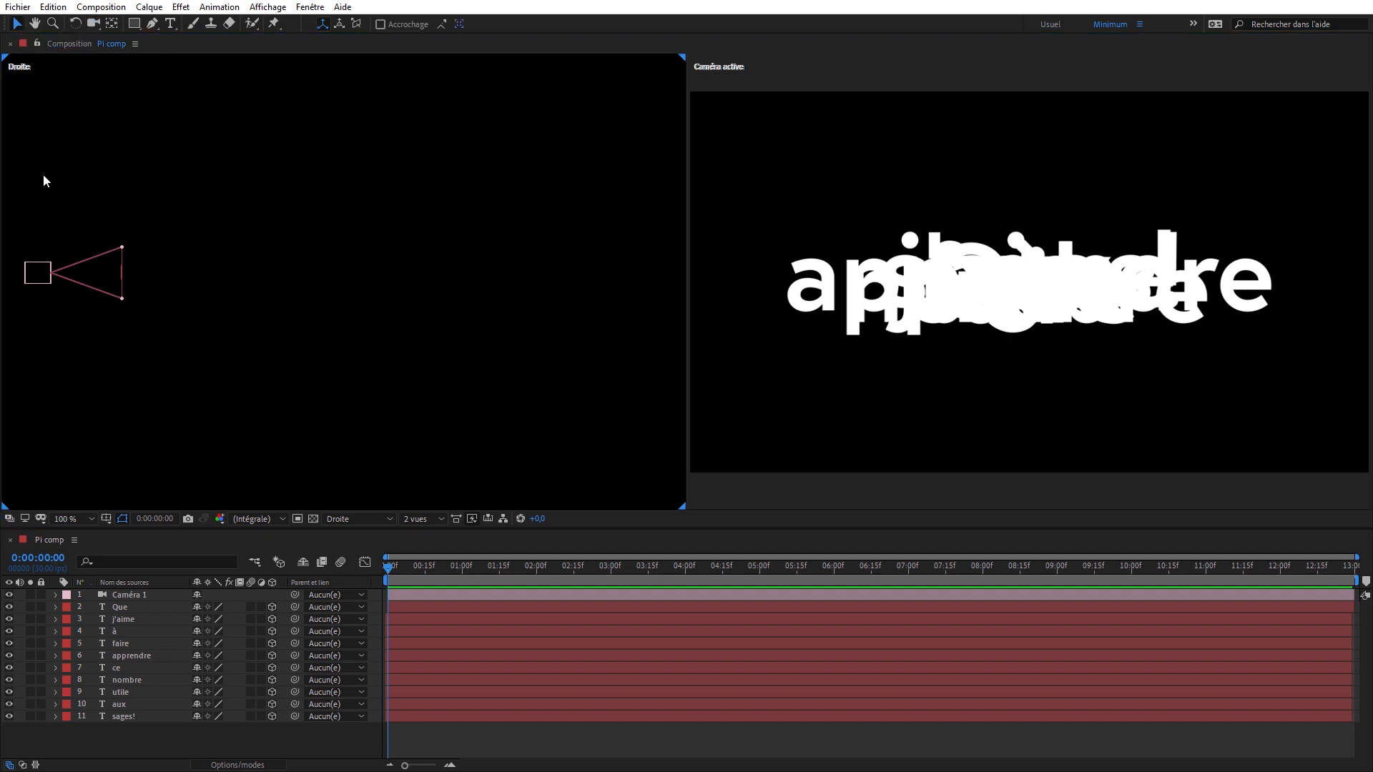
left_click(47, 283)
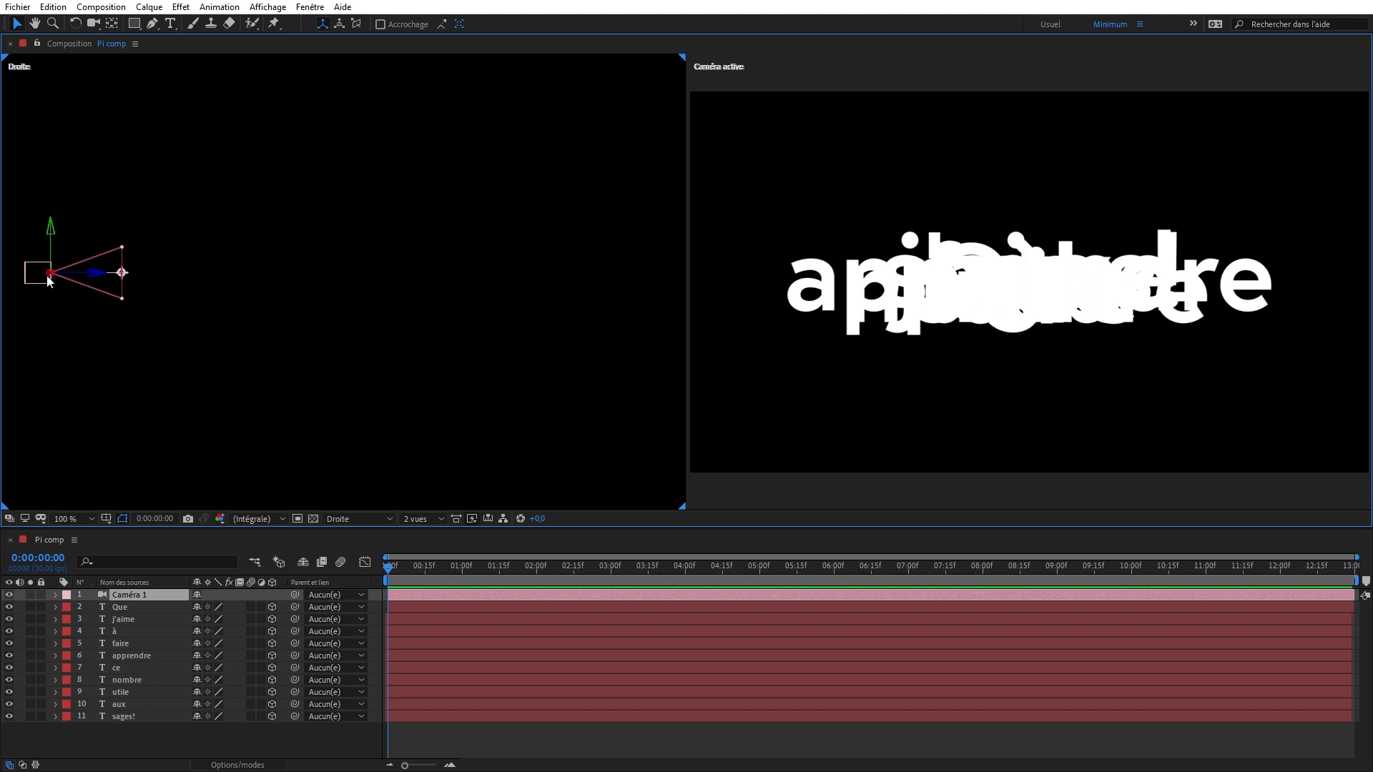
left_click_drag(67, 254, 117, 291)
double_click(127, 595)
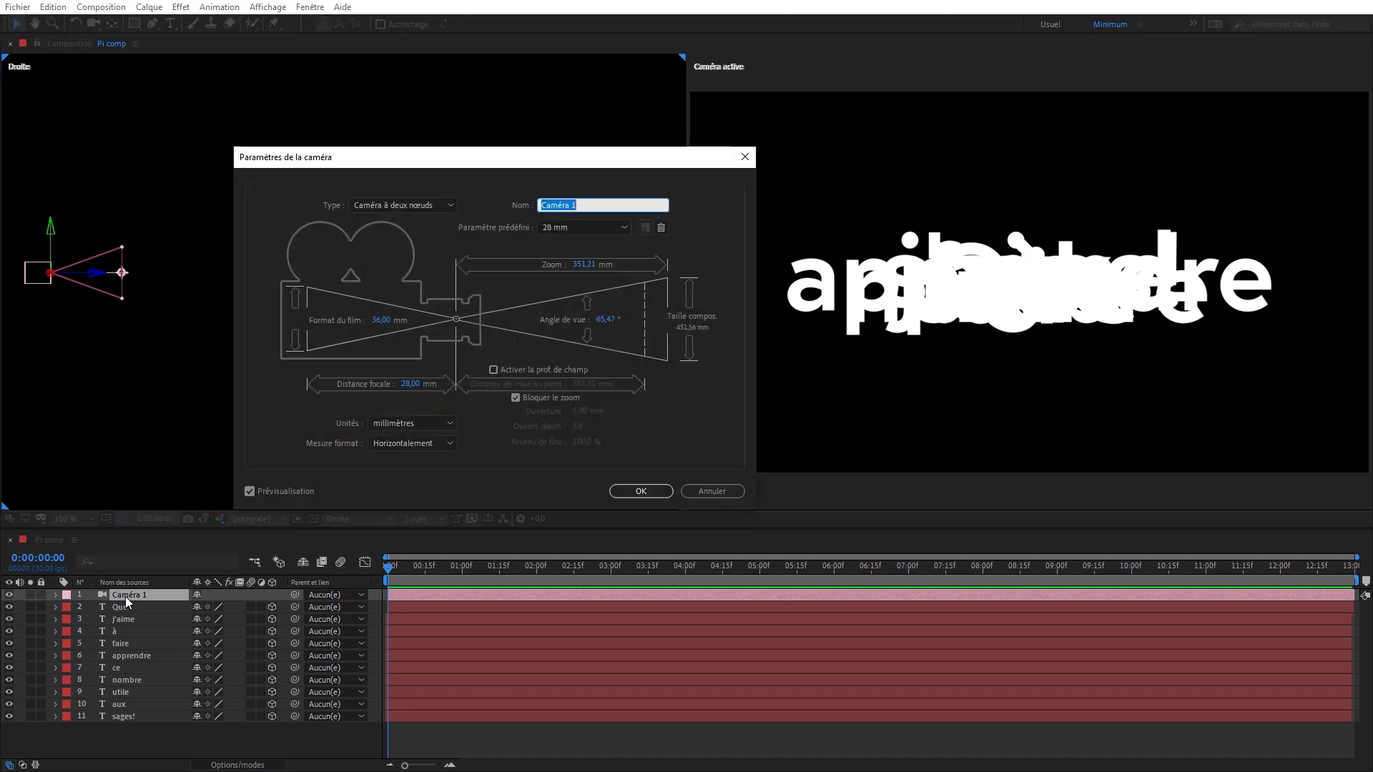
left_click(392, 205)
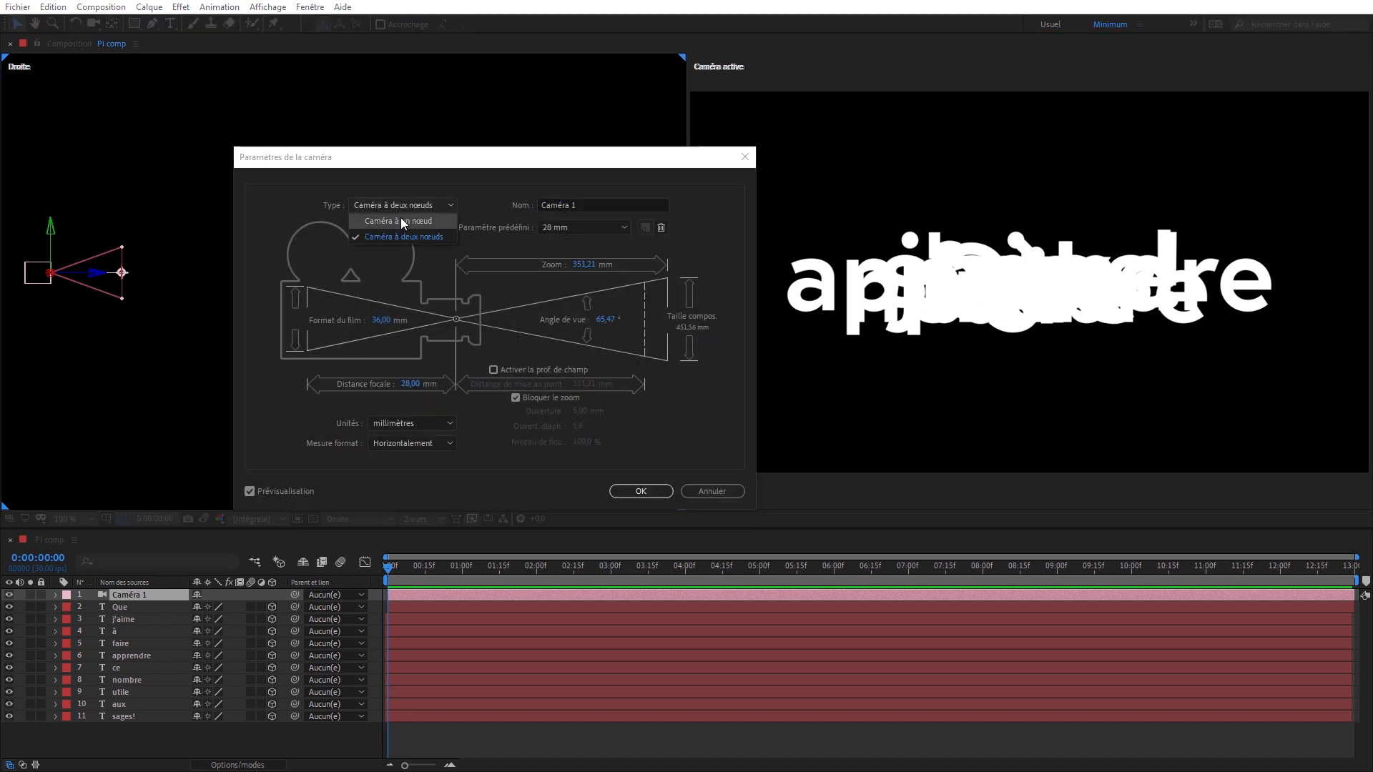
left_click(401, 220)
left_click(640, 492)
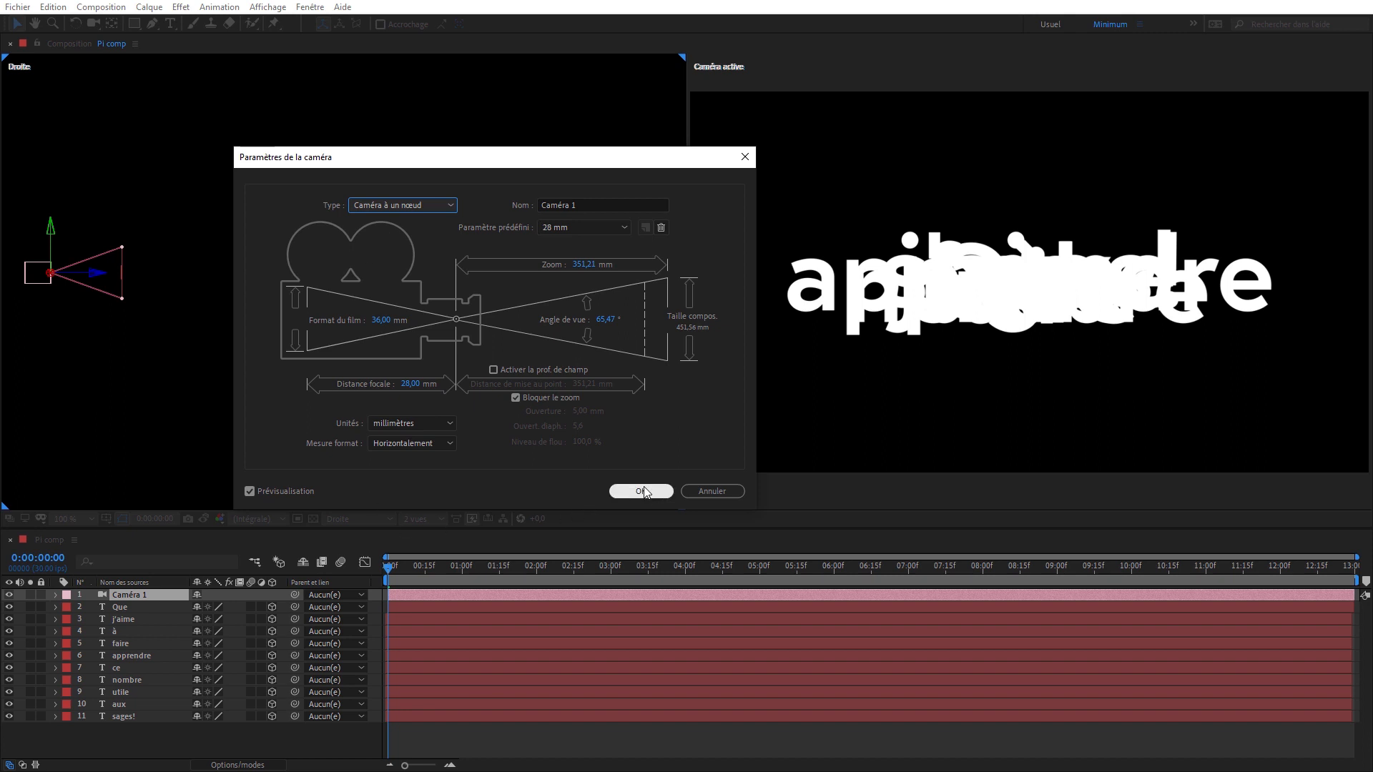
left_click_drag(38, 277, 101, 269)
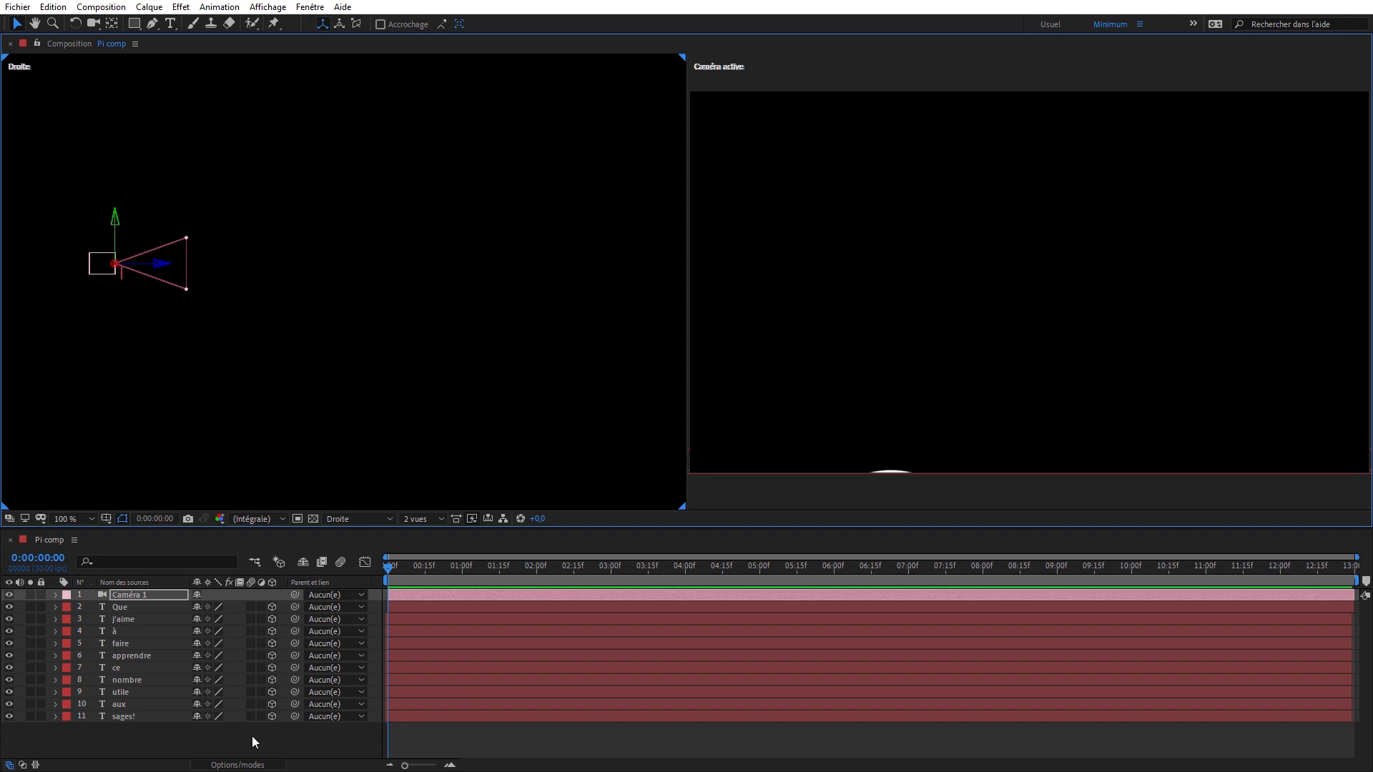
- Space j'aime, à and faire successively deeper behind Que in the Droite view, advancing the camera along the row between placements
left_click(128, 619)
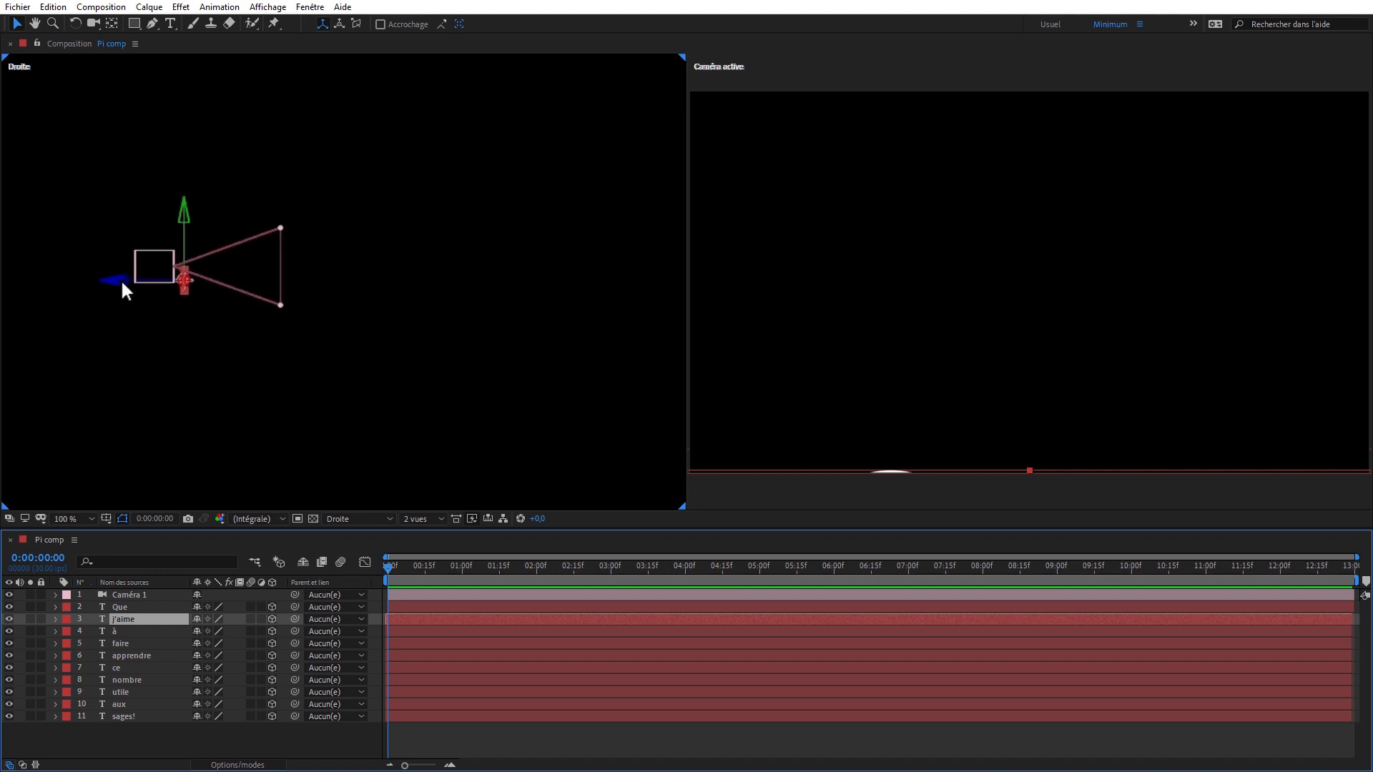
left_click_drag(125, 284, 219, 305)
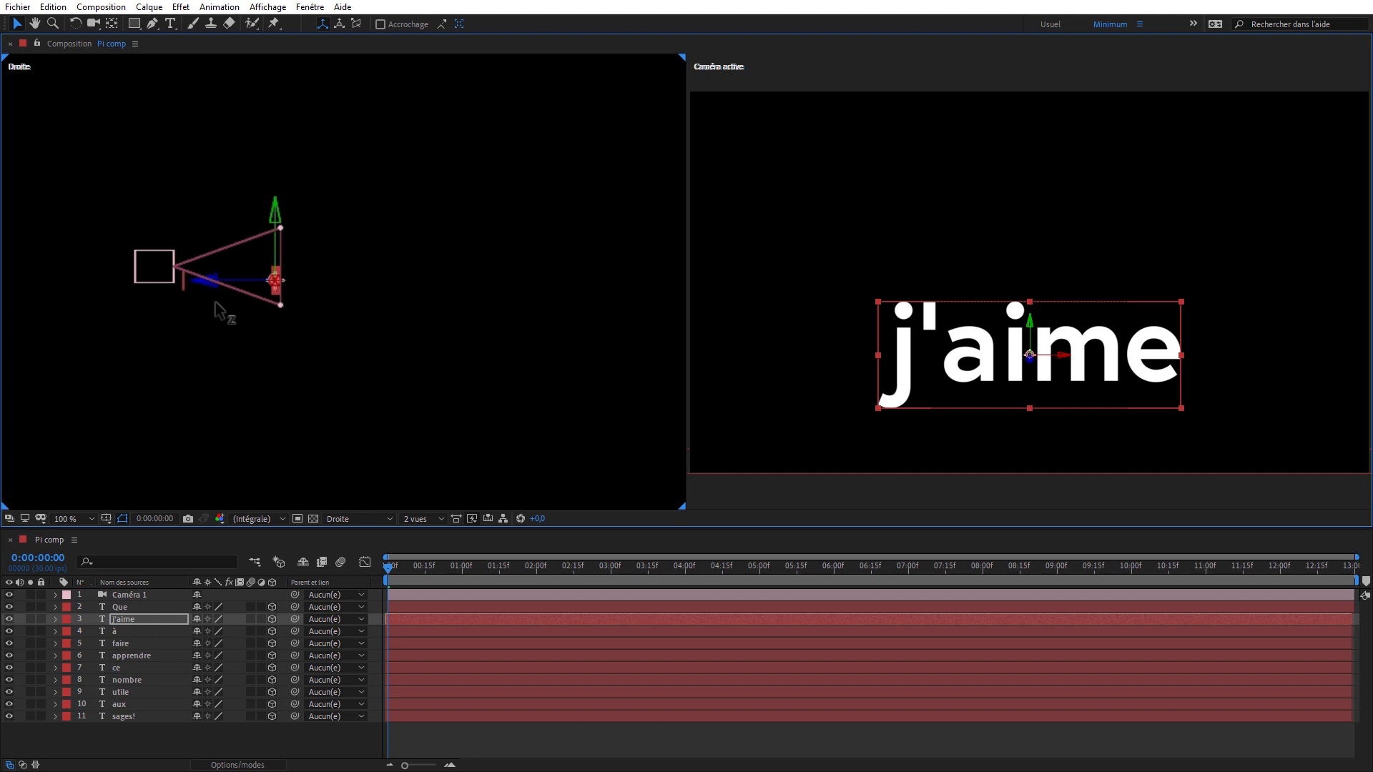
left_click(151, 275)
mouse_move(150, 275)
left_mouse_down()
mouse_move(83, 285)
mouse_move(206, 274)
mouse_move(91, 272)
mouse_move(207, 272)
mouse_move(171, 276)
mouse_move(149, 265)
mouse_move(158, 257)
left_mouse_up()
left_click(122, 273)
left_click(247, 275)
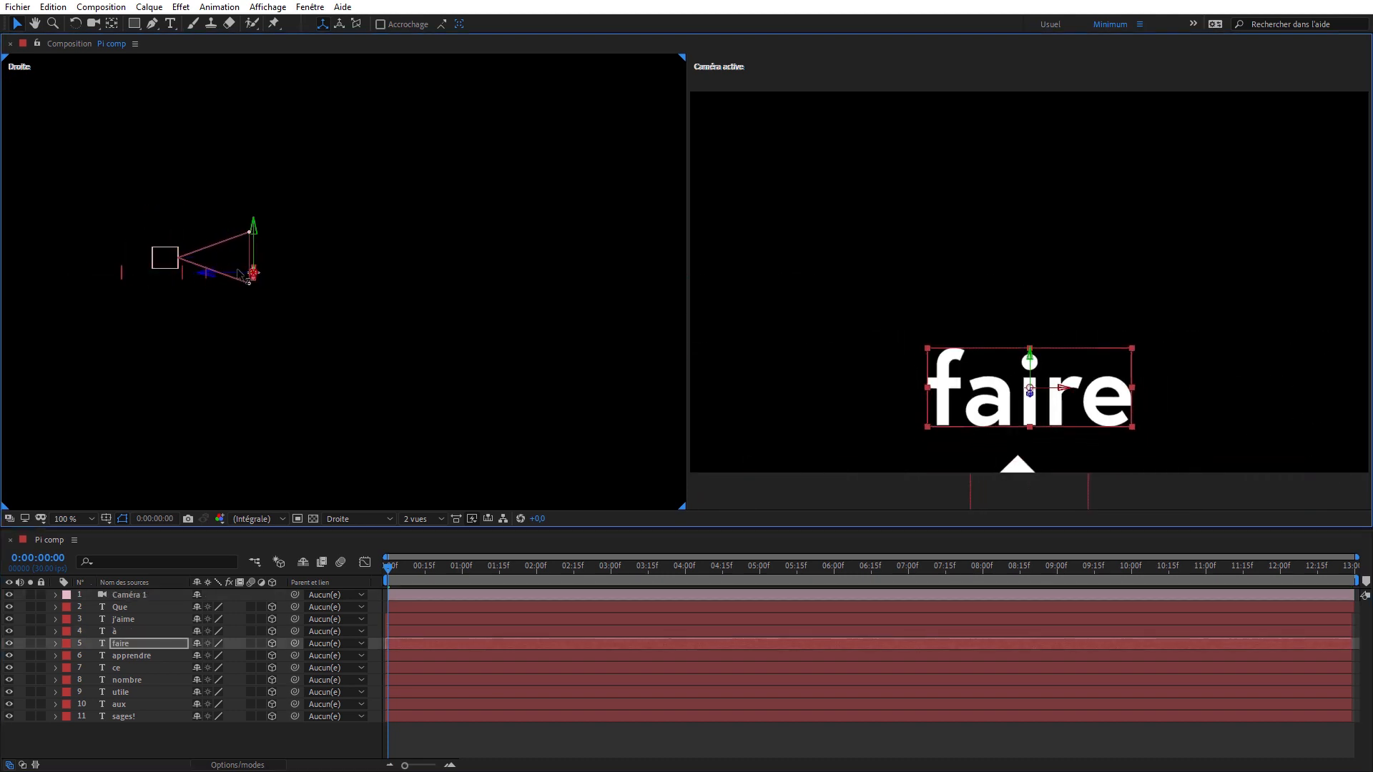
left_click_drag(241, 272, 215, 260)
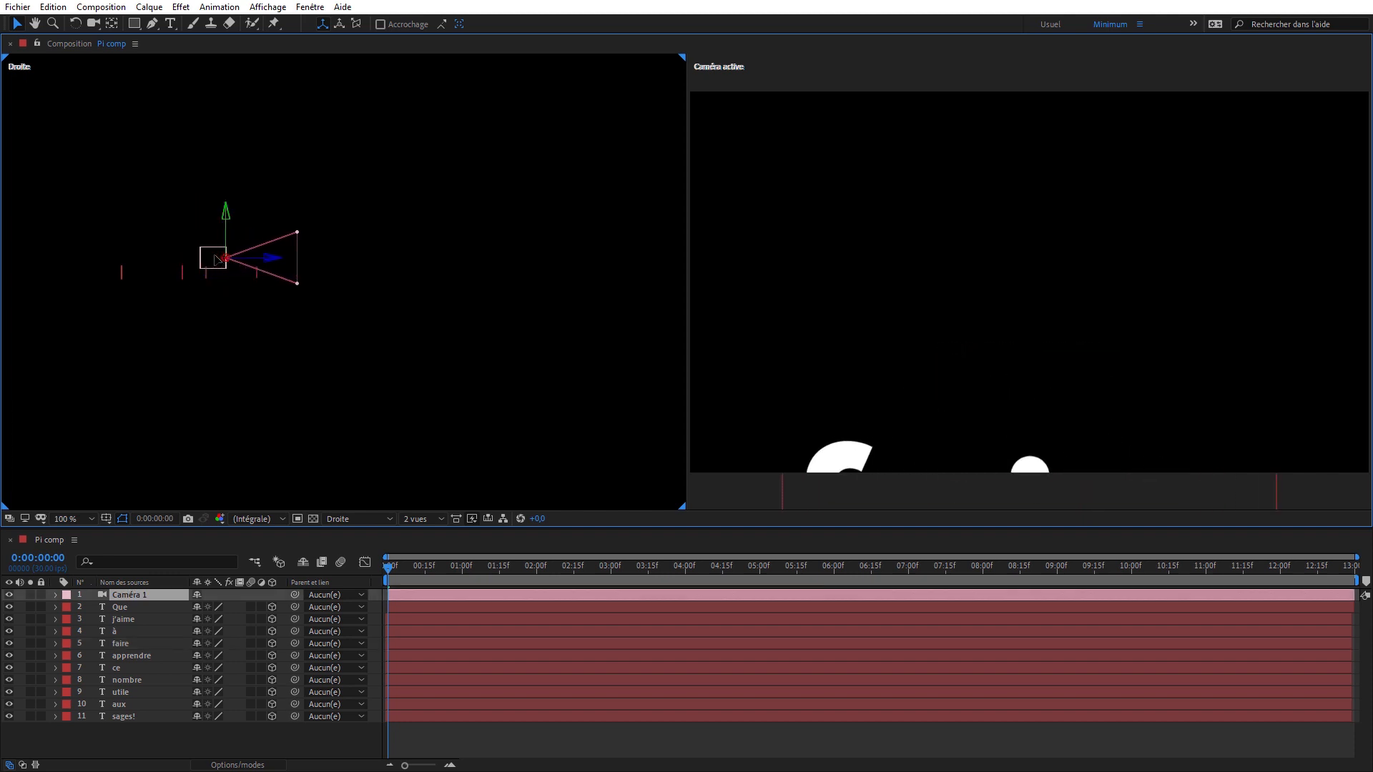
- Push apprendre and ce deeper beyond faire in the Droite view, advancing the camera after each word
left_click(131, 655)
left_click_drag(104, 278, 243, 259)
left_click(117, 668)
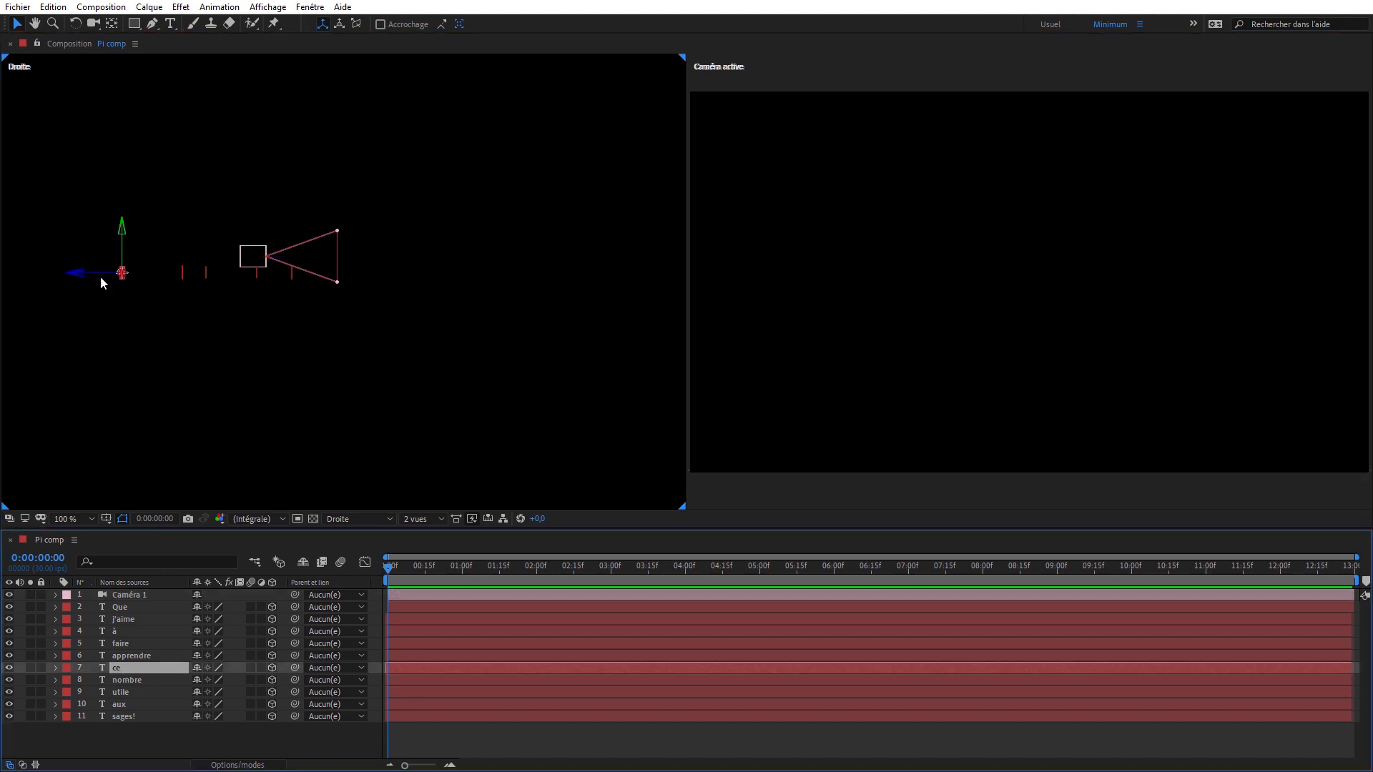
left_click_drag(100, 276, 333, 282)
left_click_drag(255, 258, 288, 251)
- Place nombre and utile further along the depth axis beyond ce, moving the camera forward after each word
left_click(129, 680)
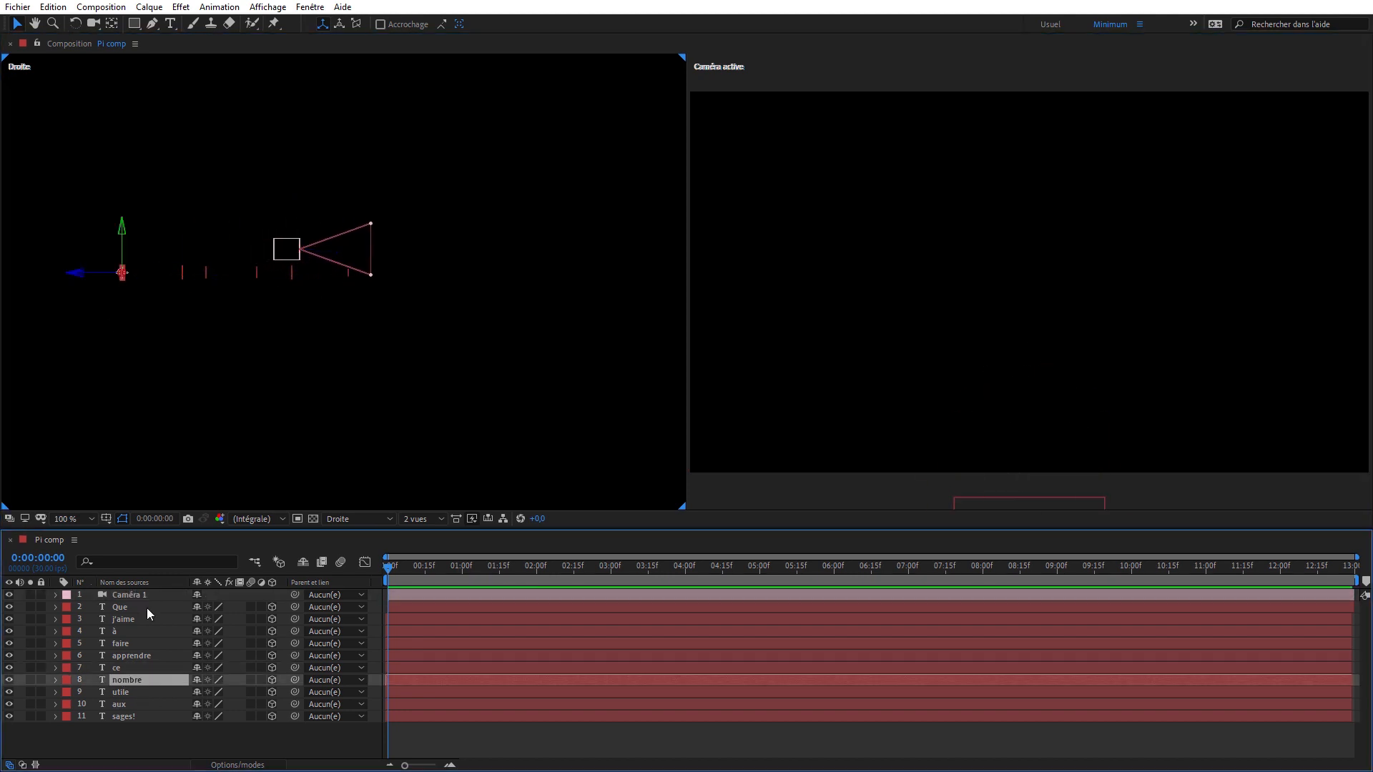
left_click_drag(107, 275, 366, 287)
left_click_drag(286, 243, 349, 259)
left_click(120, 692)
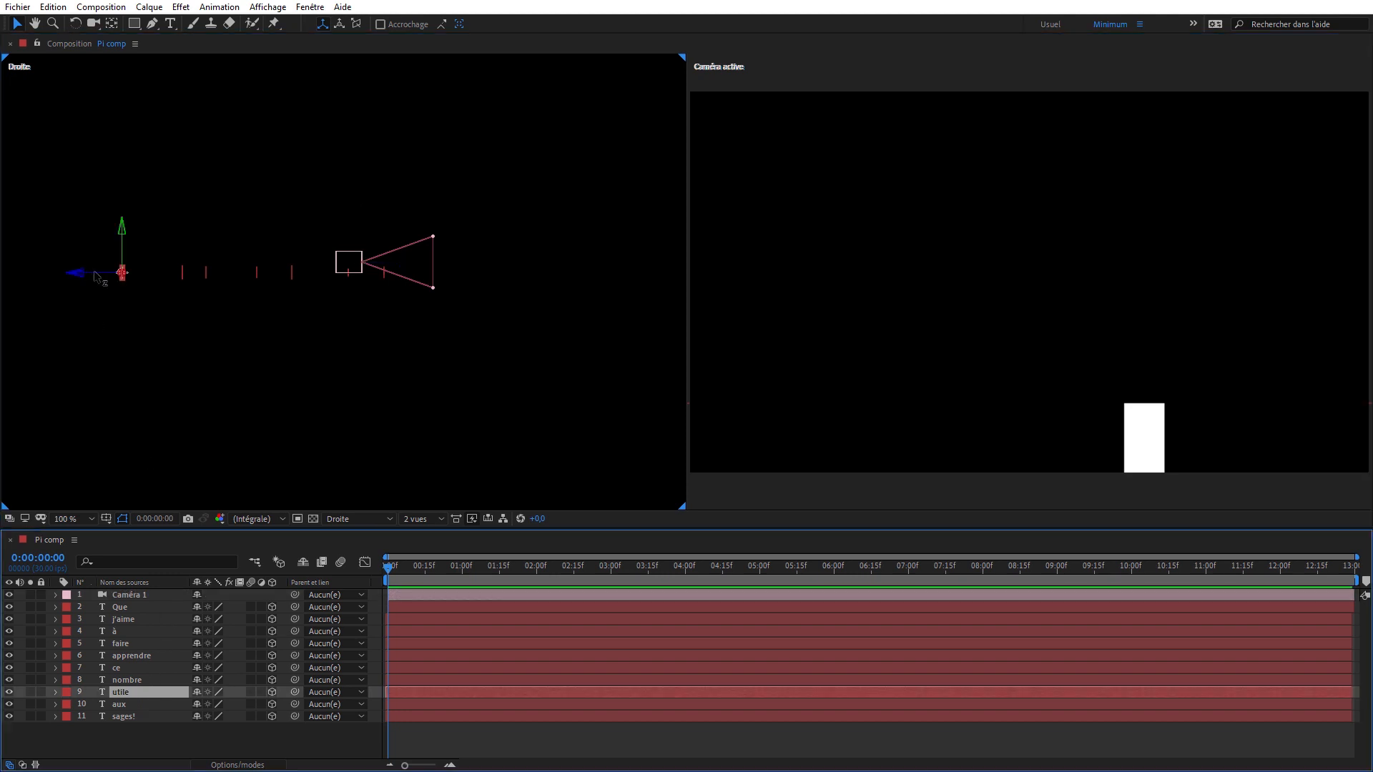
left_click_drag(98, 278, 402, 258)
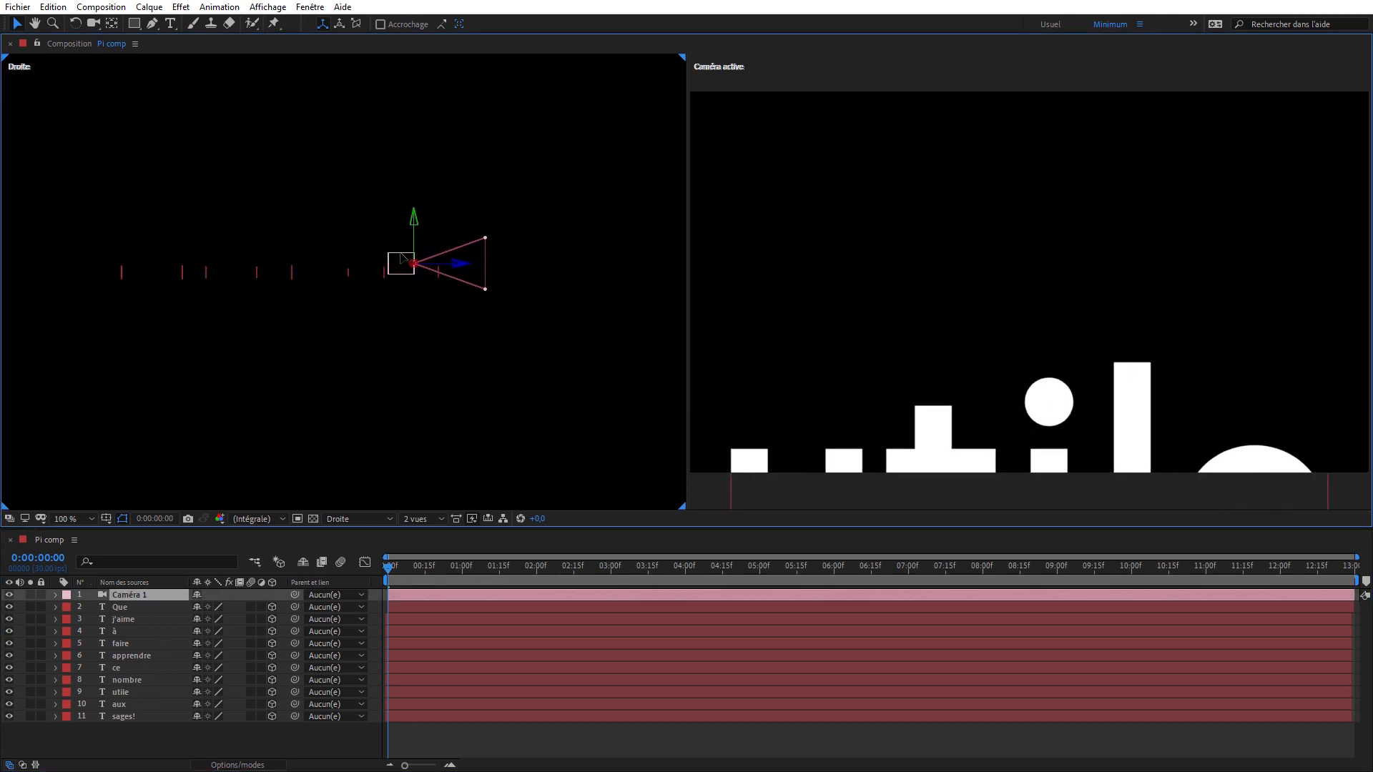
- Place aux and sages! at the far end of the depth row beyond utile, advancing the camera between them
left_click(118, 704)
left_click_drag(110, 274, 478, 272)
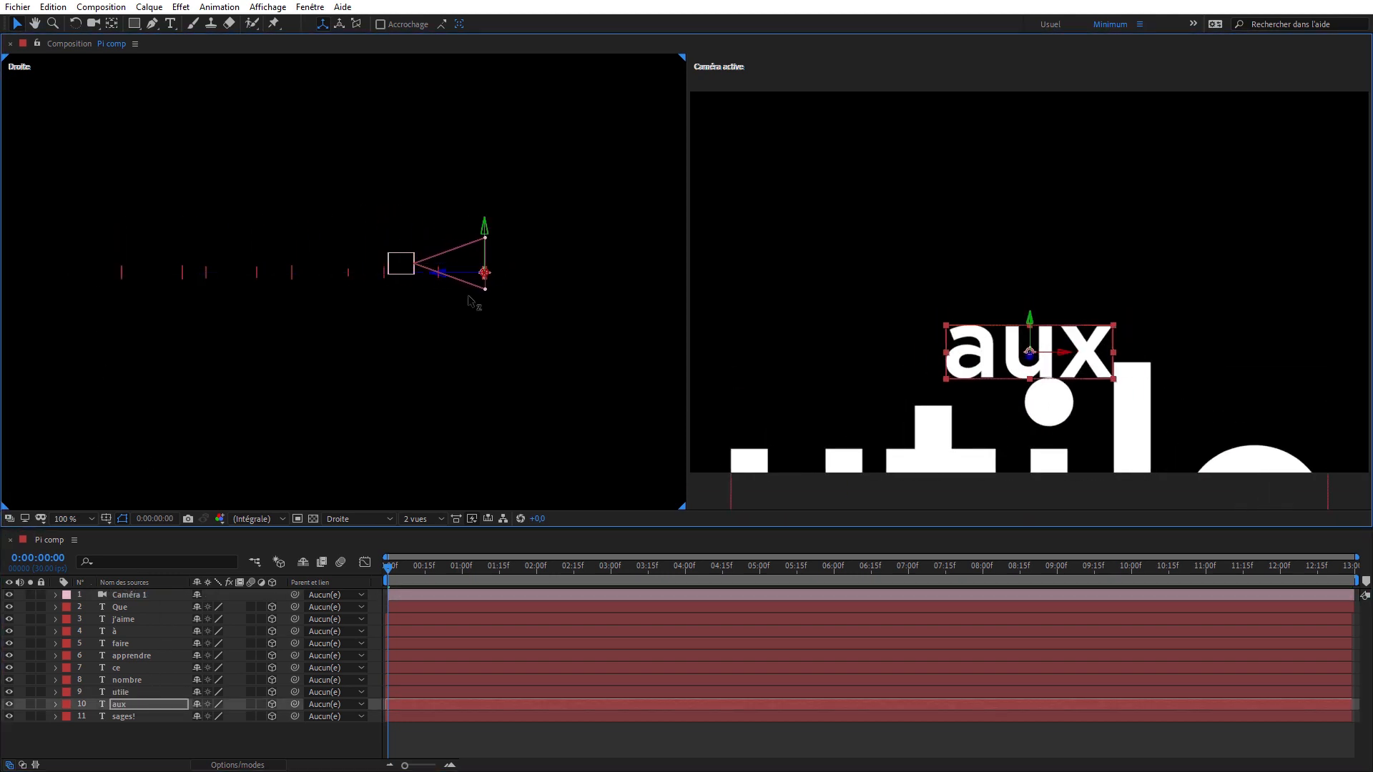
left_click_drag(393, 264, 448, 265)
left_click(123, 717)
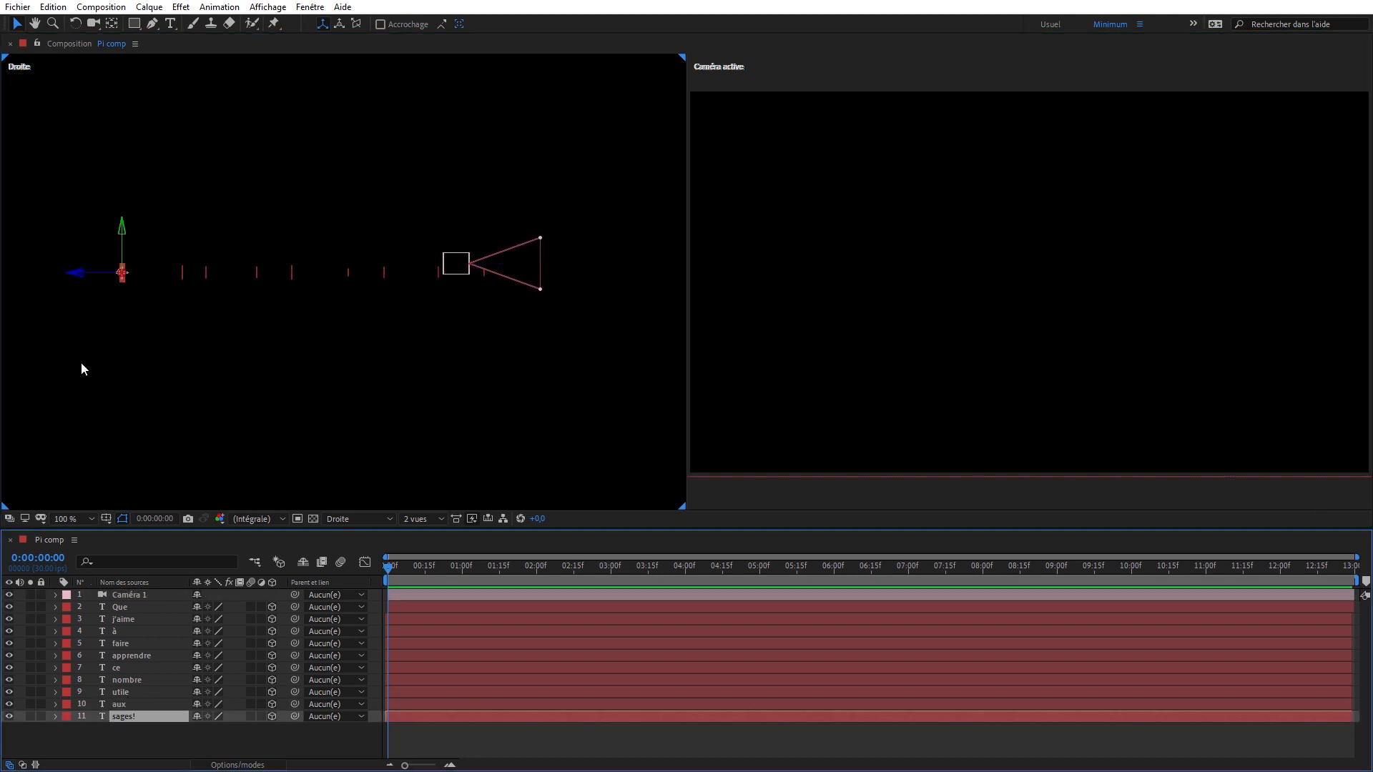
left_click_drag(93, 272, 505, 307)
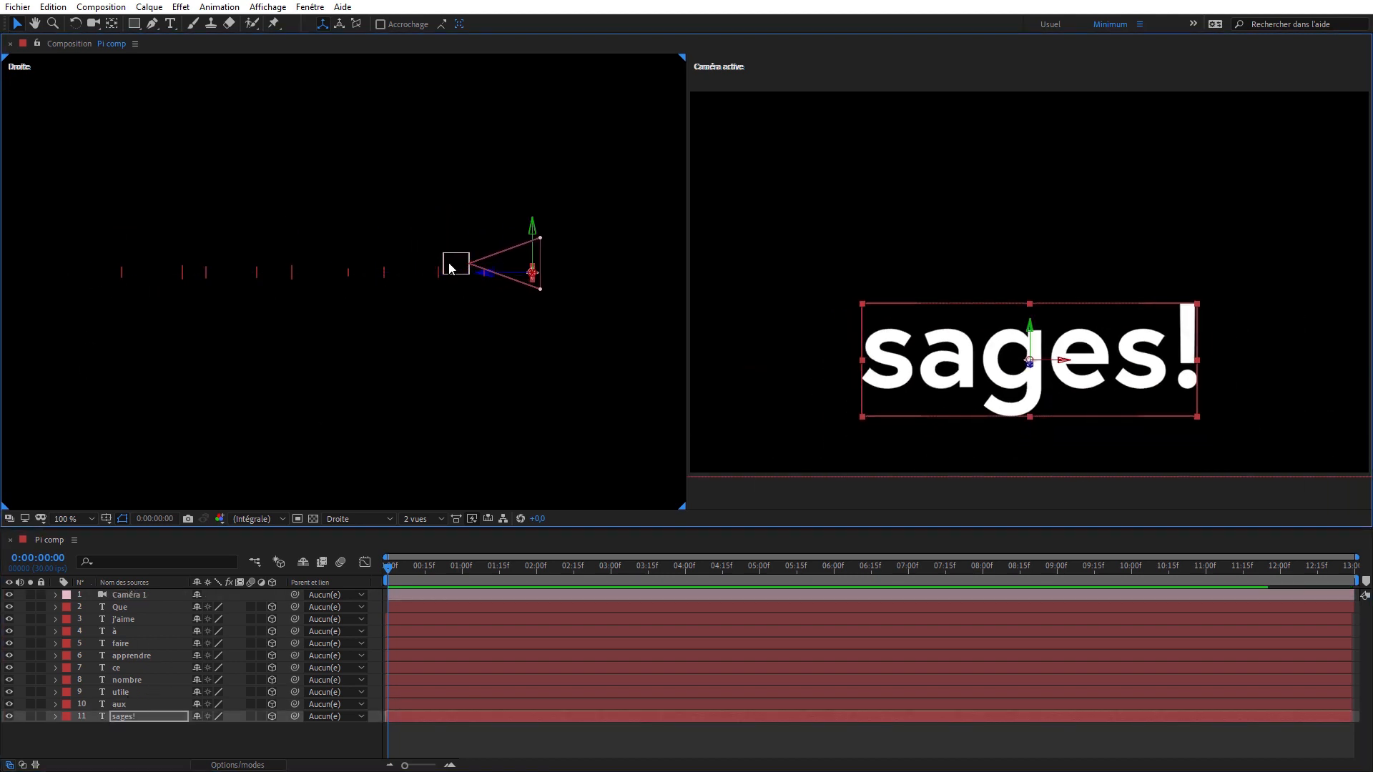
- Bring the camera back to Que's depth in the Droite view and move j'aime up and left in the active camera view
left_click_drag(460, 266, 33, 260)
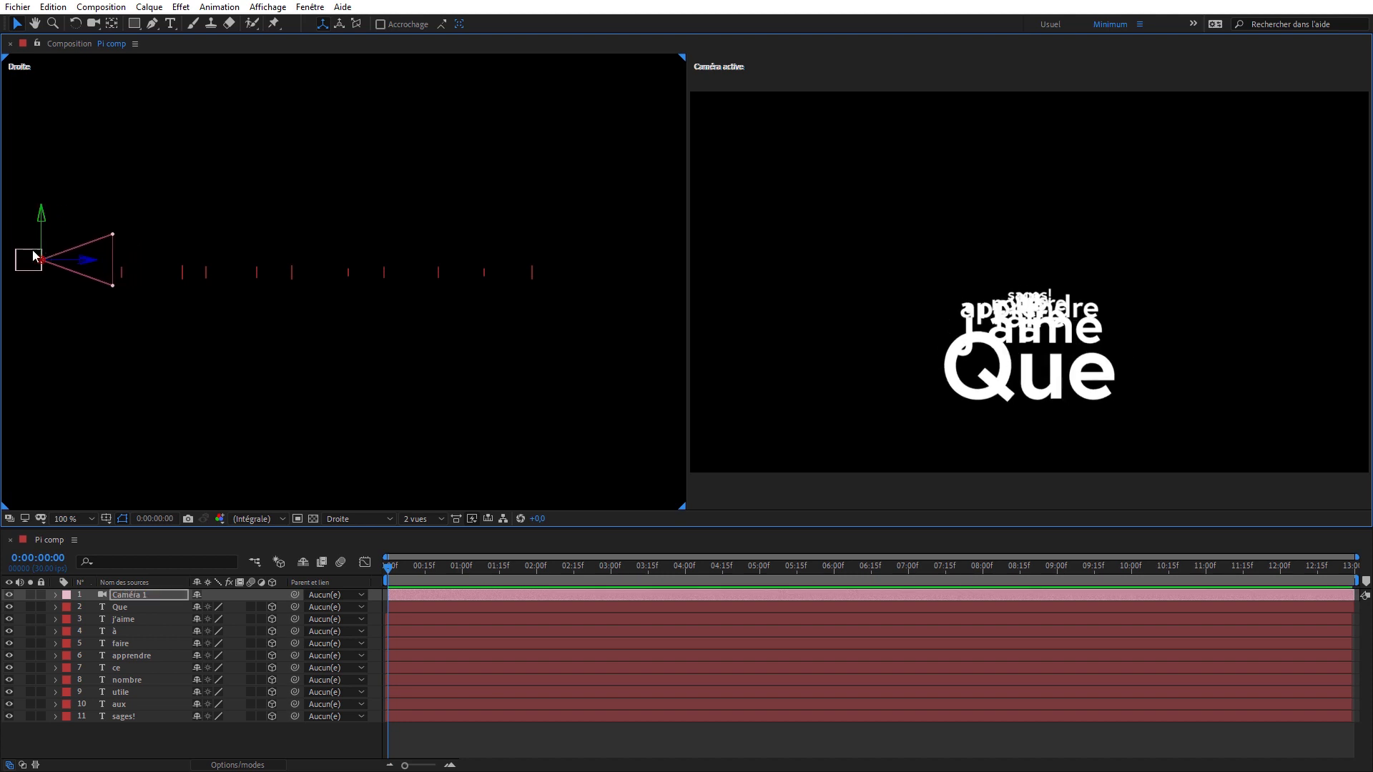
left_click_drag(29, 261, 108, 258)
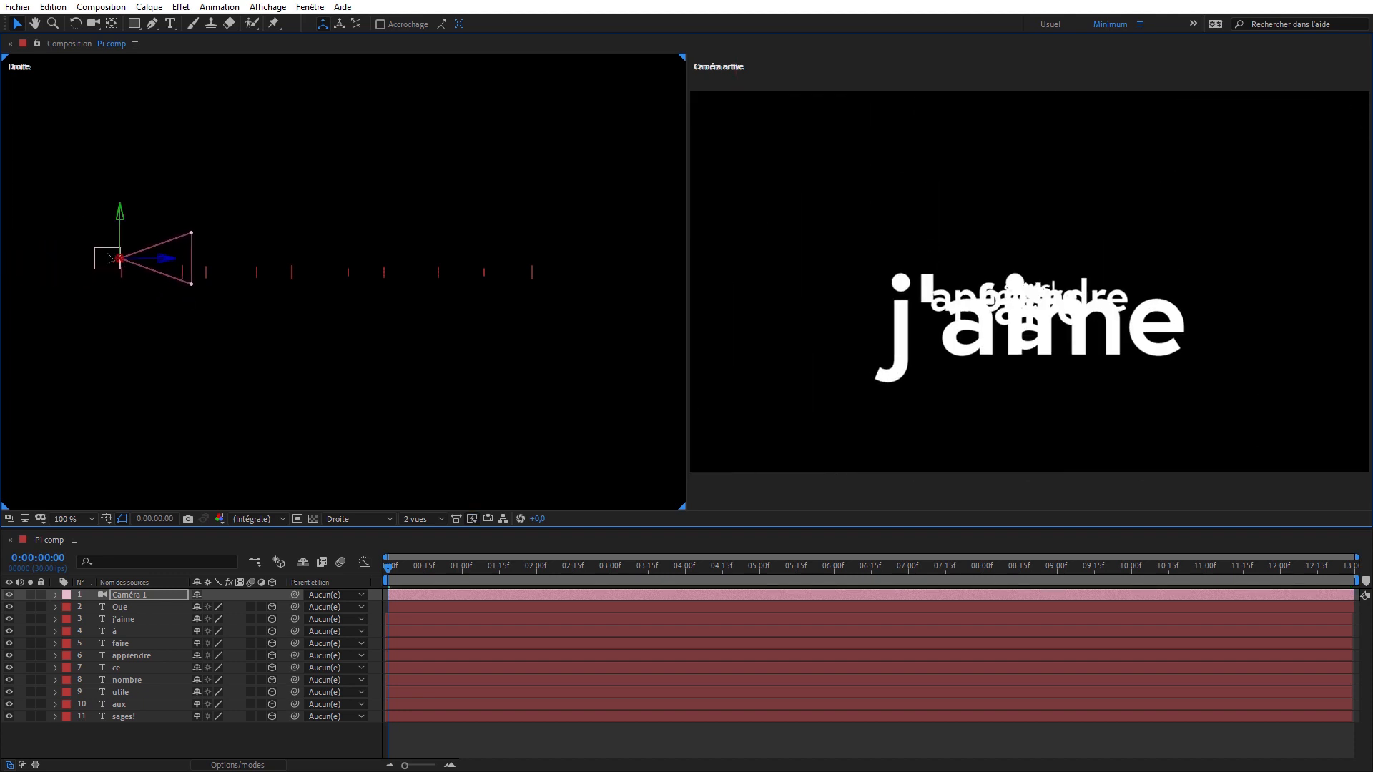
left_click_drag(881, 348, 848, 255)
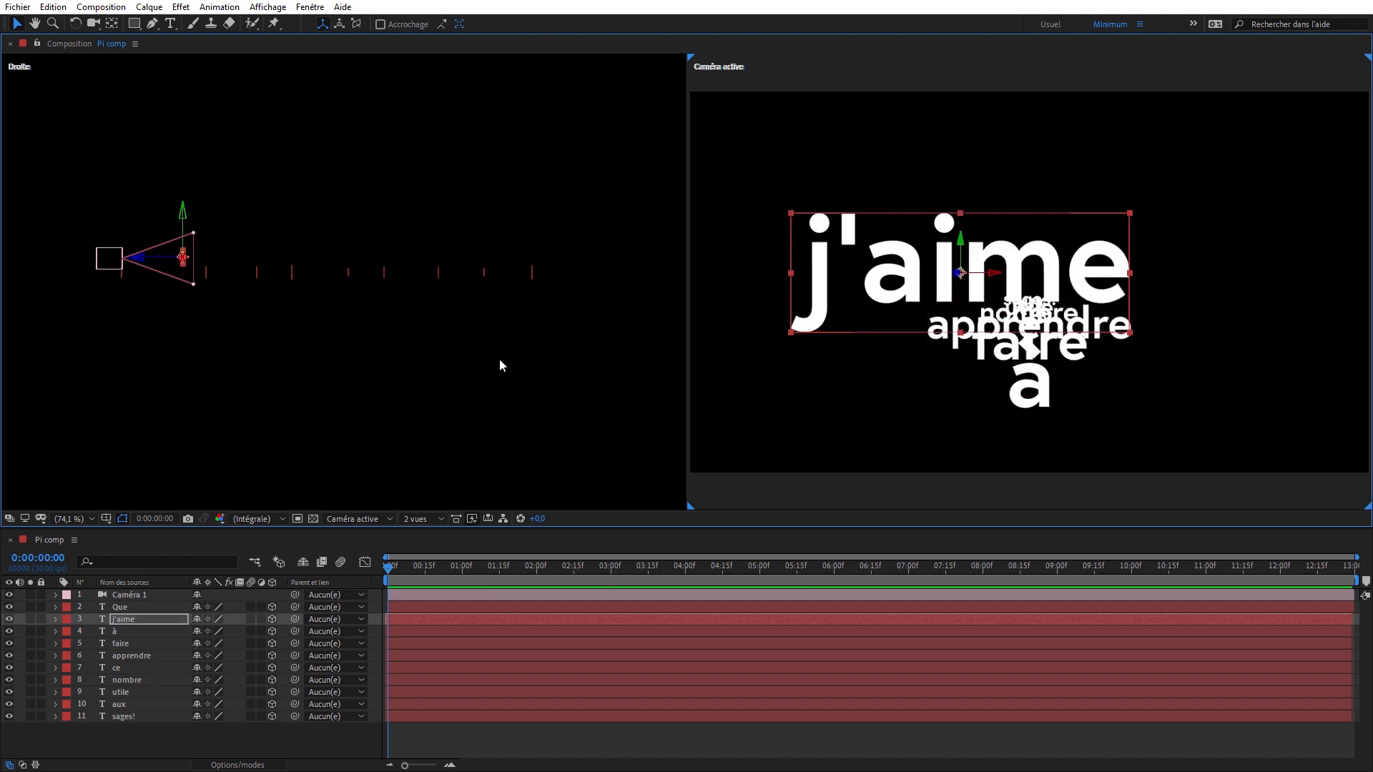
- Change the Droite view to Devant and reframe it with the Unified Camera tool so all words and the camera frame fit
left_click(66, 115)
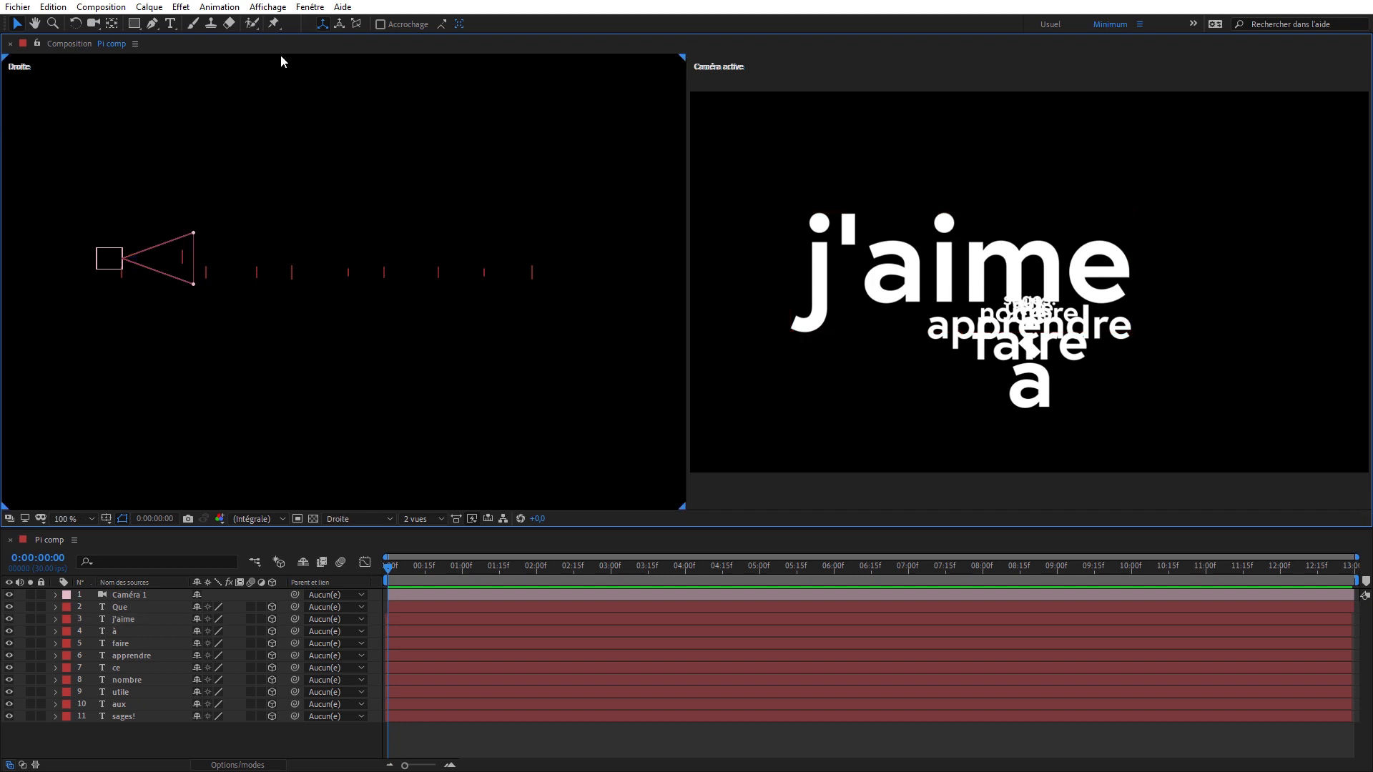
left_click(352, 519)
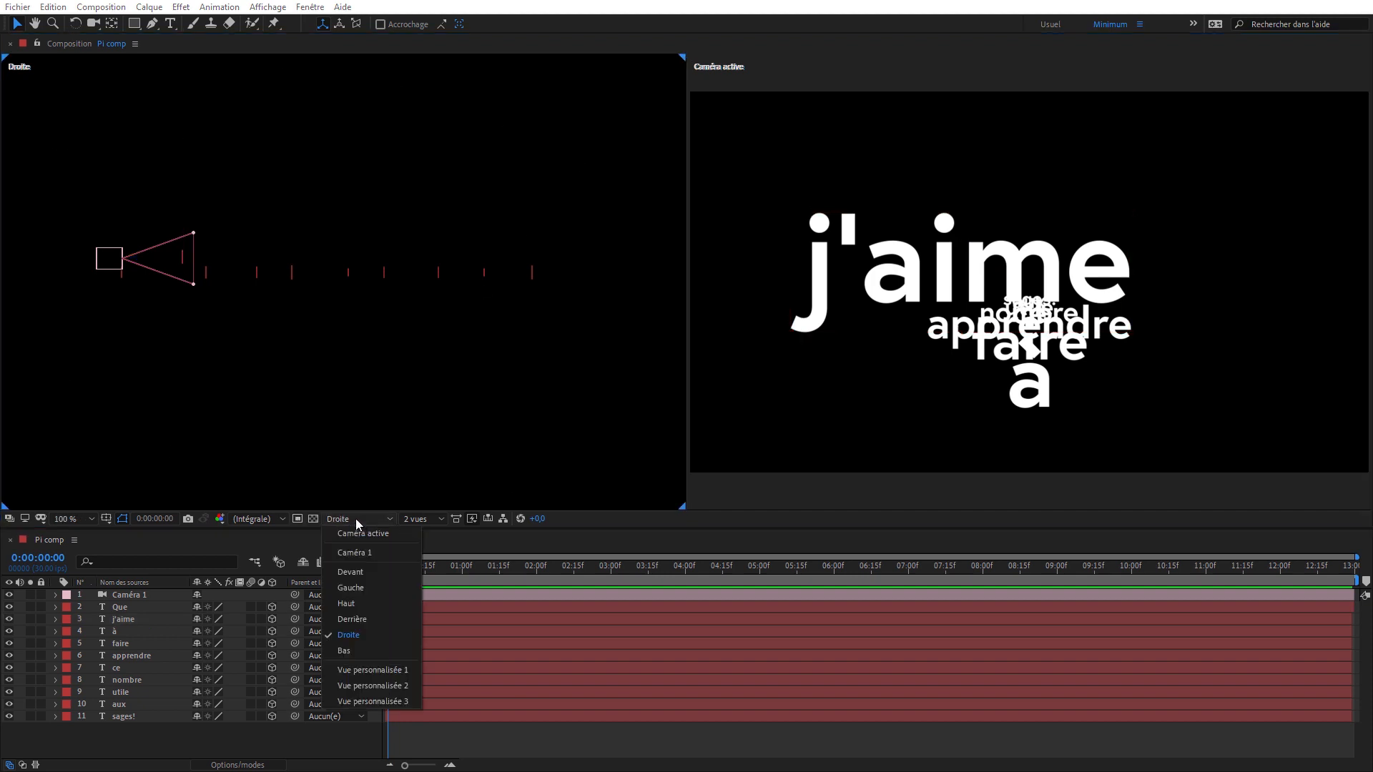
left_click(384, 572)
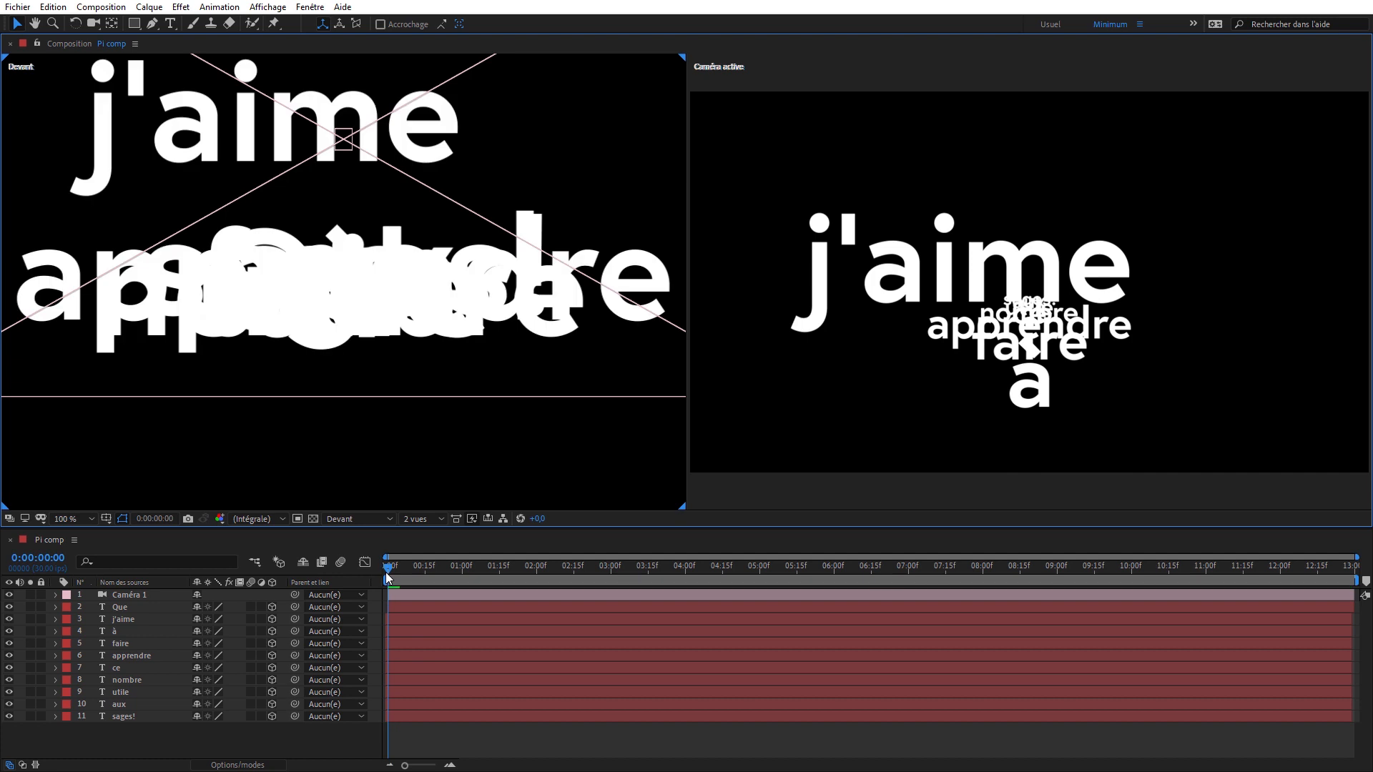
left_click(94, 28)
left_click_drag(341, 268, 354, 243)
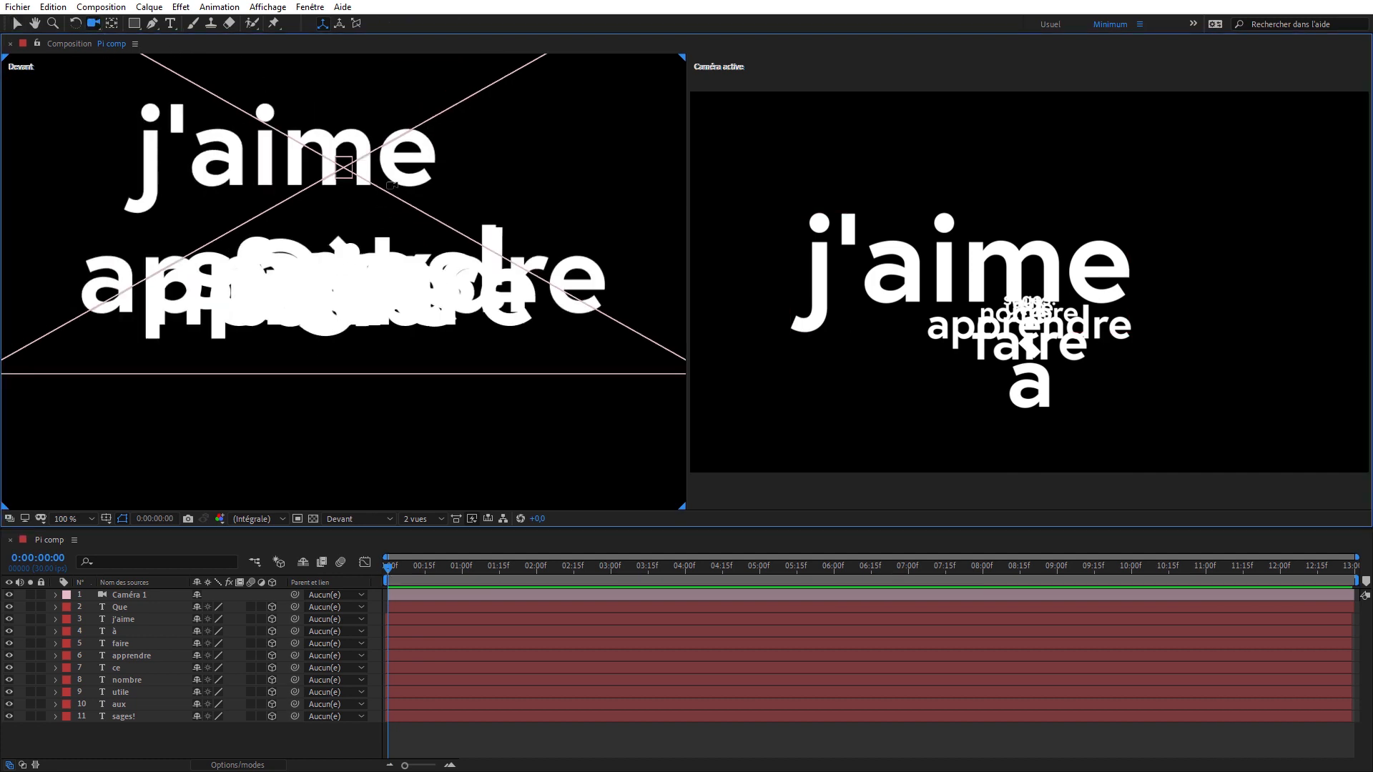
left_click_drag(392, 185, 372, 302)
left_click_drag(348, 180, 374, 300)
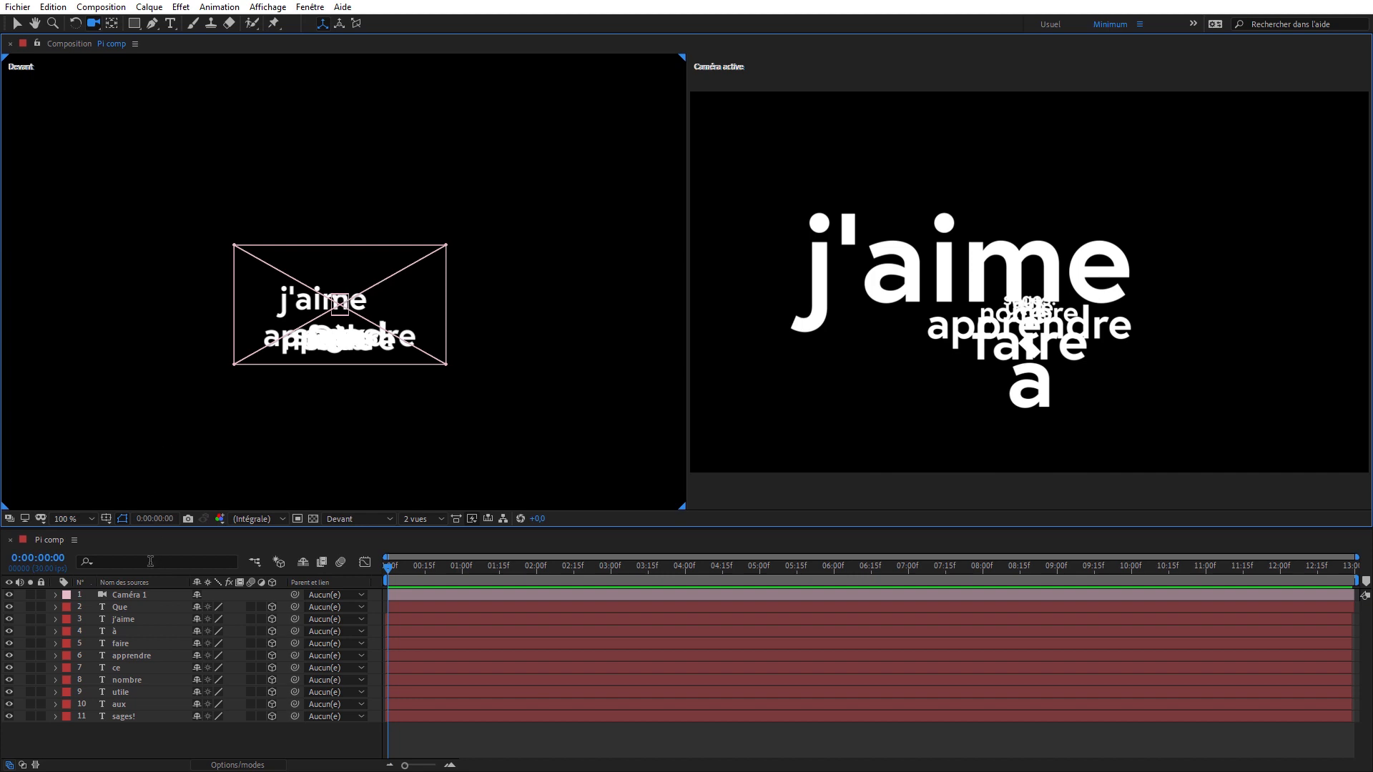
- Hide the Caméra 1 layer and set the active camera view to look through Caméra 1
left_click(8, 595)
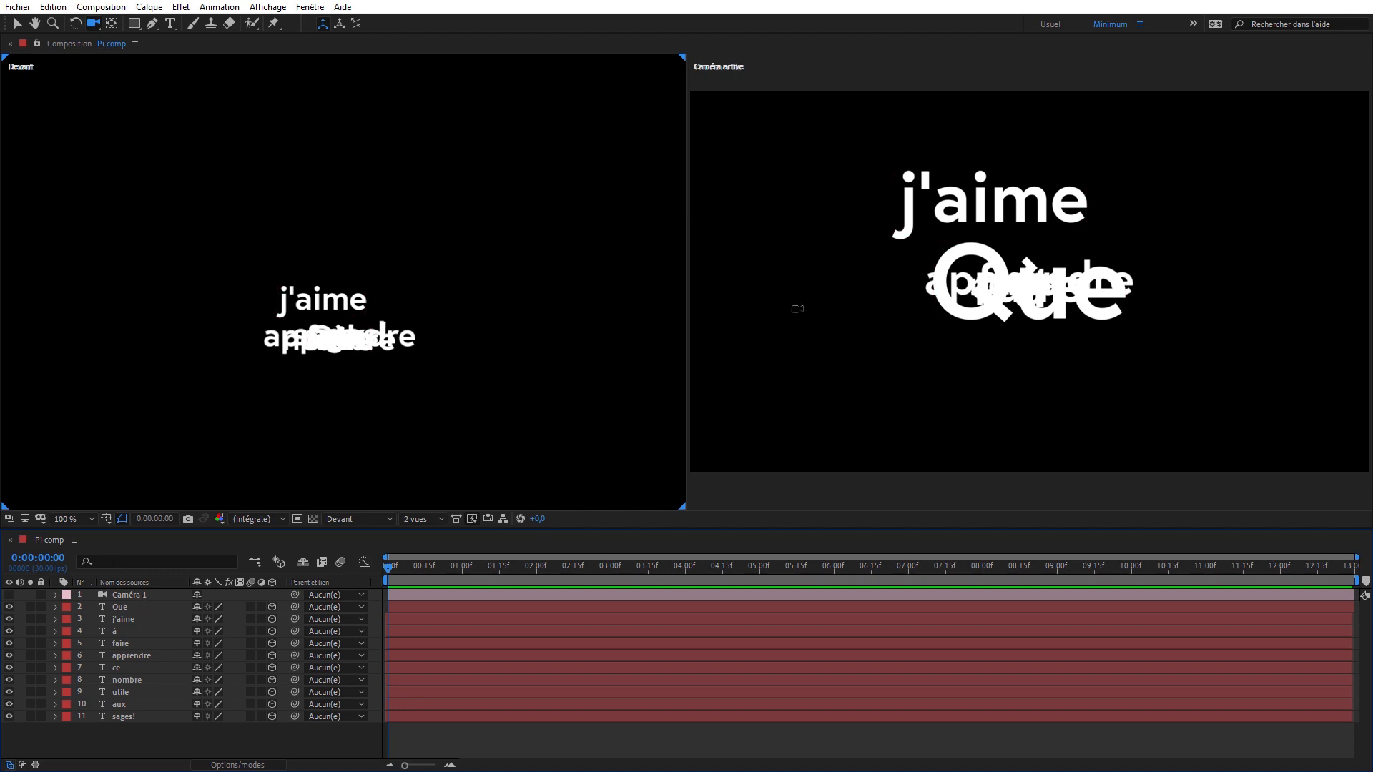
left_click(781, 128)
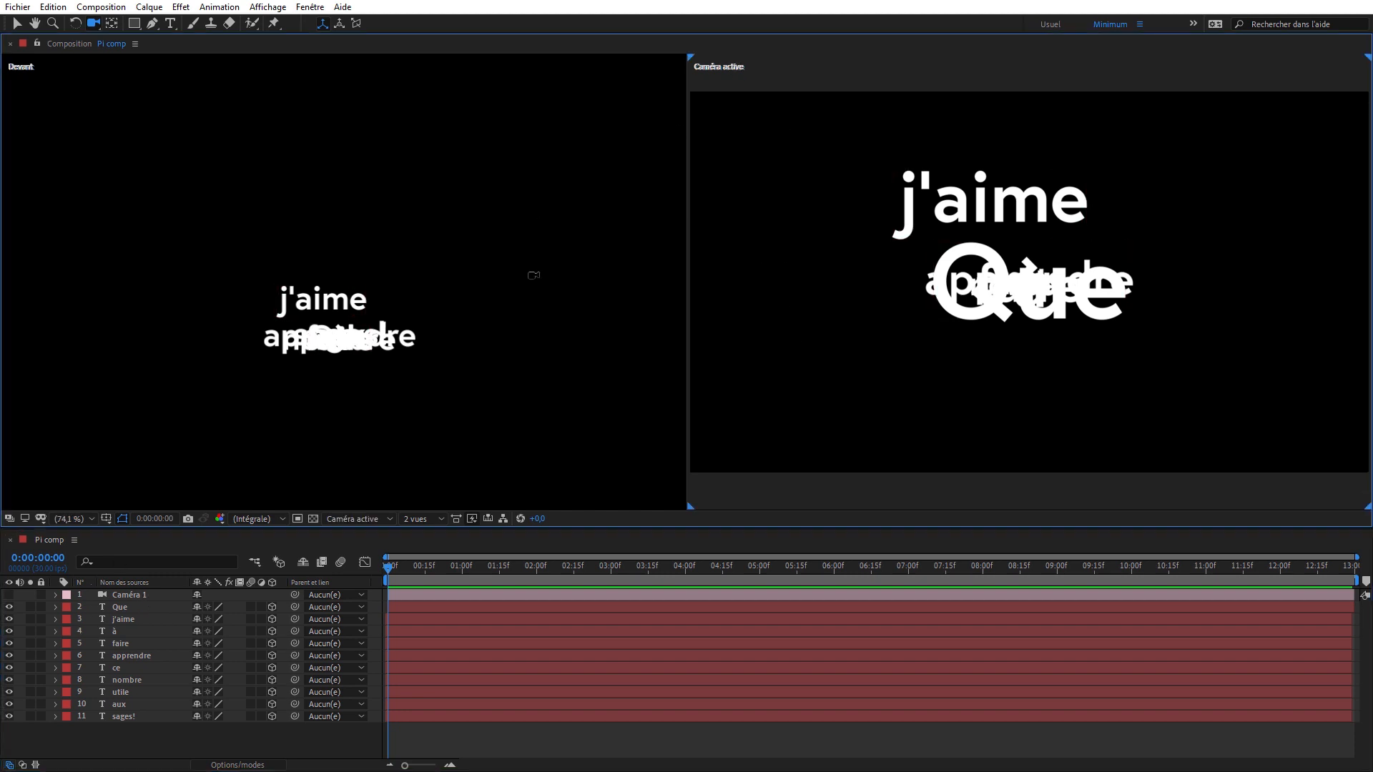
left_click(370, 517)
left_click(389, 554)
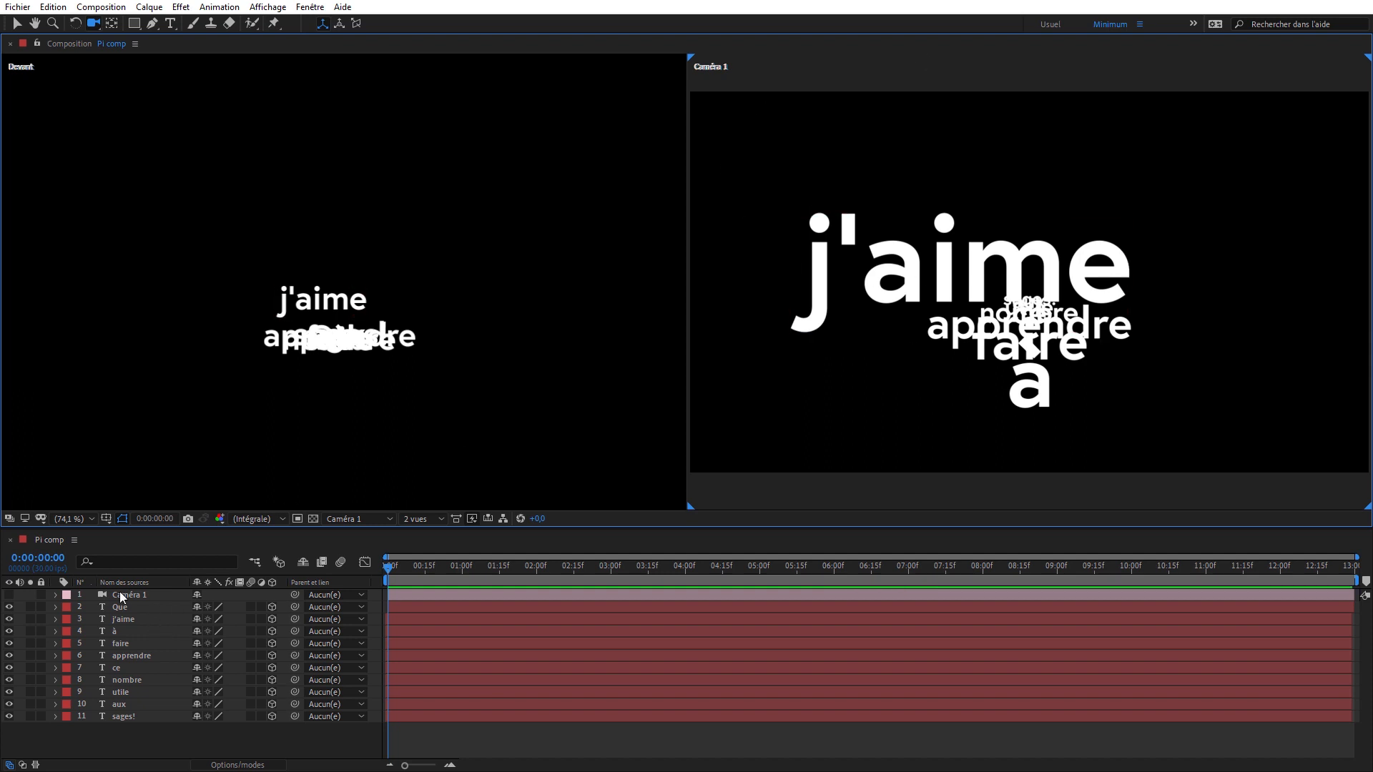
- Step the layer selection from Que to j'aime and move j'aime up and right, clear of the stacked words, in the Devant view
left_click(138, 608)
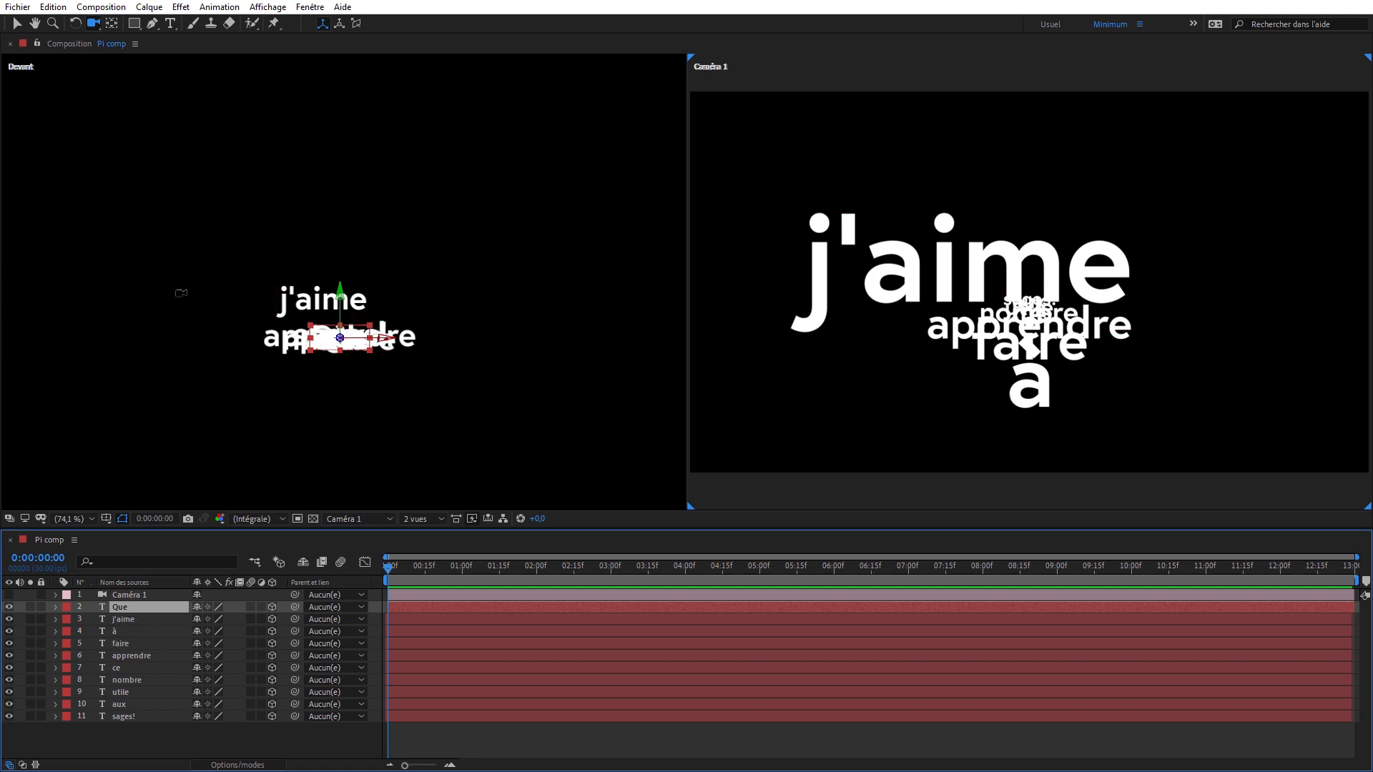
left_click_drag(346, 339, 353, 241)
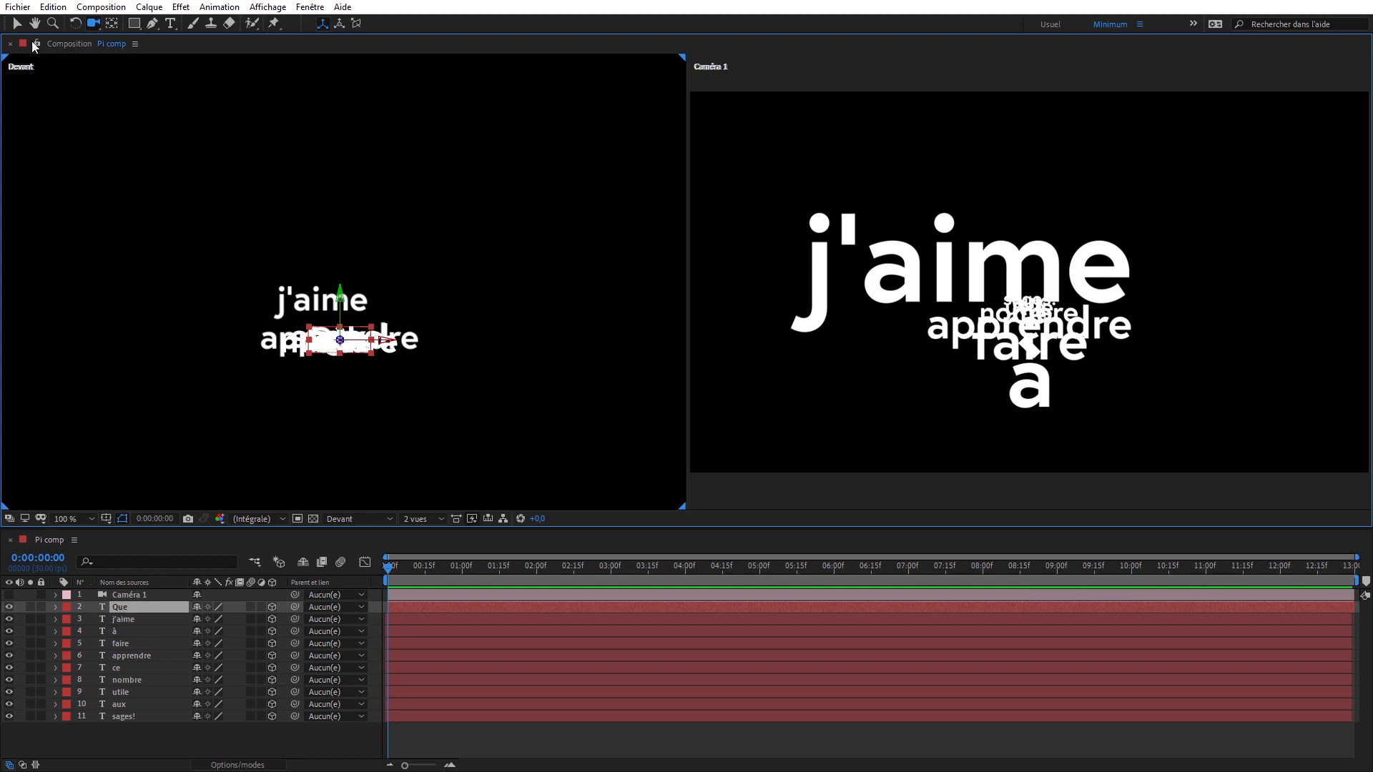
left_click(17, 23)
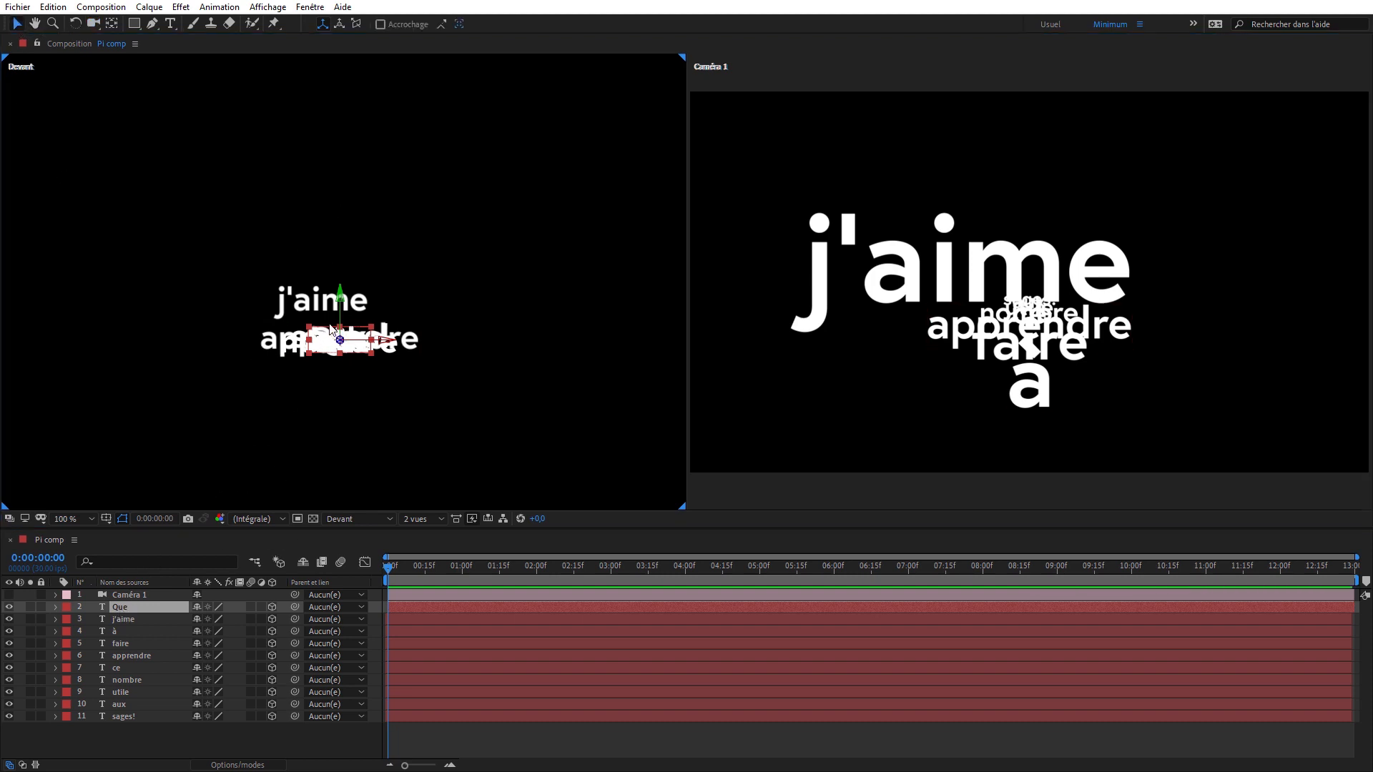
key("ctrl+Down")
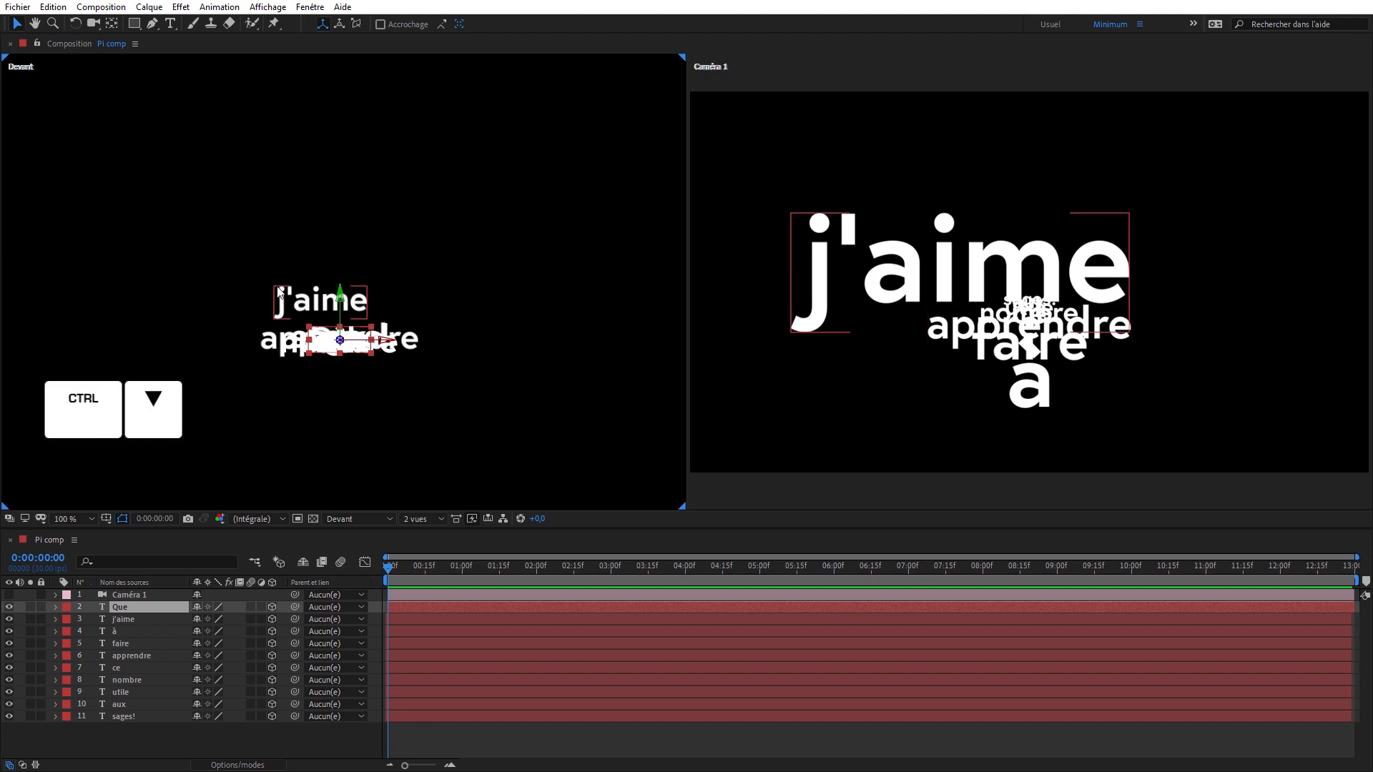
key("ctrl+Down")
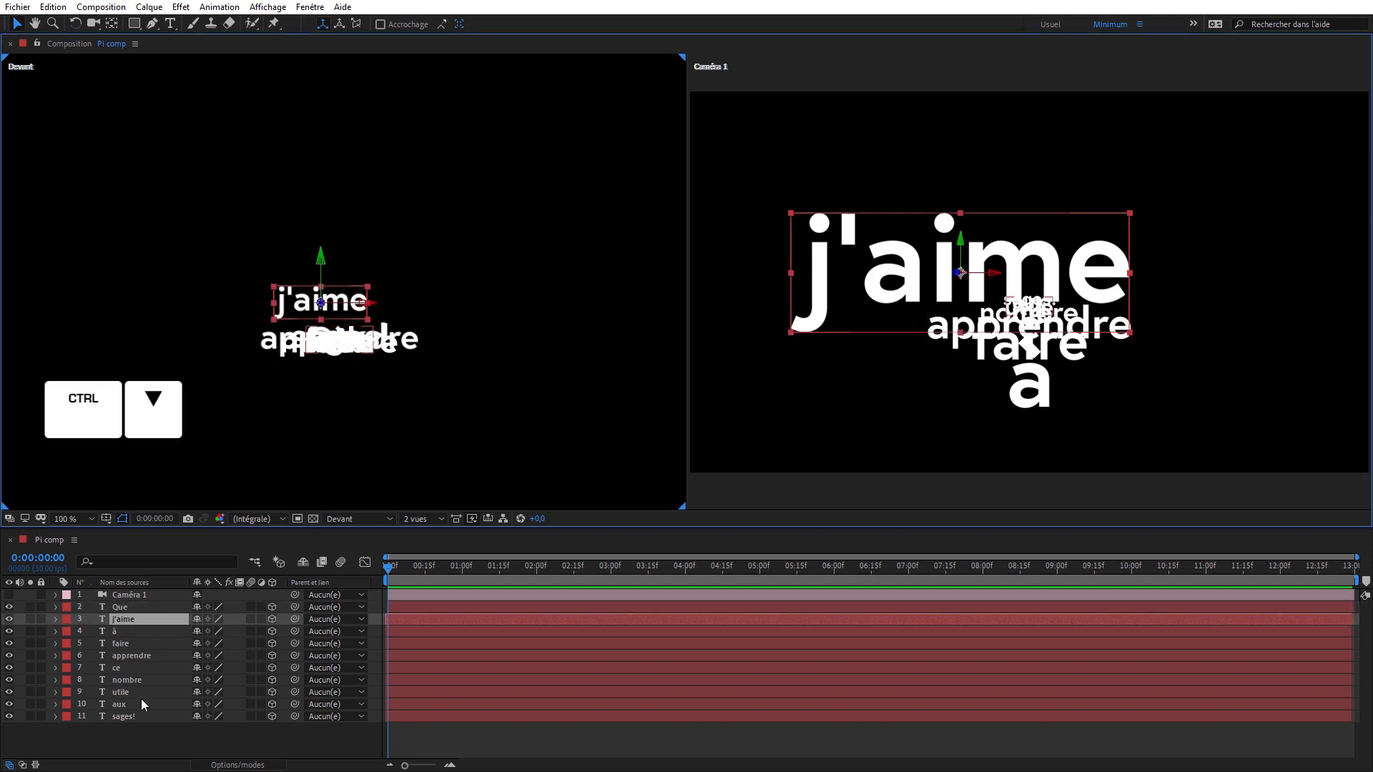
left_click_drag(367, 306, 413, 242)
- Select the à layer and move it well above the stacked words in the enlarged Devant view
key("ctrl+Down")
key("c")
left_click_drag(404, 344, 444, 338)
left_click_drag(406, 287, 432, 223)
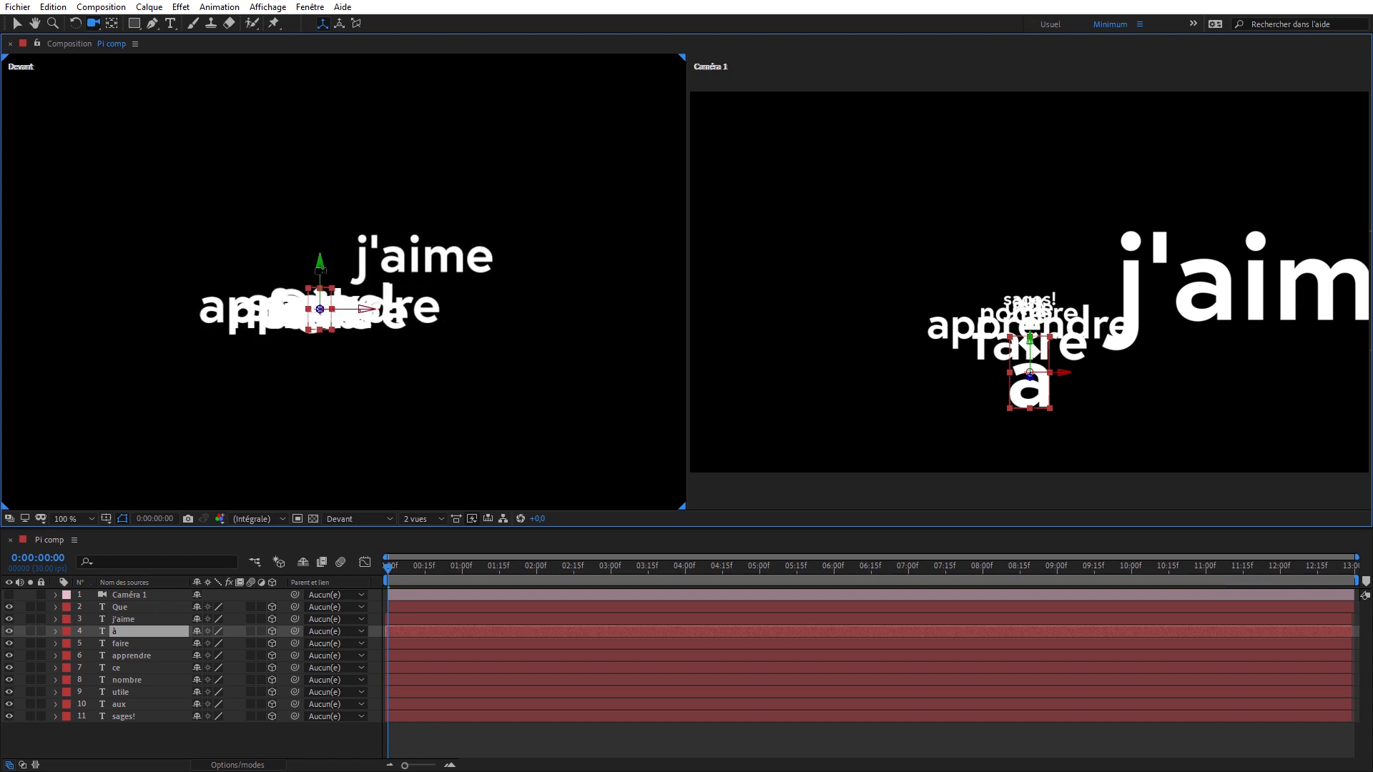
key("v")
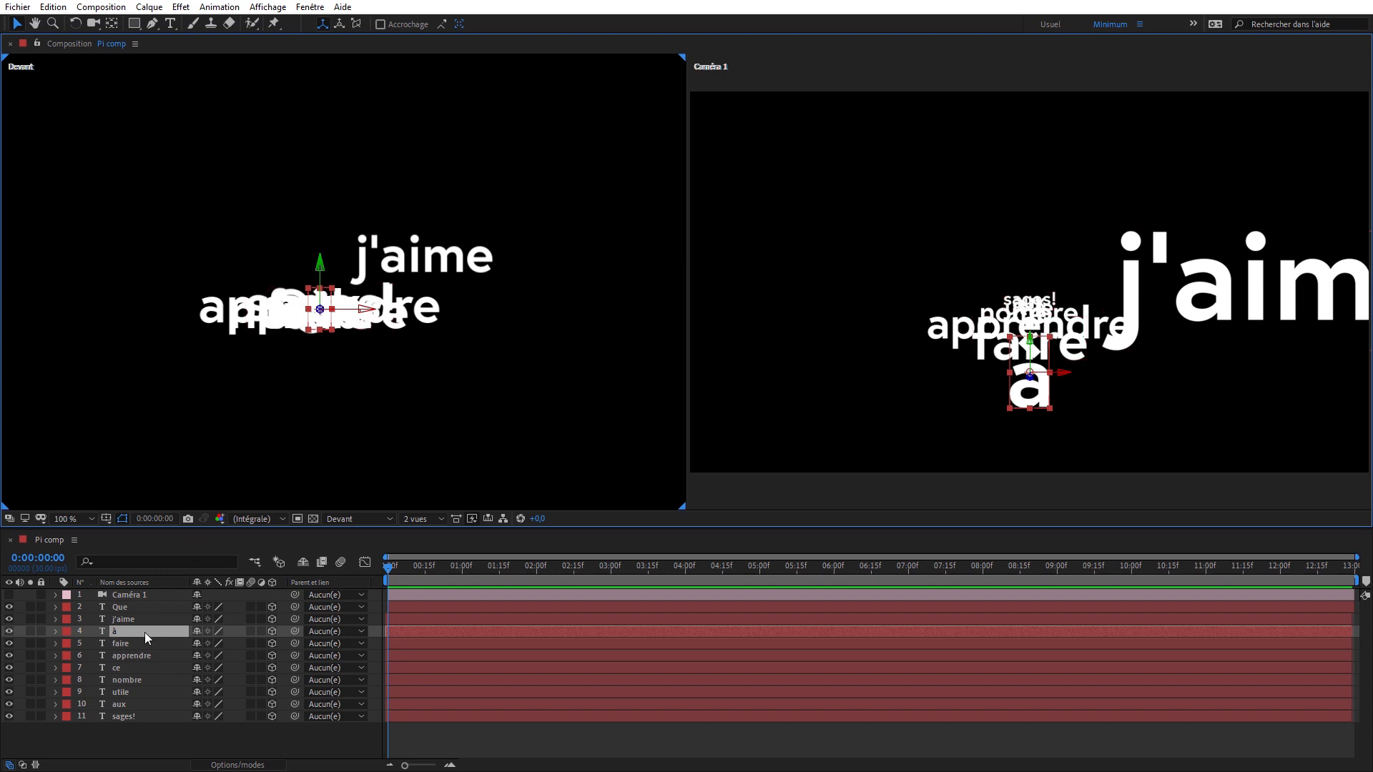
left_click_drag(319, 333, 314, 203)
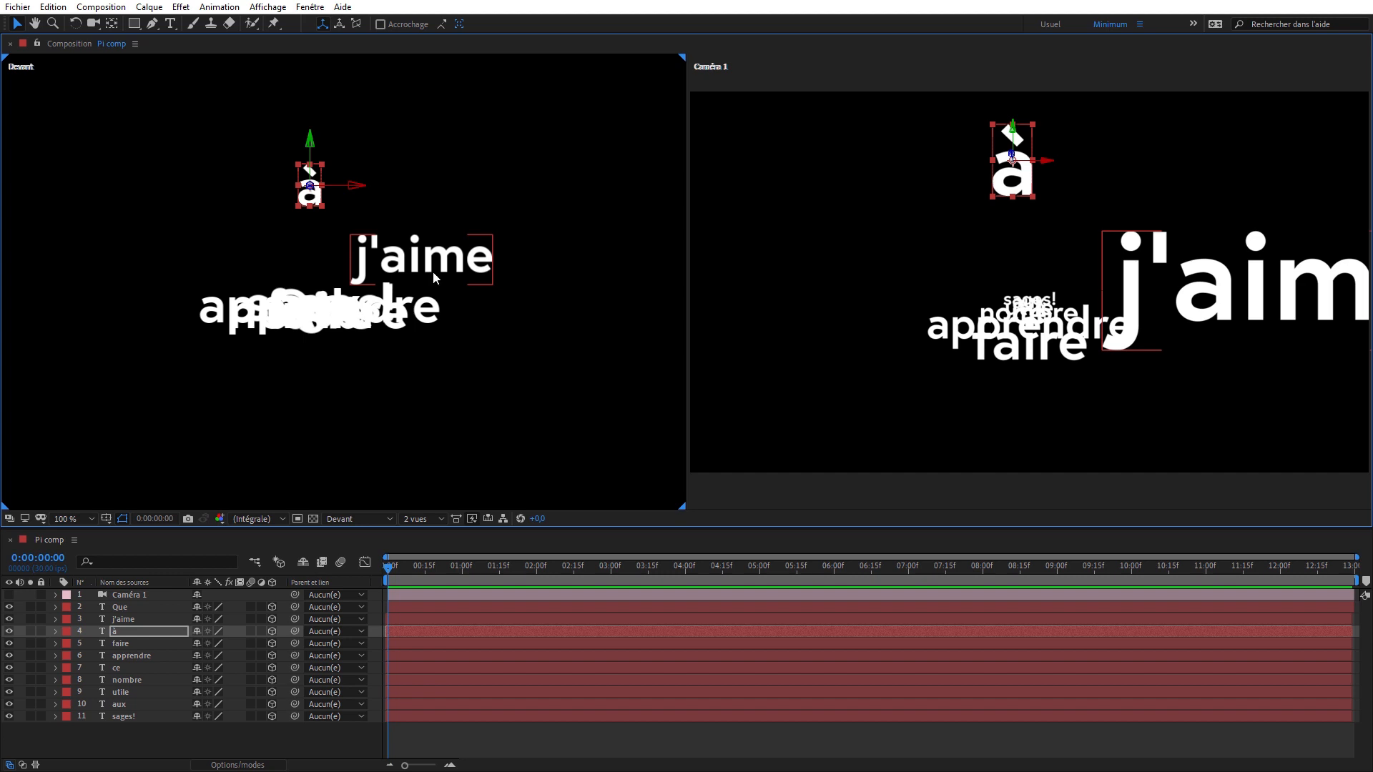
- Spread faire to the upper left, apprendre to the lower left, ce below, nombre to the lower right and utile to the right of Que
left_click(285, 313)
left_click_drag(284, 314, 140, 203)
left_click(236, 321)
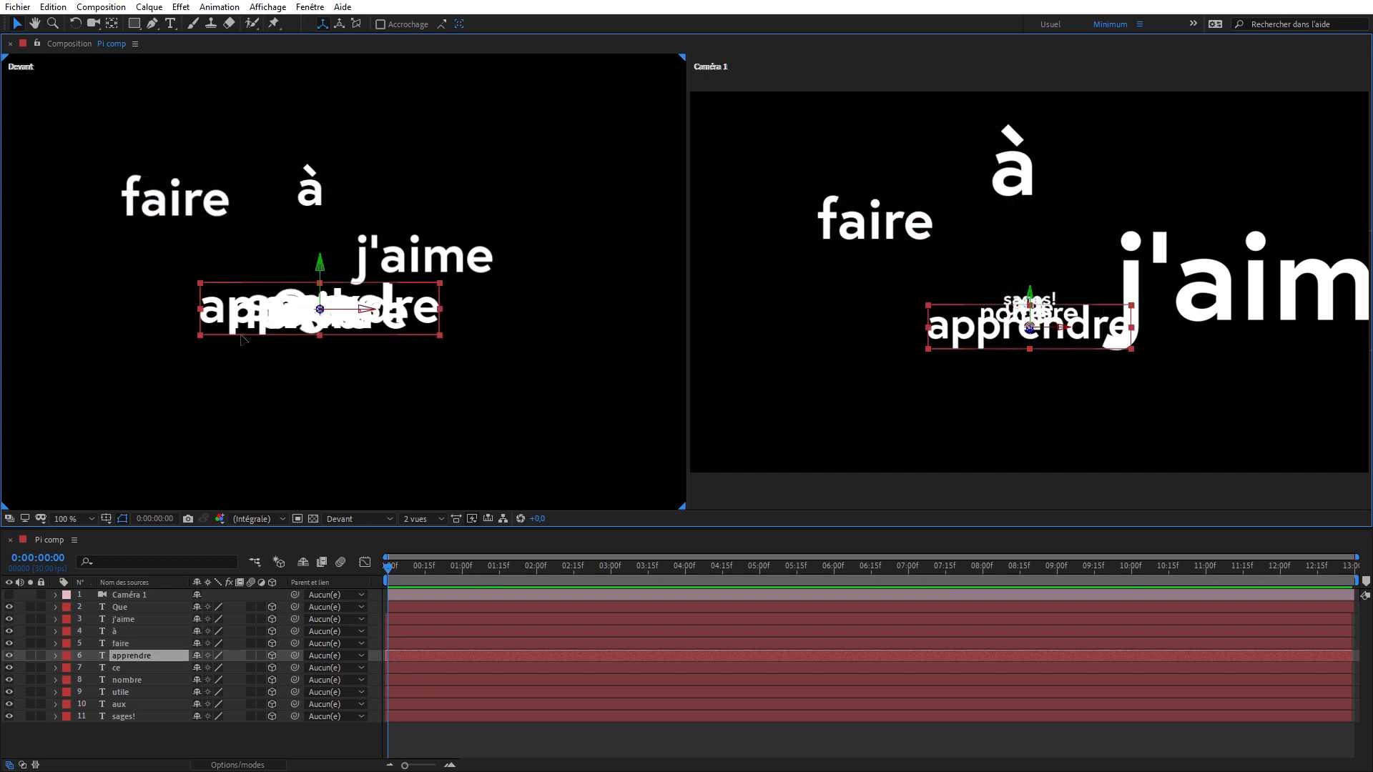
left_click_drag(236, 322, 72, 364)
left_click(309, 316)
left_click_drag(309, 316, 523, 327)
left_click(309, 317)
left_click(309, 318)
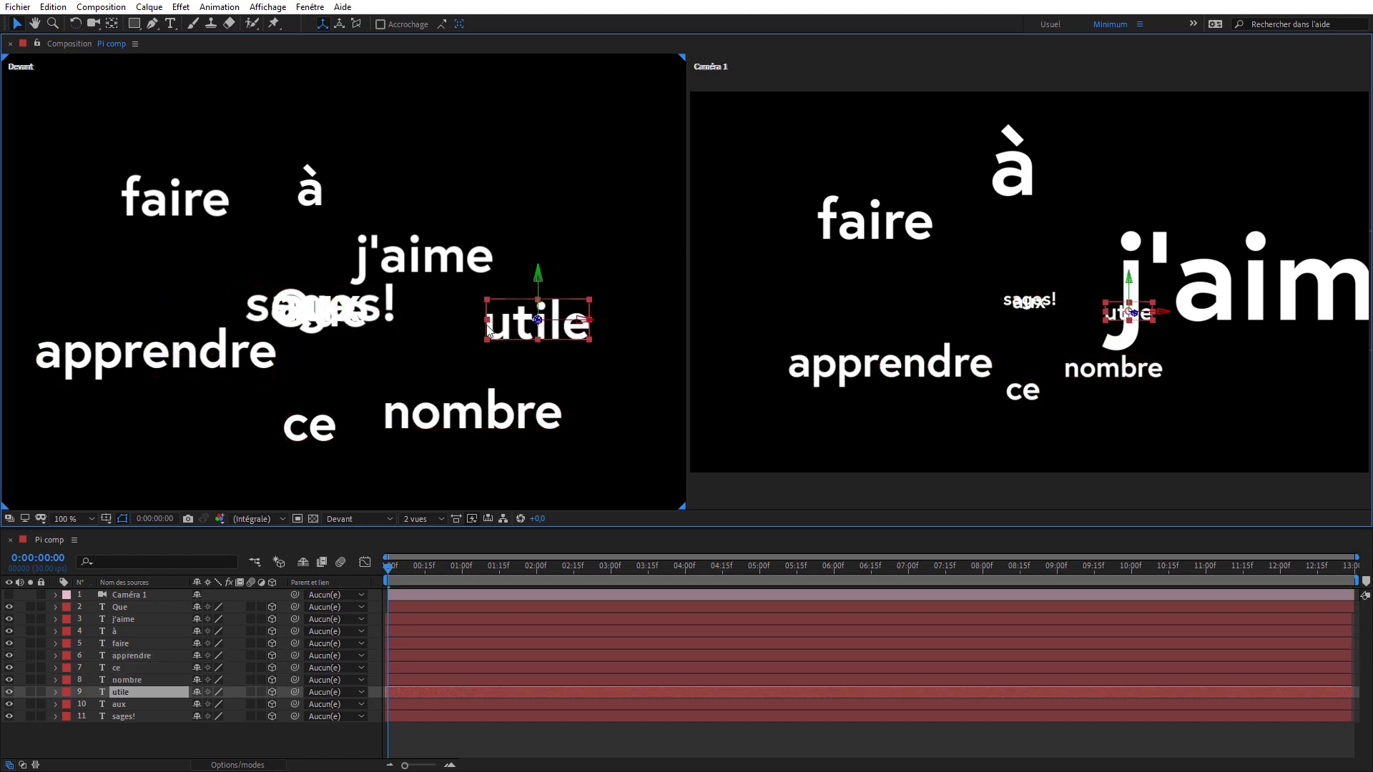
- Move aux to the upper right and sages! above Que, and shift faire, apprendre and nombre further outward in the Devant view
left_click(307, 318)
left_click_drag(307, 318, 151, 173)
left_click_drag(184, 365, 113, 364)
left_click_drag(468, 417, 590, 451)
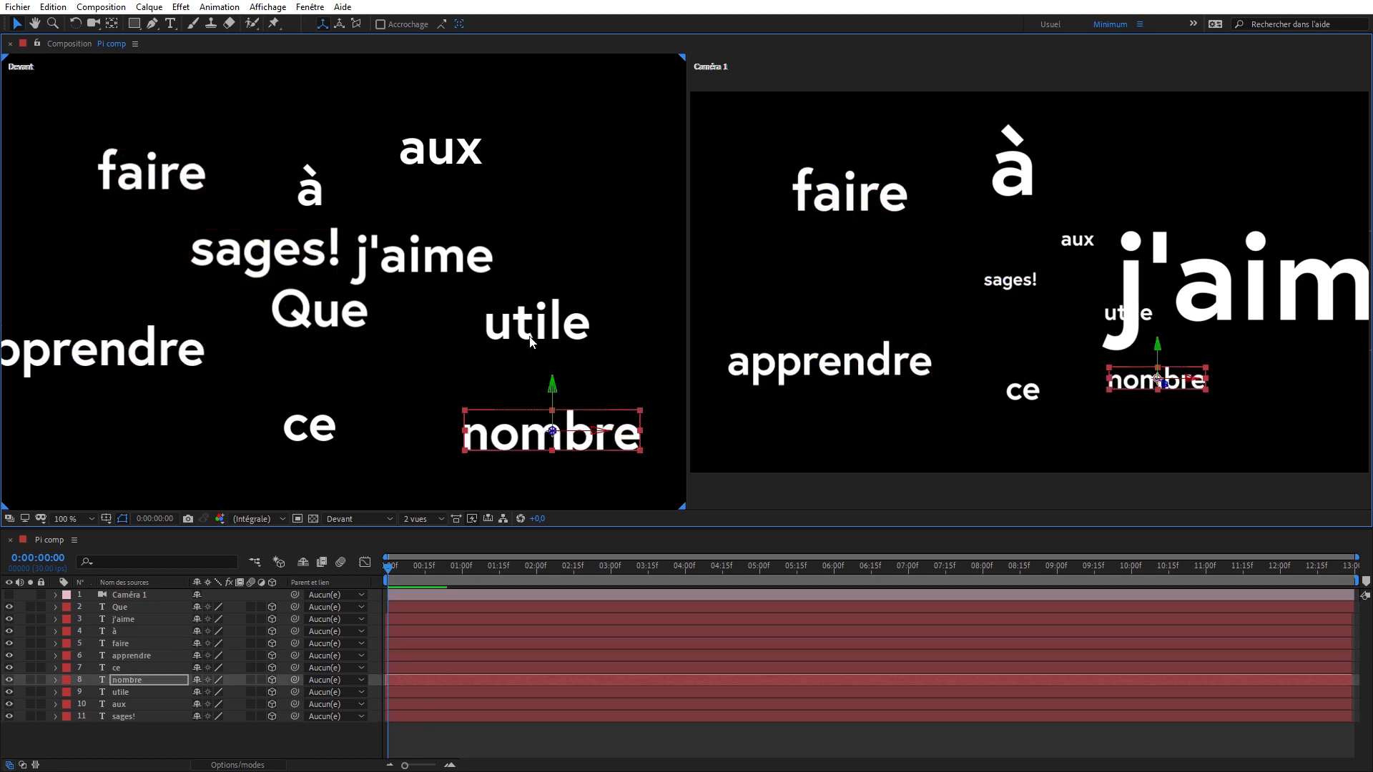
- Move utile, aux and j'aime further up and right and raise à slightly to widen the gaps between words in the Devant view
left_click(535, 336)
left_click_drag(534, 336, 571, 322)
left_click_drag(458, 150, 501, 122)
left_click_drag(369, 230, 412, 199)
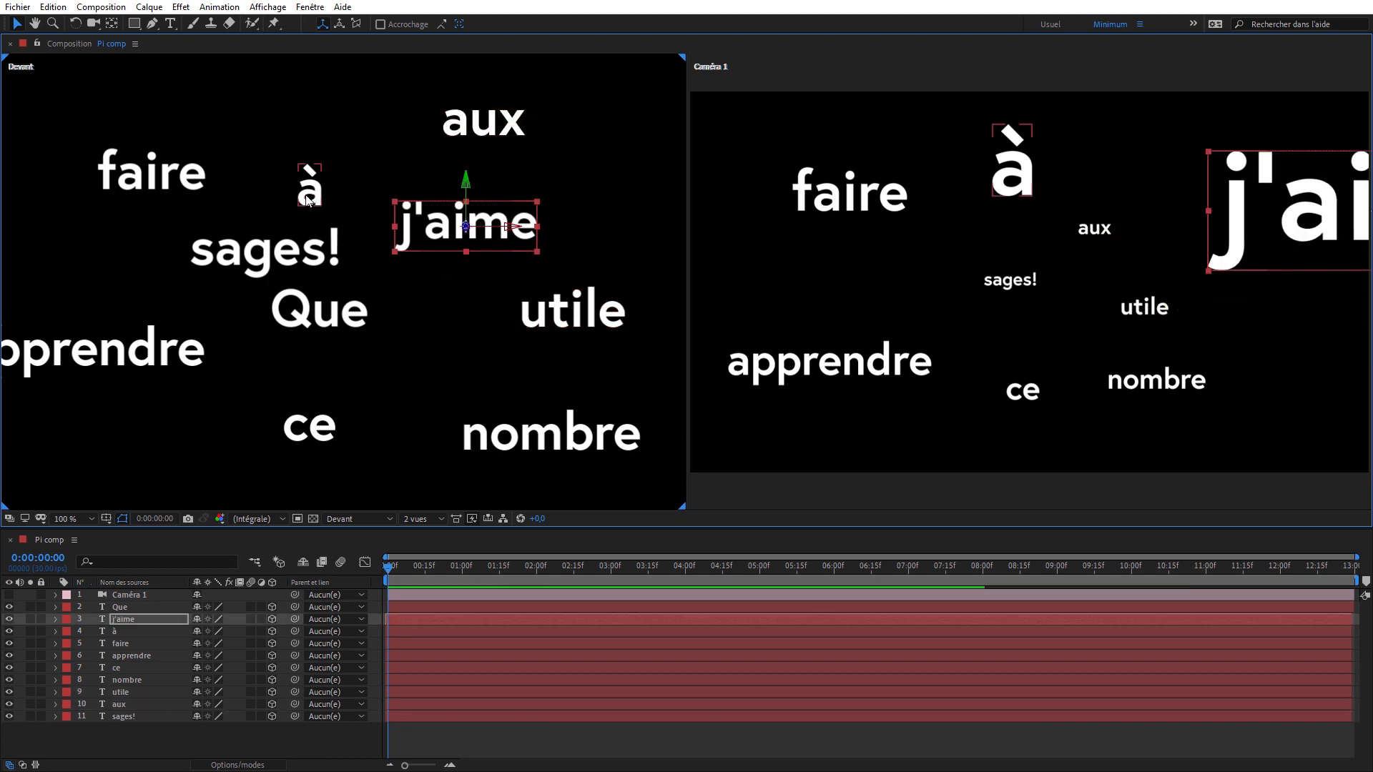
left_click_drag(309, 178, 305, 155)
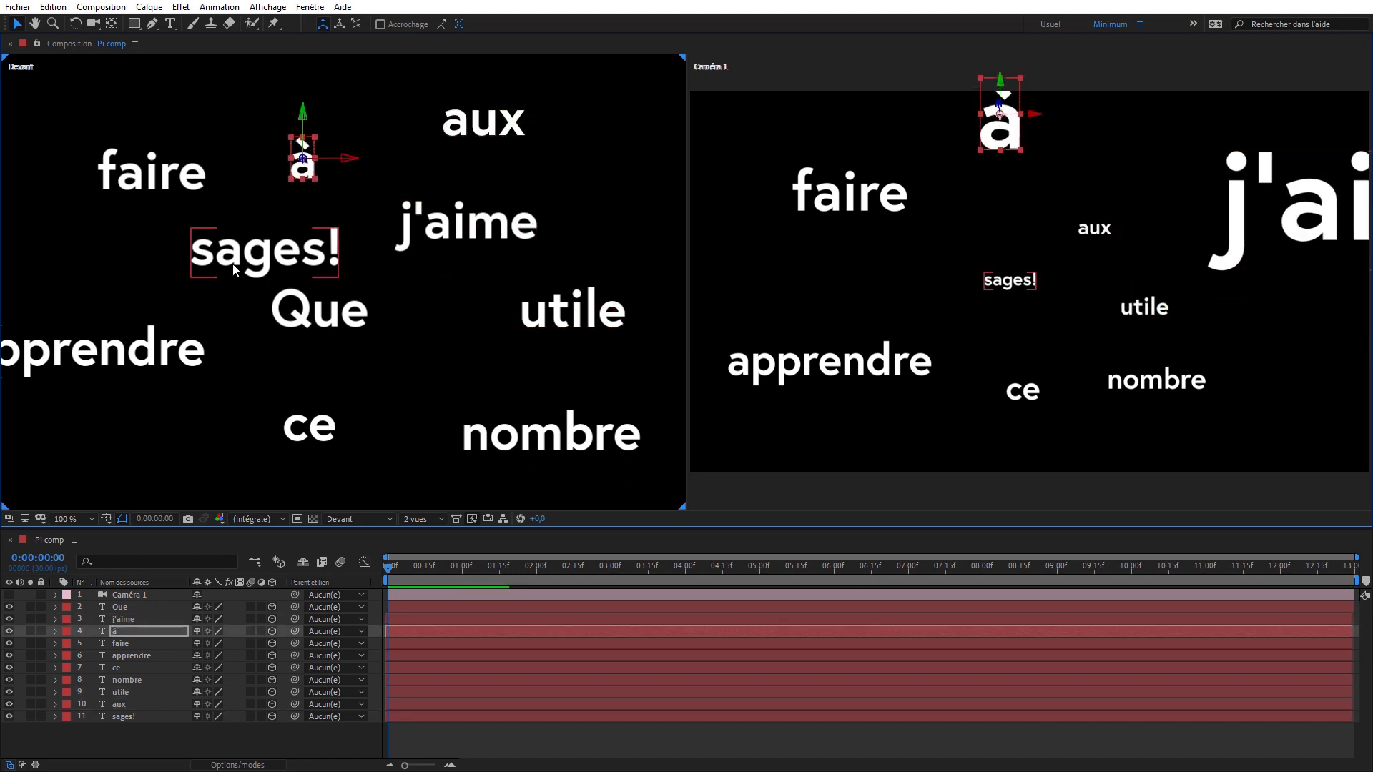
- Nudge sages! slightly left, move faire further up and left, and shift ce slightly down and left in the Devant view
left_click_drag(266, 252, 248, 246)
left_click_drag(128, 180, 96, 143)
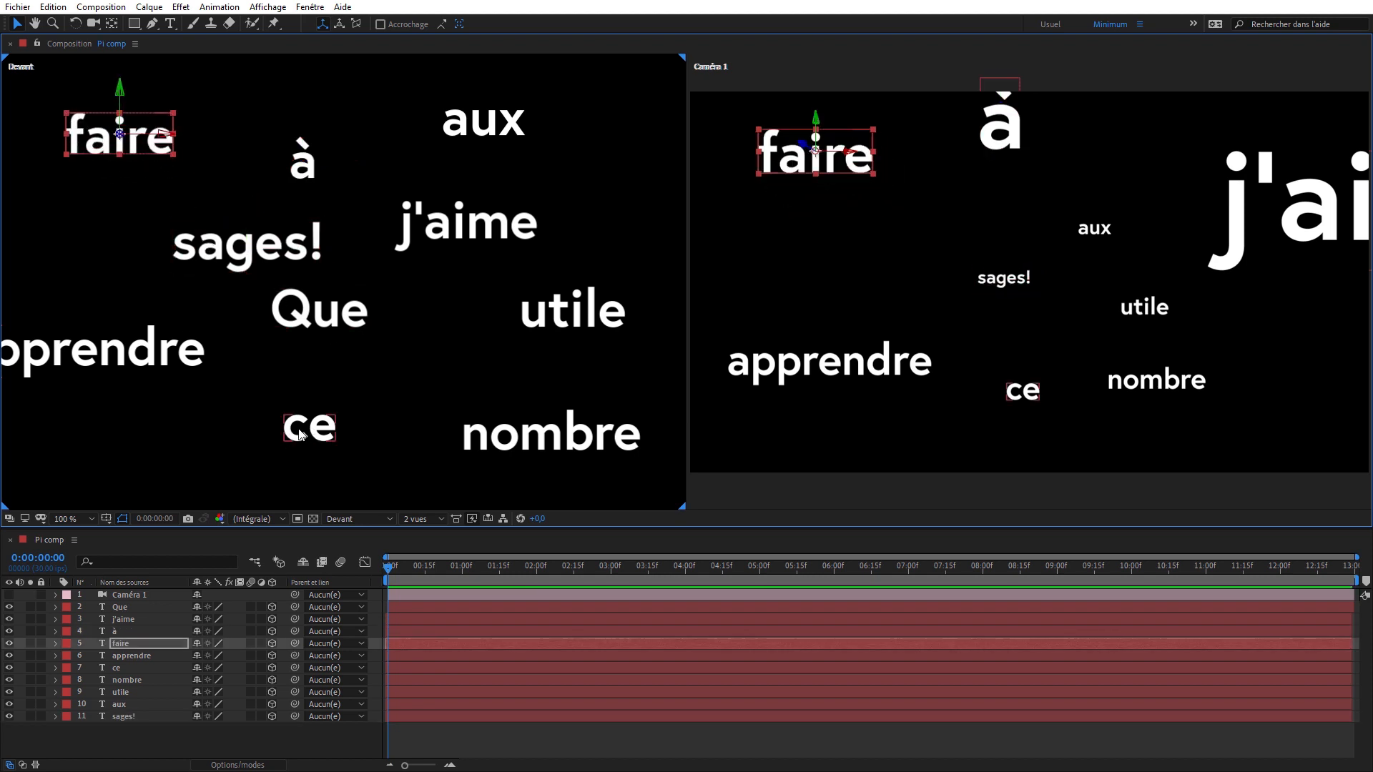
left_click_drag(299, 434, 289, 437)
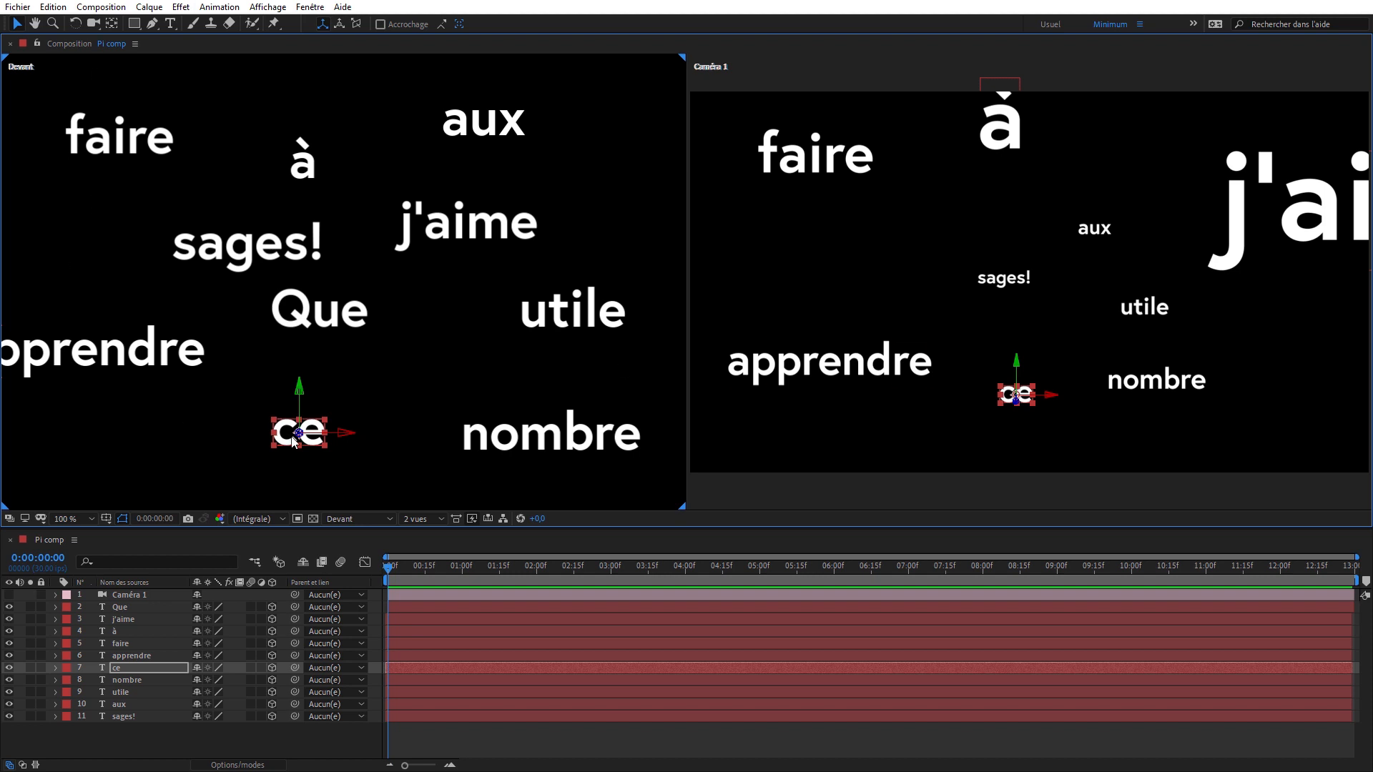
- Examine the depth spread of the words in Vue personnalisée 3, orbiting and pulling back with the unified Camera tool
left_click(349, 518)
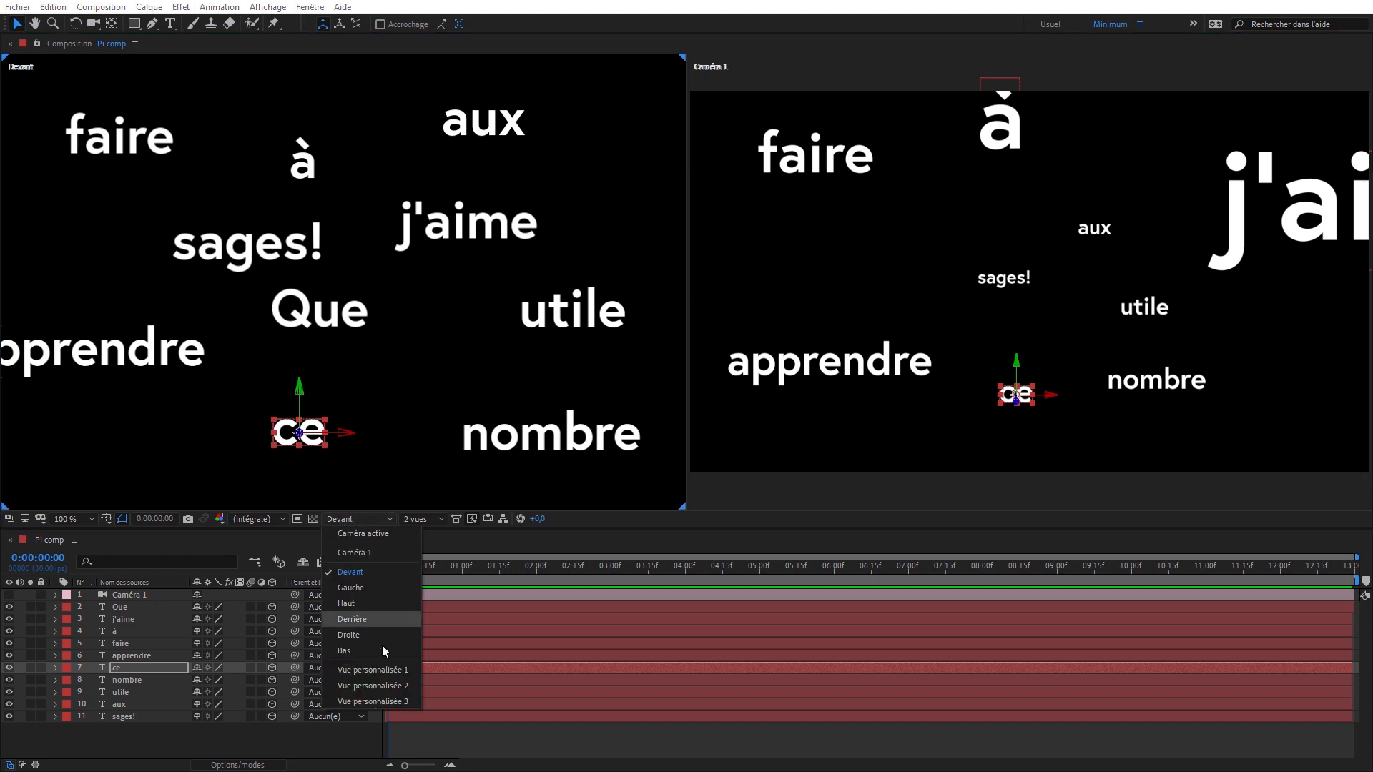
left_click(395, 702)
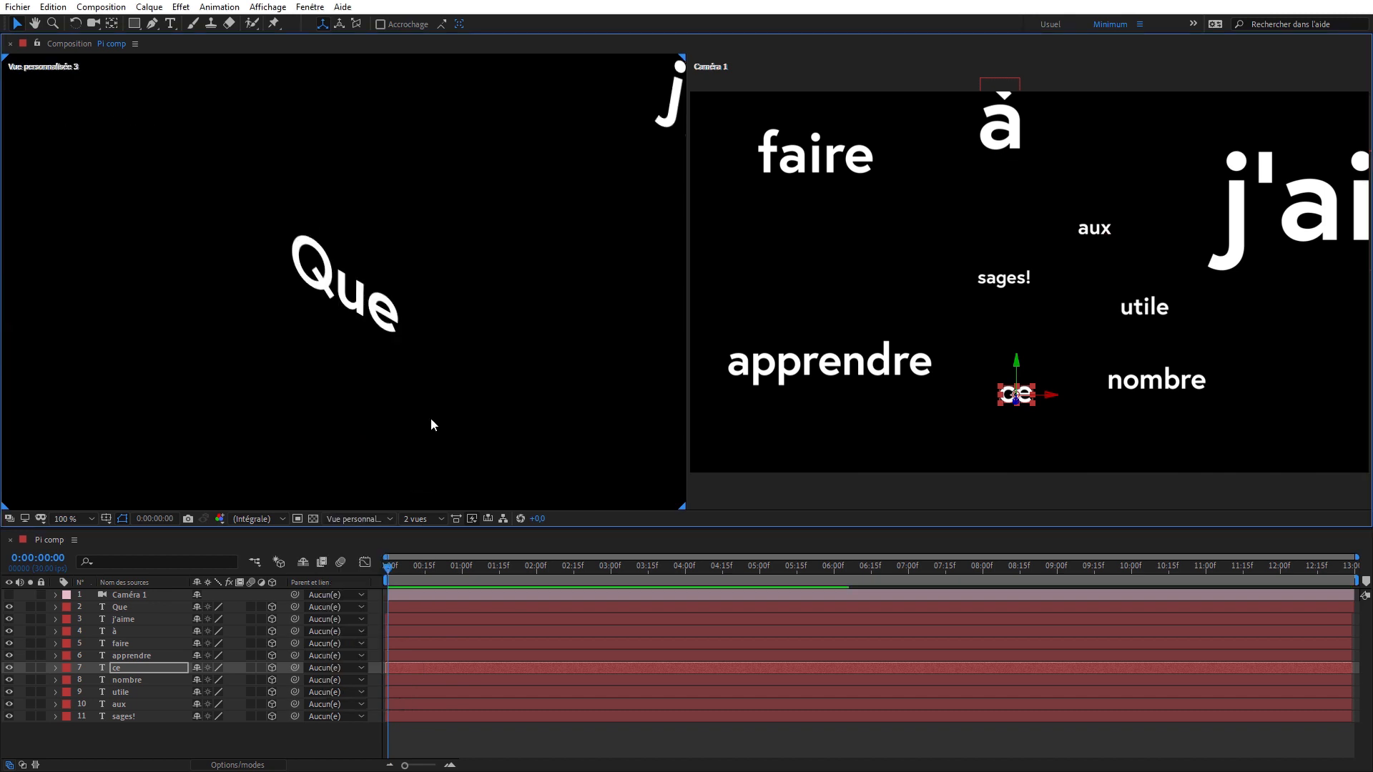
key("c")
left_click_drag(430, 417, 478, 220)
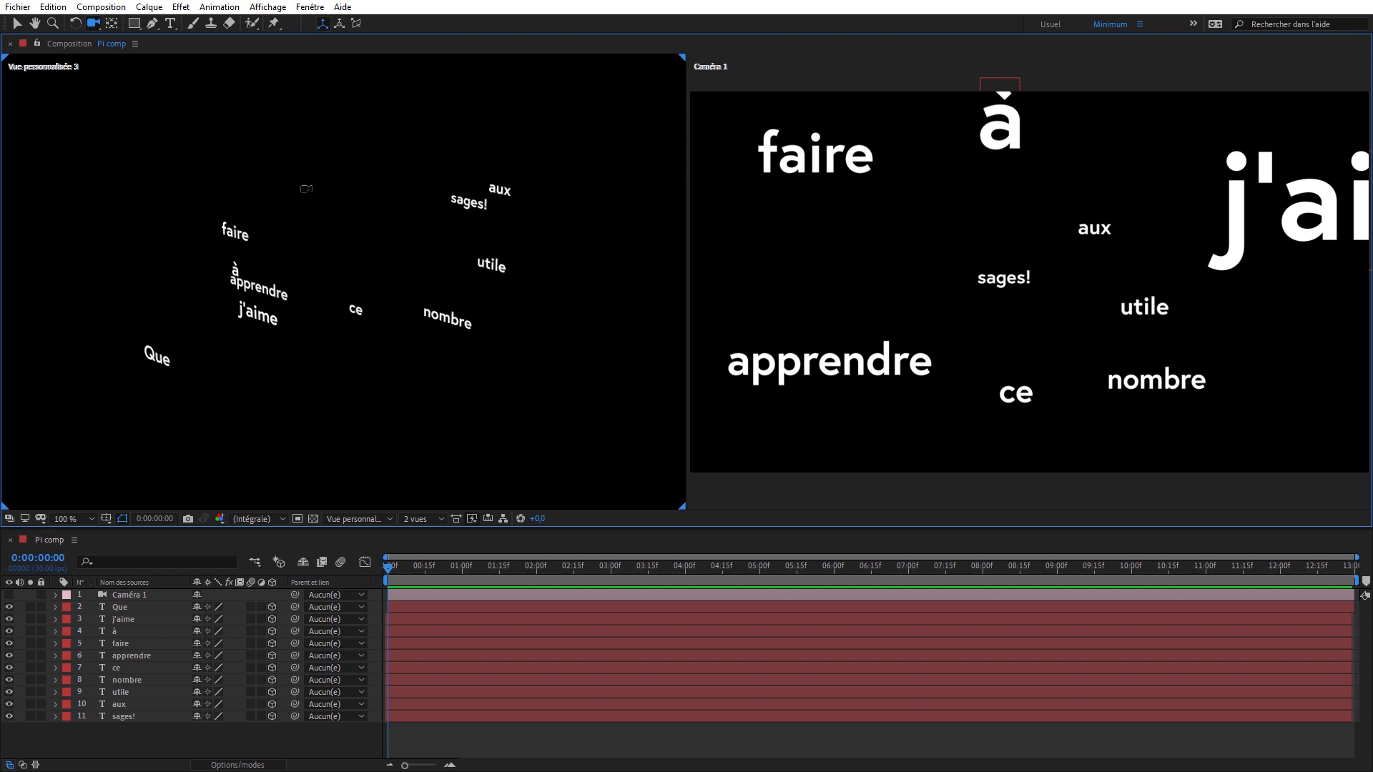
- Set the two views to Droite and Caméra active, and make the Caméra 1 layer visible again
left_click(366, 516)
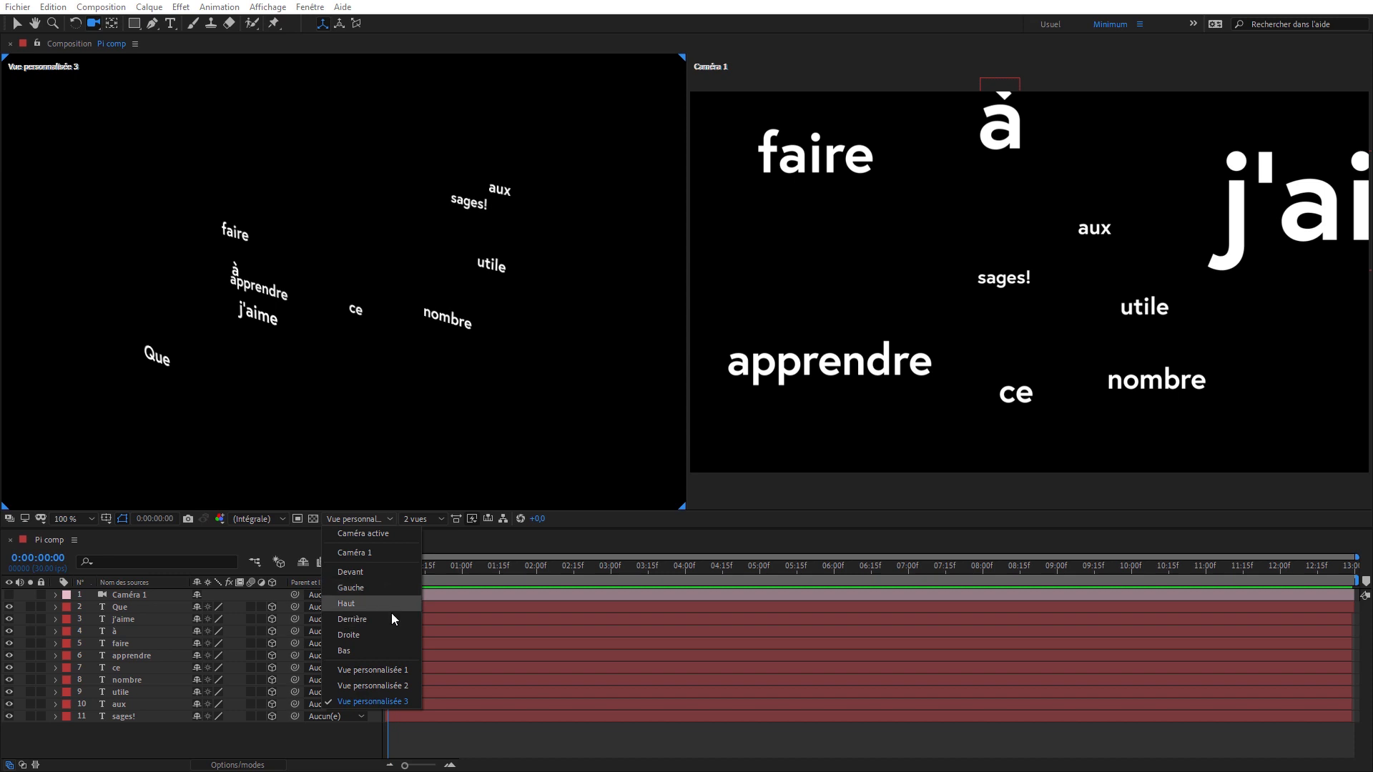
left_click(397, 632)
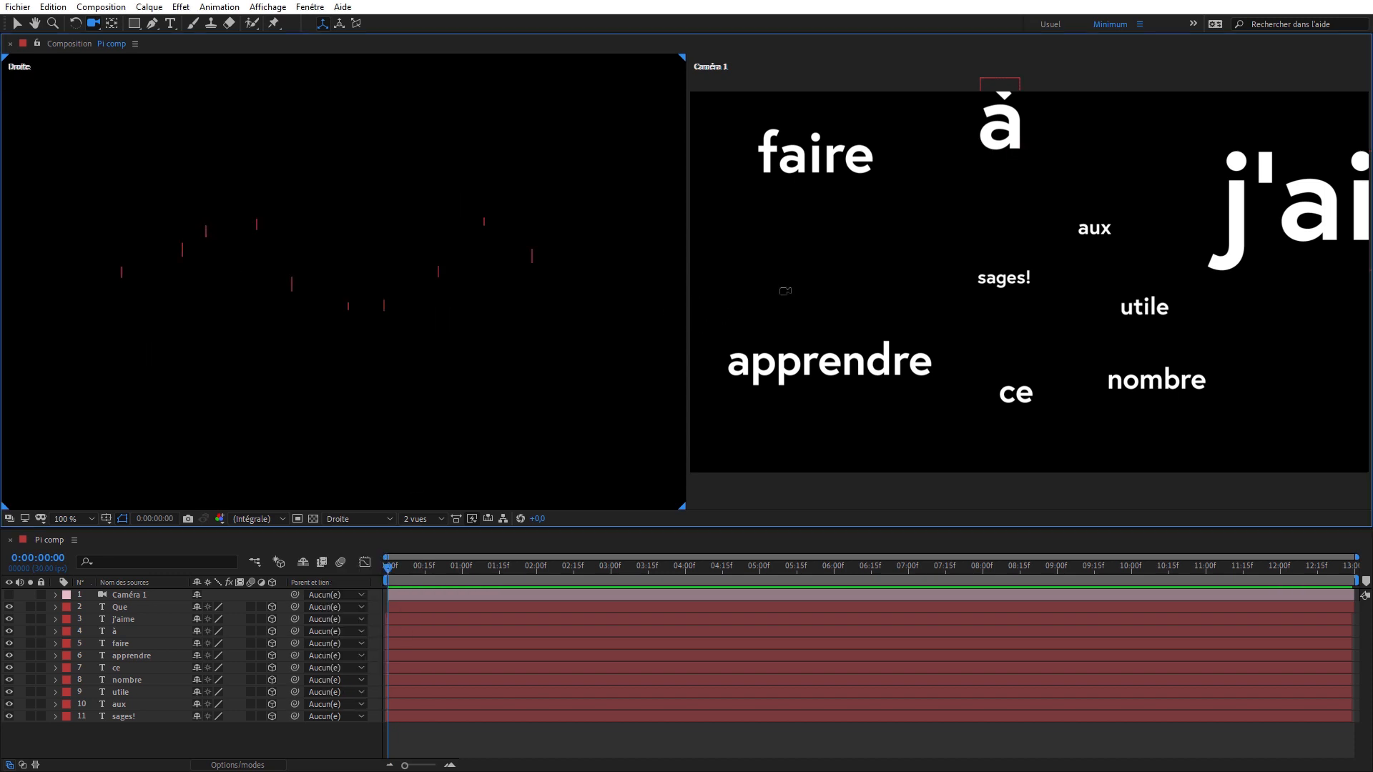
left_click(366, 518)
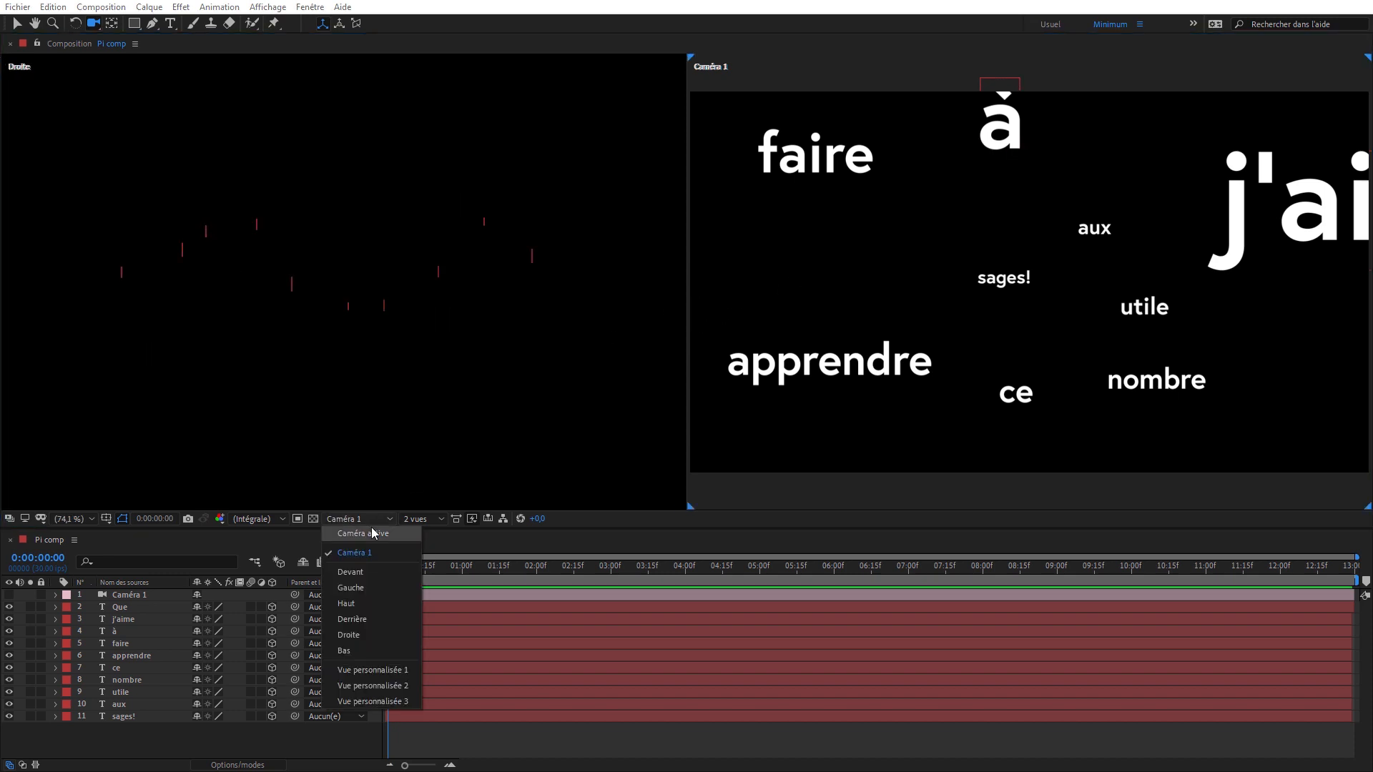
left_click(373, 533)
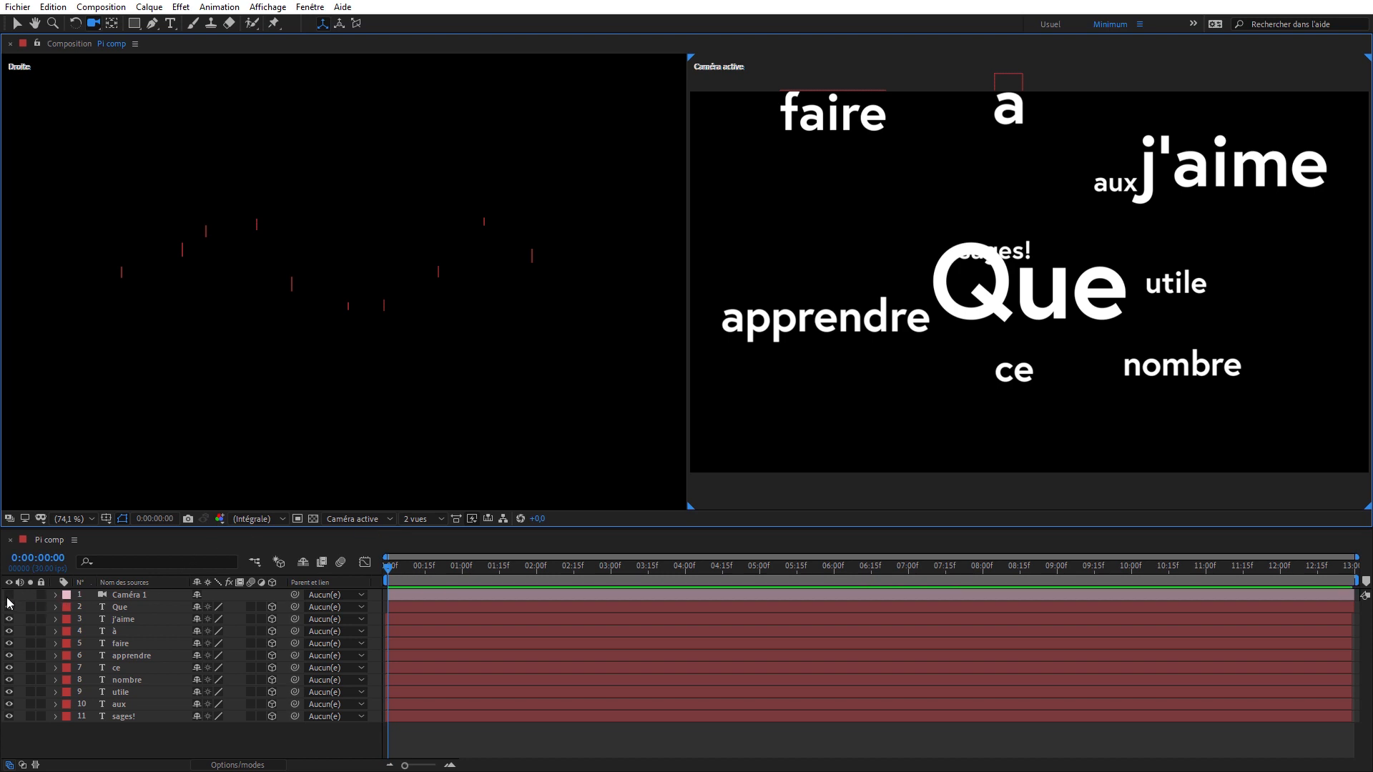
left_click(8, 595)
- Reset the Transformer properties of the Caméra 1 layer
left_click(135, 596)
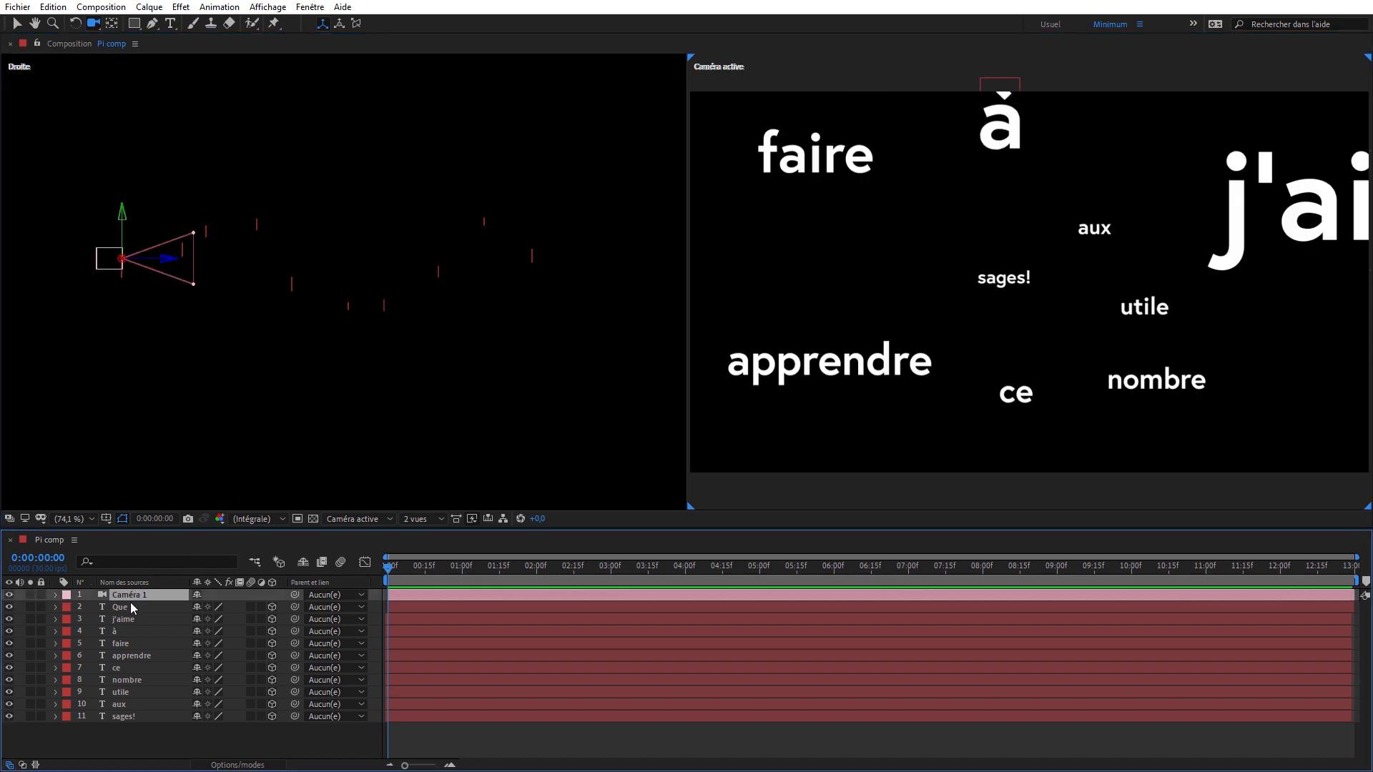
left_click(55, 595)
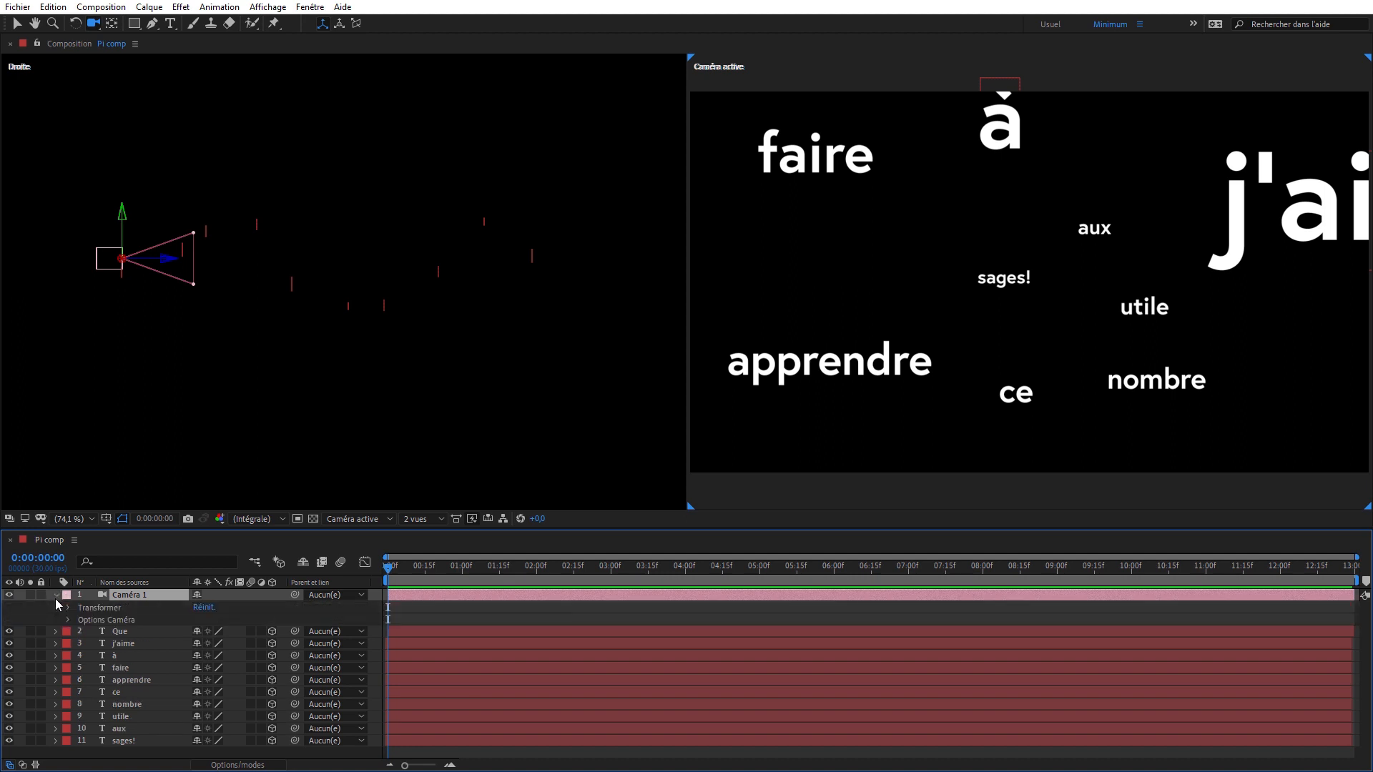
left_click(206, 608)
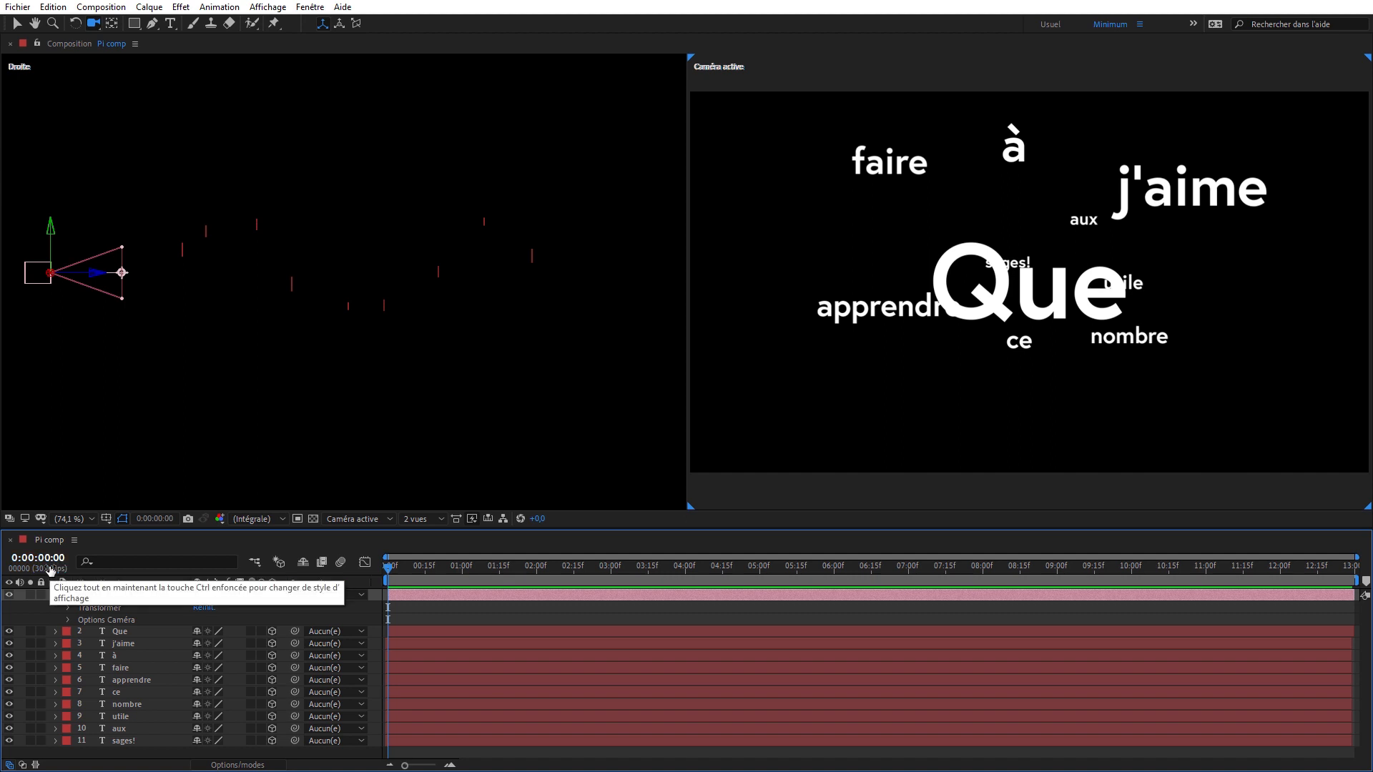
- Start keyframing Caméra 1's Point ciblé and Position at 0:00:00:00, show only the keyframed properties, and move the current time to 0:00:00:28
left_click(69, 608)
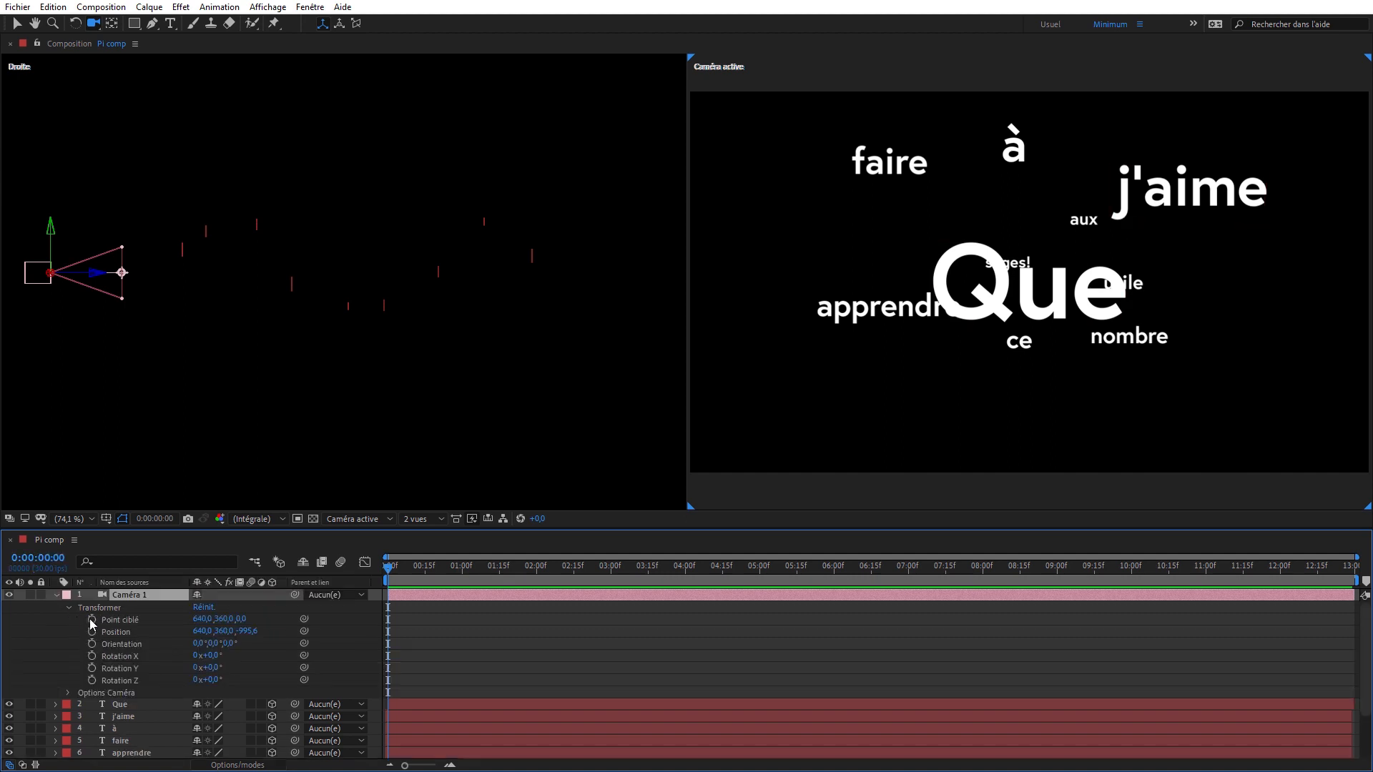
left_click(108, 619)
left_click(92, 632)
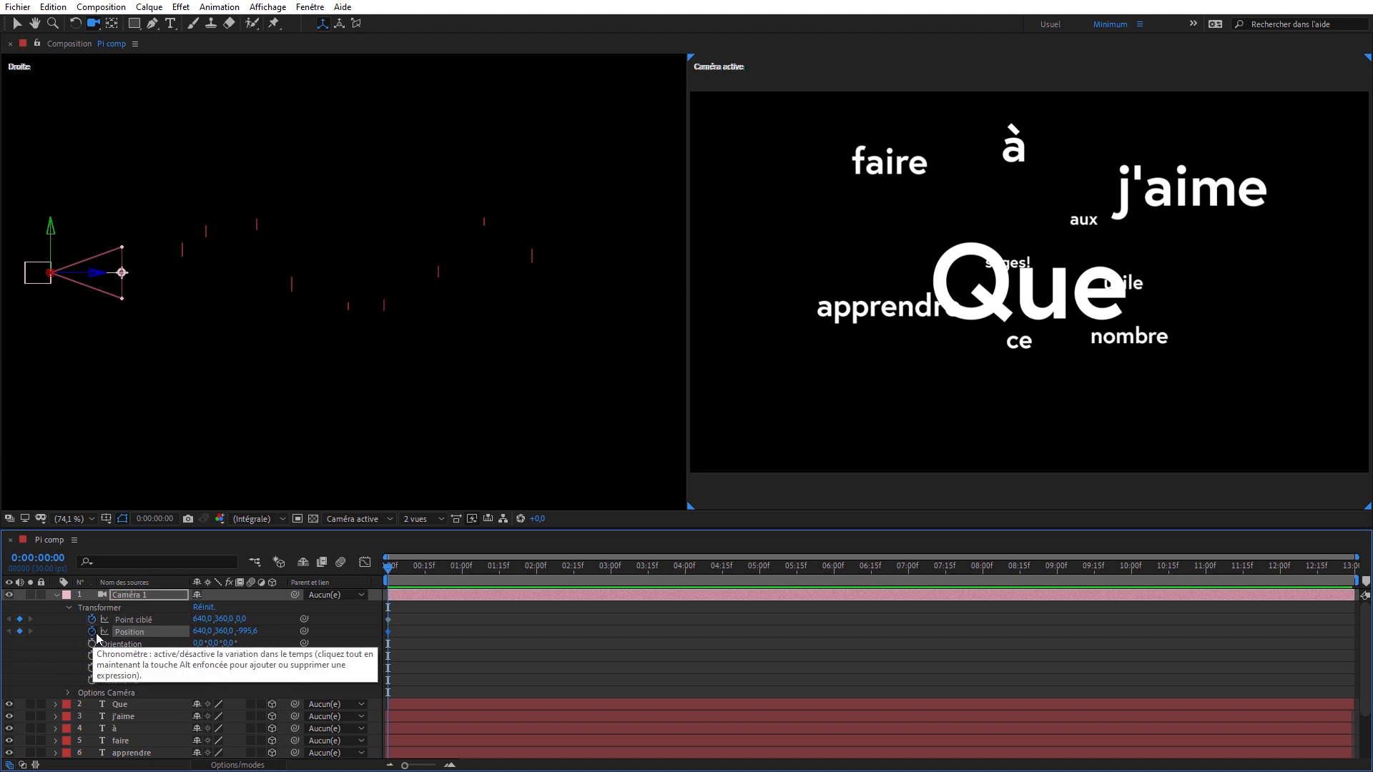
key("u")
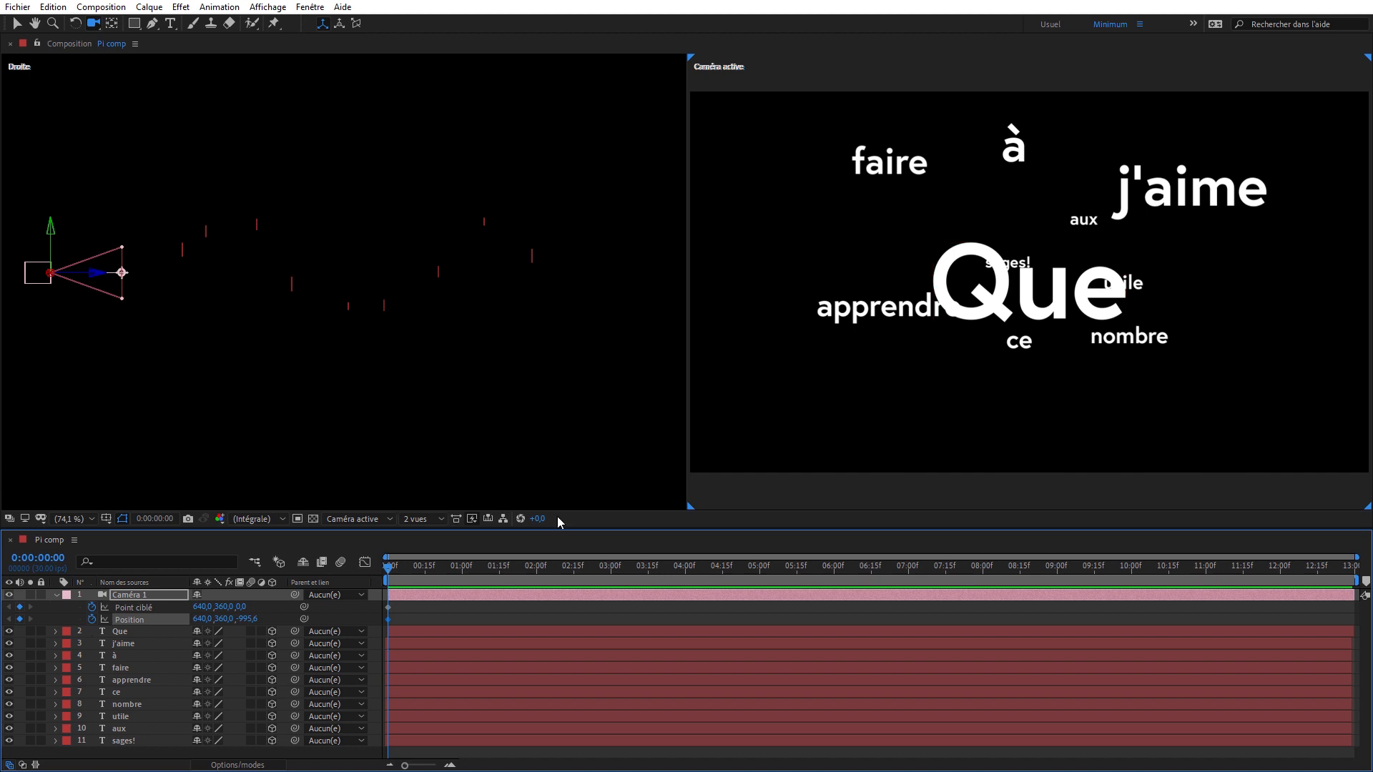
left_click(461, 568)
left_click_drag(461, 570, 444, 573)
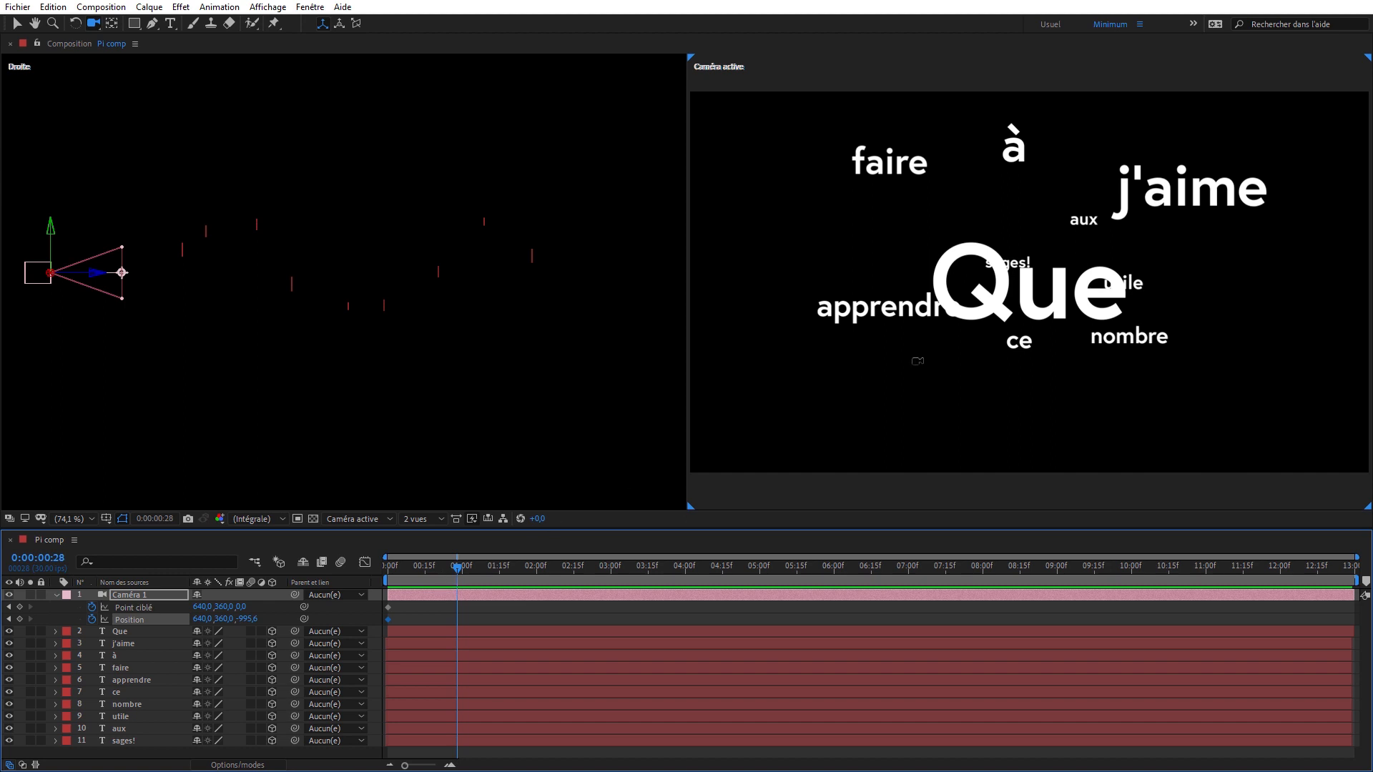
left_click(267, 8)
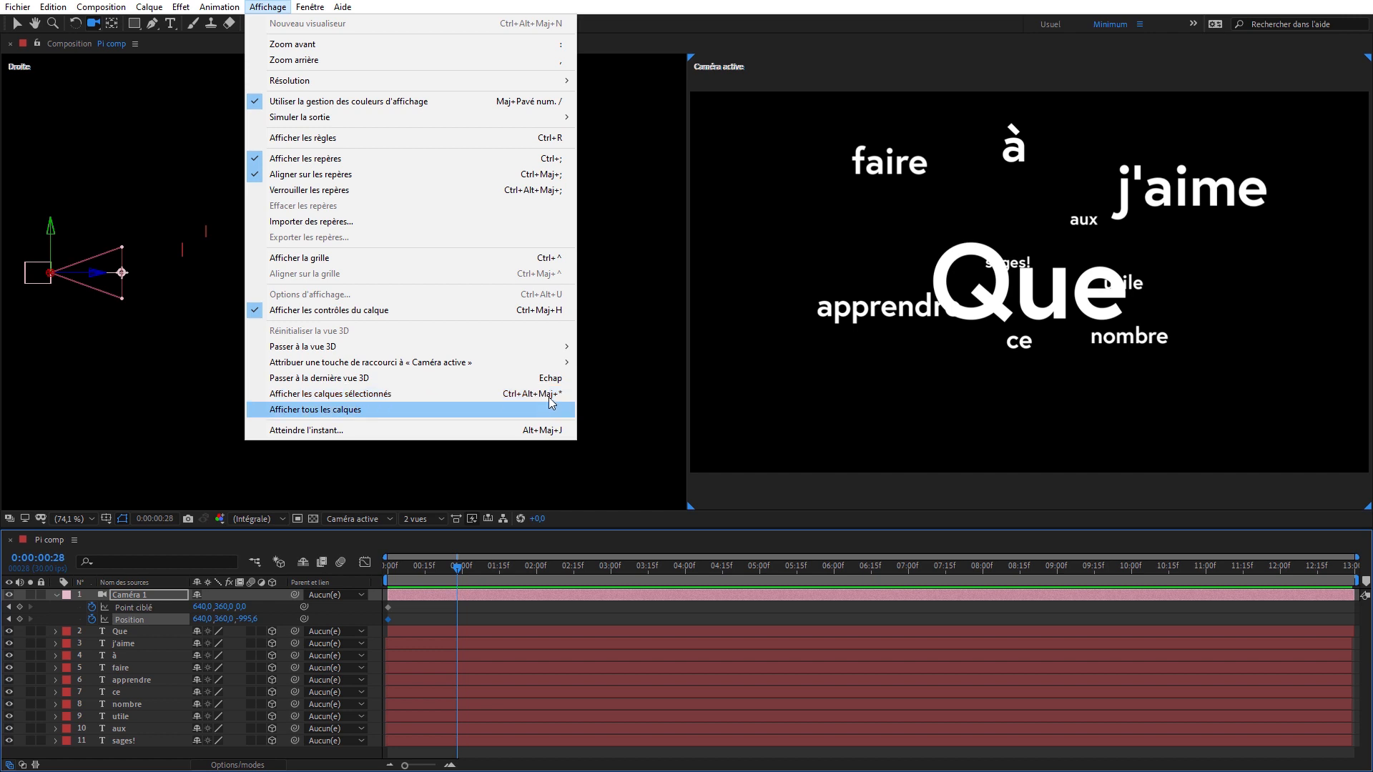
left_click(96, 27)
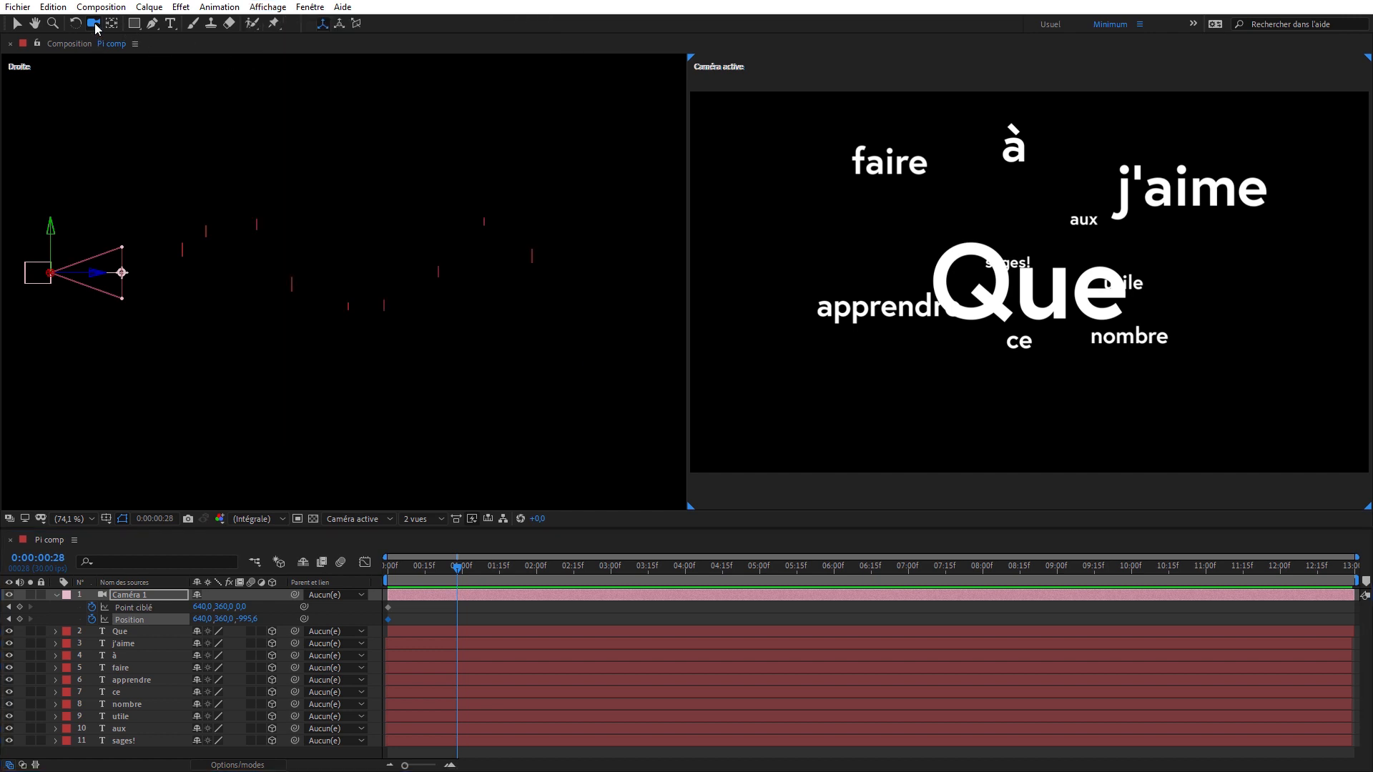
left_click(15, 25)
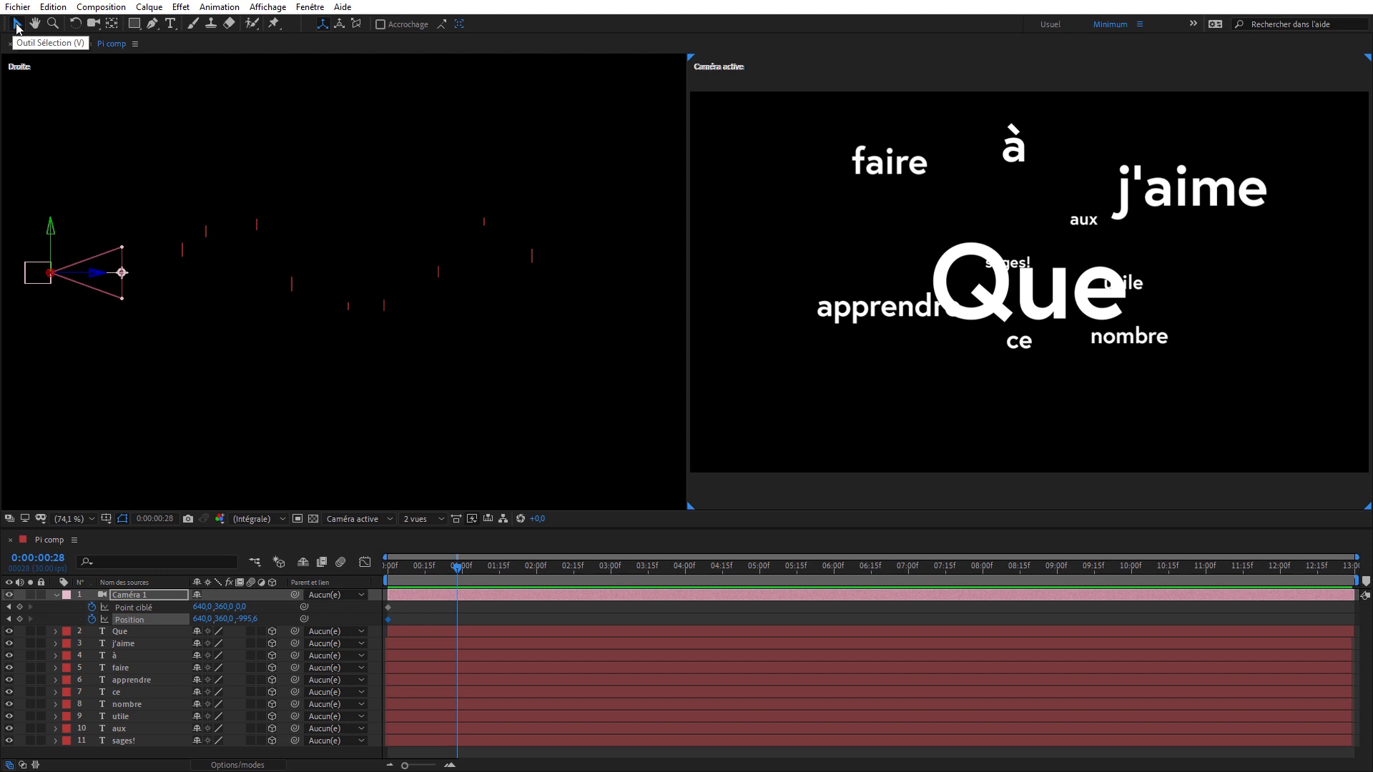
left_click(94, 24)
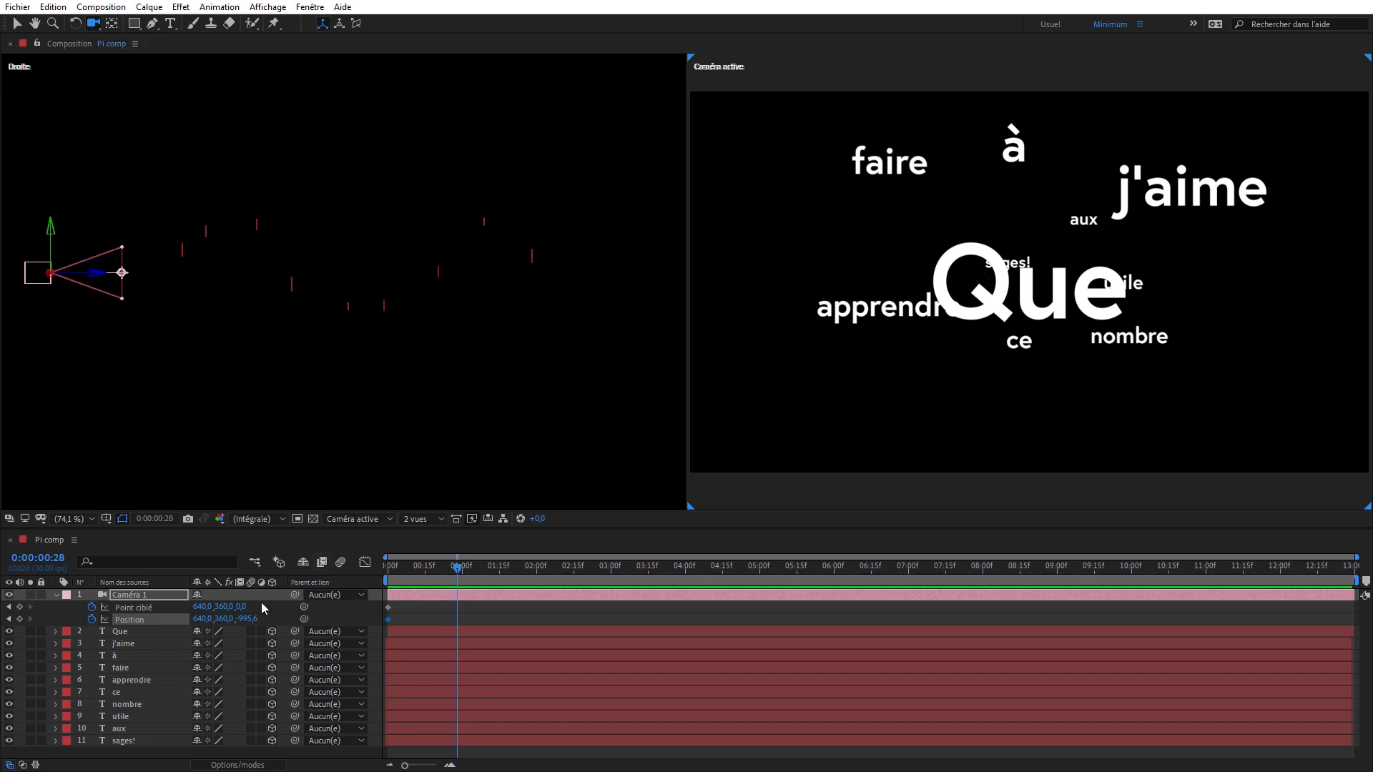
- Frame the camera on the Que layer at 0:00:00:28 so Point ciblé and Position are keyframed there
left_click(132, 633)
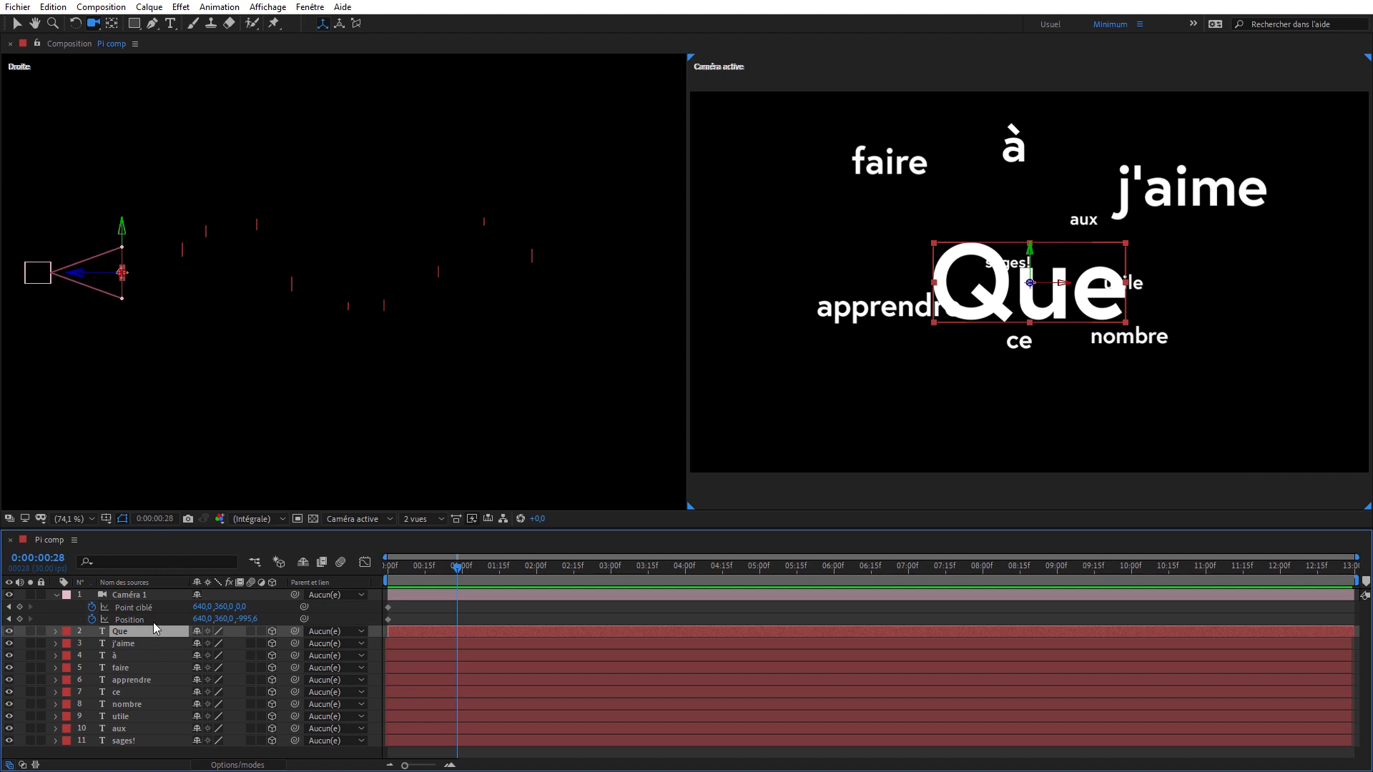
key("f")
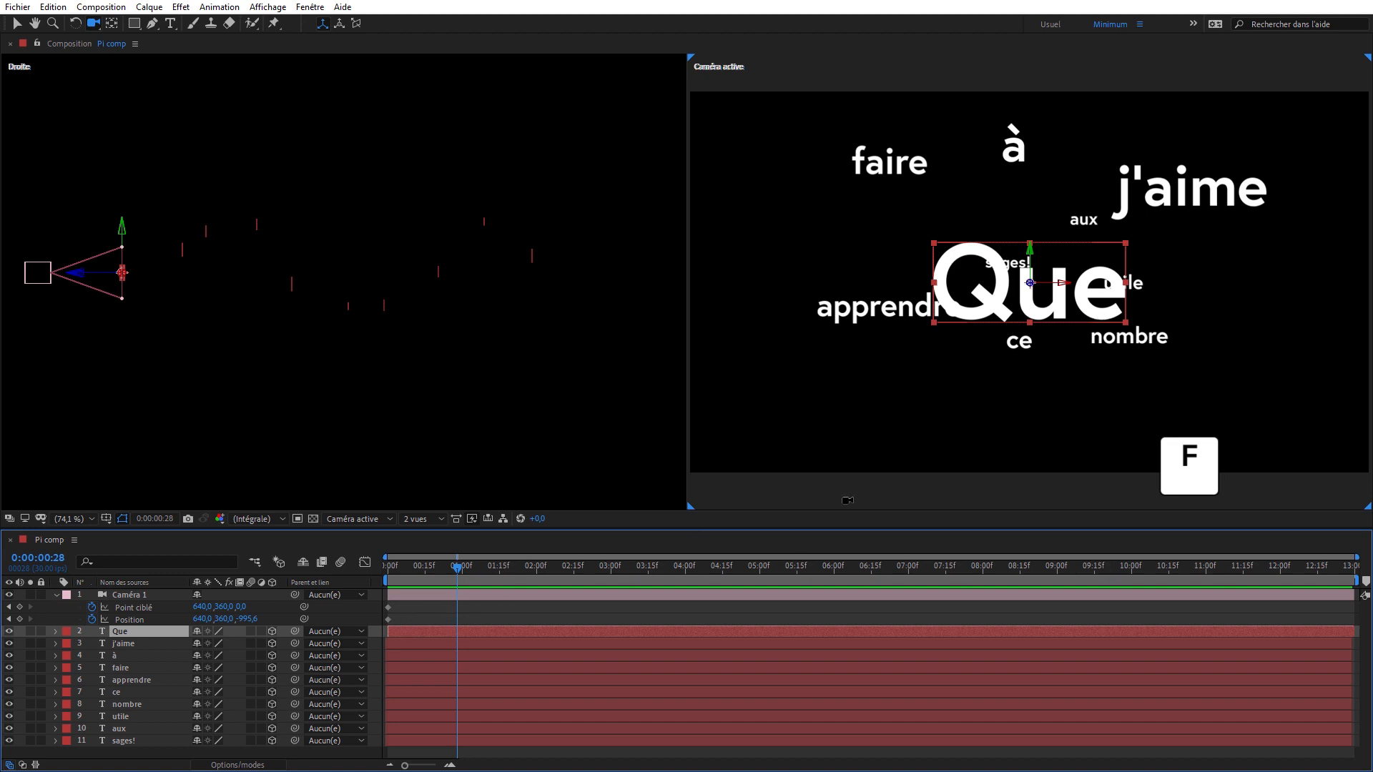
key("f")
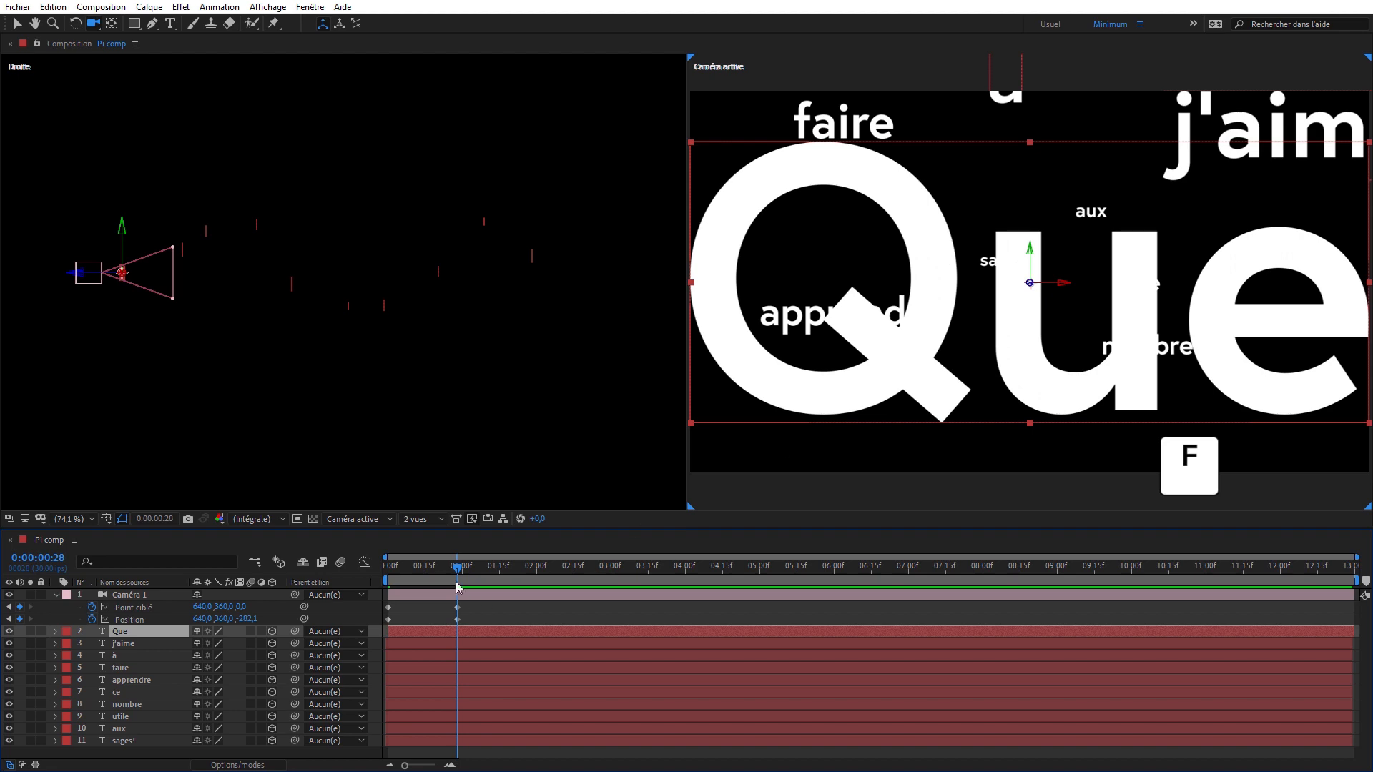
mouse_move(458, 587)
left_mouse_down()
mouse_move(367, 590)
mouse_move(459, 590)
left_mouse_up()
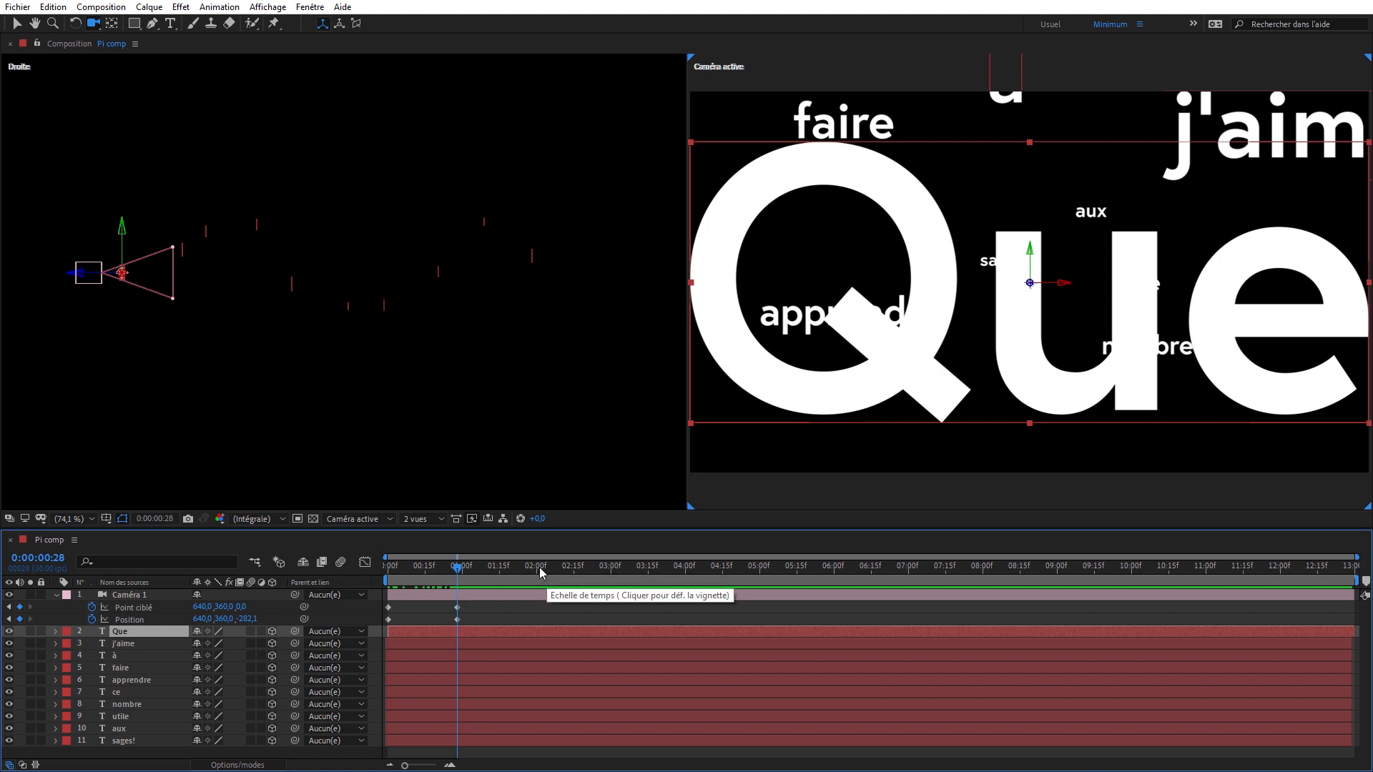
- Keyframe the camera framed on the j'aime layer at 0:00:02:00 and on the à layer at 0:00:03:00
left_click(540, 570)
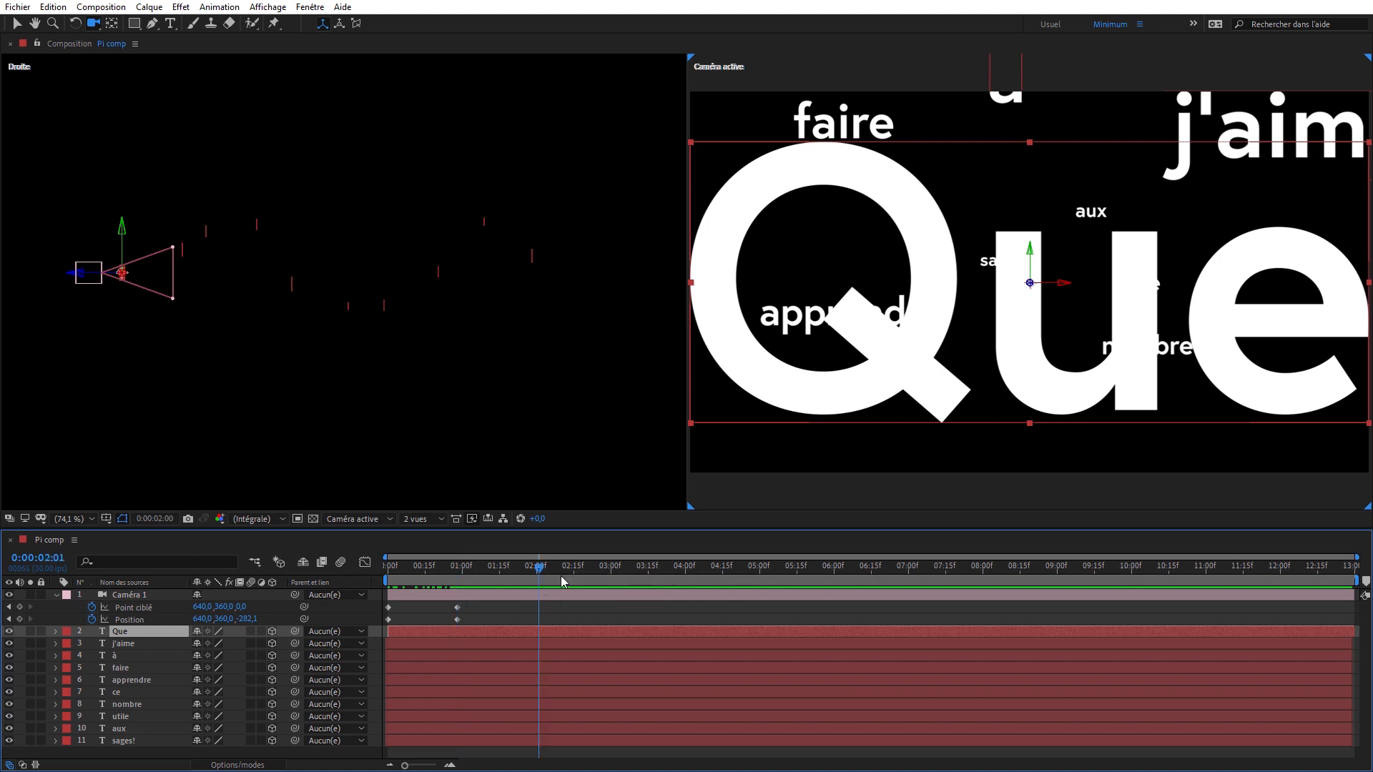
key("Page_Up")
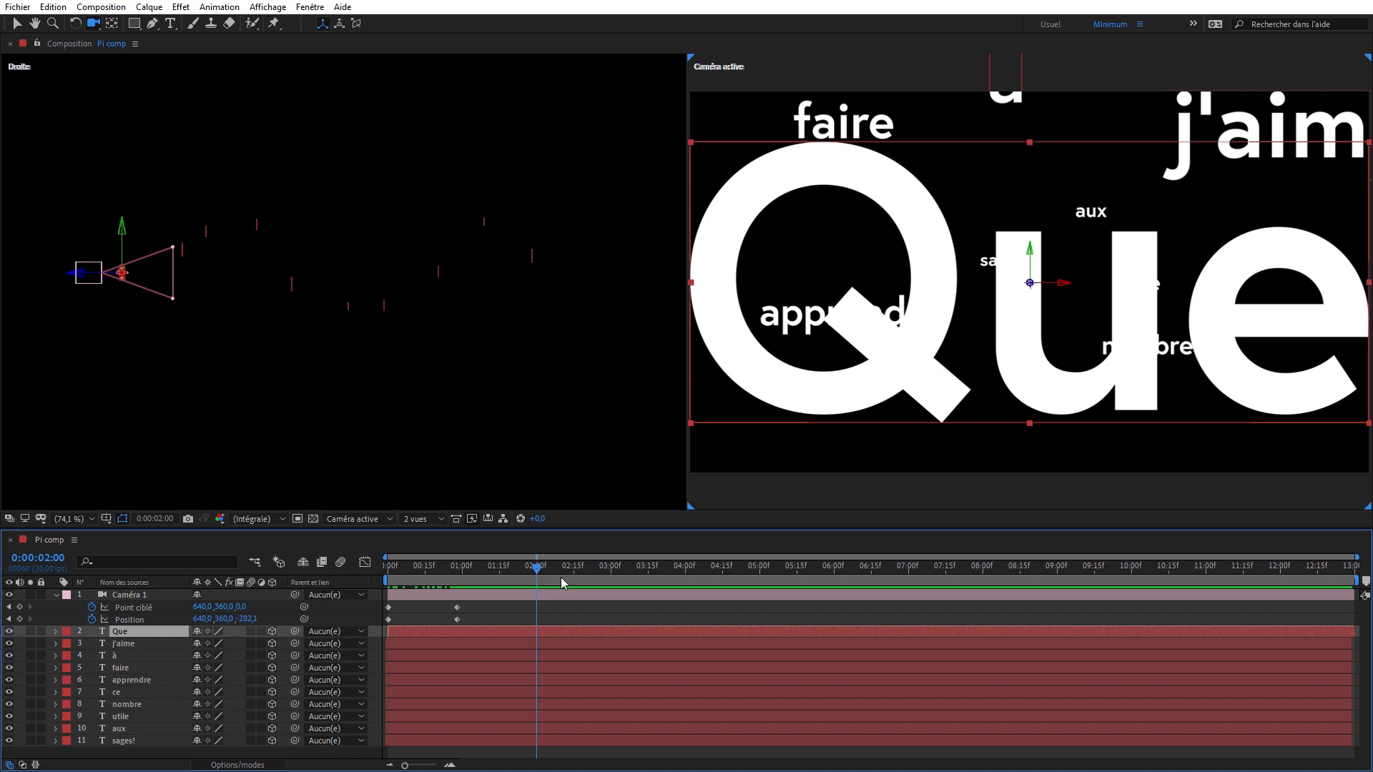
left_click(536, 643)
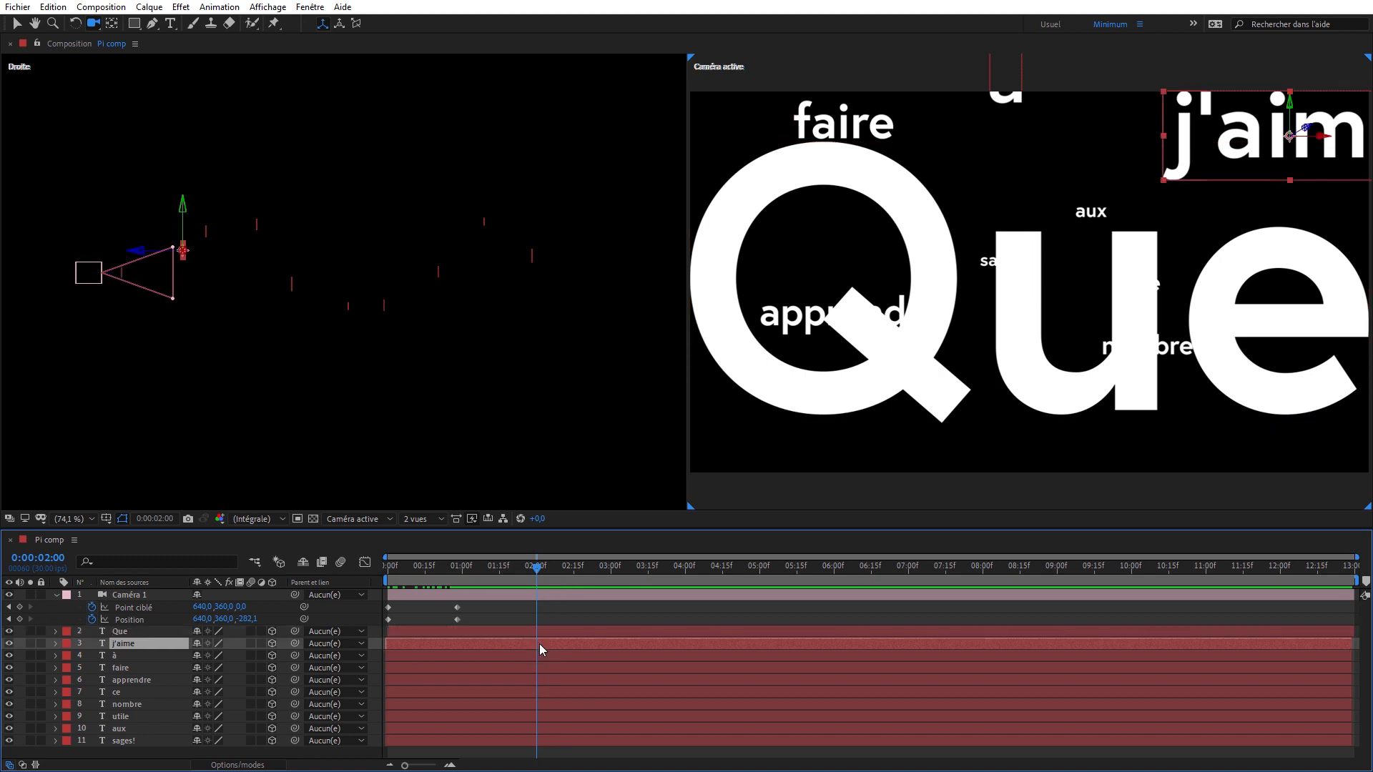
key("f")
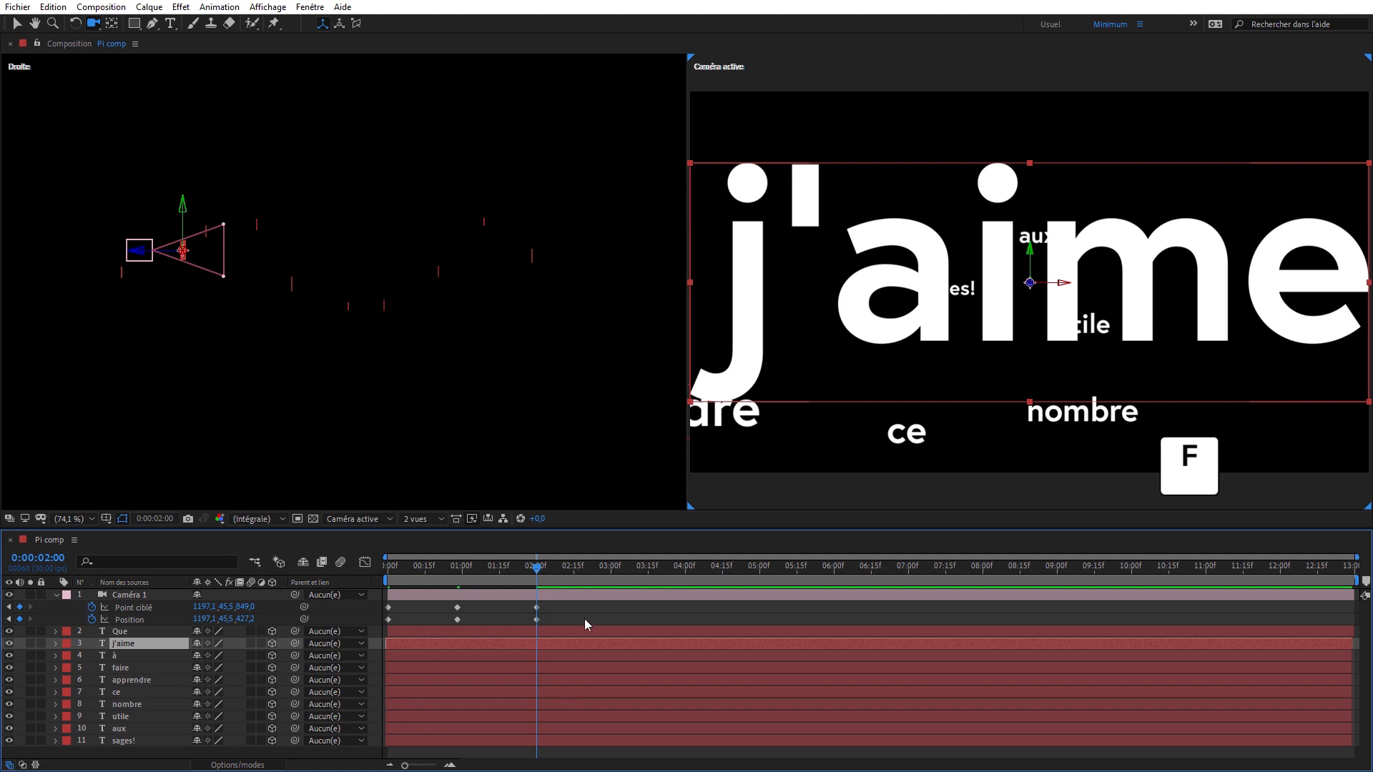
left_click(611, 655)
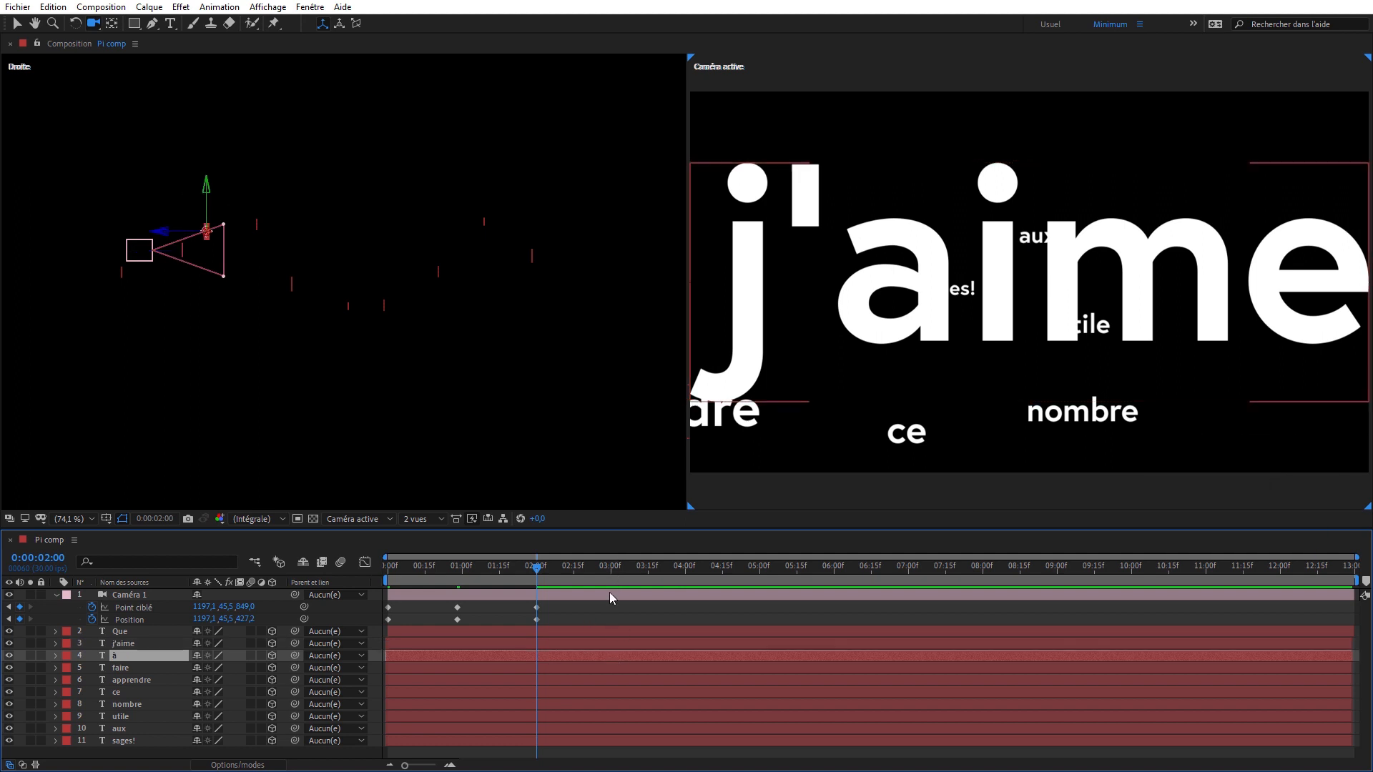
left_click(611, 570)
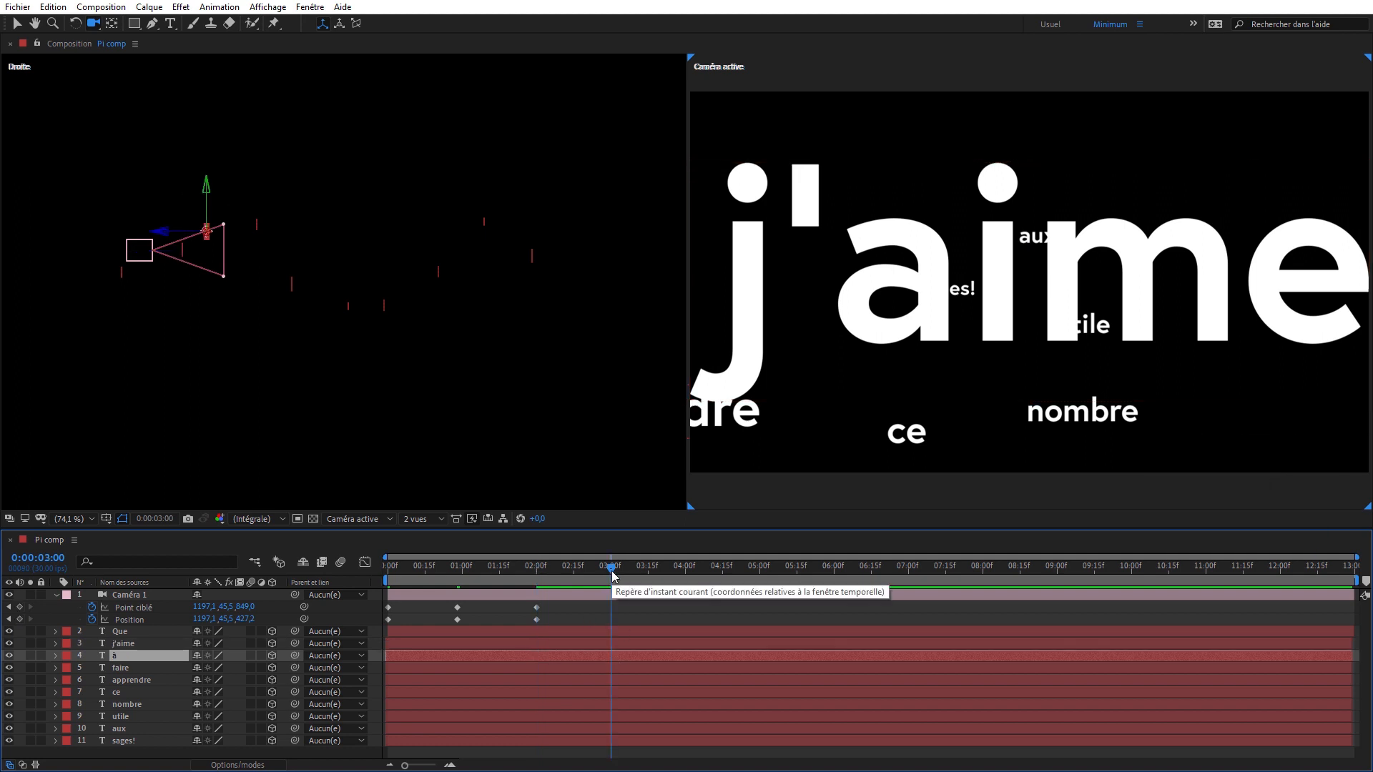
key("f")
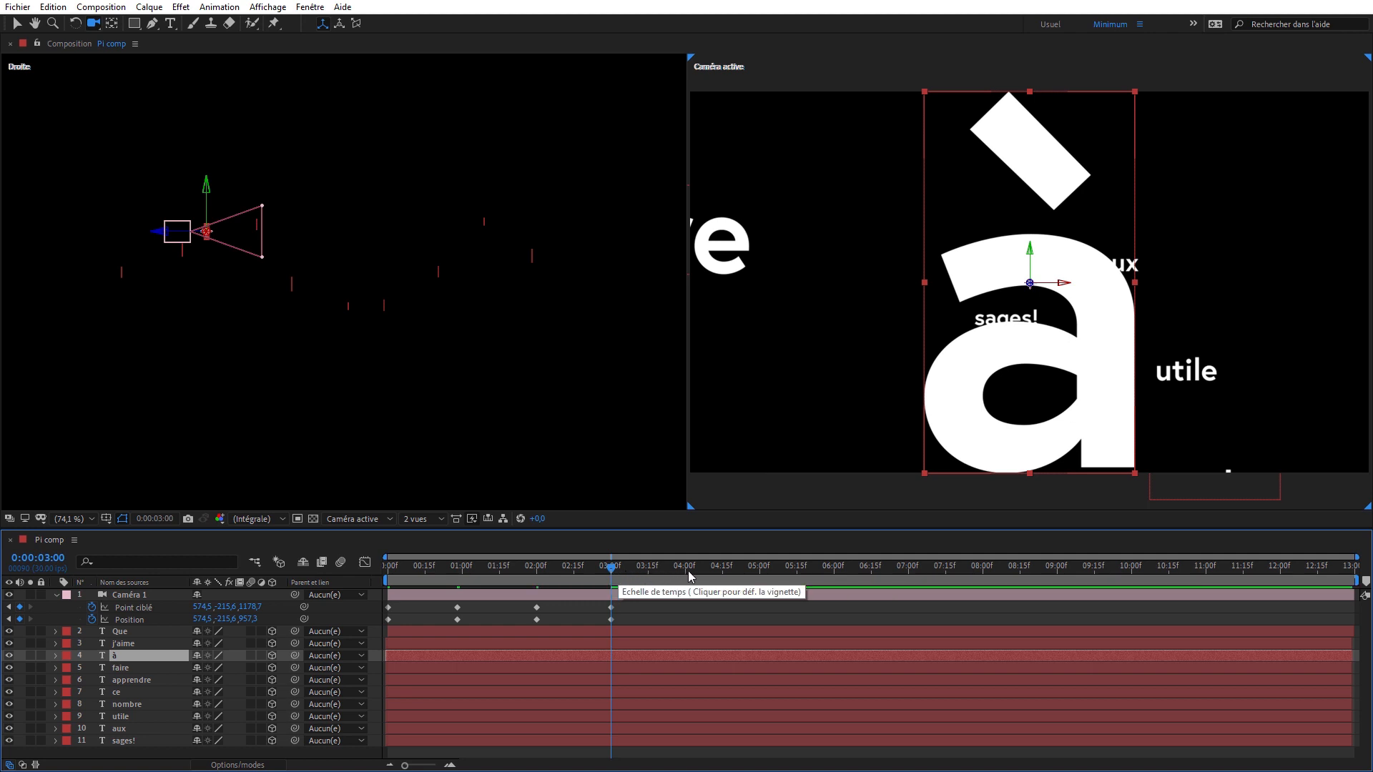
- Keyframe the camera framed on the faire layer at 0:00:04:00 and on the apprendre layer at 0:00:05:00
left_click(685, 570)
left_click(692, 666)
key("f")
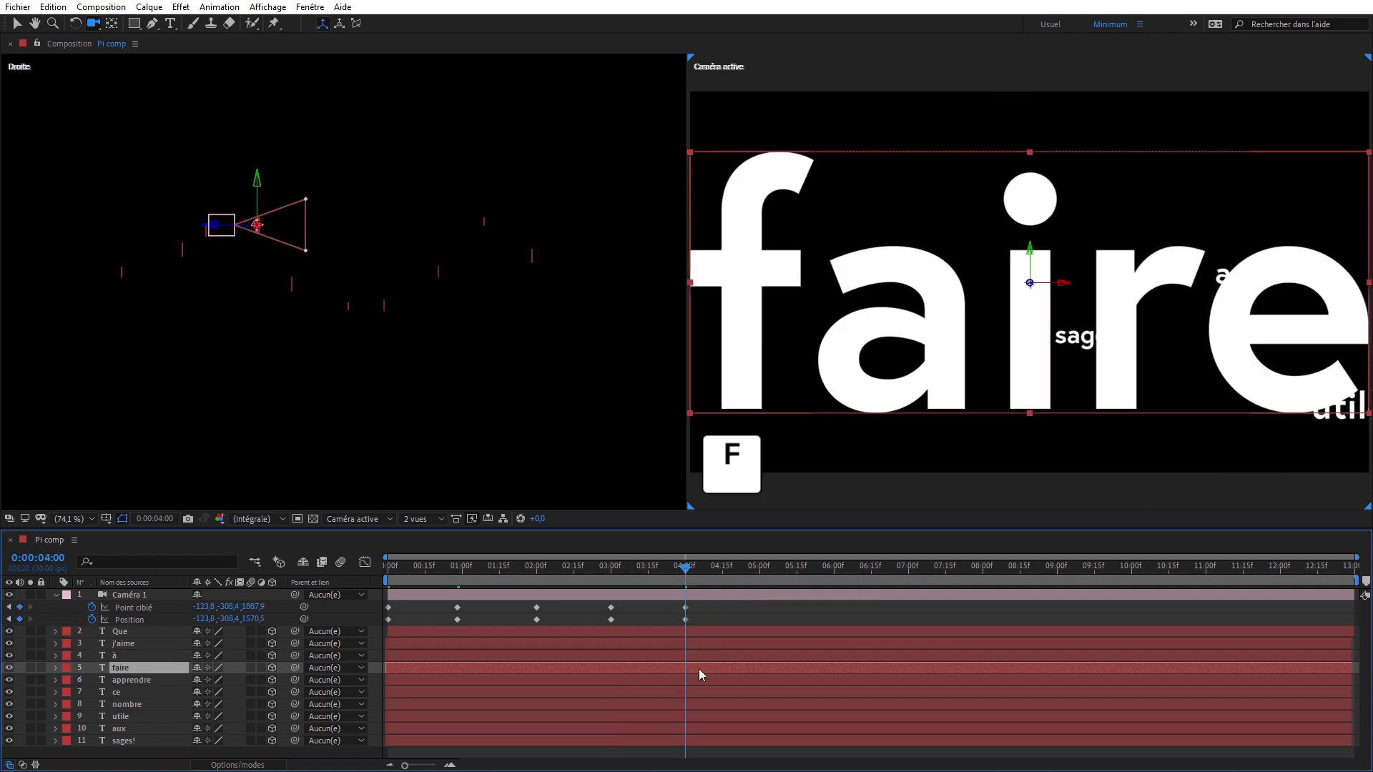
left_click(709, 676)
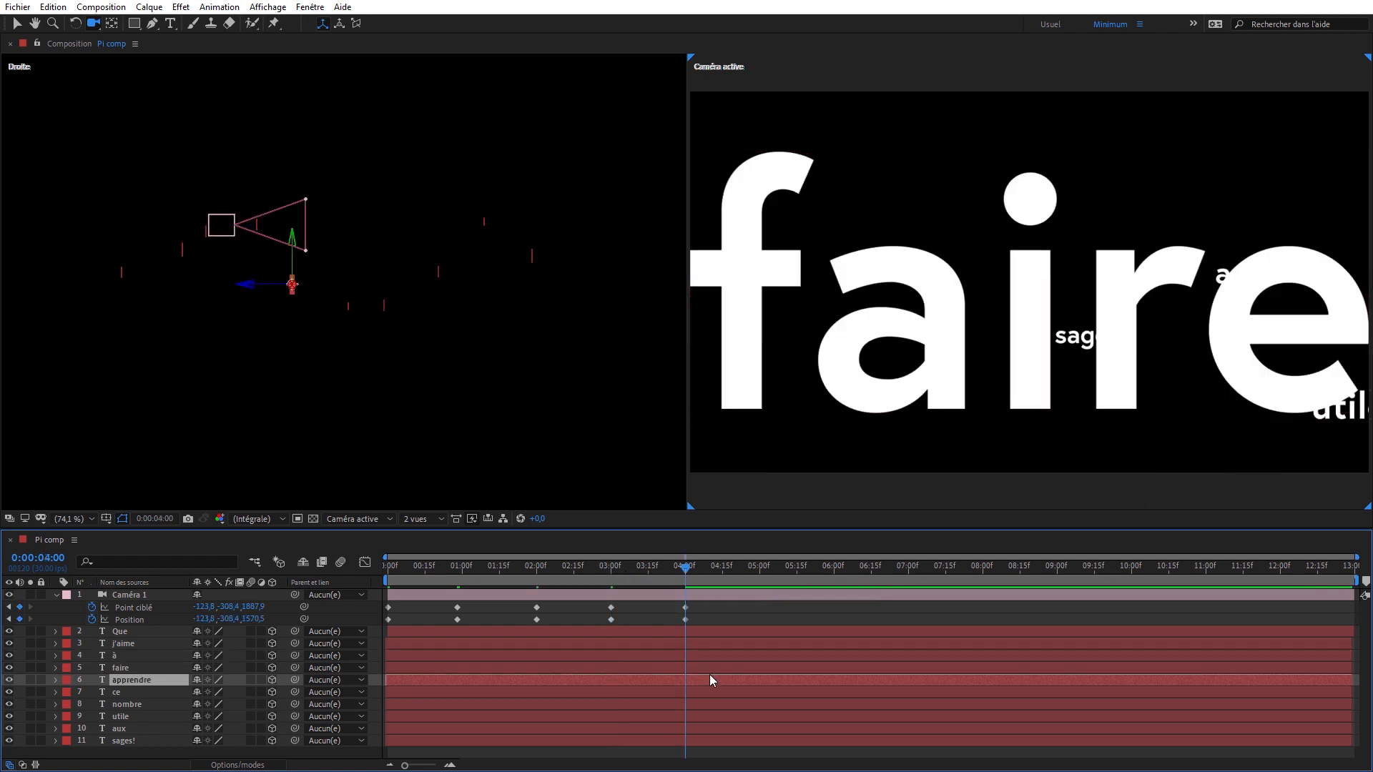
left_click(761, 570)
key("f")
- Keyframe the camera framed on the ce layer at 0:00:06:00 and on the nombre layer at 0:00:07:00
left_click(834, 569)
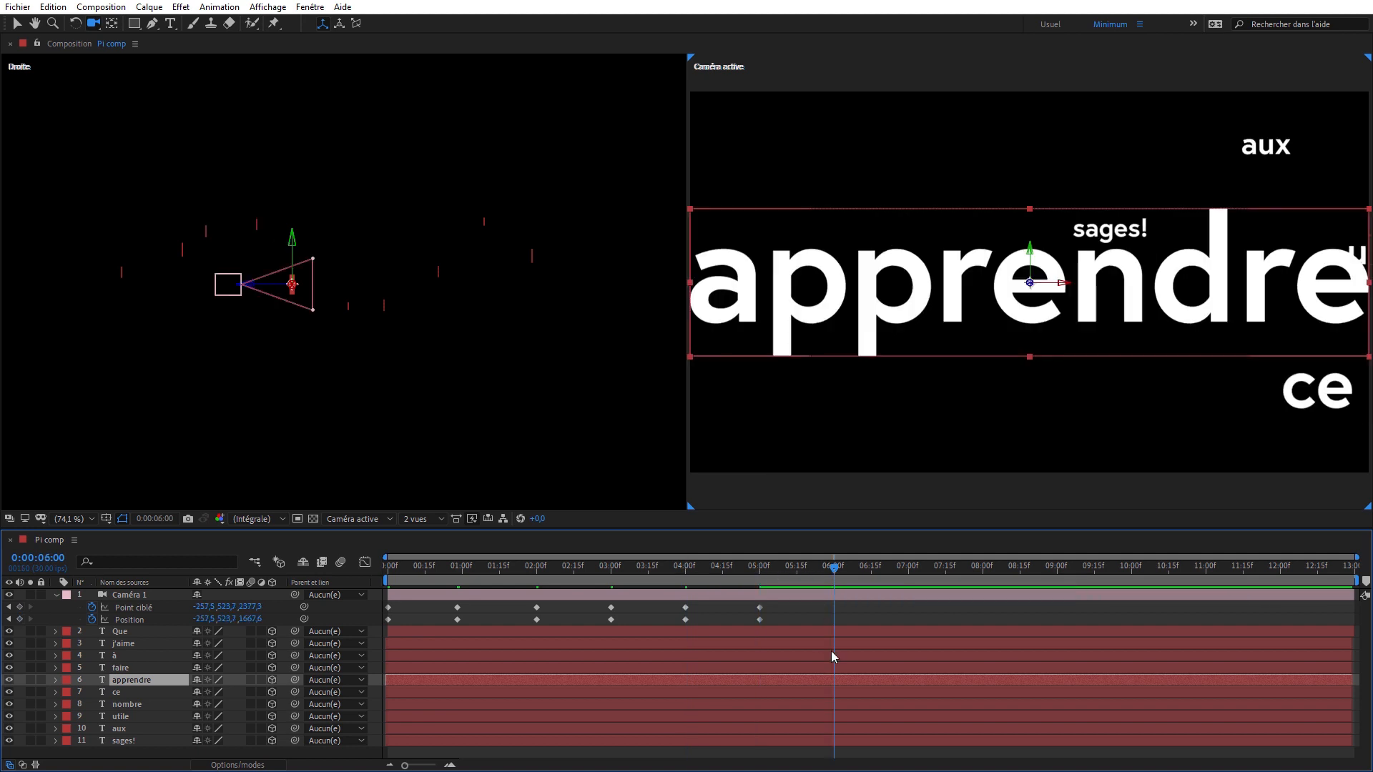
left_click(856, 688)
key("f")
left_click(866, 702)
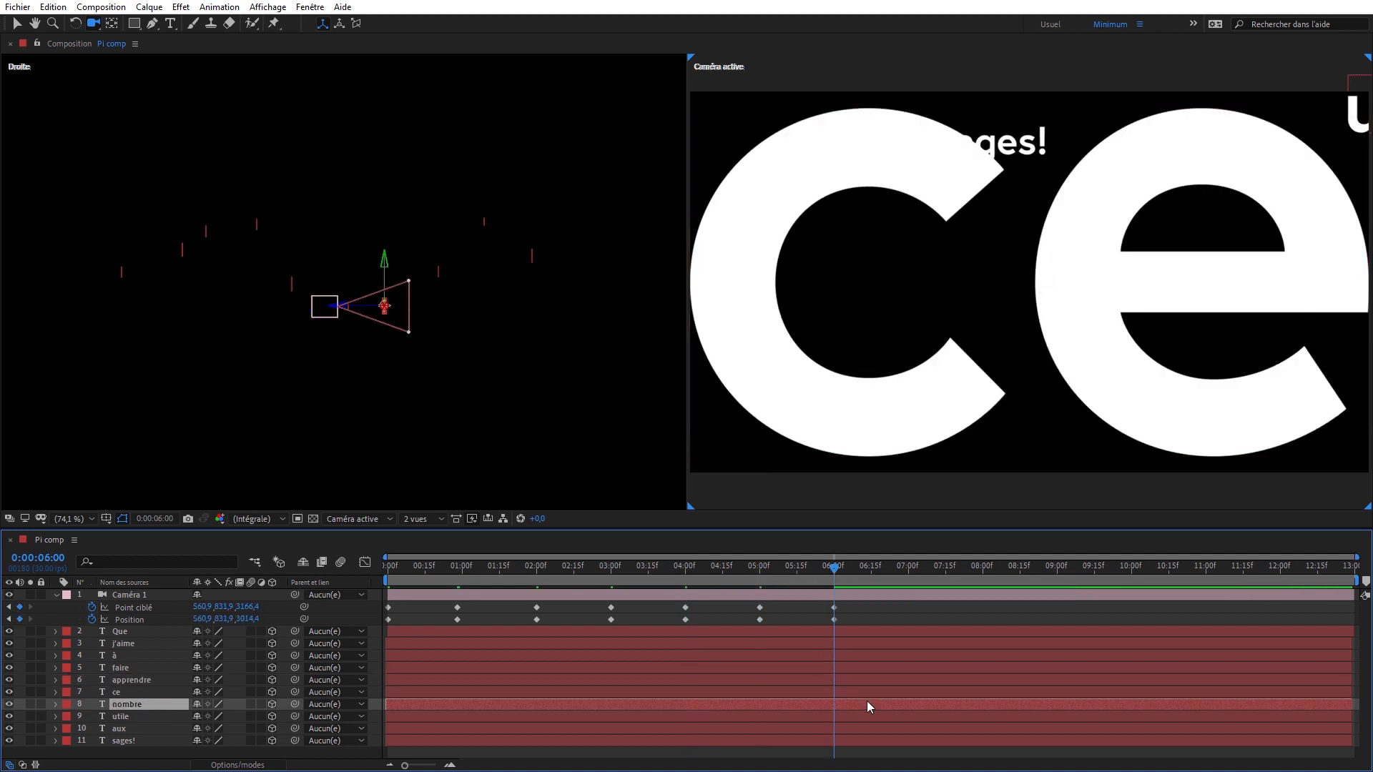
left_click(908, 568)
key("f")
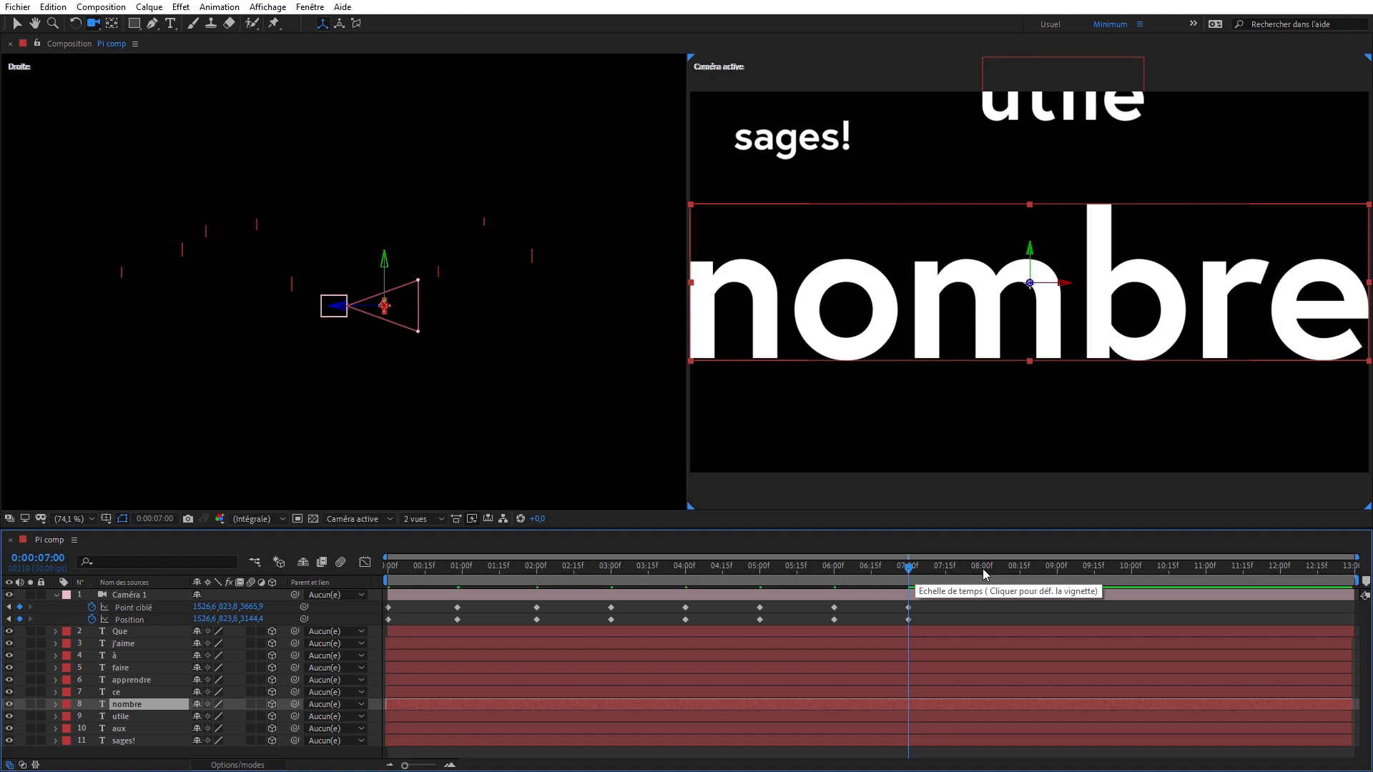
- Keyframe the camera framed on the utile layer at 0:00:08:00 and on the aux layer at 0:00:09:00
left_click(983, 568)
left_click(983, 714)
key("f")
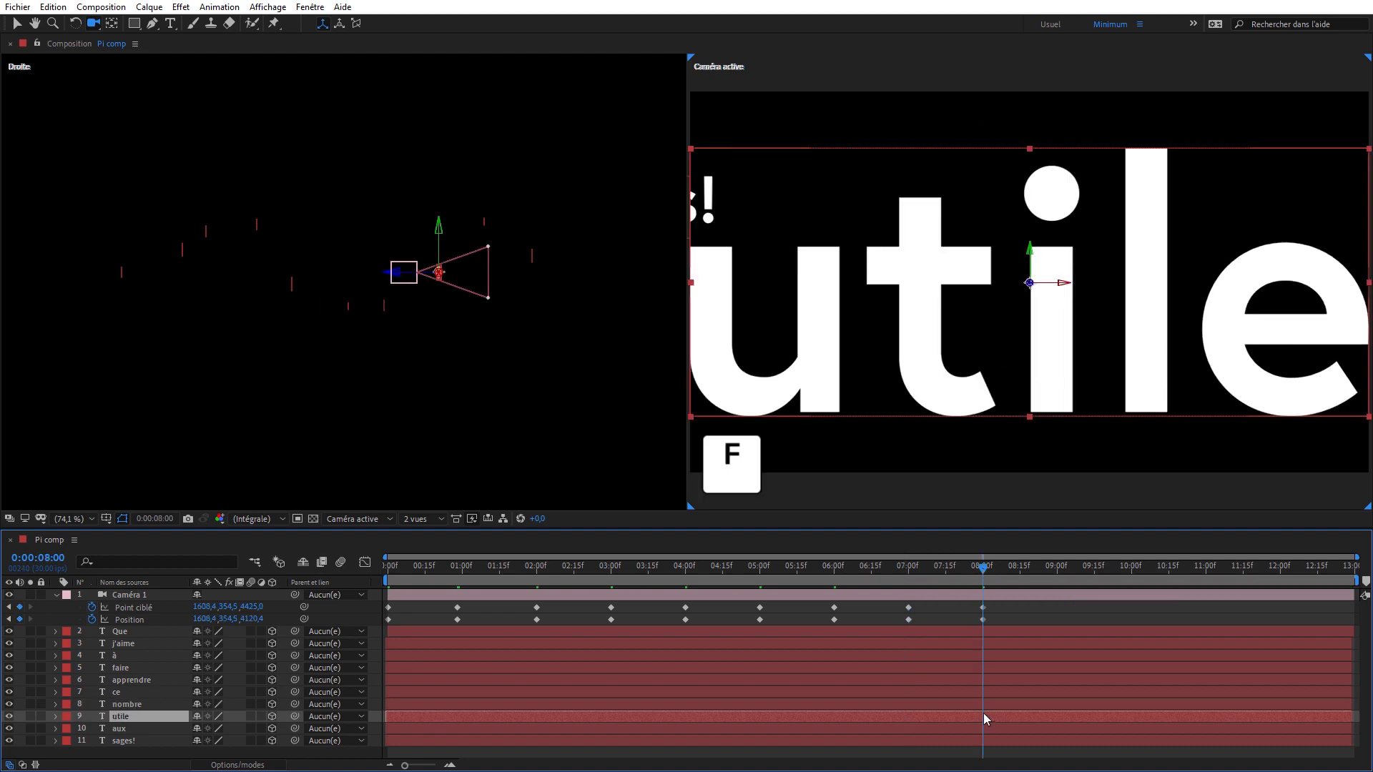
left_click(998, 729)
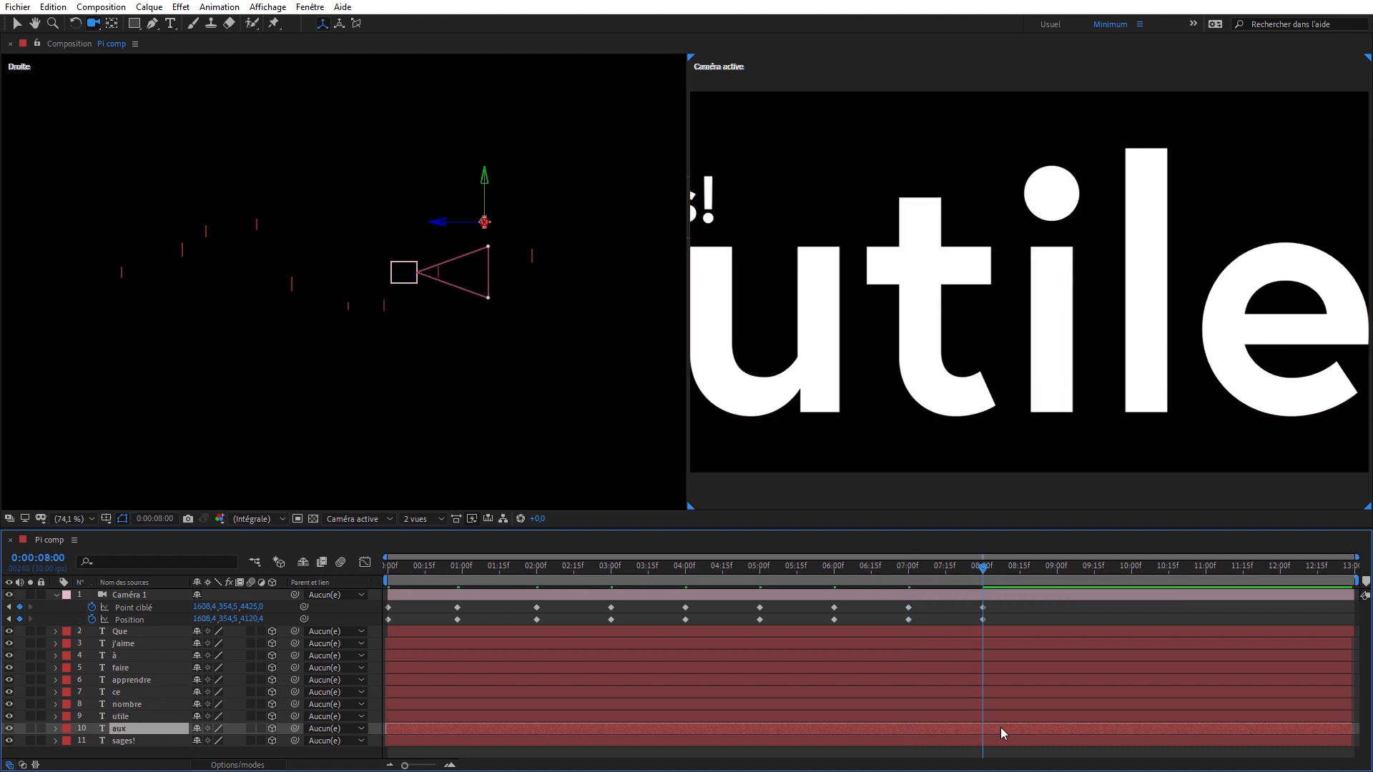
left_click(1056, 568)
key("f")
- Keyframe the camera framed on the sages! layer at 0:00:10:00
left_click(1131, 569)
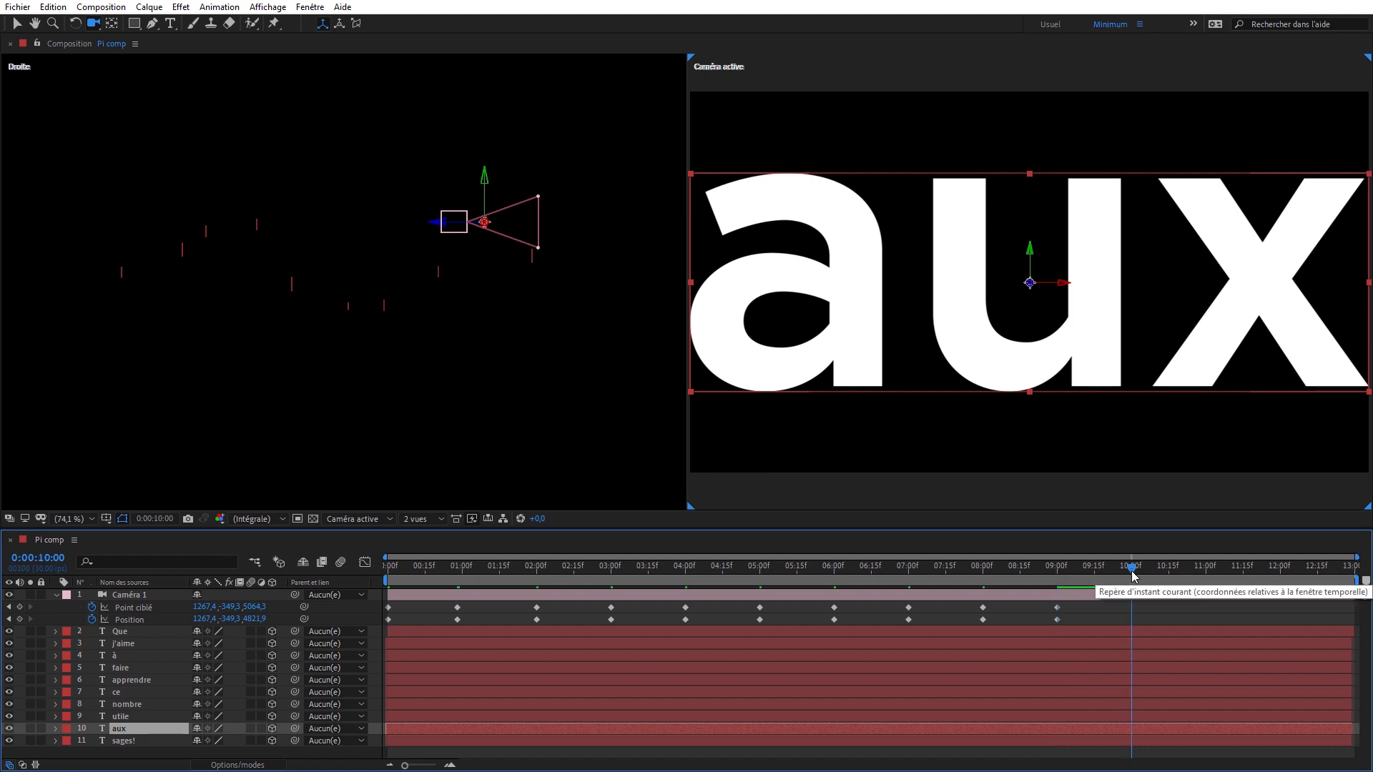
left_click(1135, 738)
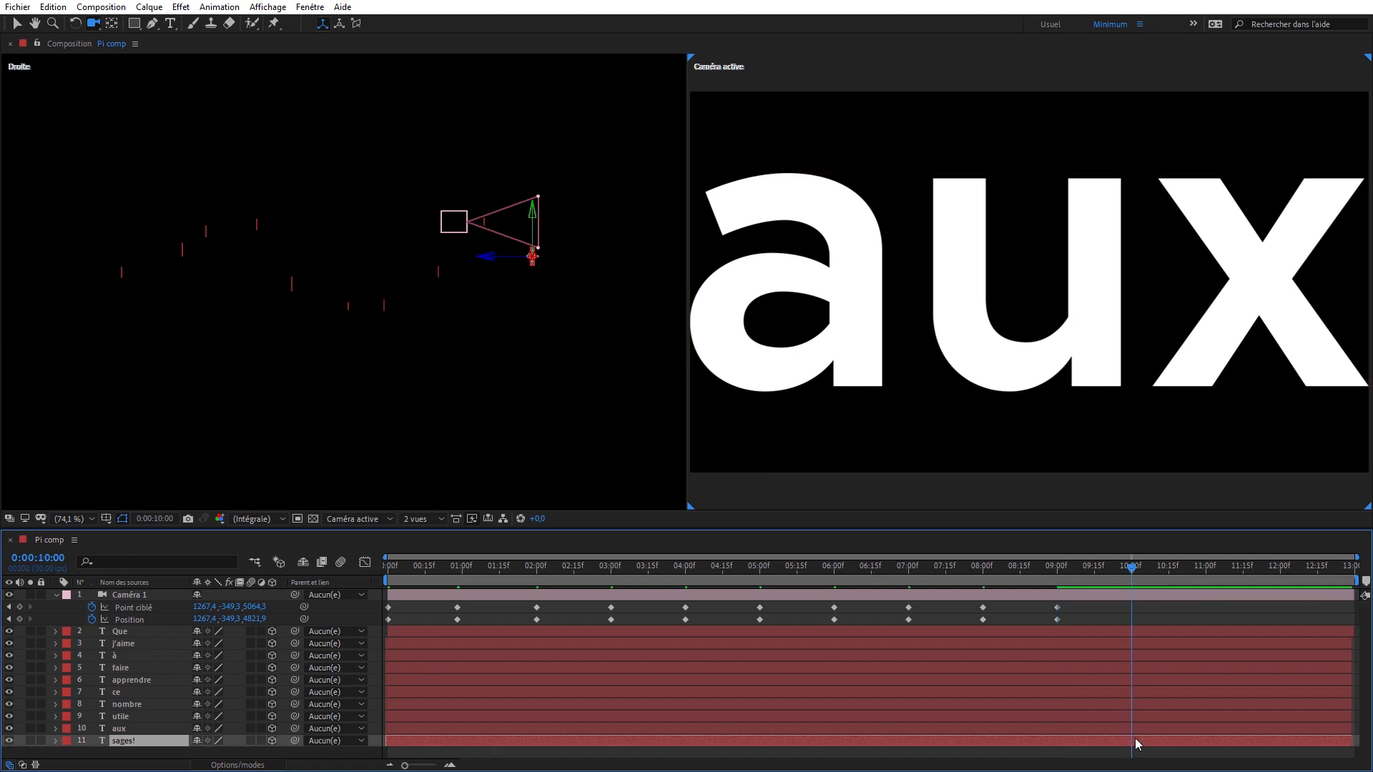
key("f")
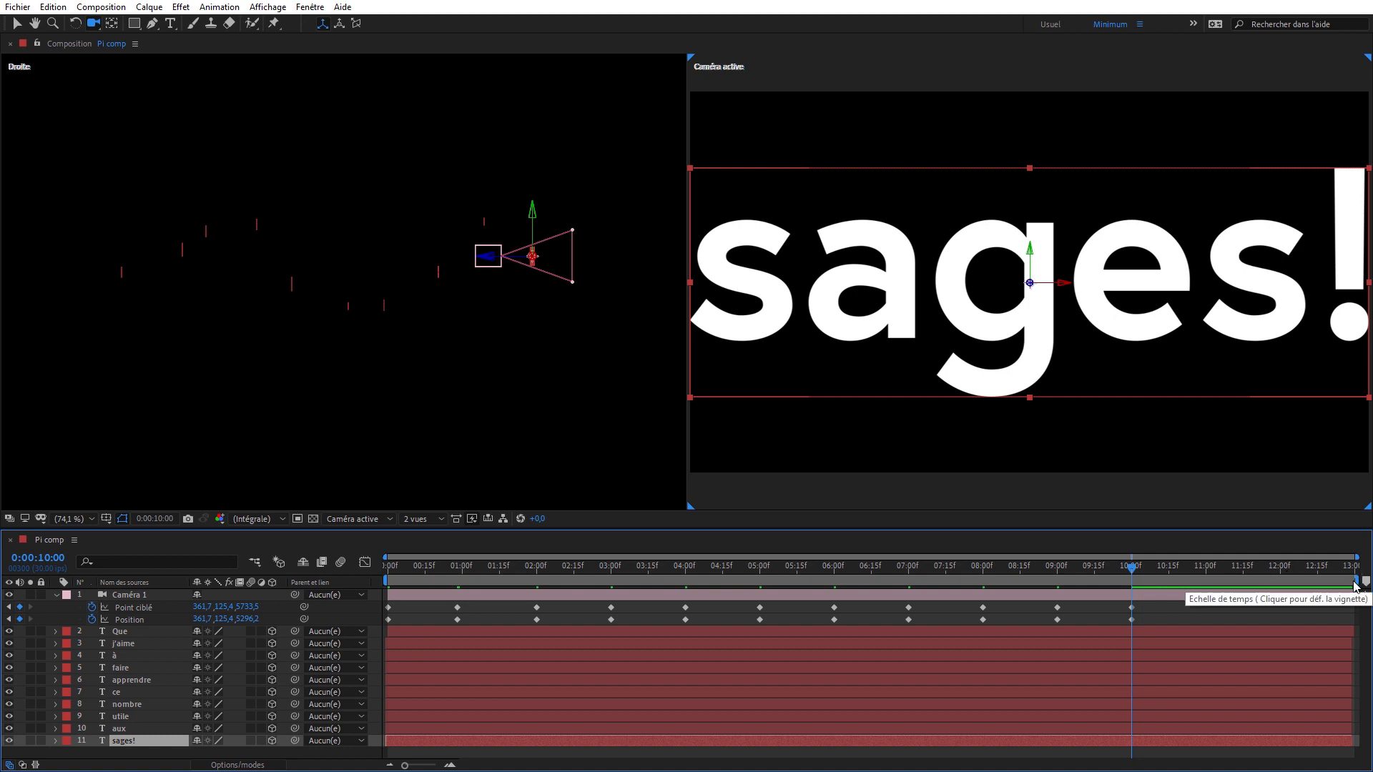
- Shorten the work area to end a little after the last camera keyframe, about 0:00:10:20, and preview the animation
left_click_drag(1355, 580, 1183, 594)
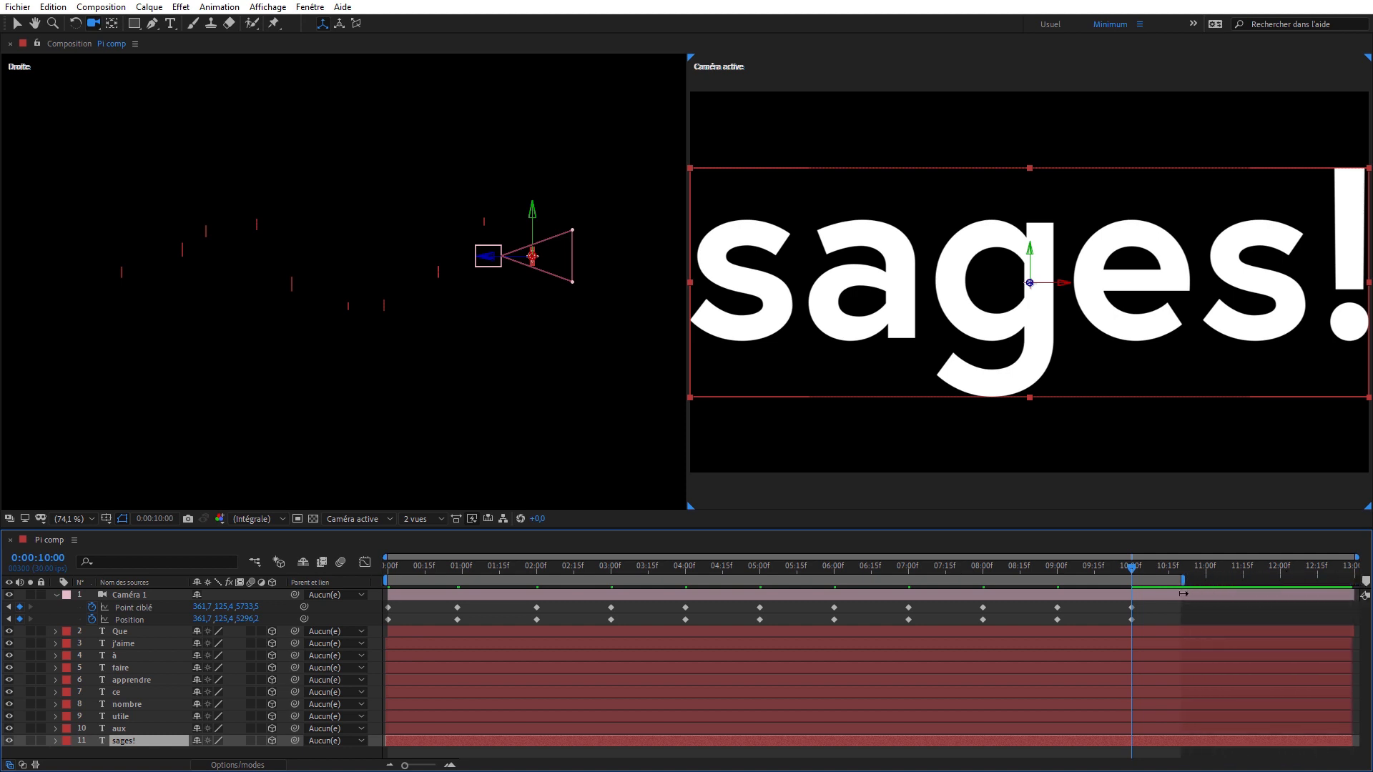
key("space")
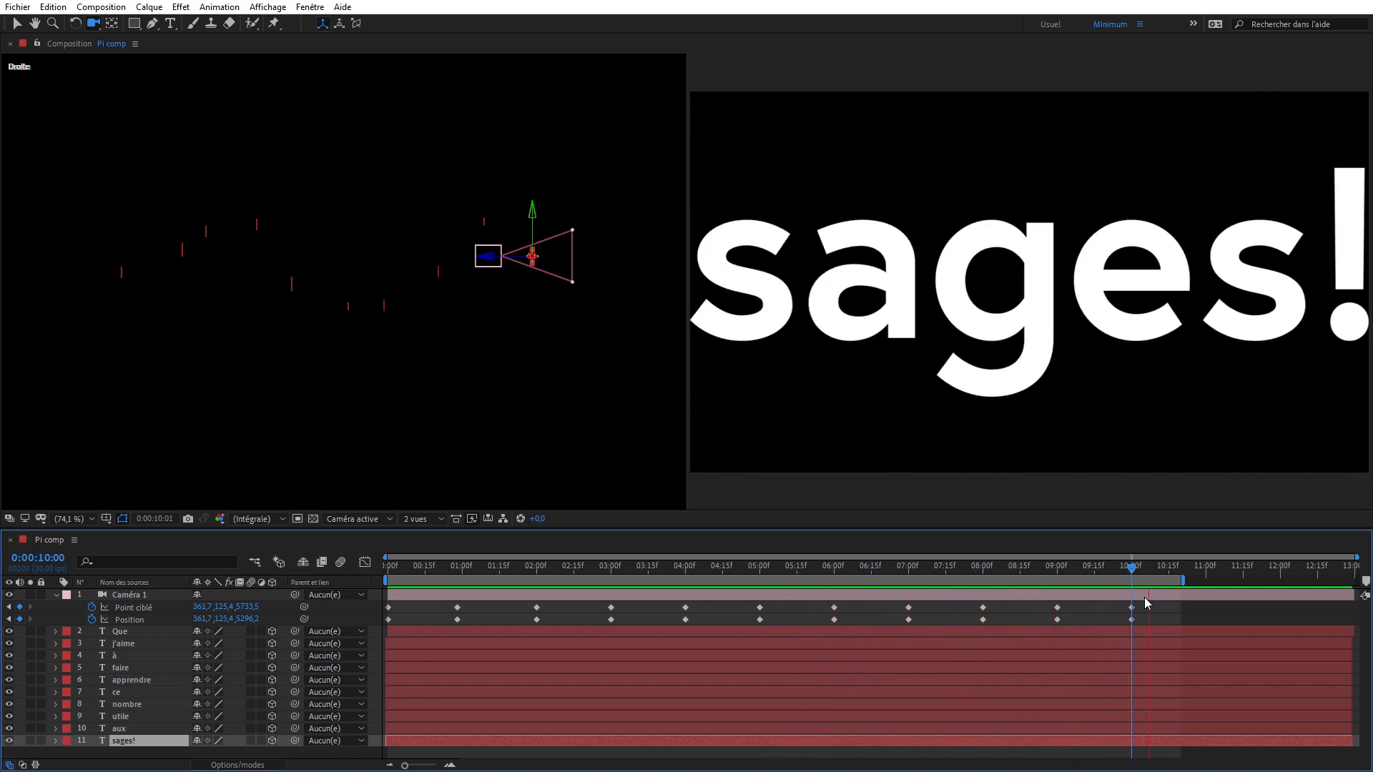
key("space")
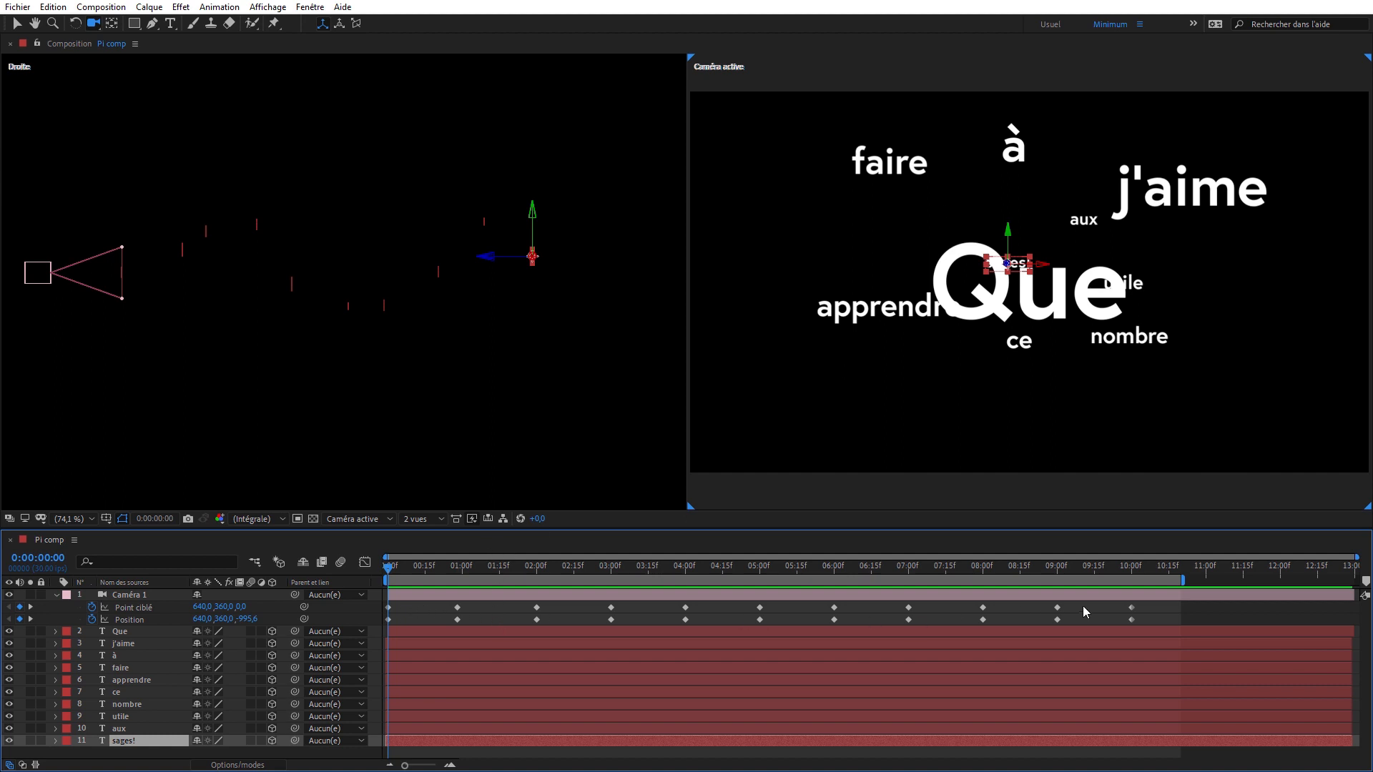
- Pull the camera back at its 0:00:00:28 keyframe to leave a margin around the word Que
key("k")
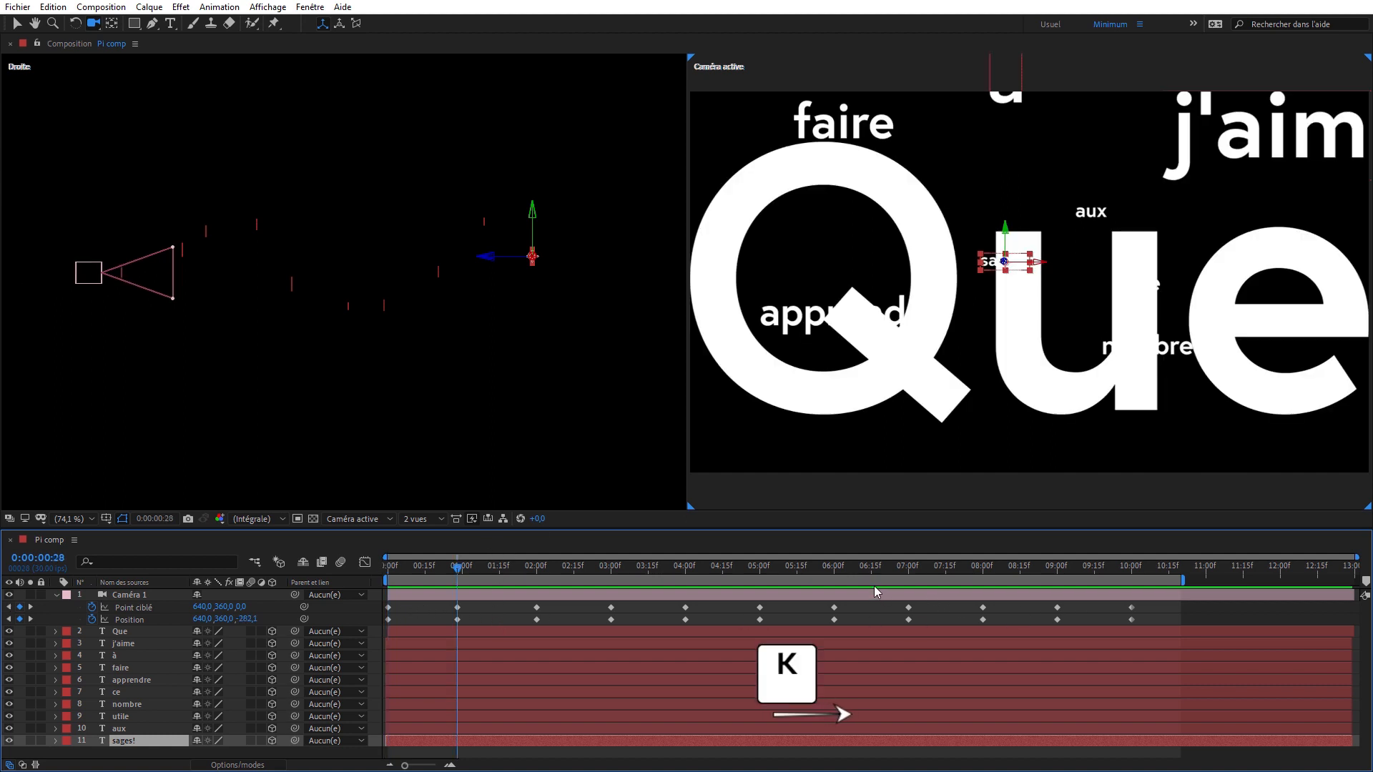
key("k")
key("j")
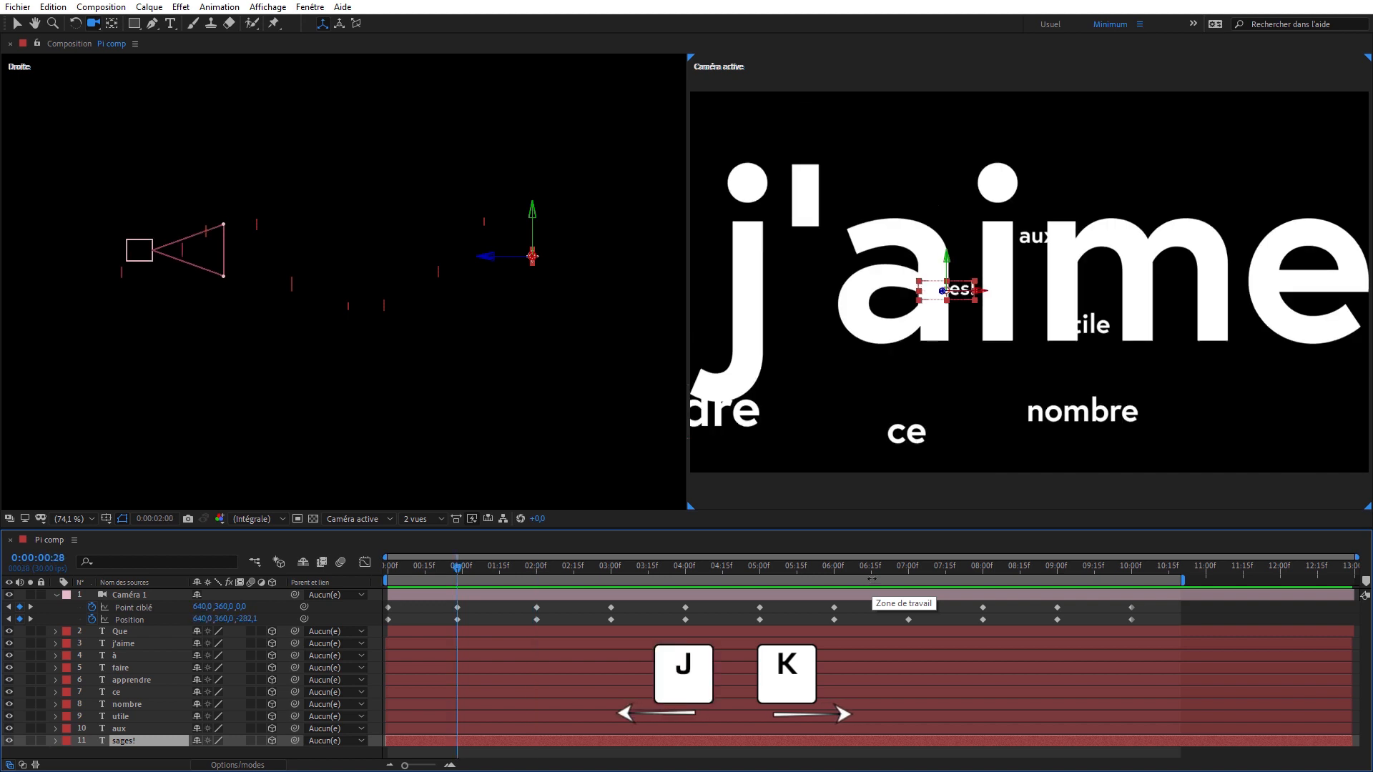
key("j")
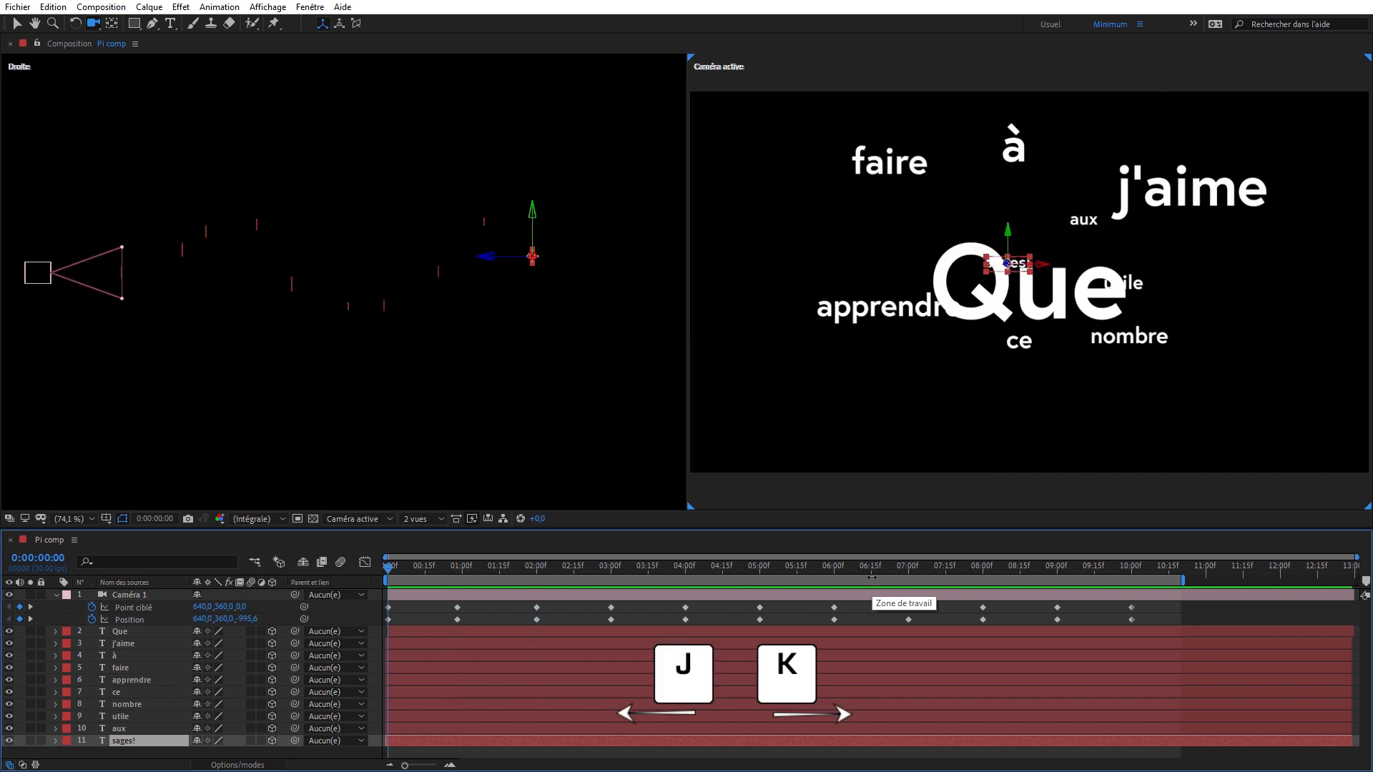
key("k")
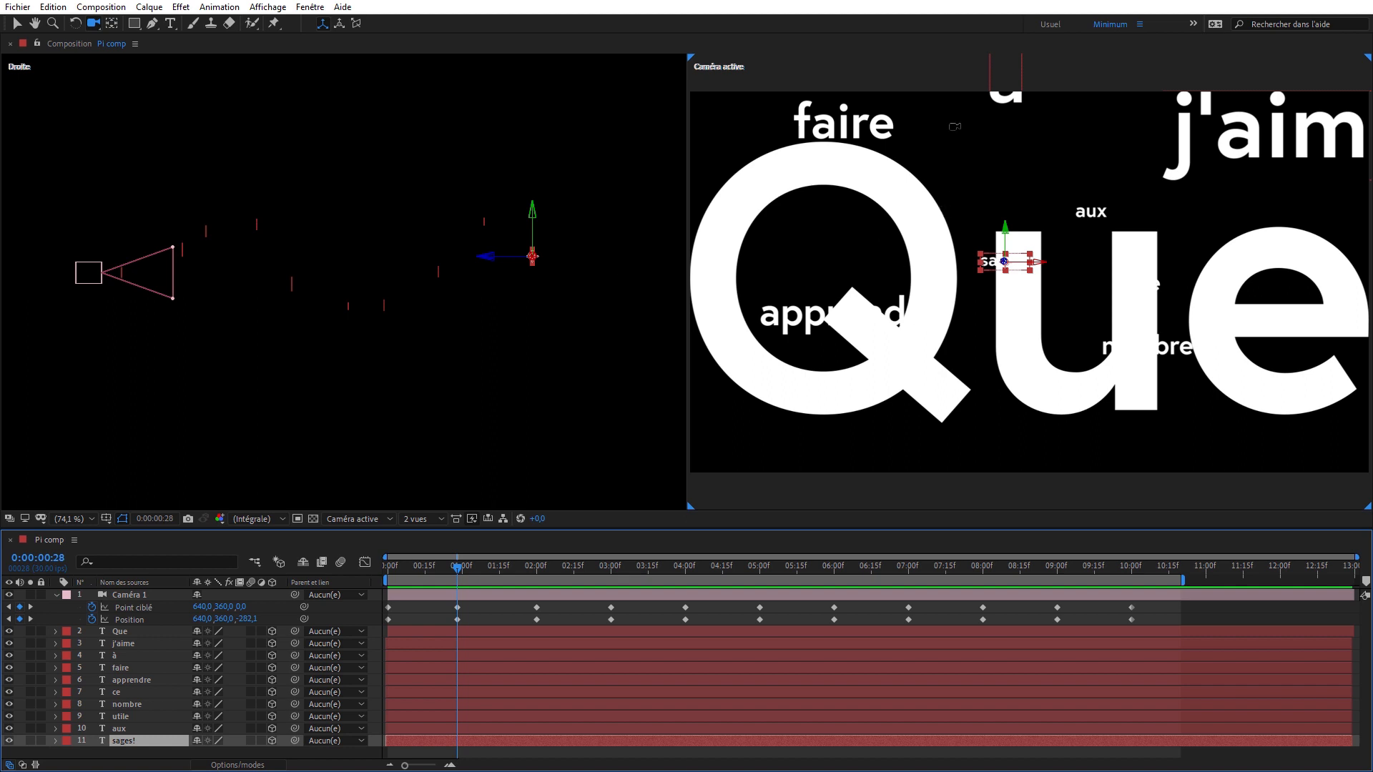
left_click_drag(955, 127, 947, 249)
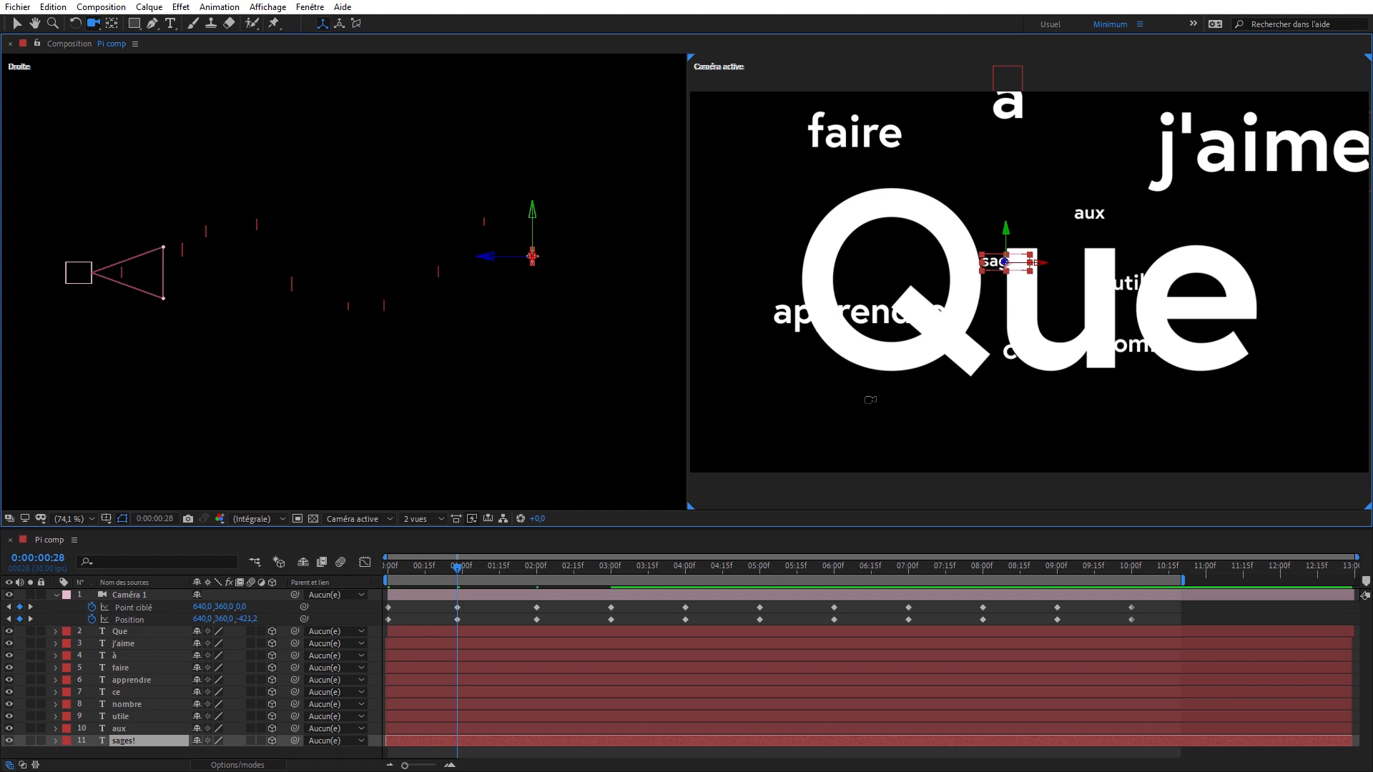
- Pull the camera back at each keyframe from 0:00:02:00 to 0:00:05:00 to leave margins around j'aime, à, faire and apprendre
key("k")
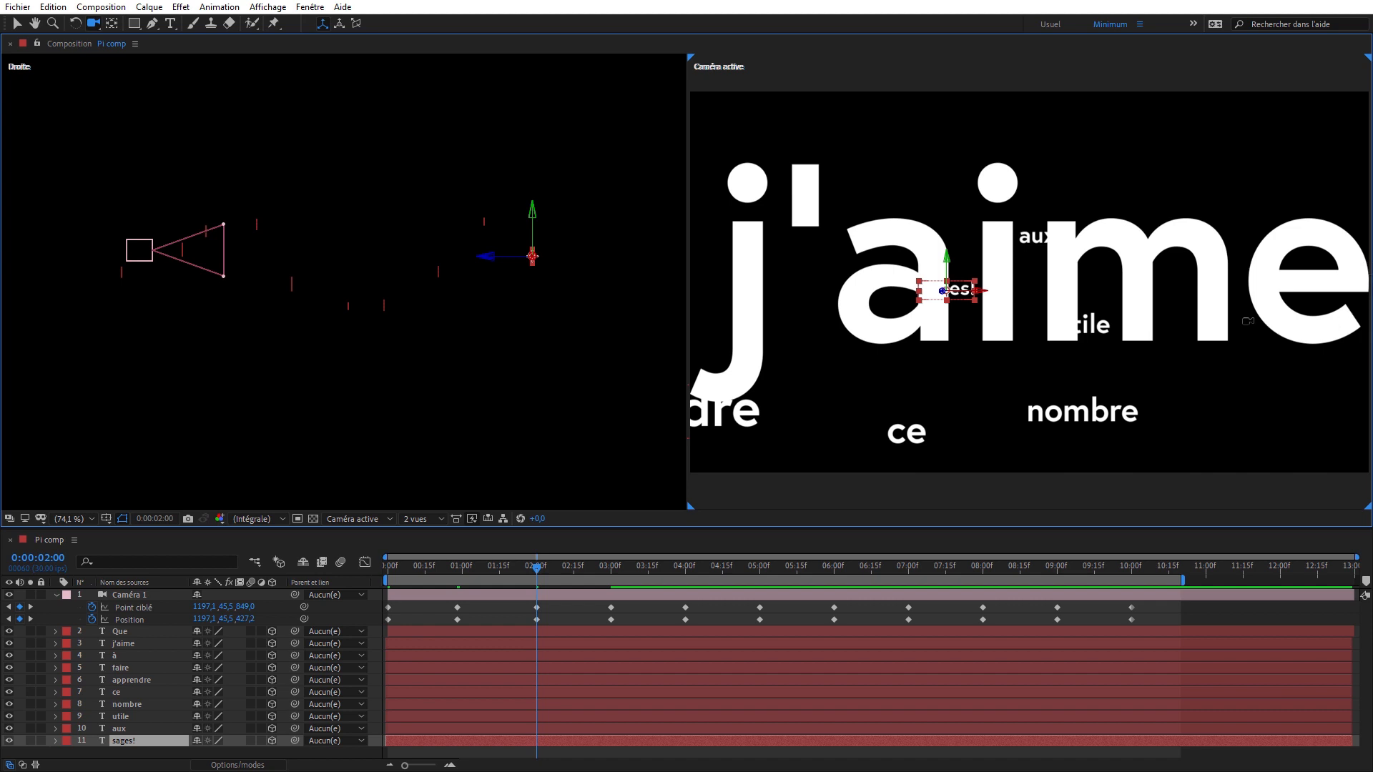
left_click_drag(1078, 255, 1015, 682)
key("k")
key("k")
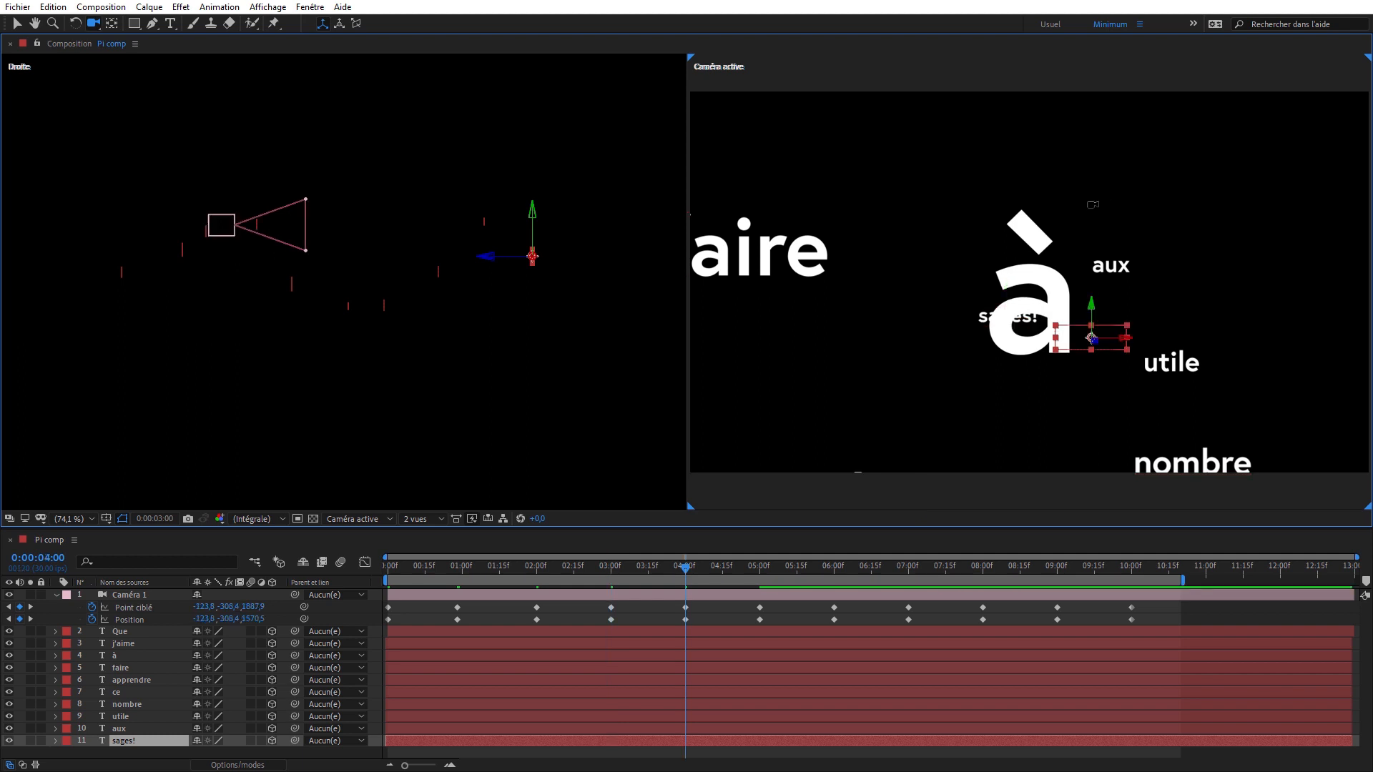
left_click_drag(1036, 358, 1034, 396)
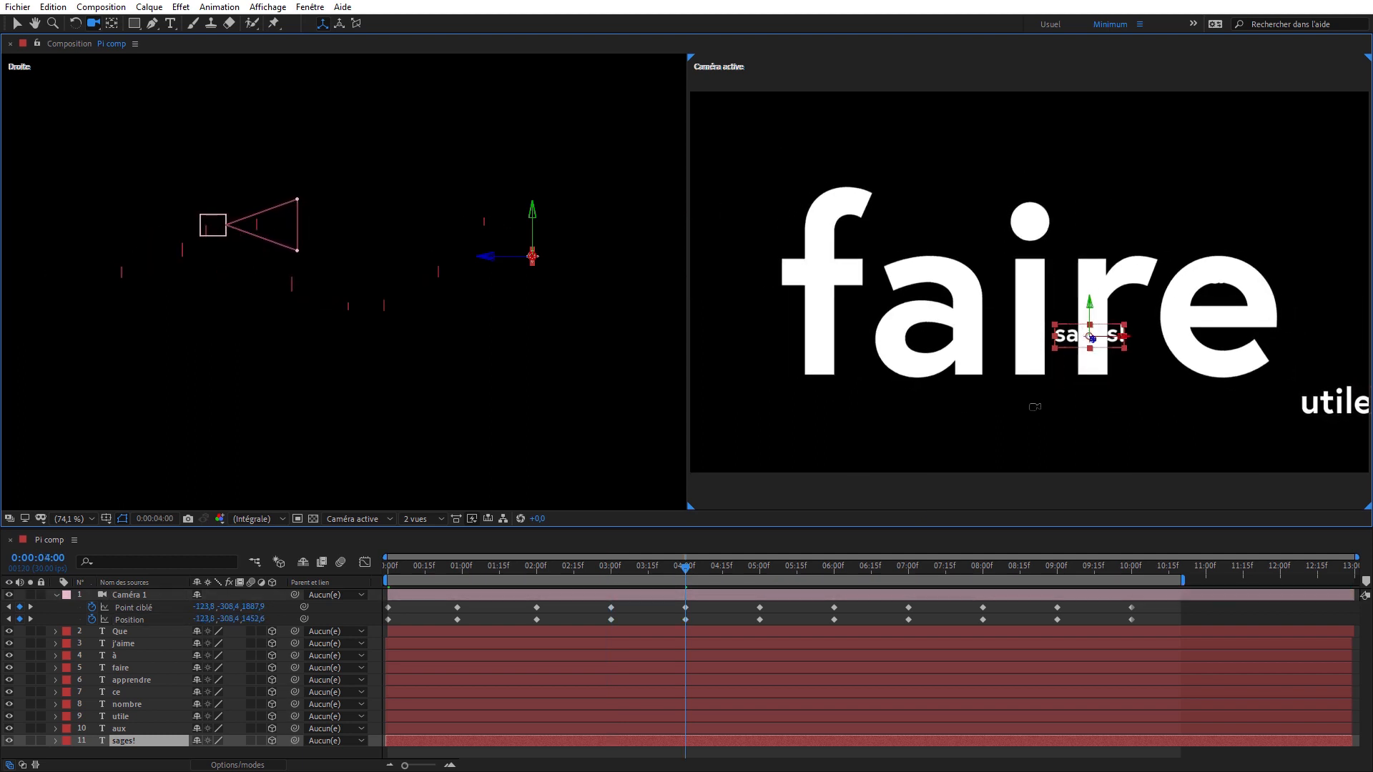
key("k")
left_click_drag(1042, 312, 1033, 355)
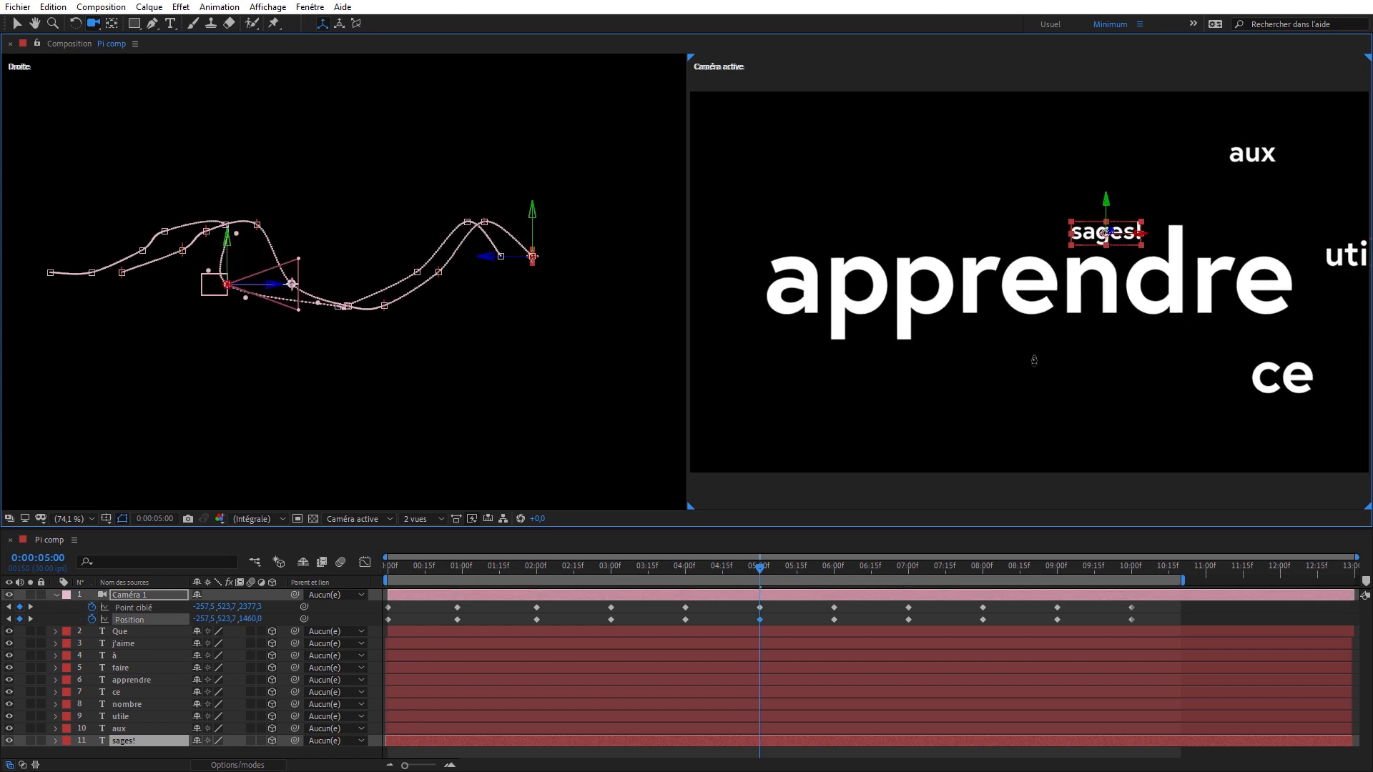
- Pull the camera back at each keyframe from 0:00:06:00 to 0:00:10:00 to leave margins around ce, nombre, utile, aux and sages!
key("k")
left_click_drag(1016, 419, 967, 650)
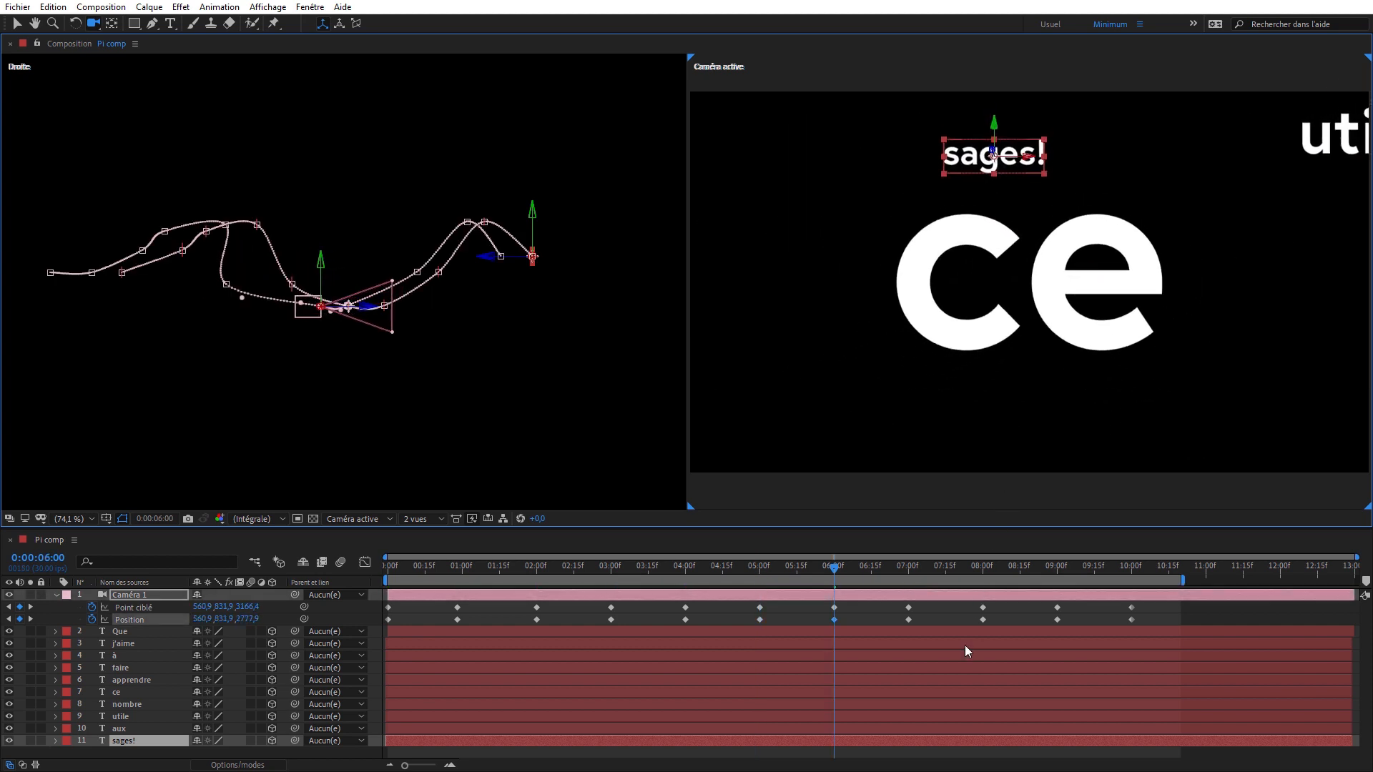
key("k")
left_click_drag(1062, 288, 1051, 405)
key("k")
left_click_drag(1051, 331, 1033, 393)
key("k")
left_click_drag(1022, 307, 1010, 457)
key("k")
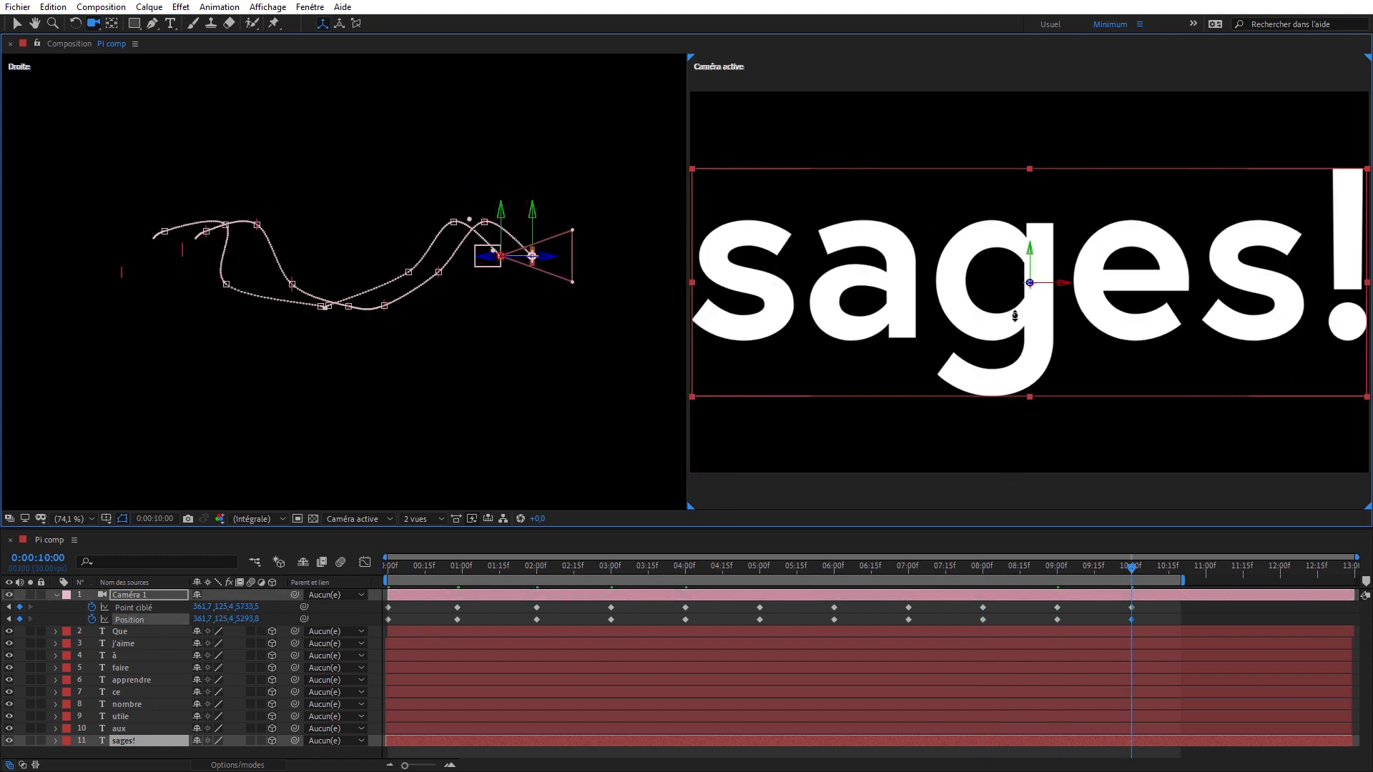
left_click_drag(1021, 325, 1020, 346)
- Go back through the camera keyframes to 0:00:00:00 and preview the reframed camera travel
key("j")
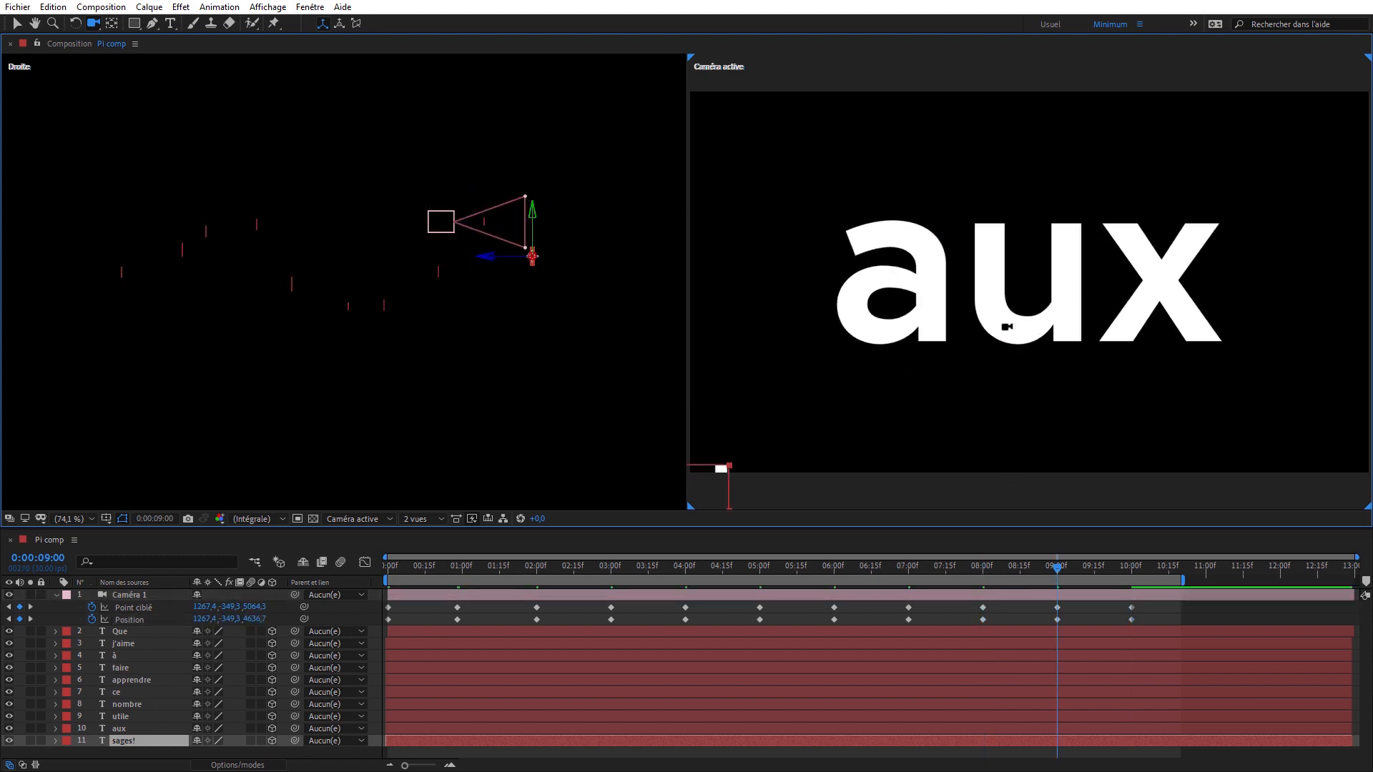
key("j")
key("j")
key("j")
key("j")
key("j")
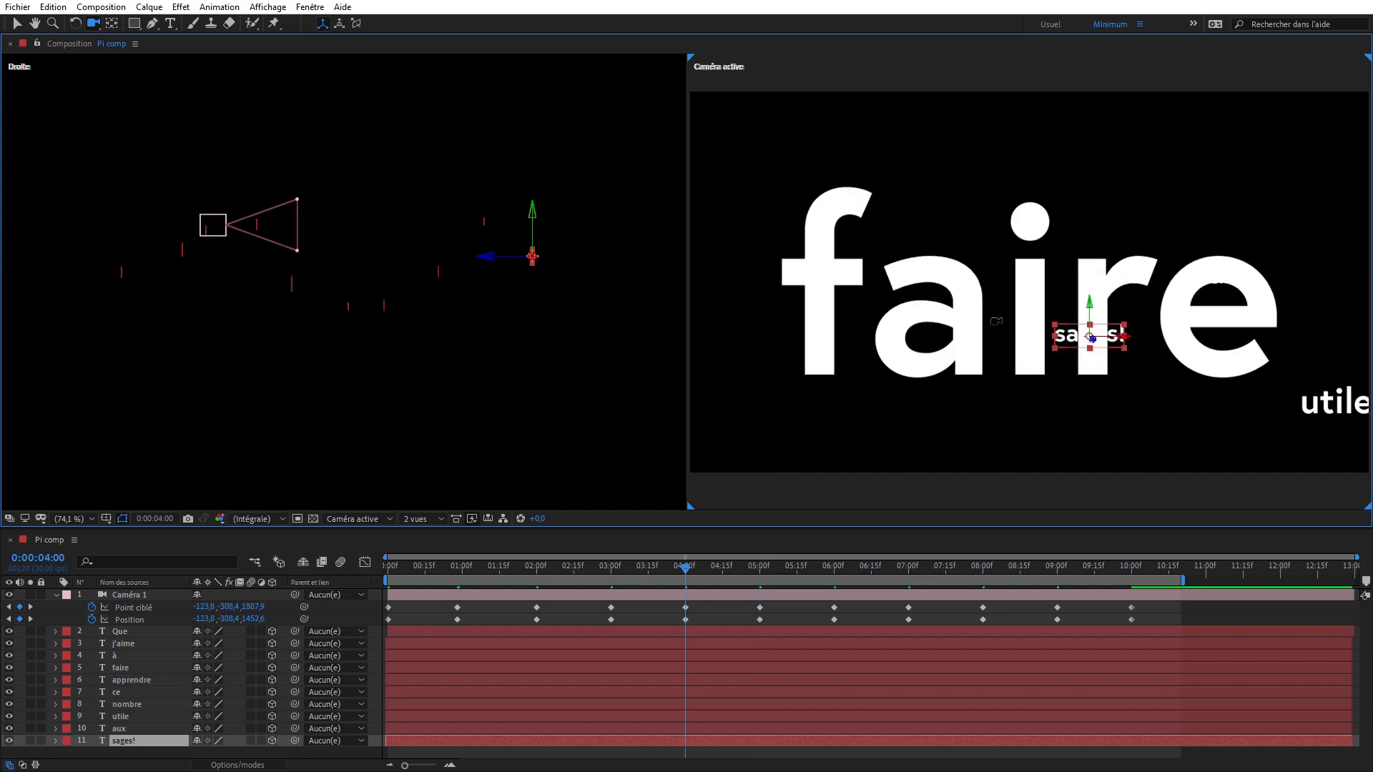
key("j")
key("j")
key("j")
key("j")
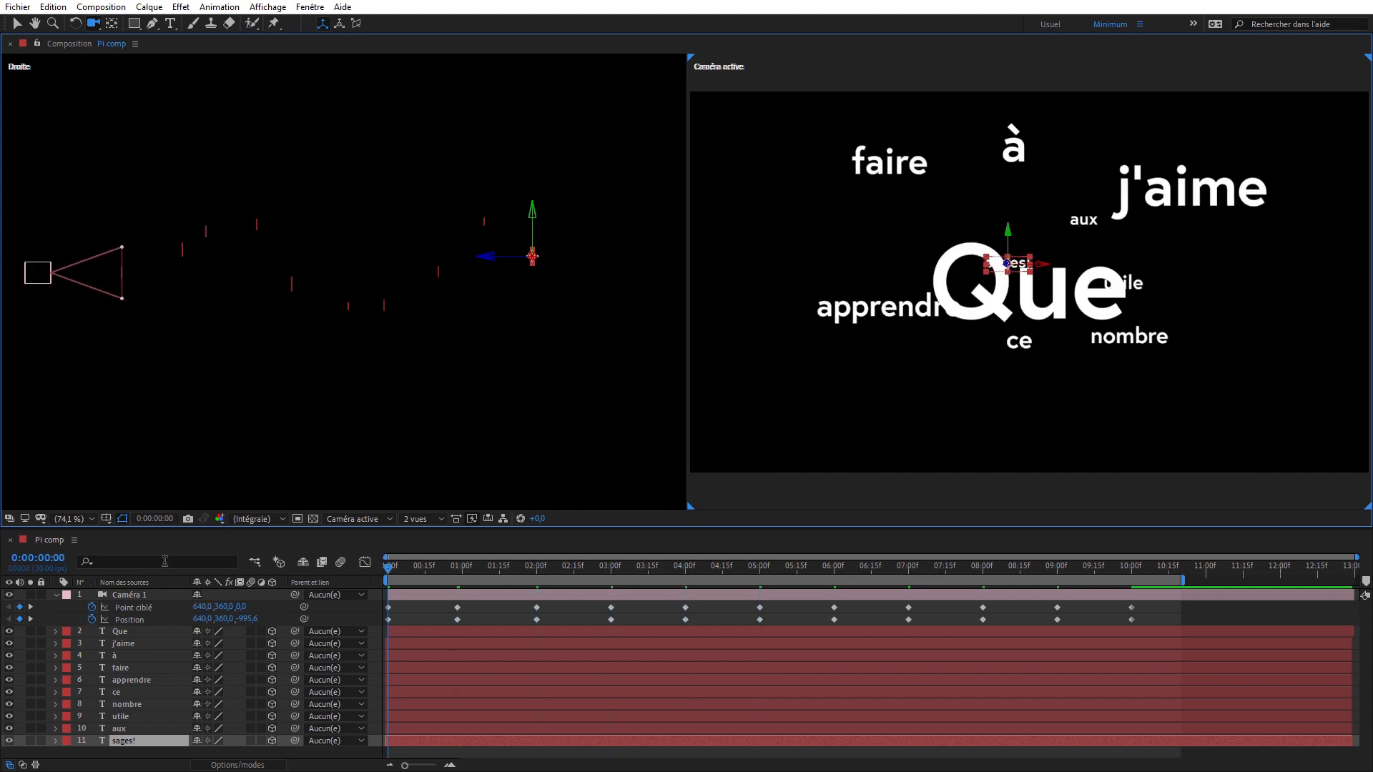
key("space")
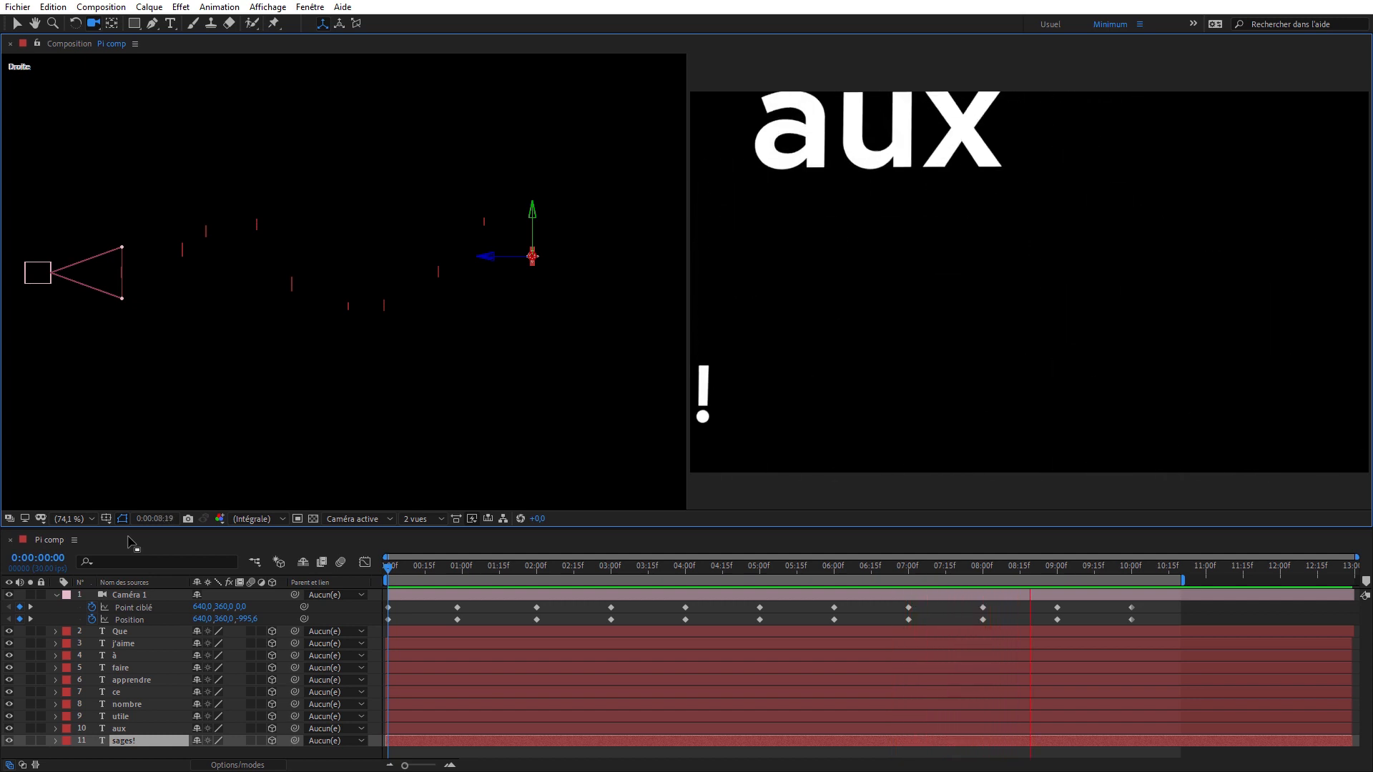
key("space")
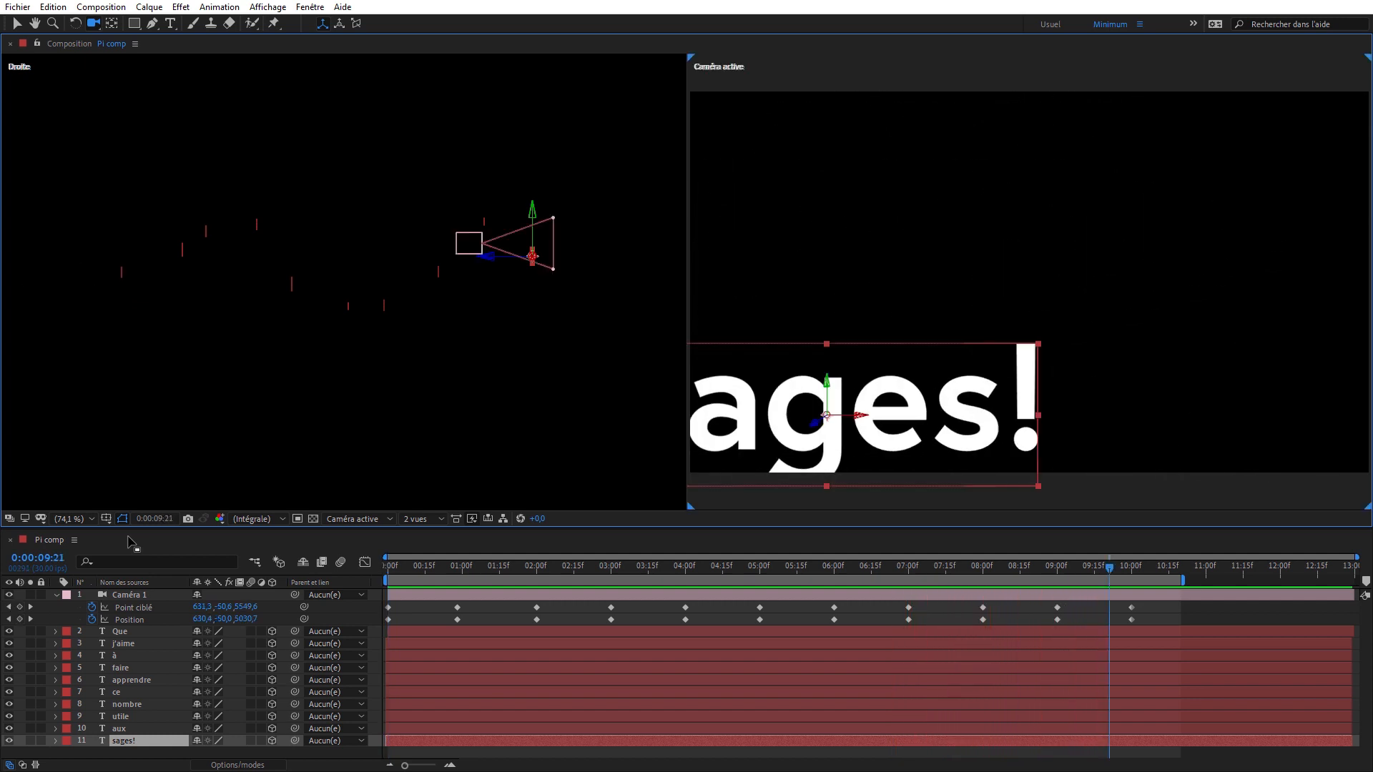
- Copy all of Caméra 1's Point ciblé and Position keyframes and paste them 10 frames after the start, at 0:00:00:10
key("Home")
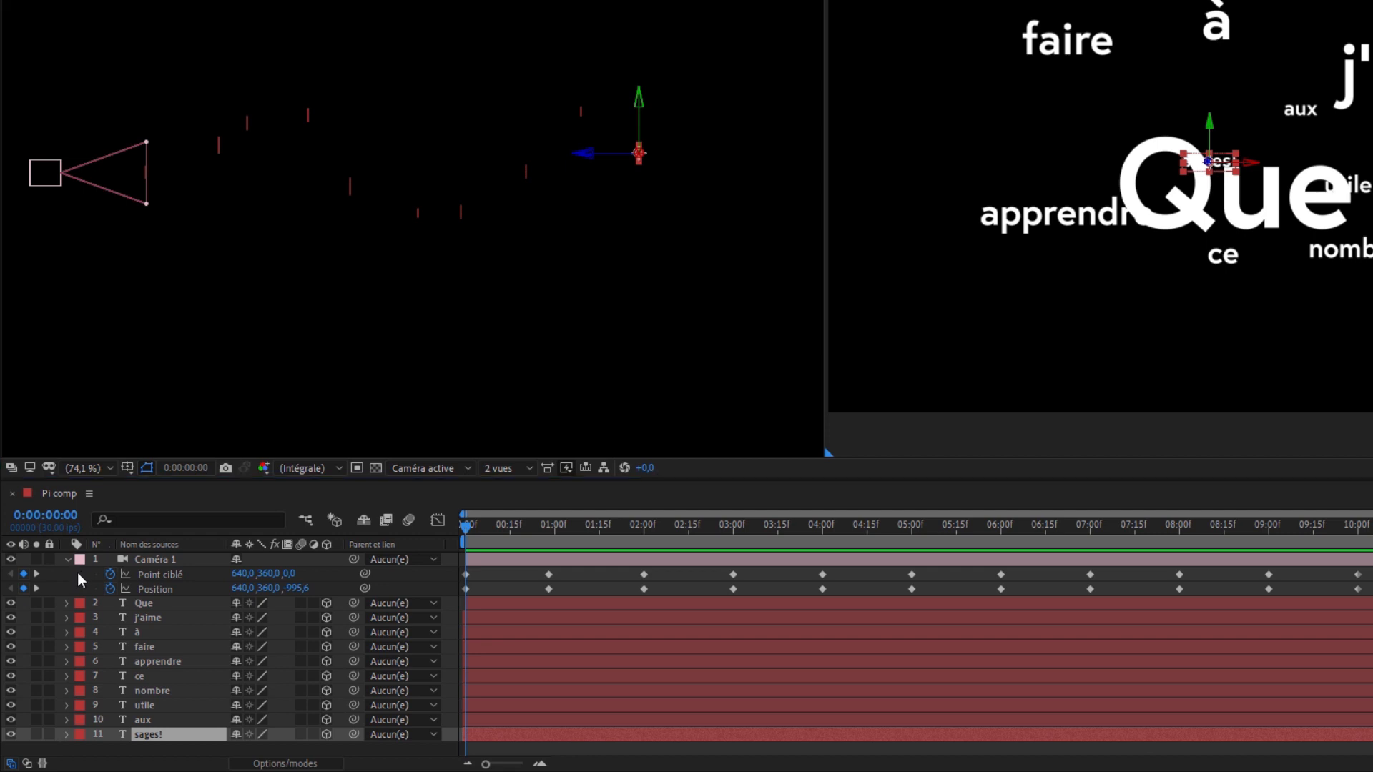
left_click_drag(77, 573, 123, 590)
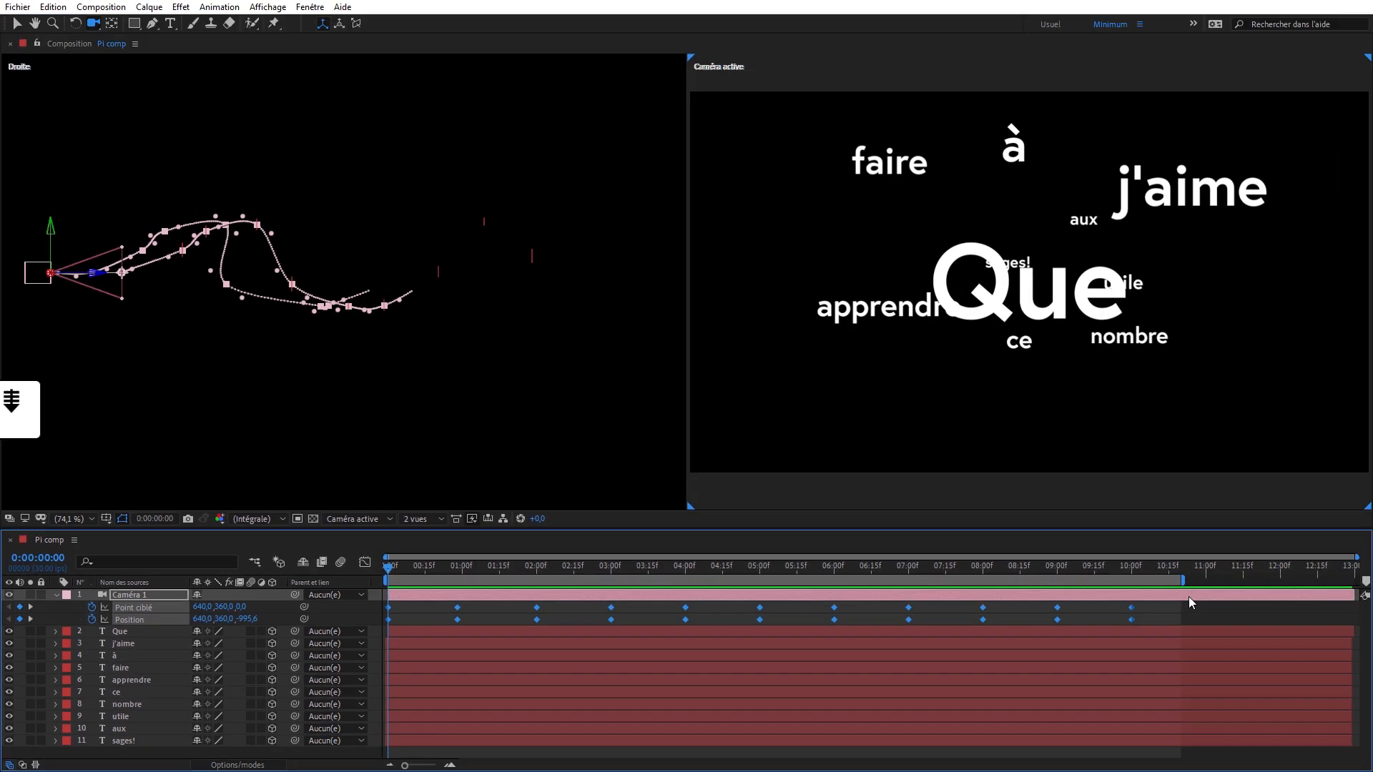
key("shift+Page_Down")
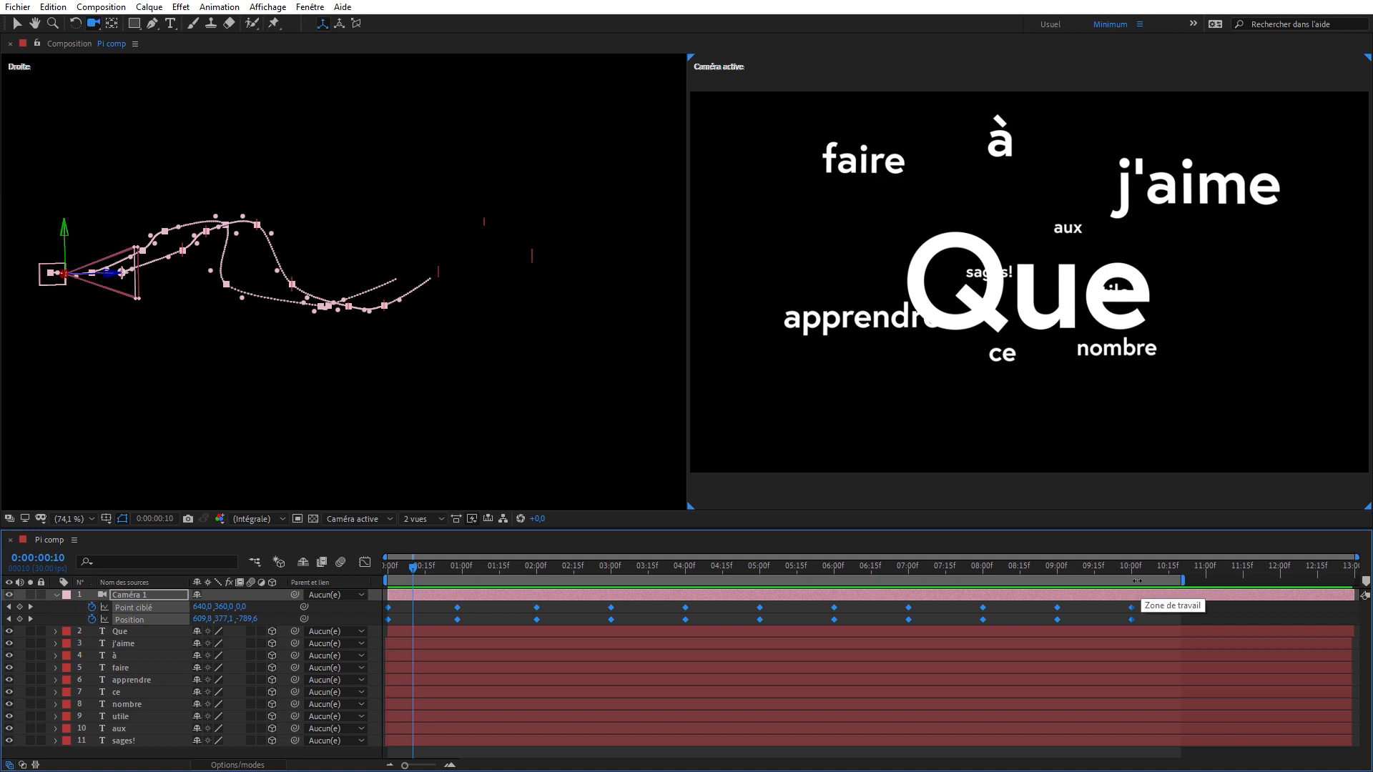
key("ctrl+c")
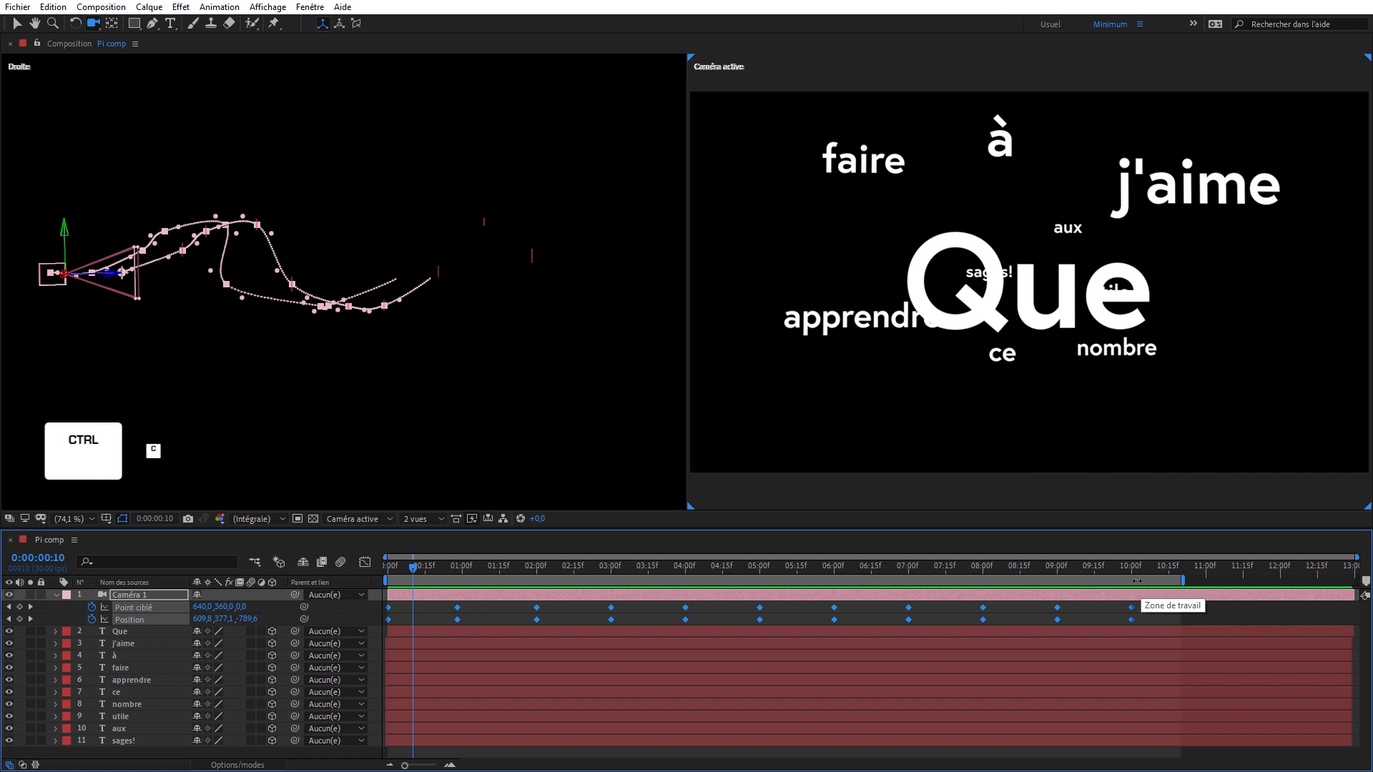
key("ctrl+v")
- Preview the camera animation with its pauses, return to 0:00:00:00 and show the camera keyframes in the graph editor
key("space")
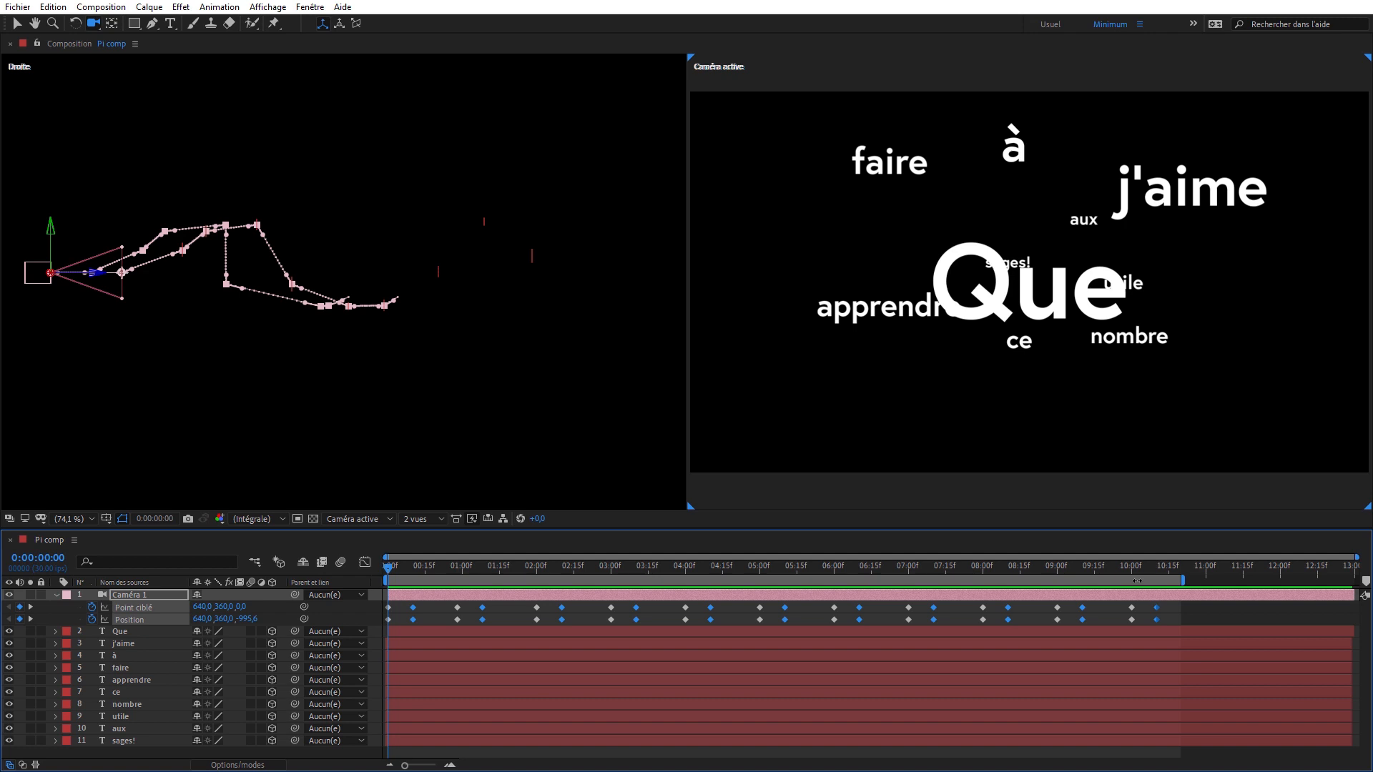
key("space")
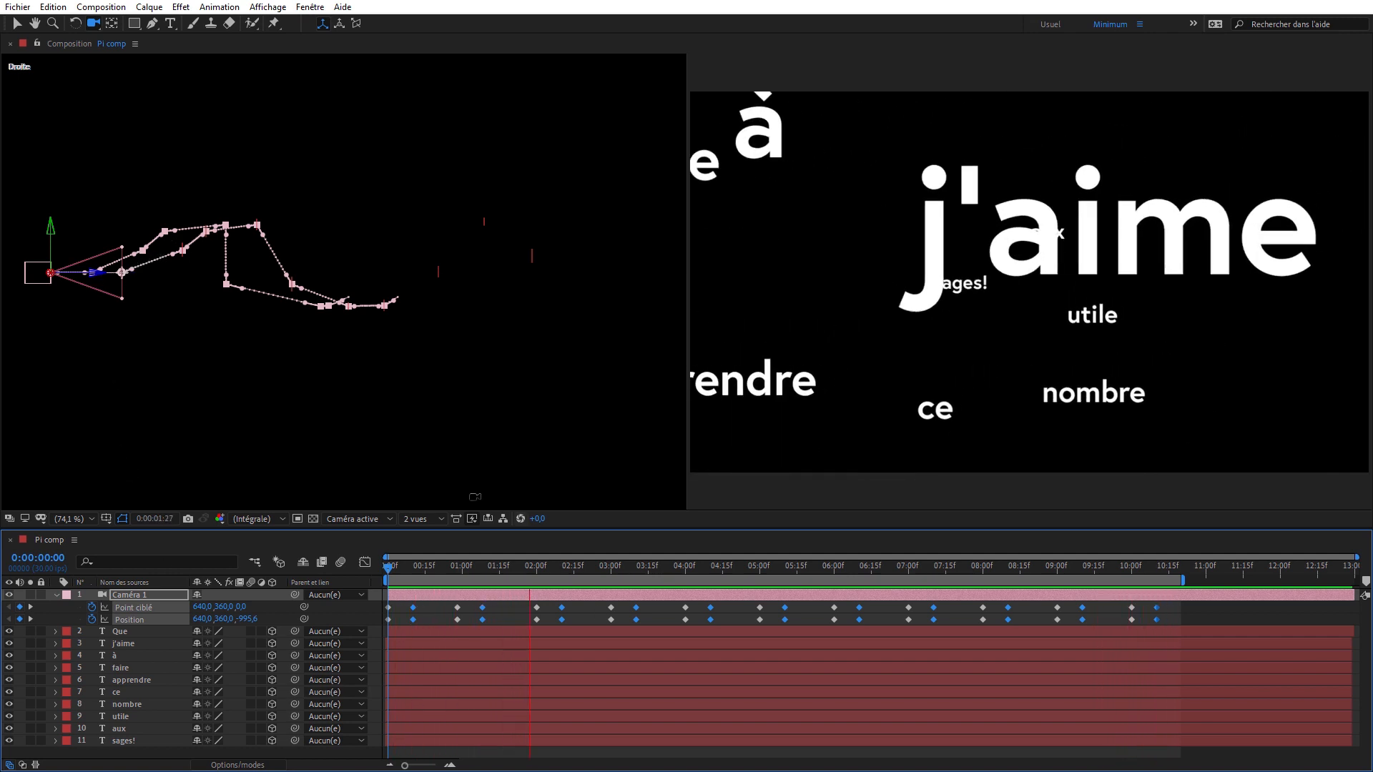
left_click_drag(431, 568, 359, 571)
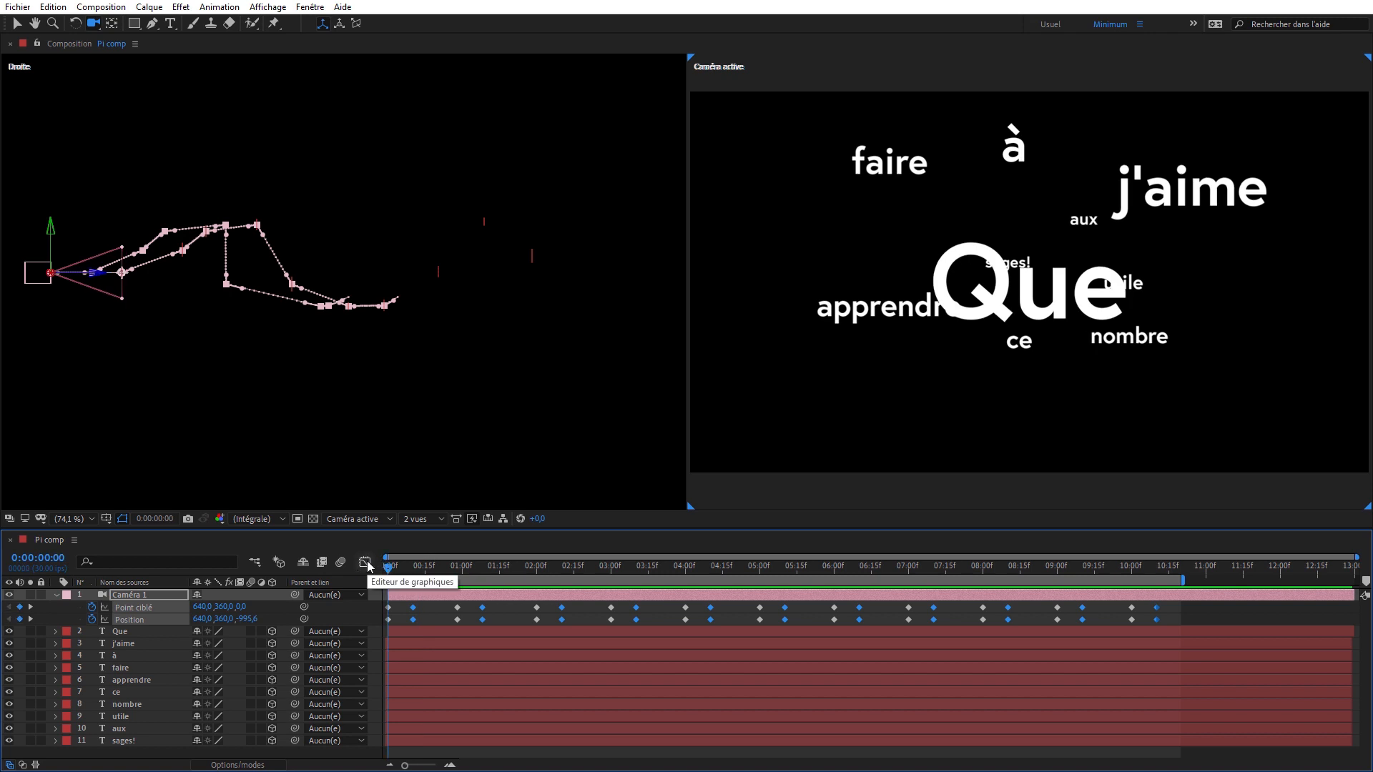
left_click(365, 563)
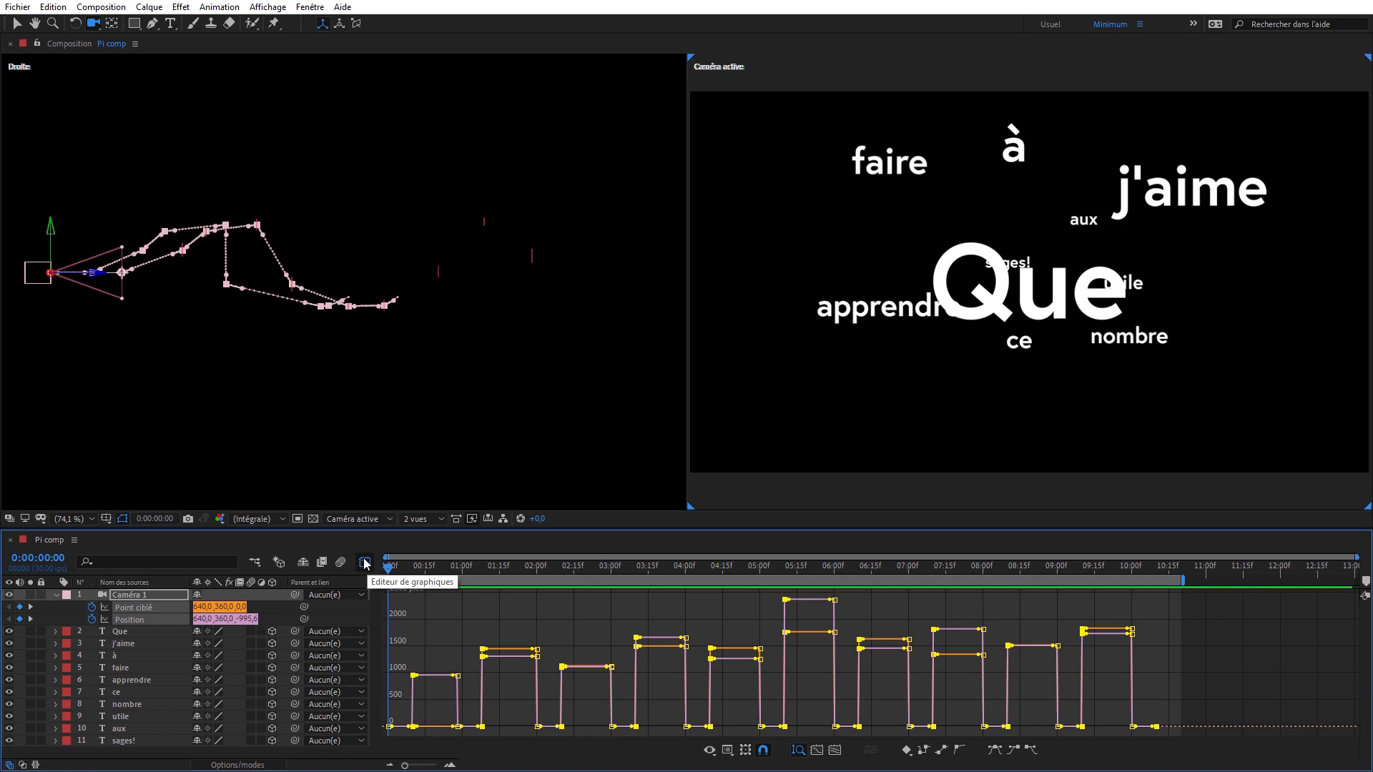
- Compare the camera keyframes' value graph with their speed graph, ending on automatic graph type selection
left_click(728, 751)
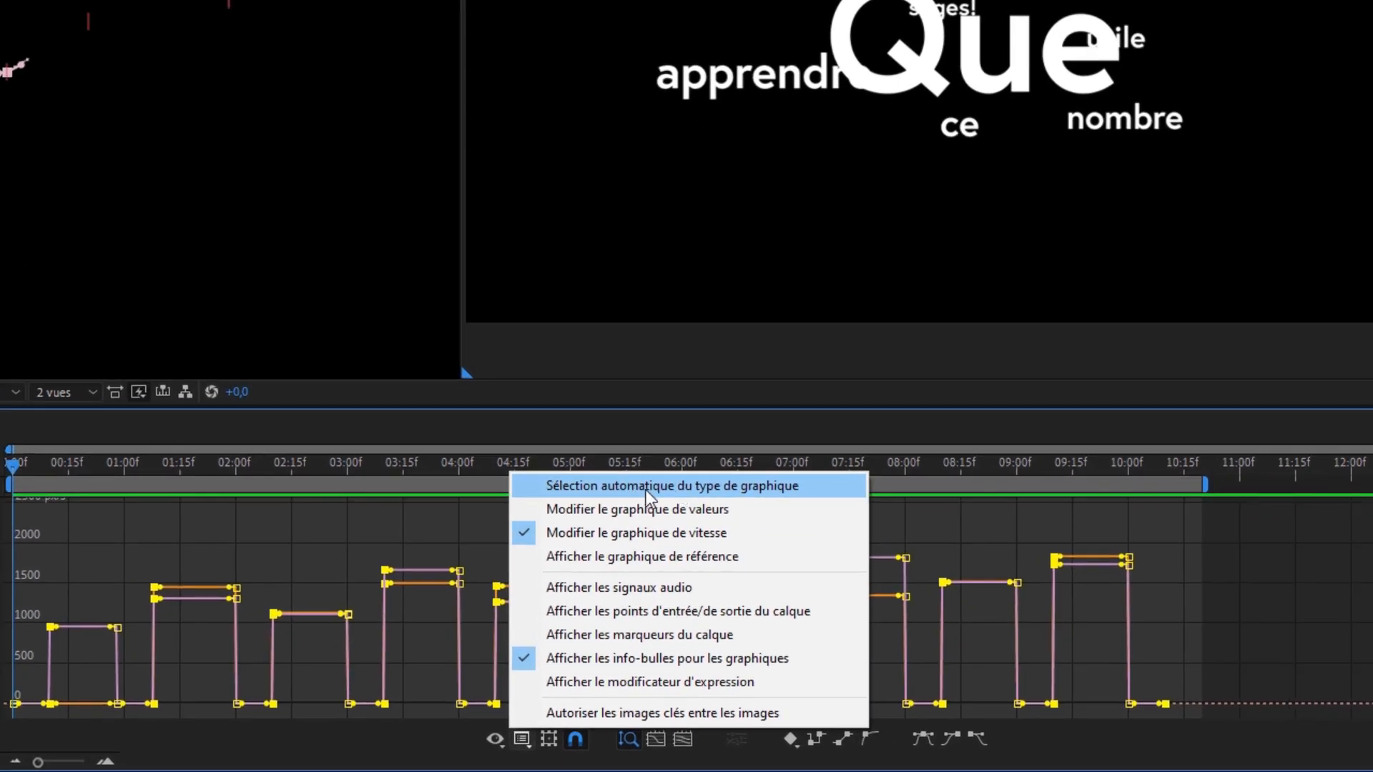
left_click(649, 491)
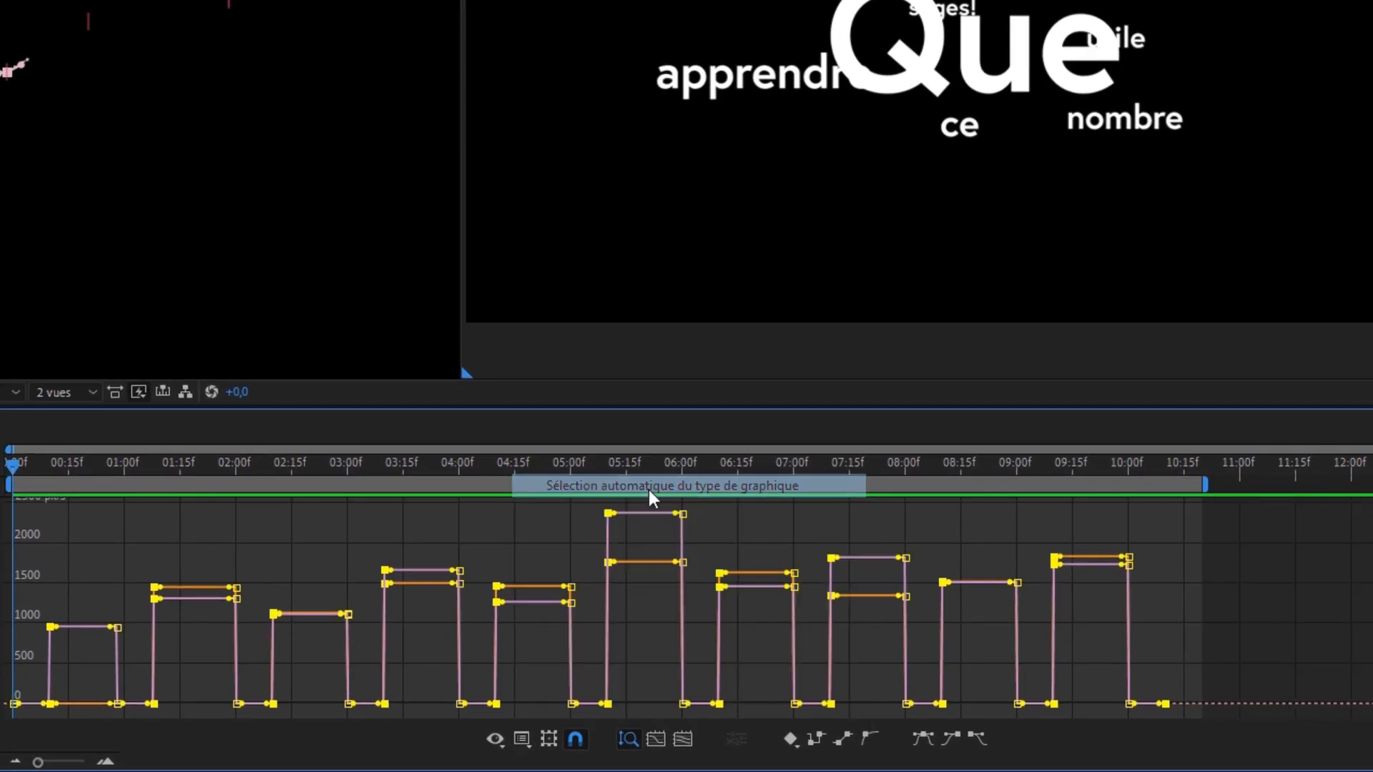
left_click(522, 742)
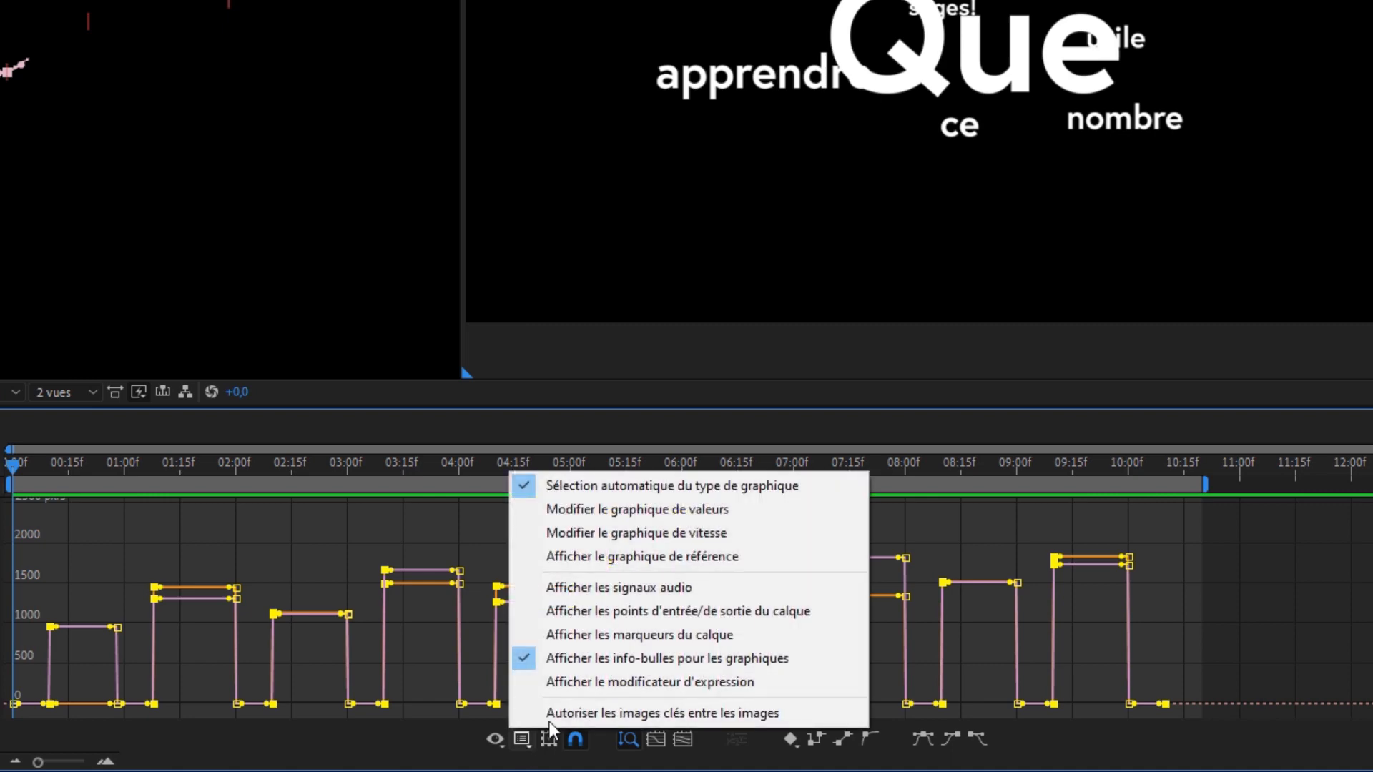
left_click(647, 511)
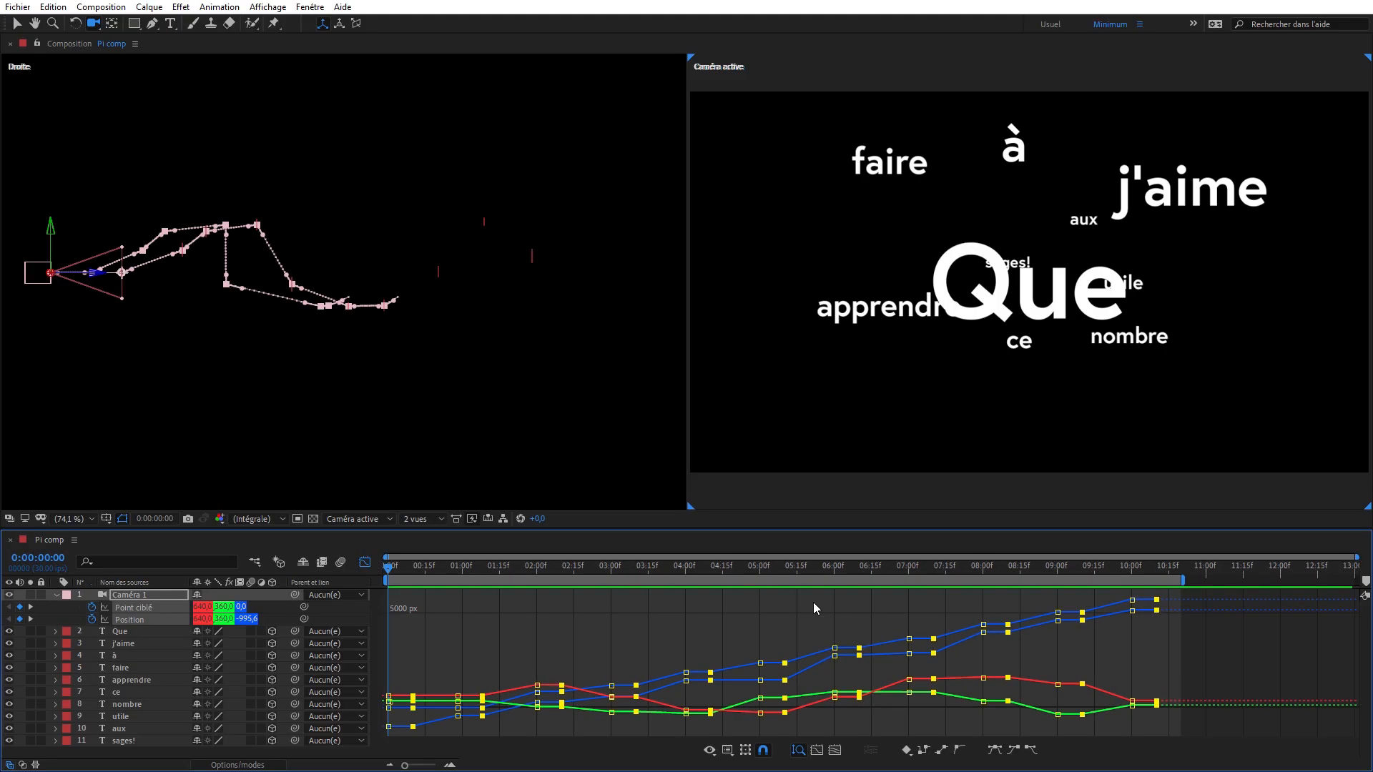
left_click(728, 750)
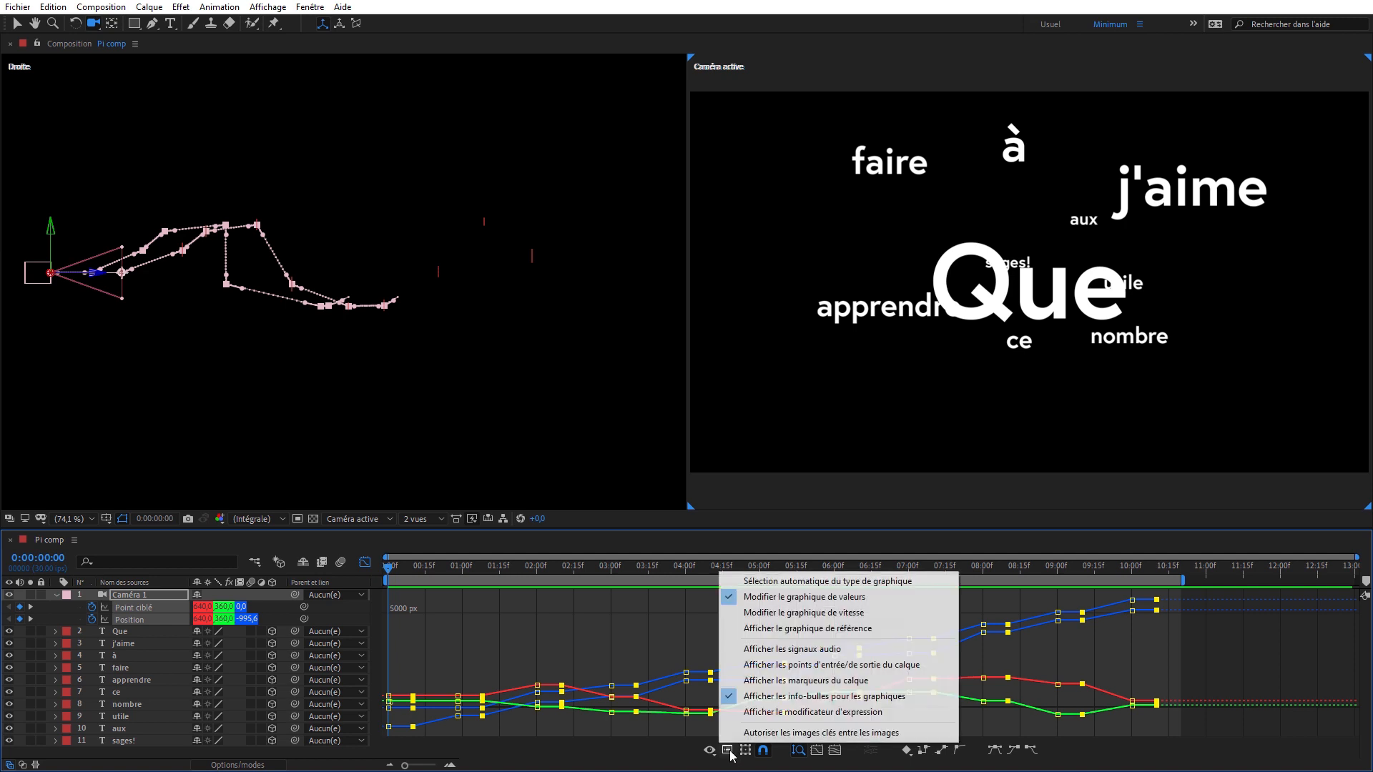
left_click(809, 582)
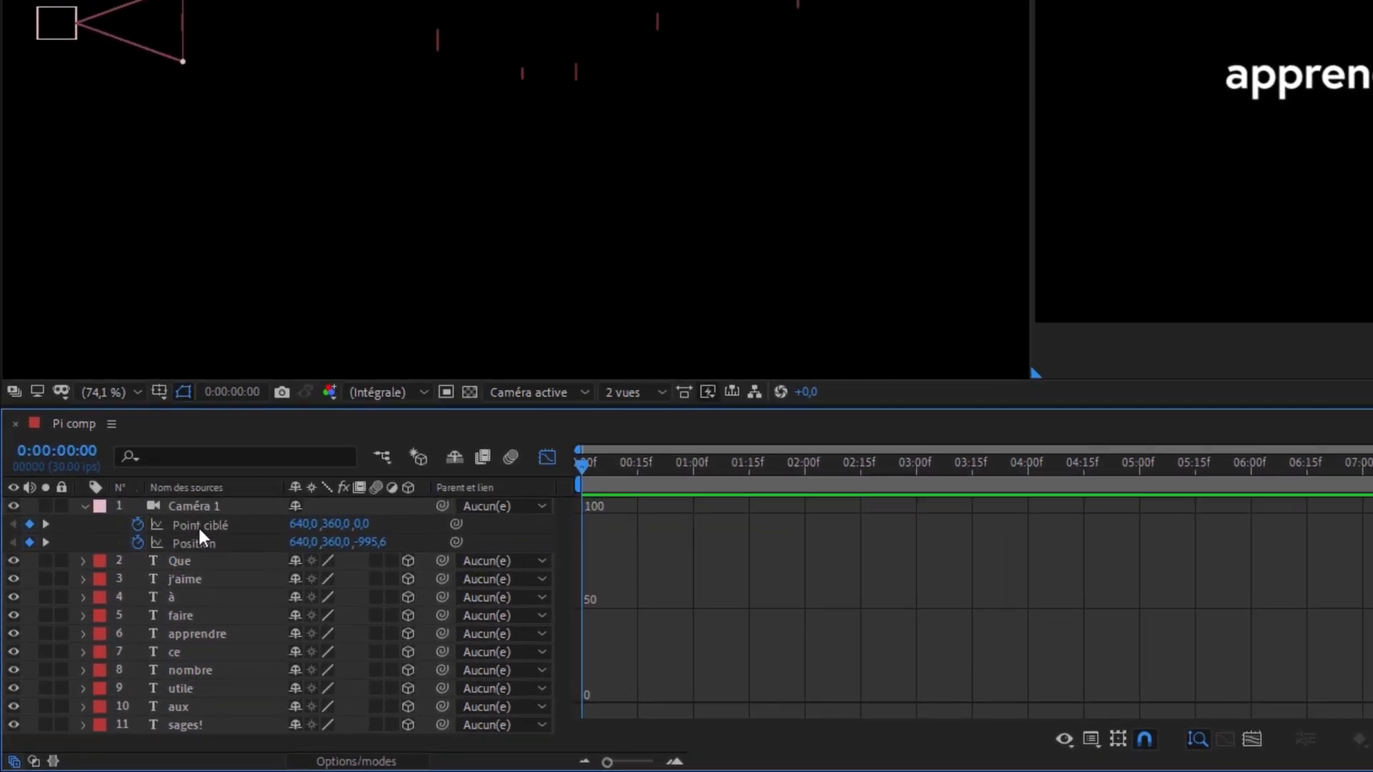
- Apply Lissage de vitesse to all of Caméra 1's Point ciblé and Position keyframes and preview the smoothed motion
left_click(133, 608)
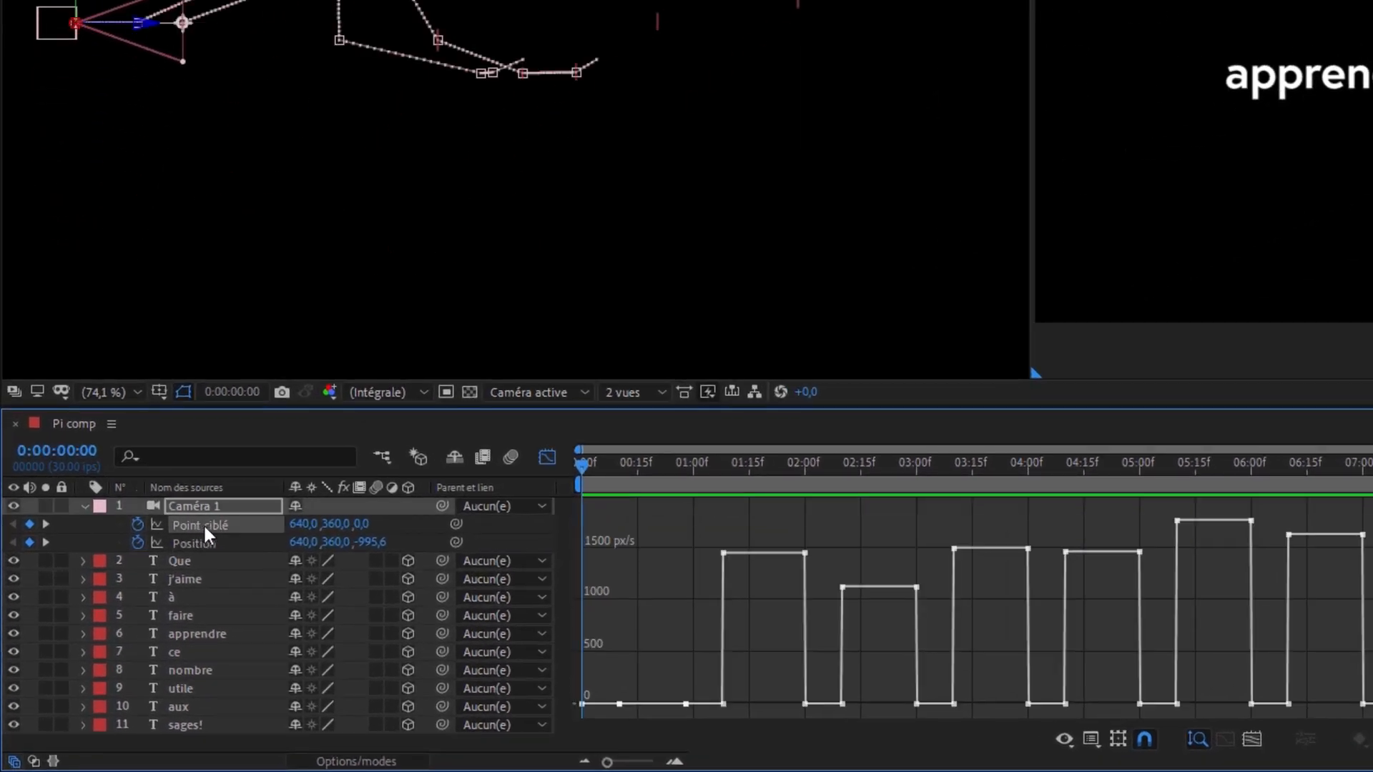
left_click(200, 538)
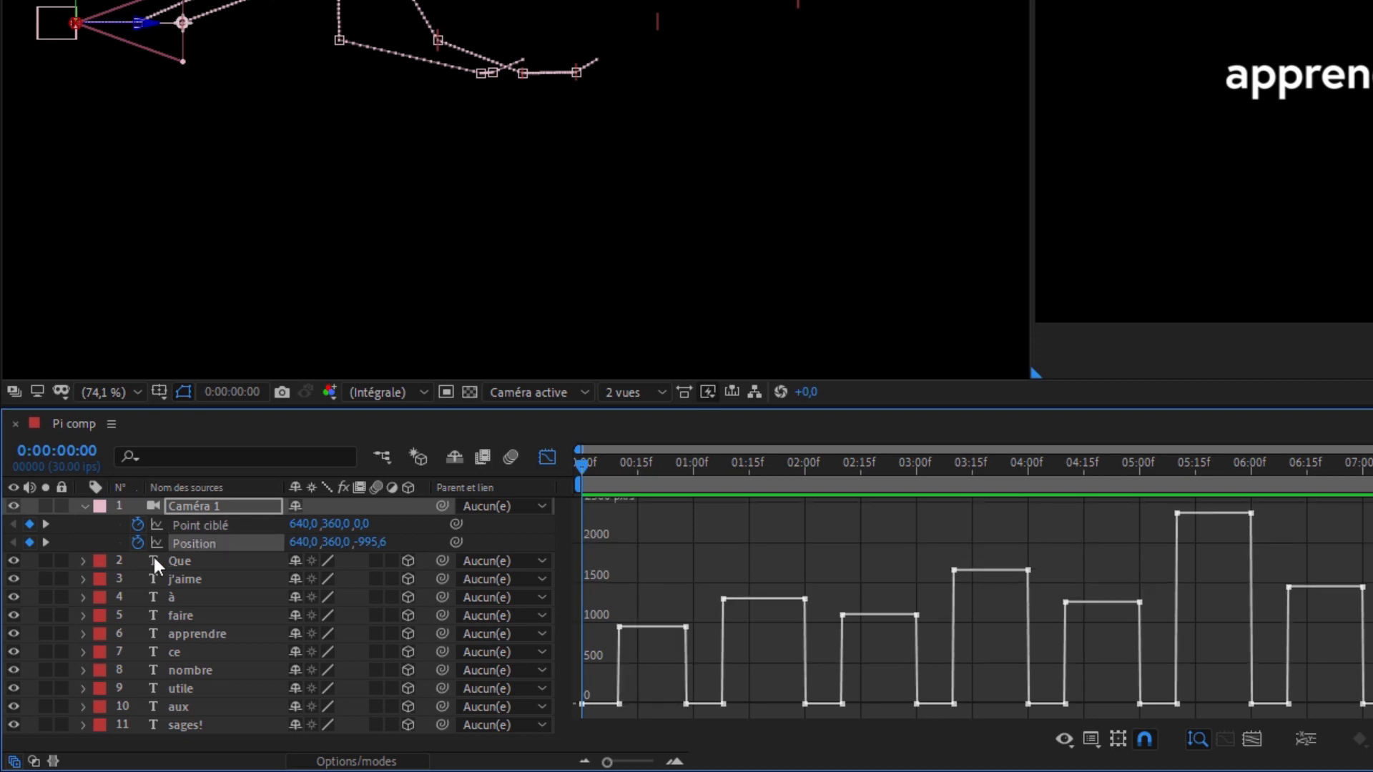
left_click_drag(95, 520, 169, 551)
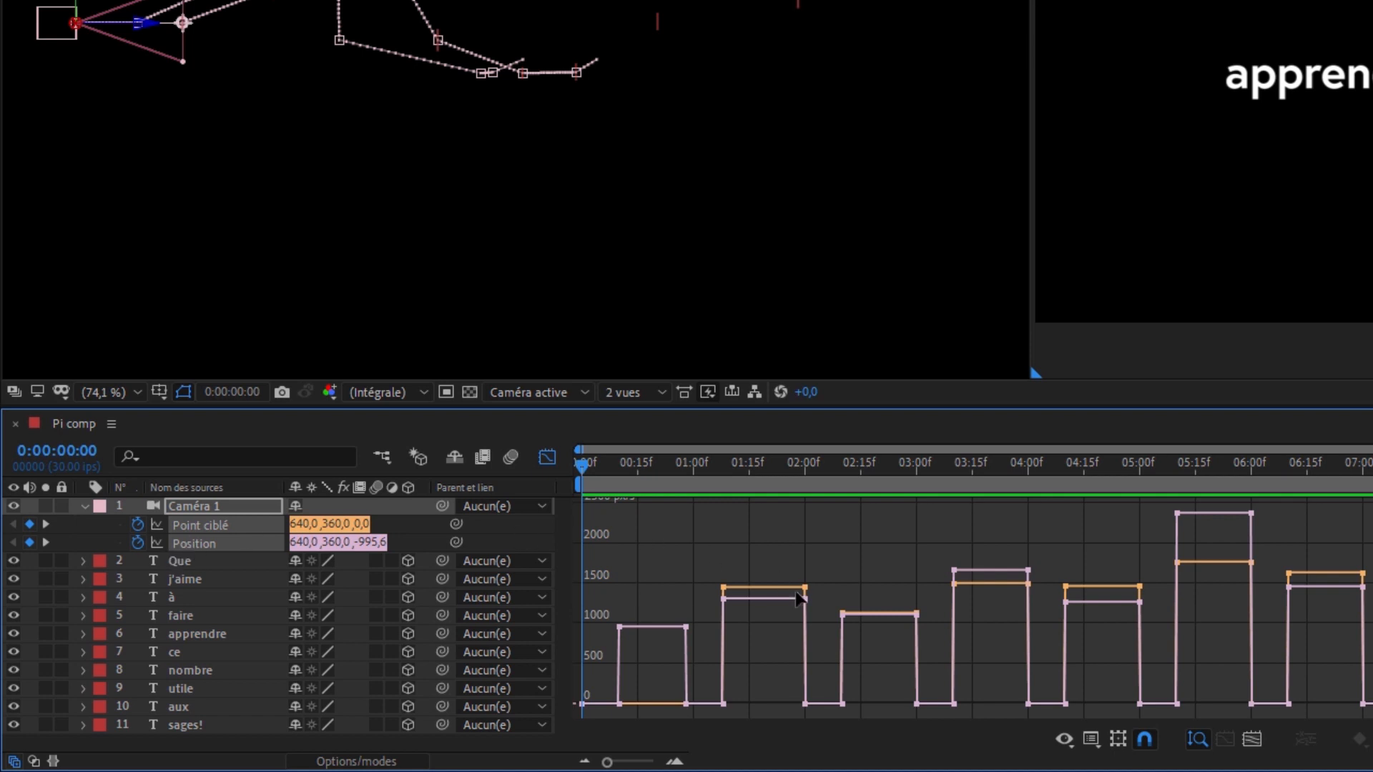
left_click(203, 526)
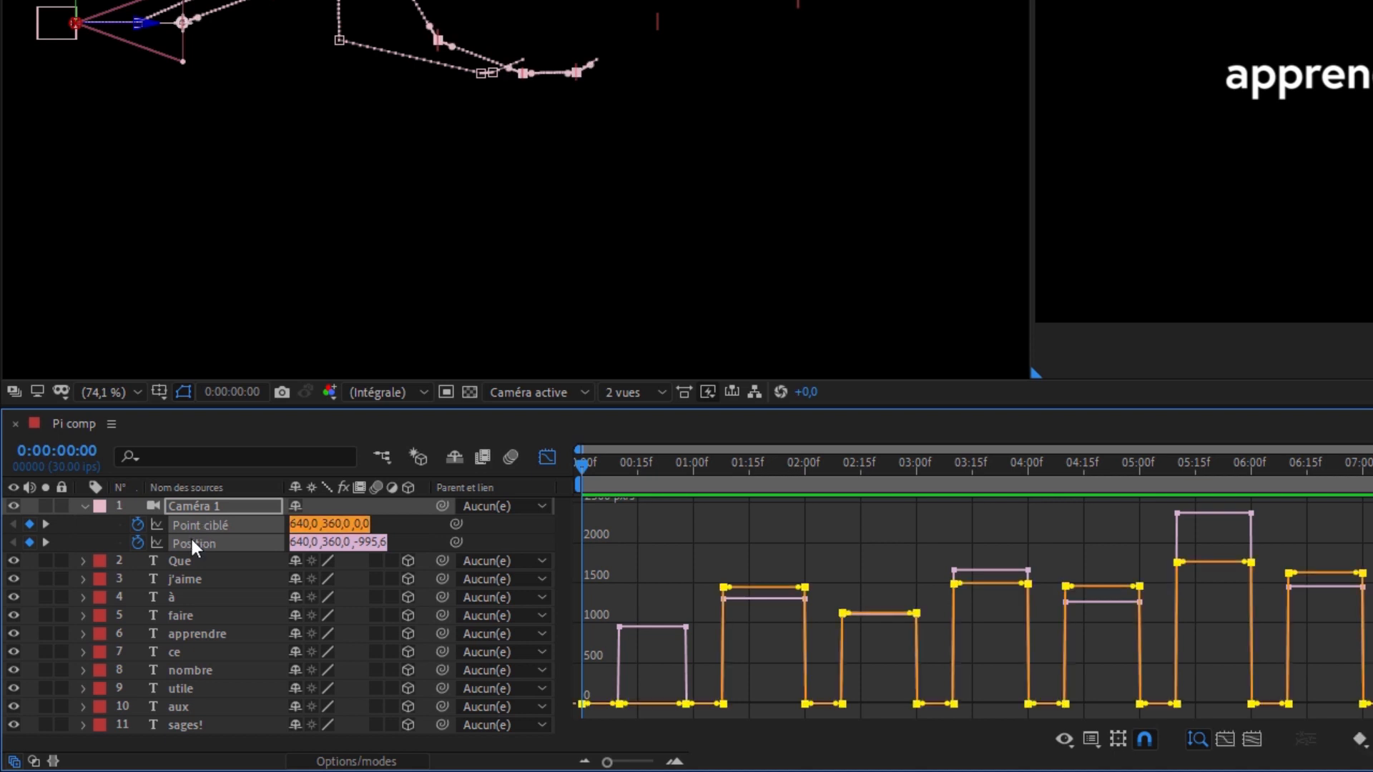
left_click(191, 541, "shift")
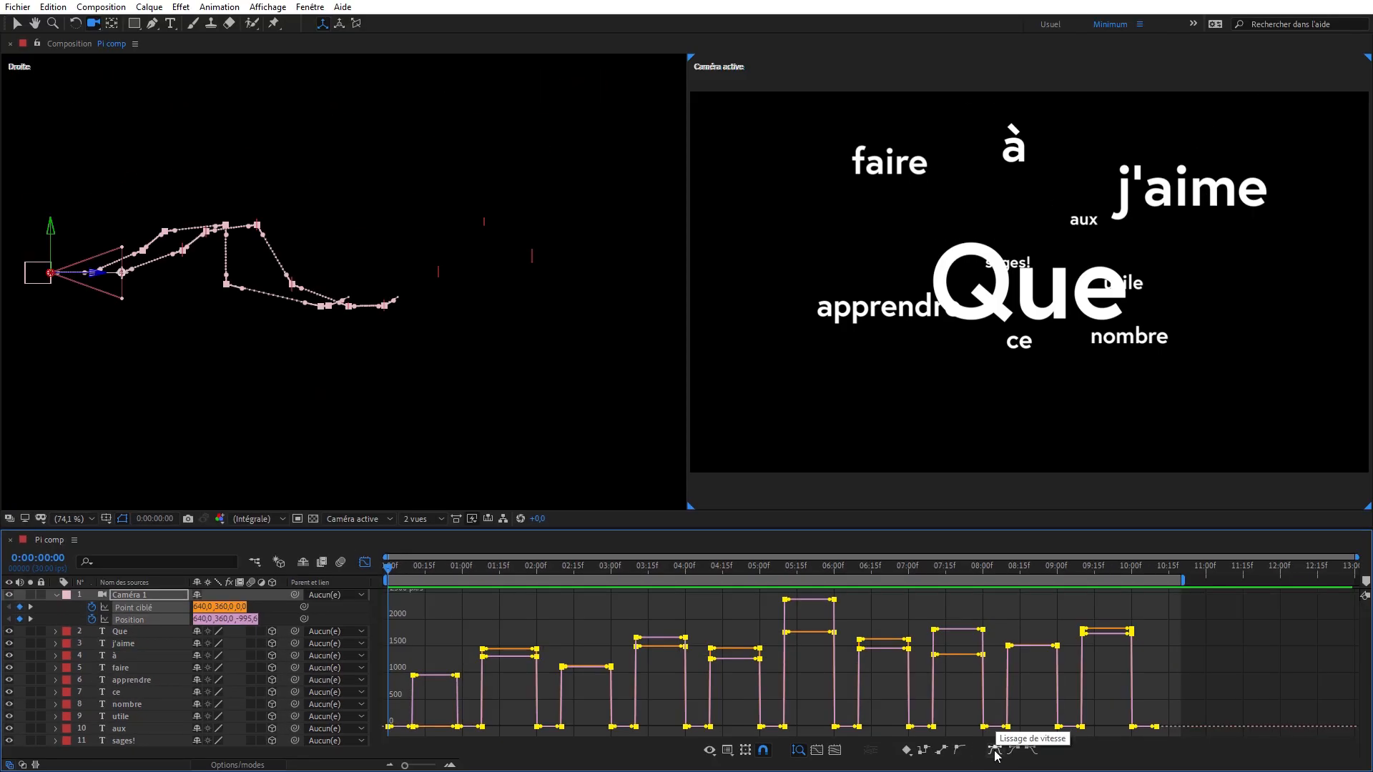
left_click(994, 749)
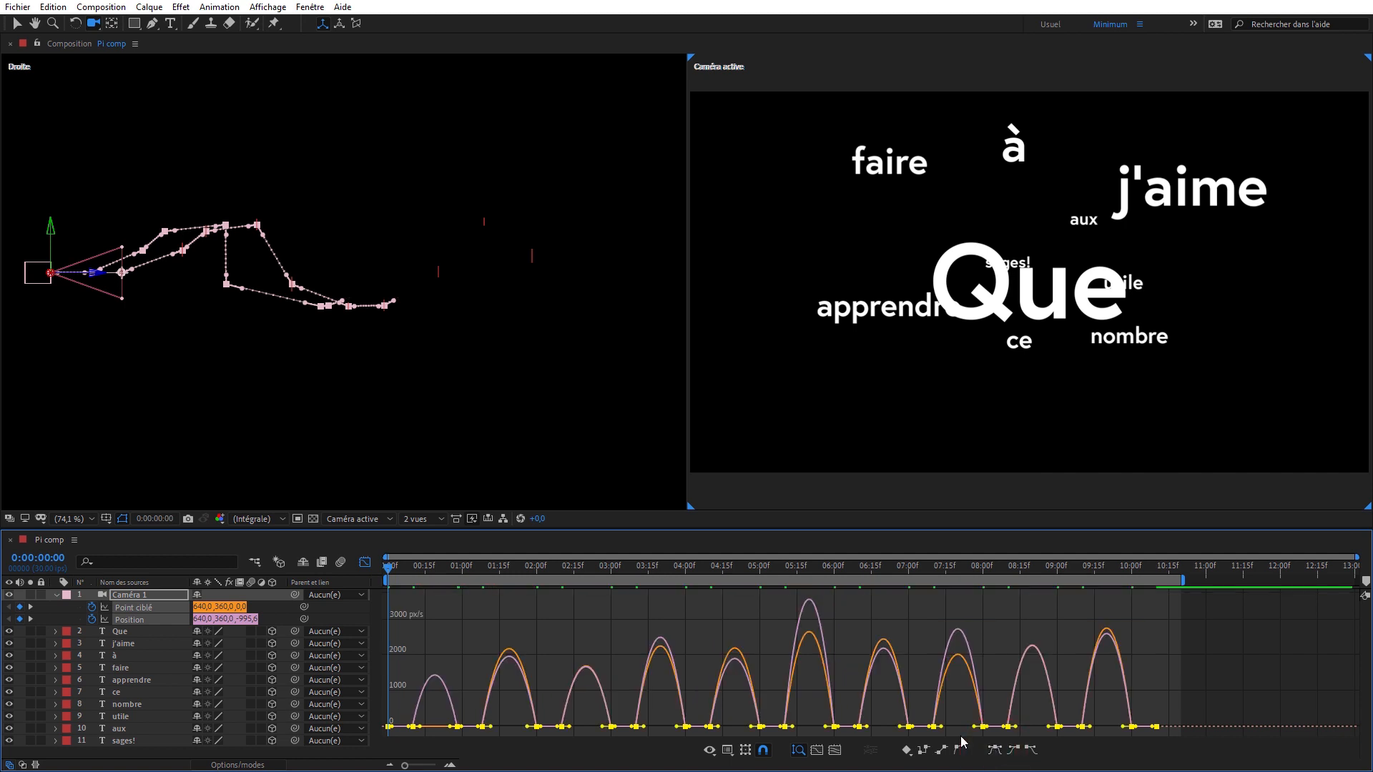
key("space")
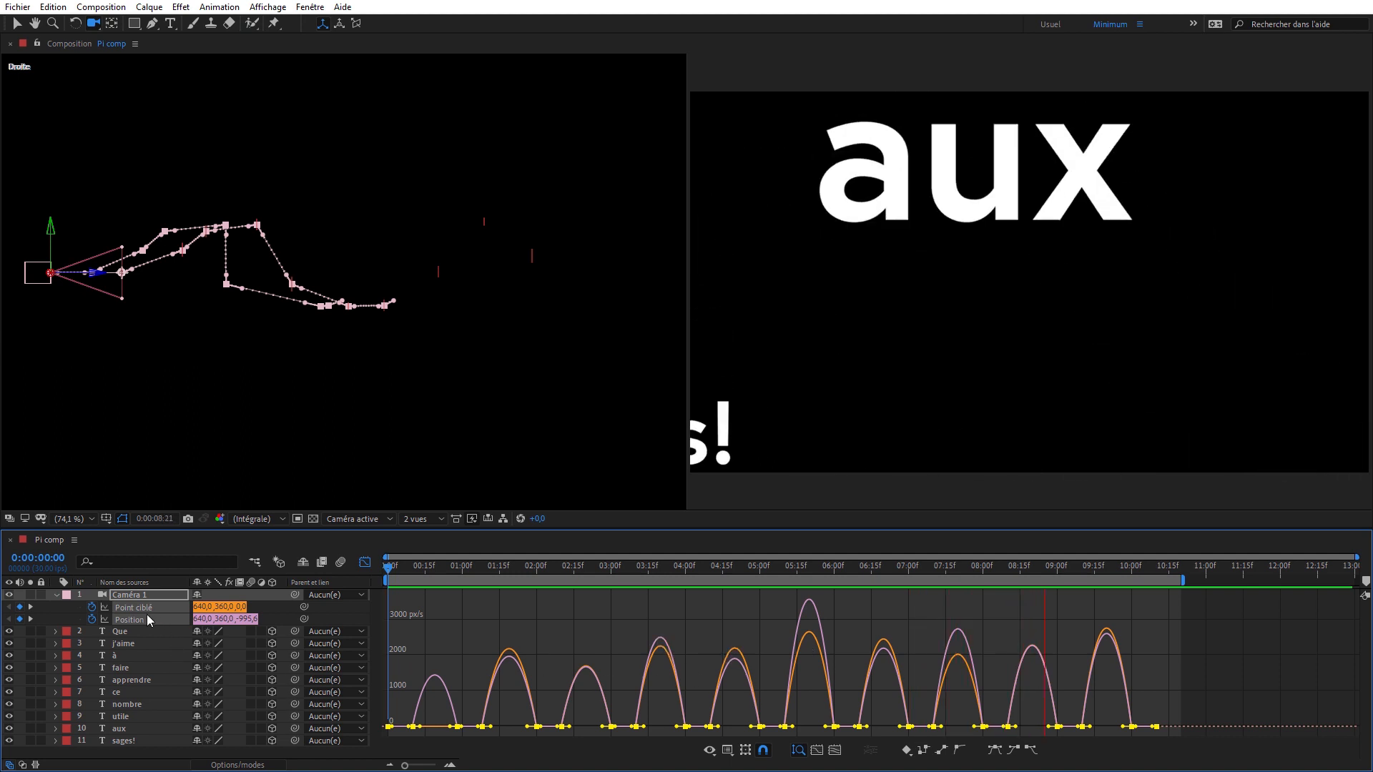
key("space")
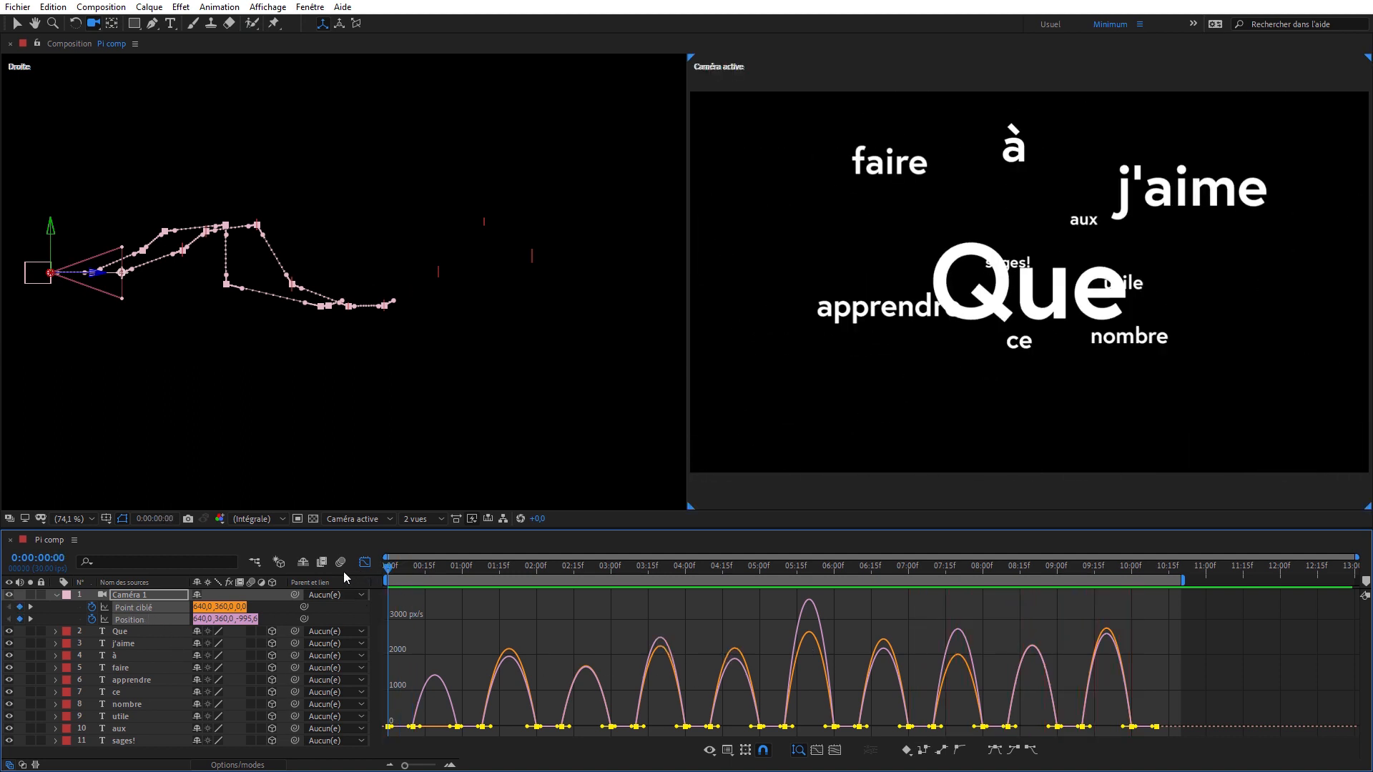
- Delete the first three Point ciblé keyframes and the last one from the camera's speed graph
left_click(62, 607)
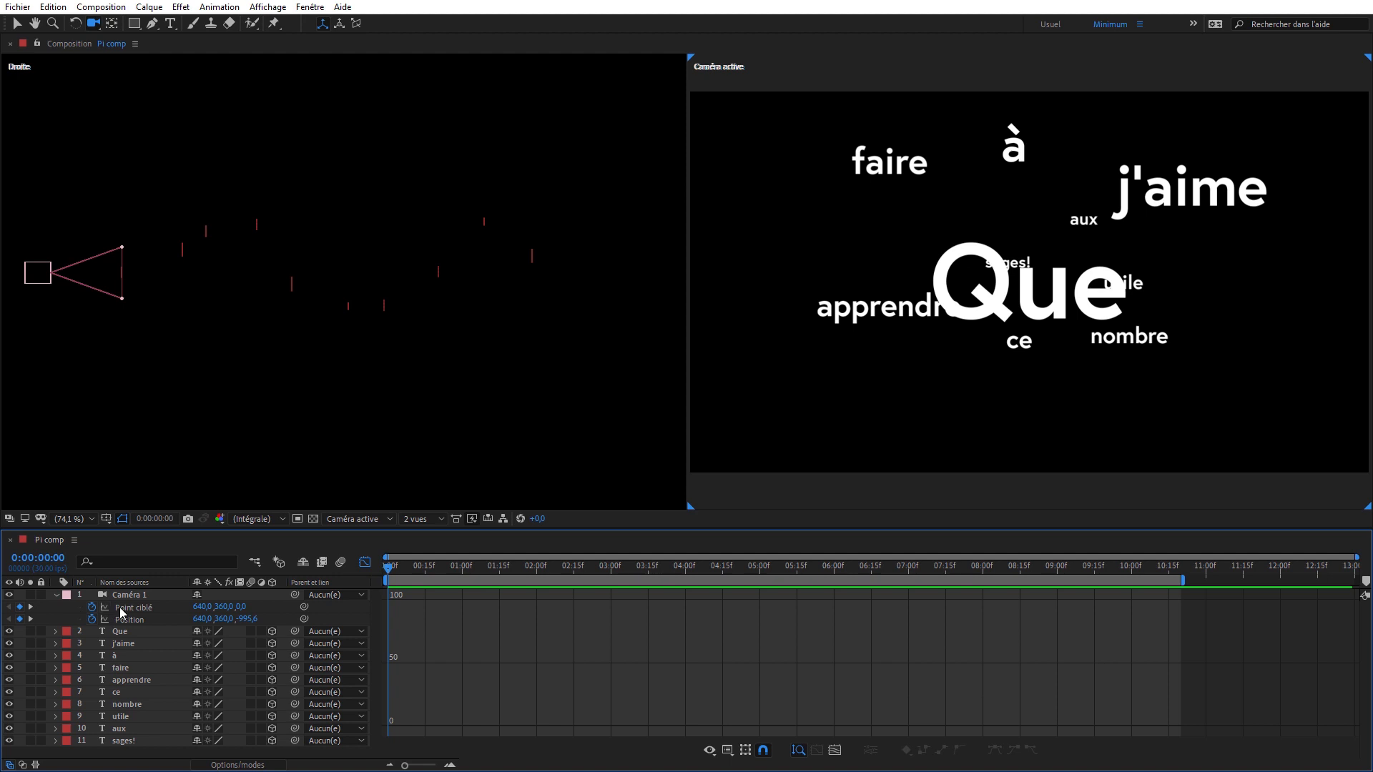
left_click(119, 607)
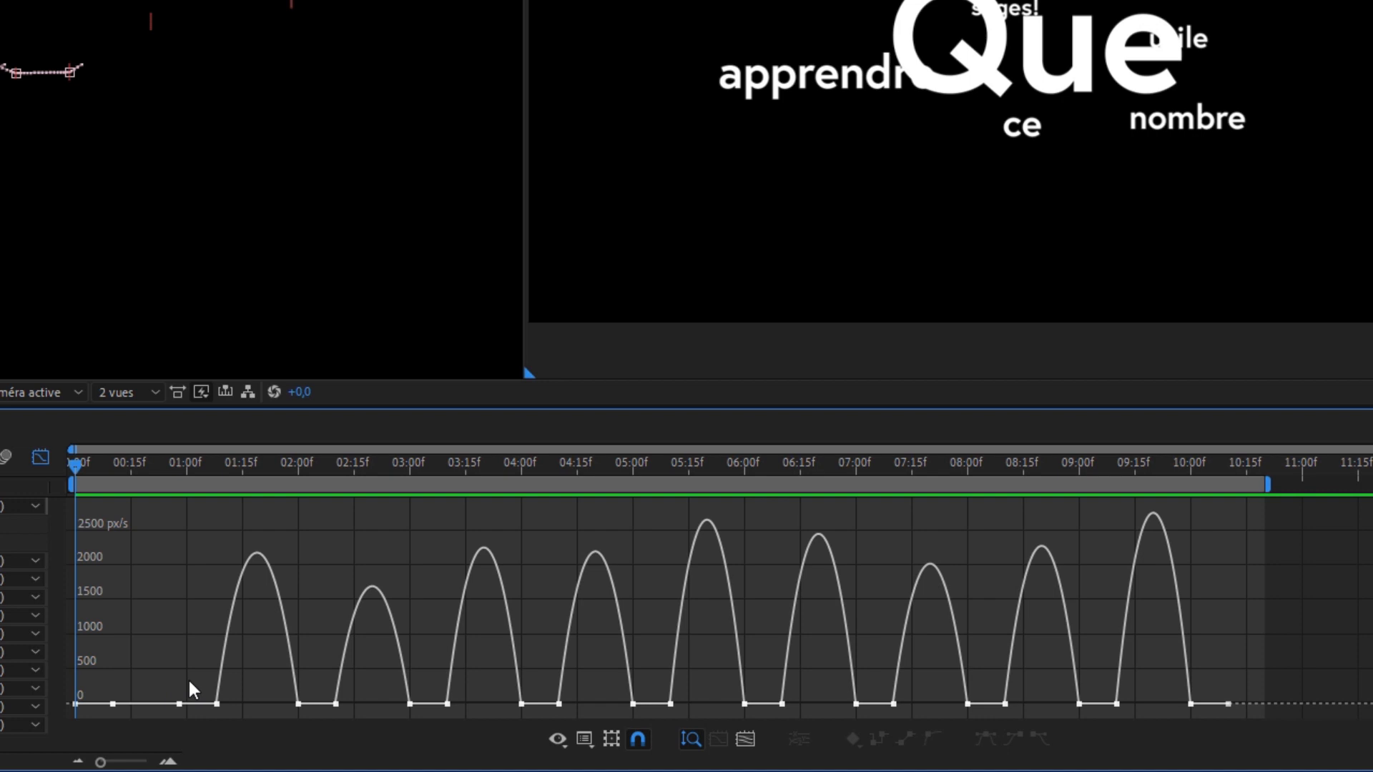
left_click_drag(189, 681, 72, 715)
key("Delete")
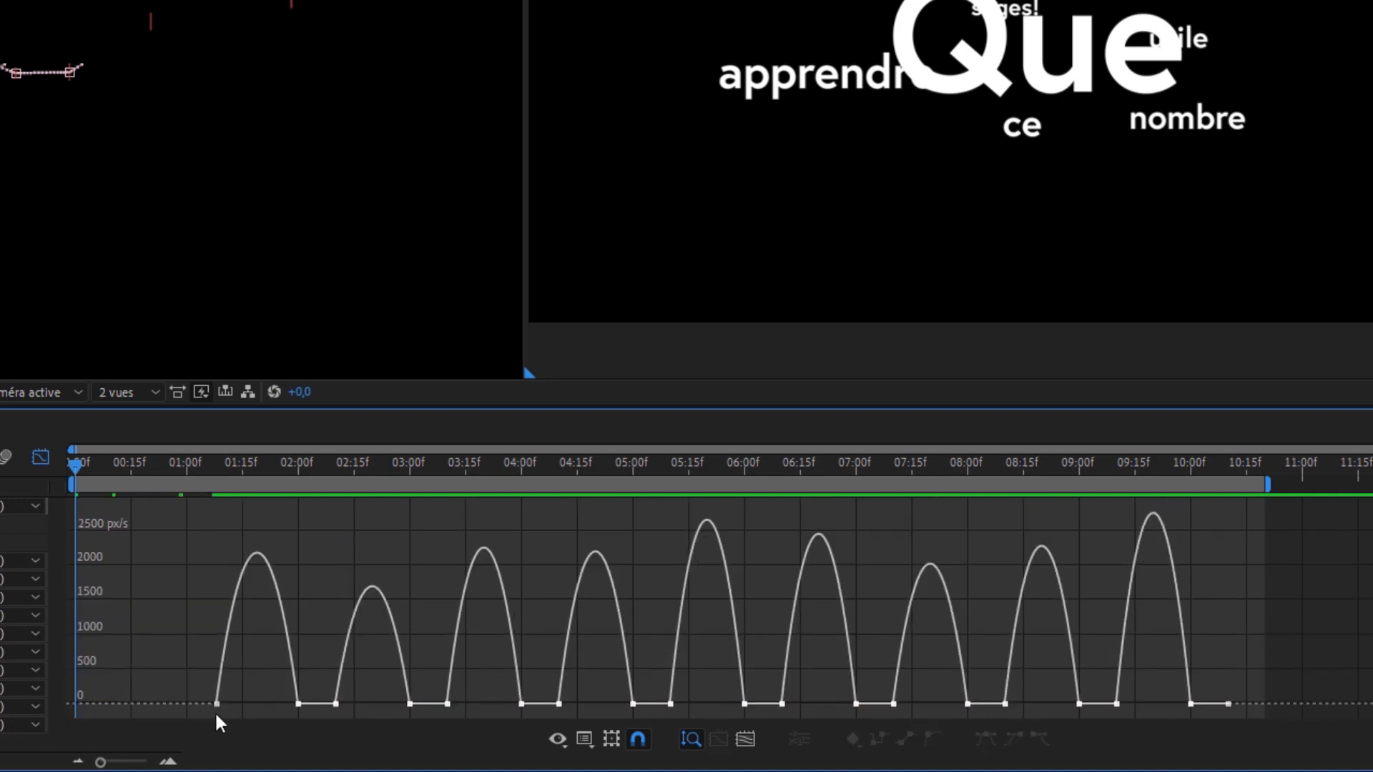
left_click_drag(1267, 659, 1208, 707)
key("Delete")
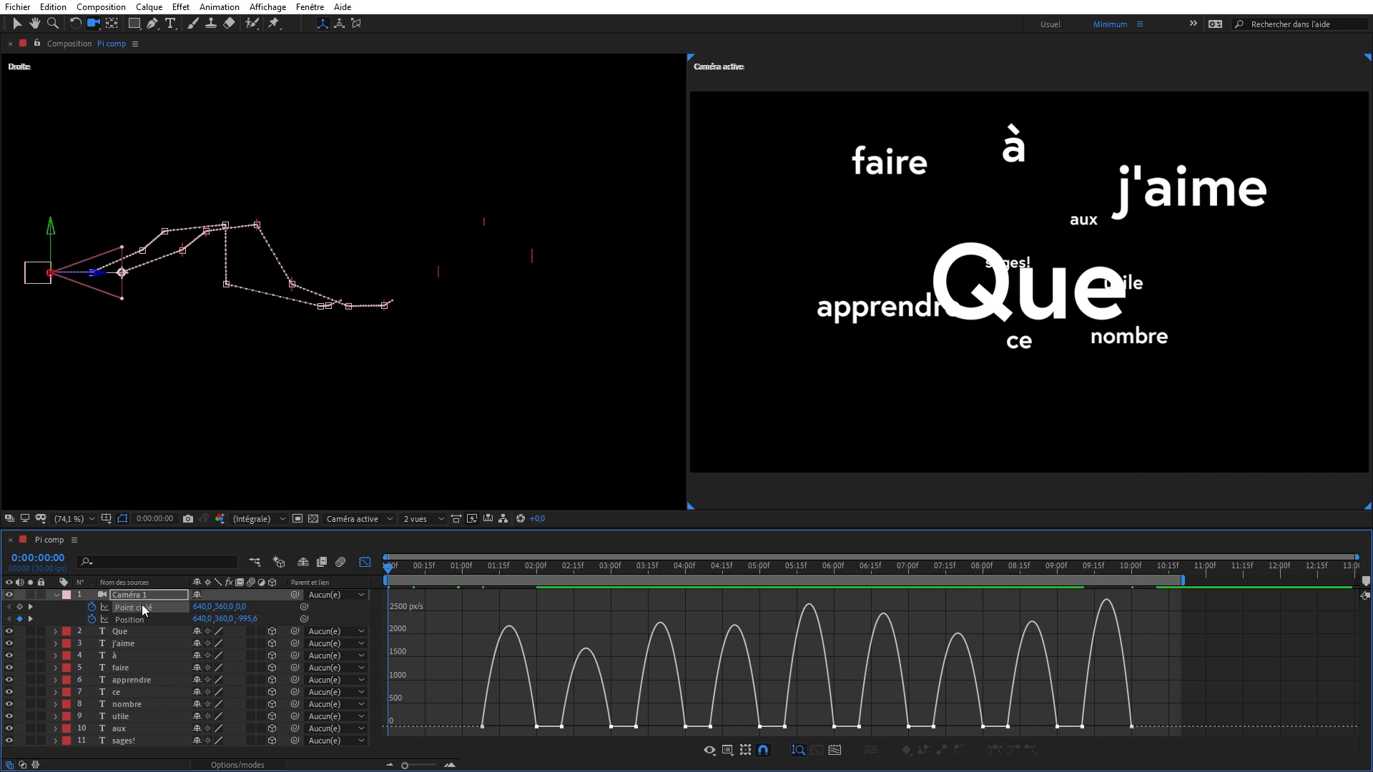
- Lengthen the incoming influence of all Point ciblé keyframes at zero speed and scrub to 0:00:02:06 to check the slower arrivals
left_click(141, 607)
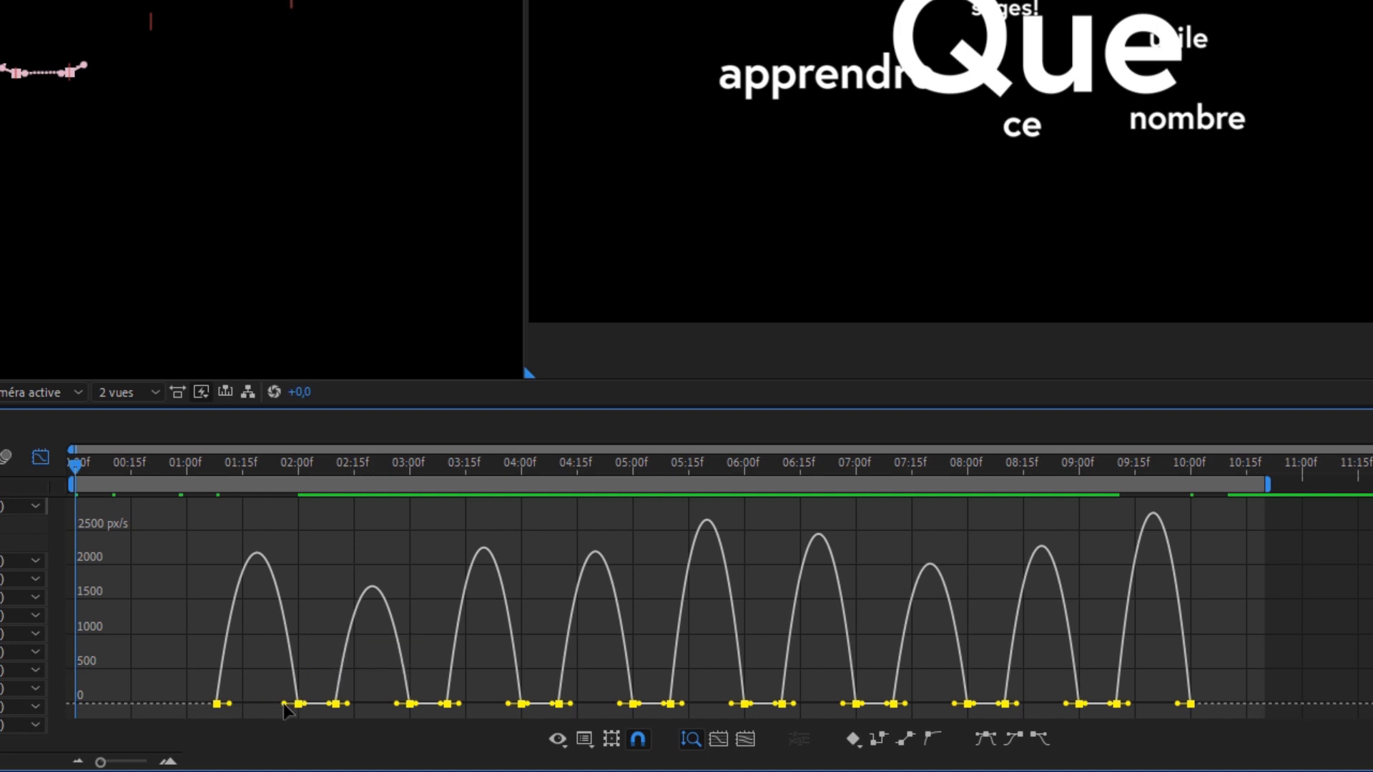
left_click_drag(283, 705, 275, 705)
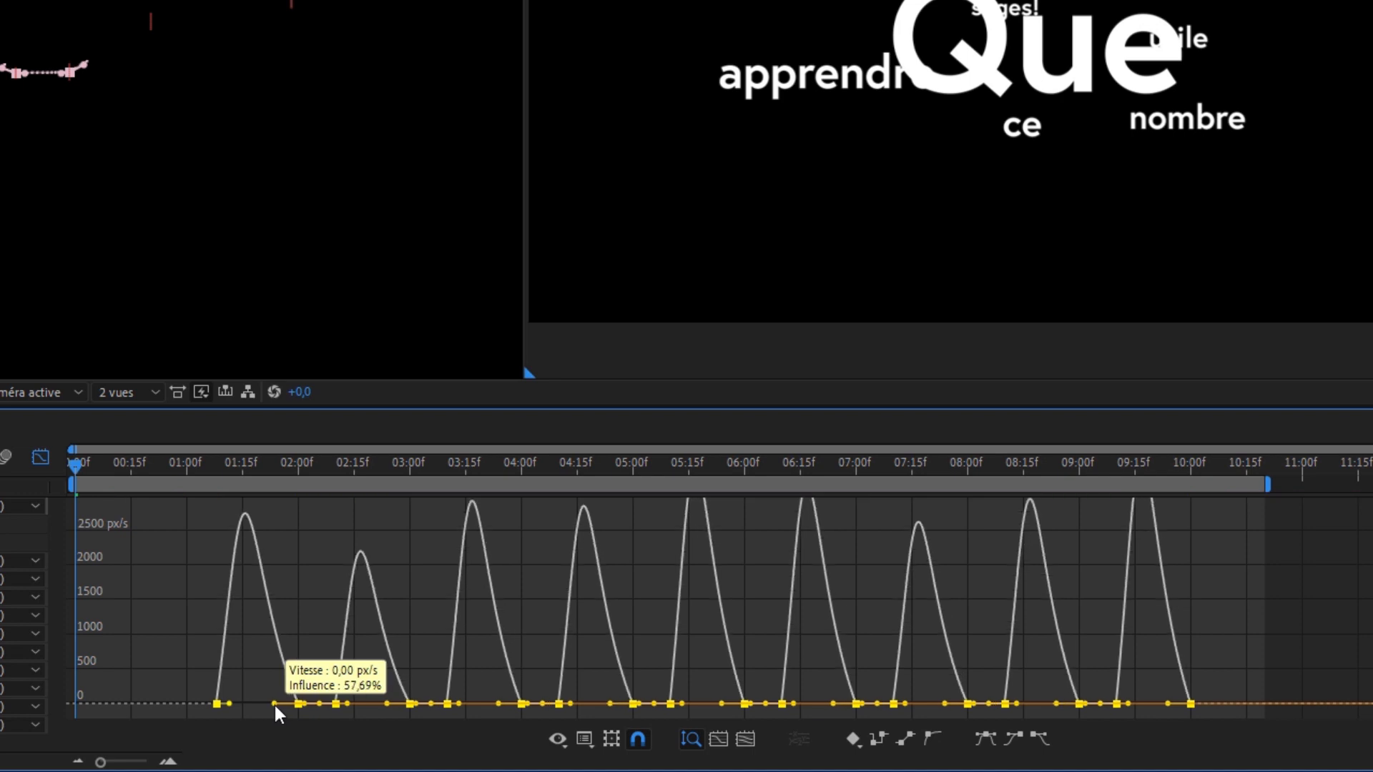
left_click_drag(275, 705, 270, 702)
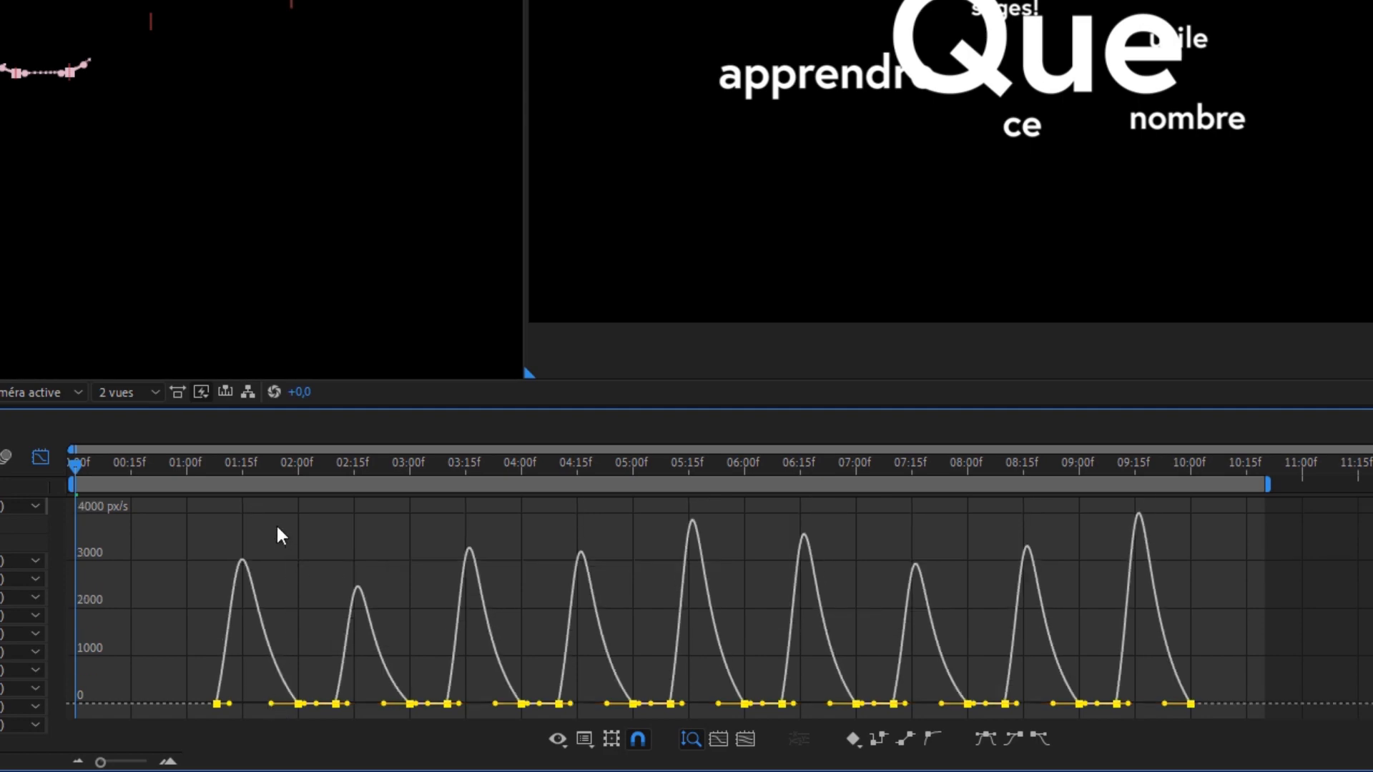
left_click_drag(212, 464, 233, 464)
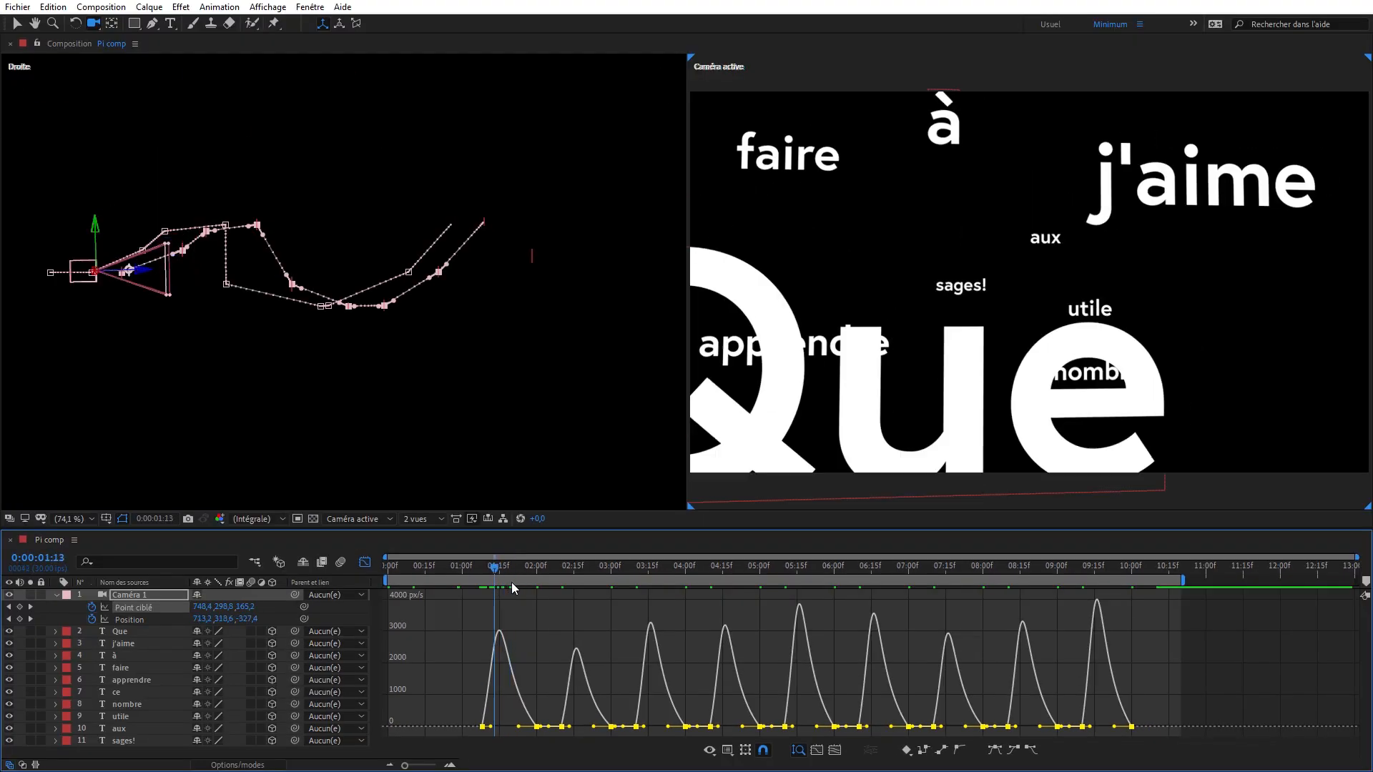
left_click_drag(512, 584, 549, 586)
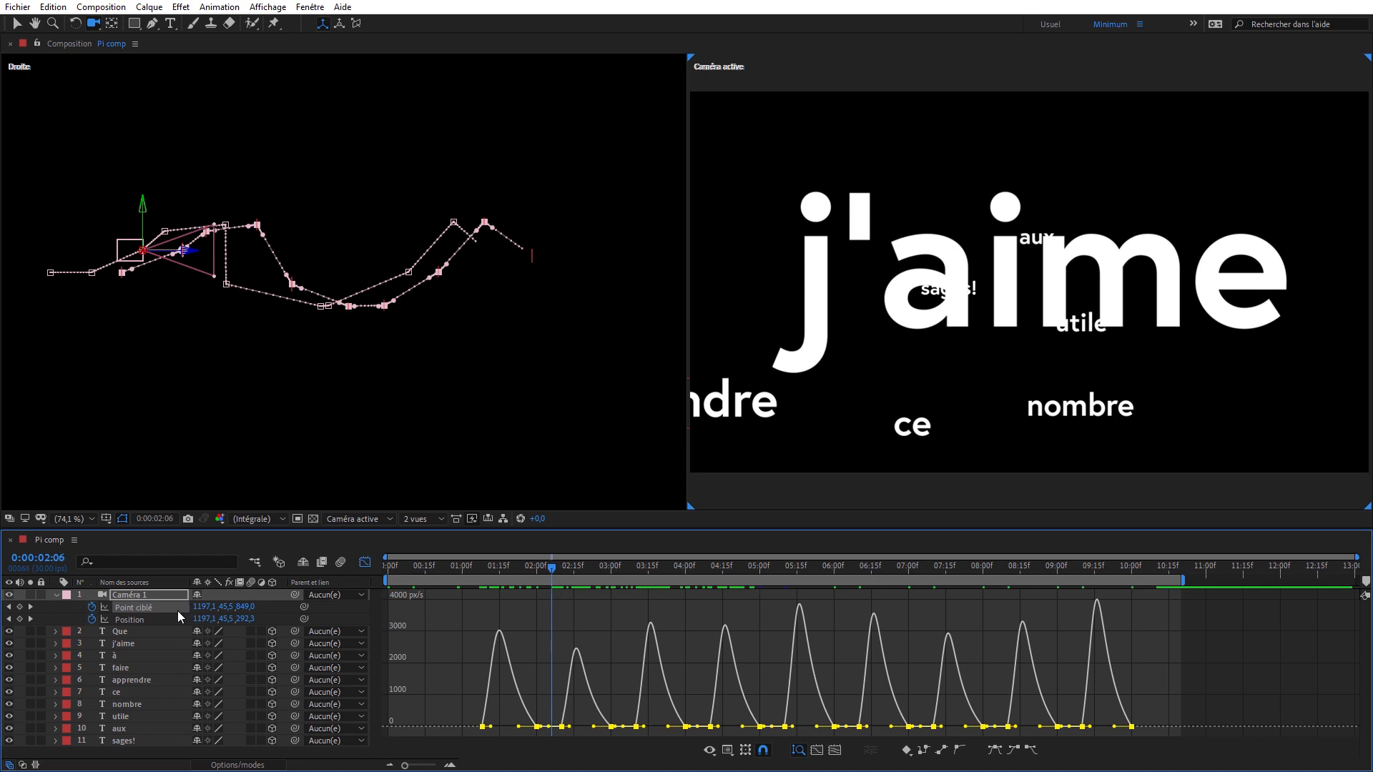
- Delete the last Position keyframe and the first one at 0:00:00:00 from the camera's speed graph
left_click(141, 620)
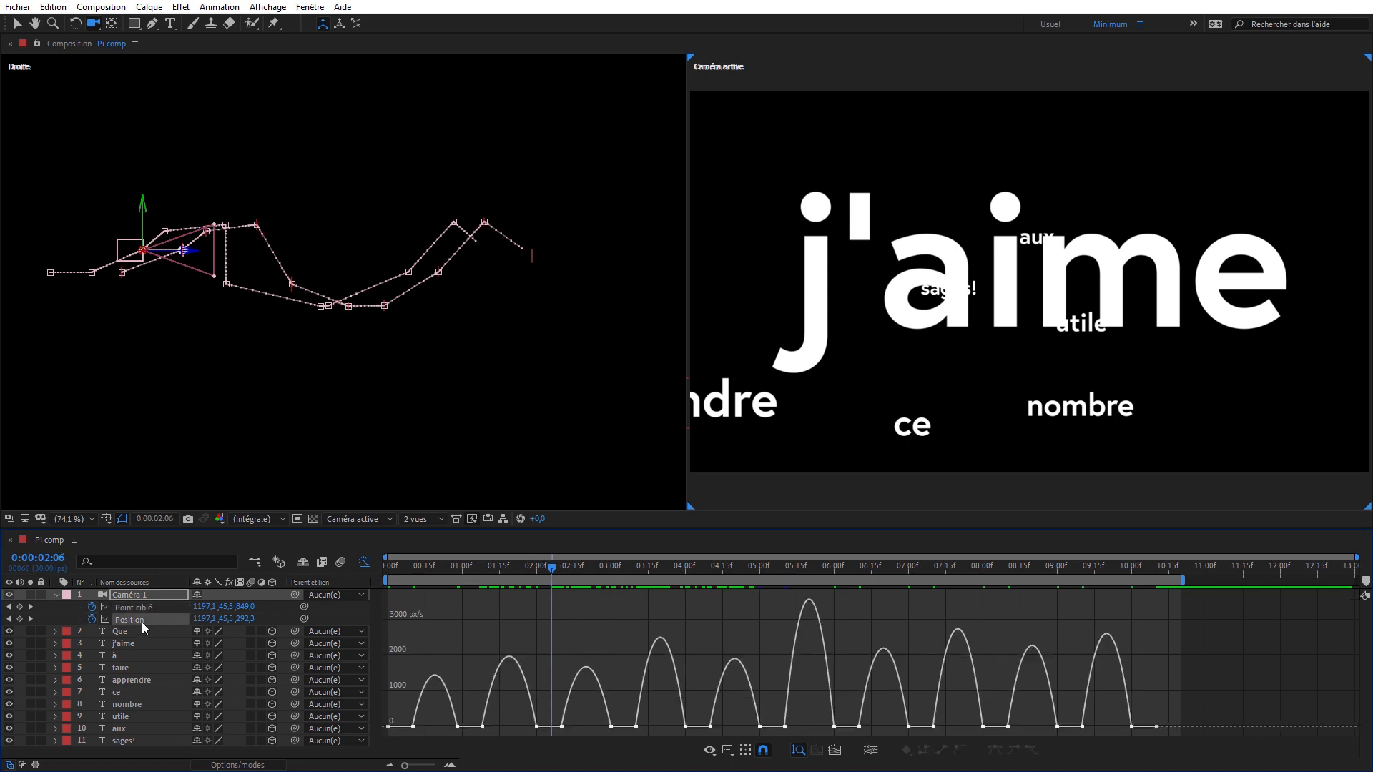
left_click(140, 623)
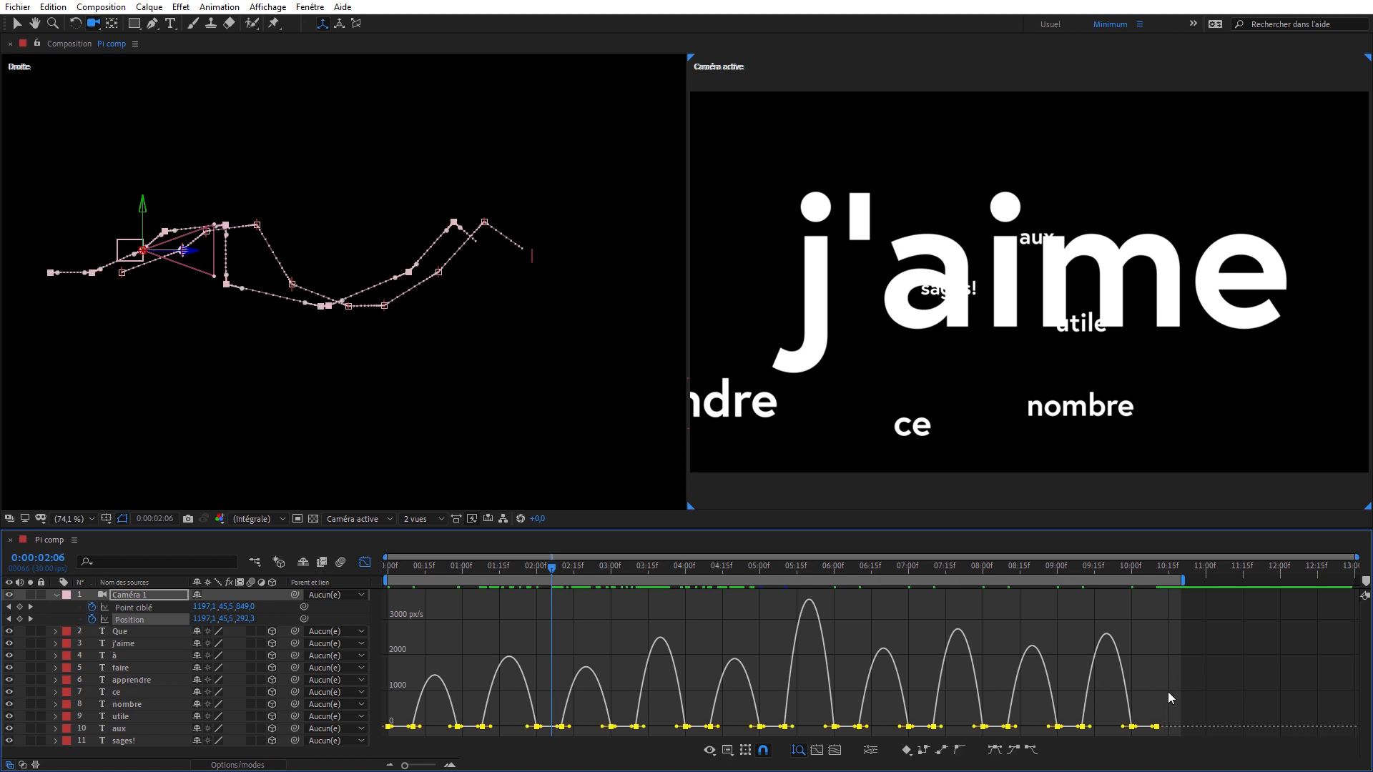
left_click_drag(1187, 666, 1151, 741)
key("Delete")
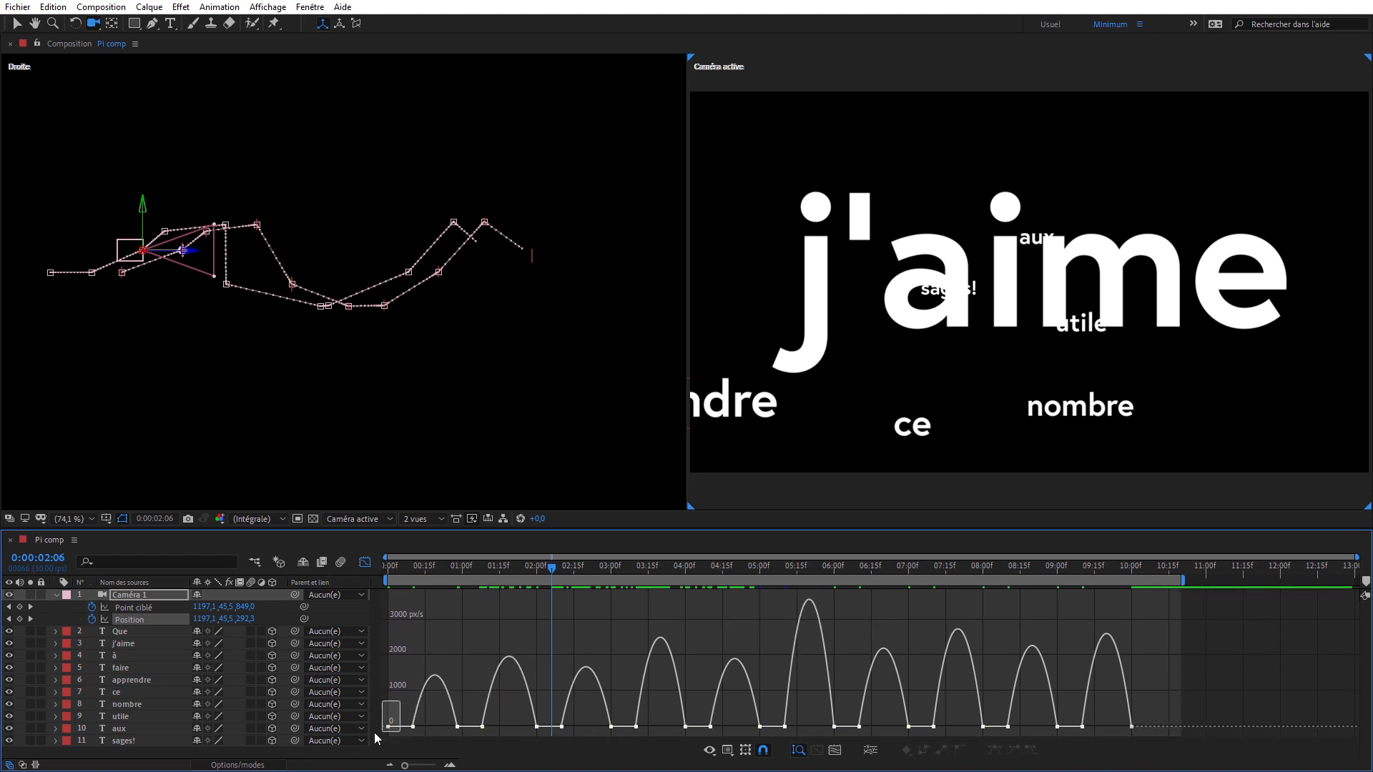
left_click_drag(375, 732, 372, 736)
key("Delete")
- Lengthen the outgoing influence of all Position keyframes for slow departures and preview the camera motion
left_click(143, 620)
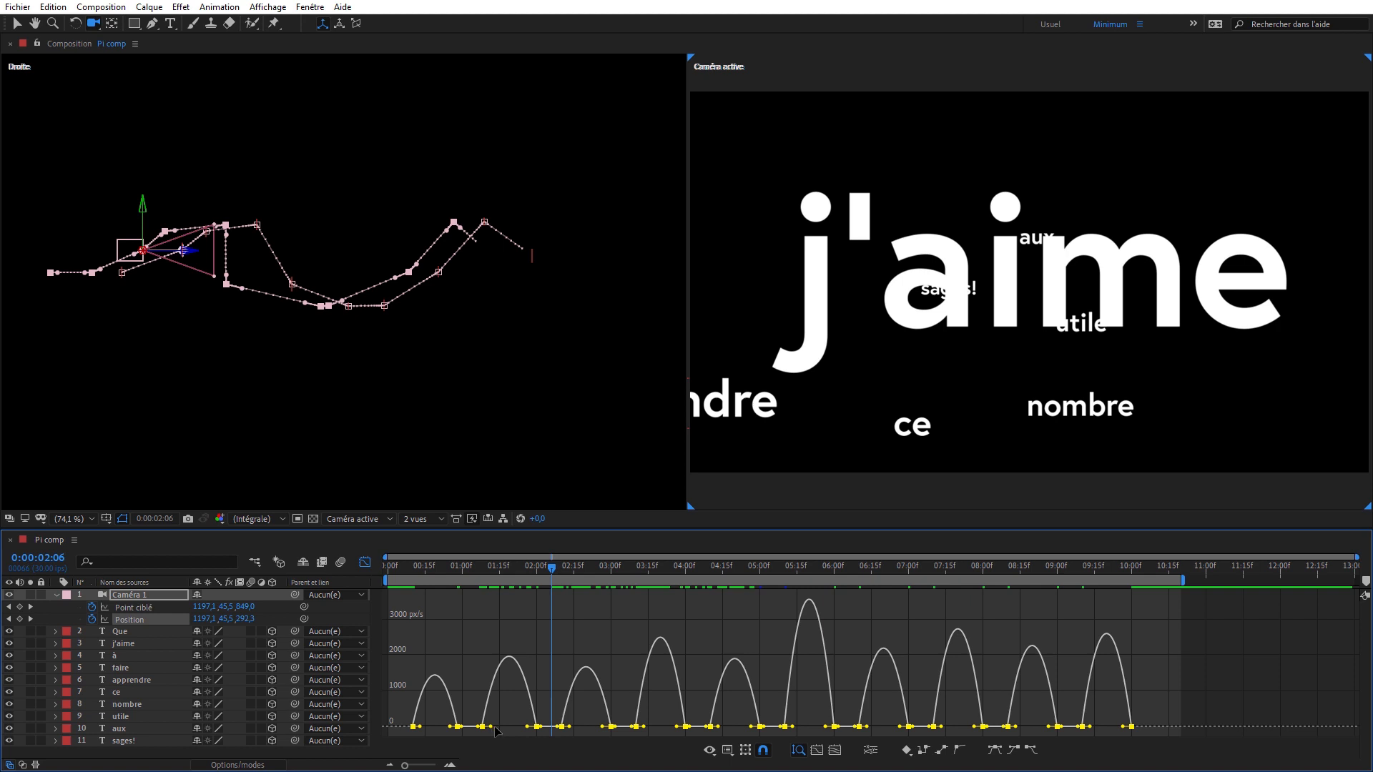
left_click_drag(495, 730, 504, 727)
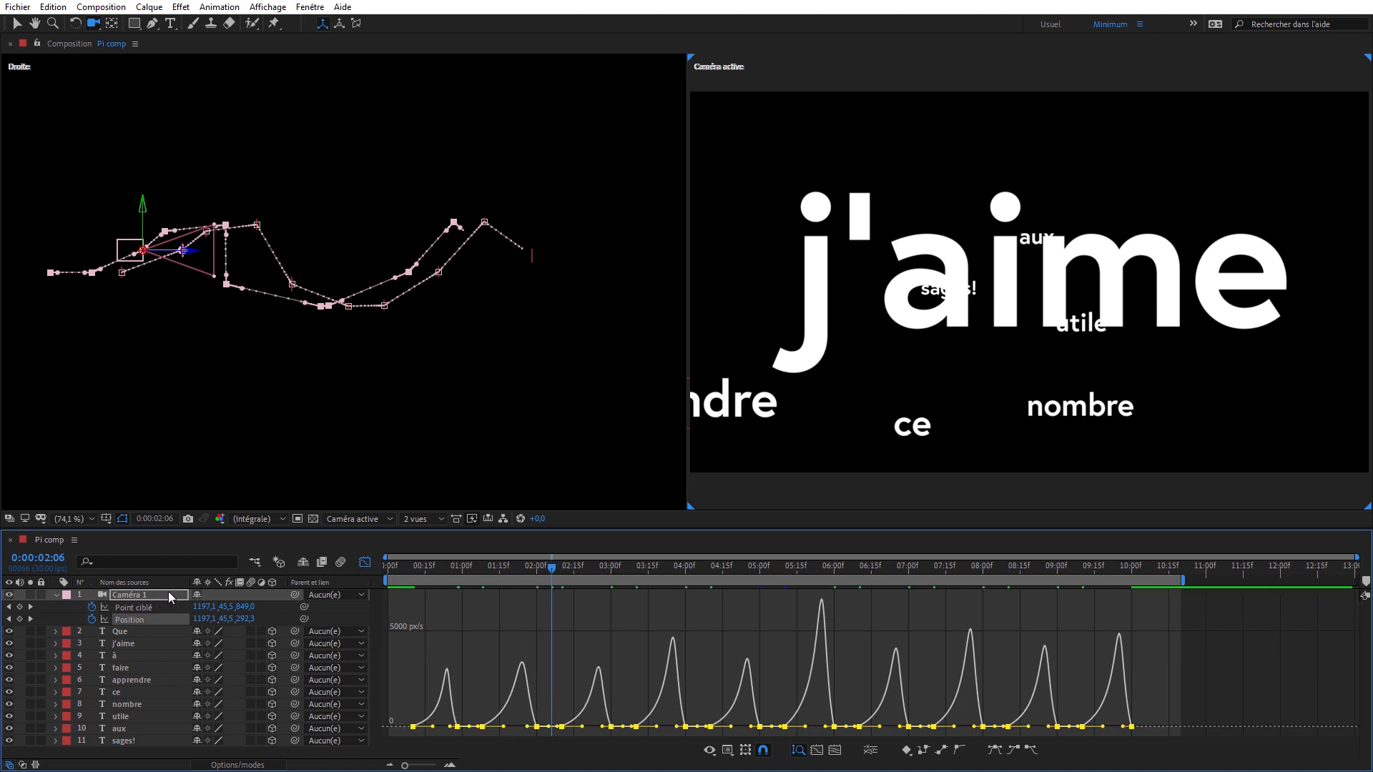
key("space")
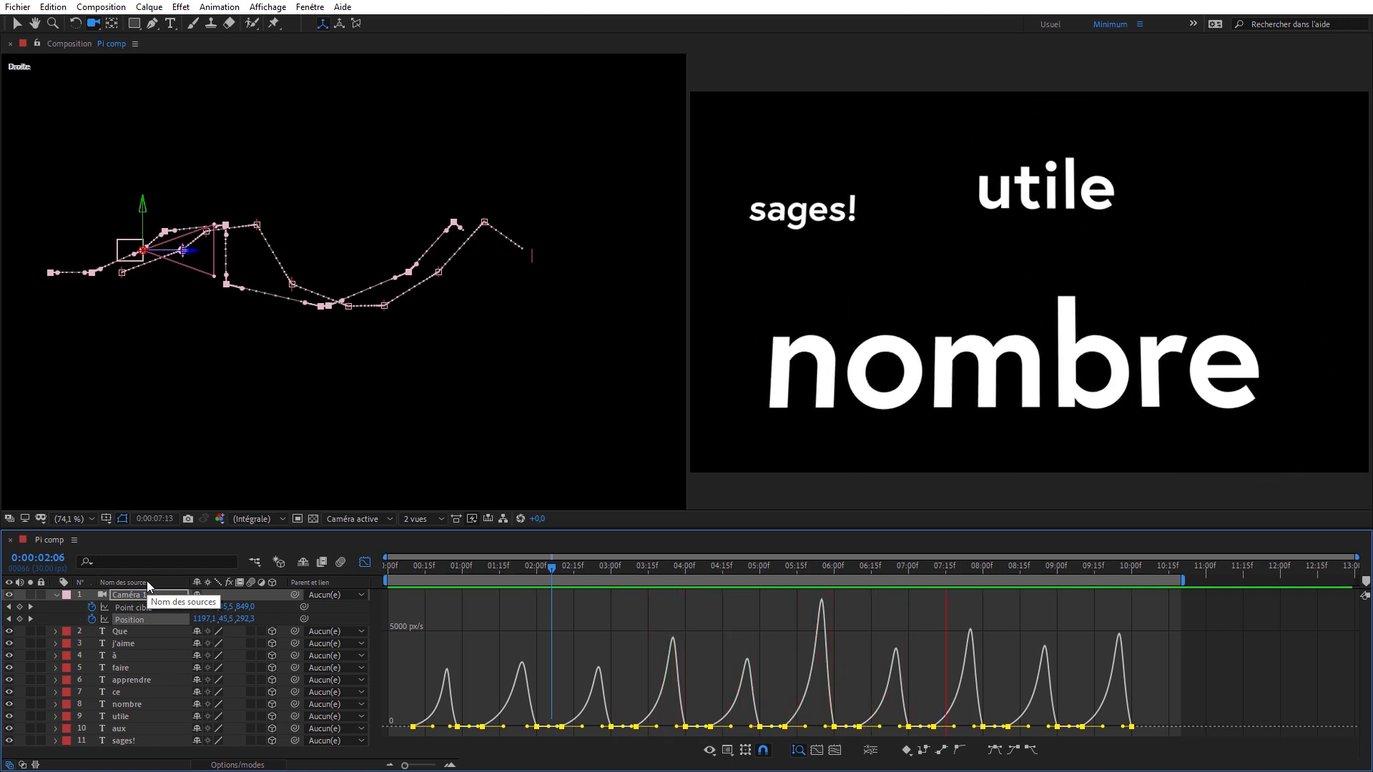
- Compare the Point ciblé and Position speed curves together, return to the layer bar view and stop the preview
left_click_drag(76, 609, 108, 621)
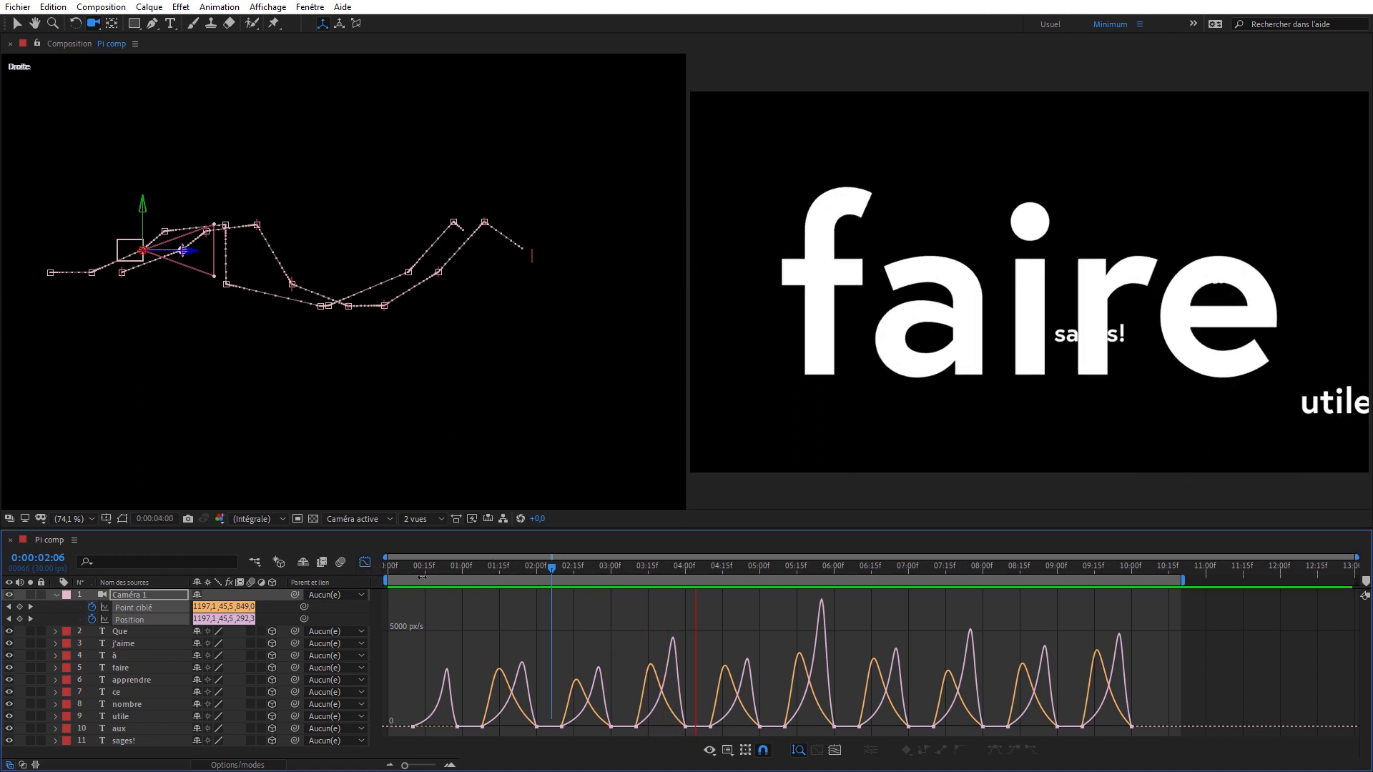
left_click(367, 564)
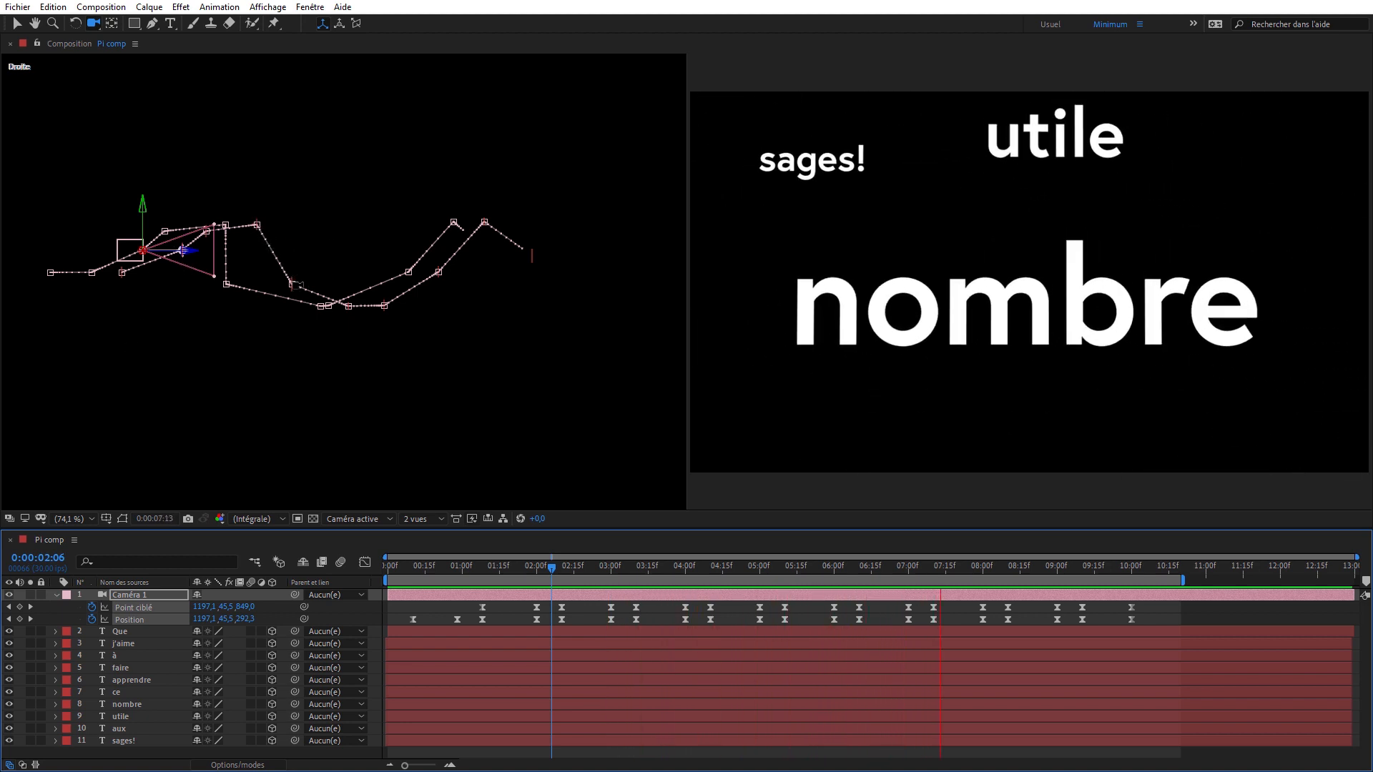
left_click(566, 568)
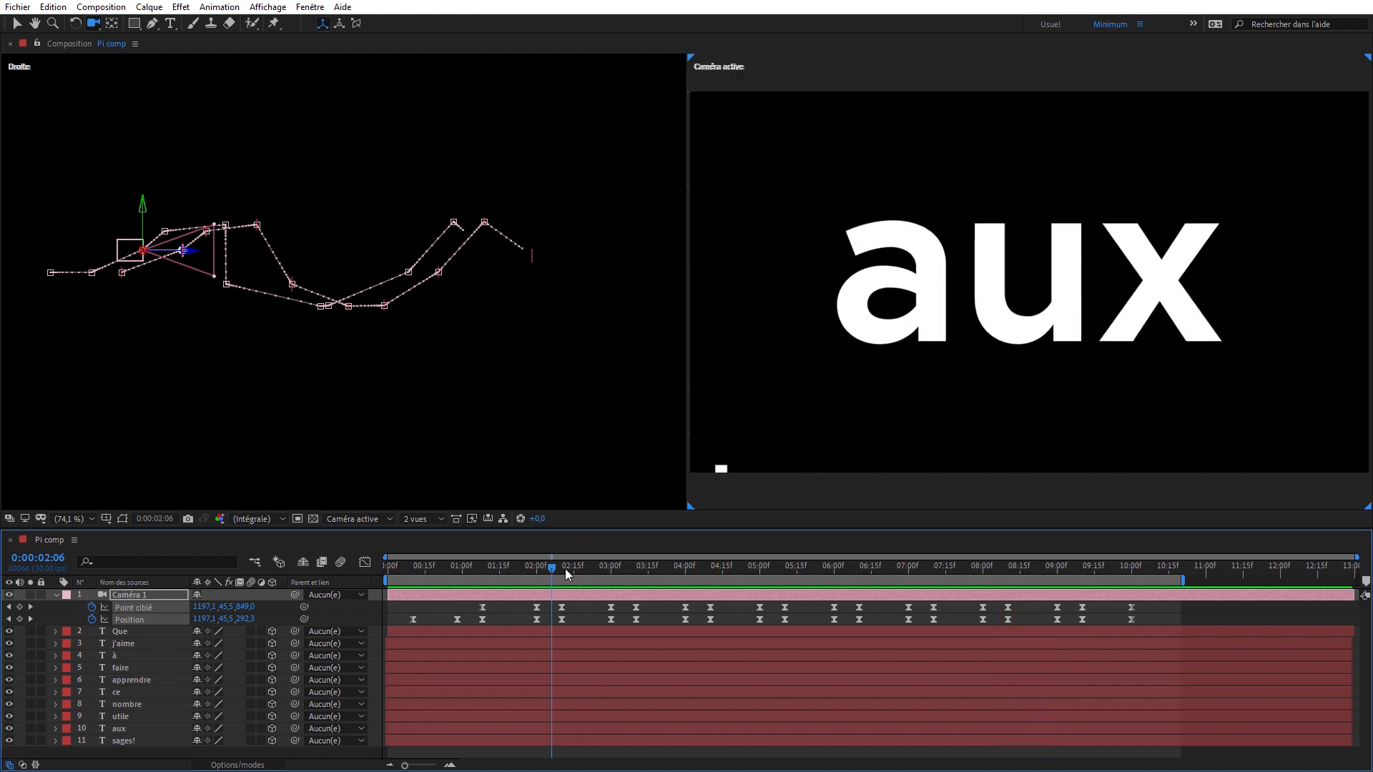
- Inspect the camera's path in the Droite view while scrubbing from 0:00:03:23 to sages! at 0:00:09:28
left_click_drag(568, 572, 667, 568)
left_click(424, 316)
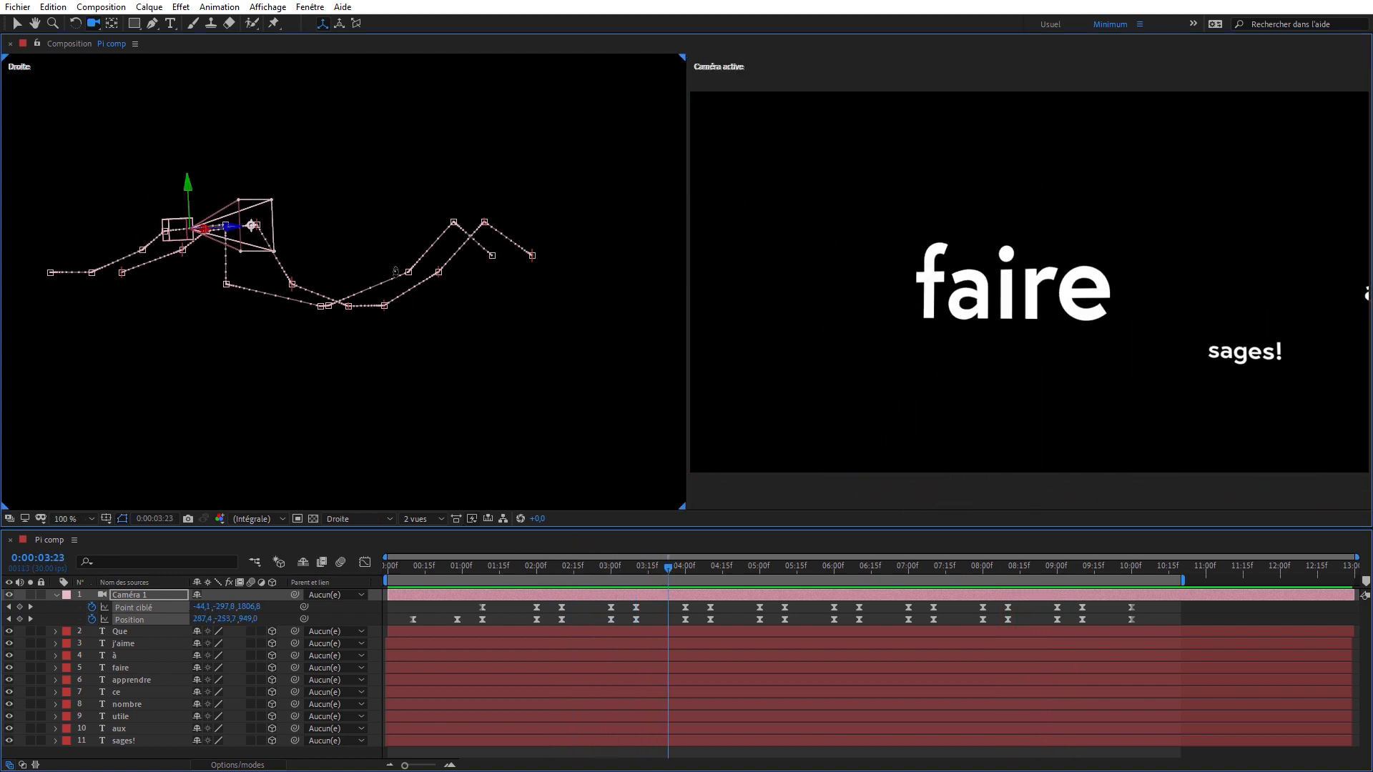
left_click_drag(351, 251, 414, 211)
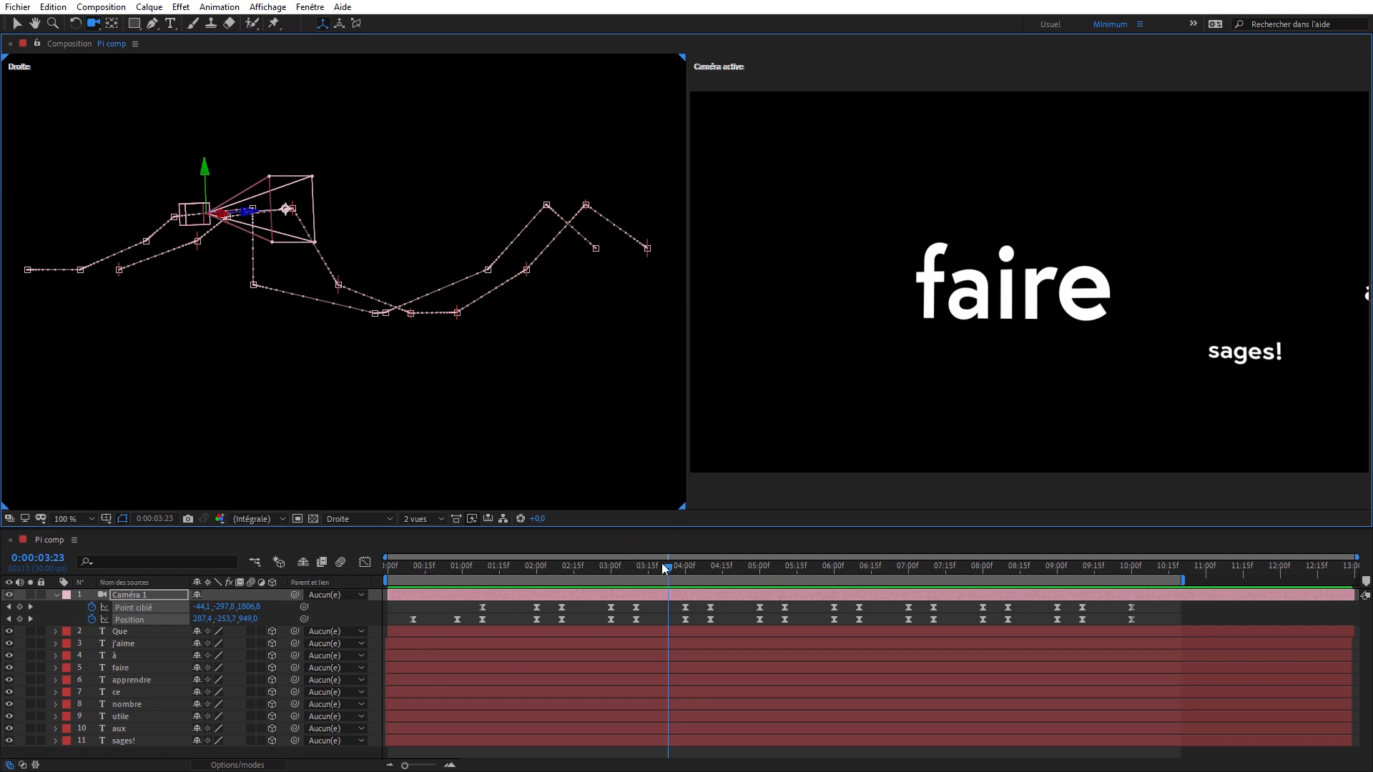
left_click_drag(672, 568, 1131, 576)
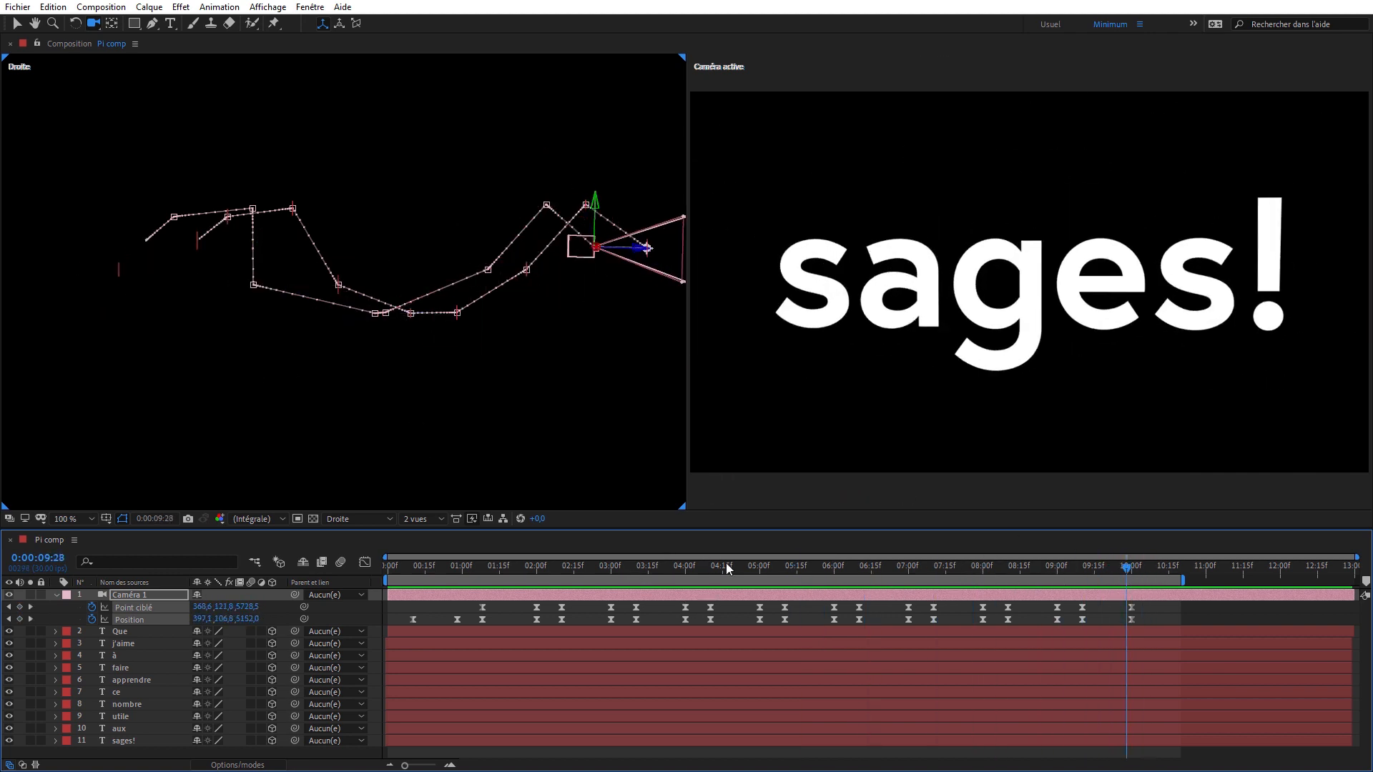
- Scrub the camera animation from sages! back to 0:00:00:00 and on to faire, watching the path in the Droite view
left_click_drag(735, 569, 437, 602)
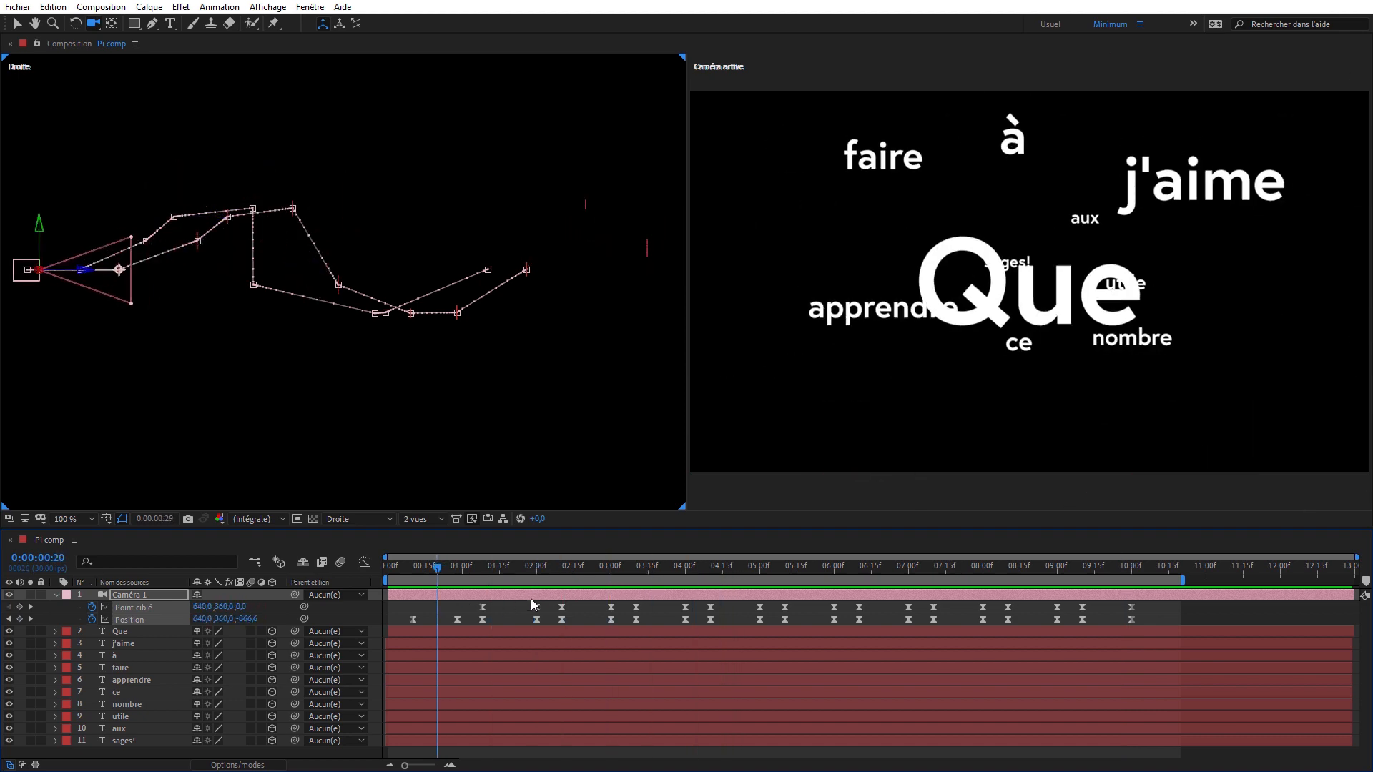
left_click_drag(532, 604, 369, 608)
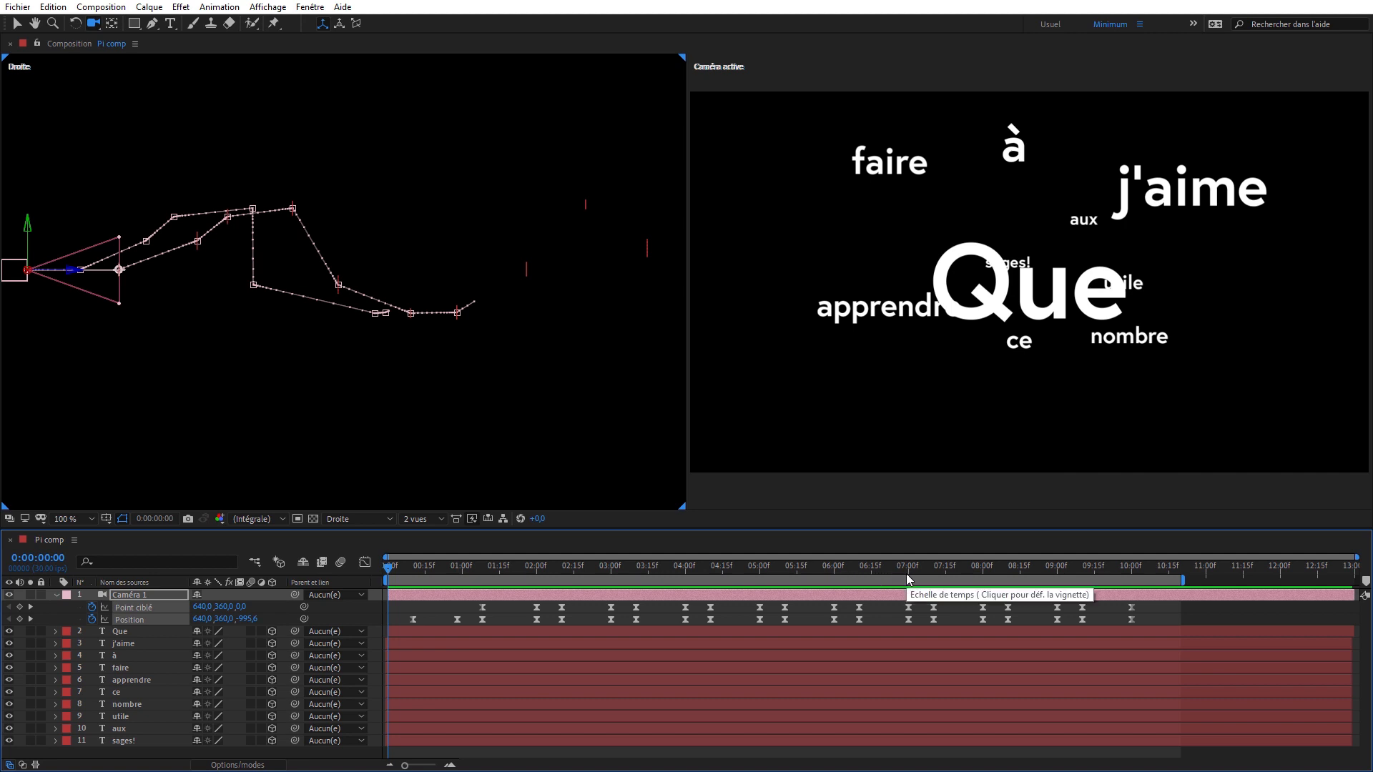
left_click_drag(639, 572, 668, 568)
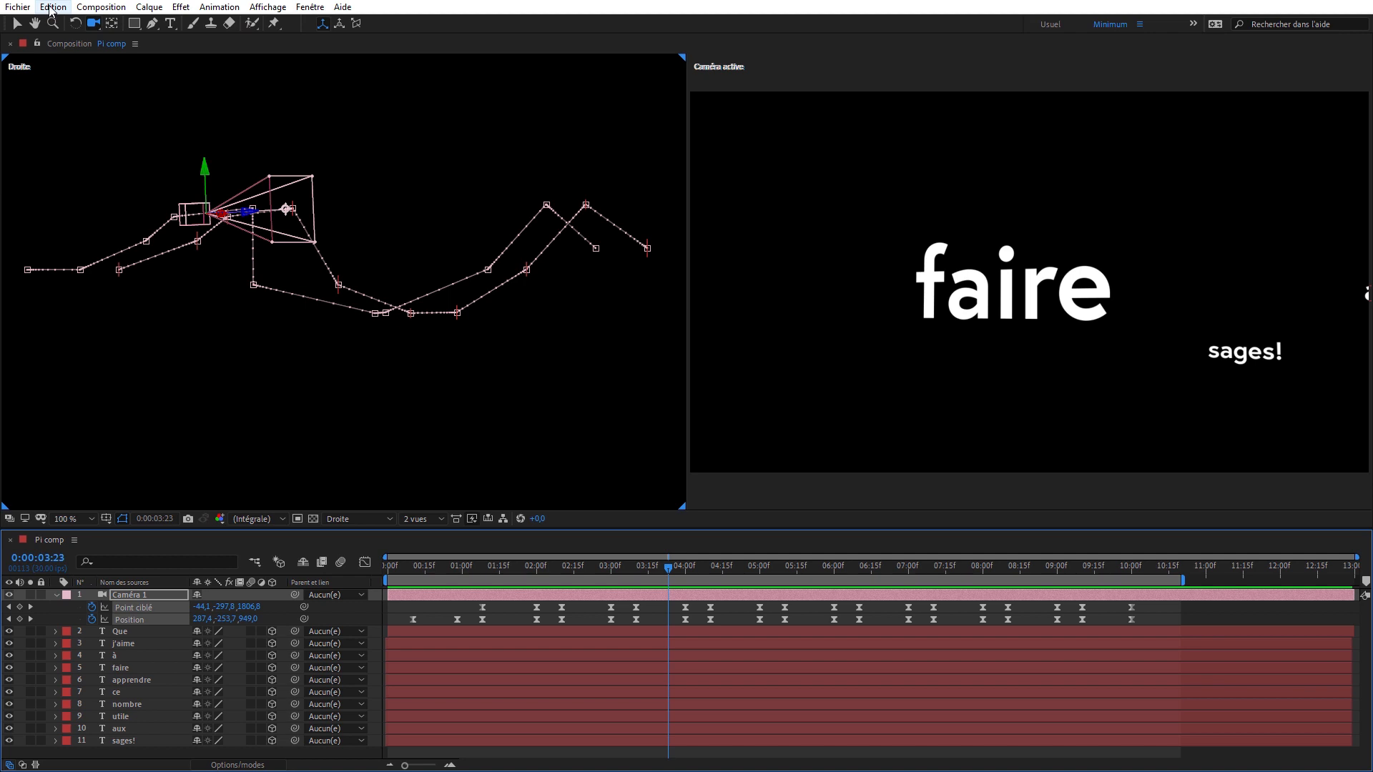
- Set the motion path display preference to Toutes les images clés and scrub the camera around faire
left_click(51, 9)
mouse_move(200, 403)
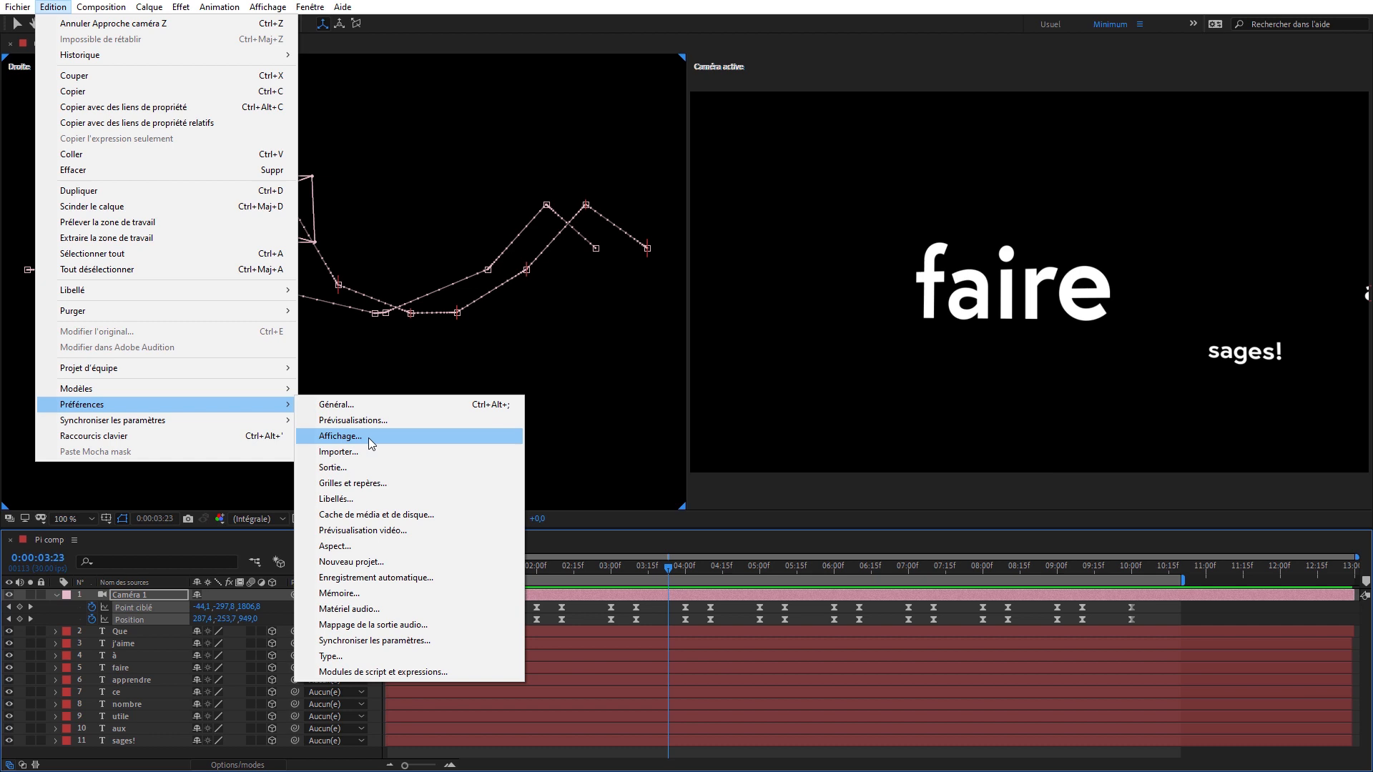
left_click(368, 438)
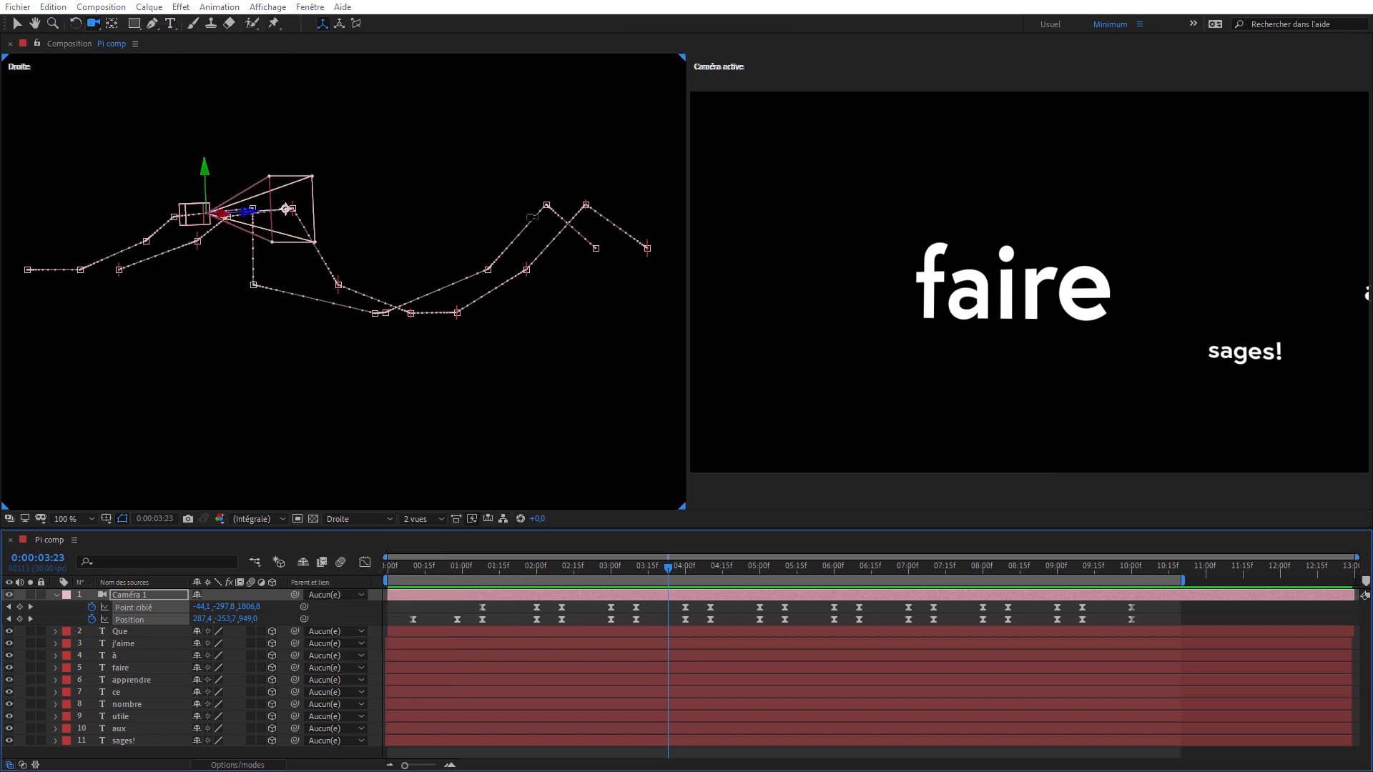
left_click_drag(671, 151, 661, 126)
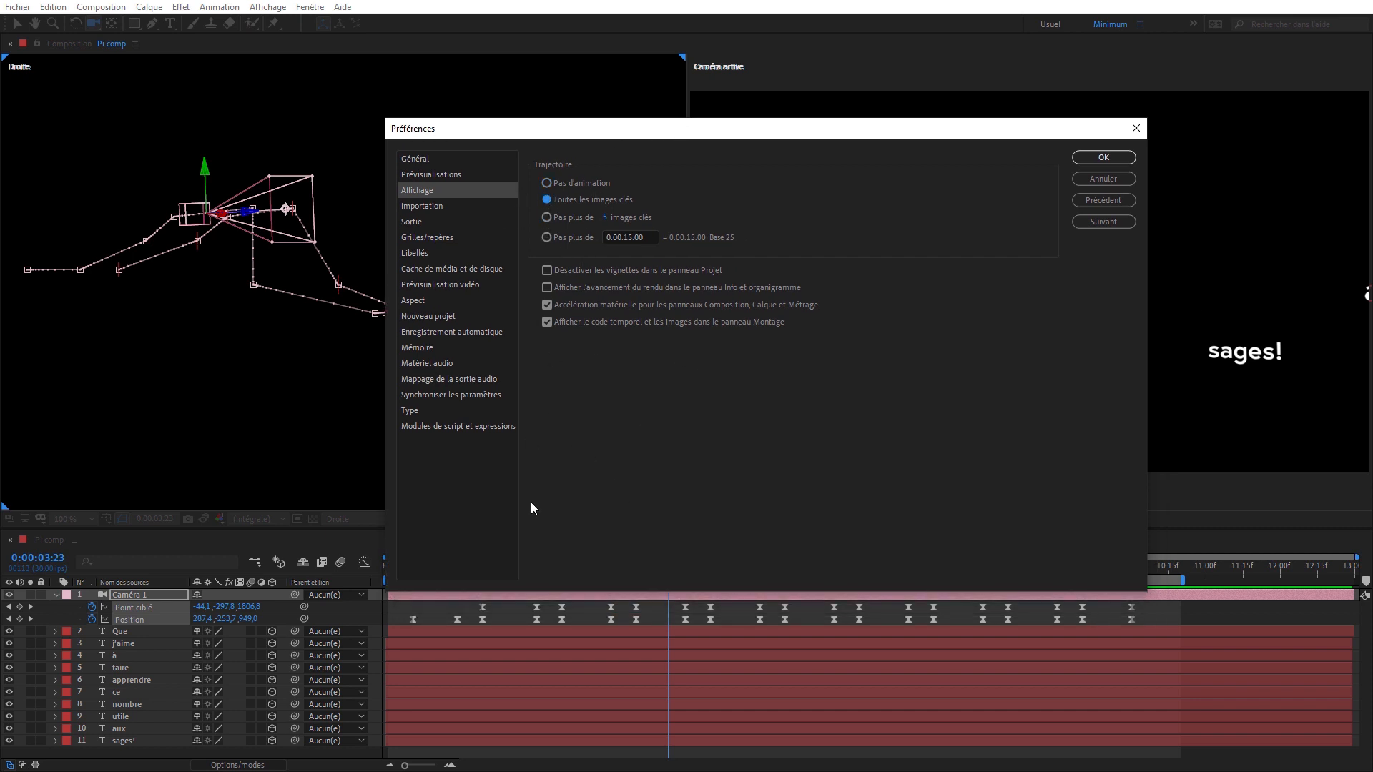
left_click(1091, 159)
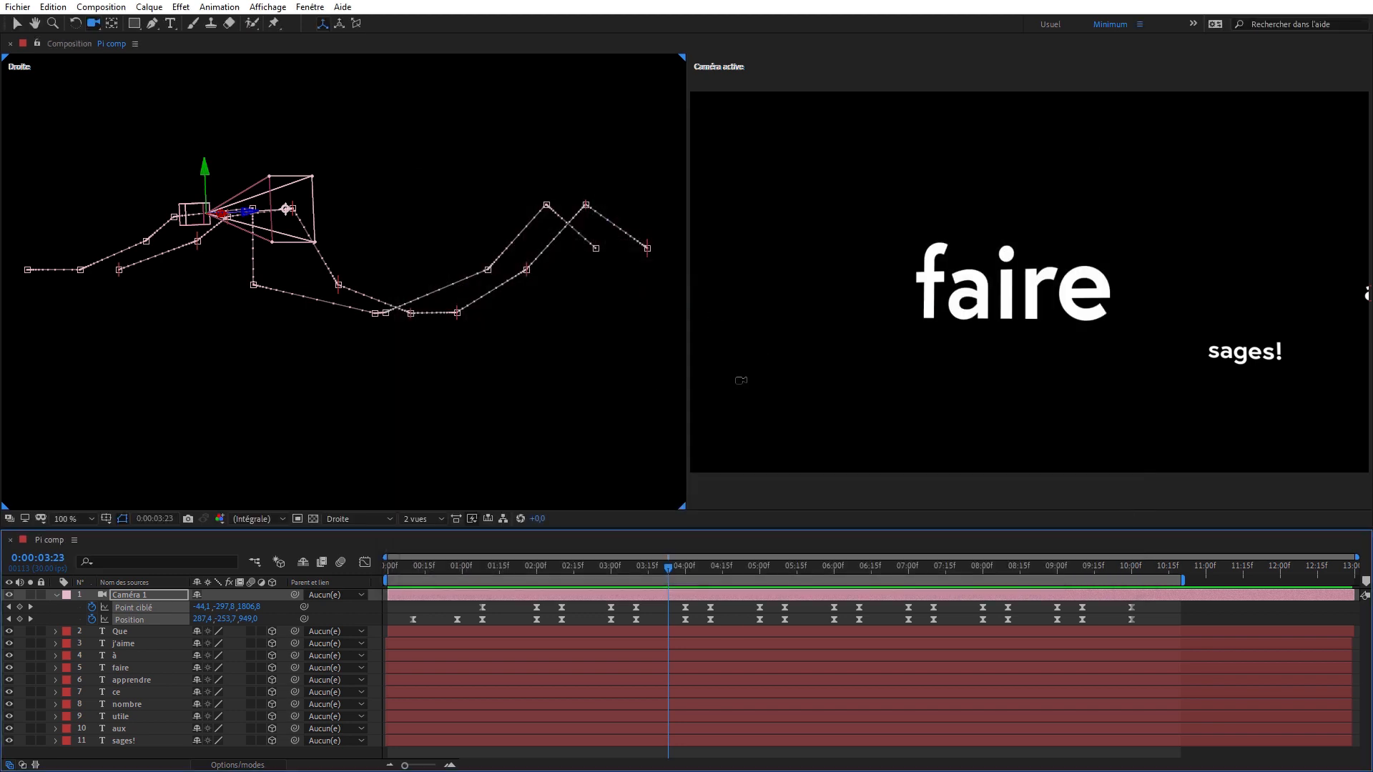
left_click(694, 569)
left_click_drag(831, 568, 660, 569)
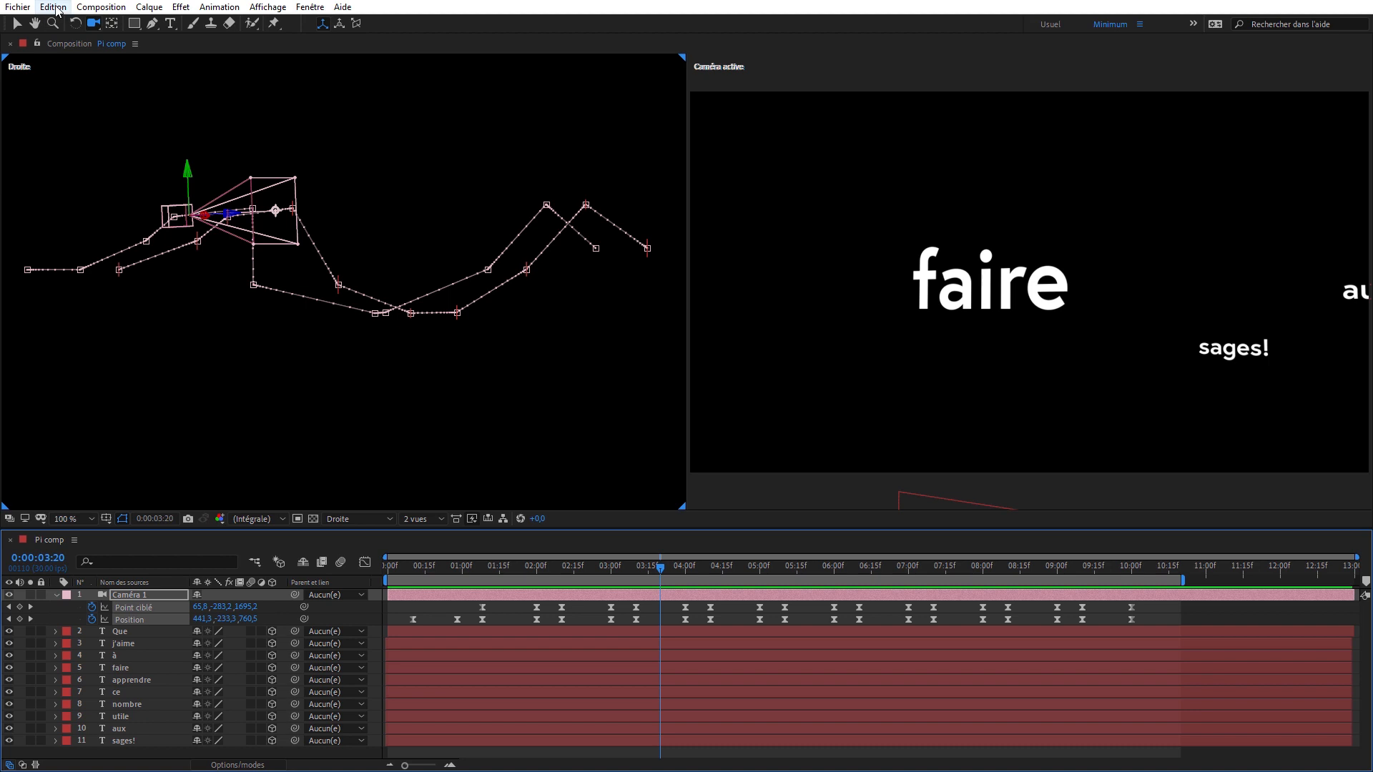
- Limit motion path display to Pas plus de 2 images clés in the preferences and scrub the camera to 0:00:01:23
left_click(53, 7)
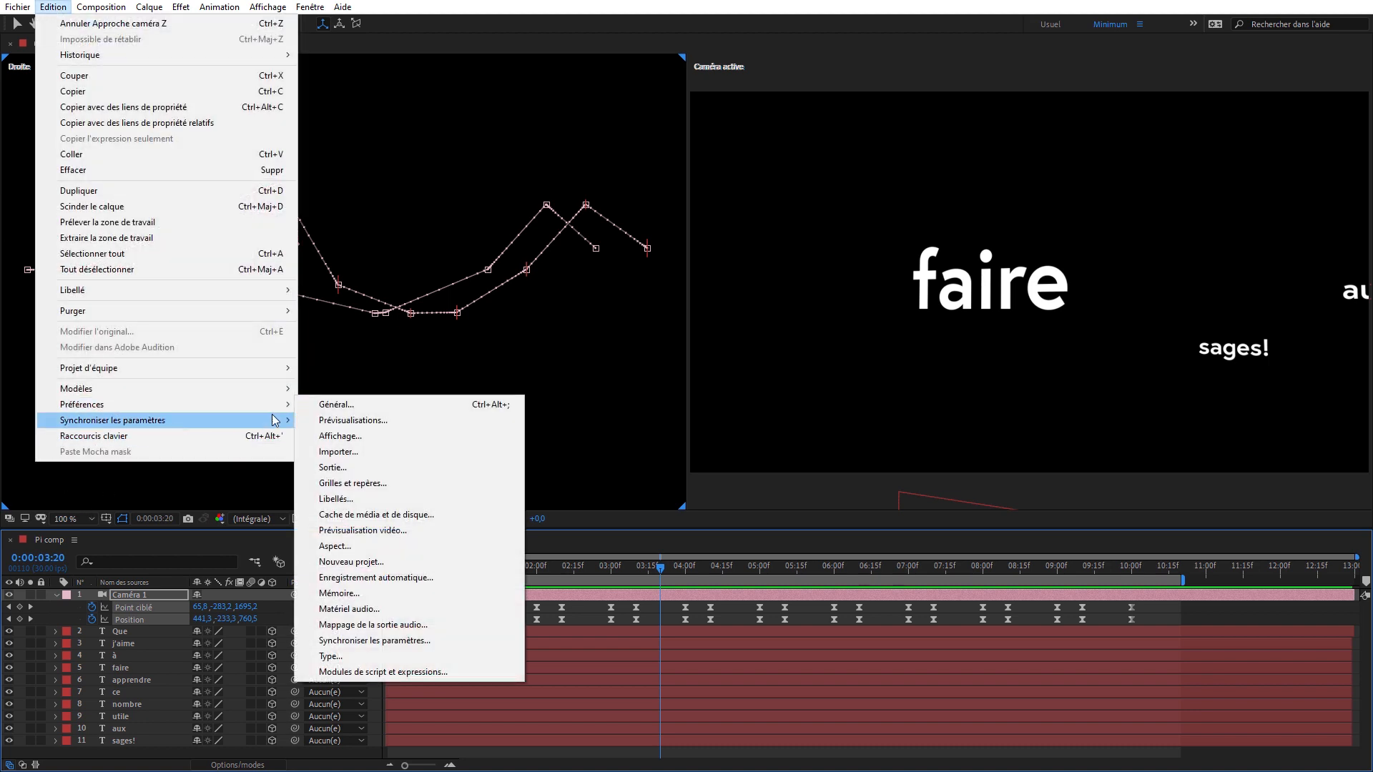
left_click(413, 435)
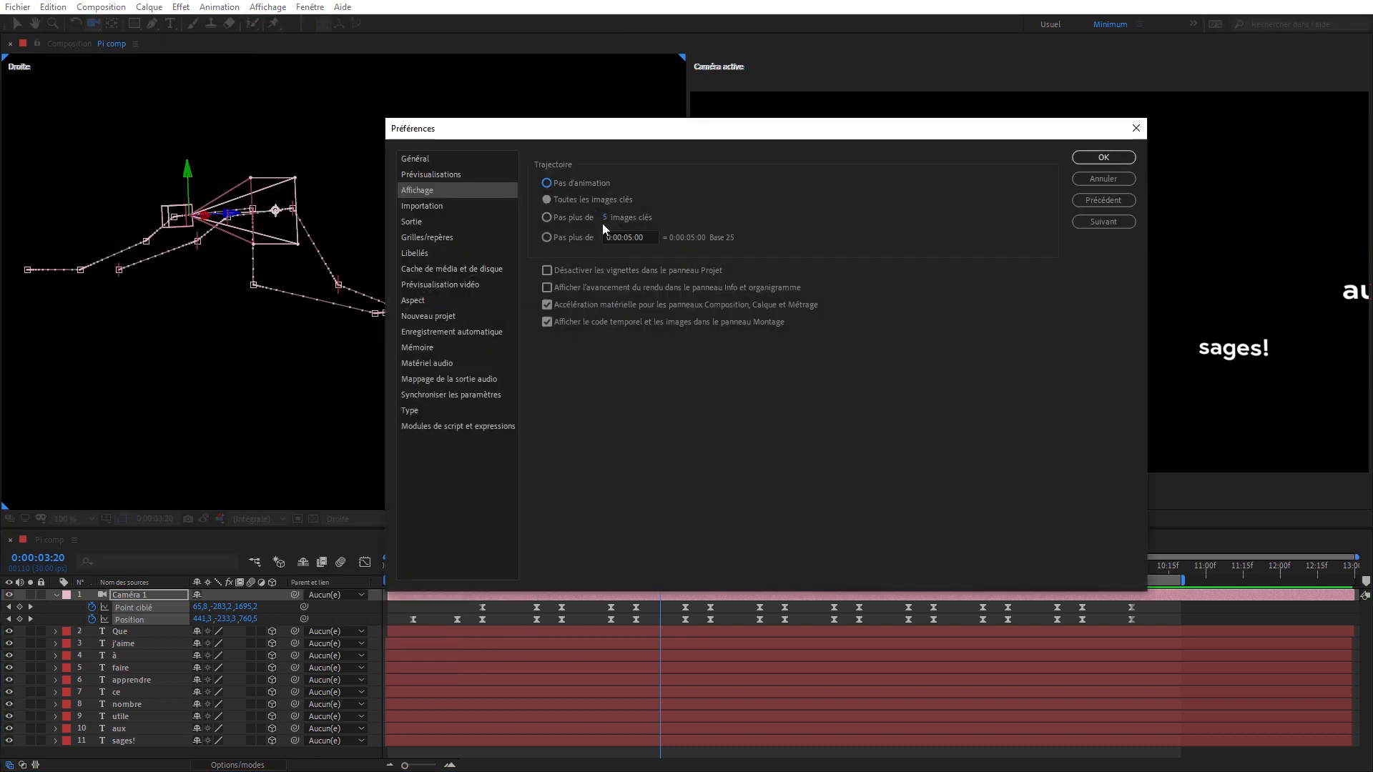
left_click(610, 217)
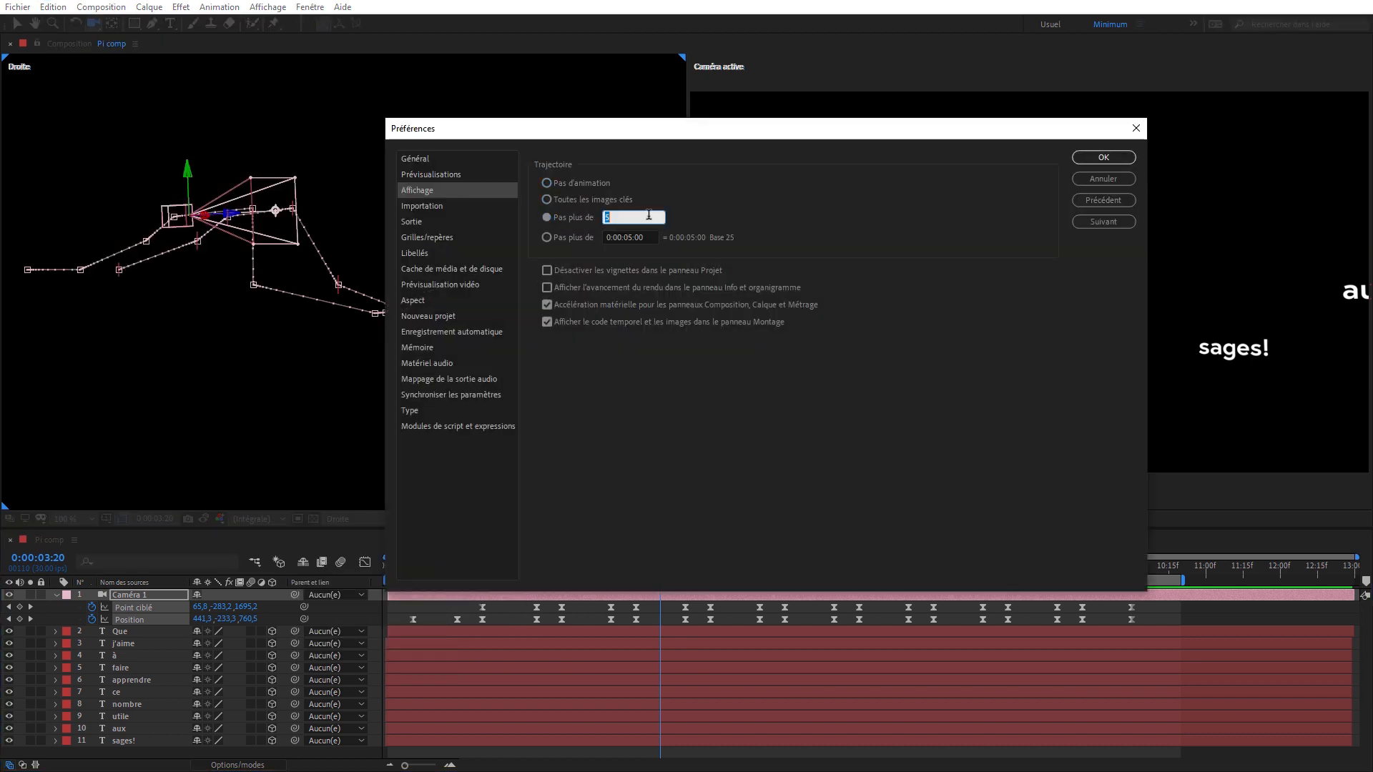
type("2")
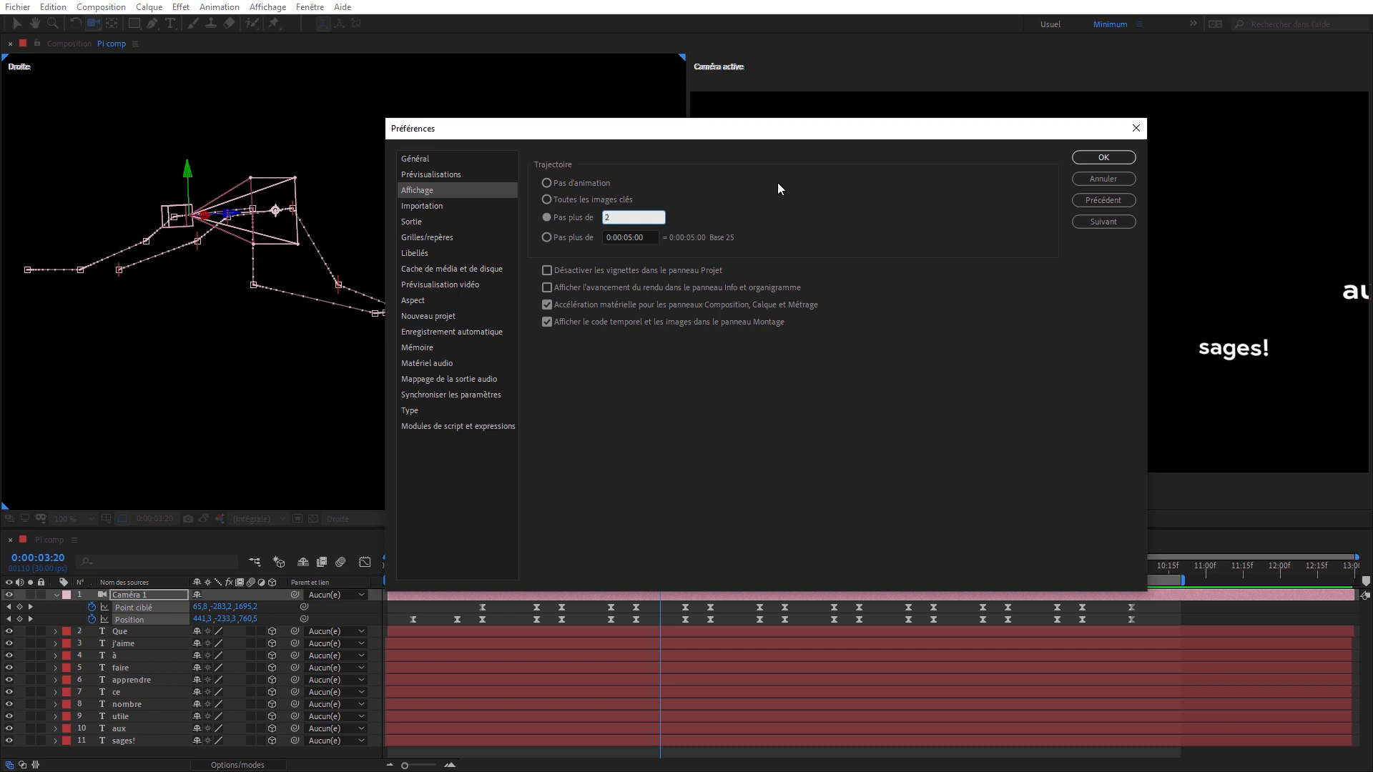
left_click(804, 453)
left_click(1102, 158)
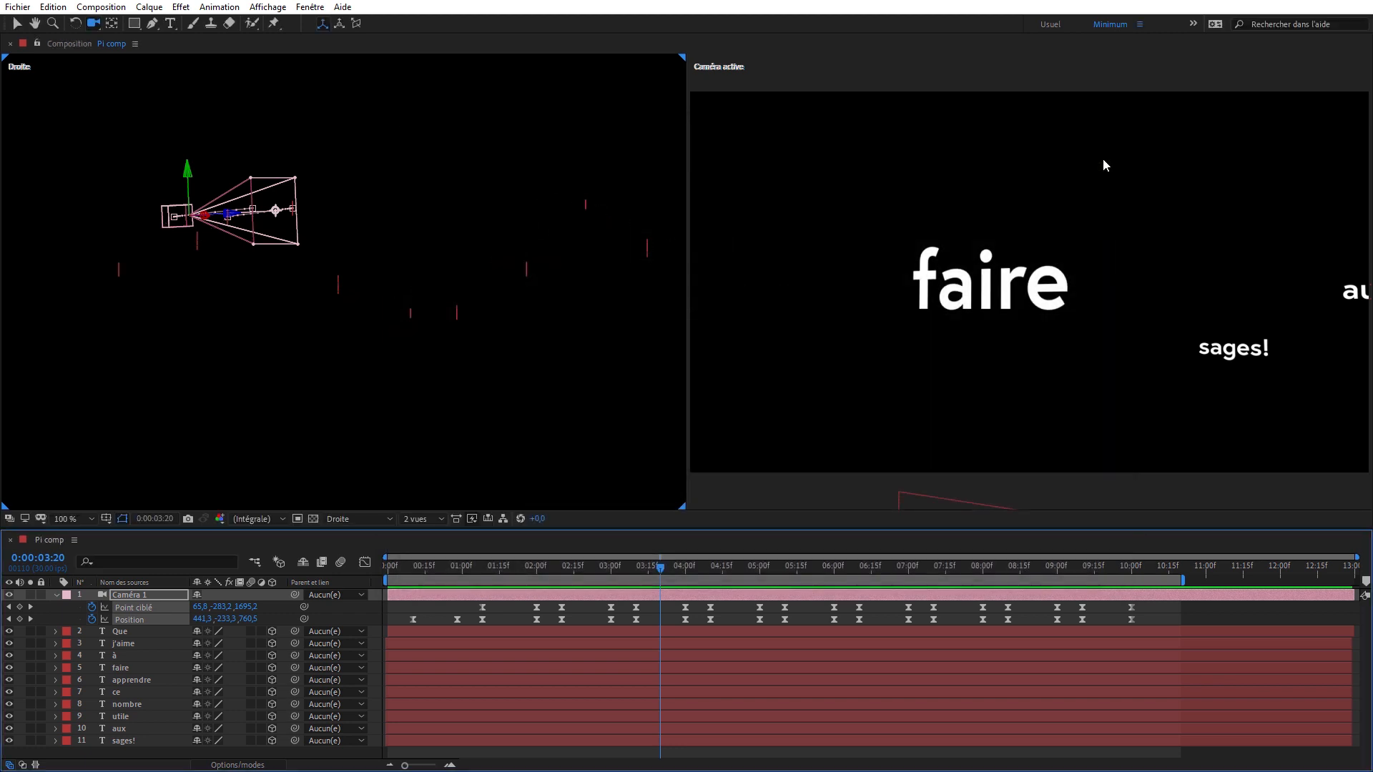
left_click(434, 569)
left_click_drag(435, 574, 521, 573)
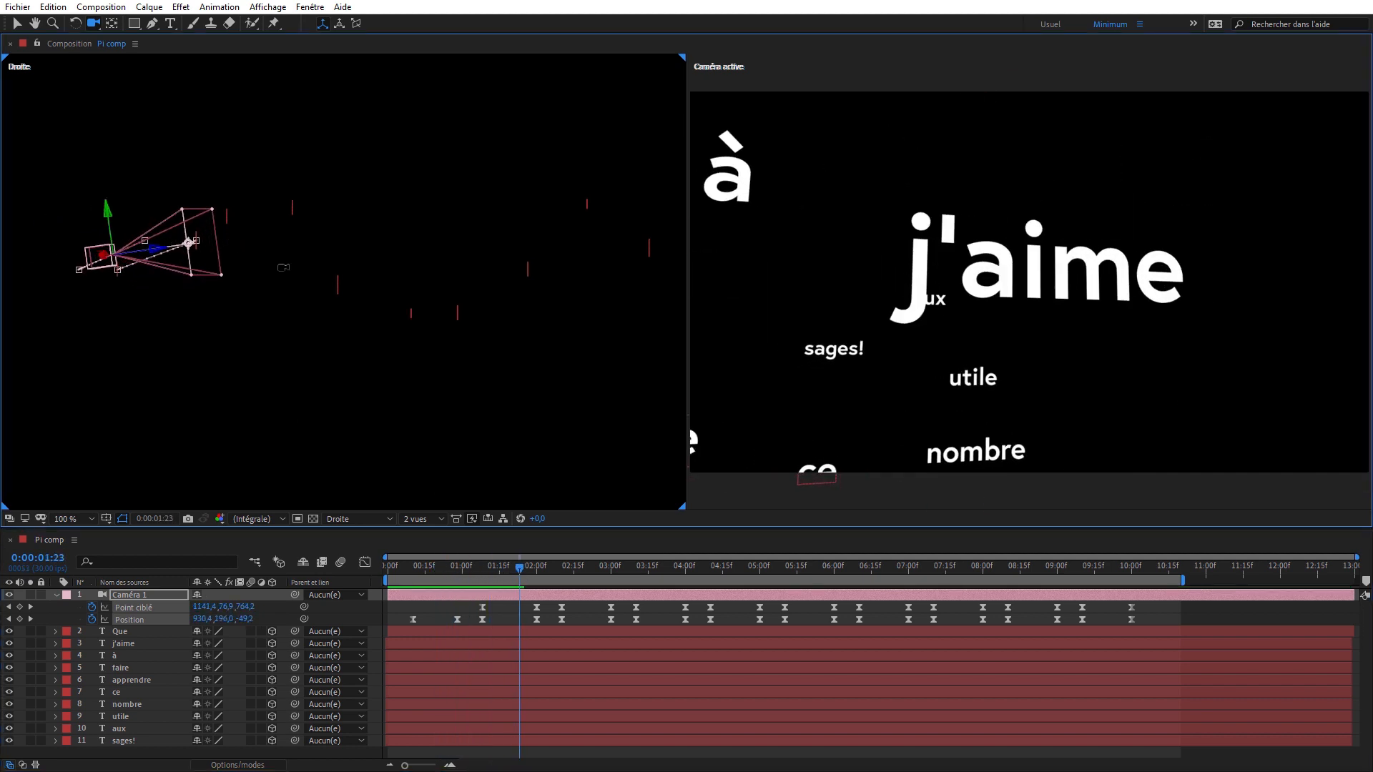
- Curve the camera's Position path between Que and j'aime in the Droite view by adjusting the tangents of both keyframes
left_click_drag(295, 258, 438, 300)
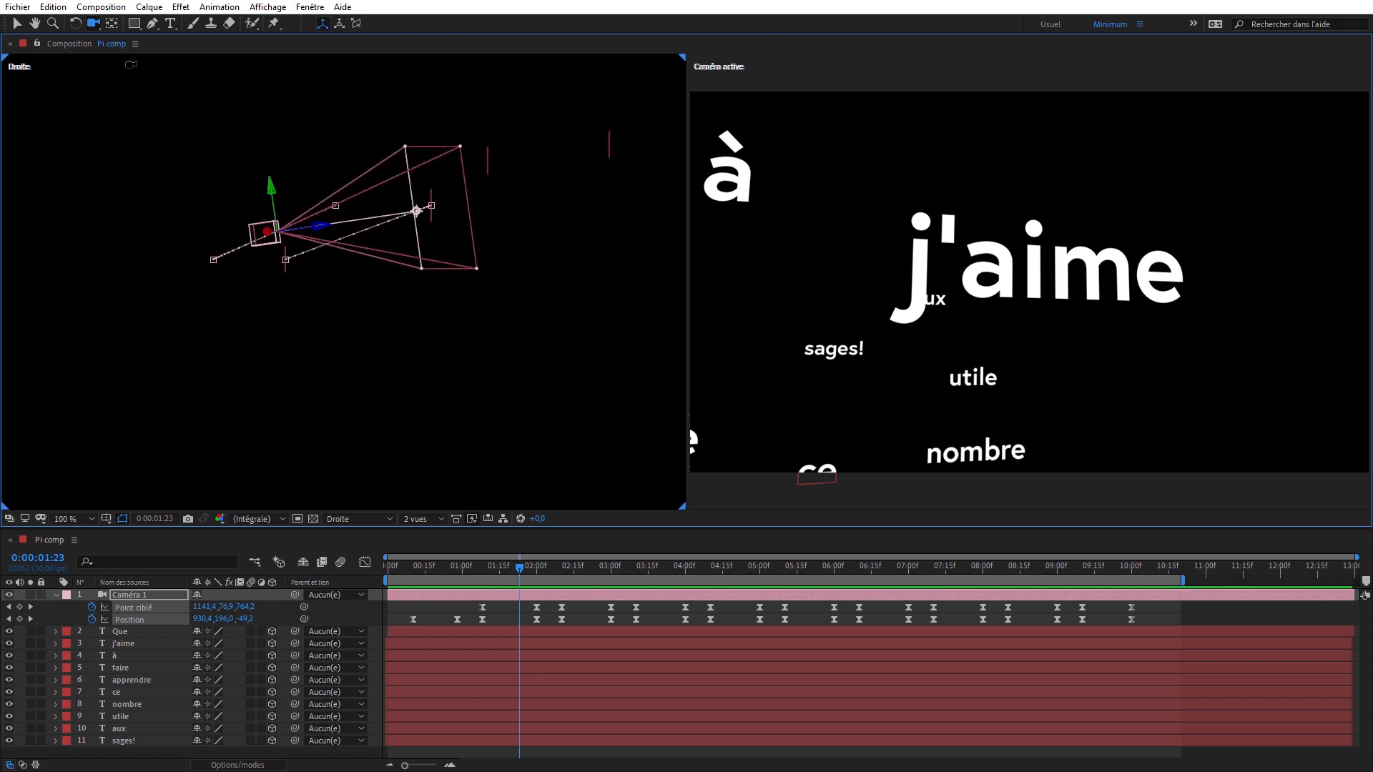
left_click_drag(306, 364, 411, 310)
left_click_drag(395, 255, 416, 234)
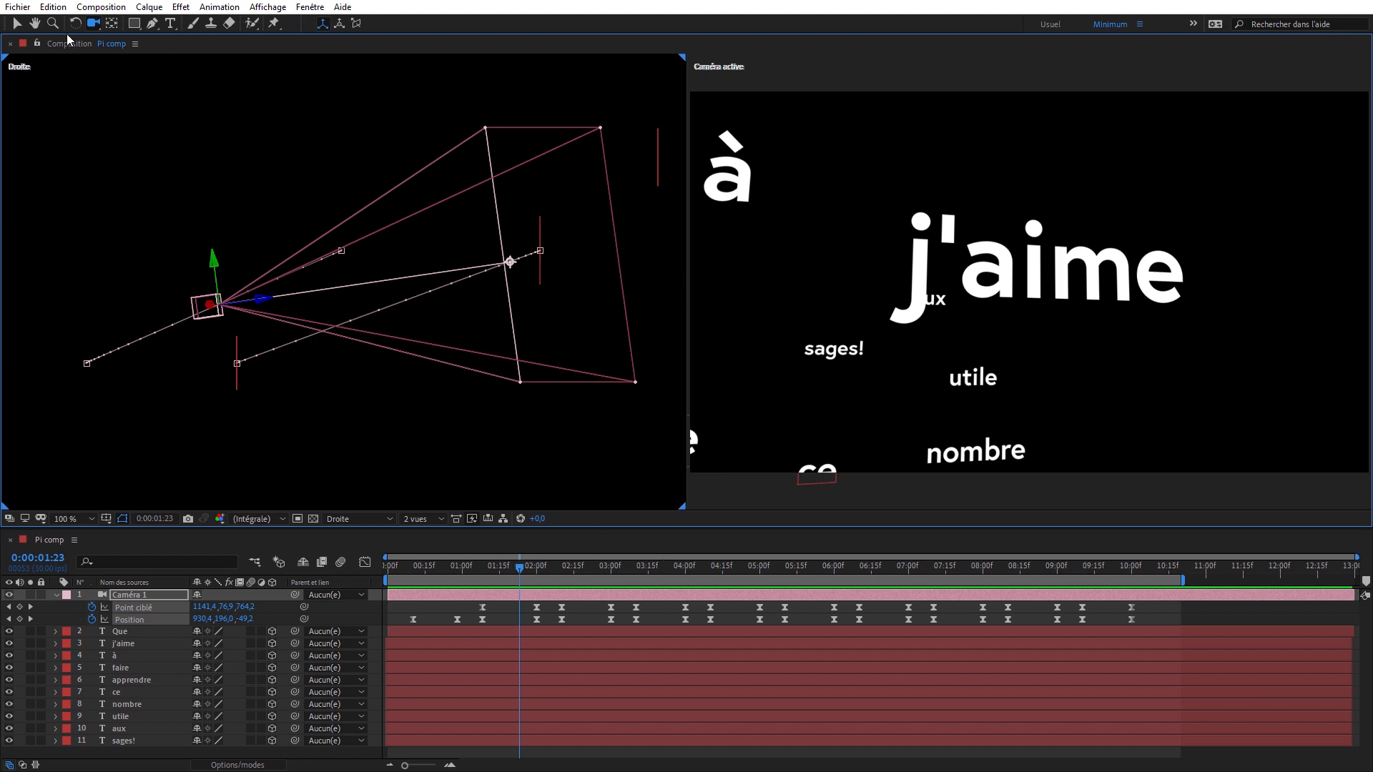
left_click(17, 23)
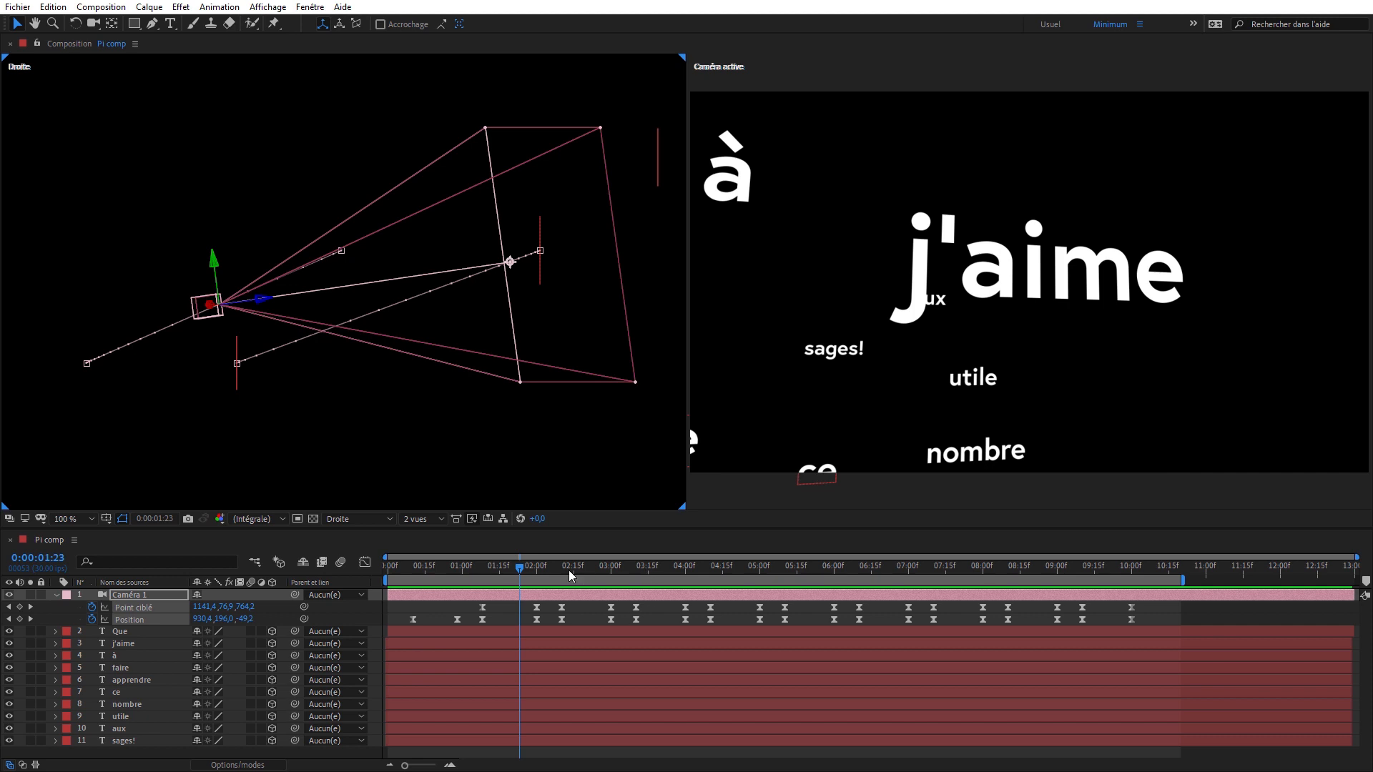
left_click_drag(535, 568, 514, 573)
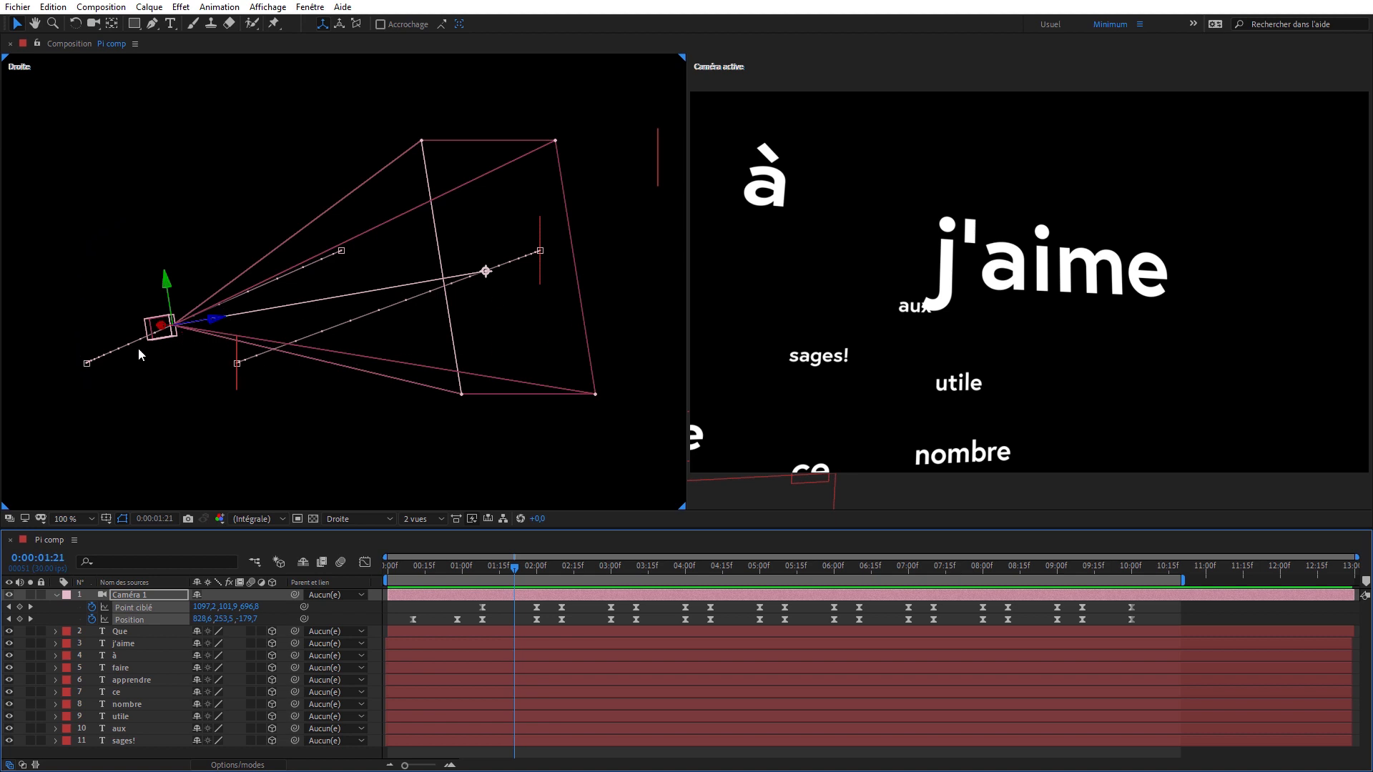
left_click(87, 365)
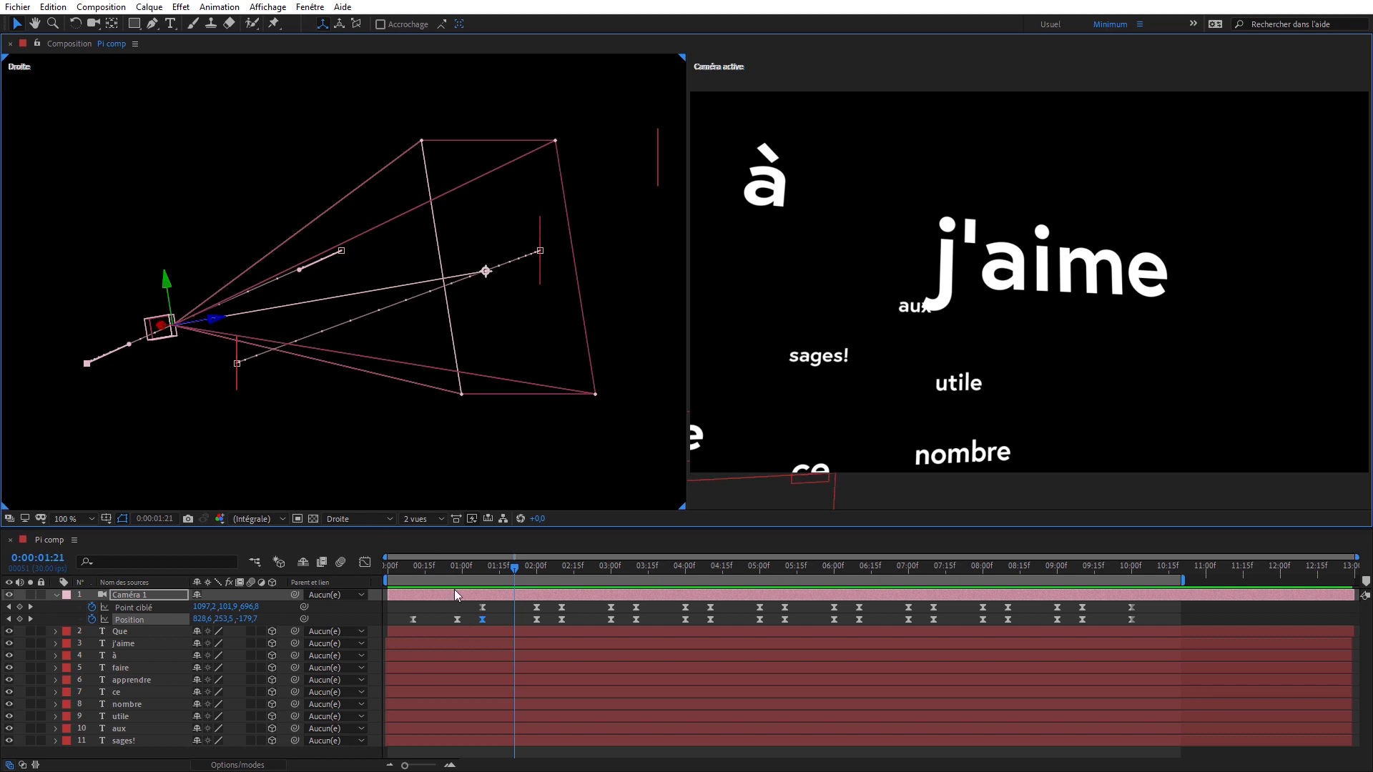
mouse_move(458, 620)
left_click_drag(129, 344, 122, 280)
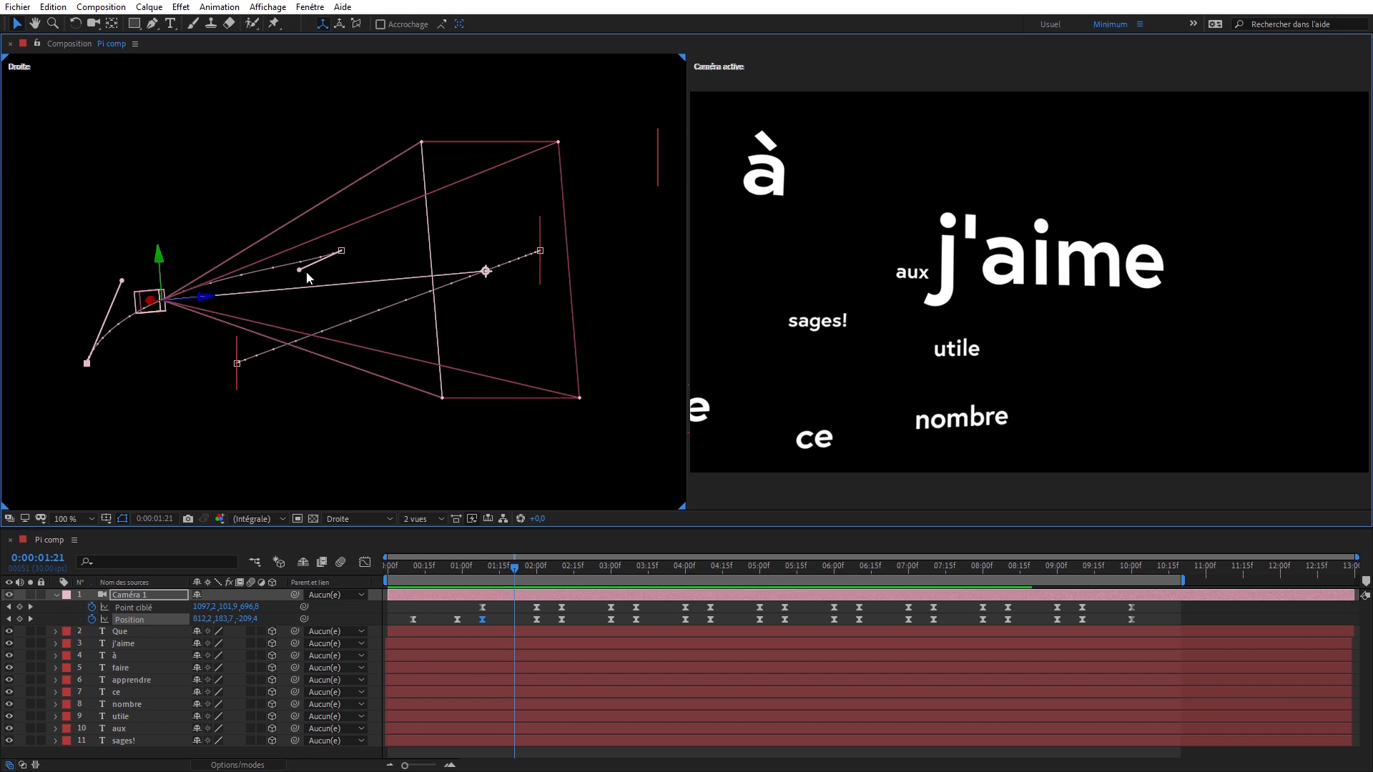
left_click_drag(301, 275, 270, 251)
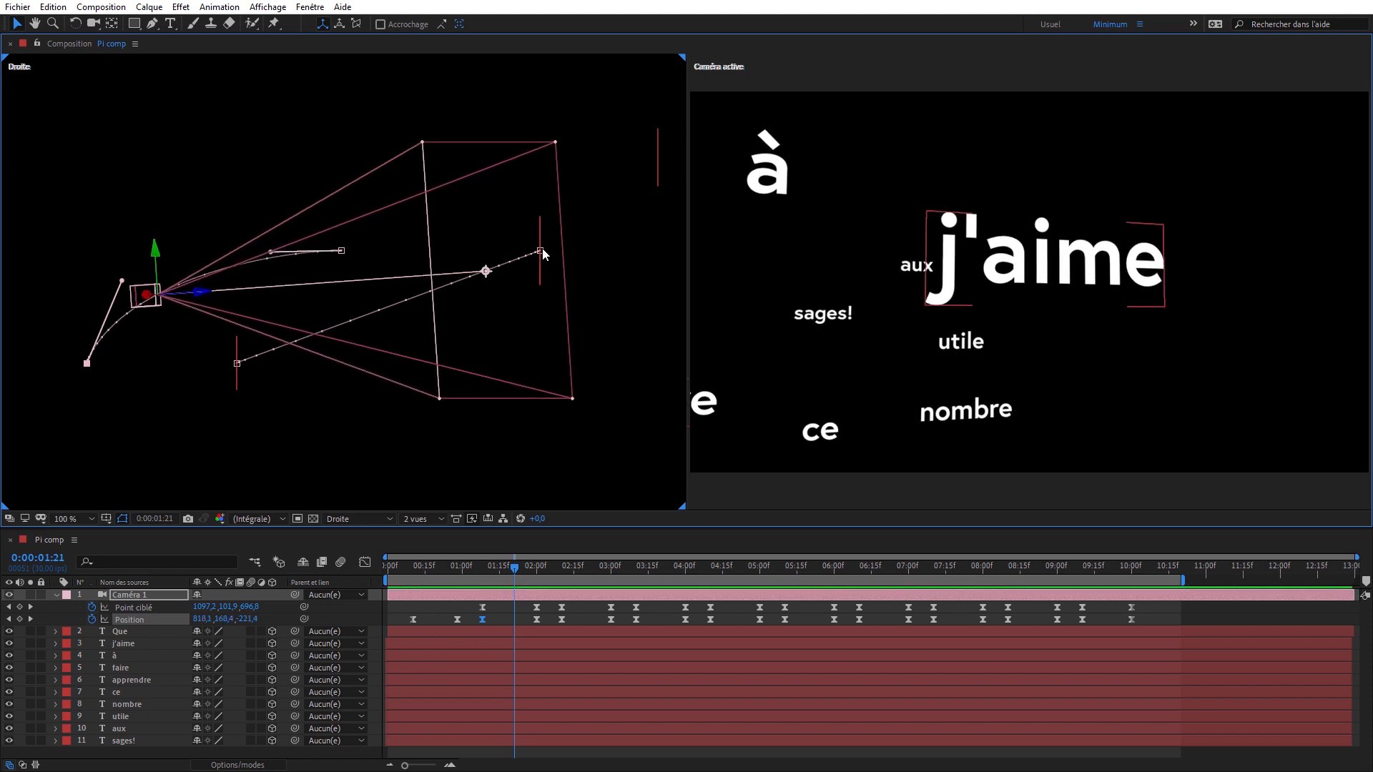
- Bend the Point ciblé path between Que and j'aime in the Droite view using both keyframes' tangents, and scrub to 0:00:01:16
left_click(236, 363)
left_click_drag(289, 347, 326, 363)
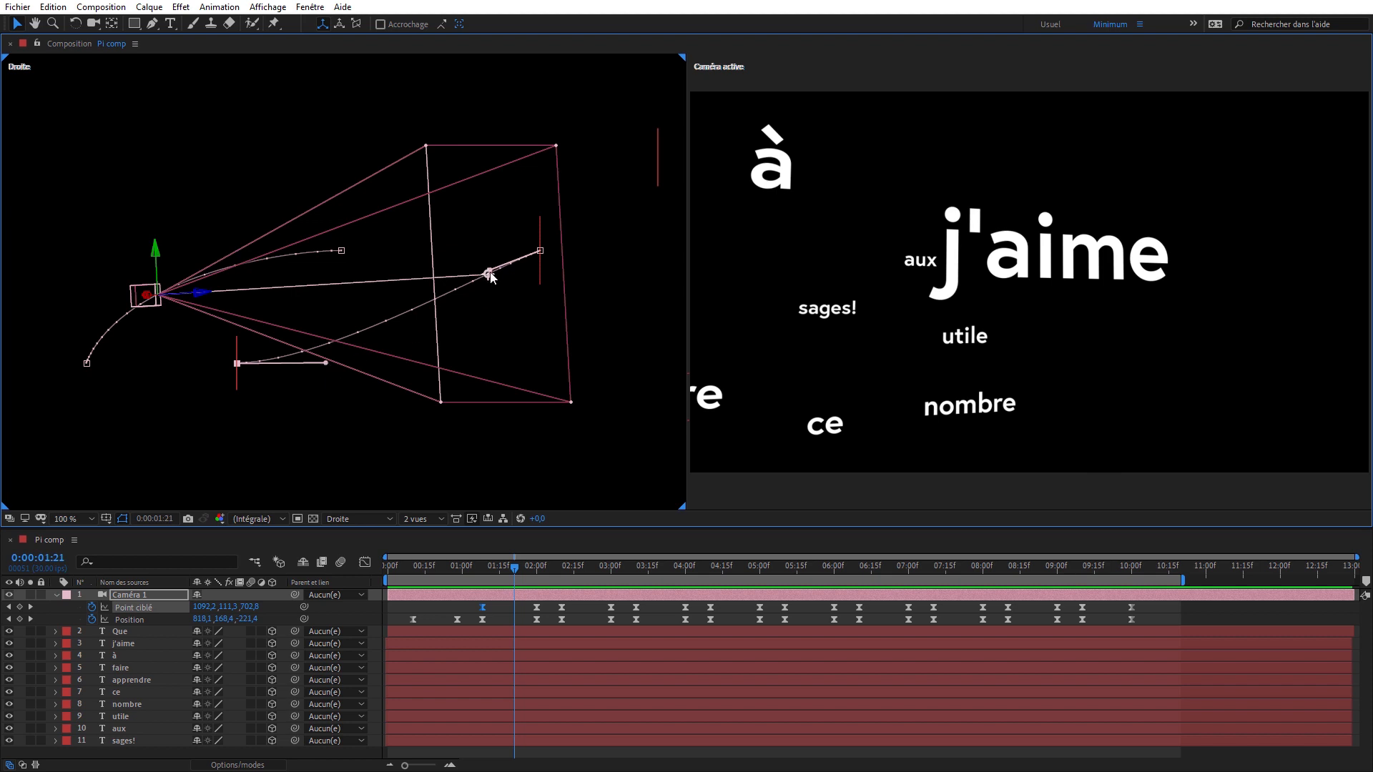
left_click(86, 364)
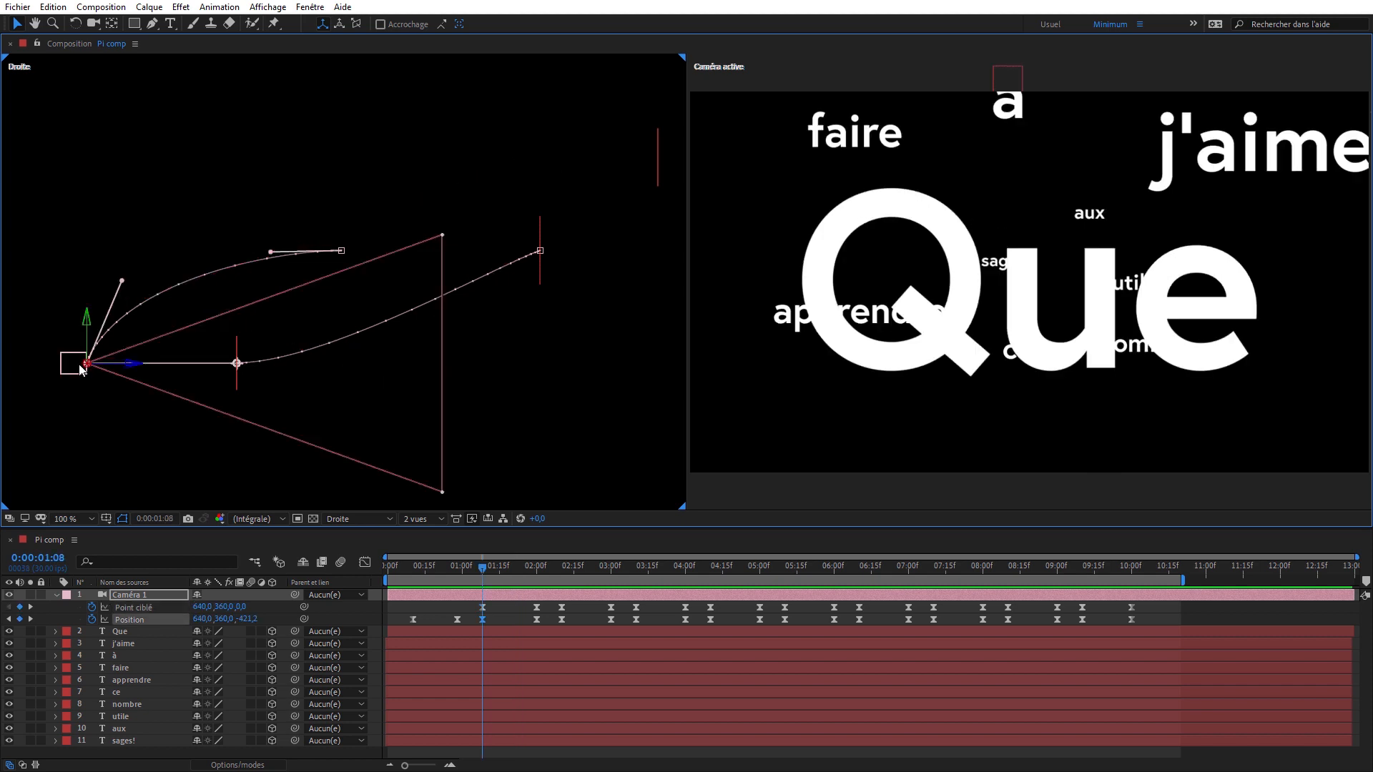
left_click(539, 251)
left_click_drag(492, 276, 492, 306)
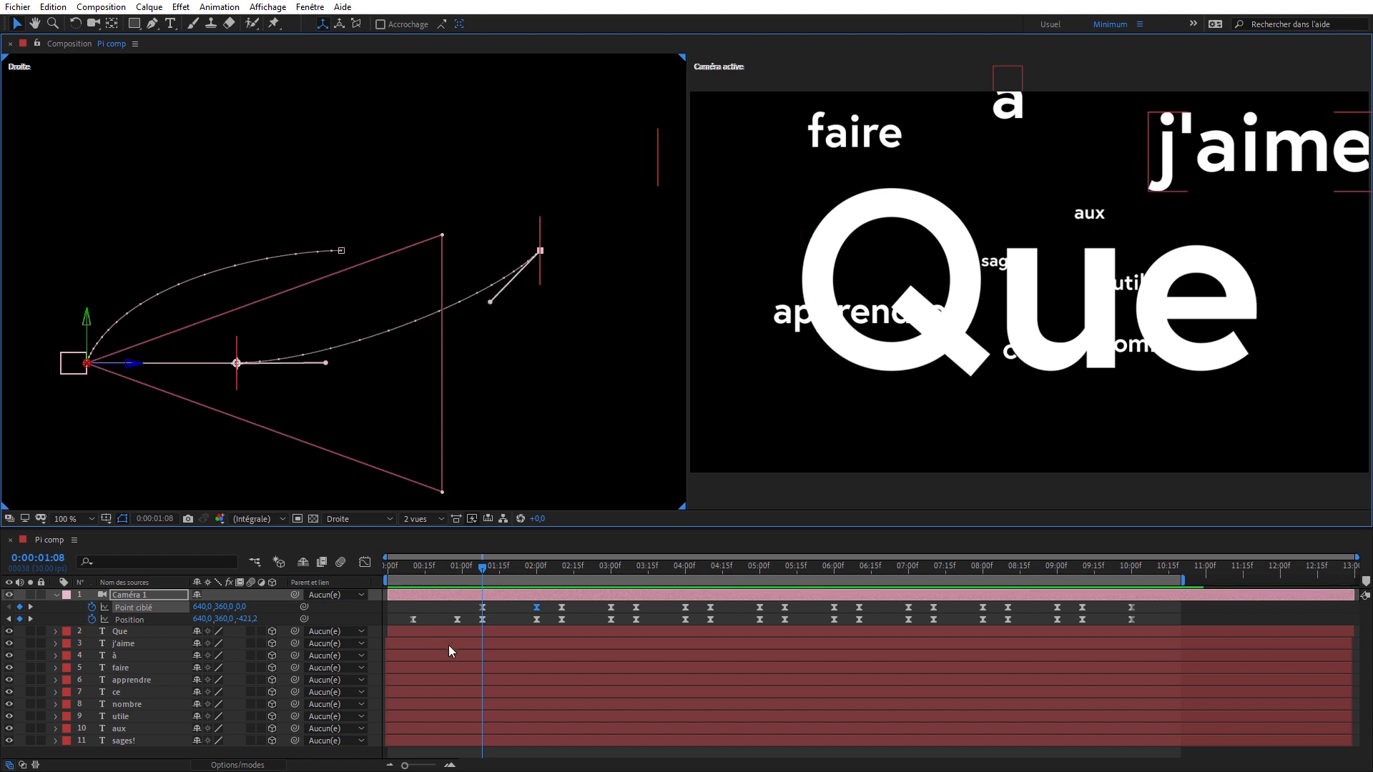
mouse_move(512, 552)
left_mouse_down()
mouse_move(534, 561)
mouse_move(484, 563)
mouse_move(534, 560)
mouse_move(483, 560)
mouse_move(502, 559)
left_mouse_up()
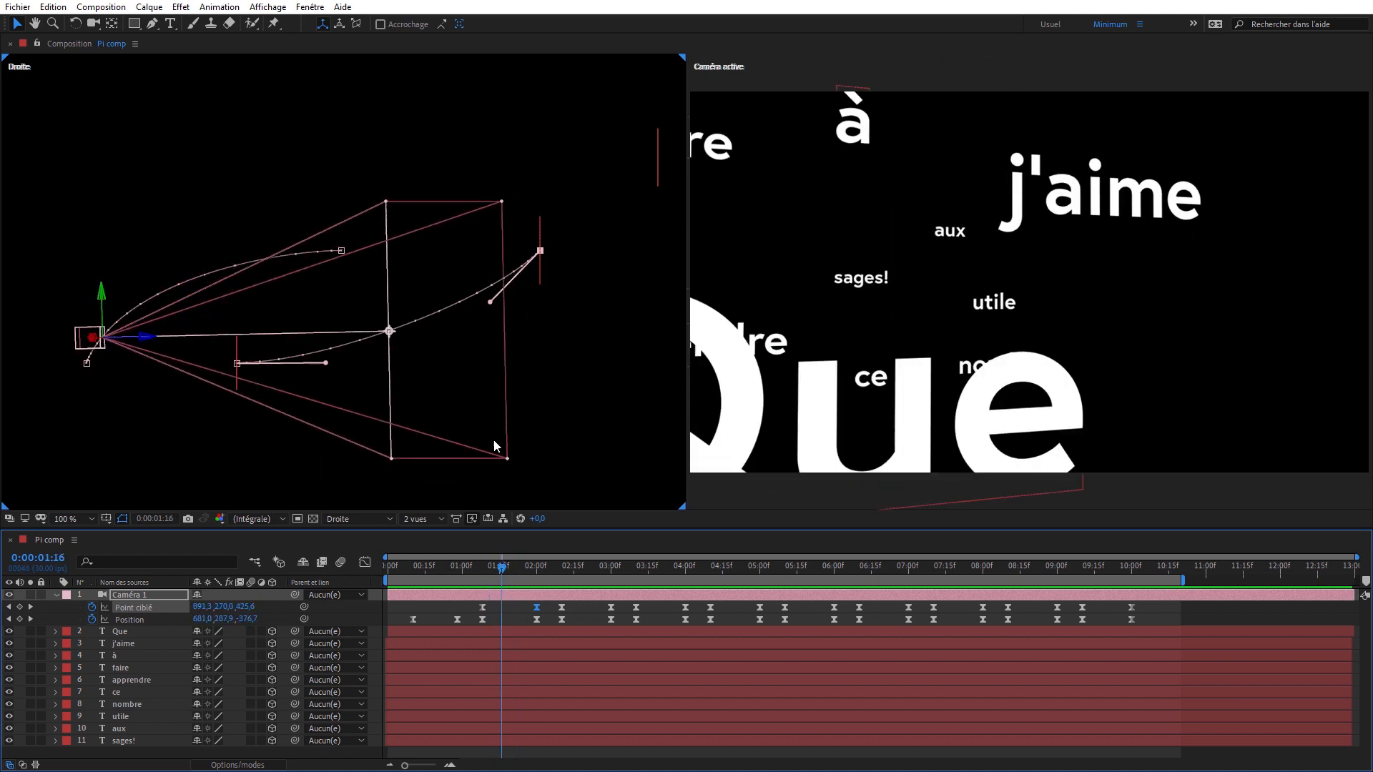
- Switch the Droite view to Haut and bend the Point ciblé path outward at its j'aime keyframe
left_click(358, 521)
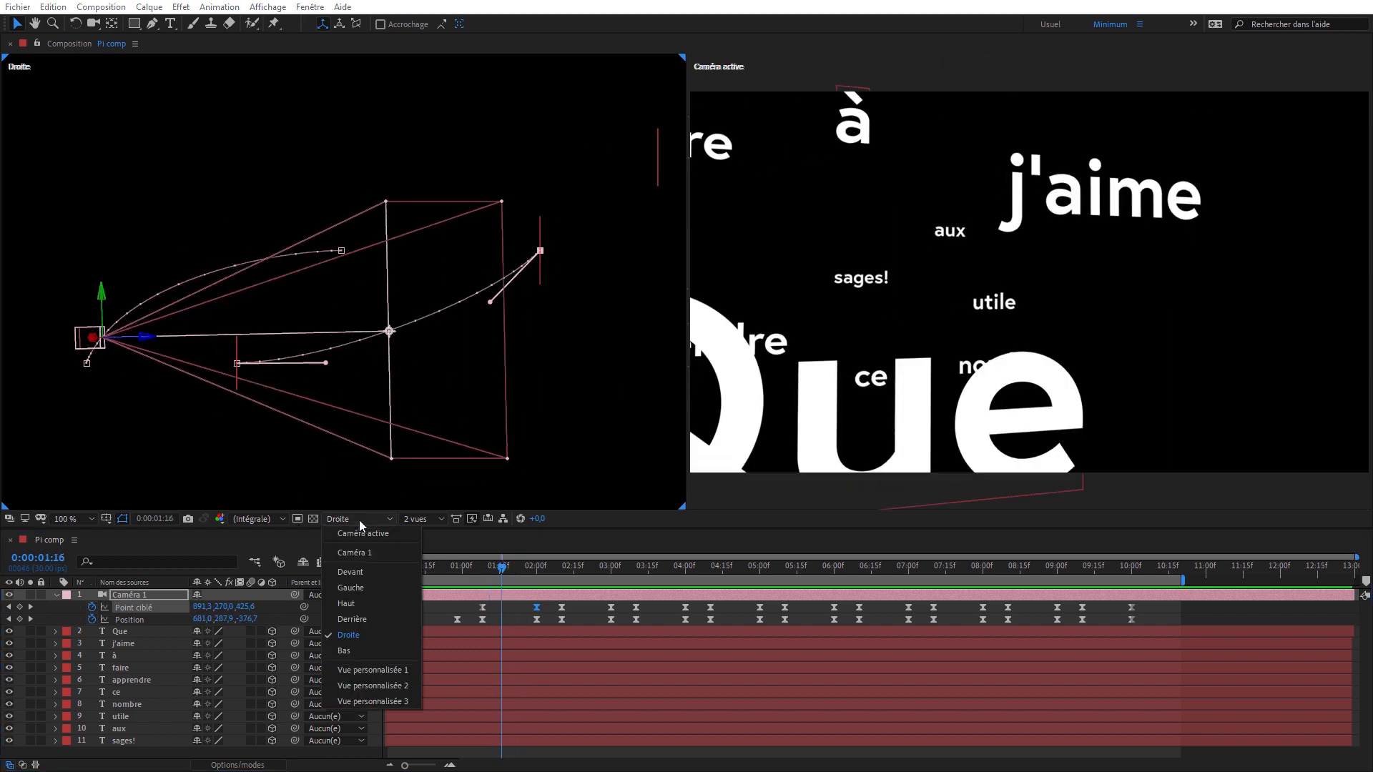
key("Escape")
left_click(380, 599)
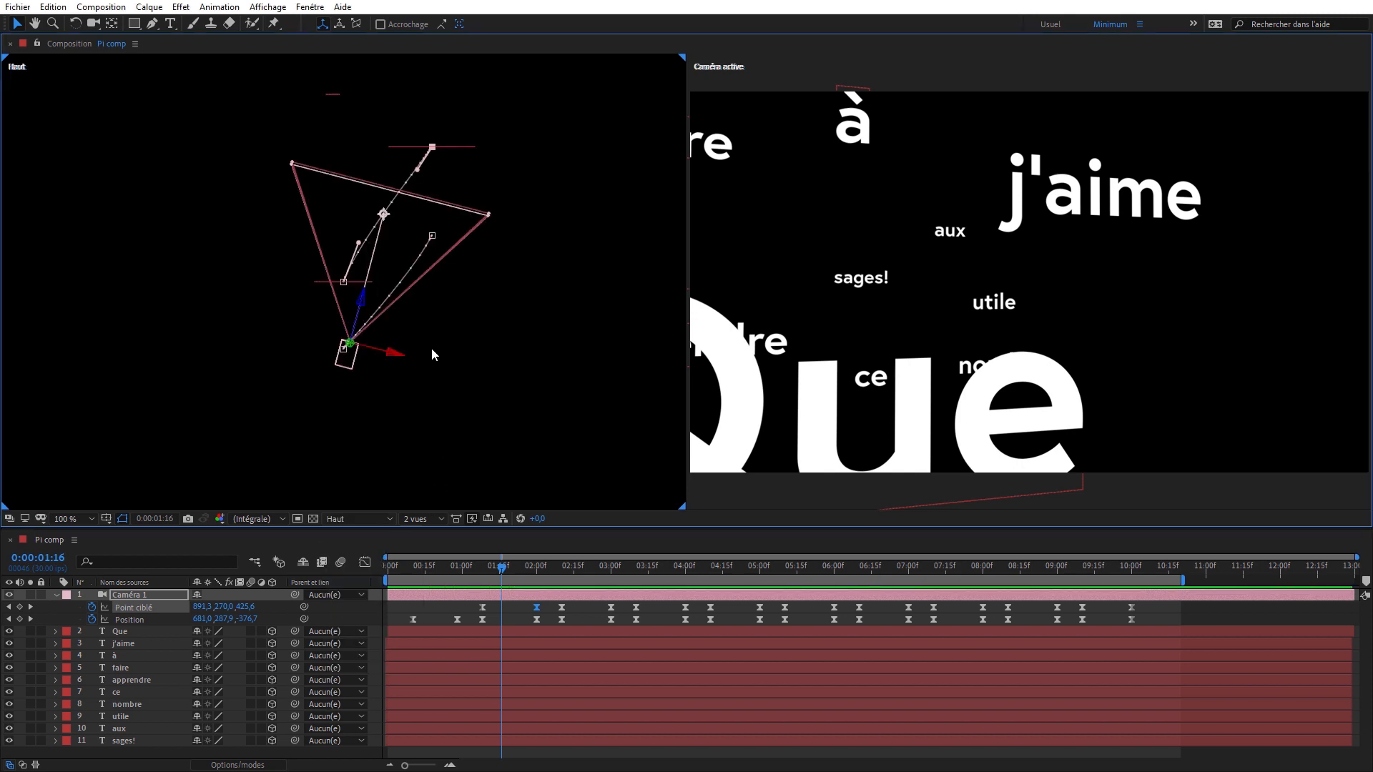
key("c")
left_click_drag(463, 187, 429, 160)
key("v")
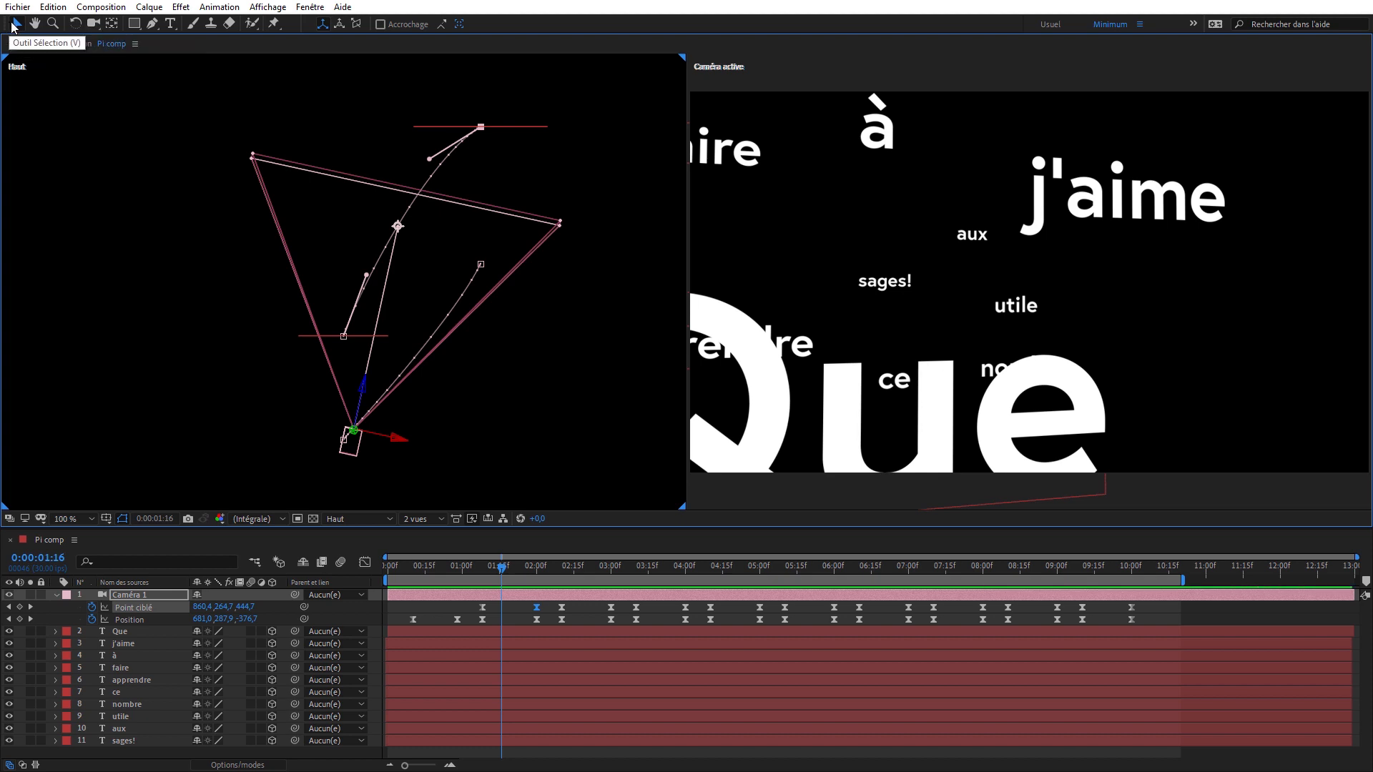
key("v")
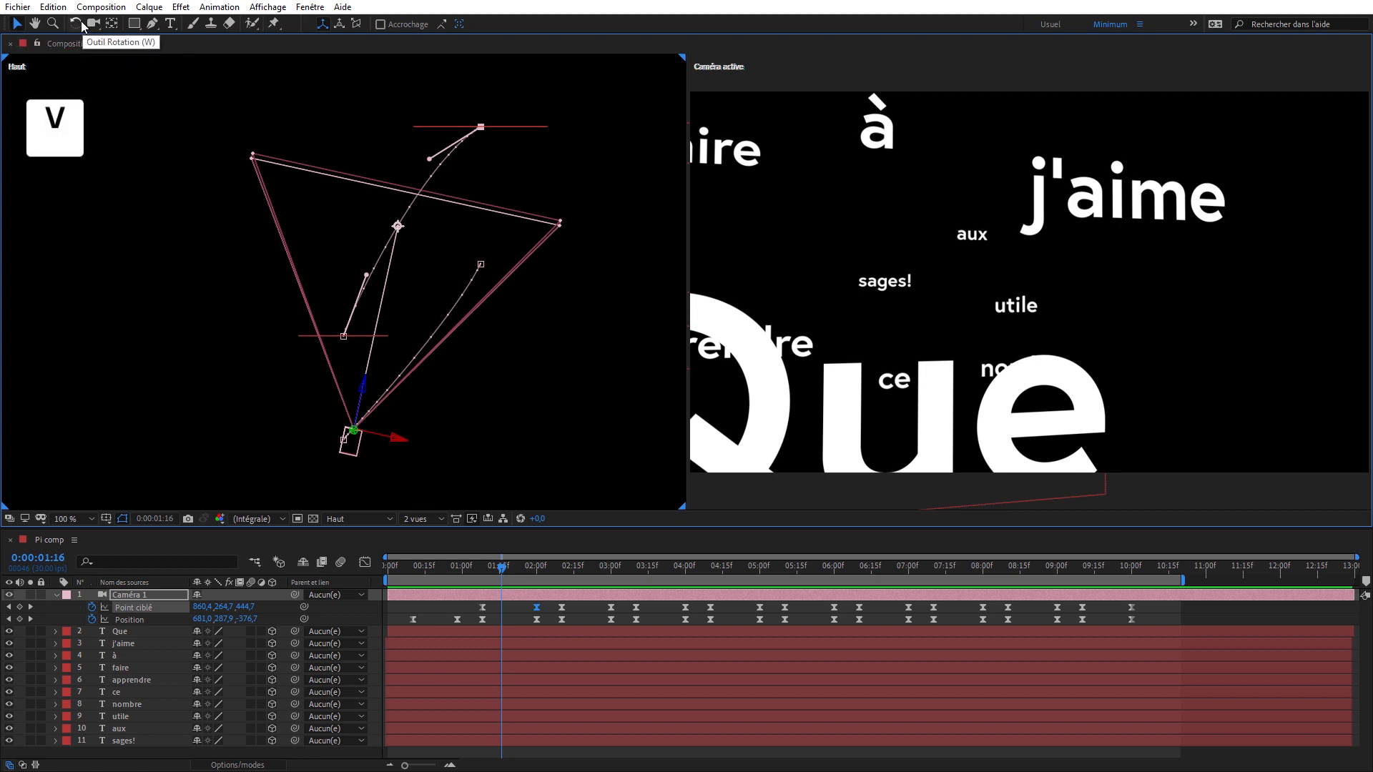
left_click(99, 23)
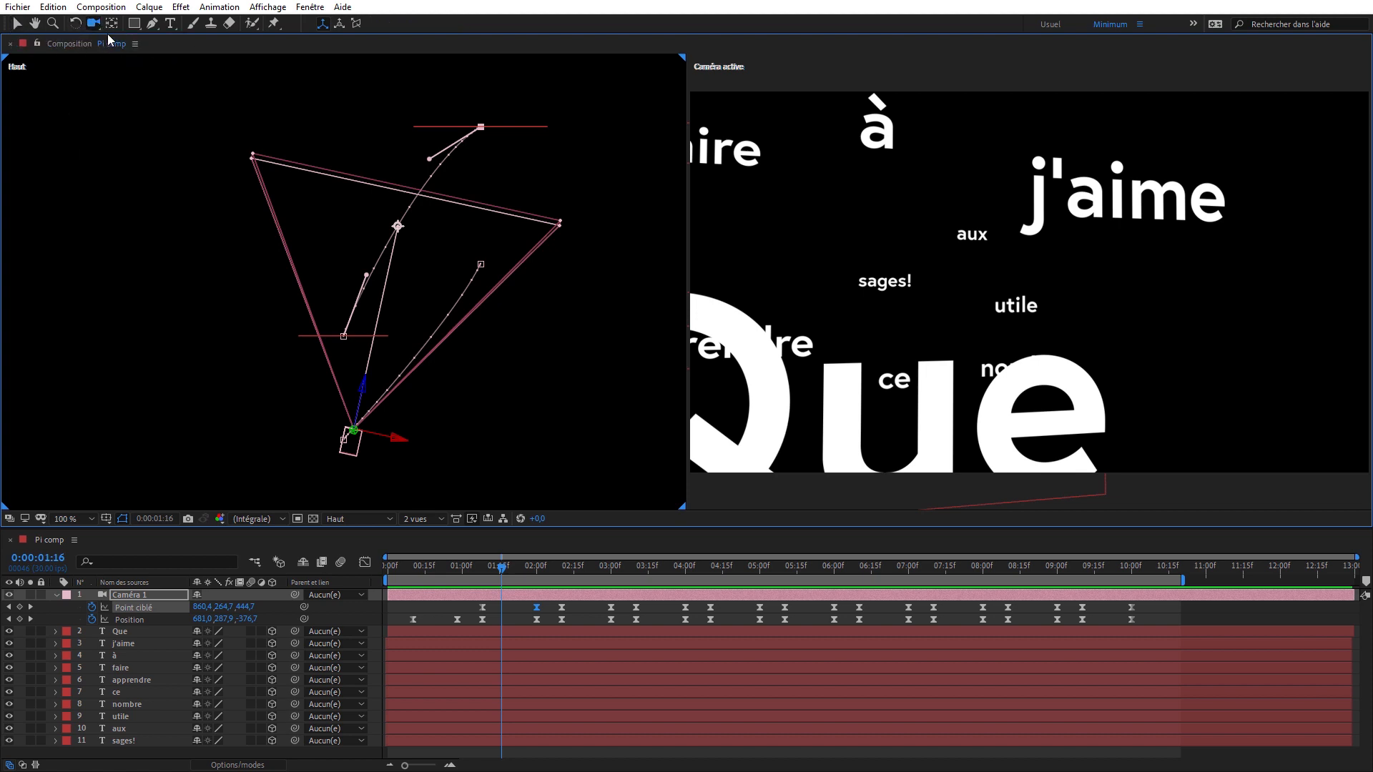
key("c")
left_click(94, 24)
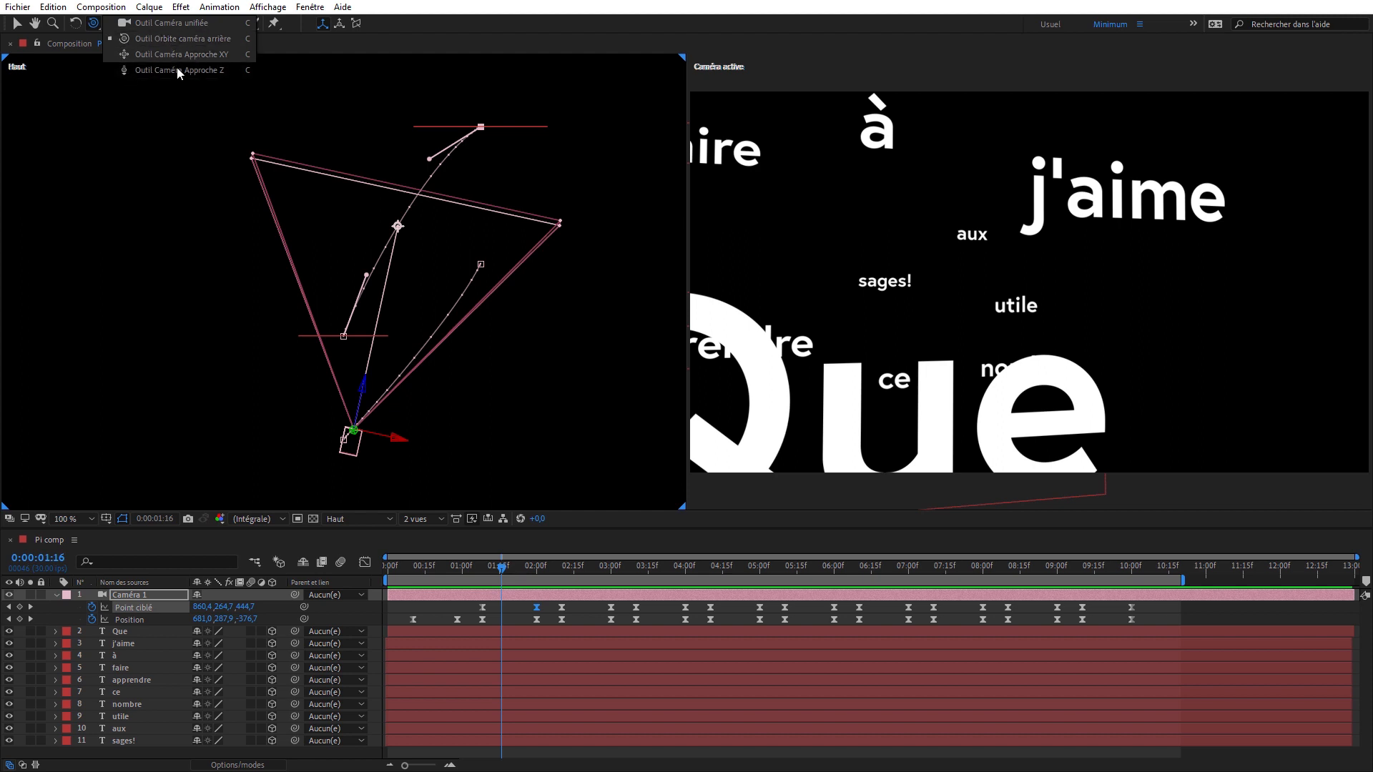
left_click(174, 22)
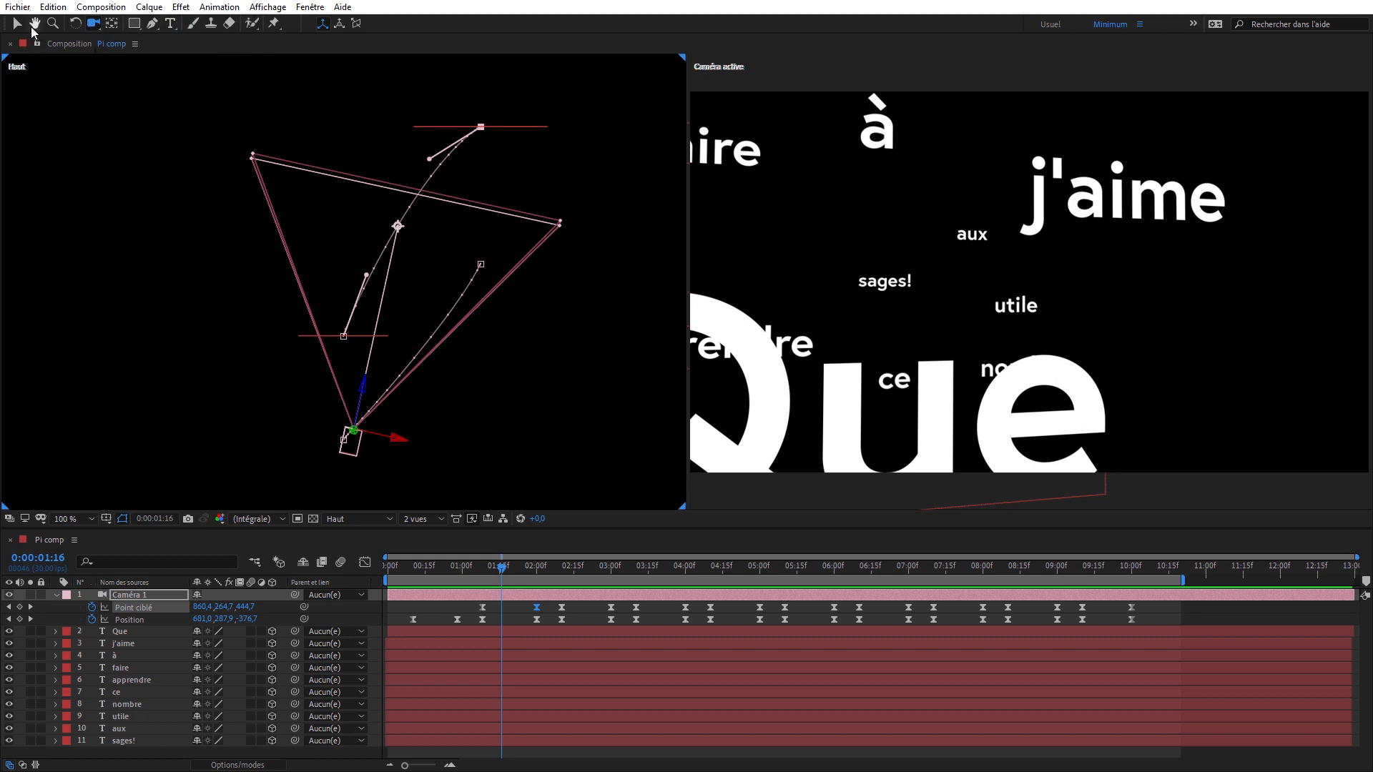
left_click(32, 28)
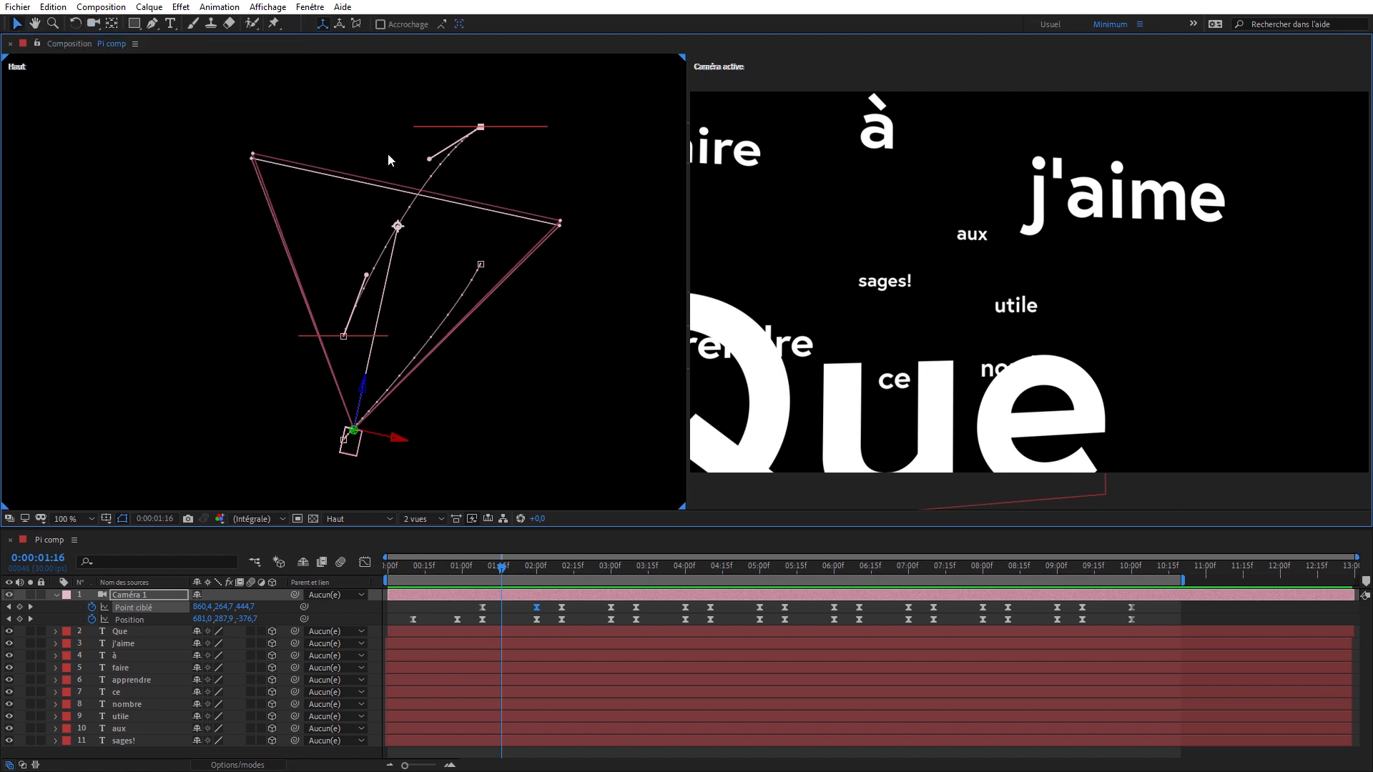
- Extend the j'aime keyframe's Point ciblé tangent slightly further outward in the Haut view
left_click_drag(430, 159, 421, 148)
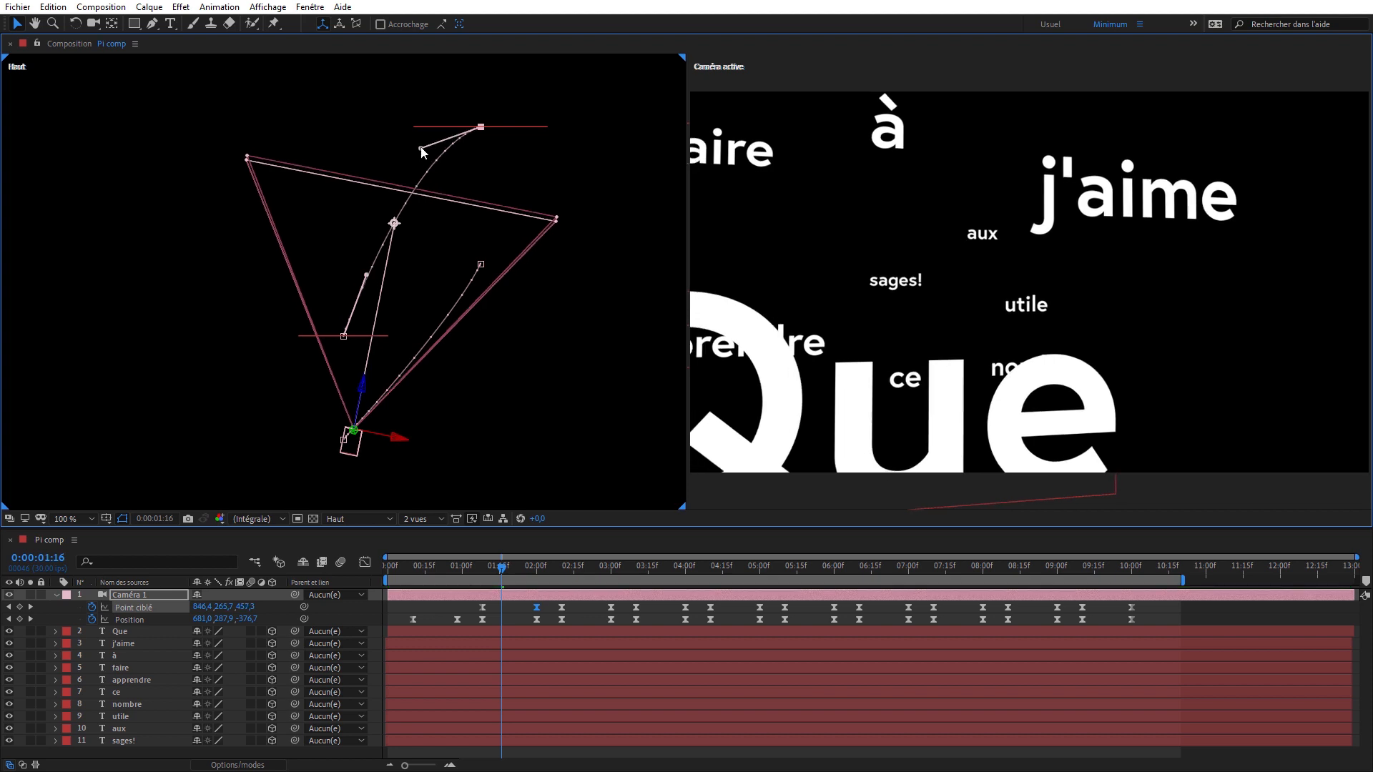
key("c")
left_click_drag(411, 257, 393, 252)
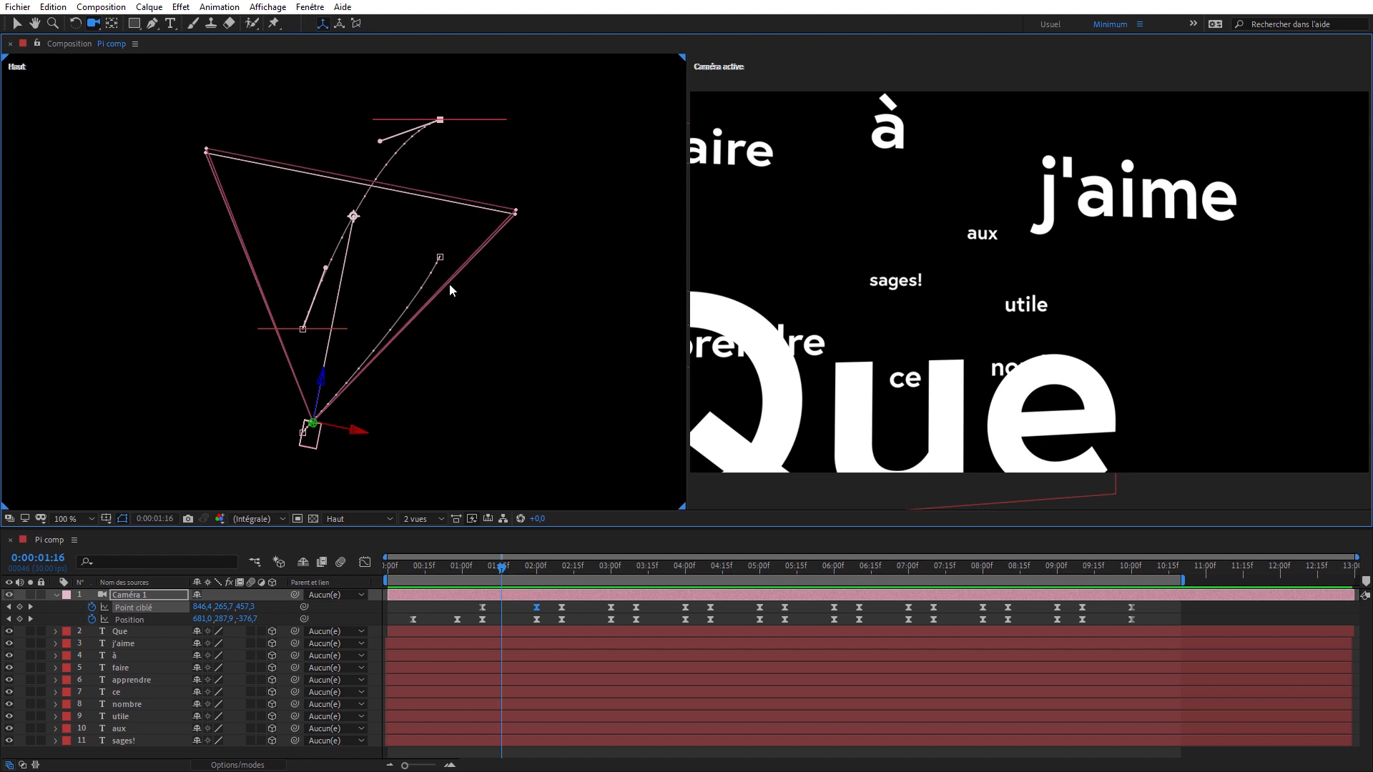
- Refine the Position and Point ciblé curves between Que and j'aime in the Haut view by adjusting their keyframe tangents
left_click(440, 256)
left_click_drag(420, 303, 420, 320)
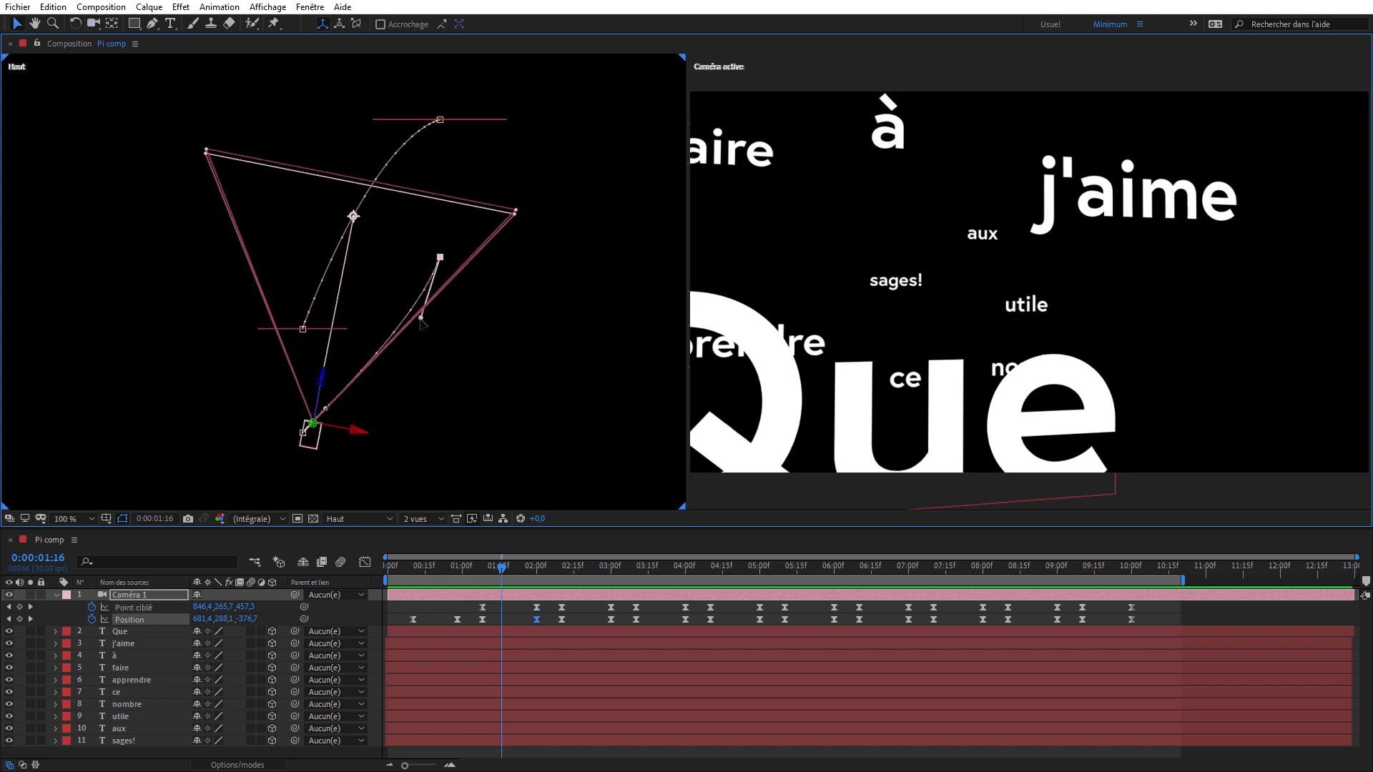
left_click_drag(440, 123, 360, 153)
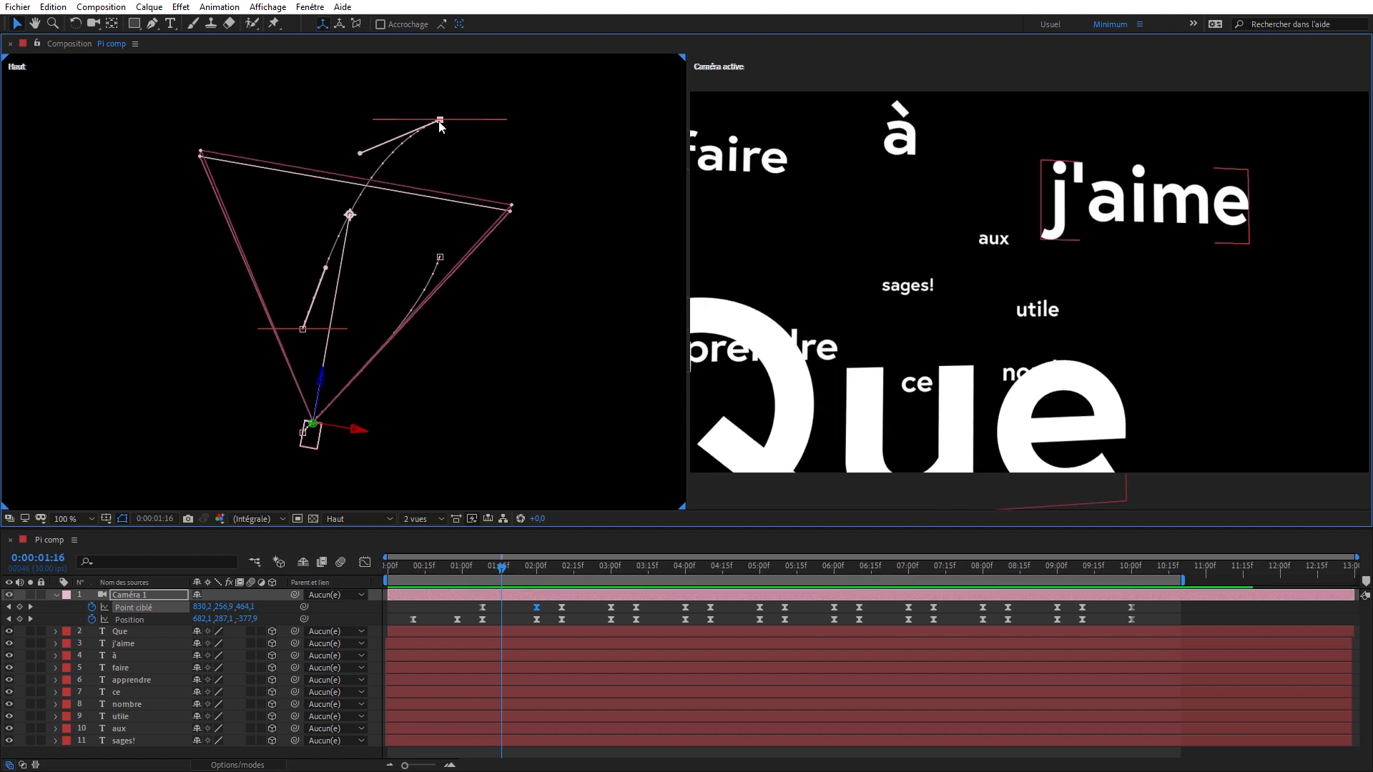
key("k")
left_click_drag(304, 438, 344, 408)
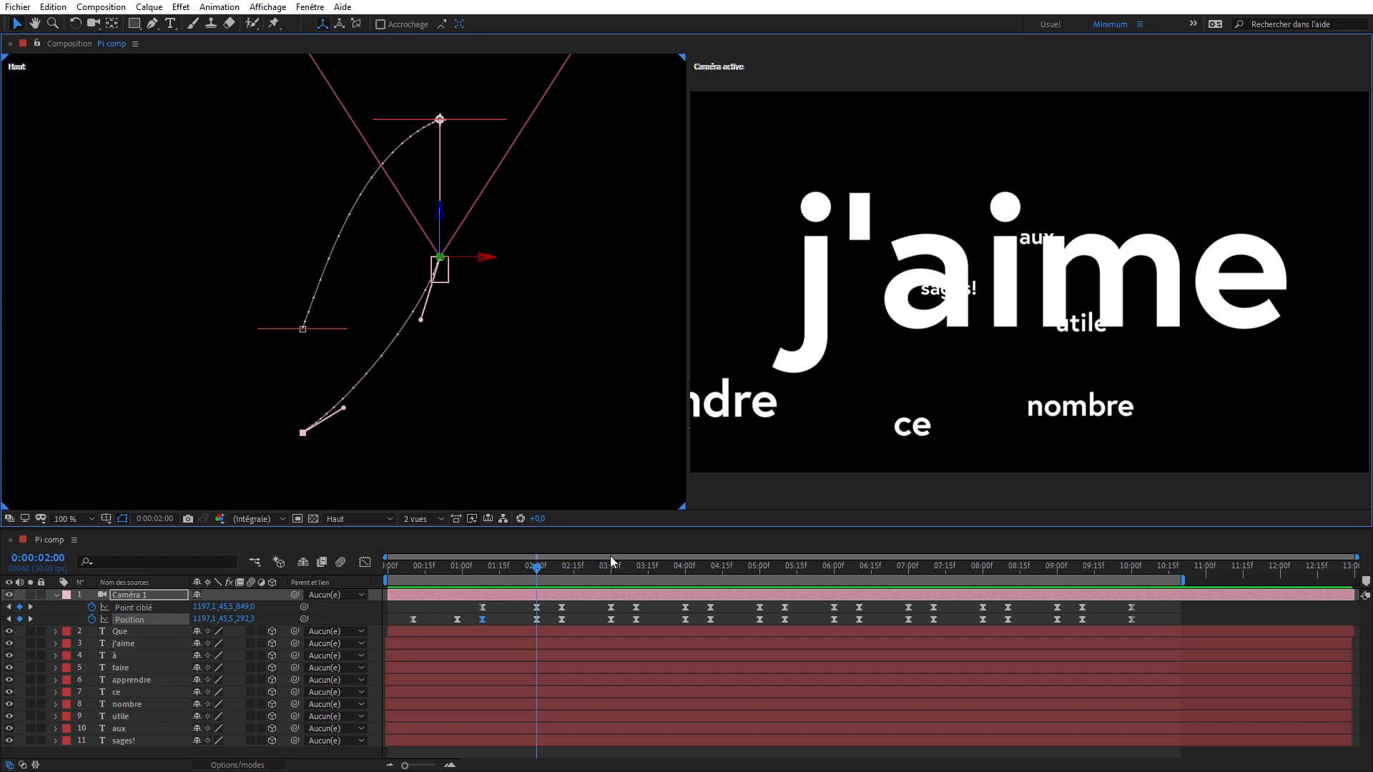
- At 0:00:02:21, bend the camera's Position and Point ciblé paths between j'aime and à in the Haut view
left_click(589, 571)
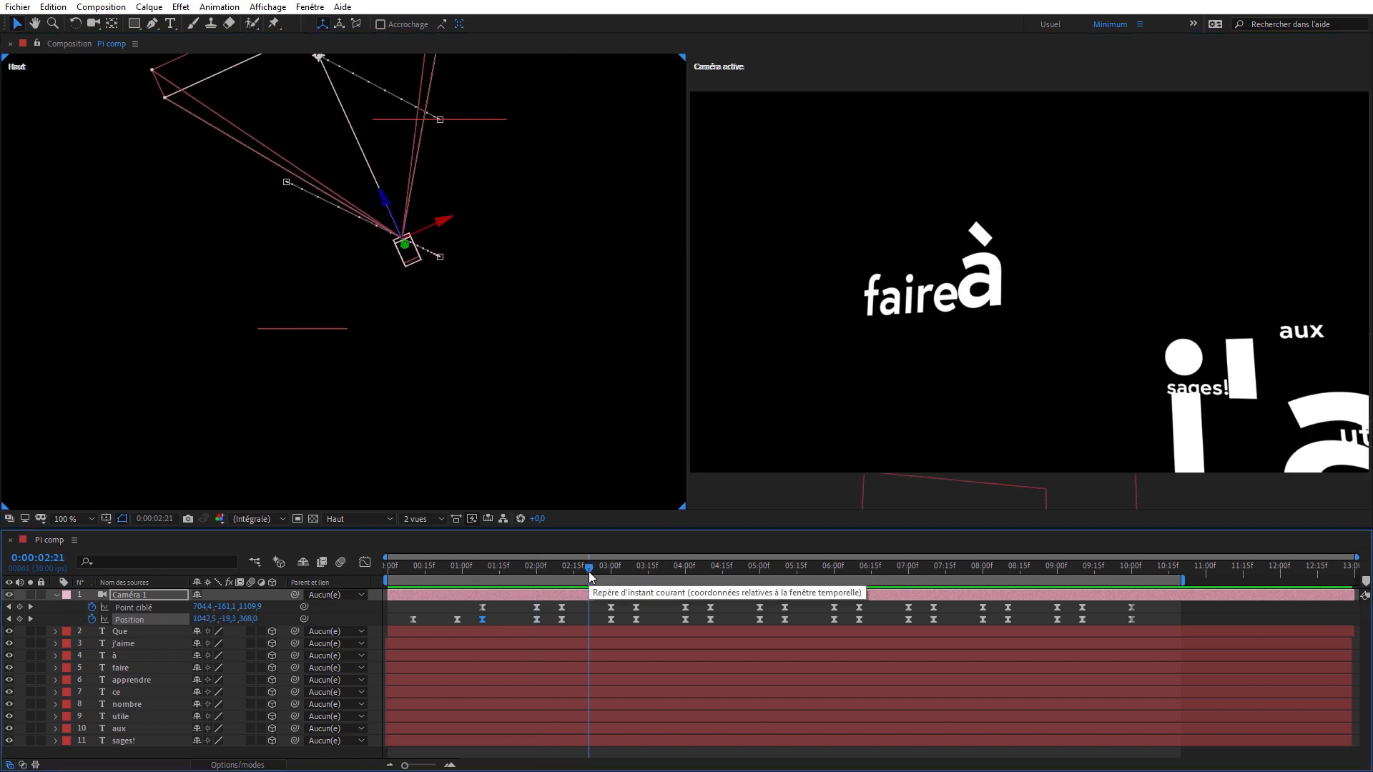
left_click_drag(450, 203, 448, 347)
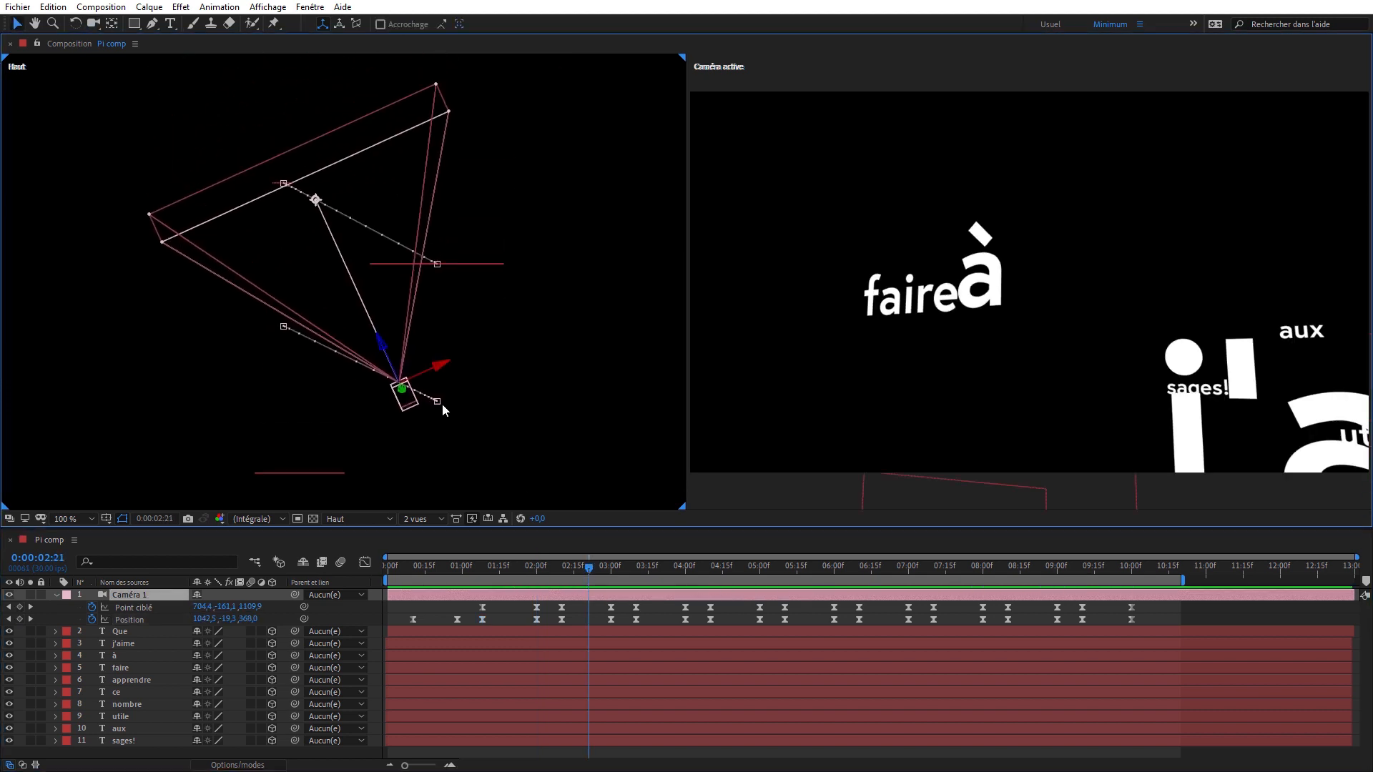
left_click(437, 401)
left_click_drag(301, 337, 307, 384)
left_click(436, 265)
left_click_drag(411, 250, 427, 220)
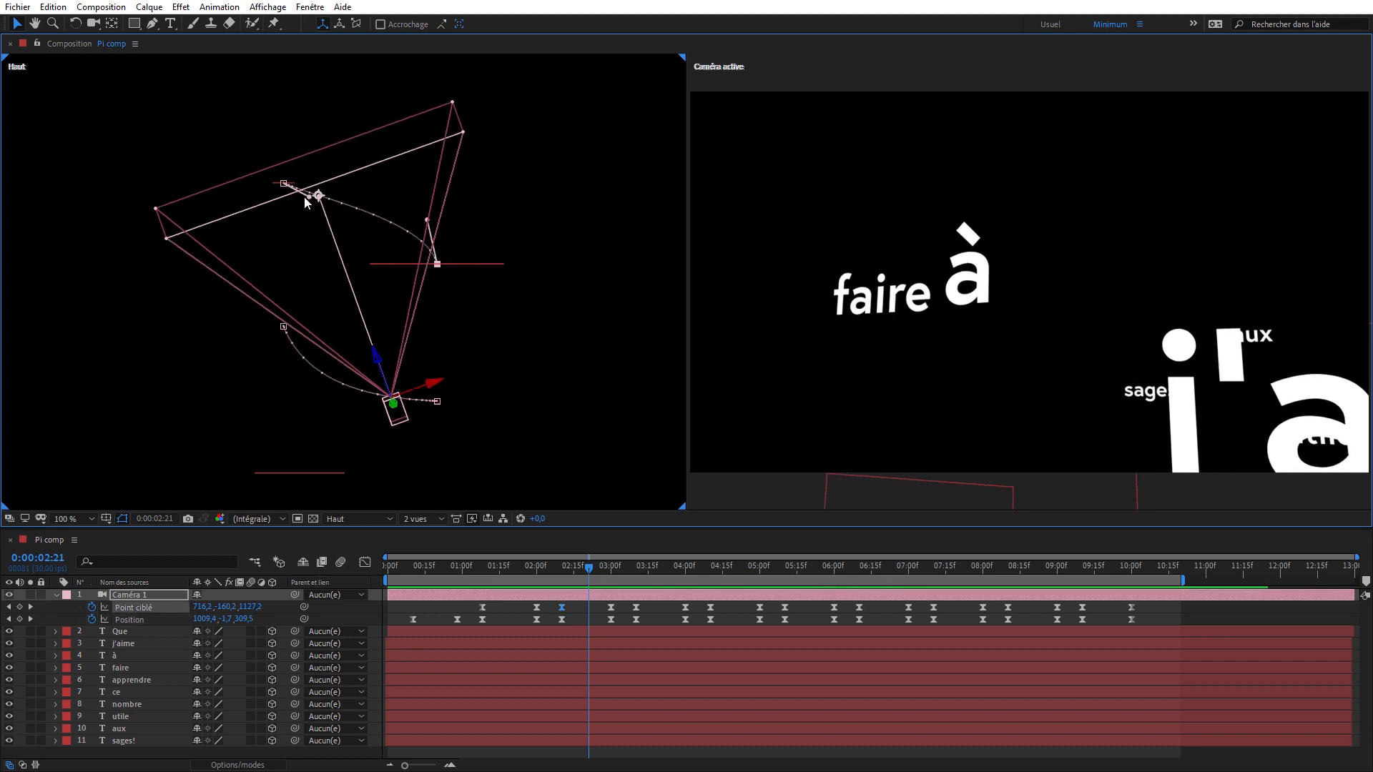
left_click_drag(309, 197, 336, 180)
- At 0:00:03:18, bow the camera's Position path between à and faire outward using both keyframes' tangents
left_click(656, 566)
key("c")
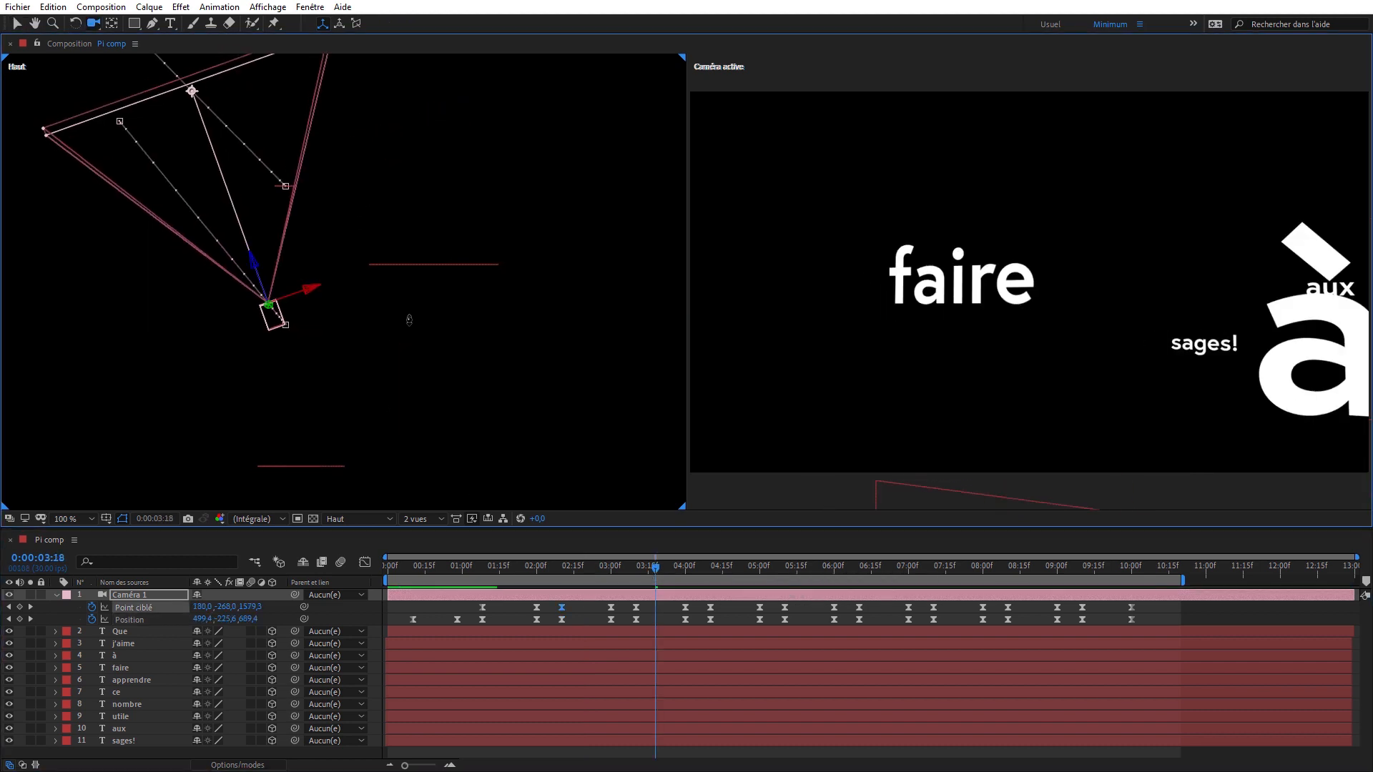
left_click_drag(409, 314, 468, 353)
key("v")
left_click(174, 224)
left_click_drag(210, 270, 183, 300)
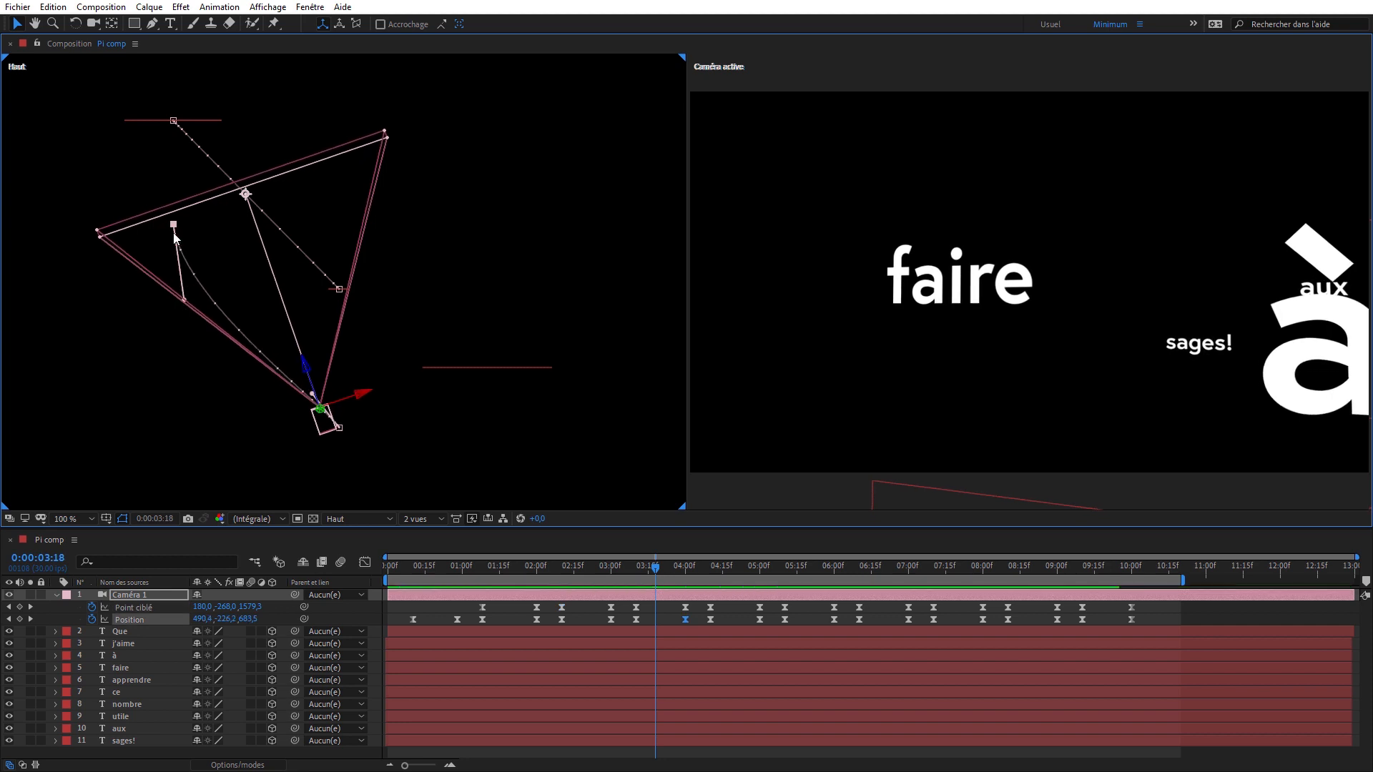
double_click(174, 225)
left_click_drag(303, 383, 282, 405)
- Curve the Point ciblé path between à and faire using the tangents of both keyframes
left_click(338, 290)
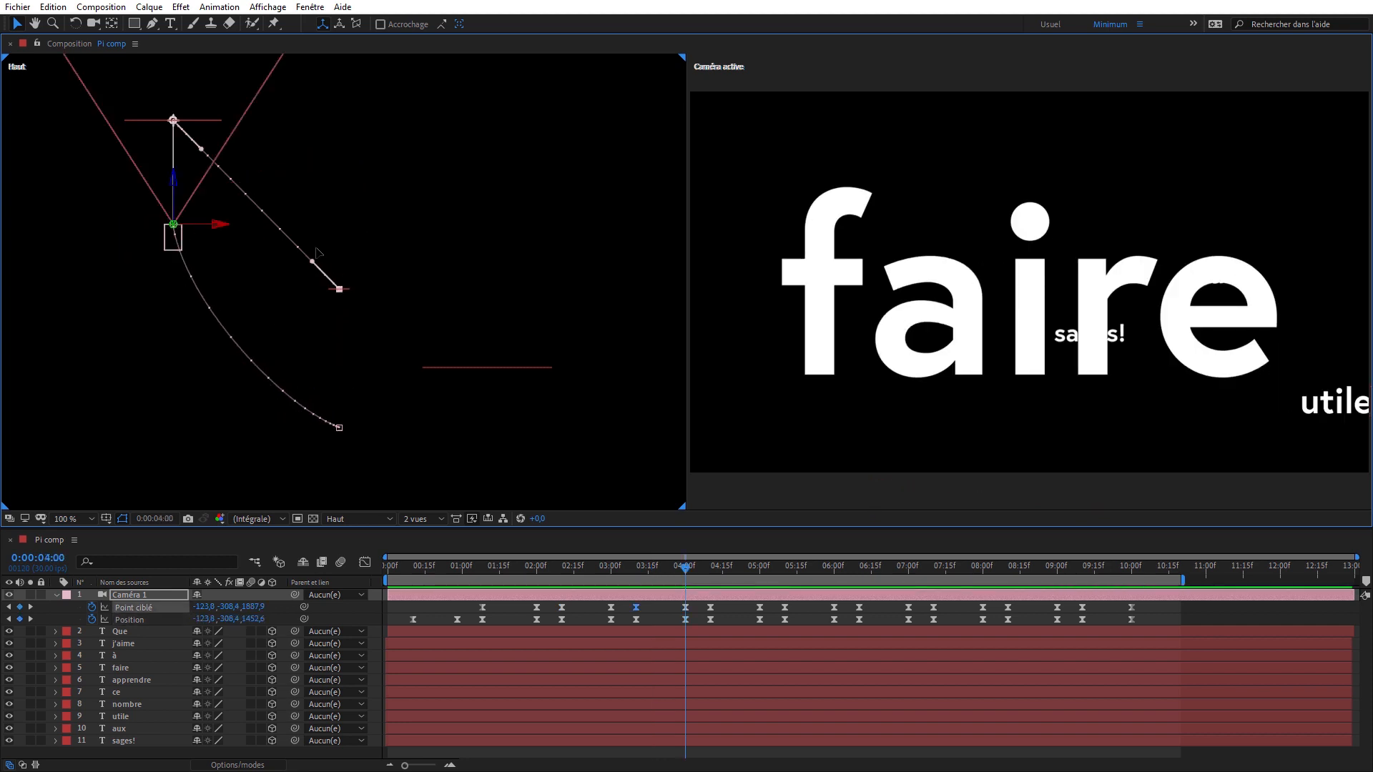
left_click_drag(311, 261, 321, 217)
left_click_drag(201, 148, 232, 153)
- At 0:00:04:19, bend the Point ciblé path between faire and apprendre in the Droite view using the faire keyframe's tangent
key("k")
key("k")
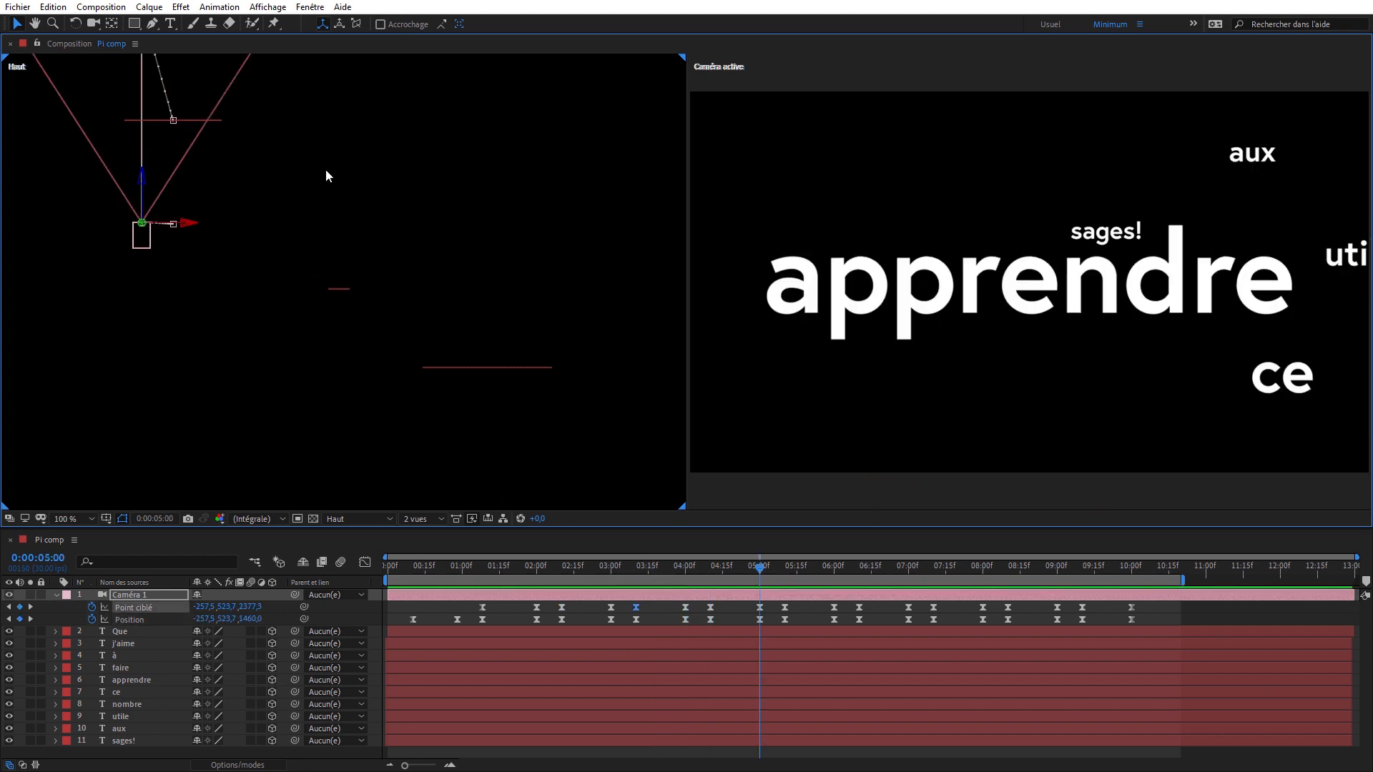
key("c")
left_click_drag(325, 169, 396, 326)
key("v")
left_click_drag(740, 570, 732, 566)
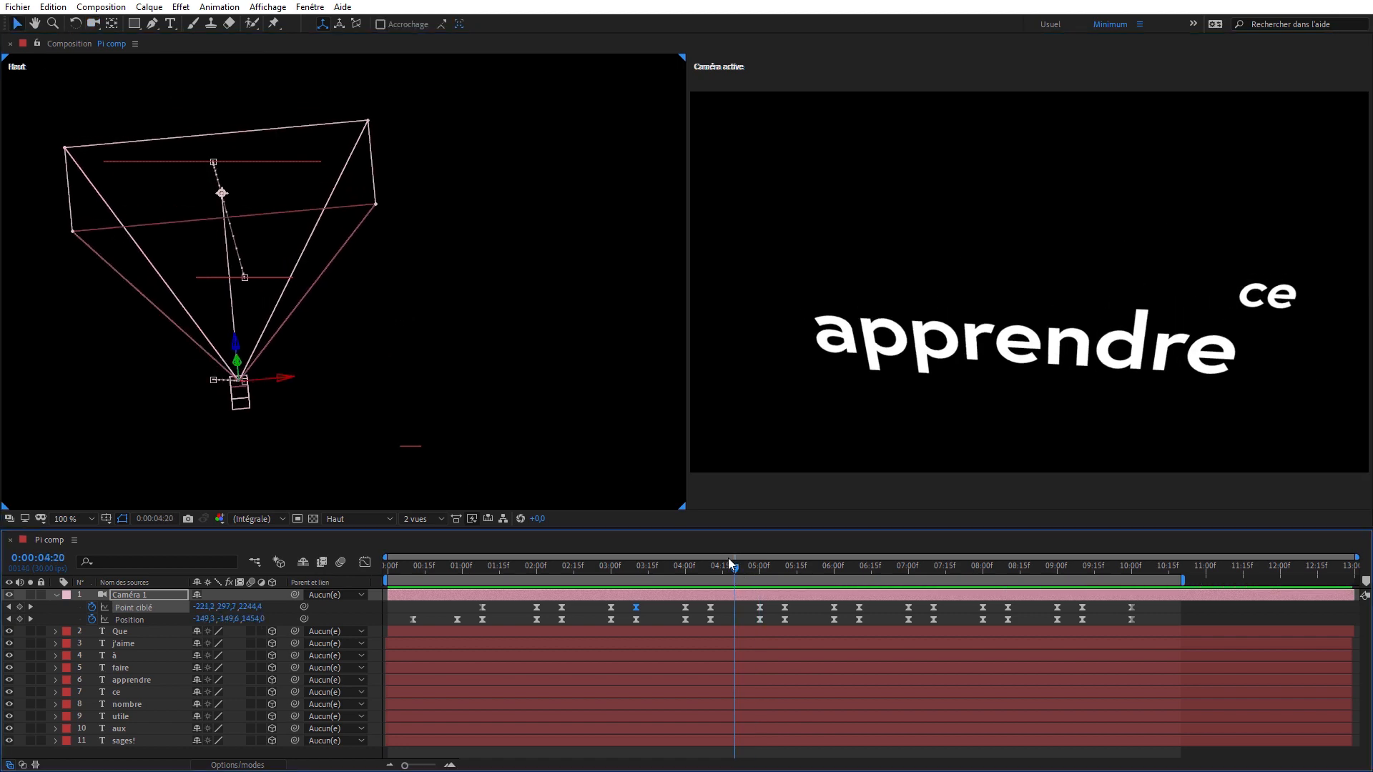
left_click(365, 519)
left_click(372, 634)
left_click(130, 595)
key("c")
key("f")
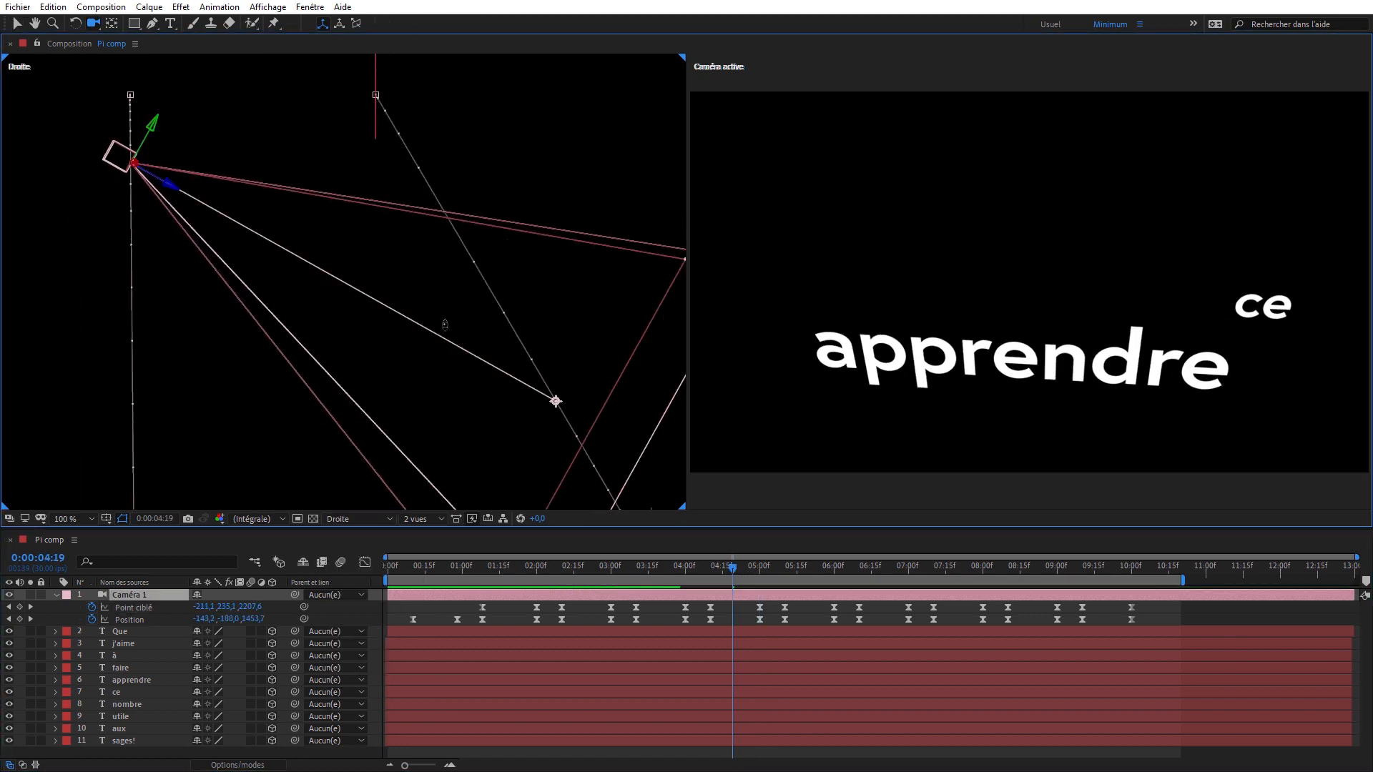
key("v")
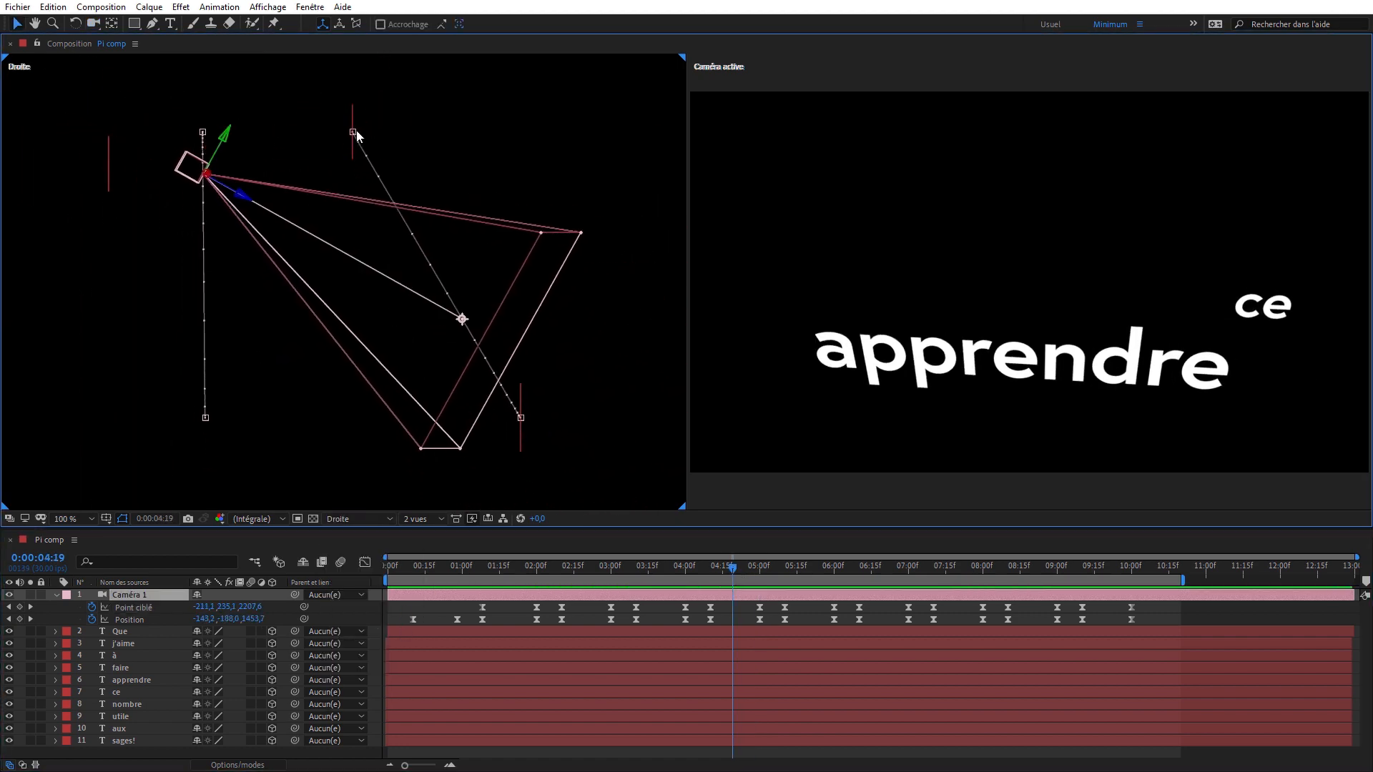
left_click_drag(353, 132, 451, 177)
- Return to the Haut view and, at 0:00:05:10, bend the Point ciblé and Position paths between apprendre and ce
left_click(361, 519)
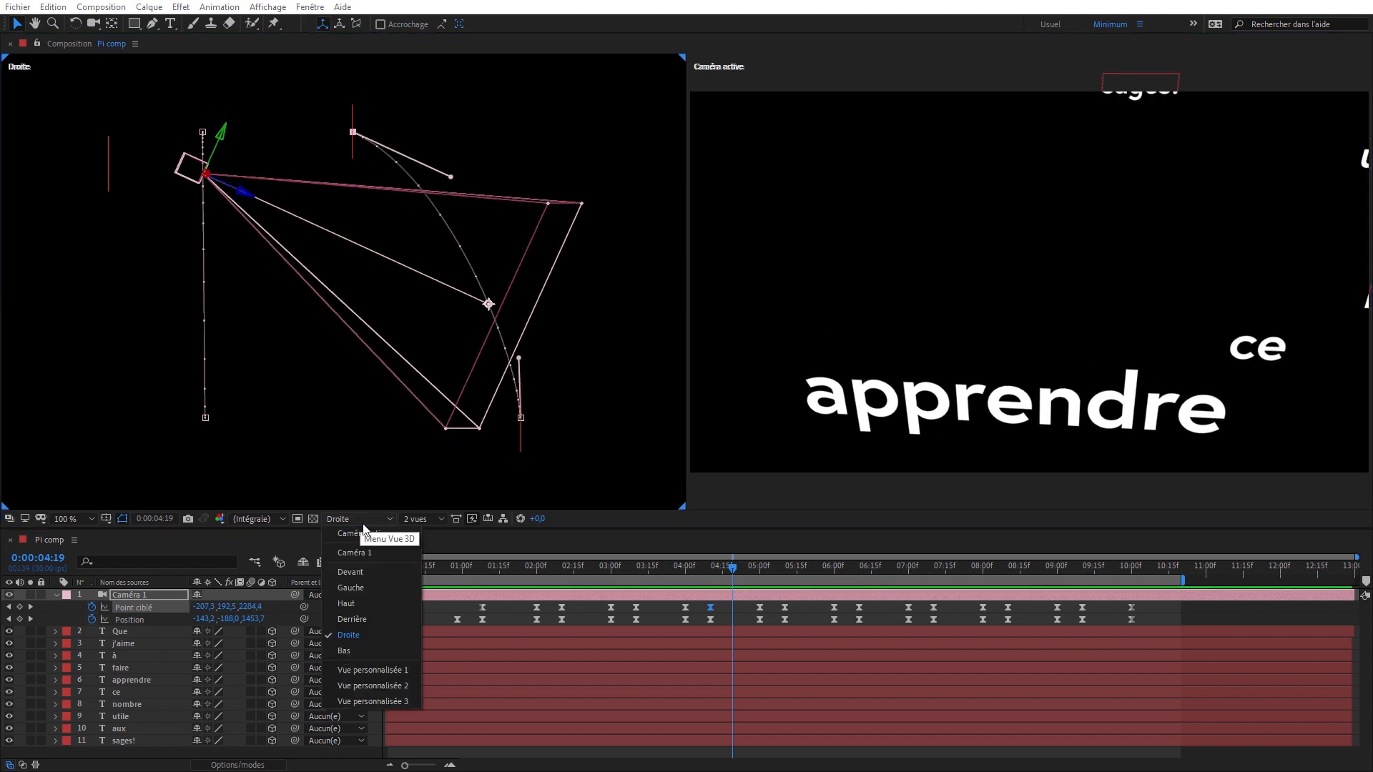
left_click(346, 603)
left_click_drag(404, 563, 772, 564)
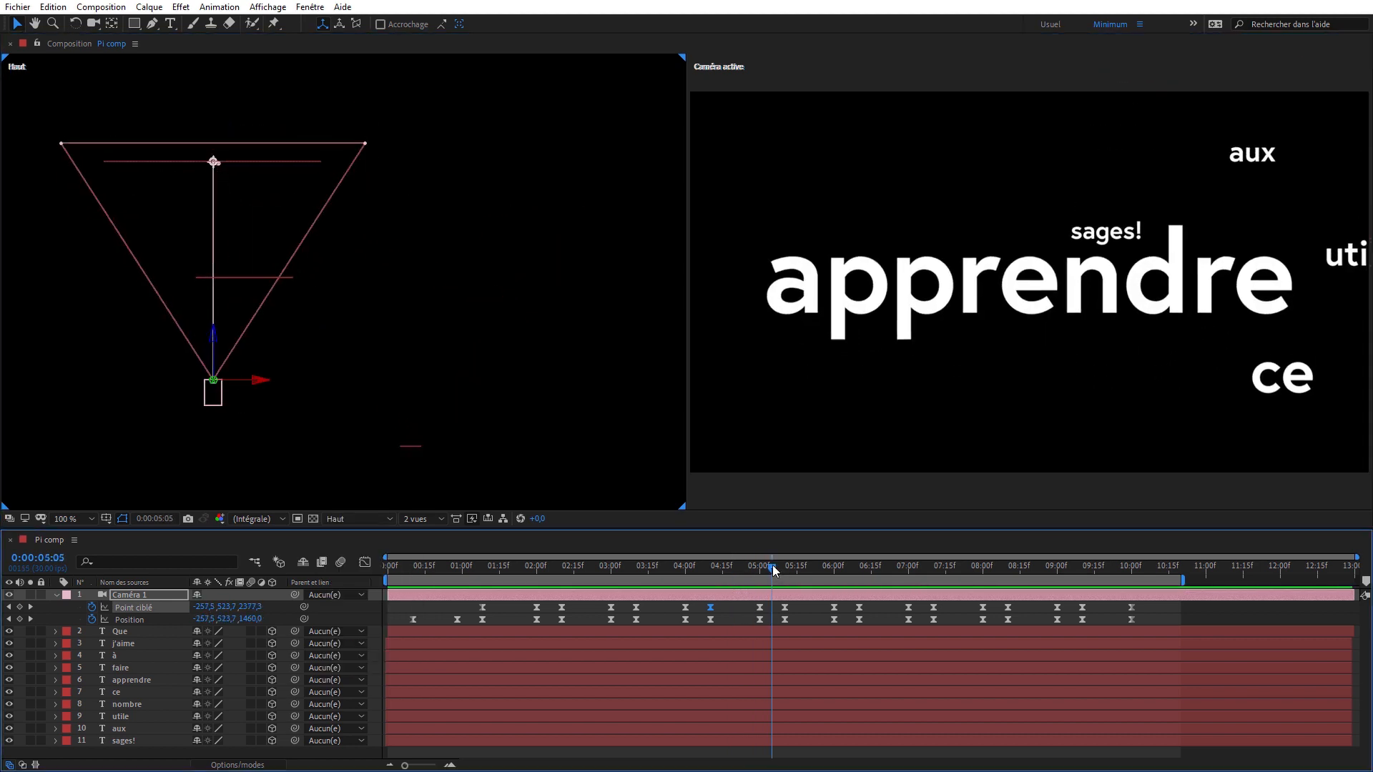
key("k")
key("c")
left_click_drag(419, 149, 430, 312)
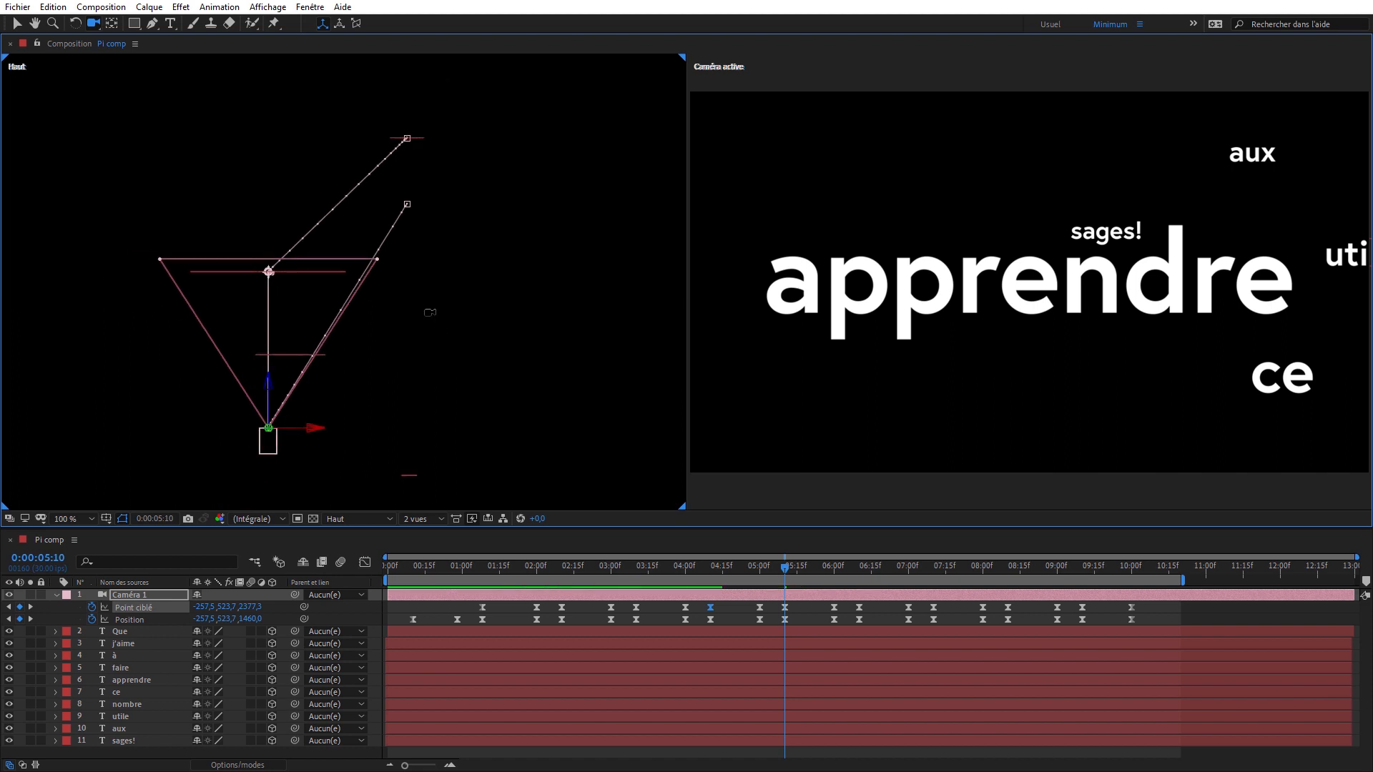
key("v")
left_click_drag(385, 159, 347, 158)
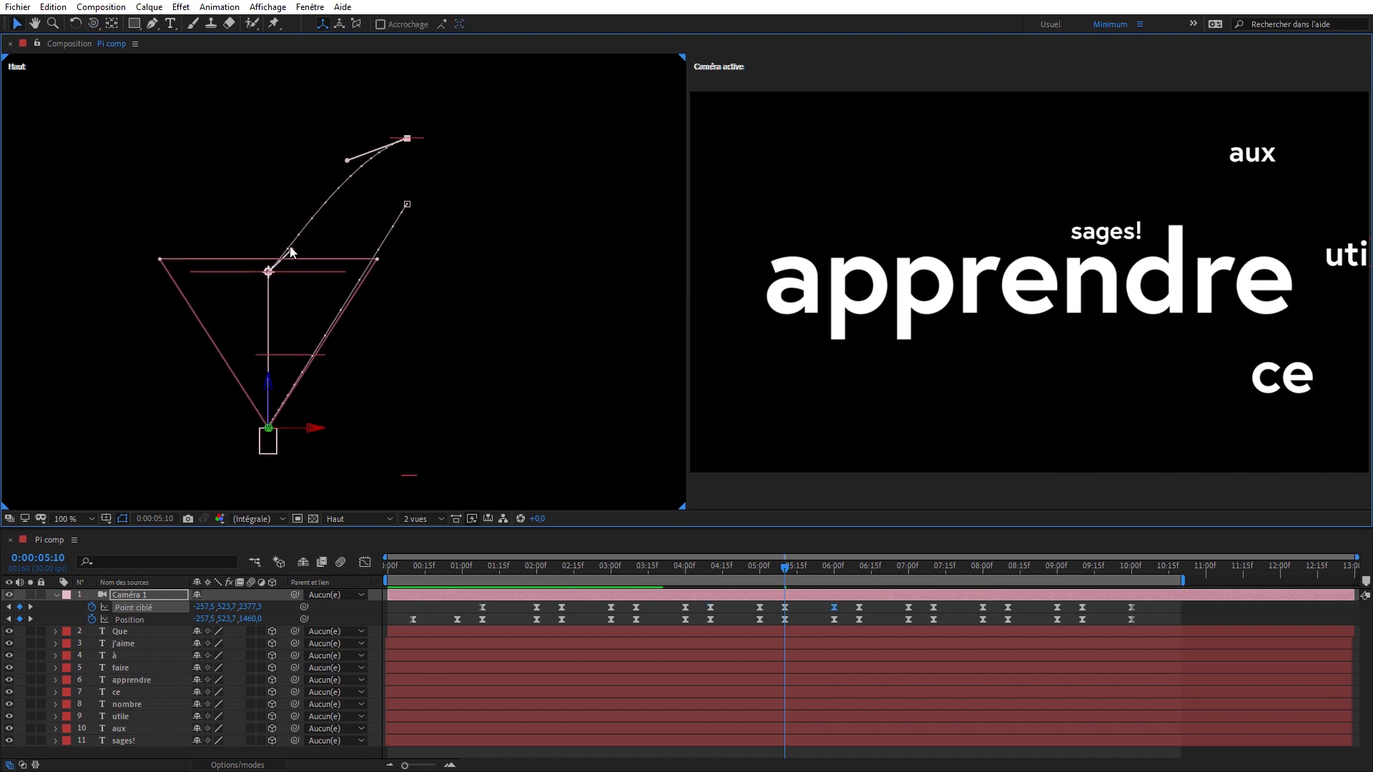
left_click_drag(291, 251, 267, 234)
left_click(407, 205)
left_click_drag(384, 242, 406, 298)
- At 0:00:06:10, curve the Point ciblé path between ce and nombre in the Haut view using both keyframes' tangents
key("k")
key("k")
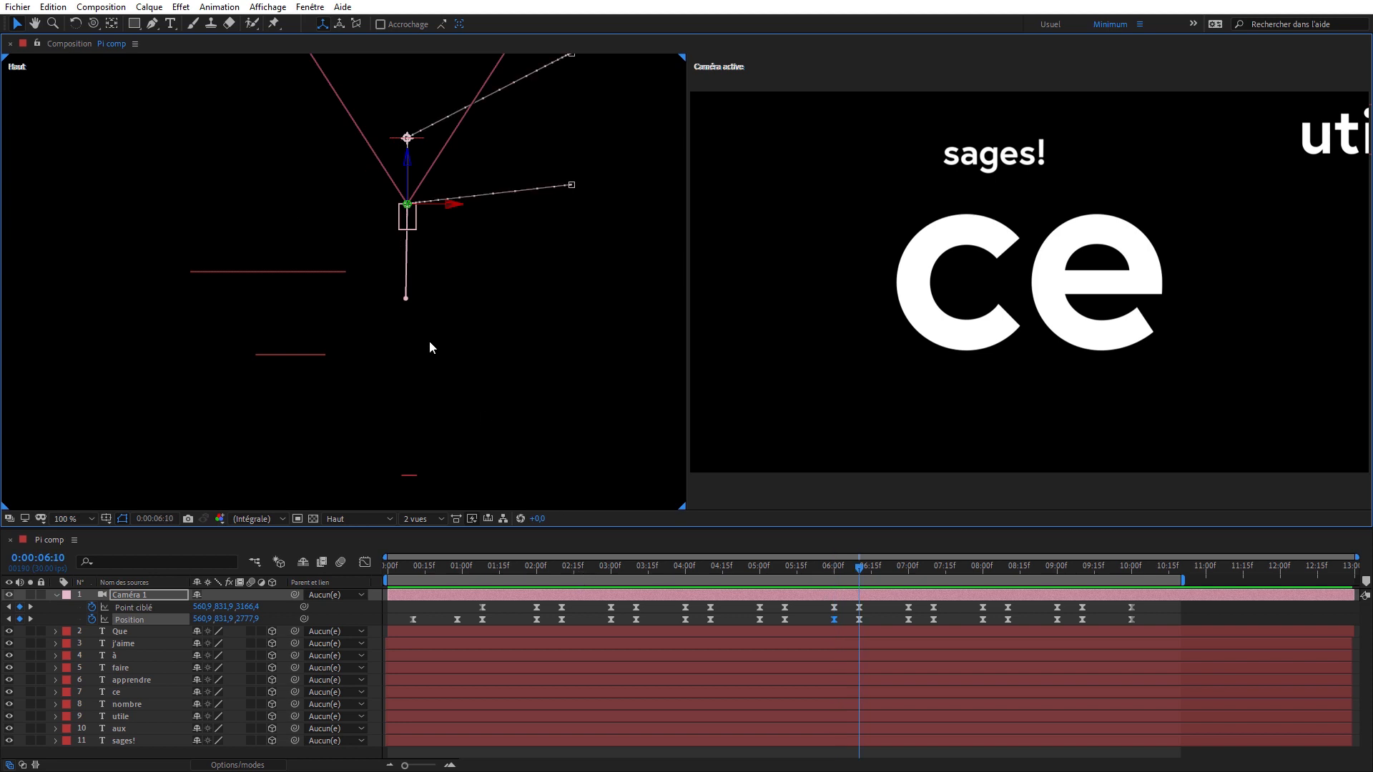
left_click_drag(488, 203, 391, 174)
key("v")
left_click(498, 165)
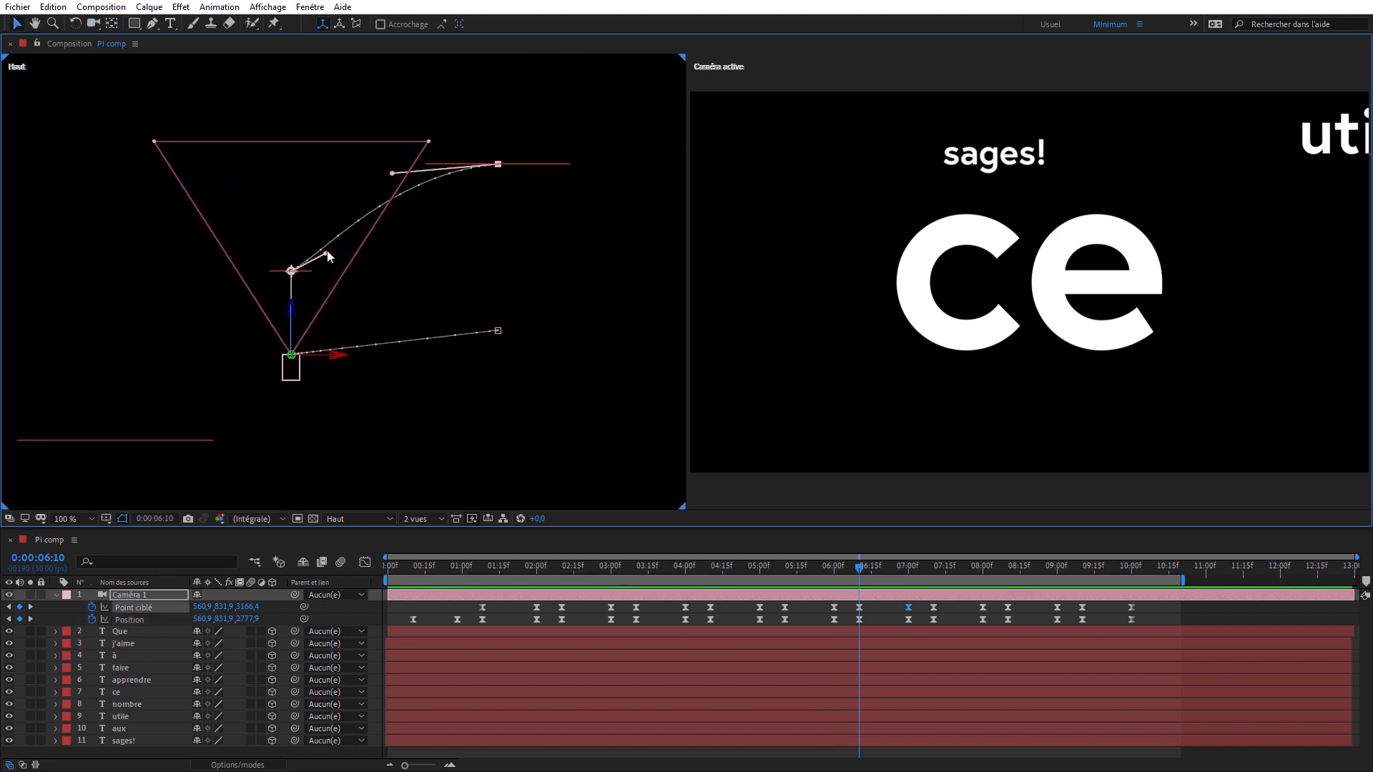
left_click_drag(325, 253, 322, 221)
- Check the ce-to-nombre paths in the Droite view, return to Haut, and bend the Position path with both keyframes' tangents
left_click(363, 519)
left_click(384, 634)
key("c")
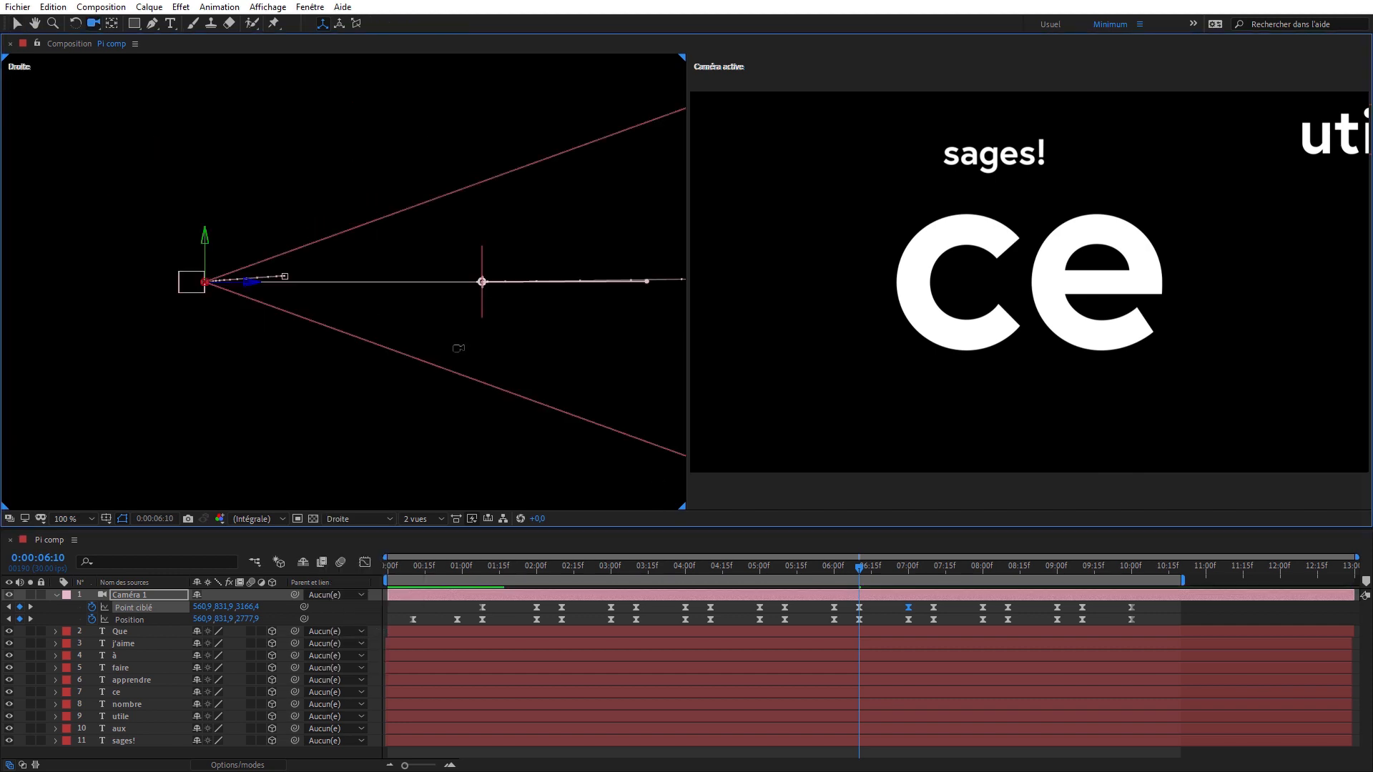
left_click_drag(478, 376, 469, 347)
left_click(363, 519)
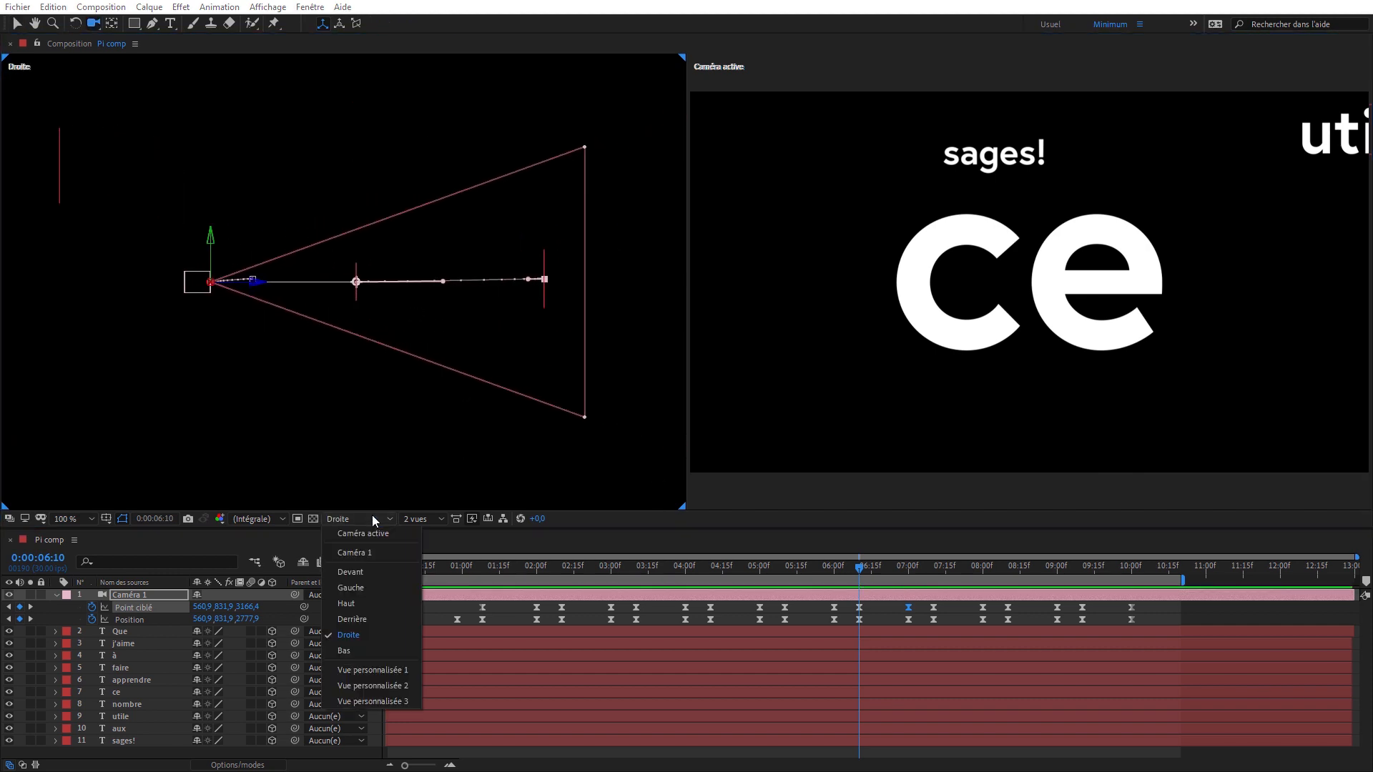
left_click(372, 604)
left_click(497, 332)
left_click_drag(464, 335, 464, 341)
key("k")
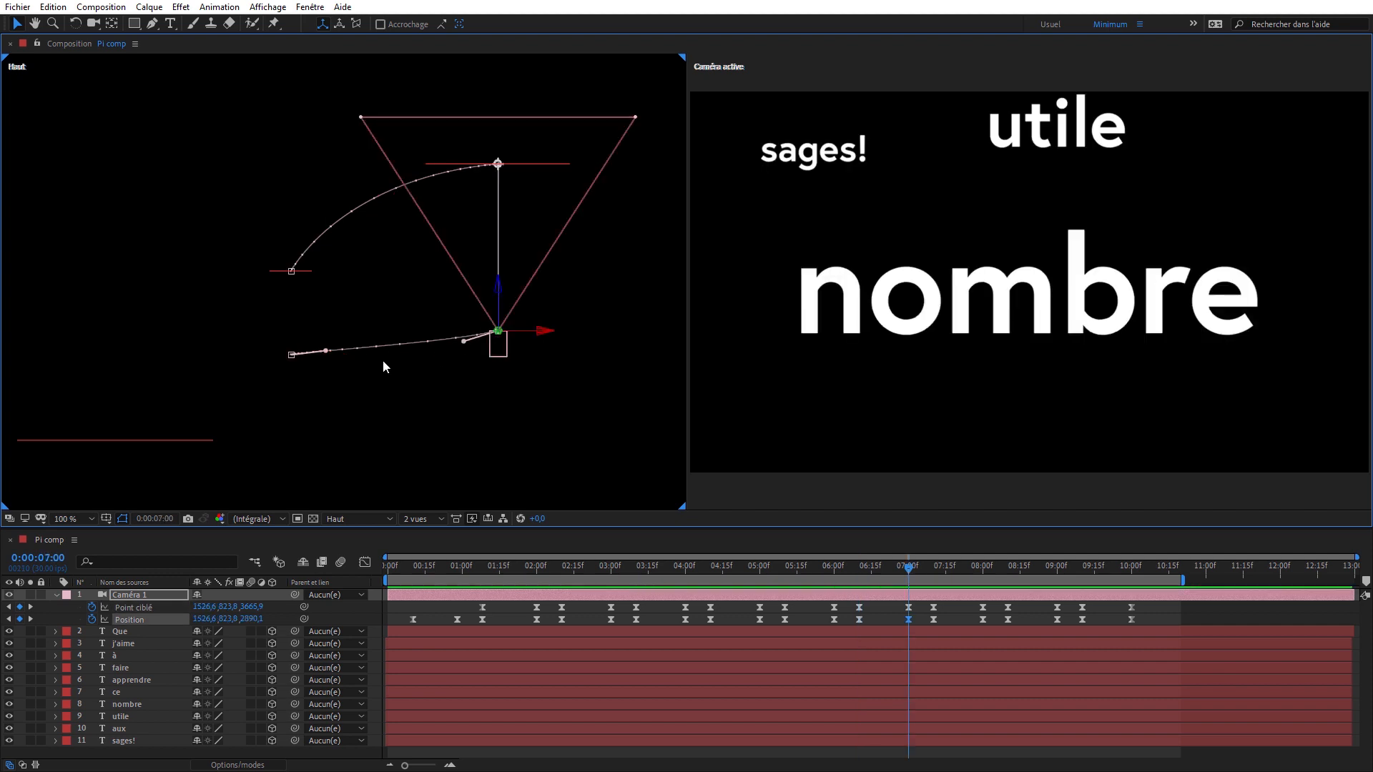
left_click_drag(325, 351, 282, 302)
- At 0:00:07:10, switch to the Droite view and bend the Position and Point ciblé paths between nombre and utile
key("k")
key("c")
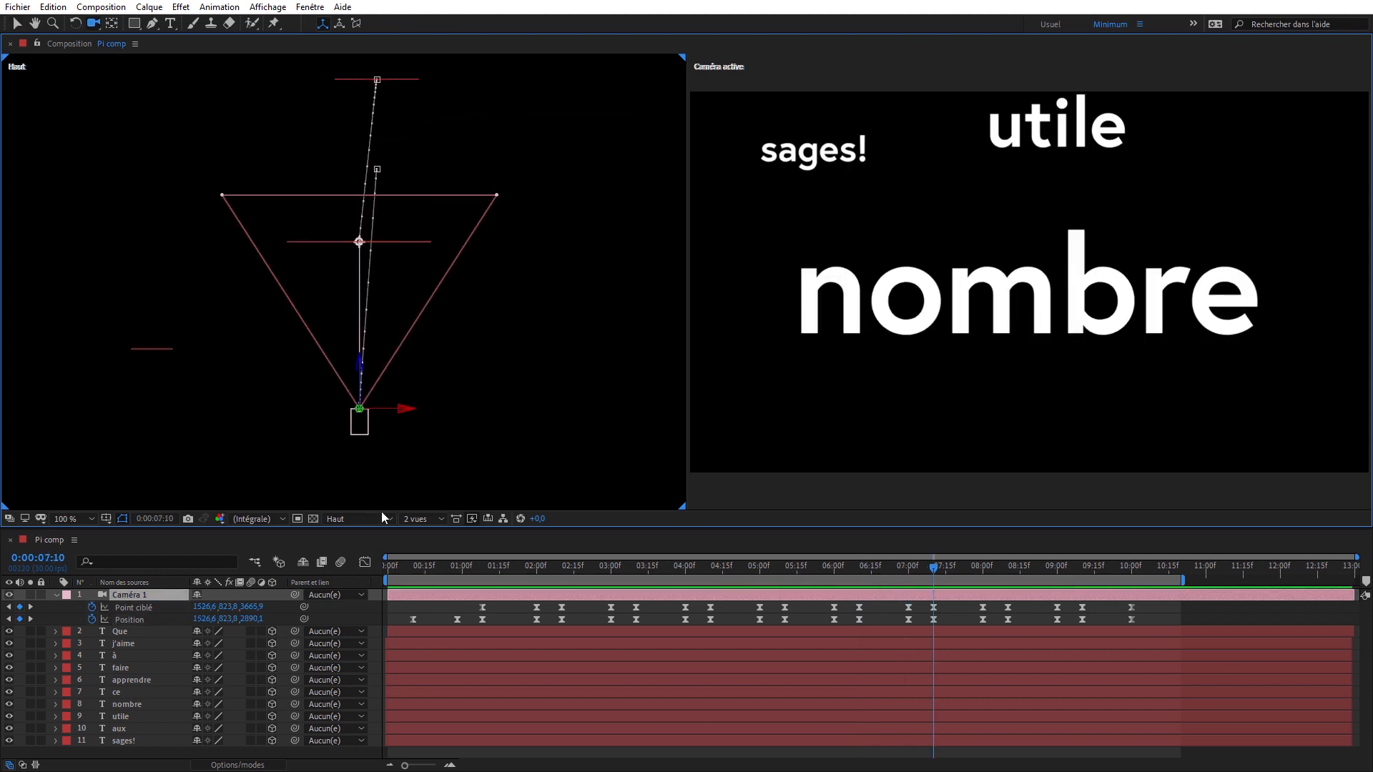
left_click(379, 518)
left_click(397, 628)
key("v")
left_click_drag(430, 177, 384, 150)
left_click_drag(419, 295, 496, 298)
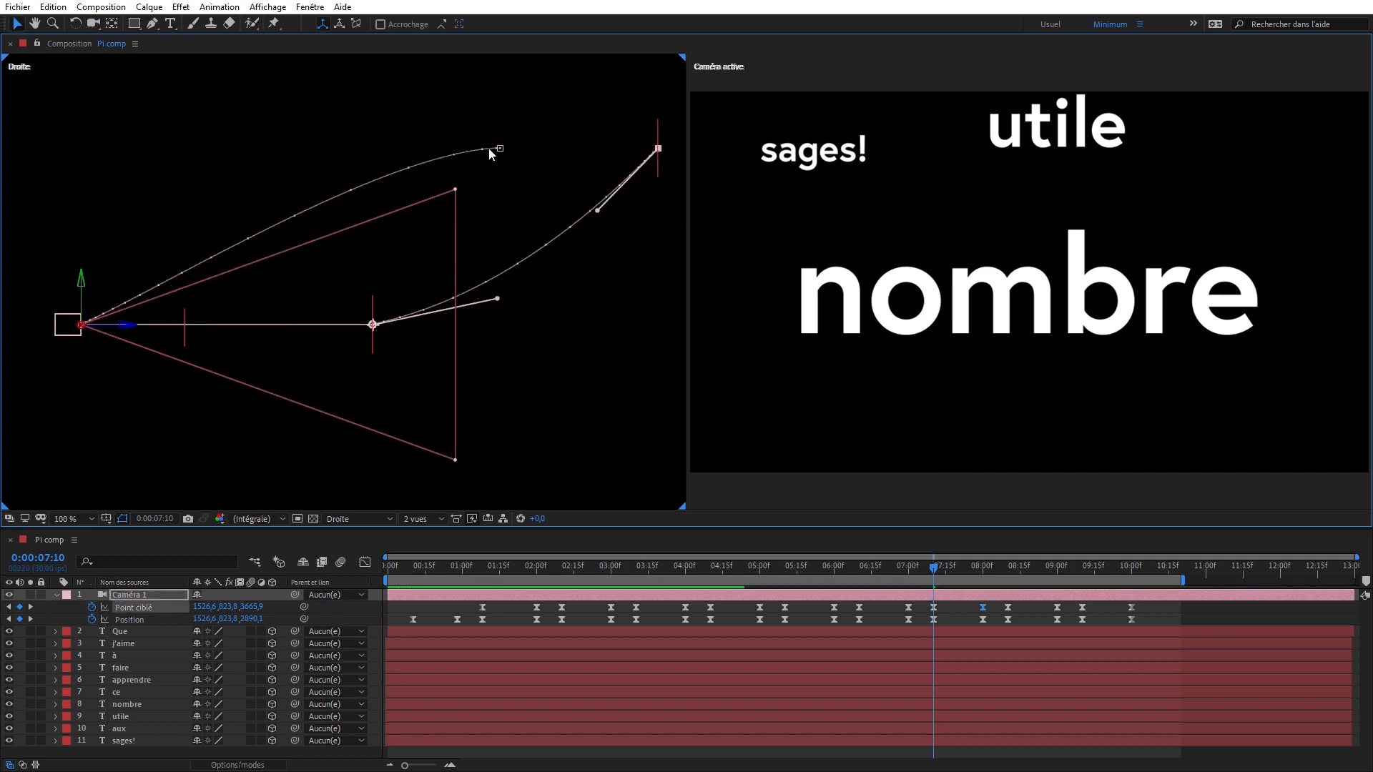
left_click(499, 148)
key("k")
left_click_drag(153, 295, 128, 242)
- At 0:00:08:10, arc the camera's Position path between utile and aux in the Droite view with both keyframes' tangents
key("k")
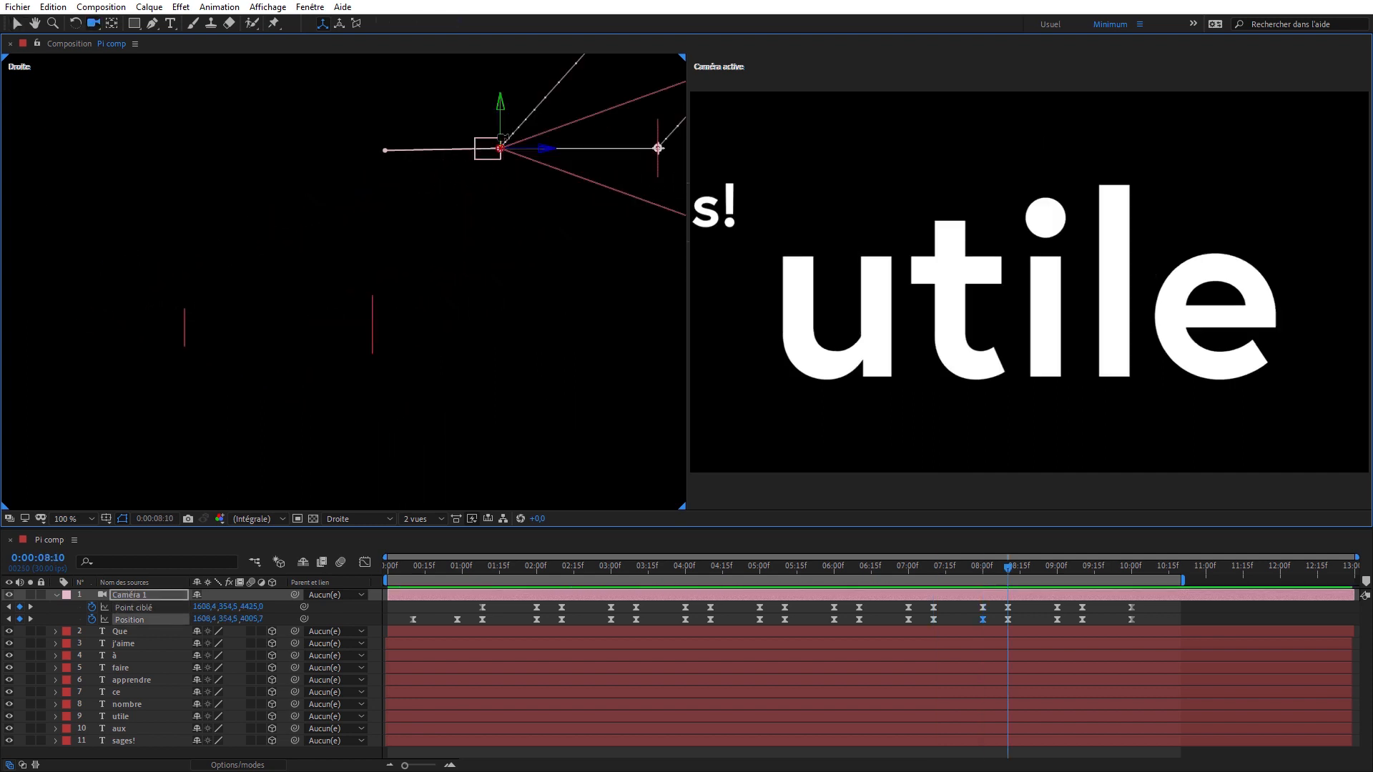
left_click_drag(504, 138, 166, 388)
key("v")
left_click(399, 134)
left_click_drag(358, 180, 299, 164)
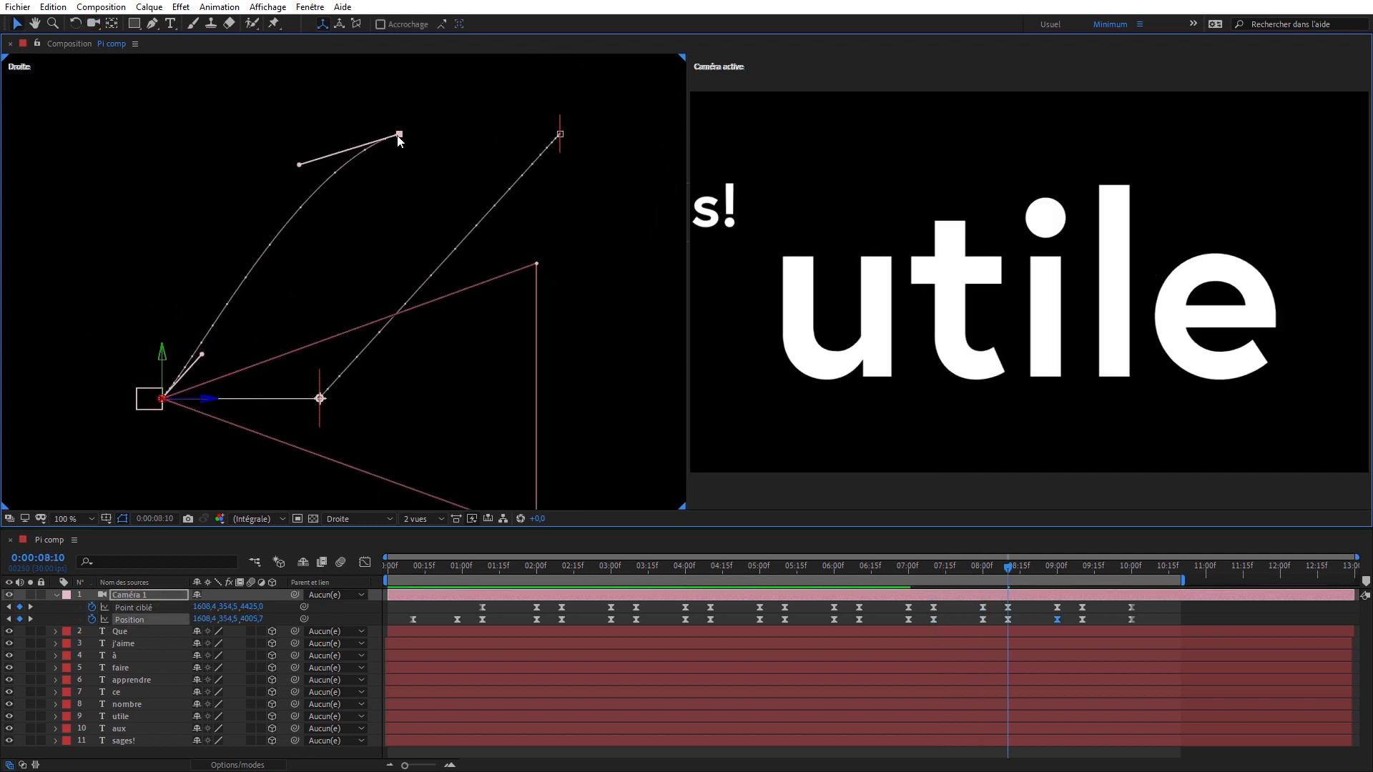
key("k")
left_click_drag(201, 354, 184, 316)
- Bend the Point ciblé path between utile and aux by adjusting the tangents of both keyframes
left_click(319, 398)
left_click_drag(359, 354, 416, 363)
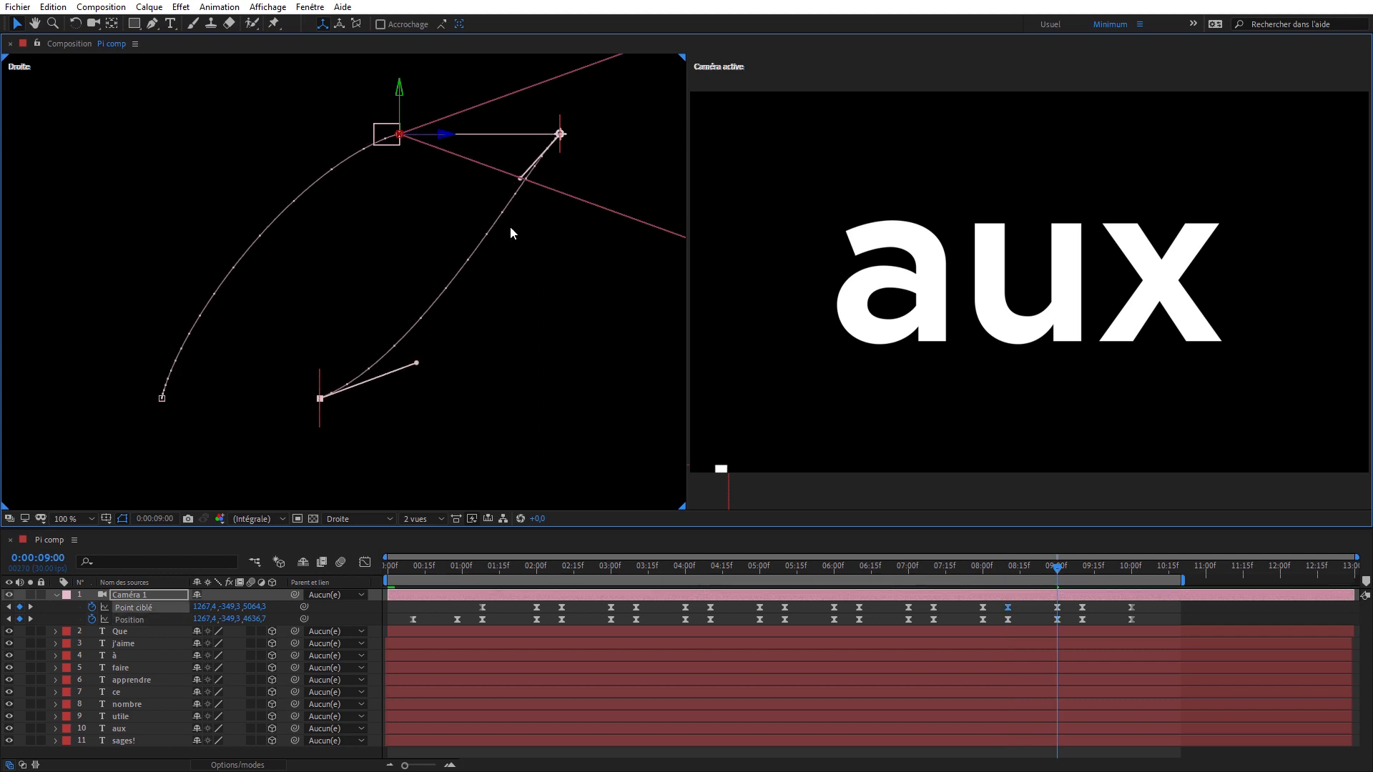
key("j")
left_click_drag(520, 179, 251, 286)
- At 0:00:09:10, curve the Position and Point ciblé paths between aux and sages! in the Droite view
key("k")
key("k")
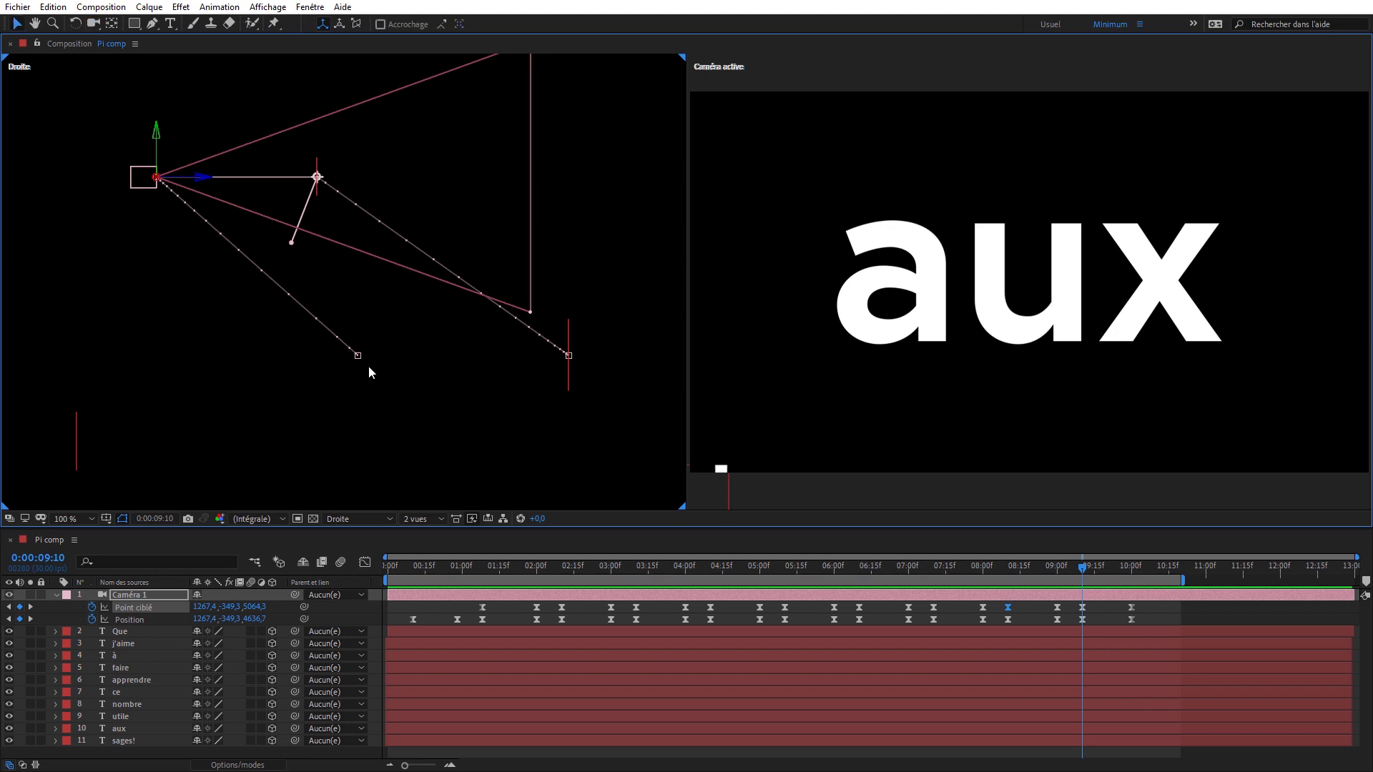
left_click_drag(359, 356, 247, 342)
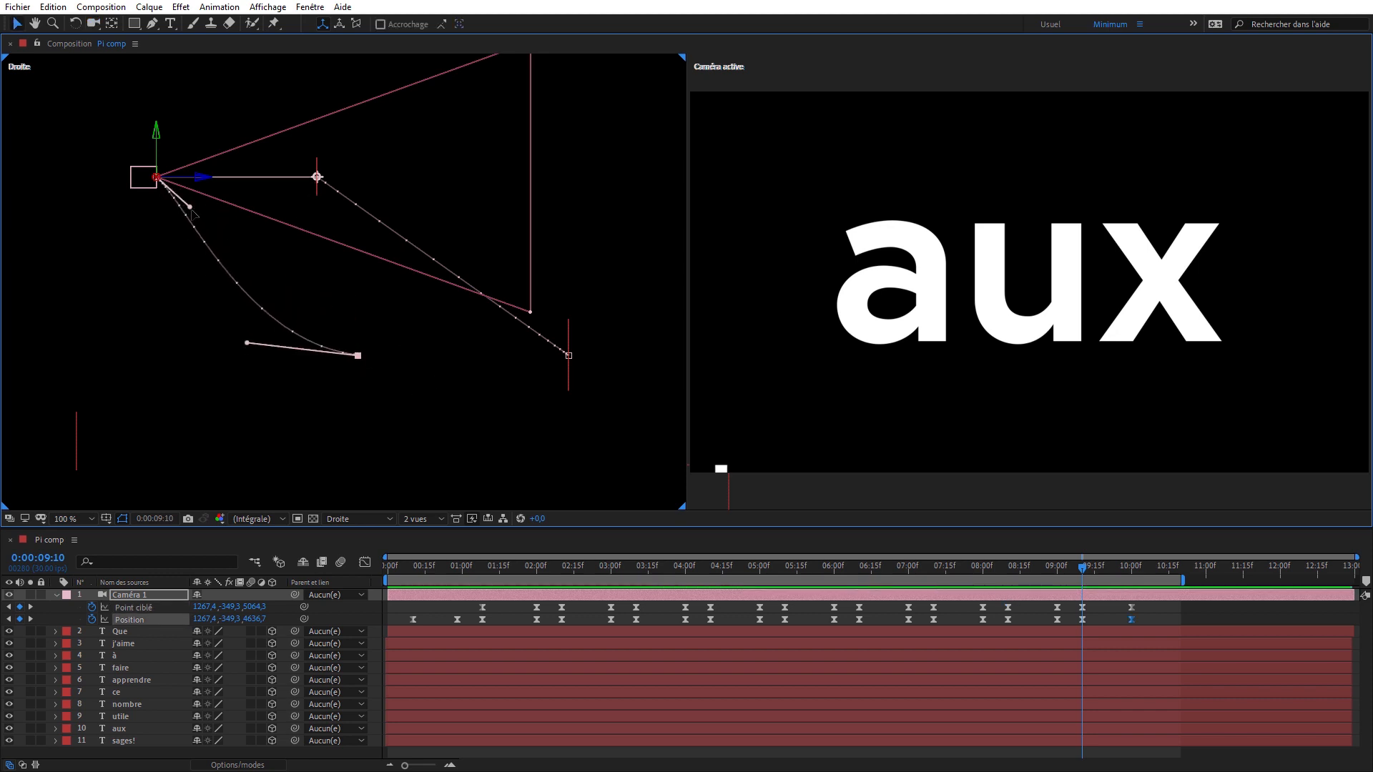
left_click(567, 354)
left_click_drag(526, 326, 529, 301)
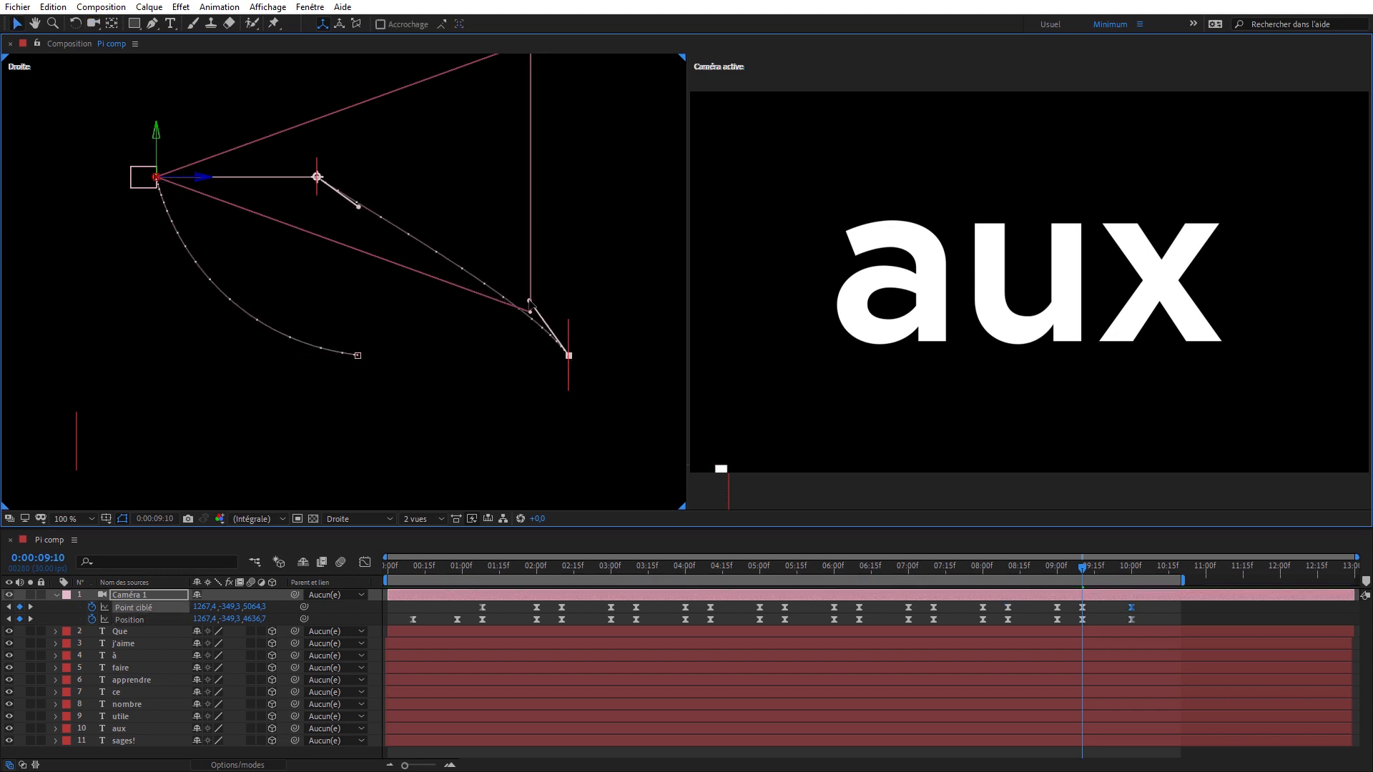
left_click_drag(358, 206, 415, 191)
- Scrub back to 0:00:04:29 and set the Affichage preference for Trajectoire to Toutes les images clés
left_click_drag(1135, 570, 606, 568)
key("Page_Up")
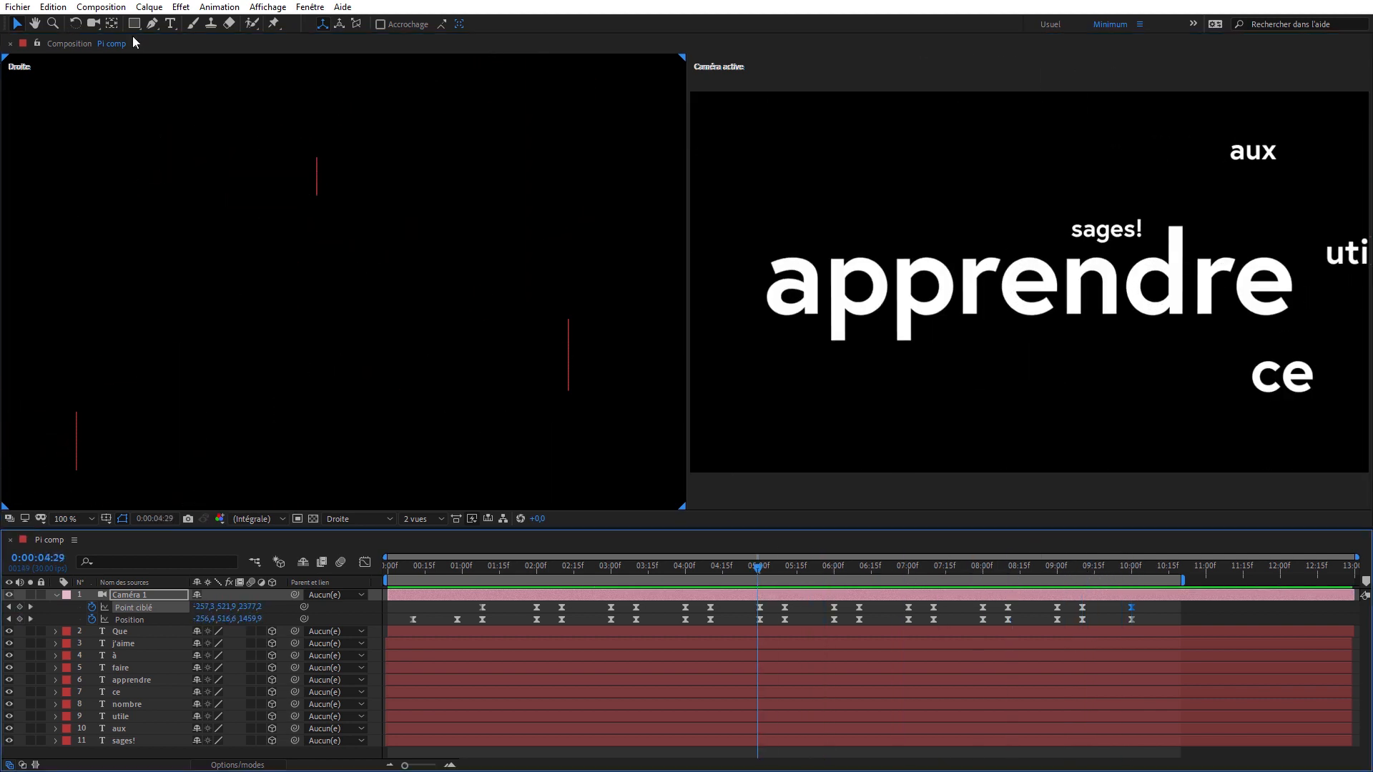
left_click(60, 9)
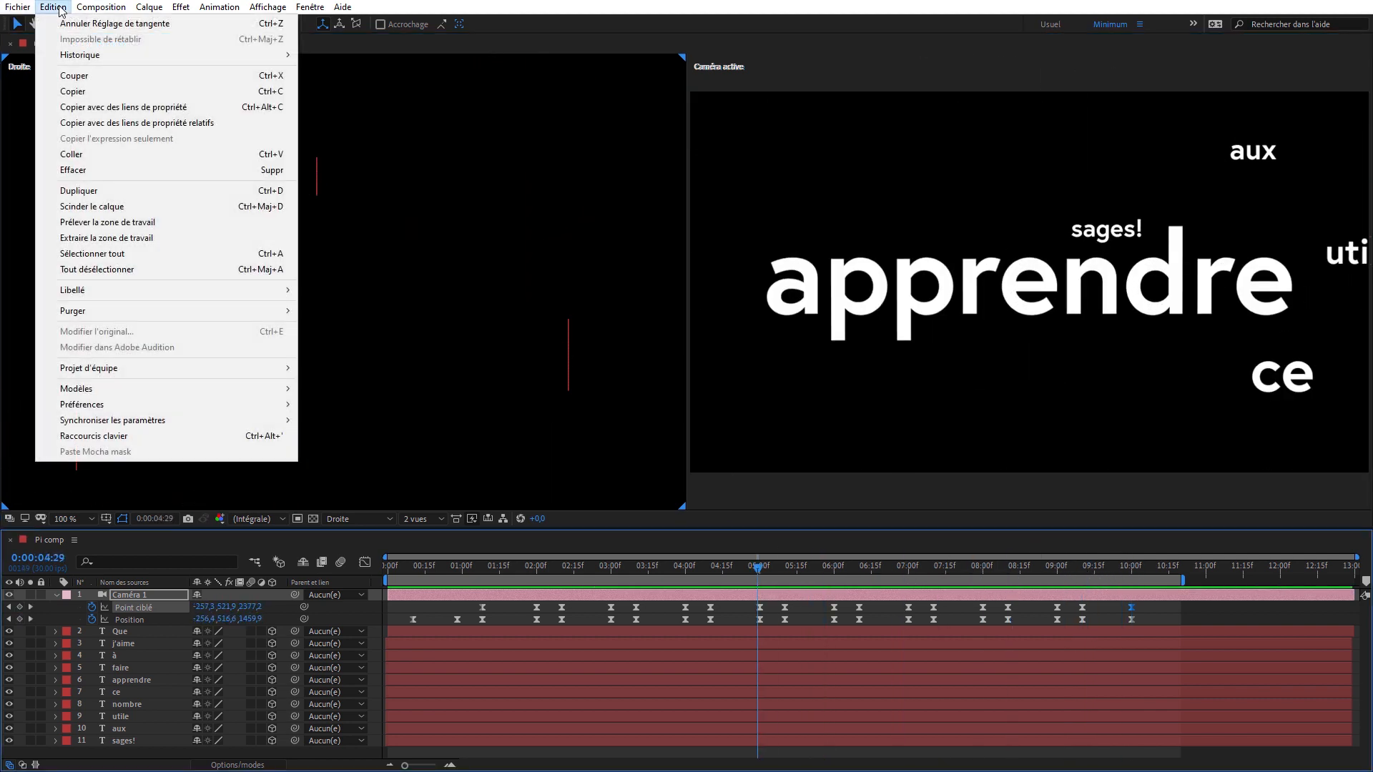
mouse_move(125, 405)
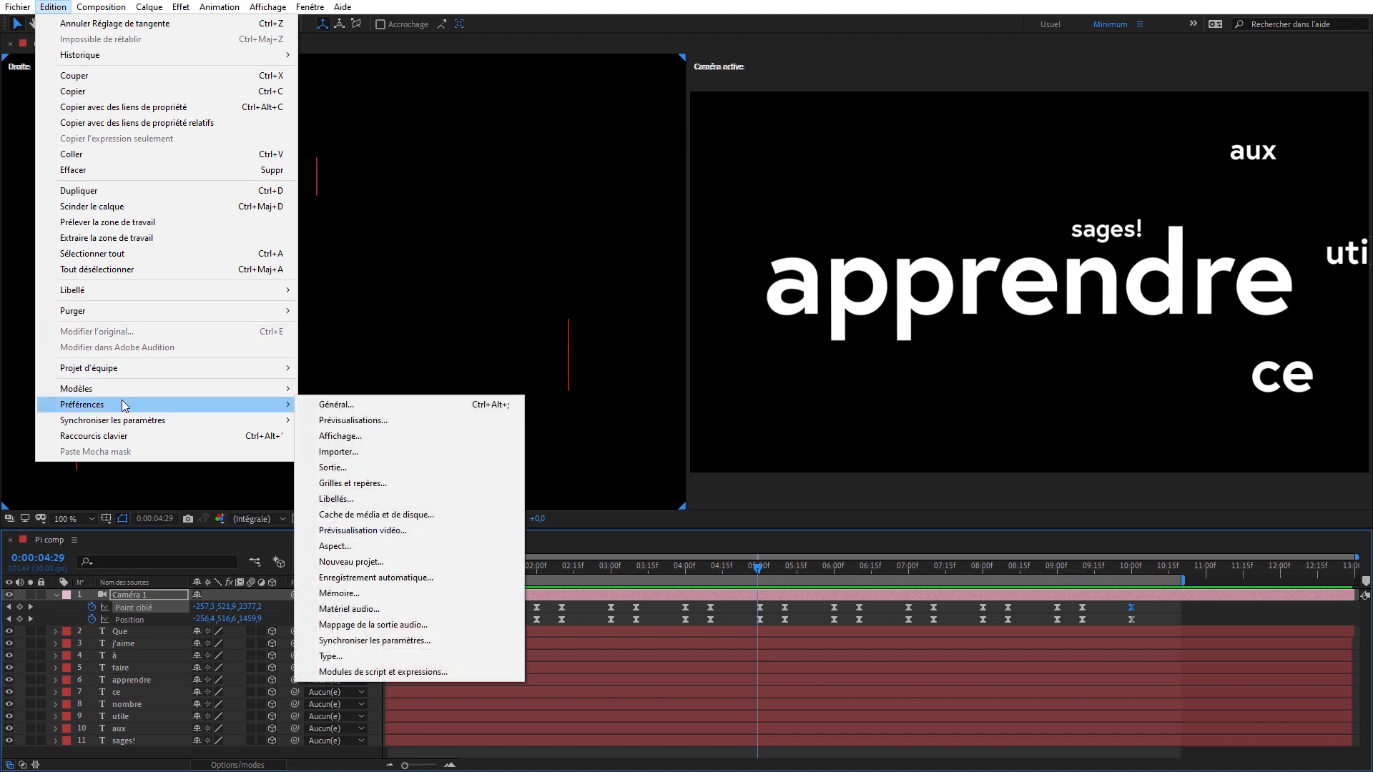
mouse_move(196, 409)
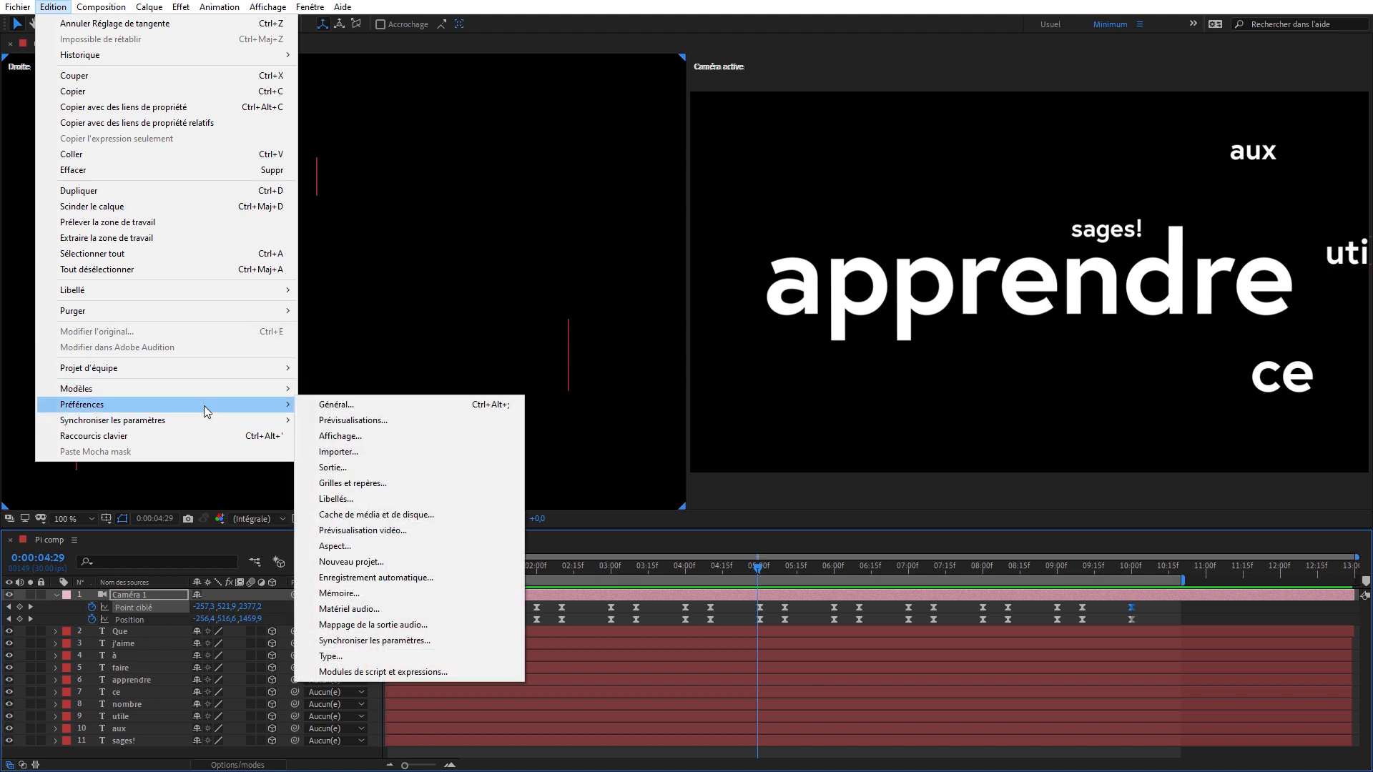
left_click(379, 439)
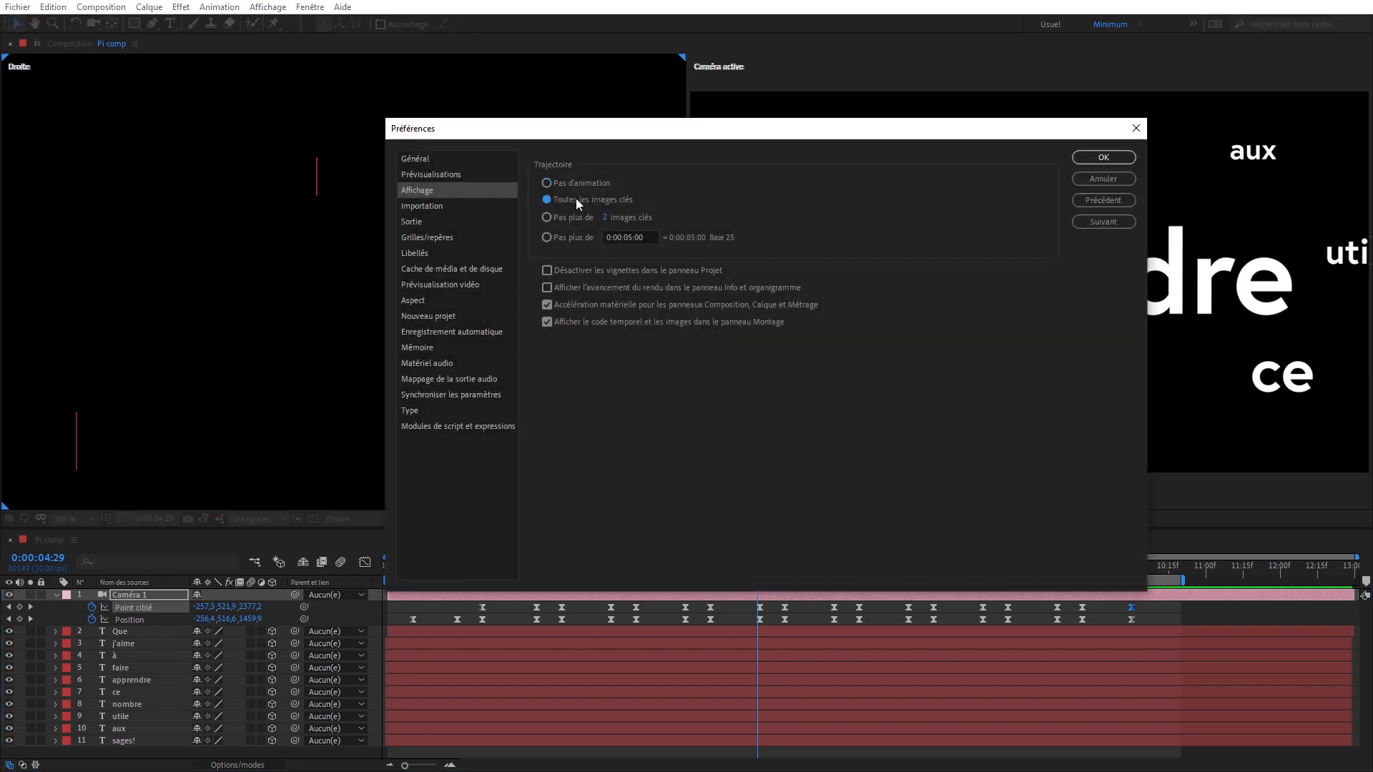
left_click(1085, 159)
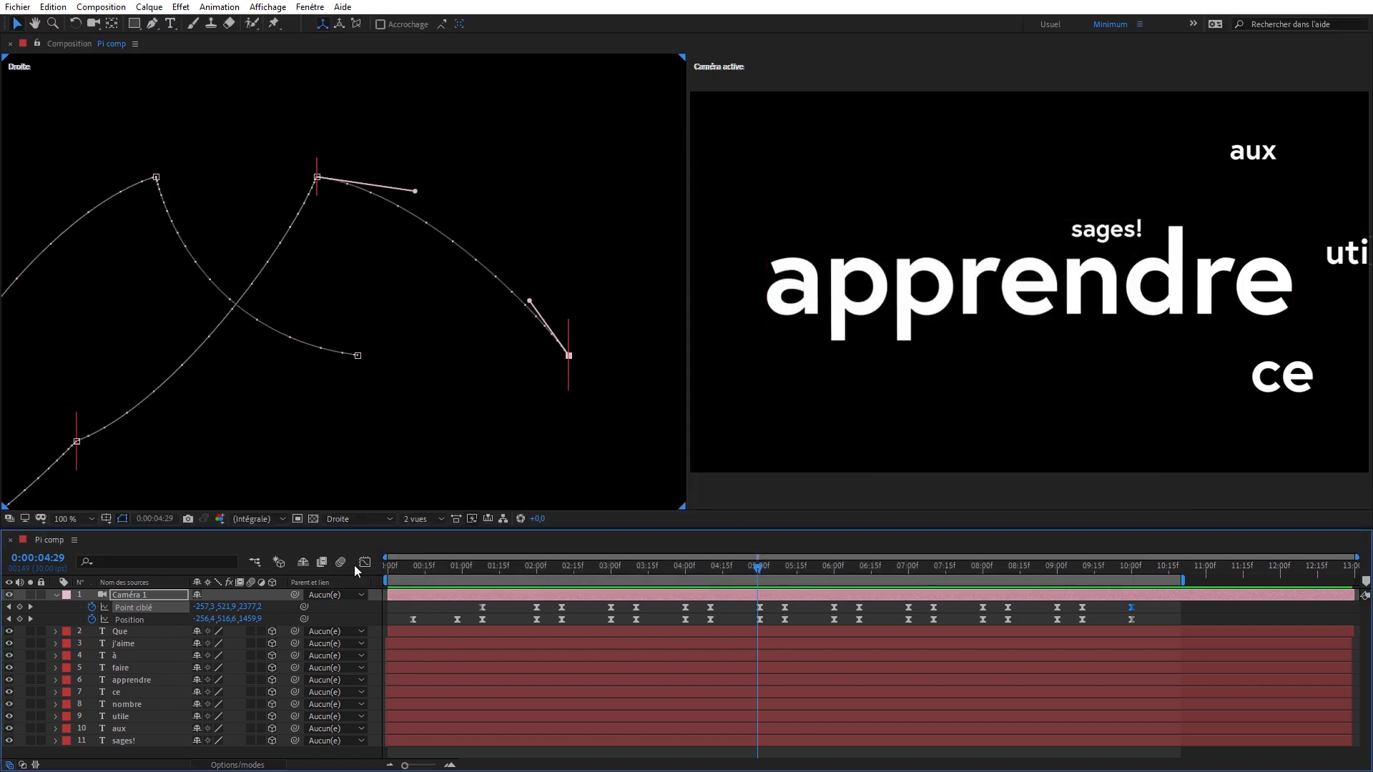
- Return to 0:00:00:00 and examine the complete Position and Point ciblé paths of Caméra 1, framed entirely in the Droite view
left_click(494, 81)
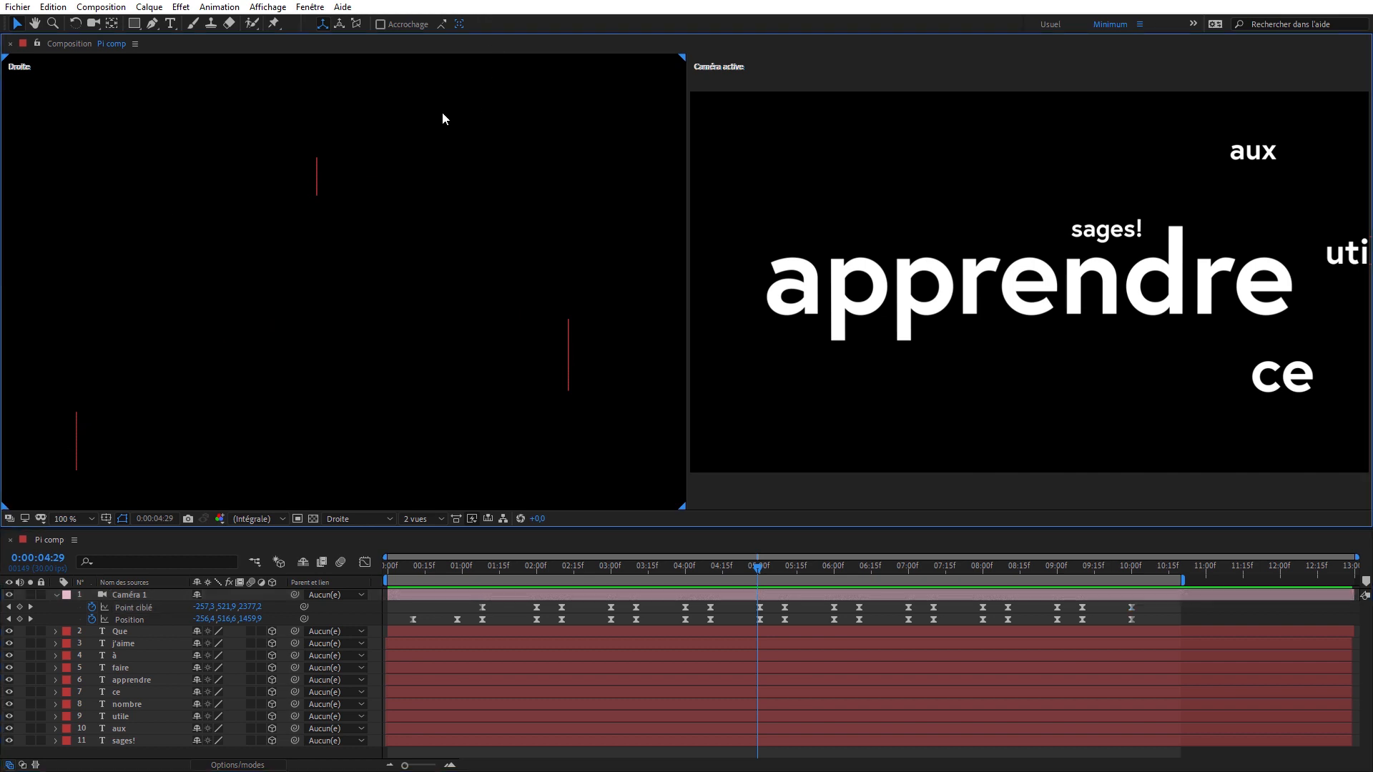
key("F2")
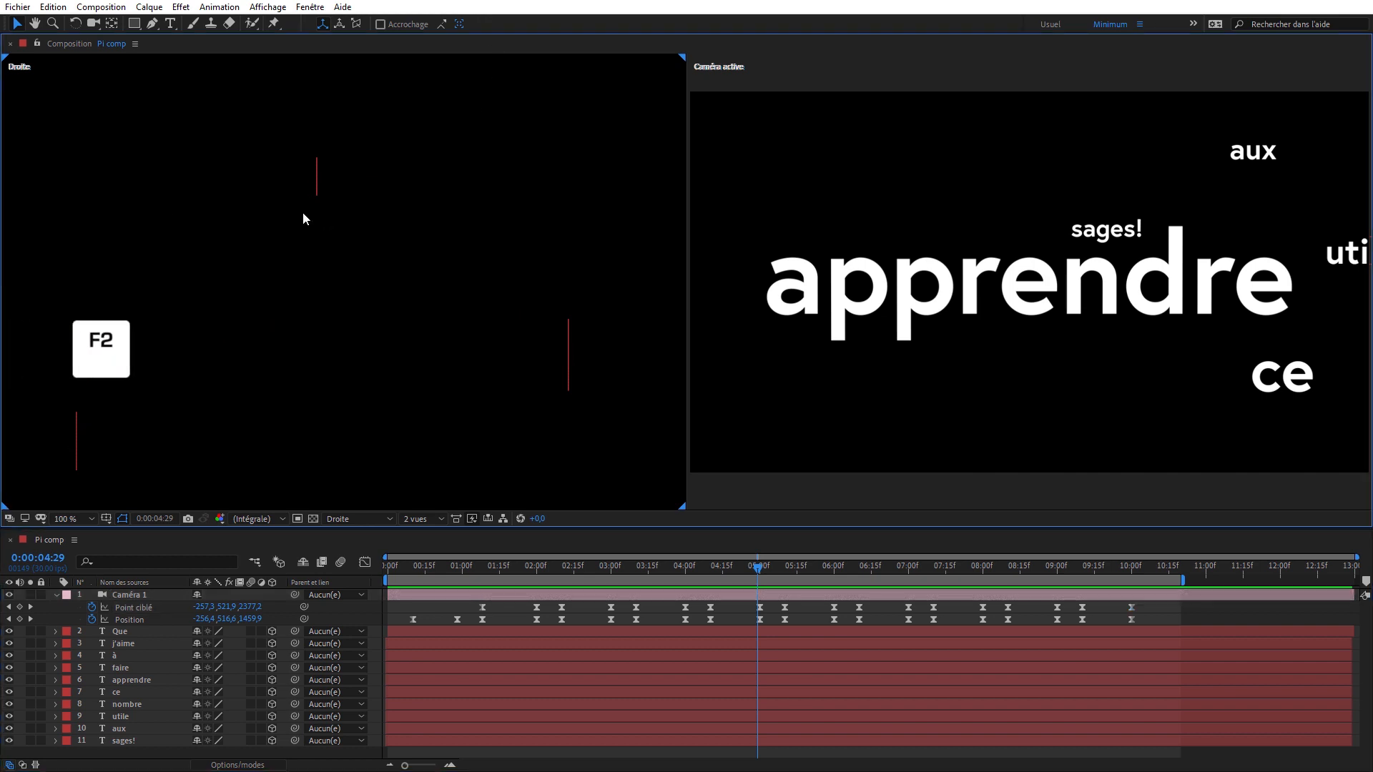
key("c")
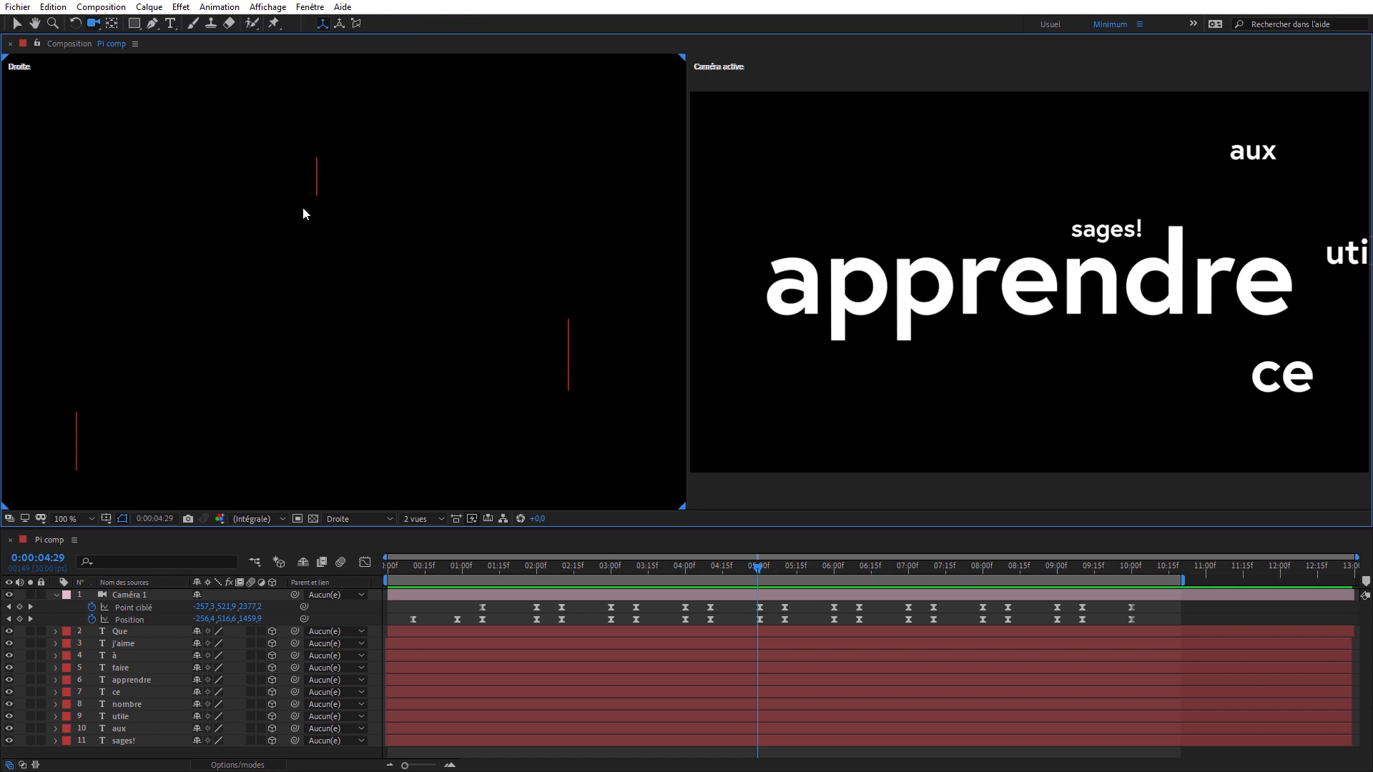
key("f")
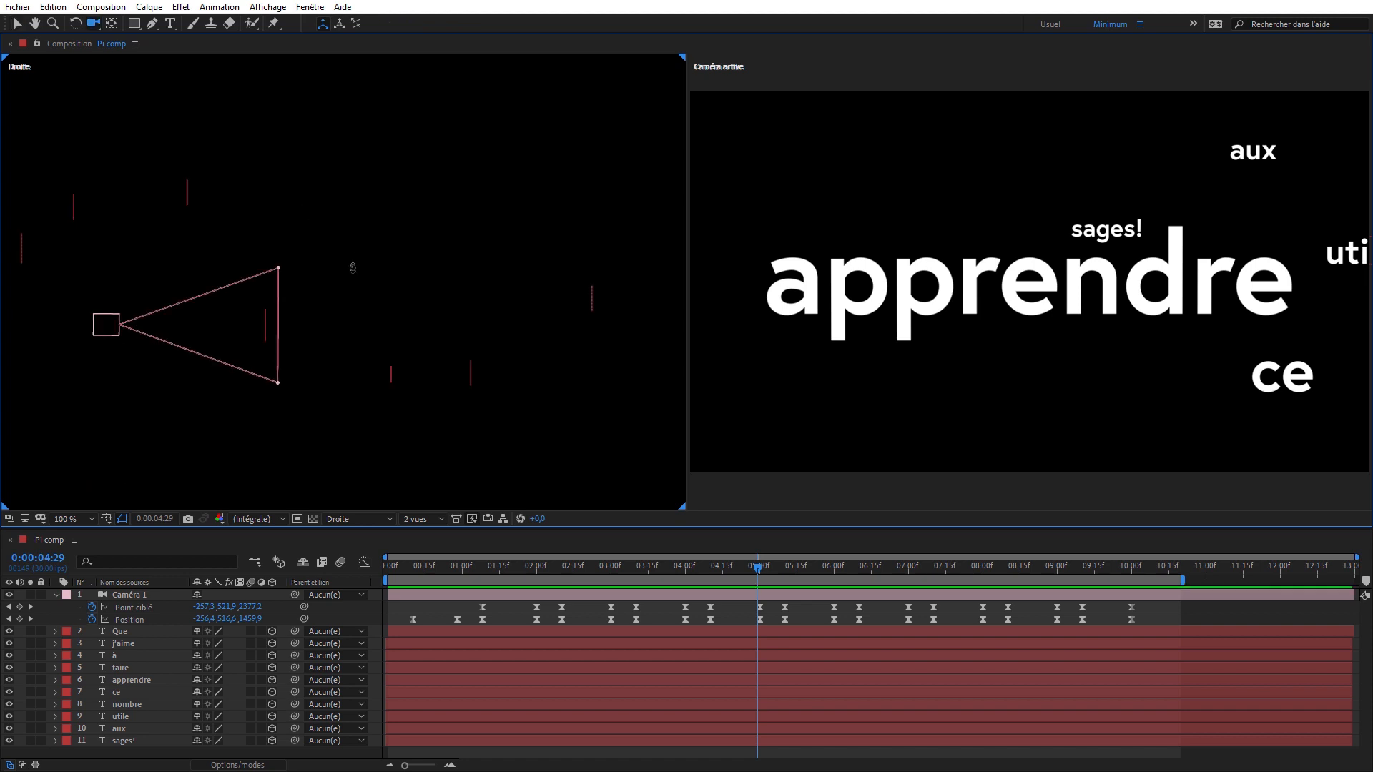
left_click_drag(340, 391, 340, 409)
left_click_drag(353, 255, 346, 390)
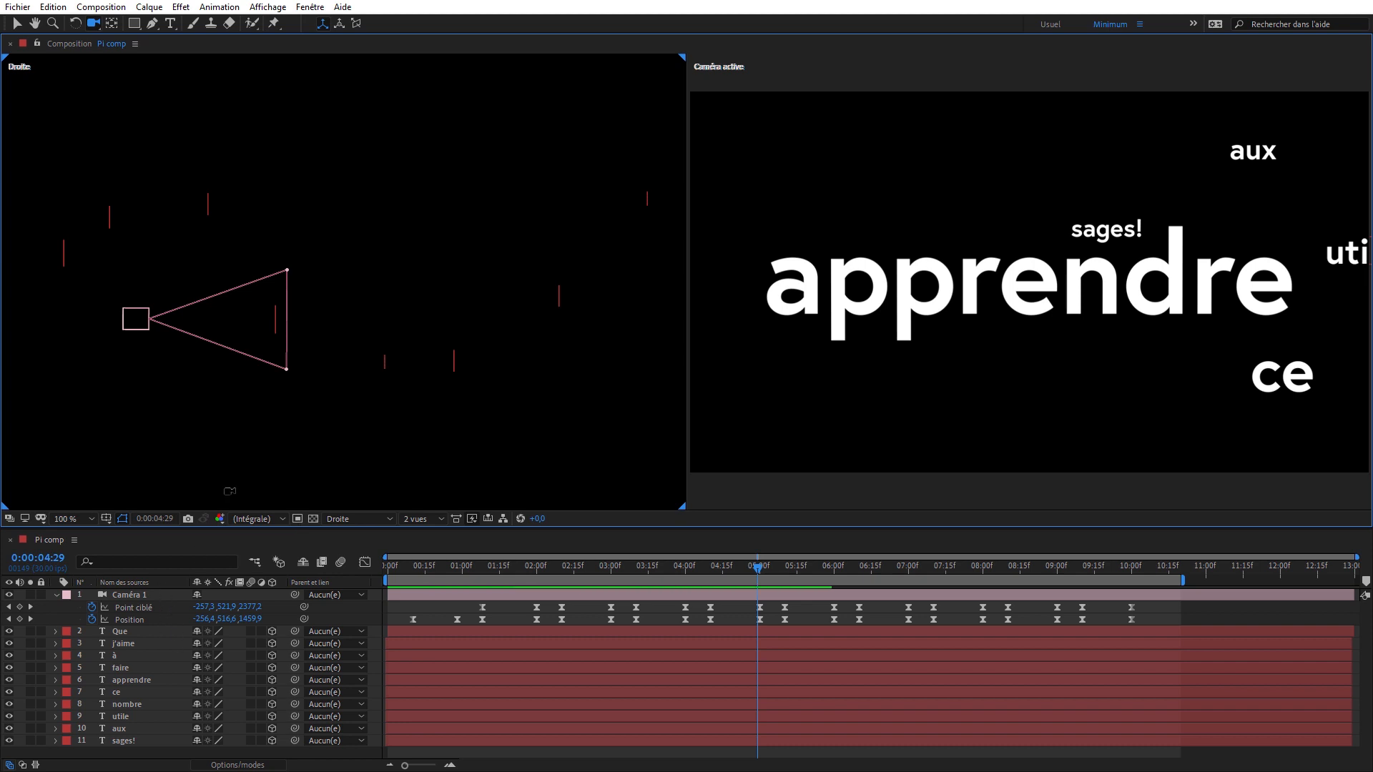
key("Home")
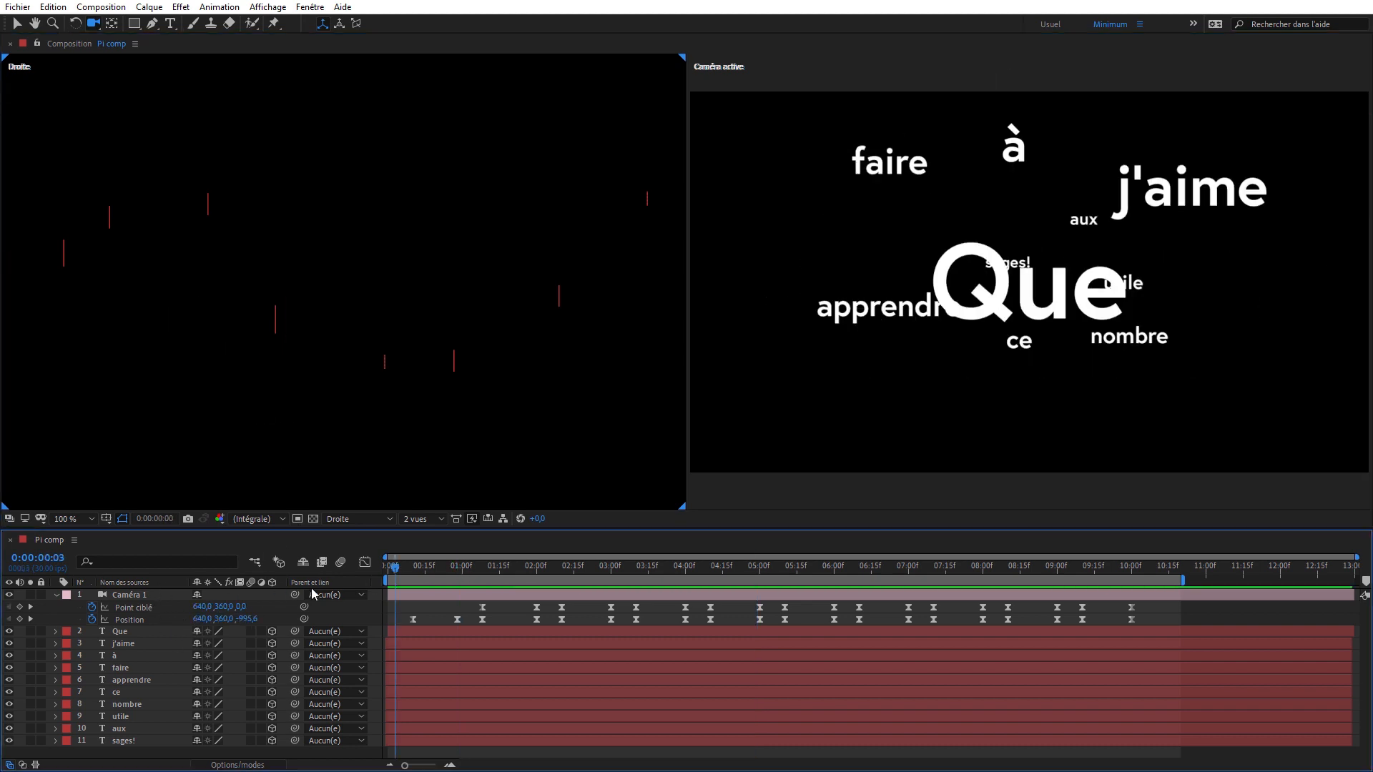
left_click(127, 598)
left_click_drag(324, 312, 275, 511)
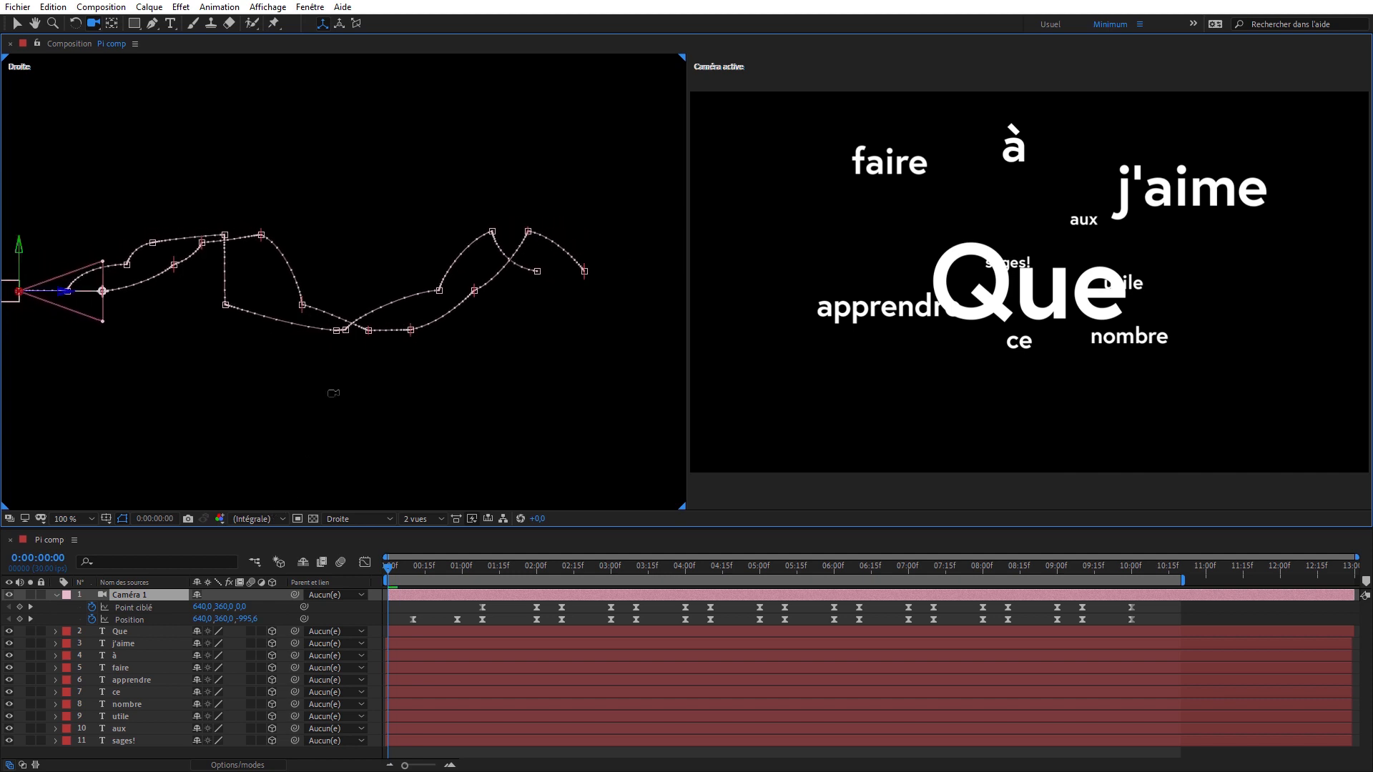
left_click_drag(344, 369, 339, 406)
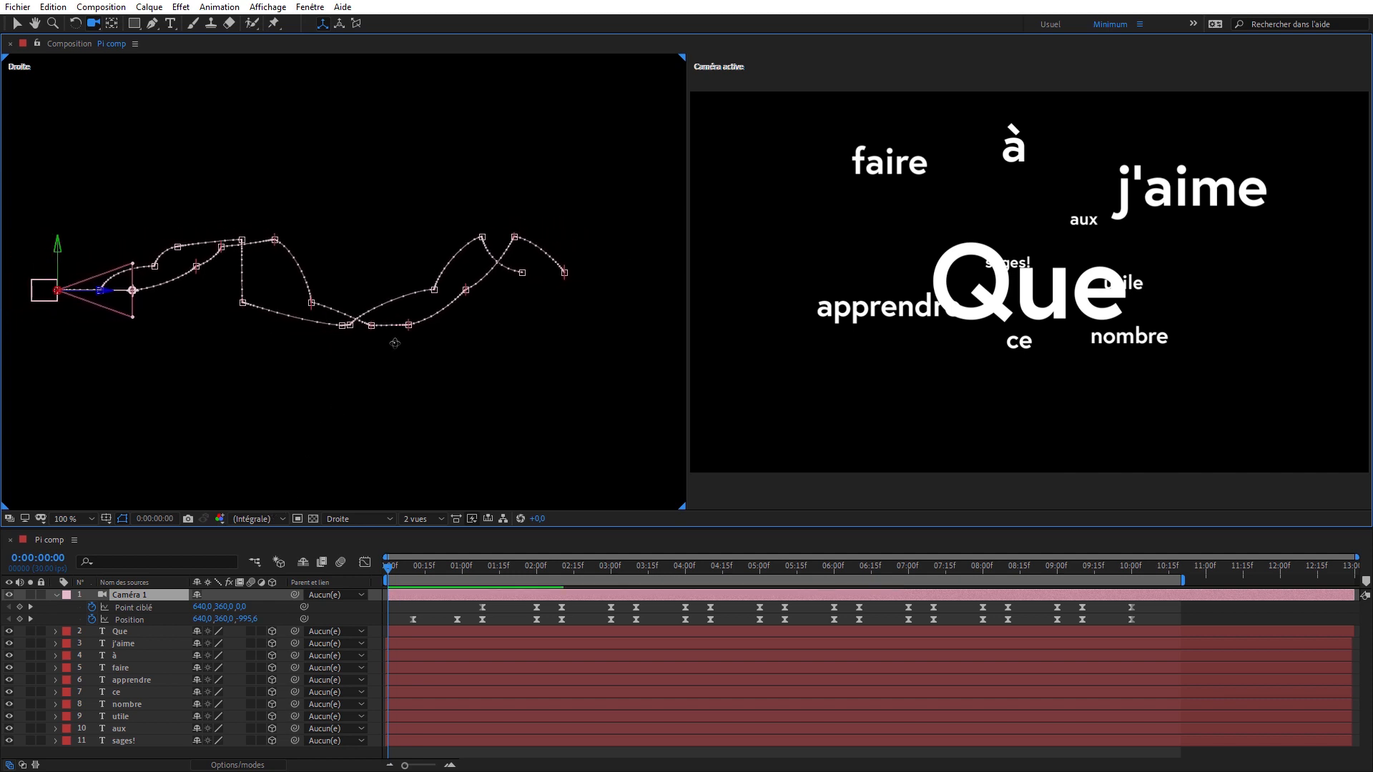
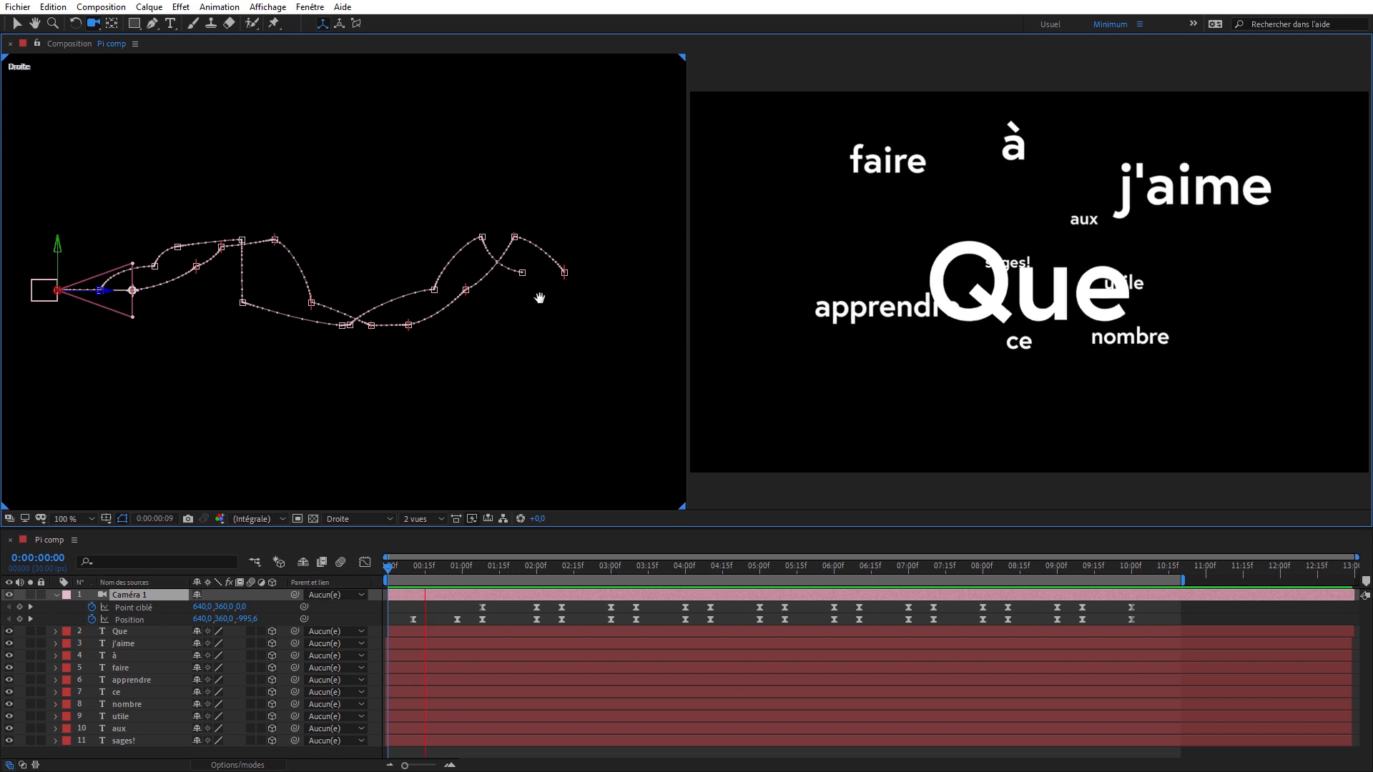
- Stop the preview, include overlays and layer controls in the Prévisualisation settings, and move the floating panel aside
key("space")
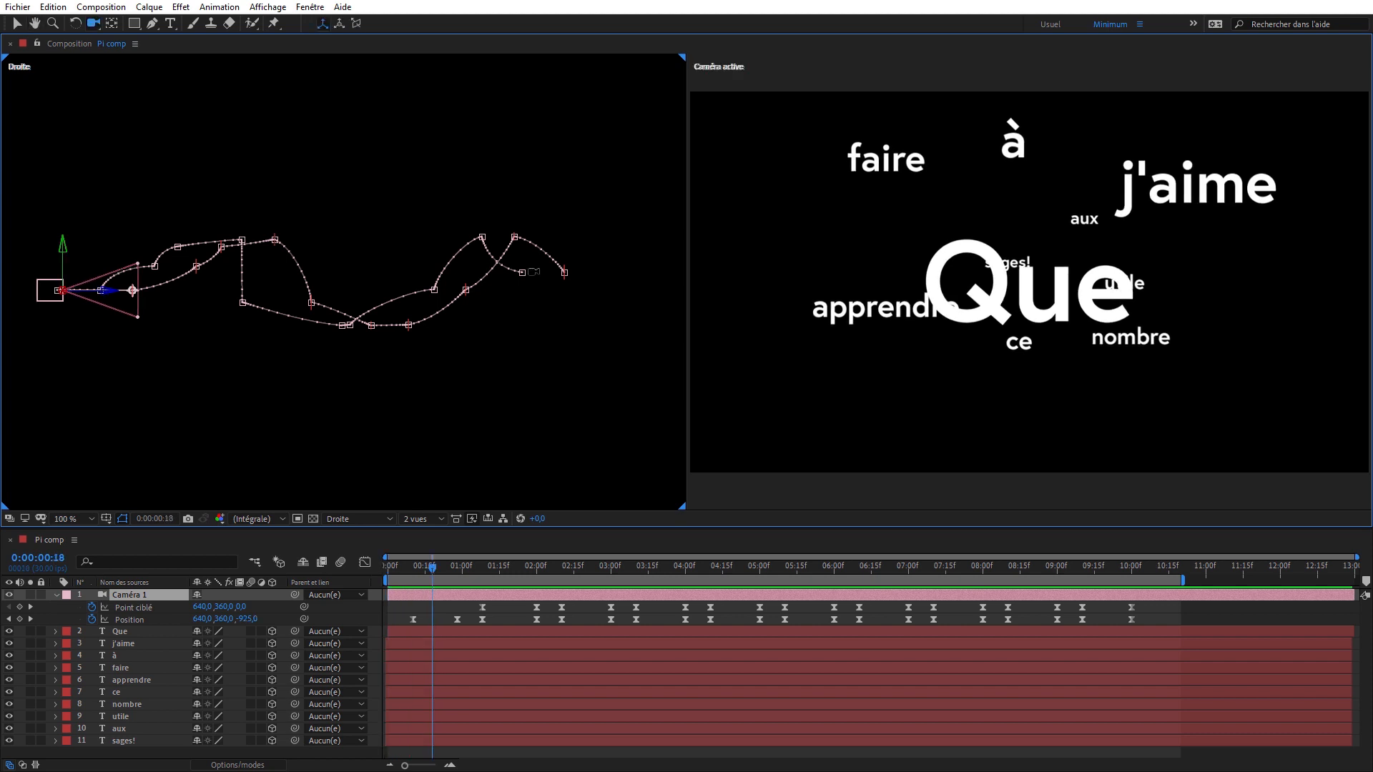
key("ctrl+3")
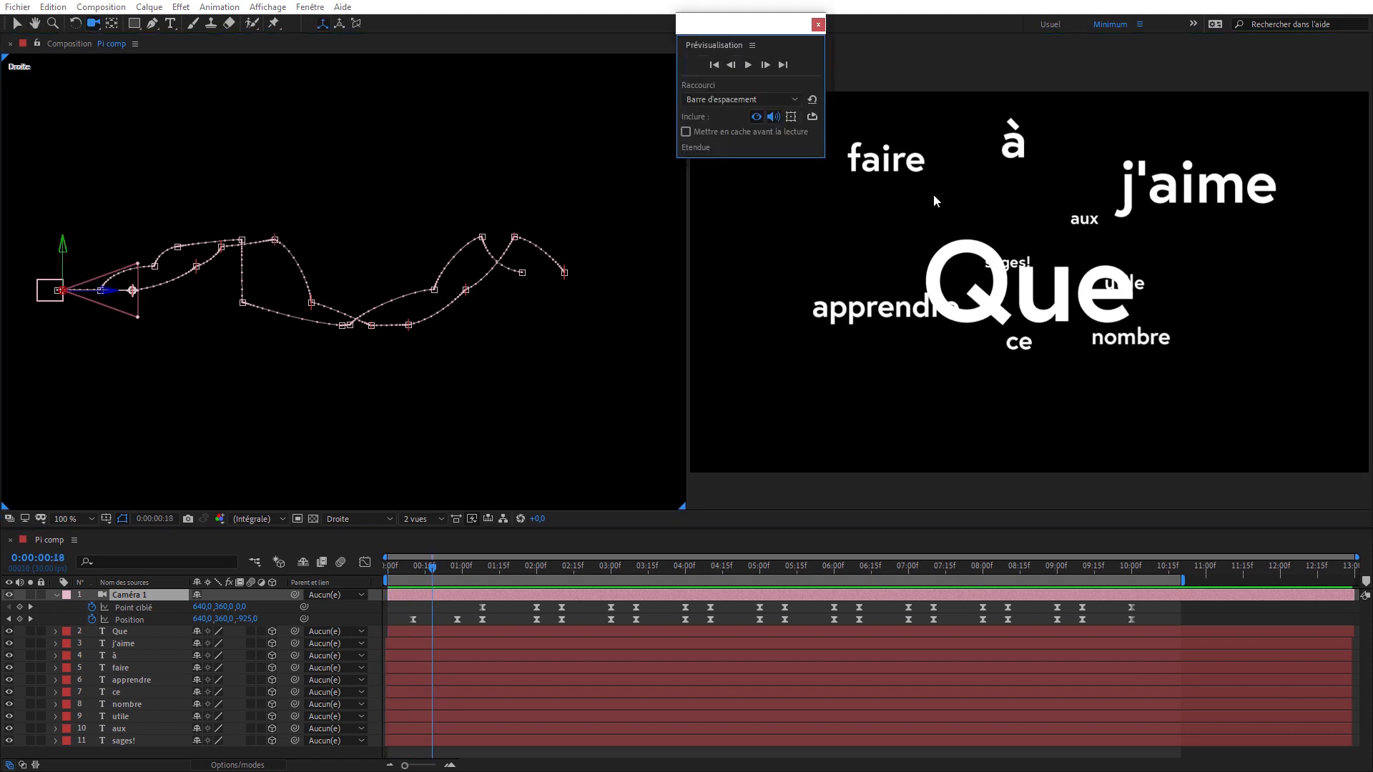
left_click(791, 117)
left_click_drag(761, 19, 632, 9)
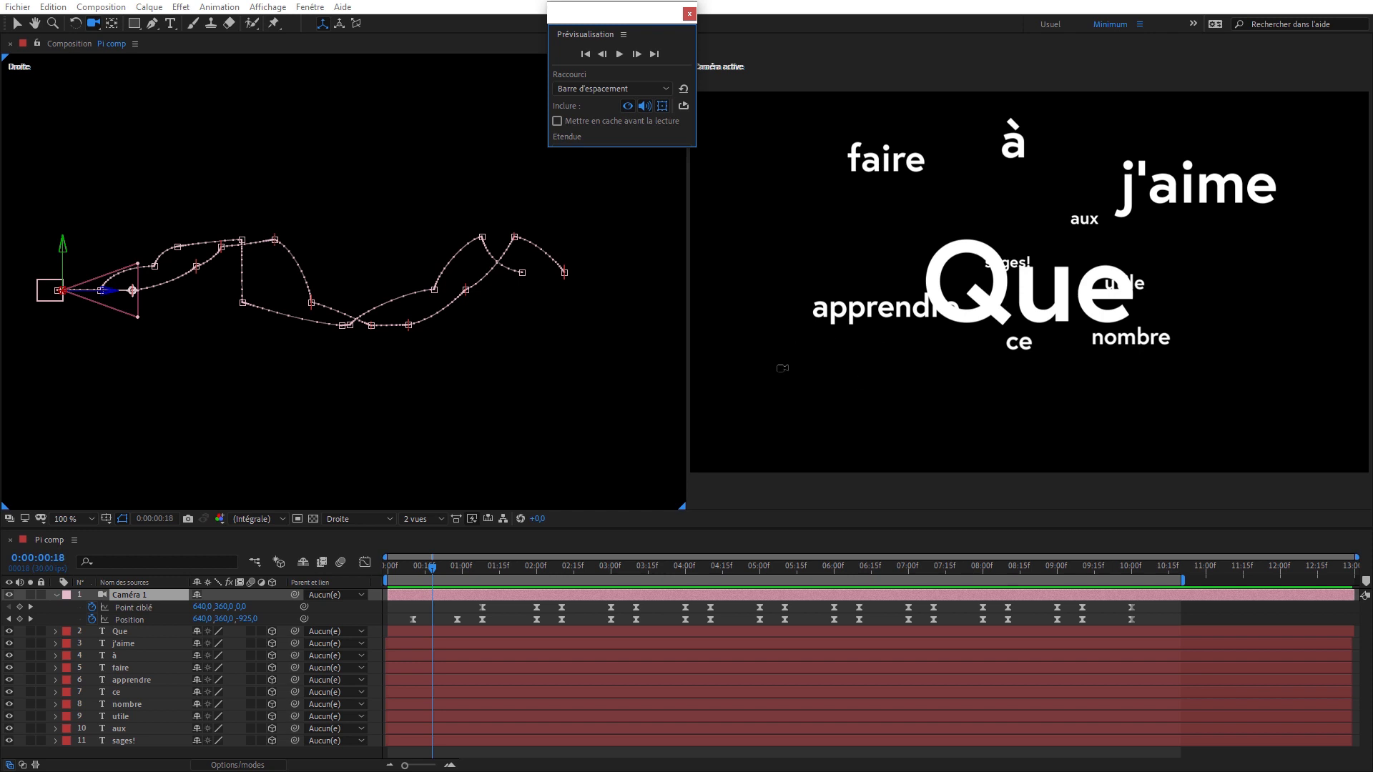
- Undo the accidental camera move in the Caméra active view and switch that view to Caméra 1
left_click_drag(783, 368, 790, 356)
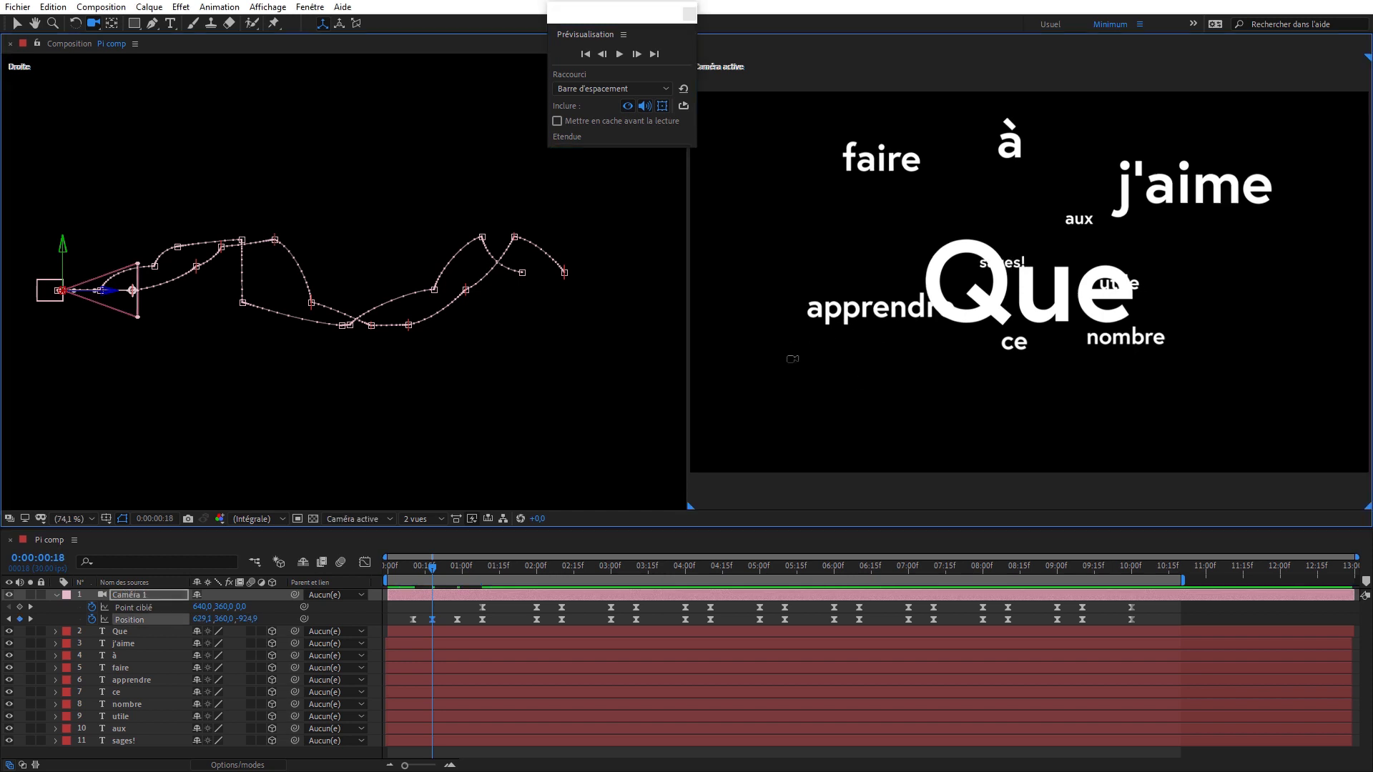
key("ctrl+z")
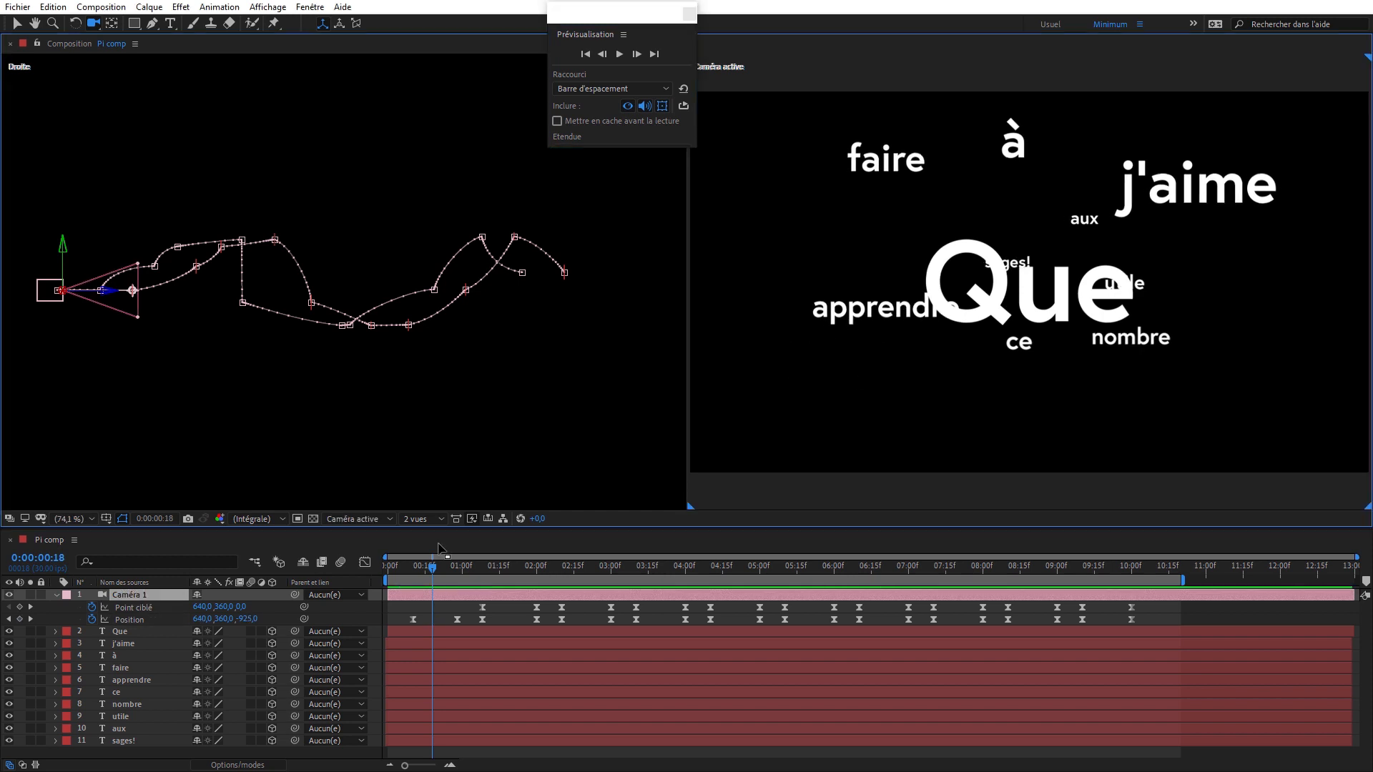
left_click(357, 519)
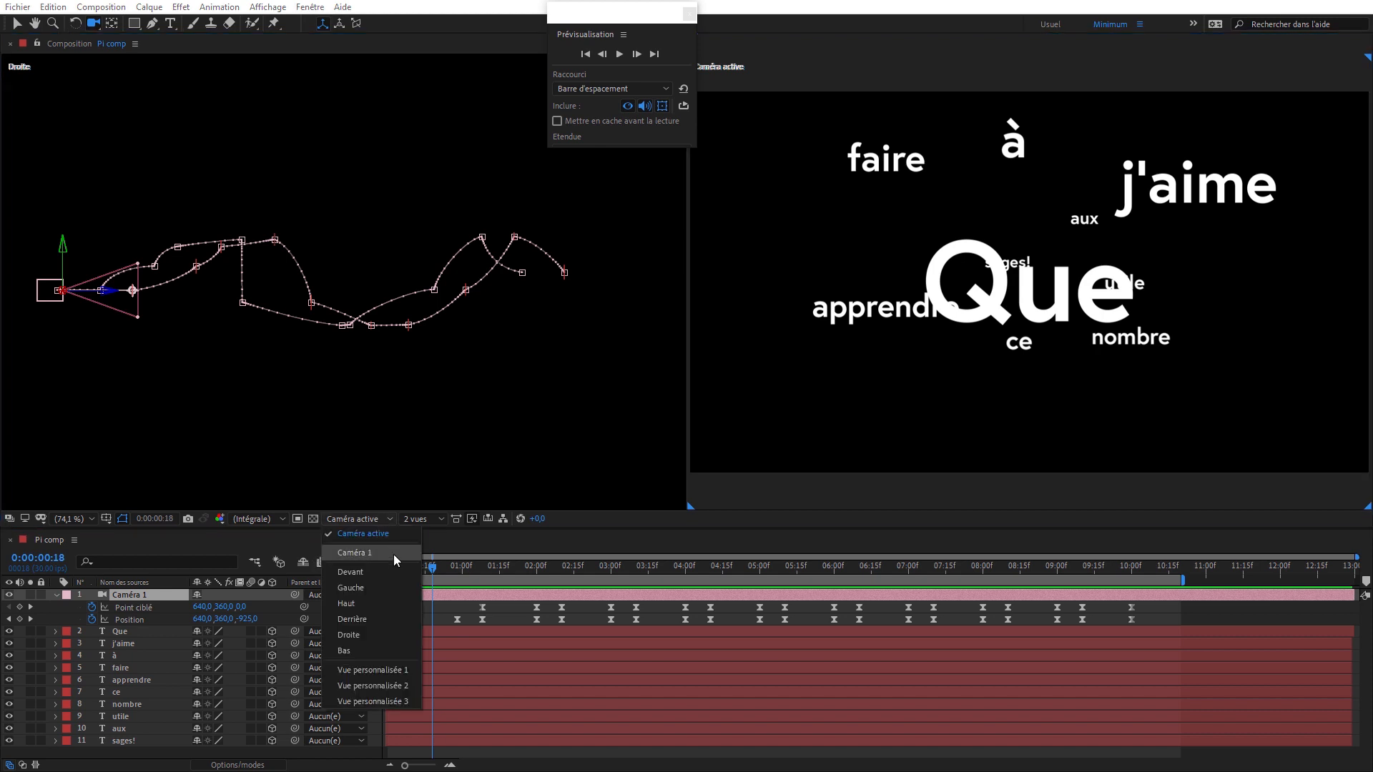
left_click(395, 554)
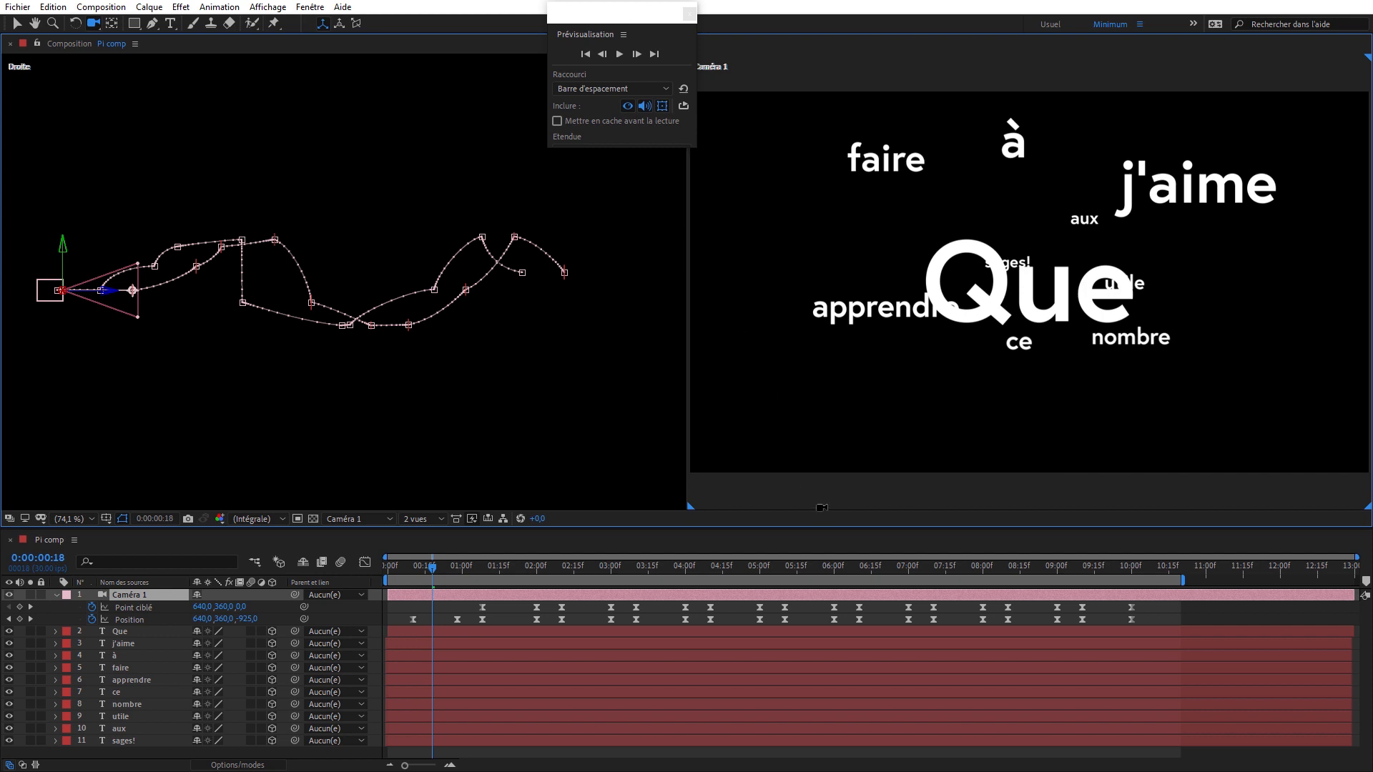
- Preview the animation in both the Caméra 1 and Droite views to check the camera's movement through the words
key("space")
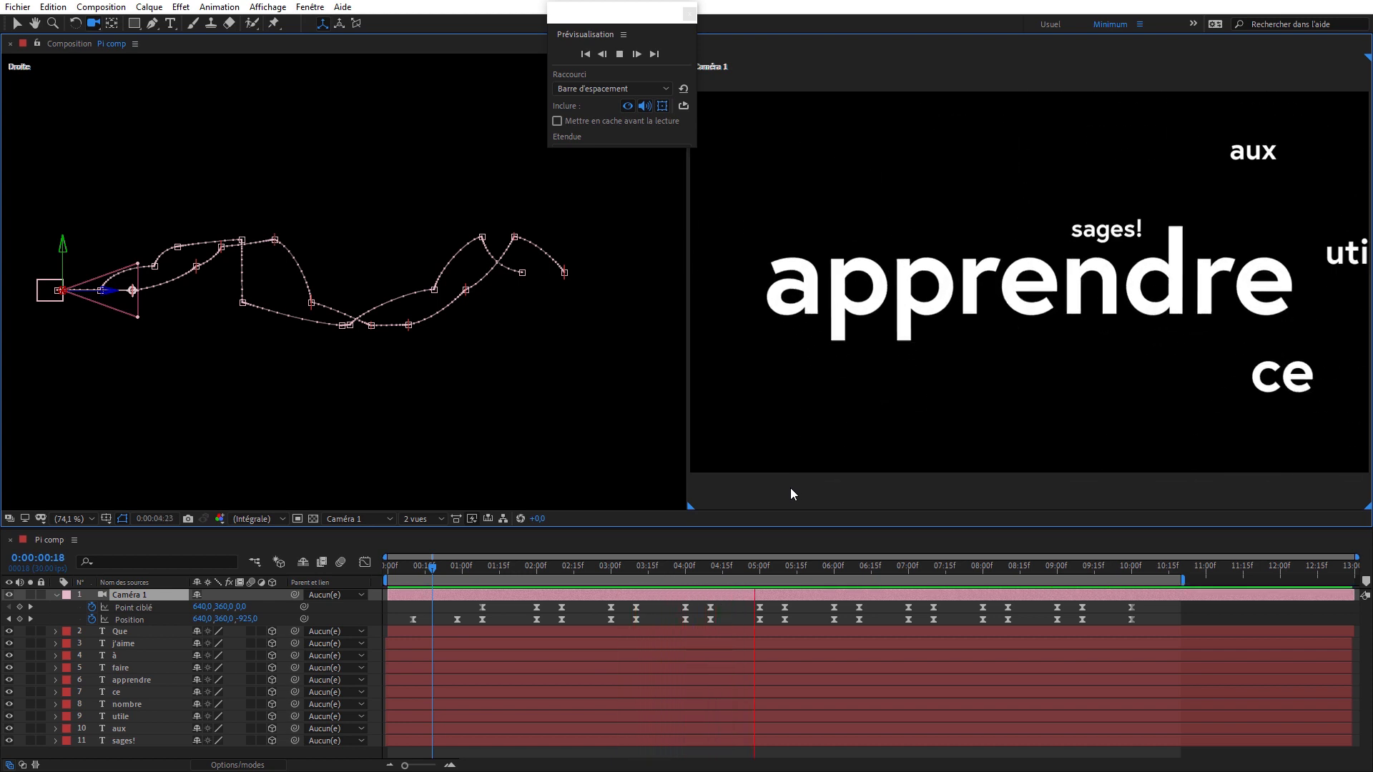
key("space")
left_click(512, 426)
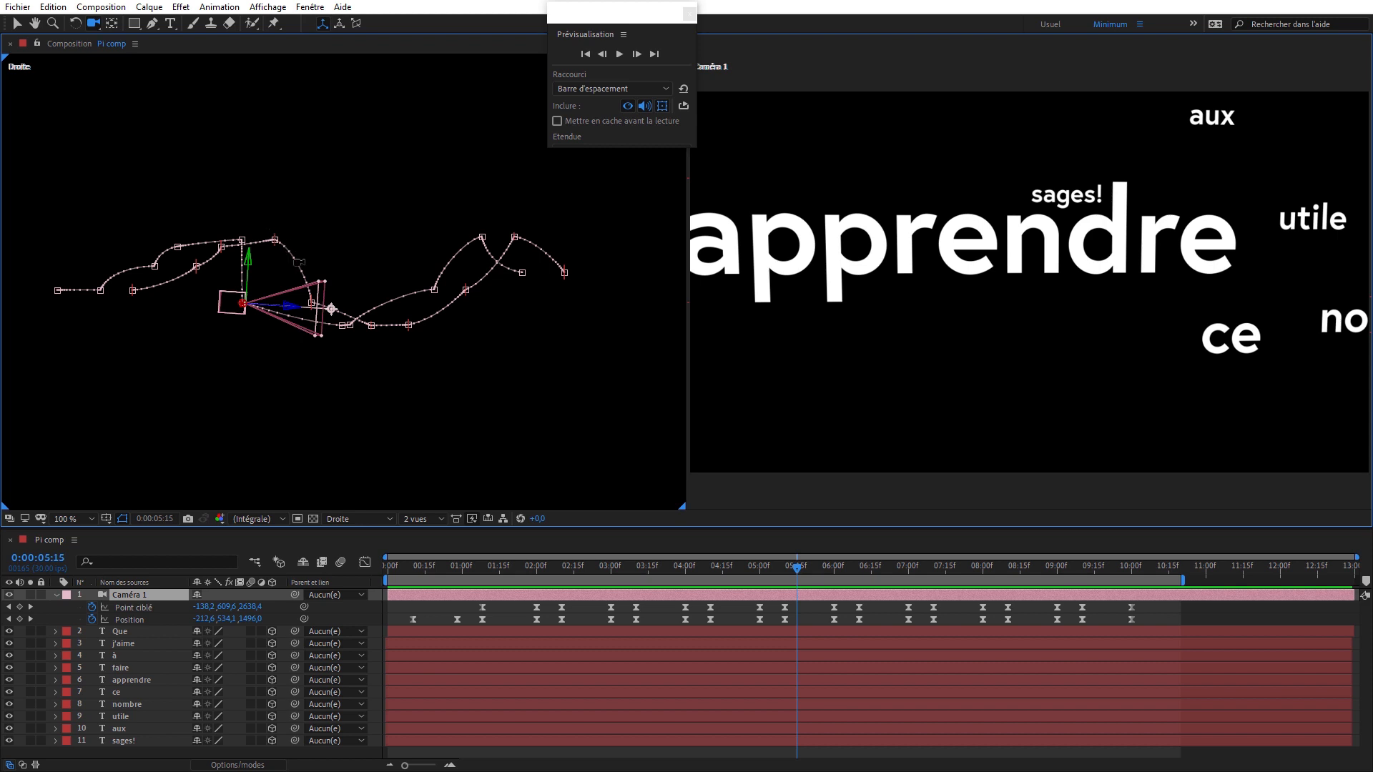
key("space")
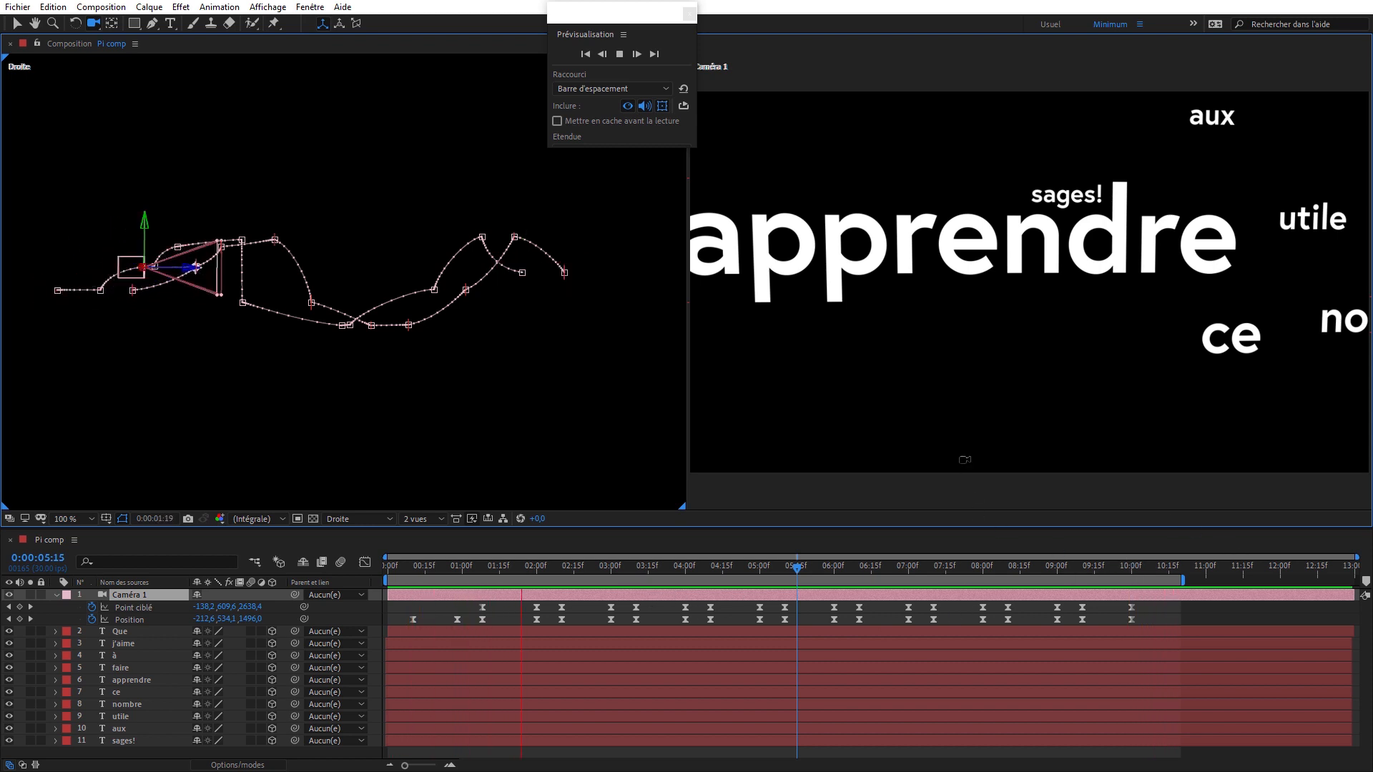
left_click(825, 430)
key("space")
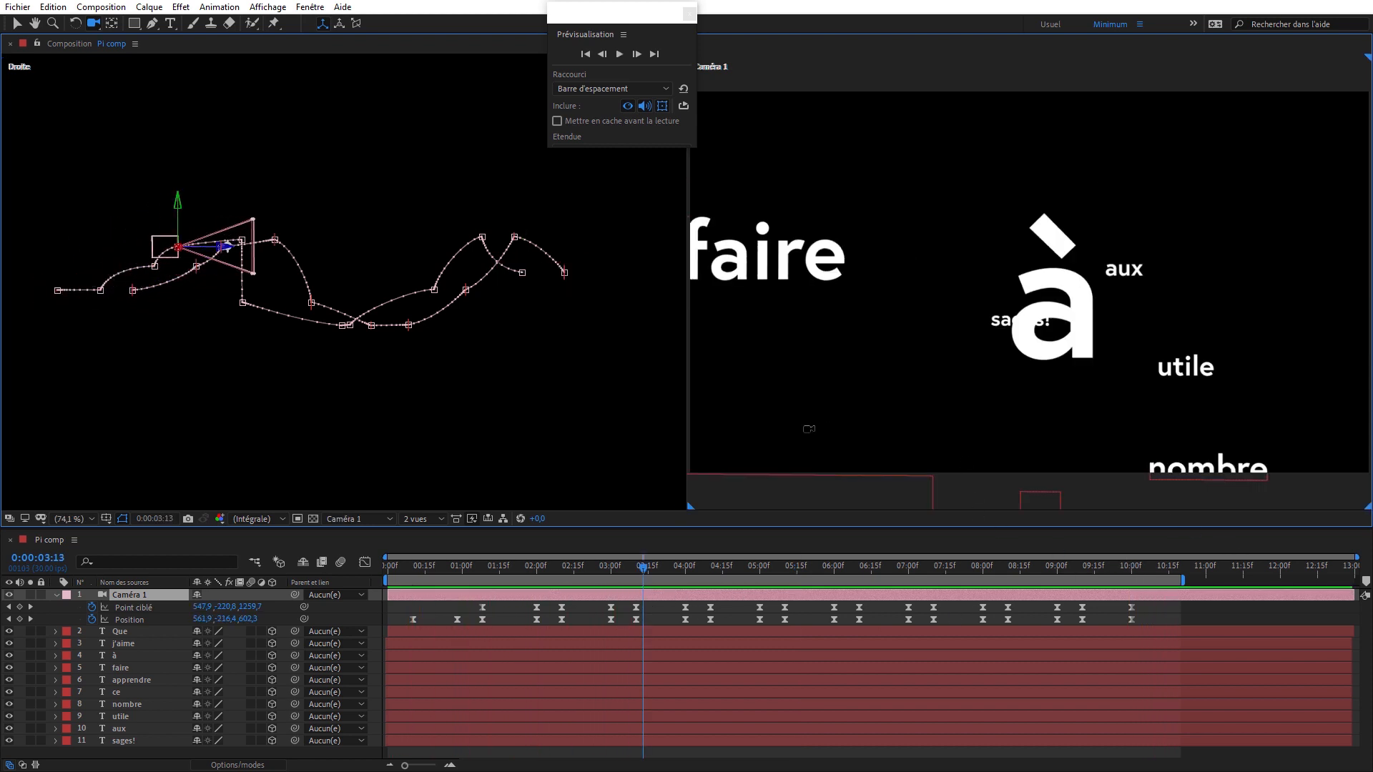
key("space")
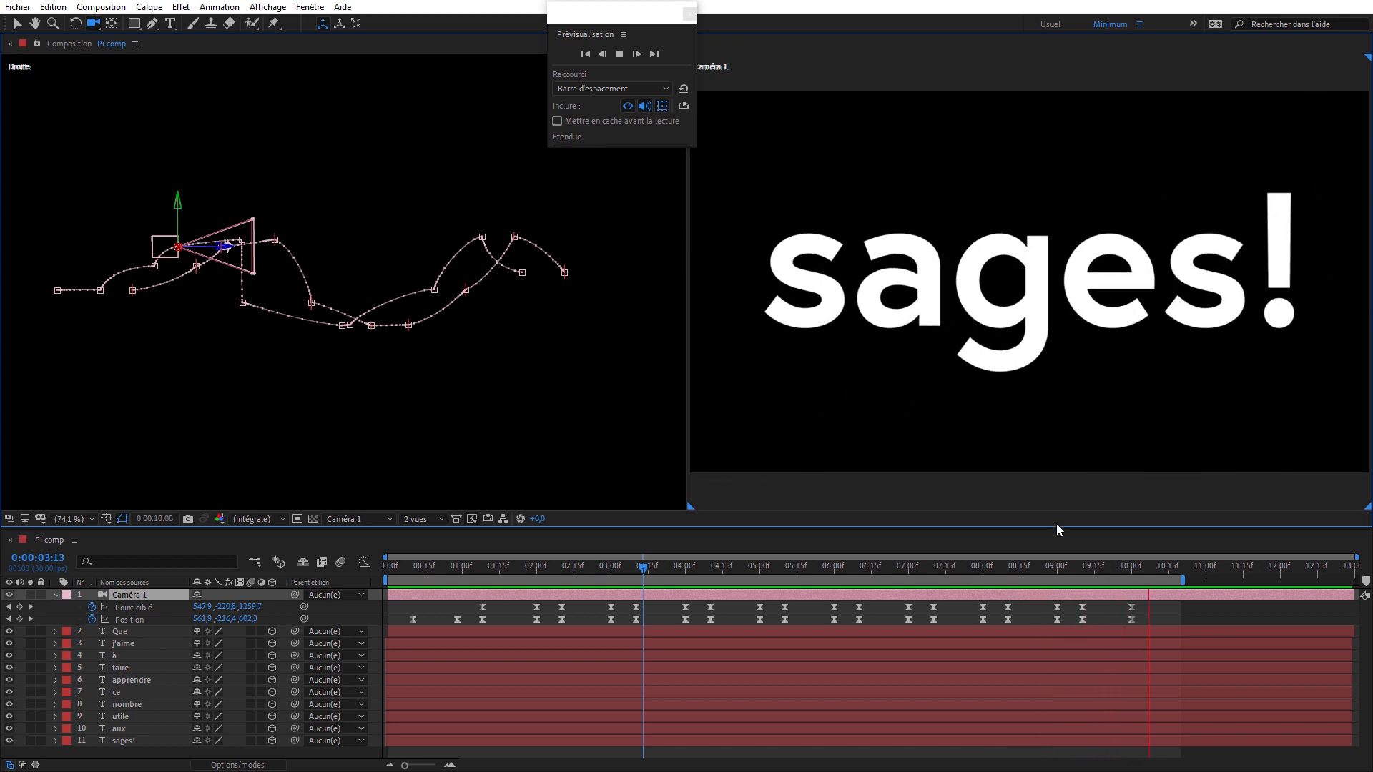
key("space")
- Delay the Point ciblé and Position keyframes from 0:00:05:00 onward by about 5 frames and scrub across the changed transition
left_click_drag(1108, 562, 736, 546)
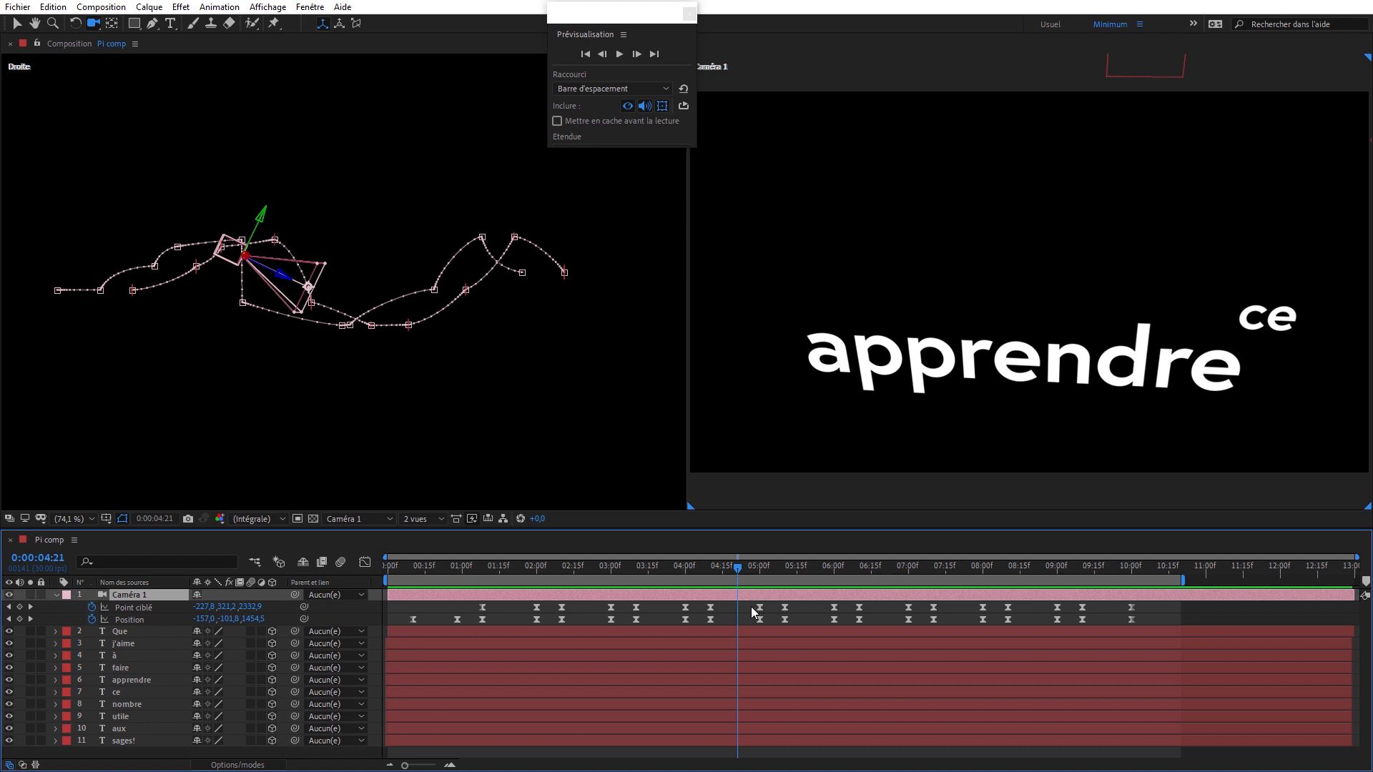
left_click_drag(752, 611, 1156, 620)
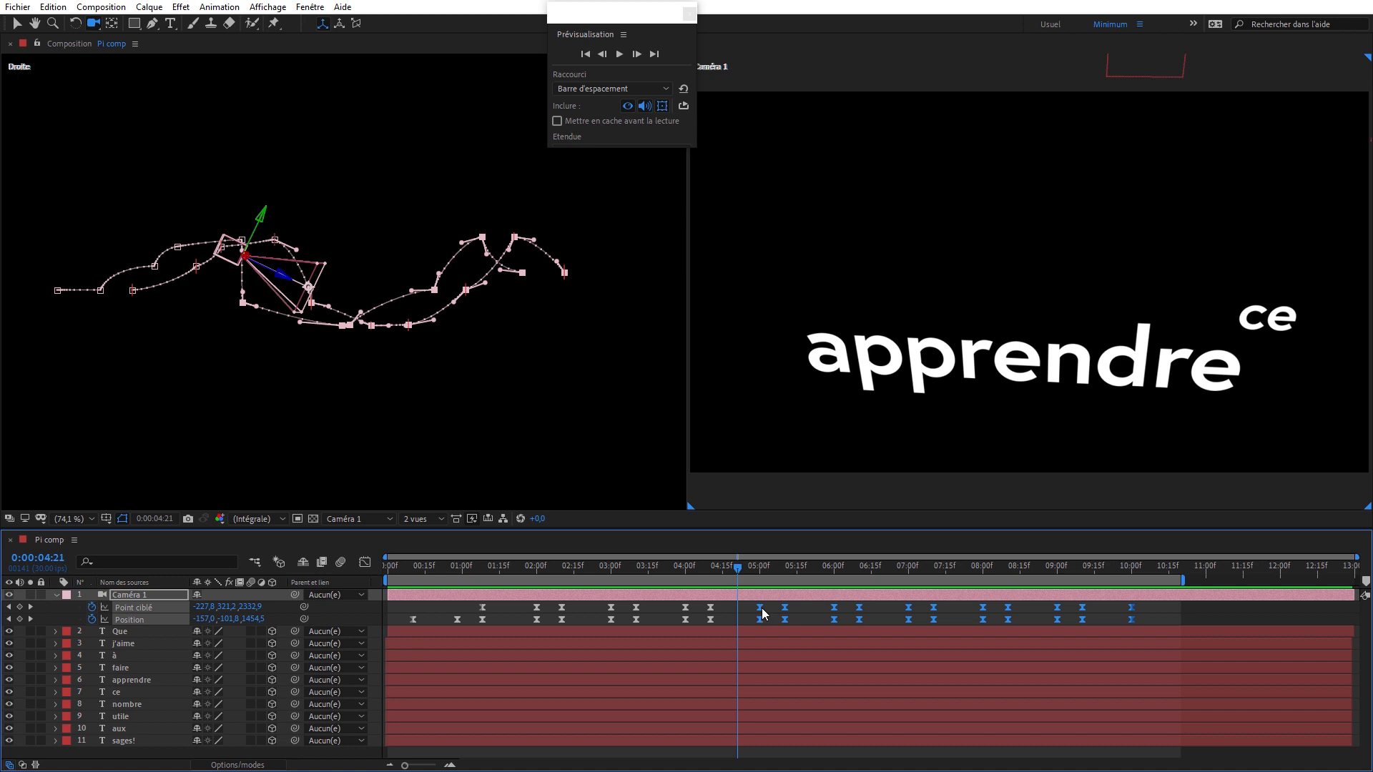
left_click_drag(763, 613, 775, 614)
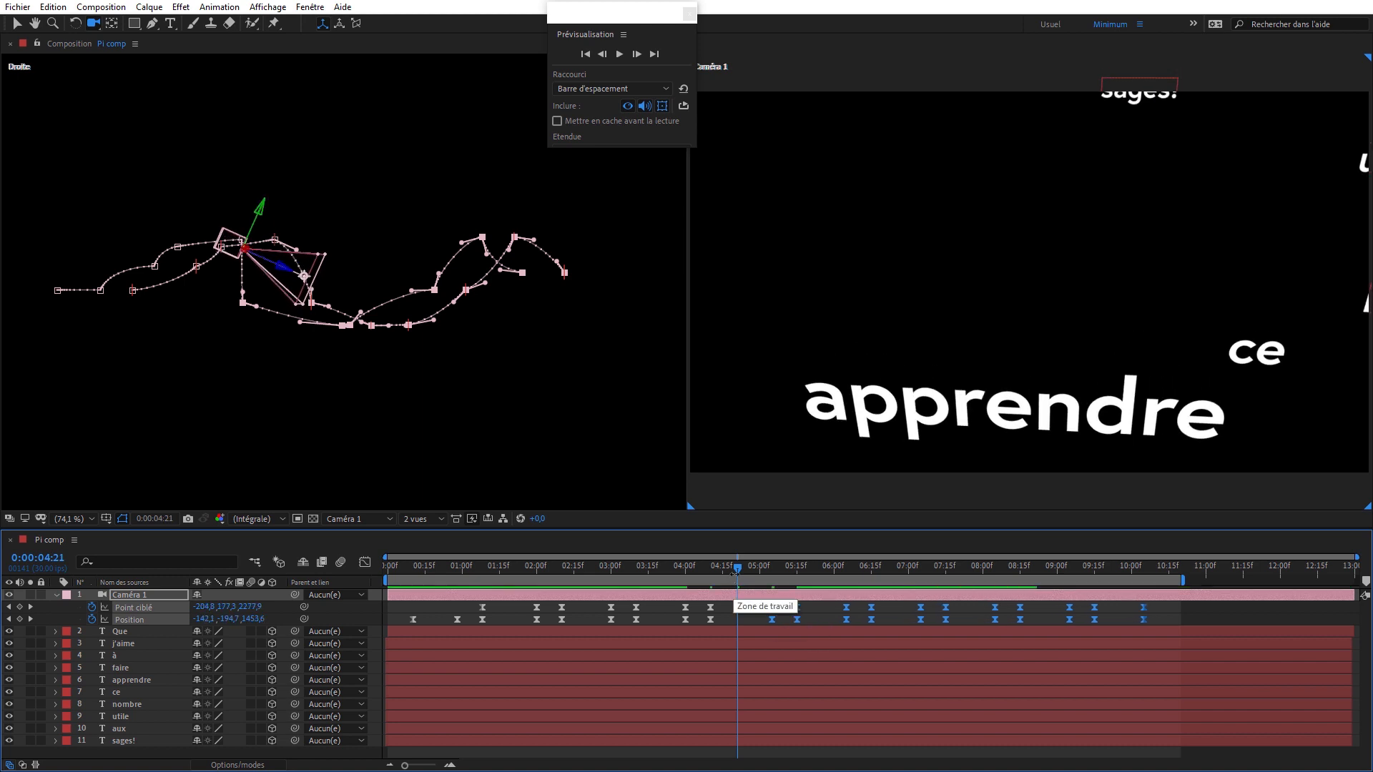
left_click(762, 567)
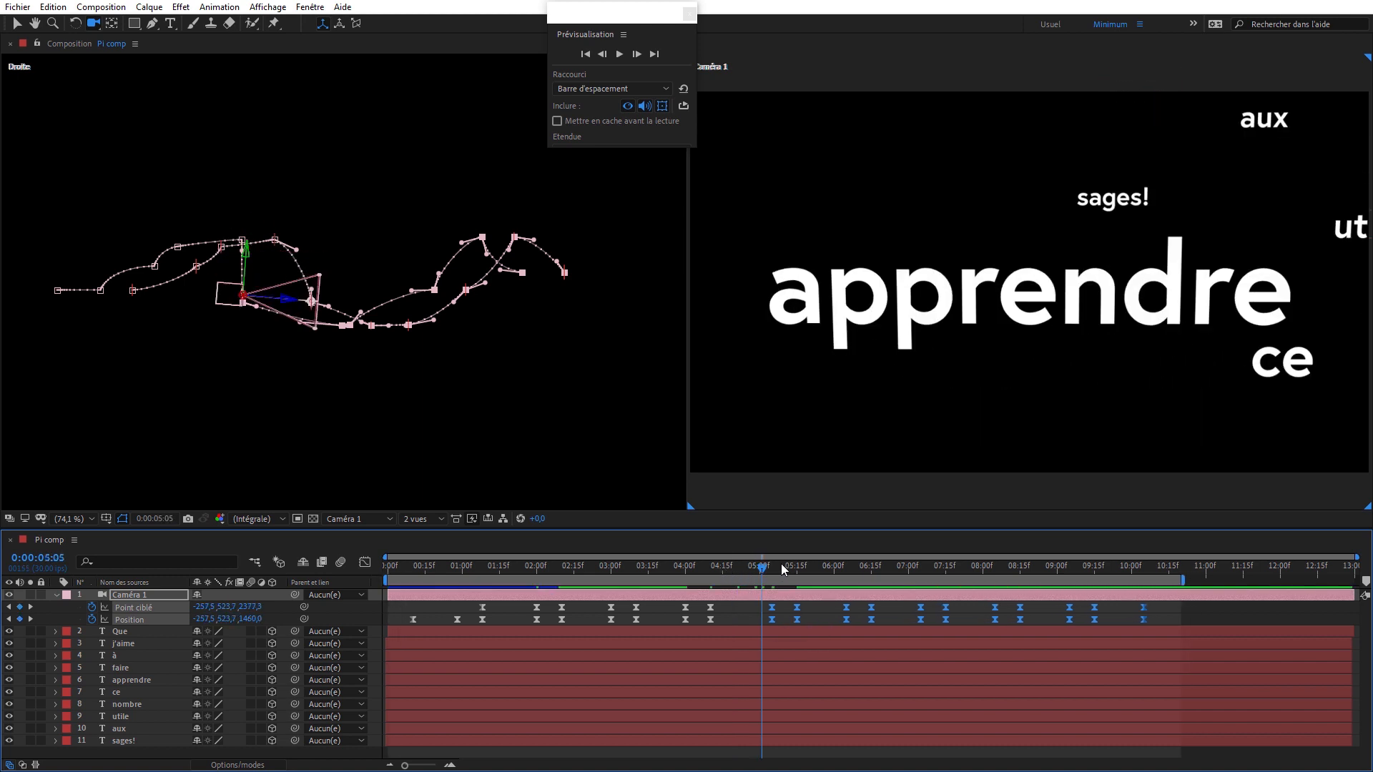
left_click_drag(776, 568, 749, 569)
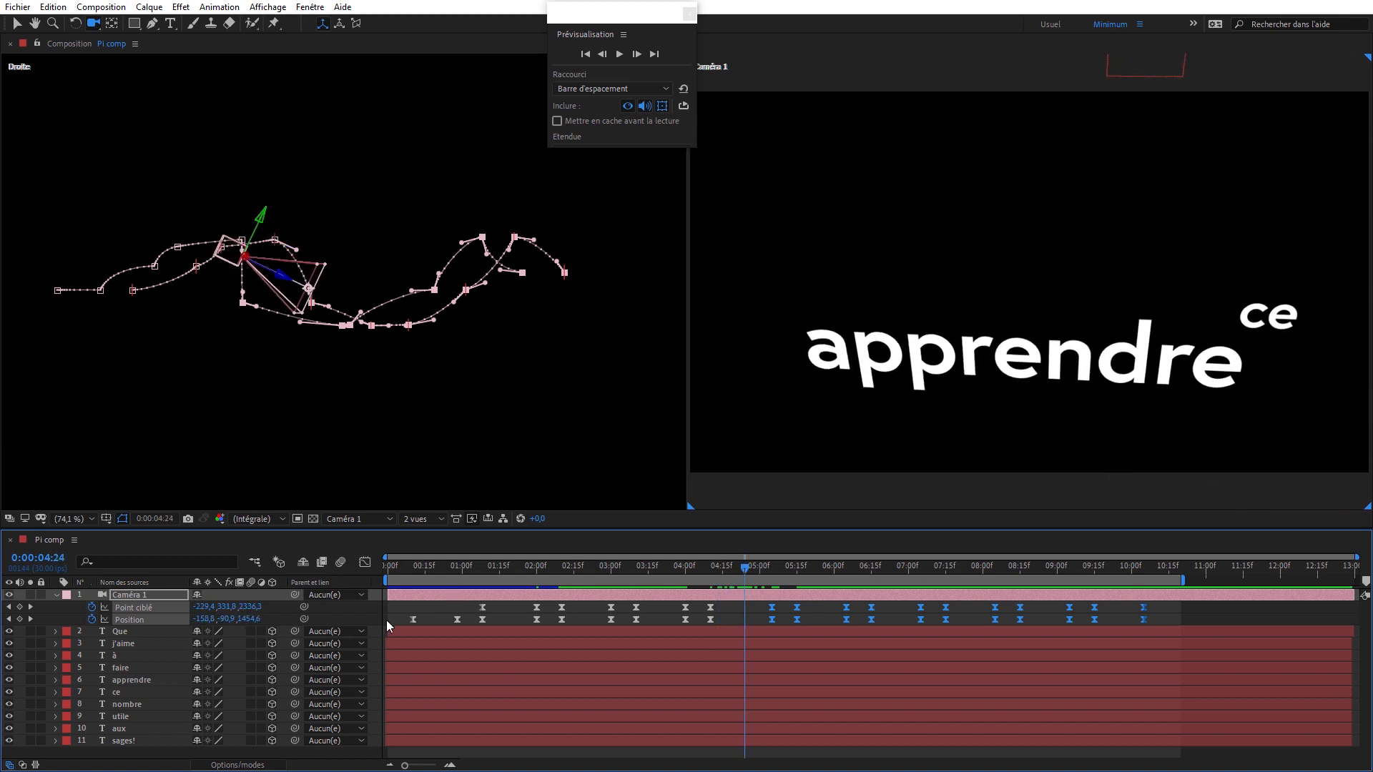
- Show the speed graphs of Point ciblé and Position with all their keyframes selected and the transform box enabled
left_click(365, 563)
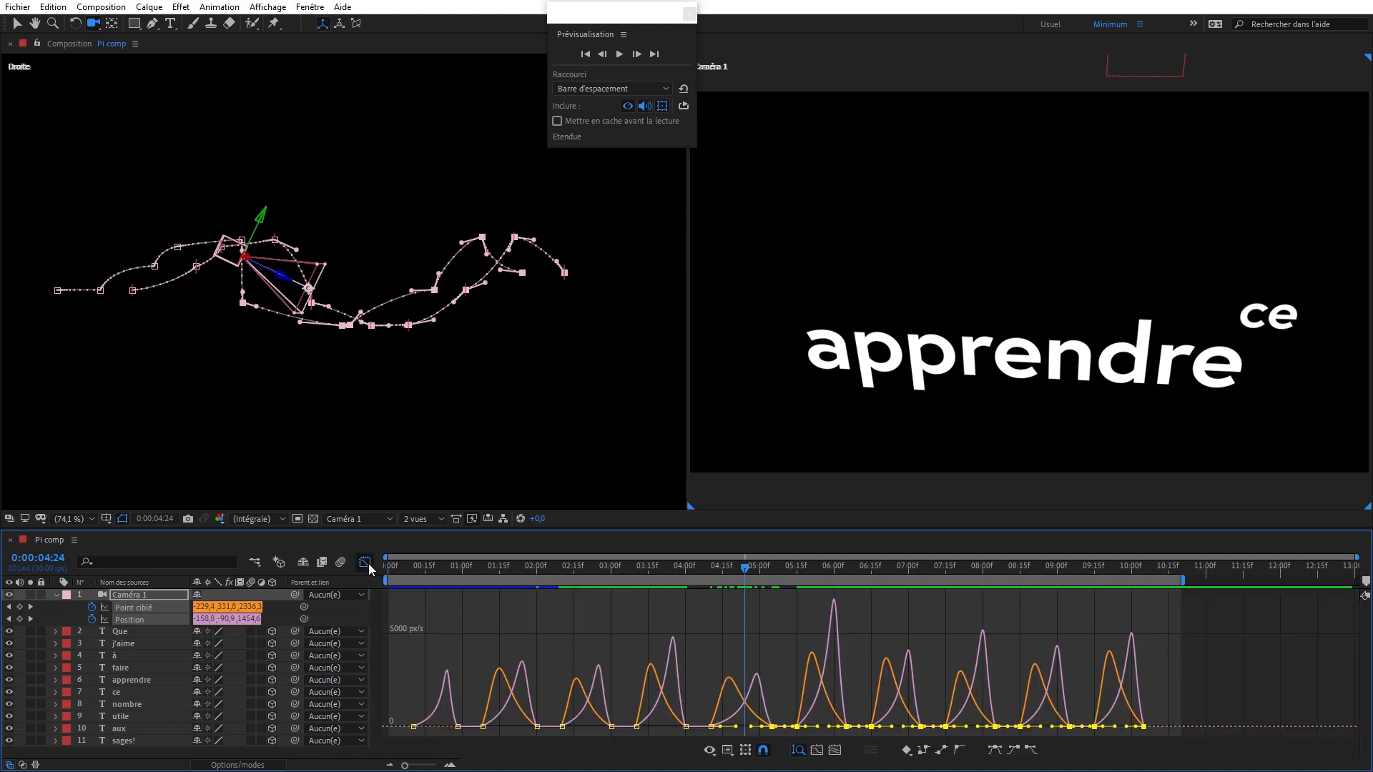
left_click(72, 606)
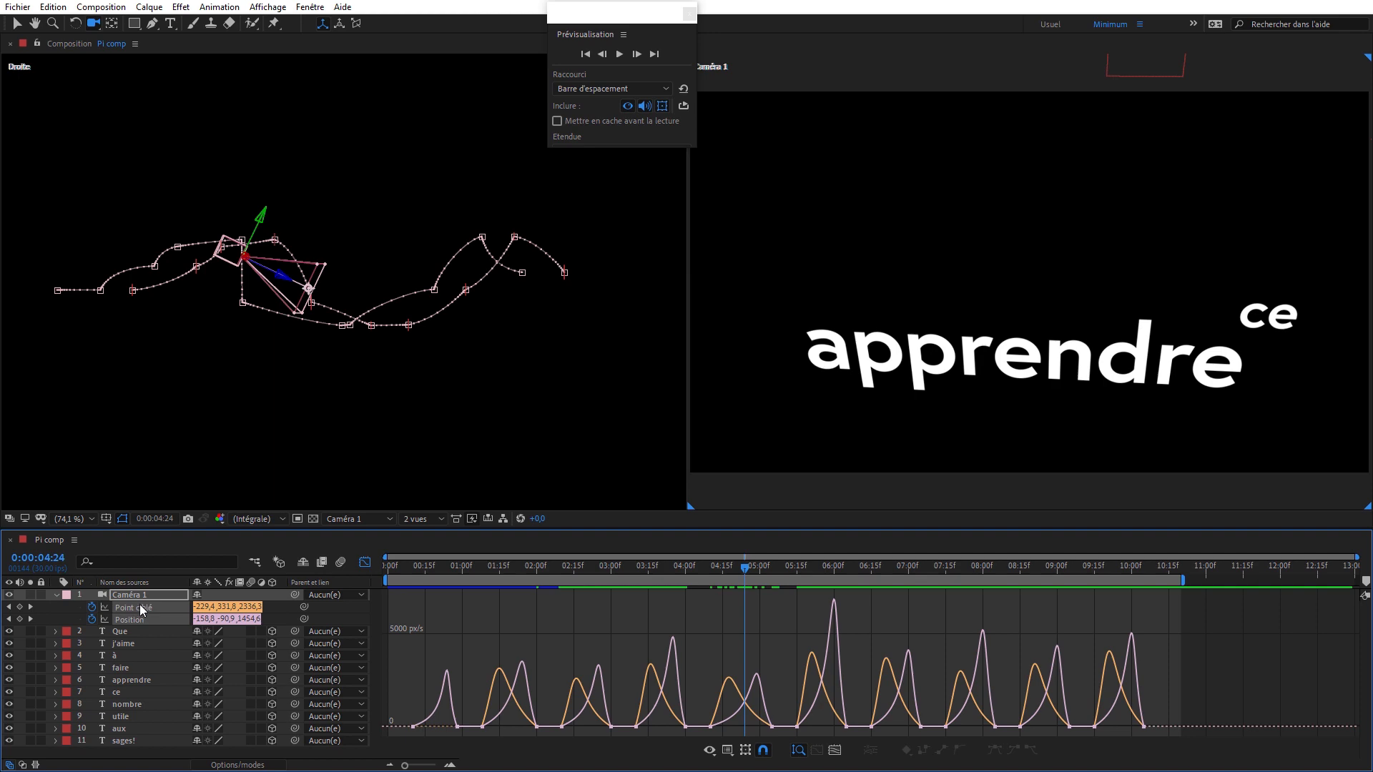
left_click(140, 607)
left_click(138, 619, "shift")
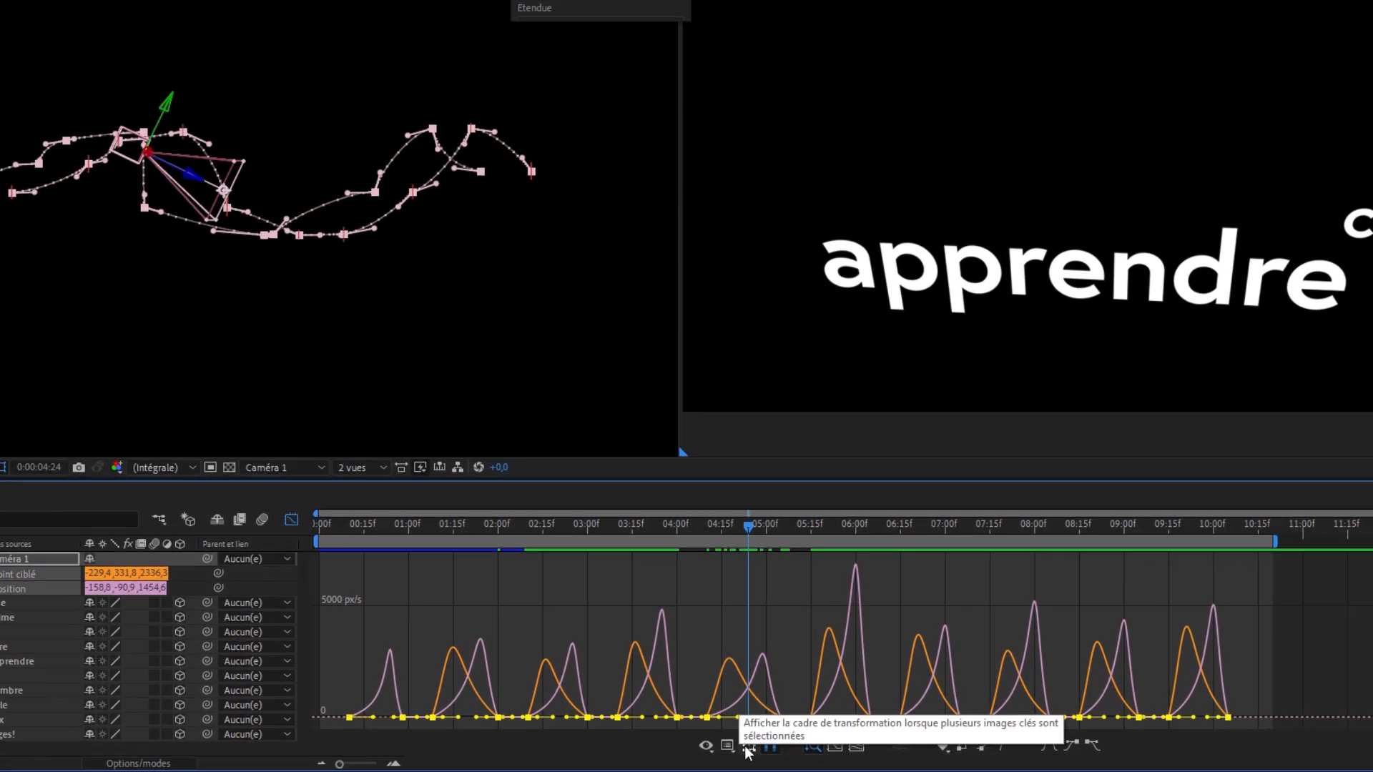
left_click(750, 744)
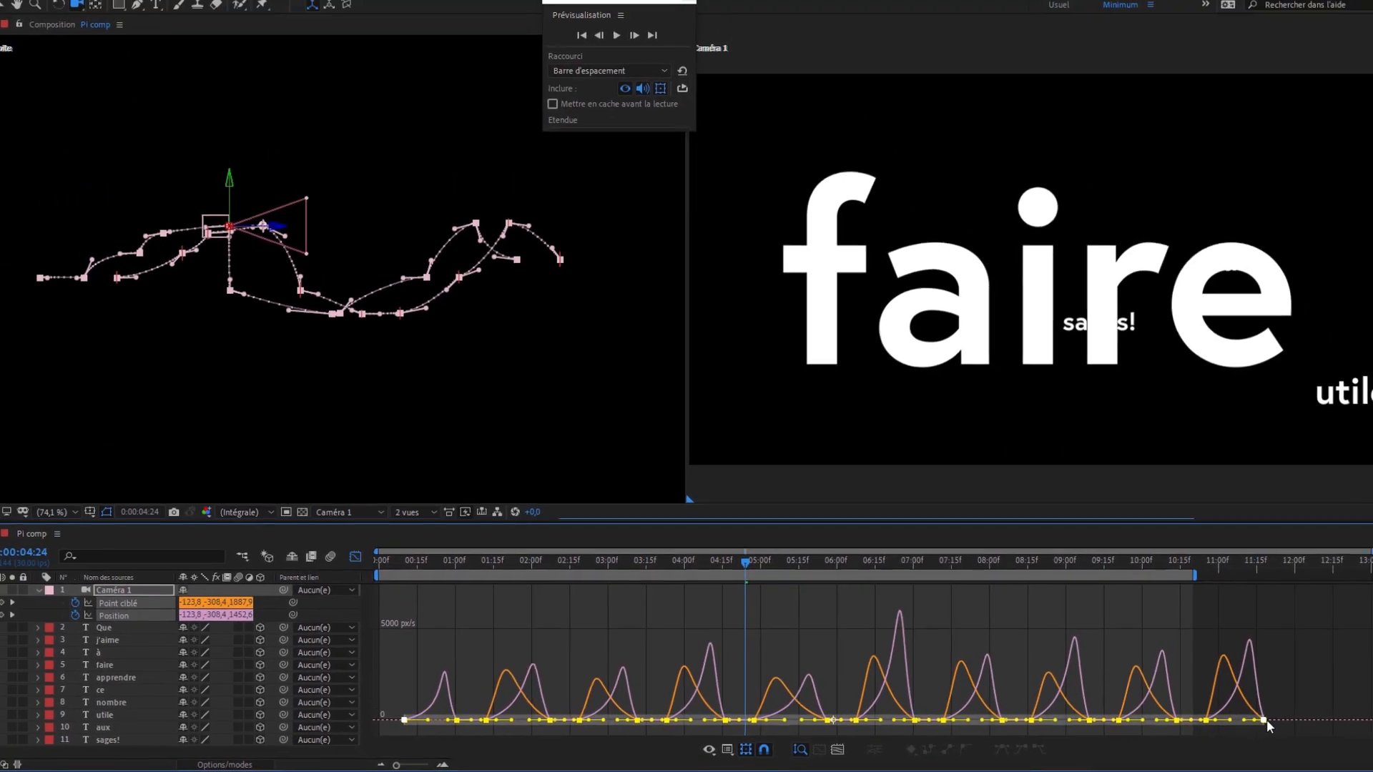
- Try stretching all selected camera keyframes in time so they end at about 0:00:11:20, and undo the stretch
left_click_drag(1253, 723, 1255, 722)
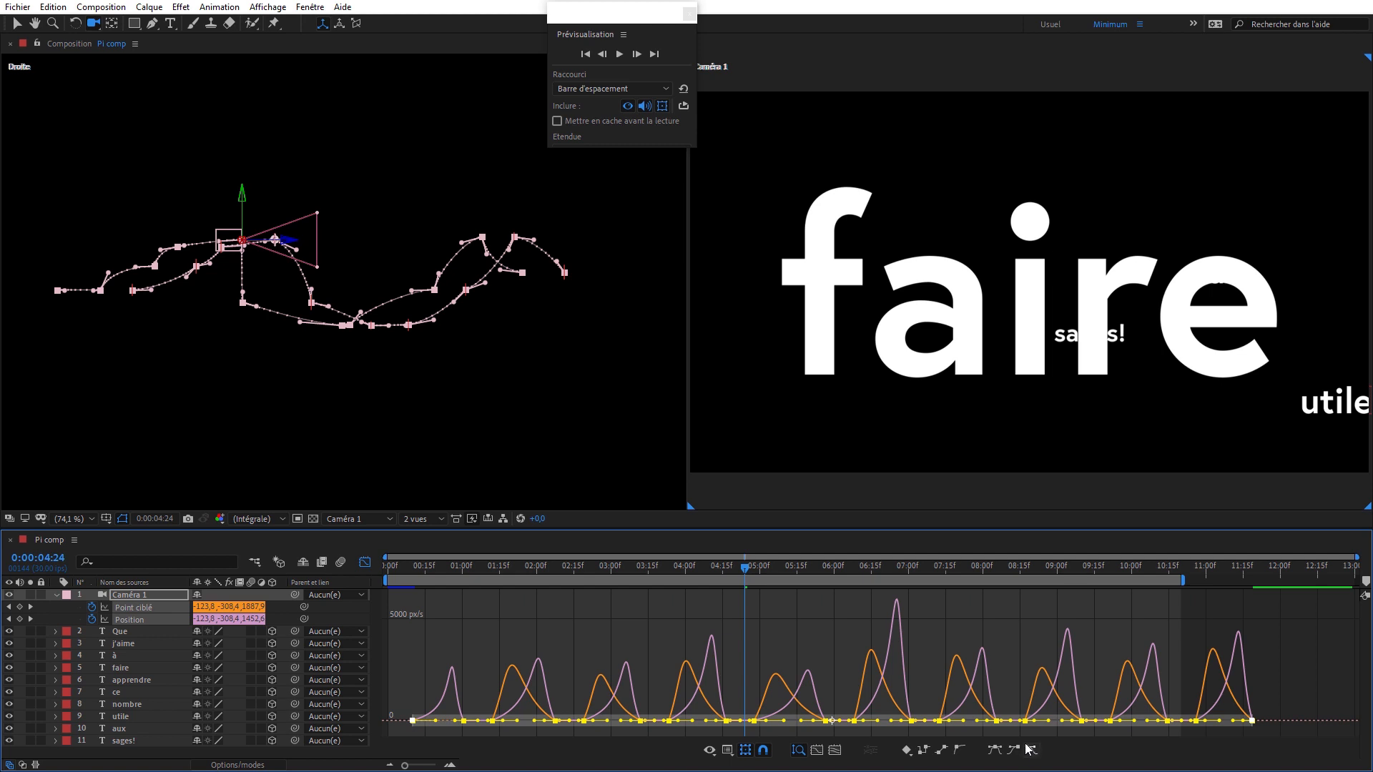
key("ctrl+z")
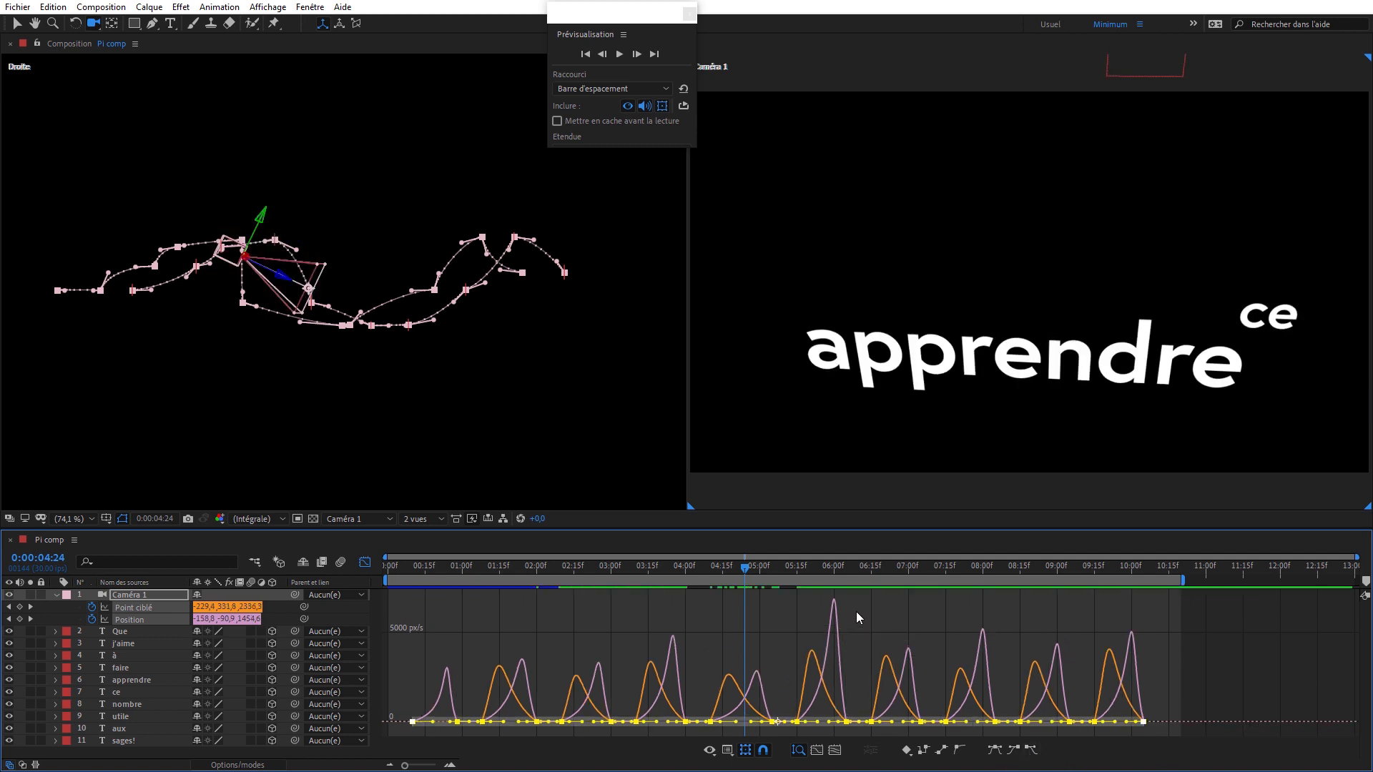
- Around the speed peak near 0:00:06:00, delay both properties' keyframes from about 0:00:06:05 onward by 6 frames and close the graph editor
left_click(834, 572)
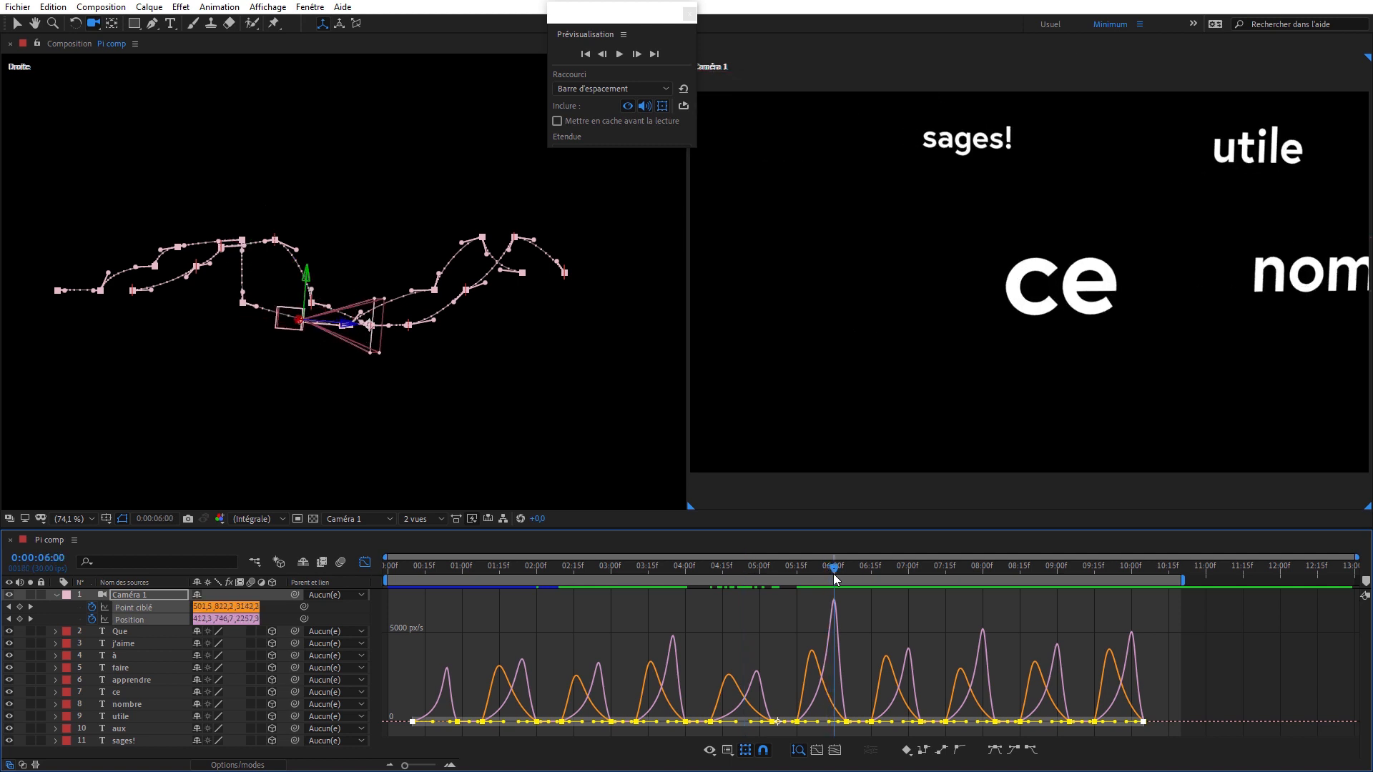
left_click_drag(833, 574, 830, 582)
mouse_move(833, 600)
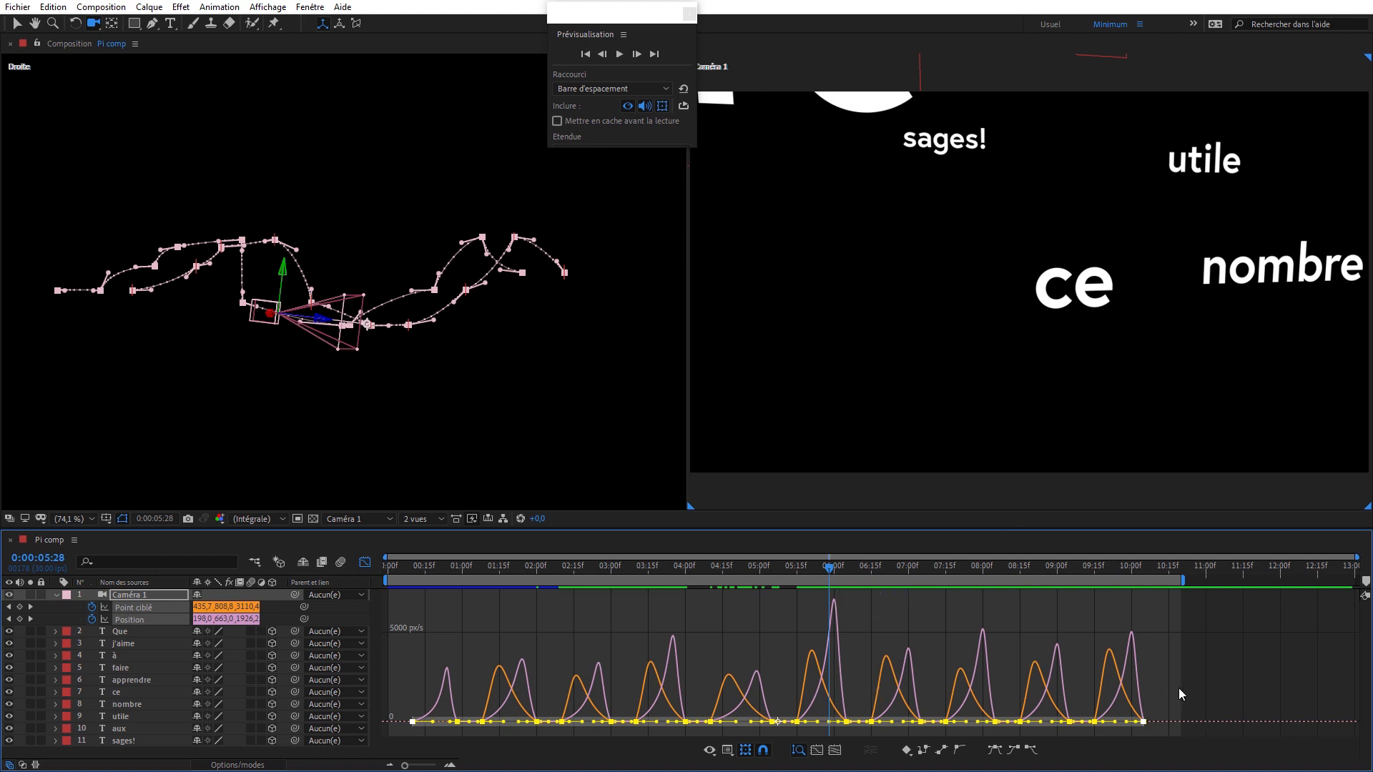
left_click_drag(1228, 661, 837, 705)
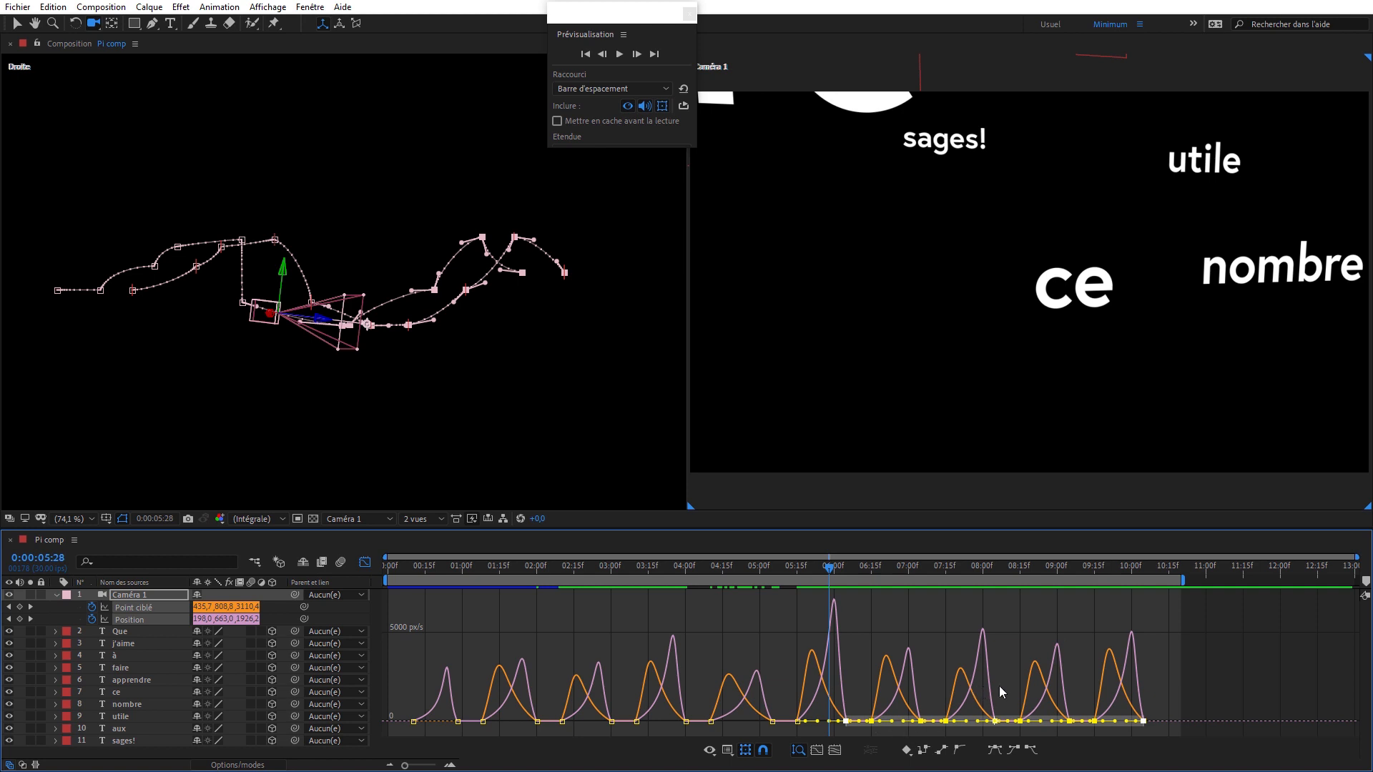
key("alt+Right")
key("alt+Right")
key("alt+Right")
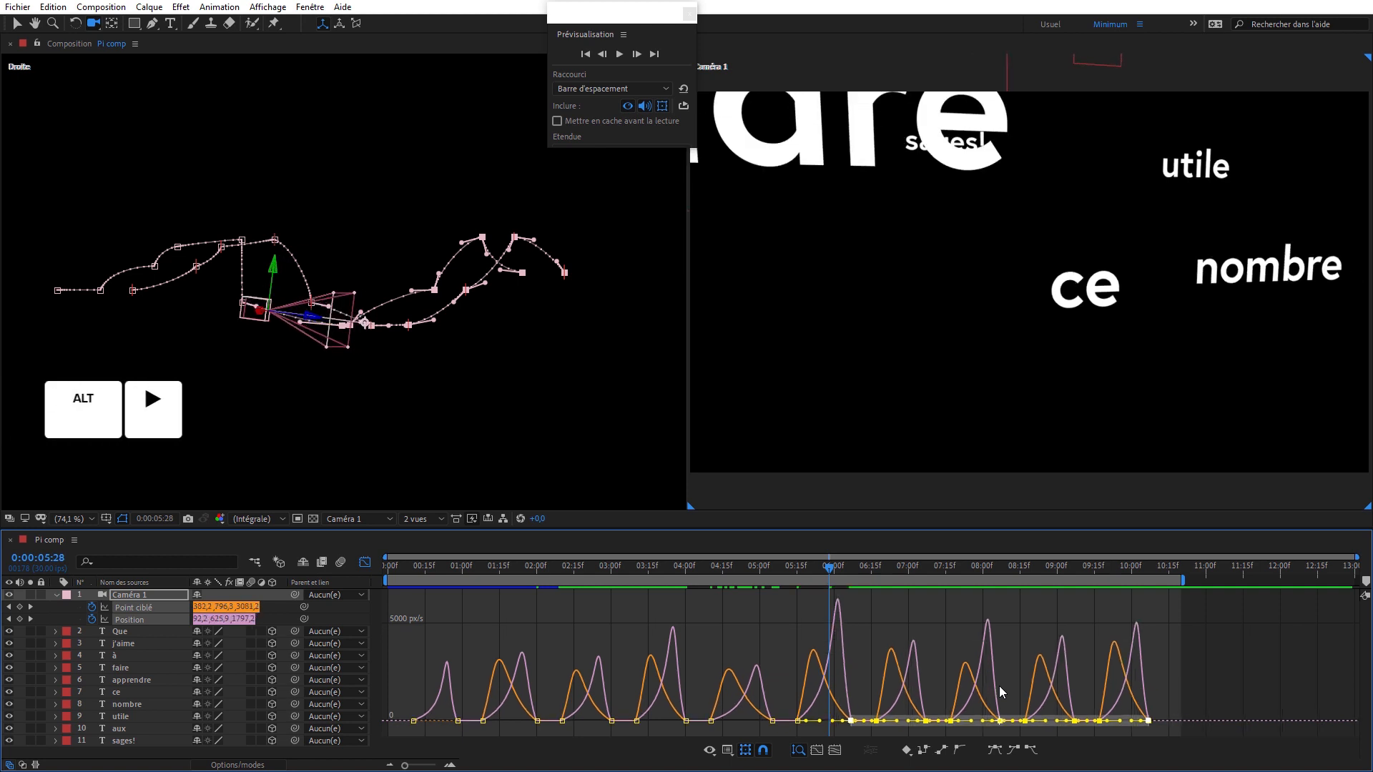
key("alt+Right")
key("alt+Right")
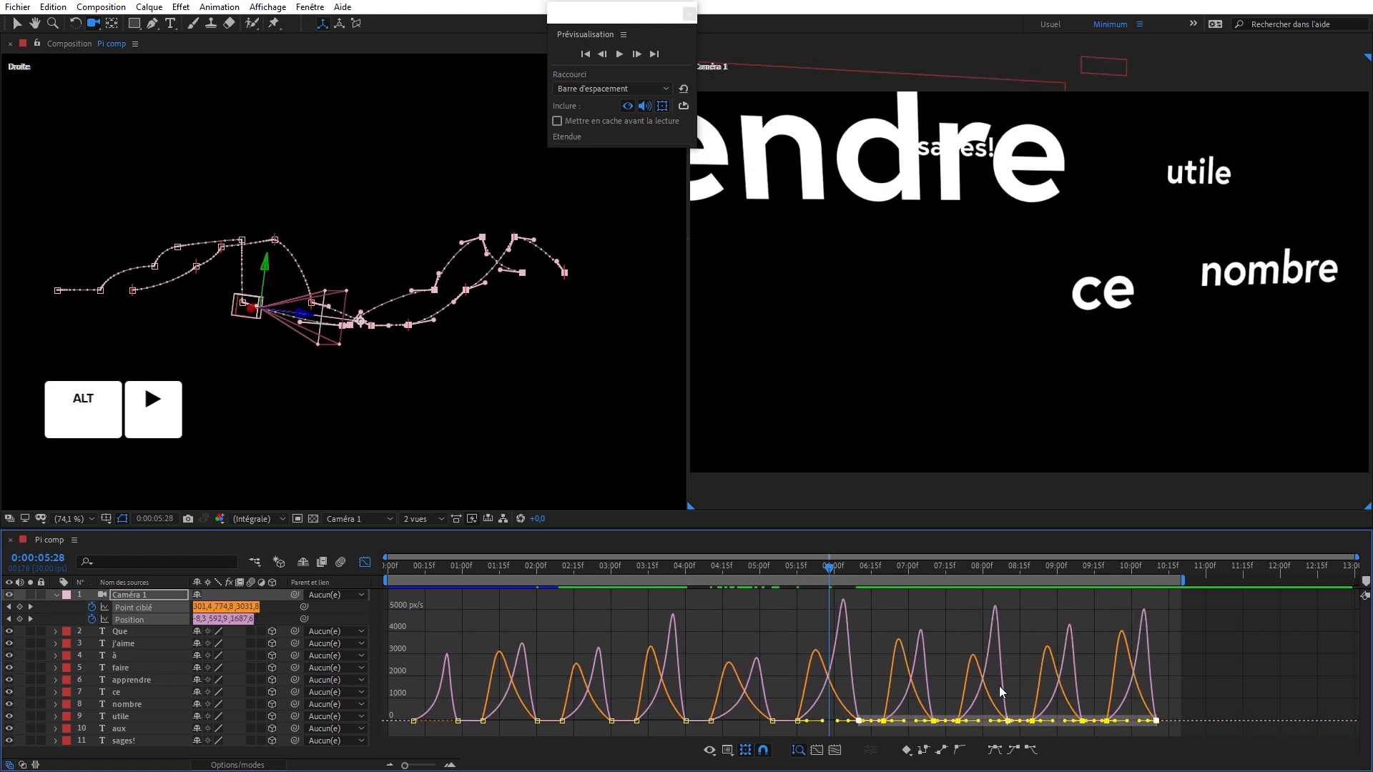
key("alt+Right")
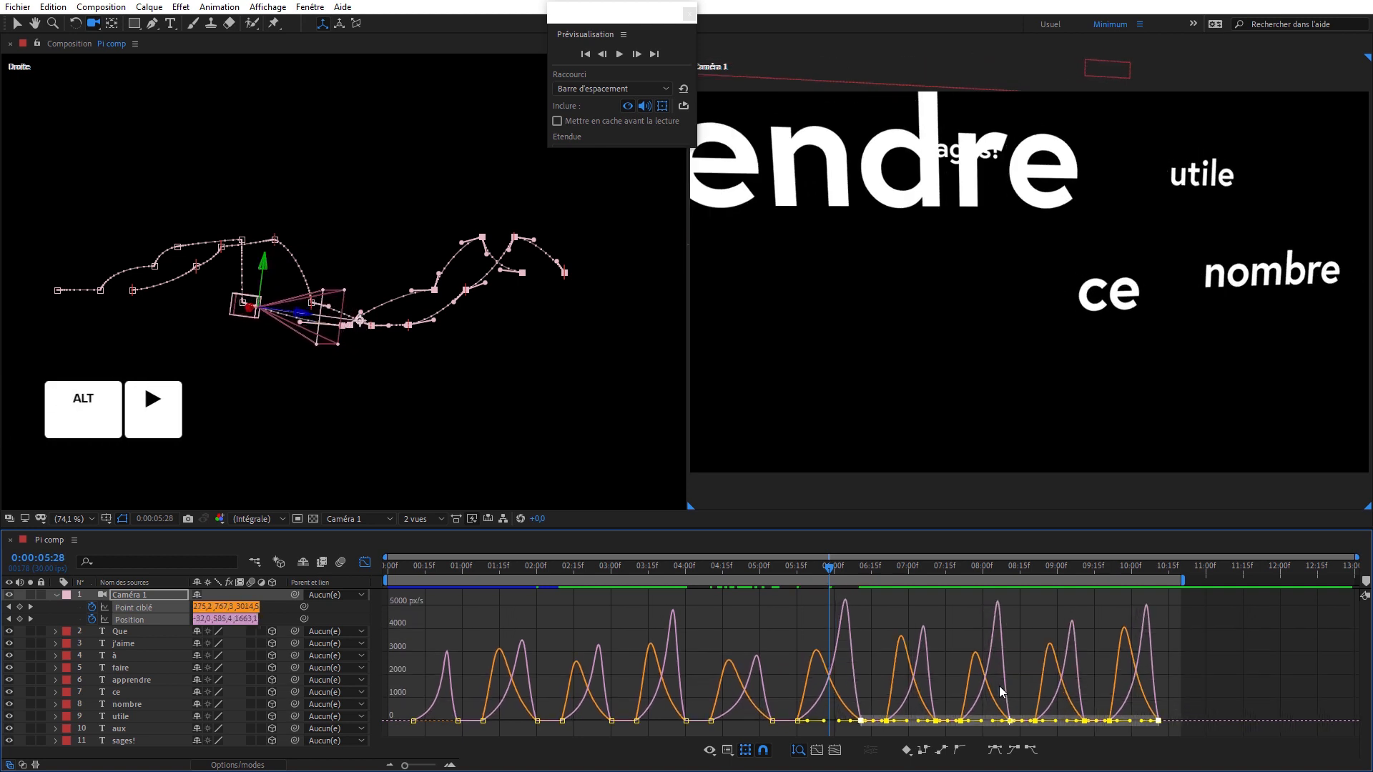
left_click(364, 564)
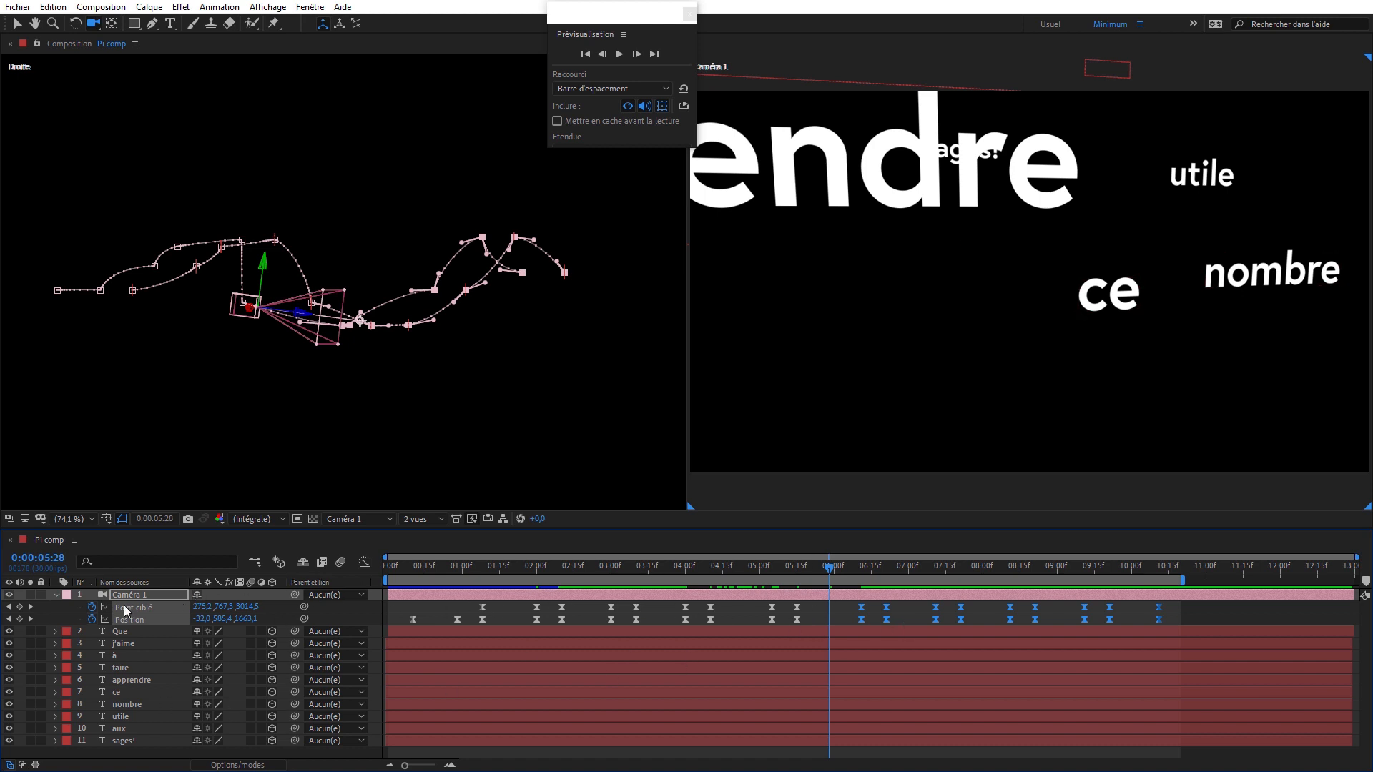
- Shift all of Caméra 1's Point ciblé keyframes 2 frames earlier and preview the animation
mouse_move(834, 576)
left_mouse_down()
mouse_move(796, 565)
mouse_move(852, 564)
mouse_move(836, 567)
left_mouse_up()
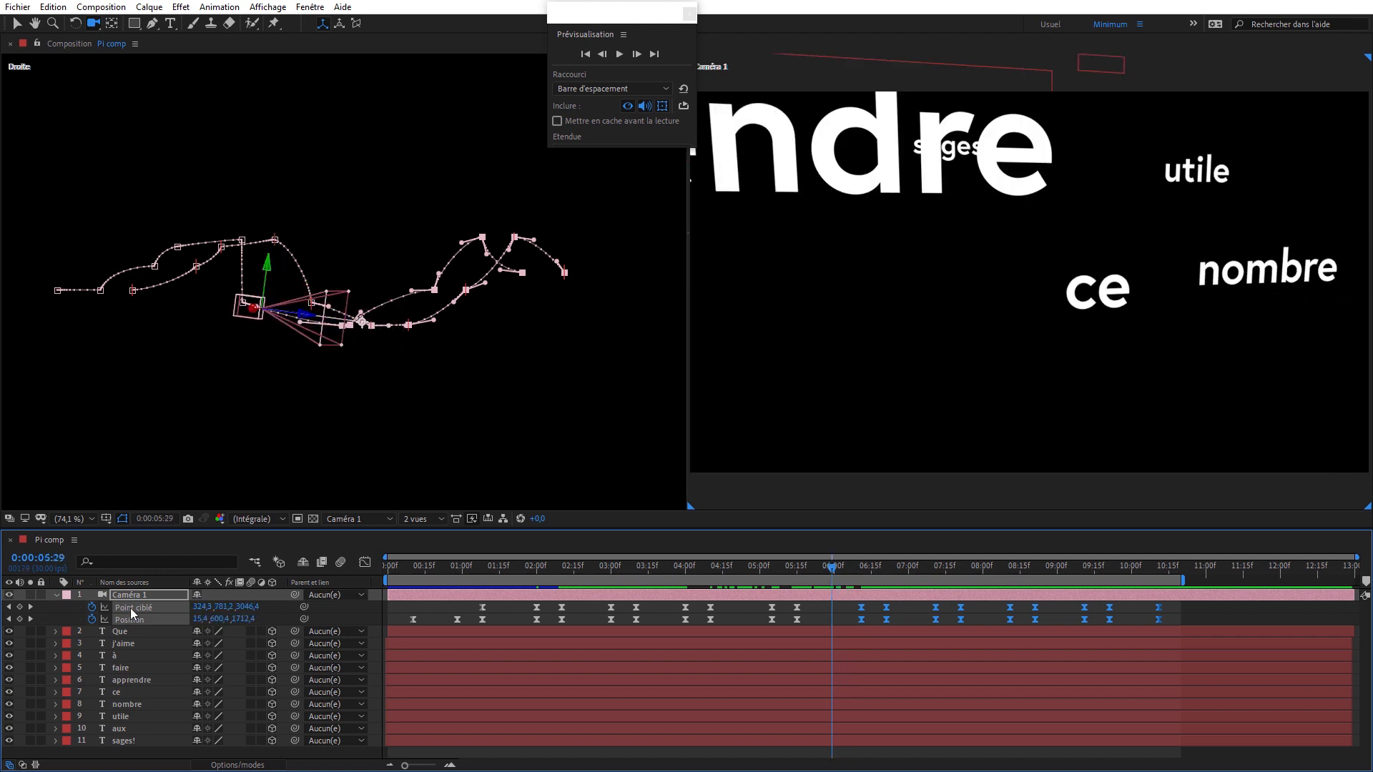
left_click(56, 612)
left_click(134, 607)
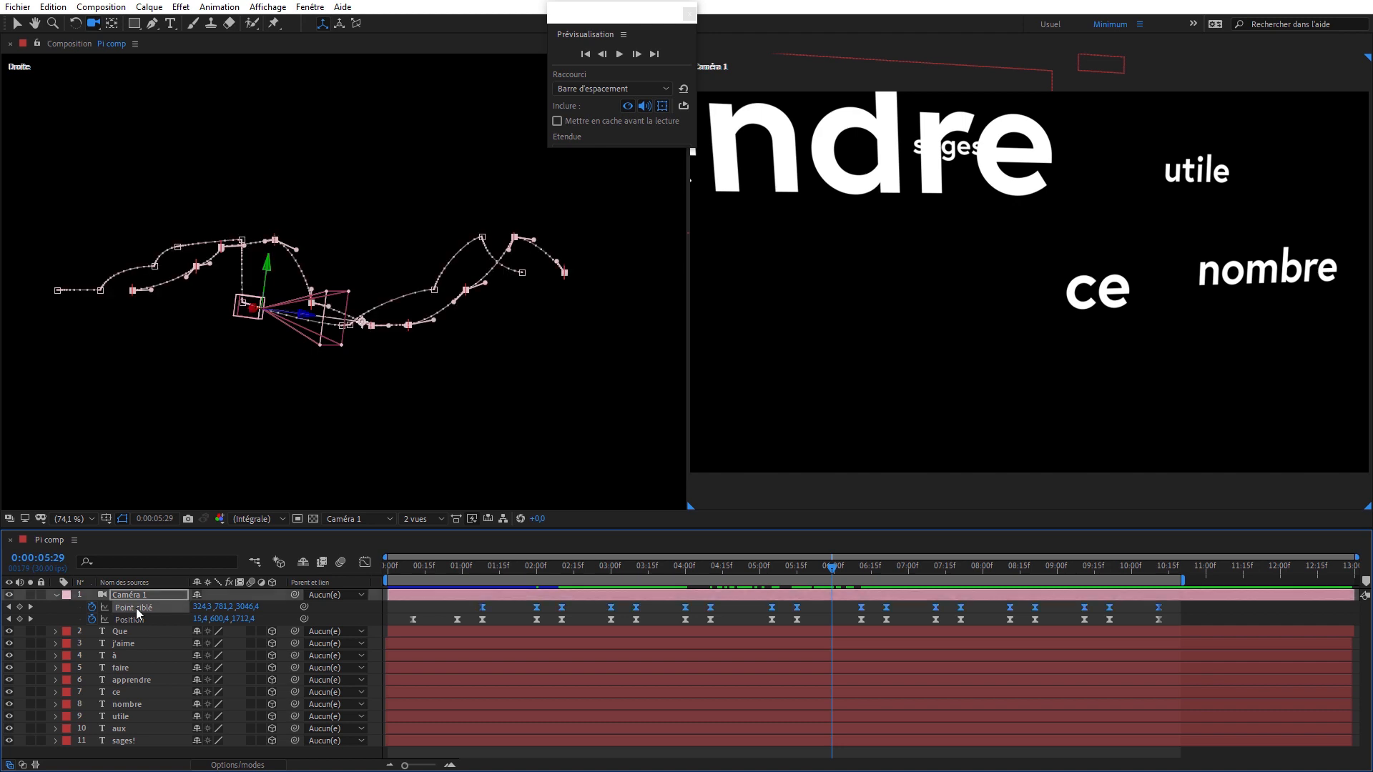
key("alt+Left")
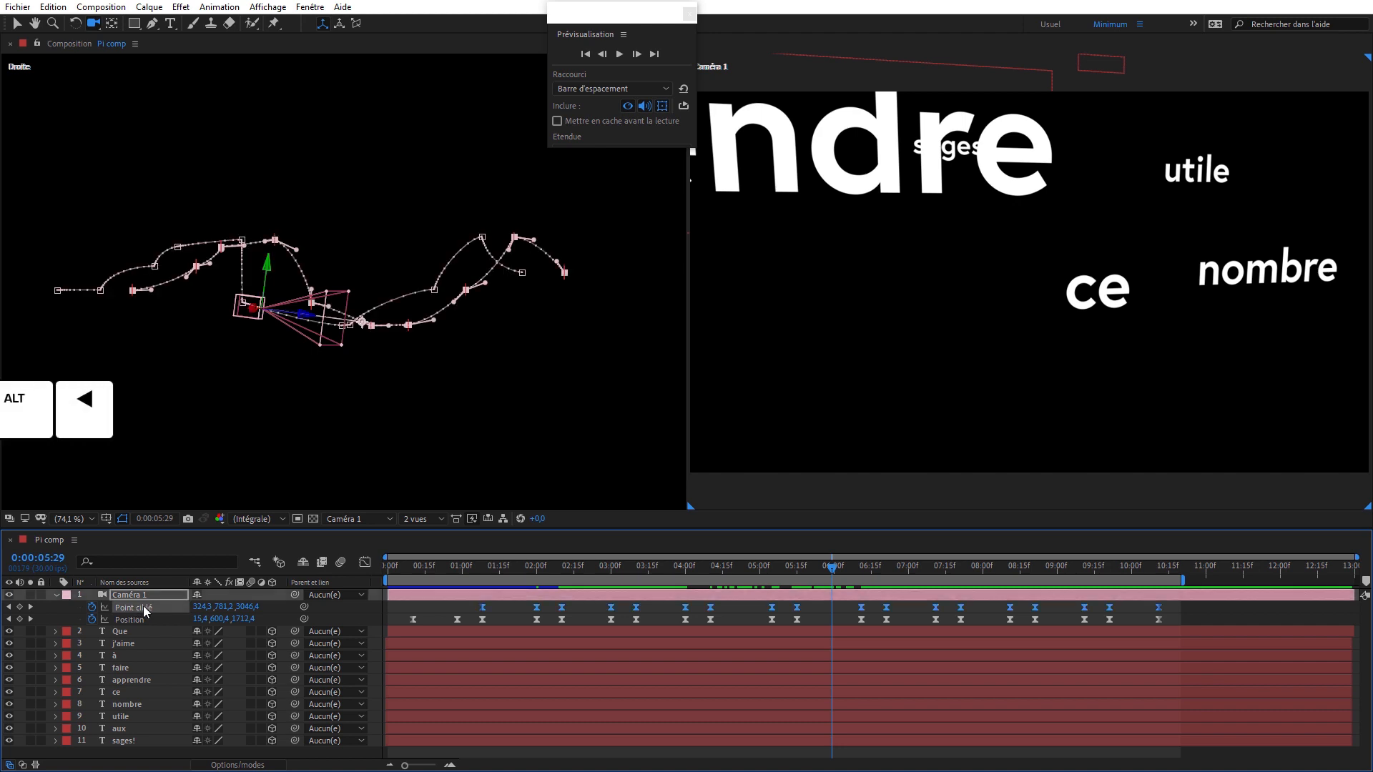
key("alt+Left")
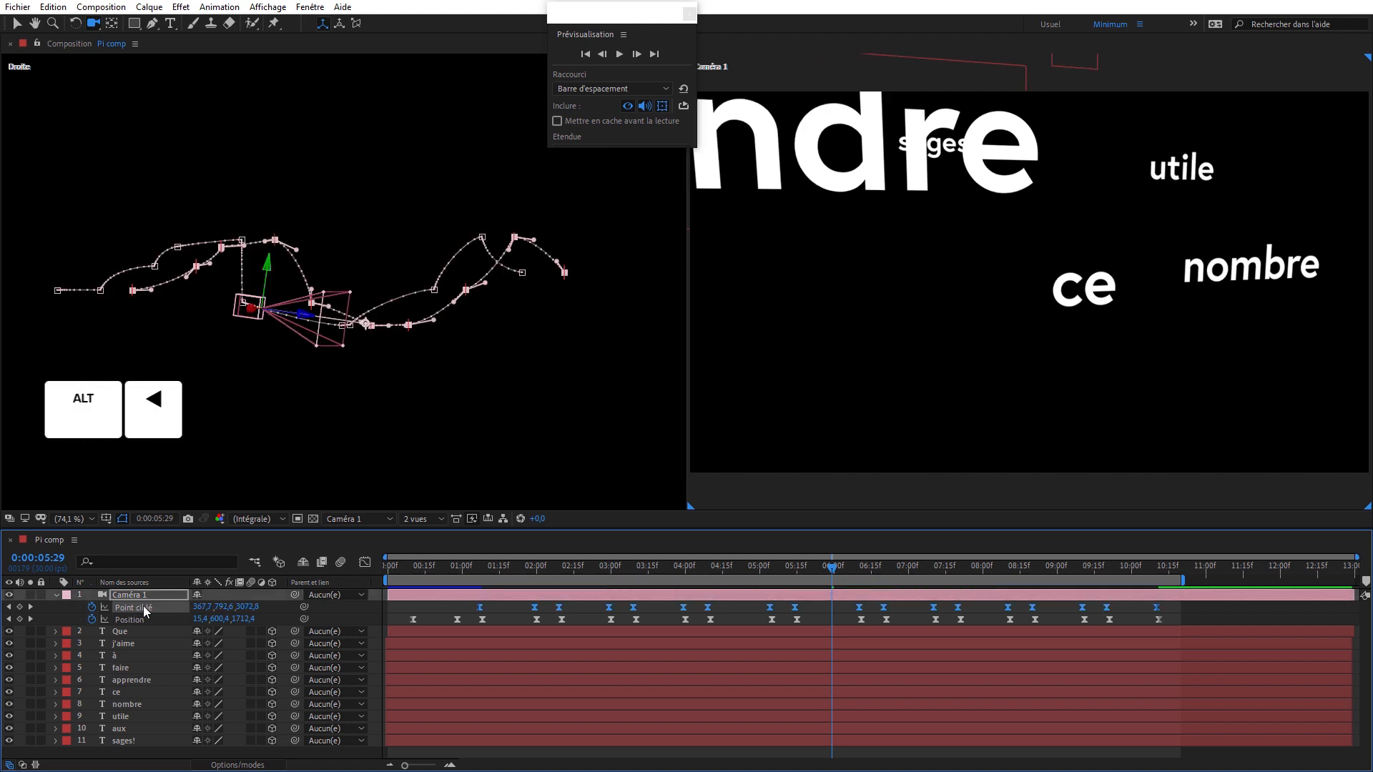
key("space")
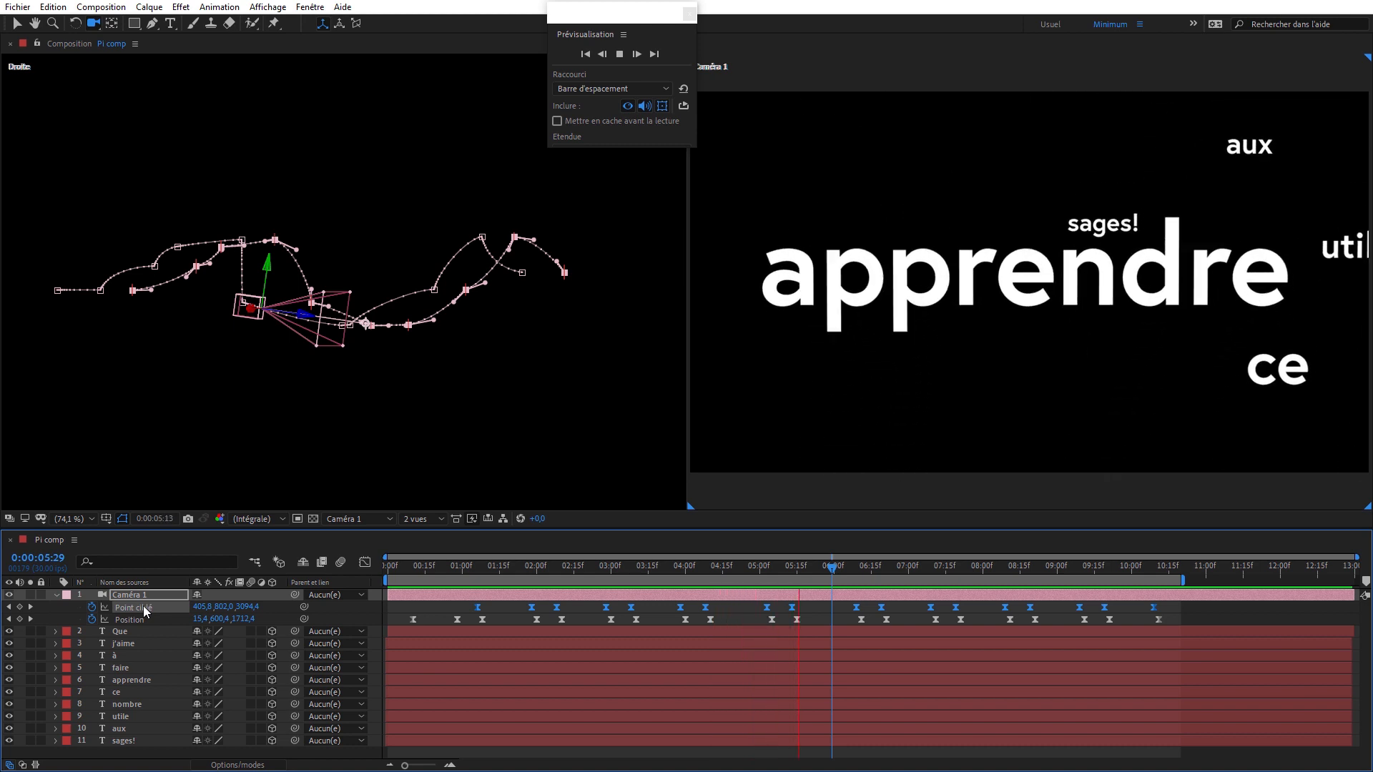
key("space")
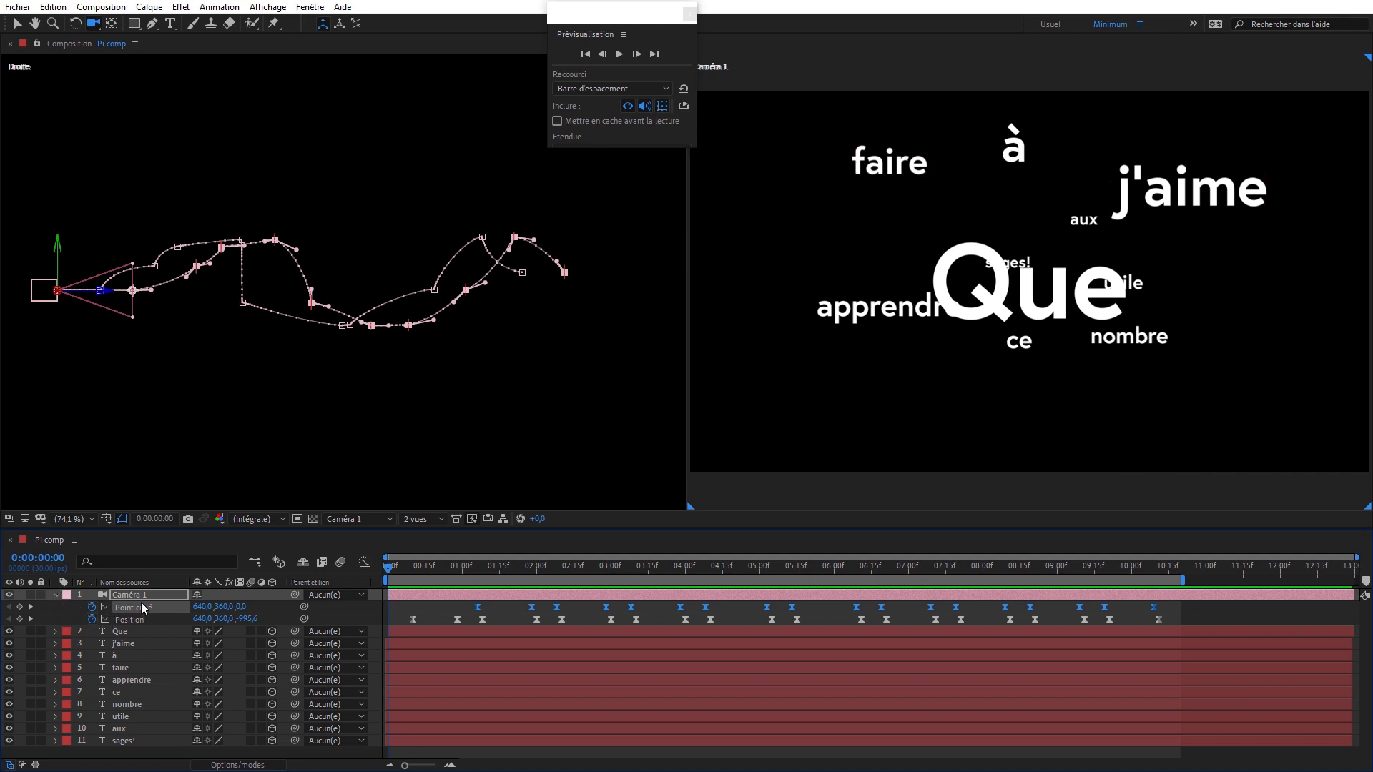
- Collapse Caméra 1's properties and close the floating Prévisualisation panel, keeping the time at 0:00:00:00
left_click(57, 597)
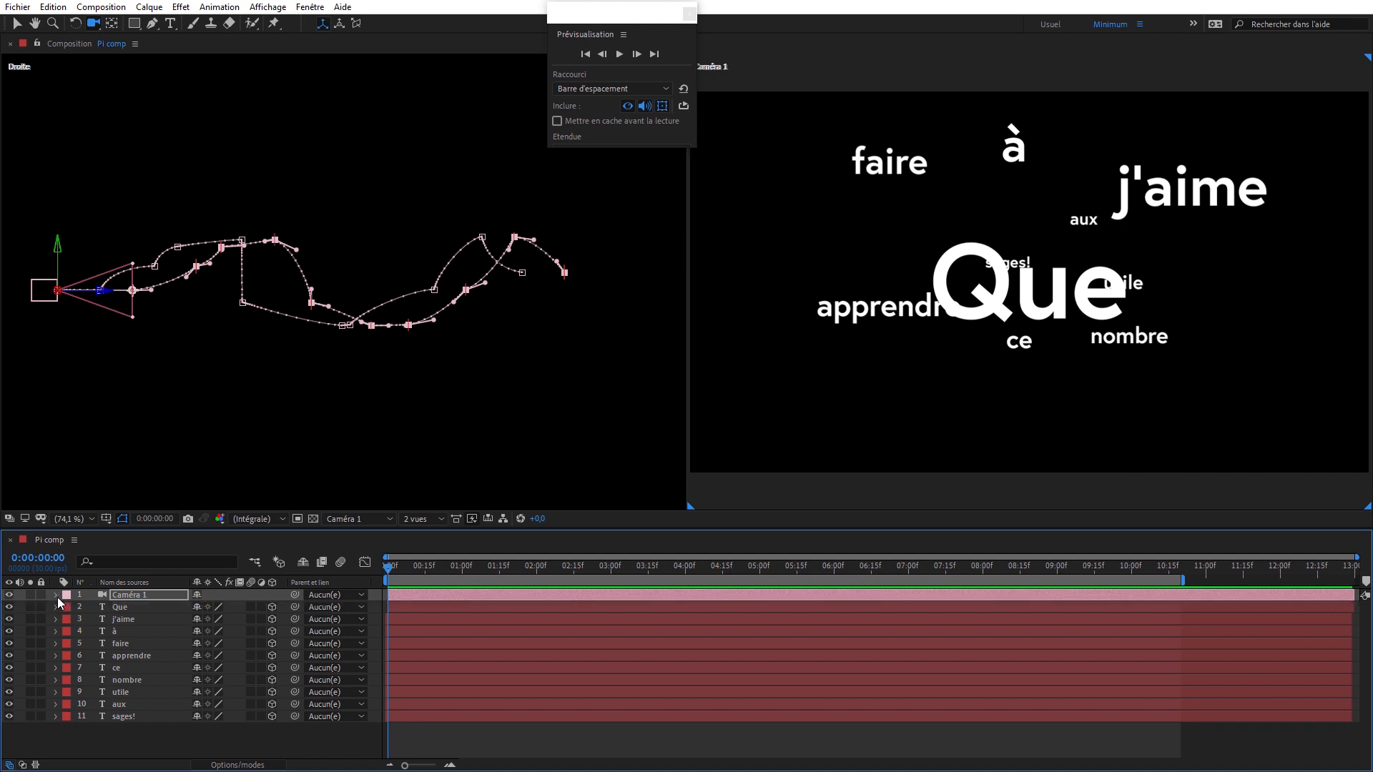
left_click(690, 14)
left_click_drag(419, 566, 379, 565)
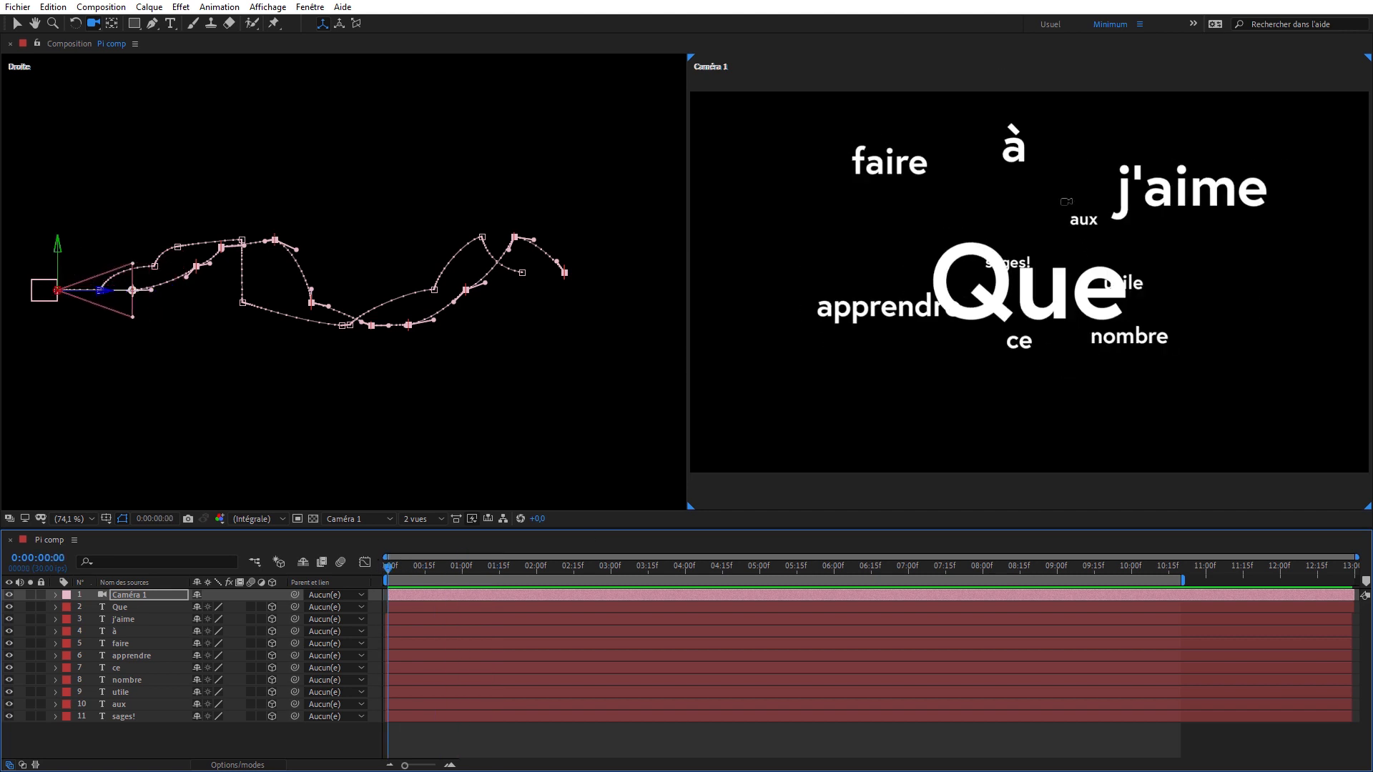
- With no layer selected, create a white Parallèle light at 100% intensity in Pi comp, without attenuation or shadow casting
left_click(122, 741)
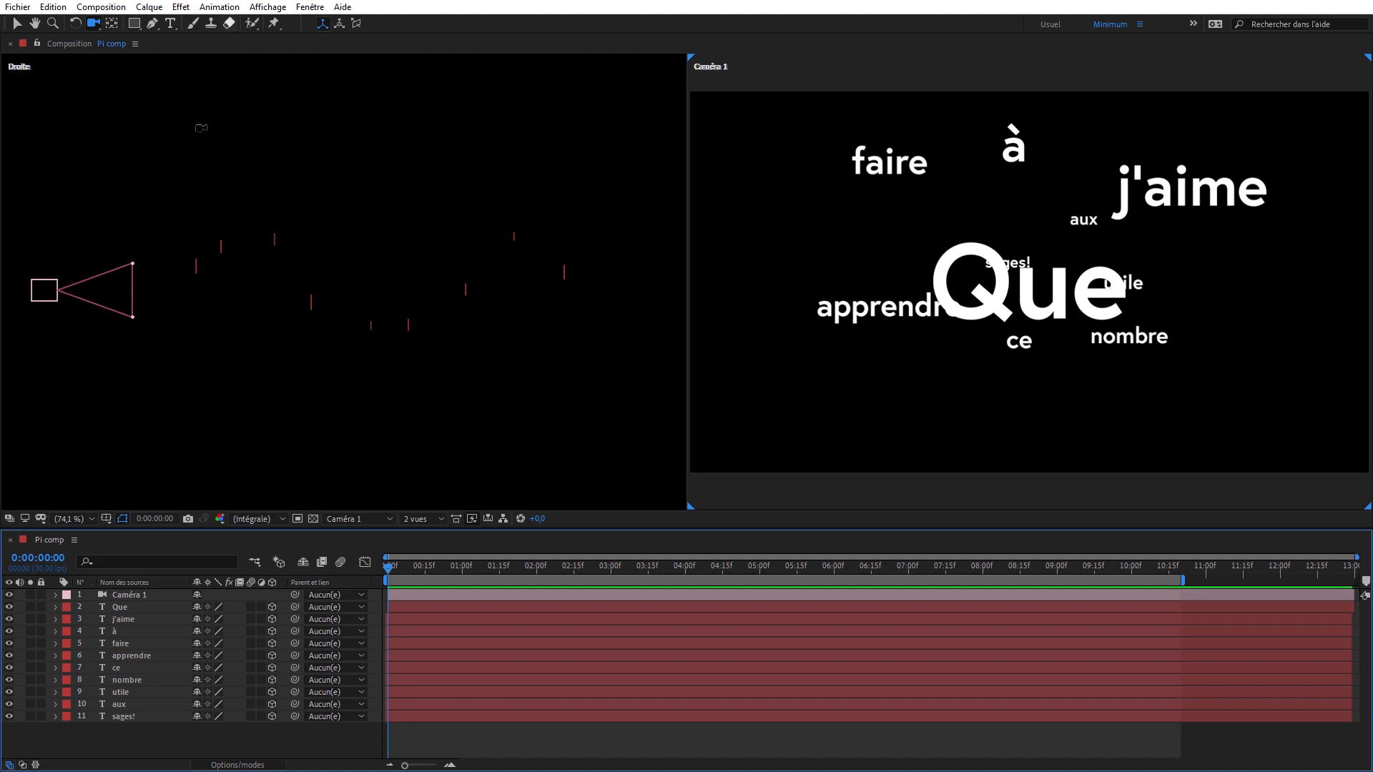
right_click(131, 739)
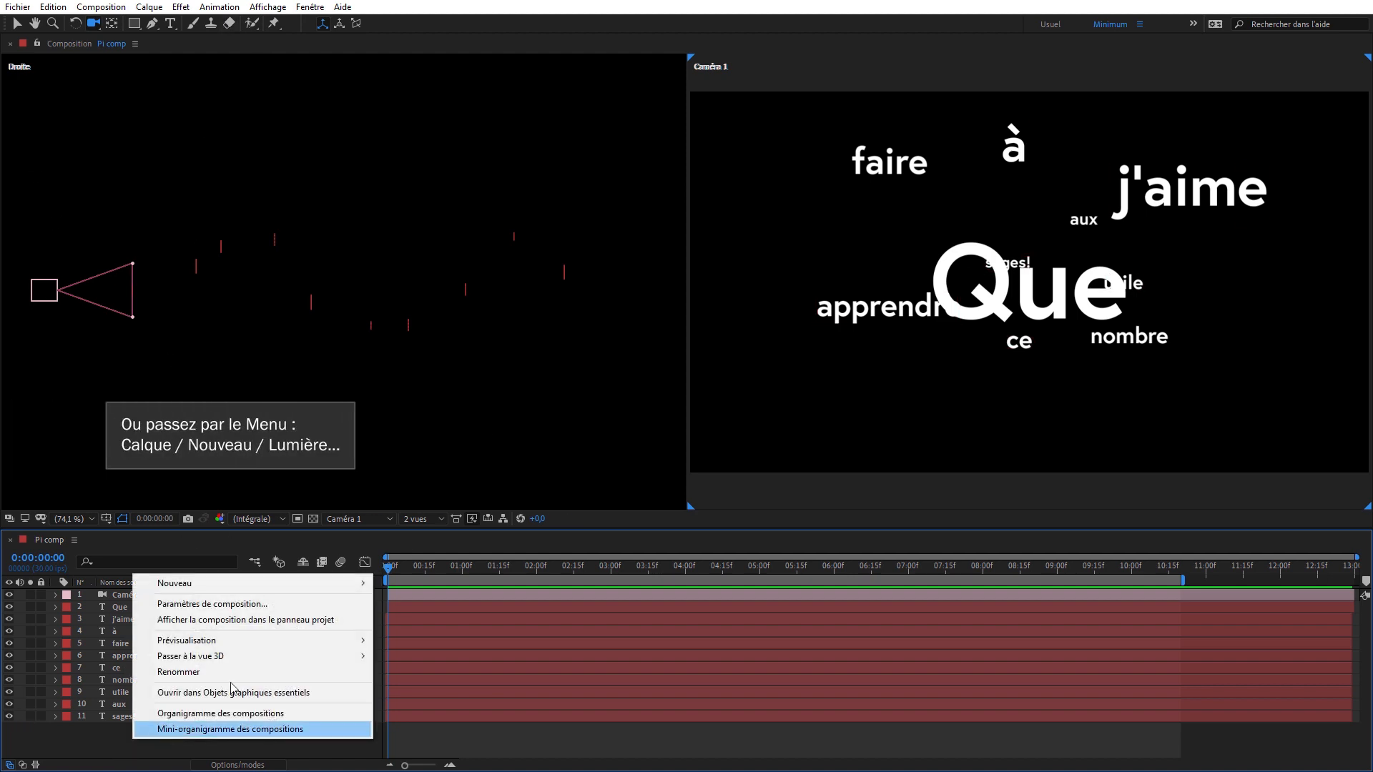
mouse_move(279, 582)
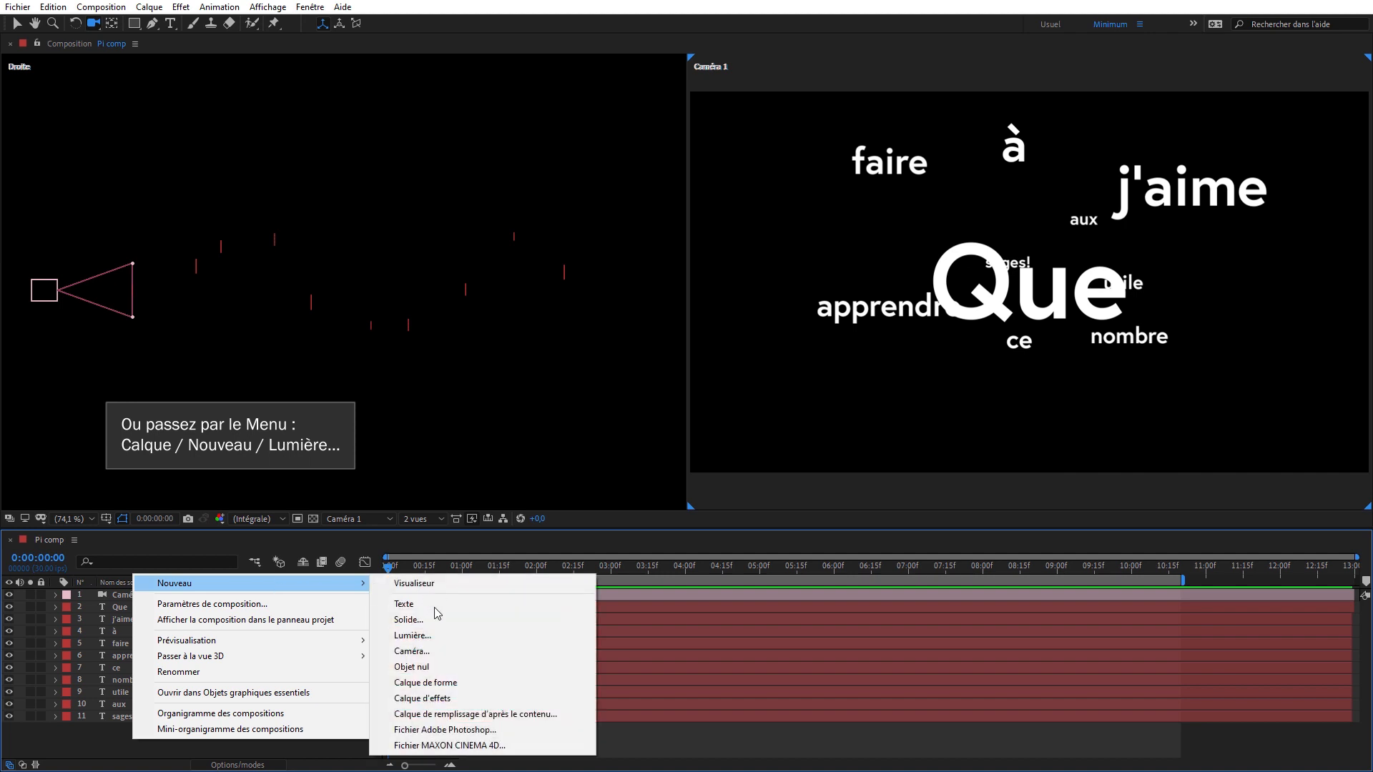
left_click(438, 635)
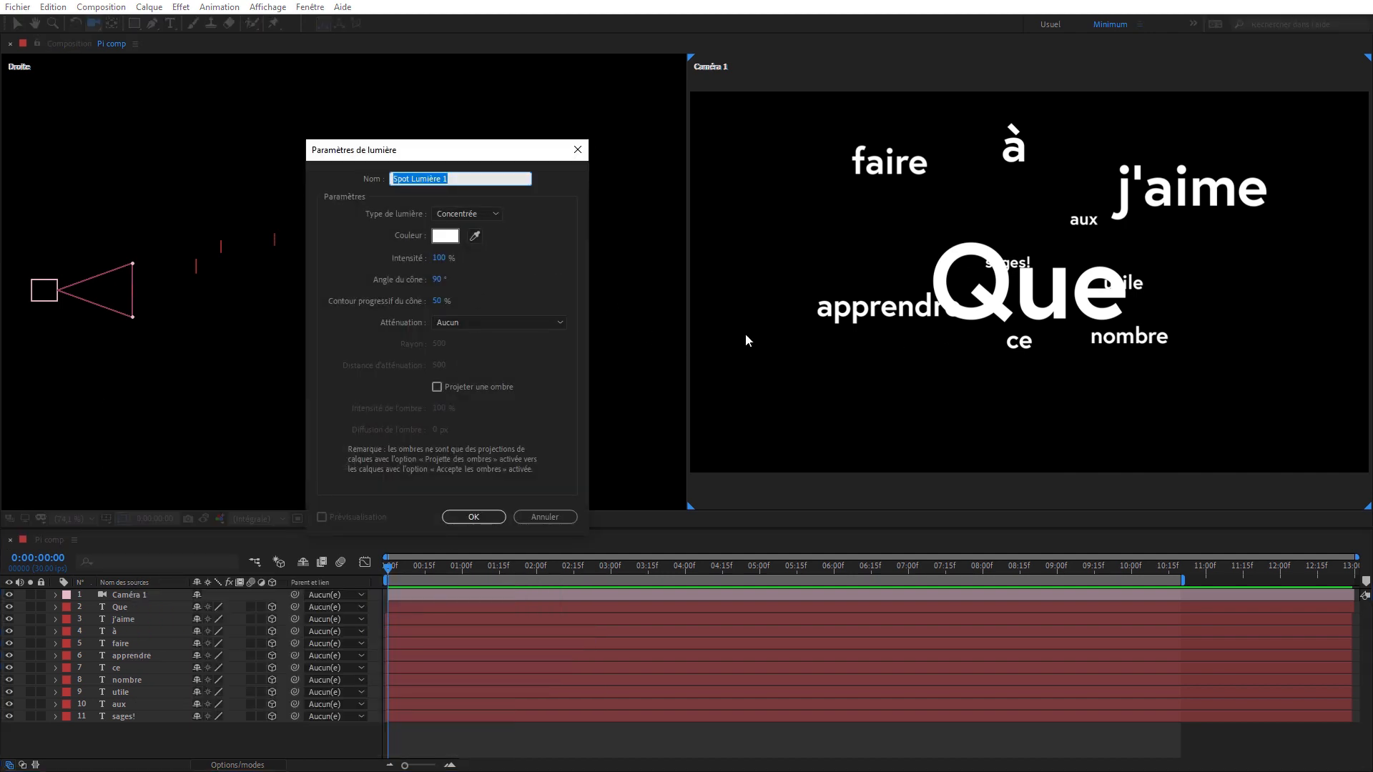
left_click(487, 214)
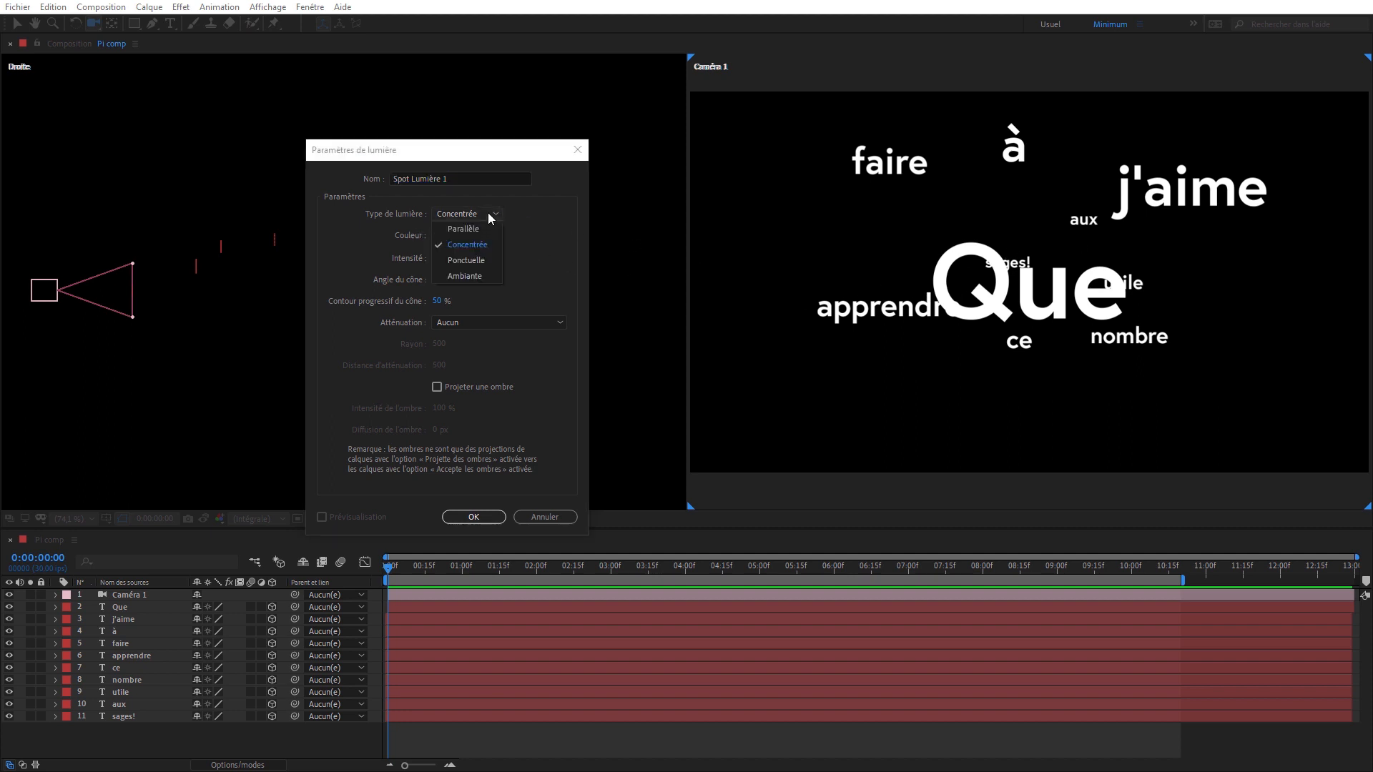
left_click(482, 231)
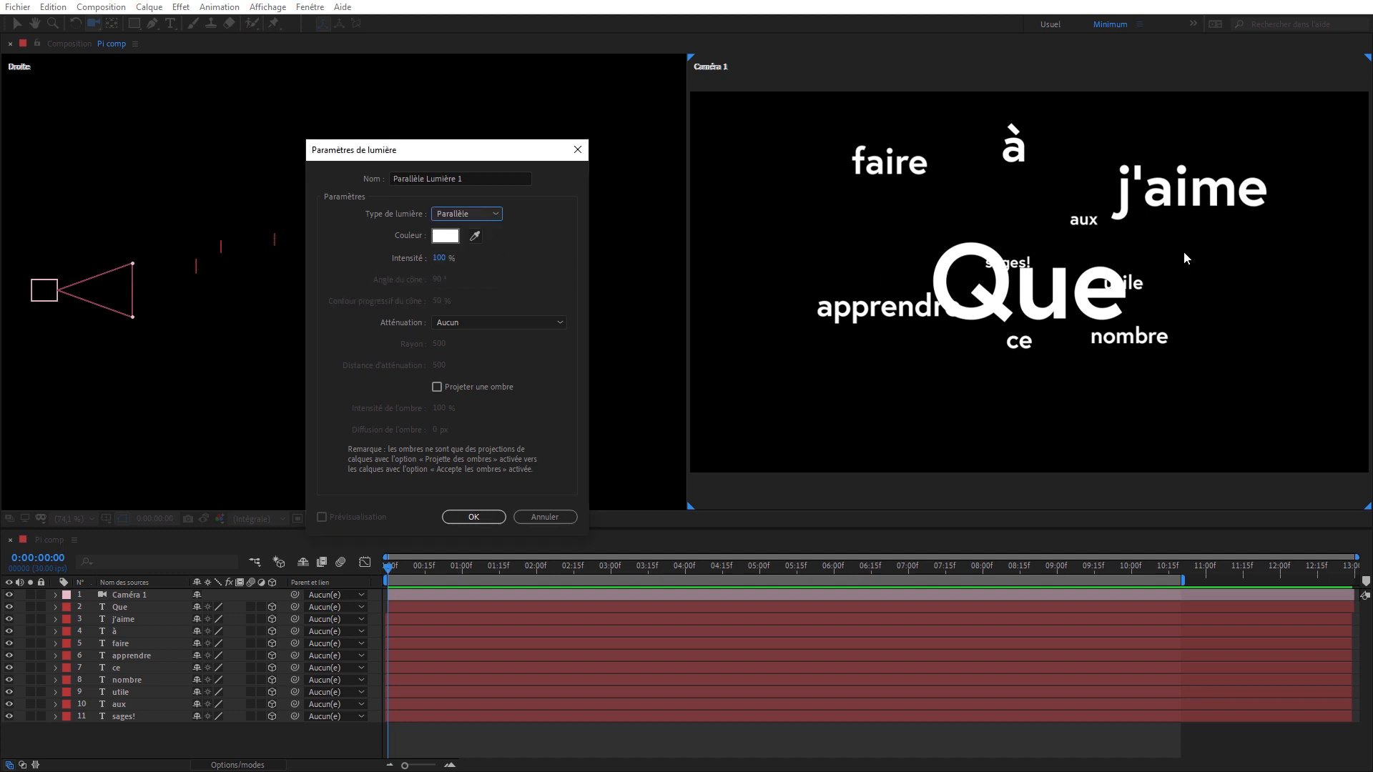
left_click(473, 516)
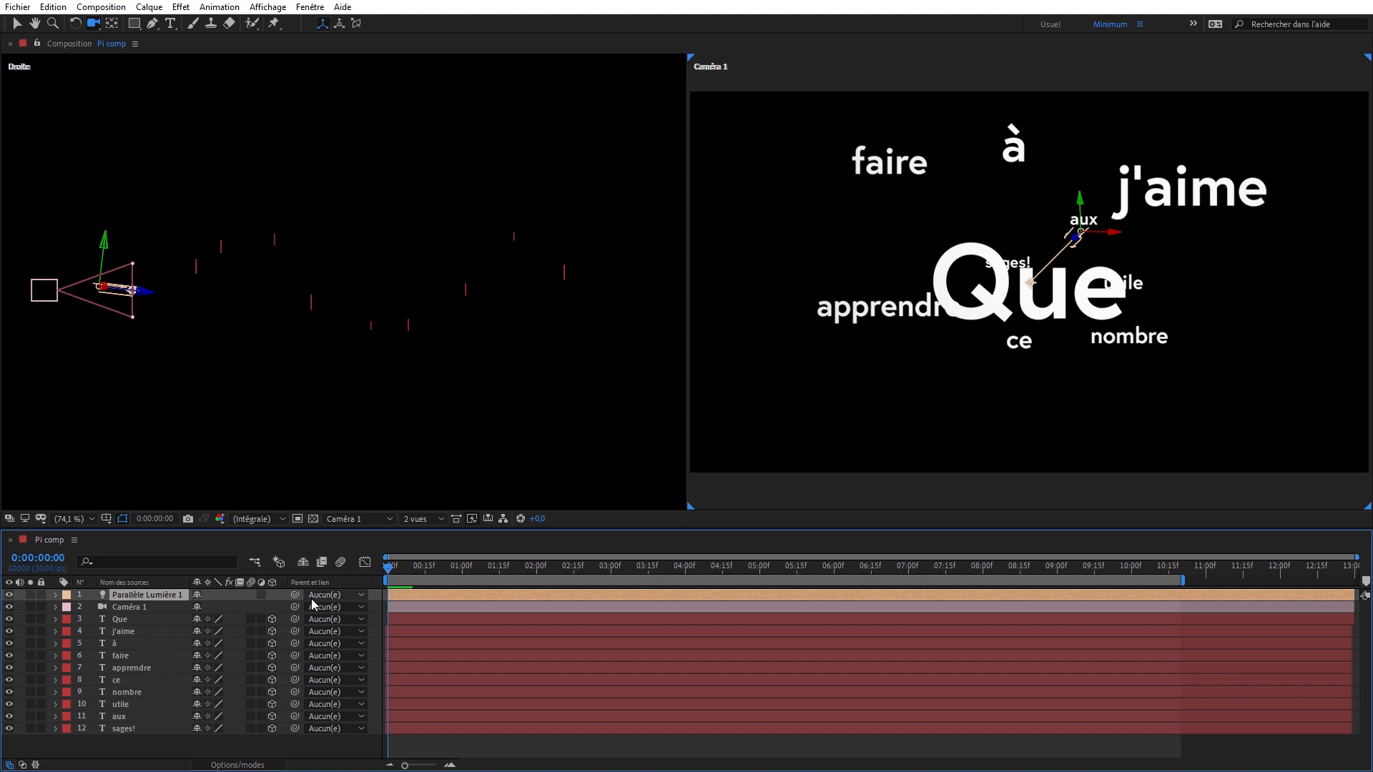
- Parent the parallel light to Caméra 1, moving it to the camera's location, and set its Point ciblé X and Y to 0
left_click_drag(294, 599, 154, 616)
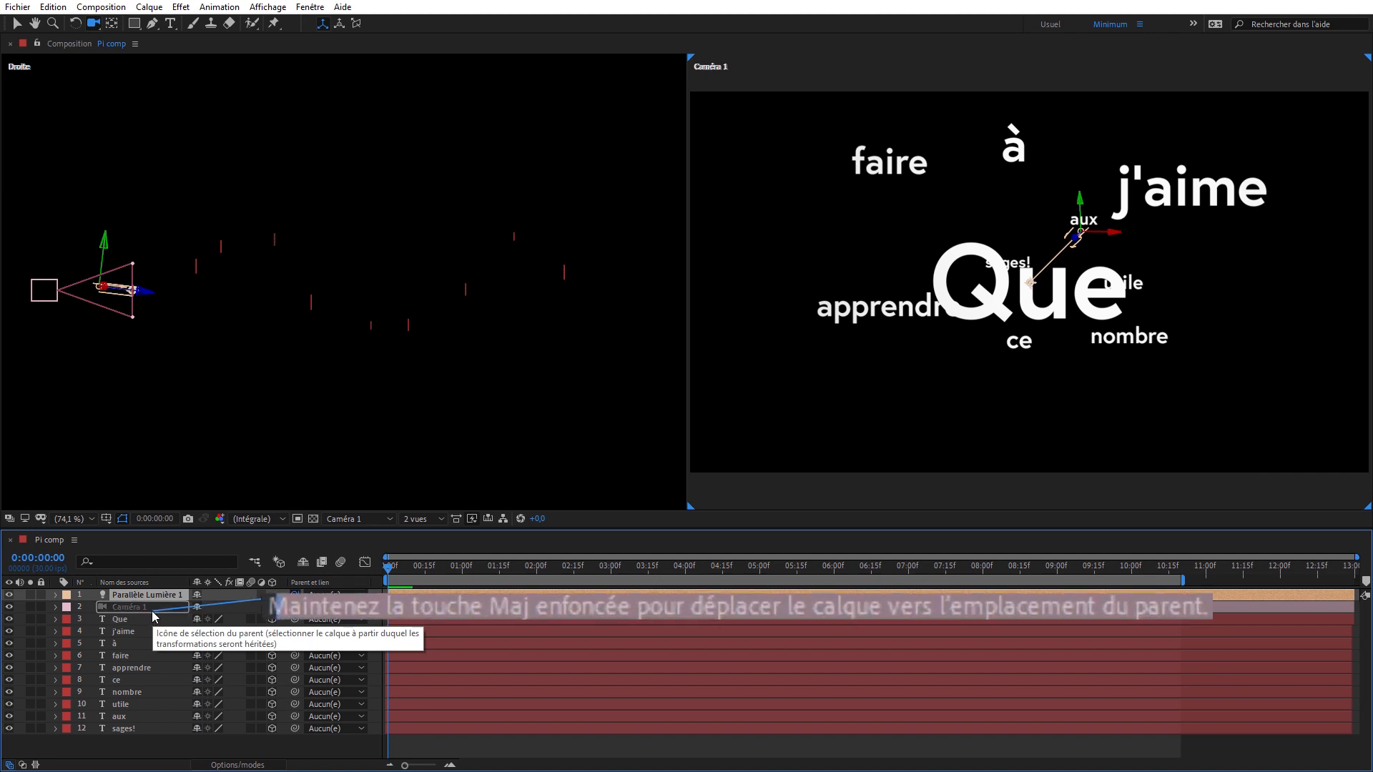
left_click_drag(153, 616, 152, 611)
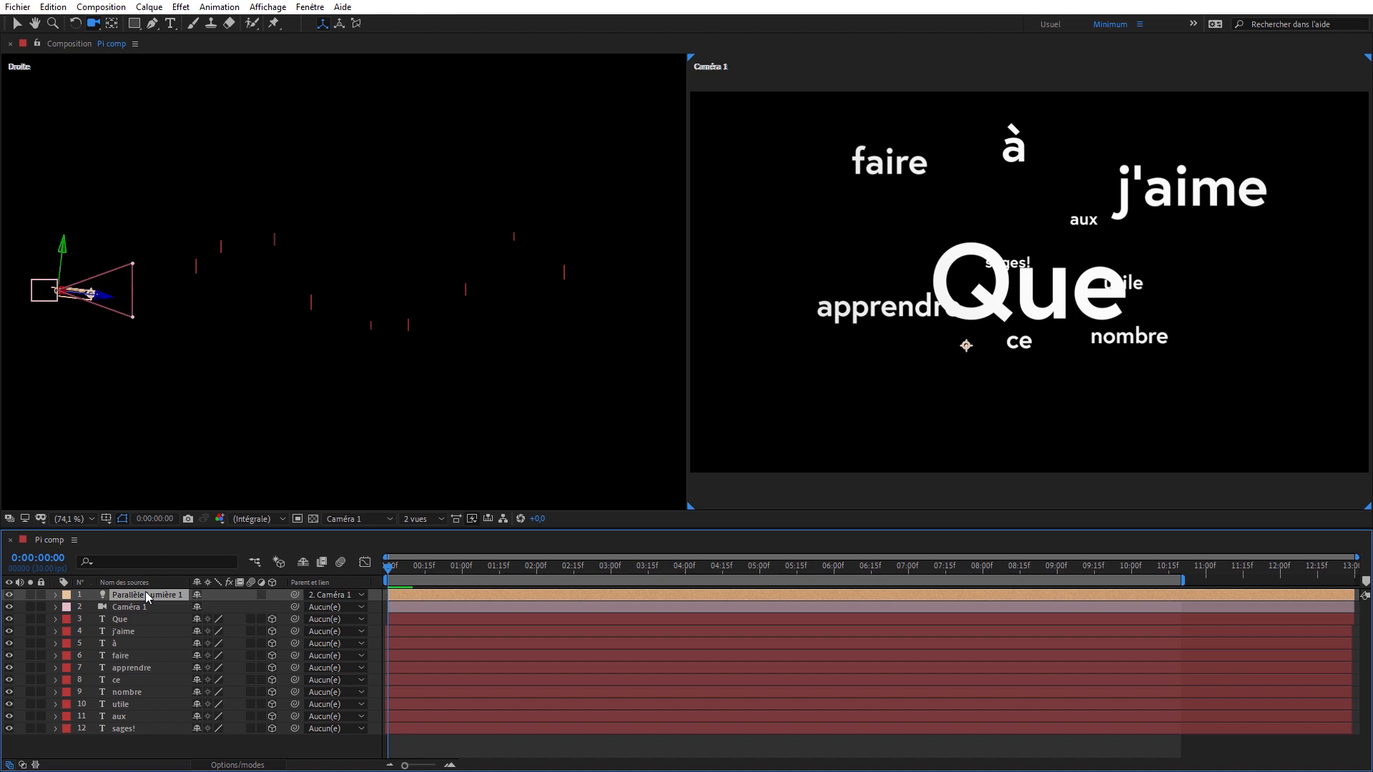
key("a")
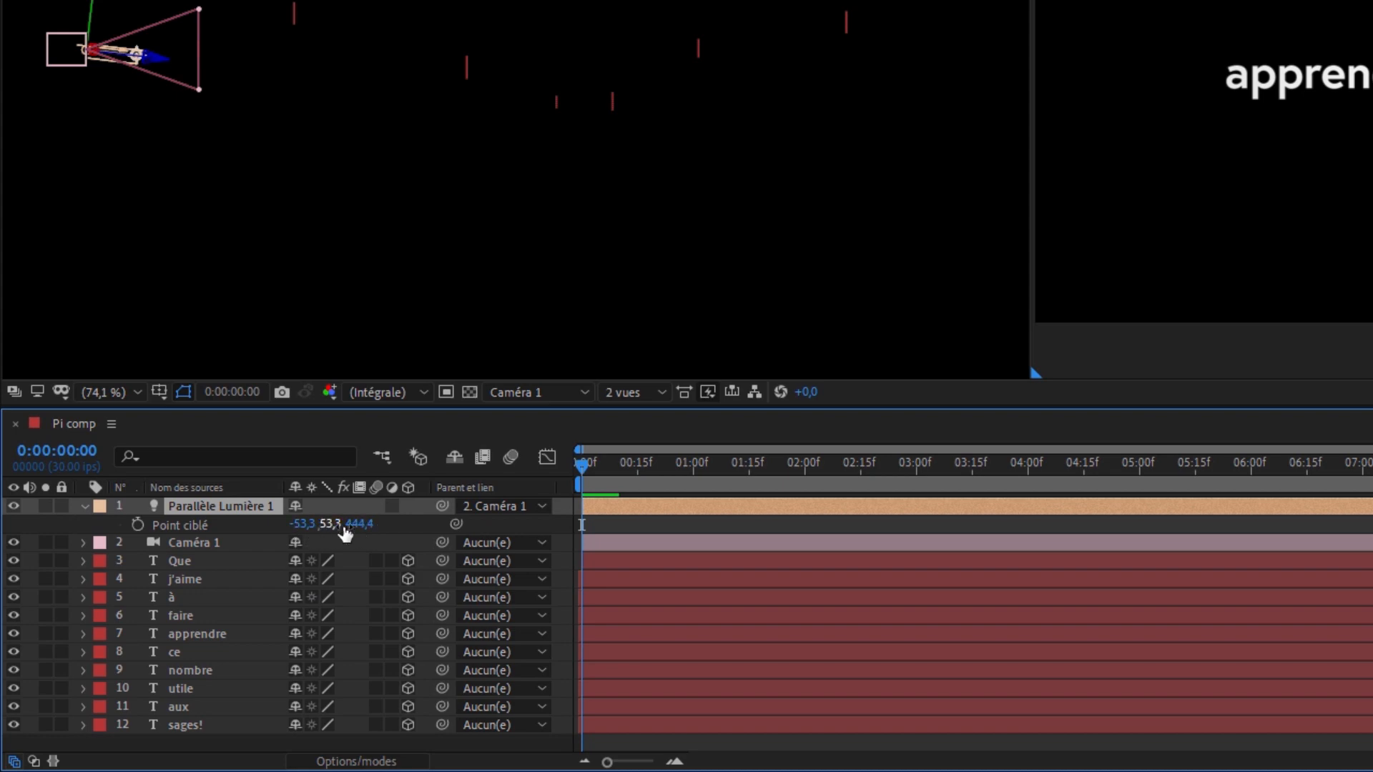
left_click(303, 525)
type("0")
key("Tab")
type("0")
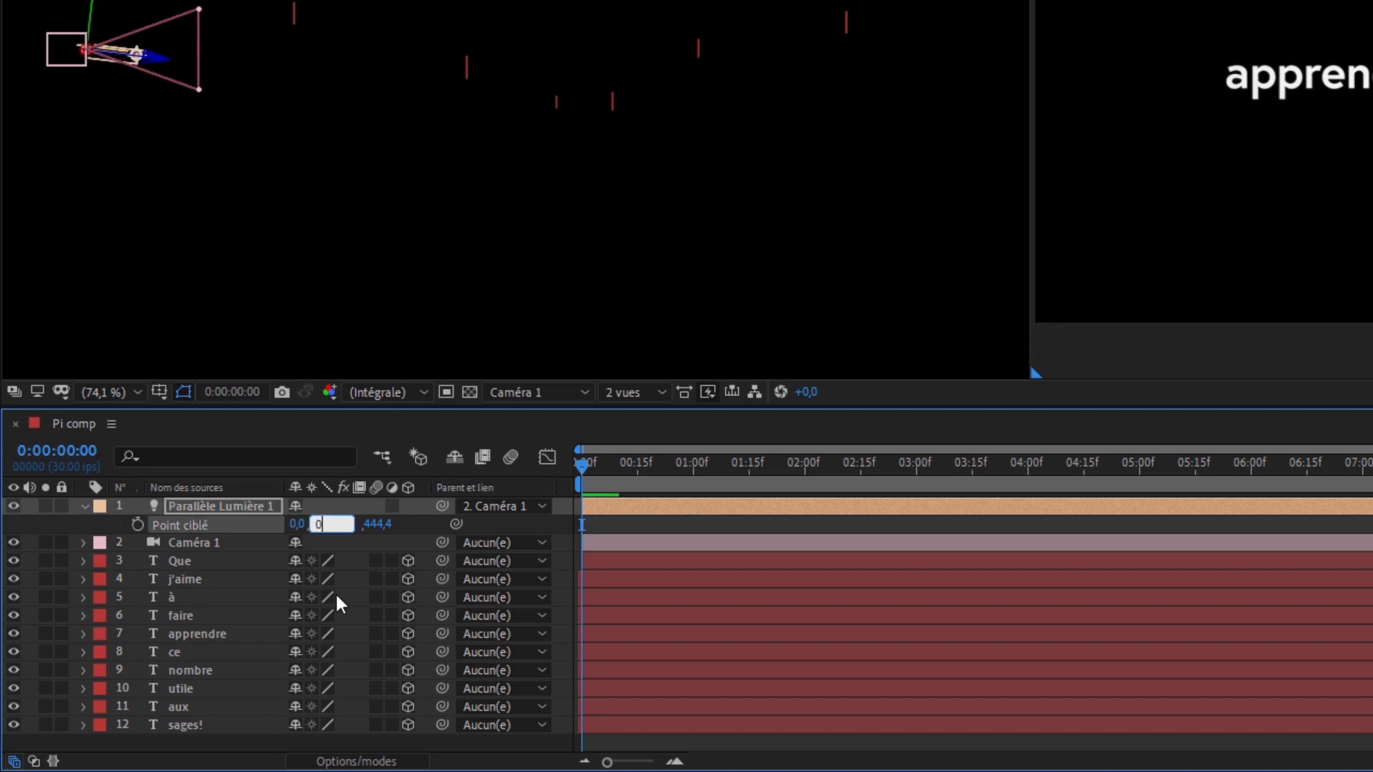
key("Return")
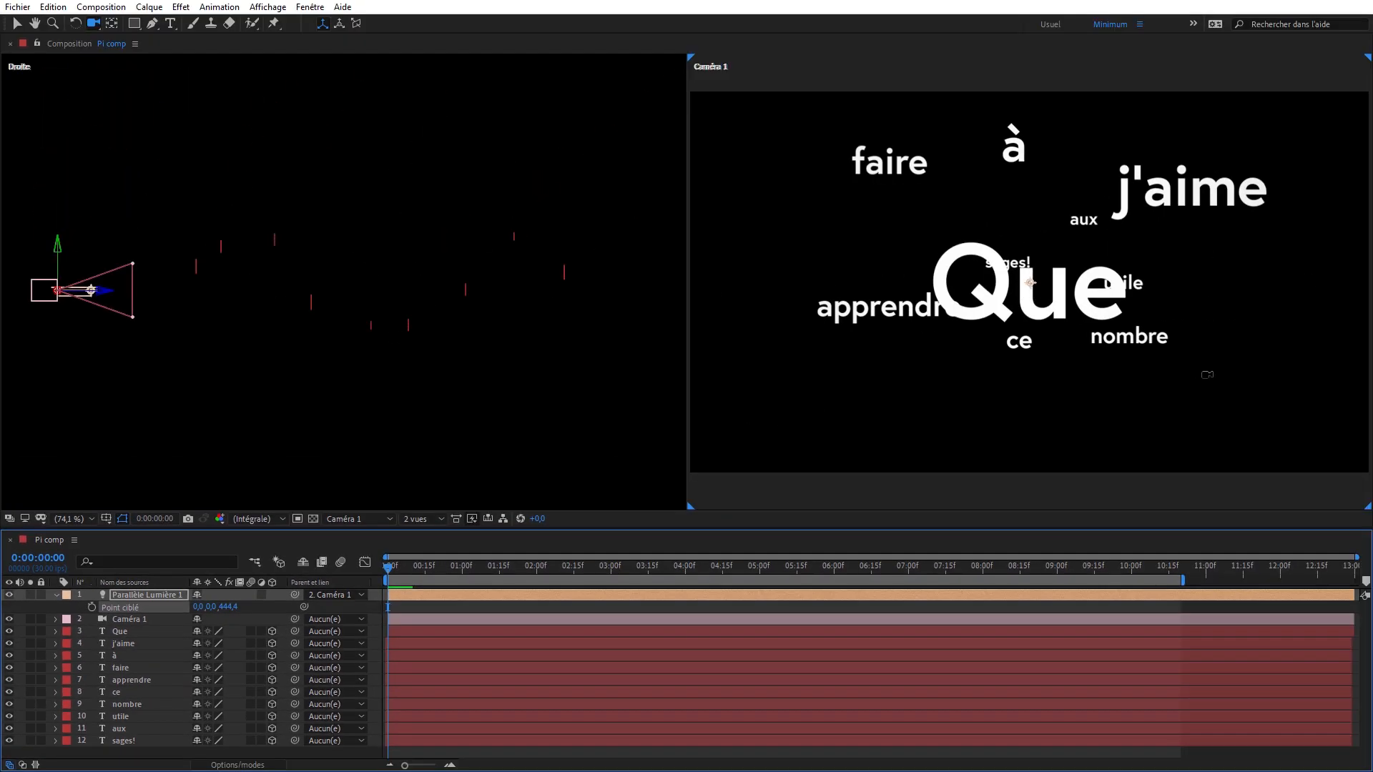
- Try the Concentrée type on the light, check it around 0:00:01:13, and switch the type back to Parallèle
key("u")
key("u")
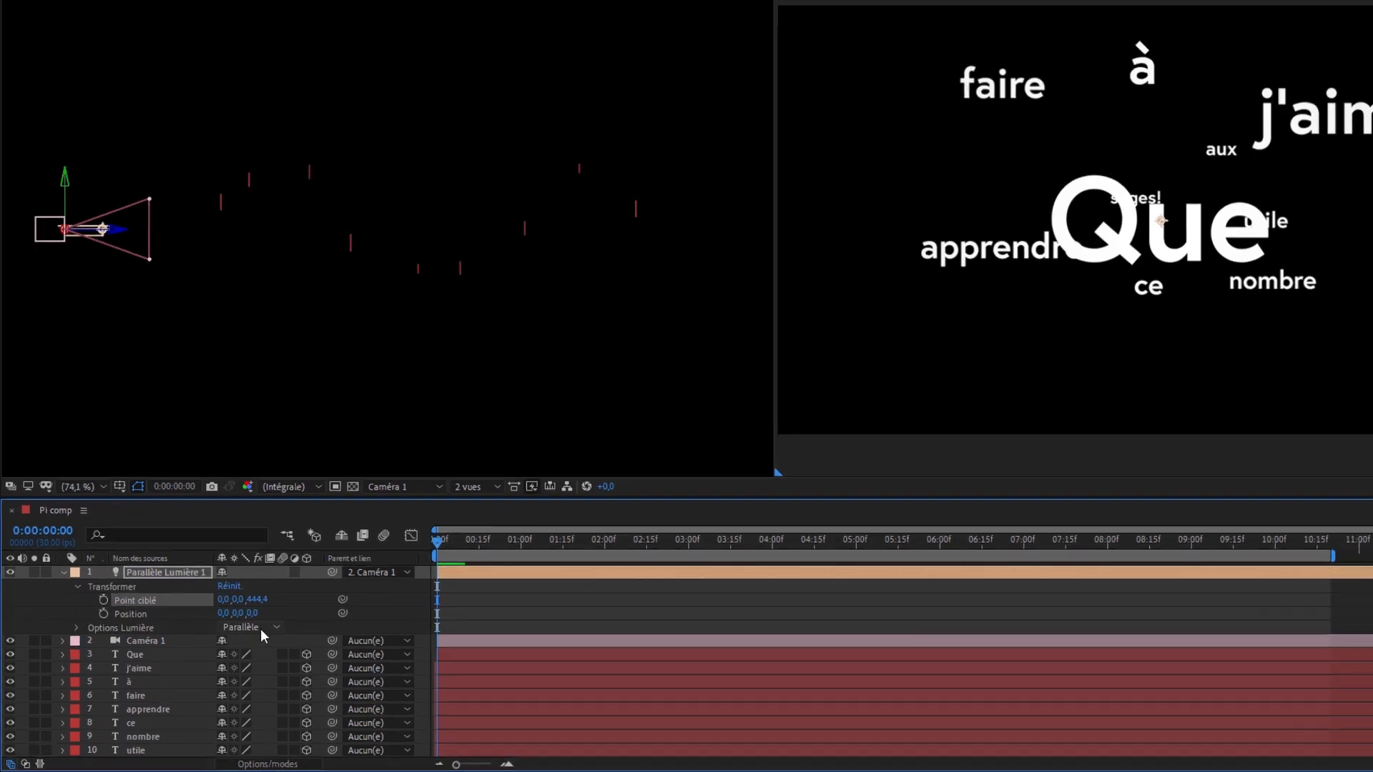
left_click(236, 643)
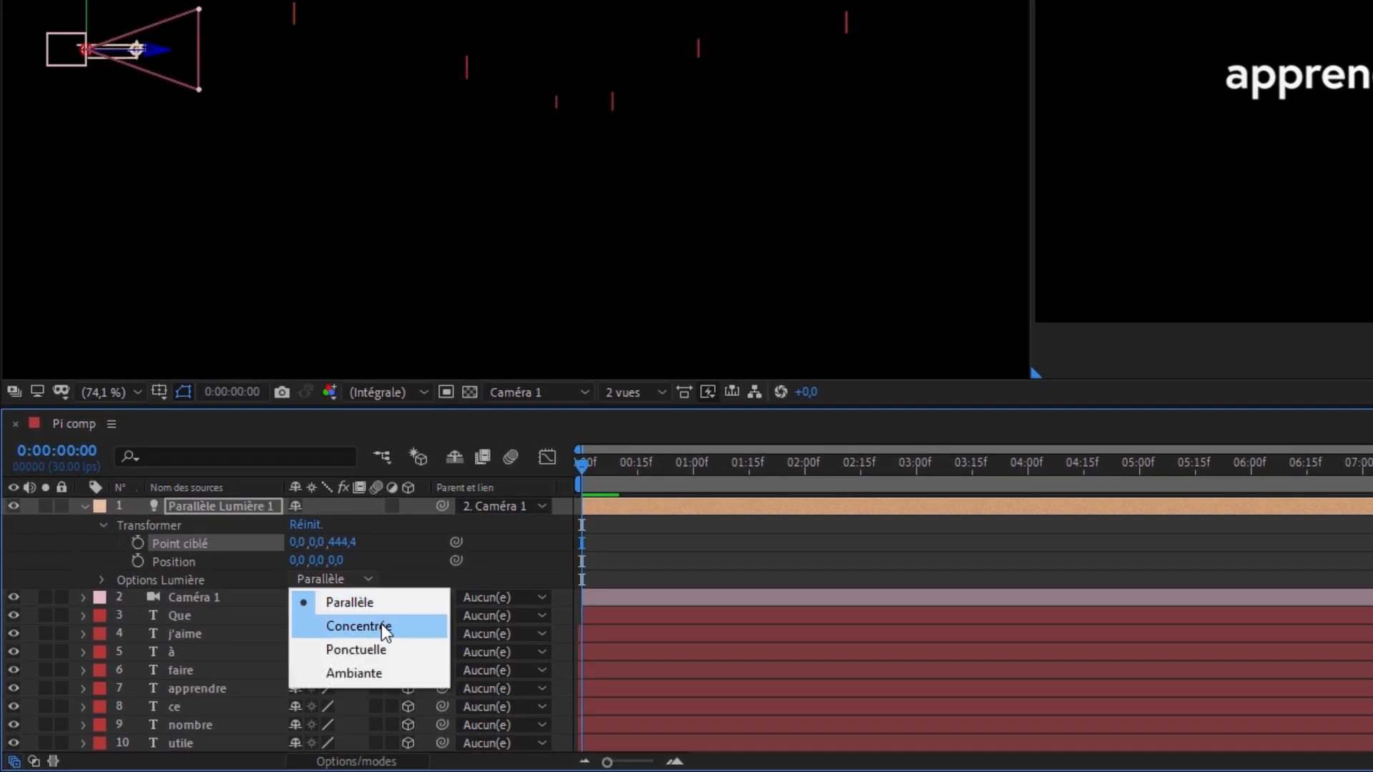
left_click(381, 626)
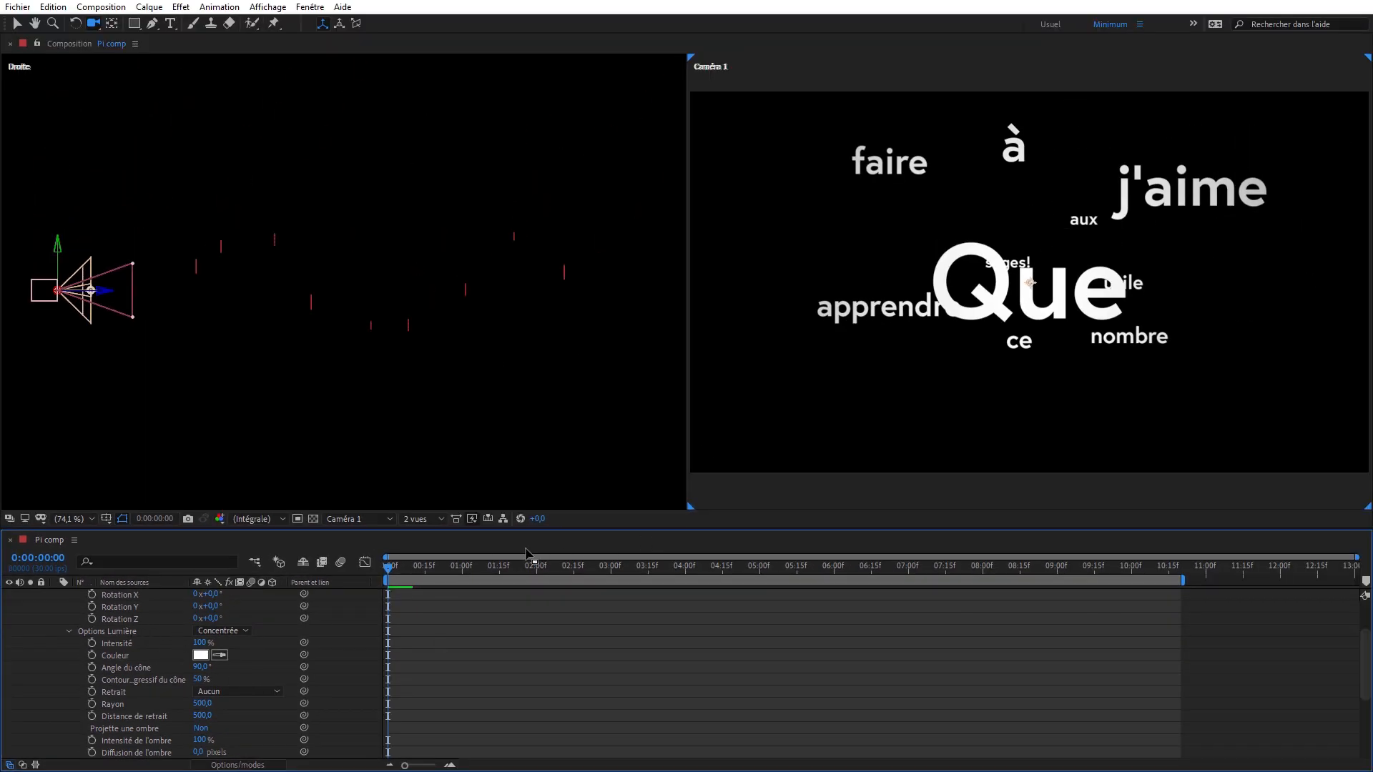
left_click_drag(401, 569, 494, 570)
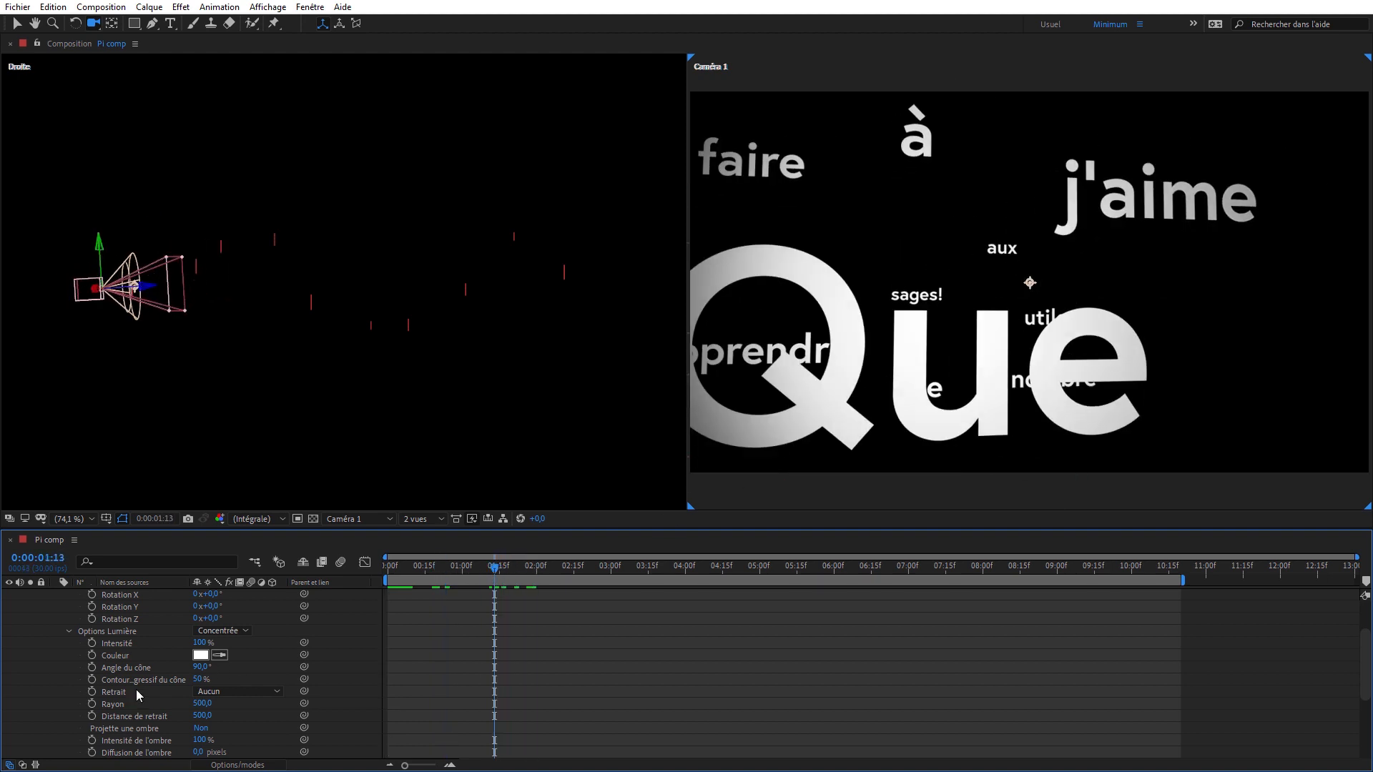
scroll(153, 626, "up", 3)
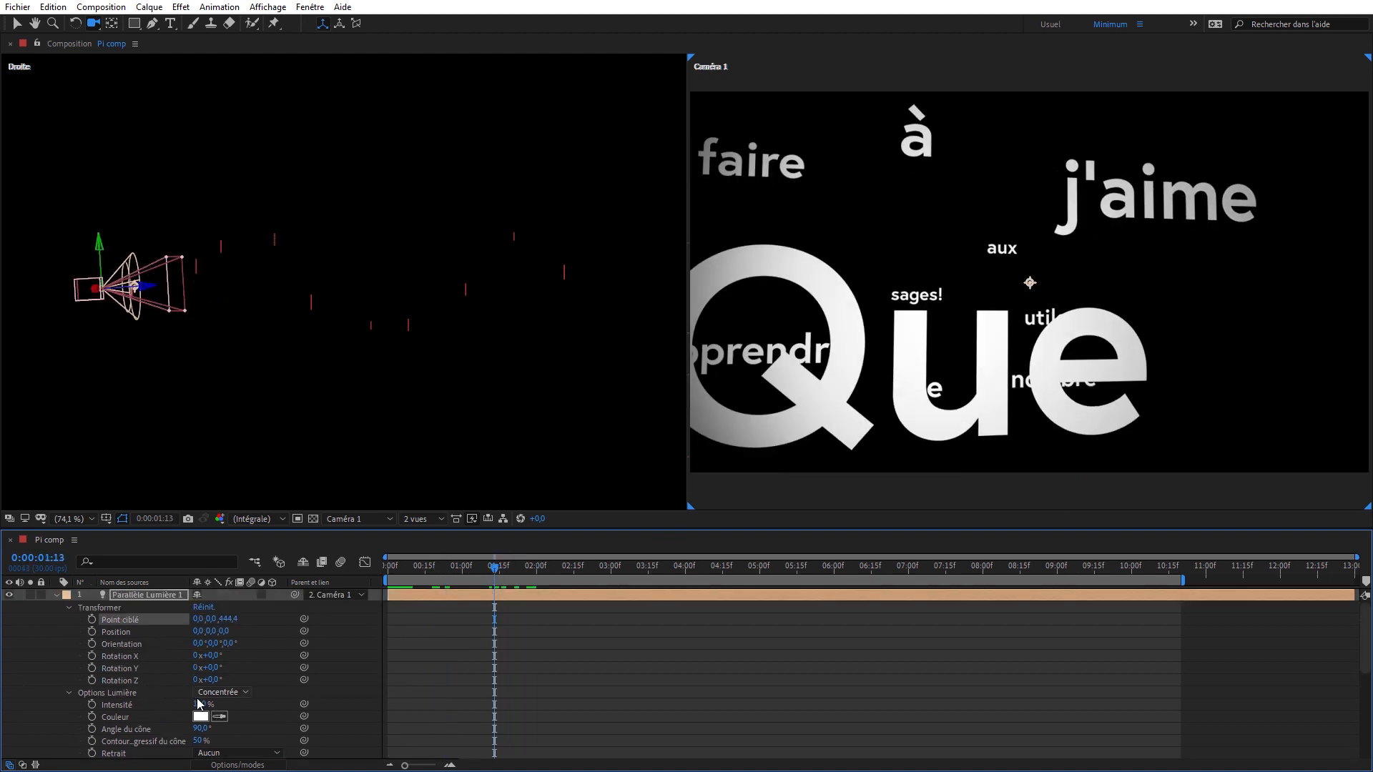
left_click(244, 692)
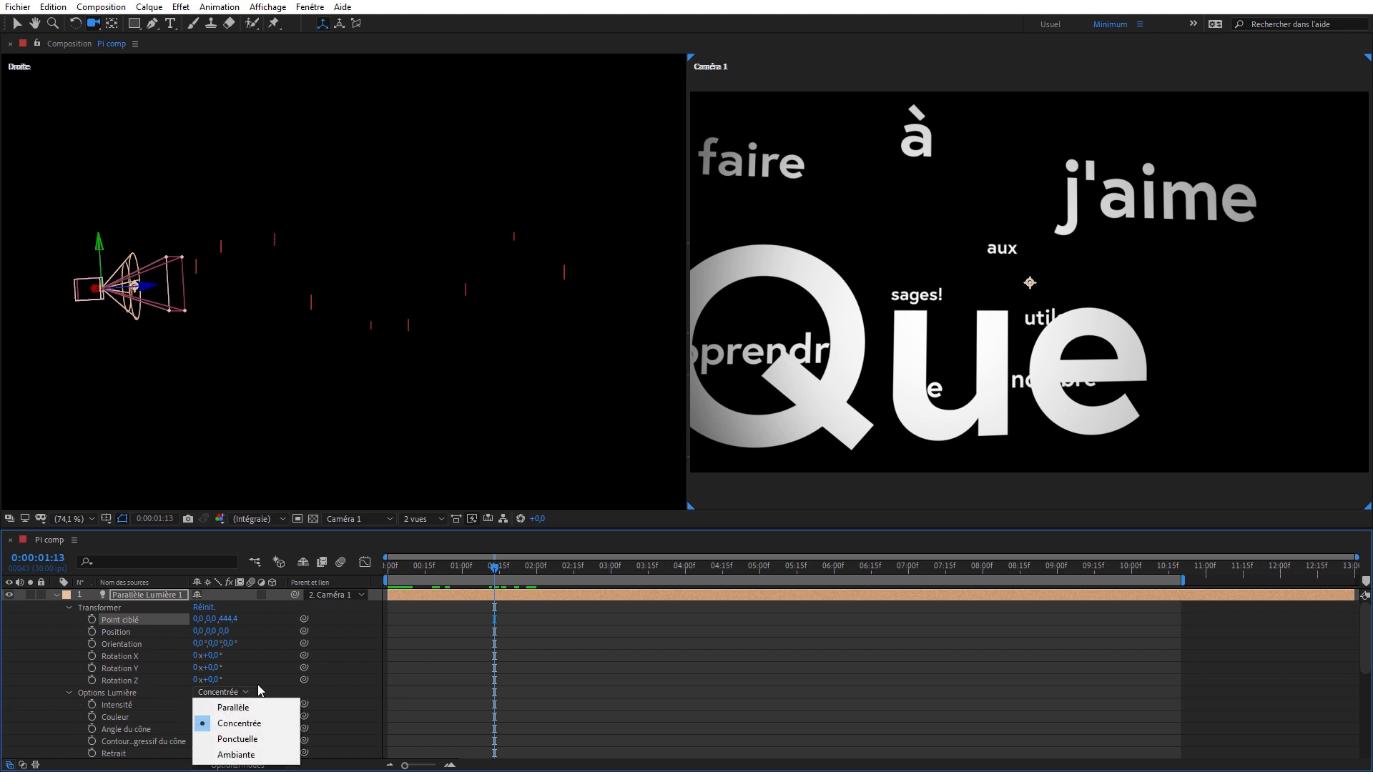
left_click(260, 707)
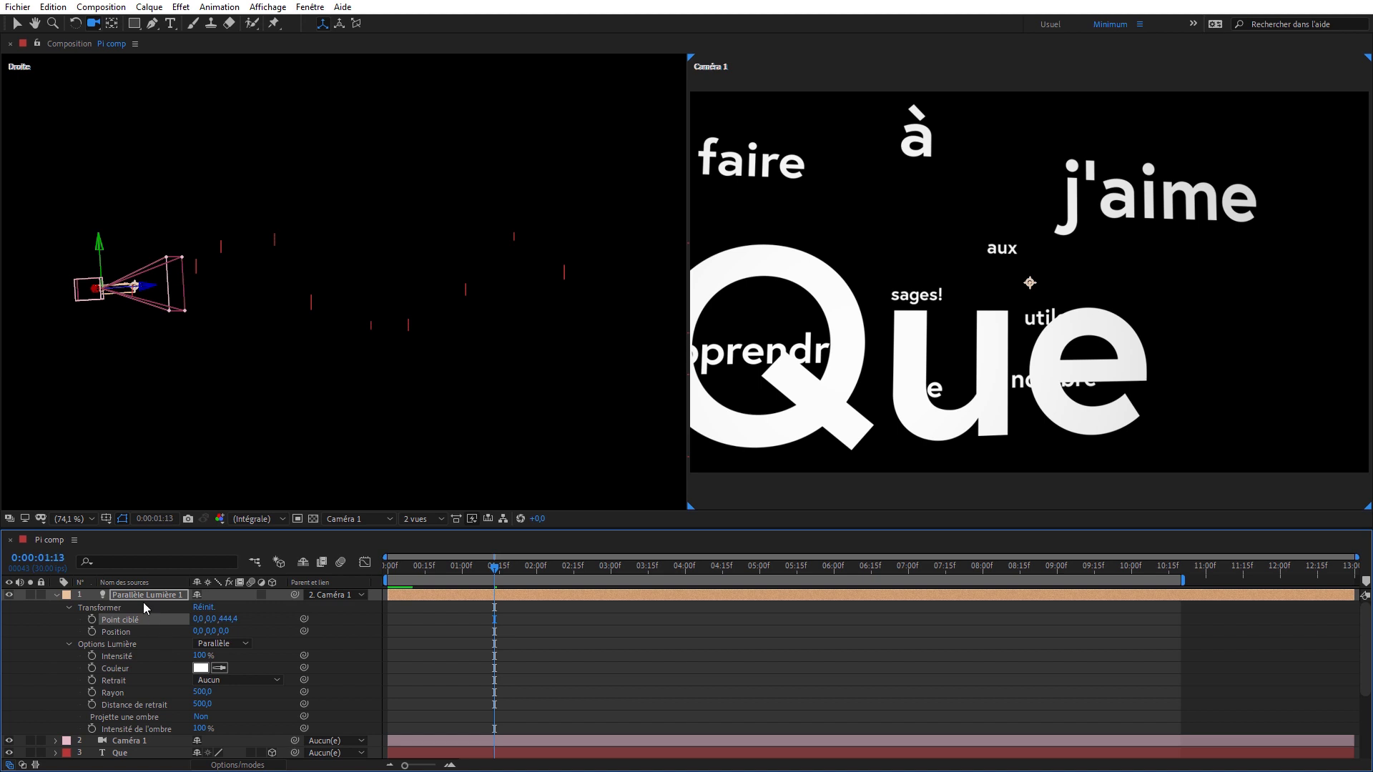
- At 0:00:05:04, set the light's Retrait to Lisse and its Distance de retrait to 0
left_click(115, 680)
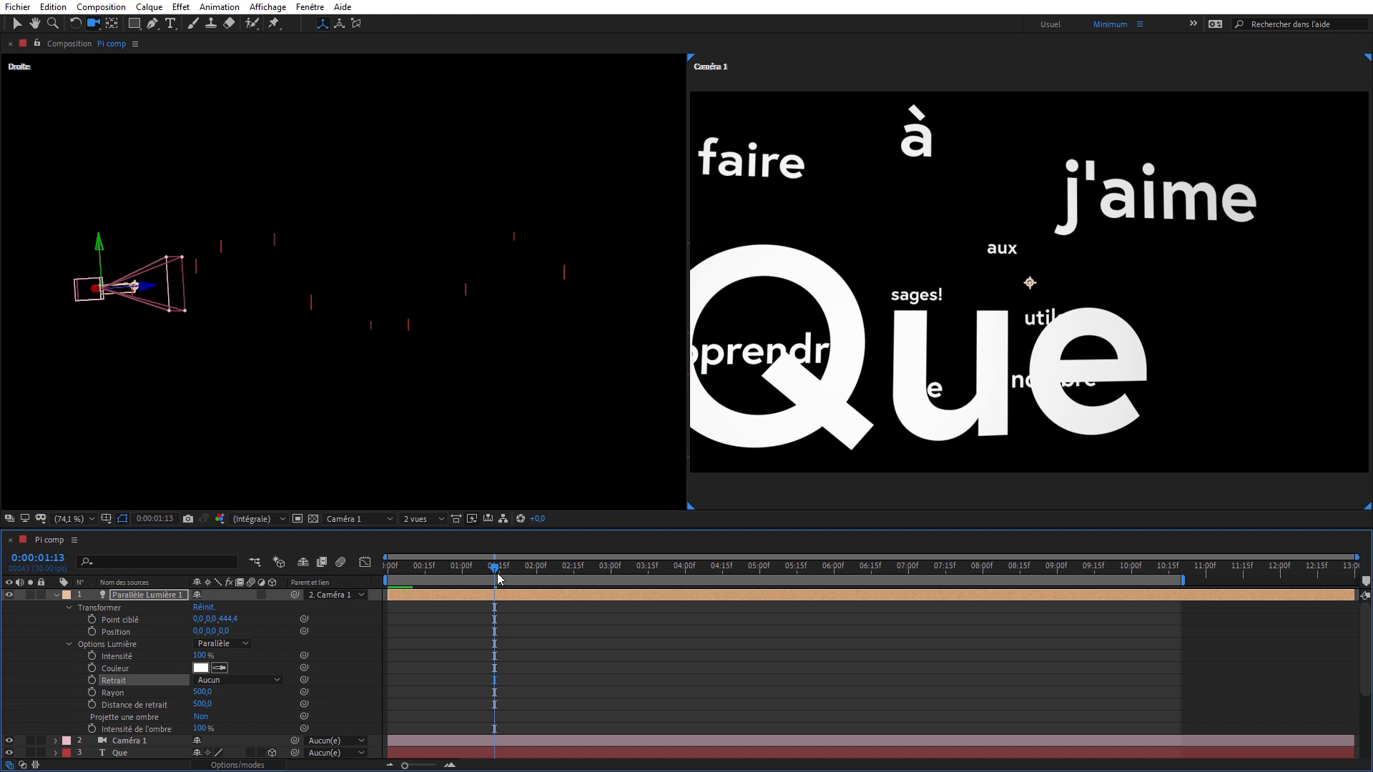
left_click_drag(520, 572, 770, 570)
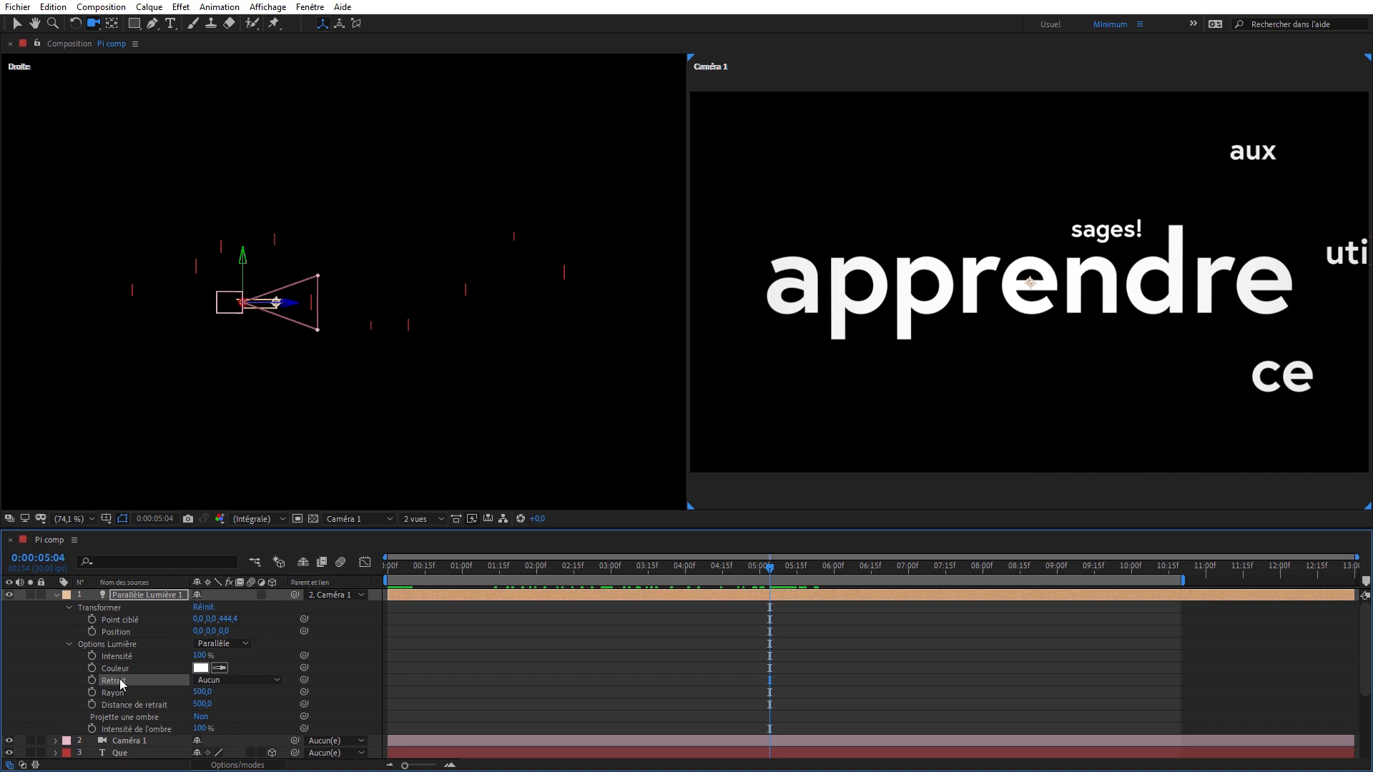
left_click(266, 680)
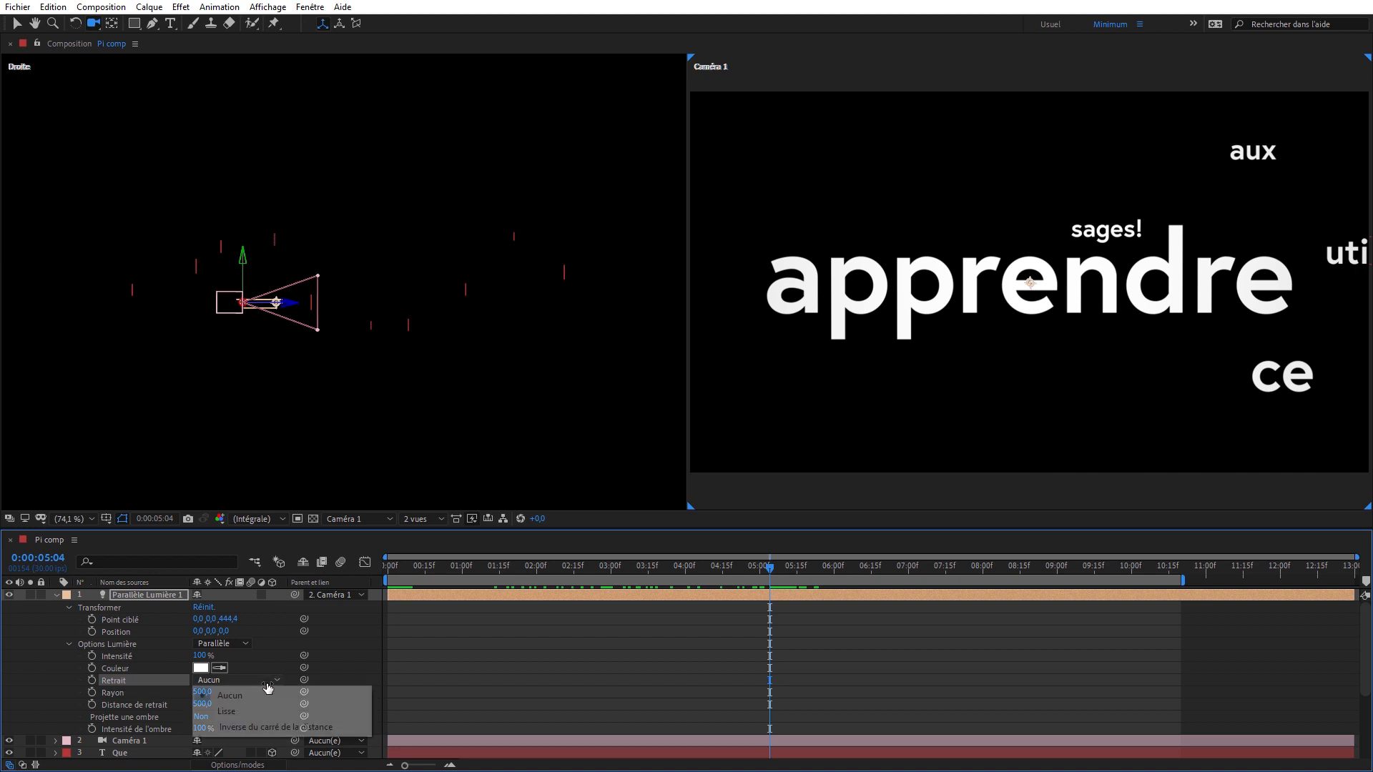
left_click(240, 716)
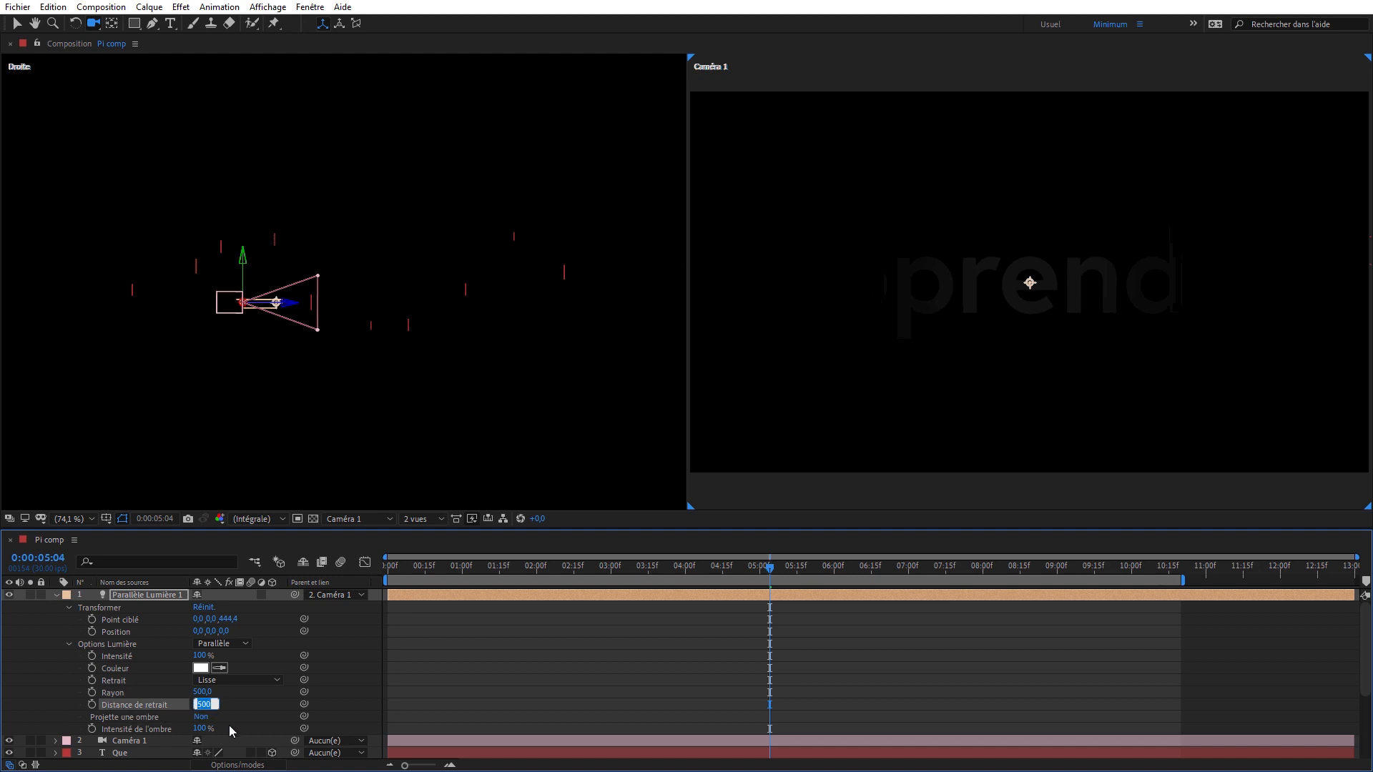
key("Return")
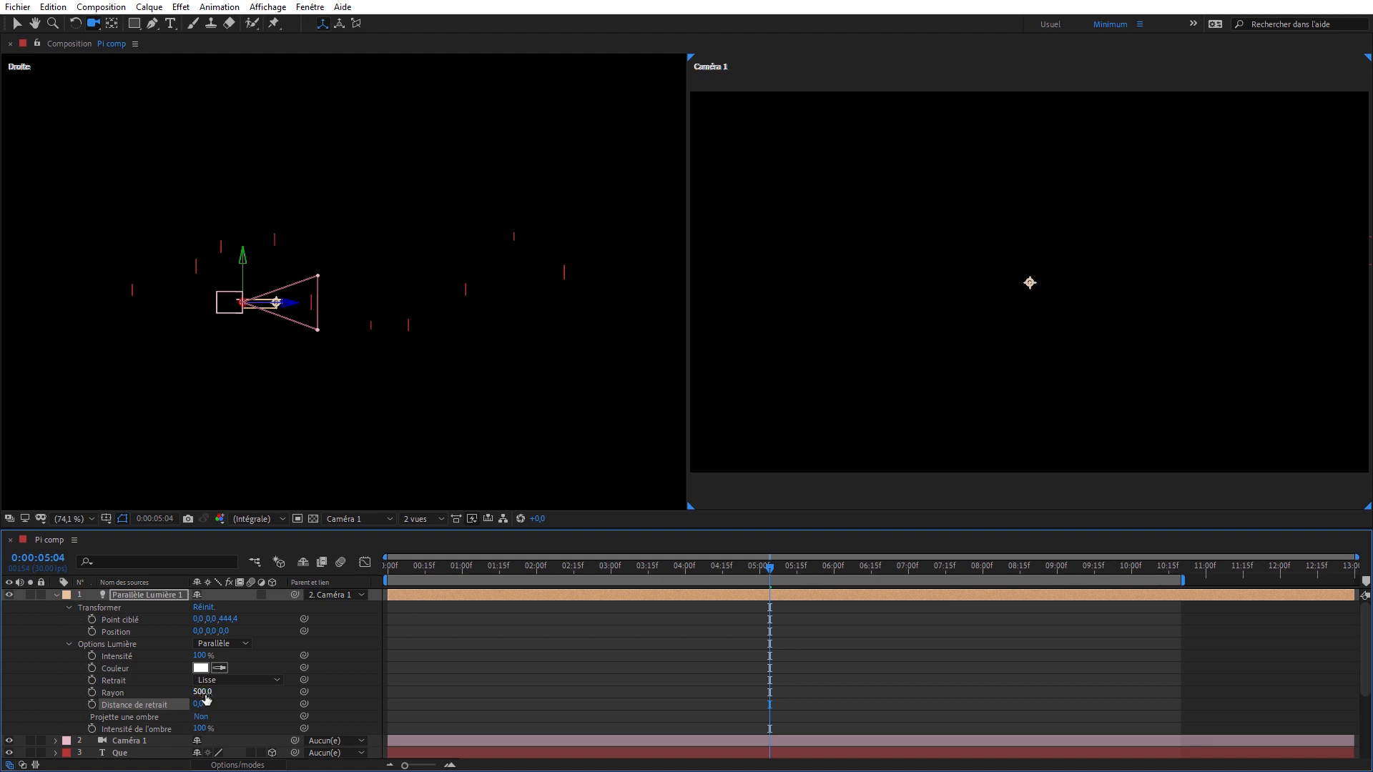
- Increase the light's Rayon to 1006 and its Distance de retrait to 37 so the light covers the word "apprendre"
left_click_drag(202, 692, 239, 693)
left_click_drag(498, 697, 580, 707)
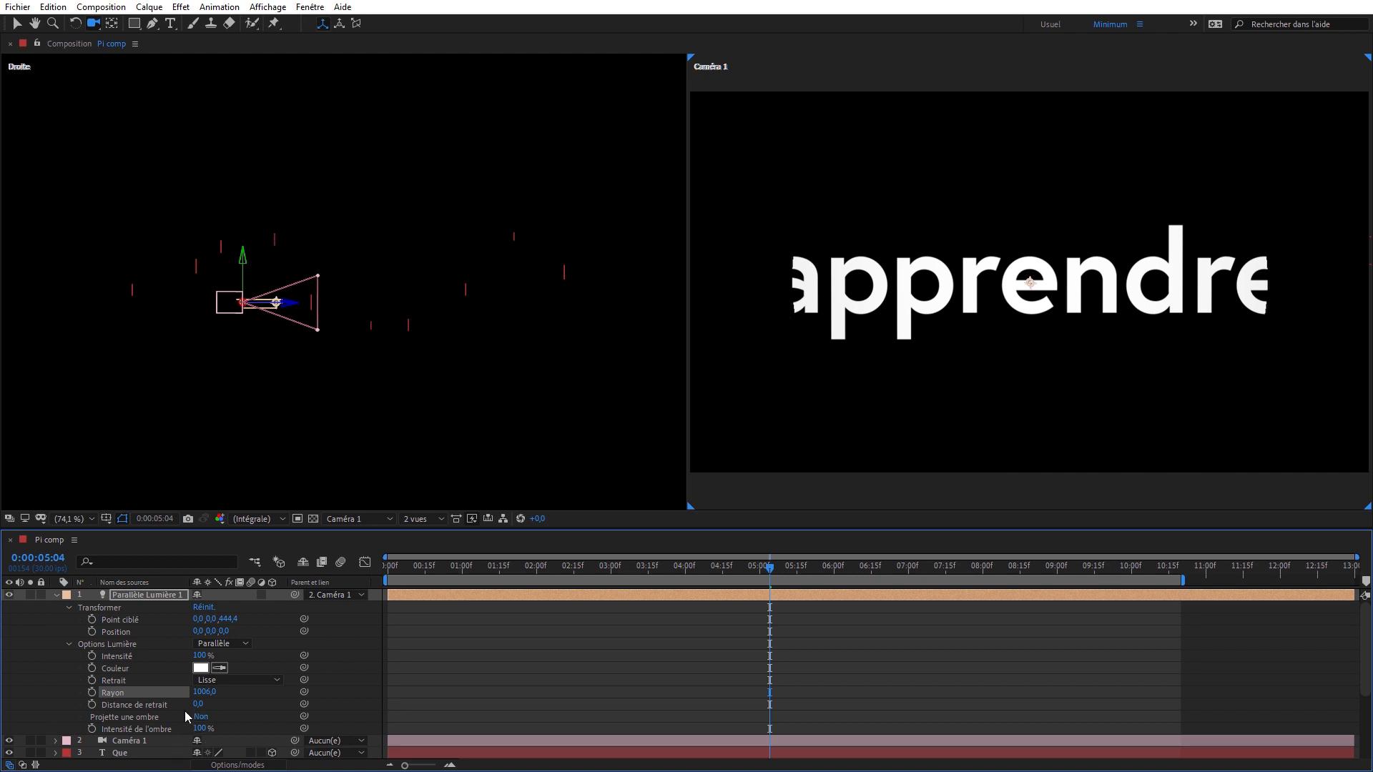
left_click_drag(198, 704, 247, 700)
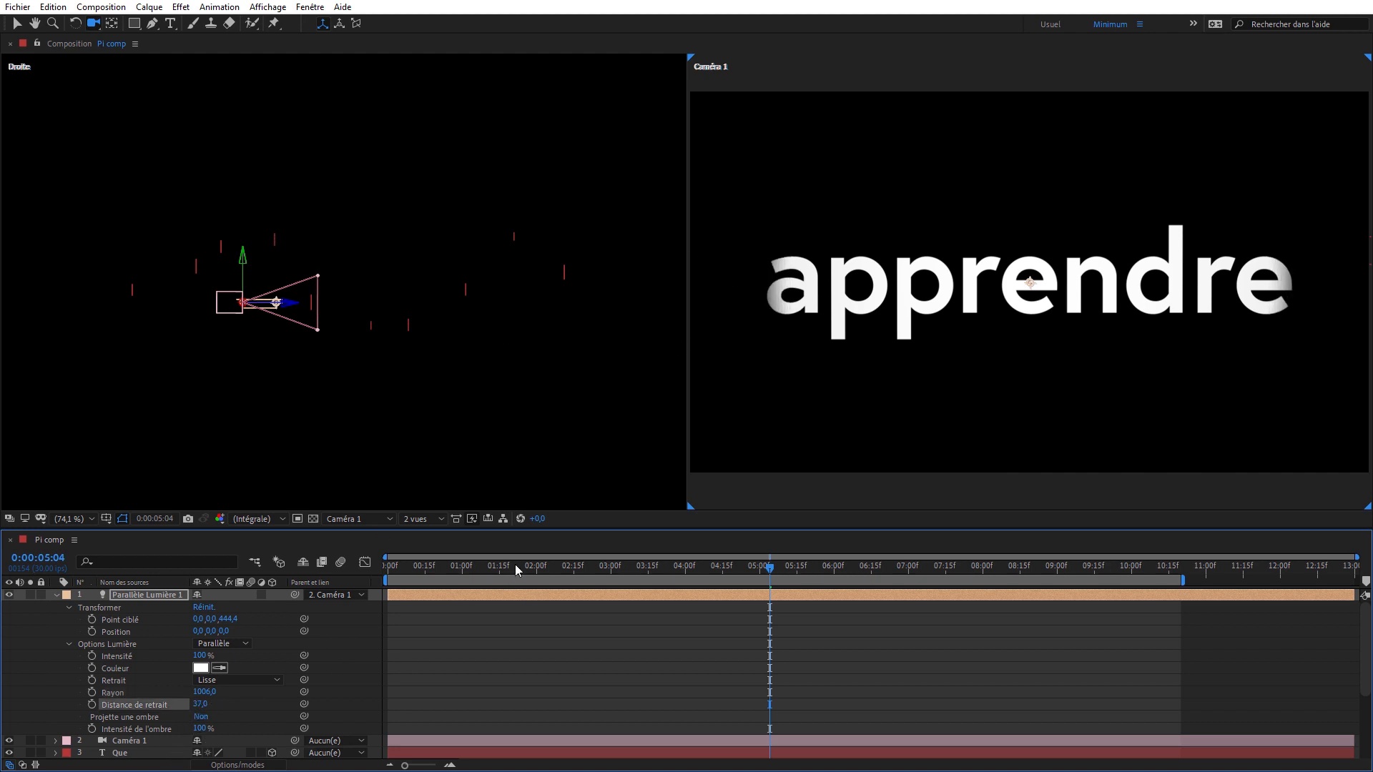
- At 0:00:00:00, set the parallel light's Distance de retrait to 1929 and preview the animation
left_click_drag(519, 572, 357, 582)
left_click_drag(200, 704, 249, 700)
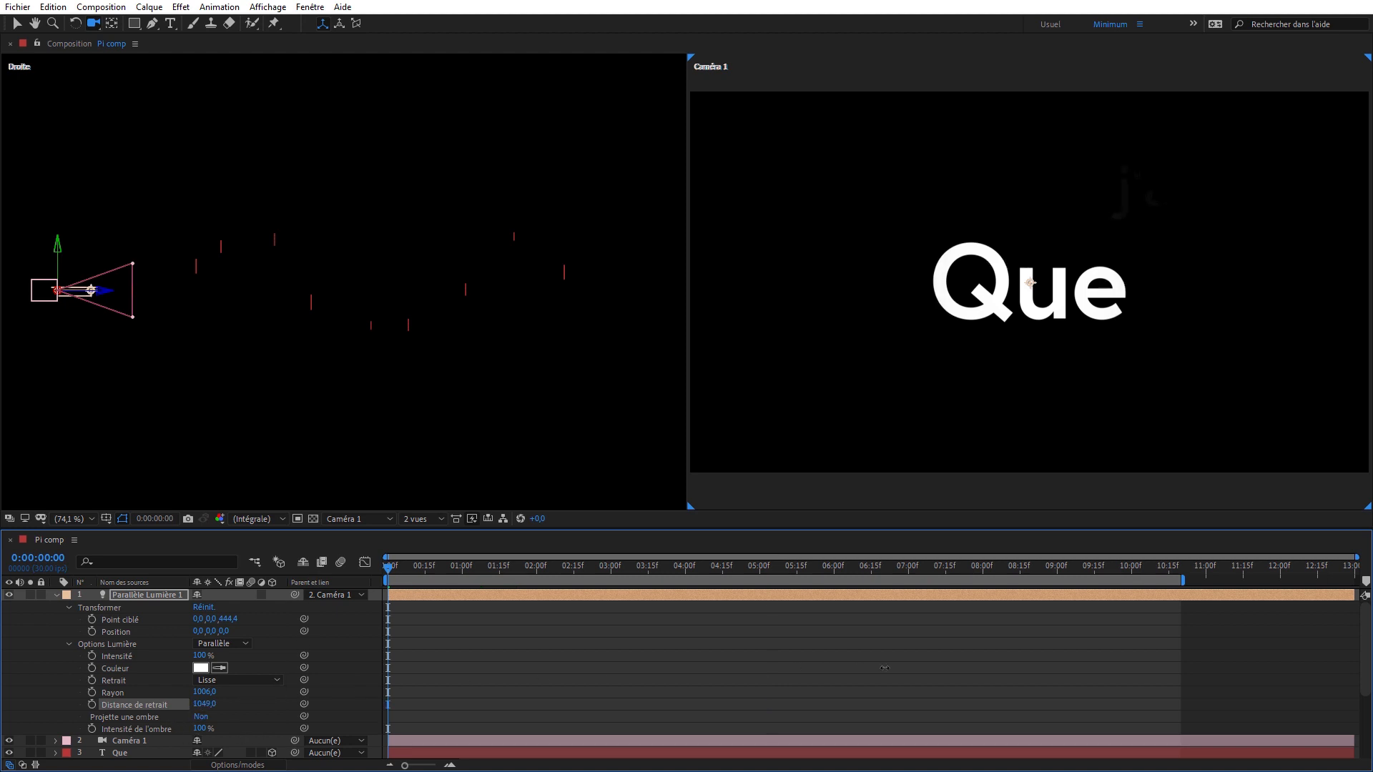
left_click_drag(884, 667, 1372, 606)
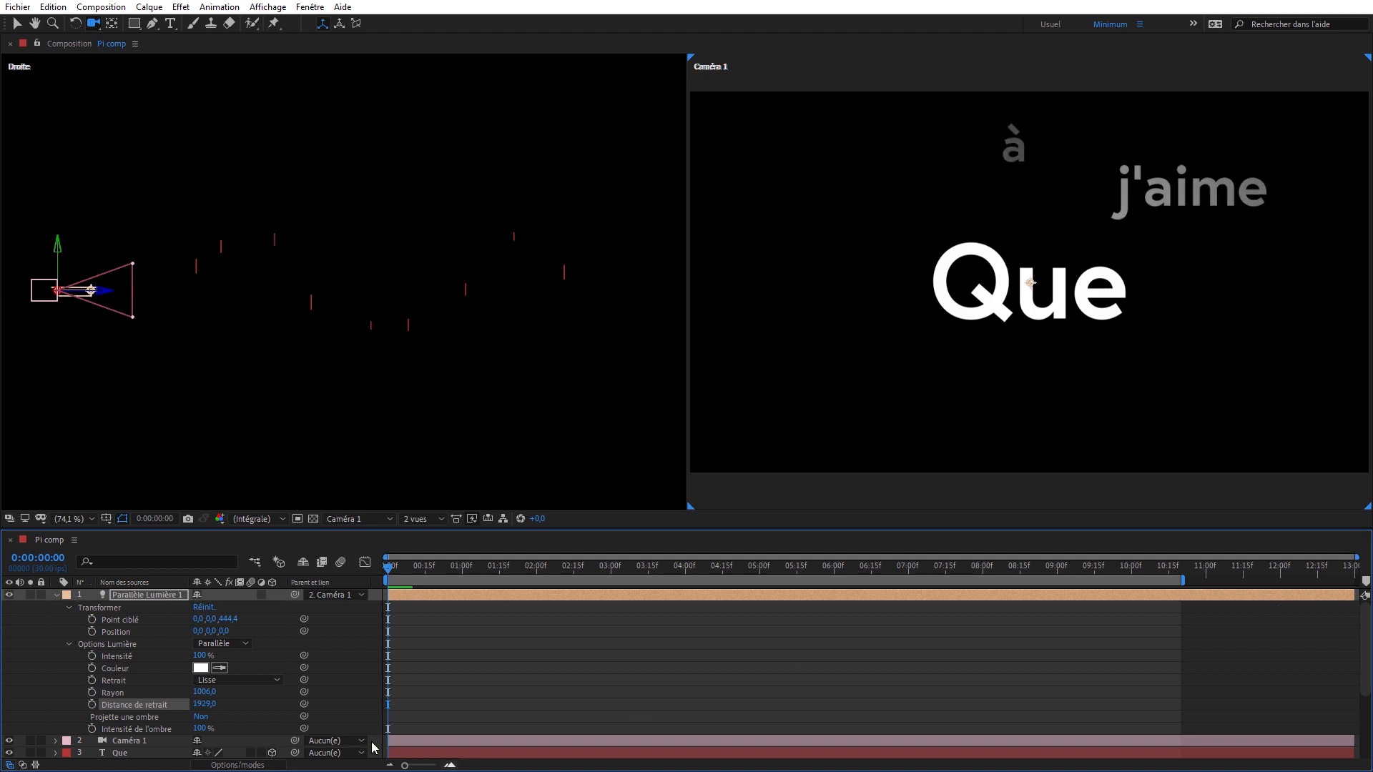
key("space")
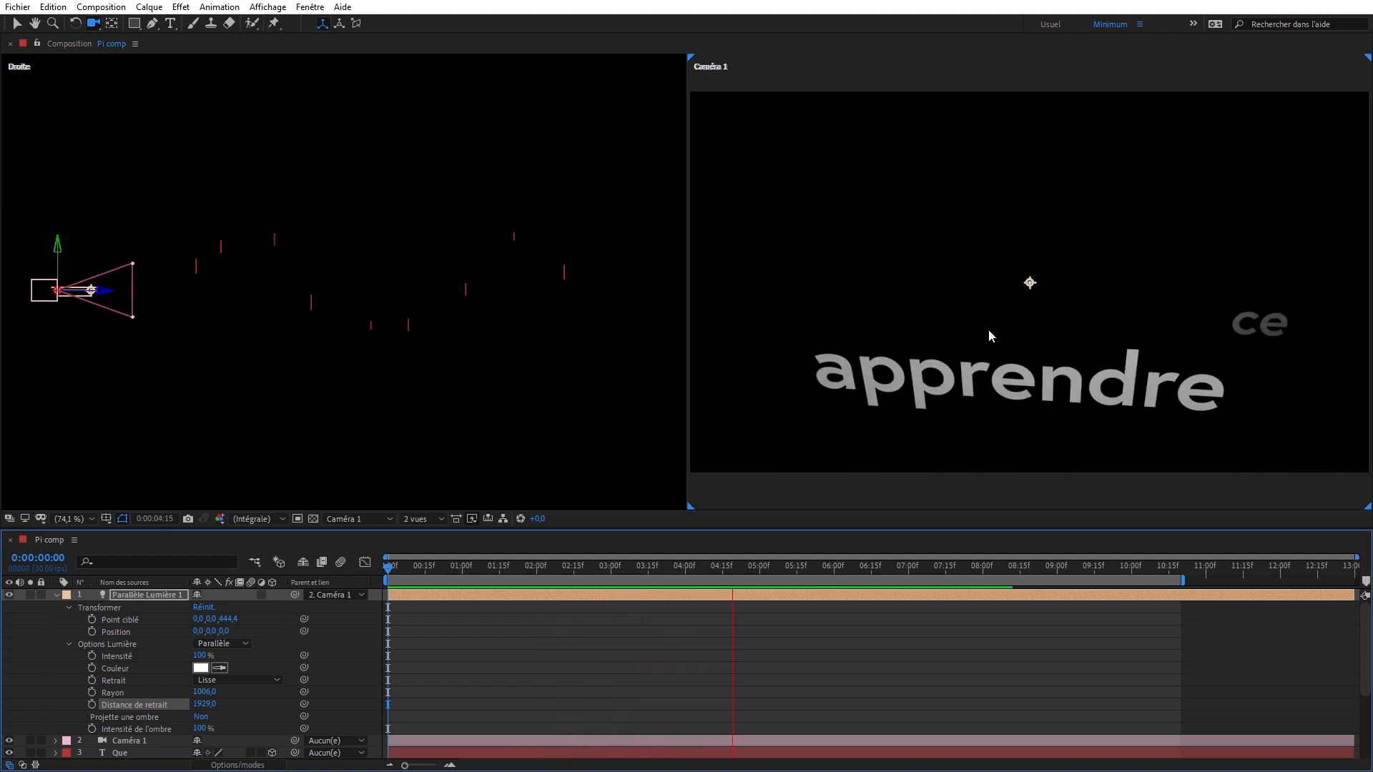
key("space")
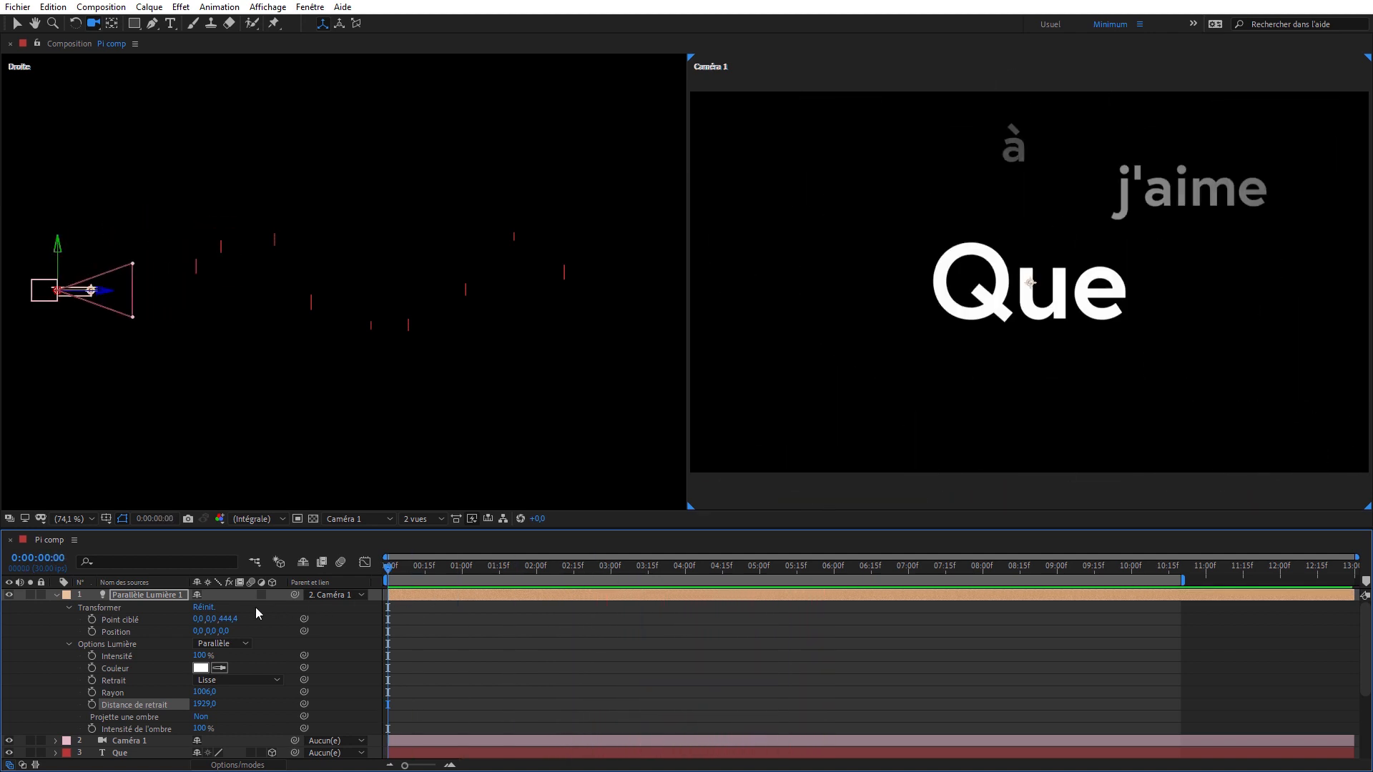
- Create a new Ambiante light named Ambiant Lumière 1 with an intensity of 15 %
left_click(55, 594)
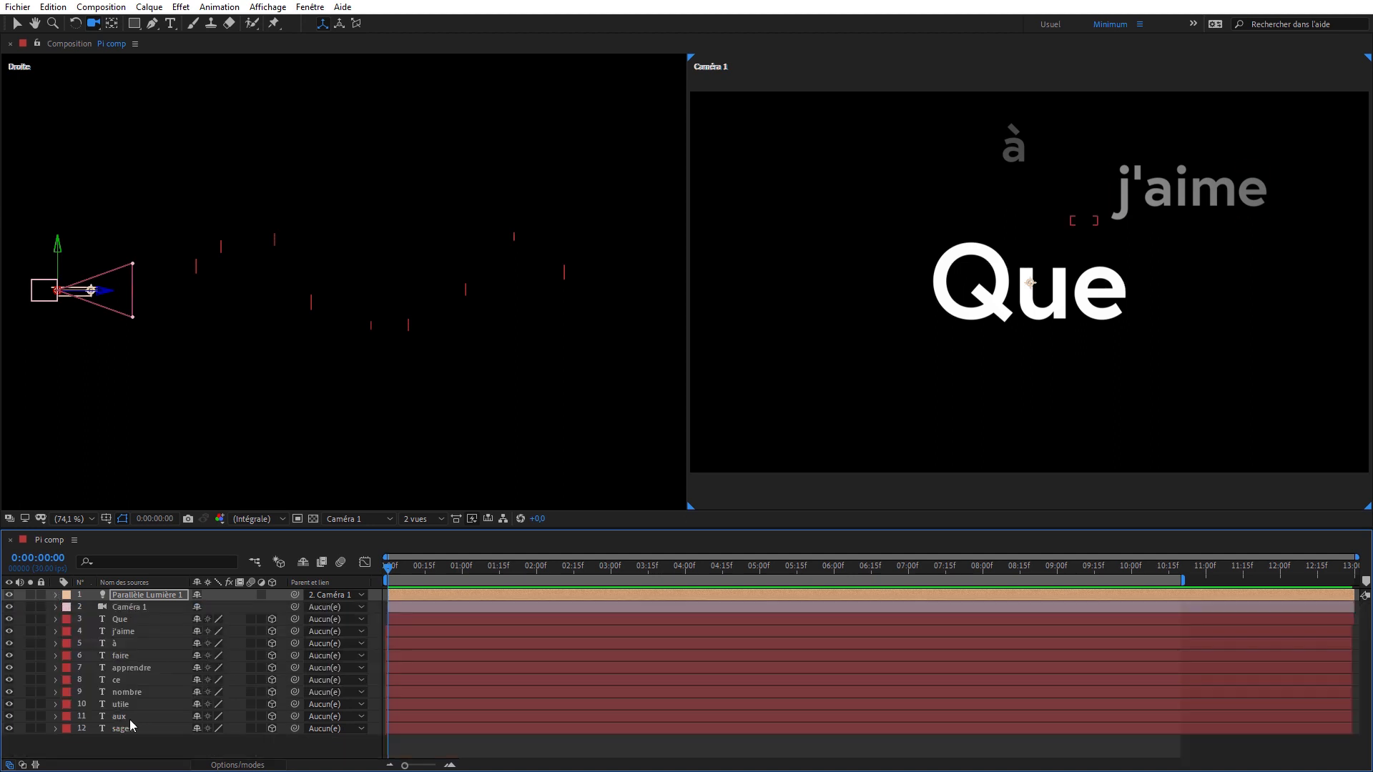
right_click(133, 745)
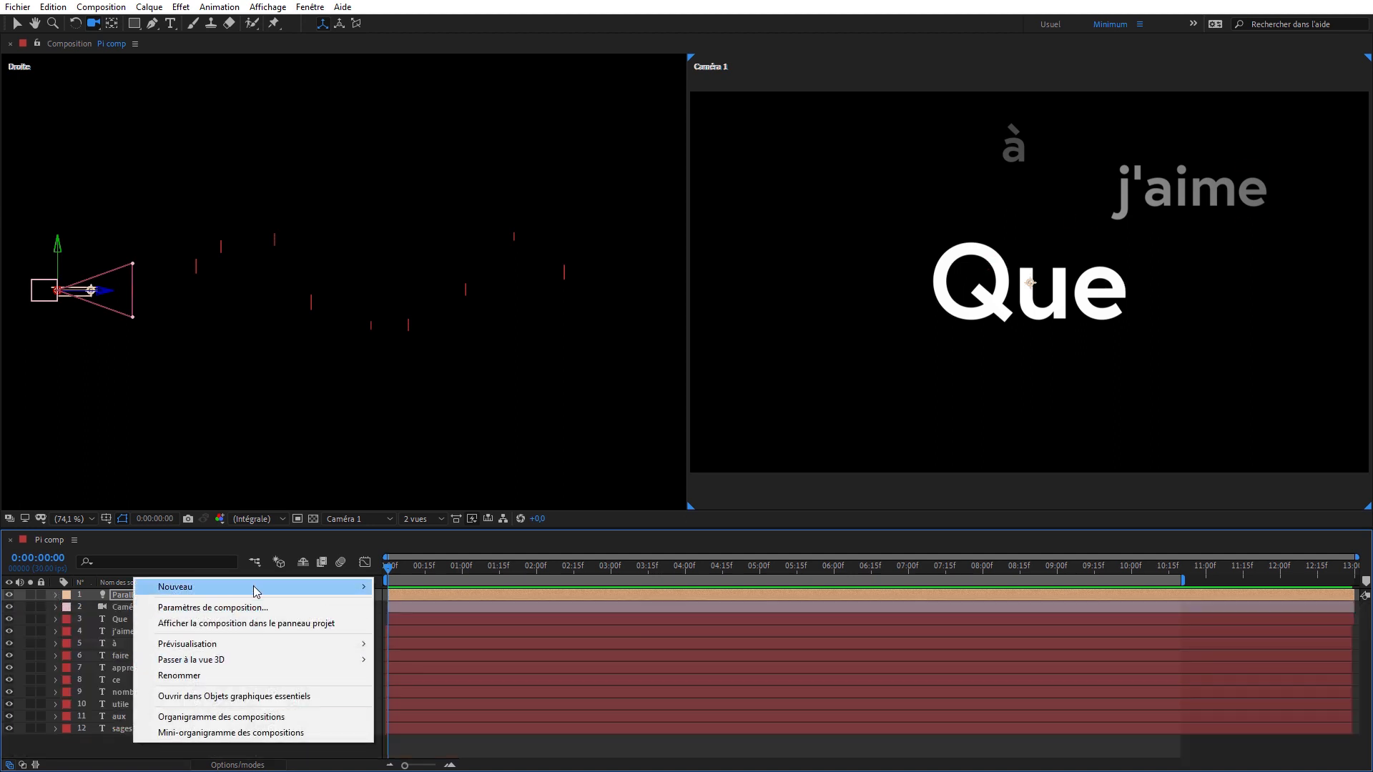
mouse_move(257, 588)
left_click(434, 644)
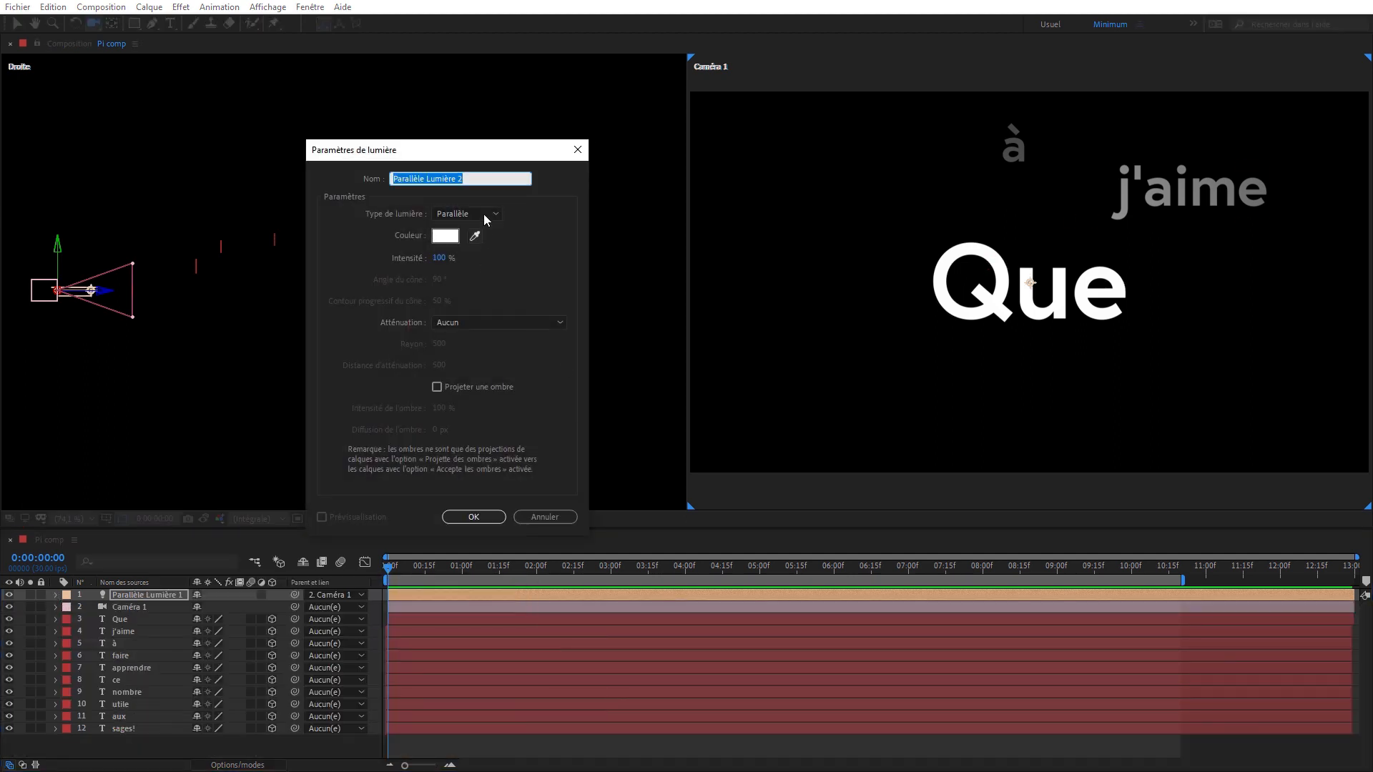
left_click(484, 213)
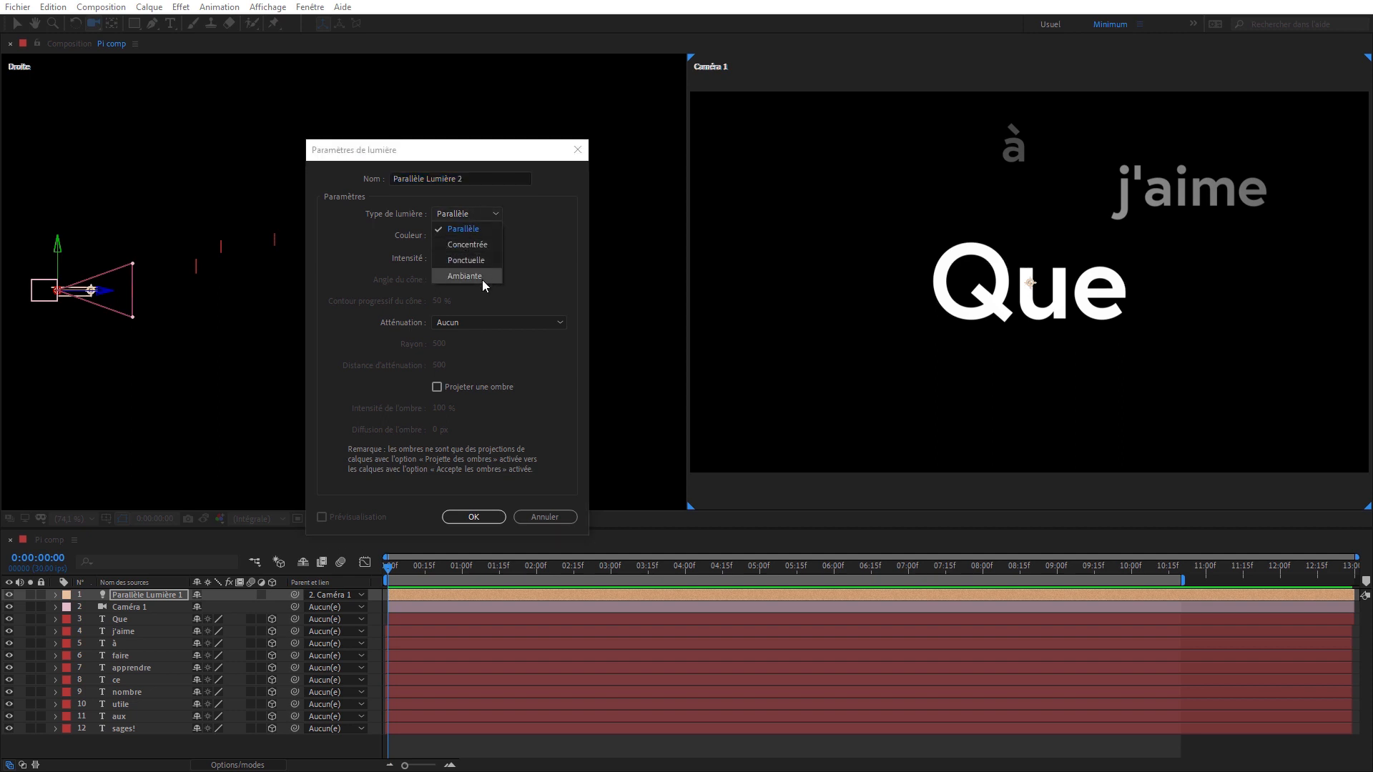
left_click(481, 279)
left_click(439, 258)
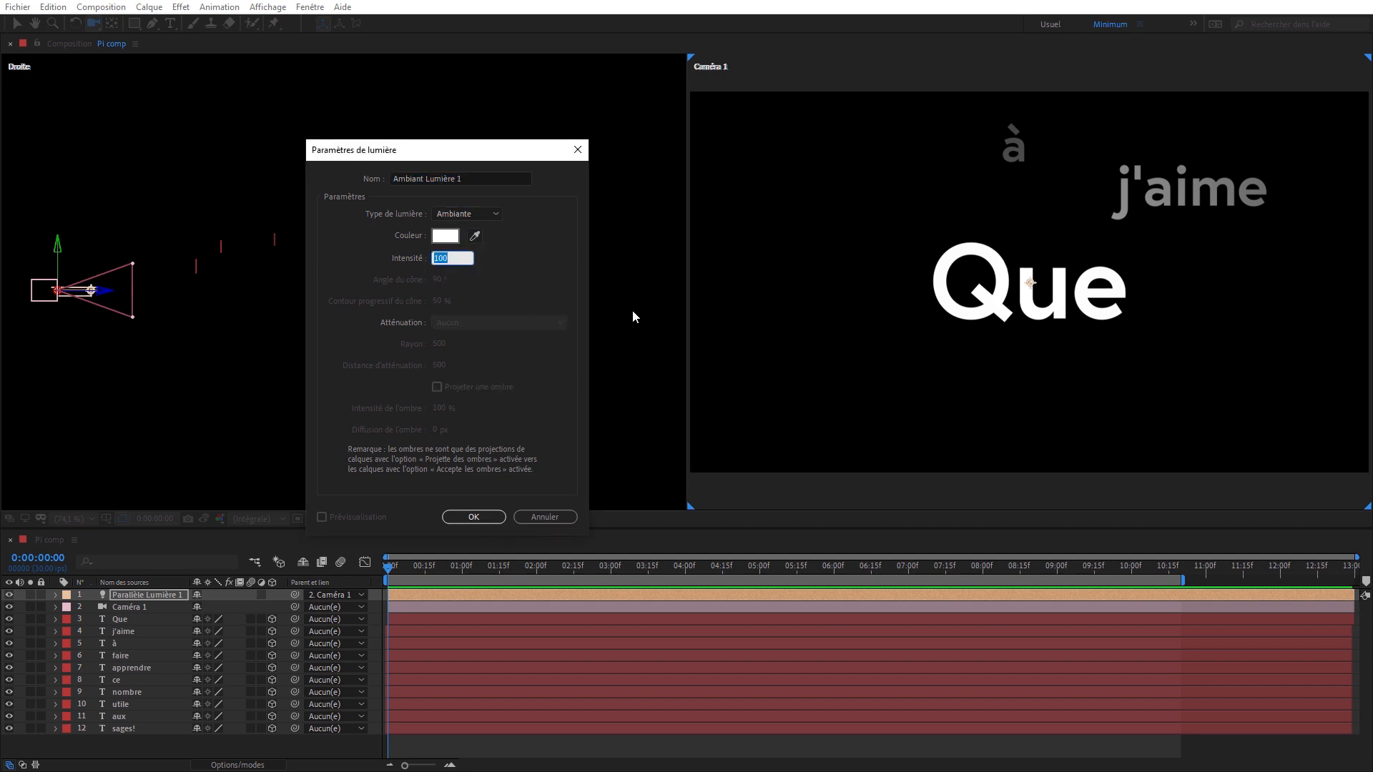
key("Return")
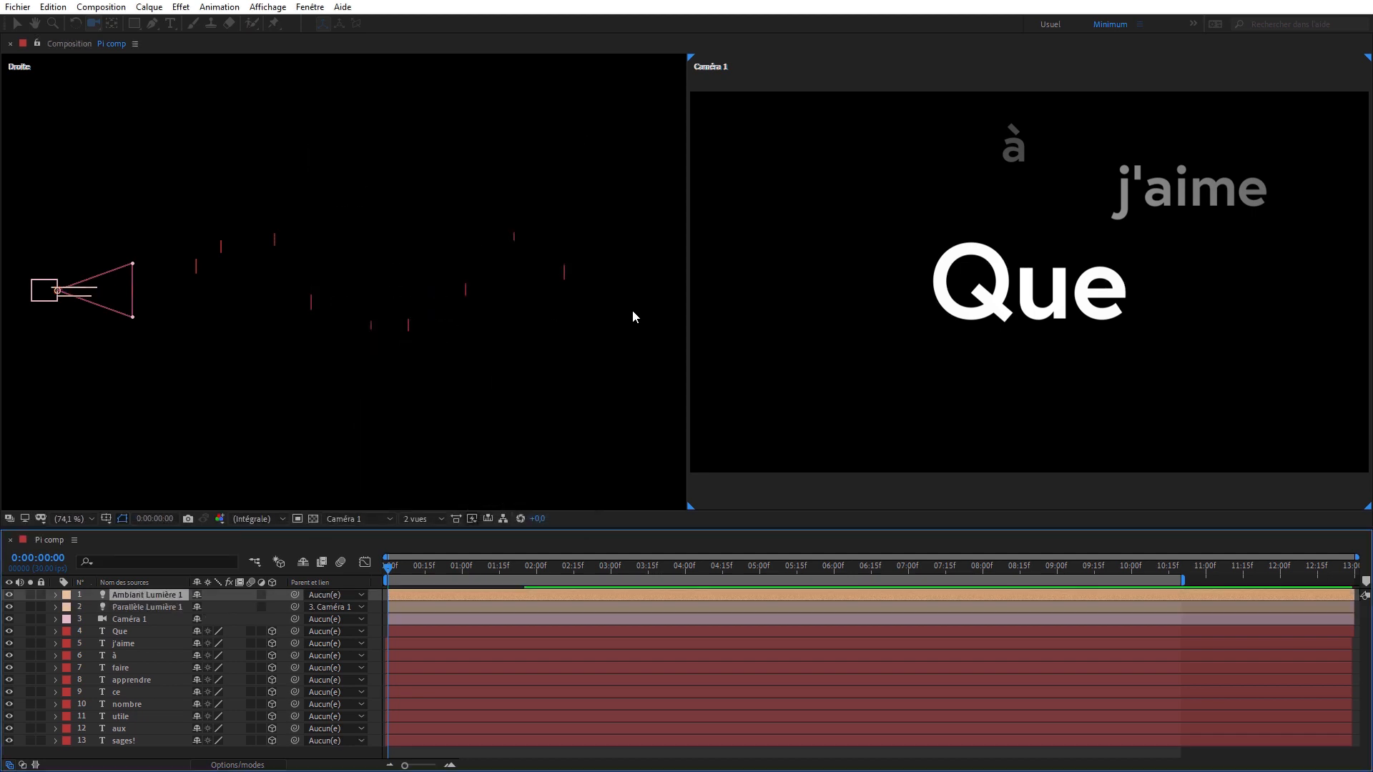
- Try the ambient light's Intensité at 8 % and check the words' shading against the transparency grid
left_click(56, 596)
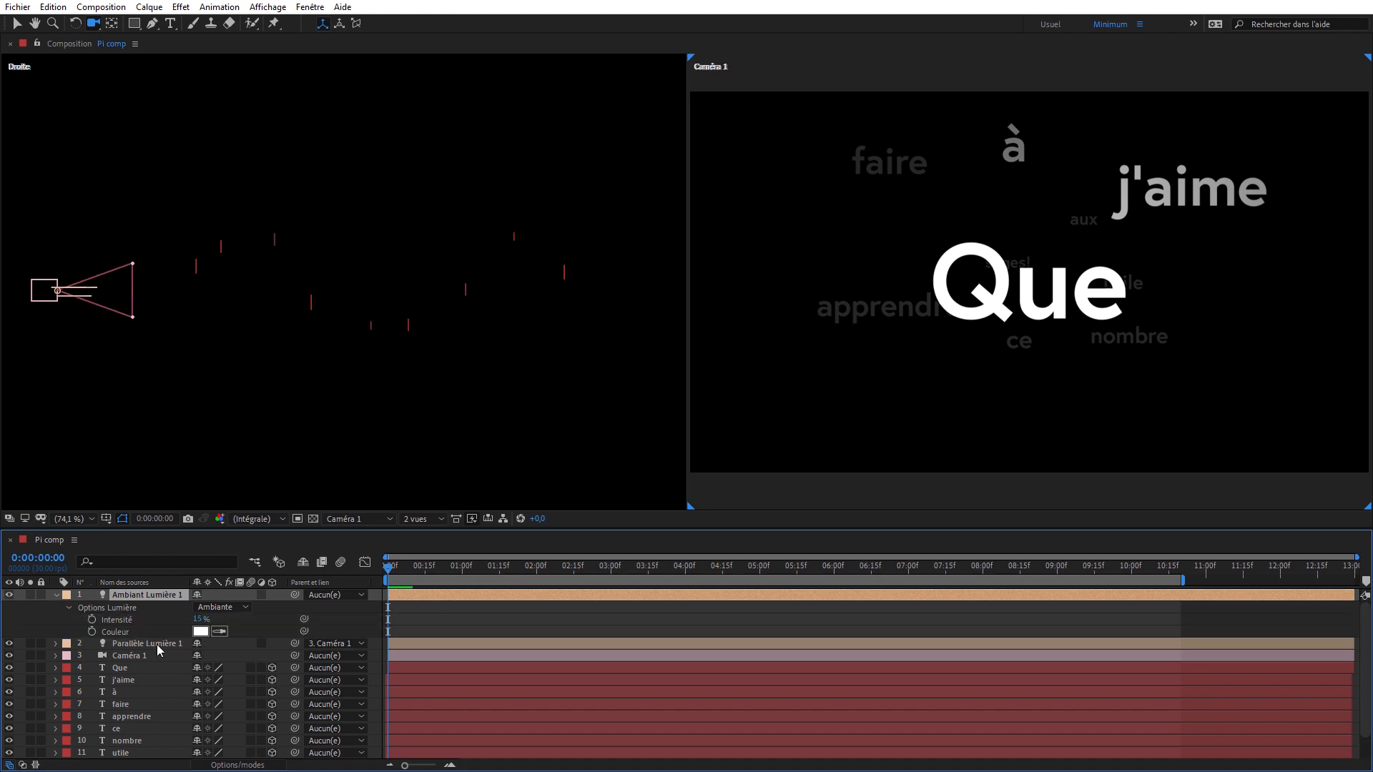
left_click(197, 619)
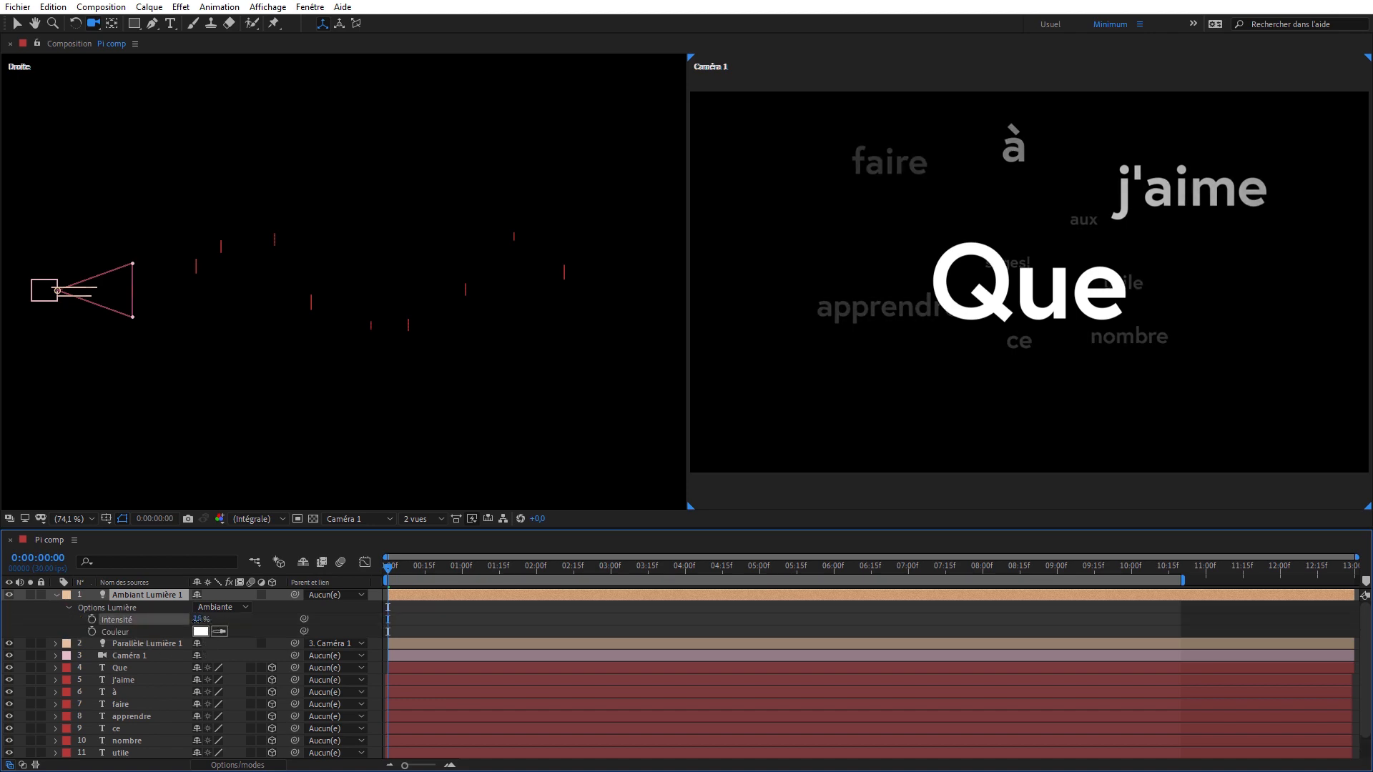
type("8")
key("Return")
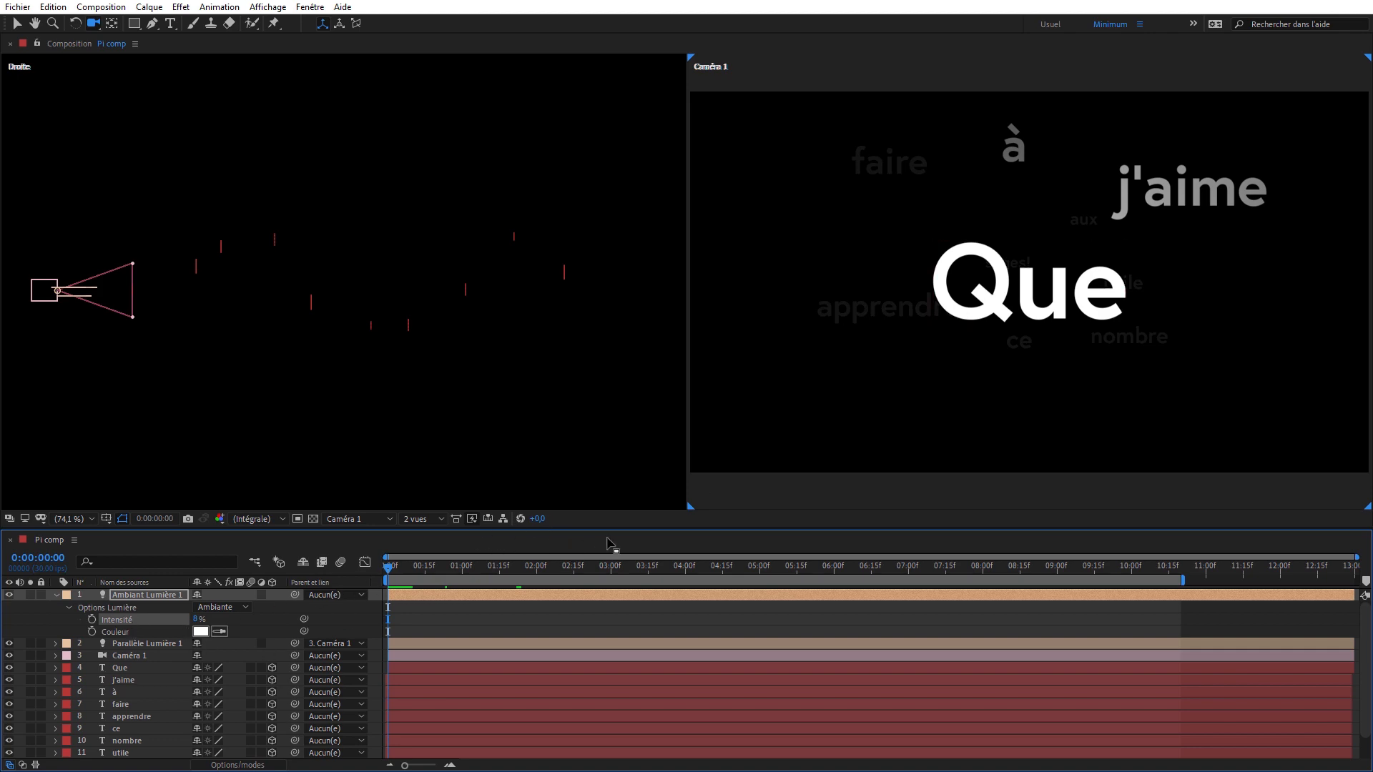
left_click(312, 520)
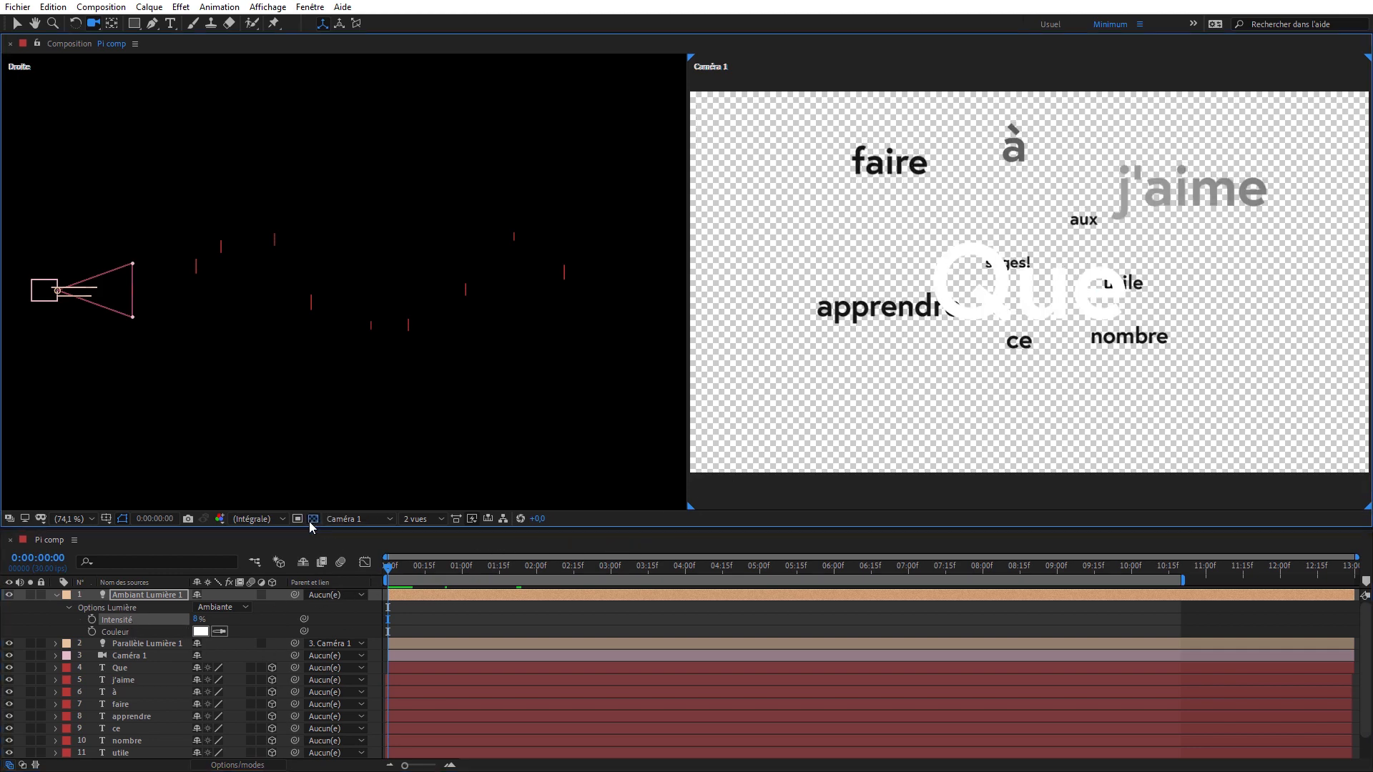
left_click(313, 519)
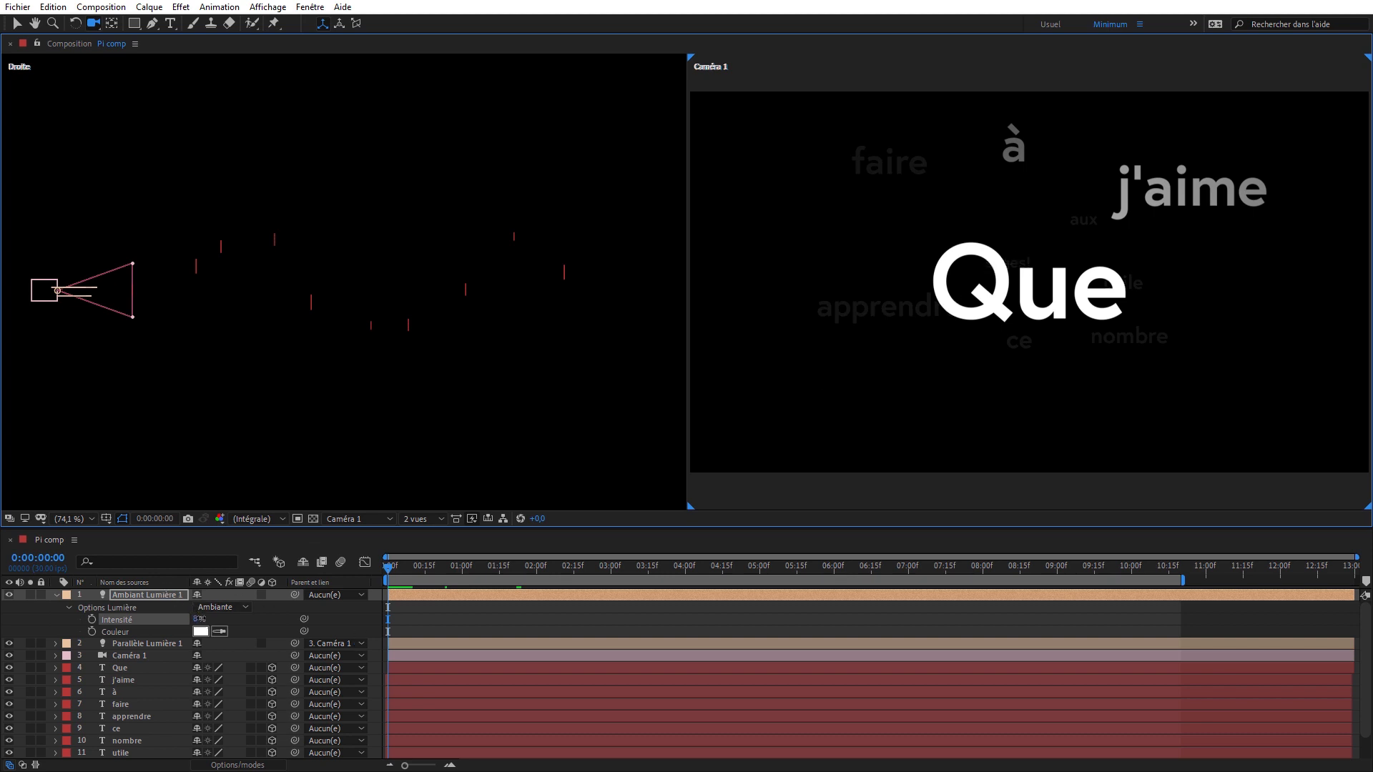
- Raise the ambient light's Intensité so the distant words are more visible, collapse its properties, and preview the animation
left_click_drag(198, 619, 206, 619)
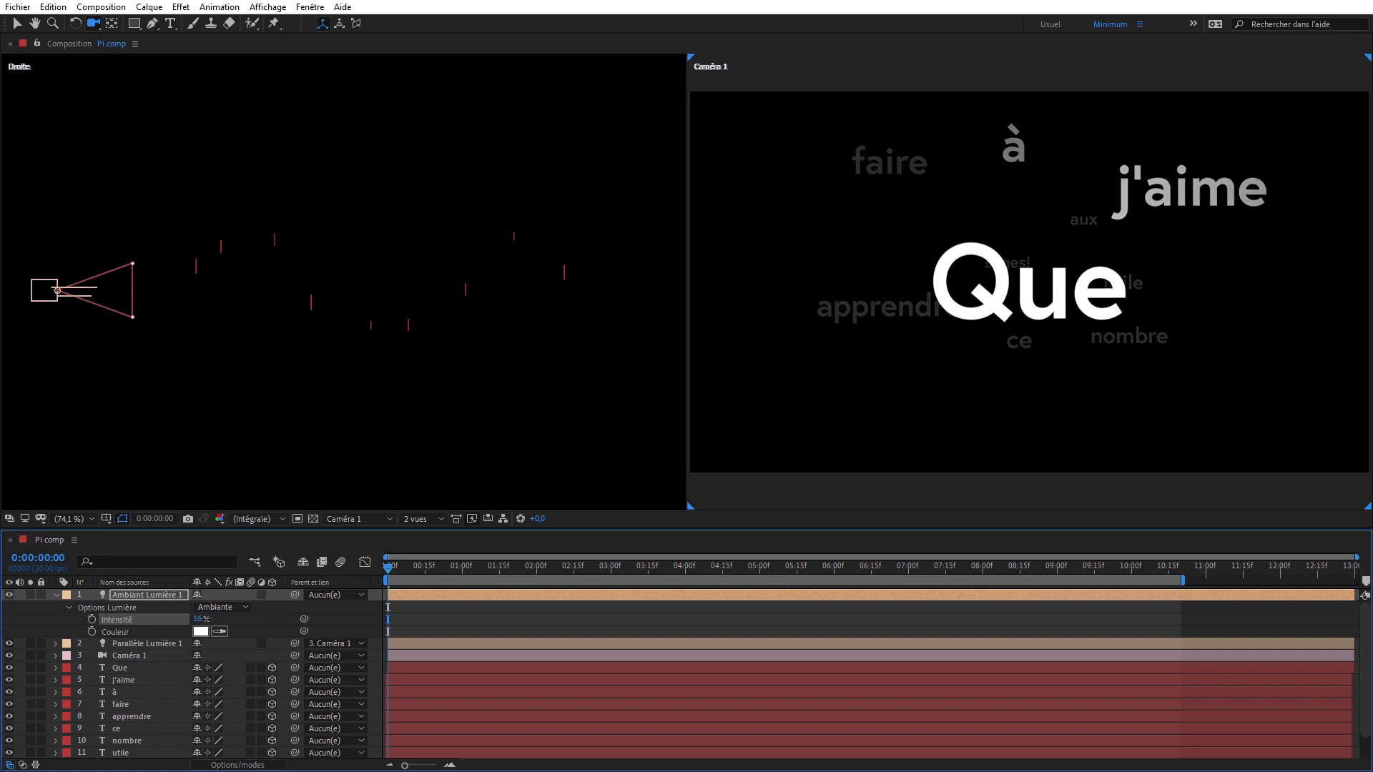
left_click(53, 602)
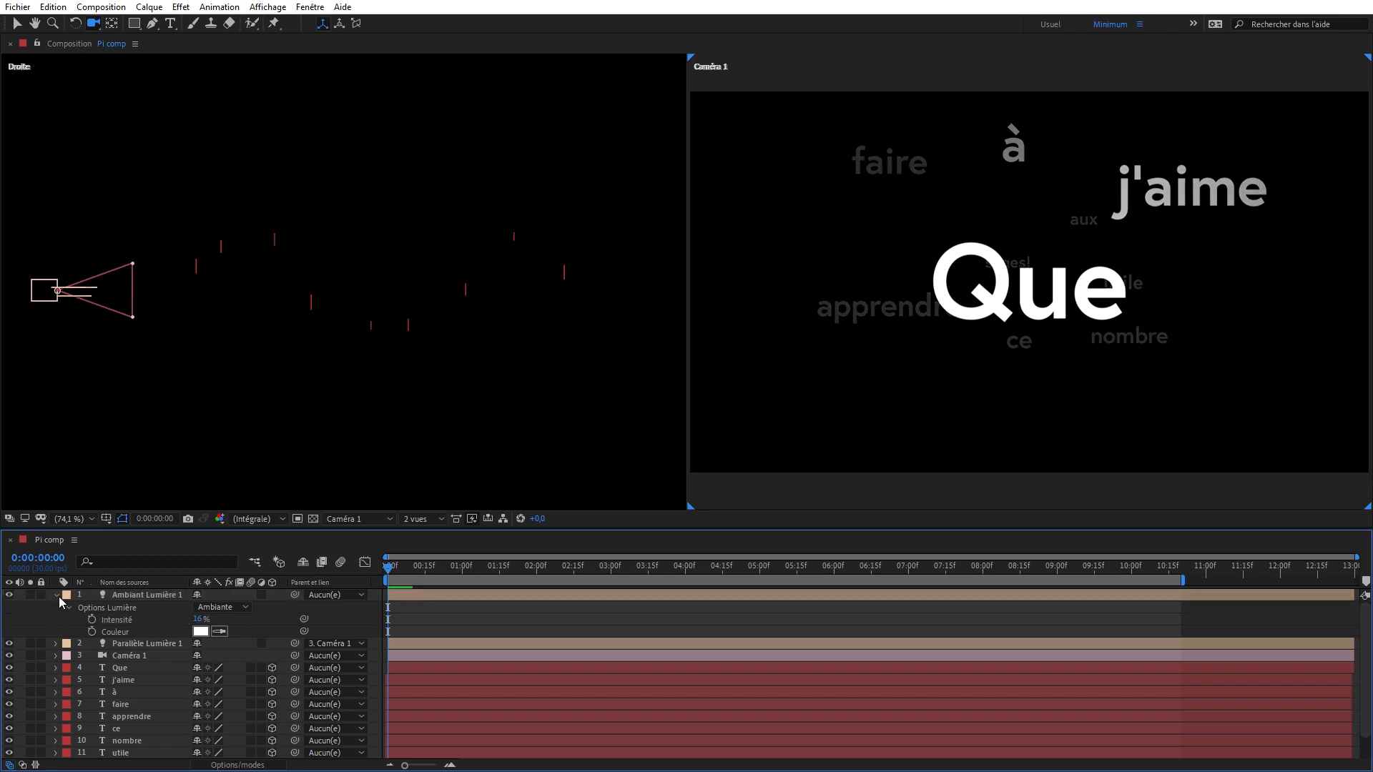
left_click(56, 595)
key("space")
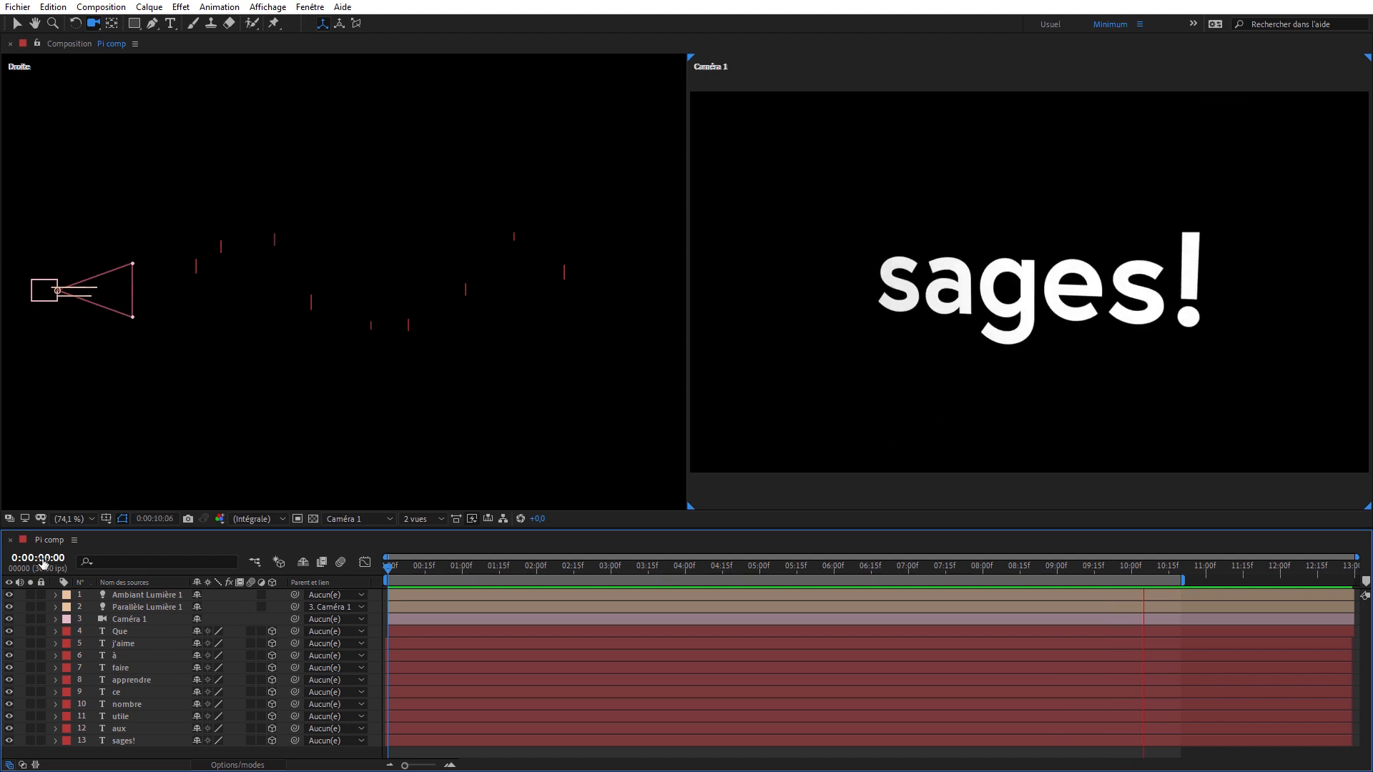
key("space")
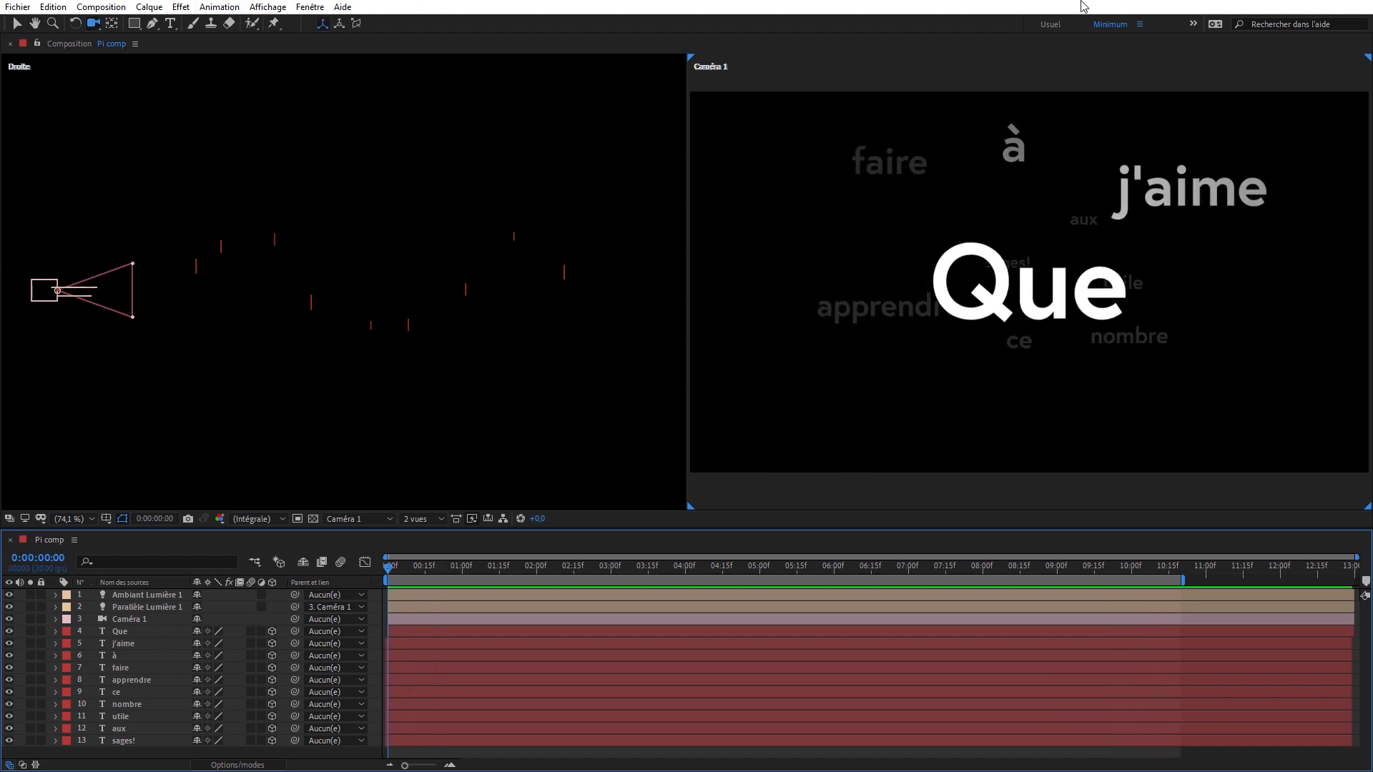
- Restore the Usuel workspace, set the viewer to 1 vue, and open the composition Pi comp 2
left_click(1051, 25)
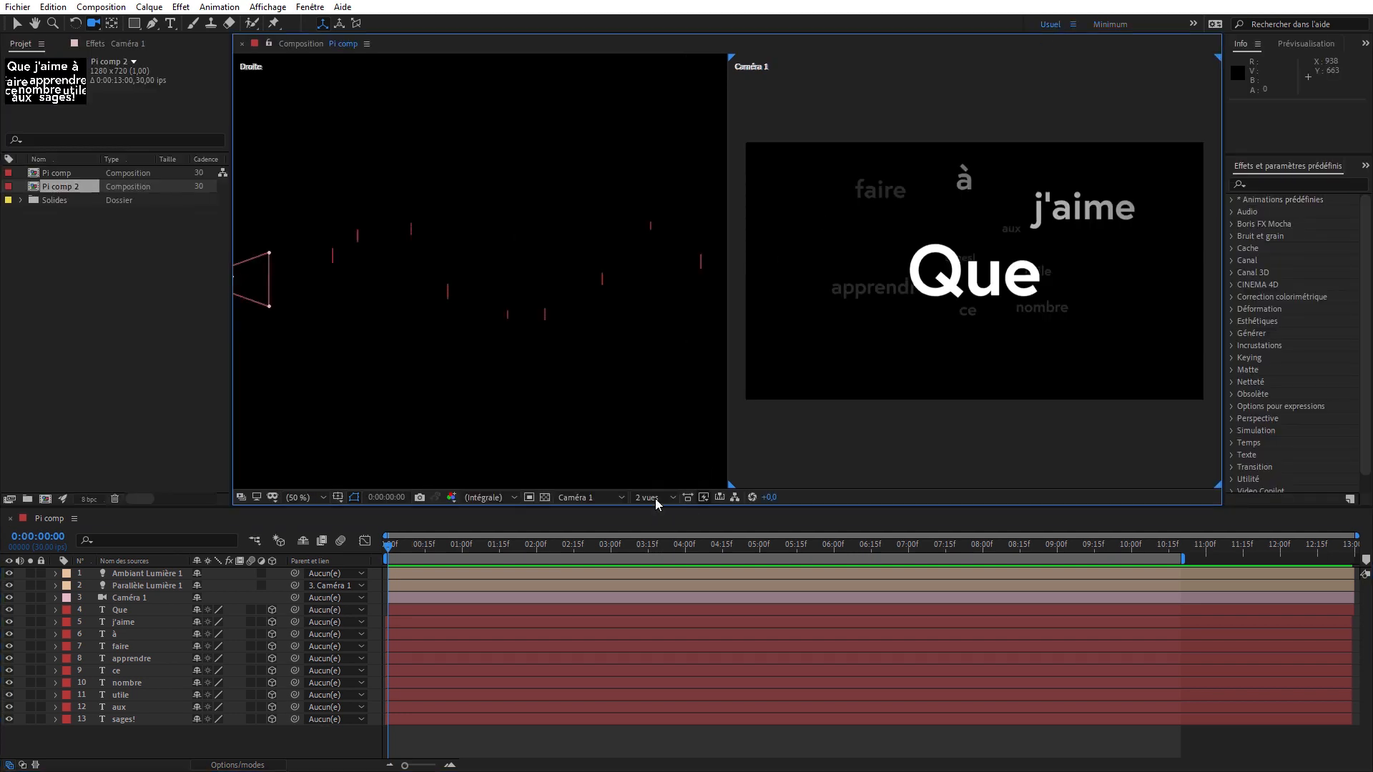
left_click(657, 504)
left_click(653, 524)
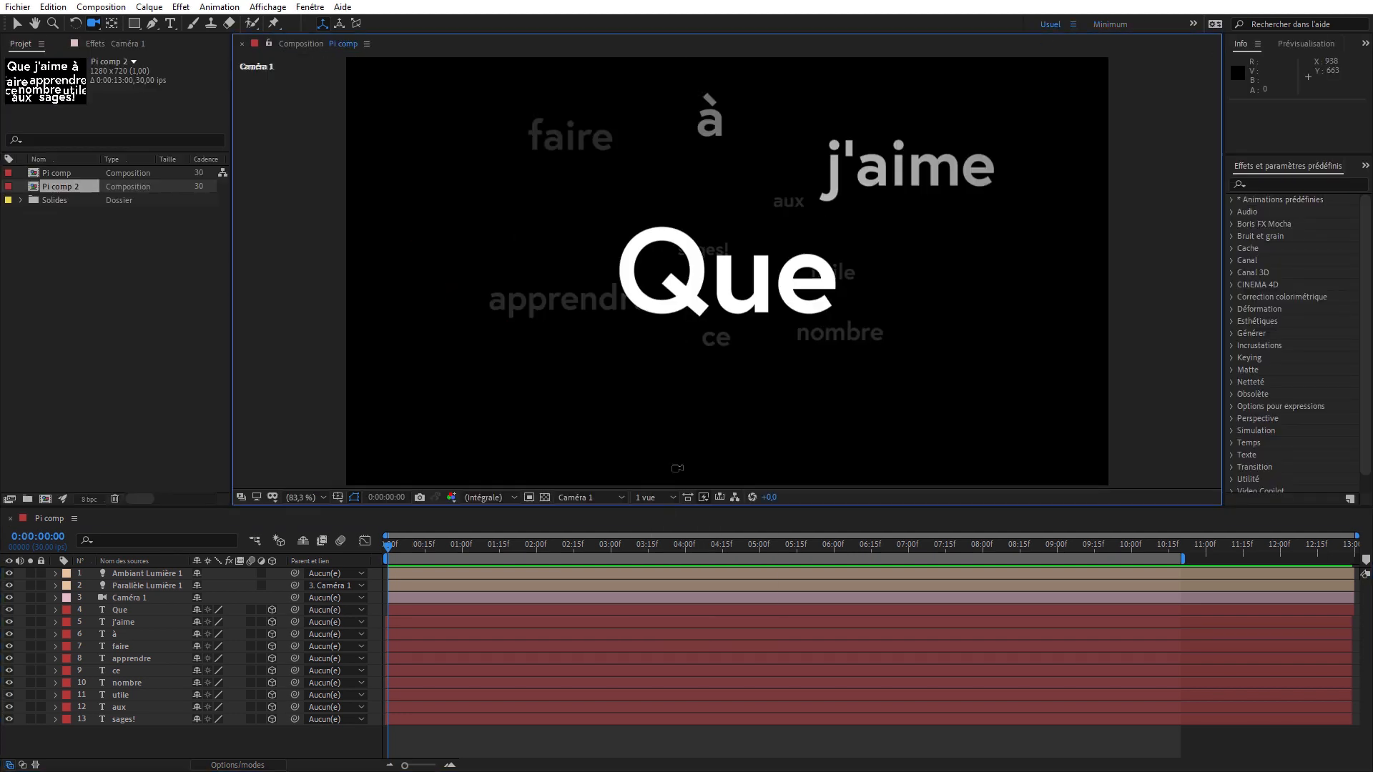
double_click(65, 188)
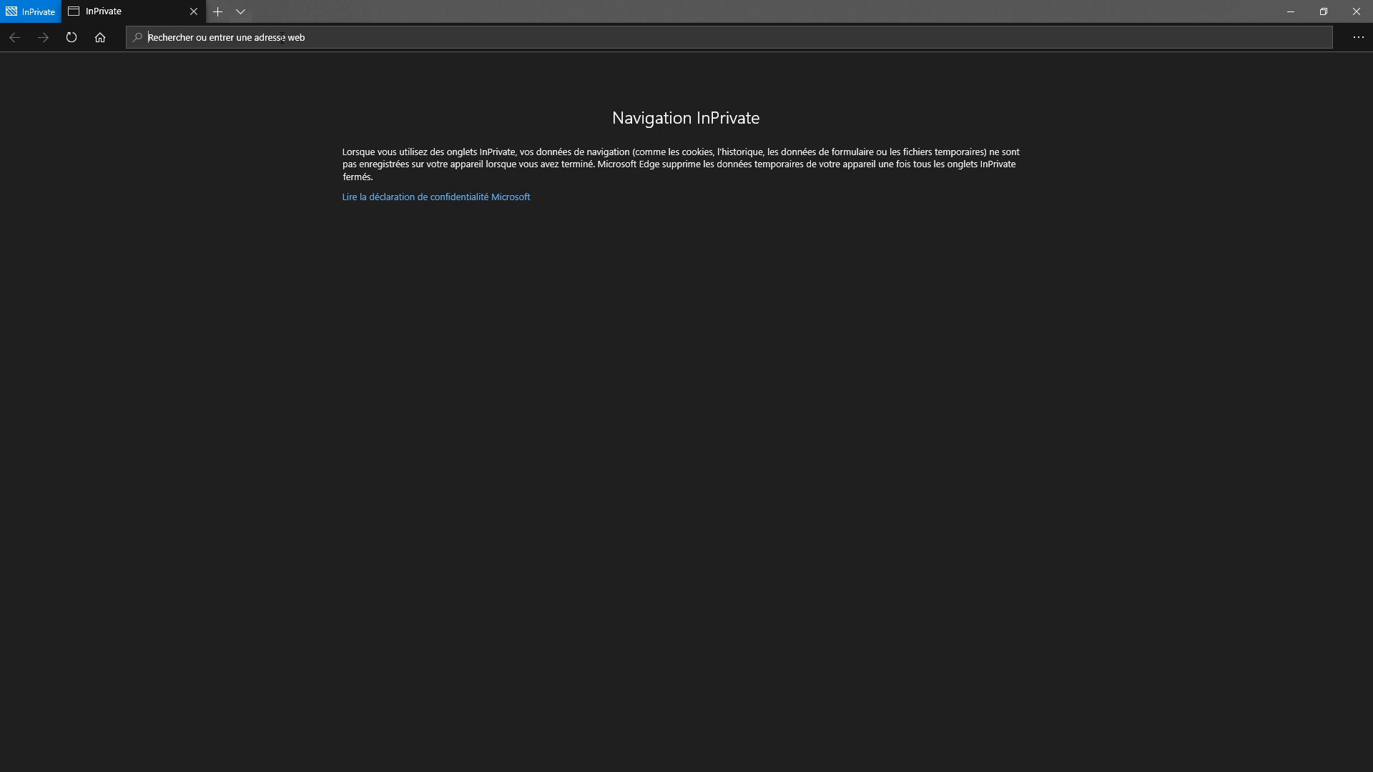
- In the web browser, search for "sure target" and open Video Copilot's Sure Target 2 tutorial page
type("sur")
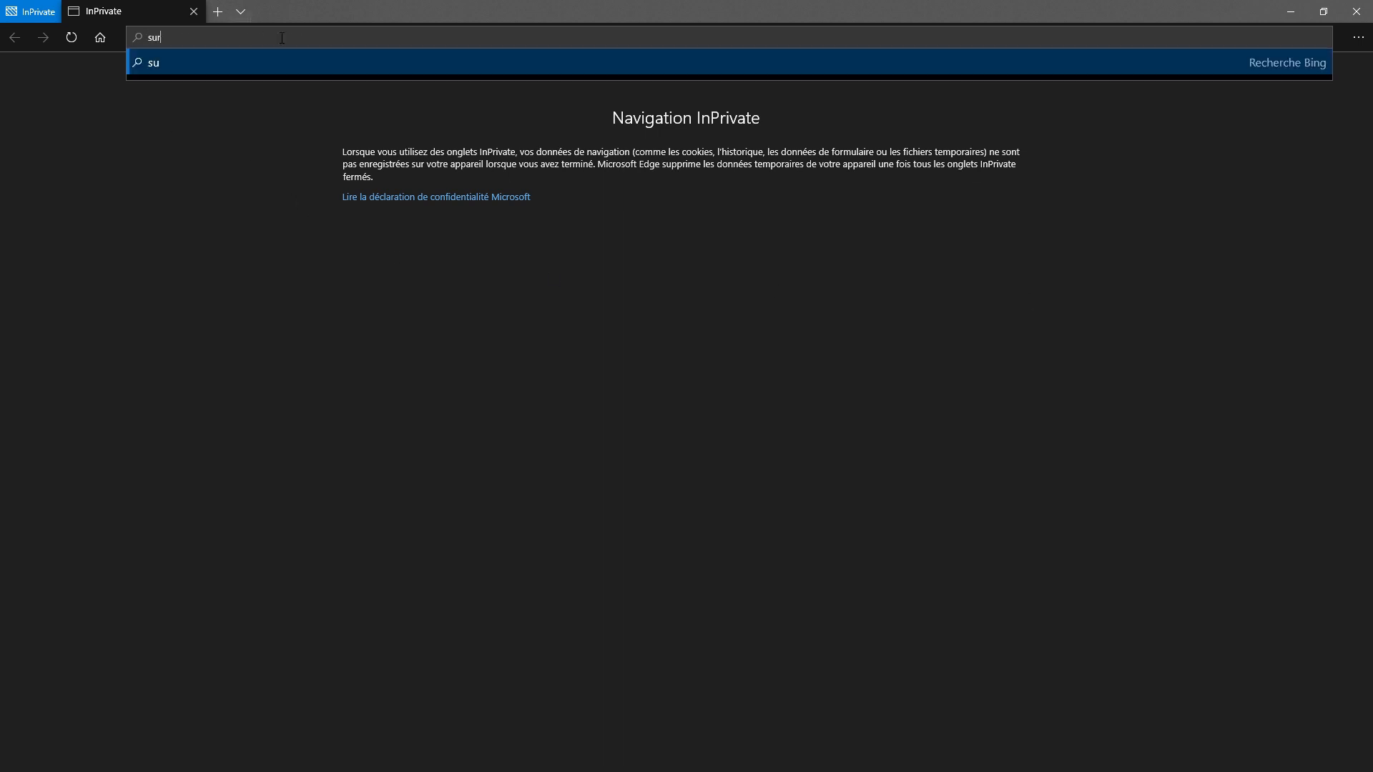
type("e target")
key("Return")
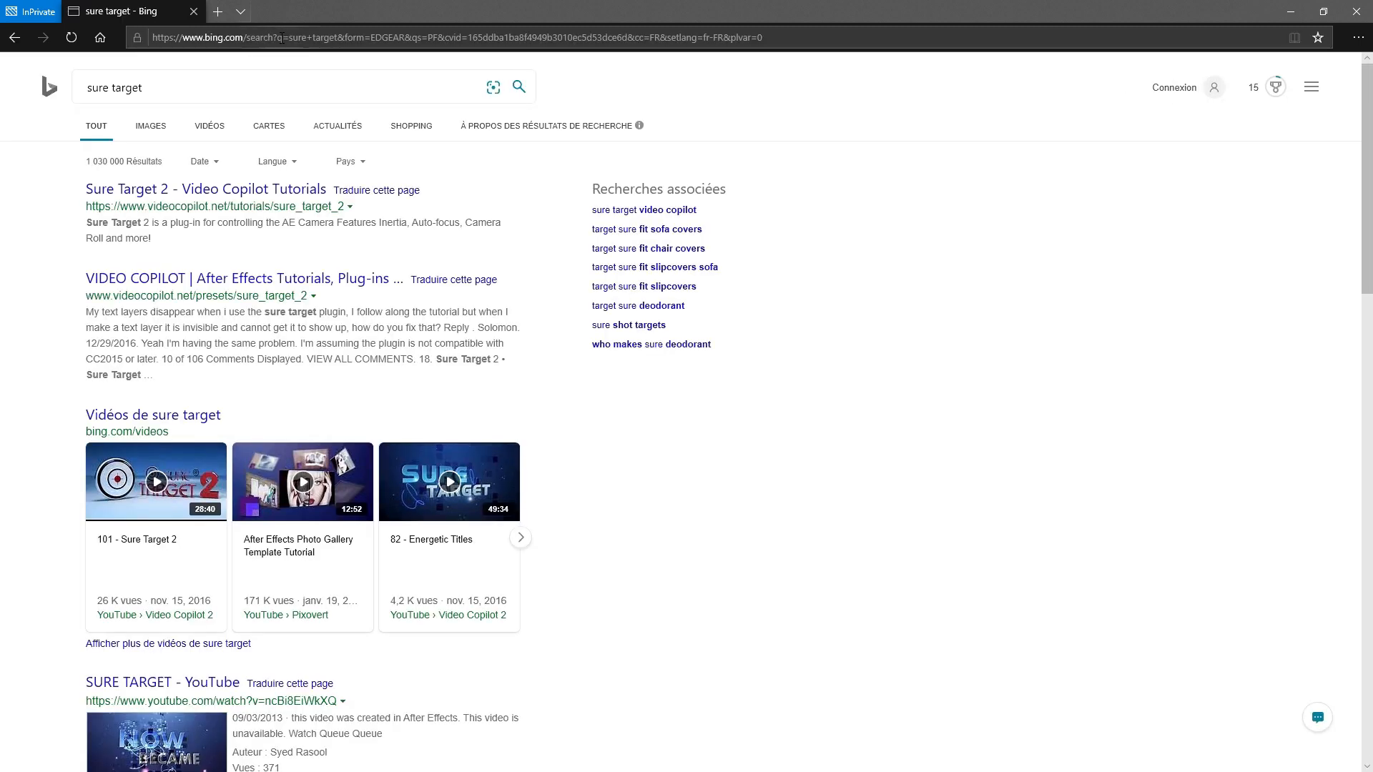
left_click(160, 196)
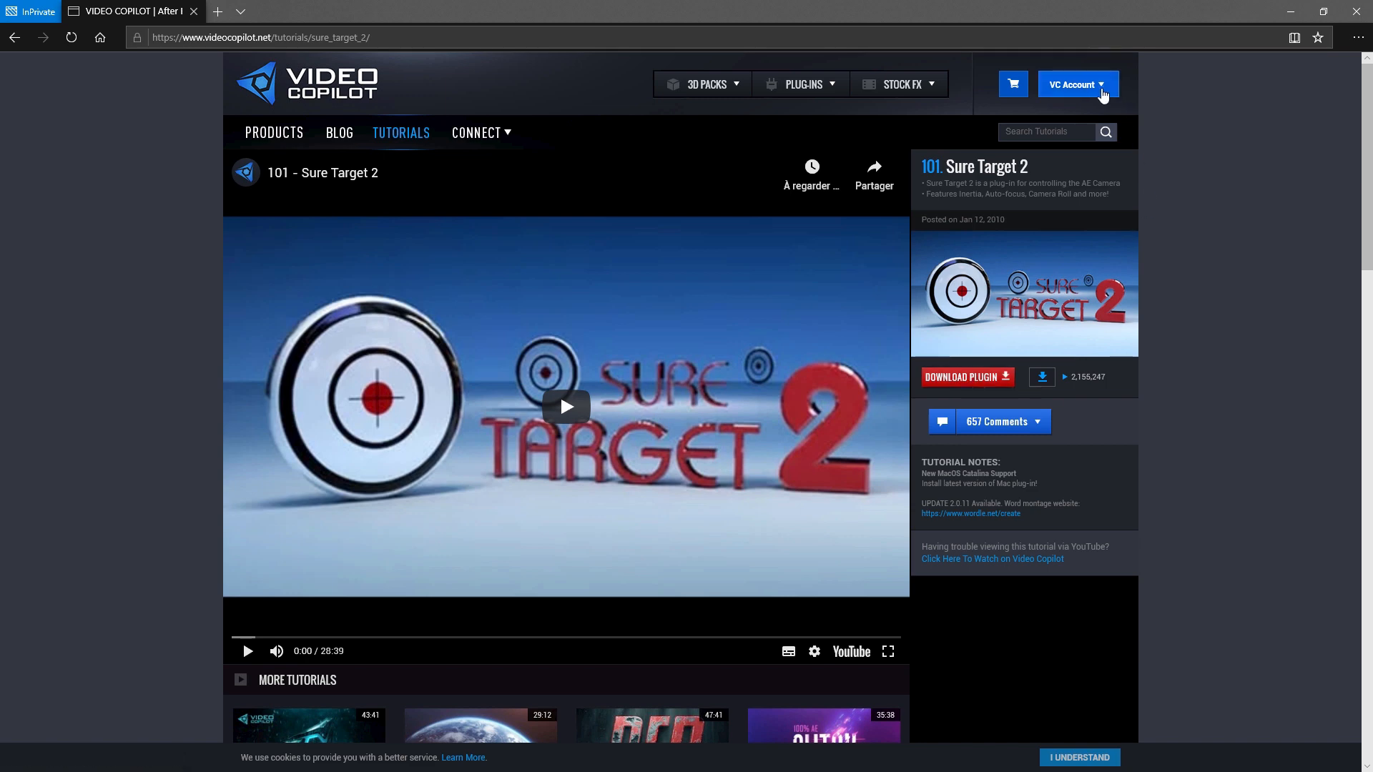
- Start the Sure Target plug-in download, cancel it, and switch back to After Effects
left_click(989, 378)
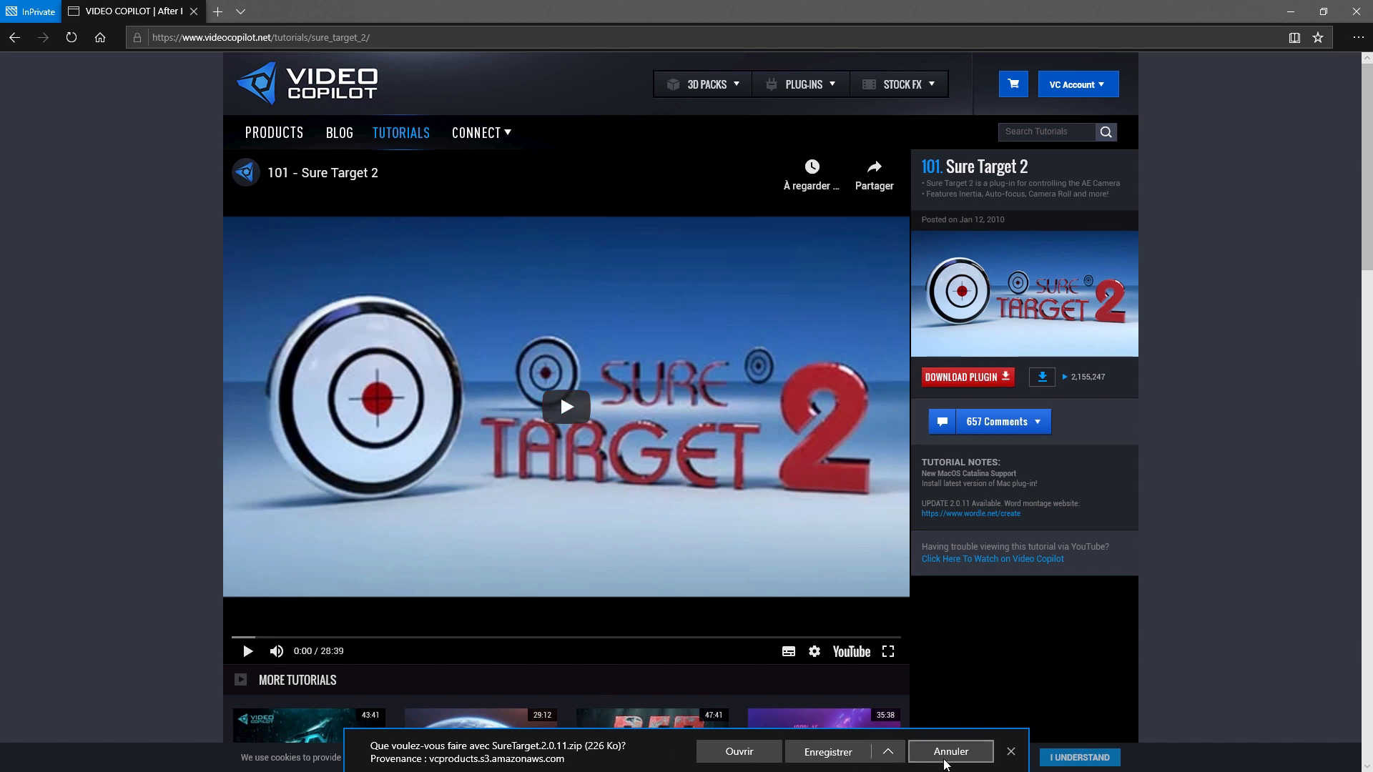
left_click(970, 759)
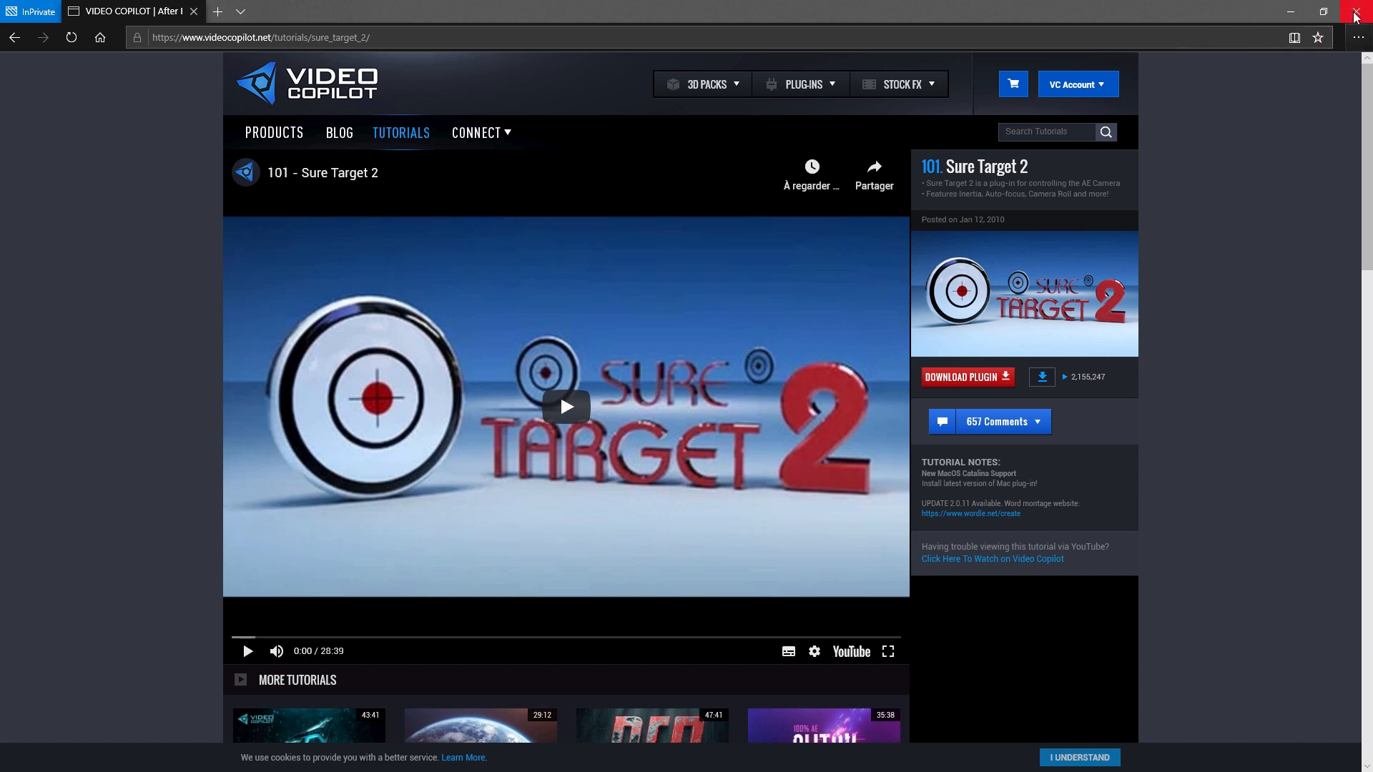
left_click(1292, 12)
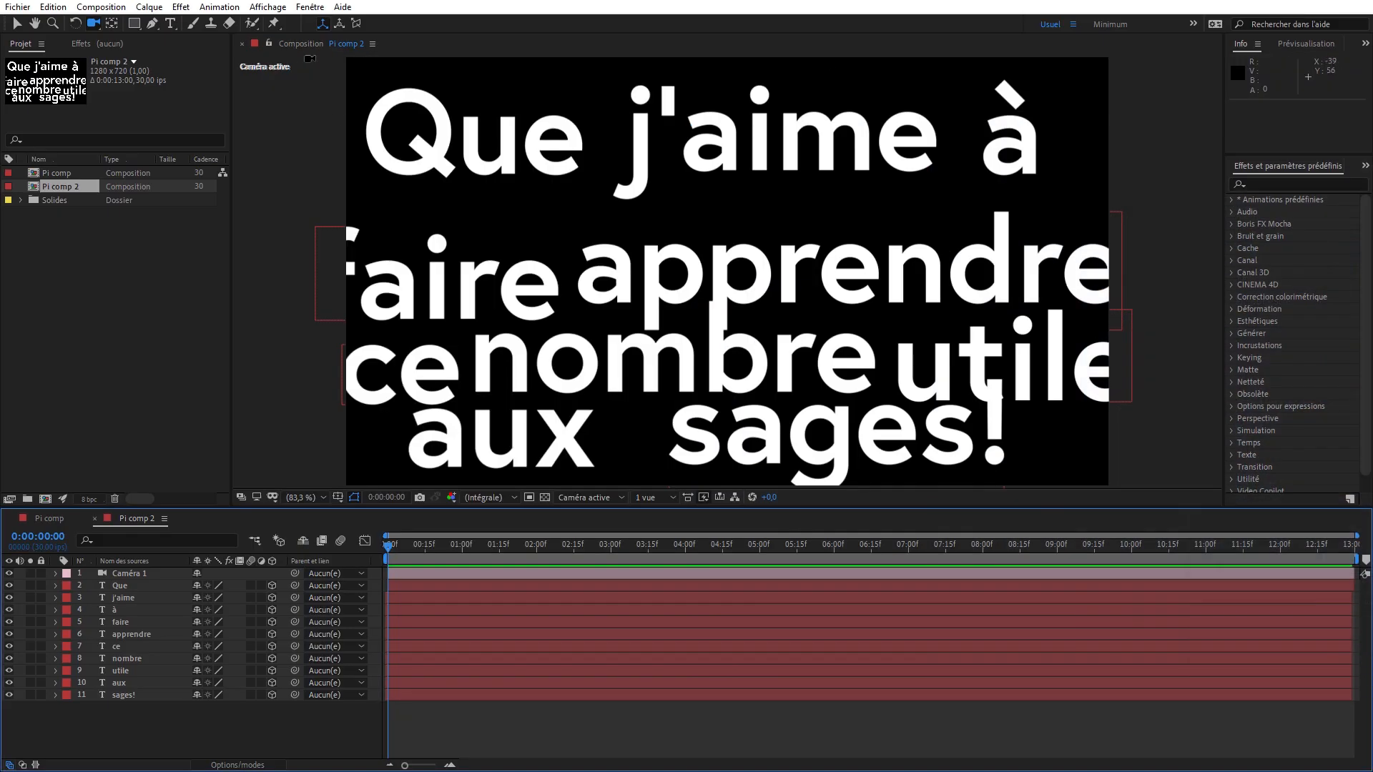
- Locate the Sure Target effect in the Video Copilot category of the effects and presets
left_click(181, 7)
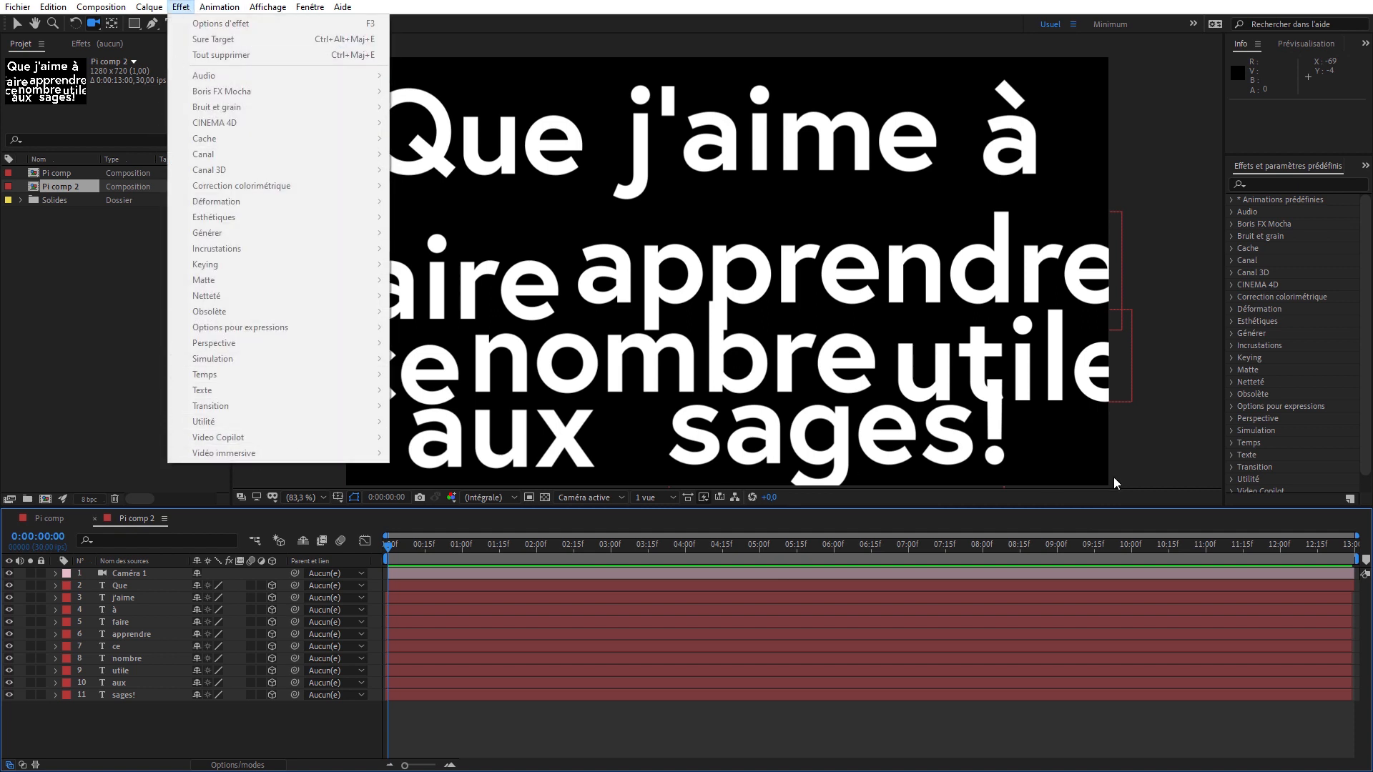
left_click(1362, 350)
scroll(1289, 457, "down", 1)
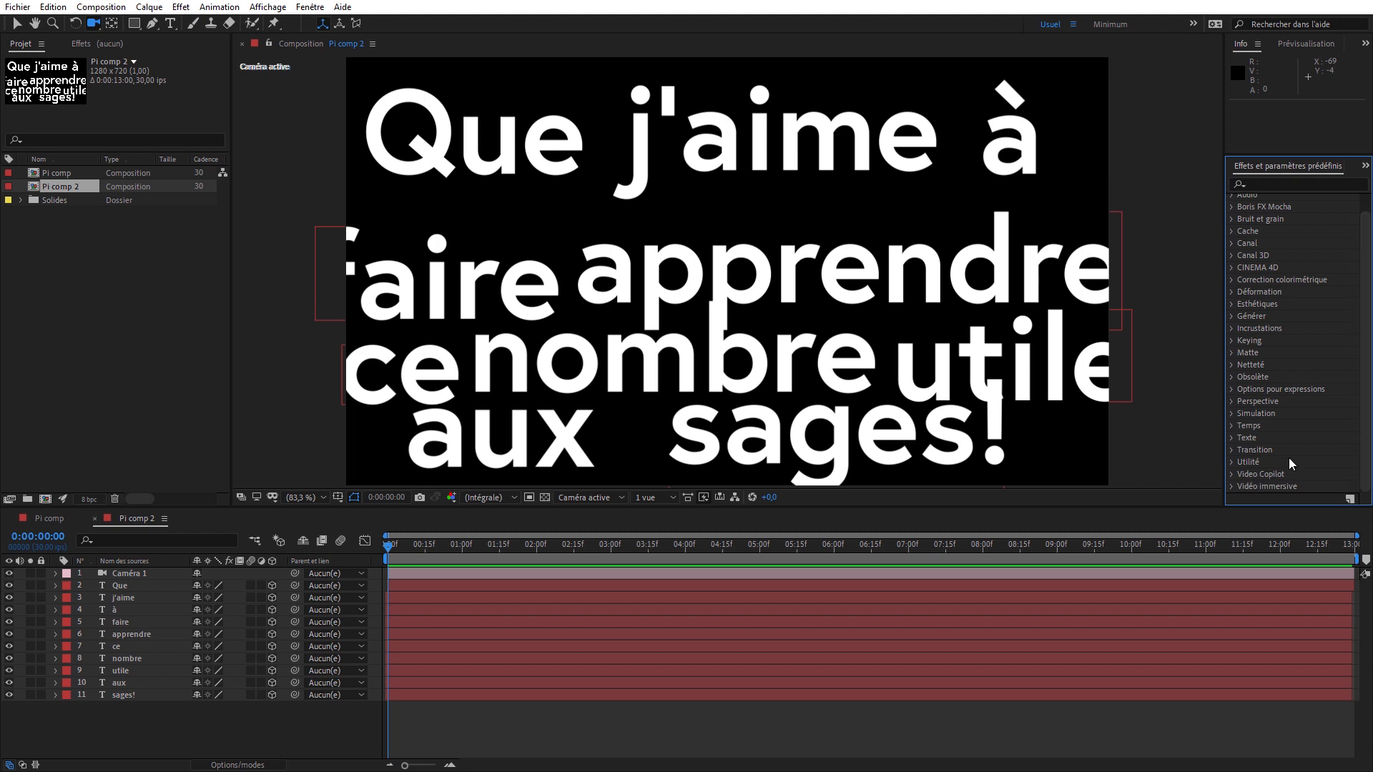
left_click(1231, 472)
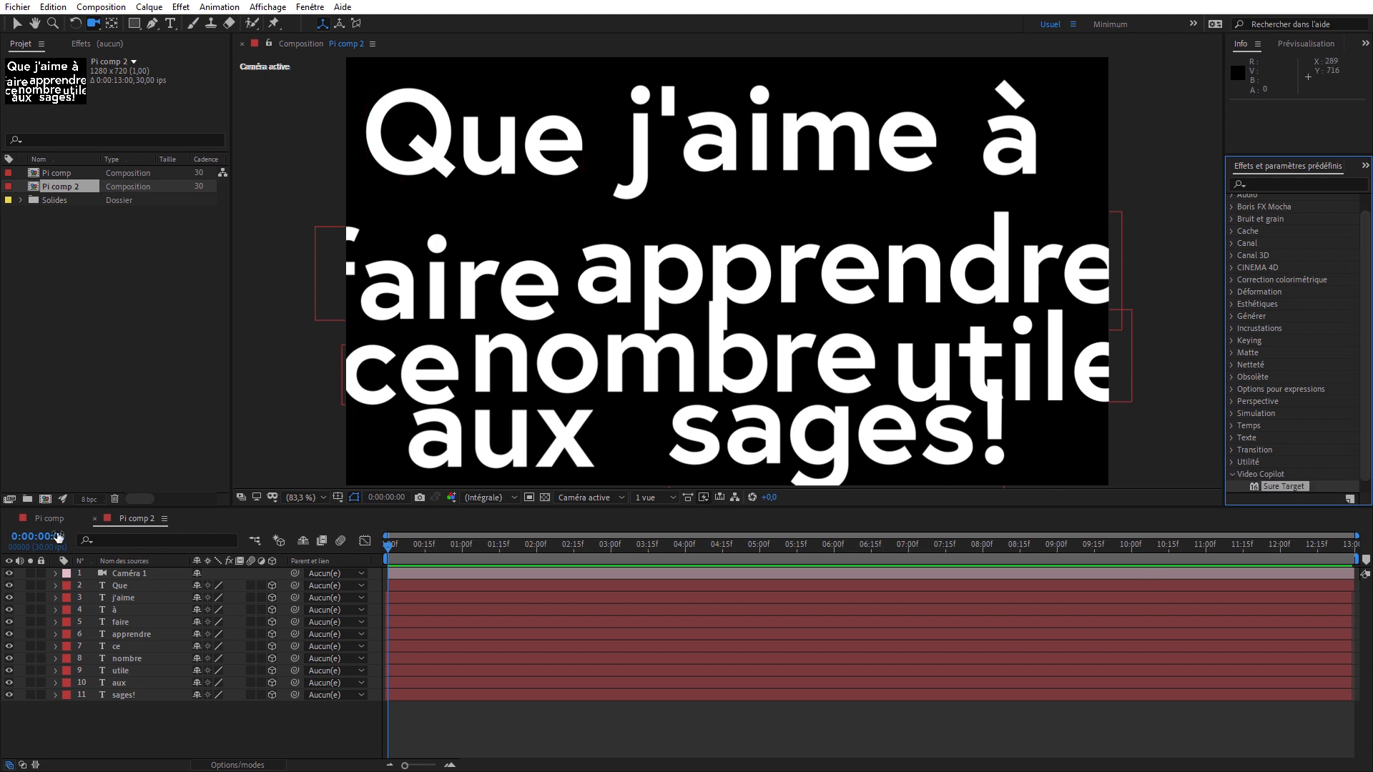
- Close the Pi comp timeline and rename the composition Pi comp 2 as "Pi sure target"
left_click(10, 518)
left_click(84, 187)
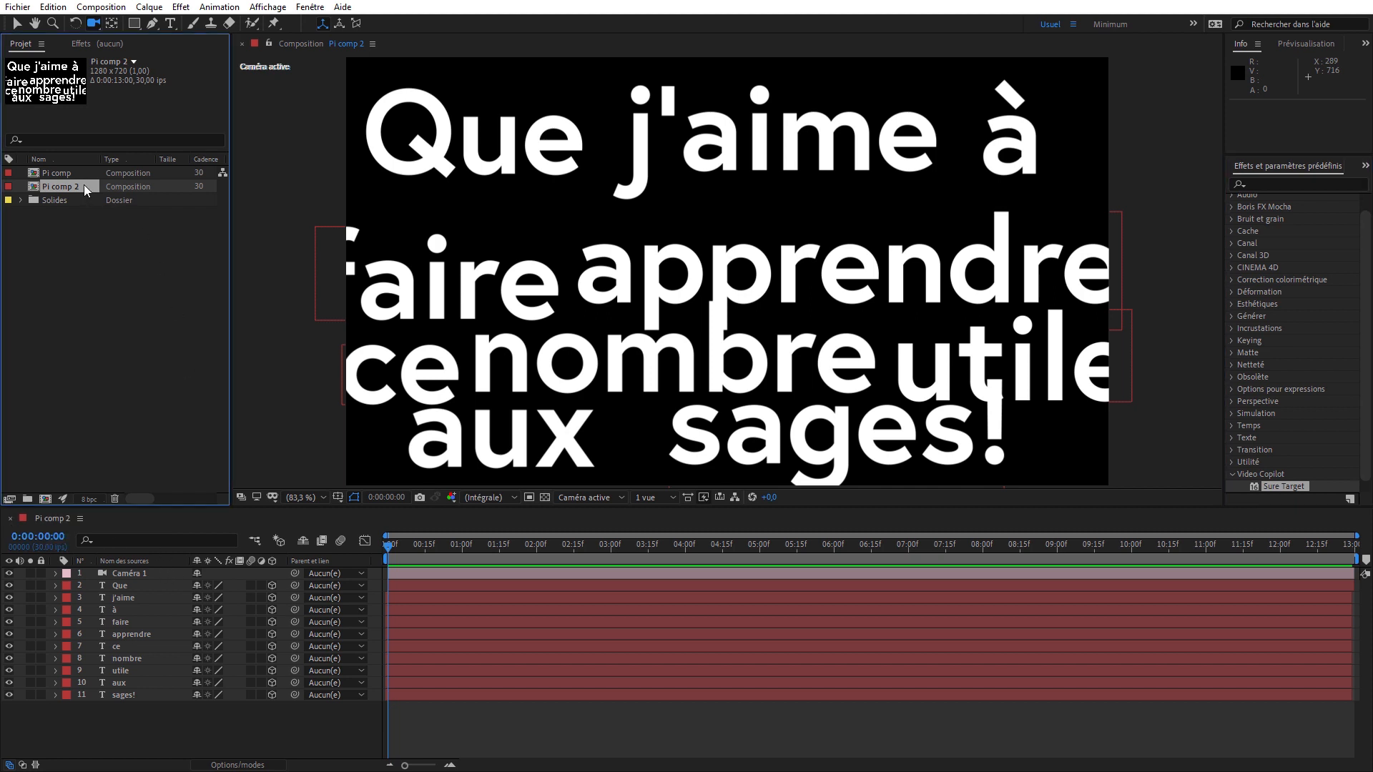
key("Return")
type("Pi sure target")
left_click(109, 311)
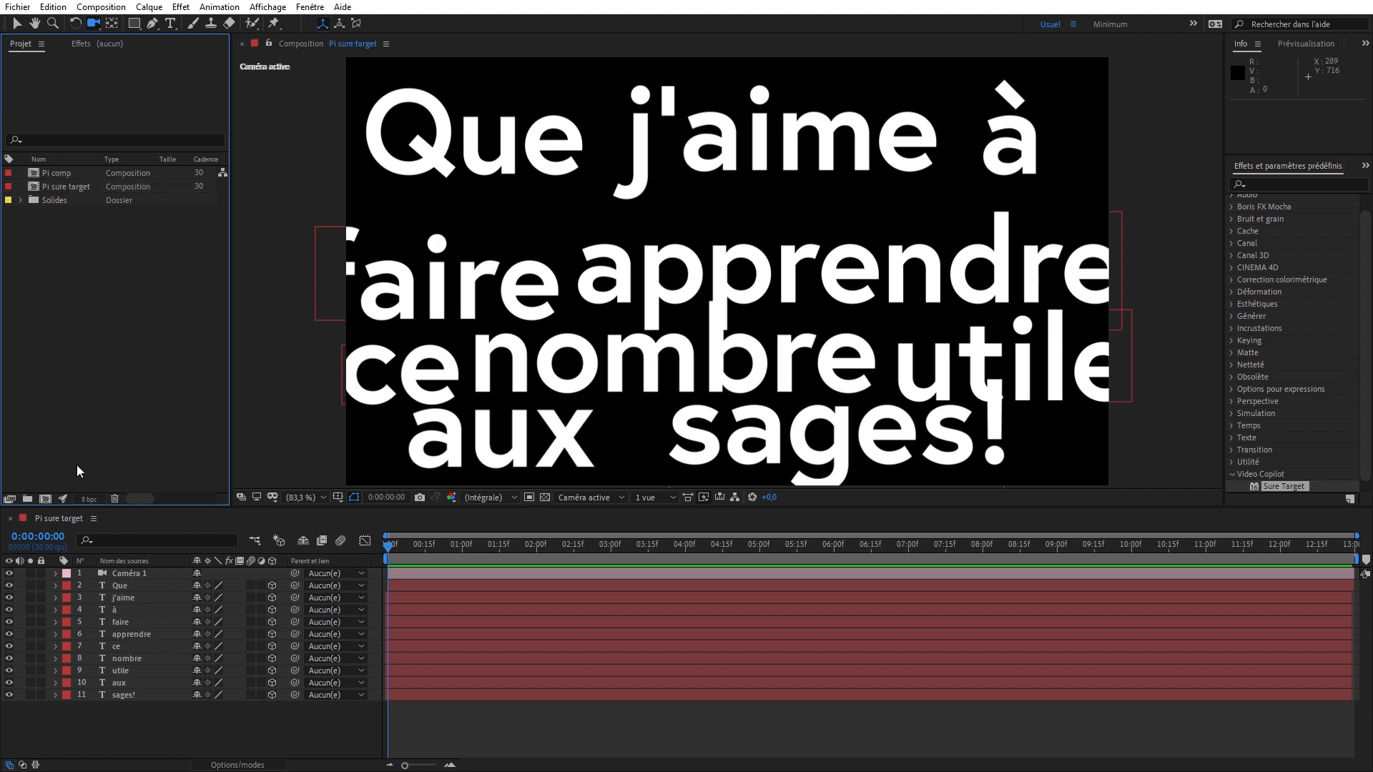
left_click(64, 518)
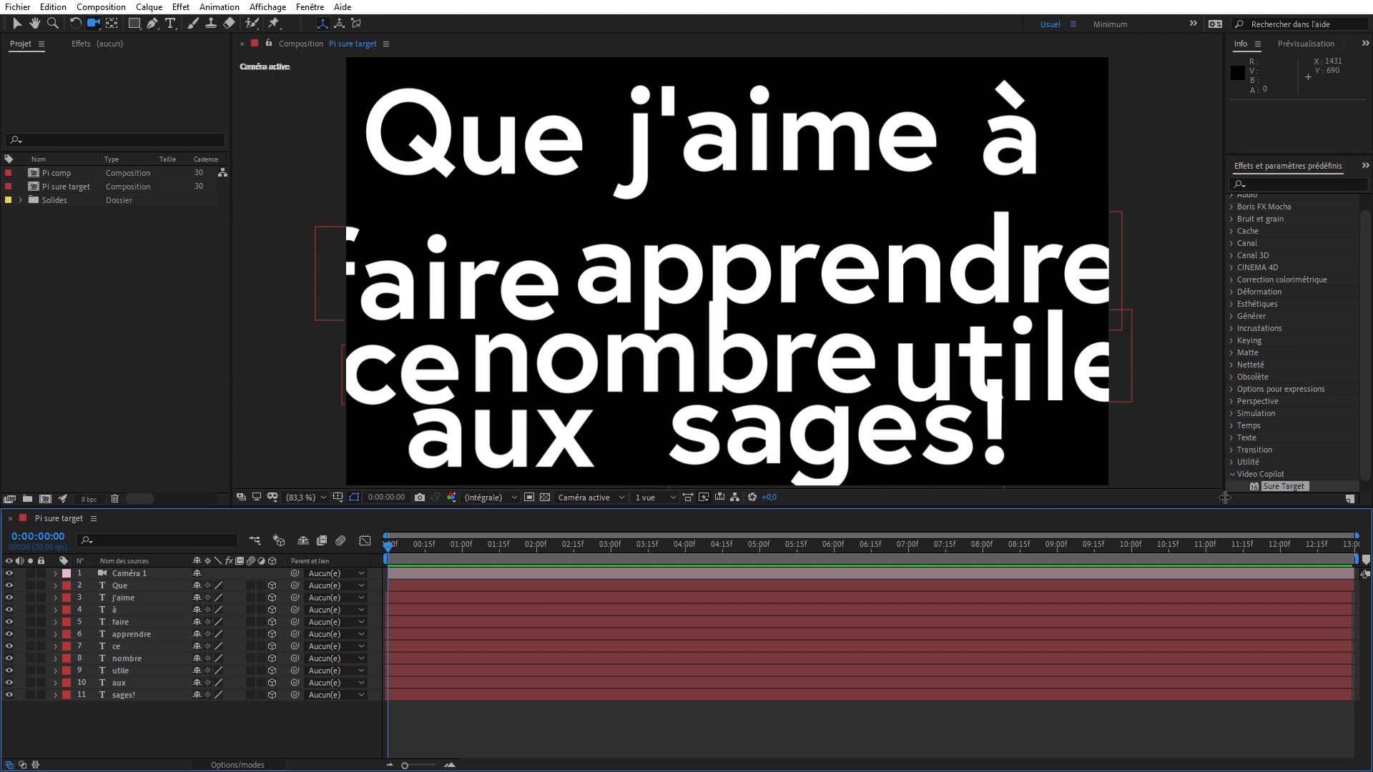
left_click_drag(1366, 463, 1366, 489)
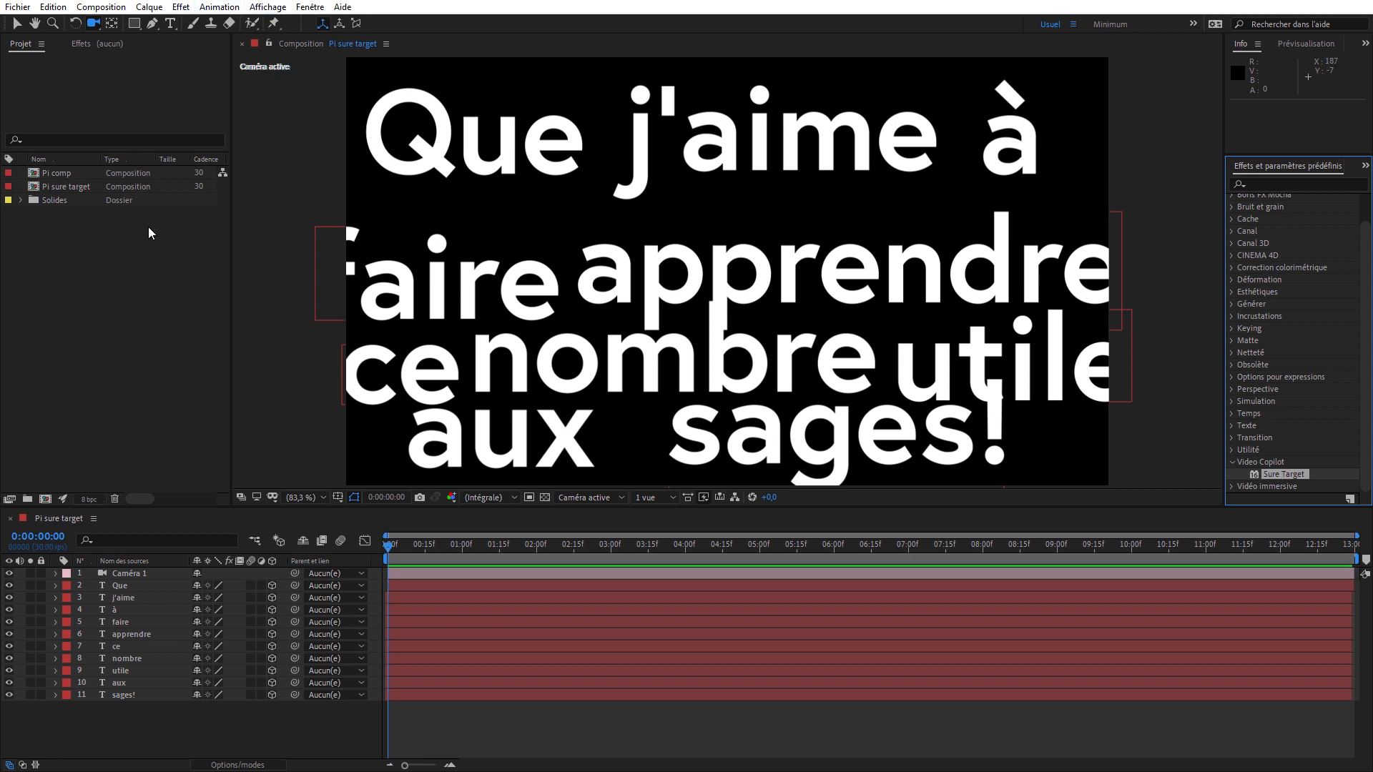
- Add a new shape layer to the Pi sure target composition
left_click(65, 526)
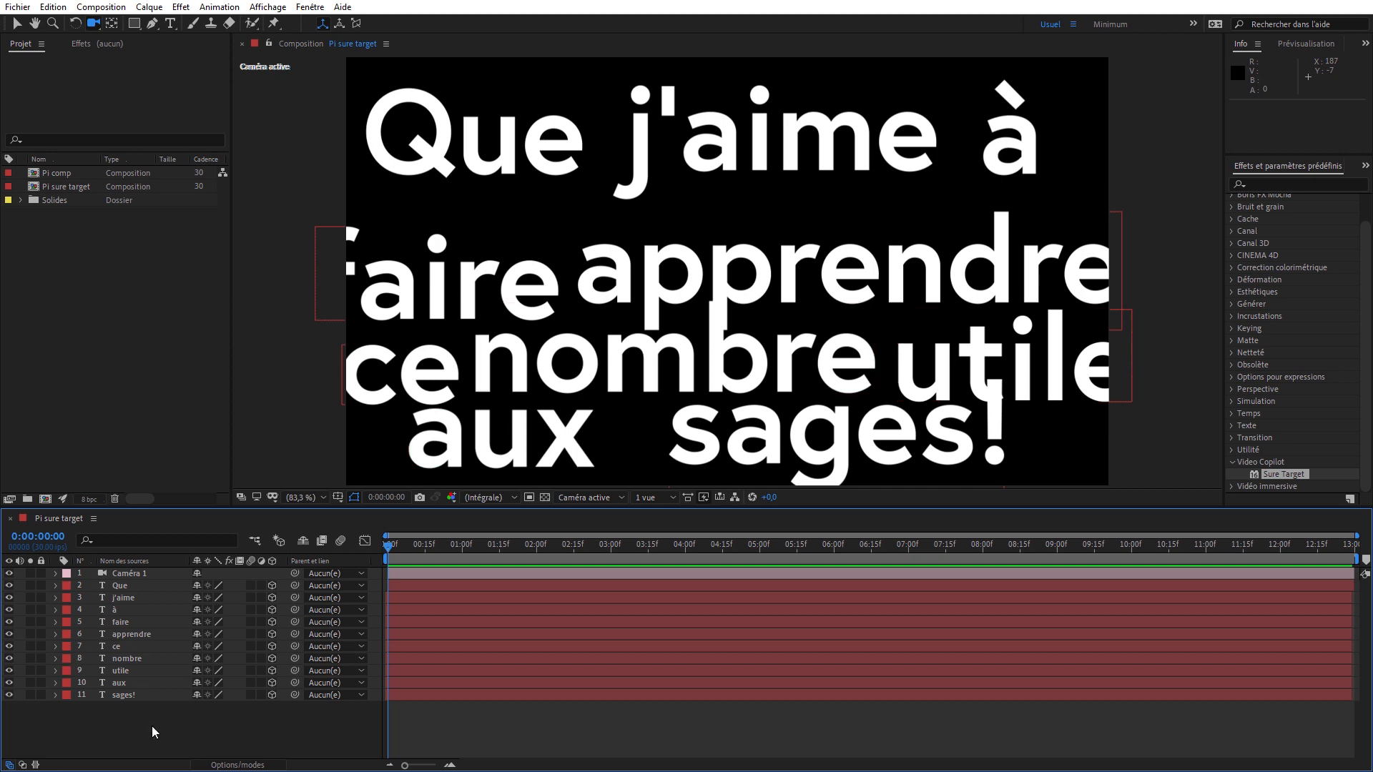
left_click(148, 6)
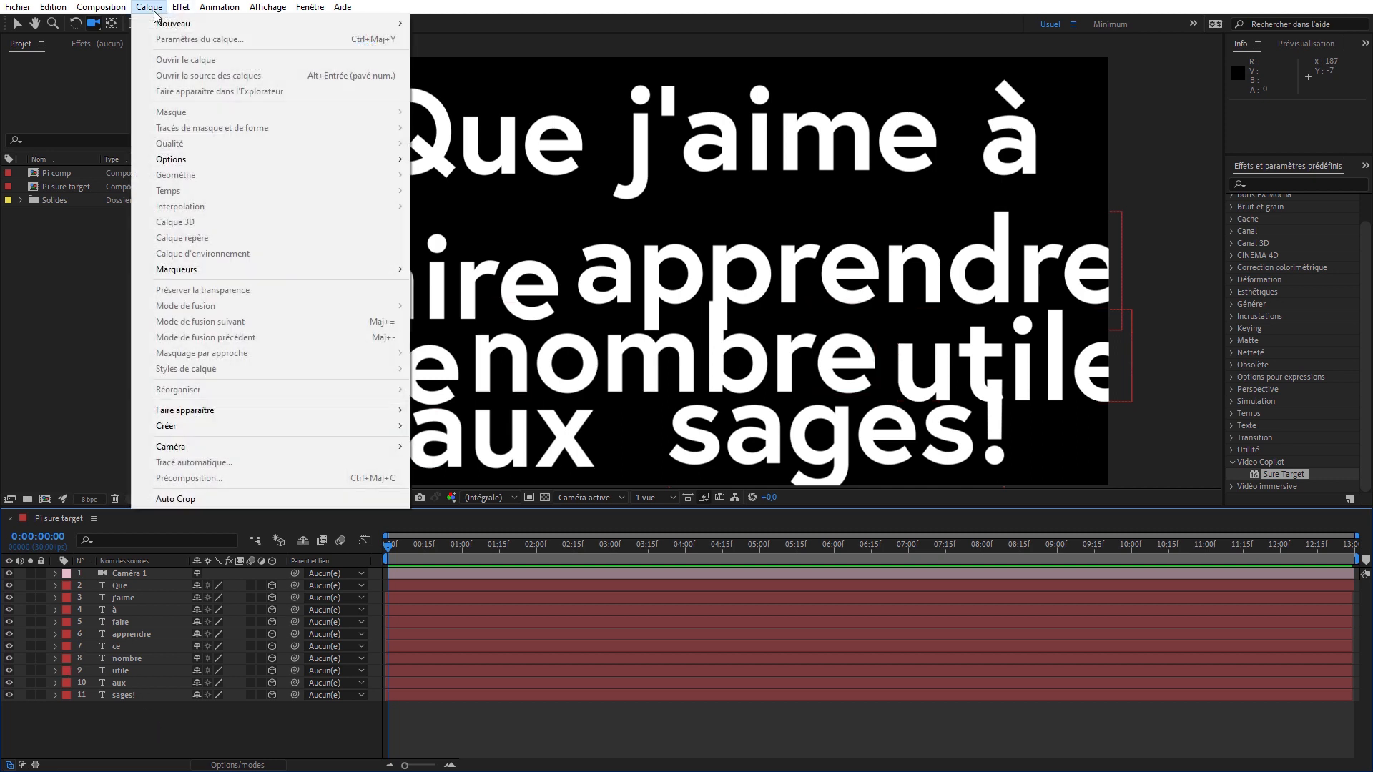
mouse_move(183, 24)
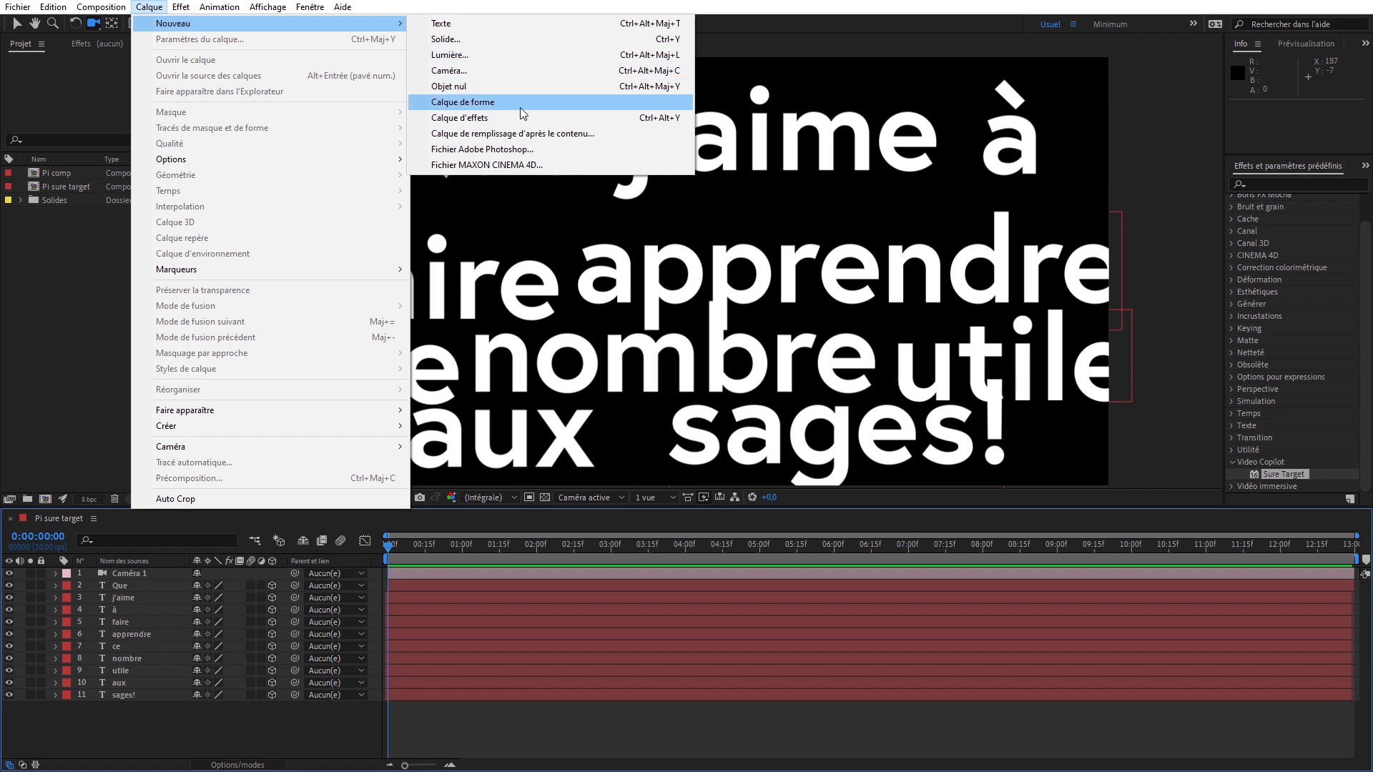
left_click(472, 103)
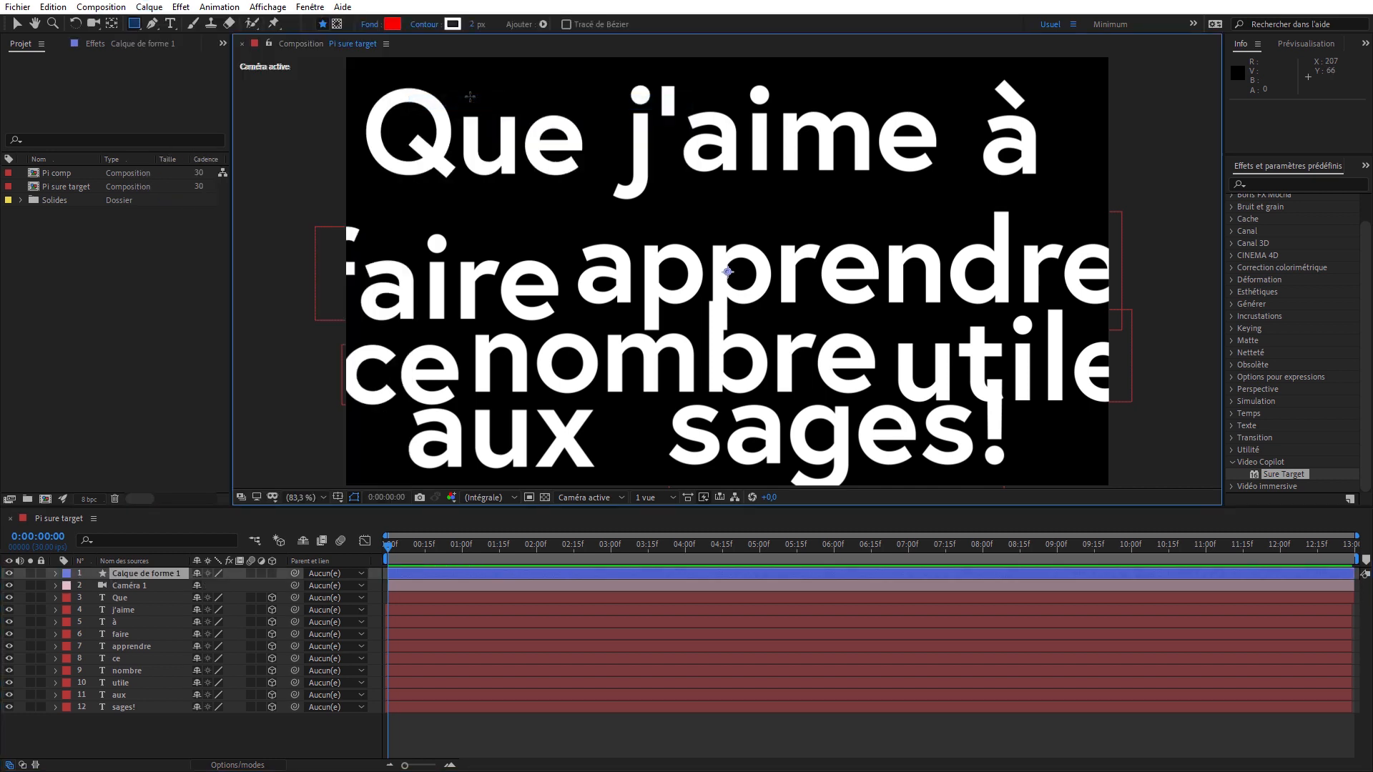
key("t")
key("g")
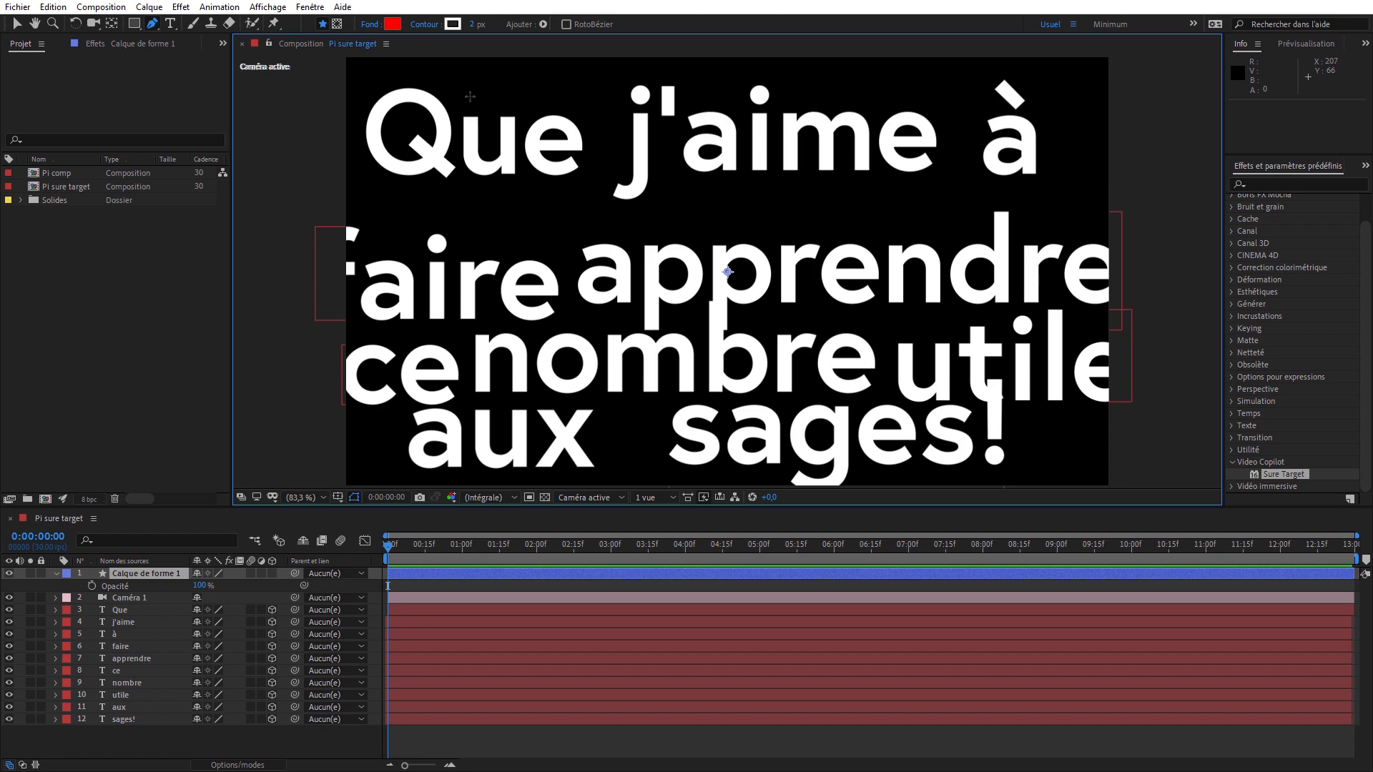
- Rename the new shape layer as "Target"
left_click(130, 577)
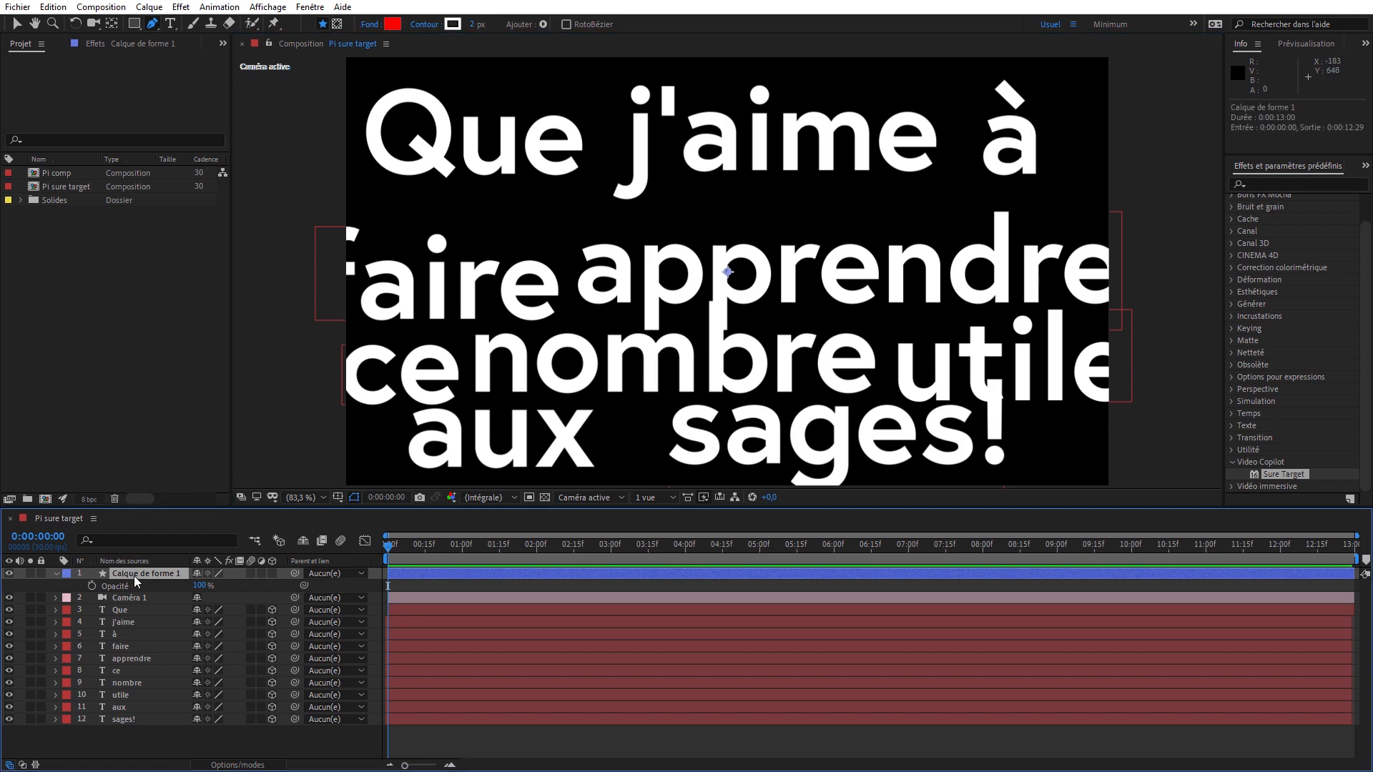
key("Return")
type("Target")
key("Return")
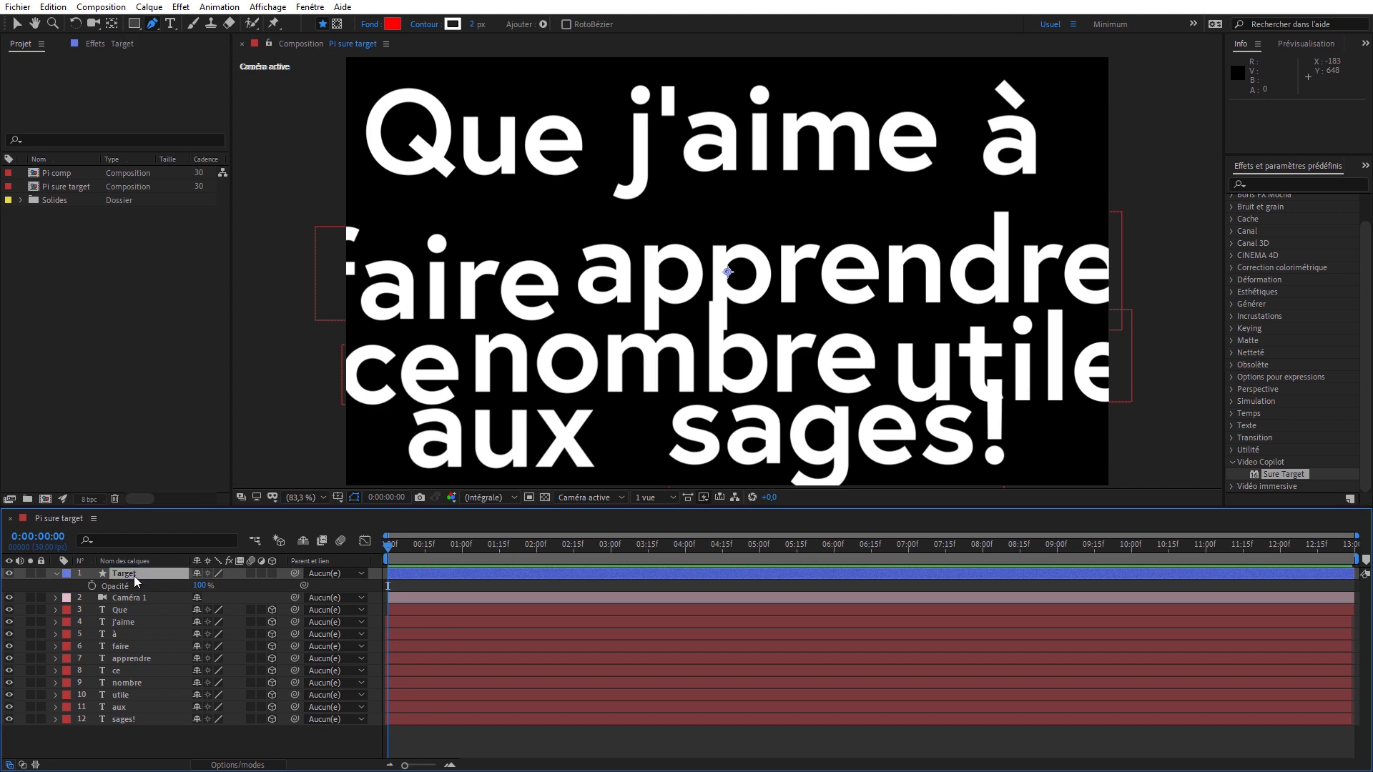
- Make the Target layer 3D and apply the Sure Target effect to it
left_click(272, 572)
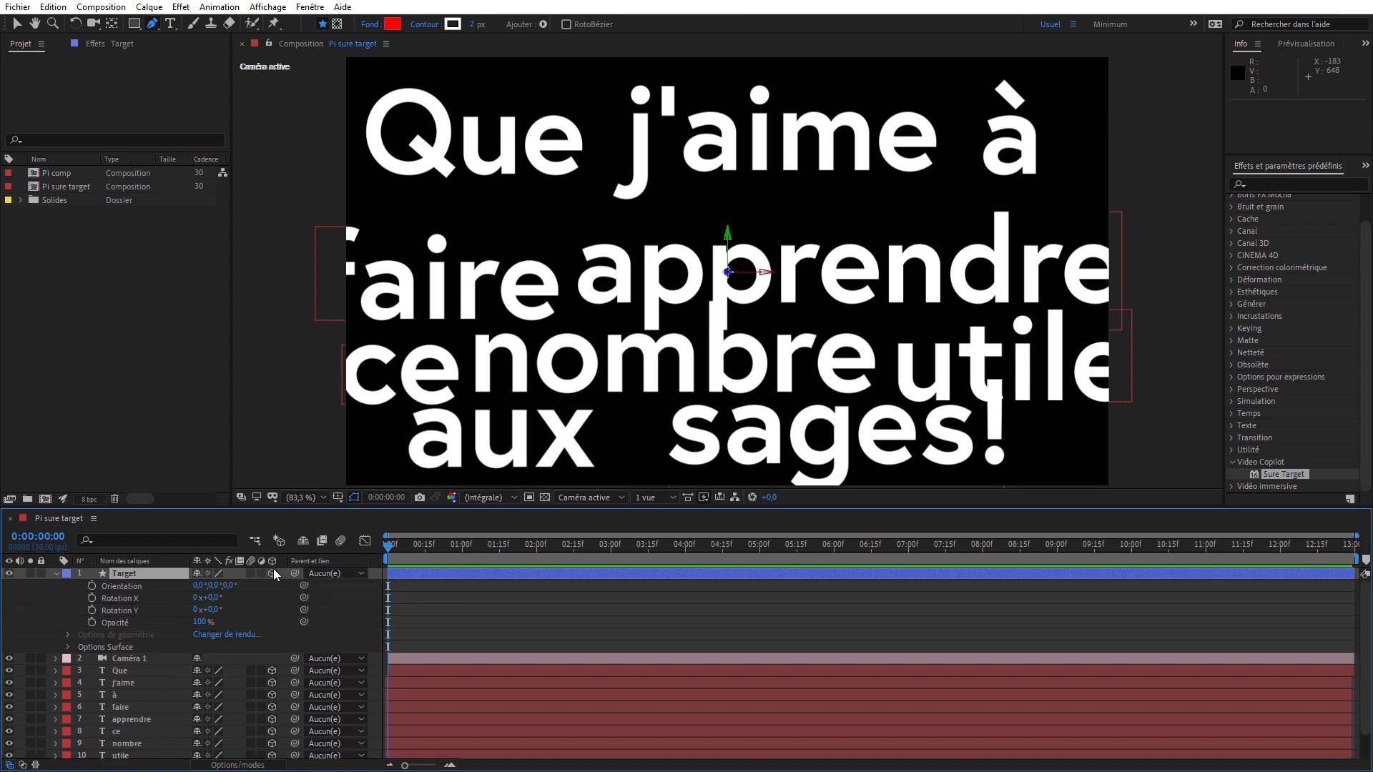
left_click(55, 574)
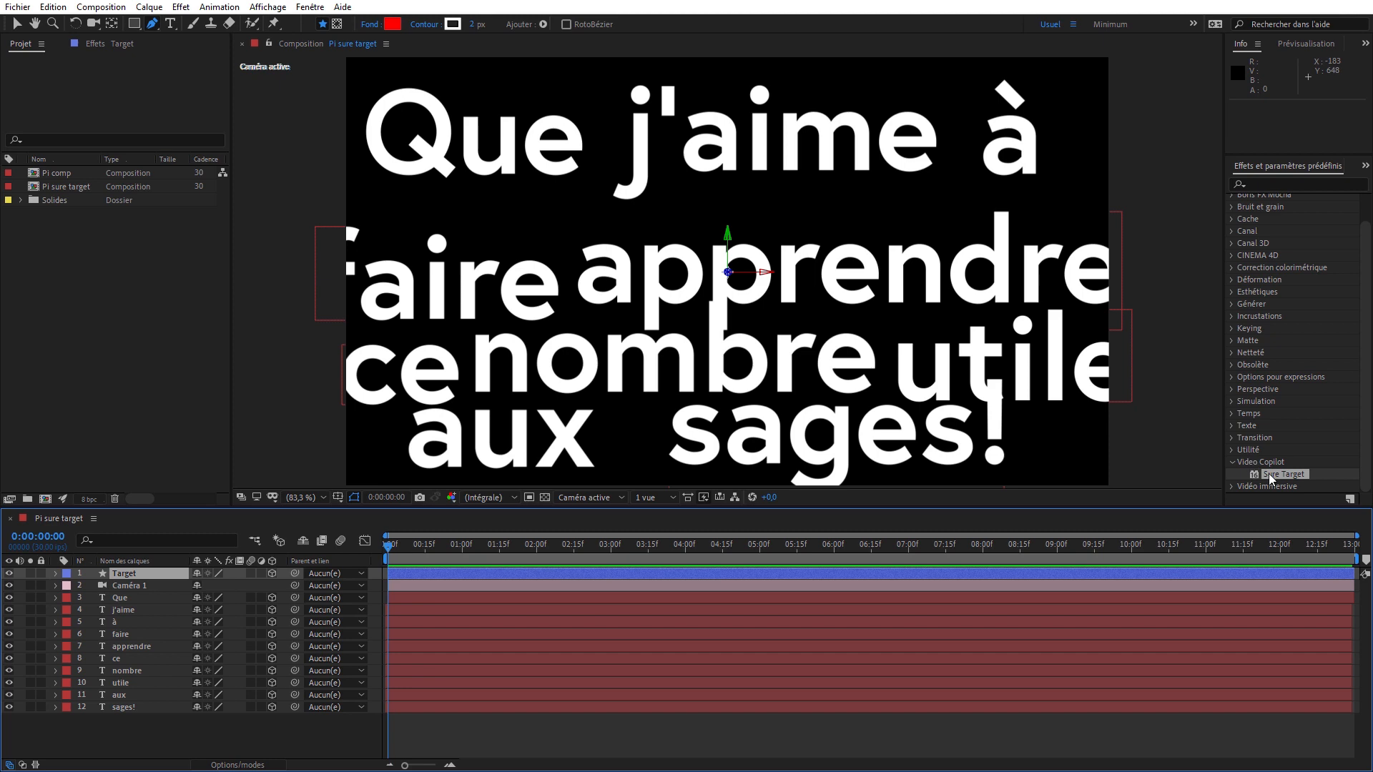
left_click_drag(1268, 473, 130, 573)
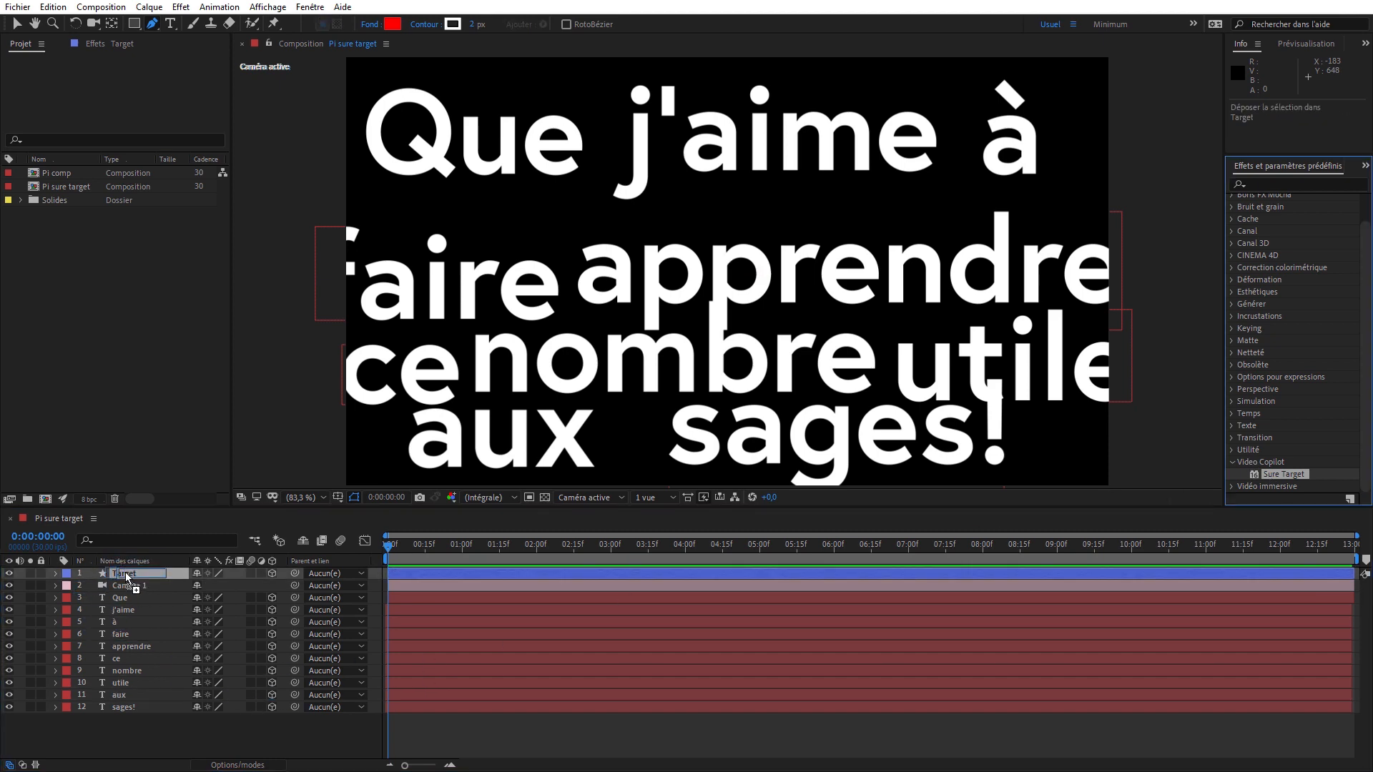
left_click_drag(127, 574, 123, 572)
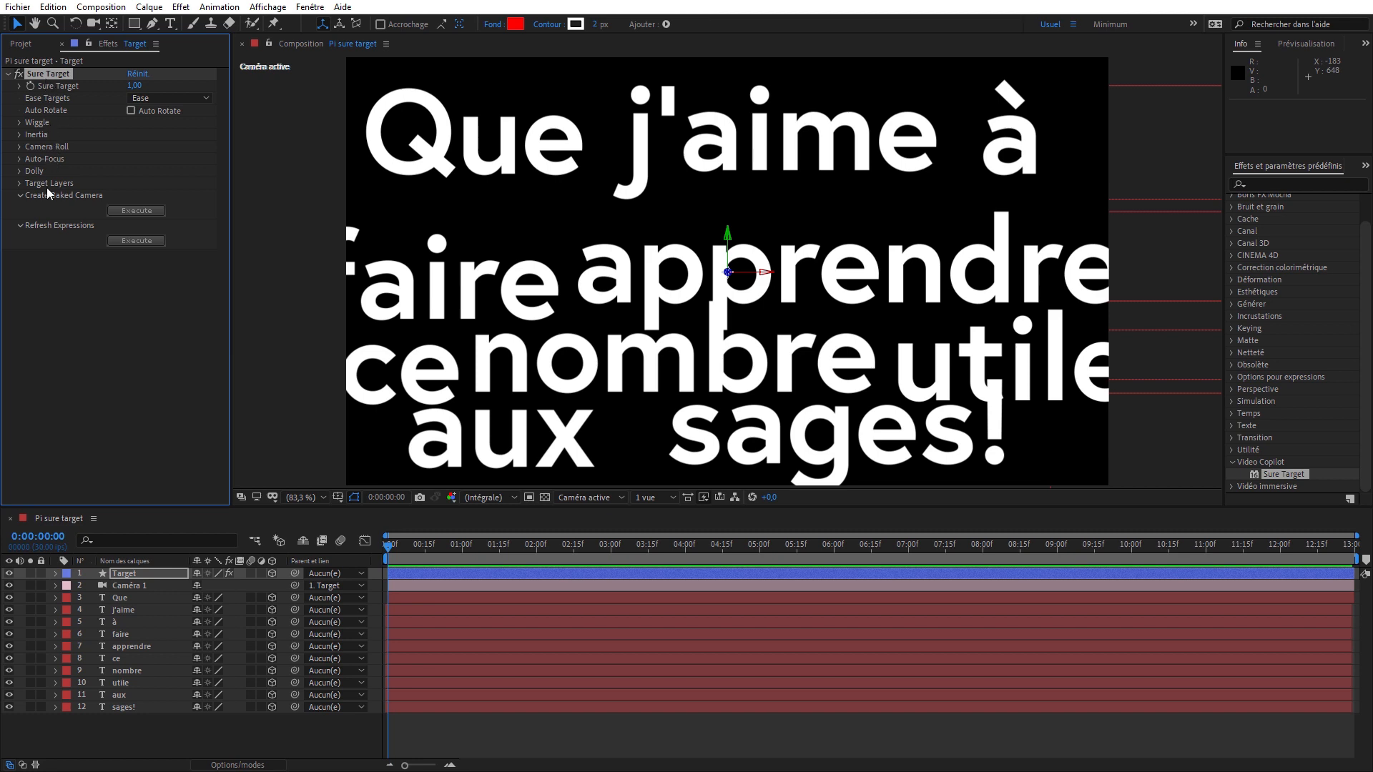
- Auto-populate the Sure Target effect's target layers with all the text layers from "Que" to "sages!", keeping 10 targets
left_click(19, 183)
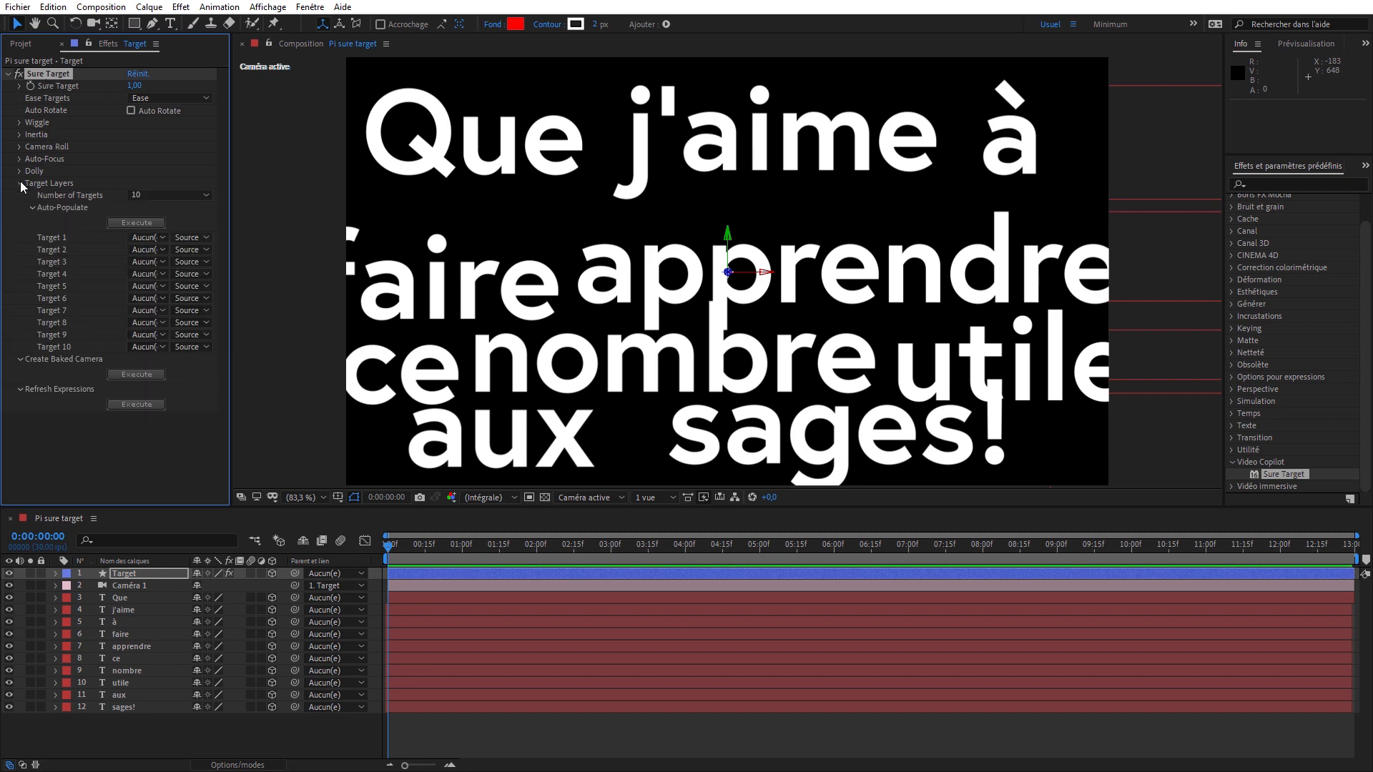
left_click(192, 197)
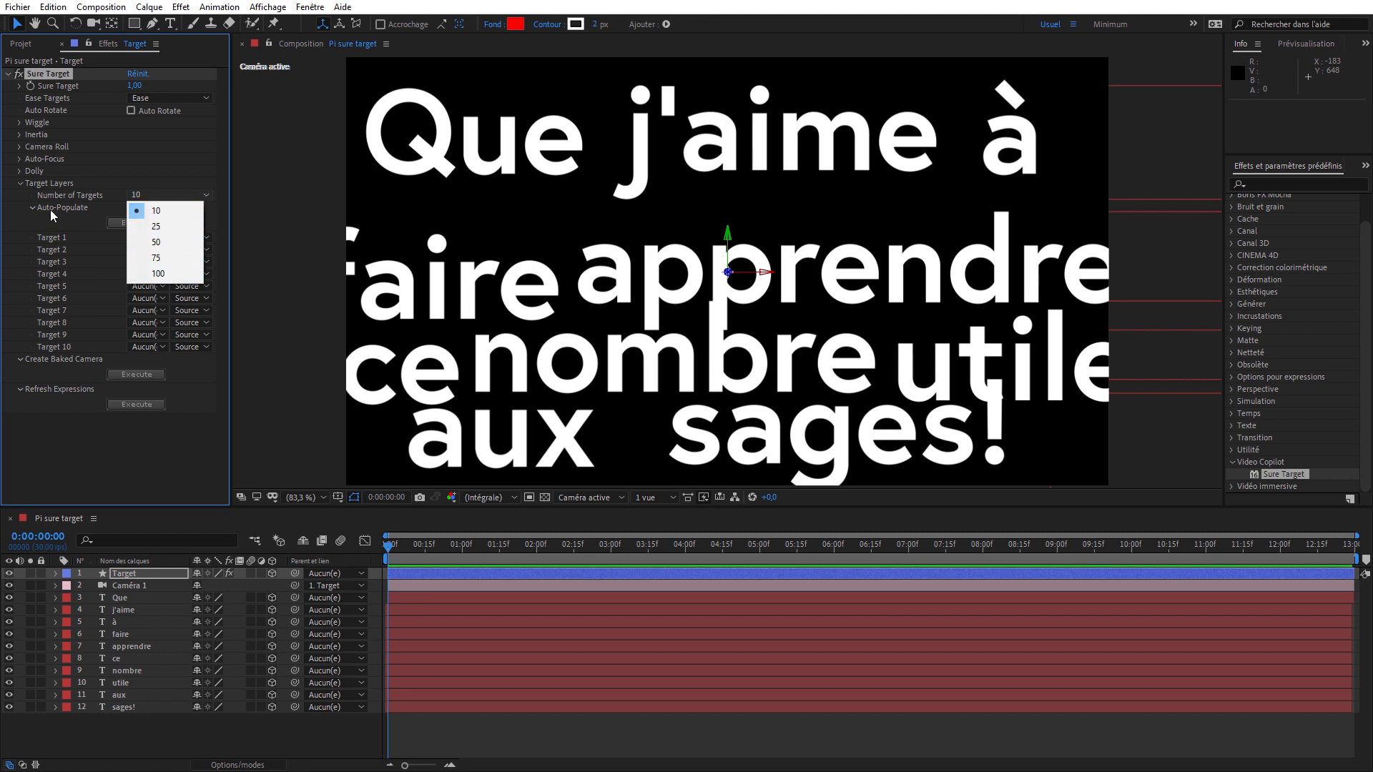
left_click(86, 193)
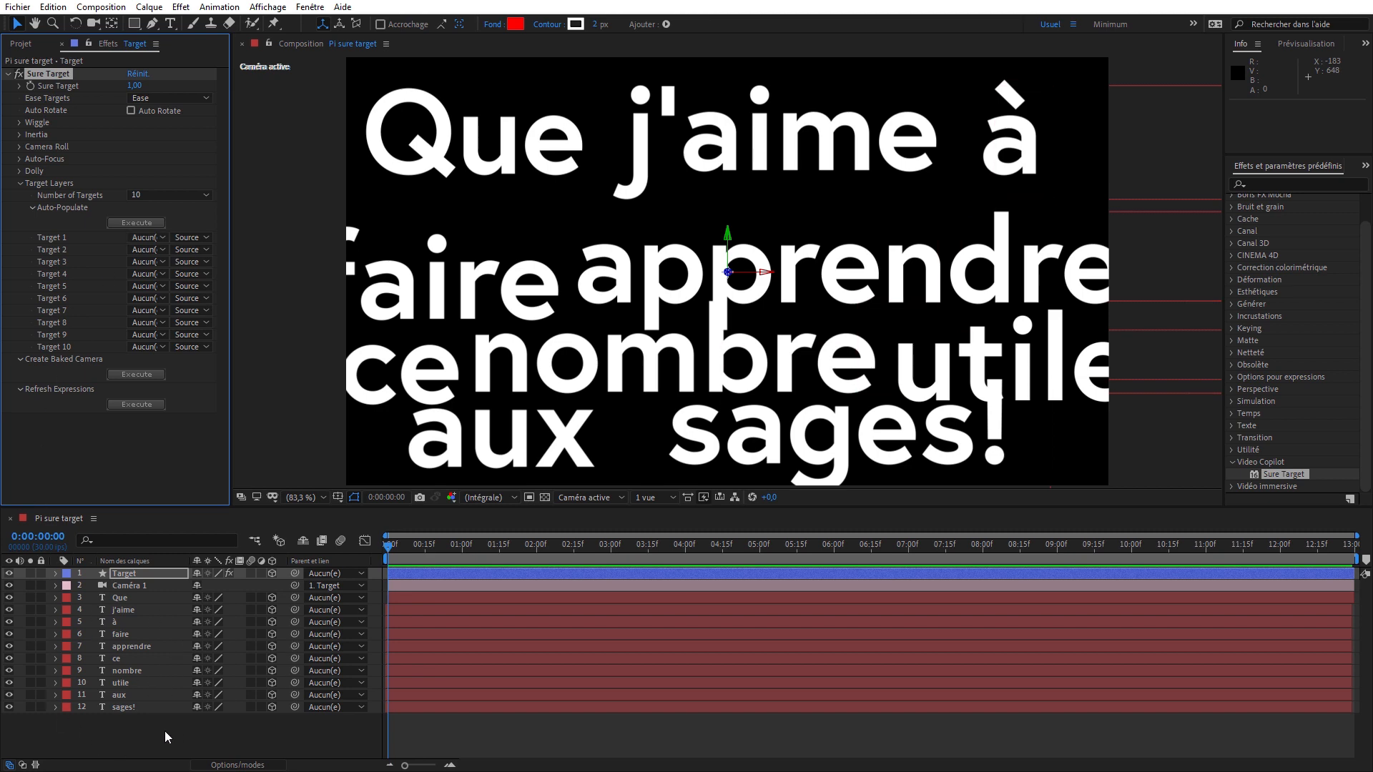
left_click_drag(160, 734, 85, 601)
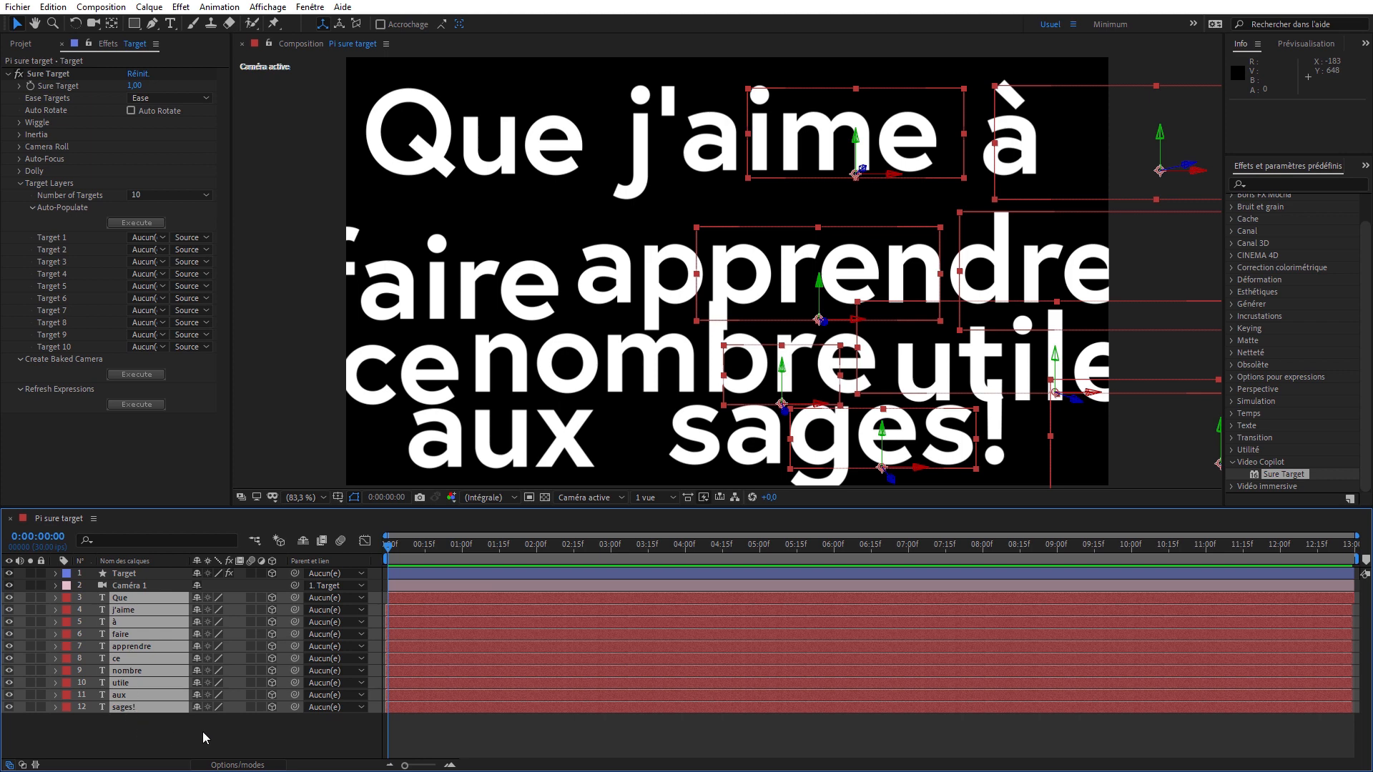
left_click(59, 74)
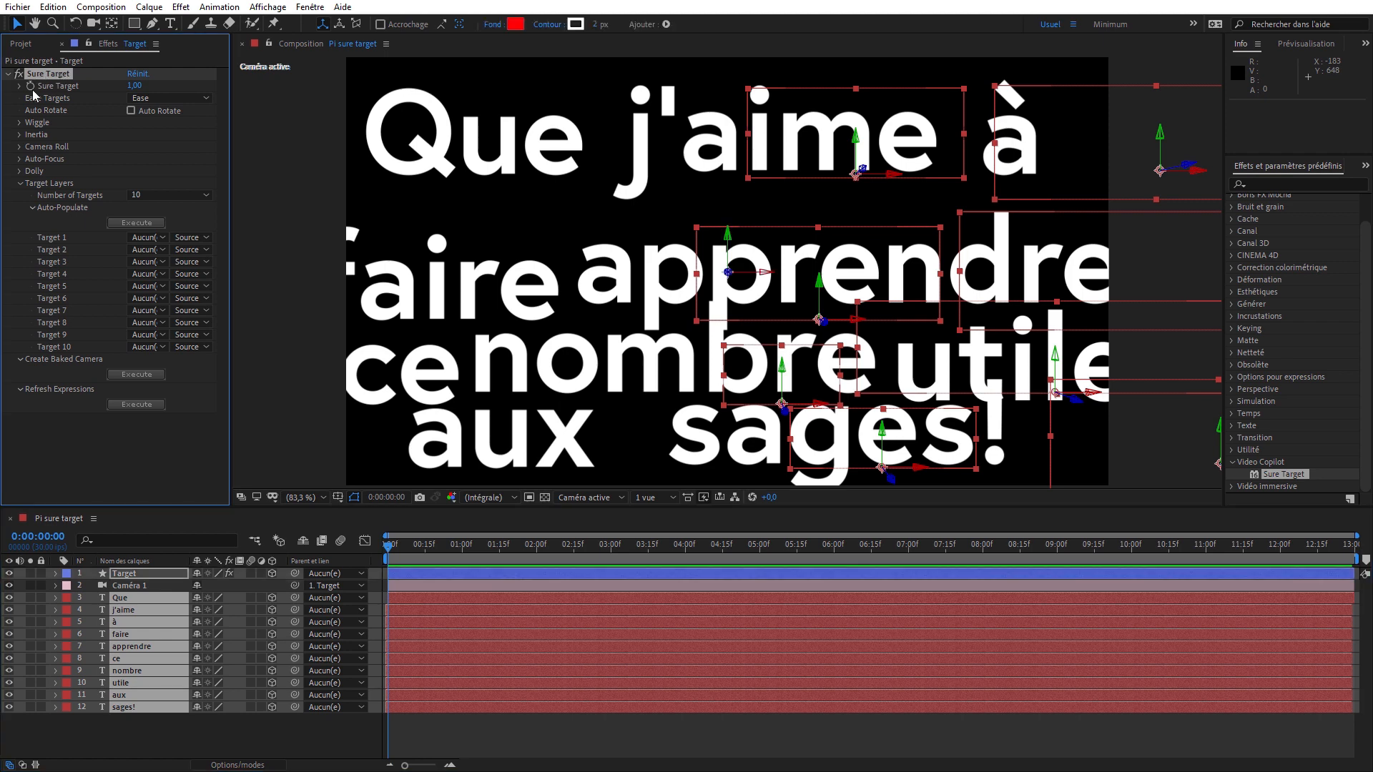
left_click(135, 224)
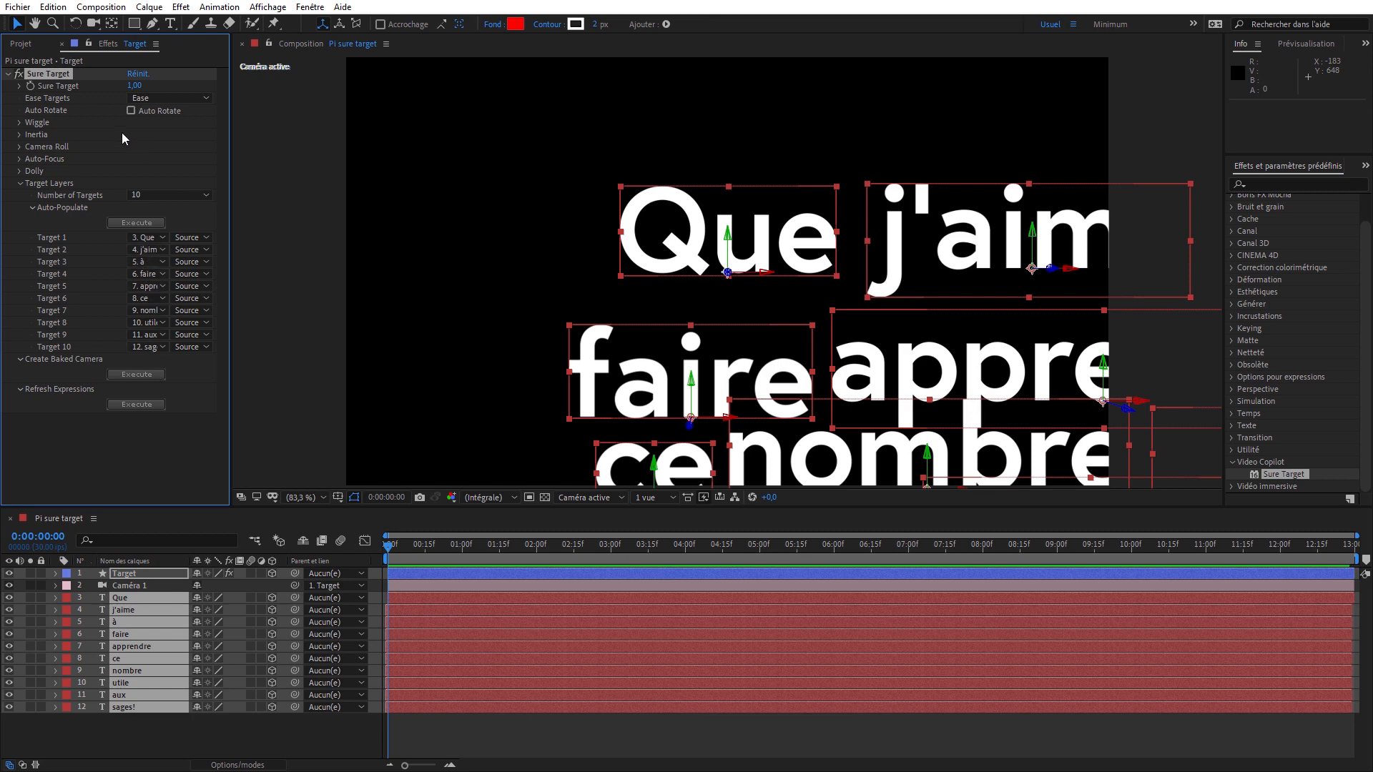
- Limit the Sure Target slider range to a maximum of 10 and try the slider, leaving it at 1
left_click(19, 85)
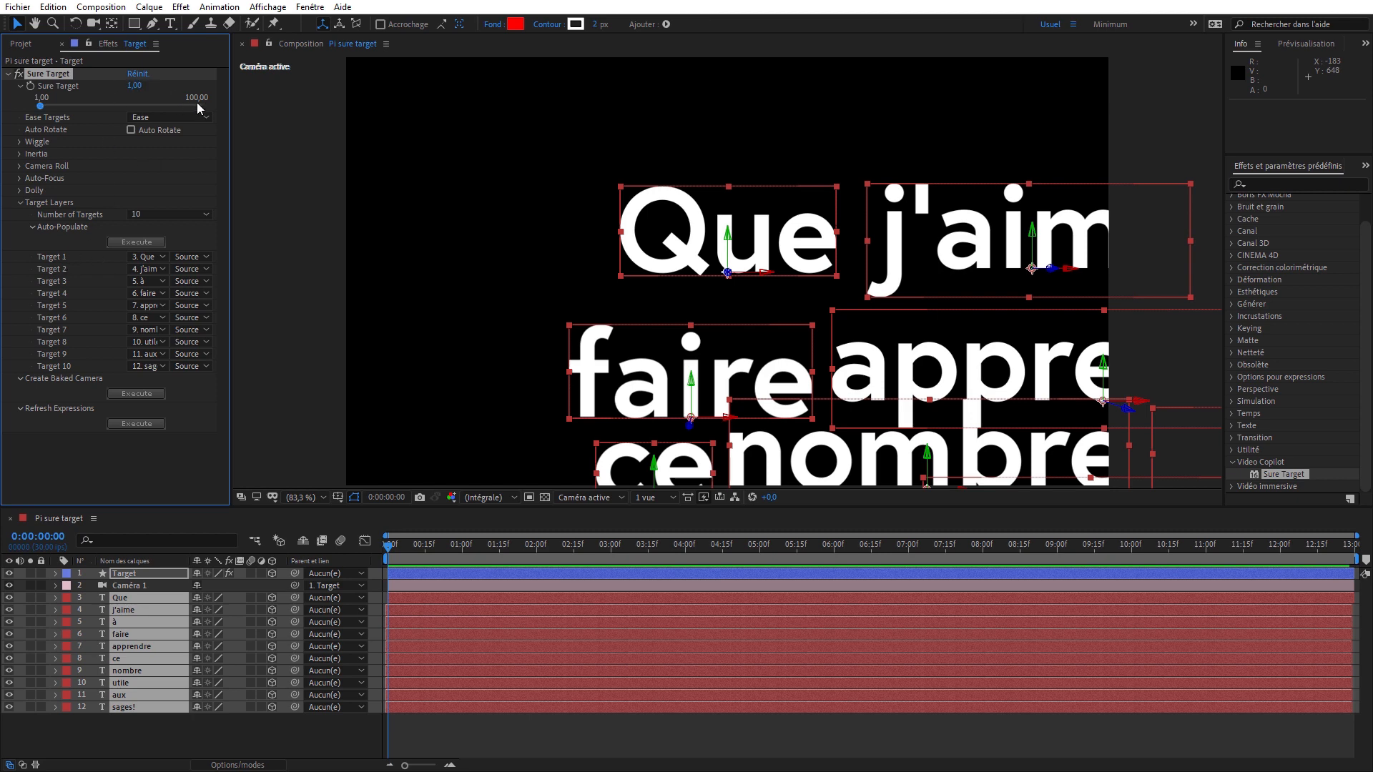
right_click(76, 88)
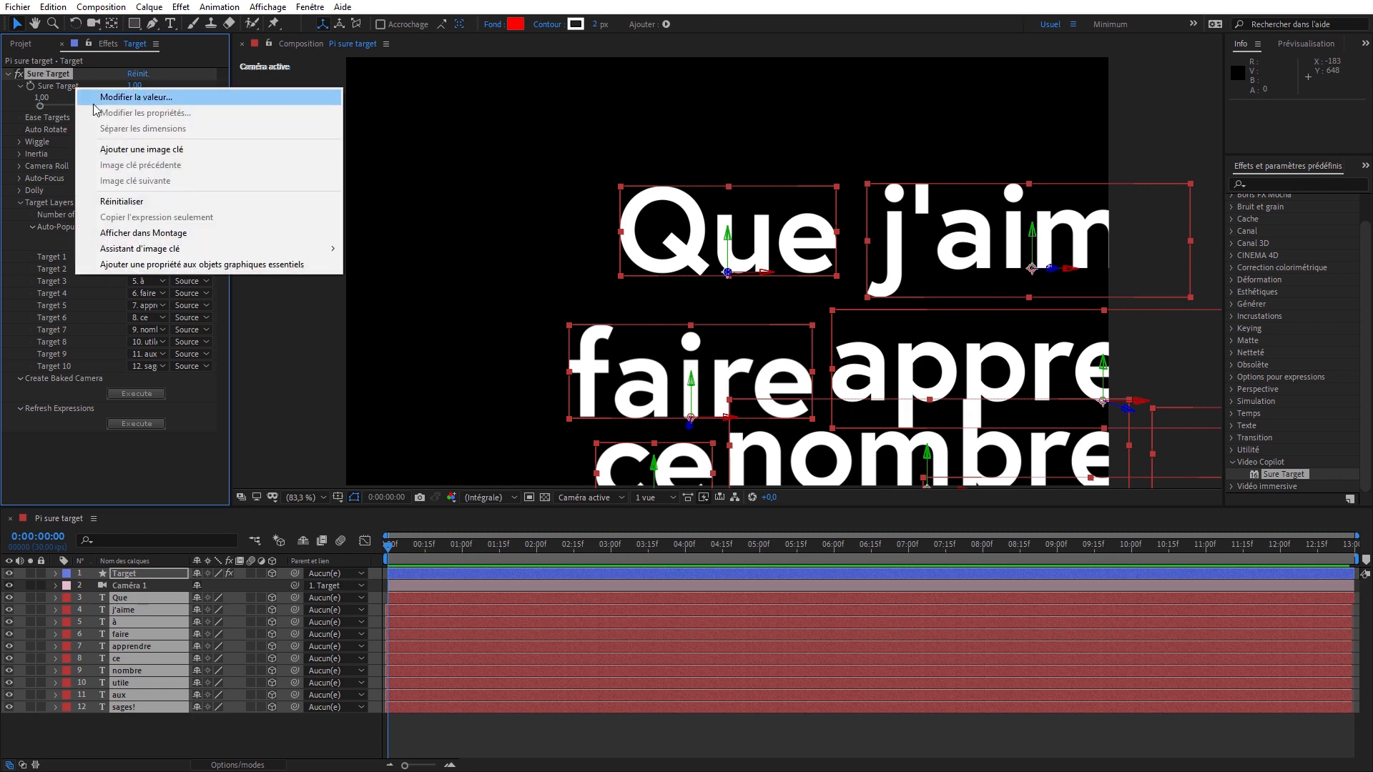
left_click(105, 97)
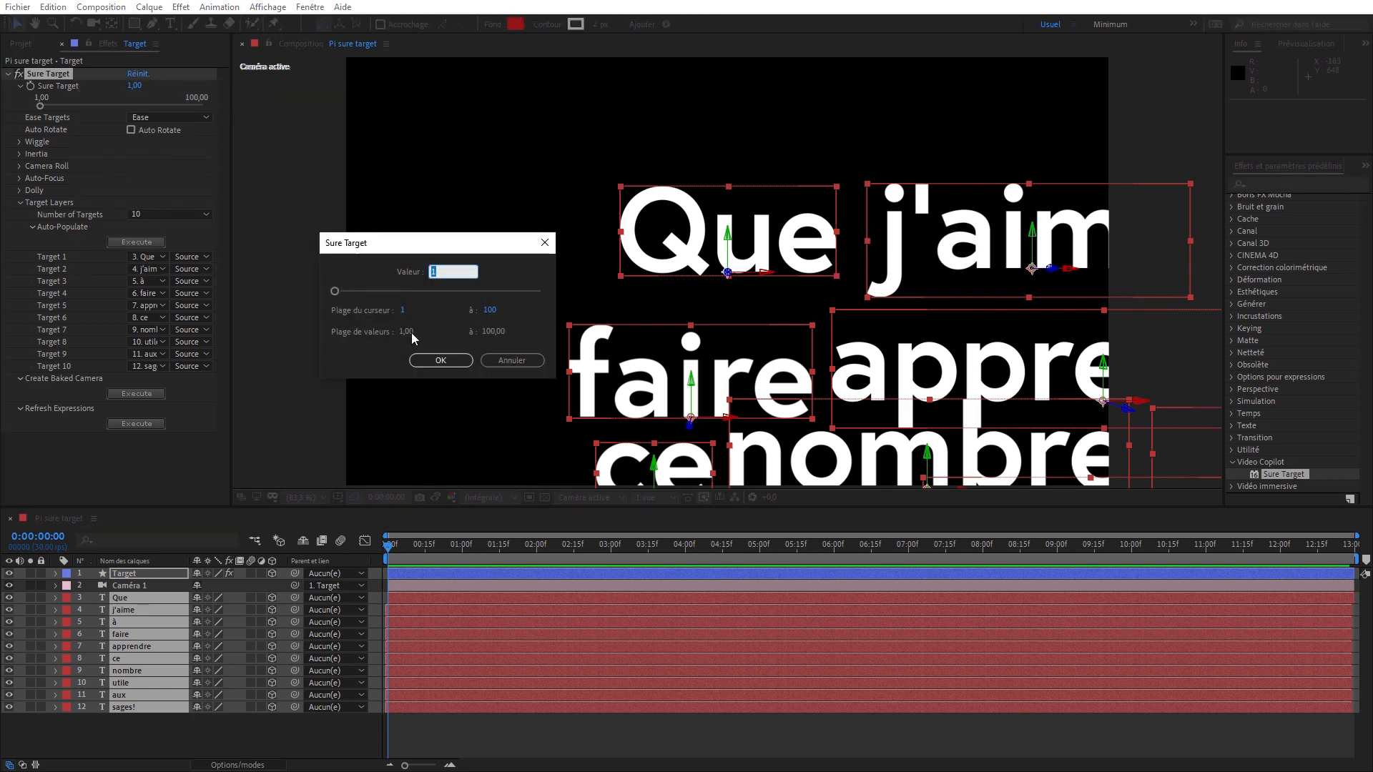
left_click(489, 309)
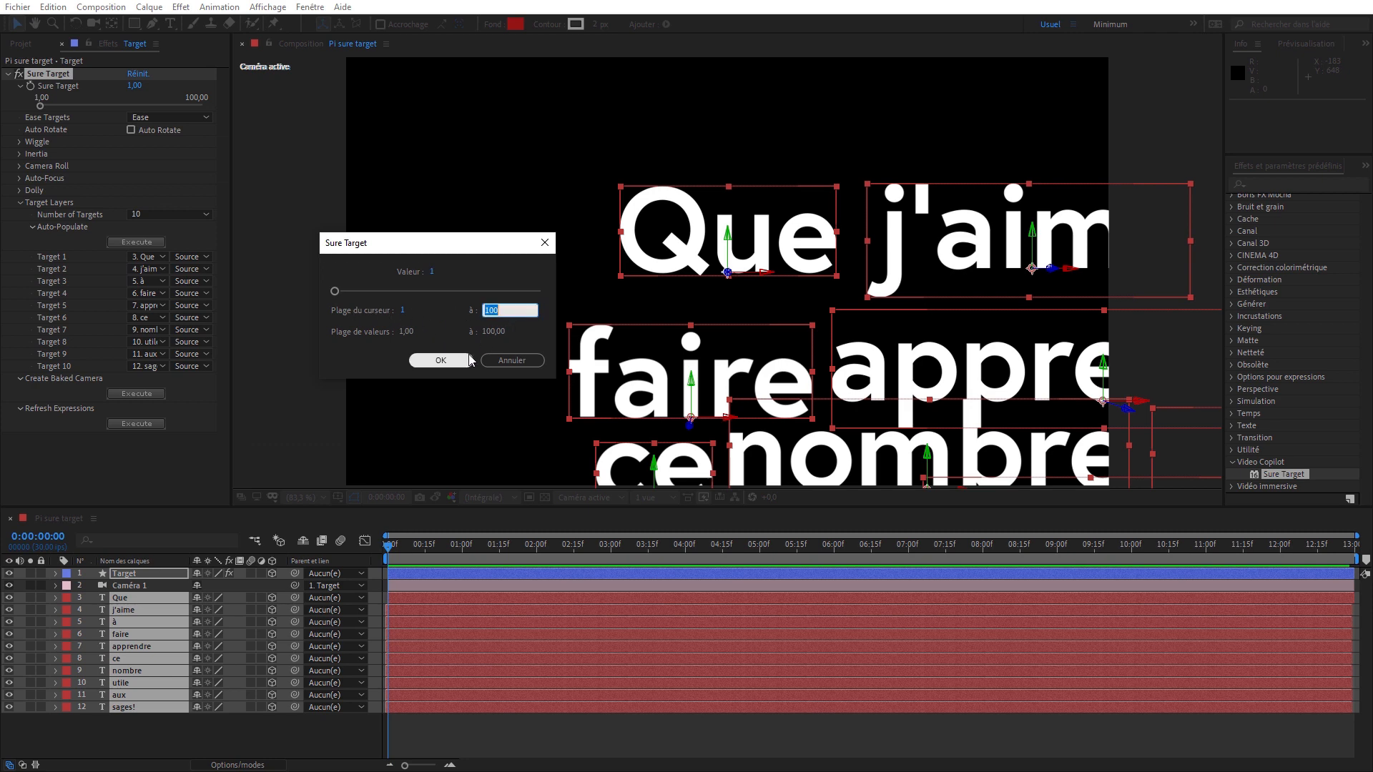
type("10")
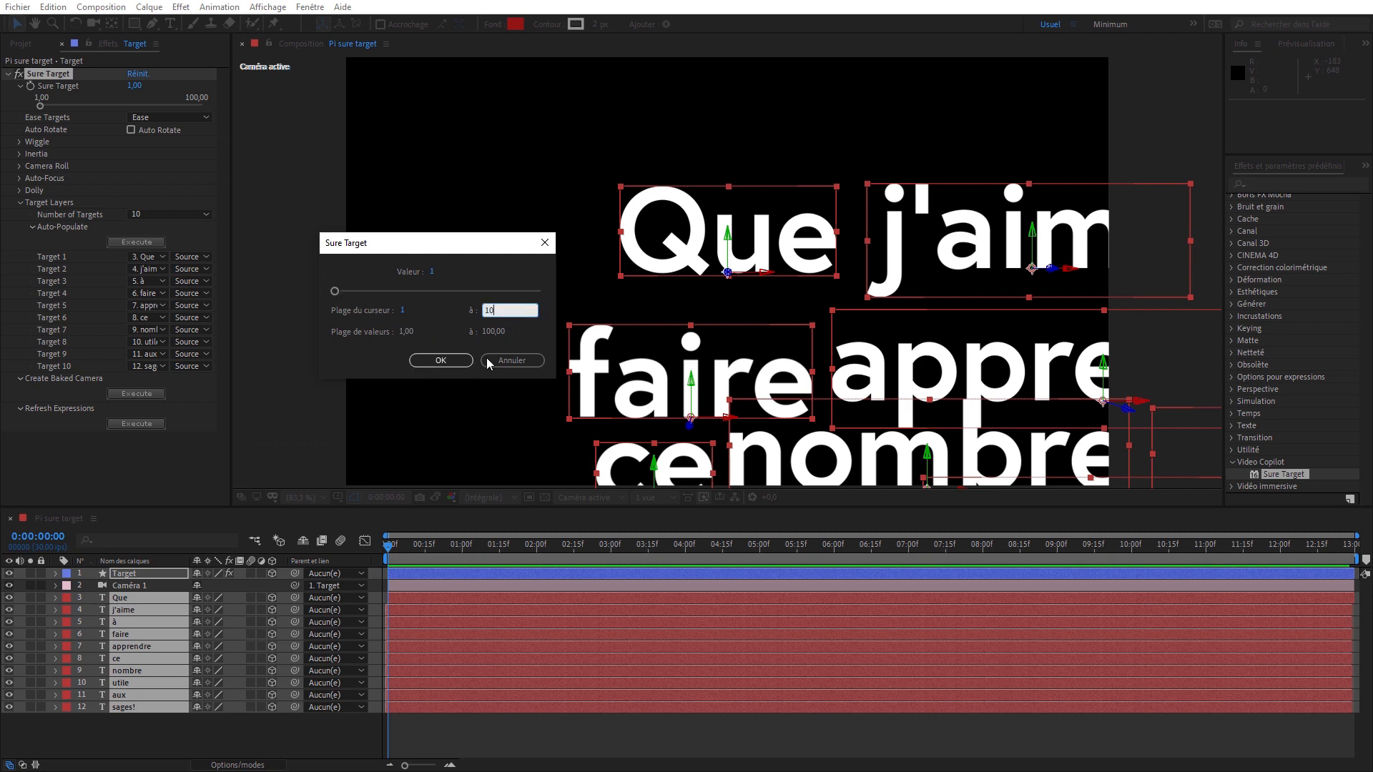
left_click(463, 360)
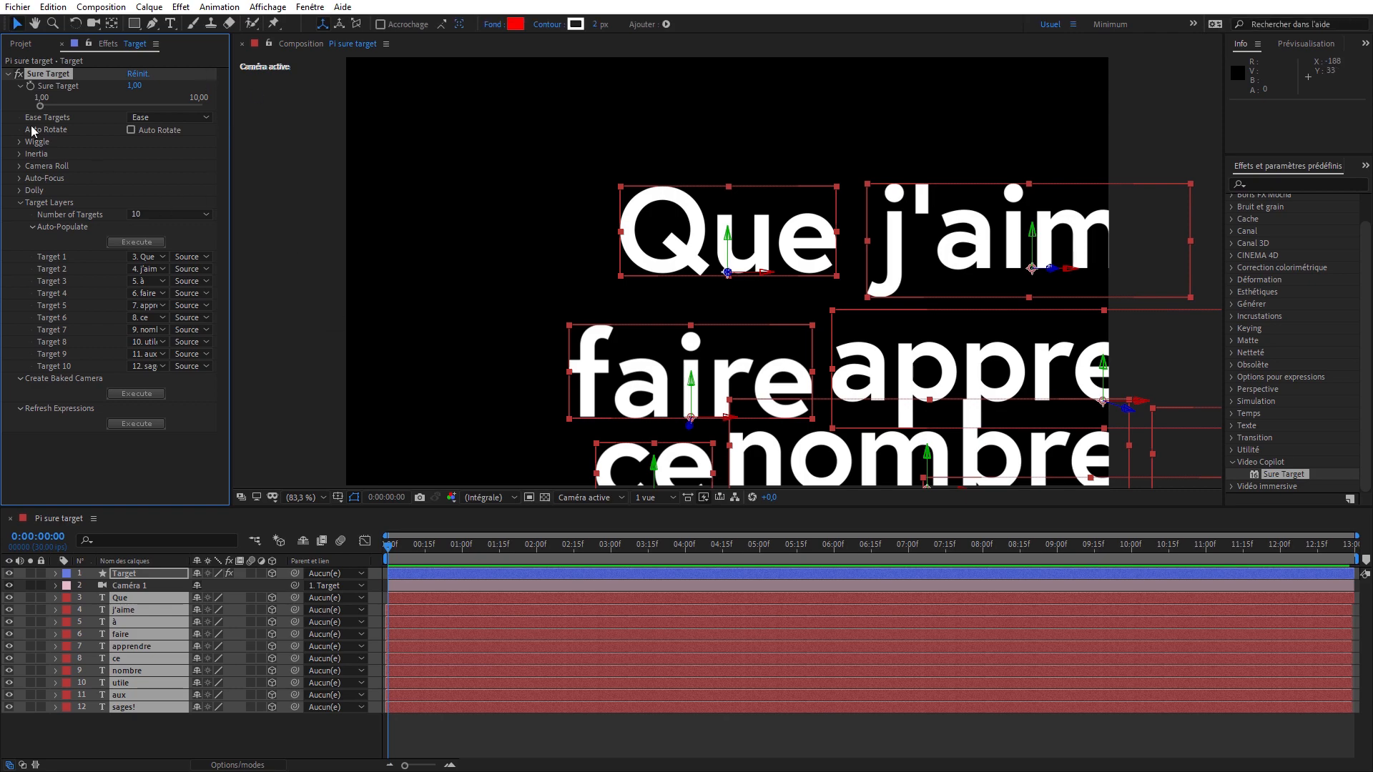
mouse_move(40, 106)
left_mouse_down()
mouse_move(153, 118)
mouse_move(163, 106)
mouse_move(35, 100)
left_mouse_up()
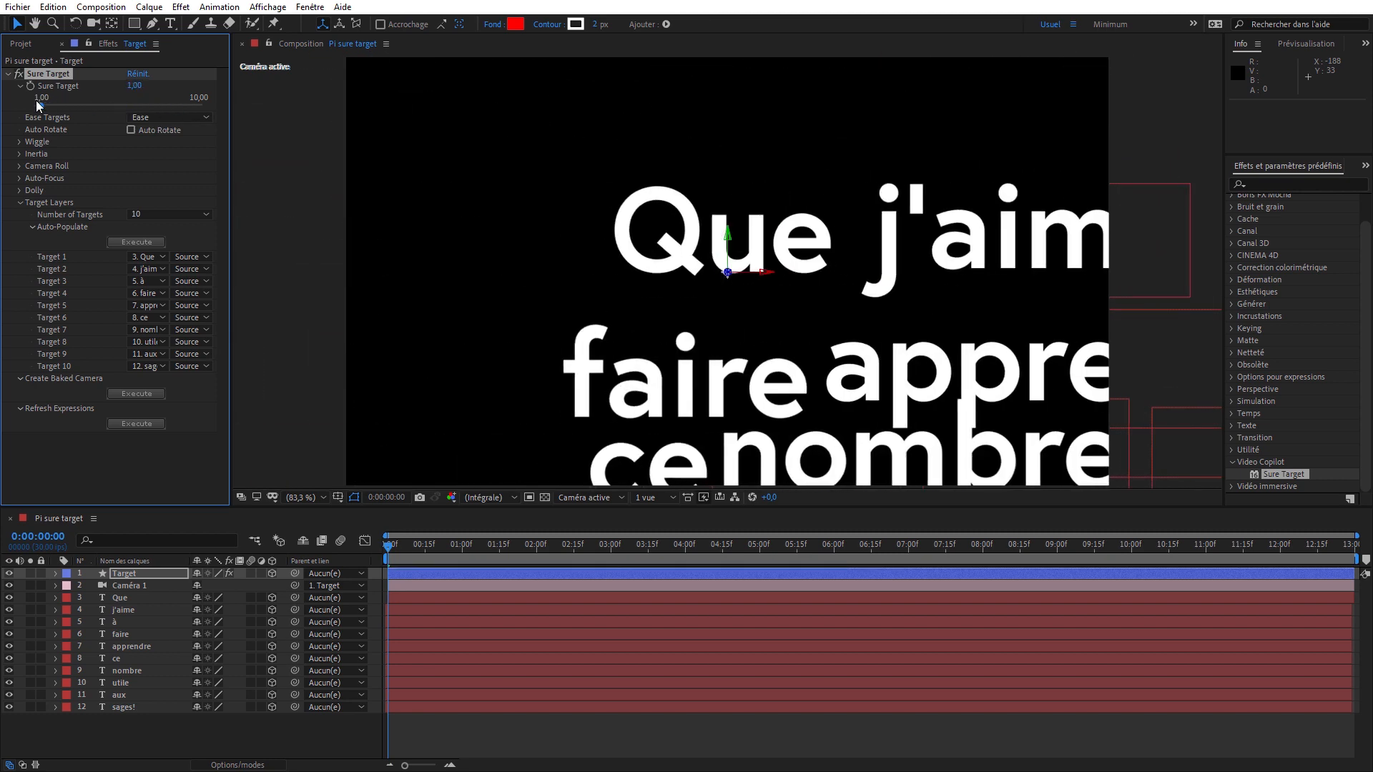
left_click(24, 45)
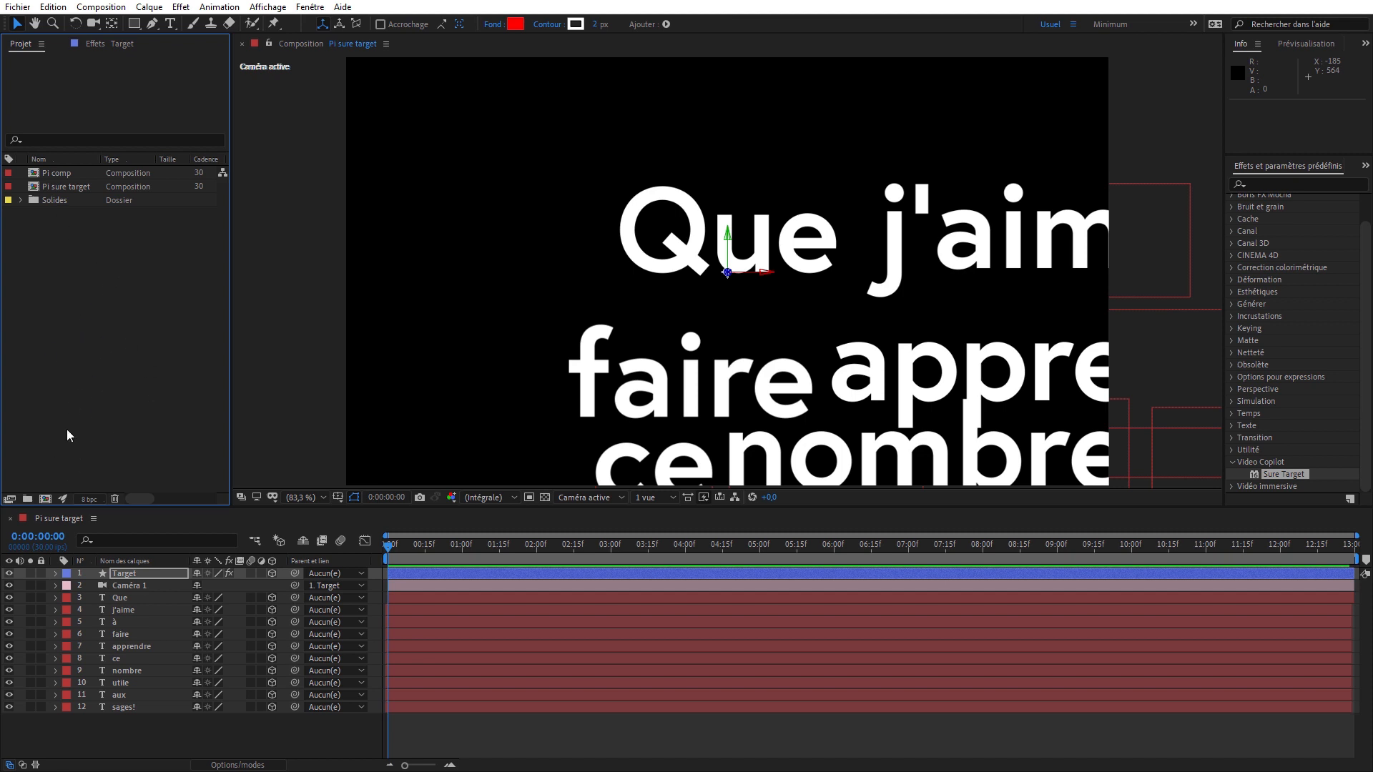
left_click(89, 500)
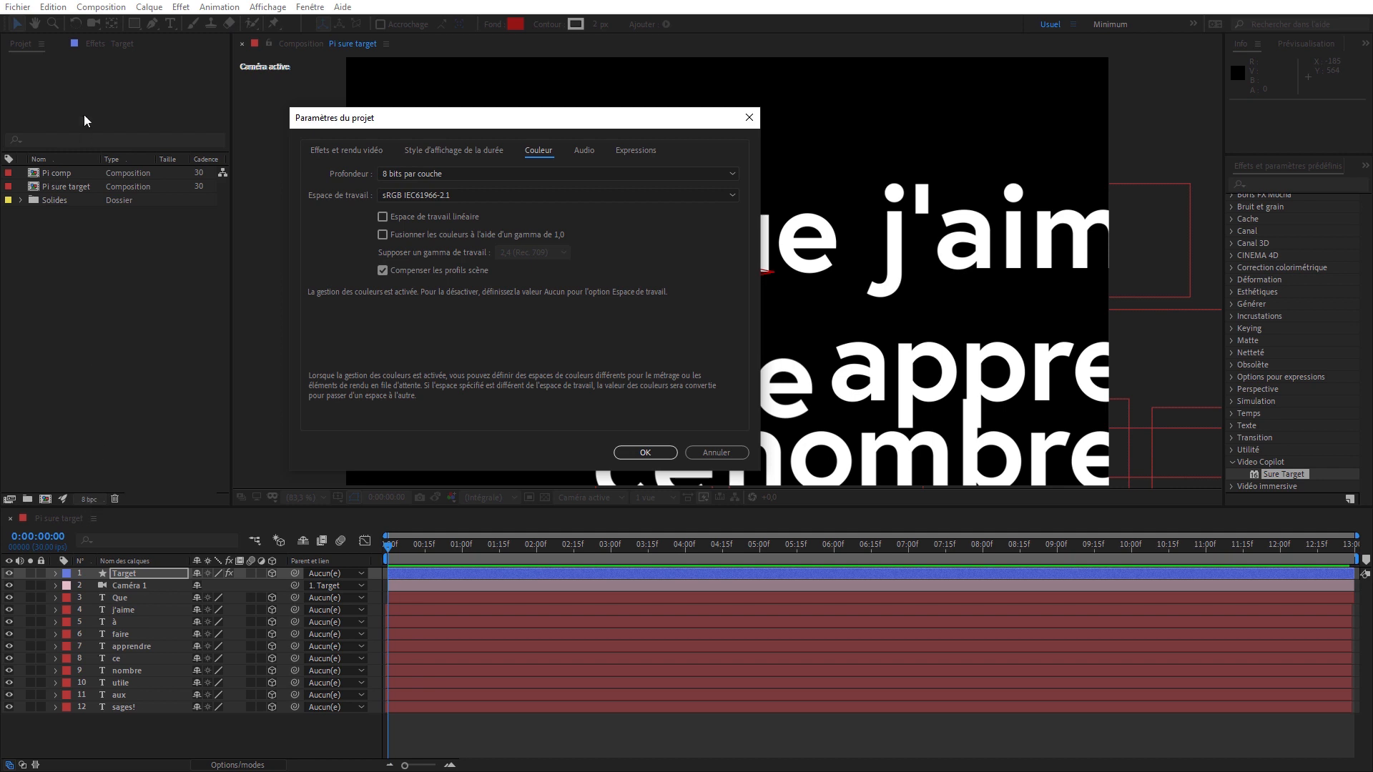
left_click(638, 455)
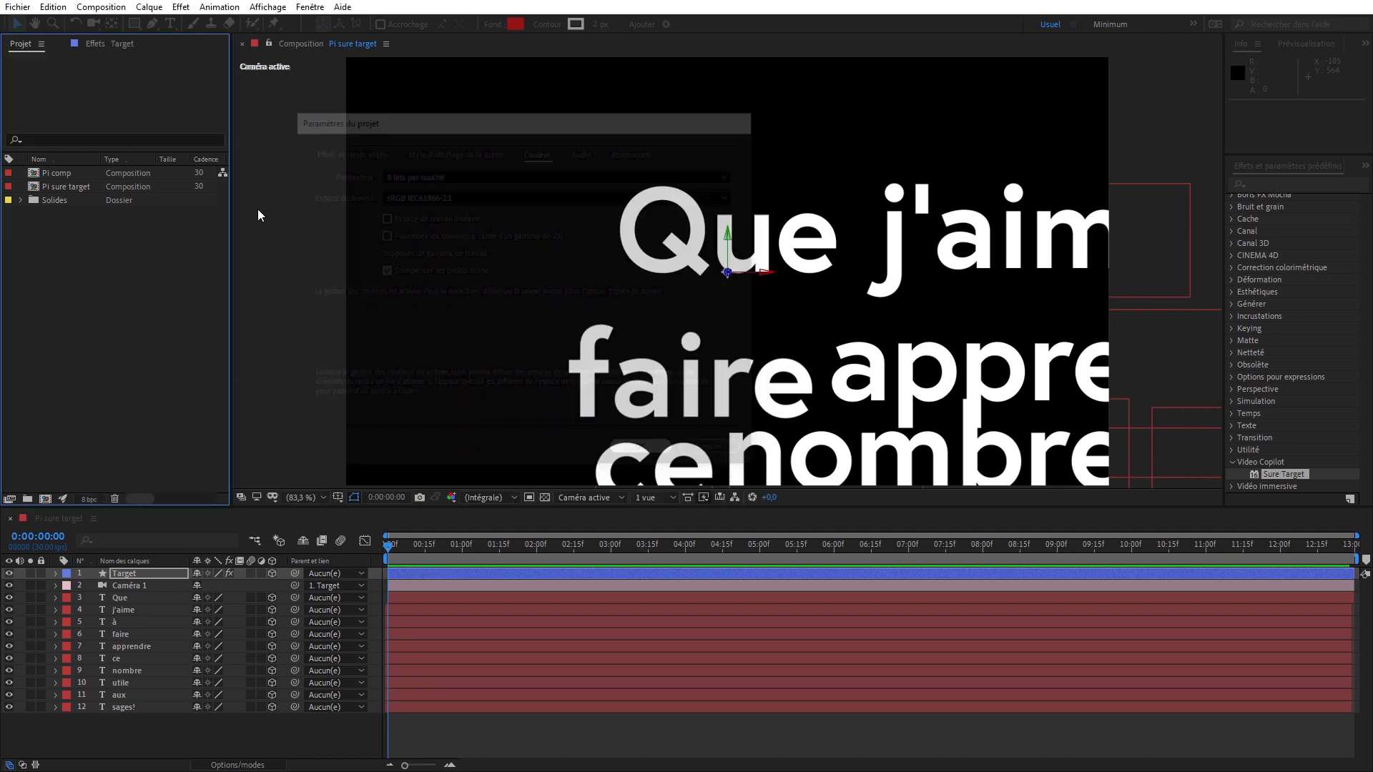
- Set the project's expression engine to JavaScript
left_click(48, 10)
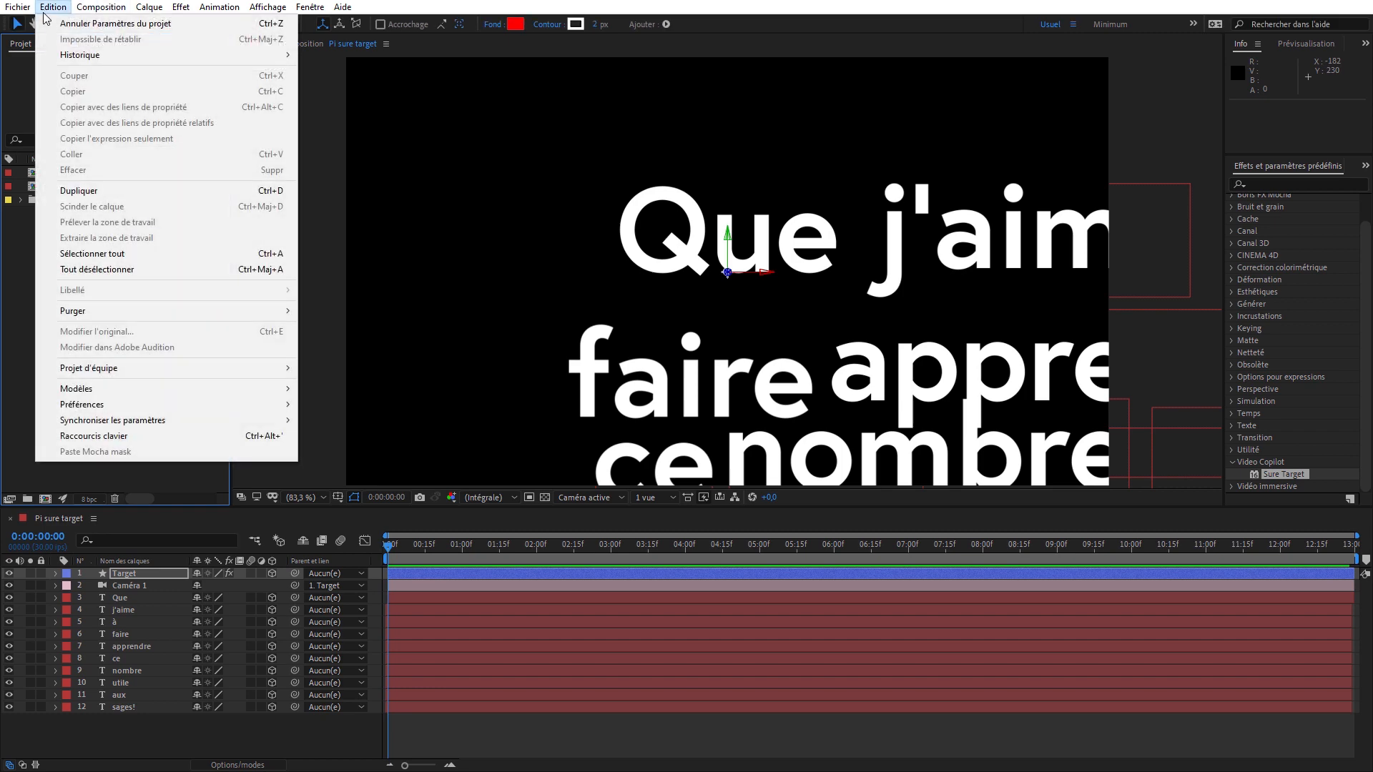
mouse_move(18, 7)
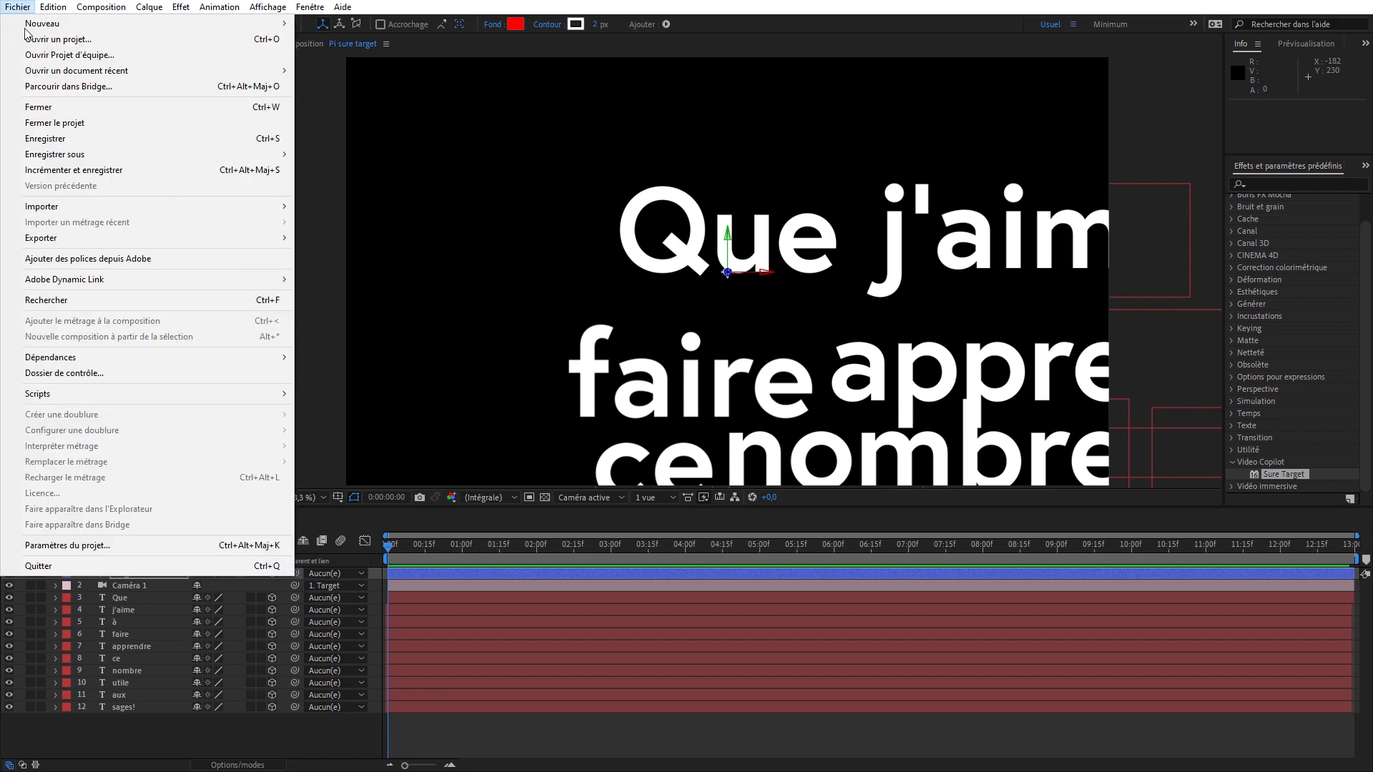
left_click(85, 545)
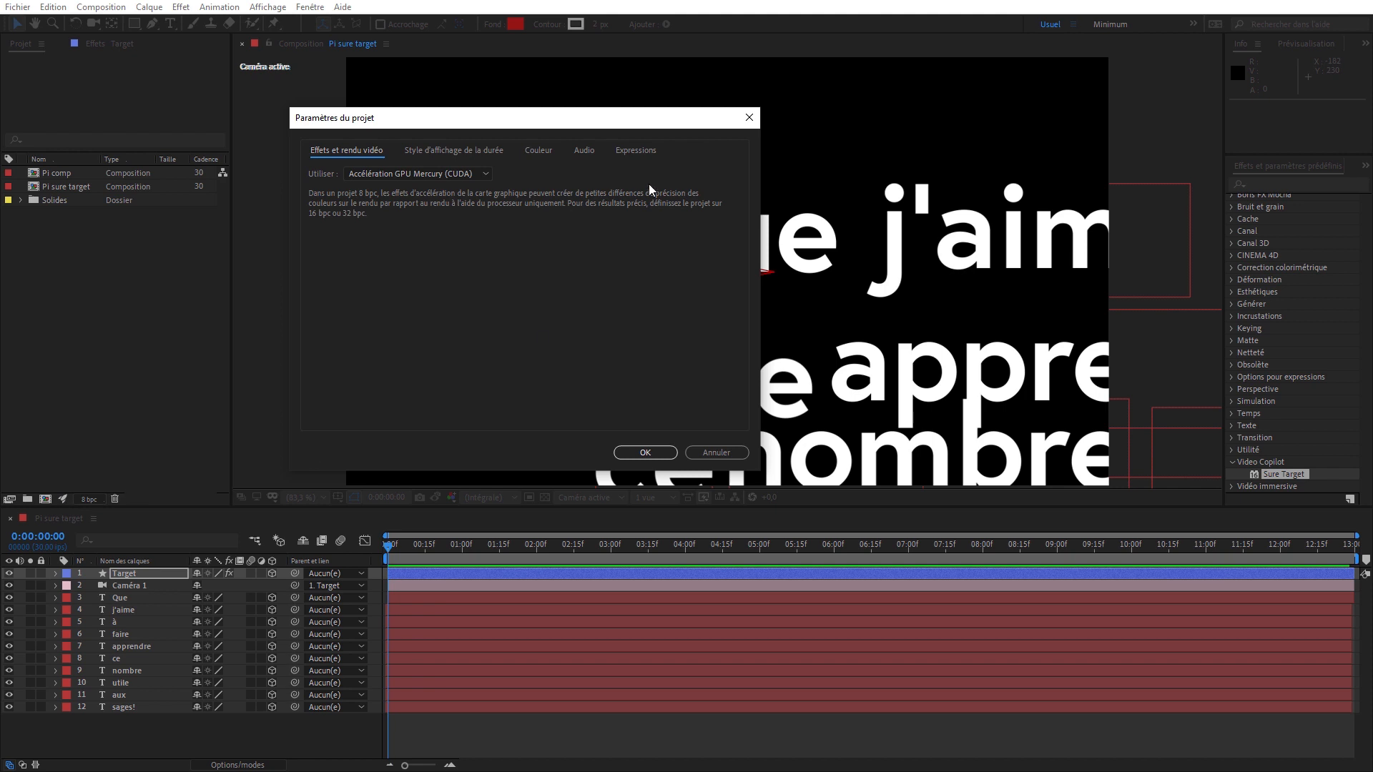
left_click(636, 150)
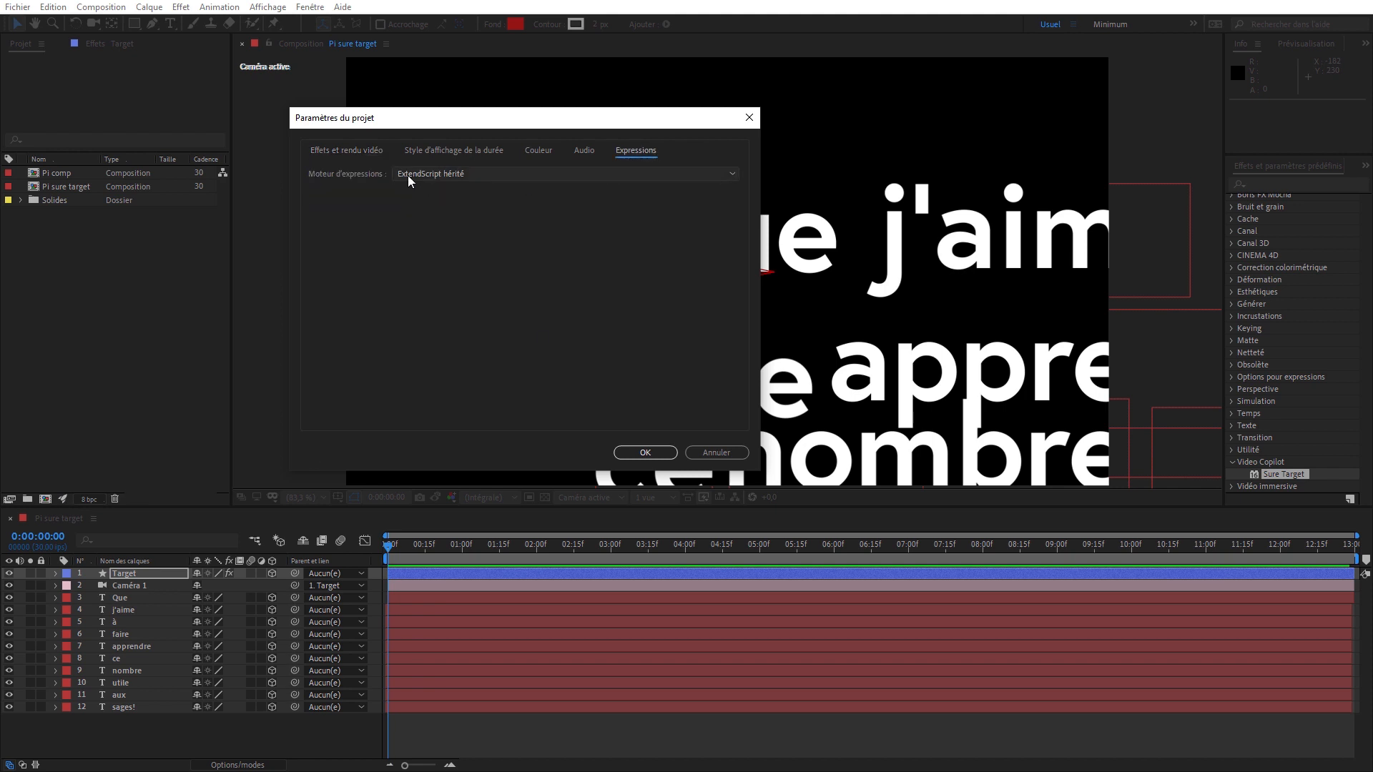
left_click(435, 174)
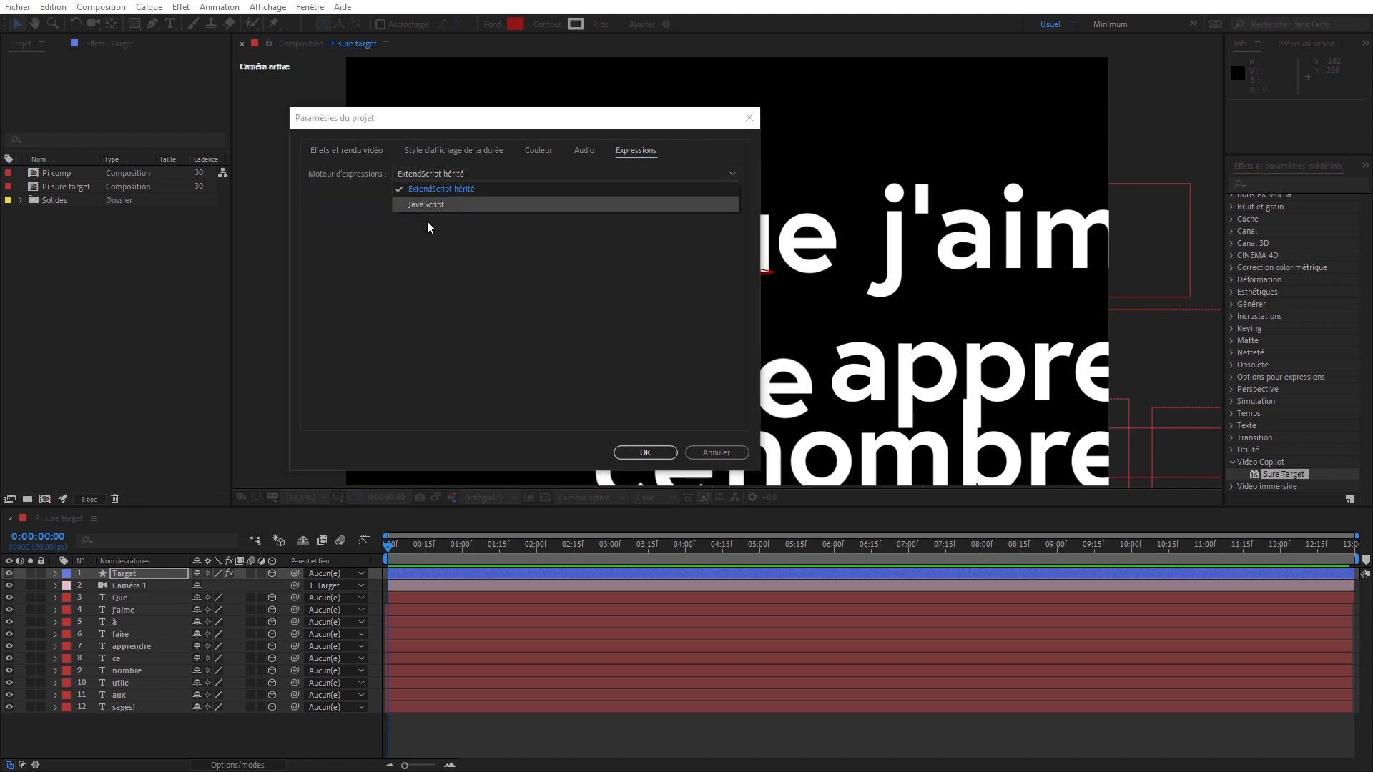
left_click(428, 204)
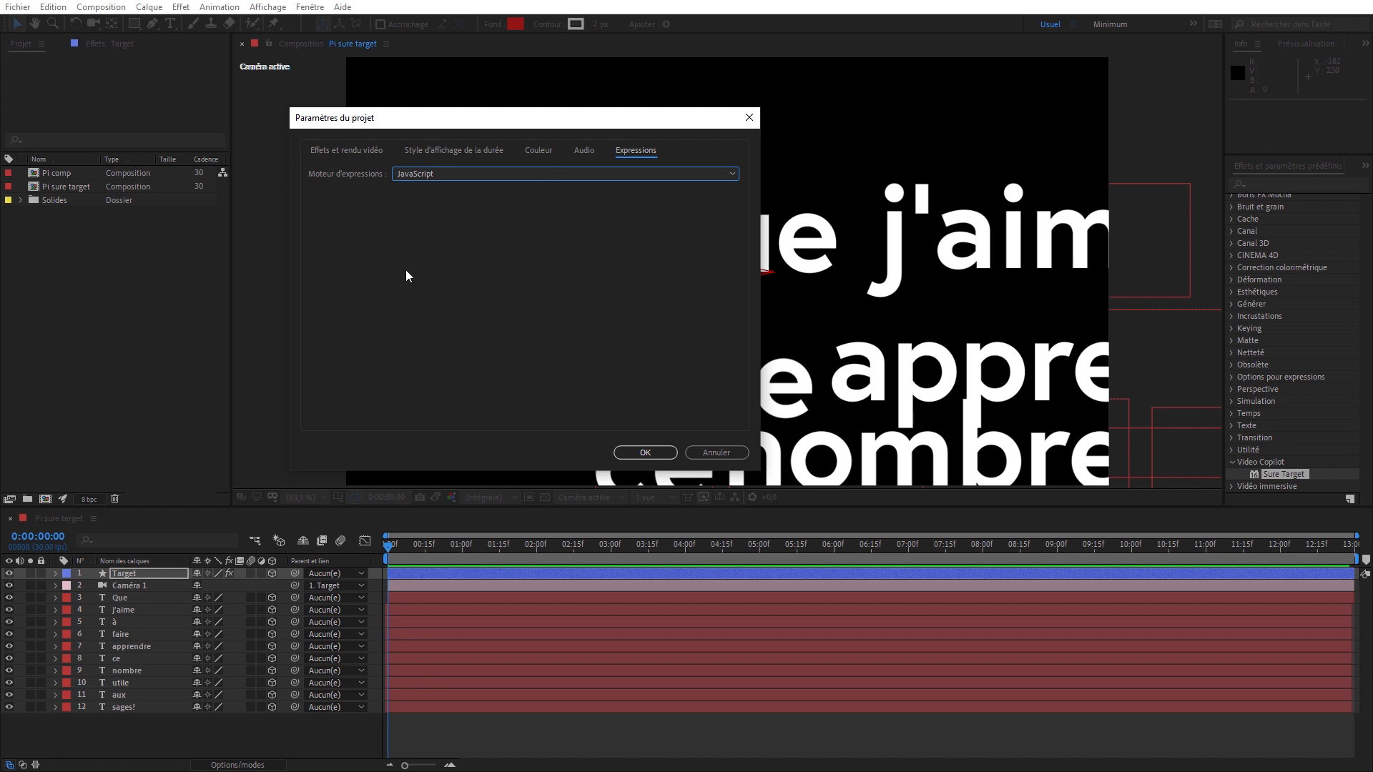
left_click(644, 452)
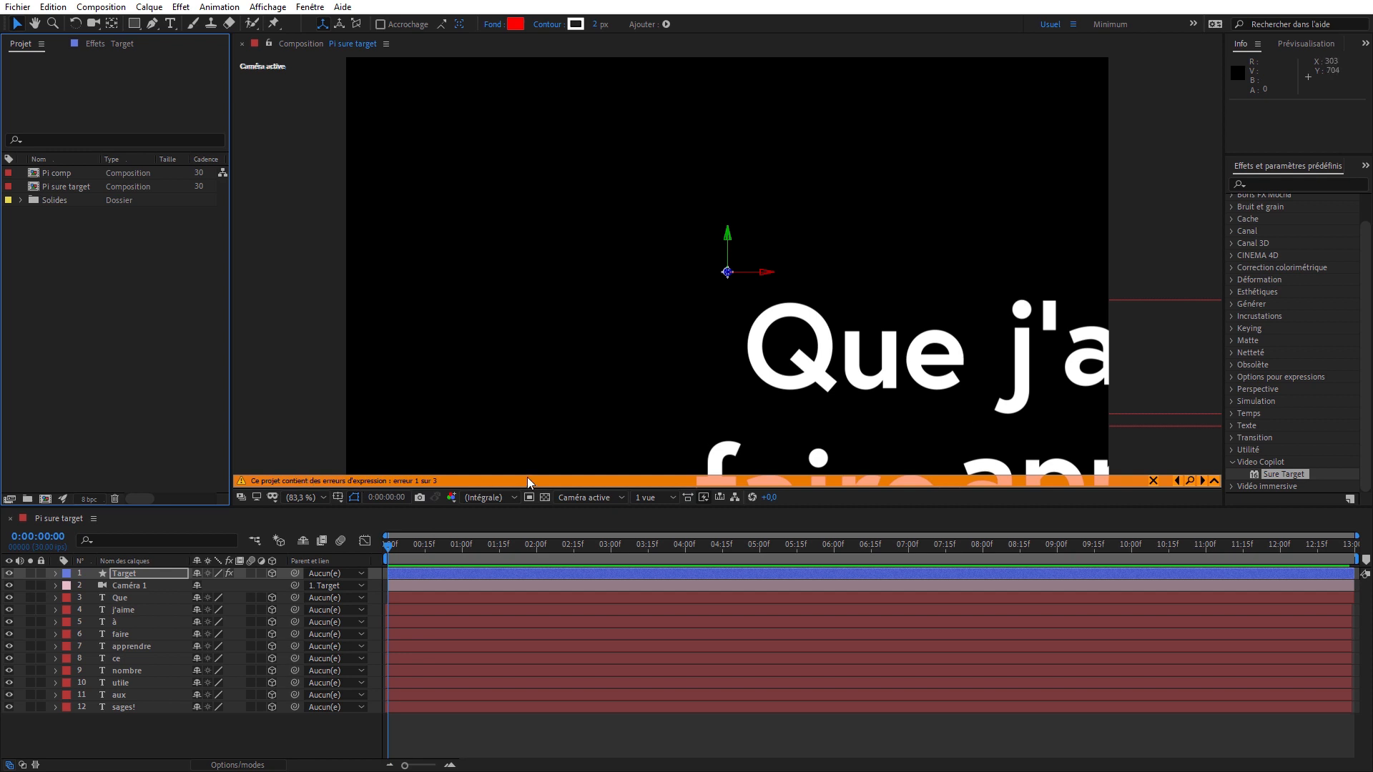
- Set the project's expression engine to the legacy ExtendScript option (ExtendScript hérité)
left_click(89, 499)
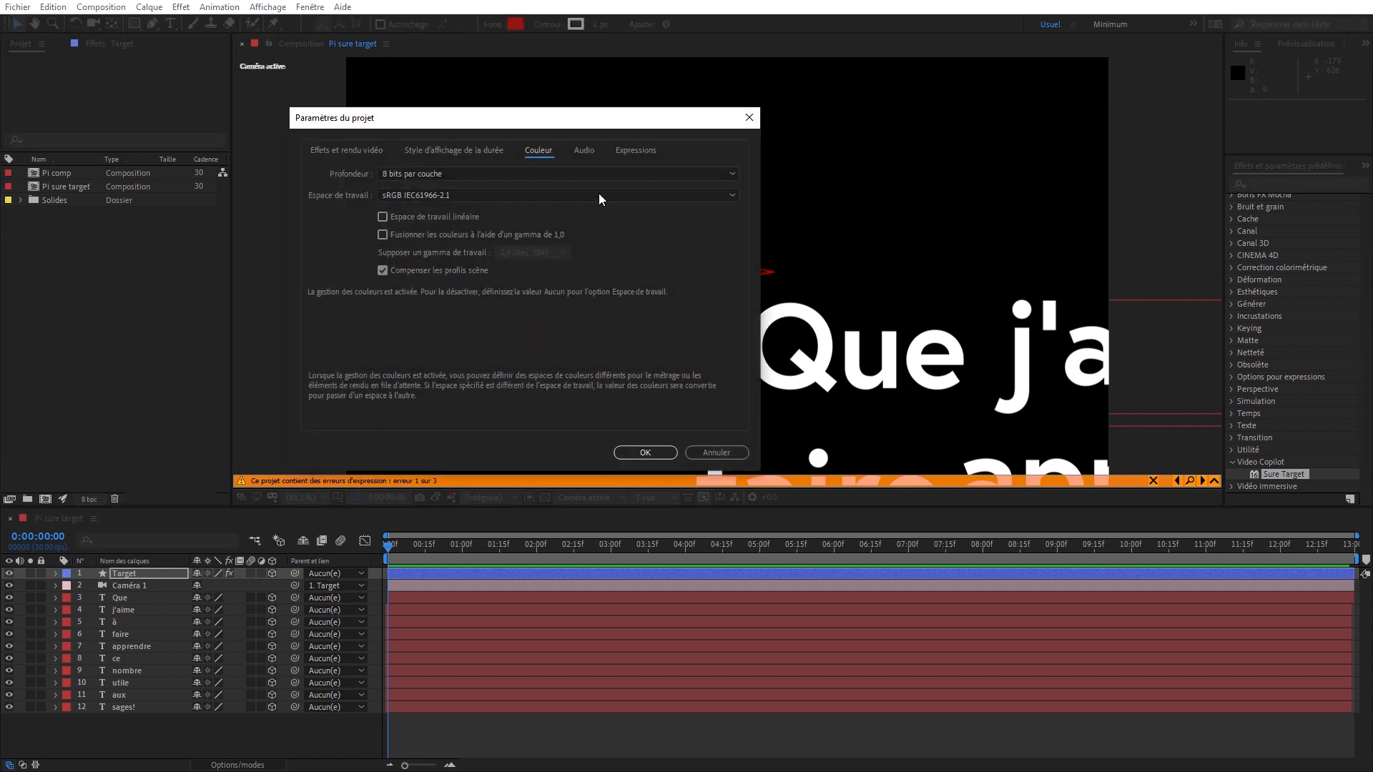
left_click(624, 150)
left_click(444, 177)
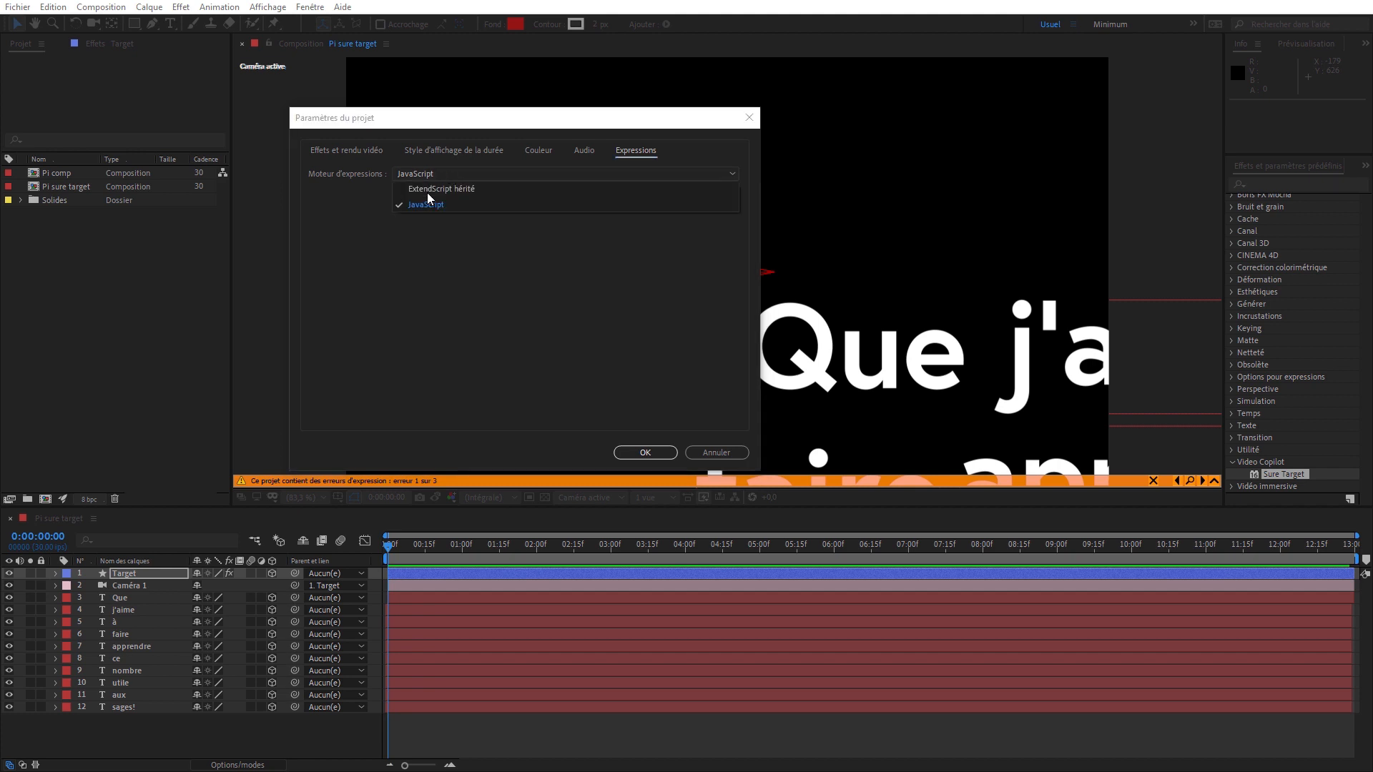
left_click(442, 190)
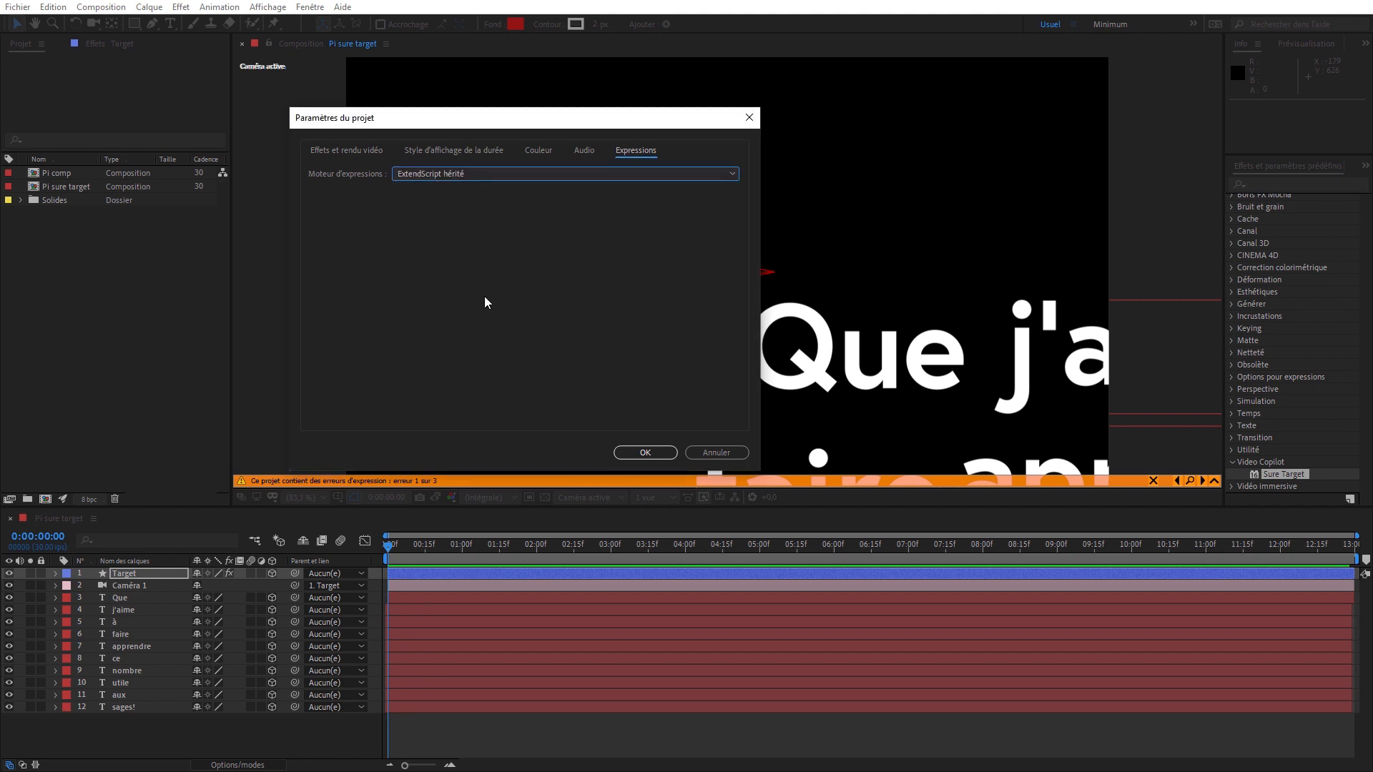
left_click(644, 452)
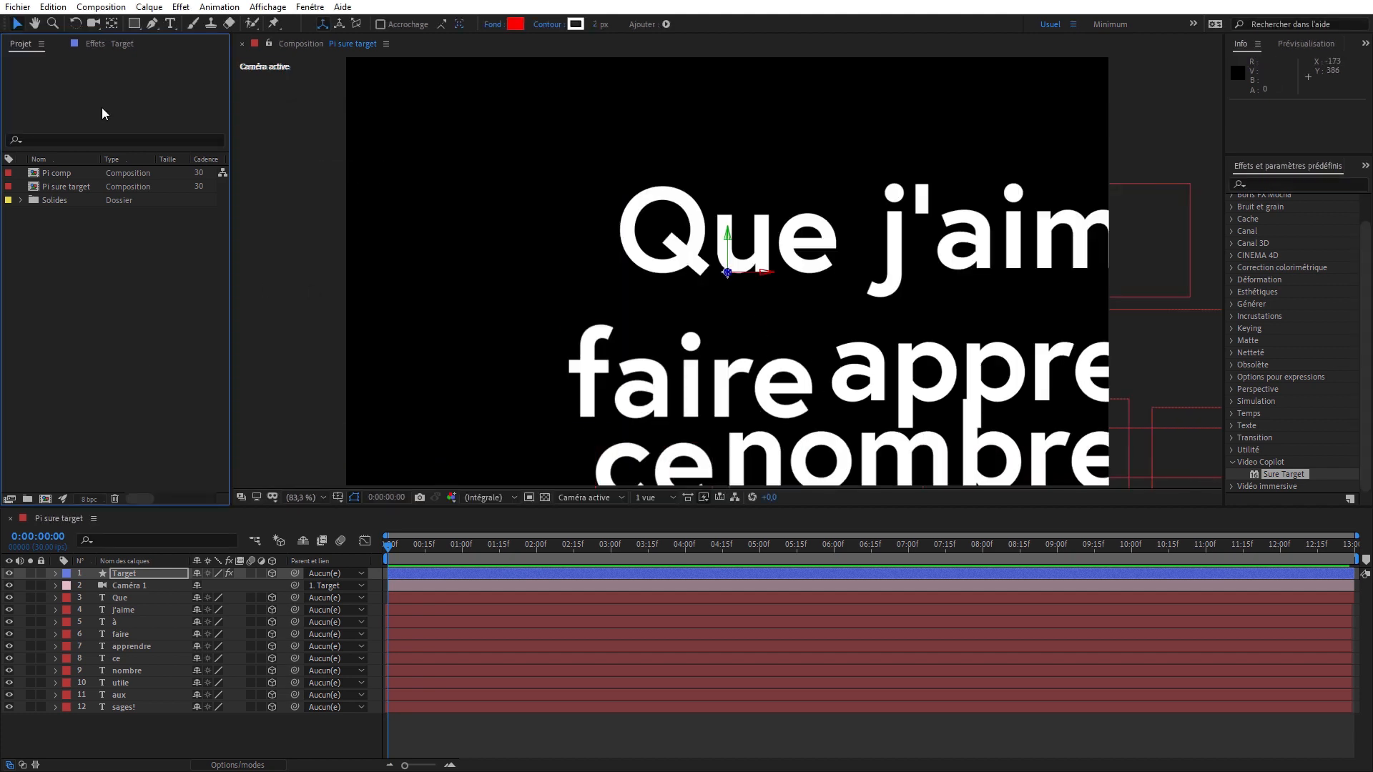
- Animate the Target layer's Sure Target value with keyframes of 1 at 0:00:01:00 and 2 at 0:00:02:00
left_click(115, 46)
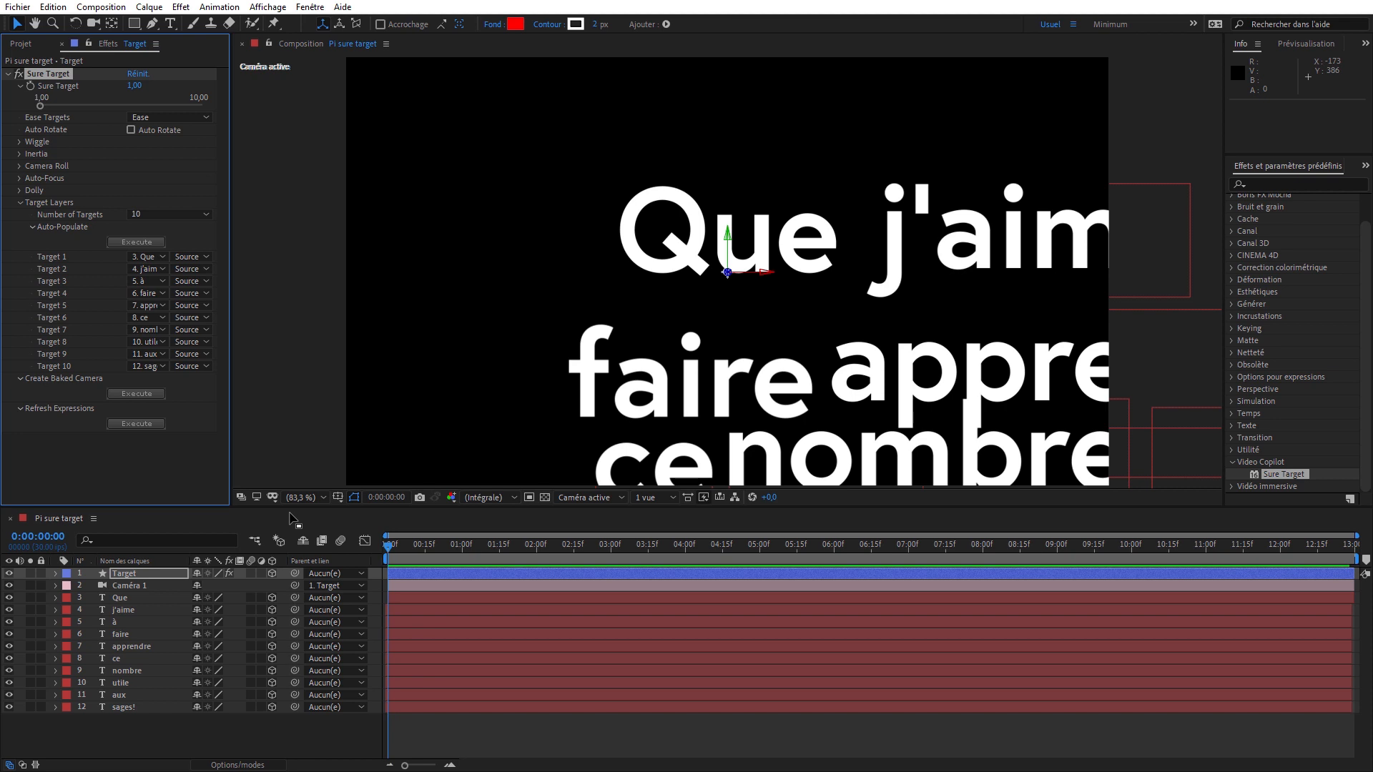
left_click(462, 551)
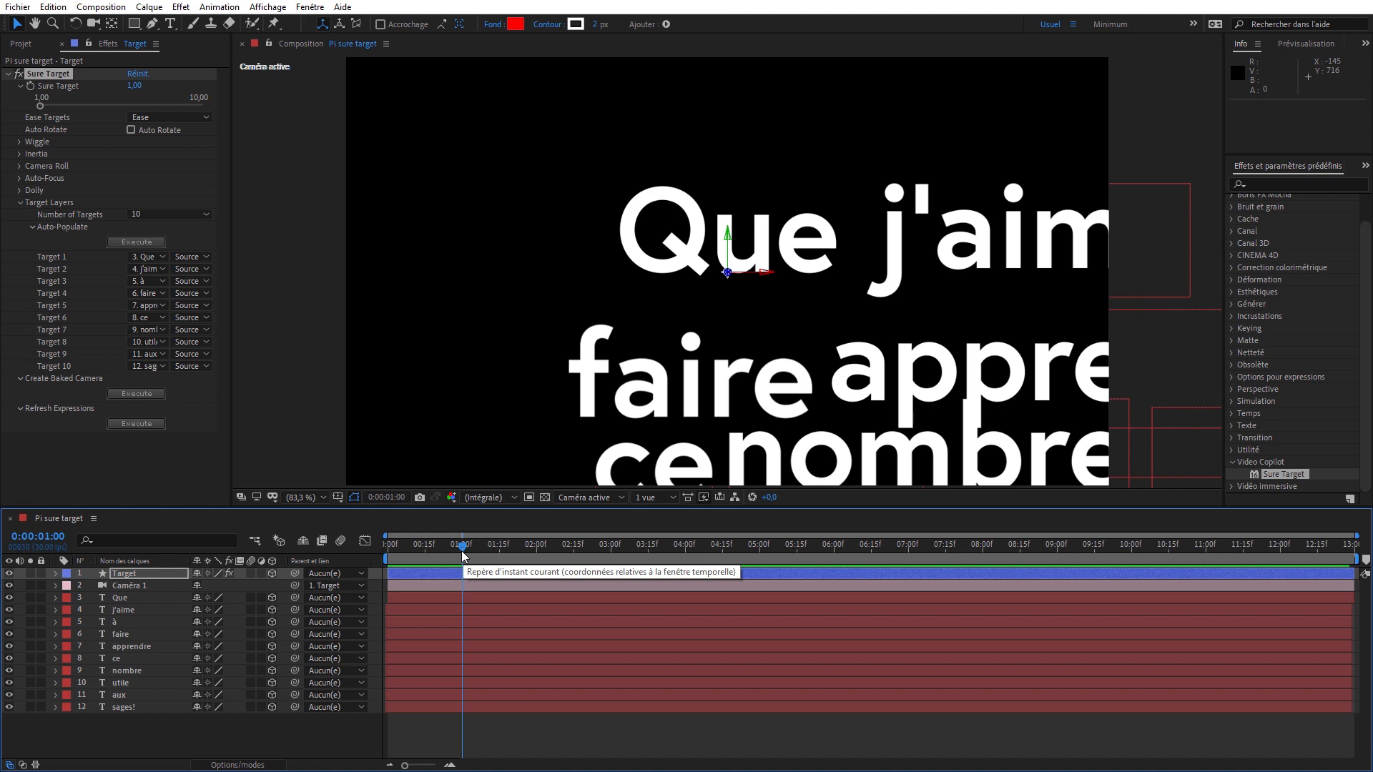
left_click(31, 86)
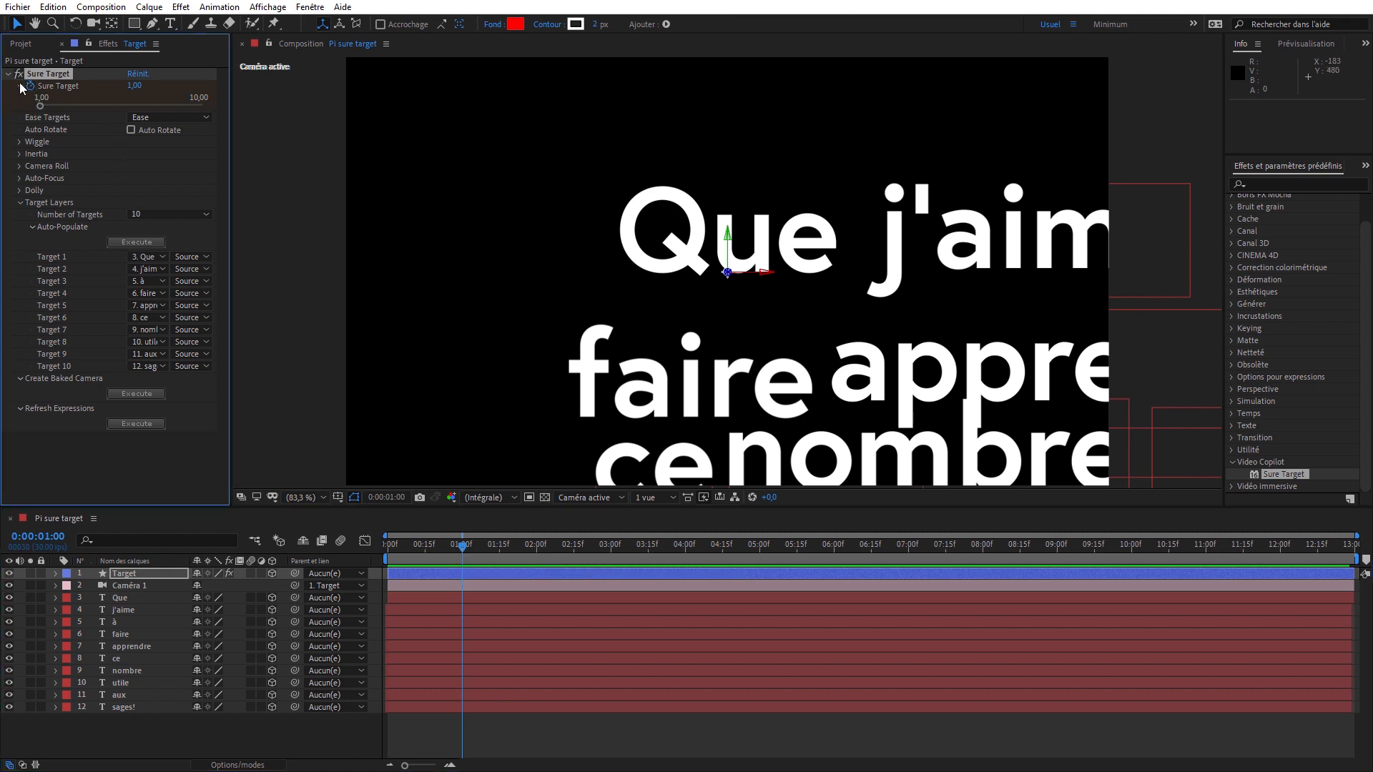
key("u")
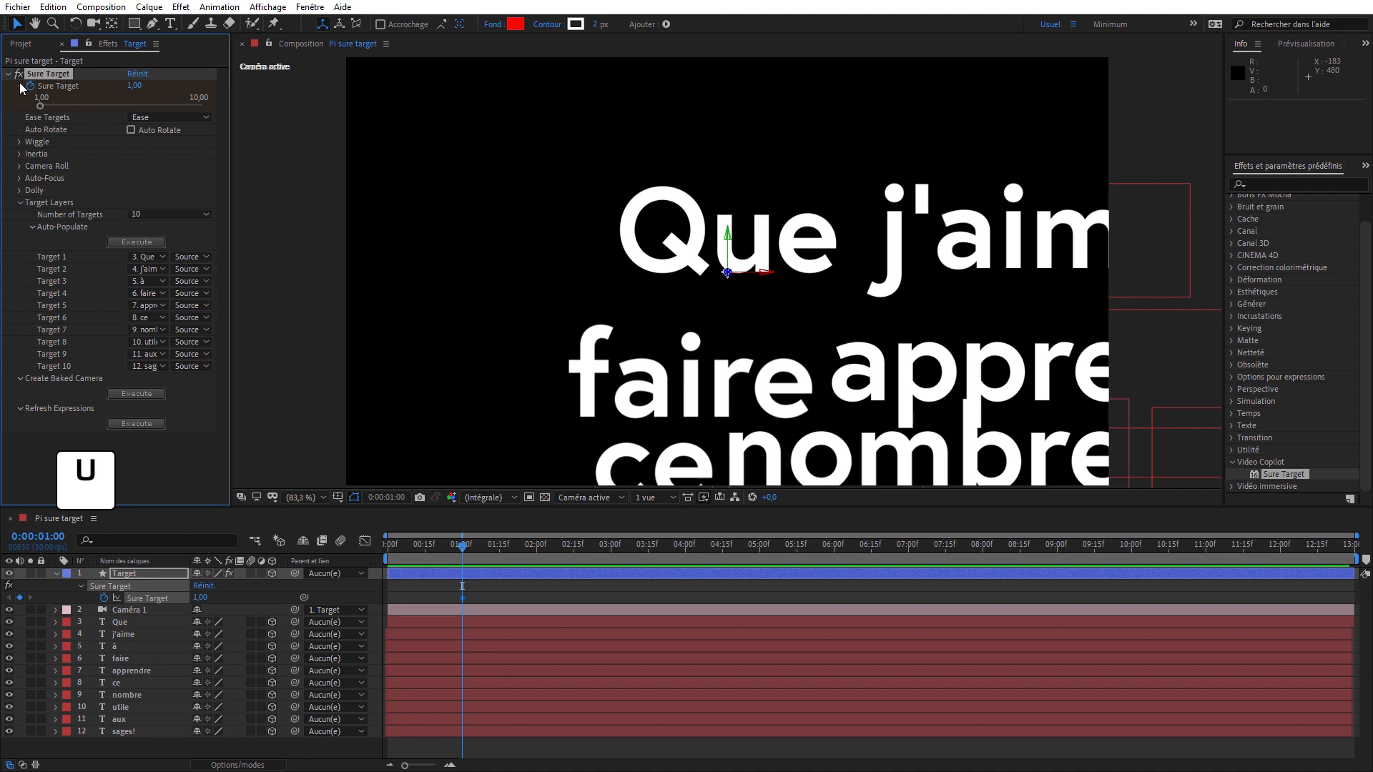
left_click(536, 546)
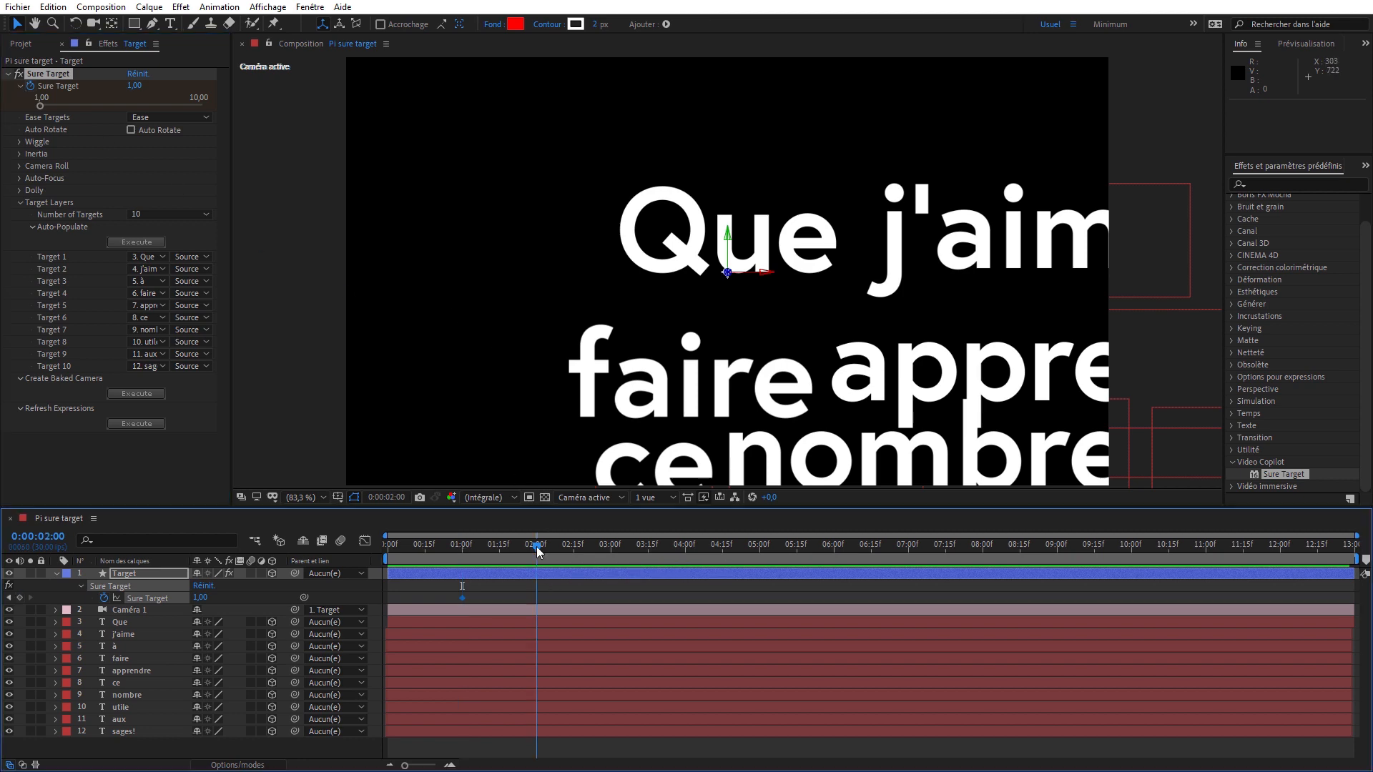
left_click(199, 598)
type("2")
key("Return")
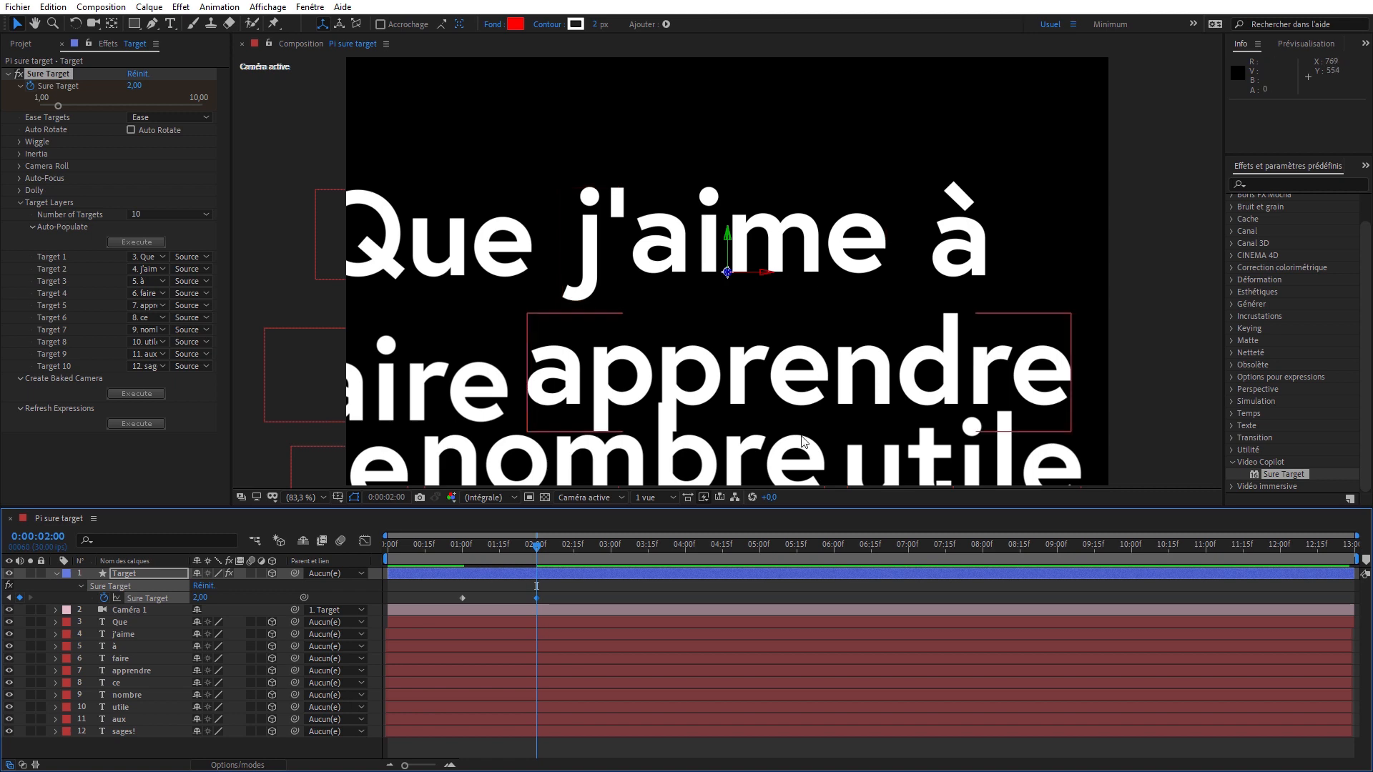
- Add Sure Target keyframes of 3 at 0:00:03:00 and 4 at 0:00:04:00
left_click(609, 548)
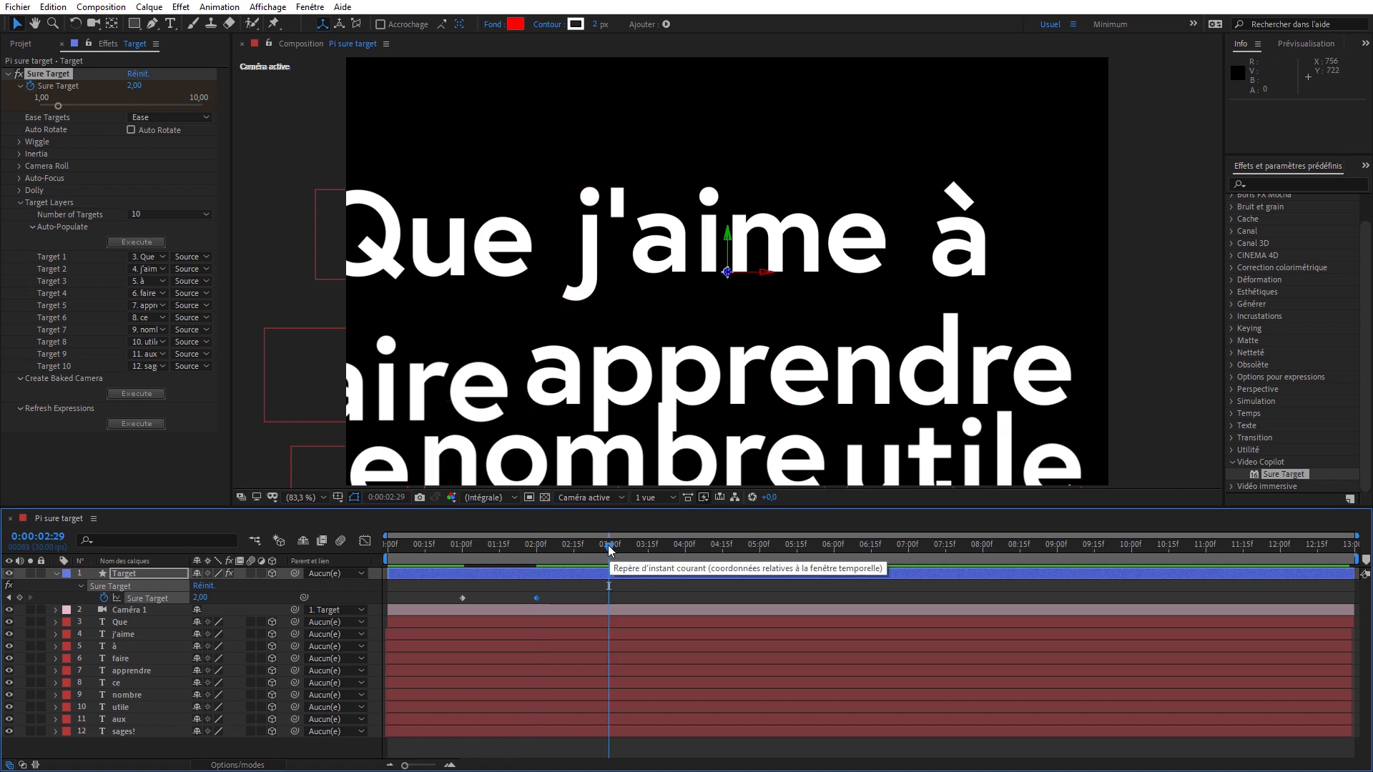
key("Page_Down")
left_click(196, 596)
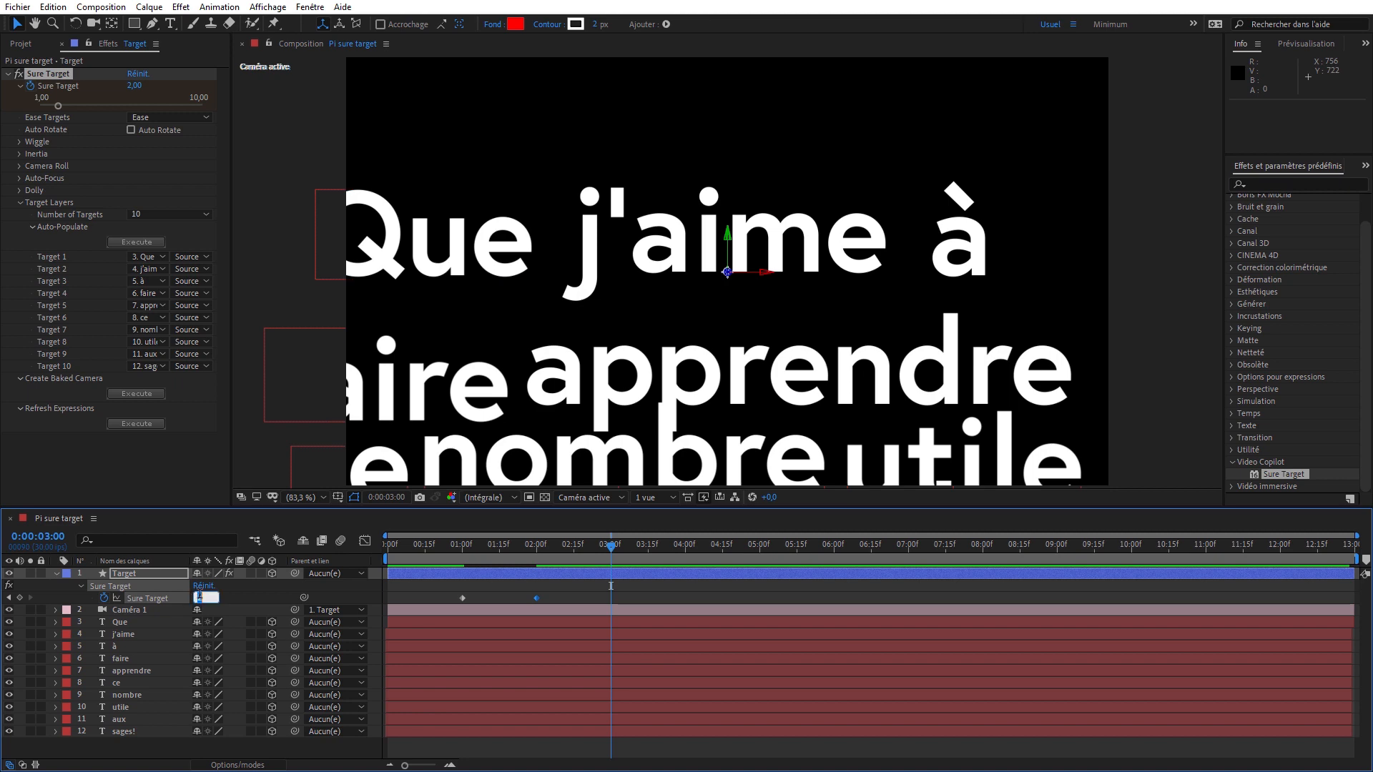
type("3")
key("Return")
left_click(685, 548)
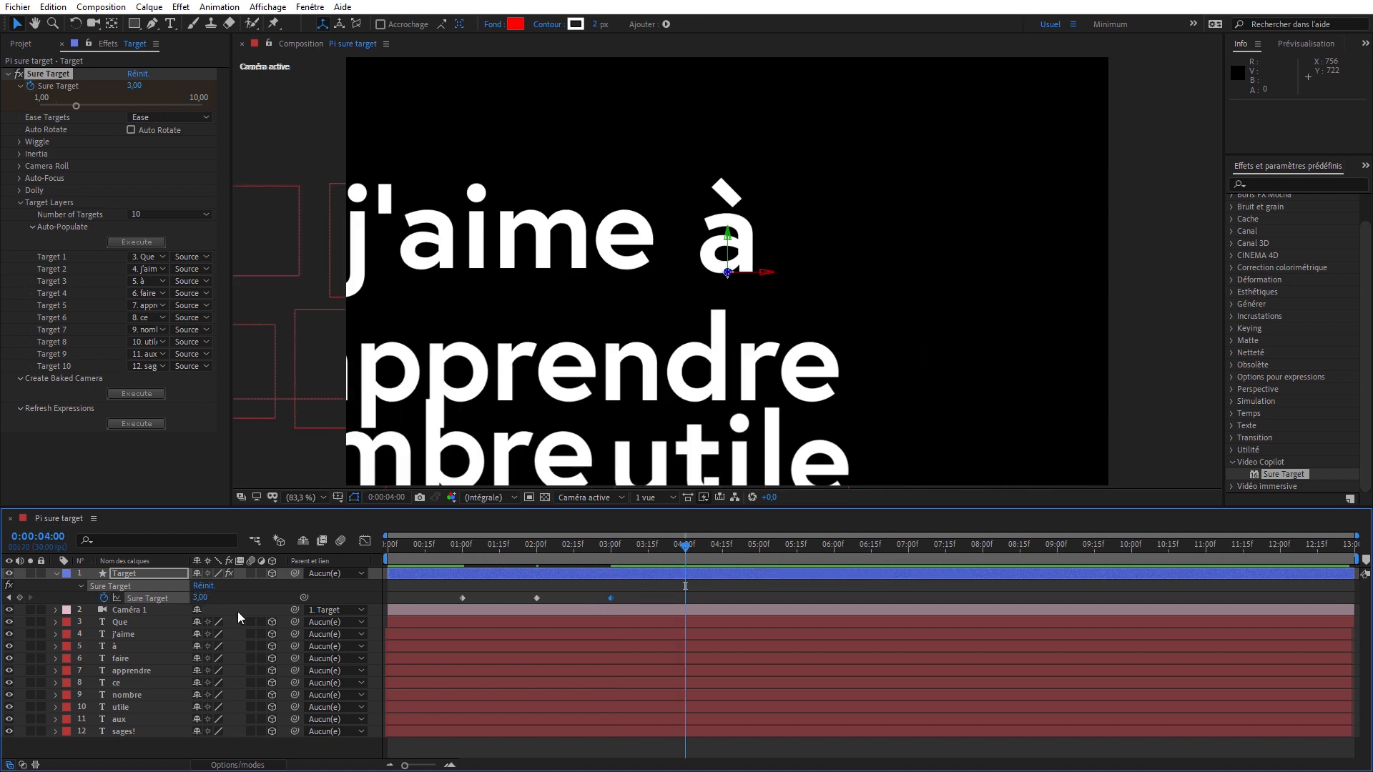
left_click(200, 598)
type("4")
key("Return")
- Add Sure Target keyframes of 5 at 0:00:05:00 and 6 at 0:00:06:00
left_click(759, 547)
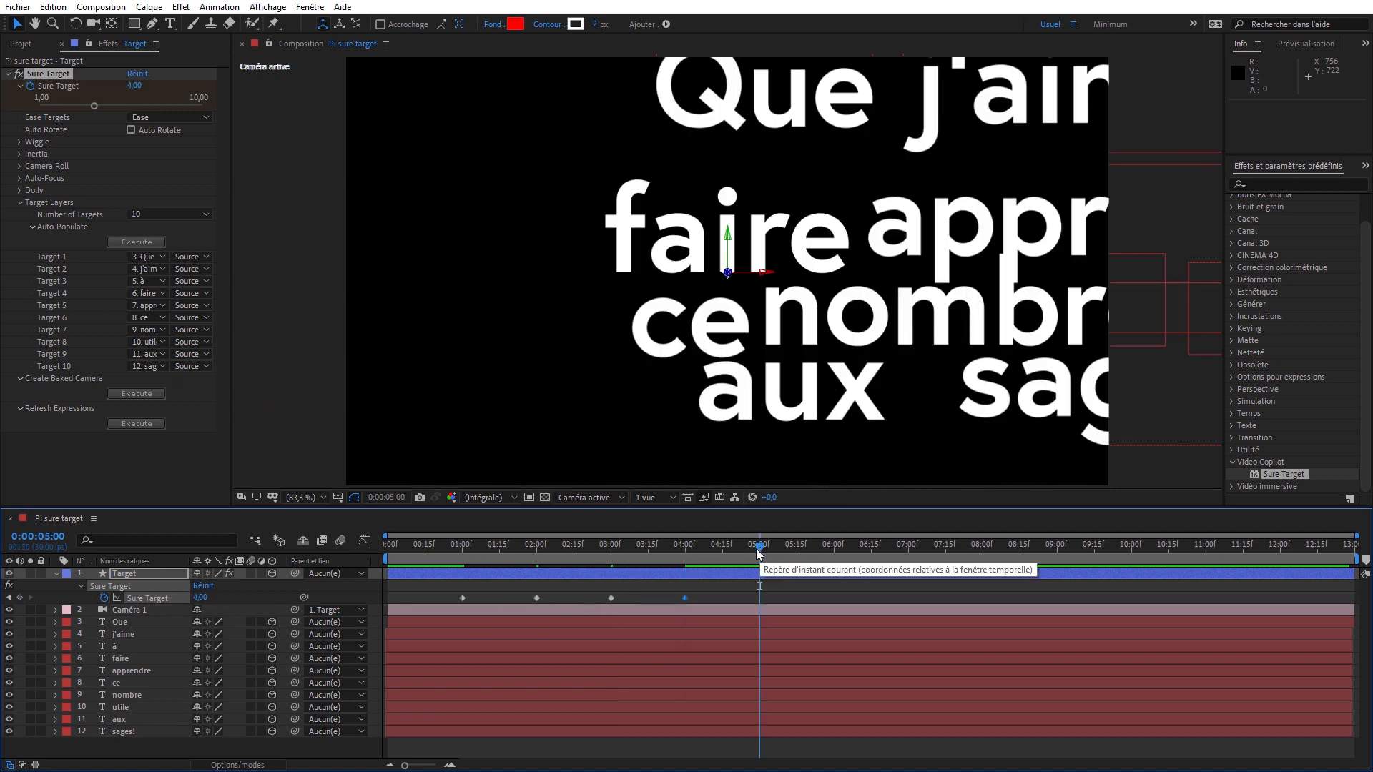
left_click(196, 597)
type("5")
key("Return")
left_click(834, 547)
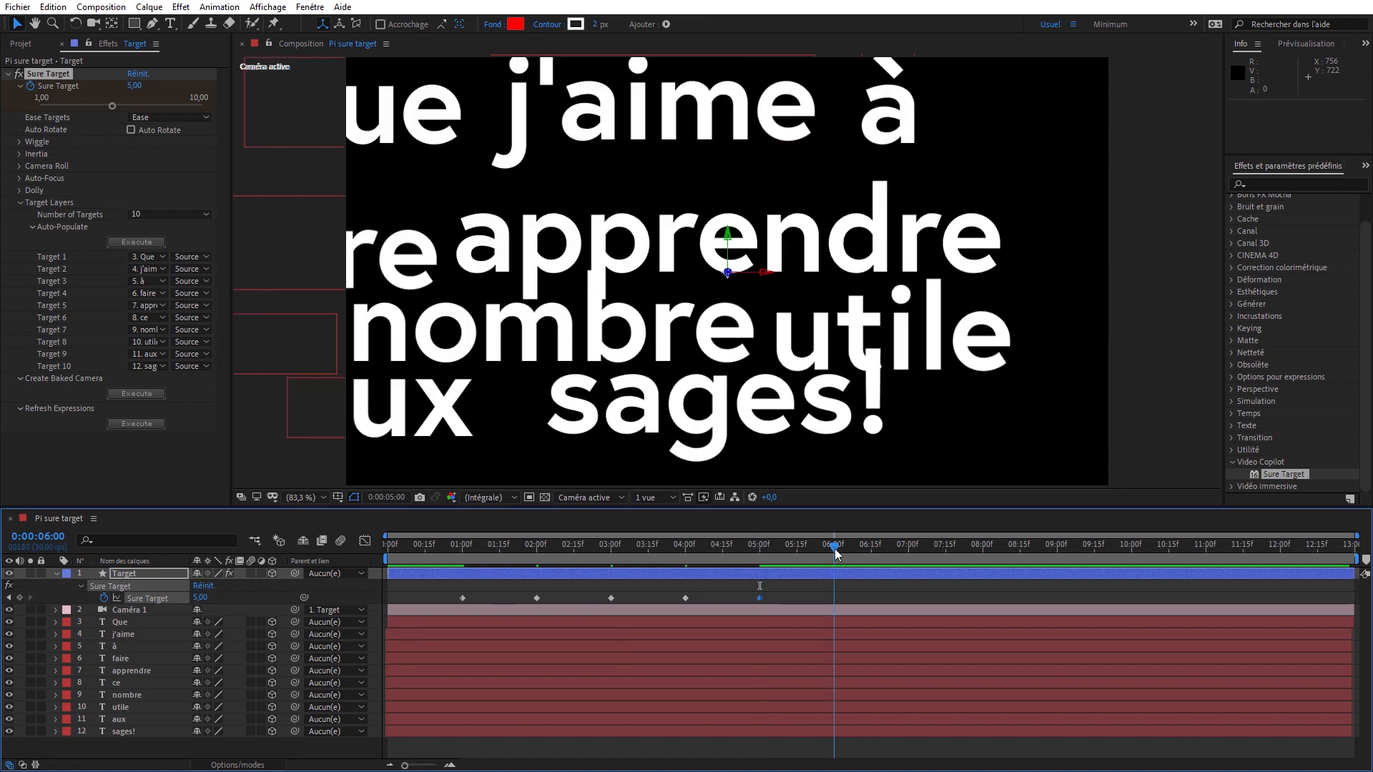
left_click(196, 598)
type("6")
key("Return")
- Add Sure Target keyframes of 7 at 0:00:07:00 and 8 at 0:00:08:00
left_click(908, 548)
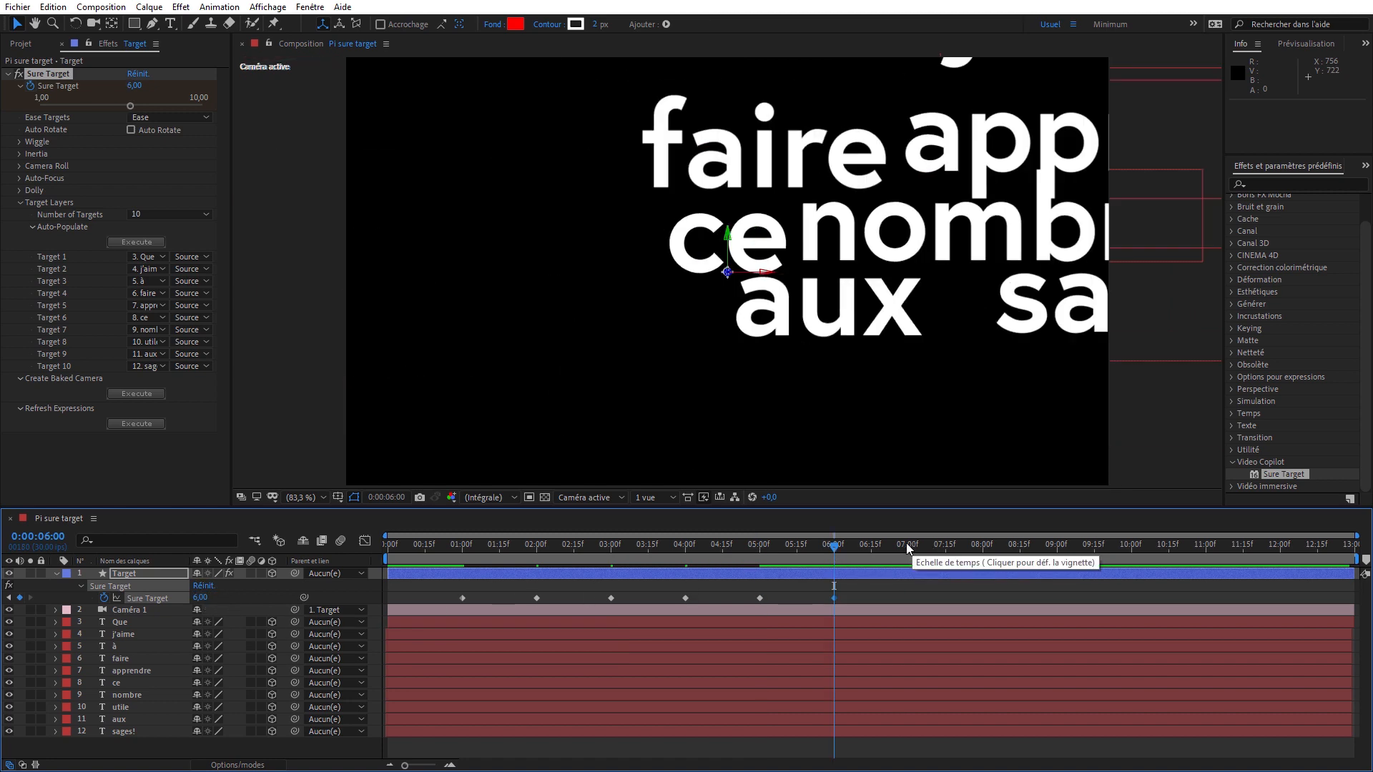
left_click(201, 597)
type("7")
key("Return")
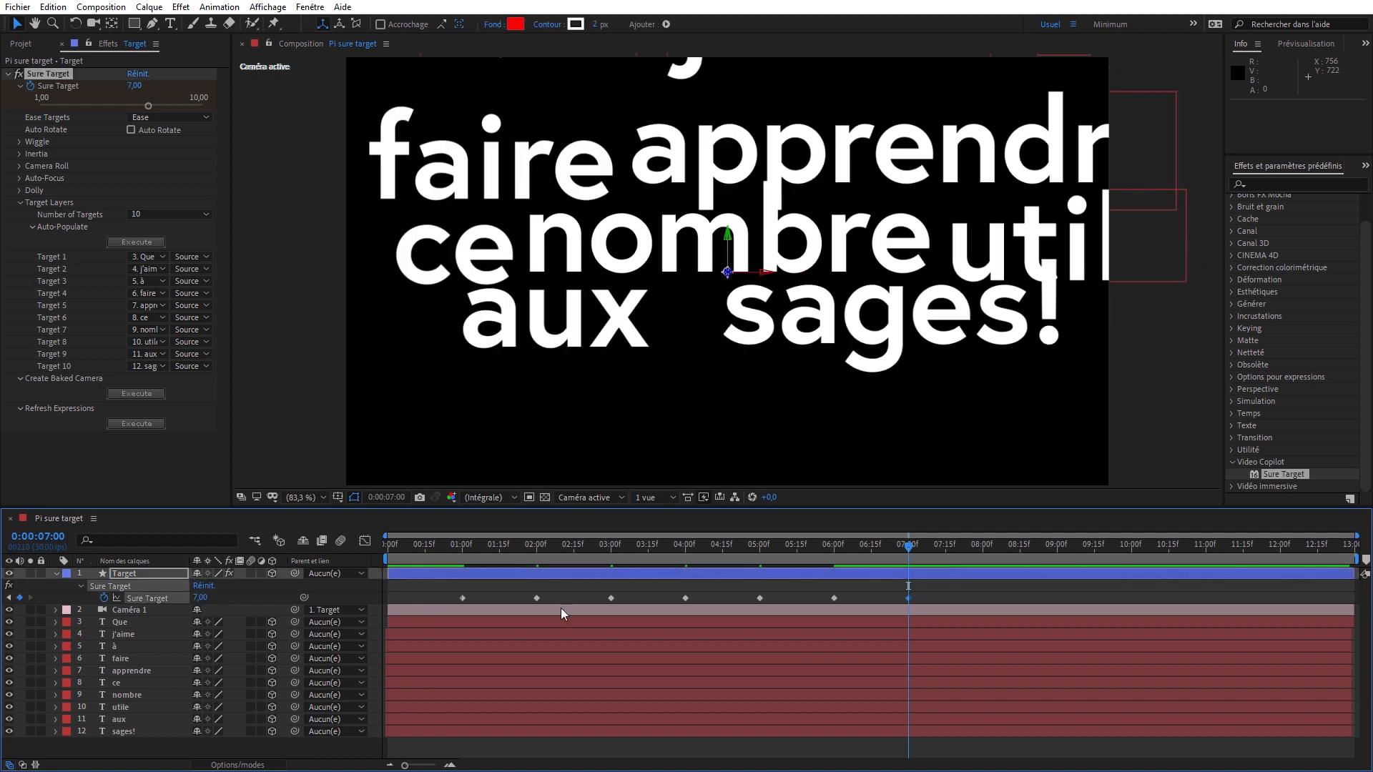
left_click(982, 547)
left_click(202, 598)
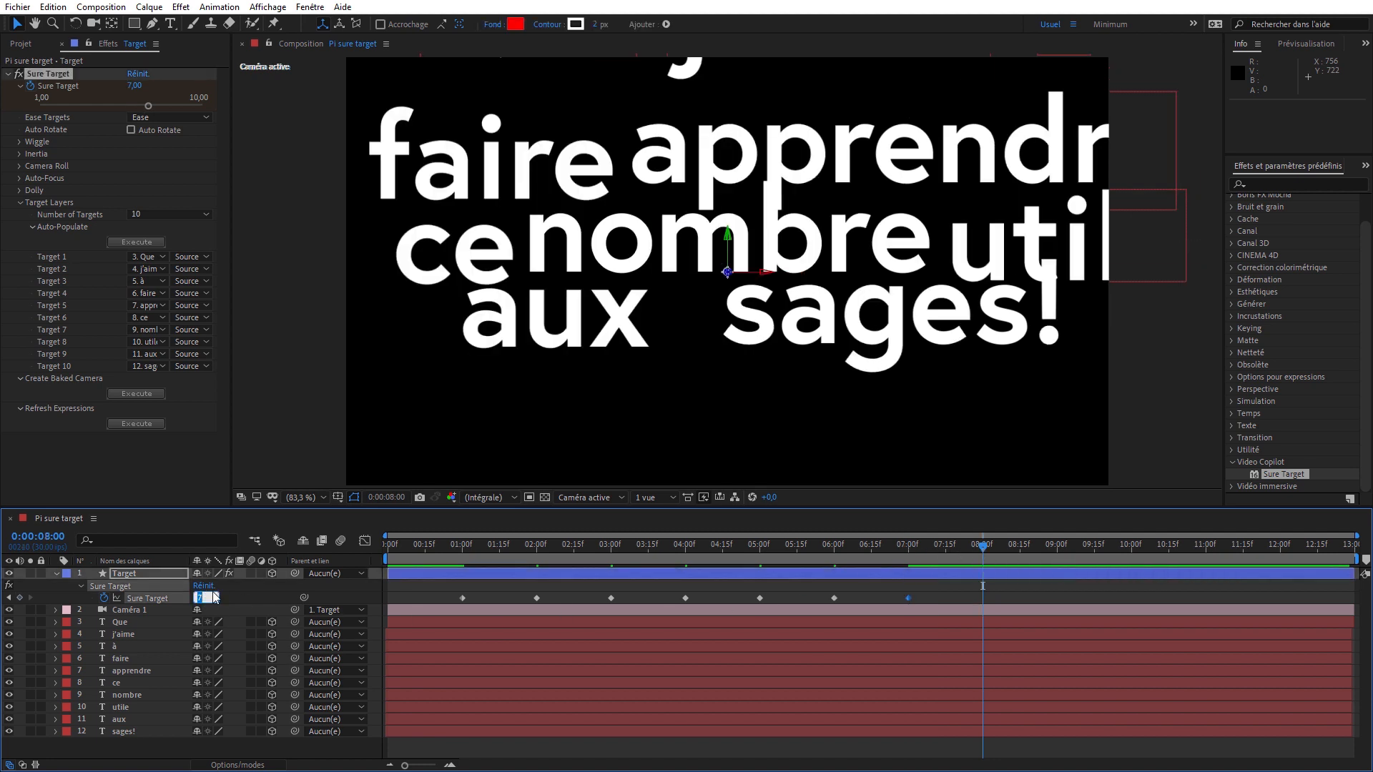
type("8")
key("Return")
- Add Sure Target keyframes of 9 at 0:00:09:00 and 10 at 0:00:10:00
left_click(1056, 548)
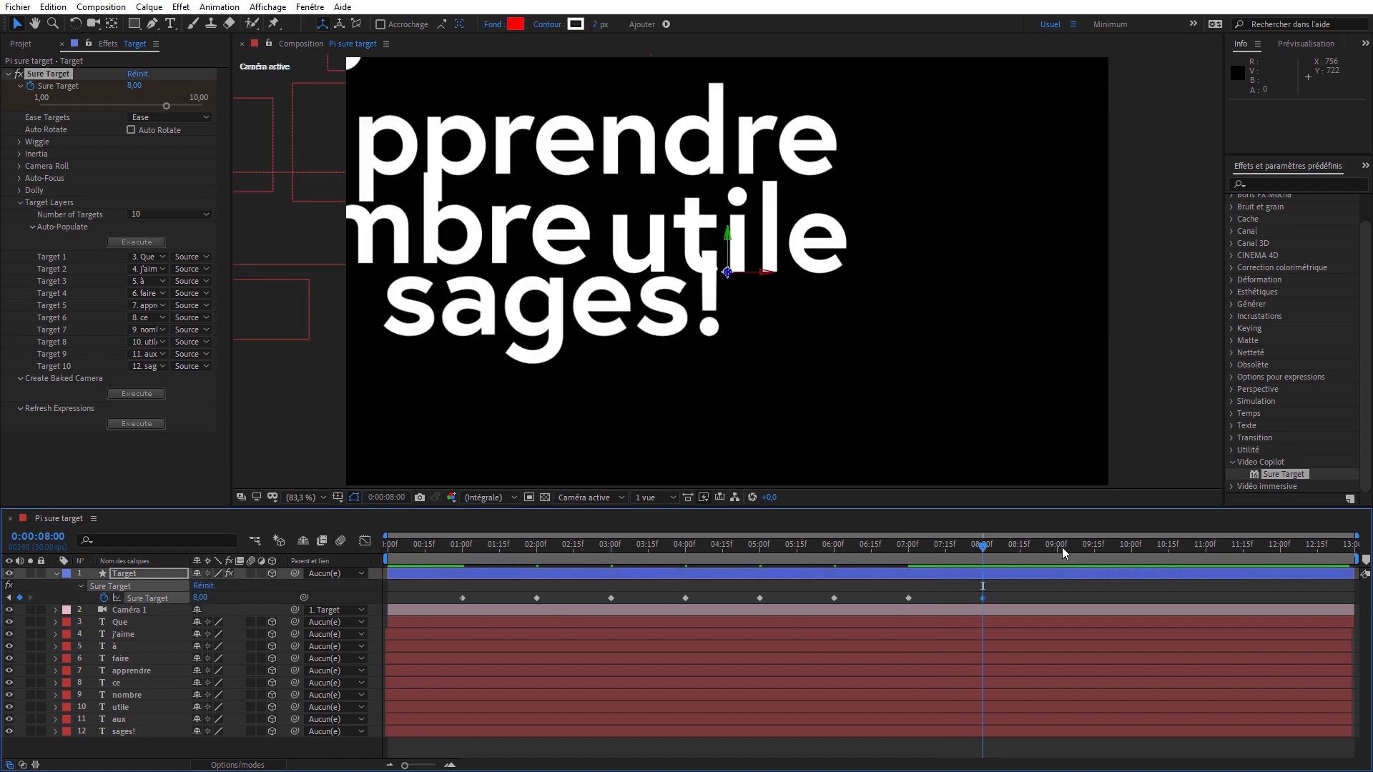
left_click(202, 598)
type("9")
key("Return")
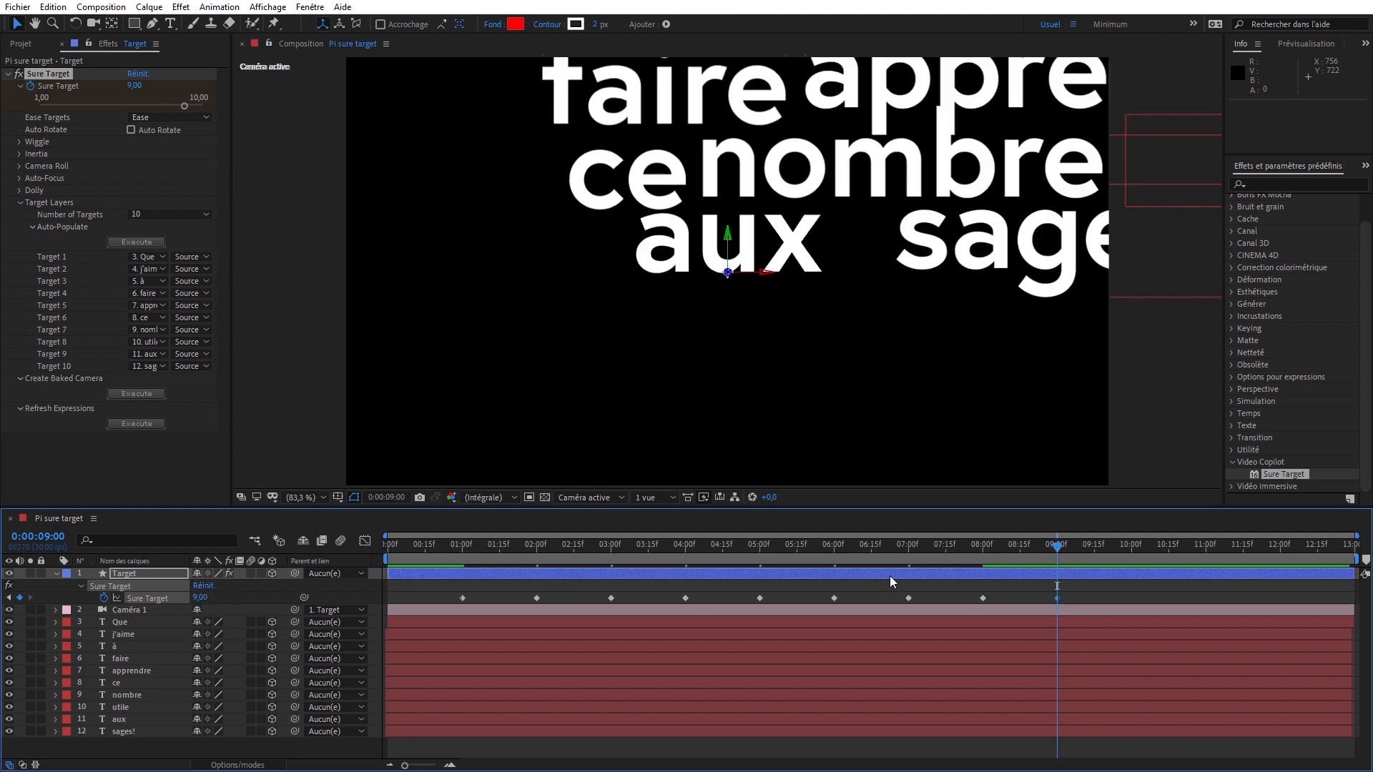
left_click(1131, 548)
left_click(201, 598)
type("10")
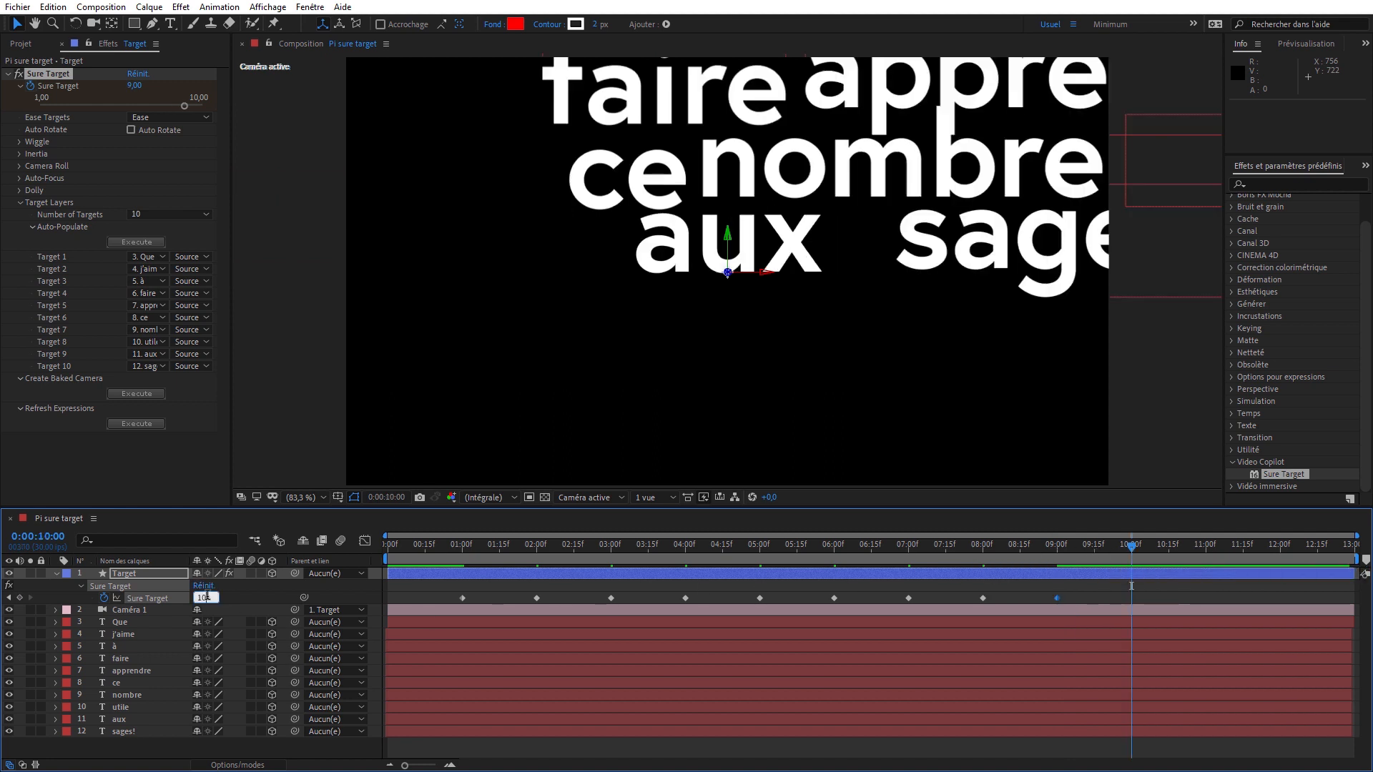
key("Return")
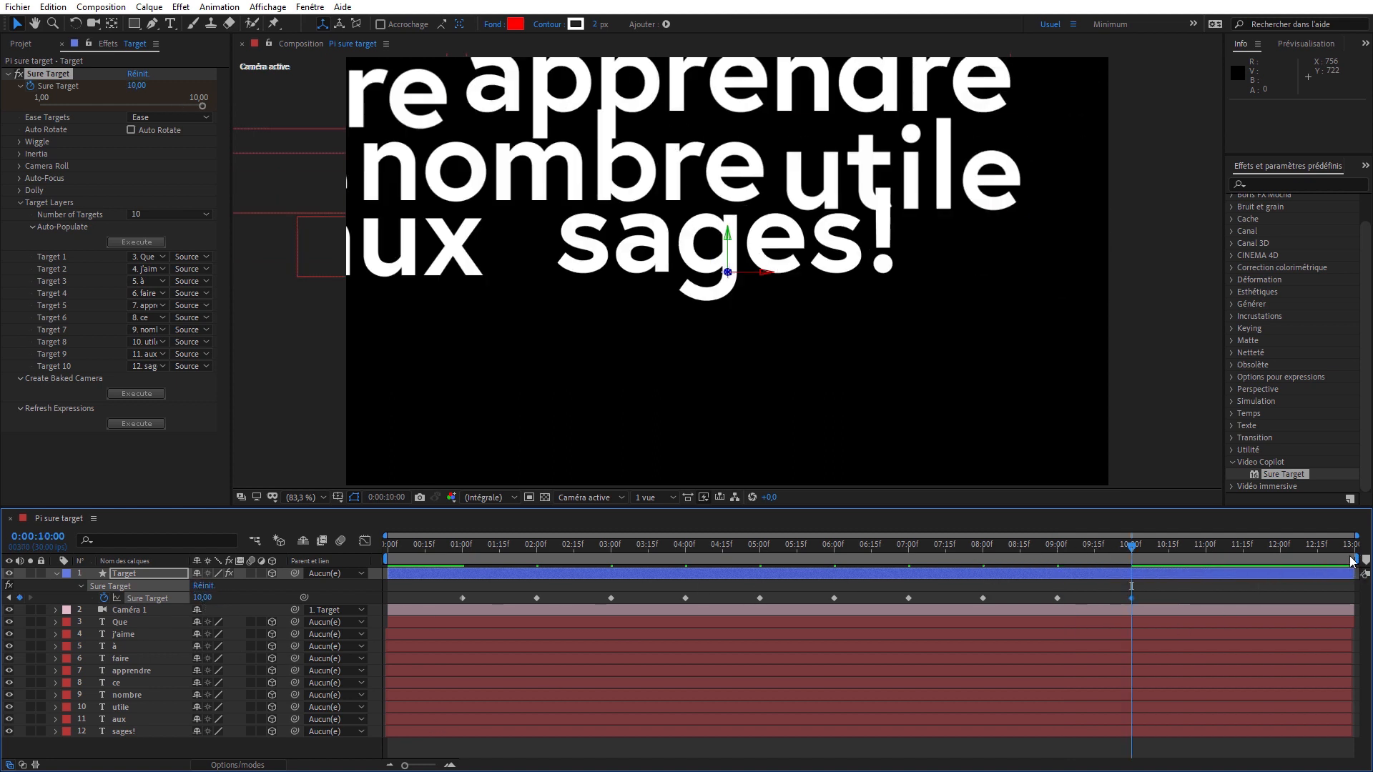
- Shorten the work area to end at 0:00:10:17 and check the anchor point of the "Que" layer at 0:00:01:00
left_click_drag(1355, 559, 462, 513)
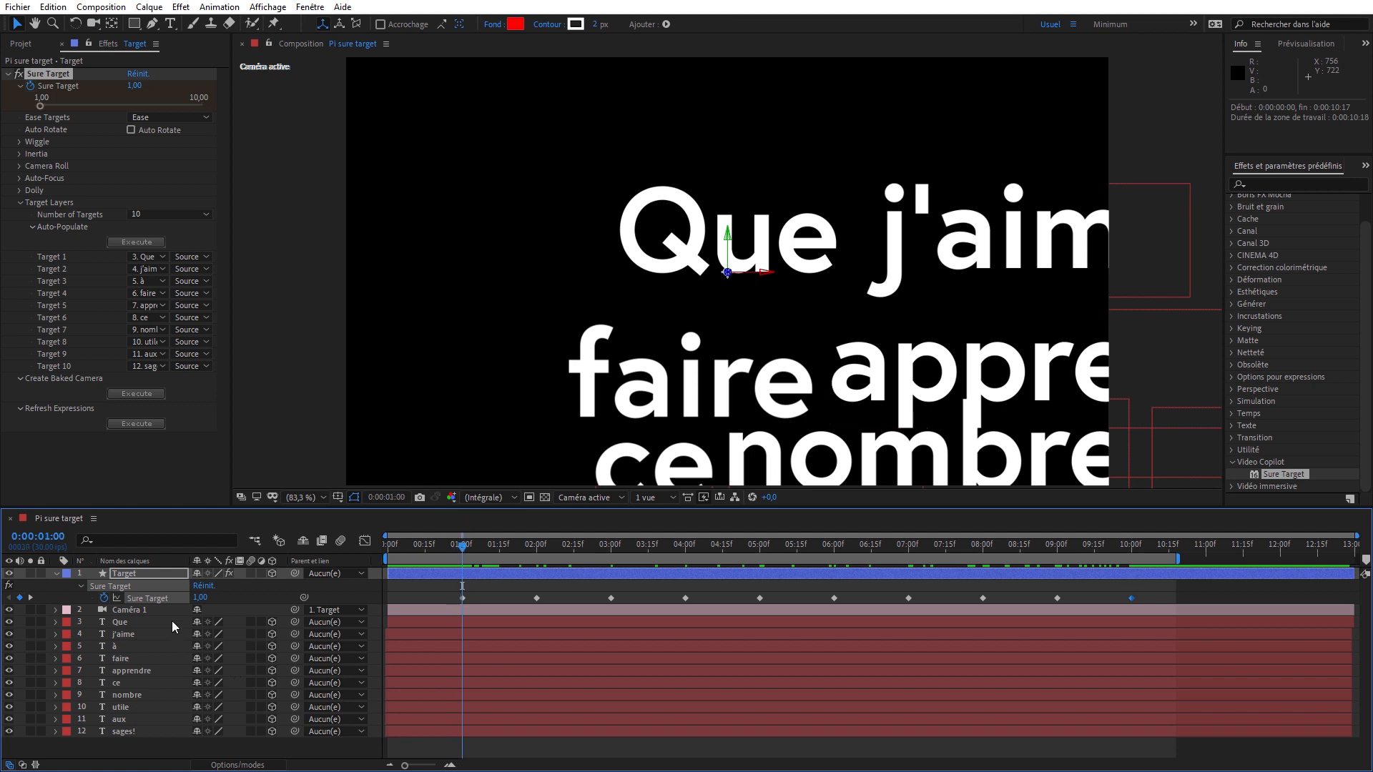
left_click(143, 621)
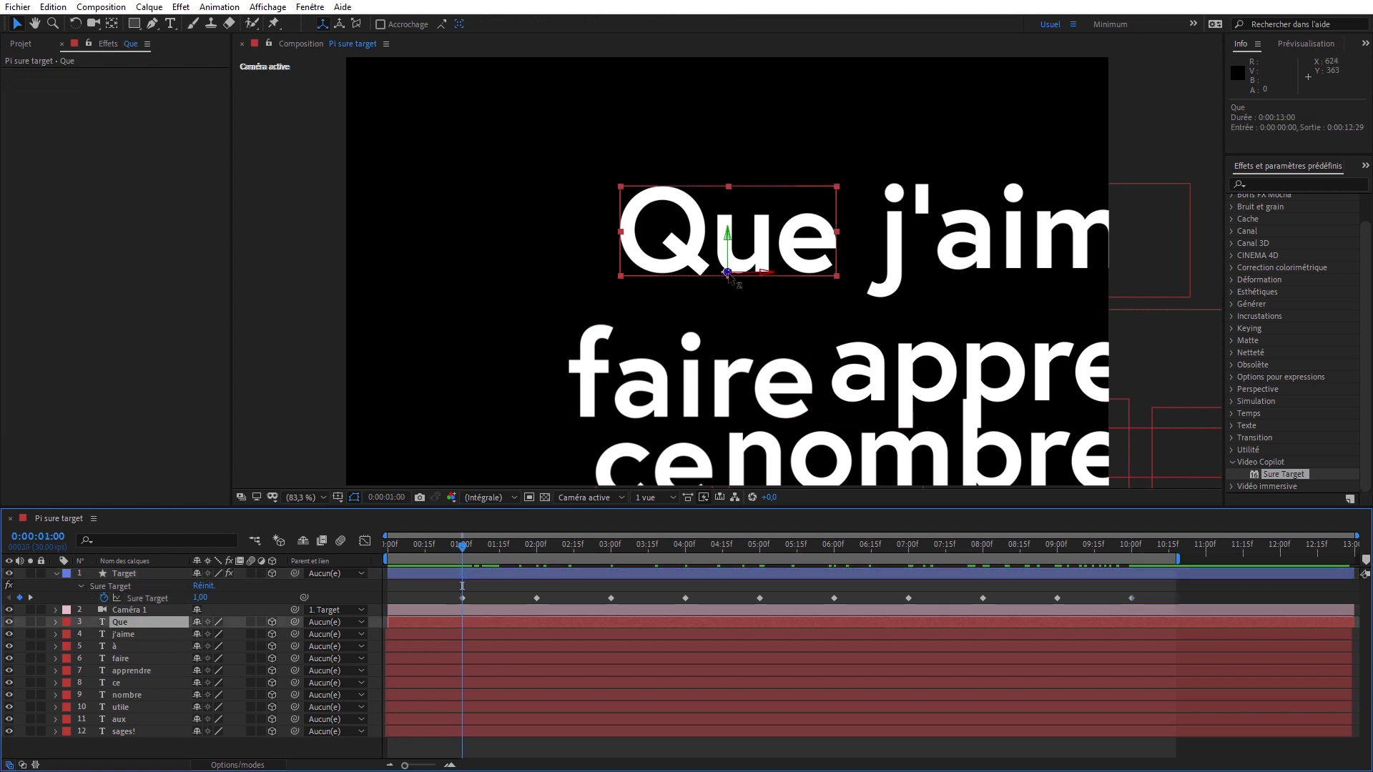
left_click(154, 573)
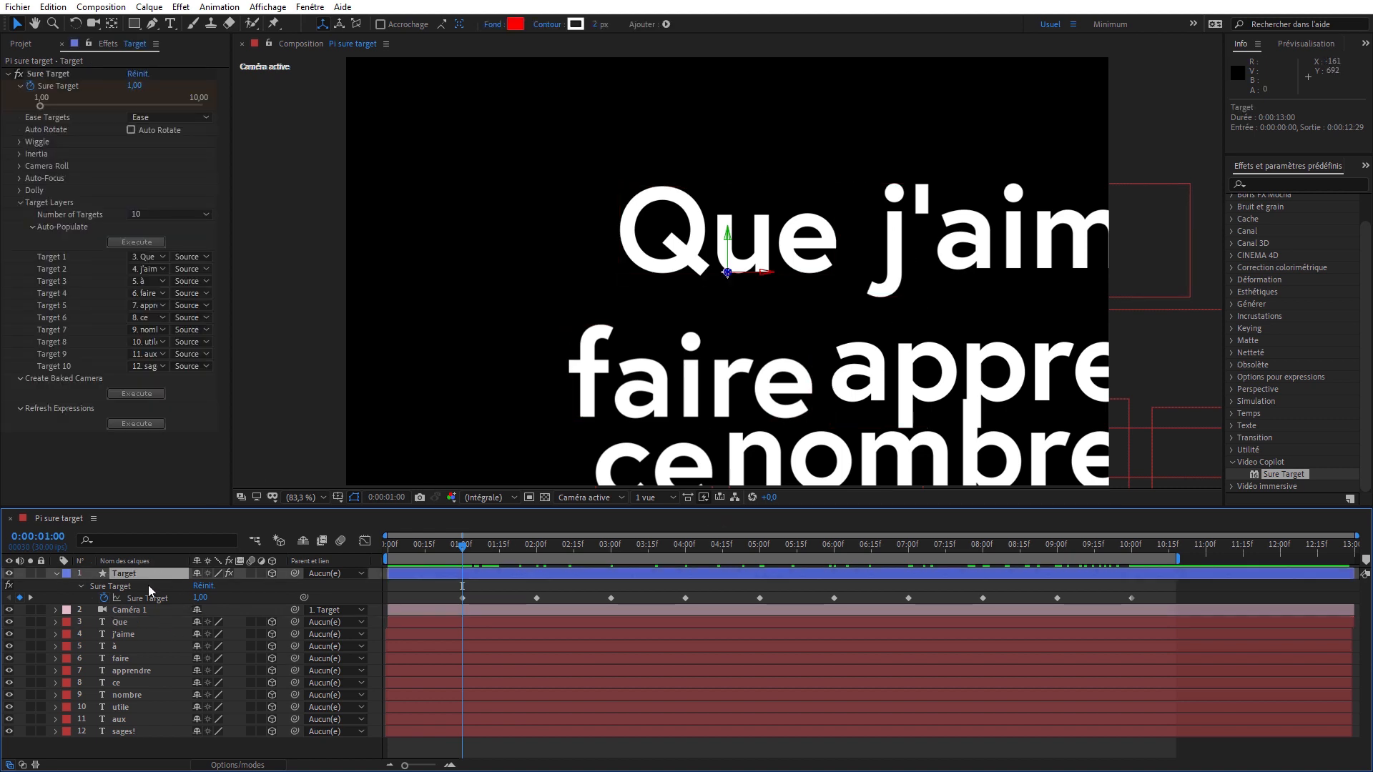
- Centre the anchor points of all text layers from "Que" to "sages!" within their layer content
left_click_drag(137, 749, 100, 624)
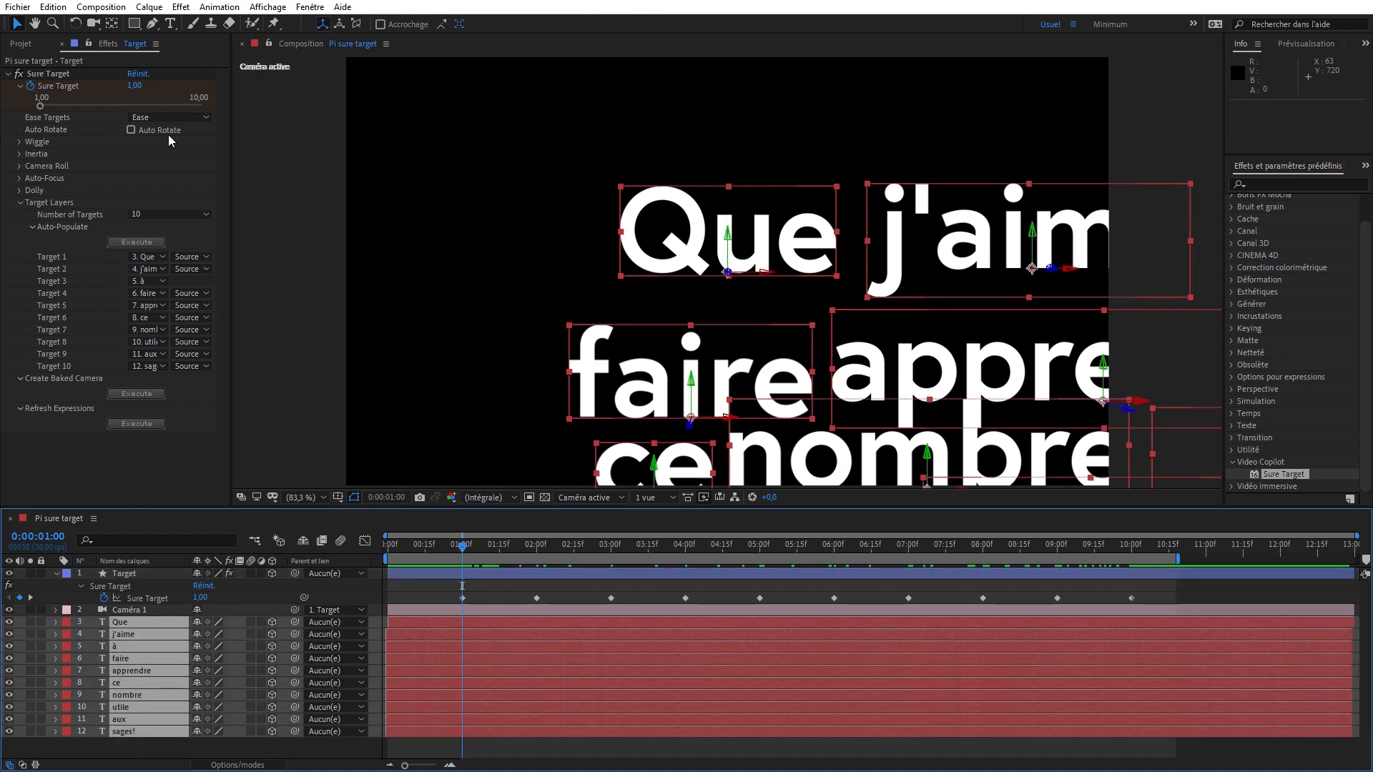
left_click(149, 6)
mouse_move(362, 174)
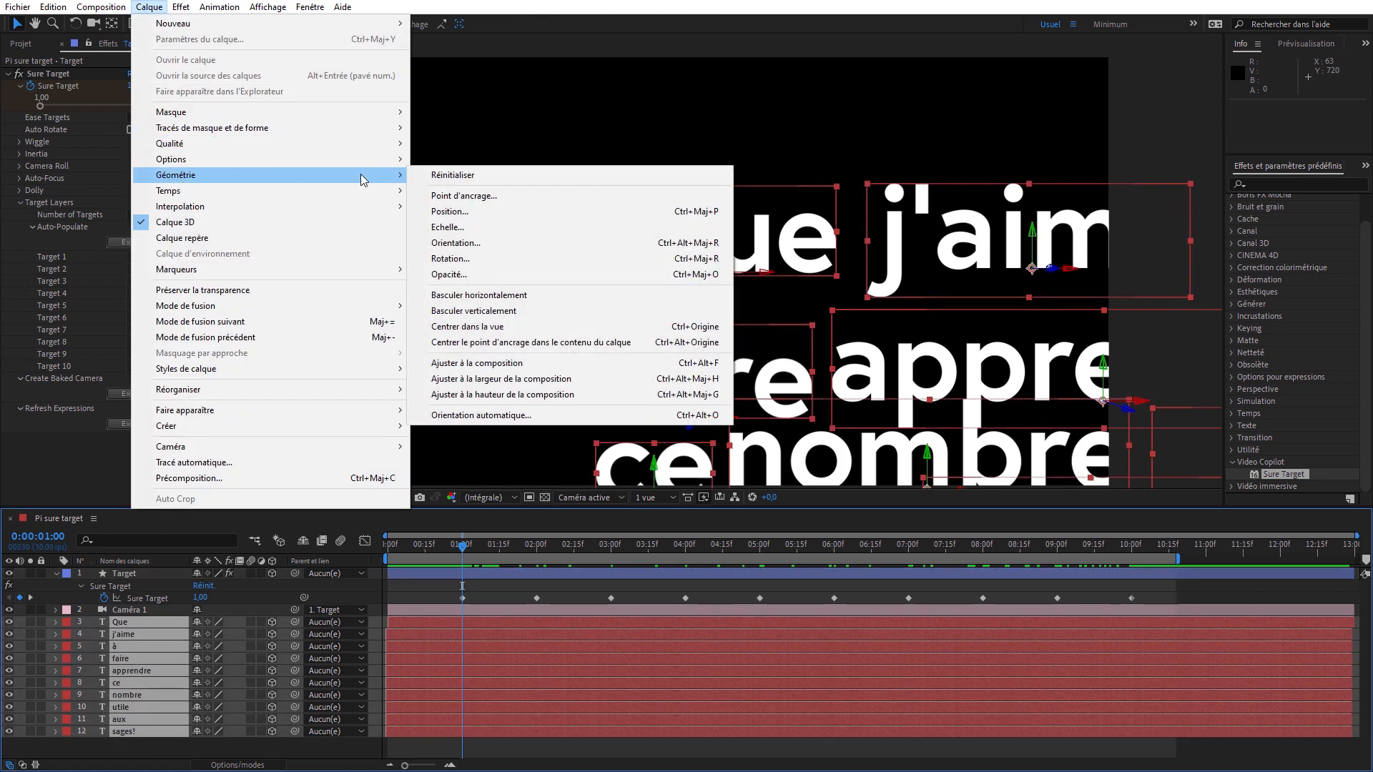
left_click(581, 343)
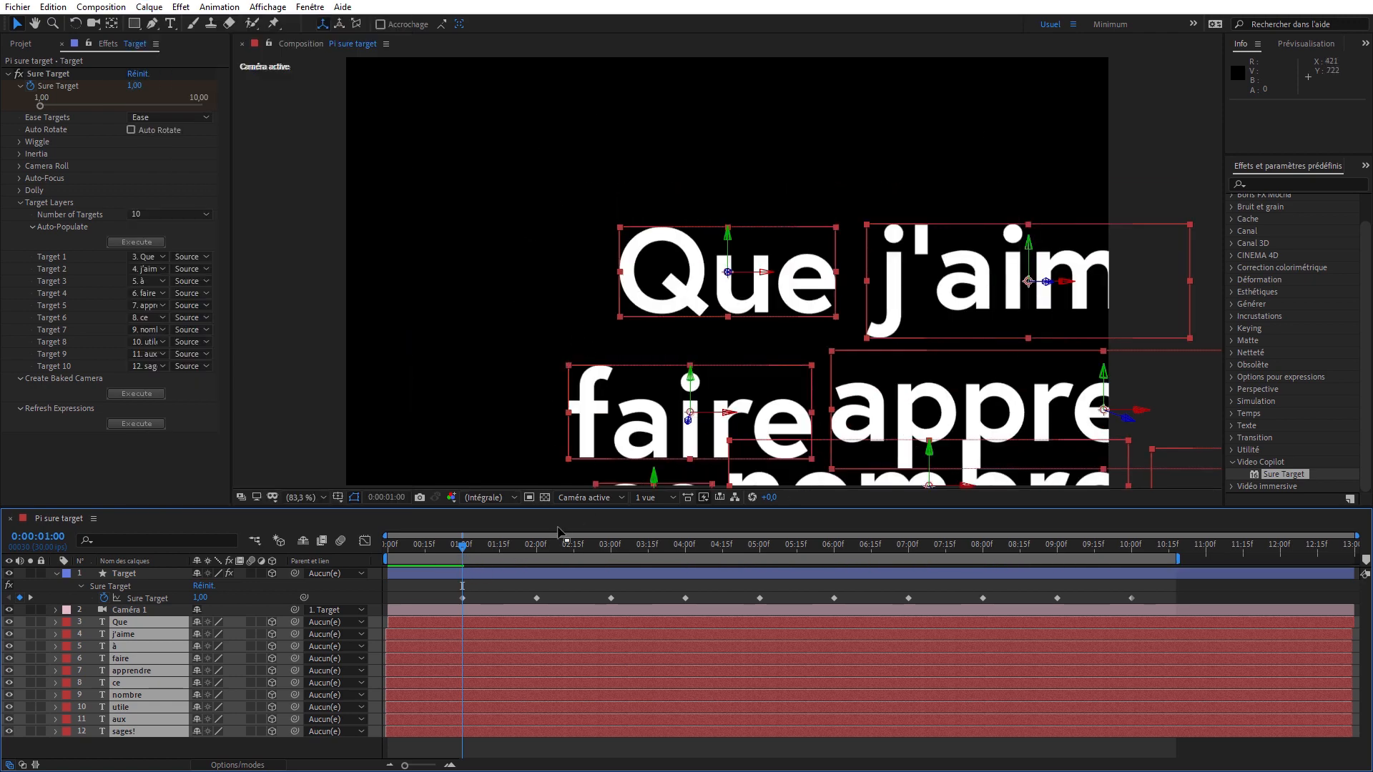
- Switch to the Minimum workspace with two views, showing the Droite view with the whole camera beside the active camera view
left_click(1111, 25)
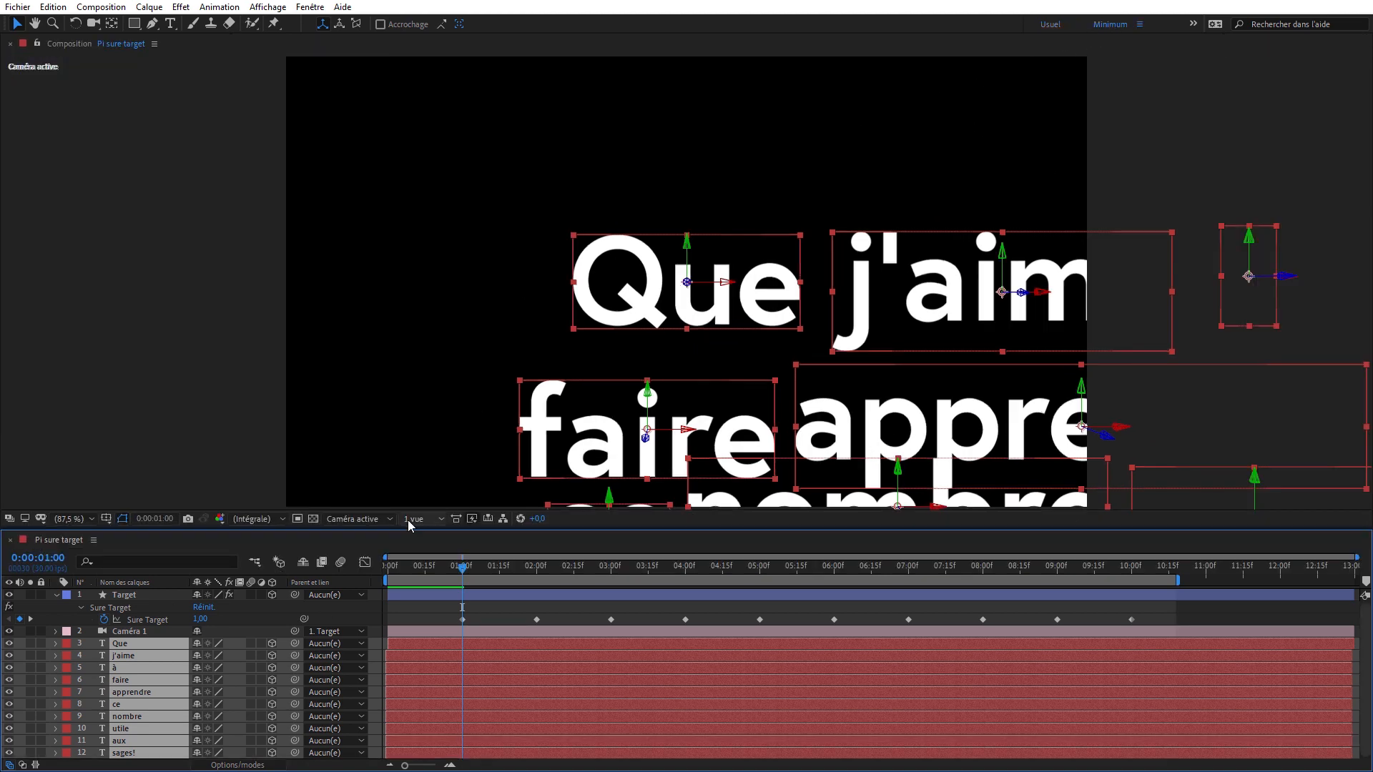
left_click(413, 520)
left_click(429, 549)
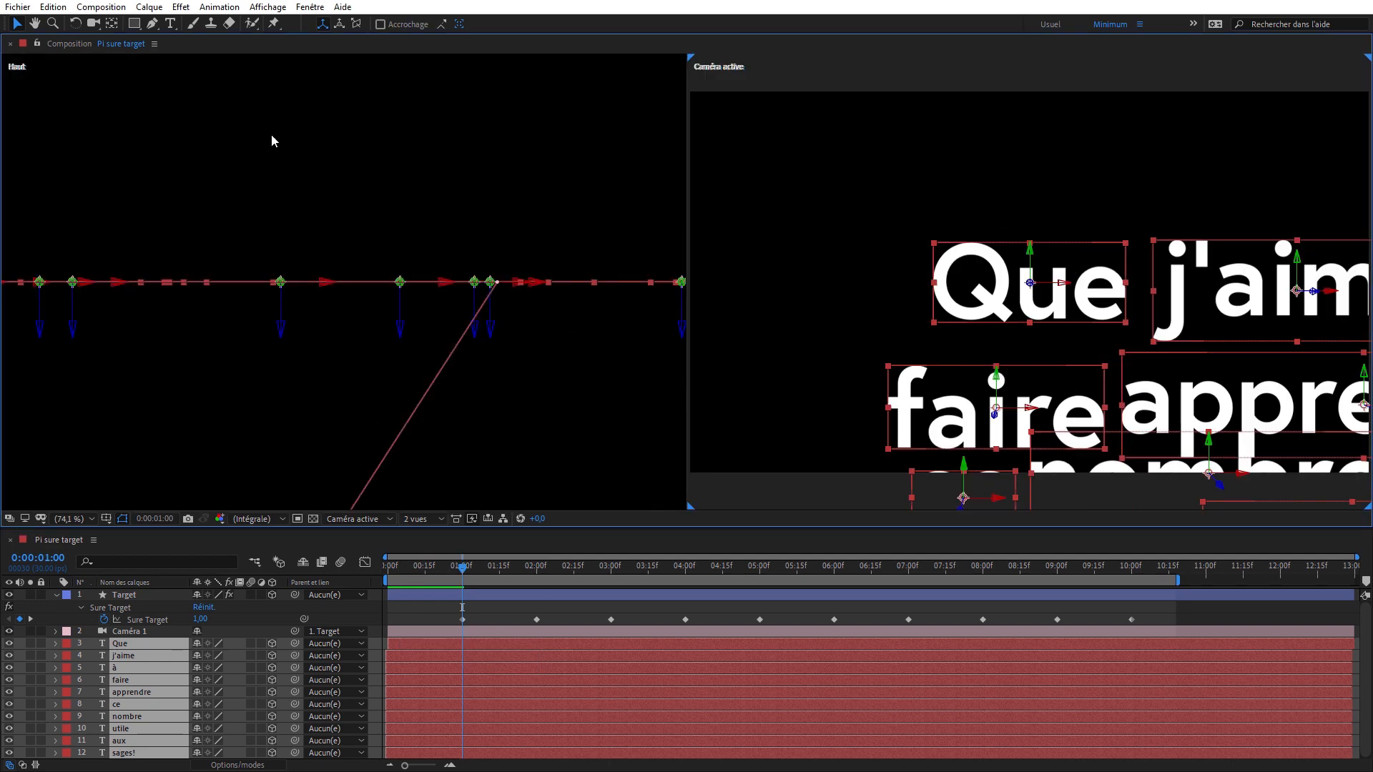
left_click(273, 154)
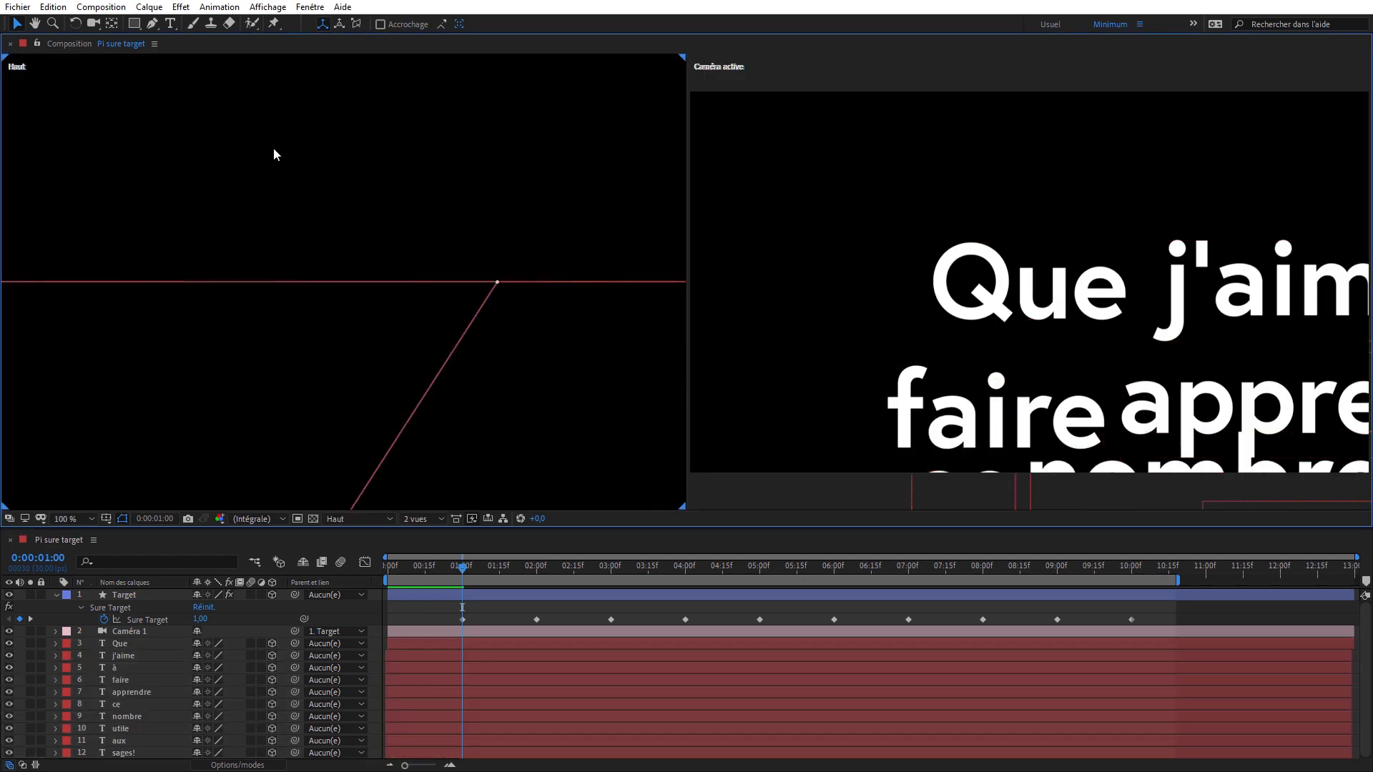
left_click(372, 521)
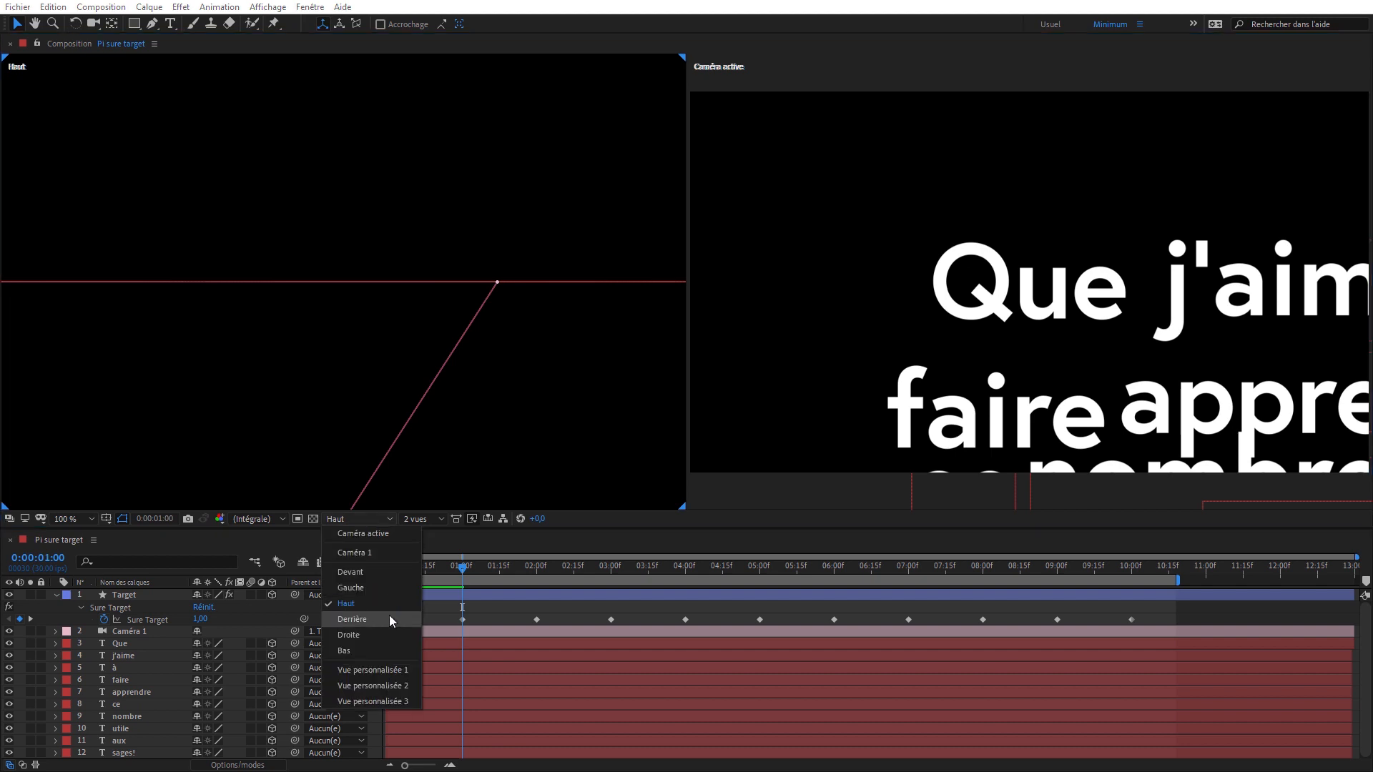
left_click(398, 631)
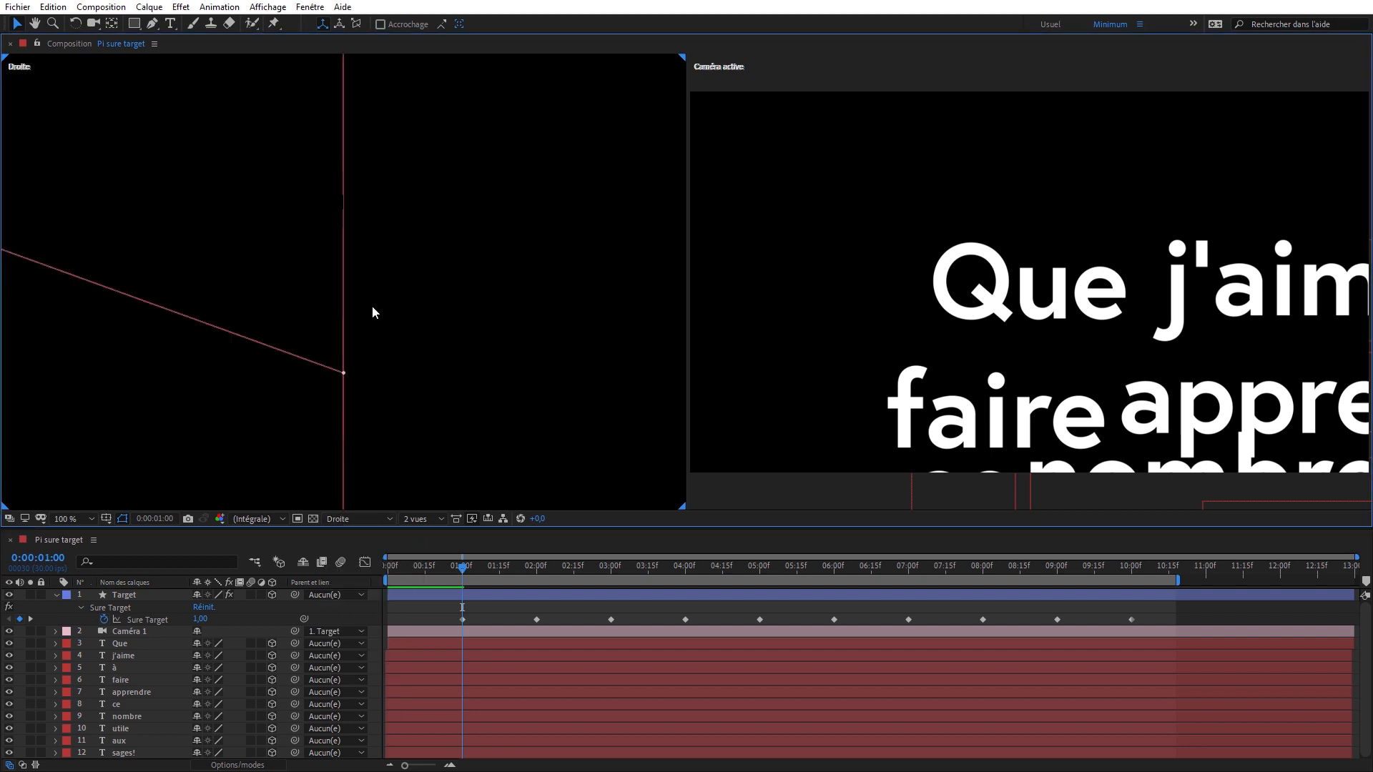
key("c")
left_click_drag(378, 174, 280, 345)
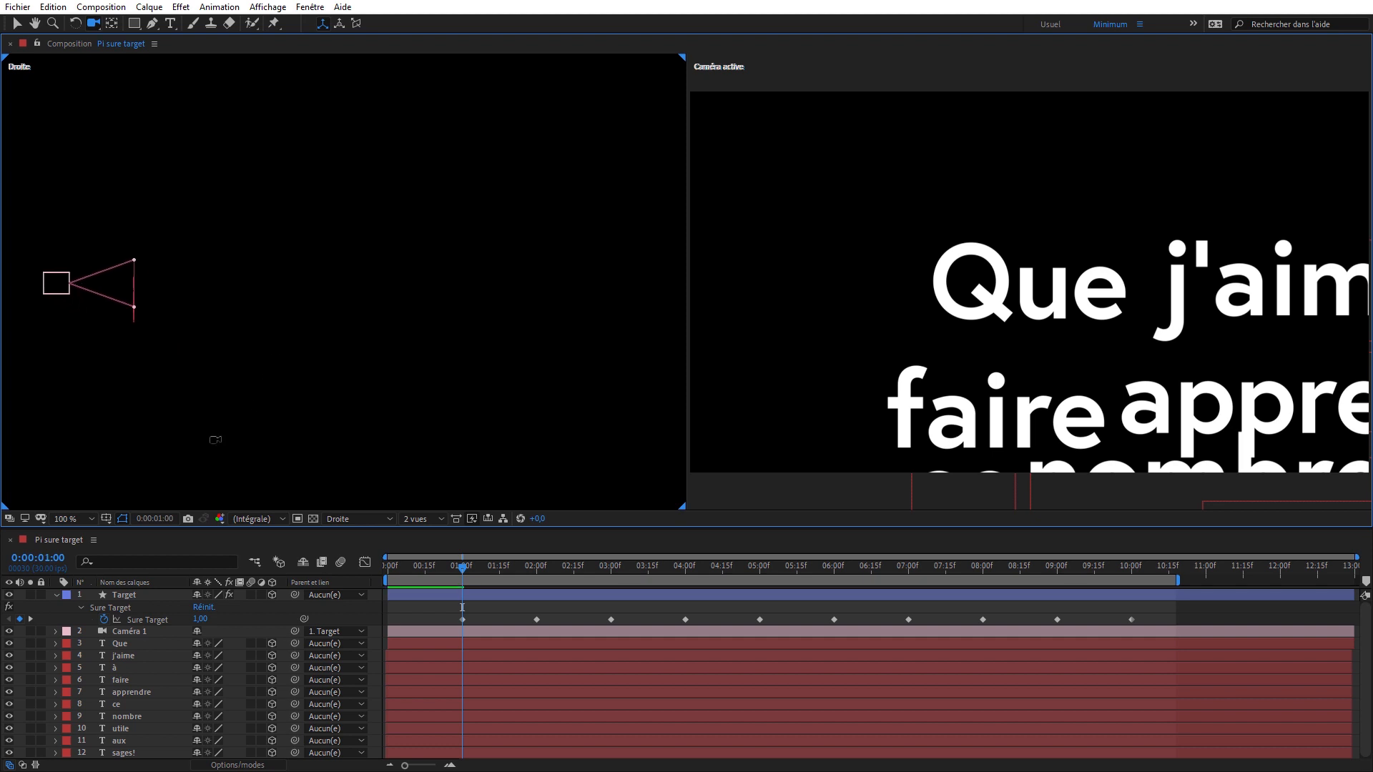
- Push the "j'aime" layer back in depth behind "Que" and place it above and to the right of that word
left_click(140, 644)
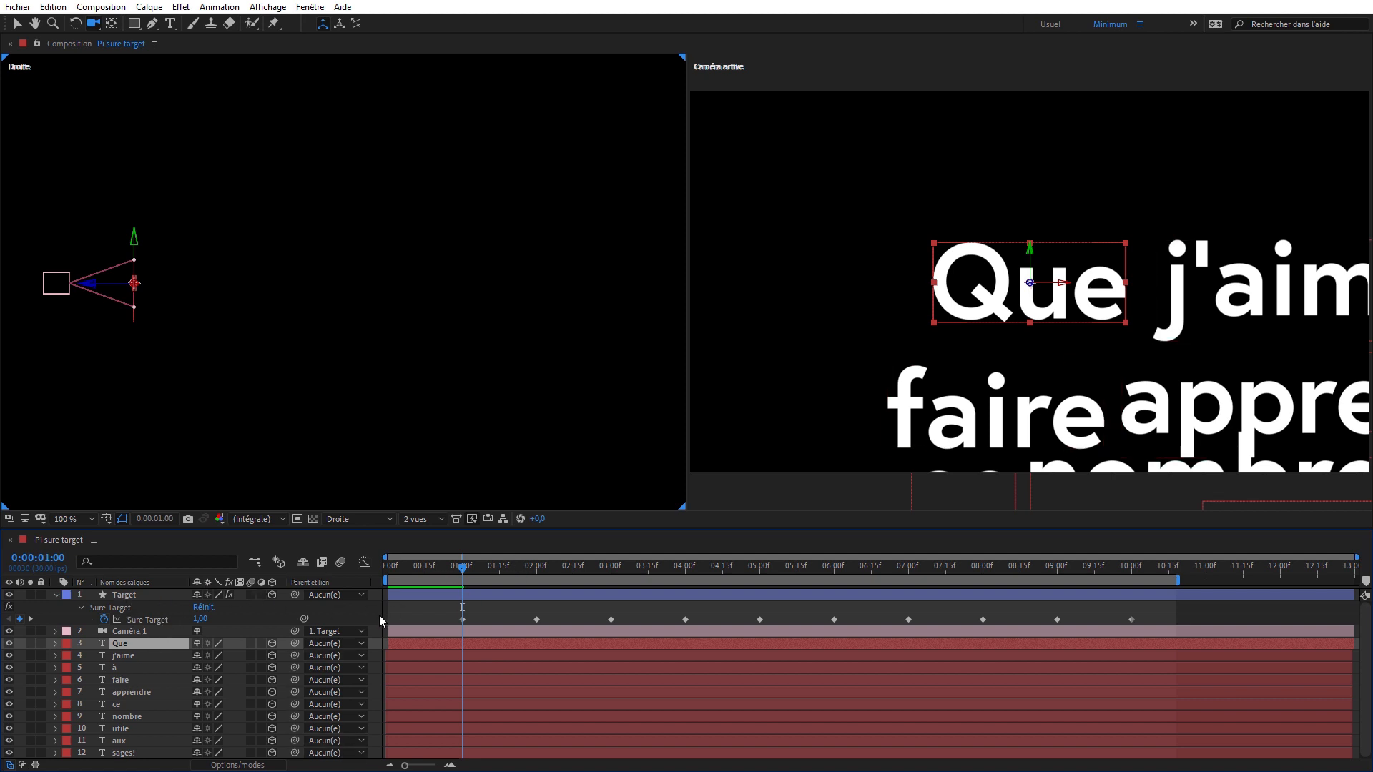
left_click(140, 657)
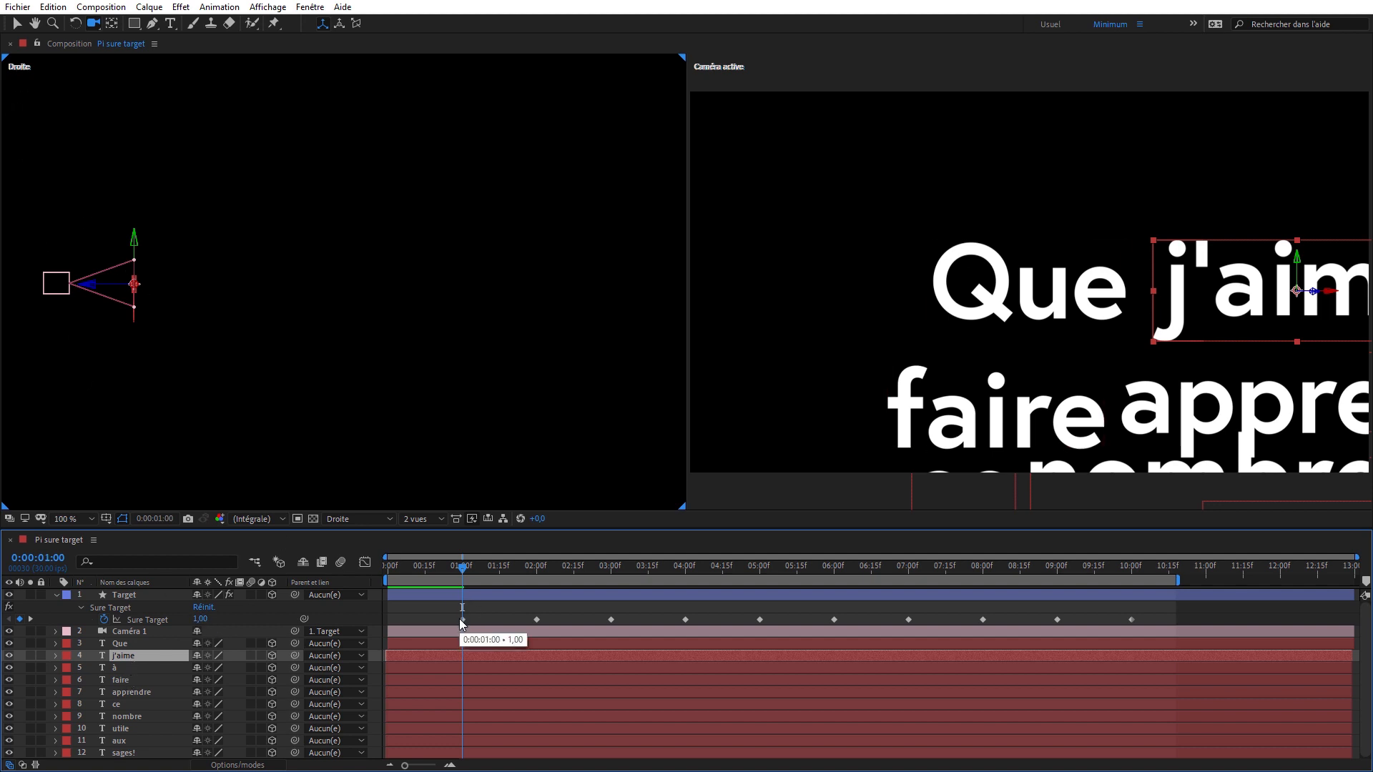
left_click(15, 25)
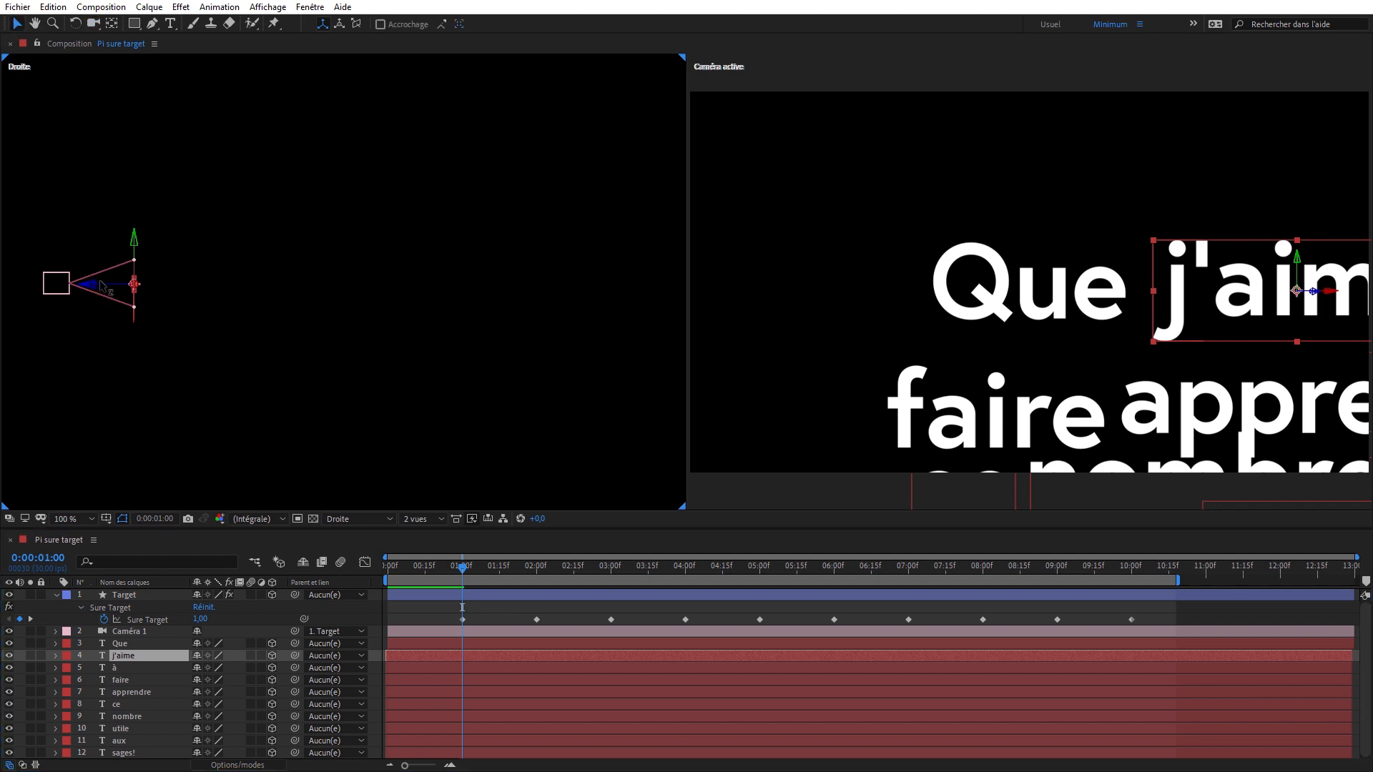
left_click_drag(103, 286, 155, 286)
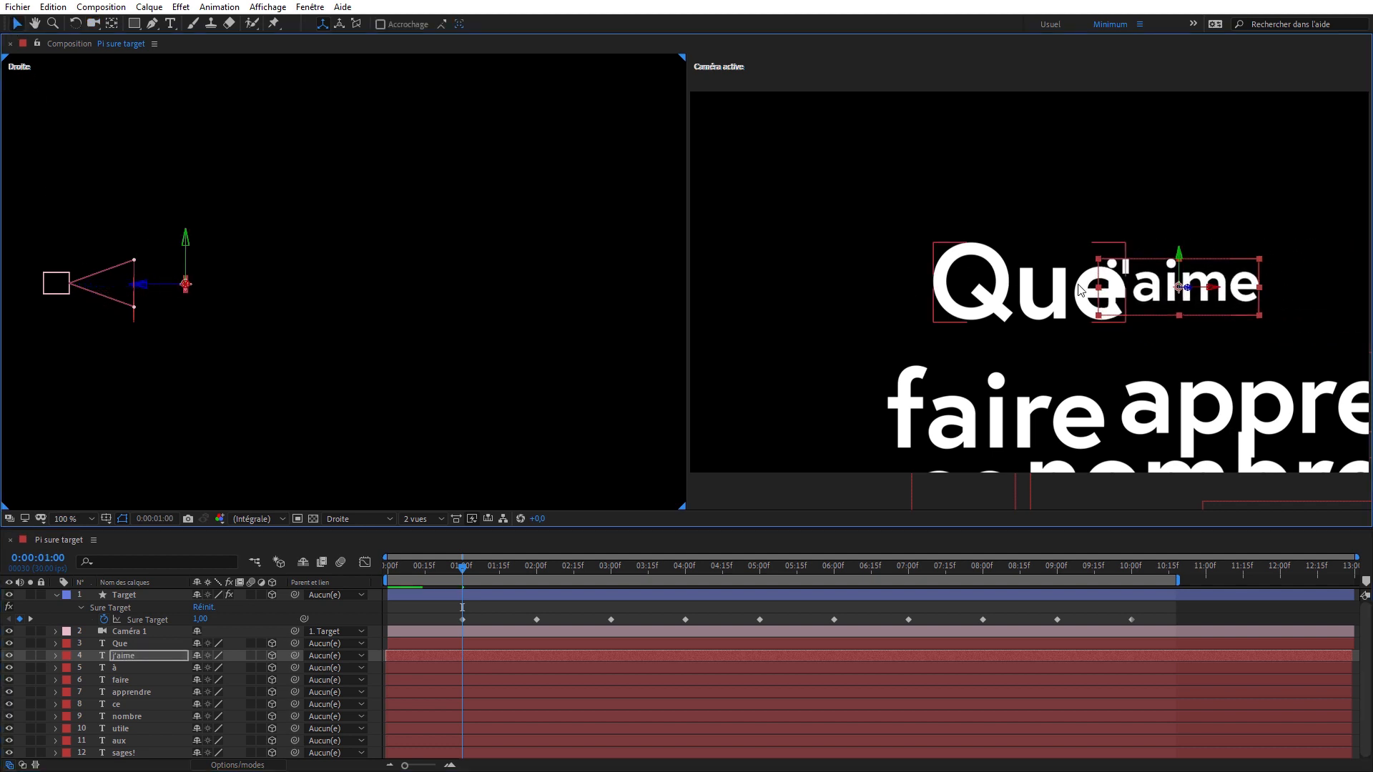
left_click_drag(1080, 290, 1240, 149)
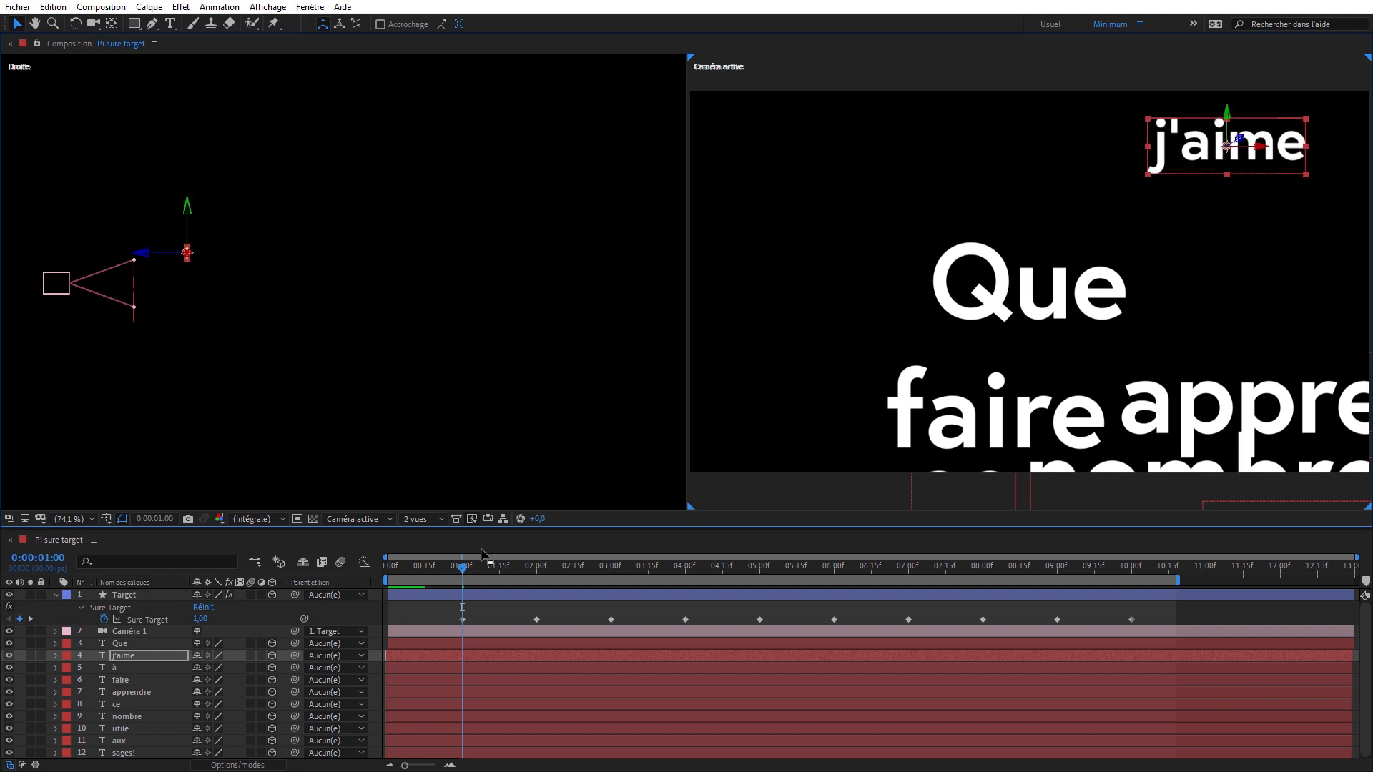
- At 0:00:02:00, push the "à" layer back in depth behind "j'aime" and place it above and to the left of that word
left_click_drag(463, 565, 521, 566)
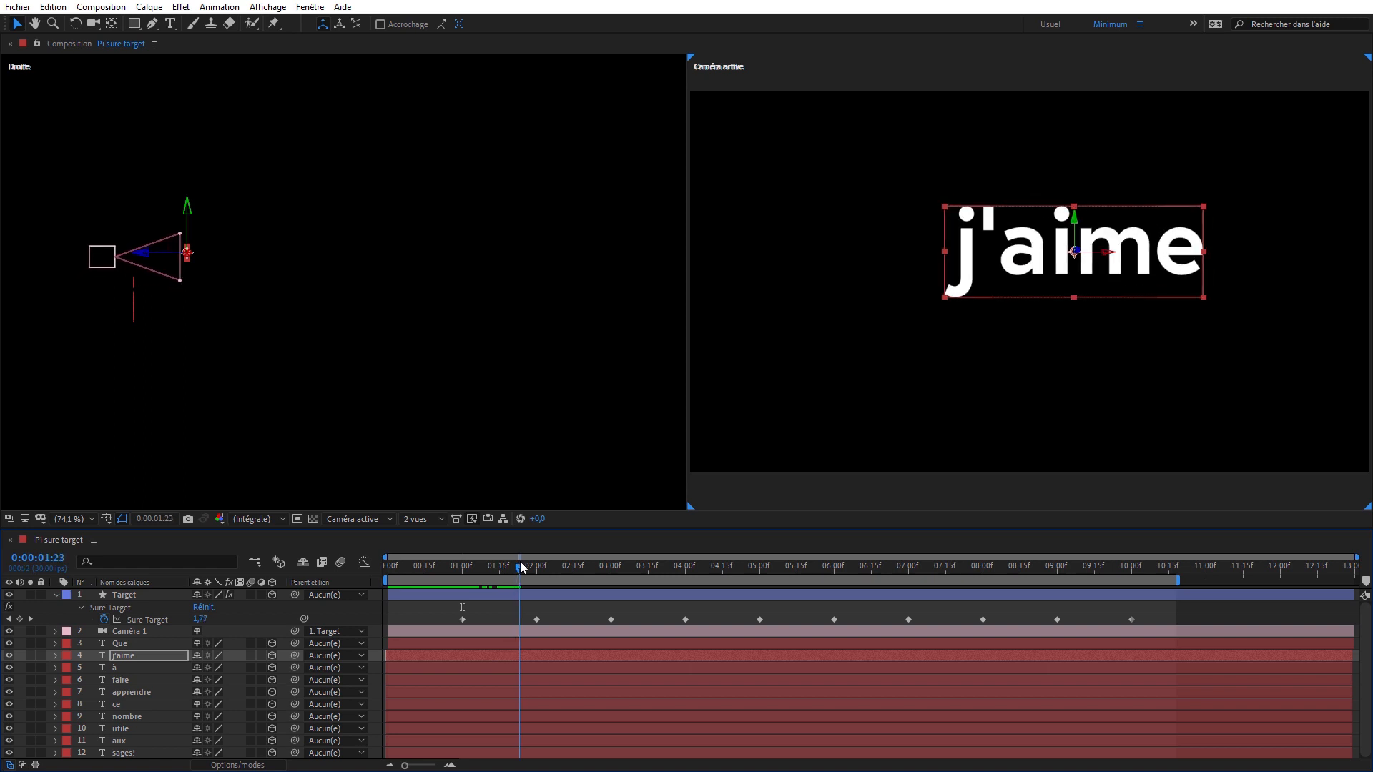
key("k")
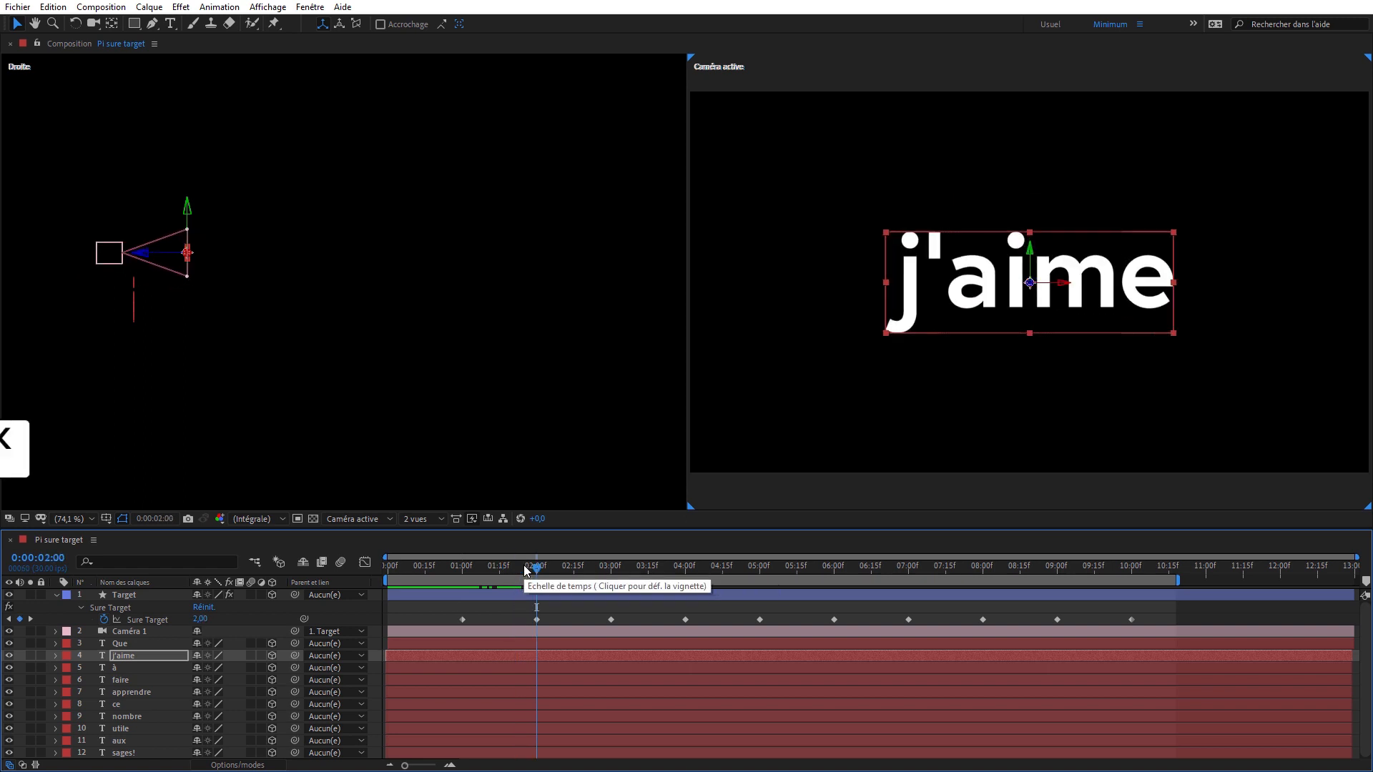
left_click(523, 669)
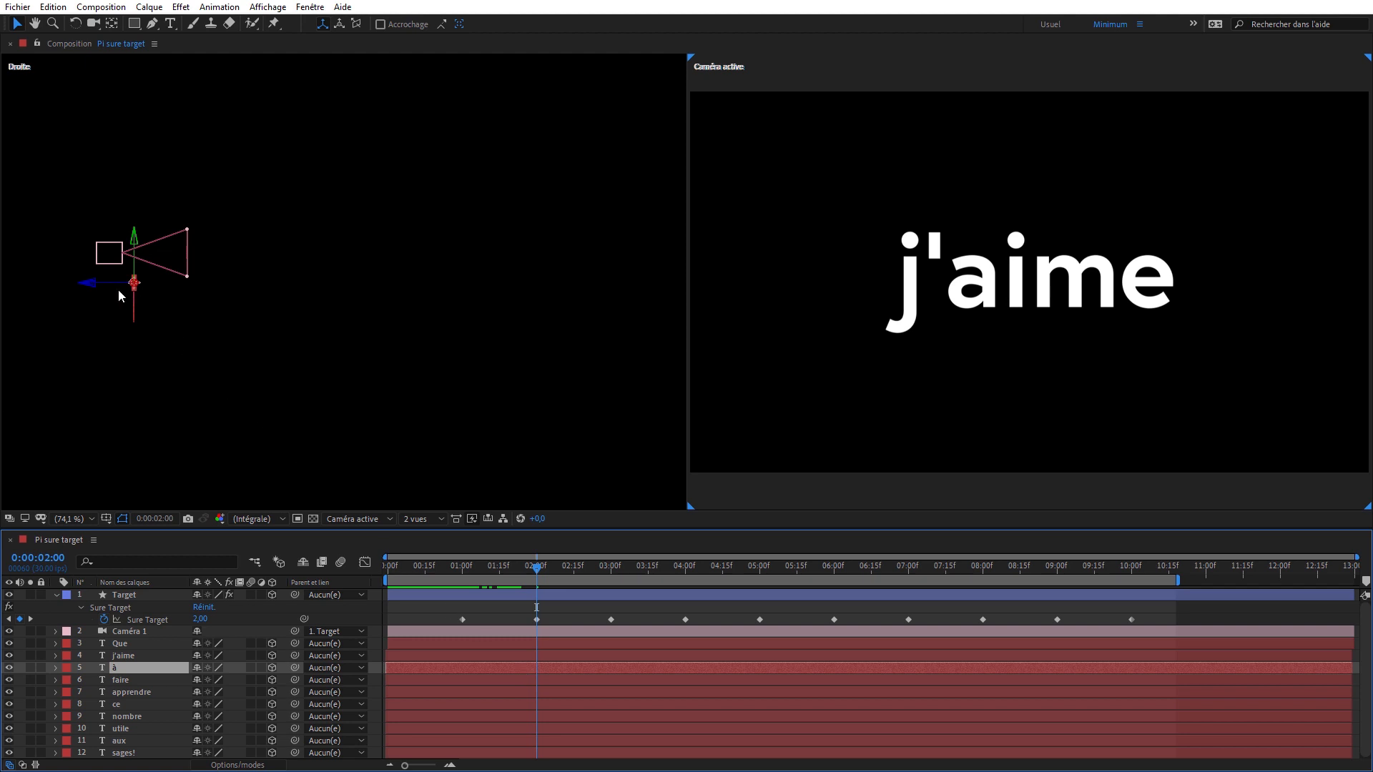
left_click_drag(100, 281, 207, 282)
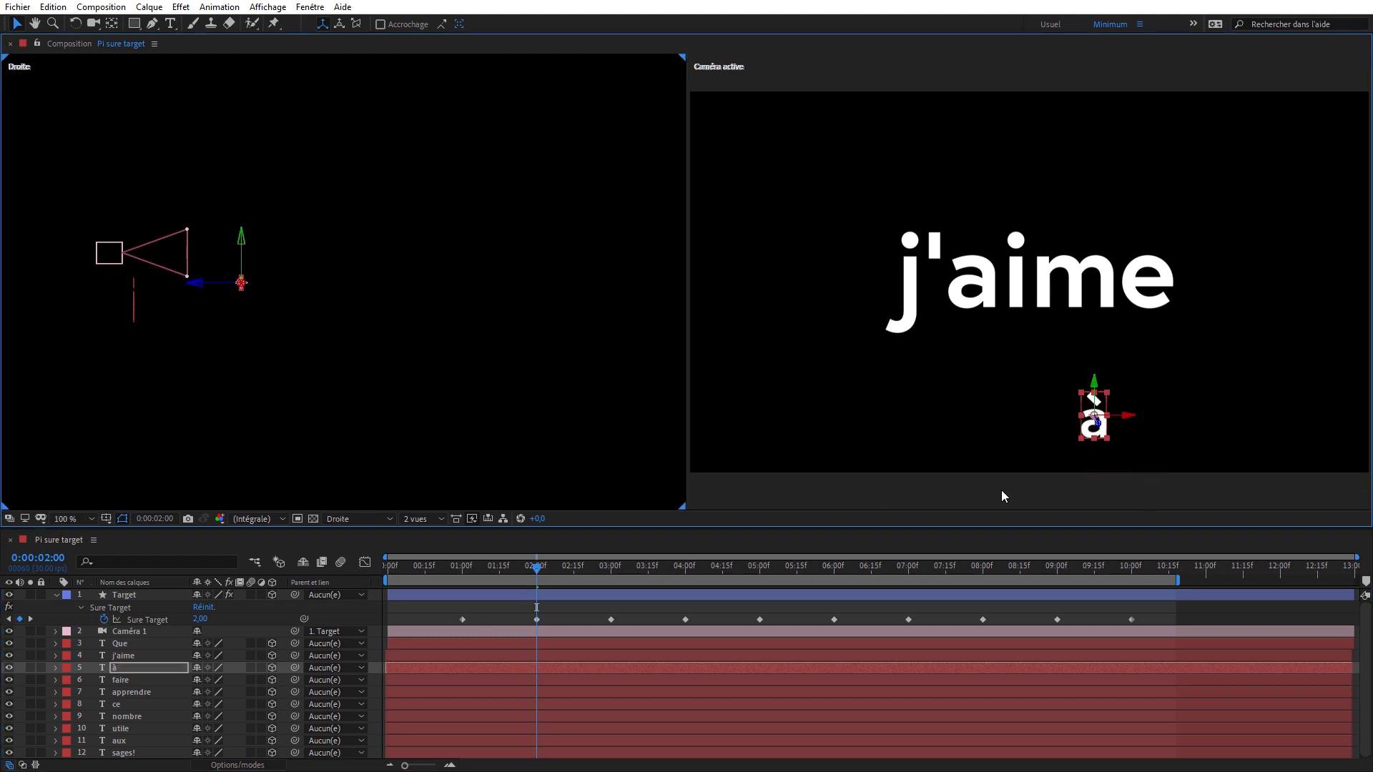
left_click_drag(1094, 429, 747, 136)
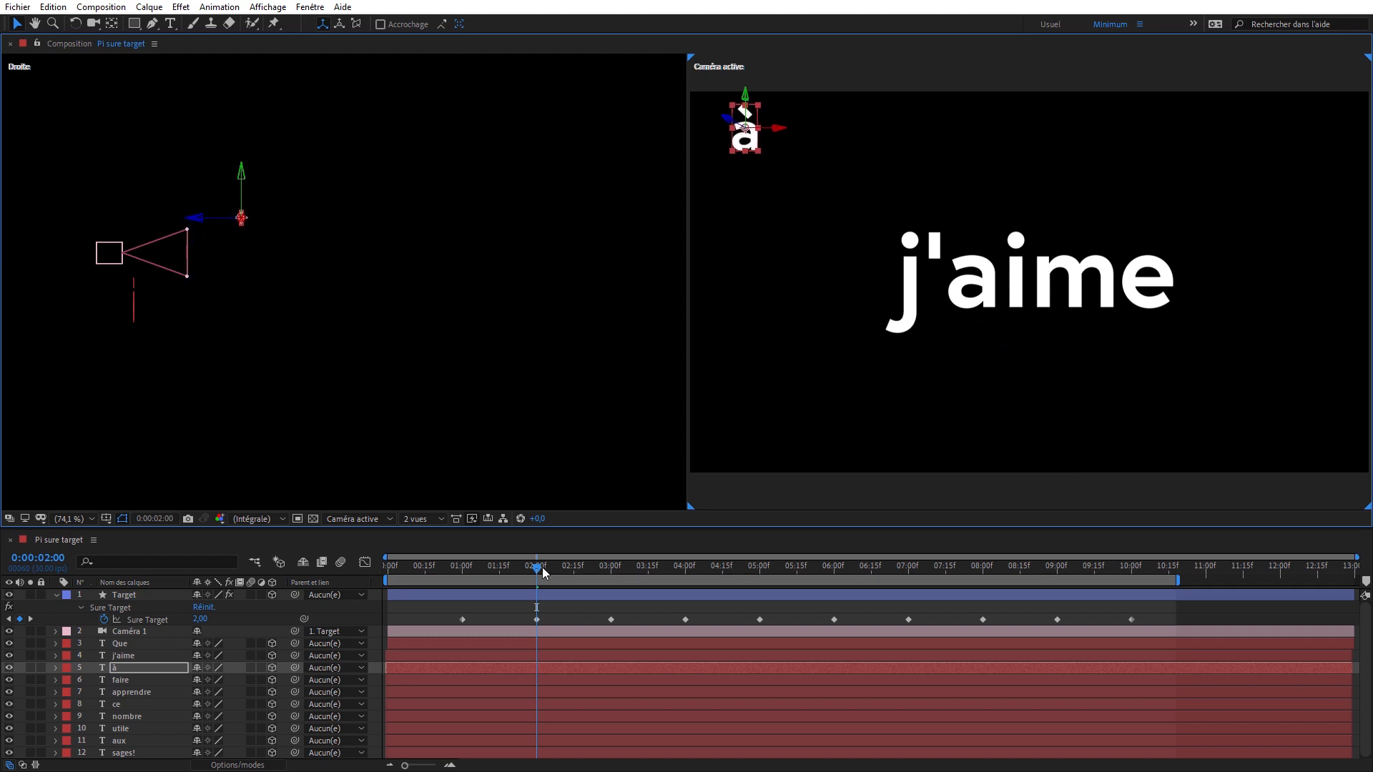
- At 0:00:03:00, push the "faire" layer back in depth behind "à" and place it above and to the right of that word
left_click_drag(542, 567, 610, 547)
left_click(161, 680)
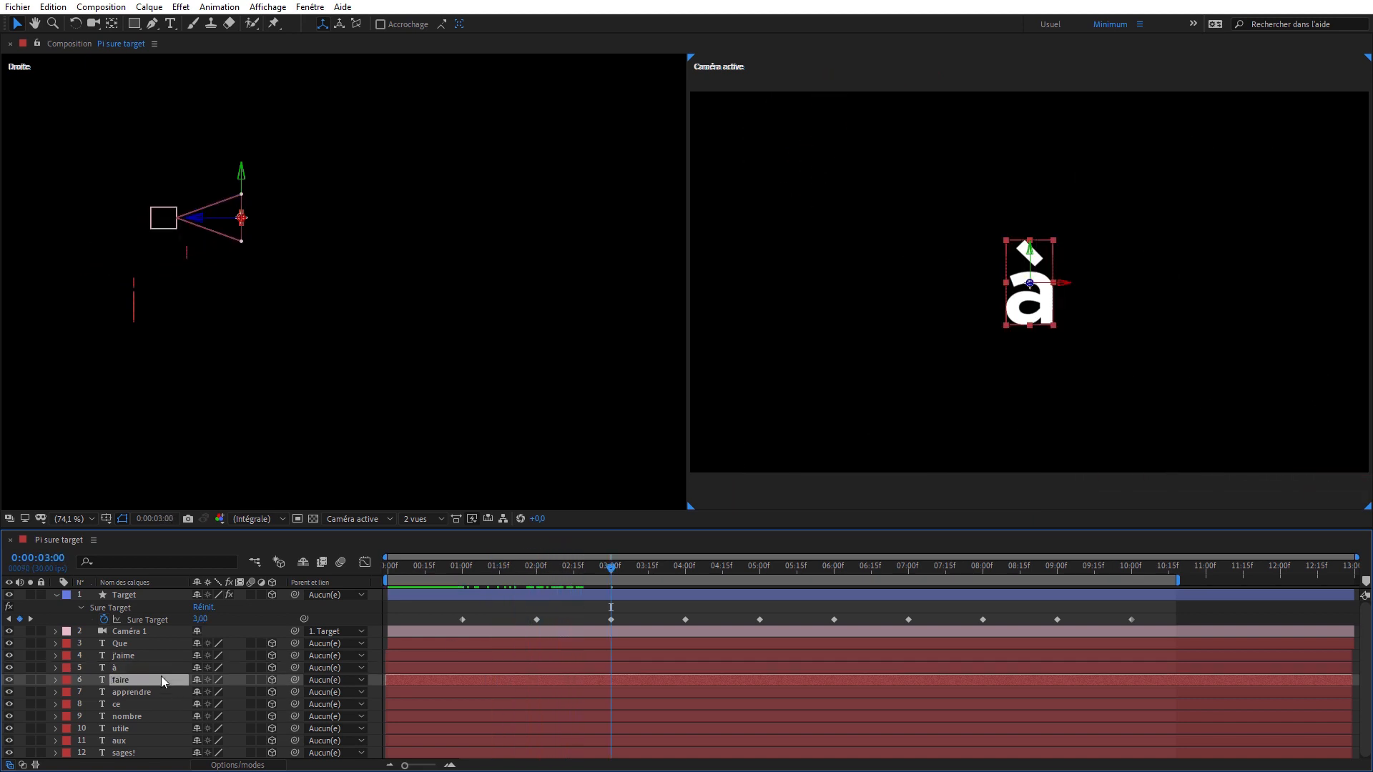
left_click_drag(98, 300, 321, 226)
left_click_drag(1088, 408, 1237, 148)
- At 0:00:04:00, push the "apprendre" layer back behind "faire", then shift it below and to the right while checking the camera transition
left_click_drag(619, 558, 680, 560)
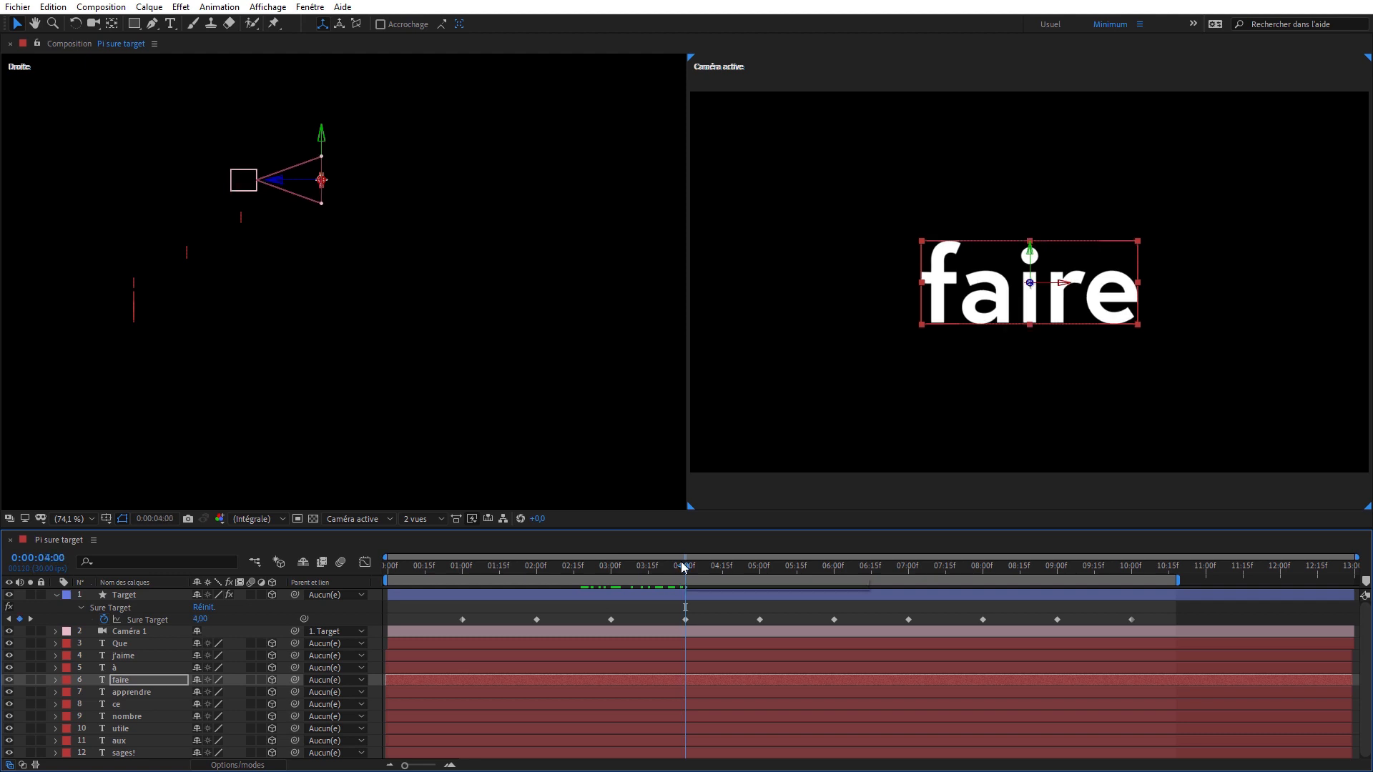
left_click(158, 691)
left_click_drag(88, 300, 386, 218)
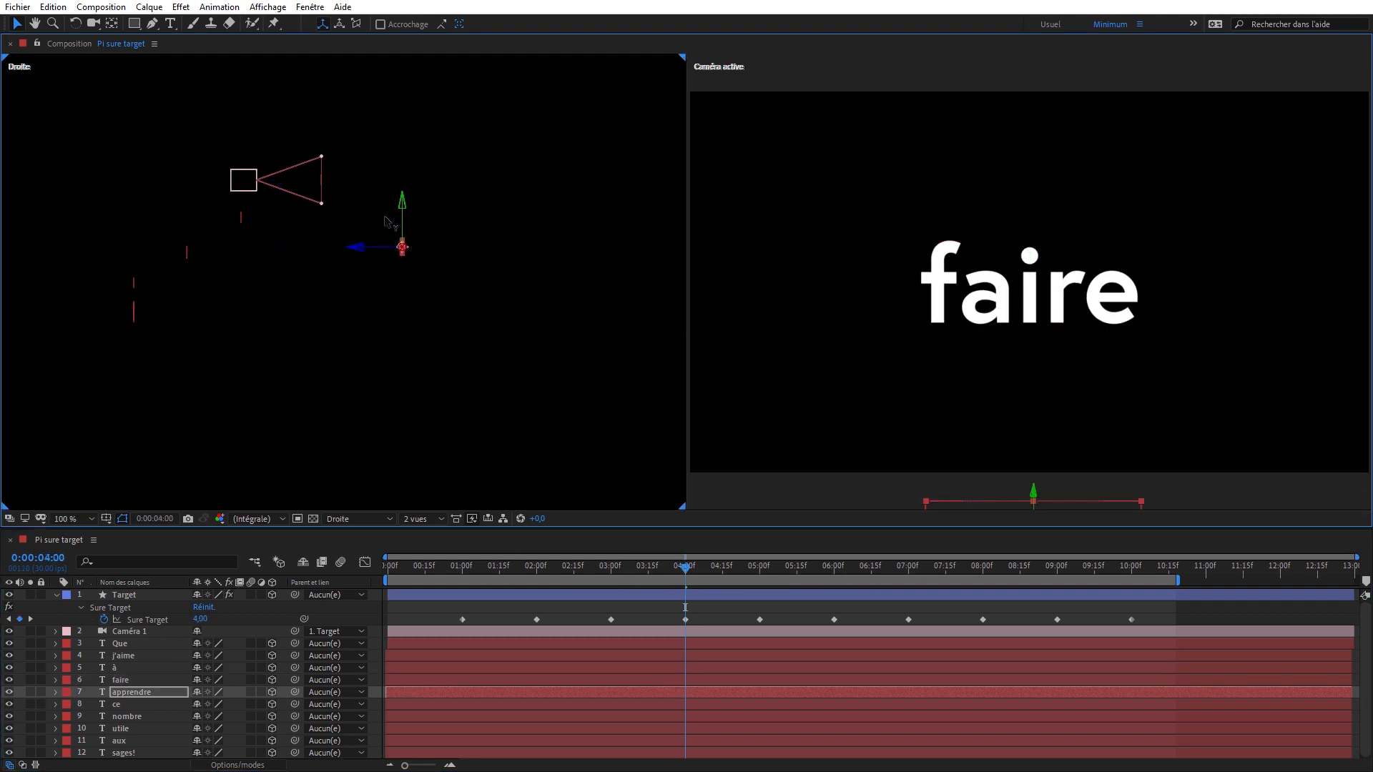
left_click(699, 571)
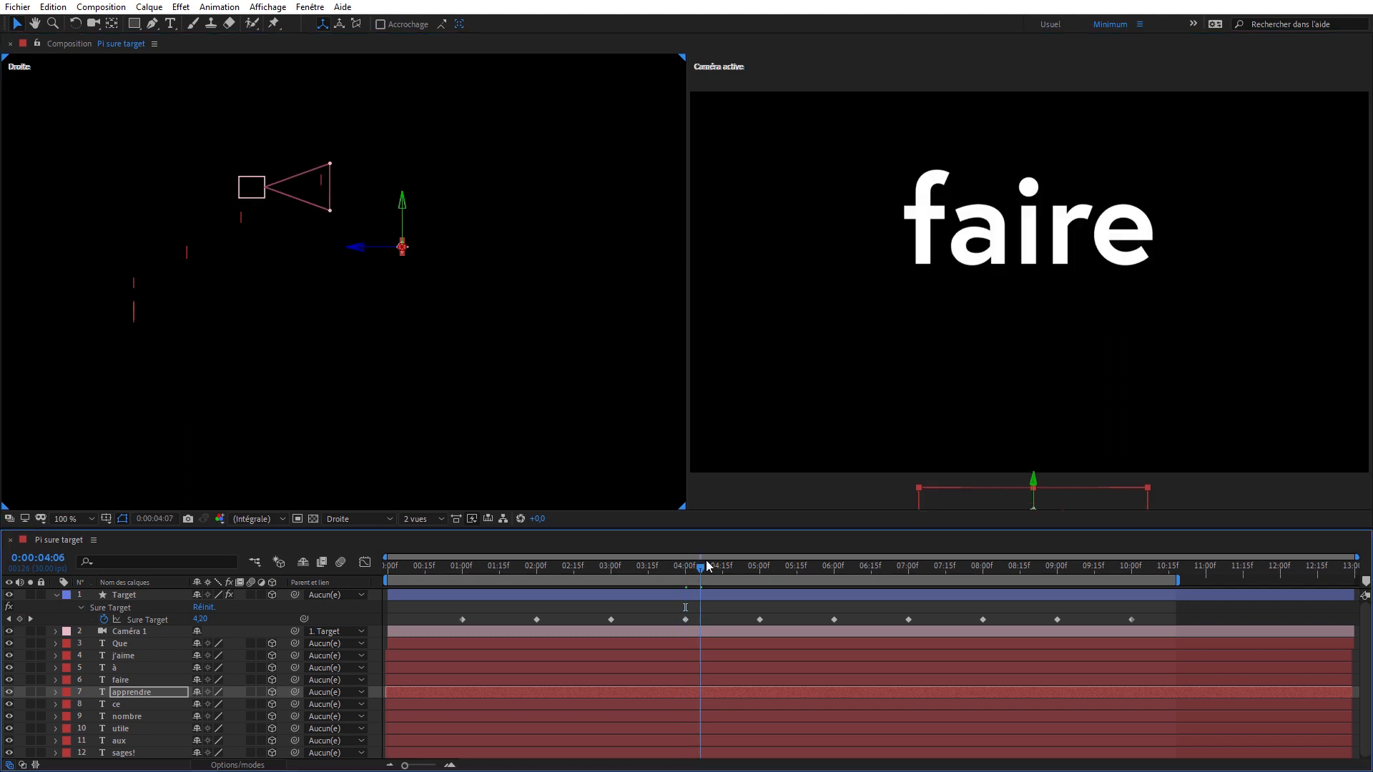
left_click(707, 567)
left_click_drag(708, 563, 712, 563)
left_click_drag(976, 485, 681, 451)
mouse_move(715, 568)
left_mouse_down()
mouse_move(644, 565)
mouse_move(704, 564)
left_mouse_up()
left_click_drag(772, 479, 1336, 453)
left_click_drag(714, 568, 741, 583)
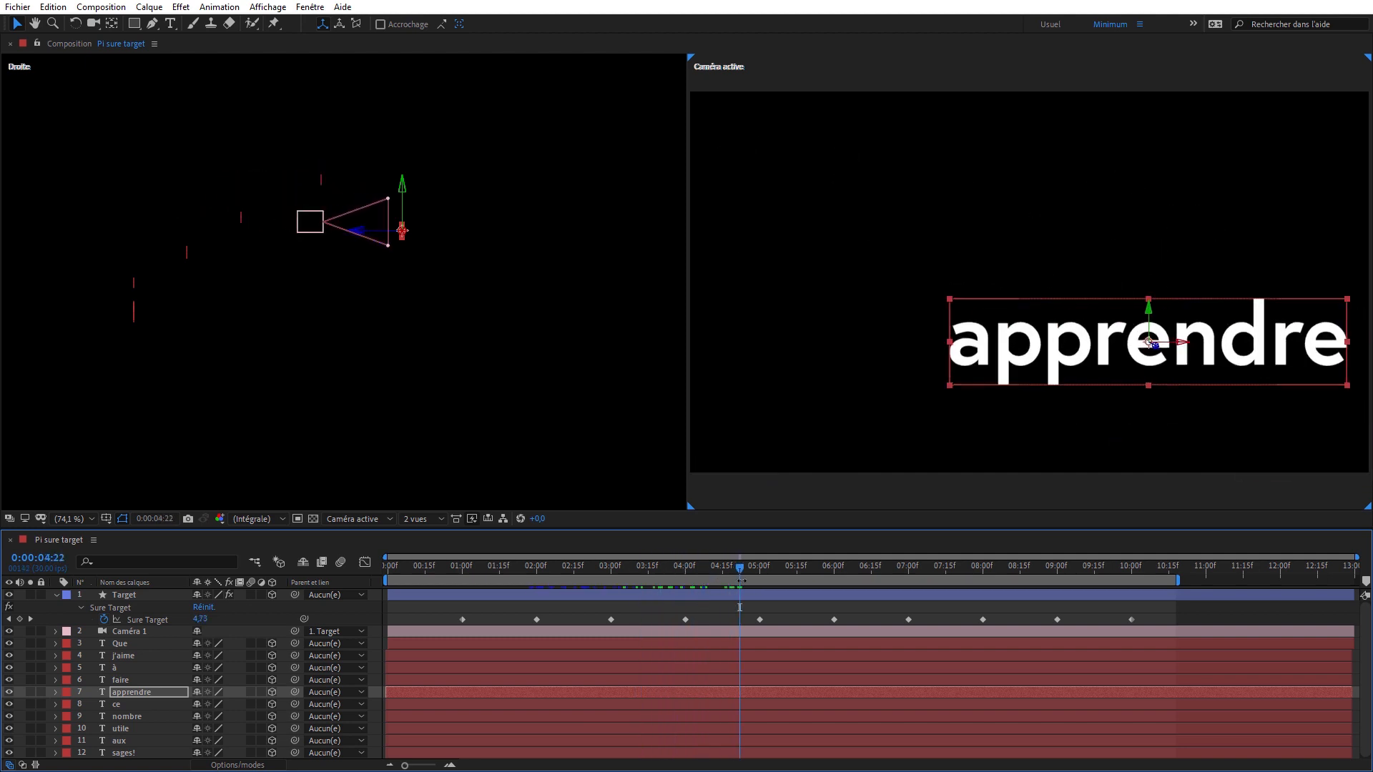
- At 0:00:05:00, push the "ce" layer back behind "apprendre" and fine-tune its place below and to the left, checking the camera transition
left_click_drag(741, 580, 759, 581)
left_click(153, 704)
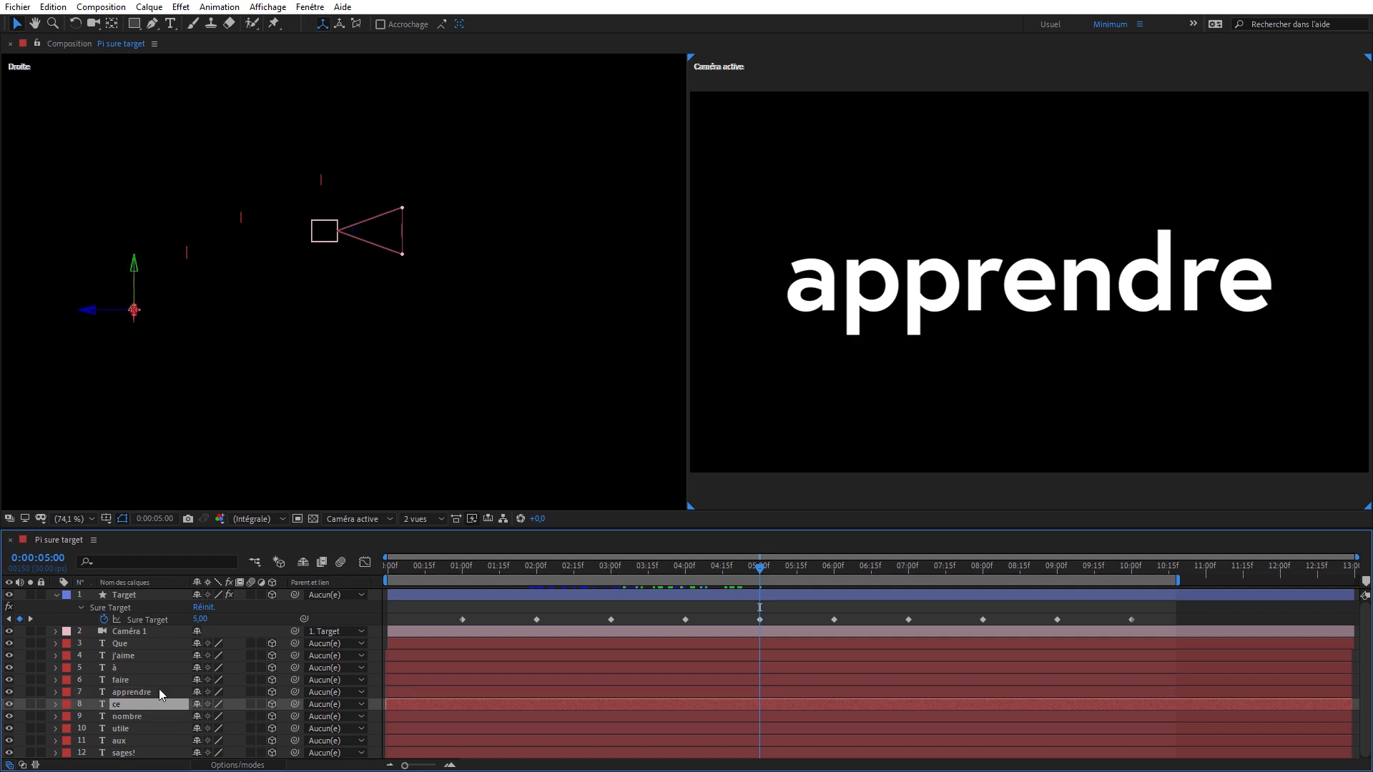
left_click_drag(102, 317, 449, 240)
left_click_drag(747, 565, 805, 565)
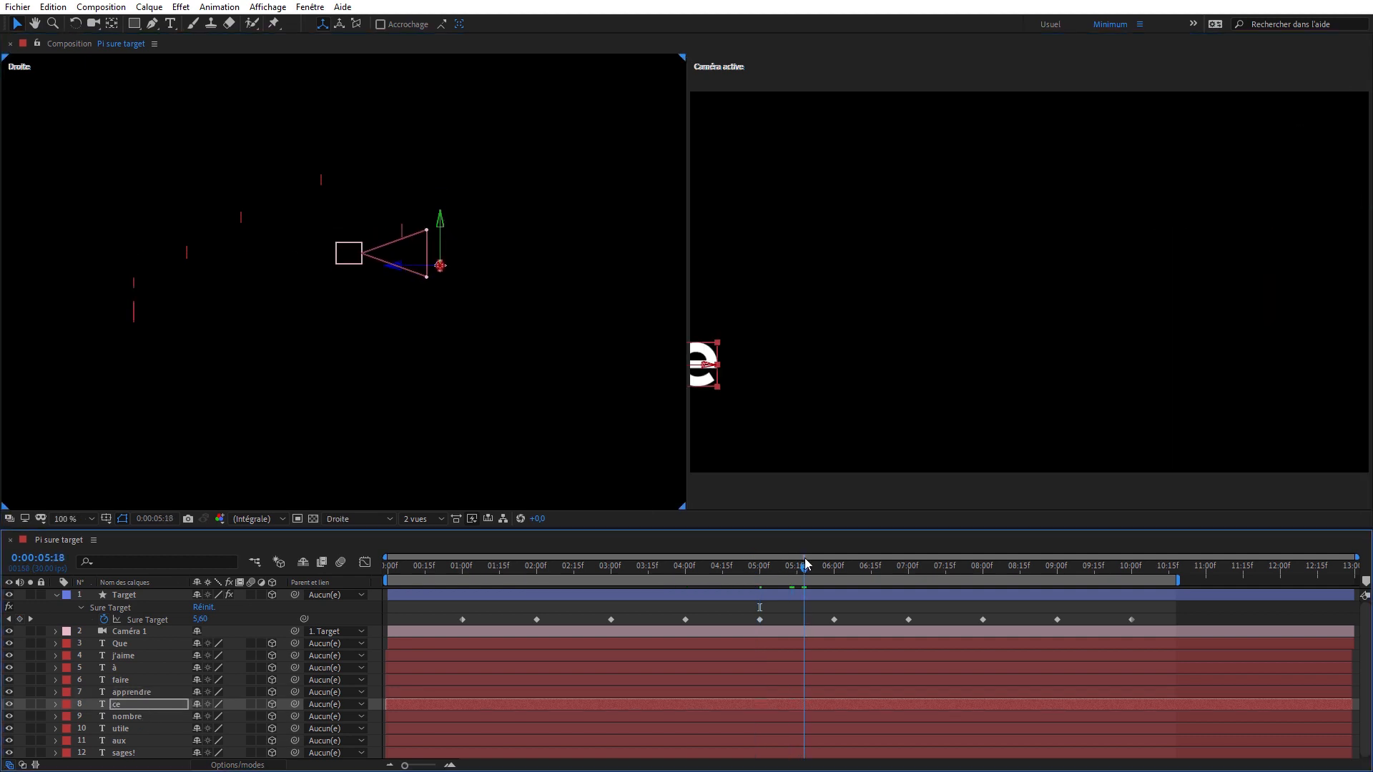
left_click_drag(699, 386, 790, 386)
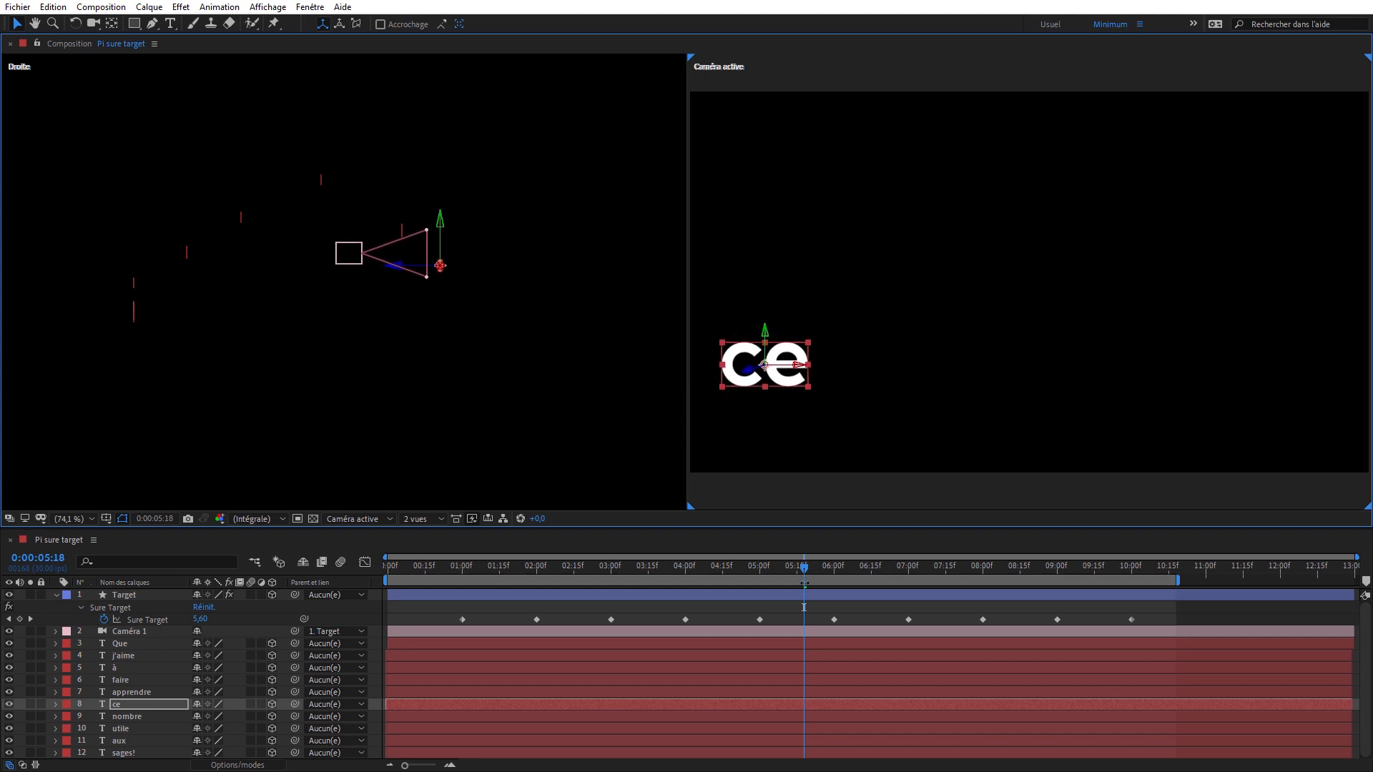
mouse_move(813, 569)
left_mouse_down()
mouse_move(791, 565)
mouse_move(803, 569)
left_mouse_up()
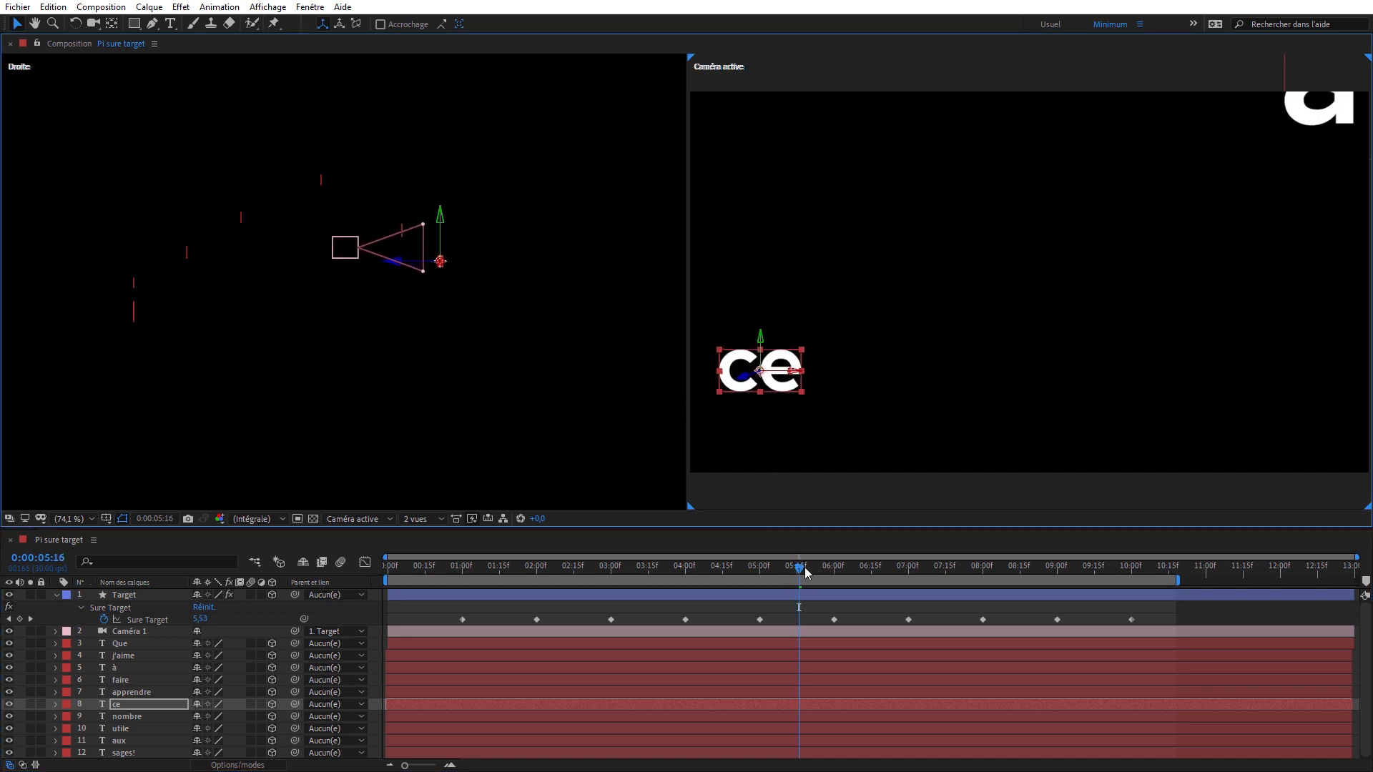
left_click_drag(804, 570, 796, 570)
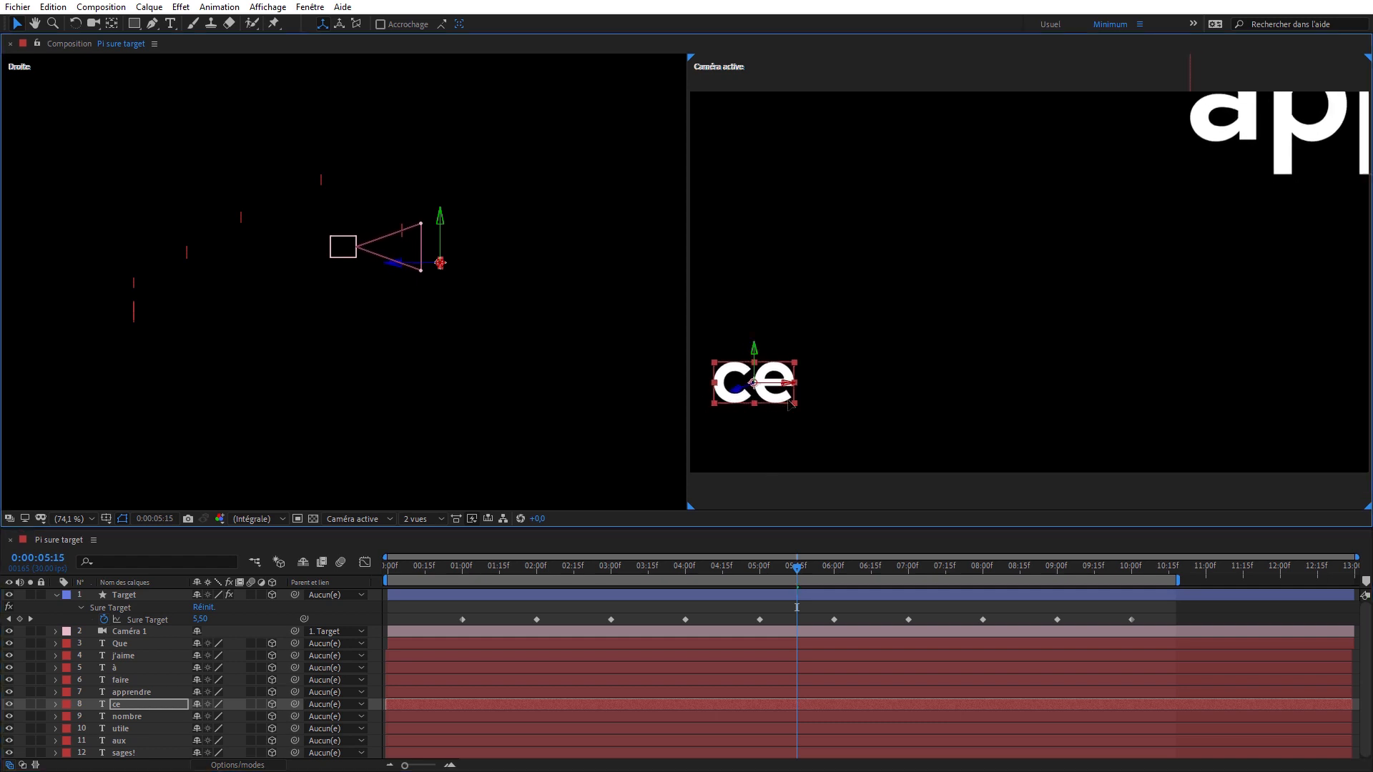
- At 0:00:06:00, push the "nombre" layer back in depth behind "ce" and place it below and to the right of that word
left_click_drag(749, 568, 839, 544)
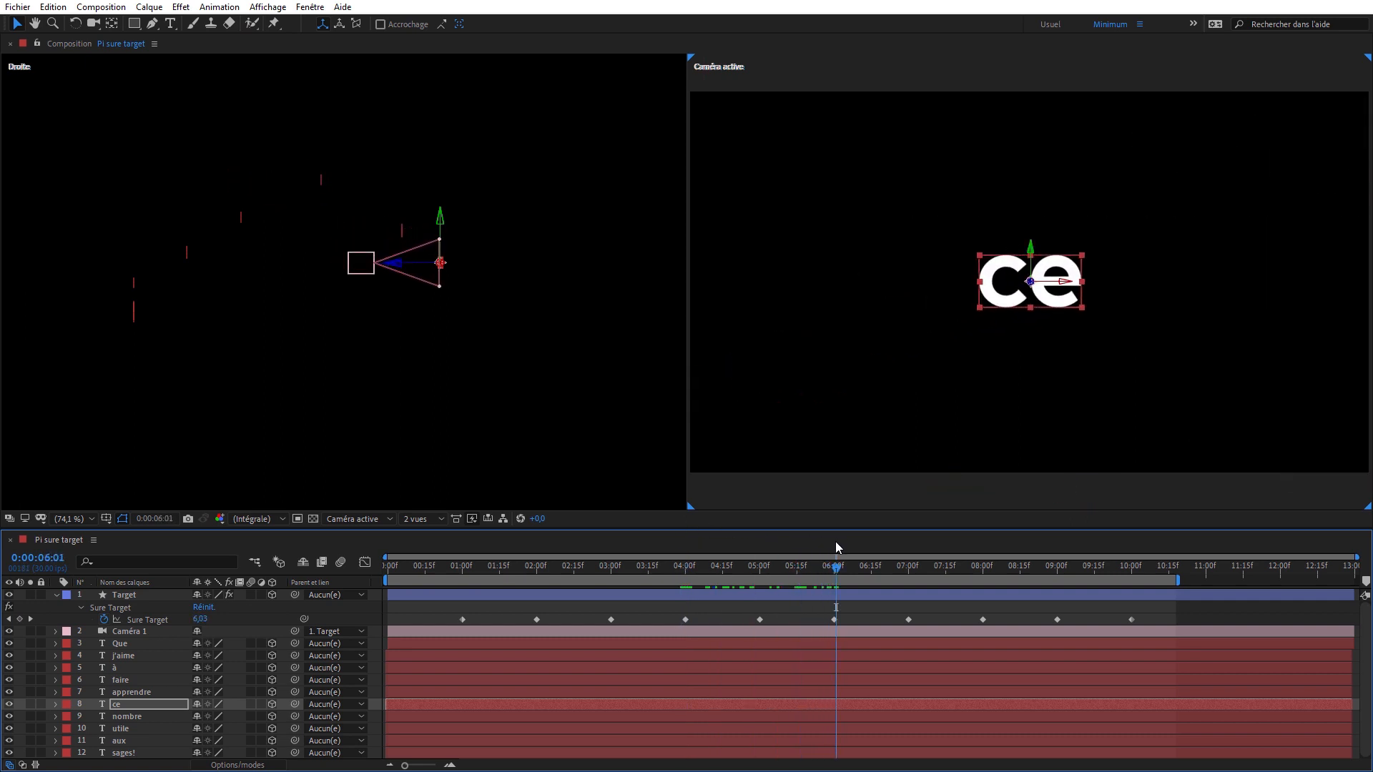
key("Page_Up")
left_click(153, 716)
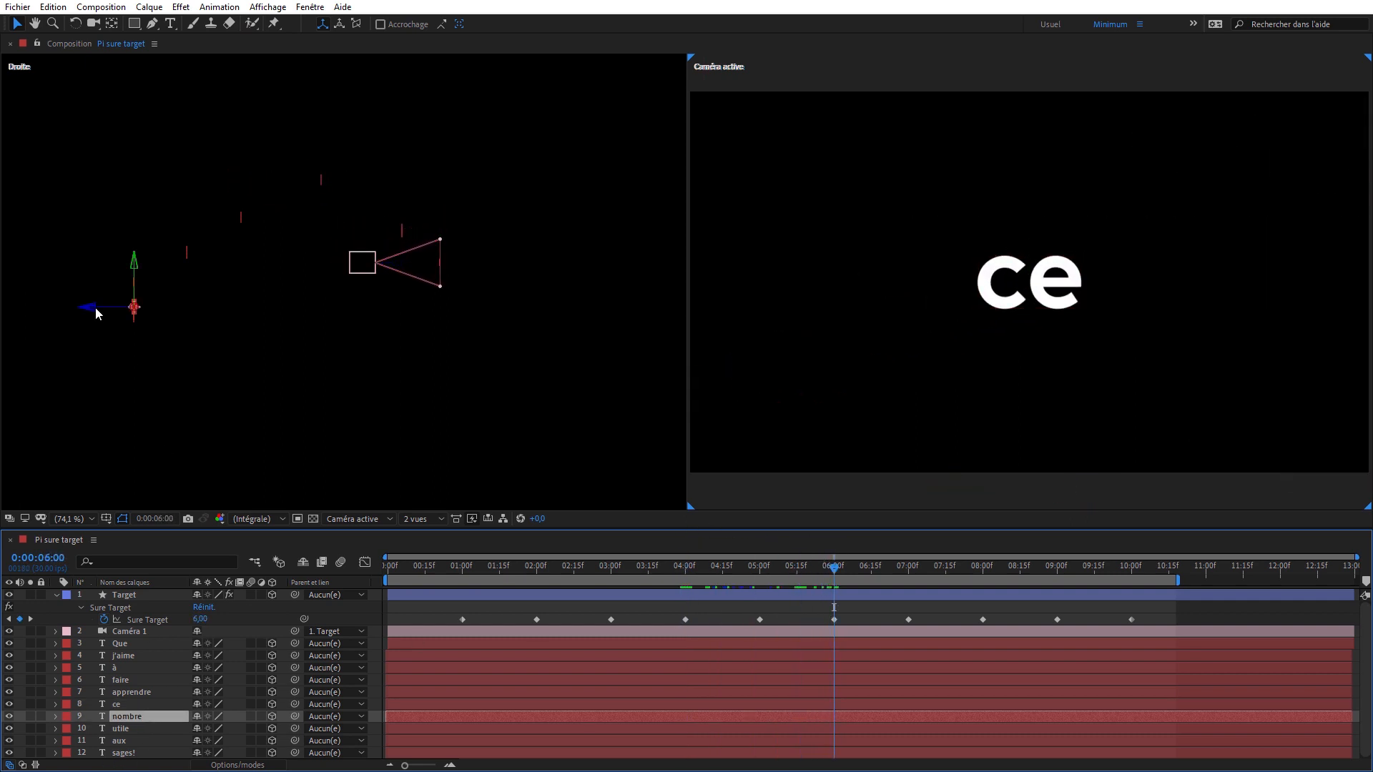
left_click_drag(96, 307, 447, 307)
left_click_drag(839, 494, 1339, 477)
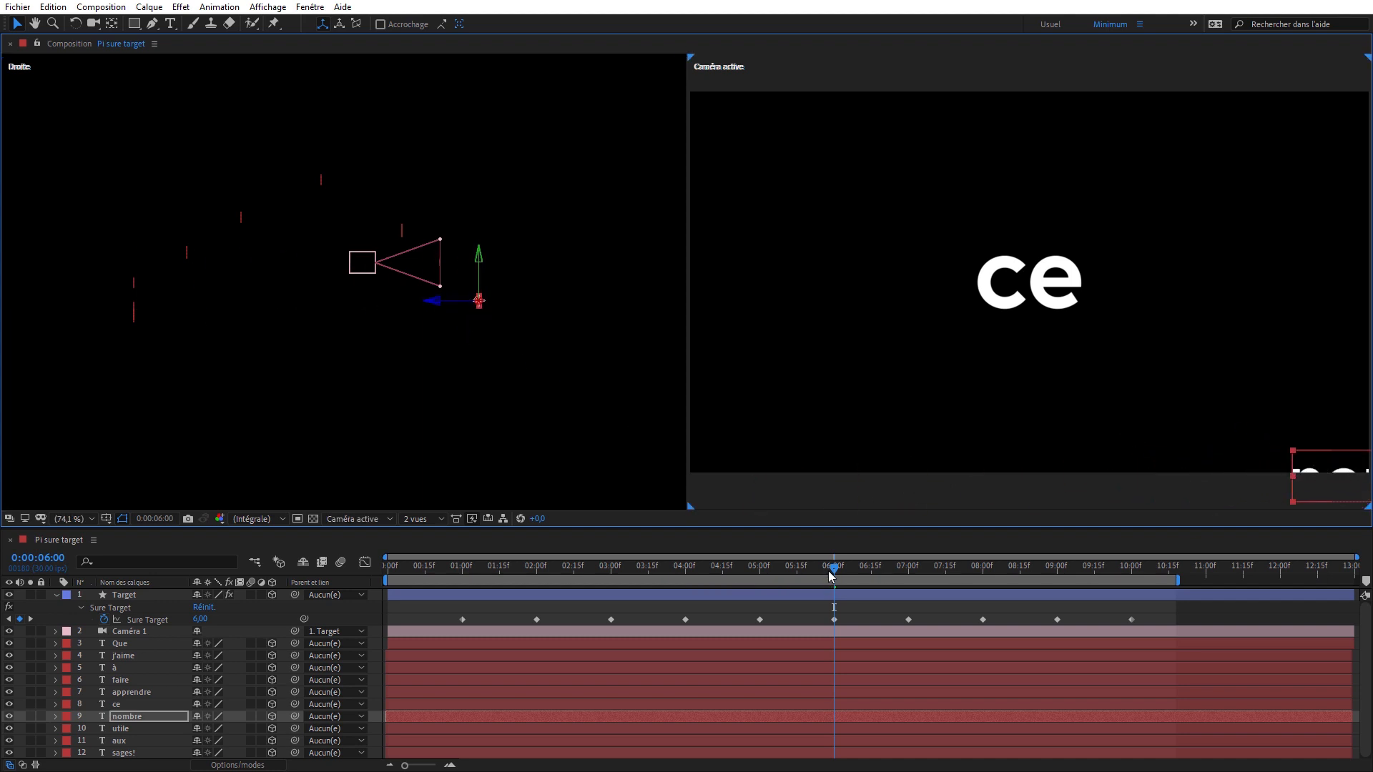
- At 0:00:07:00, push the "utile" layer back in depth behind "nombre" and raise it above that word, checking the camera transition
left_click_drag(844, 566, 891, 565)
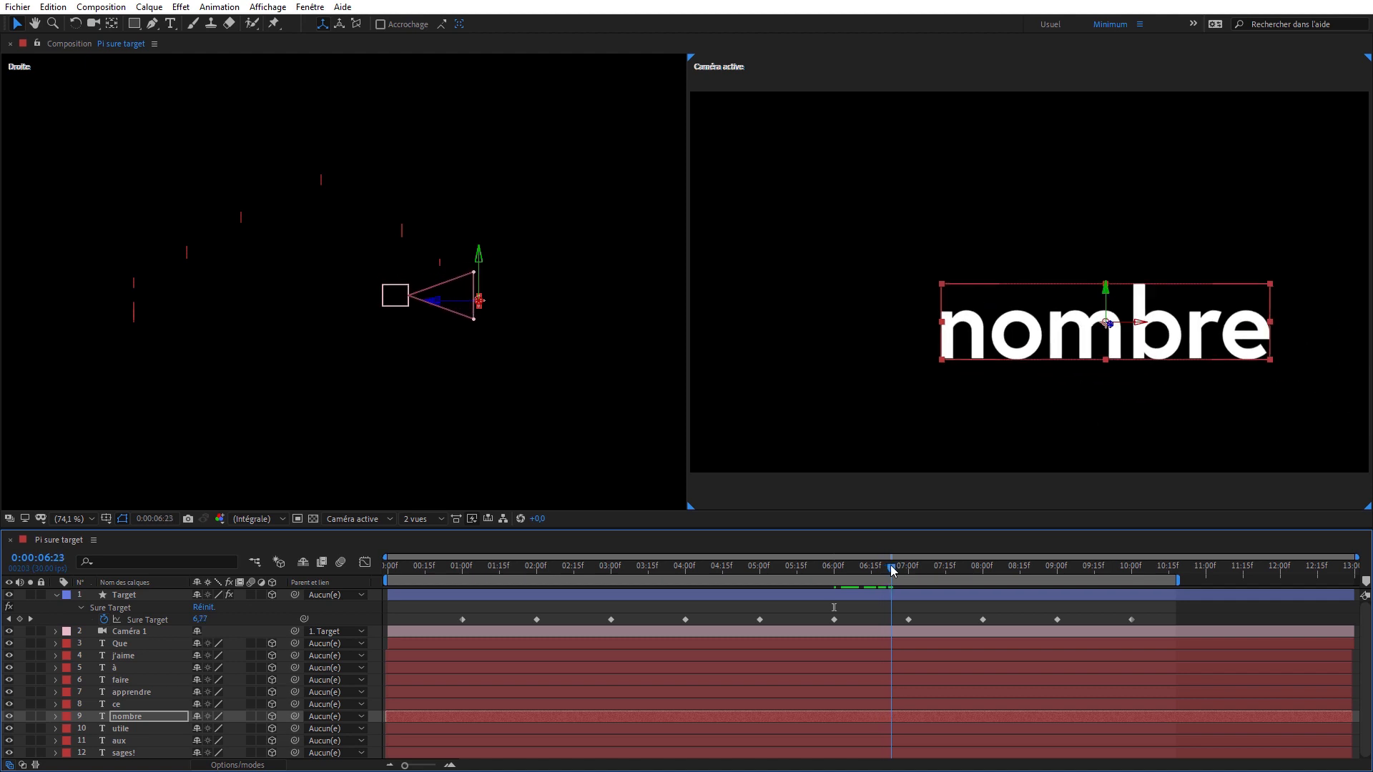
key("k")
left_click(154, 730)
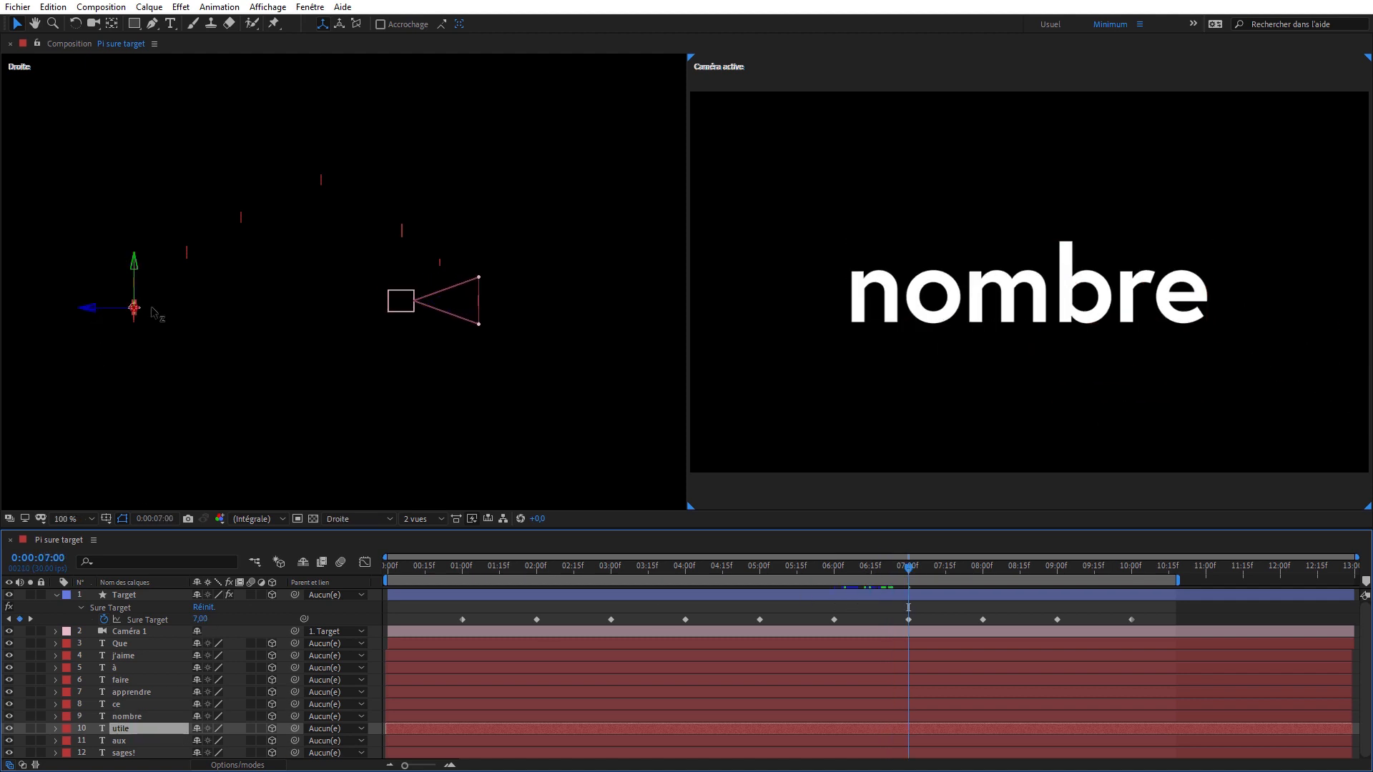
left_click_drag(115, 308, 481, 309)
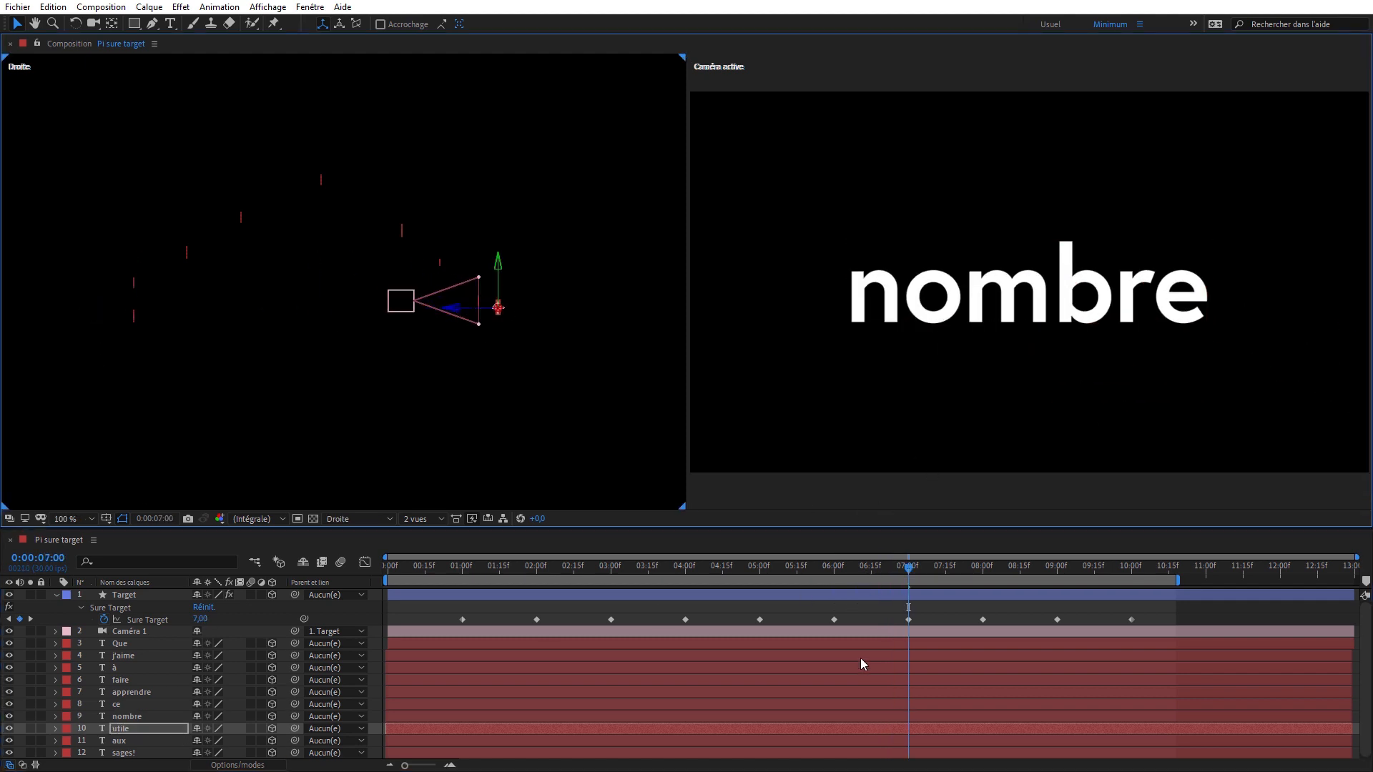
left_click_drag(906, 565, 935, 564)
left_click_drag(760, 336, 639, 562)
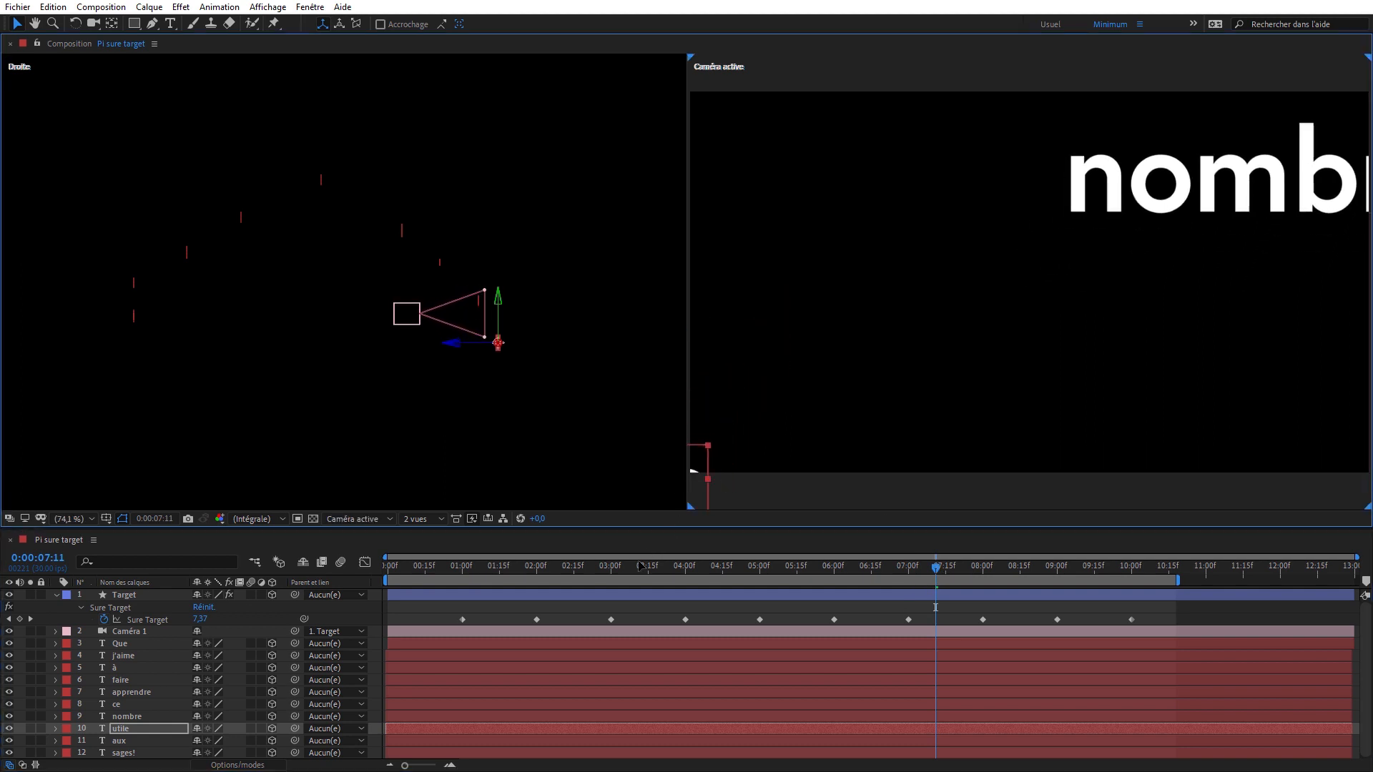
left_click(913, 568)
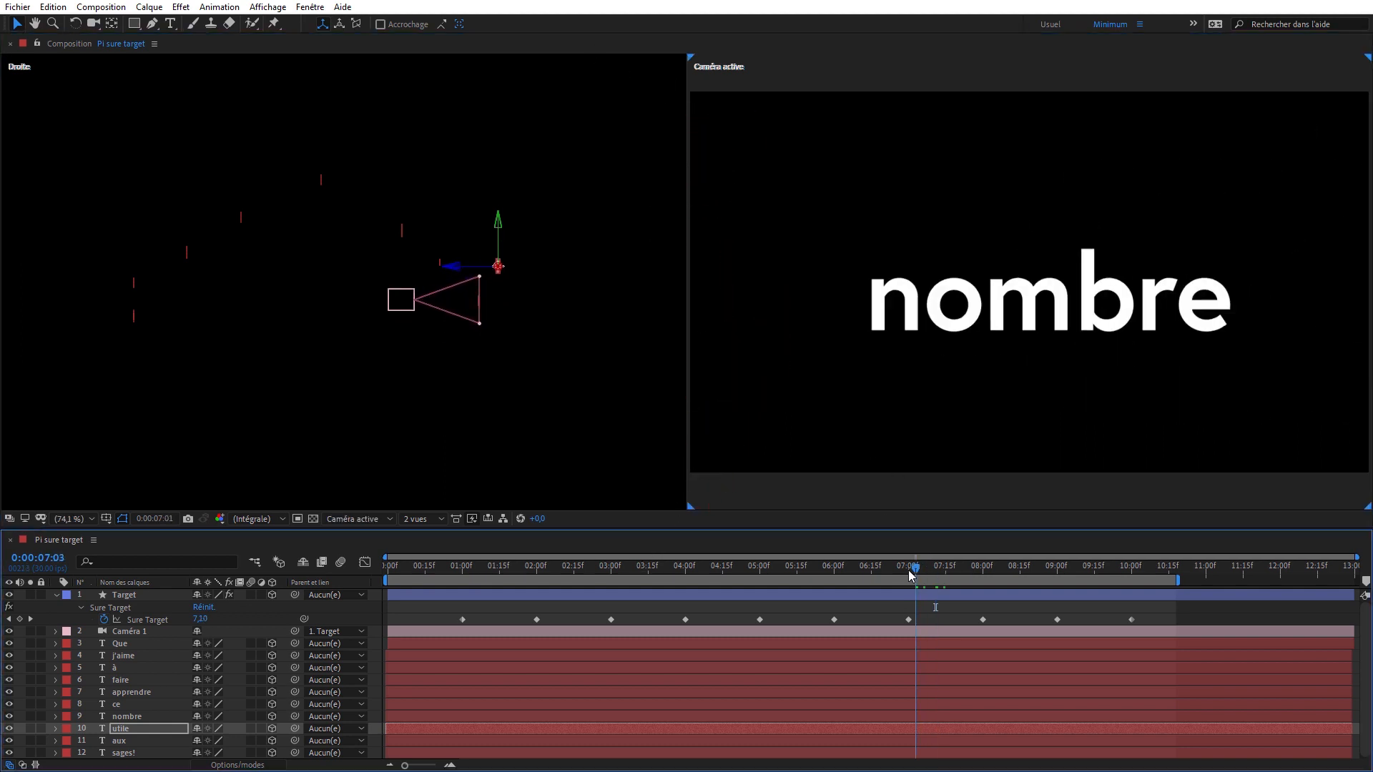
- At 0:00:08:00, push the "aux" layer back in depth behind "utile" and place it above and to the left of that word
key("space")
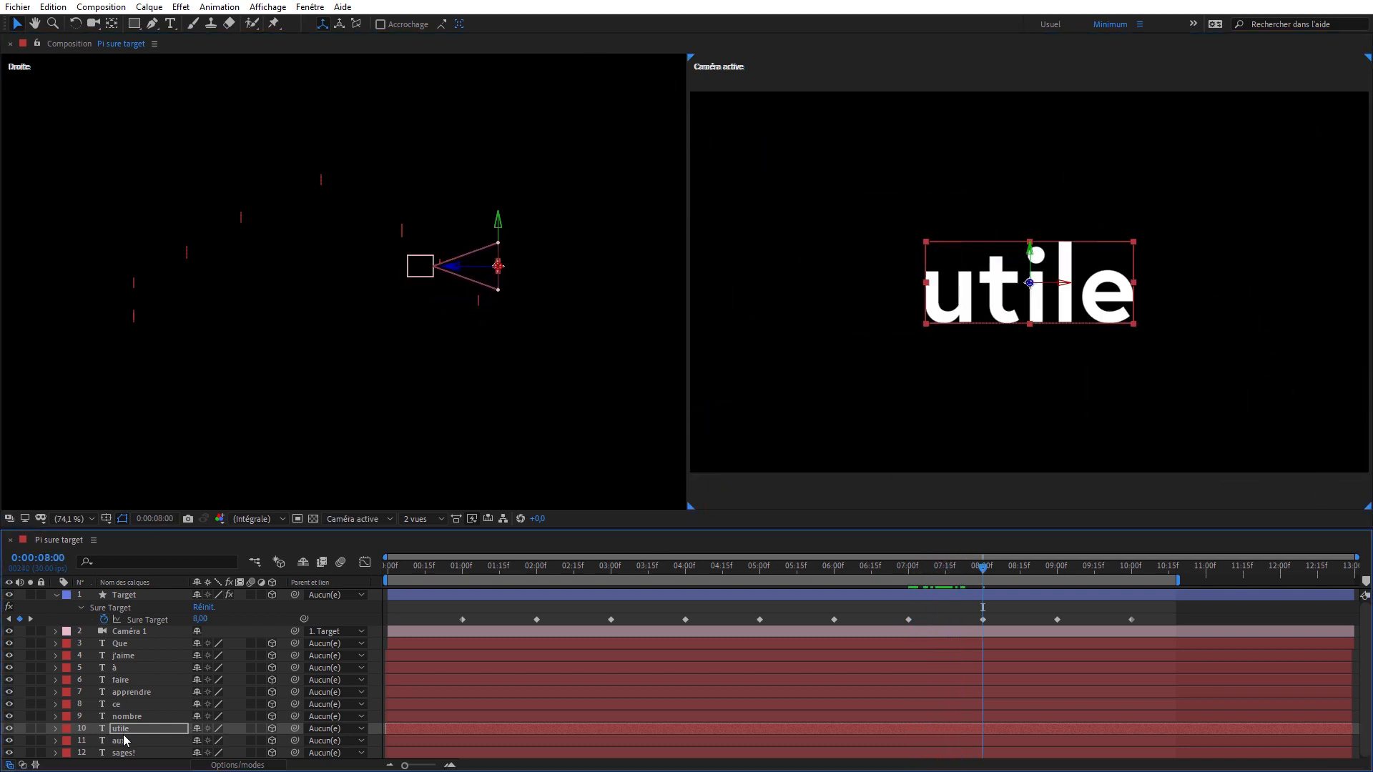
left_click(123, 740)
left_click_drag(98, 319, 547, 233)
left_click_drag(848, 267, 729, 147)
- At 0:00:09:00, push the "sages!" layer back in depth behind "aux" and place it above and to the left of that word
left_click_drag(1003, 569, 1013, 566)
key("k")
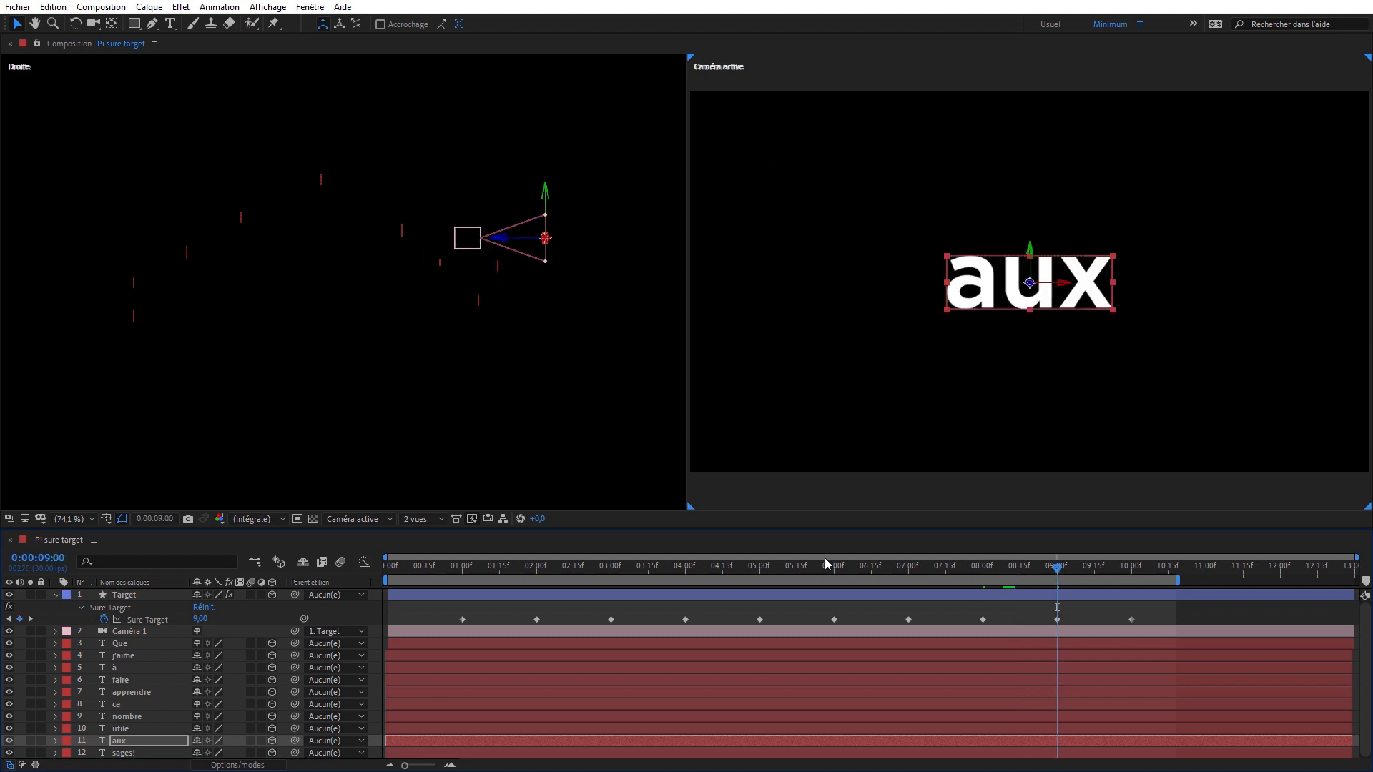
left_click(127, 753)
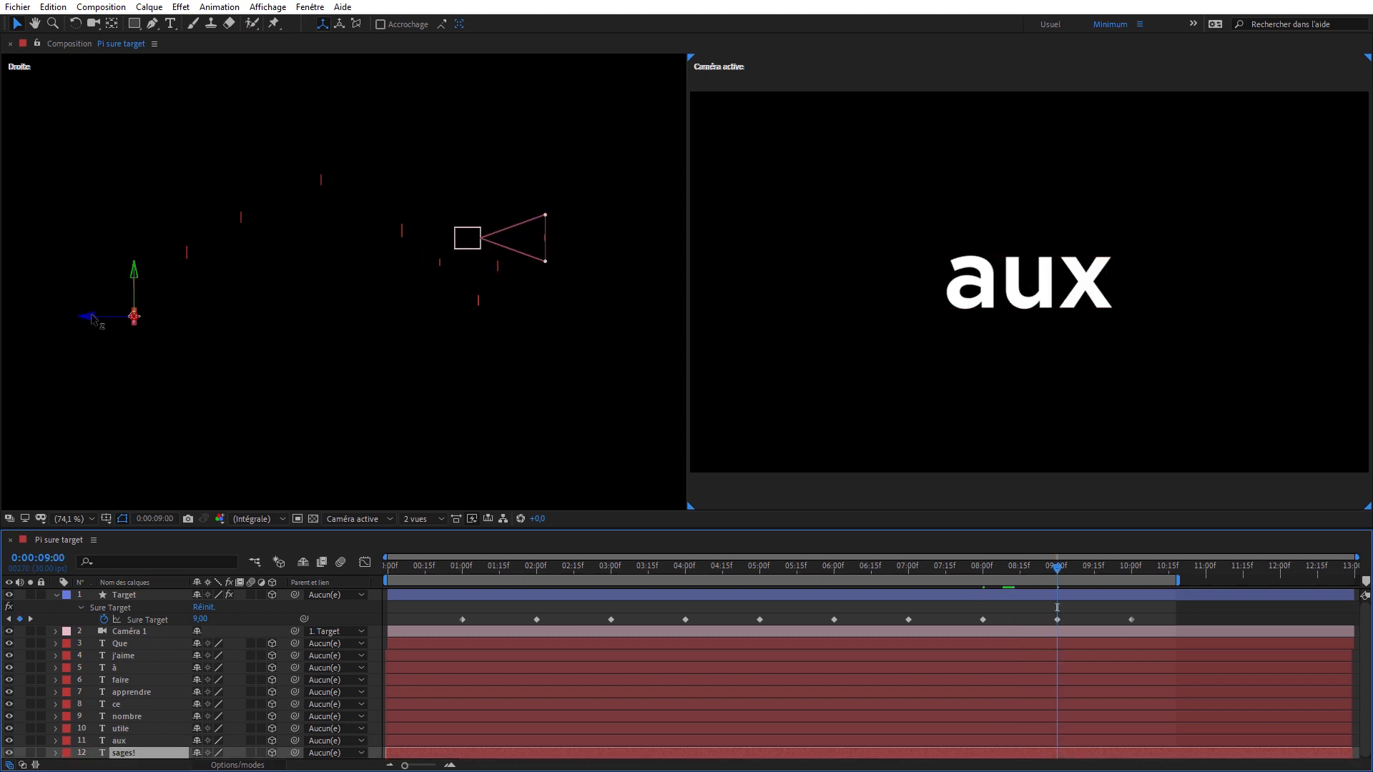
left_click_drag(93, 318, 582, 199)
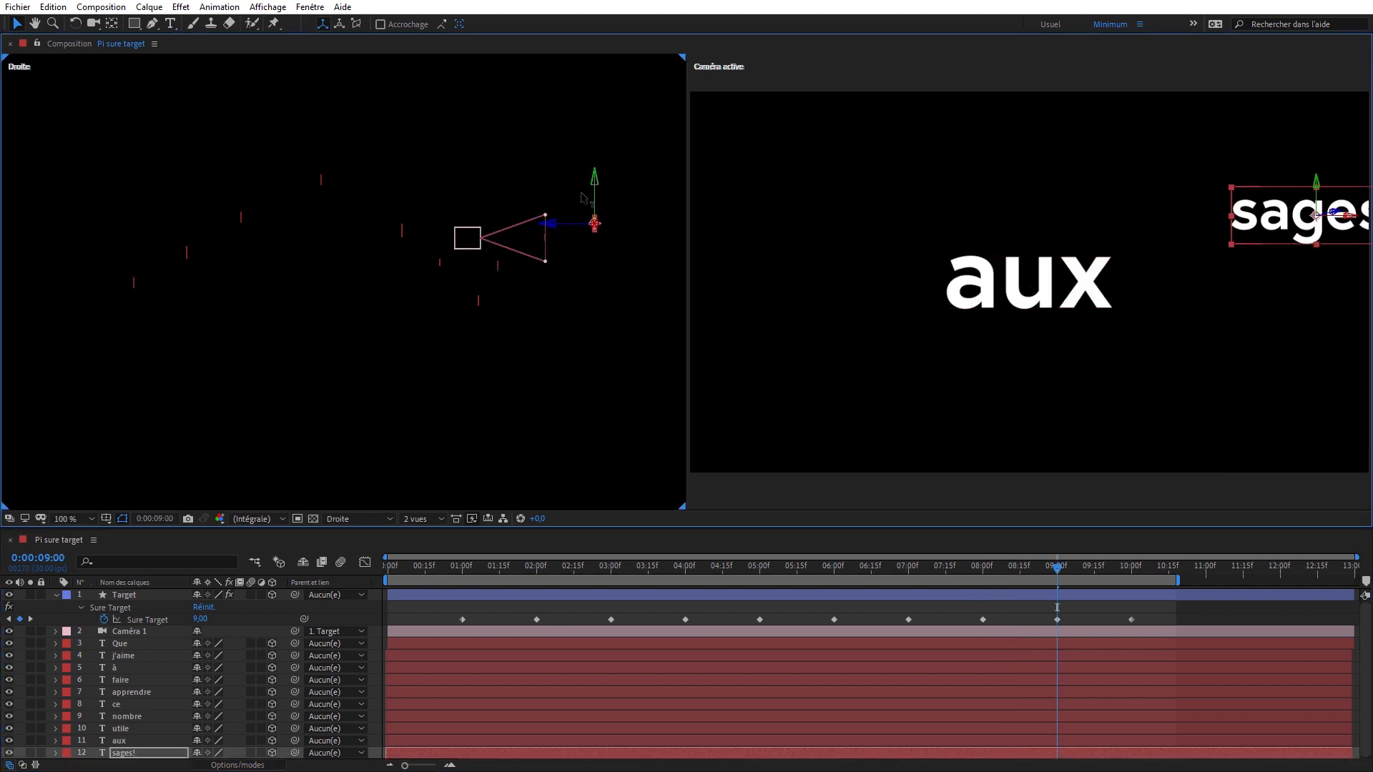
left_click_drag(1262, 208, 614, 82)
- Check the camera's arrival on "sages!" near 0:00:10:00 and play the animation to review its moves between words
left_click_drag(1061, 565, 1132, 552)
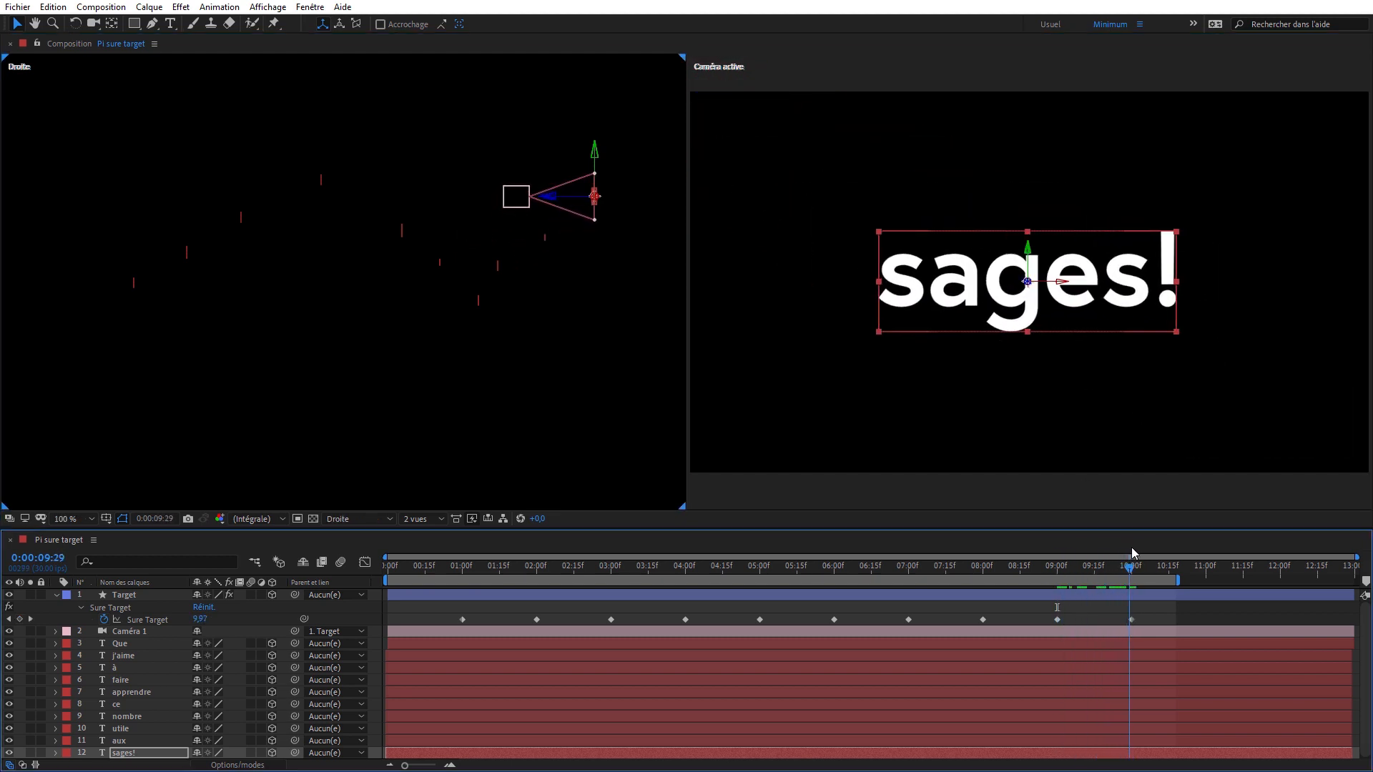
key("space")
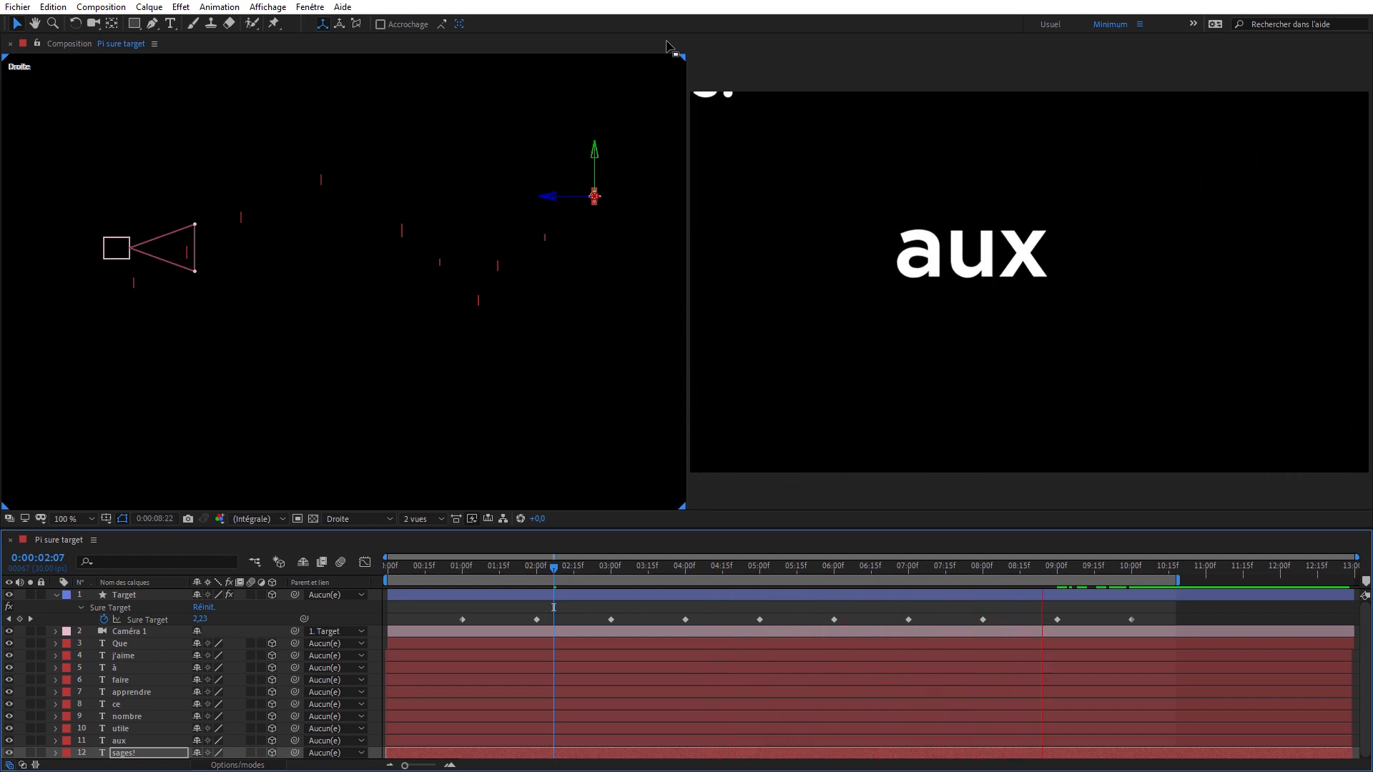
key("space")
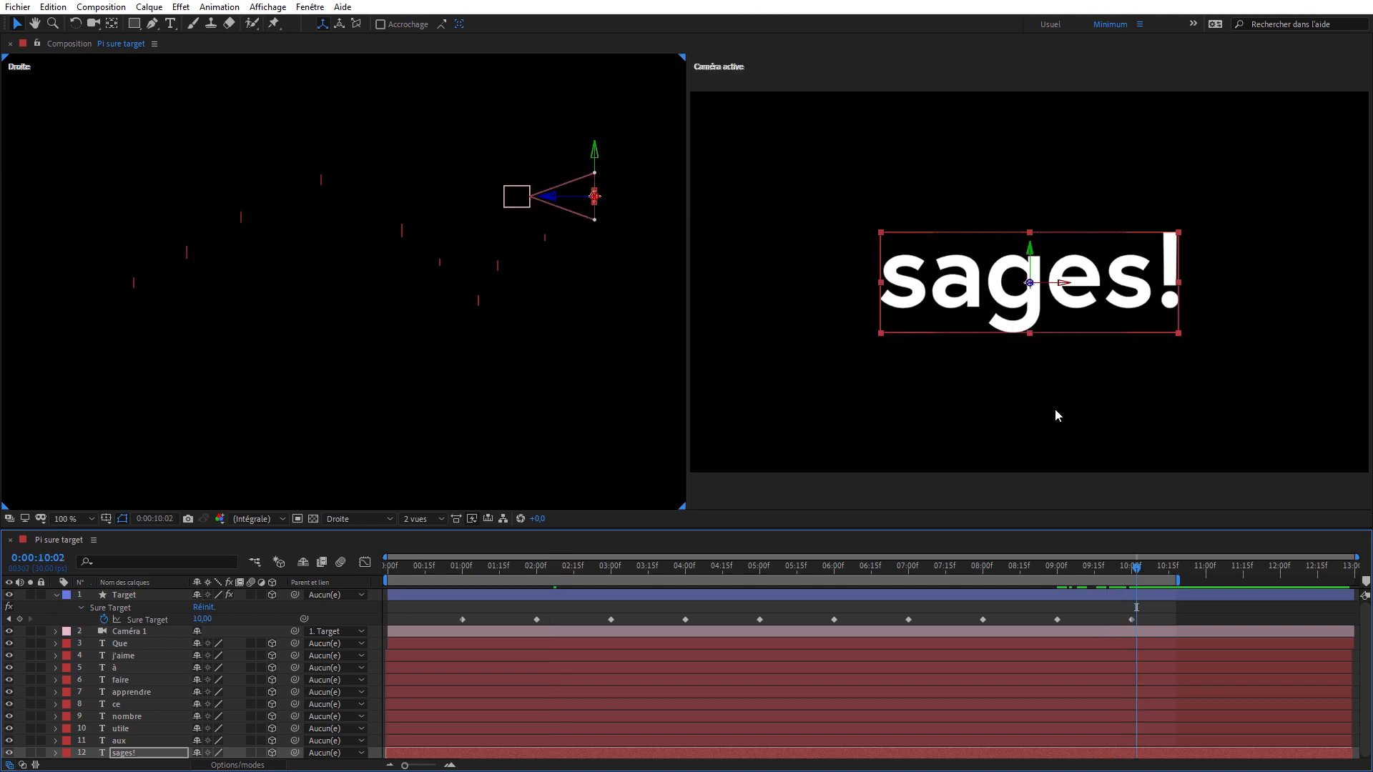
- Return to the first Sure Target keyframe at 0:00:01:00 and show the Target layer's effect controls clear of the timeline
key("j")
key("j")
key("j")
key("j")
key("j")
key("j")
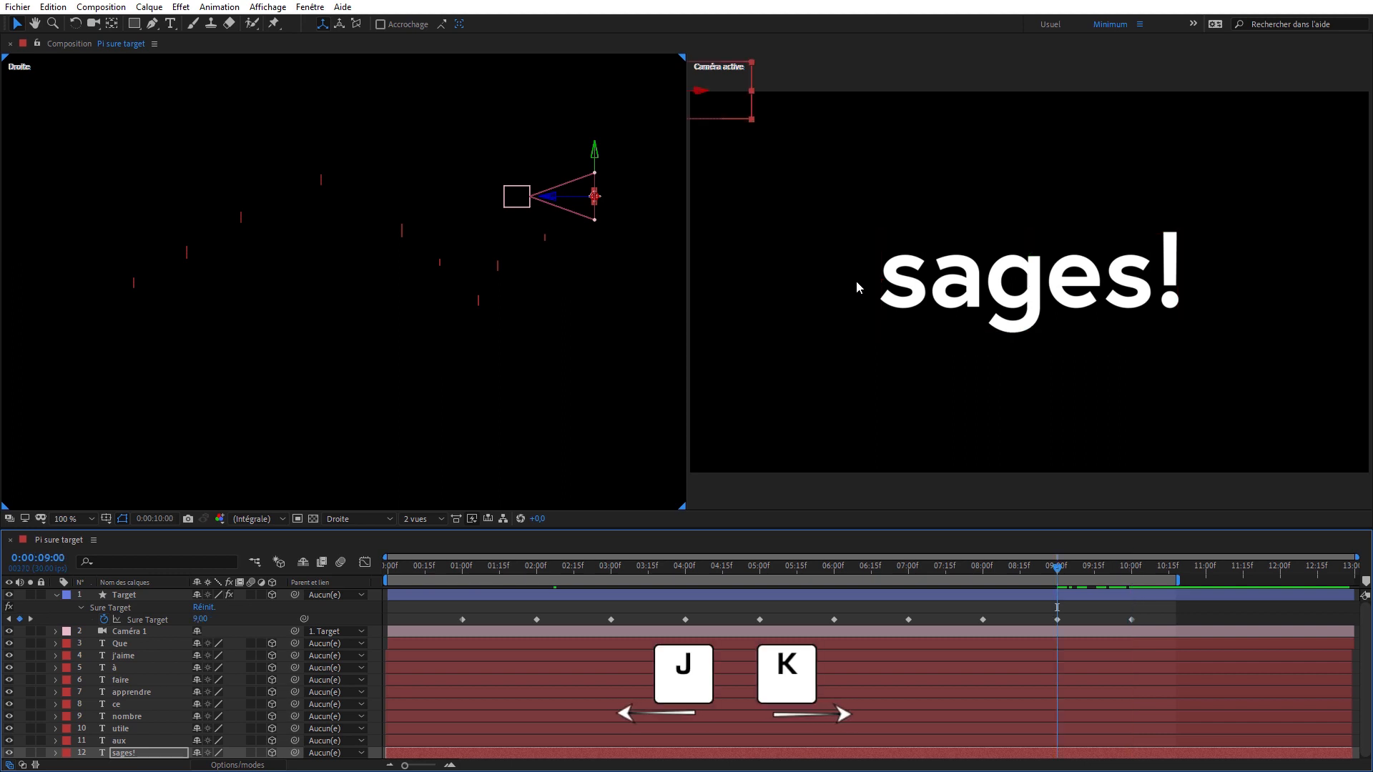
key("j")
key("j")
key("j")
key("j")
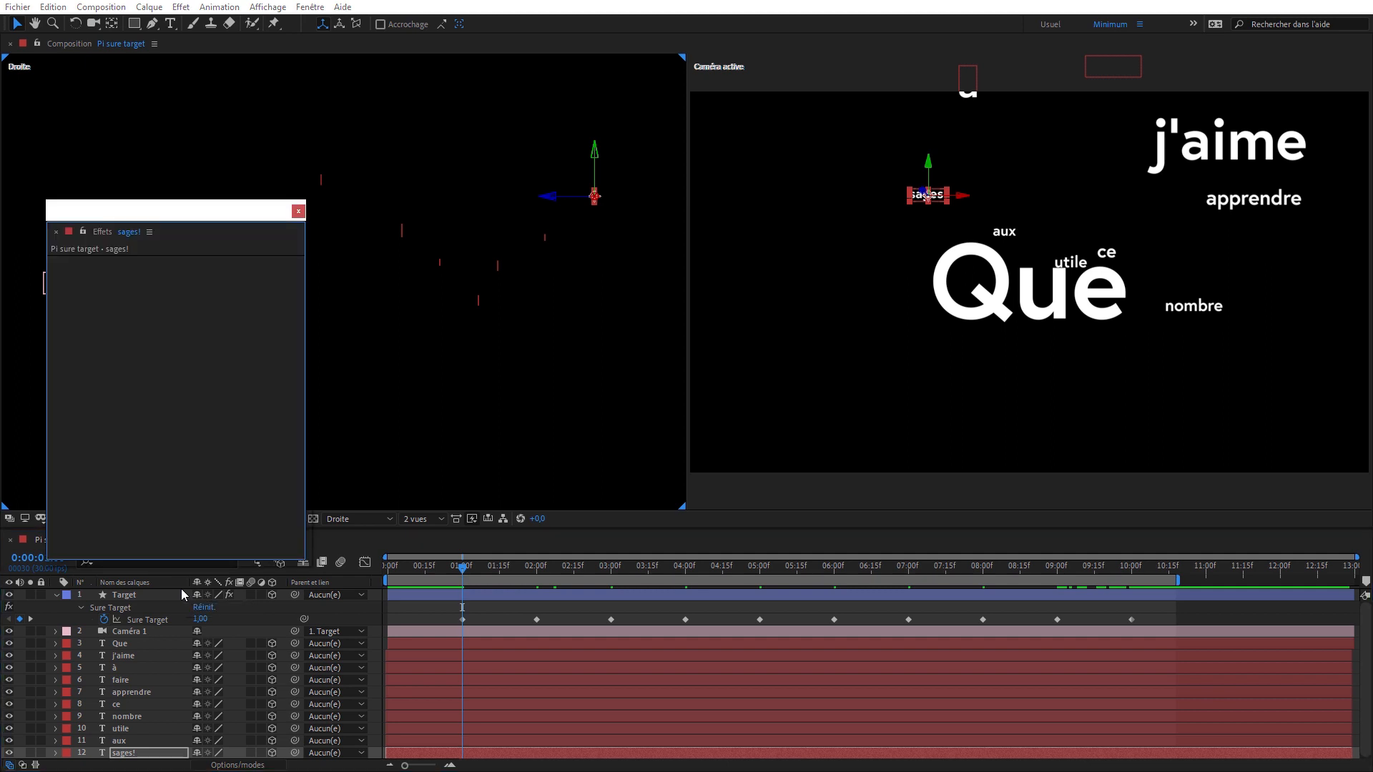
key("F3")
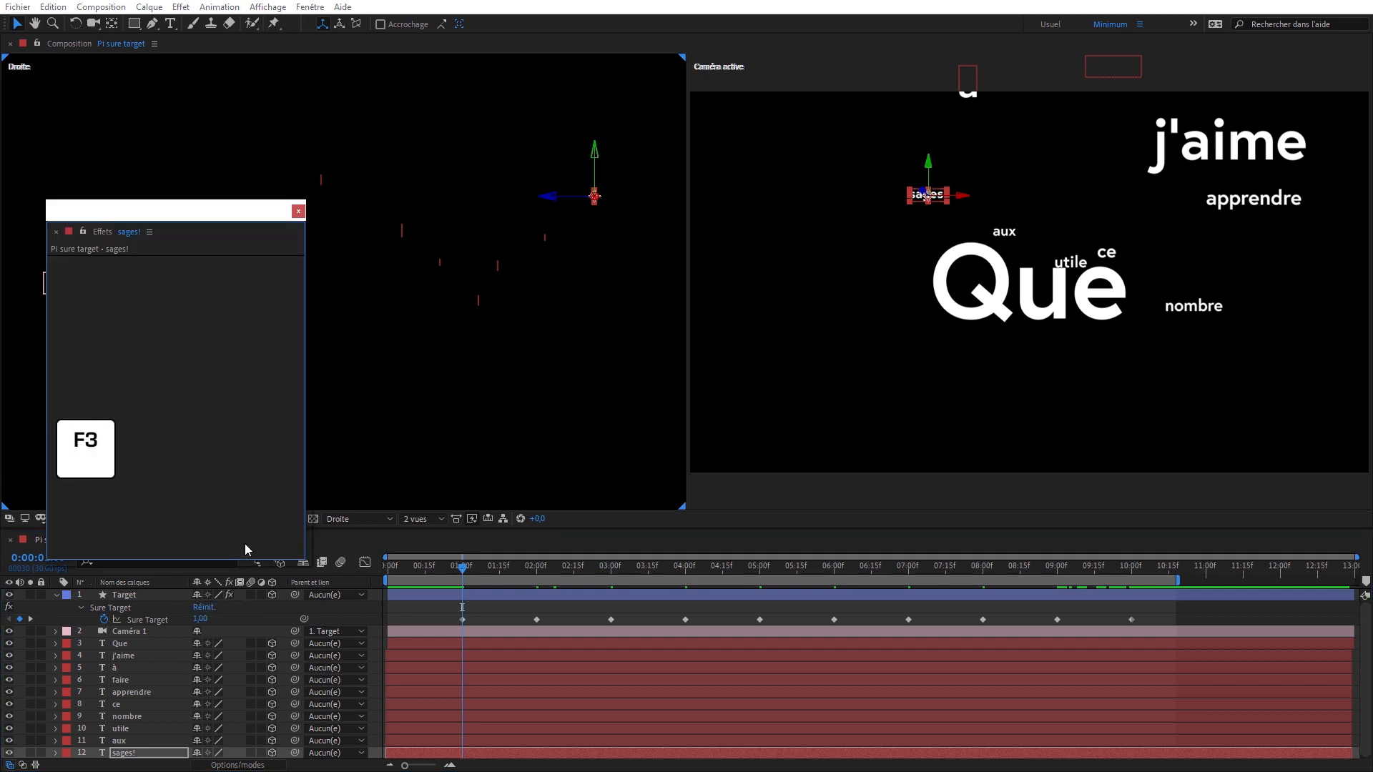
left_click(158, 597)
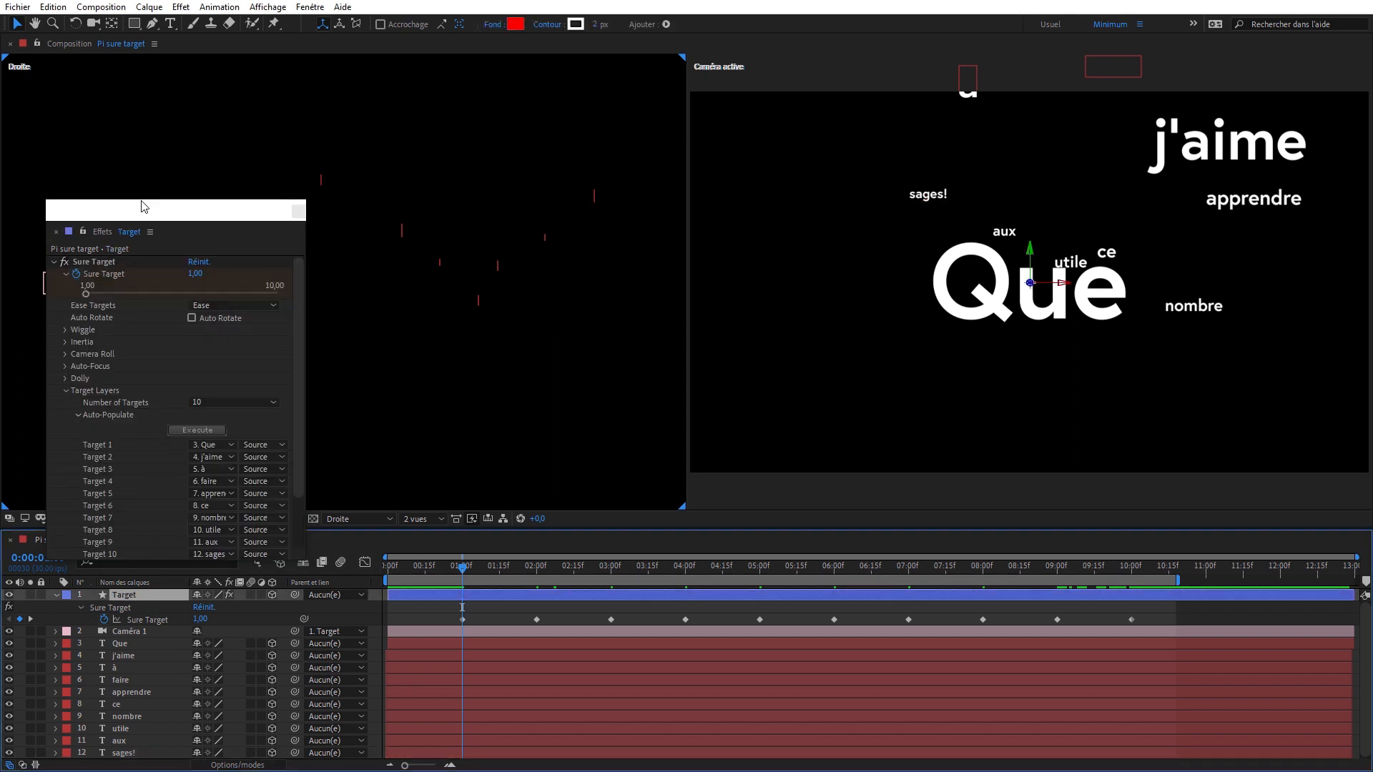
left_click_drag(138, 199, 249, 75)
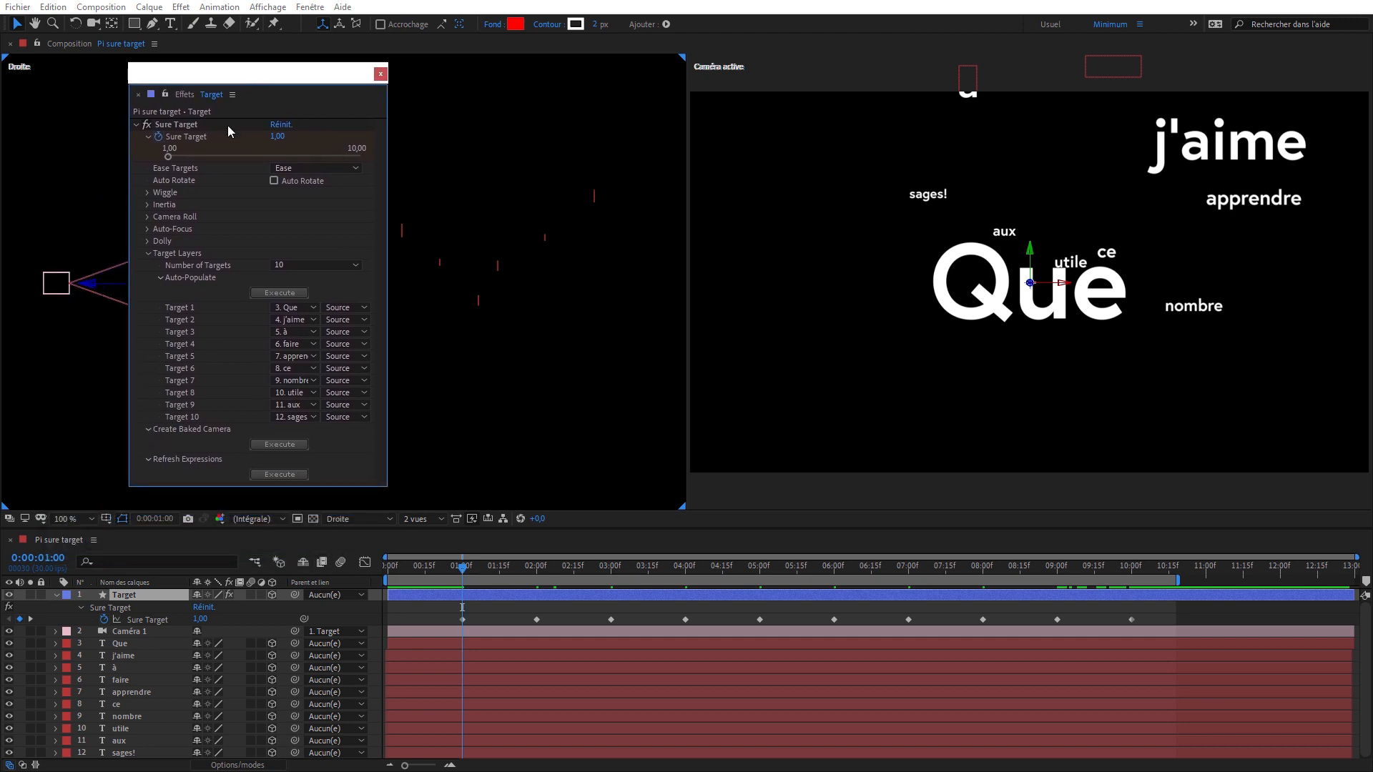
- Expand all the Dolly settings of Sure Target, enable Dolly and set Dolly 1 to 492.1 for the word "Que"
left_click(148, 254)
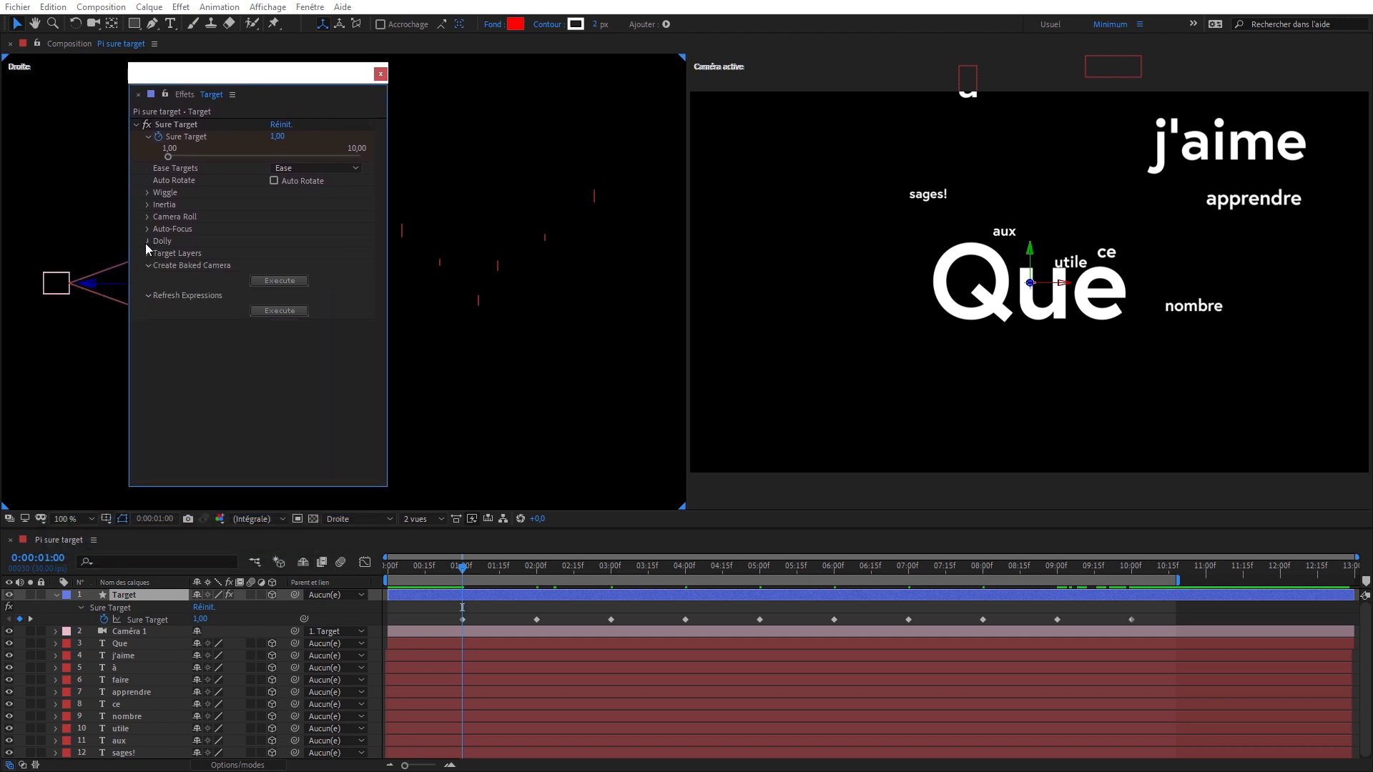
left_click(145, 242)
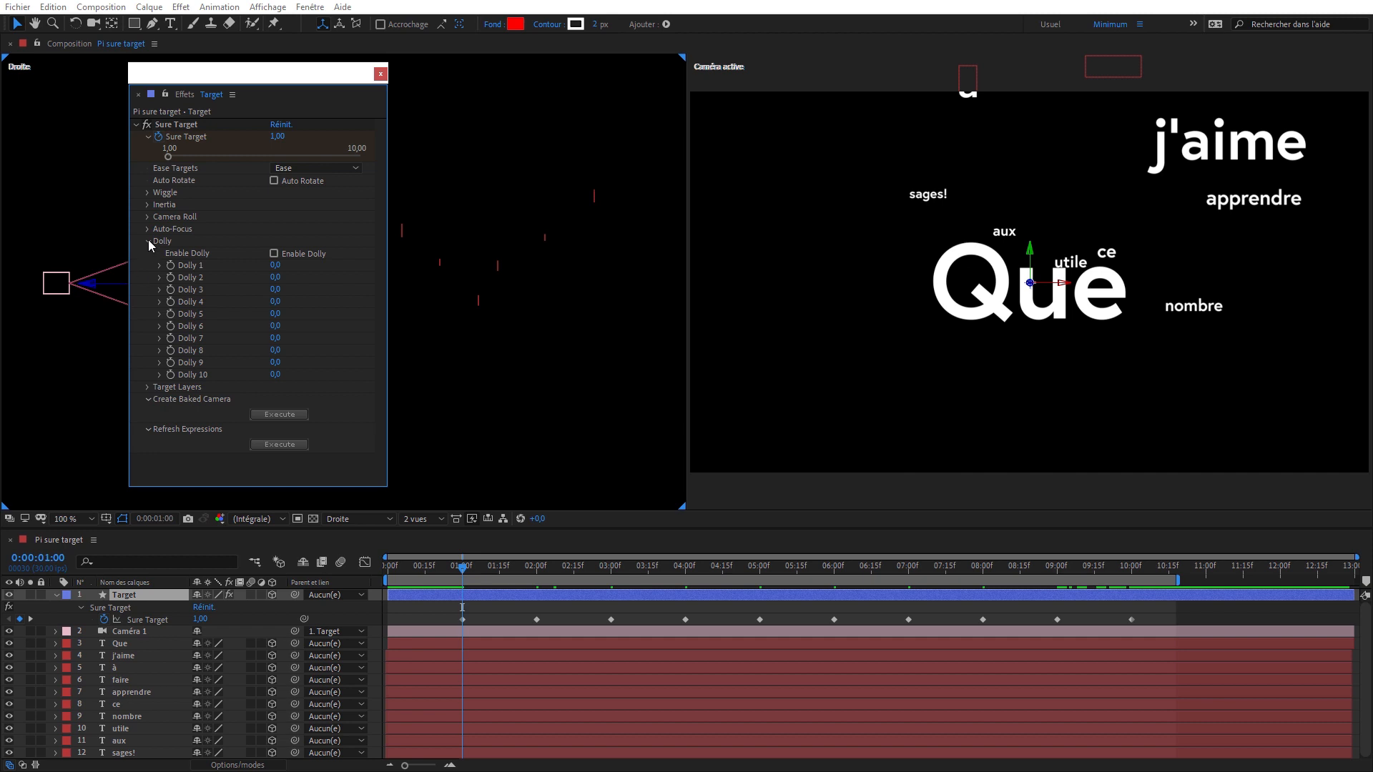
left_click(148, 240)
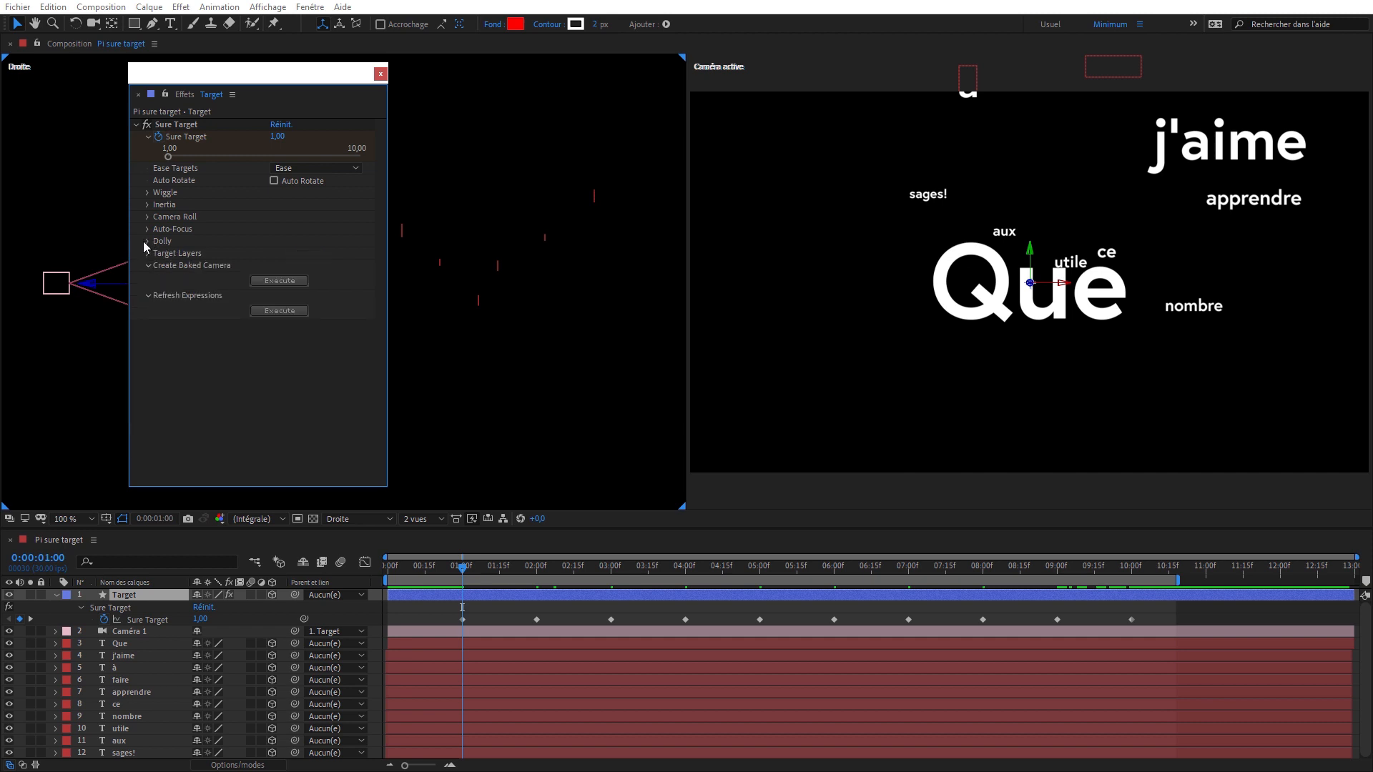
left_click(148, 240, "ctrl")
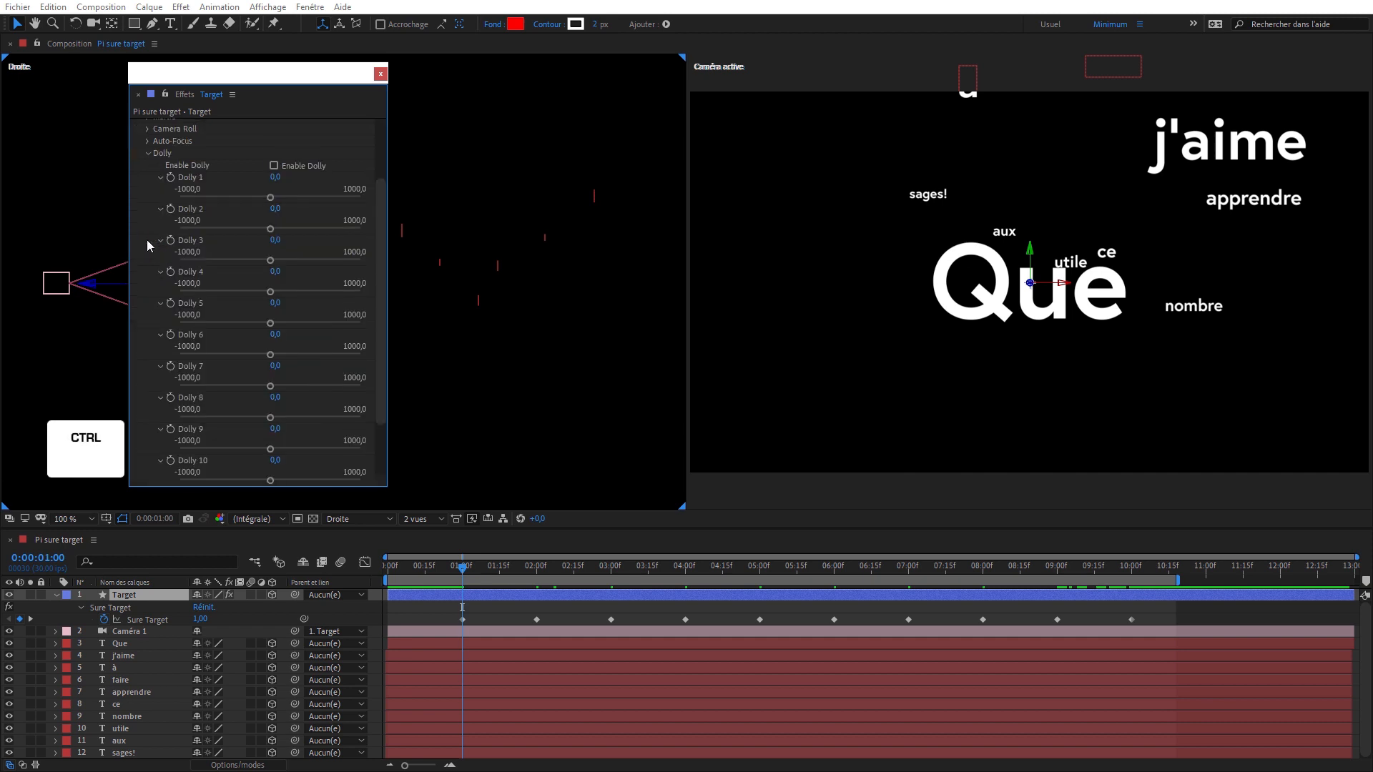
left_click_drag(237, 488, 243, 565)
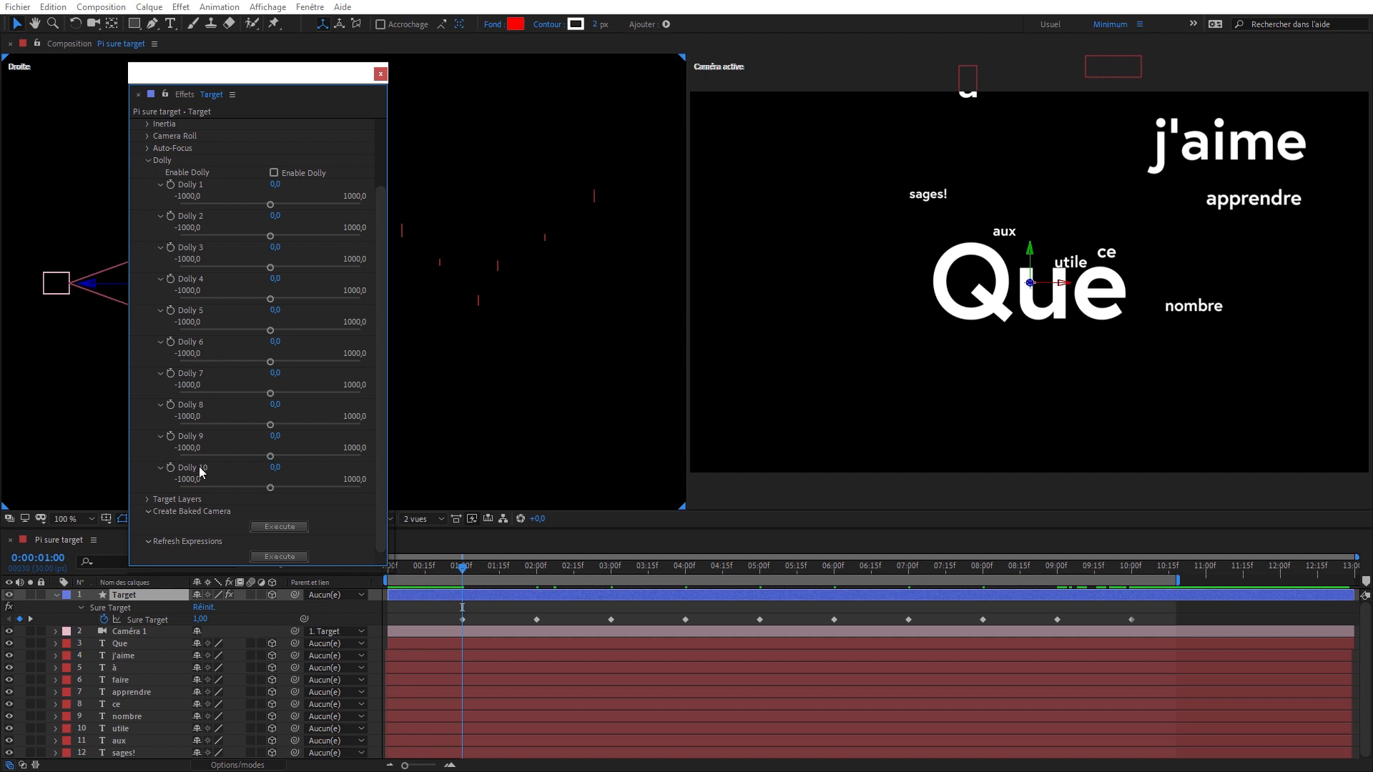
left_click(274, 173)
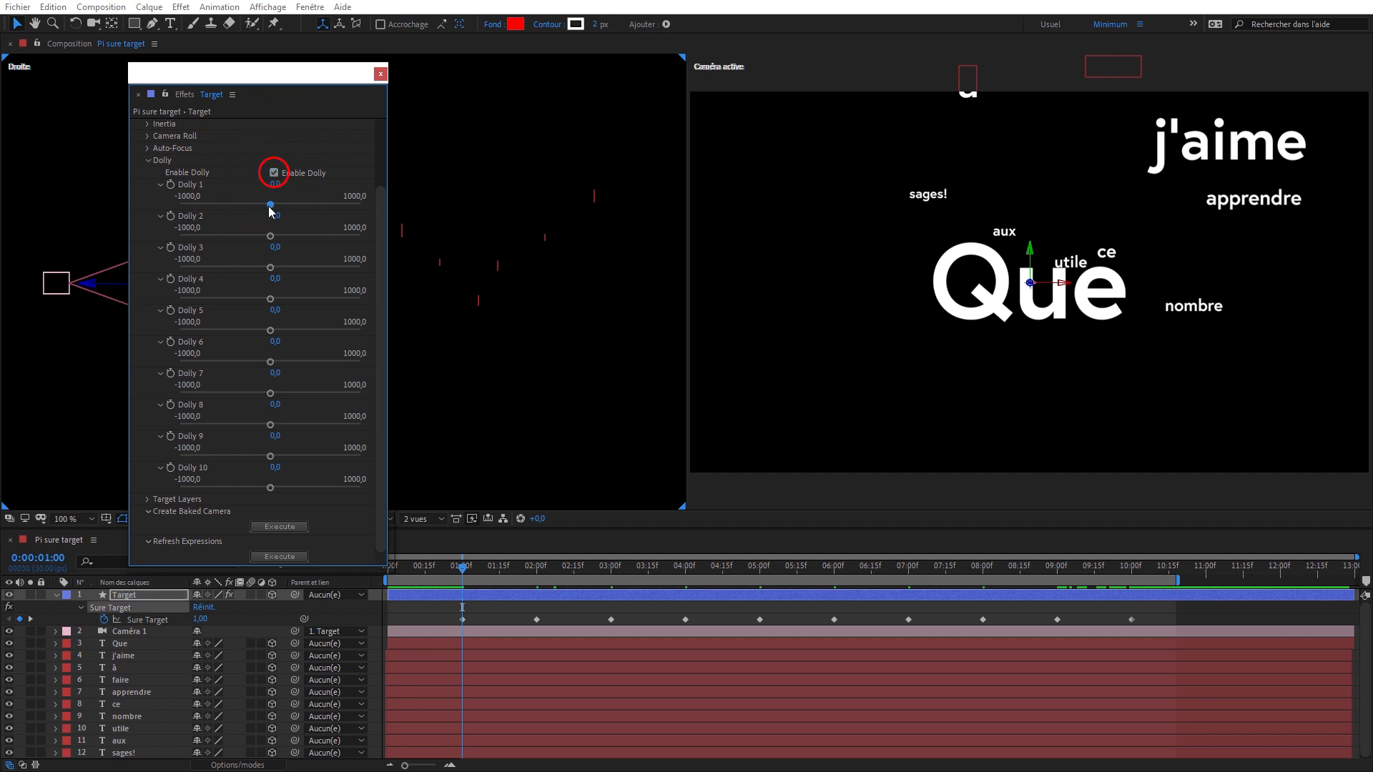
left_click_drag(270, 204, 315, 203)
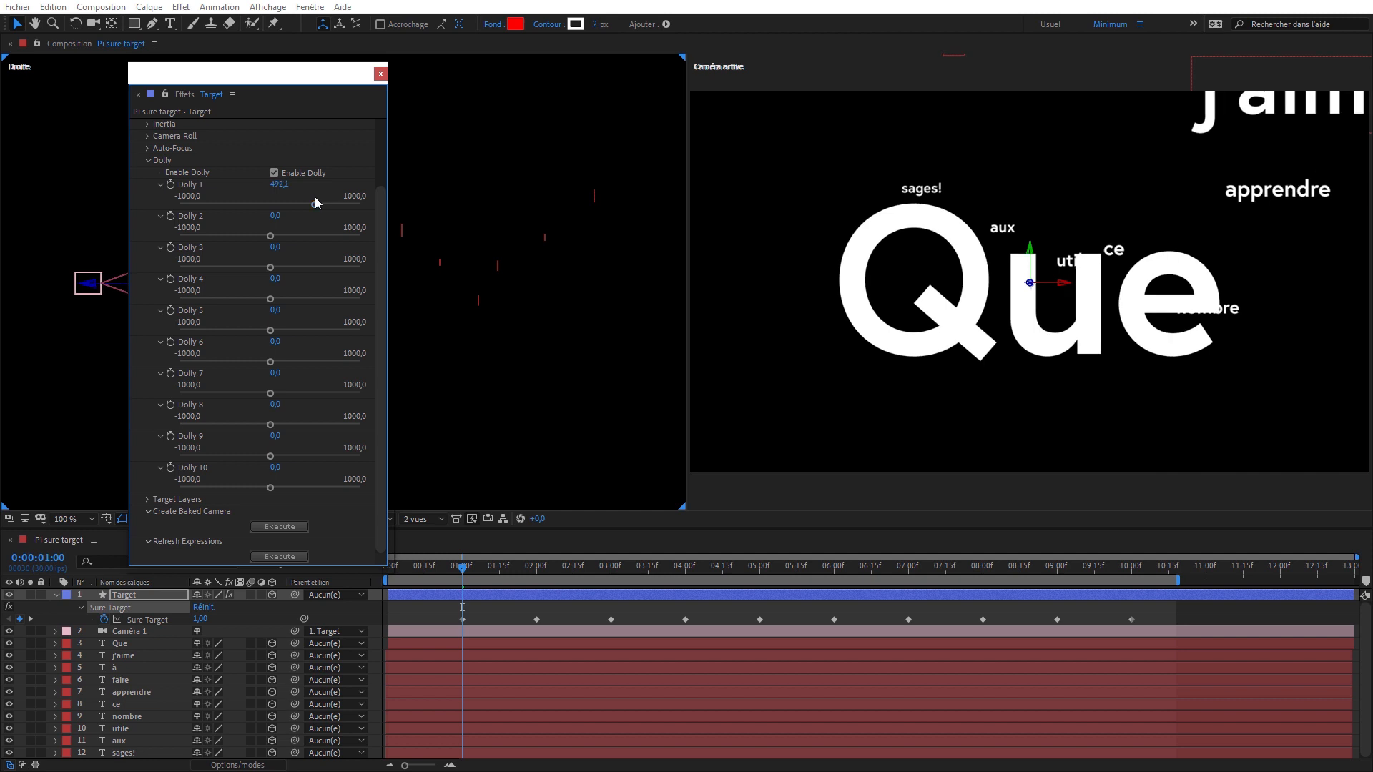
- Moving keyframe by keyframe to 0:00:10:00, set Dolly 2 to 10 to 269.8, 468.3, 373.0, 150.8, 531.7, 190.5, 492.1, 293.7 and 468.3
key("k")
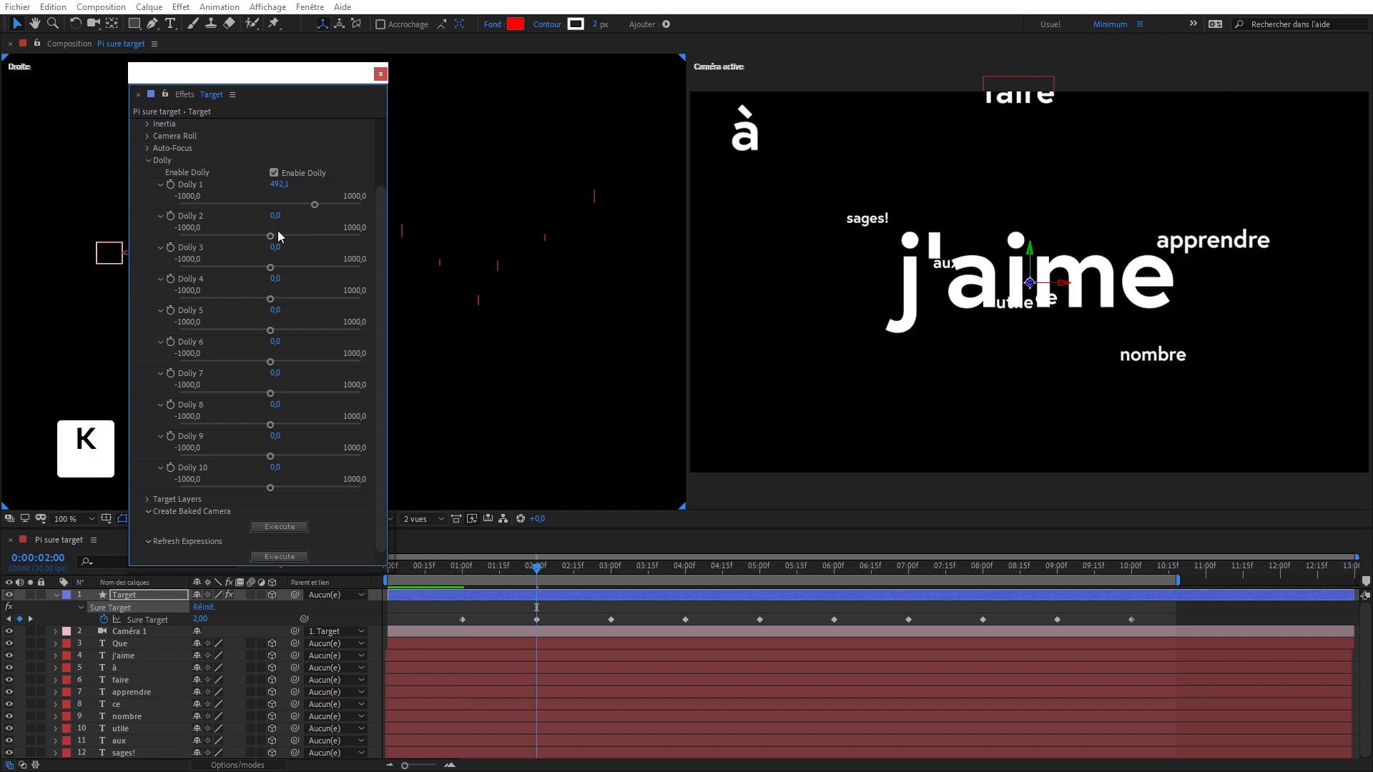
left_click_drag(270, 237, 312, 487)
key("k")
key("k")
key("k")
key("k")
key("k")
key("k")
key("k")
key("k")
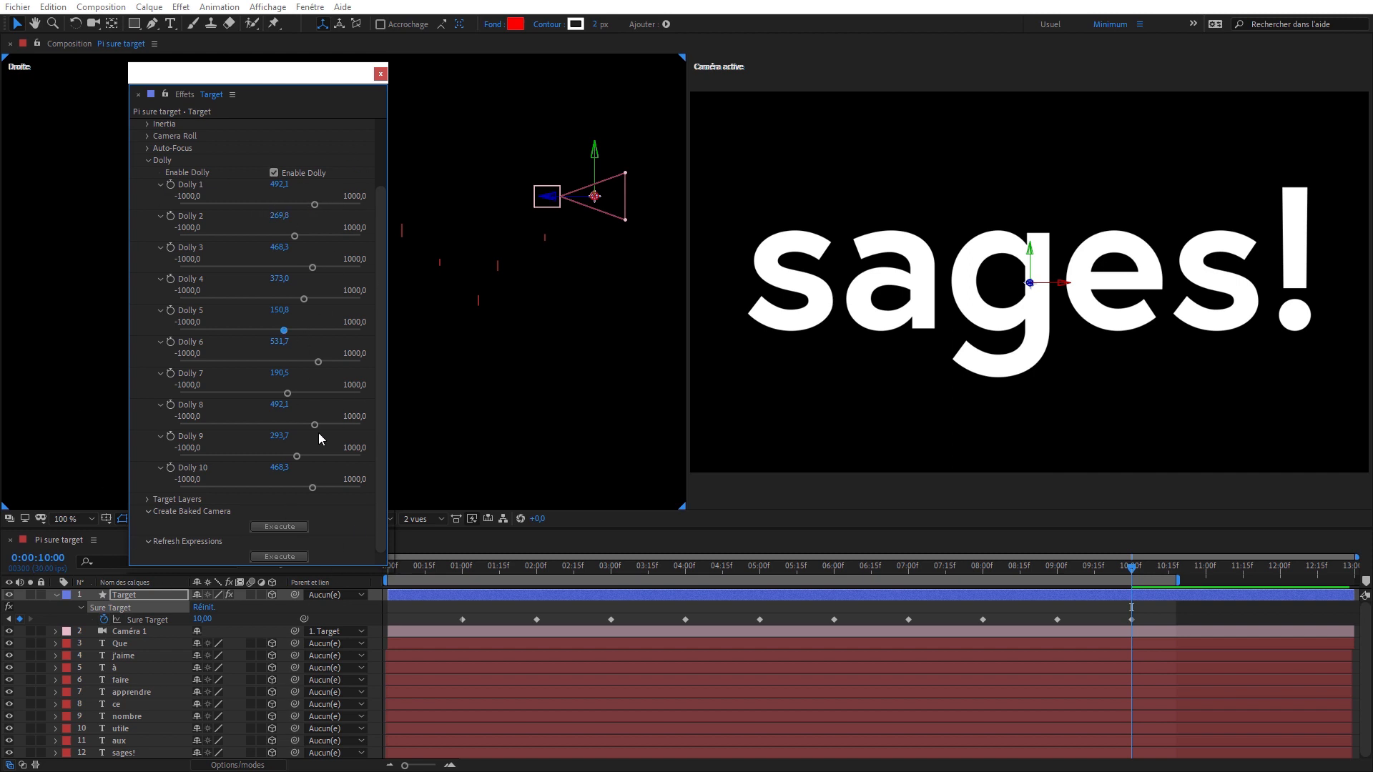
left_click(380, 74)
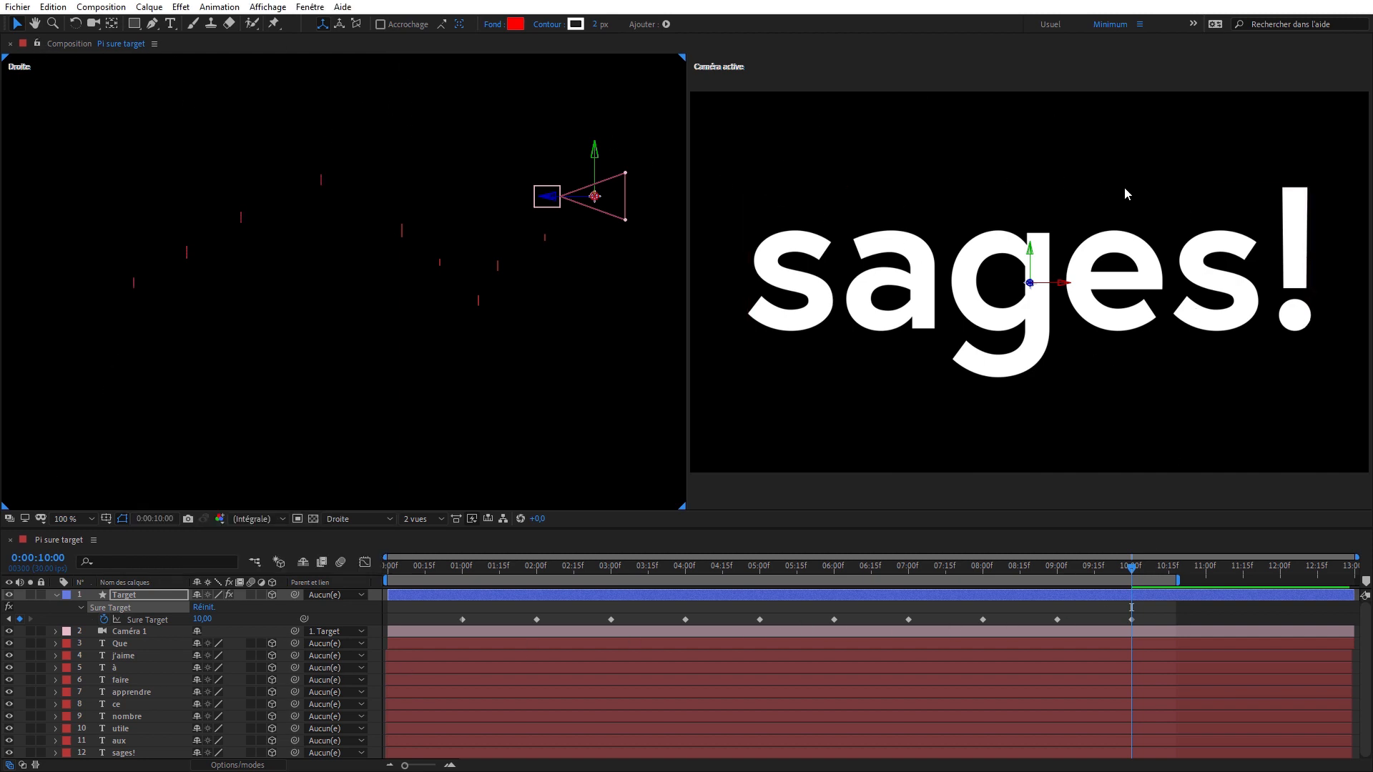
- Shift the anchor point of the "sages!" layer slightly with the Pan Behind tool to reframe the word in the camera view
left_click(930, 287)
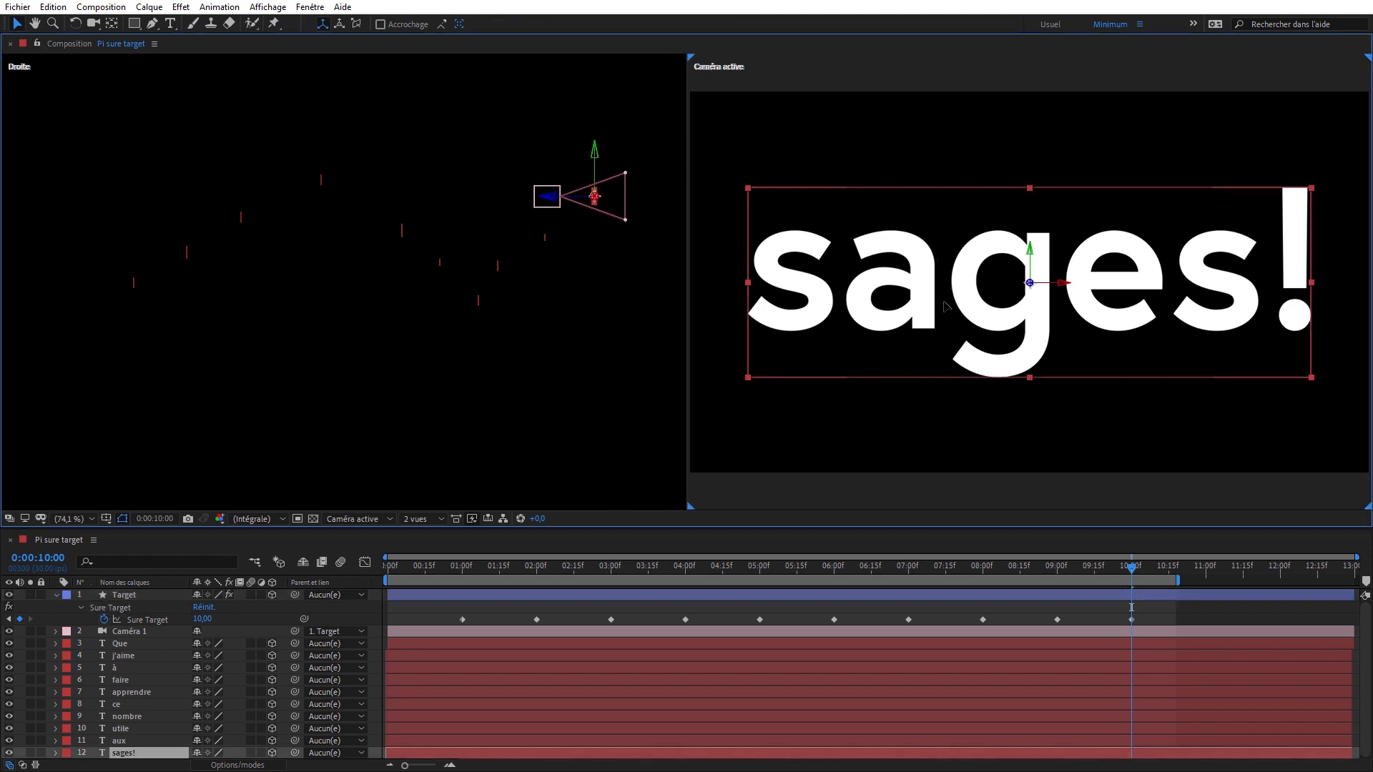
left_click_drag(956, 288, 952, 283)
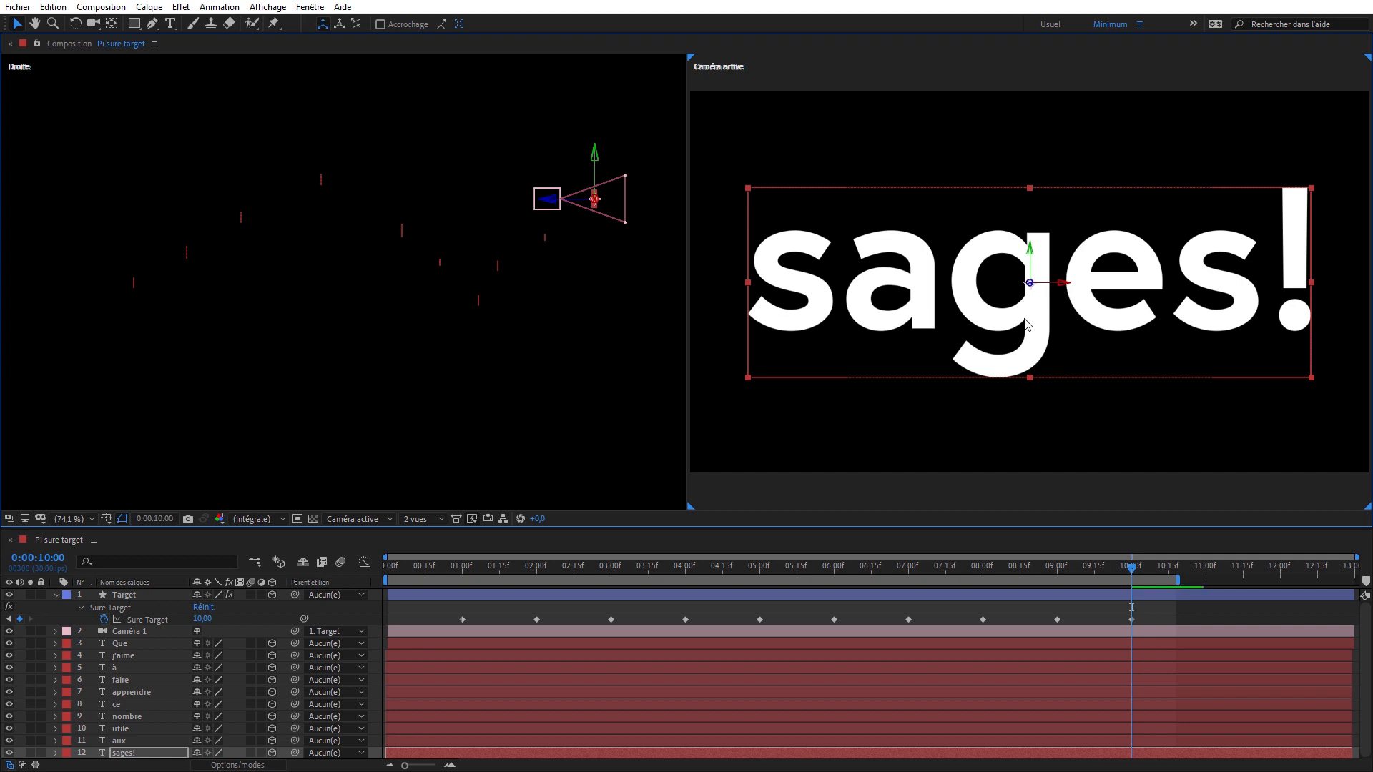
left_click(111, 27)
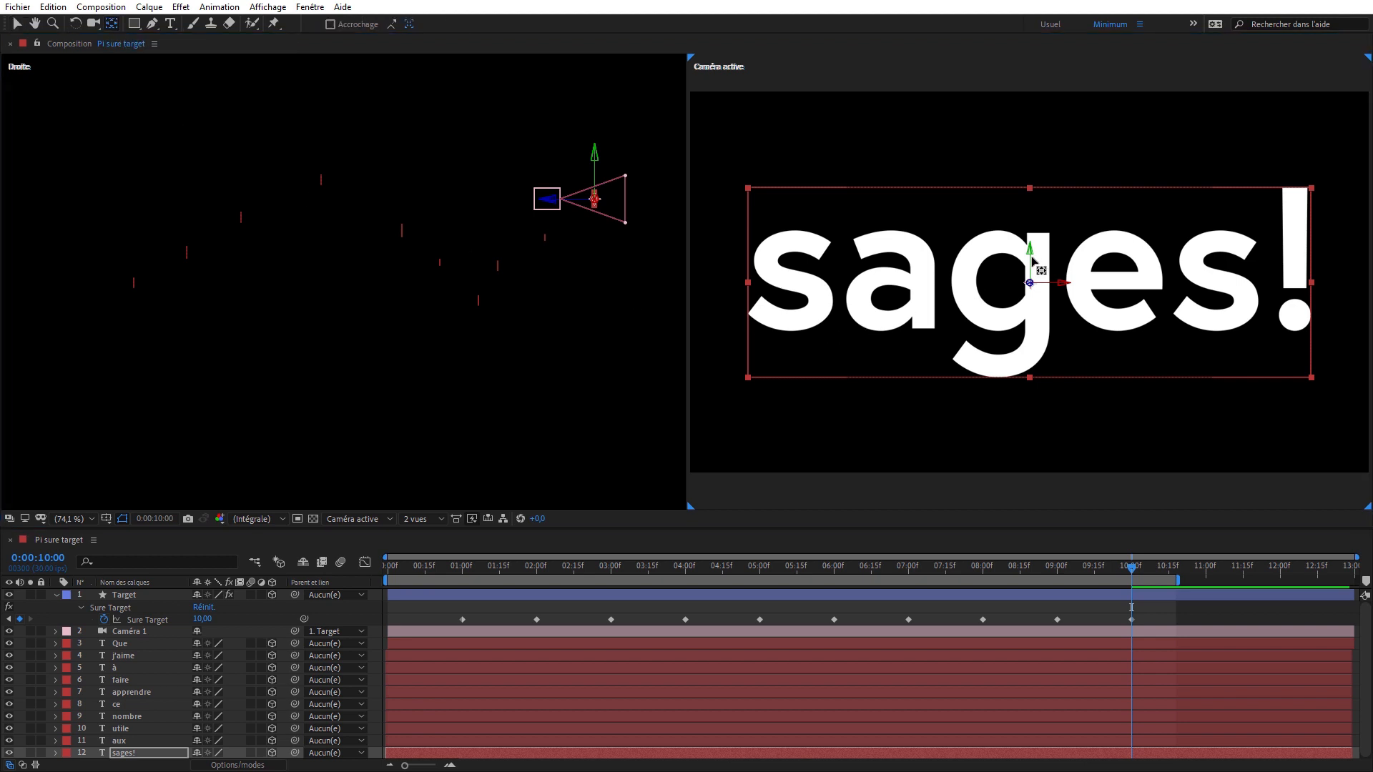
mouse_move(1030, 258)
left_mouse_down()
mouse_move(1029, 227)
mouse_move(1029, 259)
left_mouse_up()
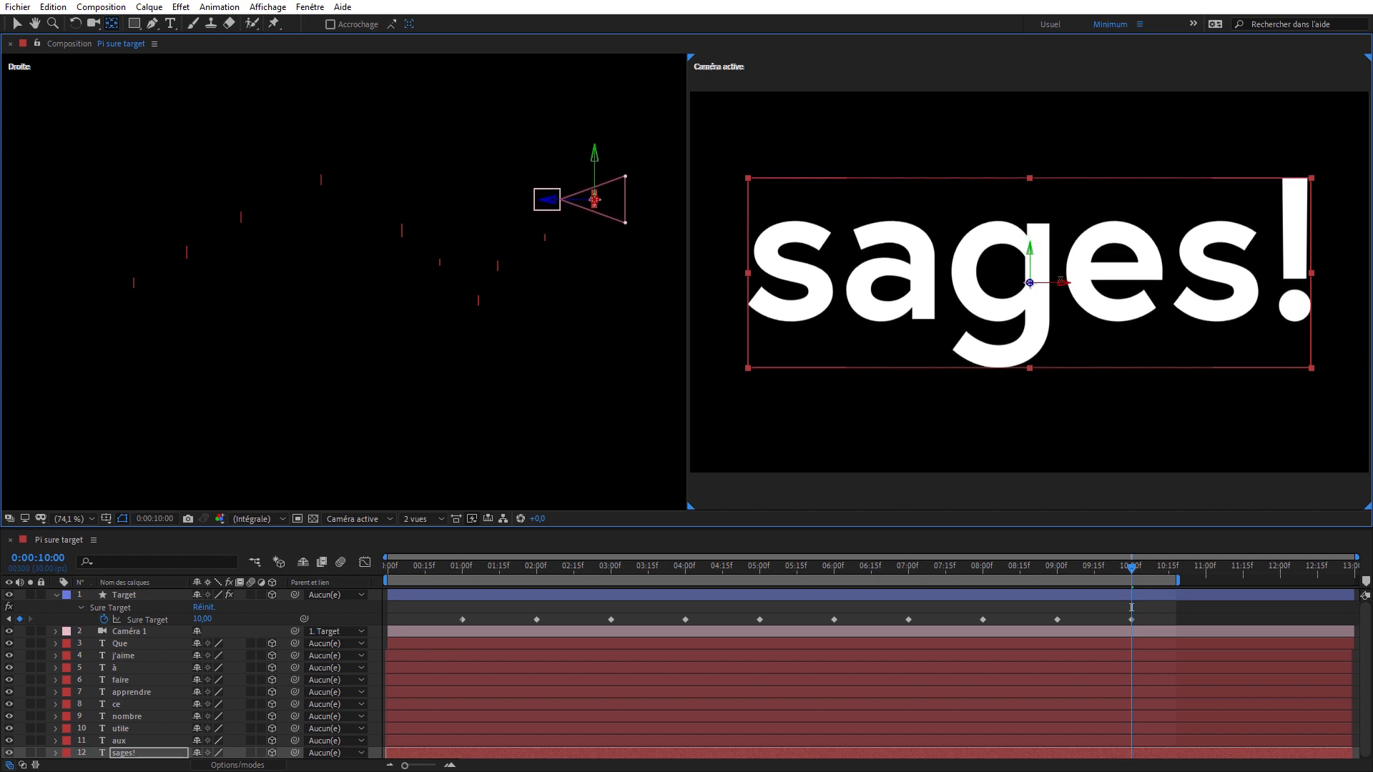
mouse_move(1060, 281)
left_mouse_down()
mouse_move(1033, 286)
mouse_move(1050, 293)
left_mouse_up()
- At the "apprendre" keyframe at 0:00:05:00, enable Auto Rotate in the Target layer's Sure Target effect
mouse_move(752, 568)
left_mouse_down()
mouse_move(582, 573)
mouse_move(763, 560)
left_mouse_up()
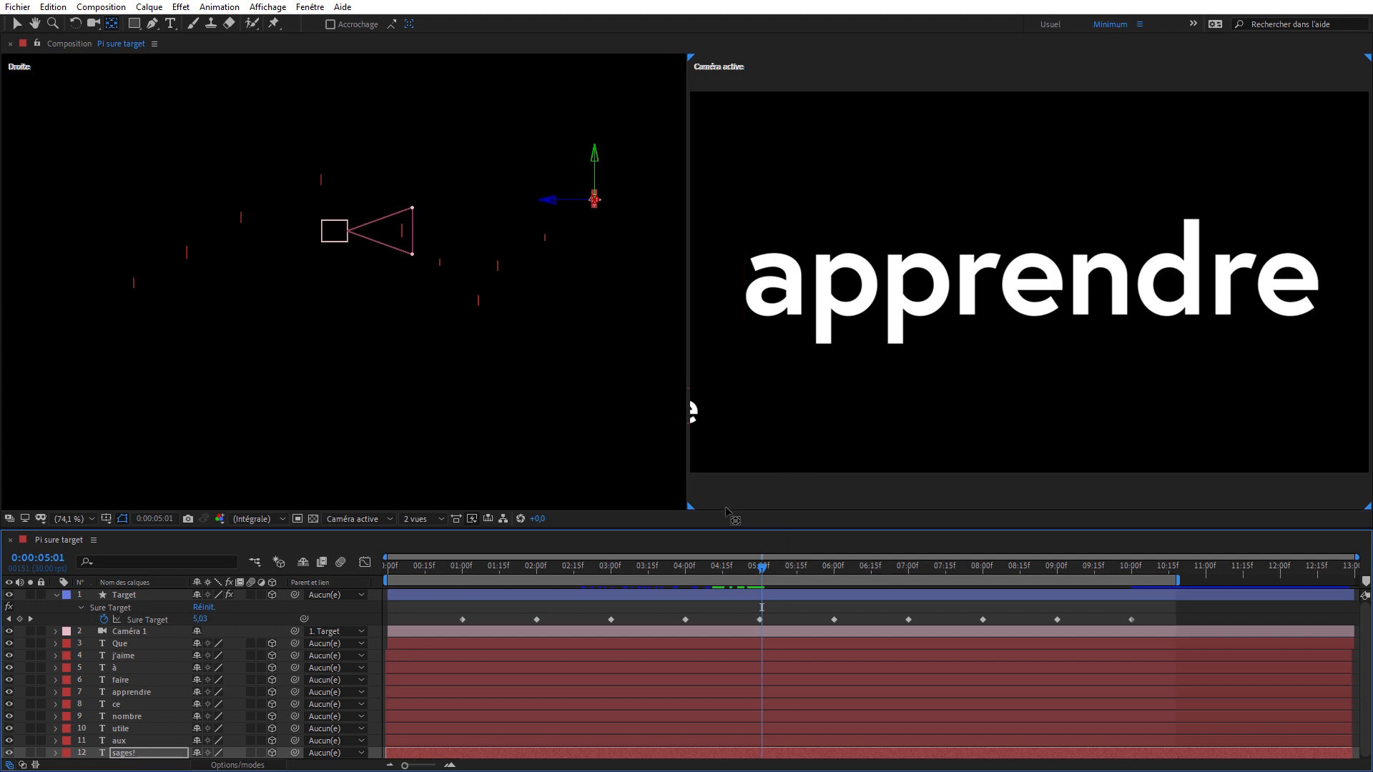
key("k")
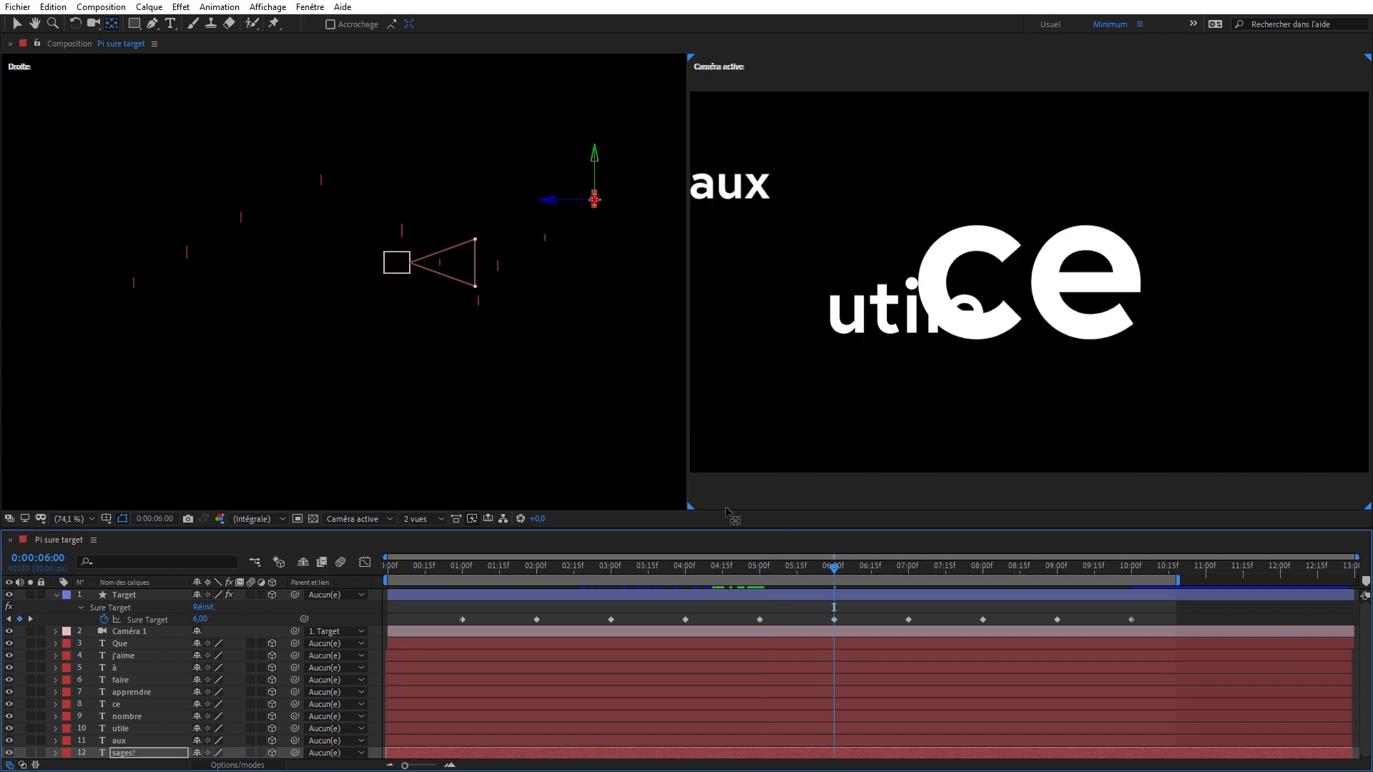
key("j")
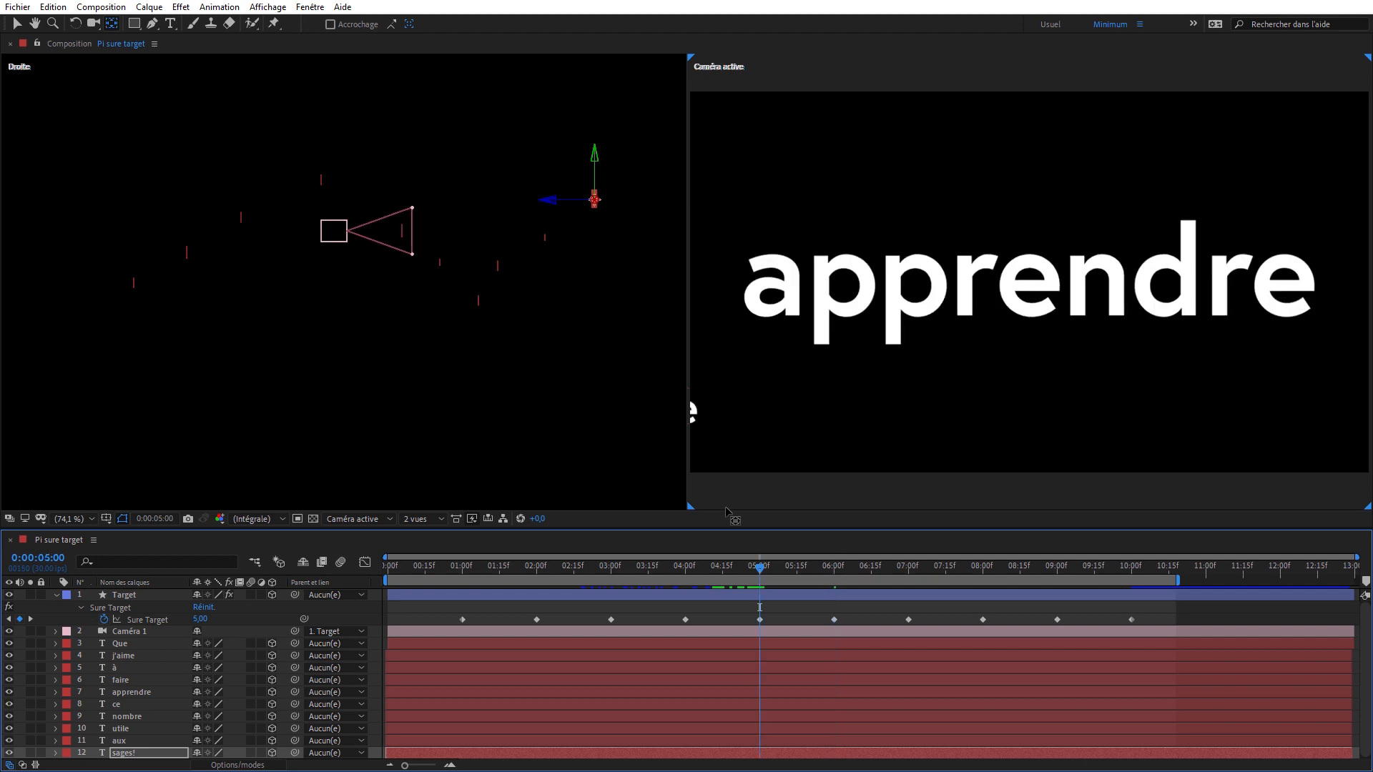
key("F3")
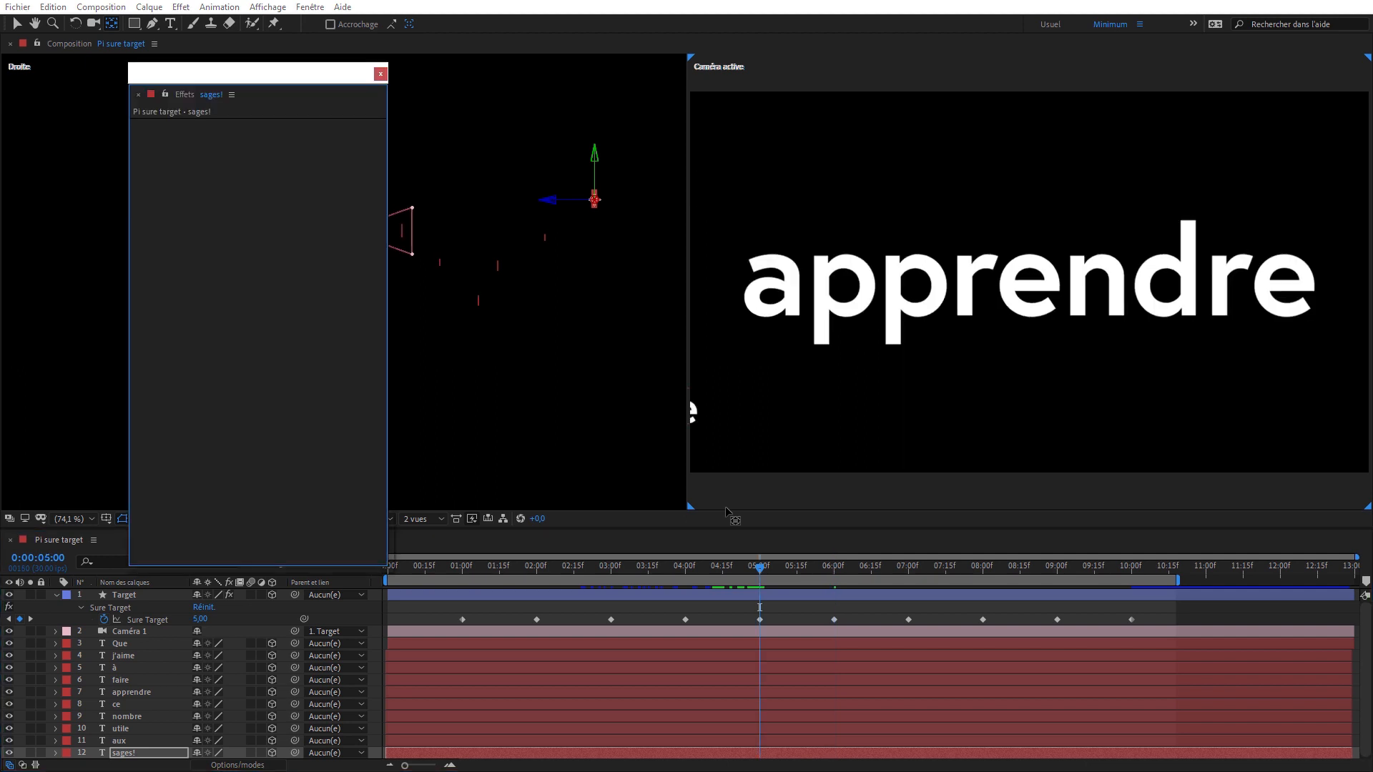
left_click(136, 597)
left_click(146, 241)
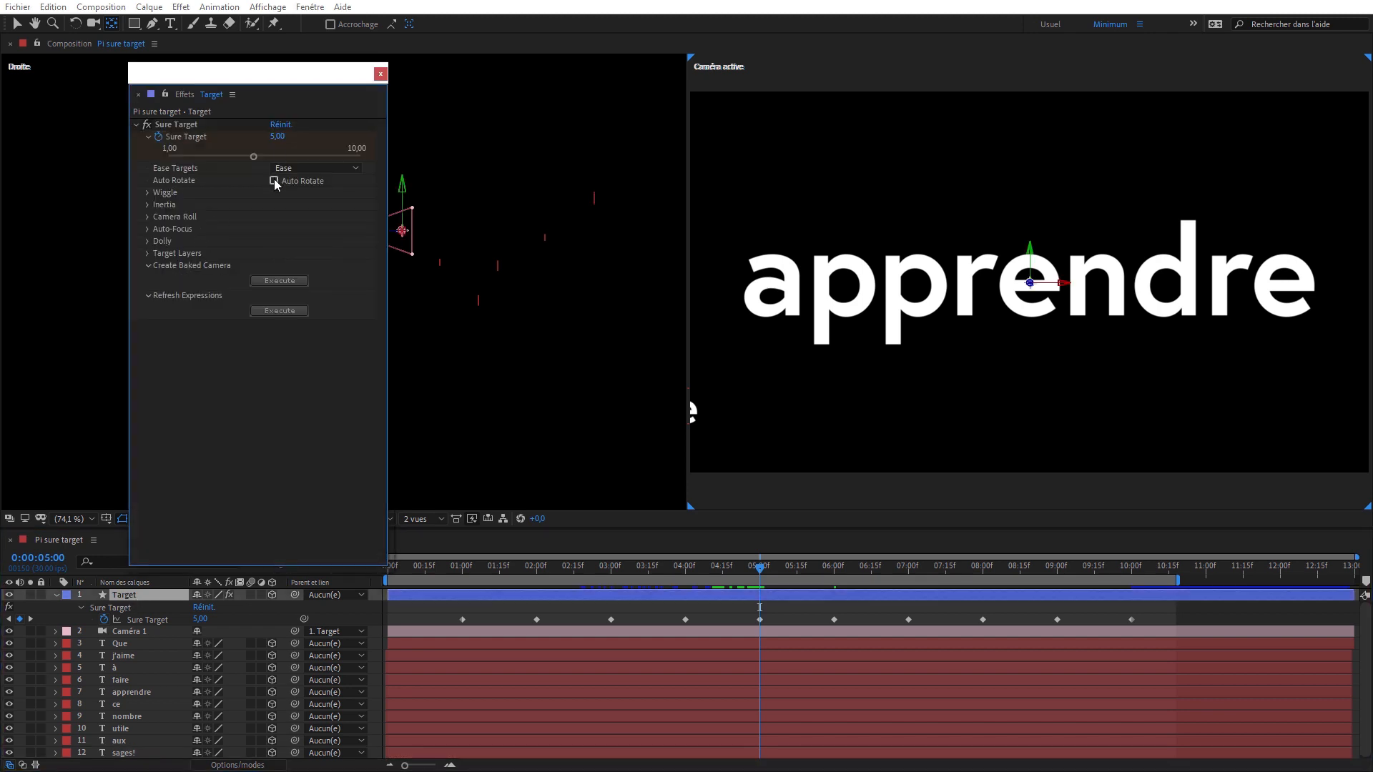
left_click_drag(301, 83, 231, 91)
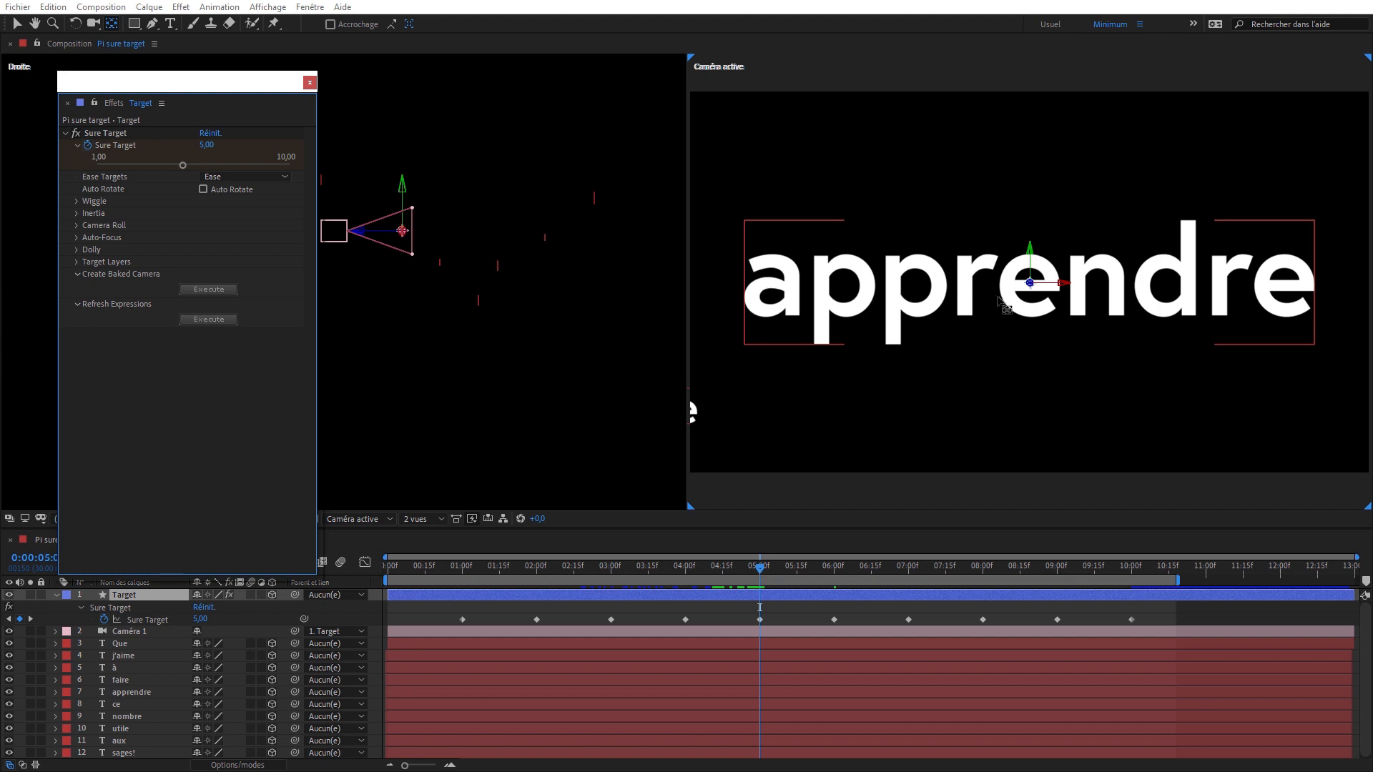
left_click(204, 189)
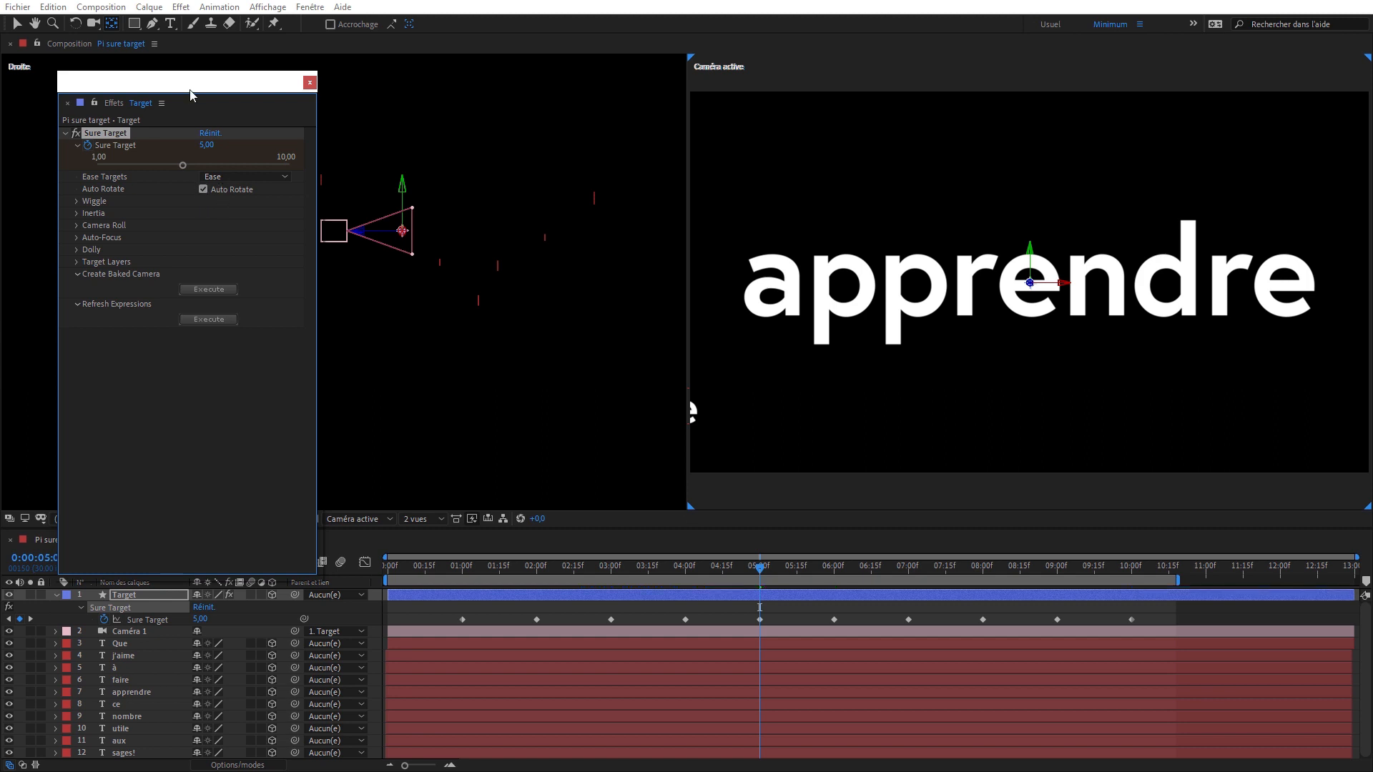
- Try rotating the "apprendre" layer freely in 3D with the Rotation tool, and undo the rotation
left_click(76, 24)
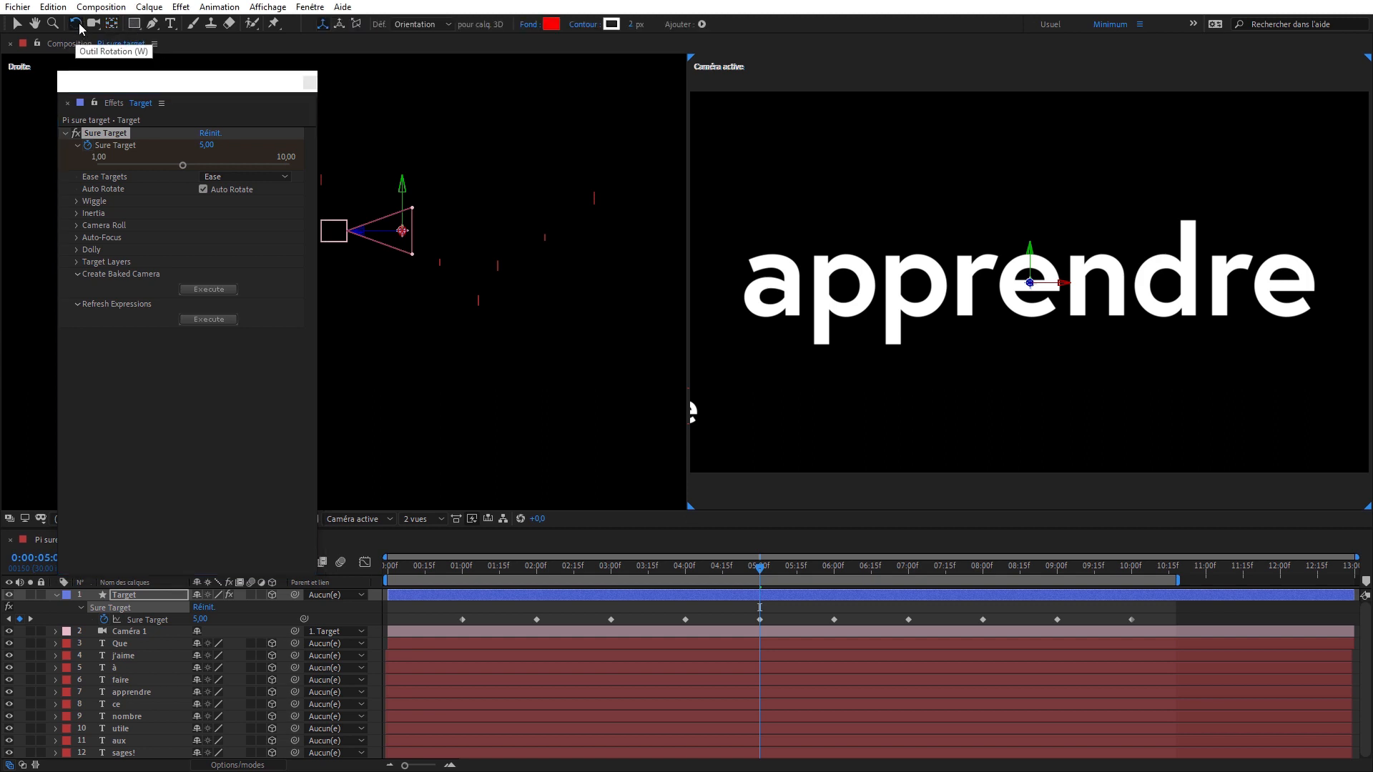
left_click(876, 312)
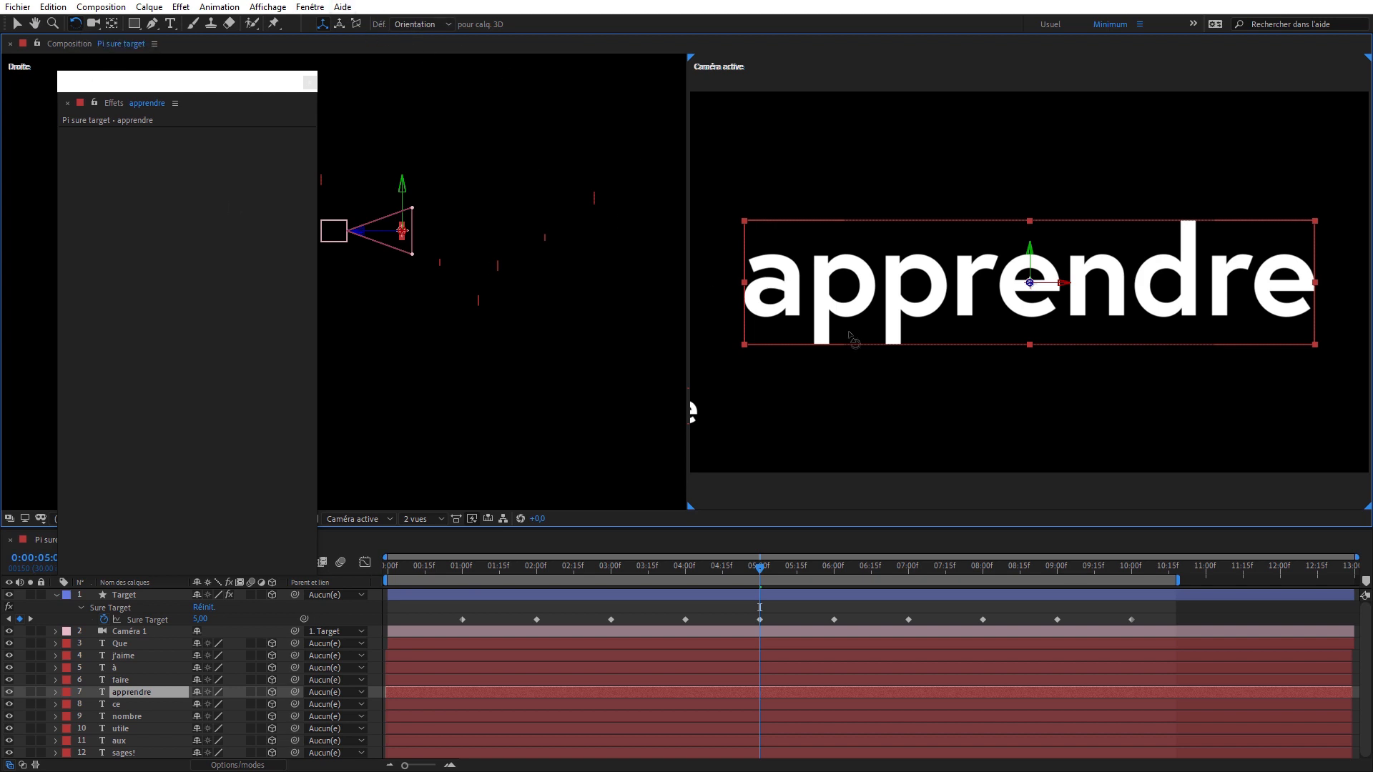
mouse_move(839, 289)
left_mouse_down()
mouse_move(852, 299)
mouse_move(865, 280)
mouse_move(853, 278)
left_mouse_up()
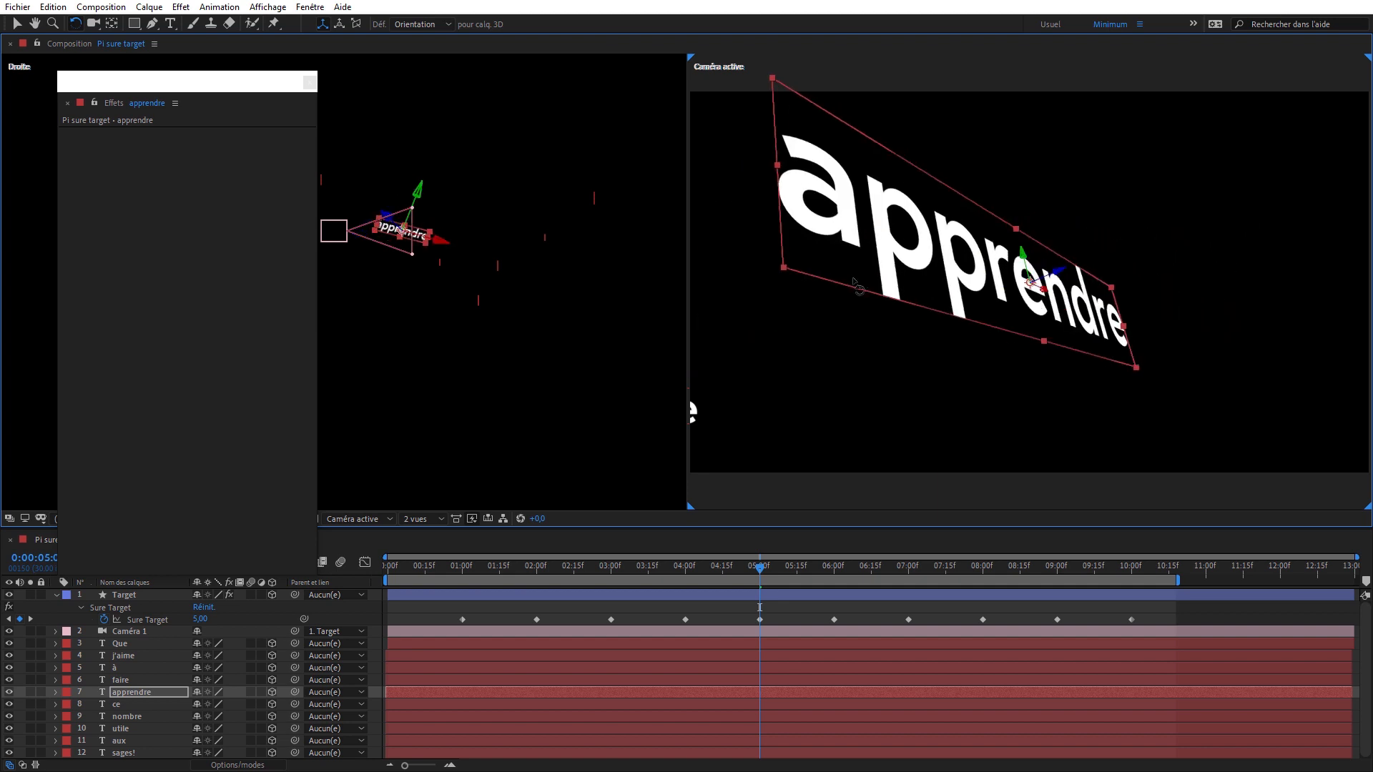
key("ctrl+z")
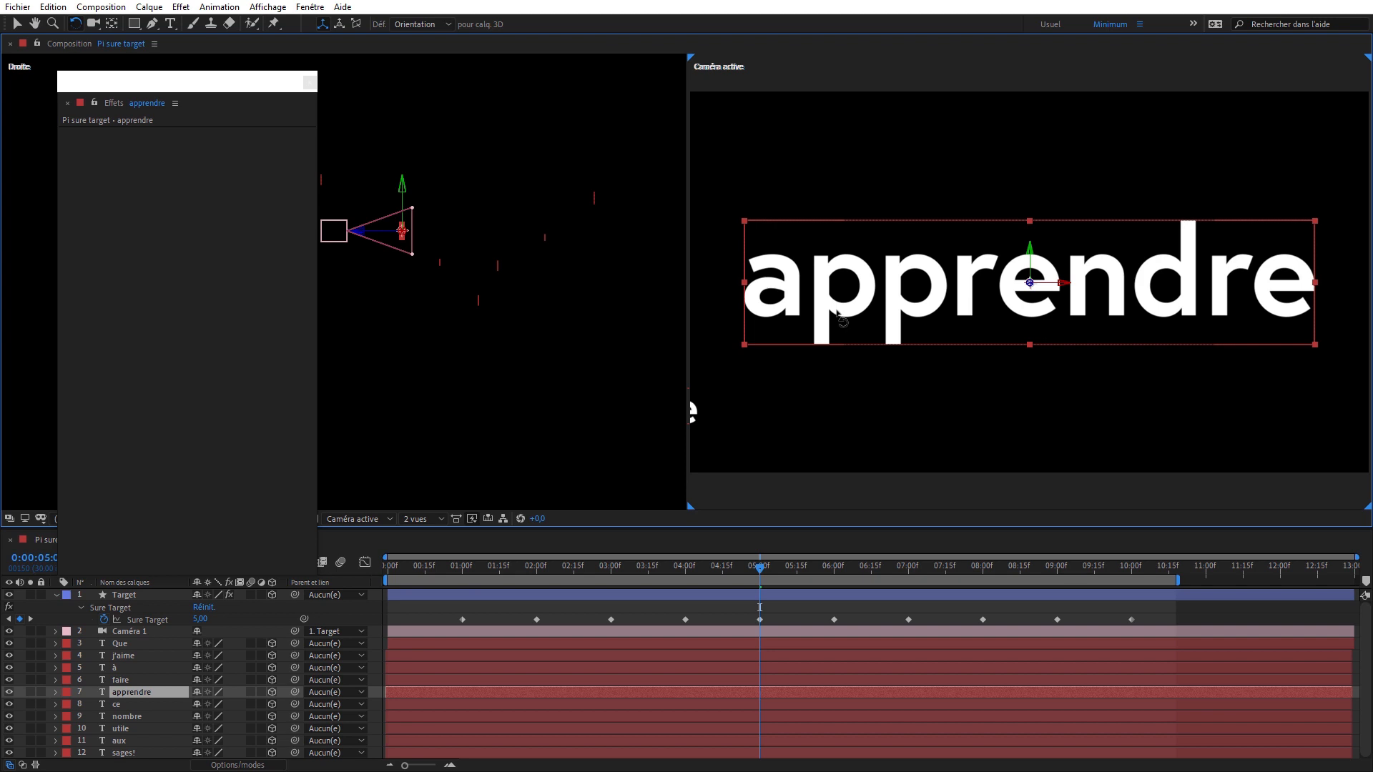
- Lock the effect controls on the Target layer and reveal the "apprendre" layer's rotation properties, selecting its Orientation
left_click(151, 595)
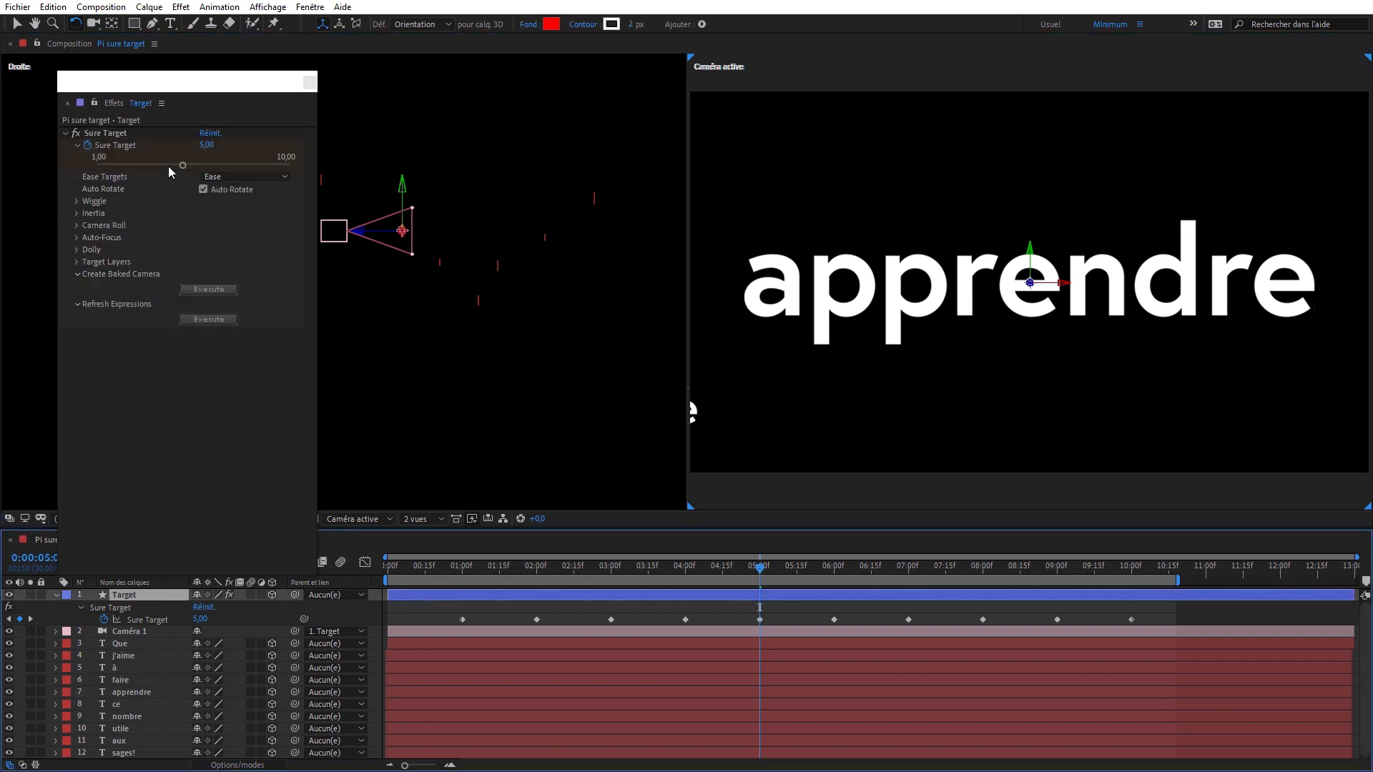
left_click(894, 282)
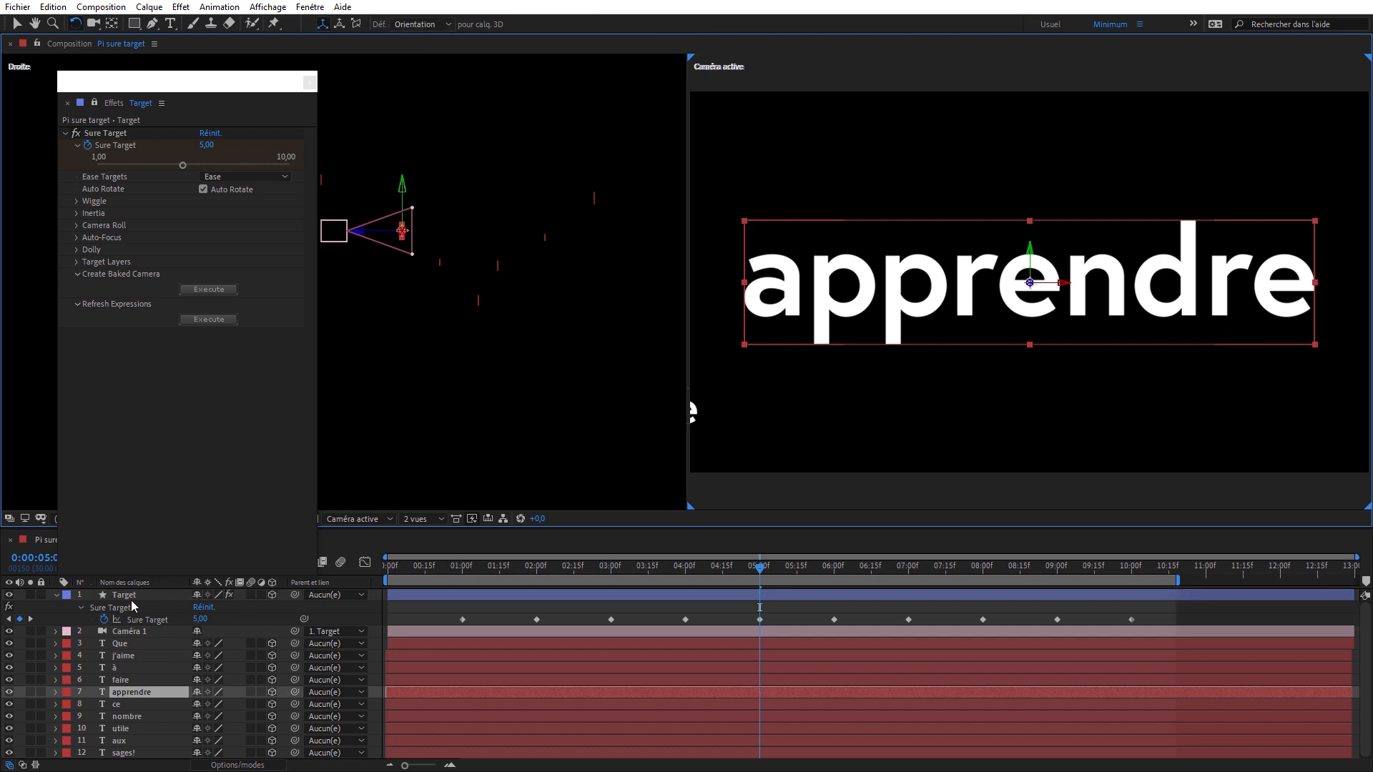
left_click(149, 692)
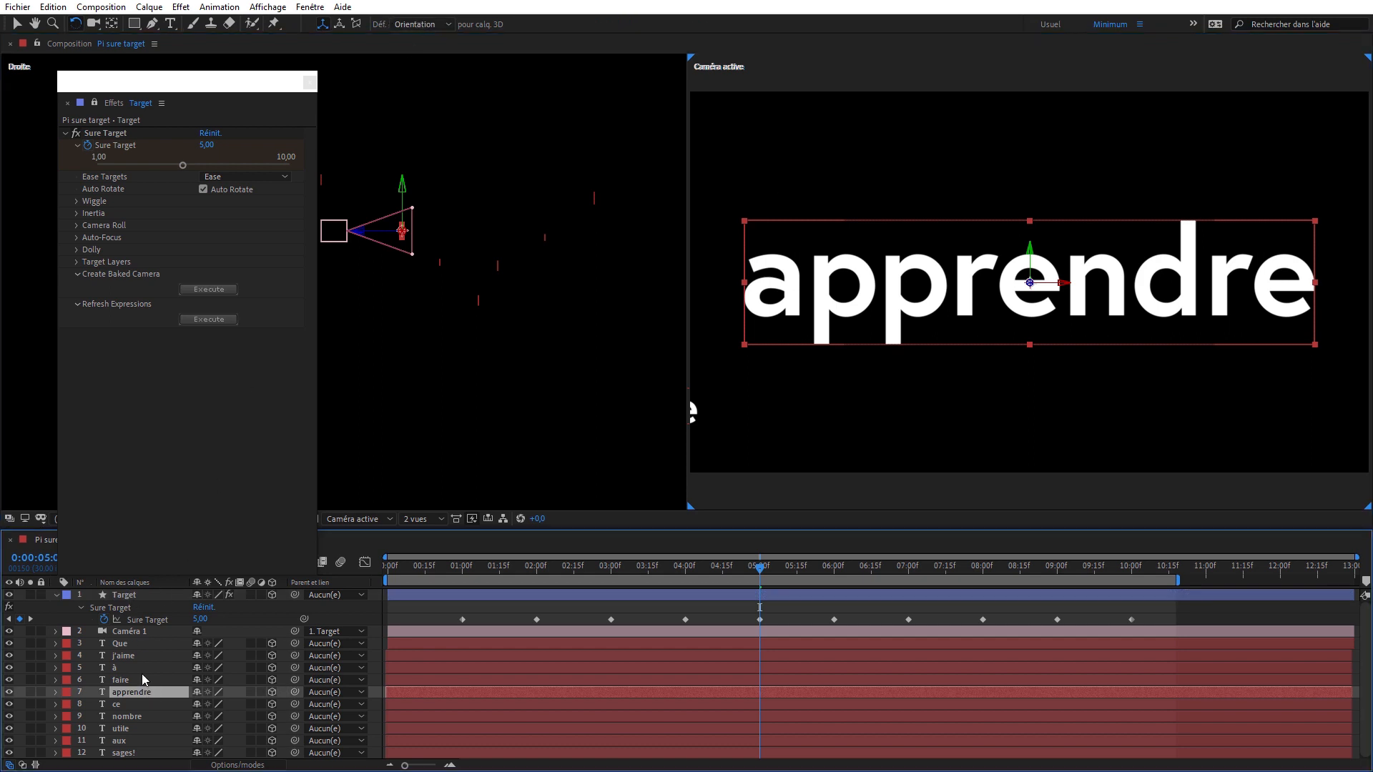
key("r")
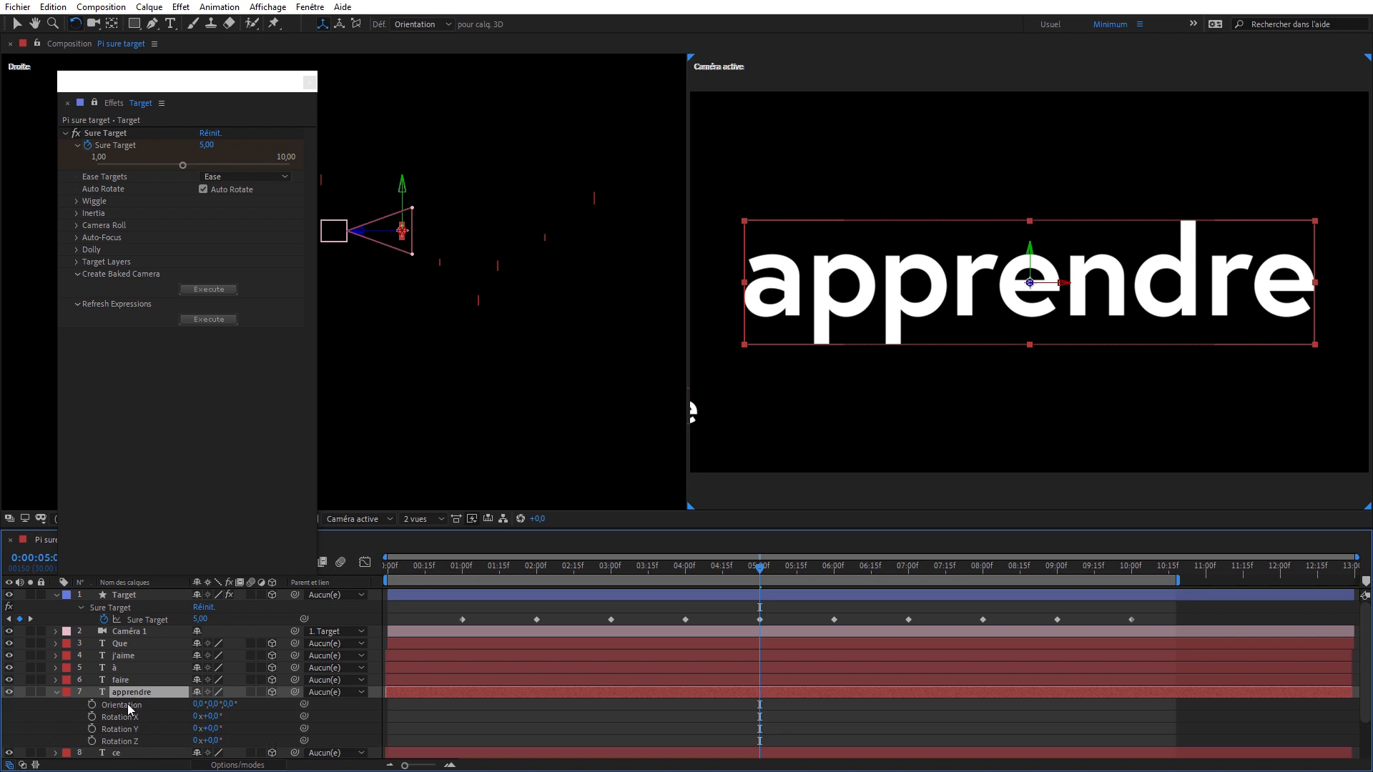
left_click(133, 705)
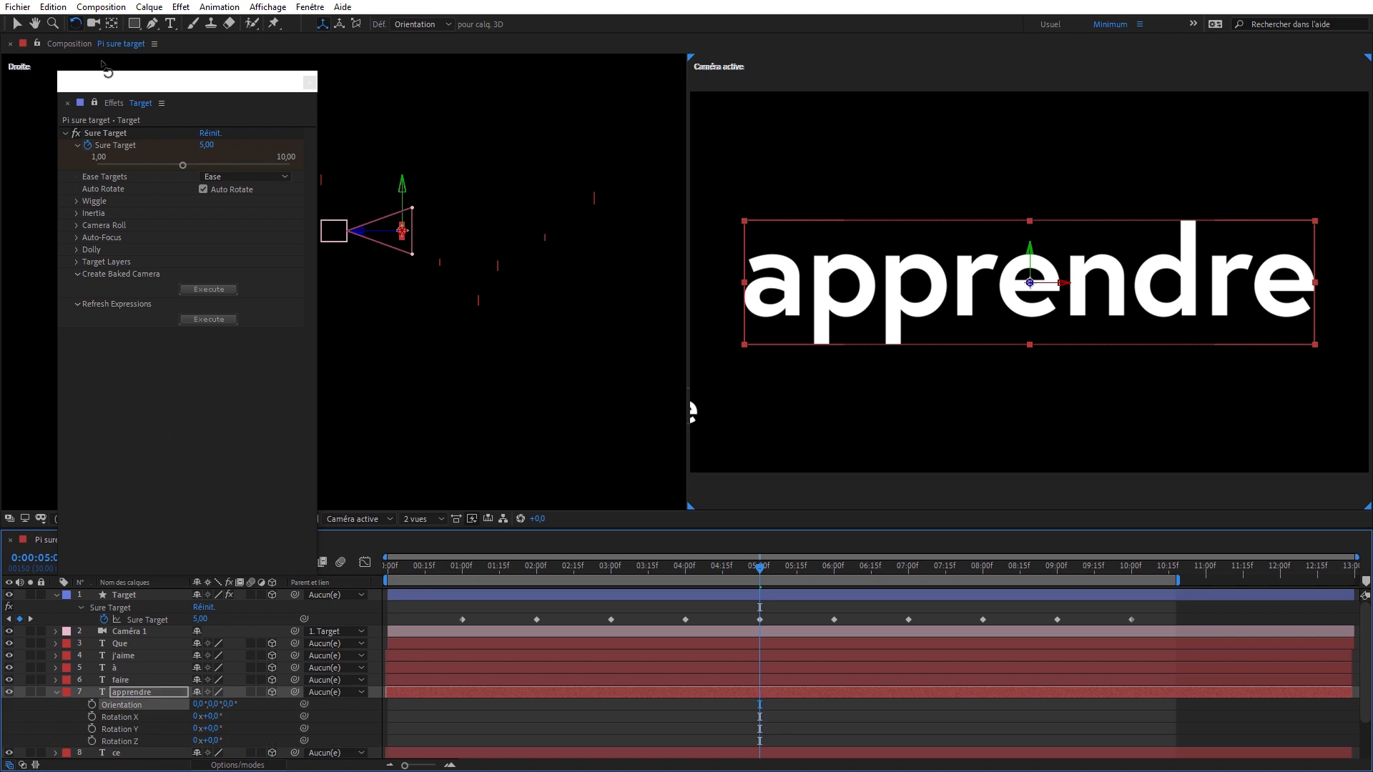
- Set the Rotation tool to affect Rotation, then rotate the "apprendre" layer and set its X Rotation to 34°
left_click(425, 25)
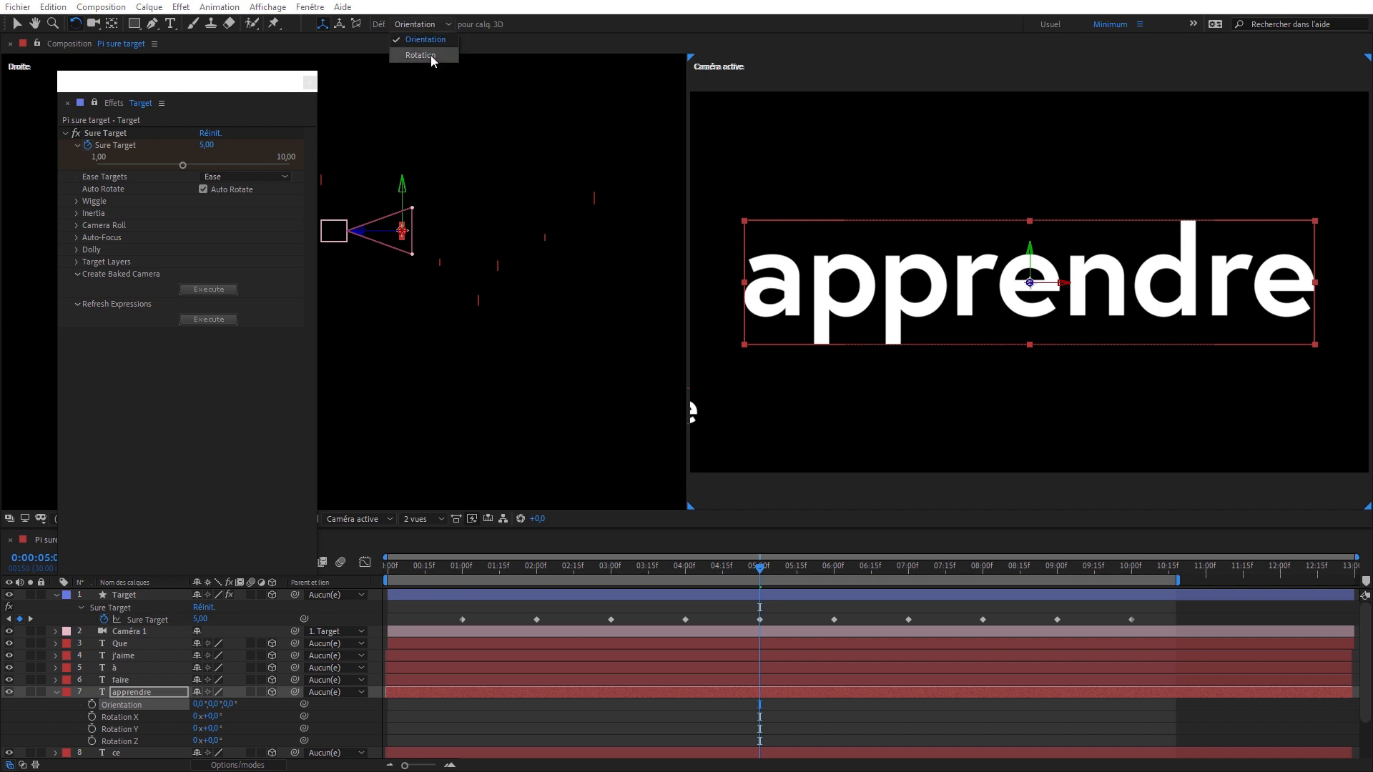
left_click(431, 55)
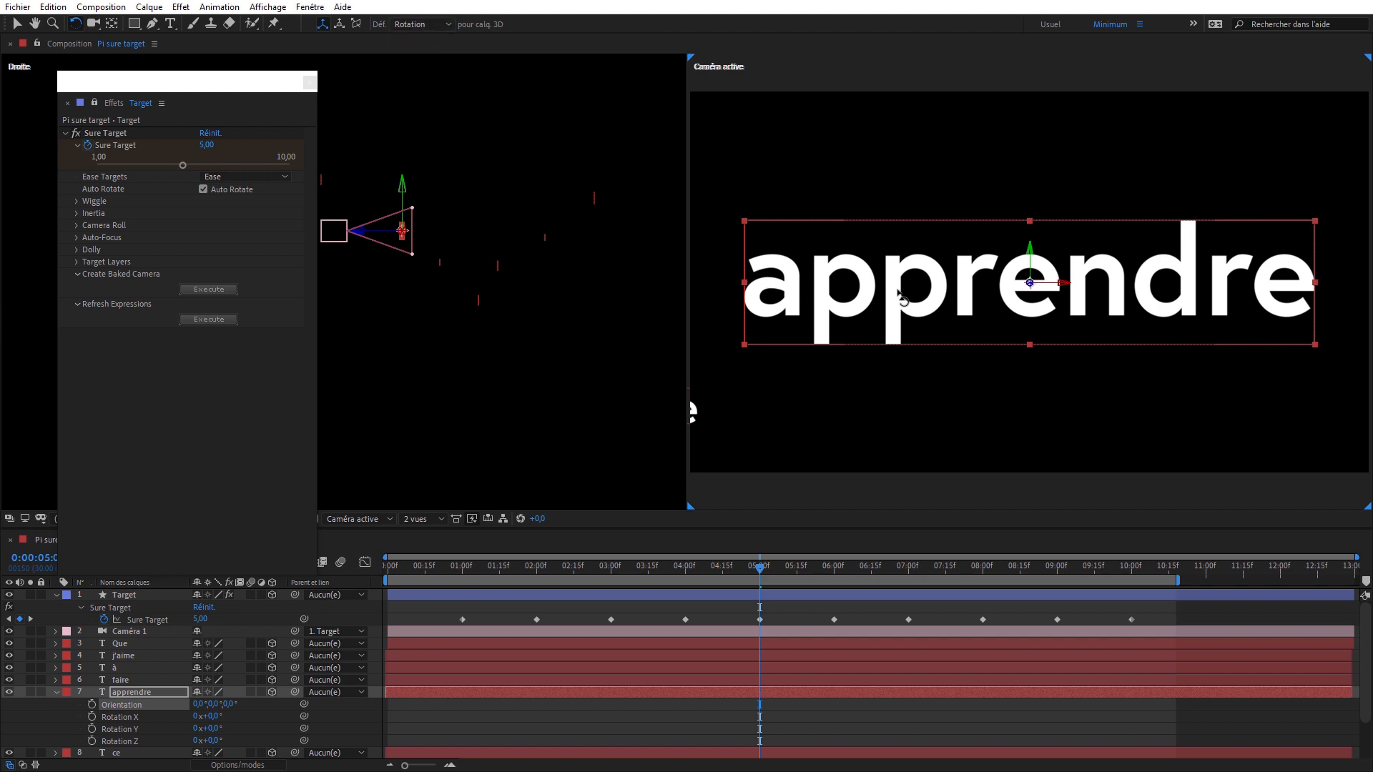
left_click_drag(901, 295, 849, 287)
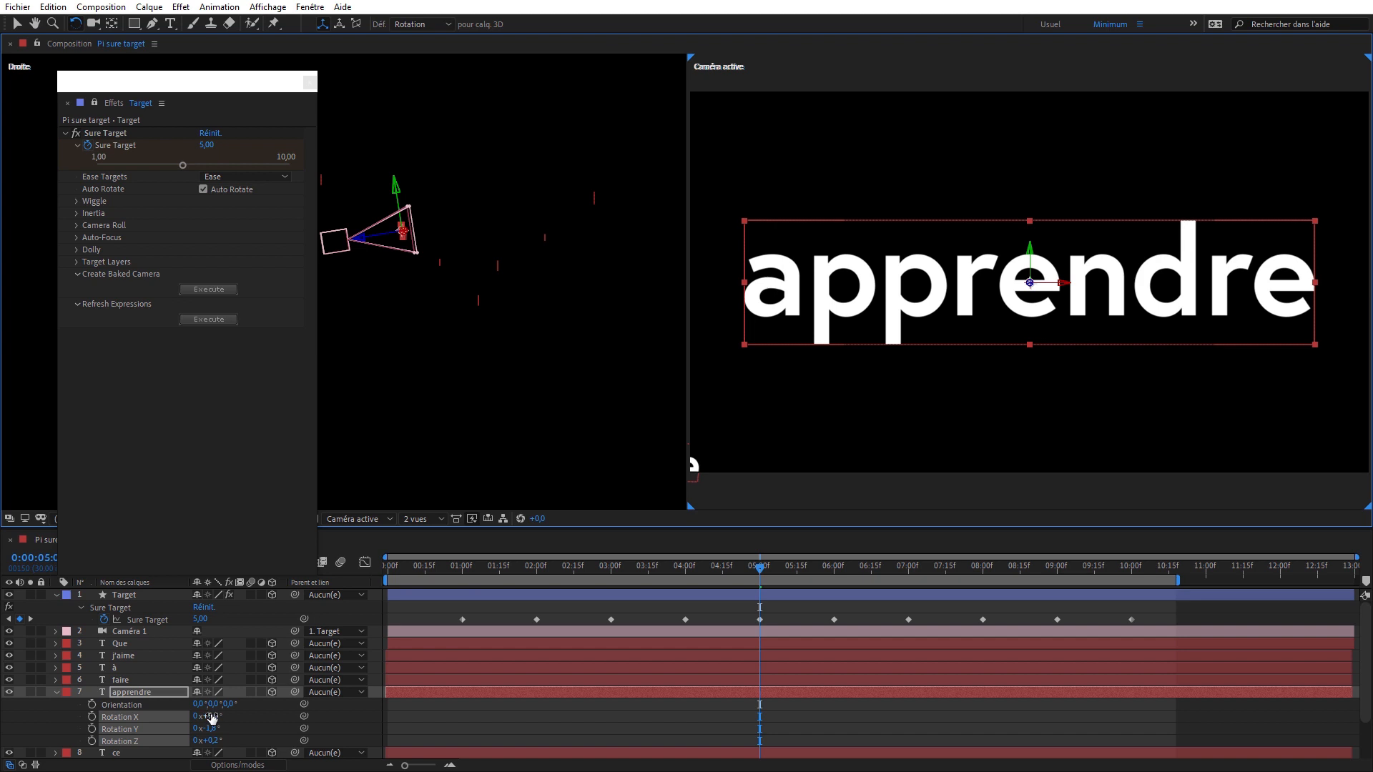
left_click_drag(211, 717, 223, 705)
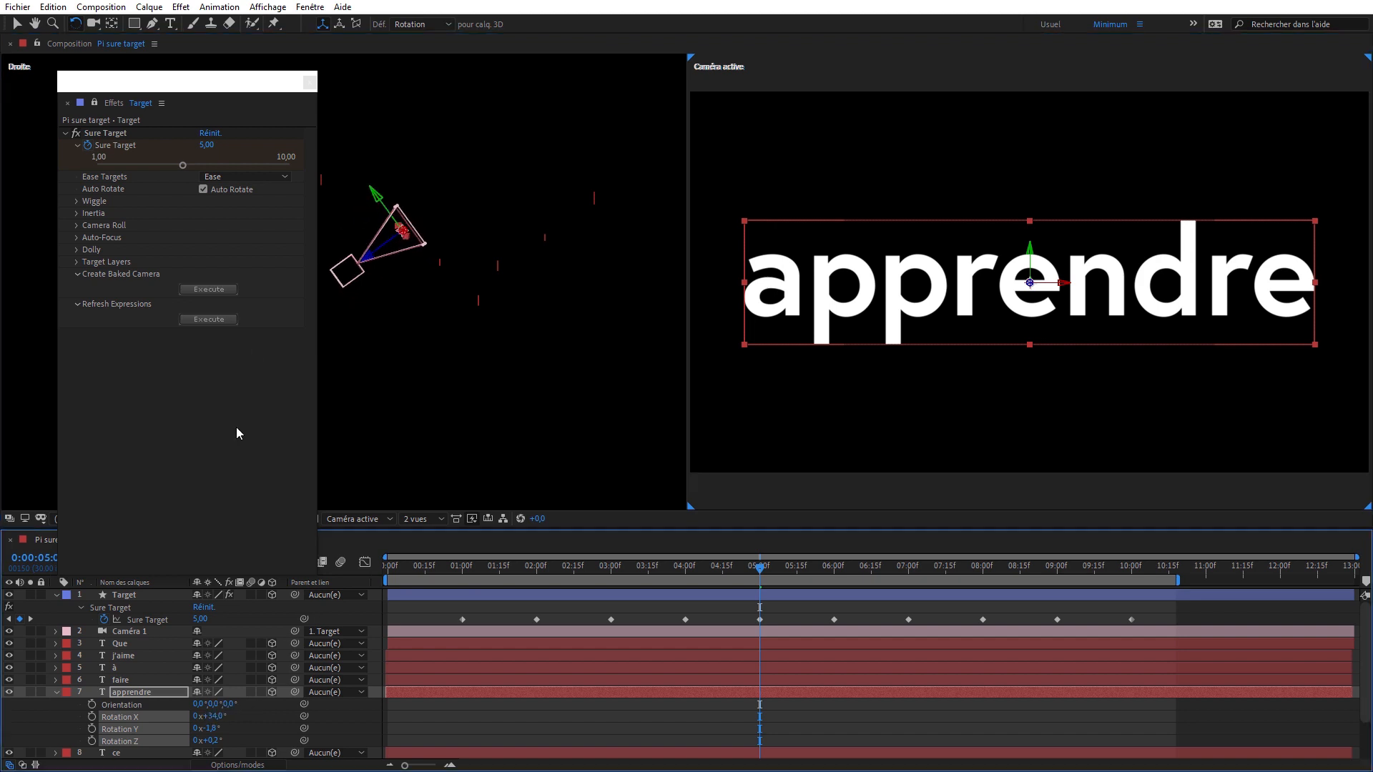
- Move the floating effect controls window clear of the camera frustum and shorten it so both views stay visible
left_click_drag(163, 91, 641, 39)
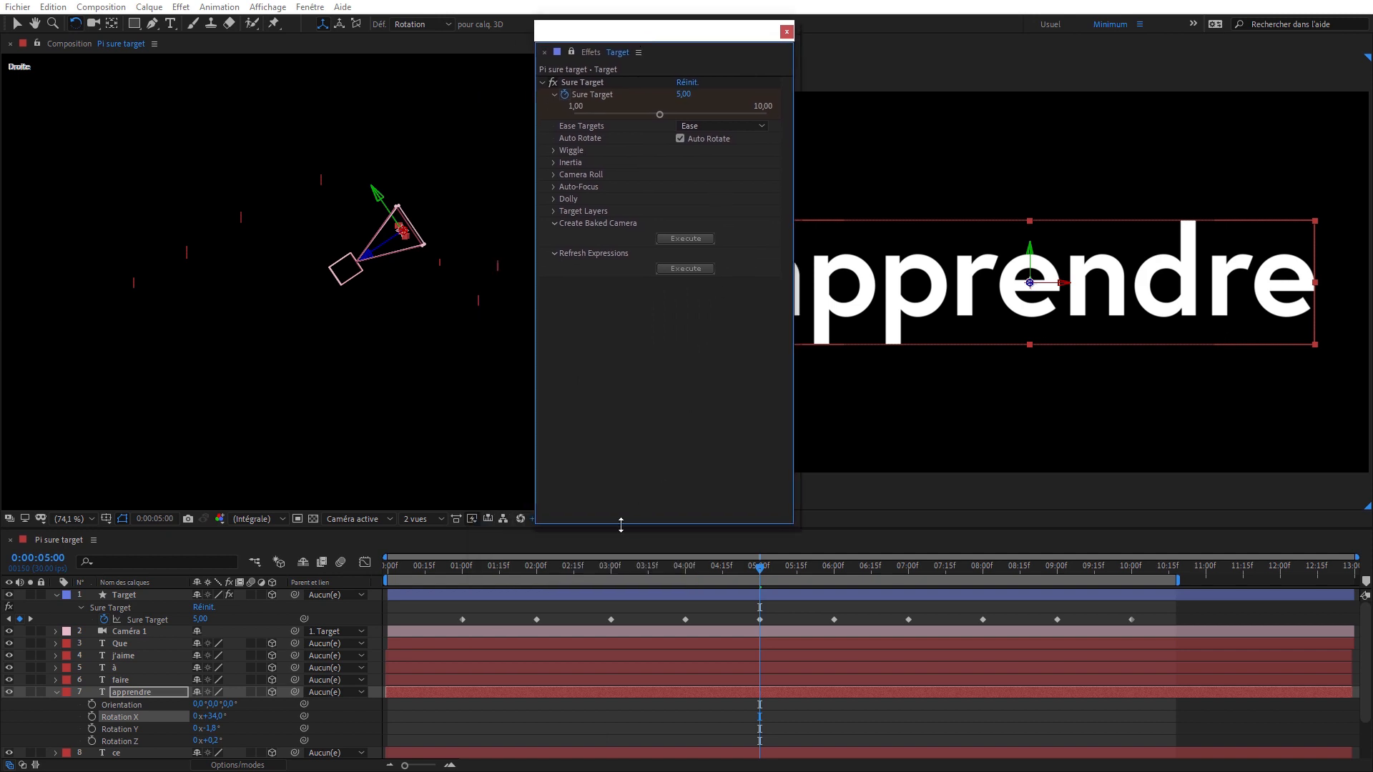
left_click_drag(621, 525, 613, 158)
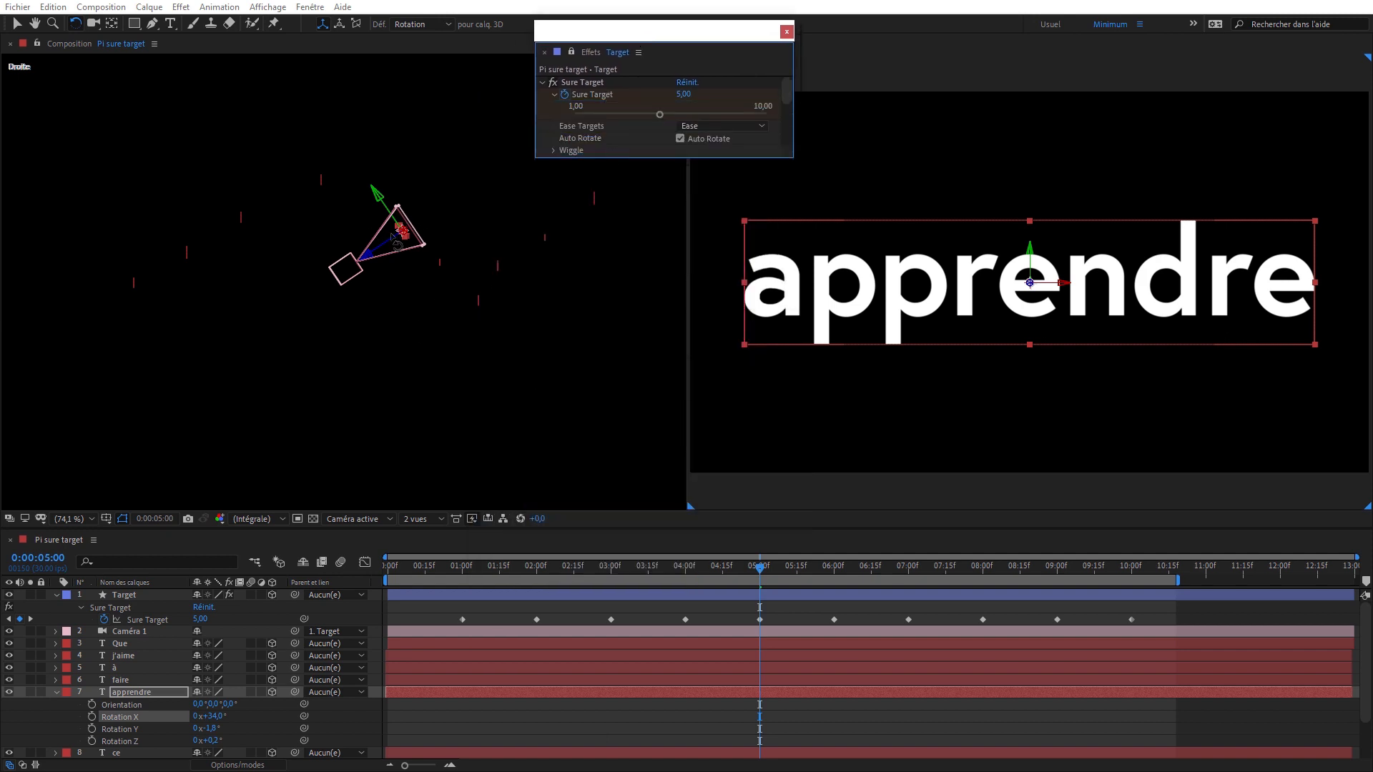
left_click(344, 527)
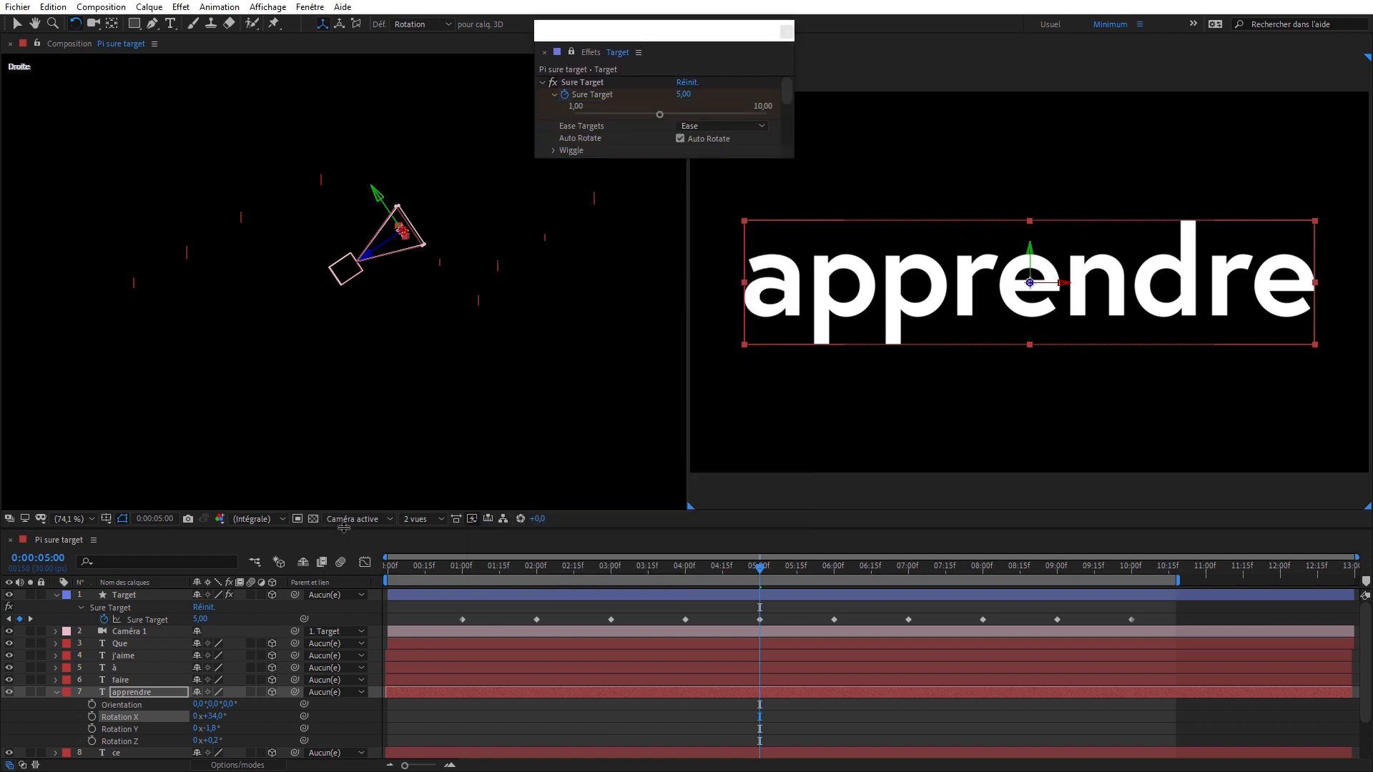
left_click(348, 519)
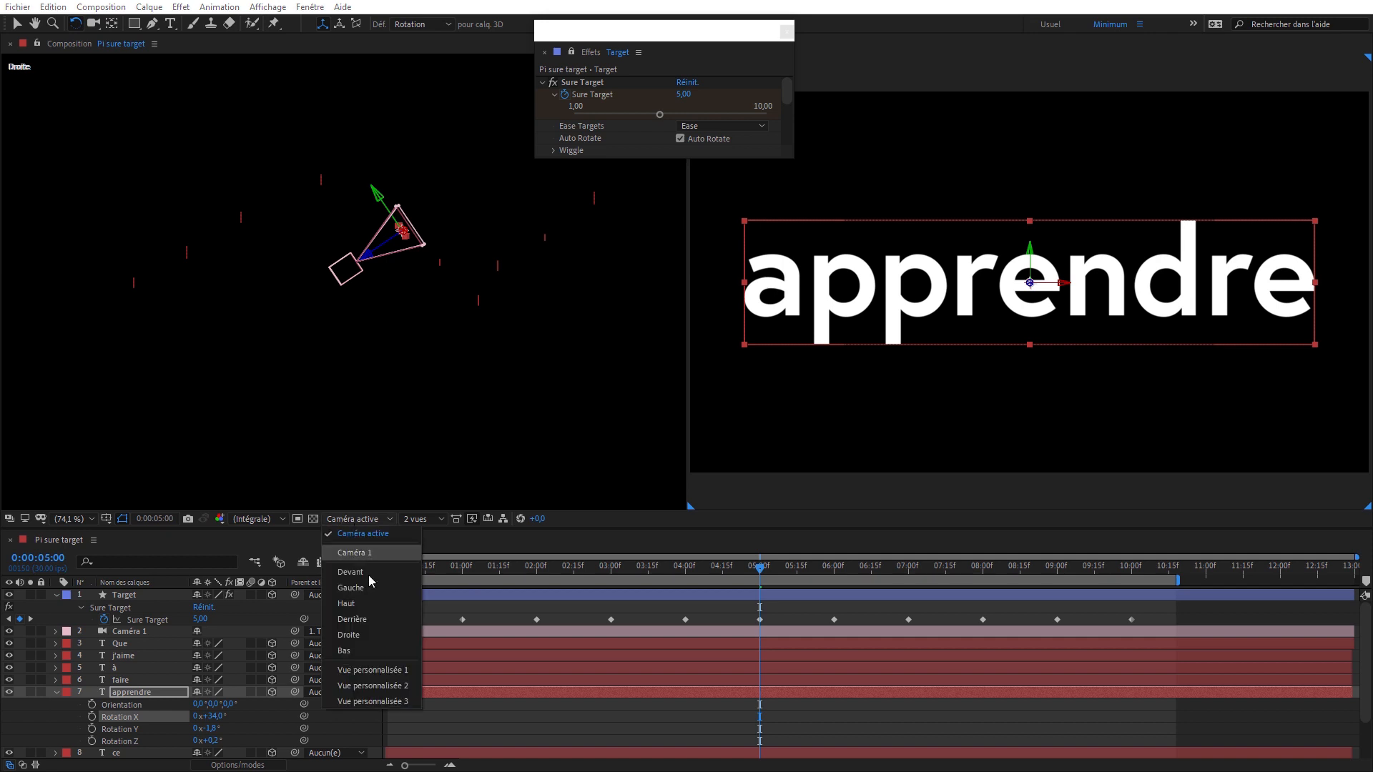
left_click(390, 701)
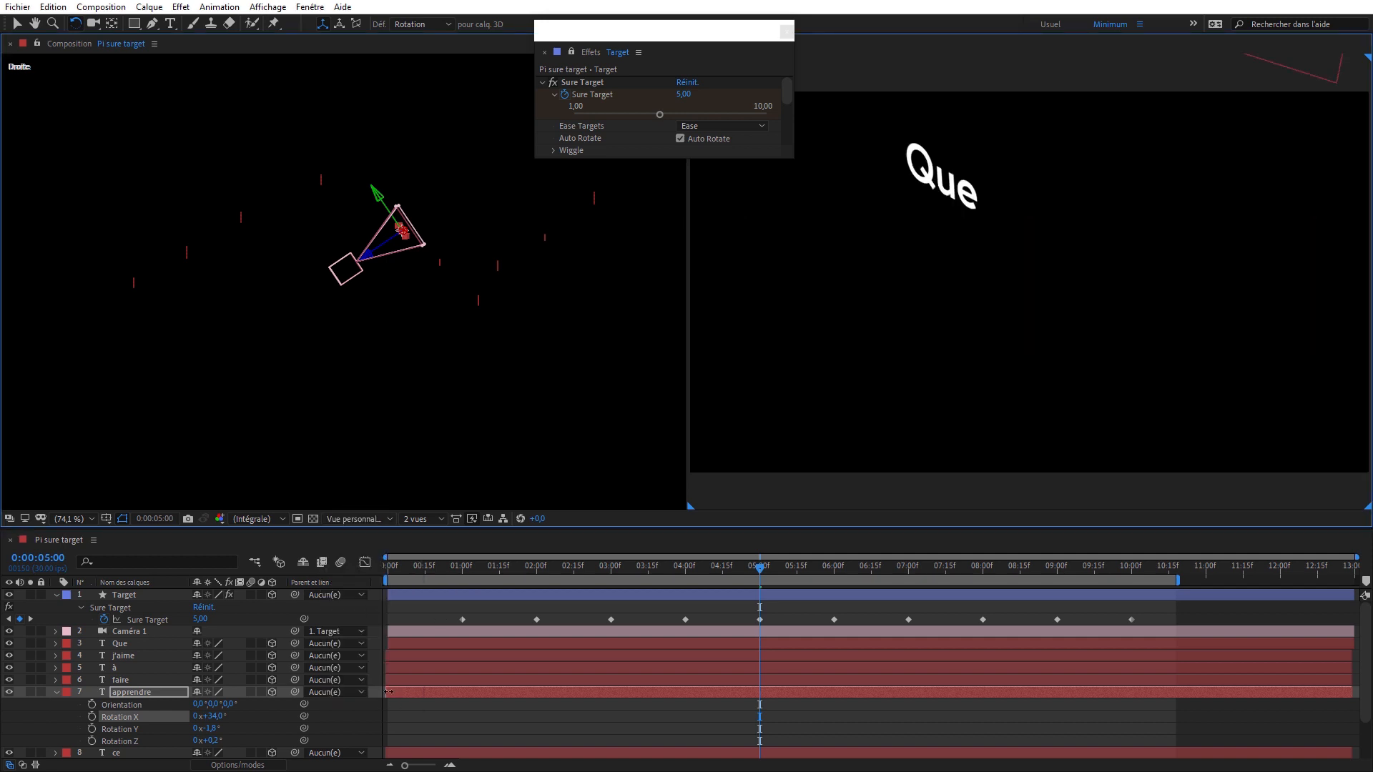
key("Escape")
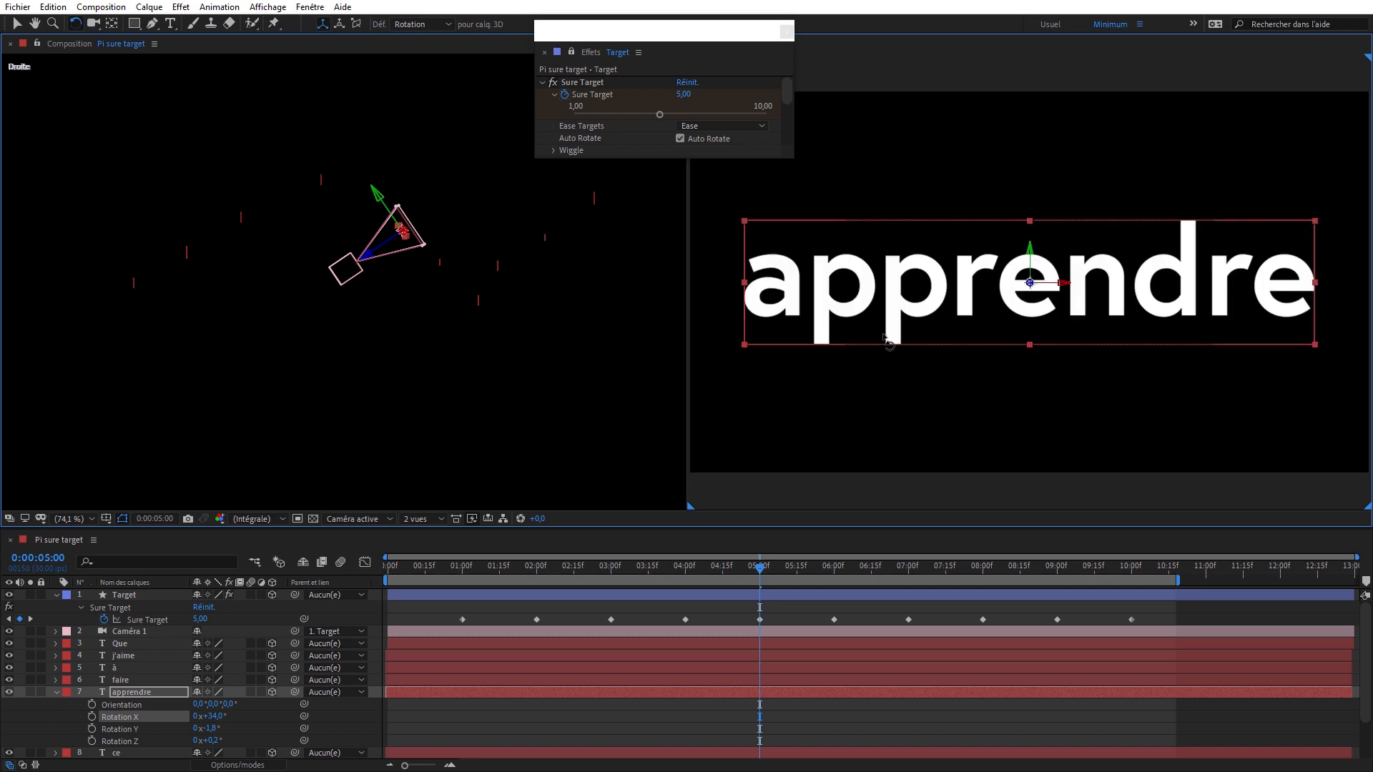
- Switch the Droite view to Vue personnalisée 3 and frame Caméra 1 together with the surrounding words
left_click(93, 152)
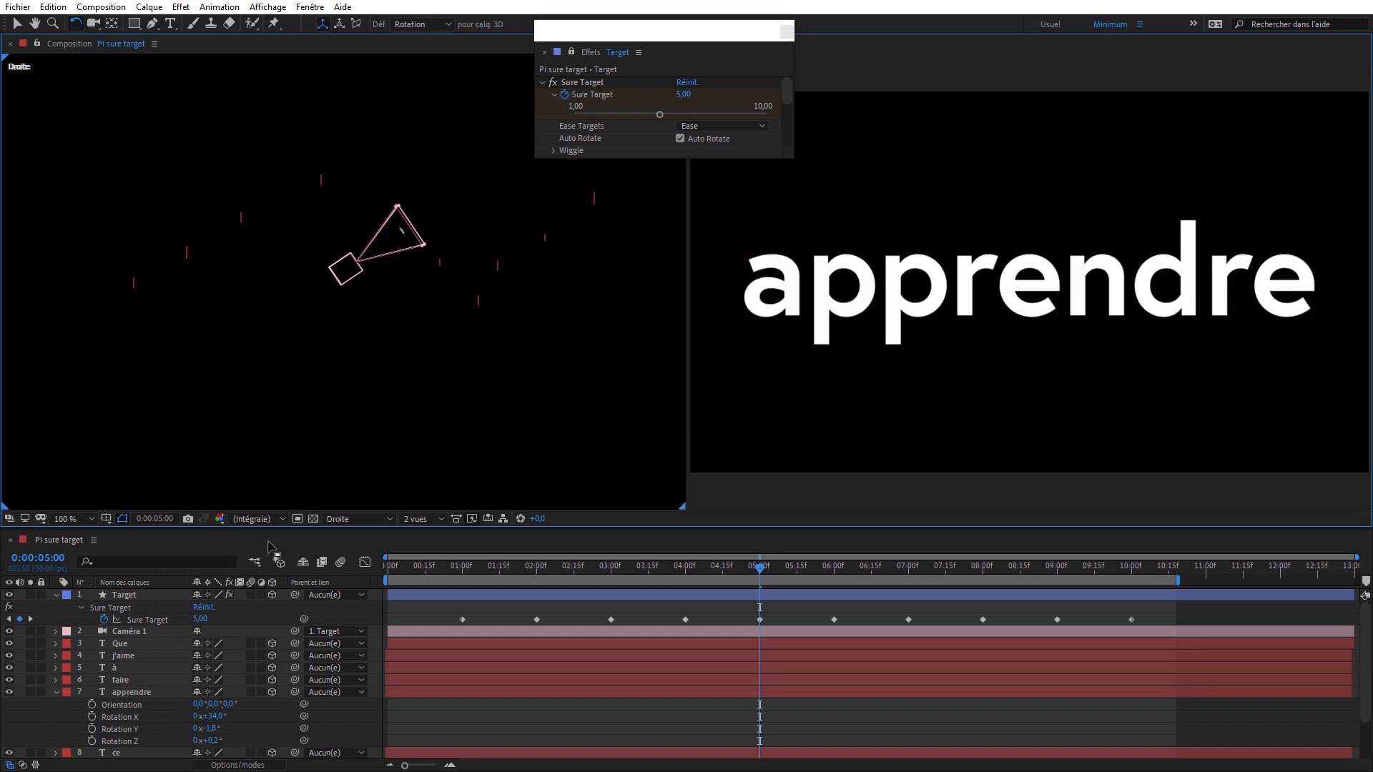
left_click(257, 519)
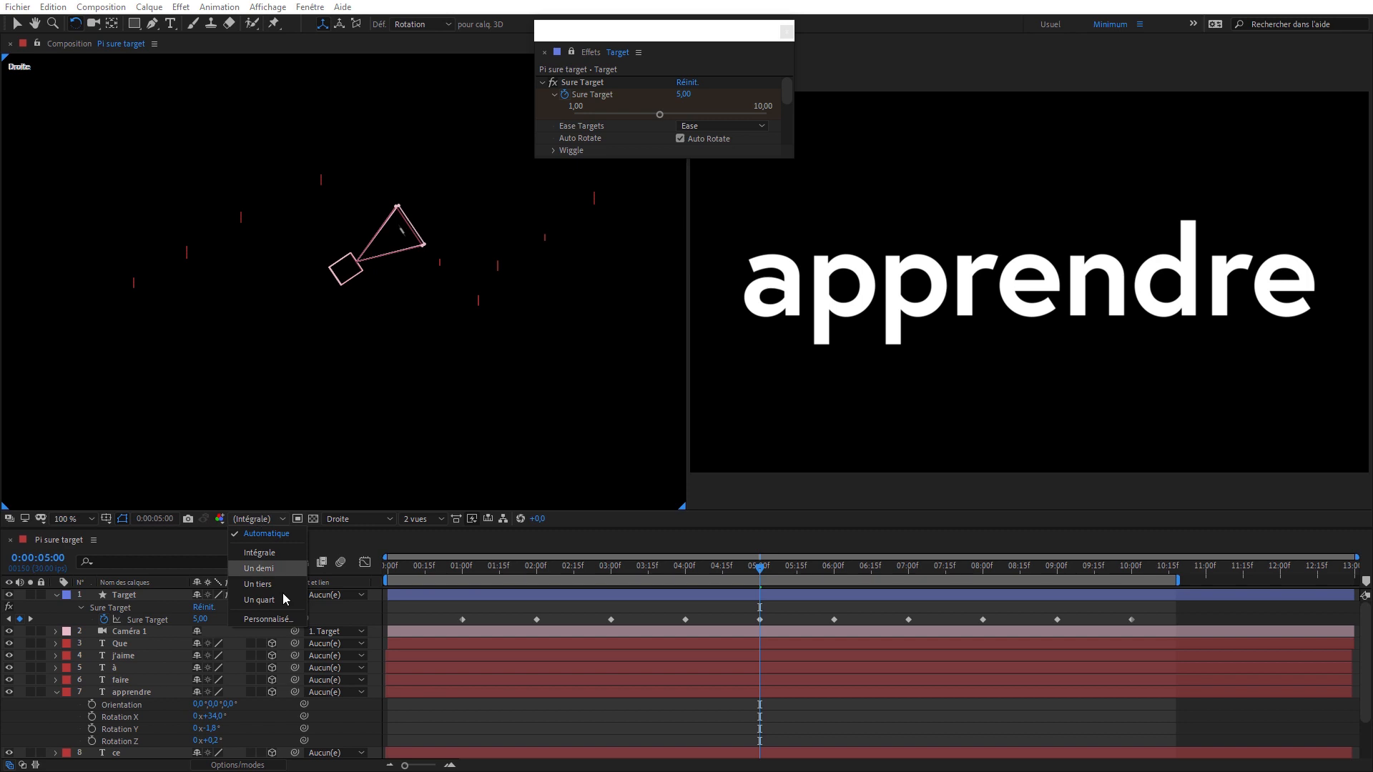
left_click(343, 518)
left_click(380, 697)
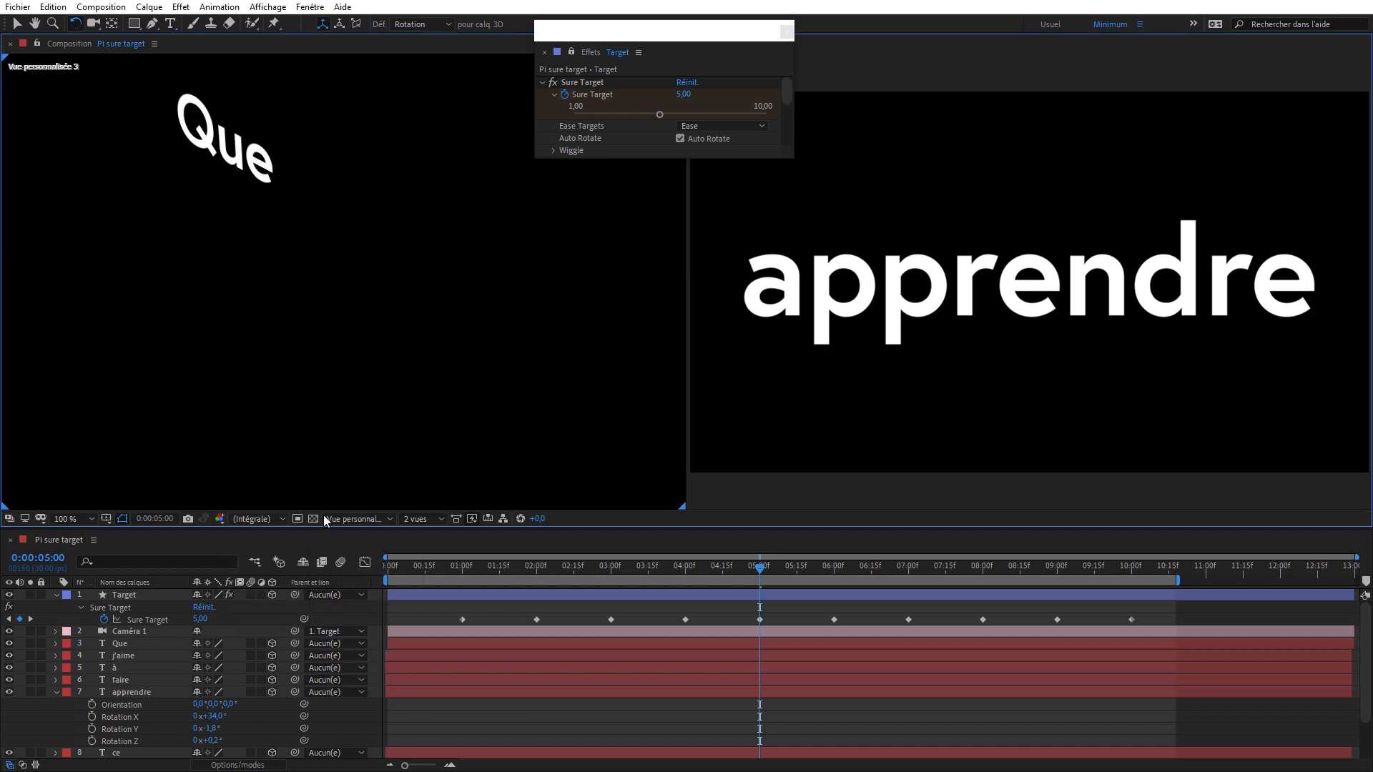
left_click(136, 631)
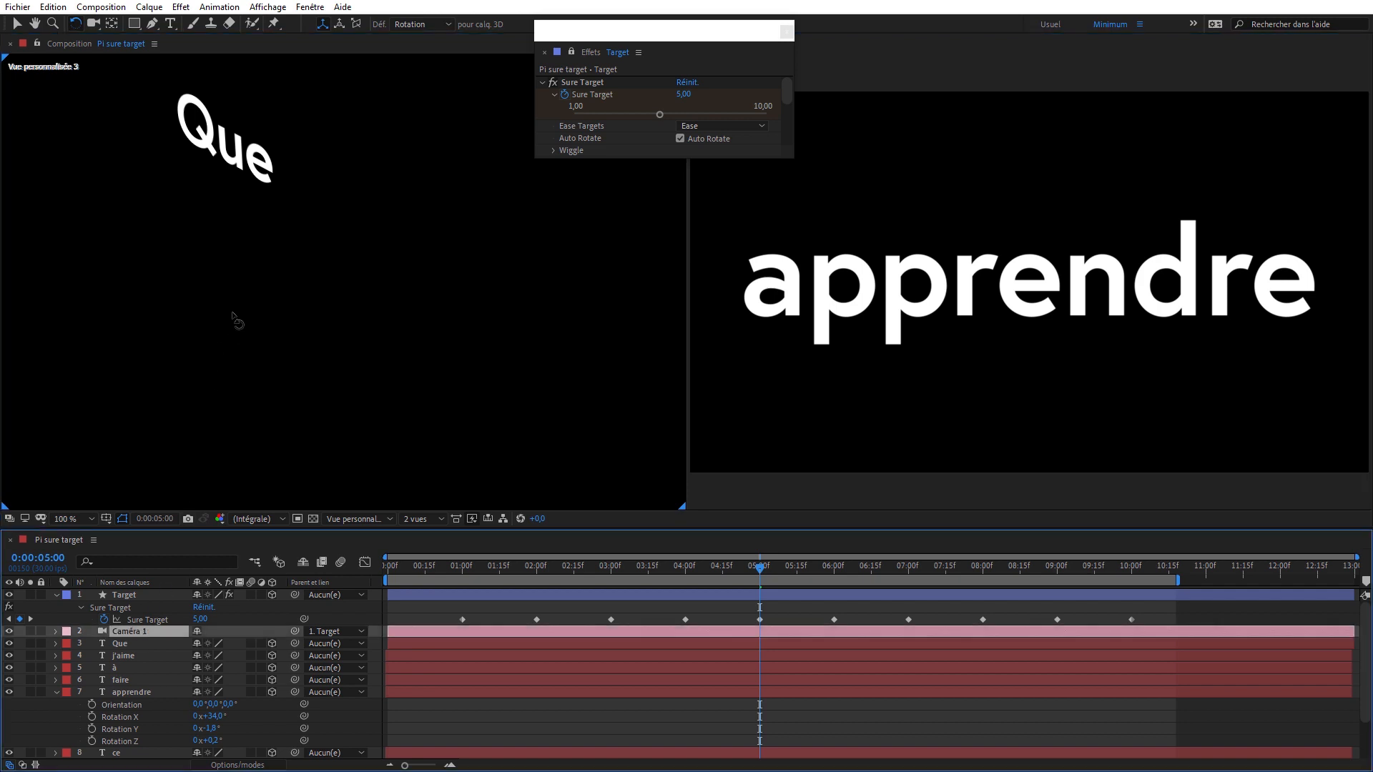
key("f")
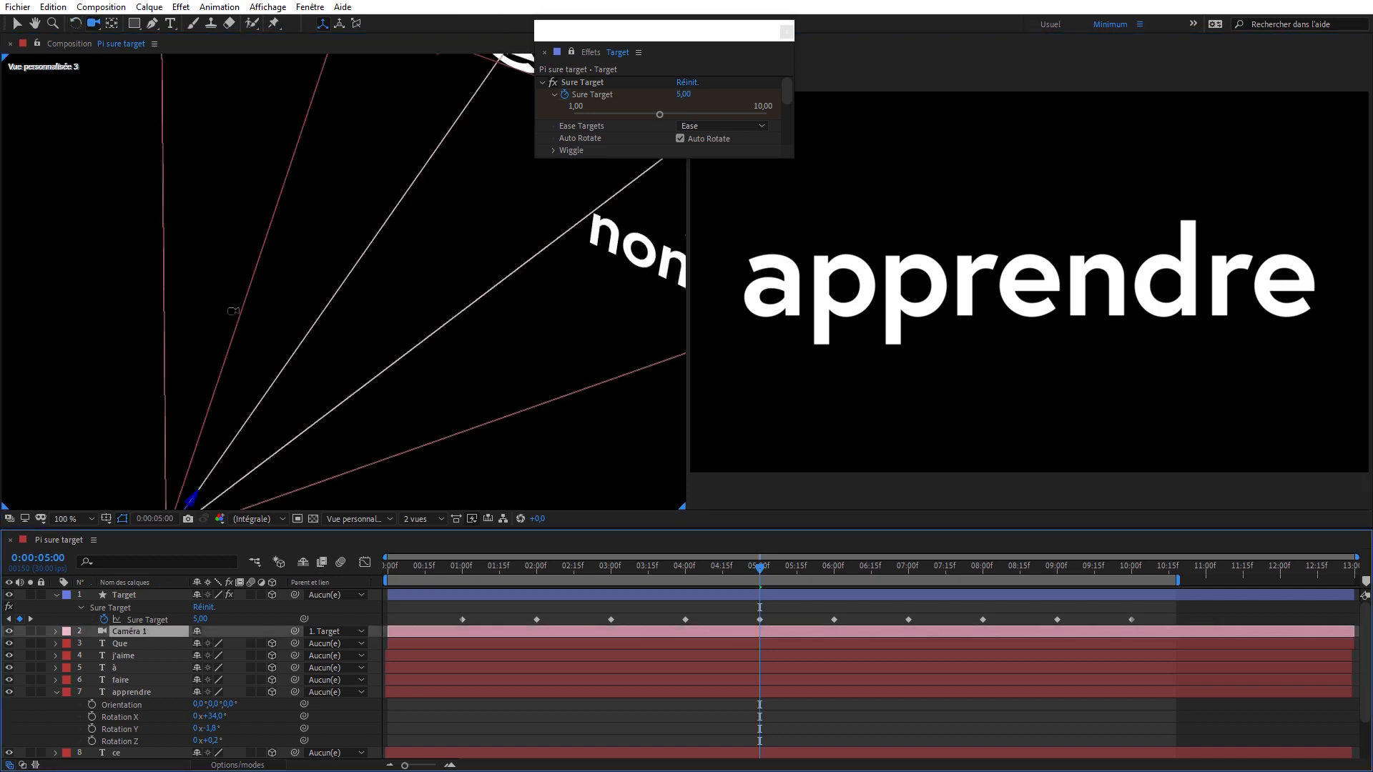
left_click_drag(346, 169, 467, 323)
scroll(368, 328, "down", 4)
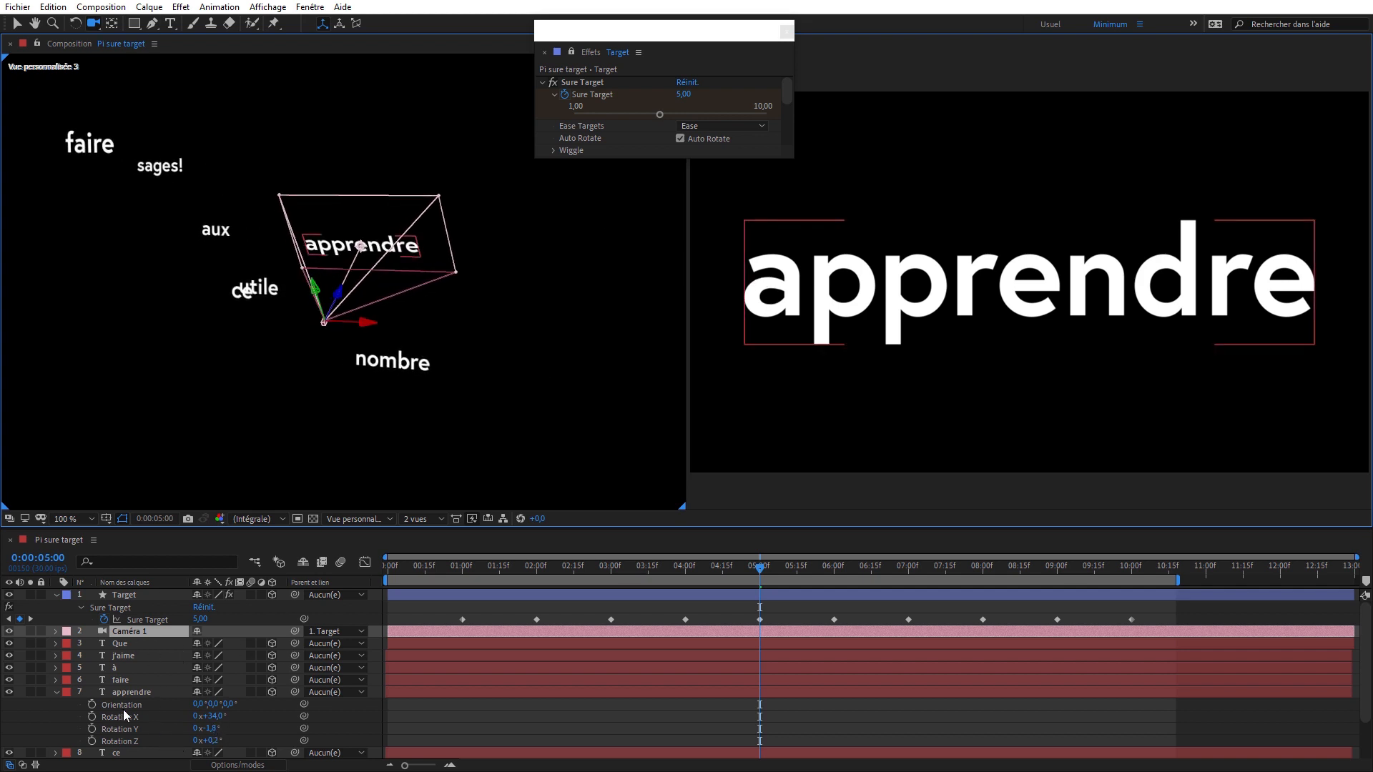
- Reset the "apprendre" layer's rotations and set its Y Rotation to -32°
left_click(133, 692)
left_click(76, 25)
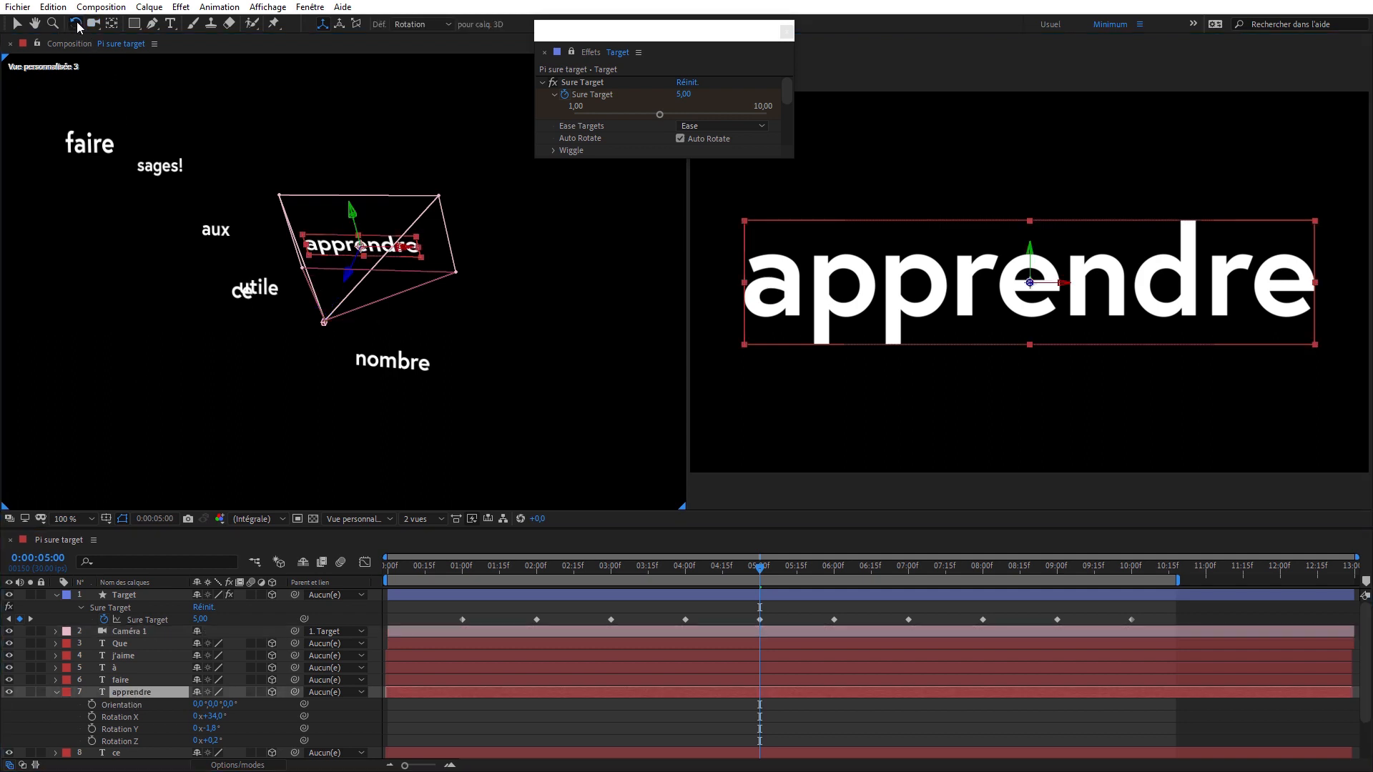
double_click(77, 25)
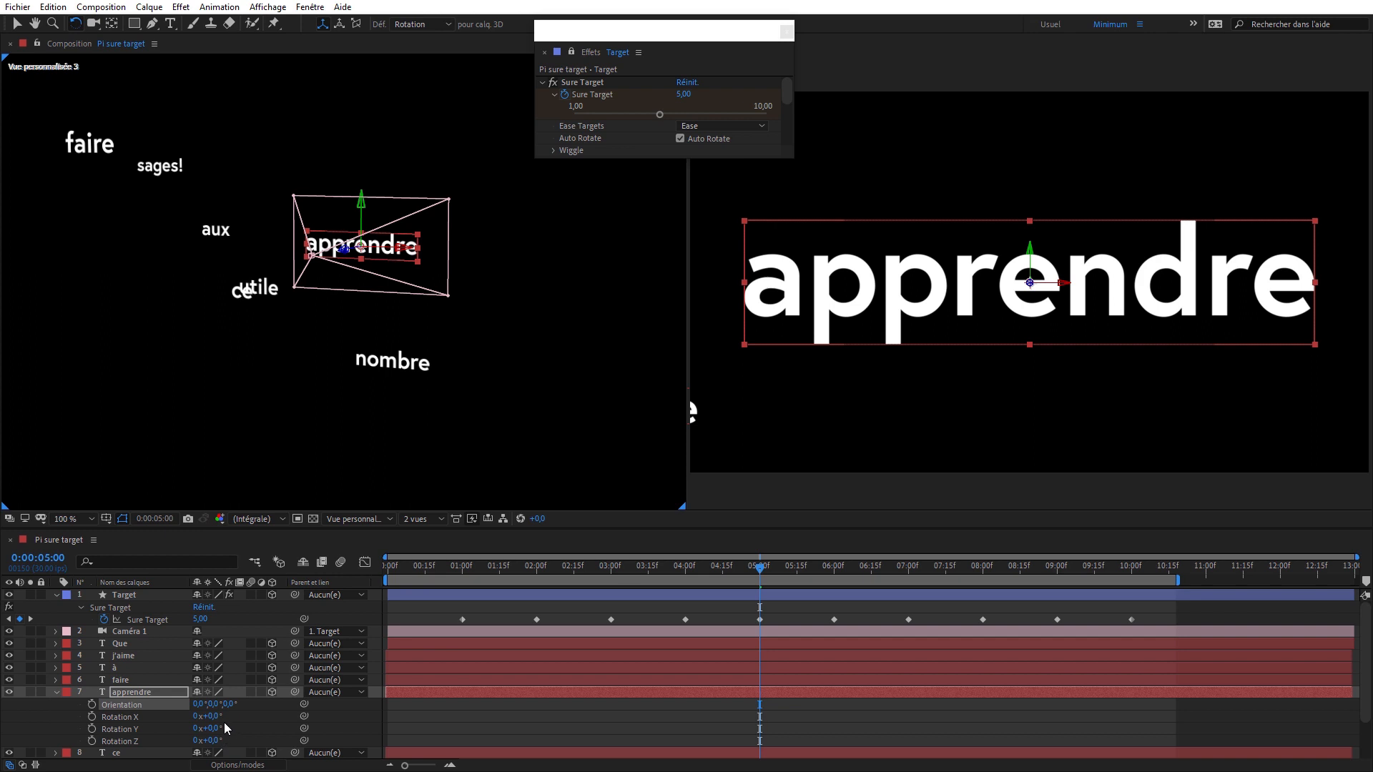
left_click_drag(212, 731, 183, 720)
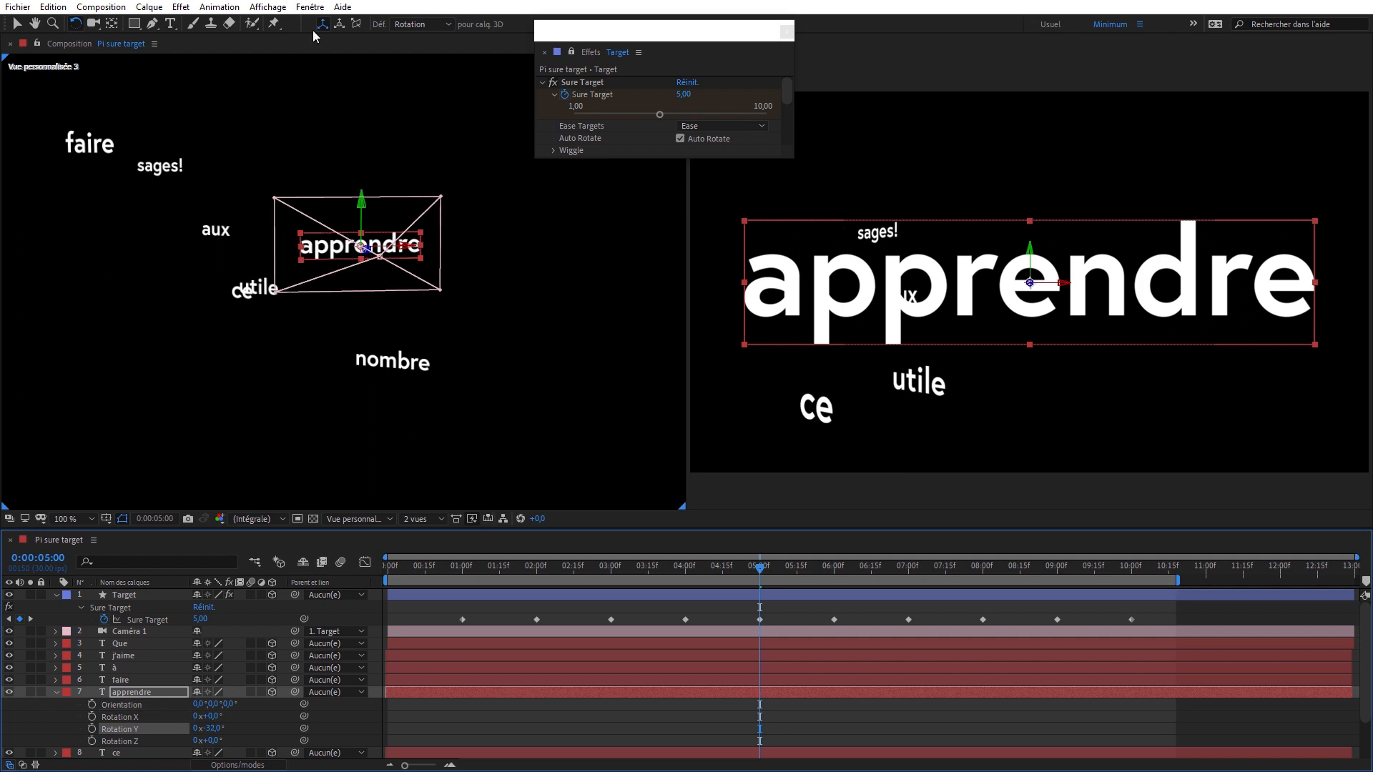
- Rotate the "apprendre" layer freely in Vue personnalisée 3 to about X -17.3°, Y -30.8° and Z -9.0°
left_click(418, 24)
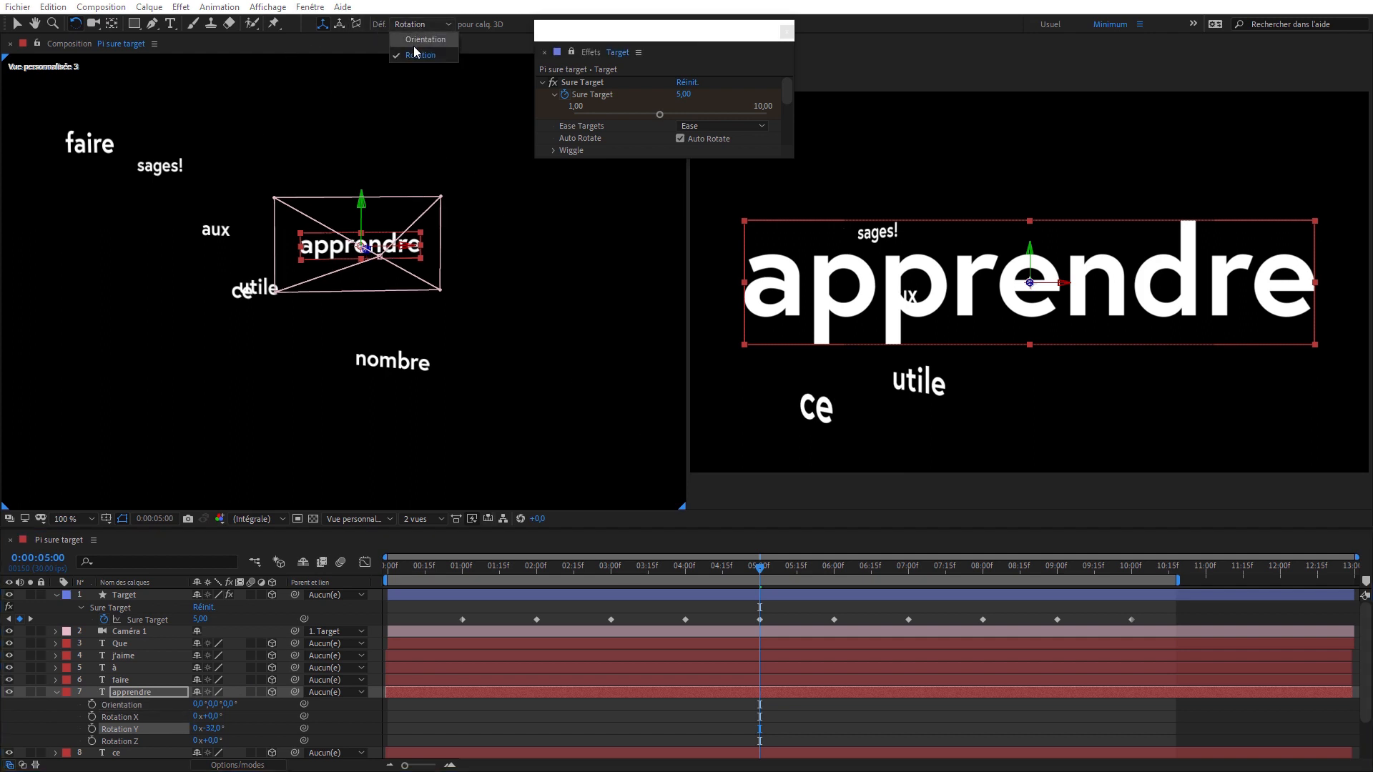
left_click(411, 55)
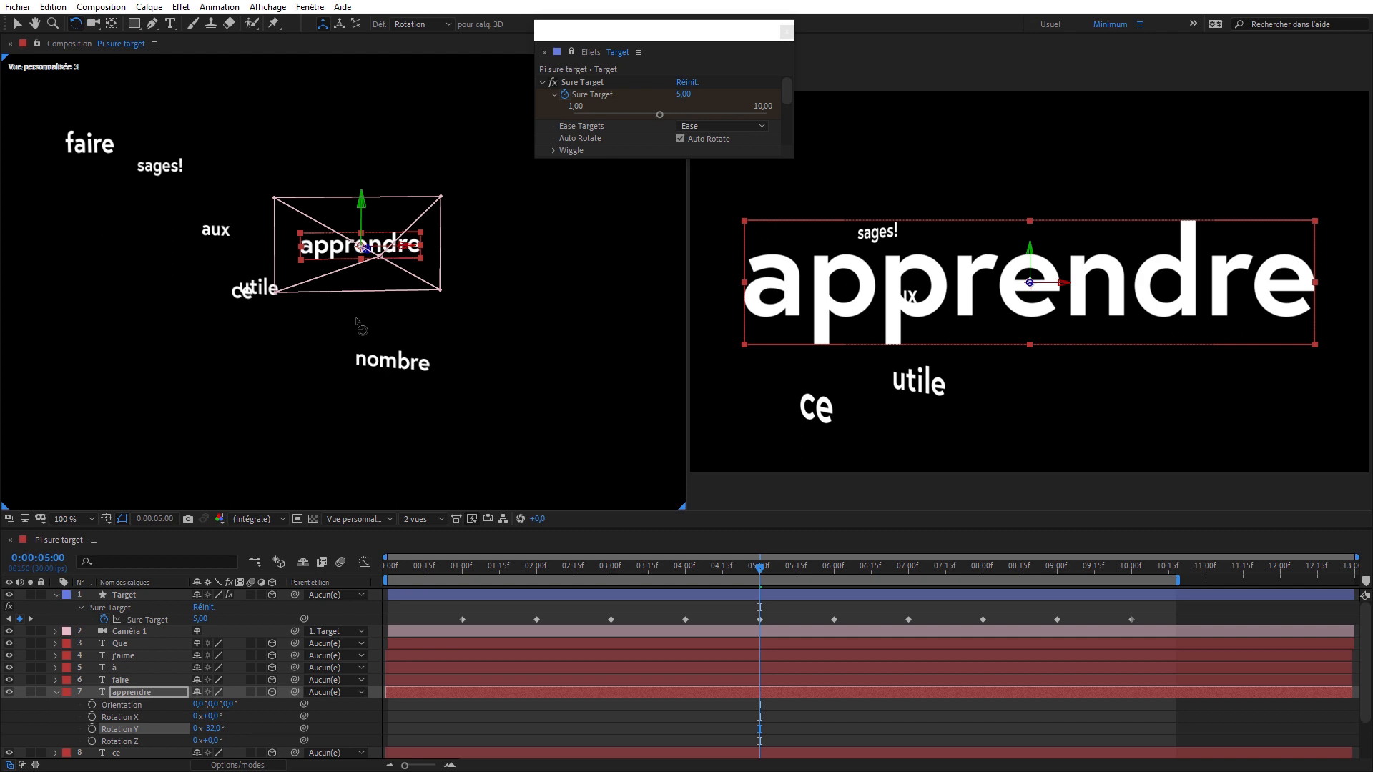
key("c")
left_click_drag(358, 321, 488, 221)
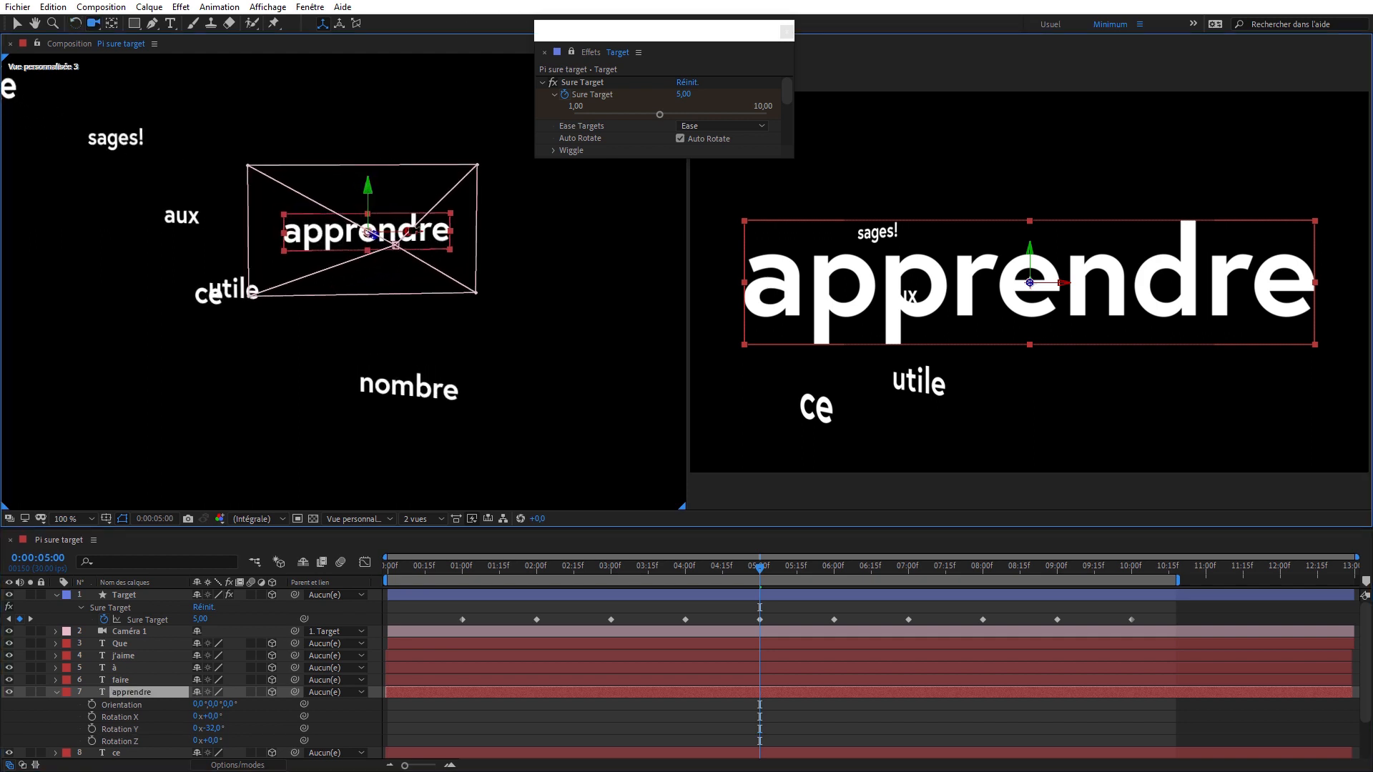
key("r")
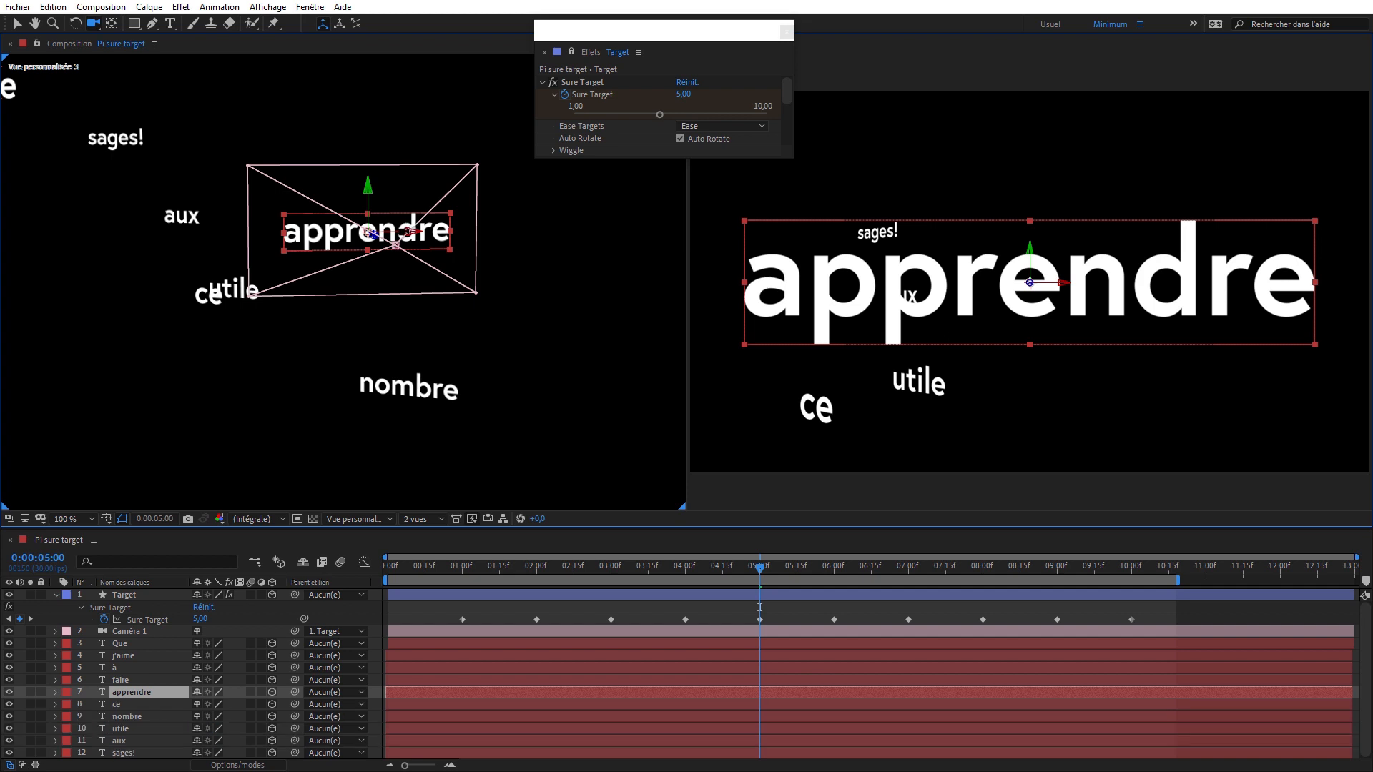
key("r")
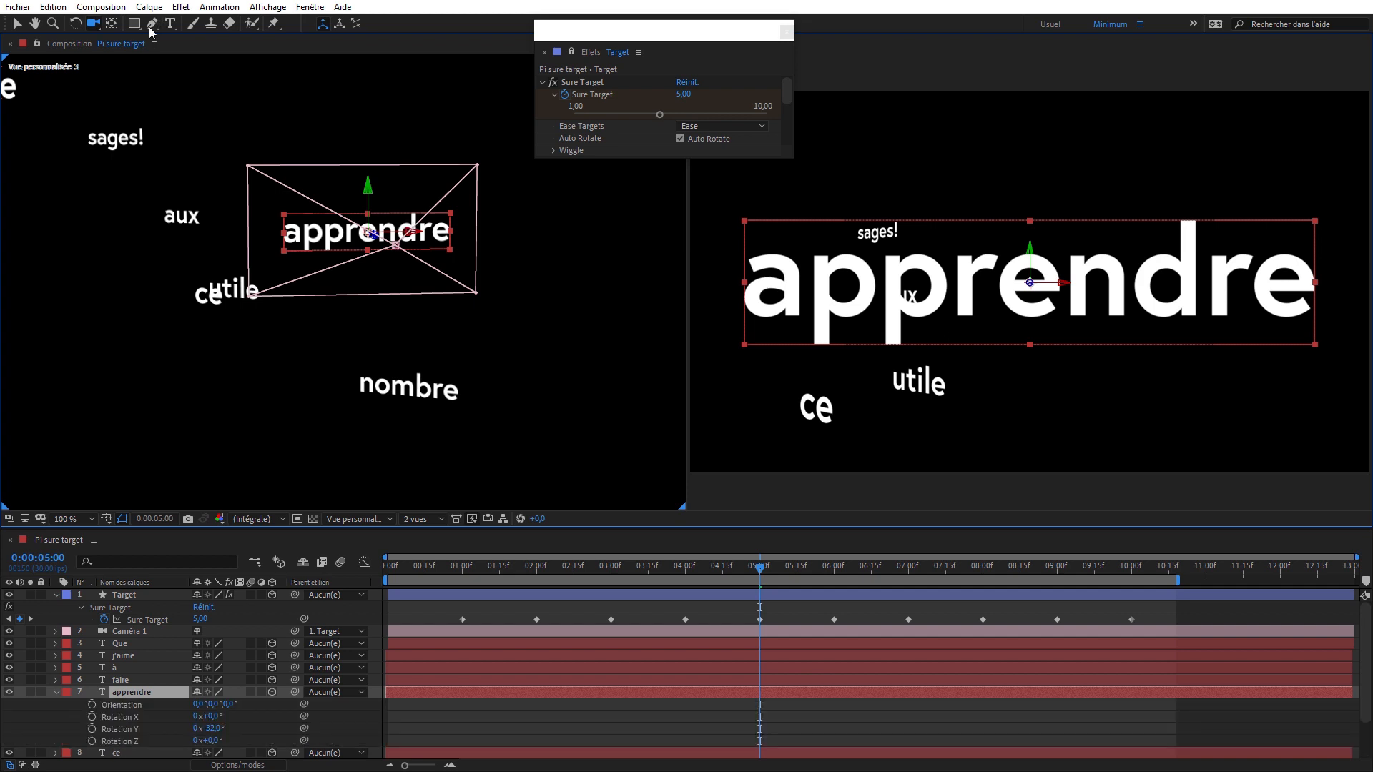
left_click(76, 23)
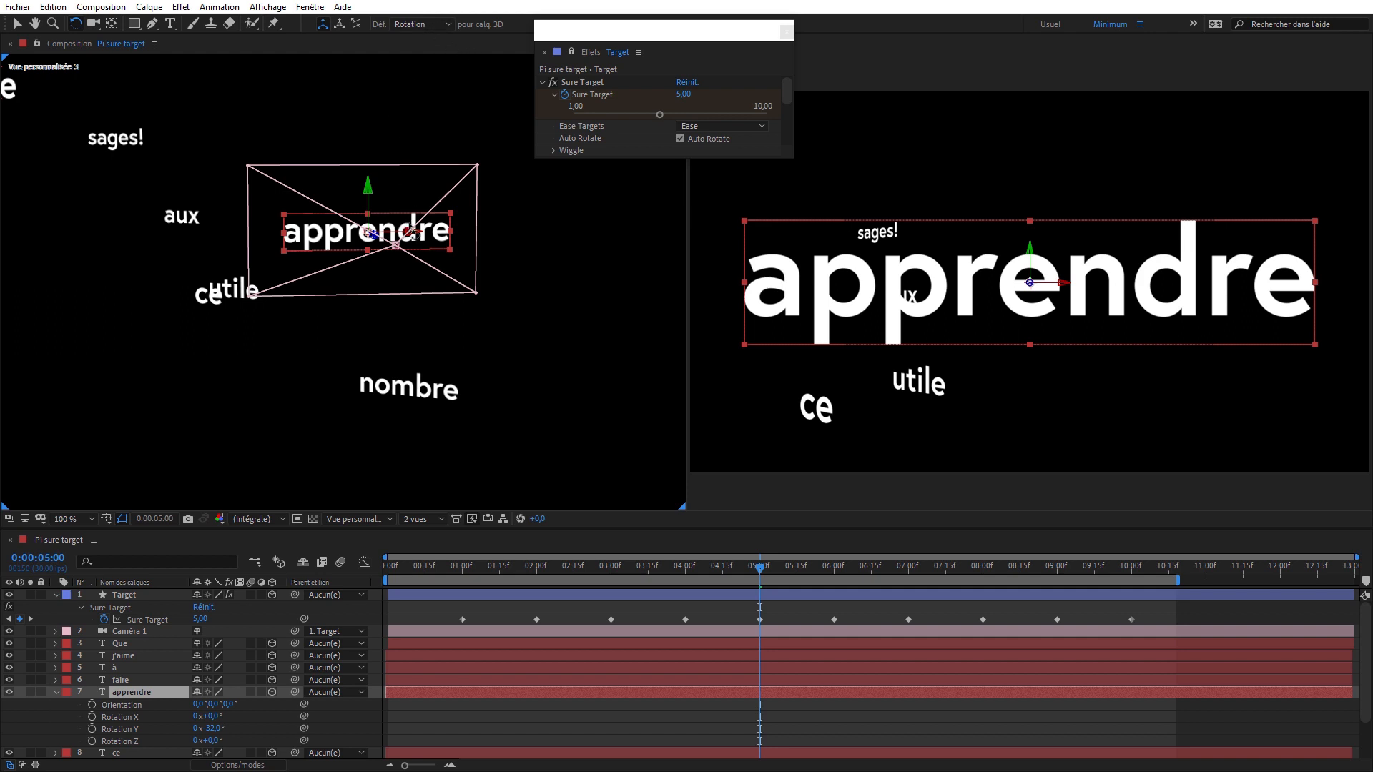
left_click_drag(411, 230, 425, 220)
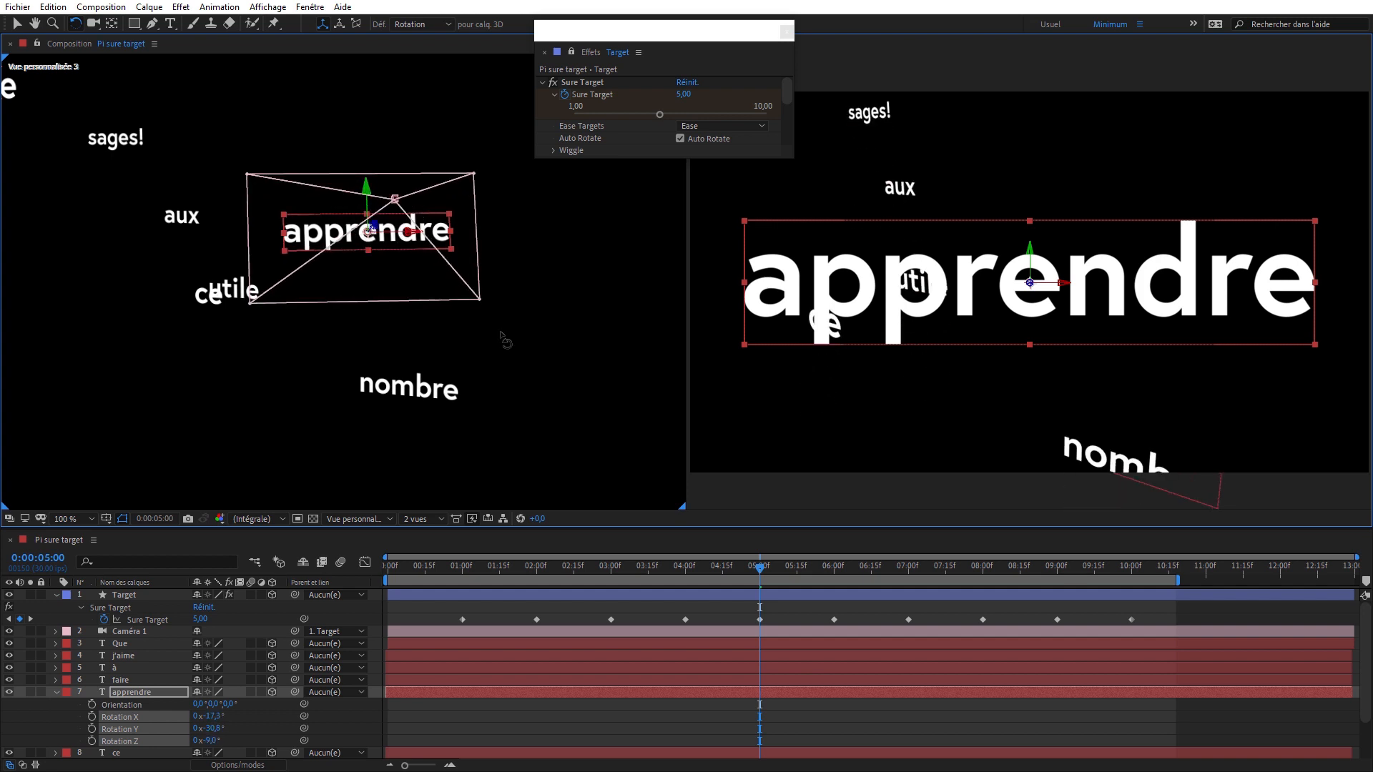
- At 0:00:07:29, rotate the "utile" layer freely in 3D in the active camera view
left_click_drag(762, 576, 980, 556)
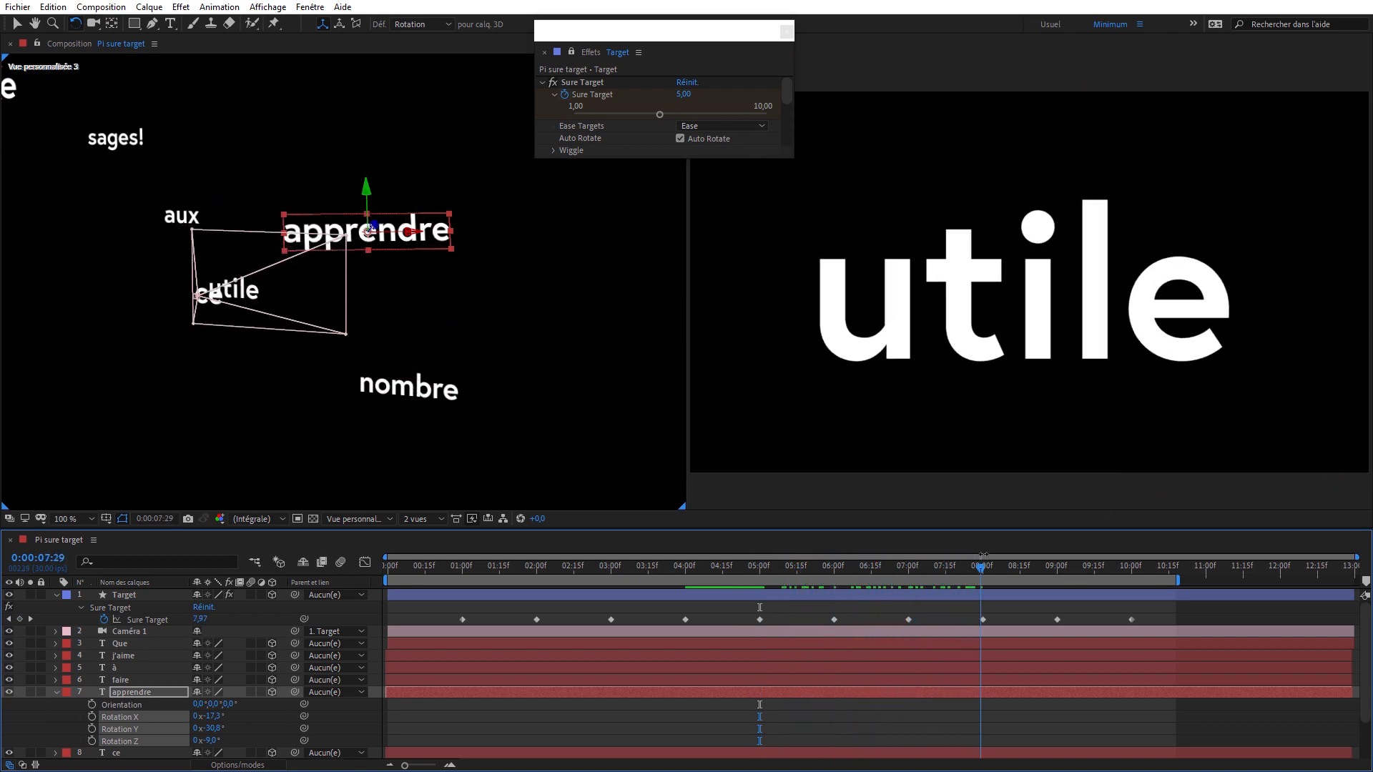
left_click(1028, 281)
left_click_drag(1121, 331, 1067, 489)
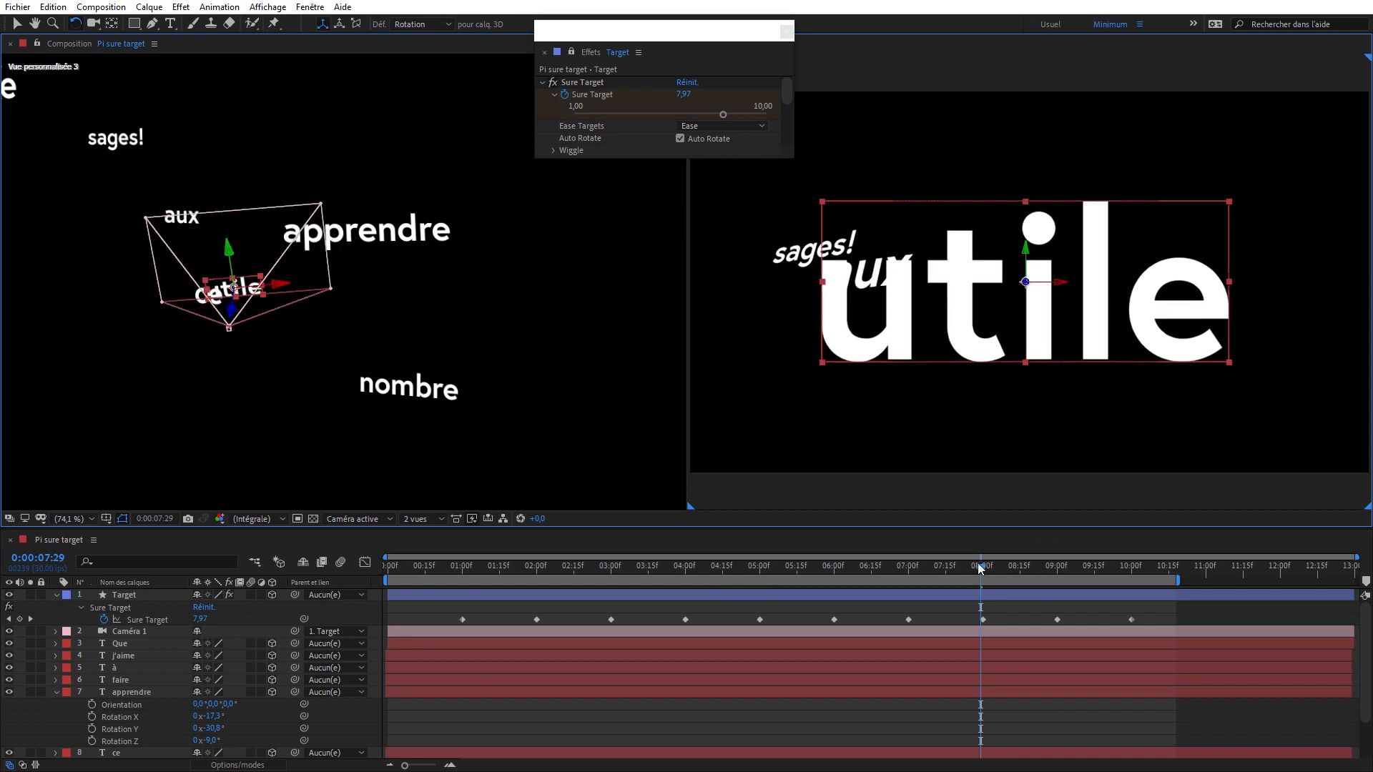
- Preview the camera animation from 0:00:00:26
left_click_drag(981, 568, 453, 581)
key("space")
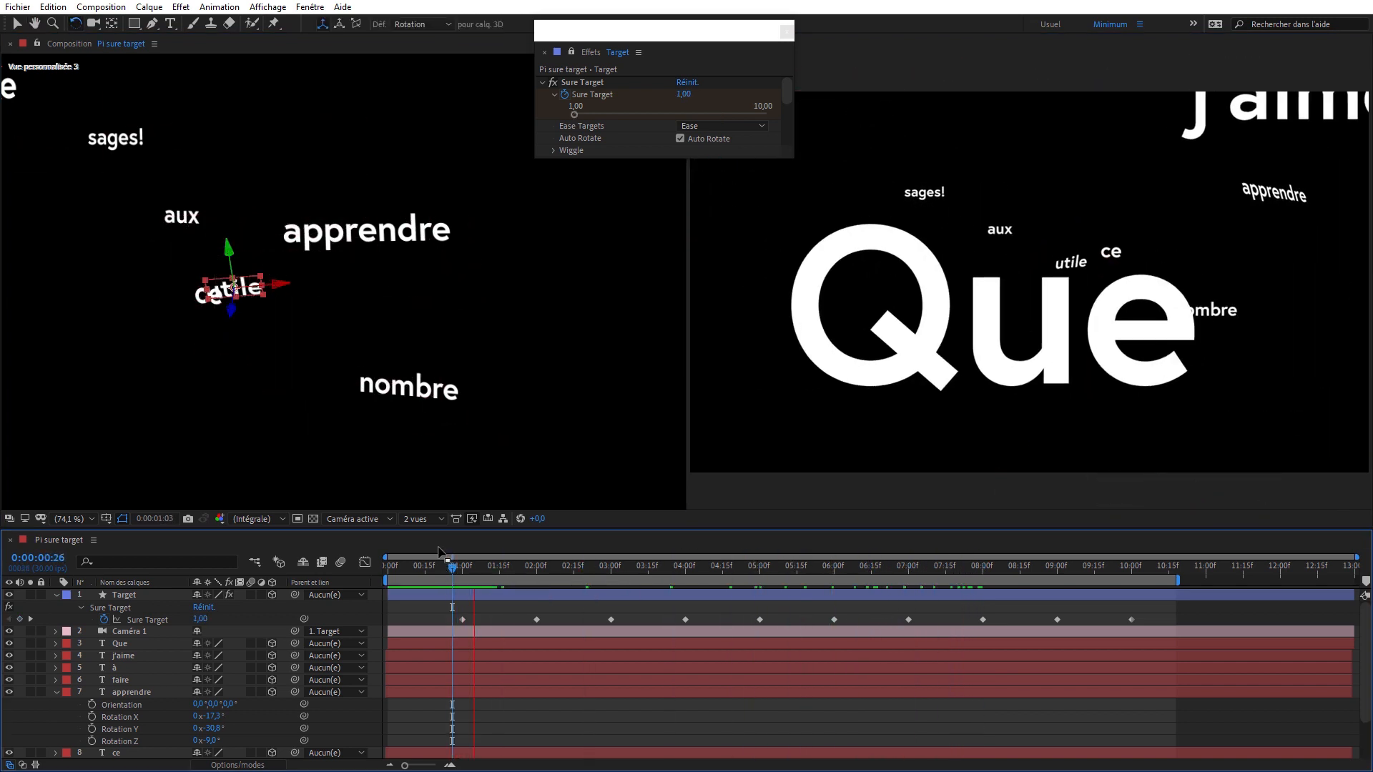
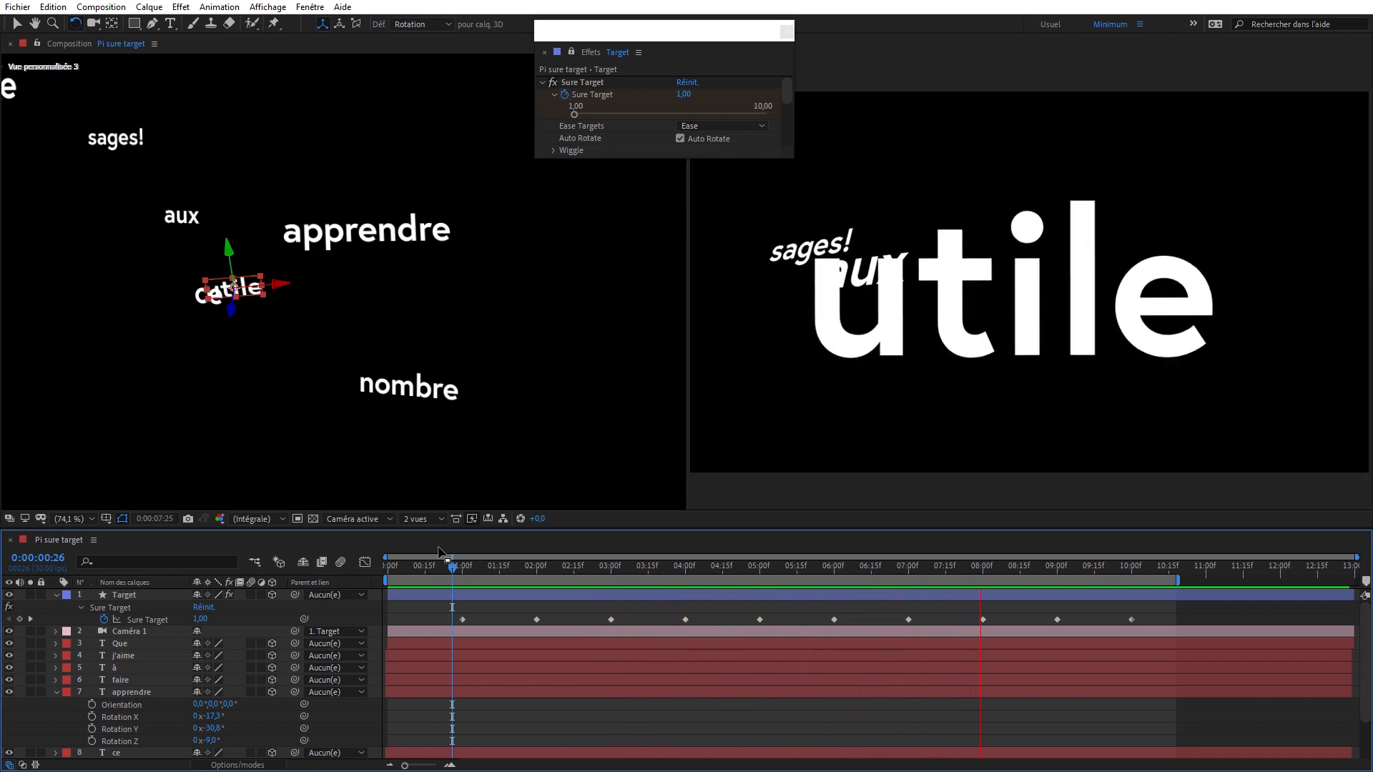
- Set the current time to 0:00:01:16 and enlarge the floating Sure Target effect panel so all its setting groups show
left_click(502, 569)
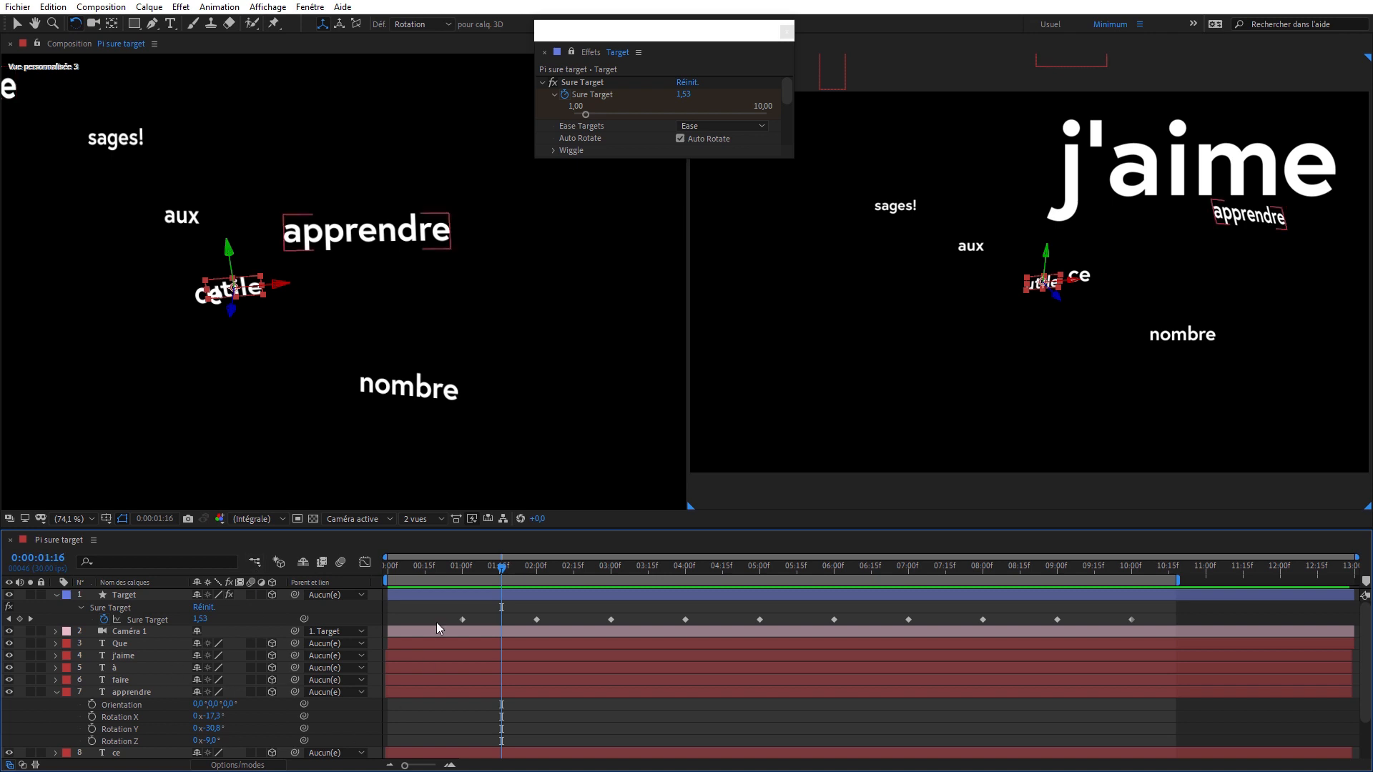
mouse_move(507, 568)
left_mouse_down()
mouse_move(468, 579)
mouse_move(500, 582)
left_mouse_up()
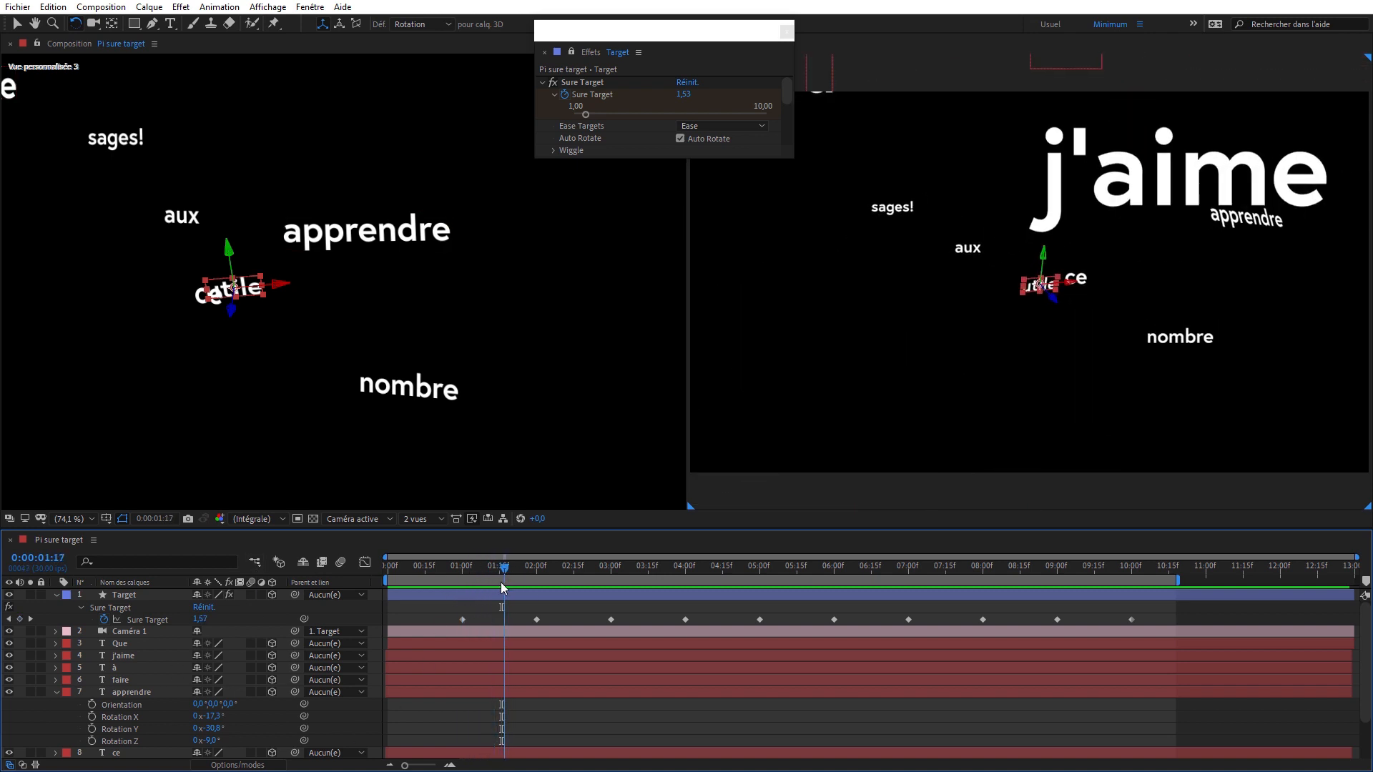
left_click_drag(624, 159, 624, 367)
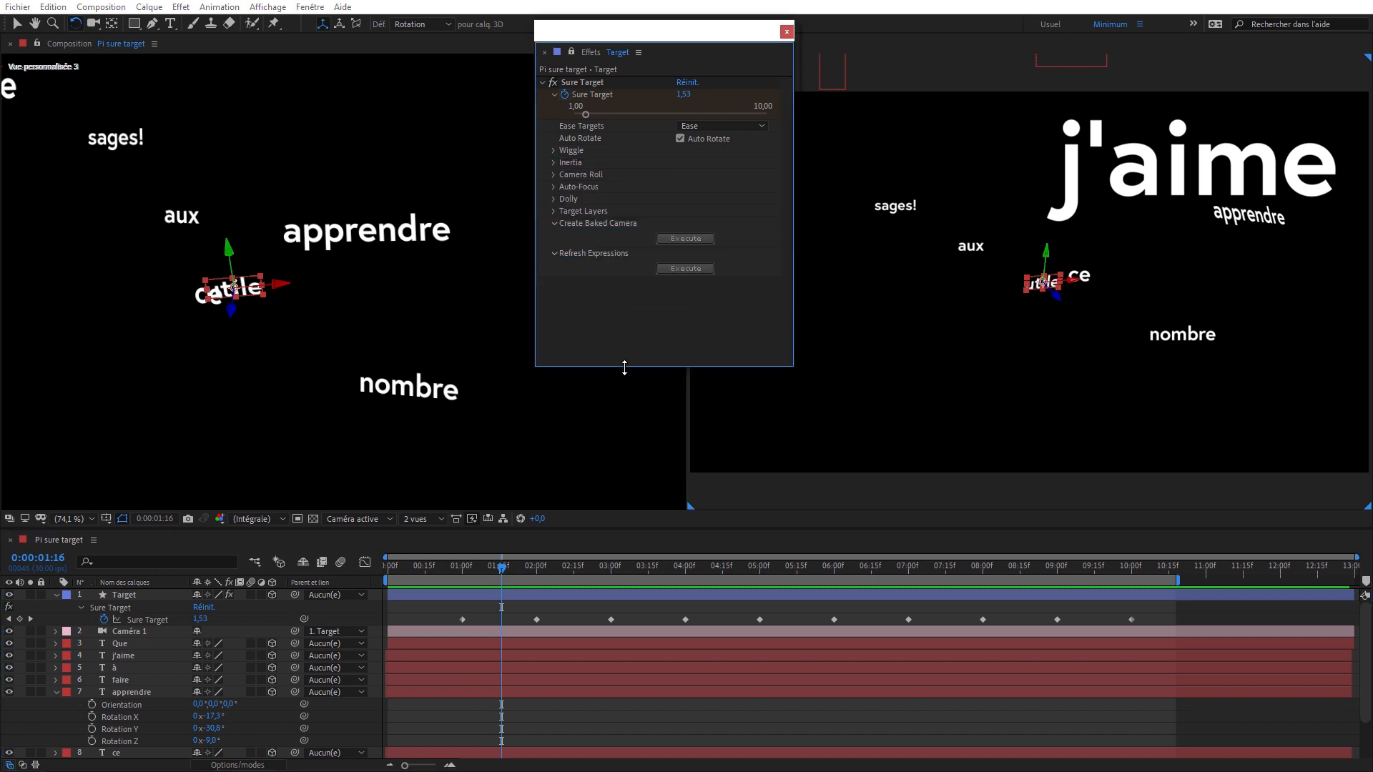
left_click_drag(671, 34, 659, 29)
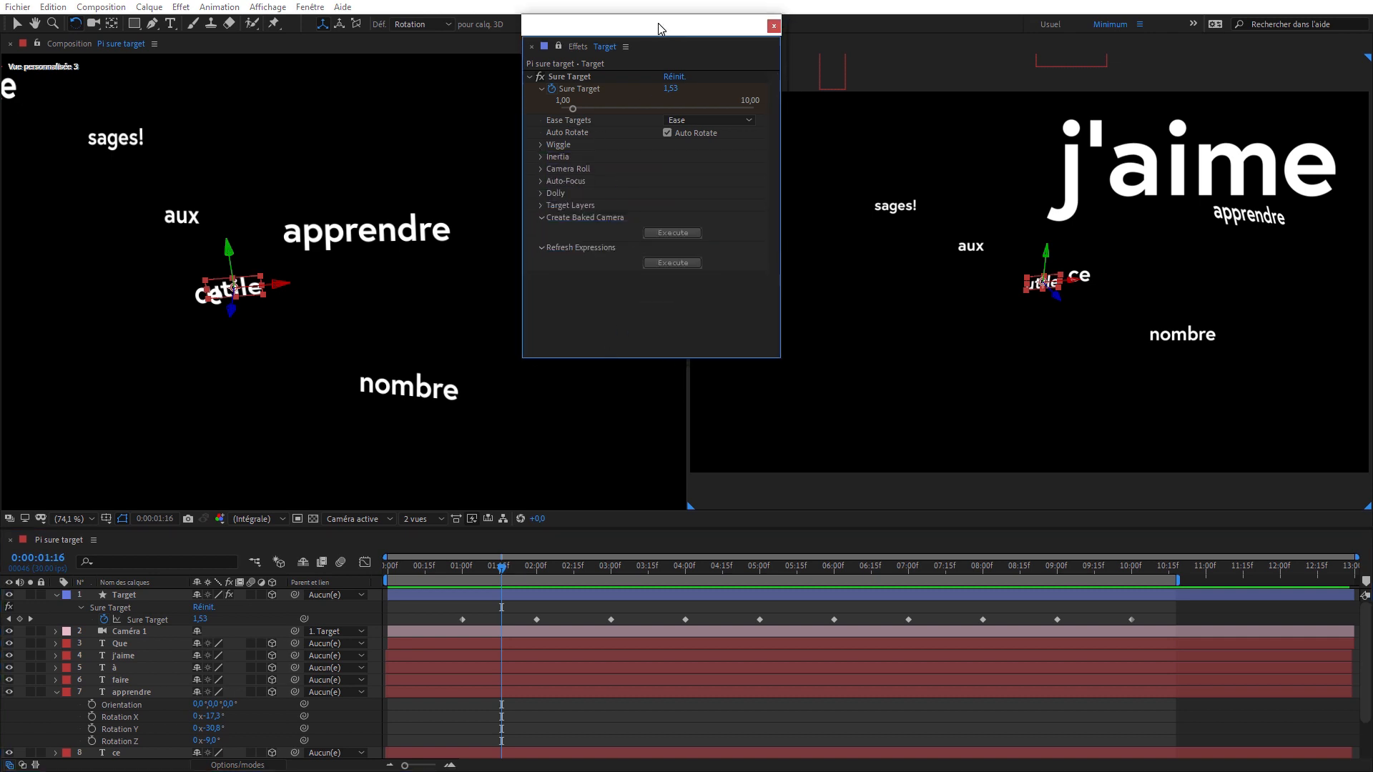
- Preview the camera animation with Ease Targets set to None, and restore Ease Targets to Ease
key("space")
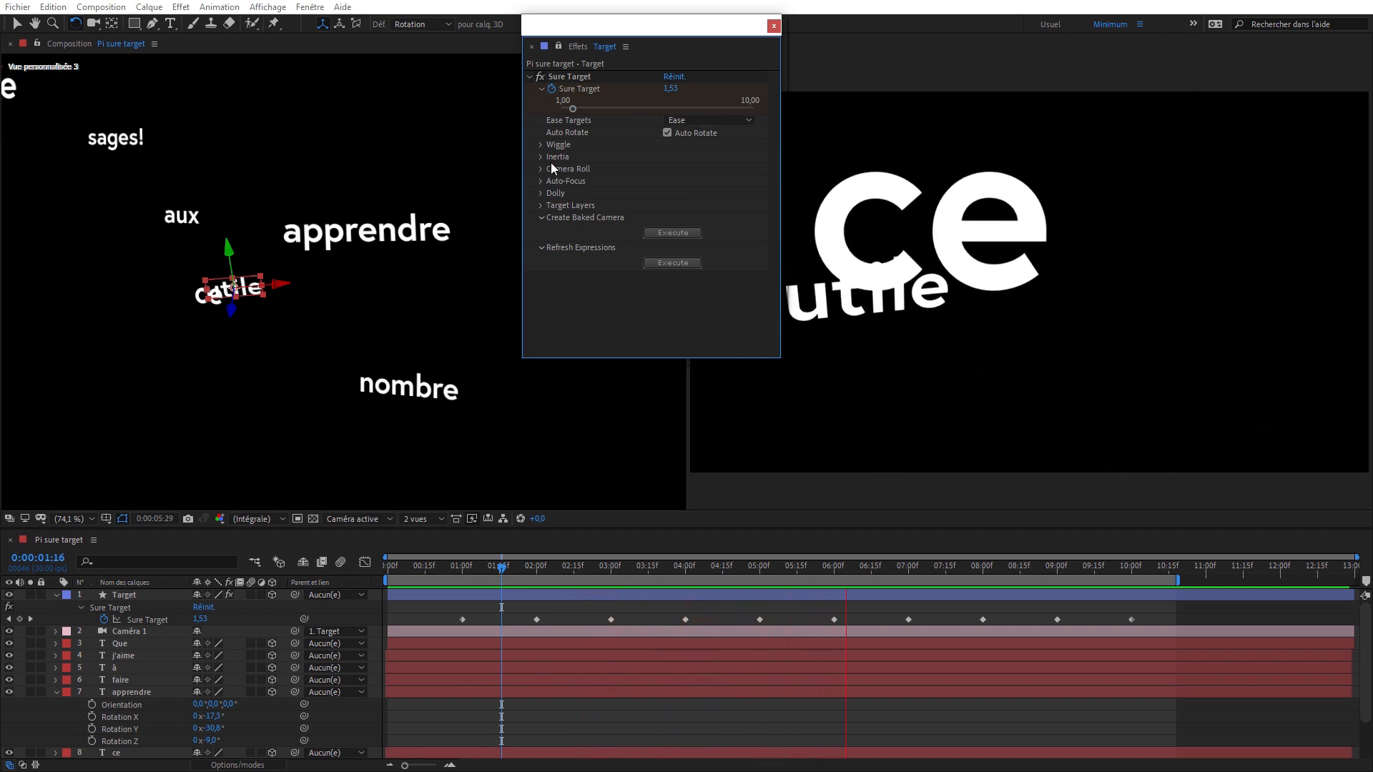
left_click(697, 120)
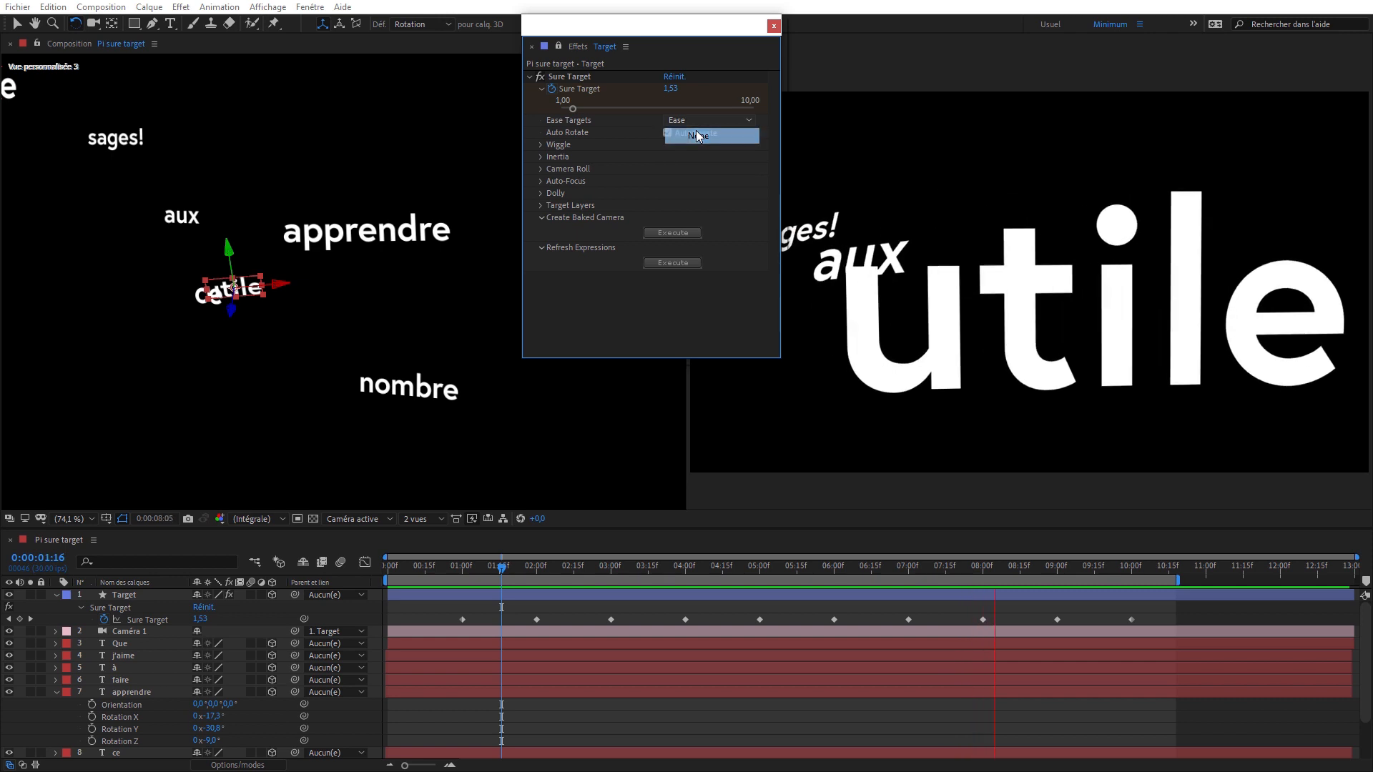
left_click(696, 133)
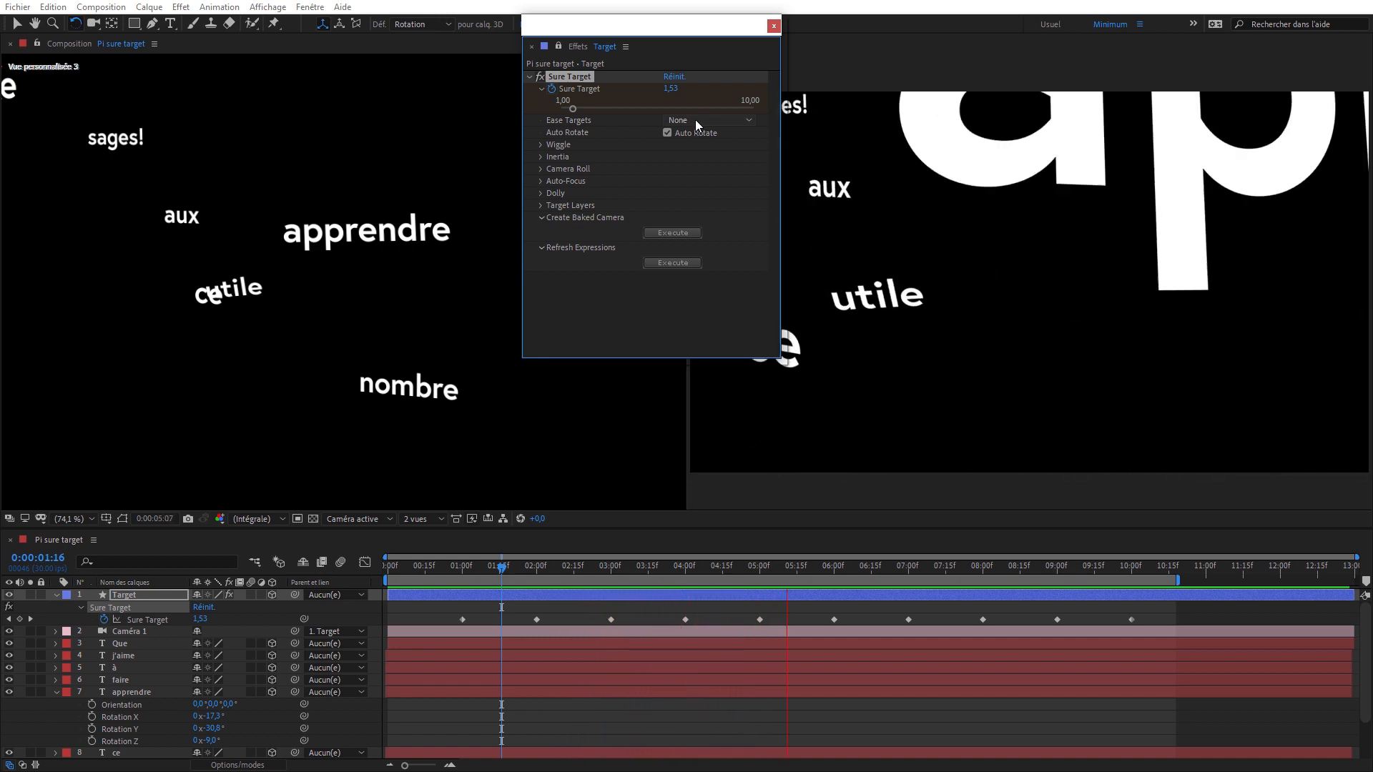
left_click(695, 120)
left_click(703, 150)
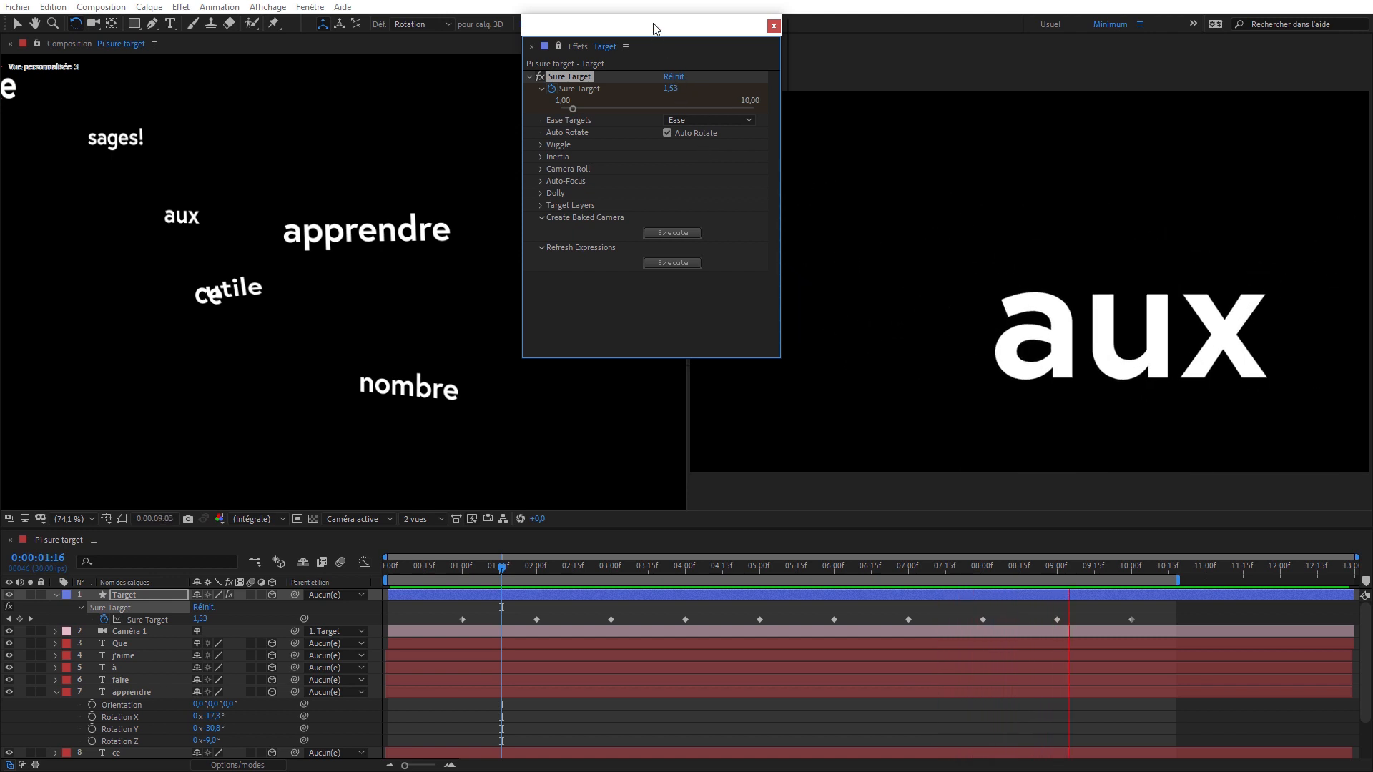
- Duplicate all the Sure Target keyframes 10 frames later, starting at 0:00:01:10, and preview the camera holding on each word
left_click_drag(653, 29, 630, 28)
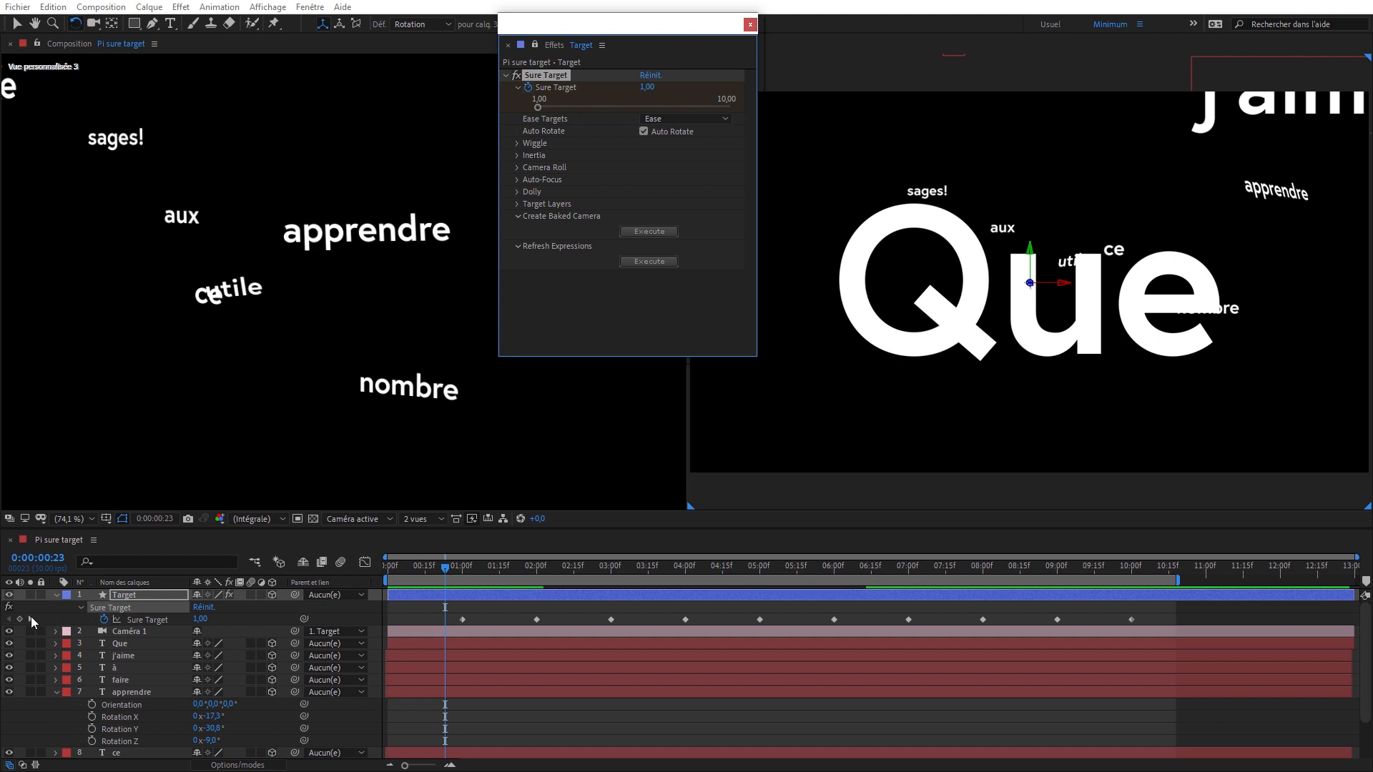
left_click(30, 619)
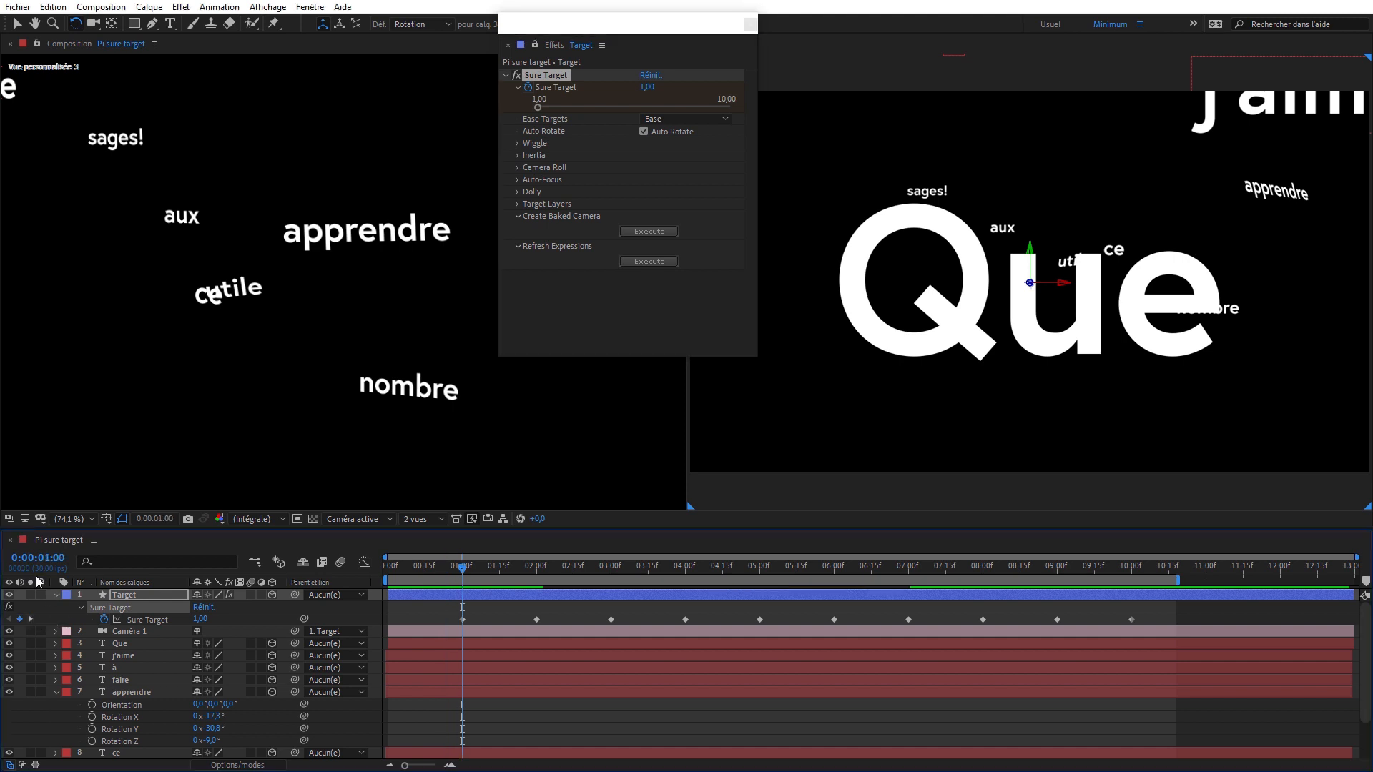
key("space")
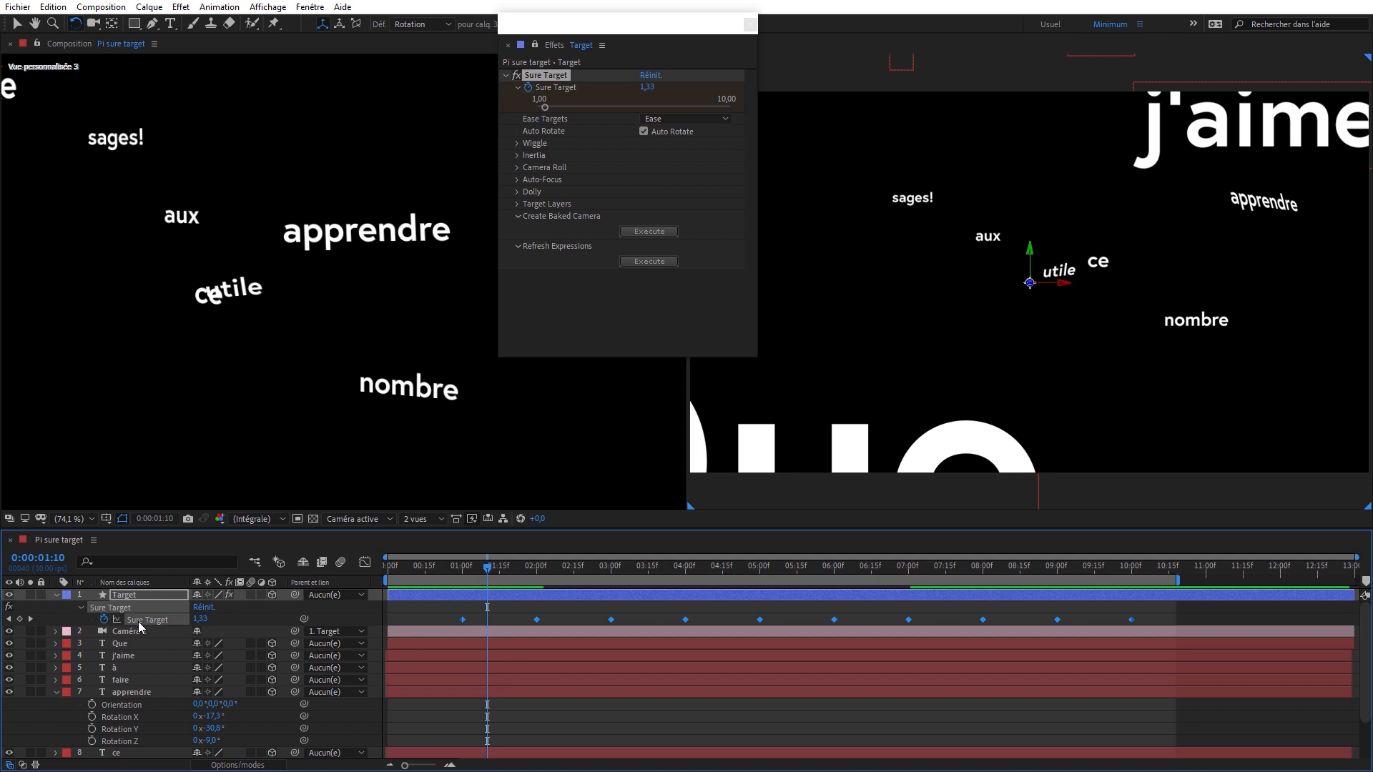
key("ctrl+v")
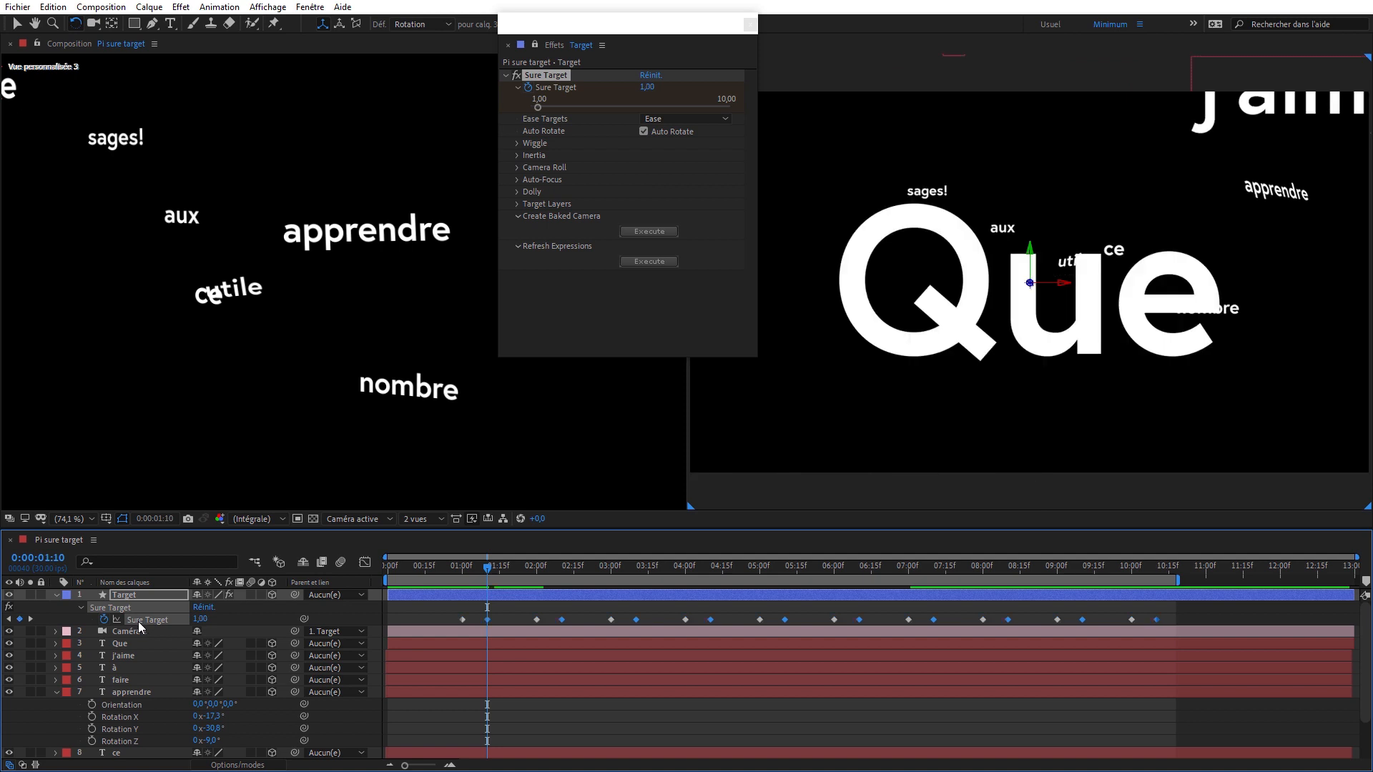
key("space")
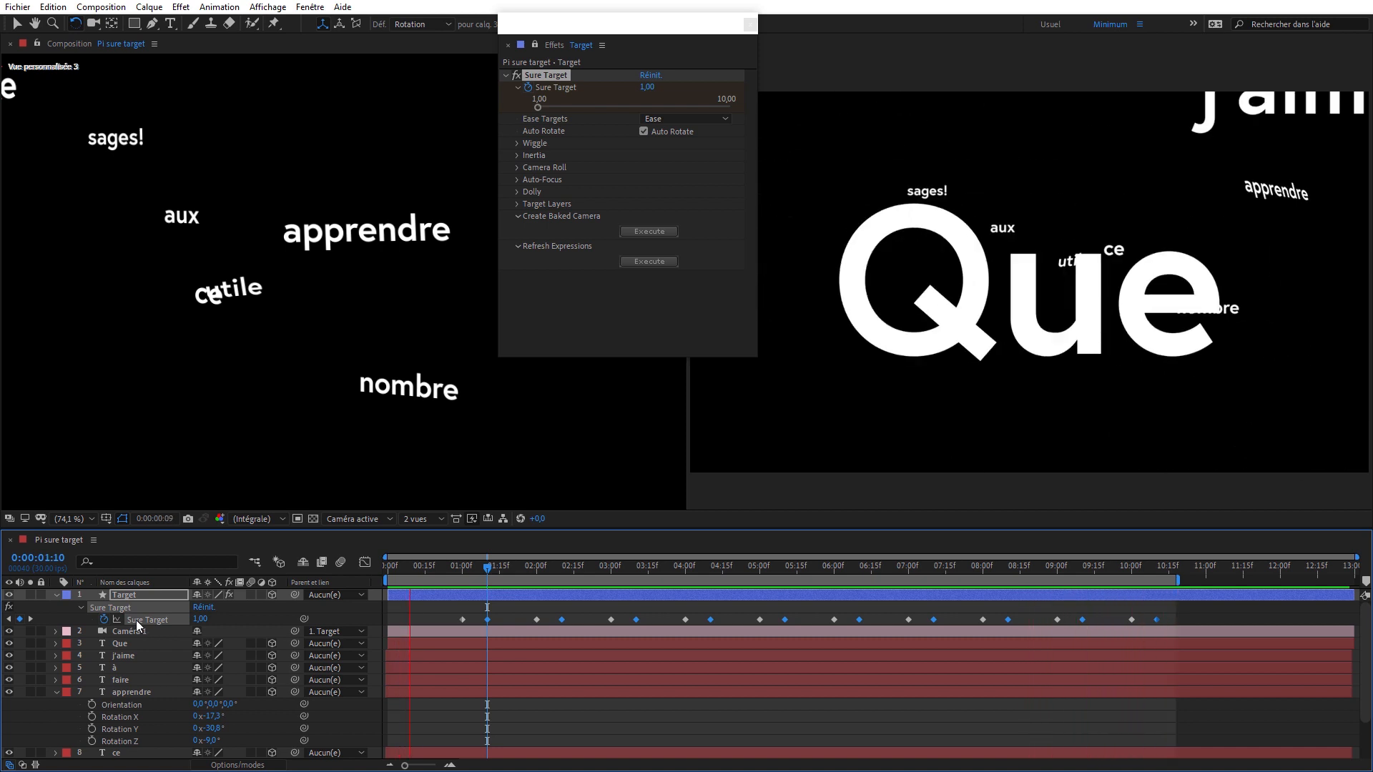
key("space")
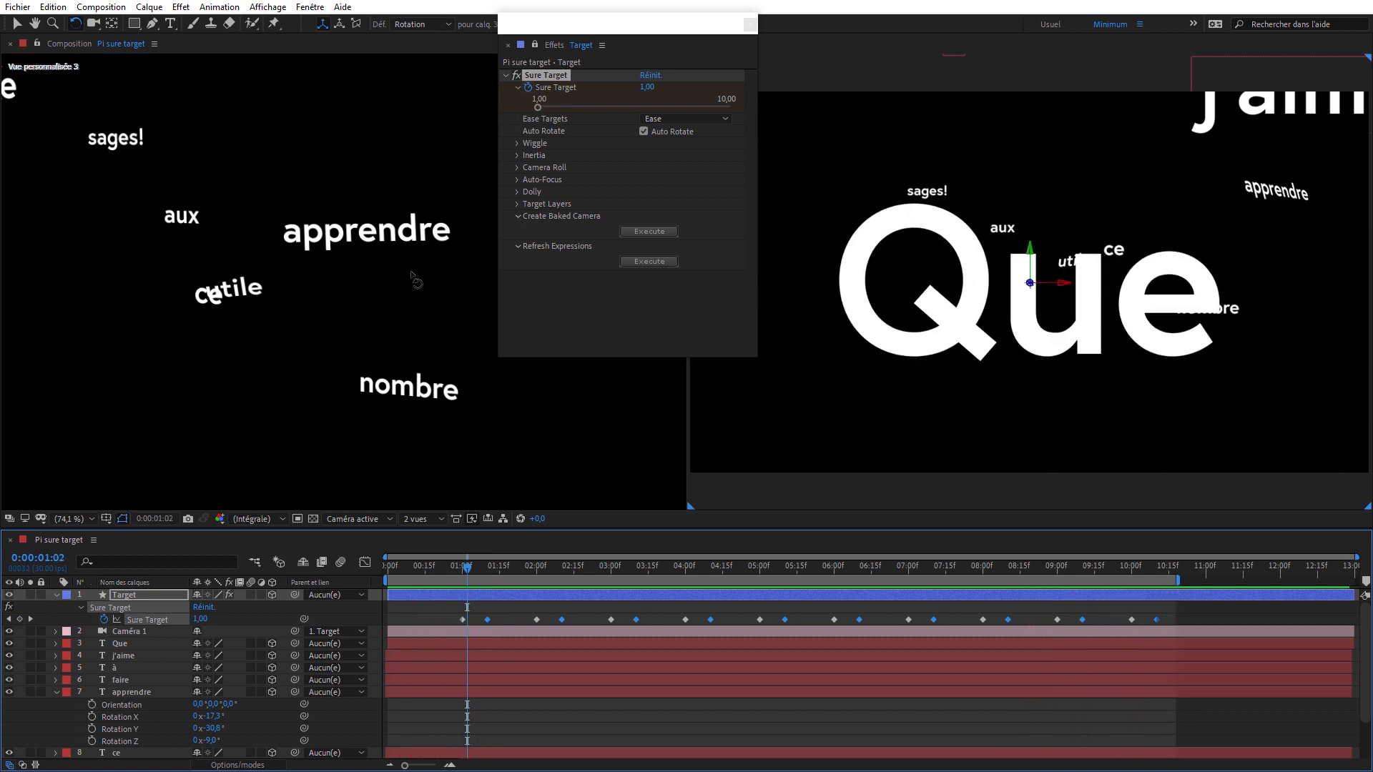
- Expand the Inertia settings, set Ease Targets to Ease-Out and preview the camera moves
left_click(517, 156)
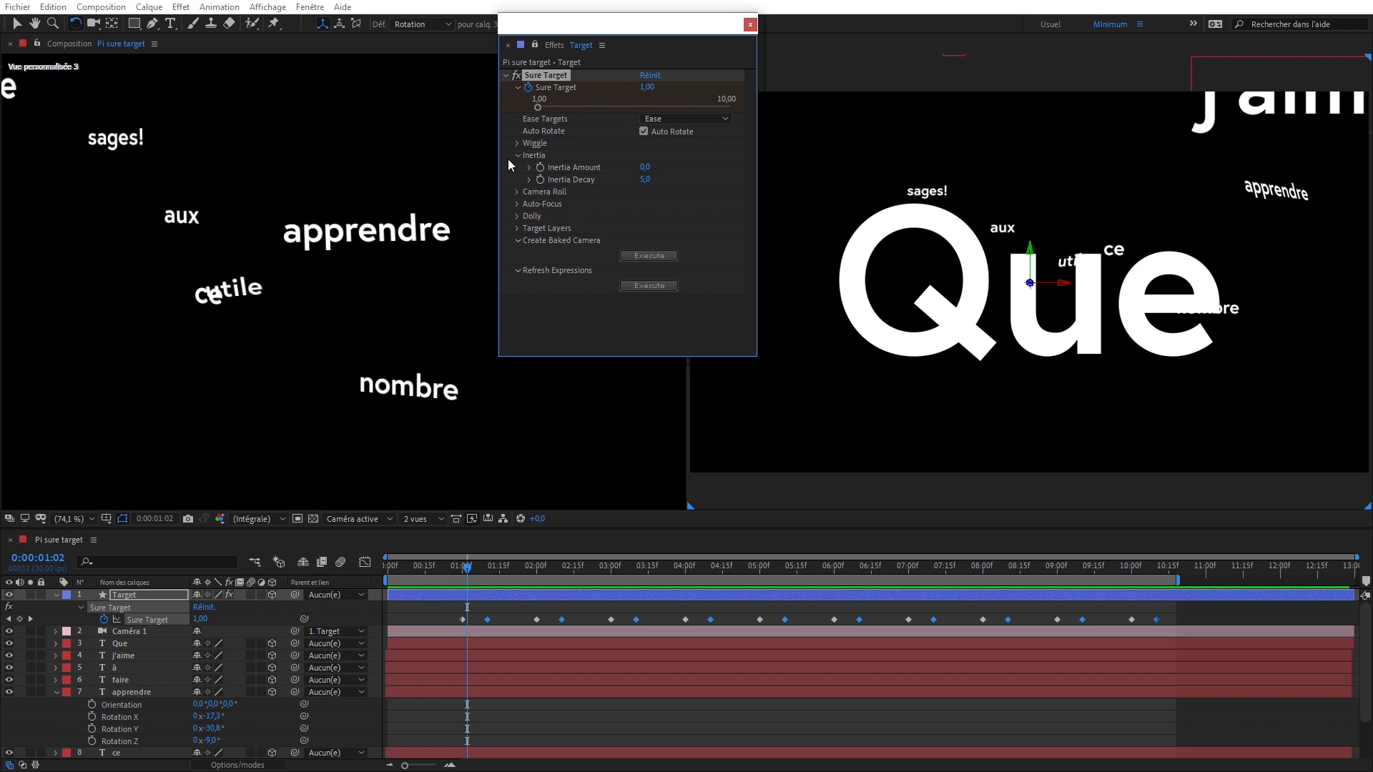
left_click(690, 127)
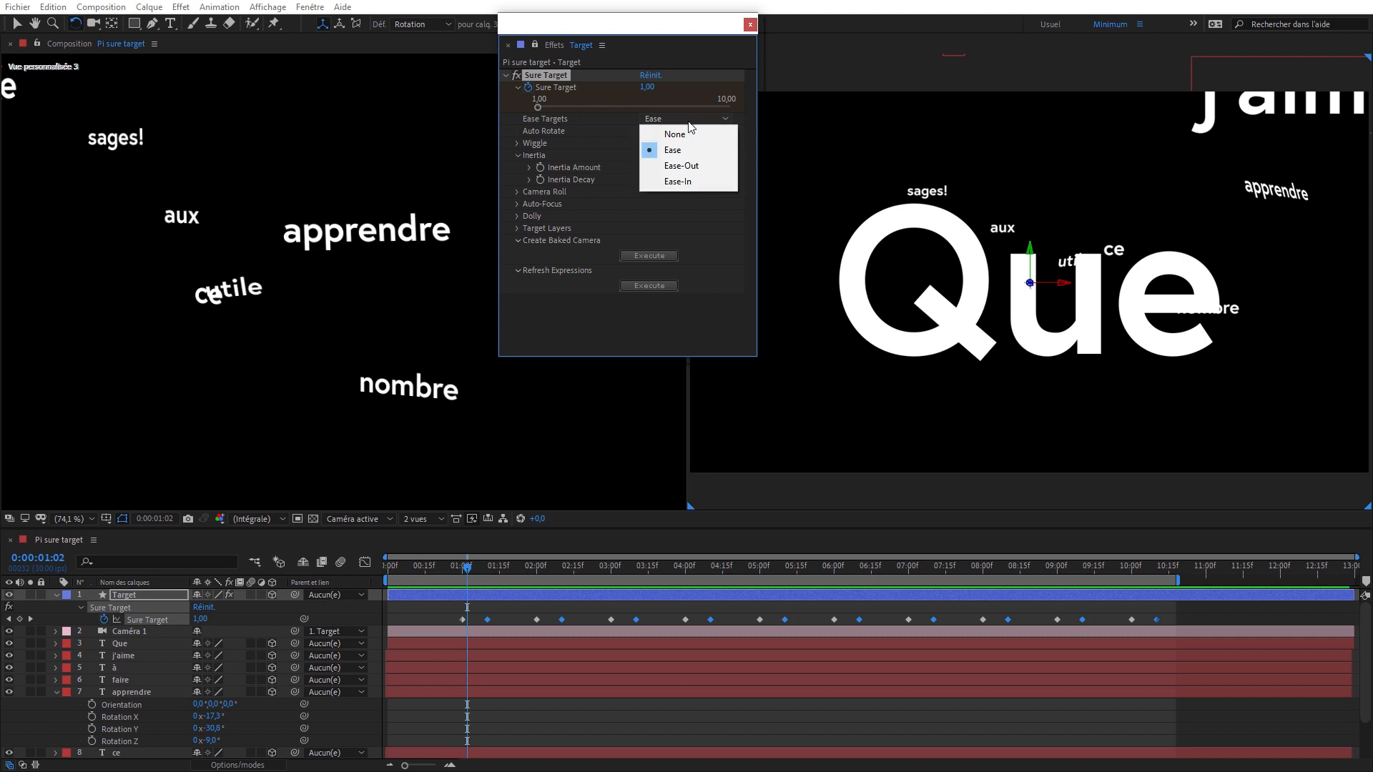
left_click(690, 167)
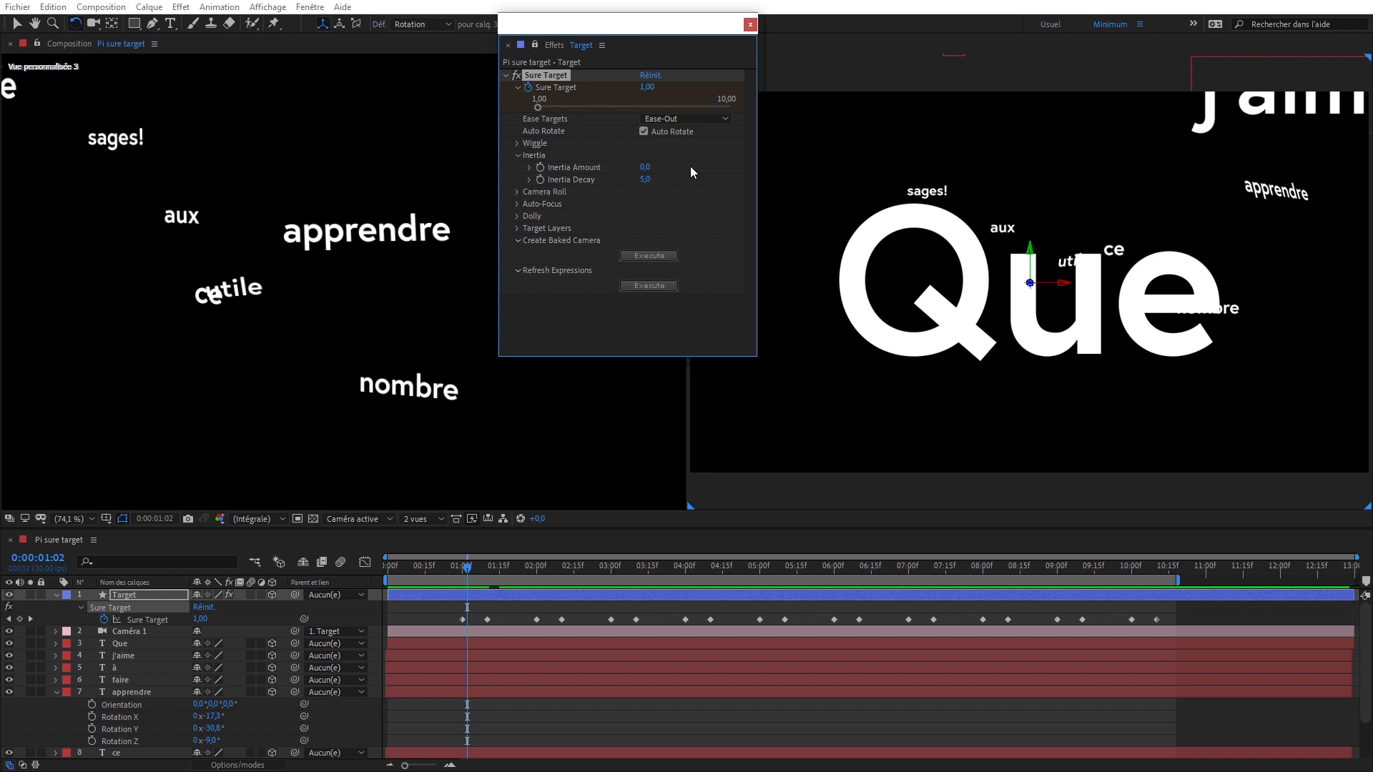
key("space")
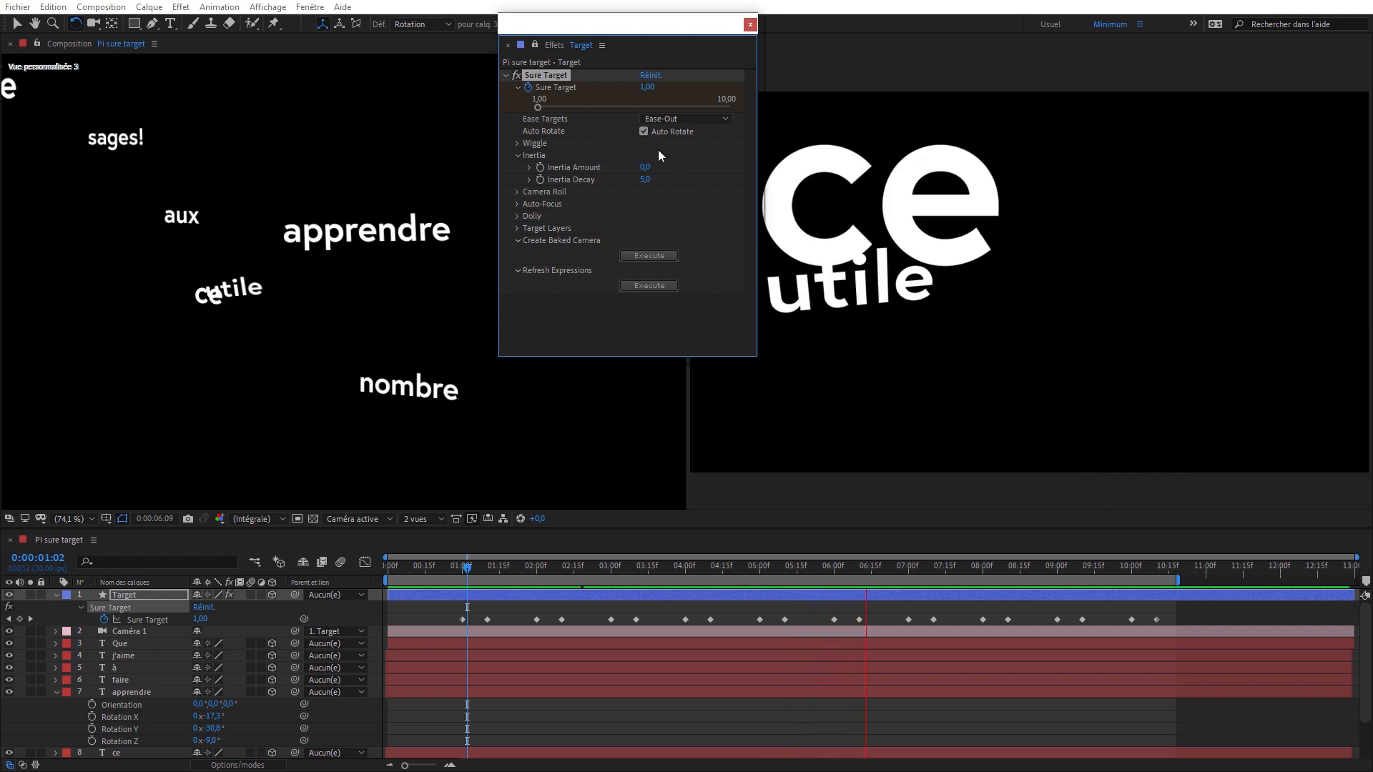
- Tune the camera inertia during the preview, setting Inertia Amount to 6.3 and Inertia Decay to 10.2
left_click(529, 168)
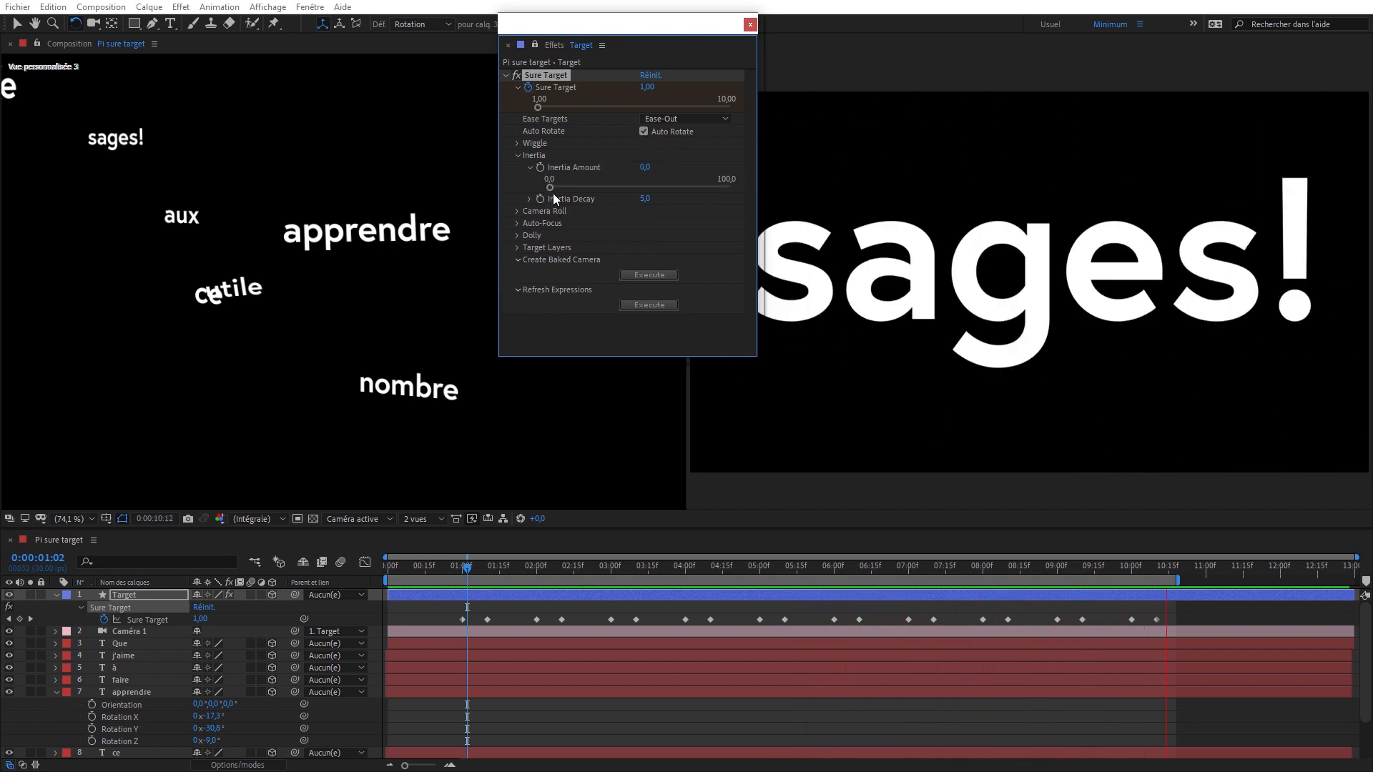
left_click_drag(551, 187, 555, 186)
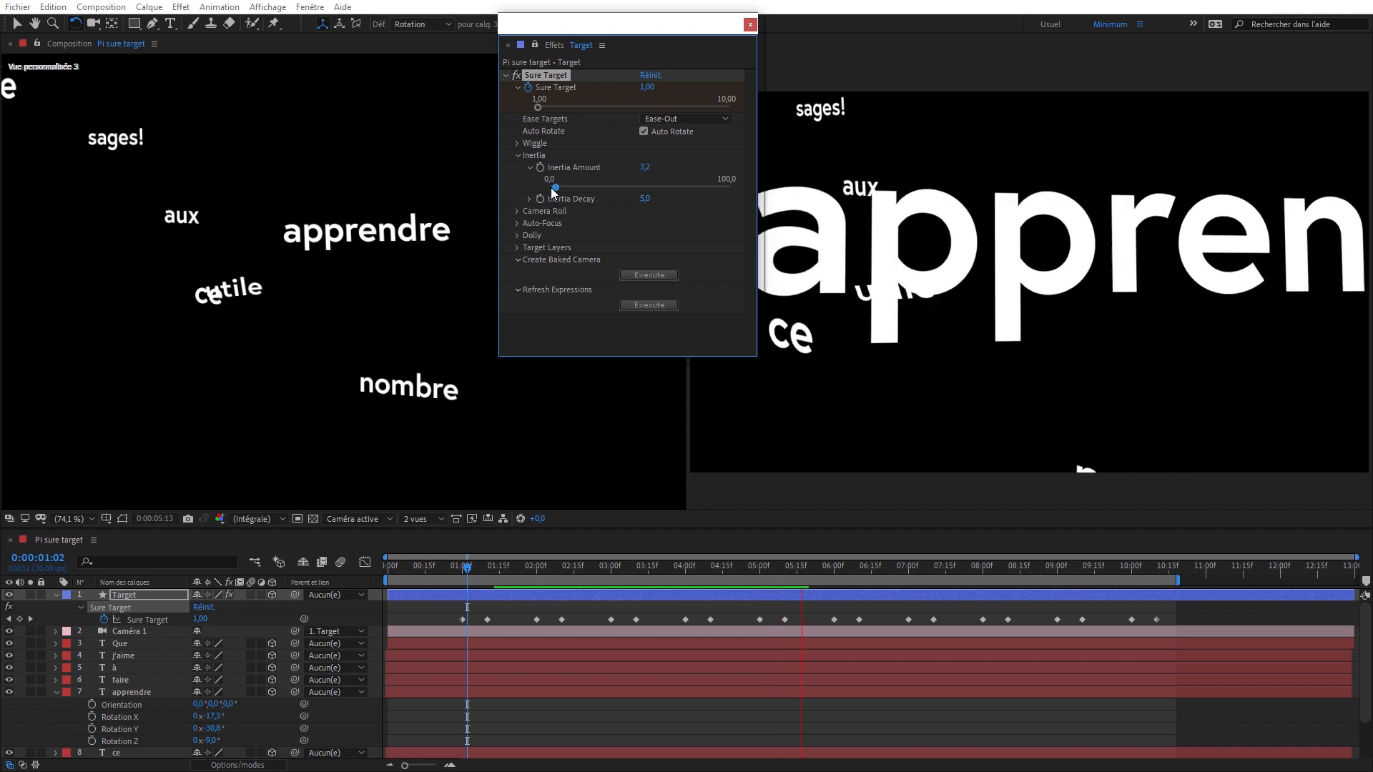
left_click_drag(557, 186, 569, 188)
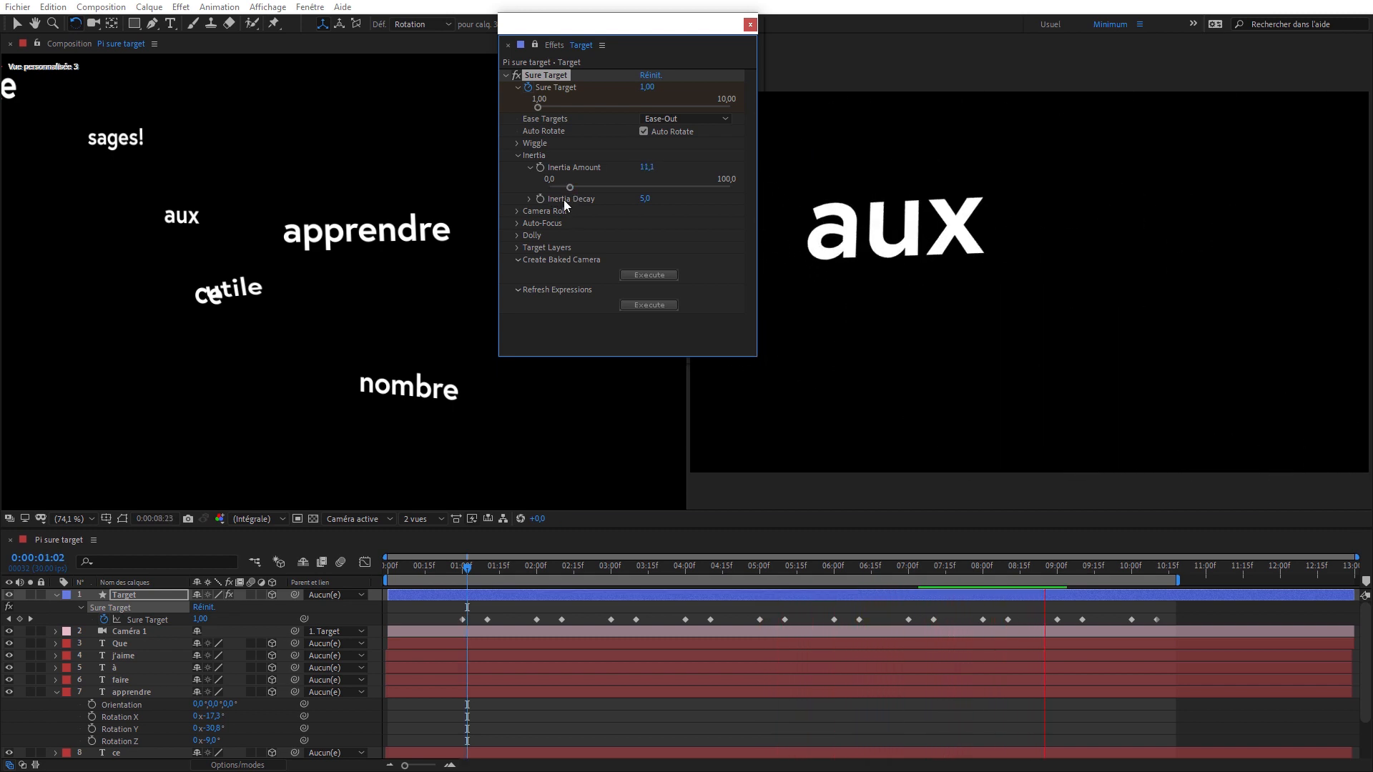
left_click_drag(569, 186, 564, 183)
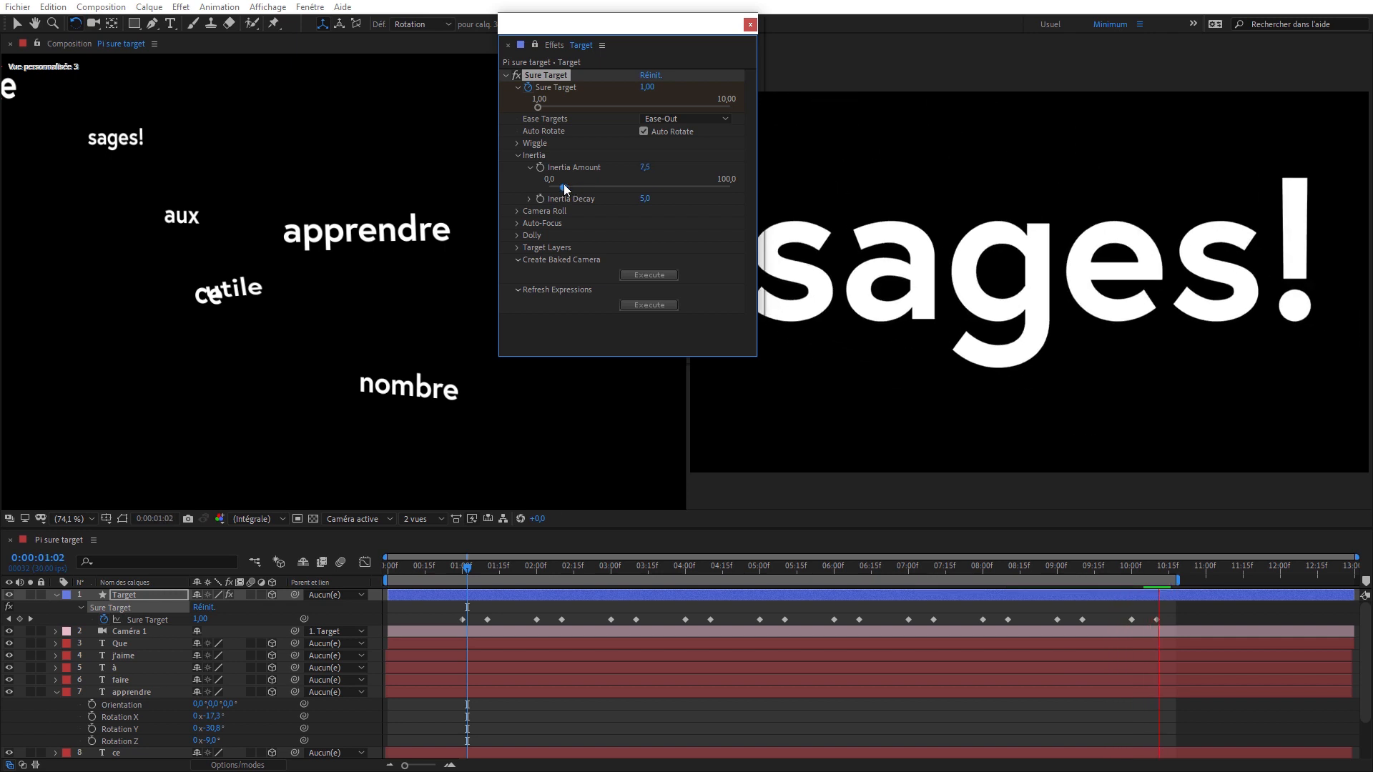
left_click(529, 198)
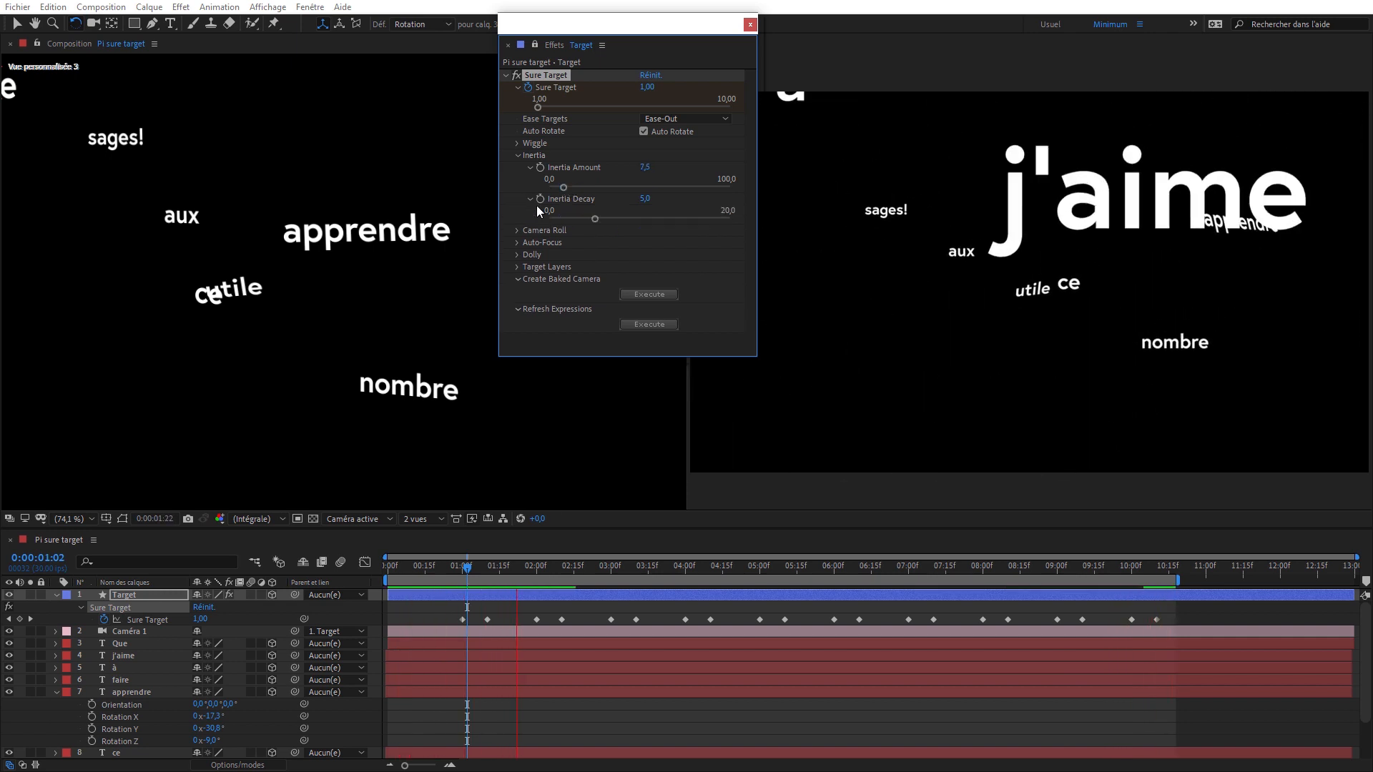
left_click_drag(599, 222, 631, 217)
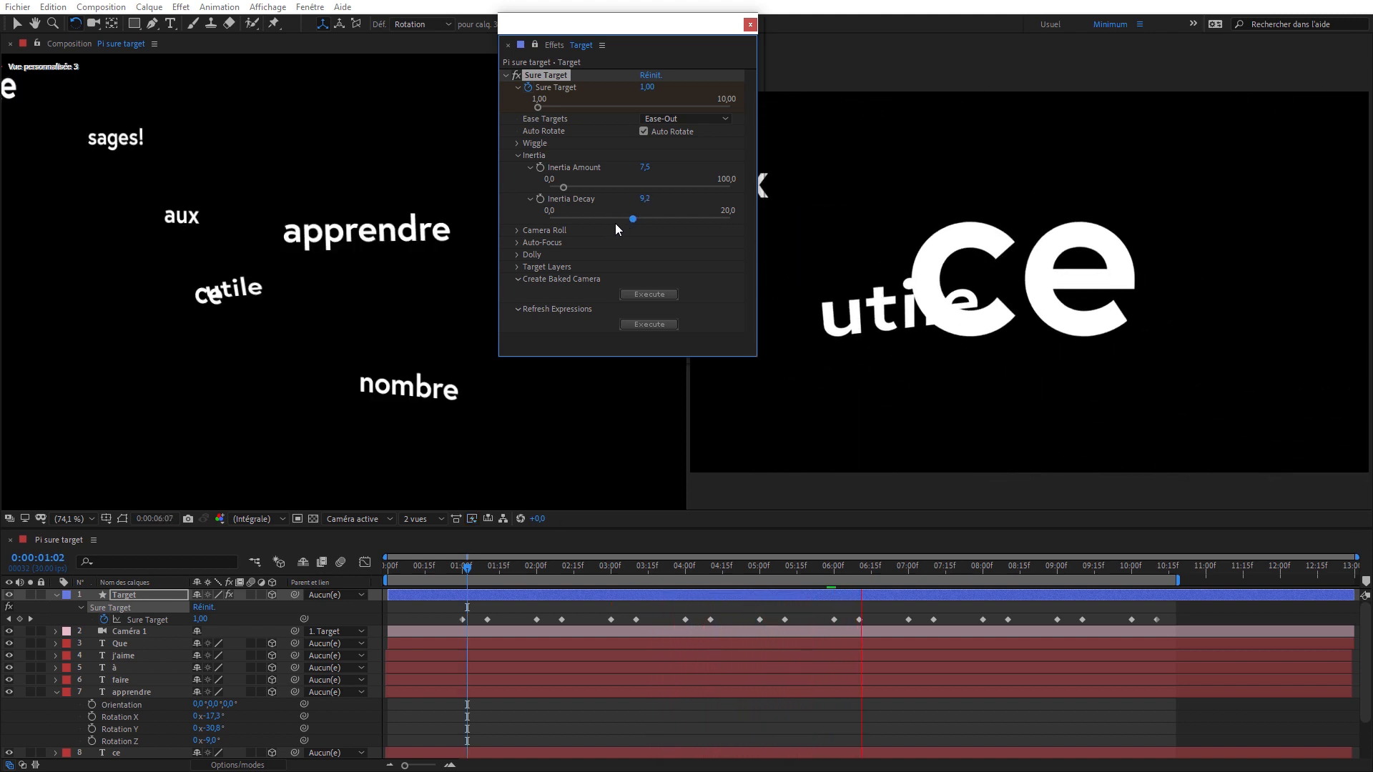
left_click_drag(565, 187, 562, 188)
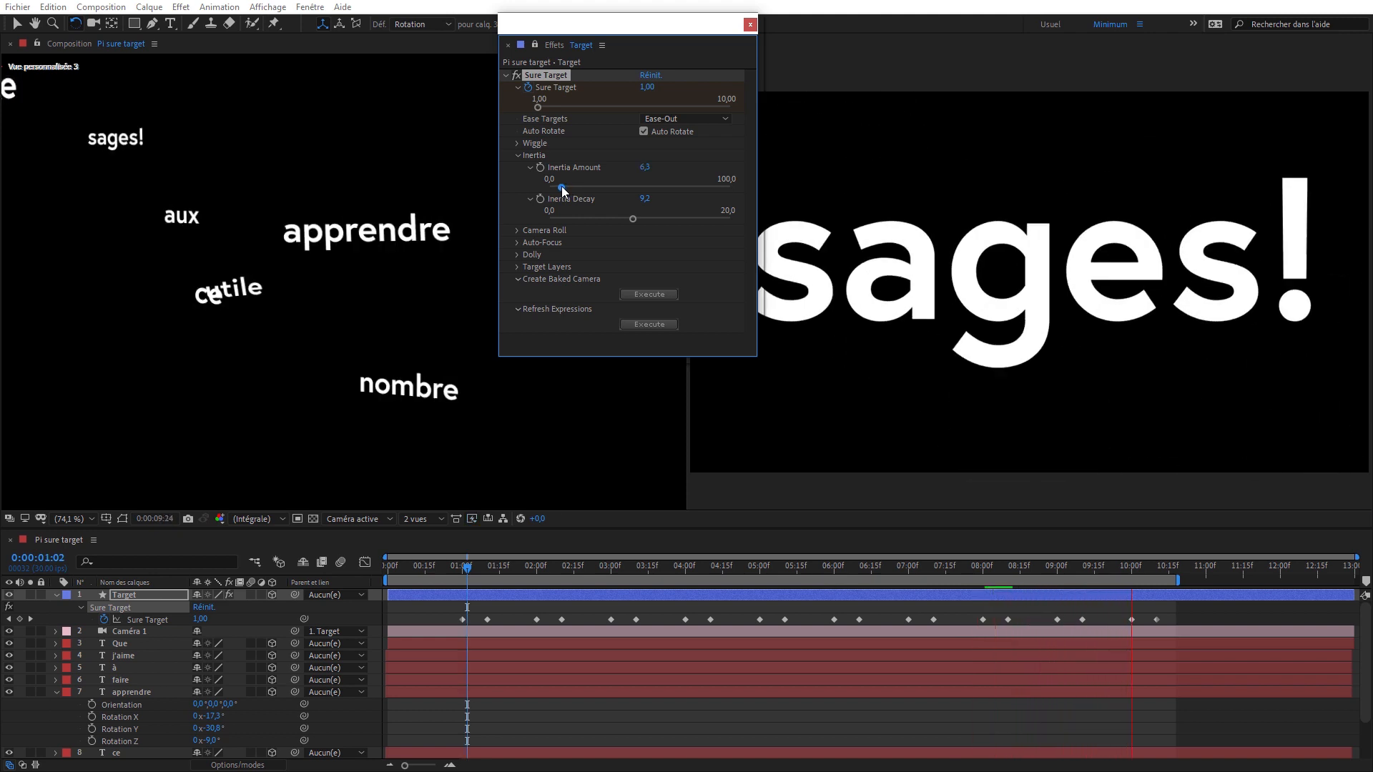
left_click_drag(627, 219, 641, 223)
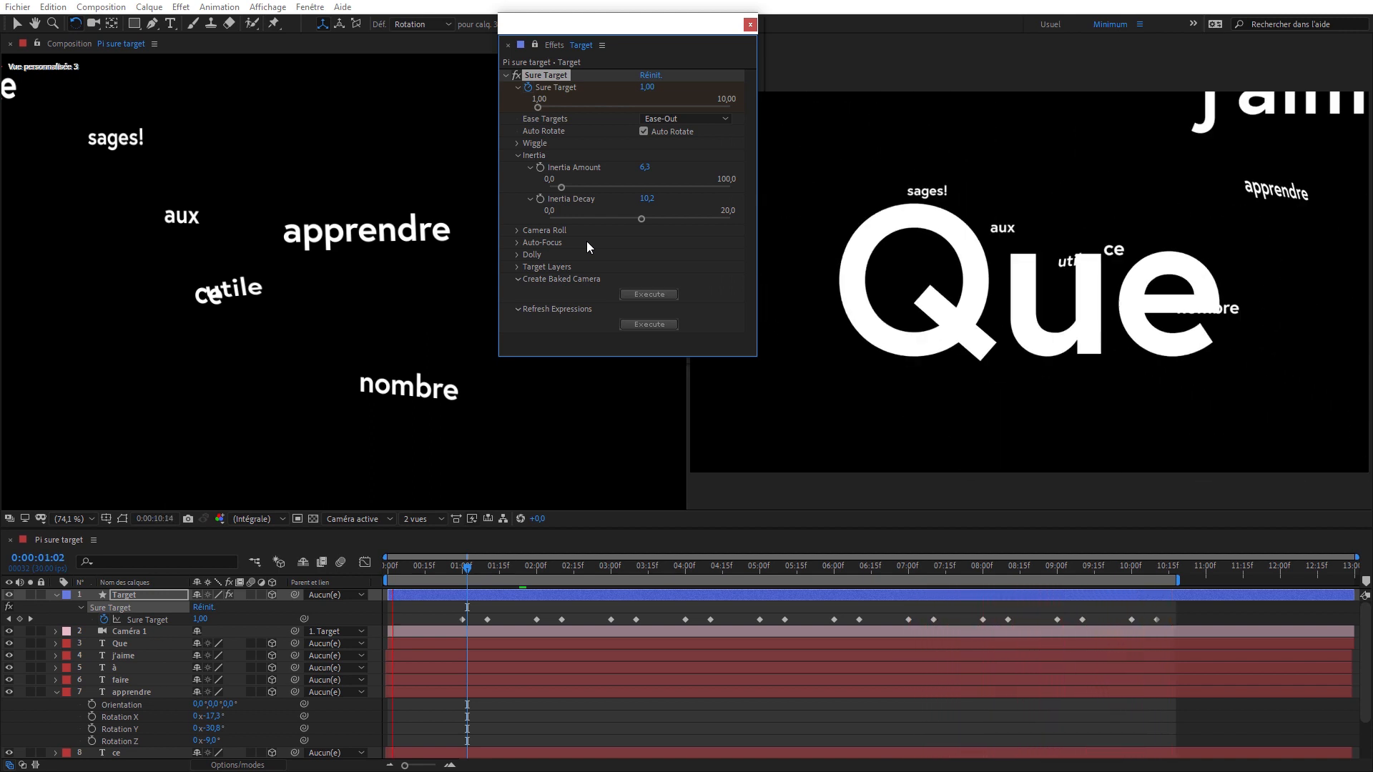
key("space")
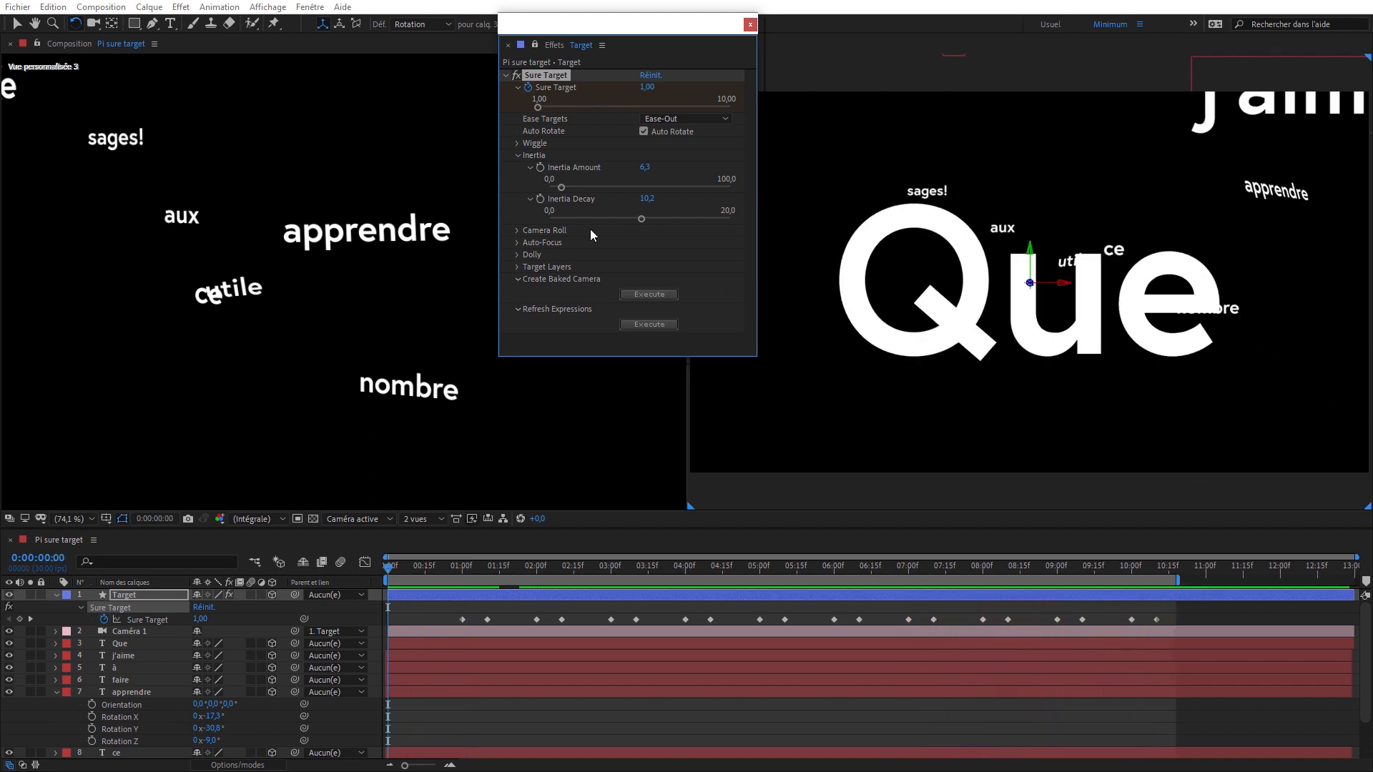
- Collapse the Inertia settings, expand Camera Roll and move the current time to 0:00:02:16
left_click(517, 156)
left_click(517, 168)
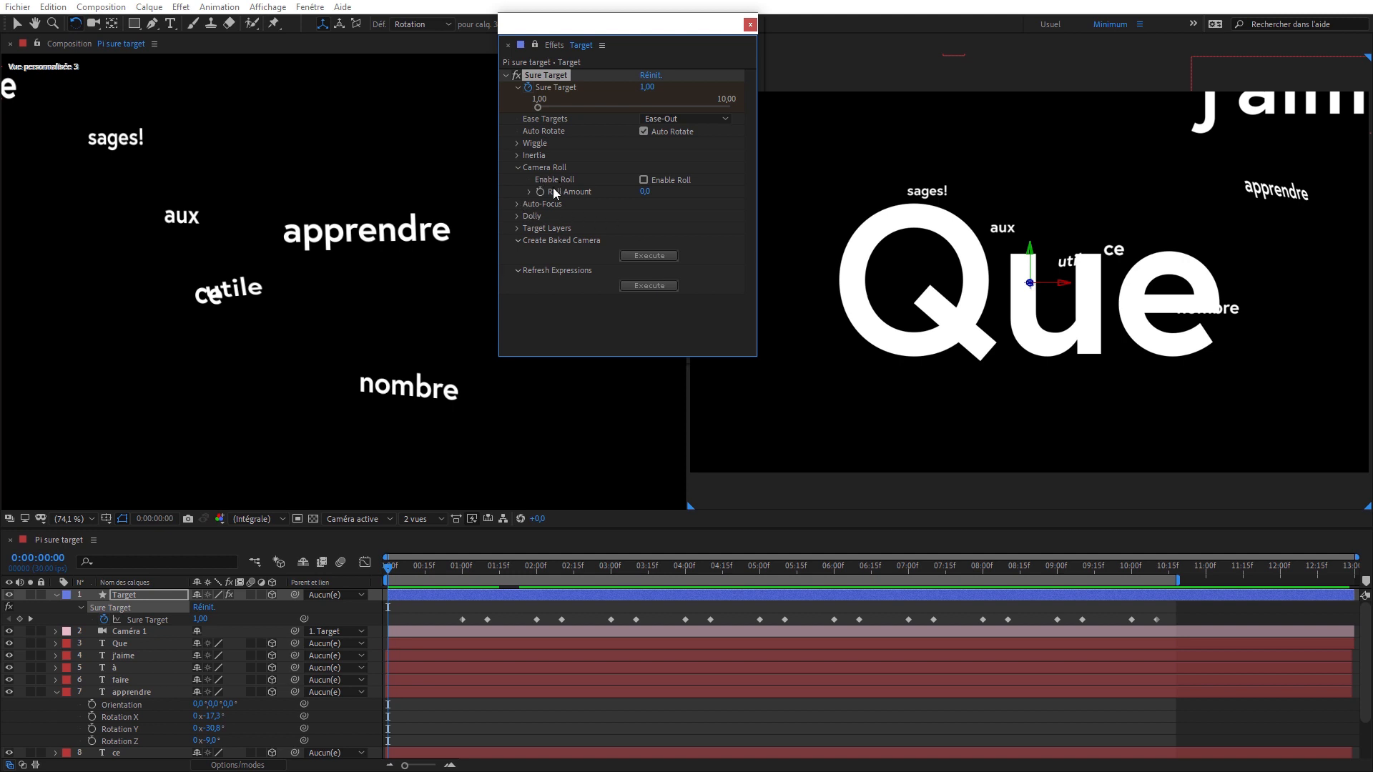
left_click_drag(471, 572, 577, 572)
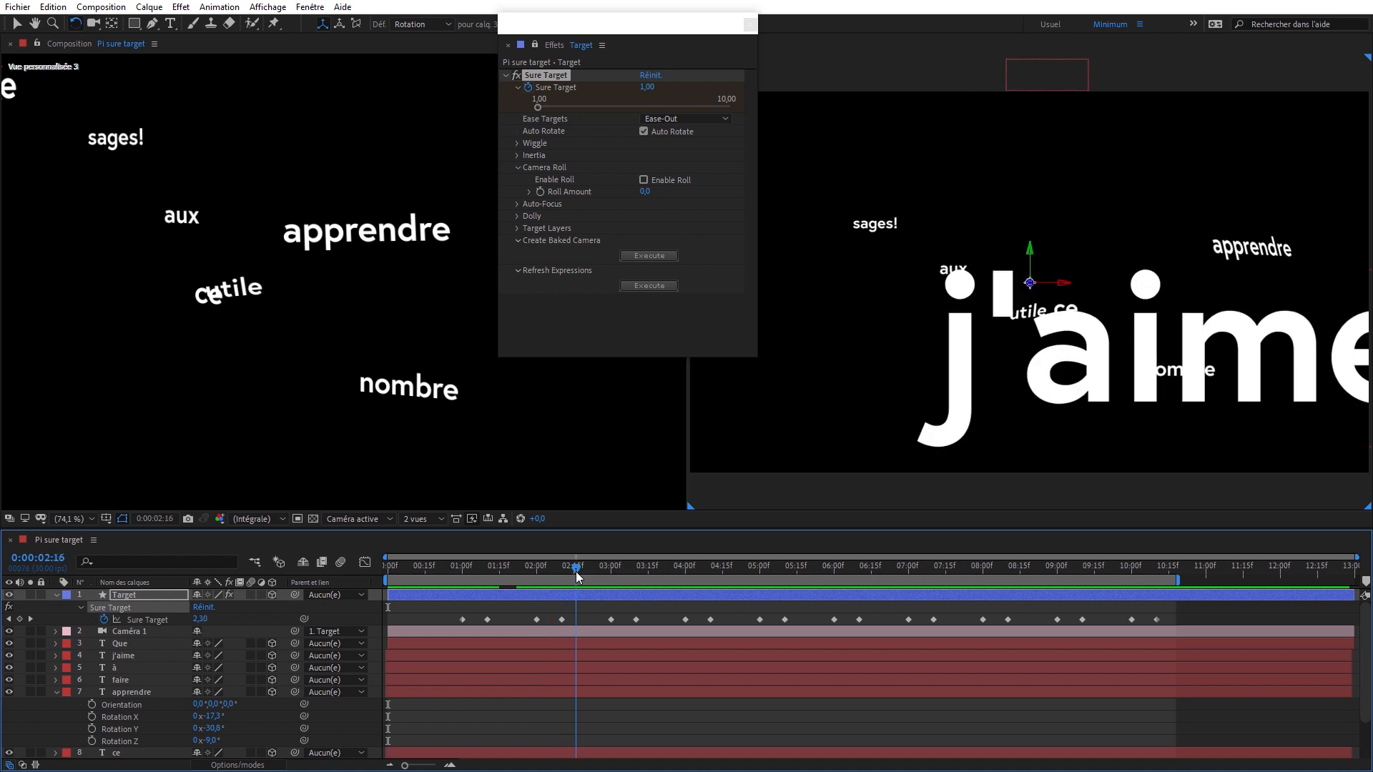
- Select Caméra 1, switch the custom view to Haut and frame the camera with all the text layers
left_click(136, 633)
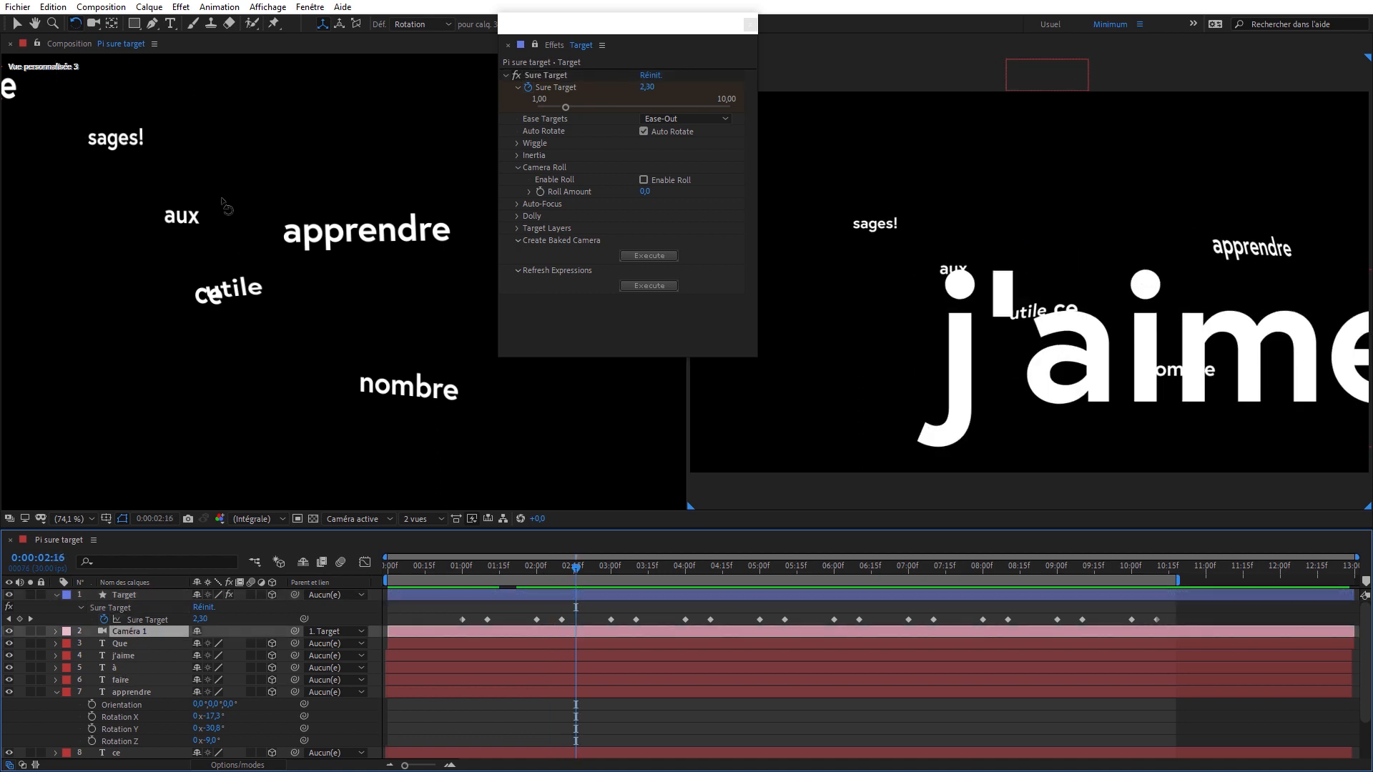
key("c")
left_click(276, 169)
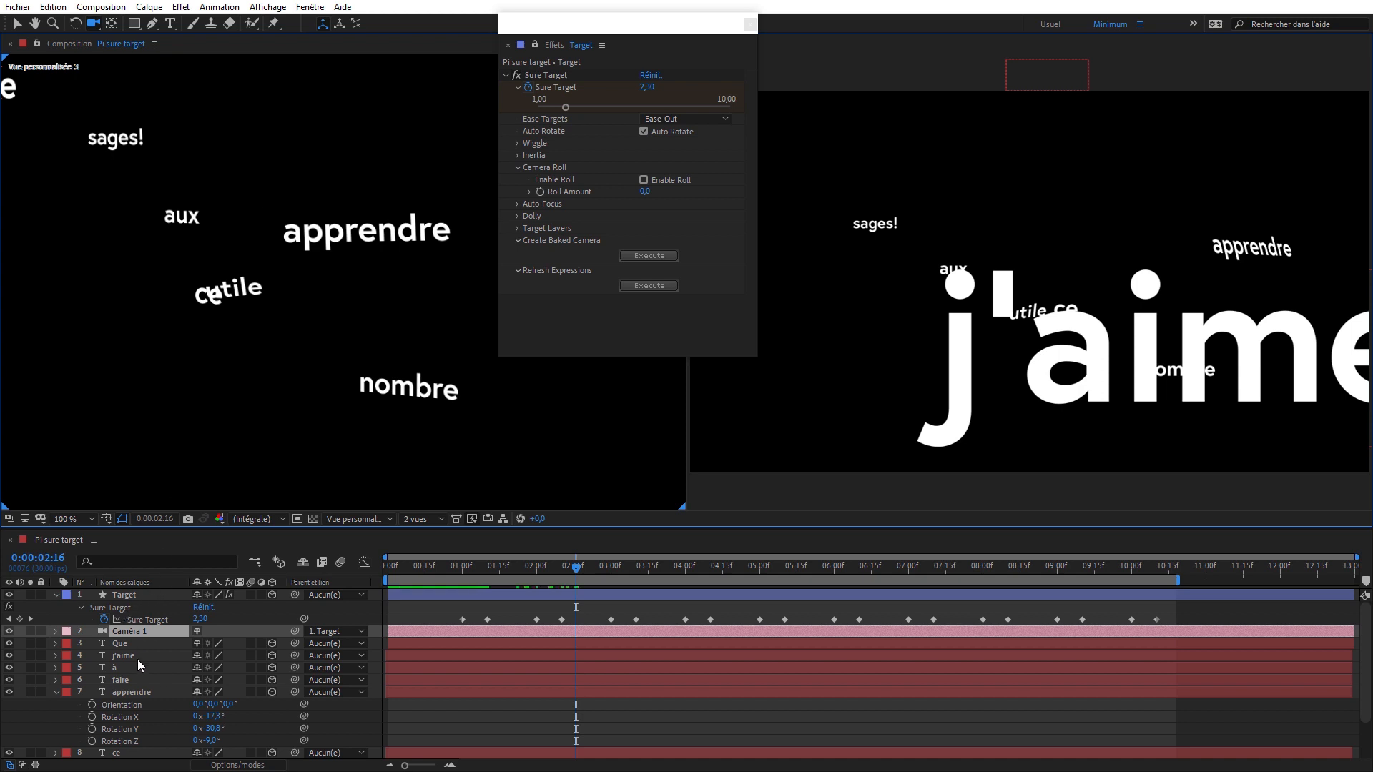
left_click(370, 522)
left_click(386, 607)
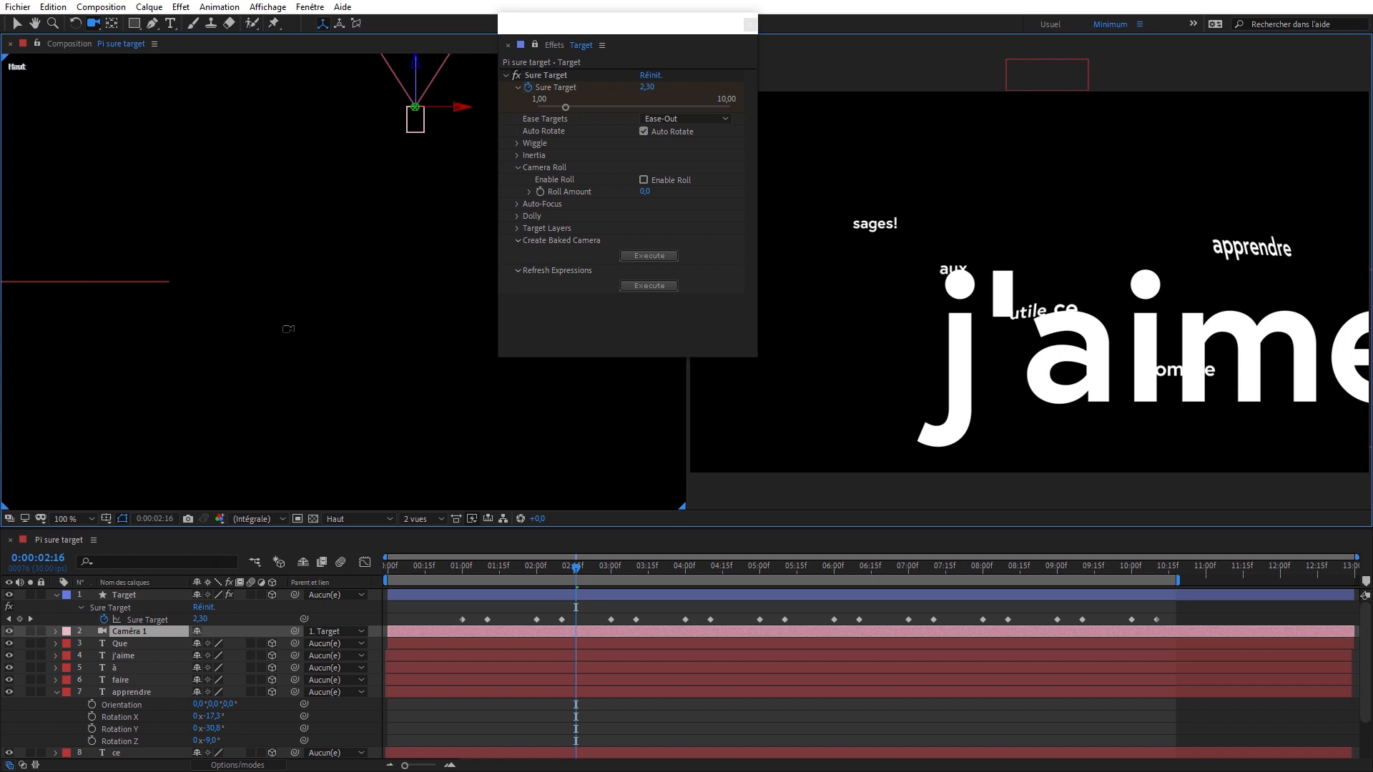
left_click_drag(290, 304, 290, 304)
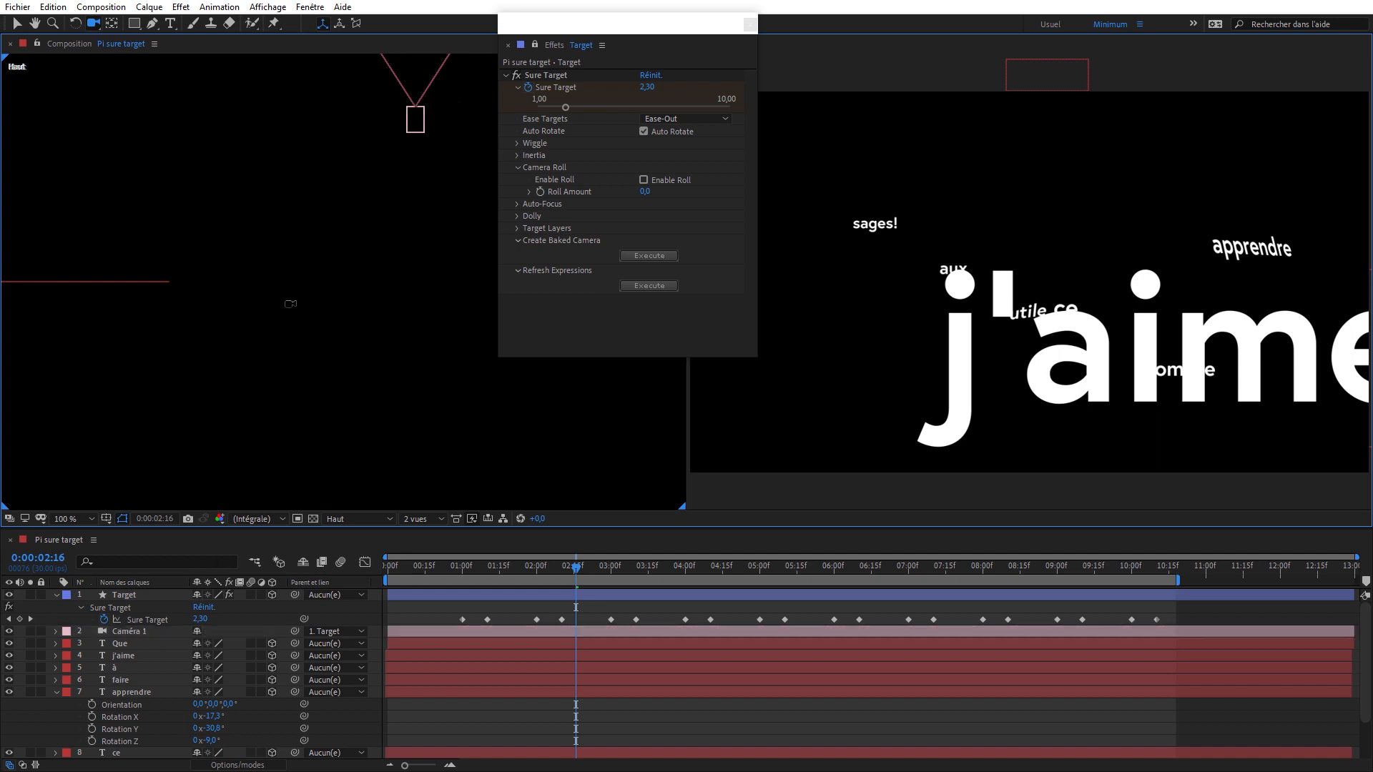
key("ctrl+z")
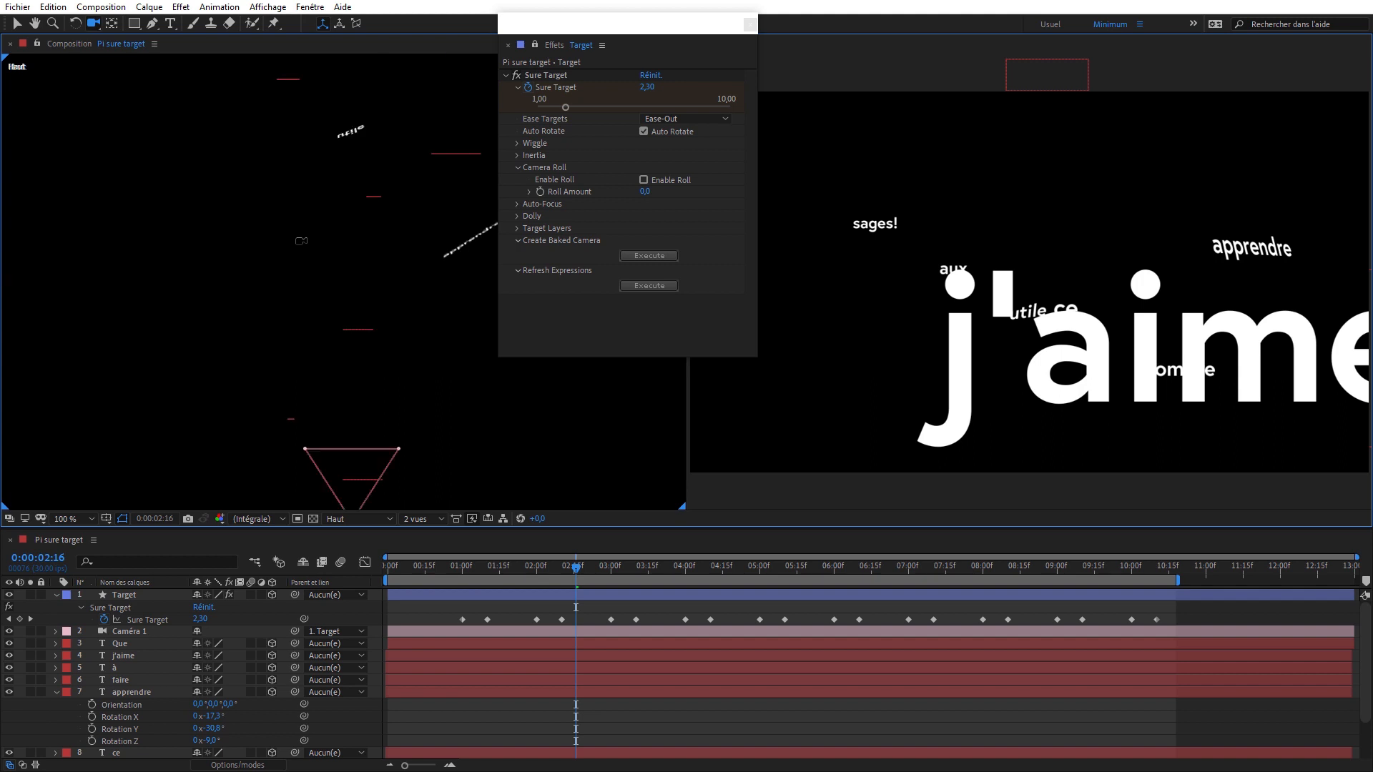
left_click_drag(312, 233, 289, 439)
left_click_drag(321, 291, 312, 384)
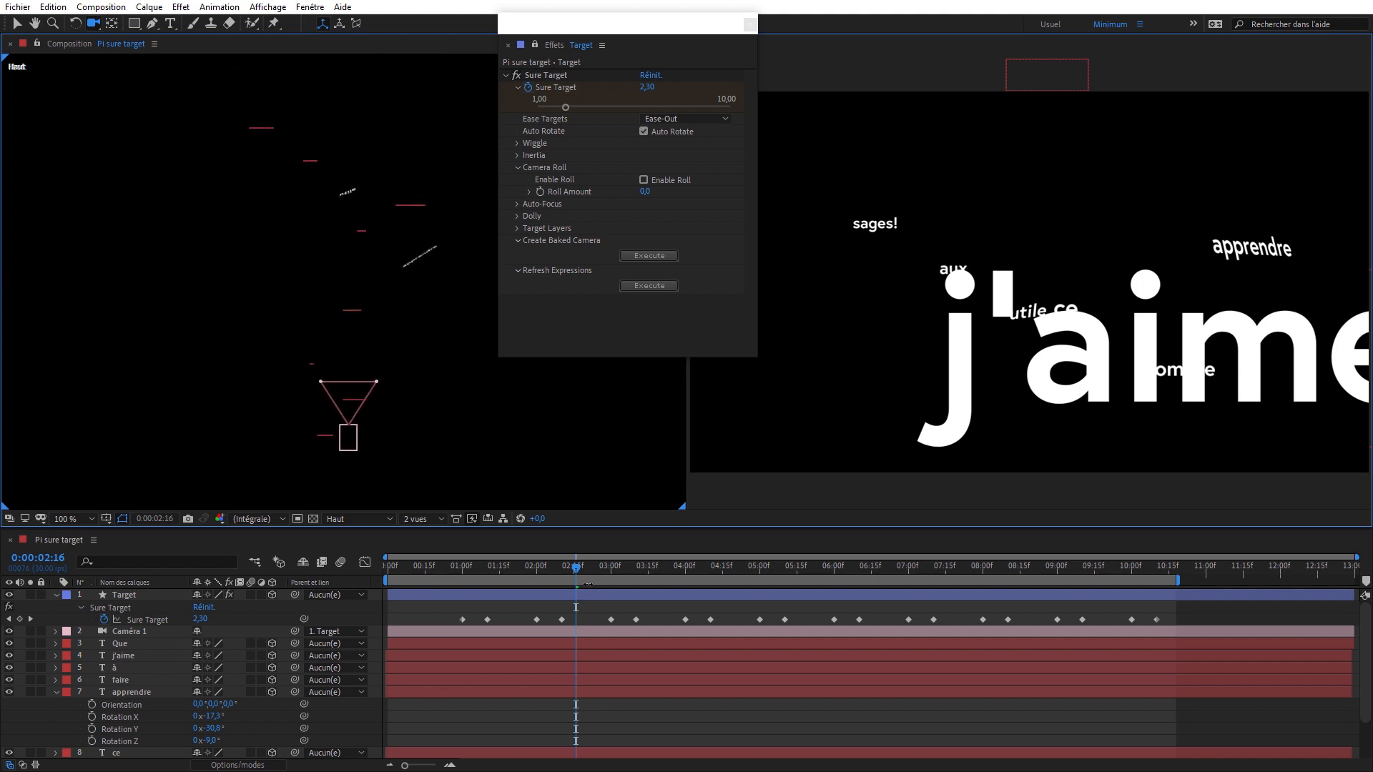
- Reveal the Target layer's Position expression, examine its motion path up to 0:00:04:17, and collapse the layer
left_click(144, 594)
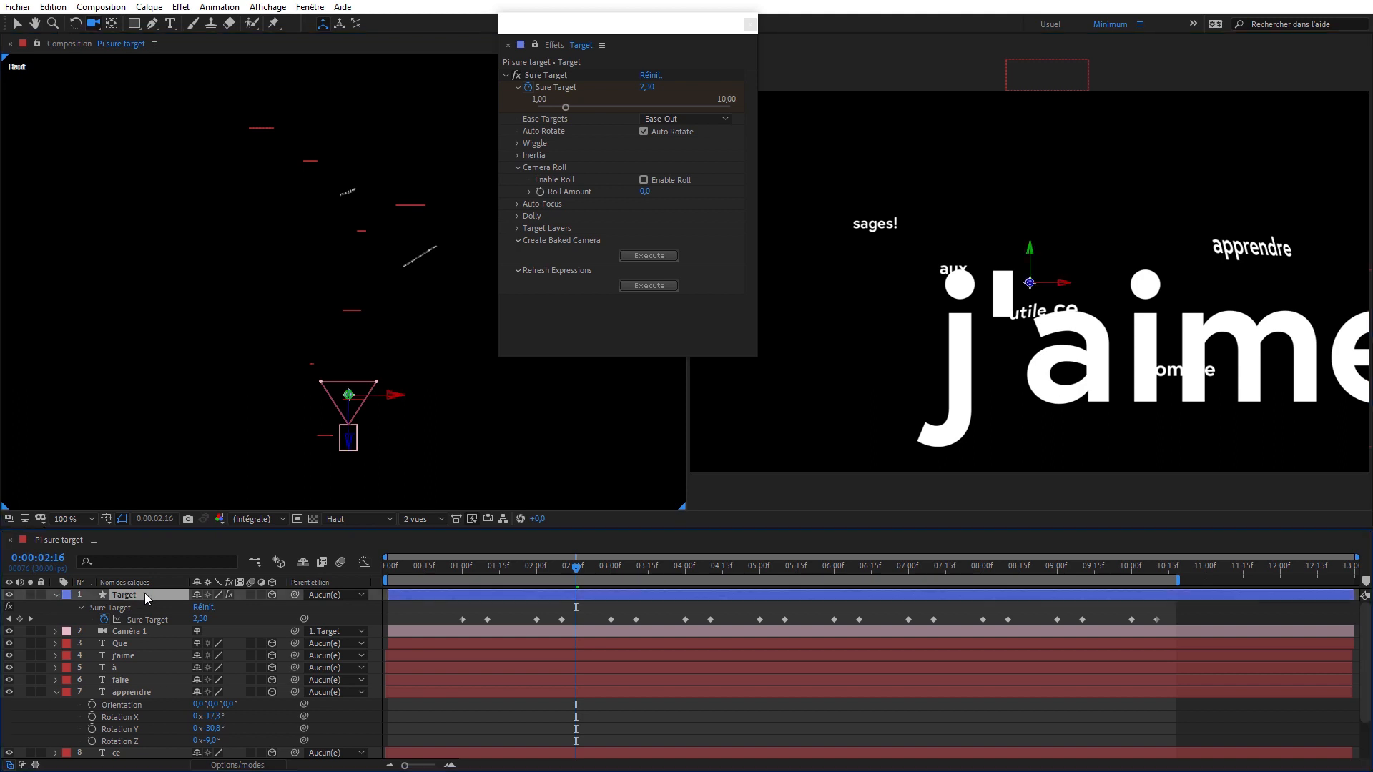
left_click(150, 631)
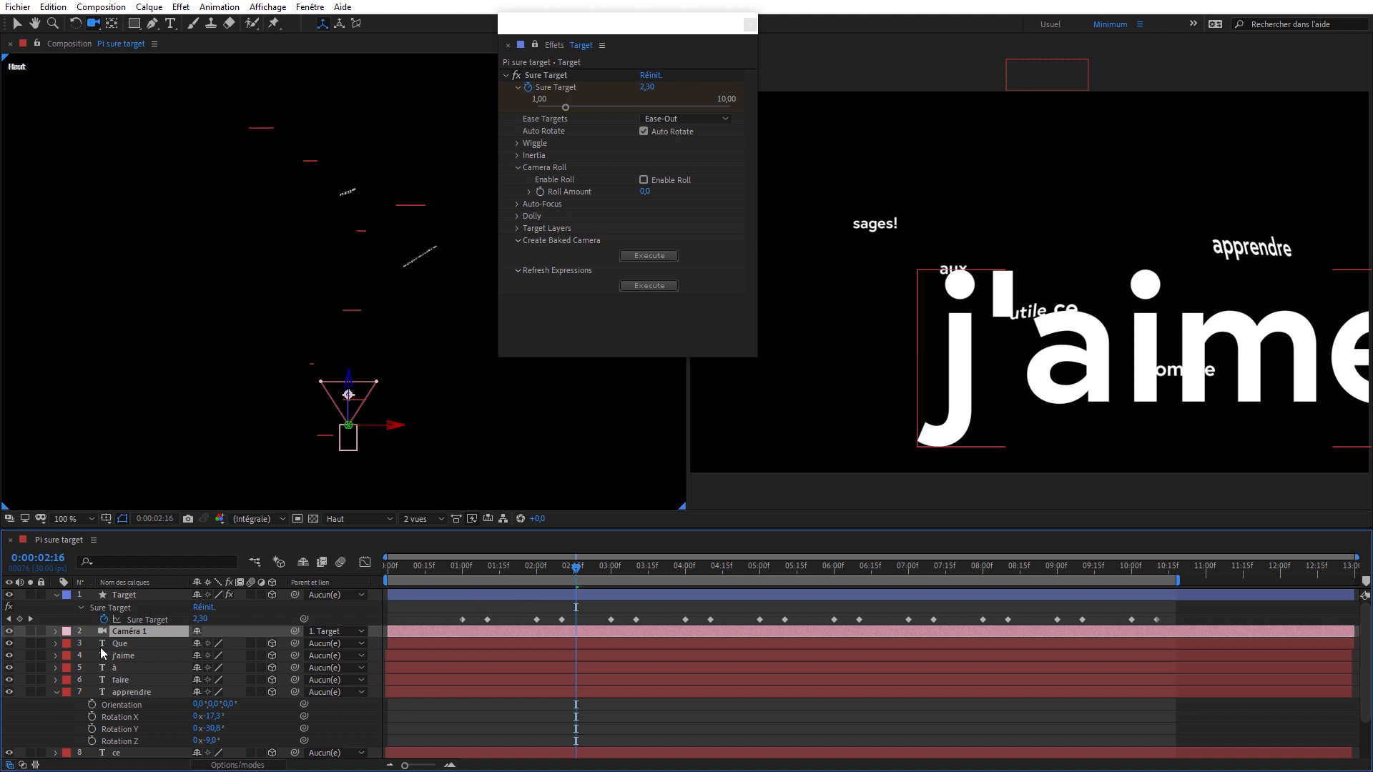
left_click(123, 595)
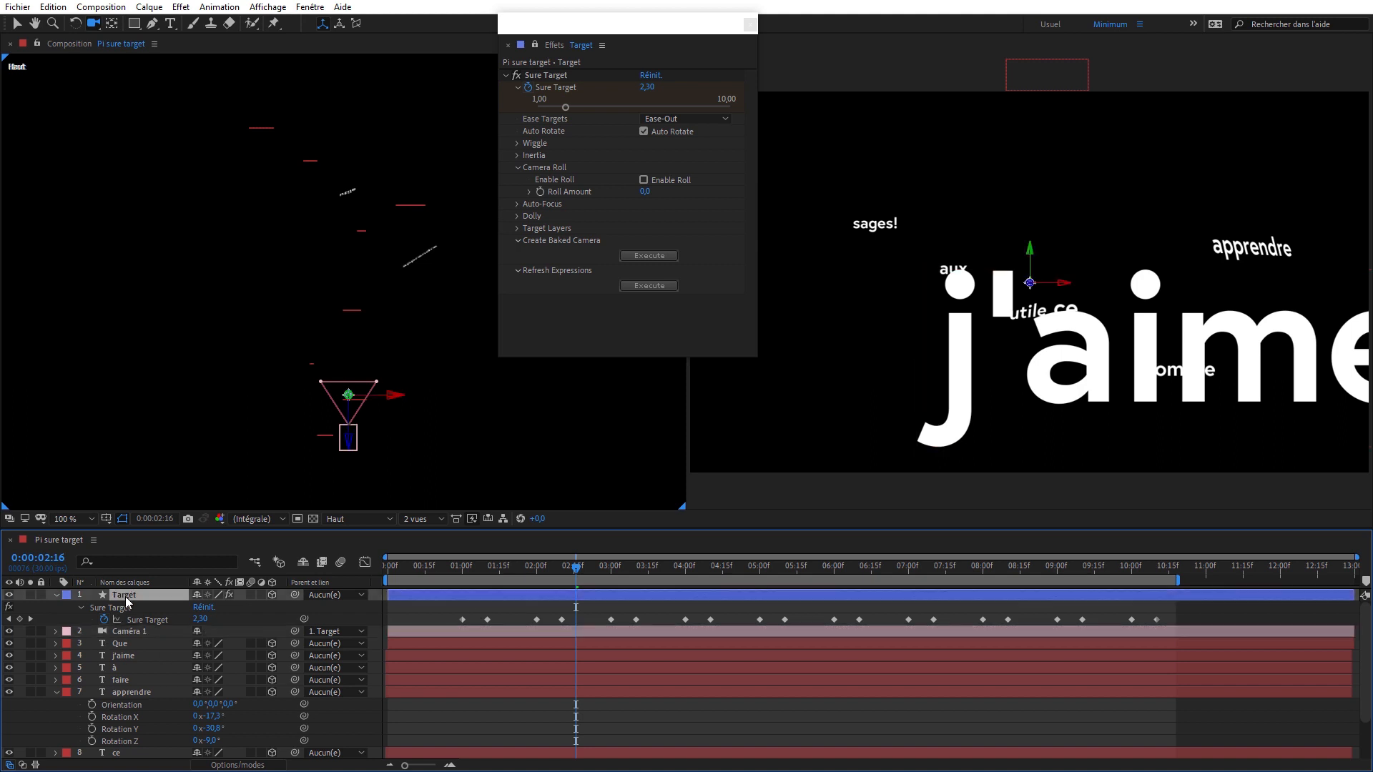
key("p")
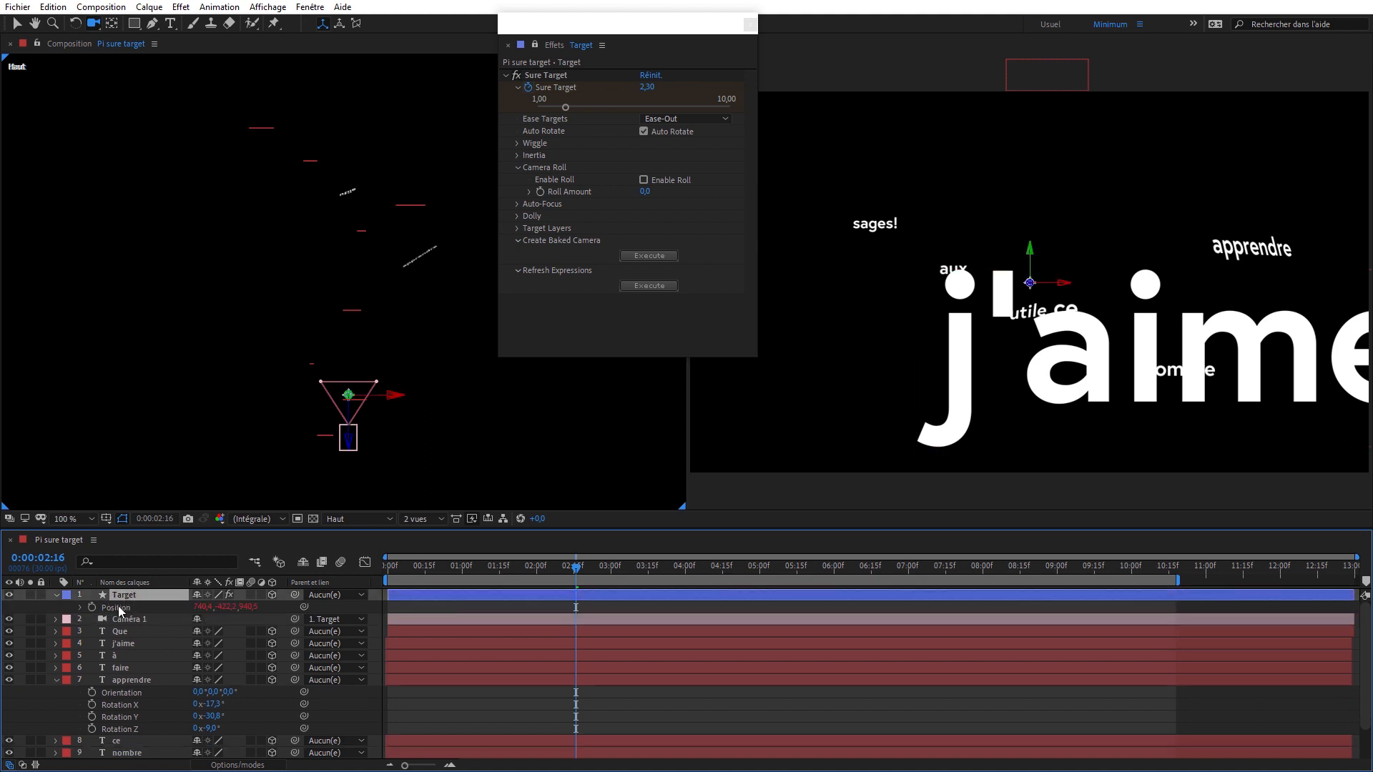
left_click(80, 608)
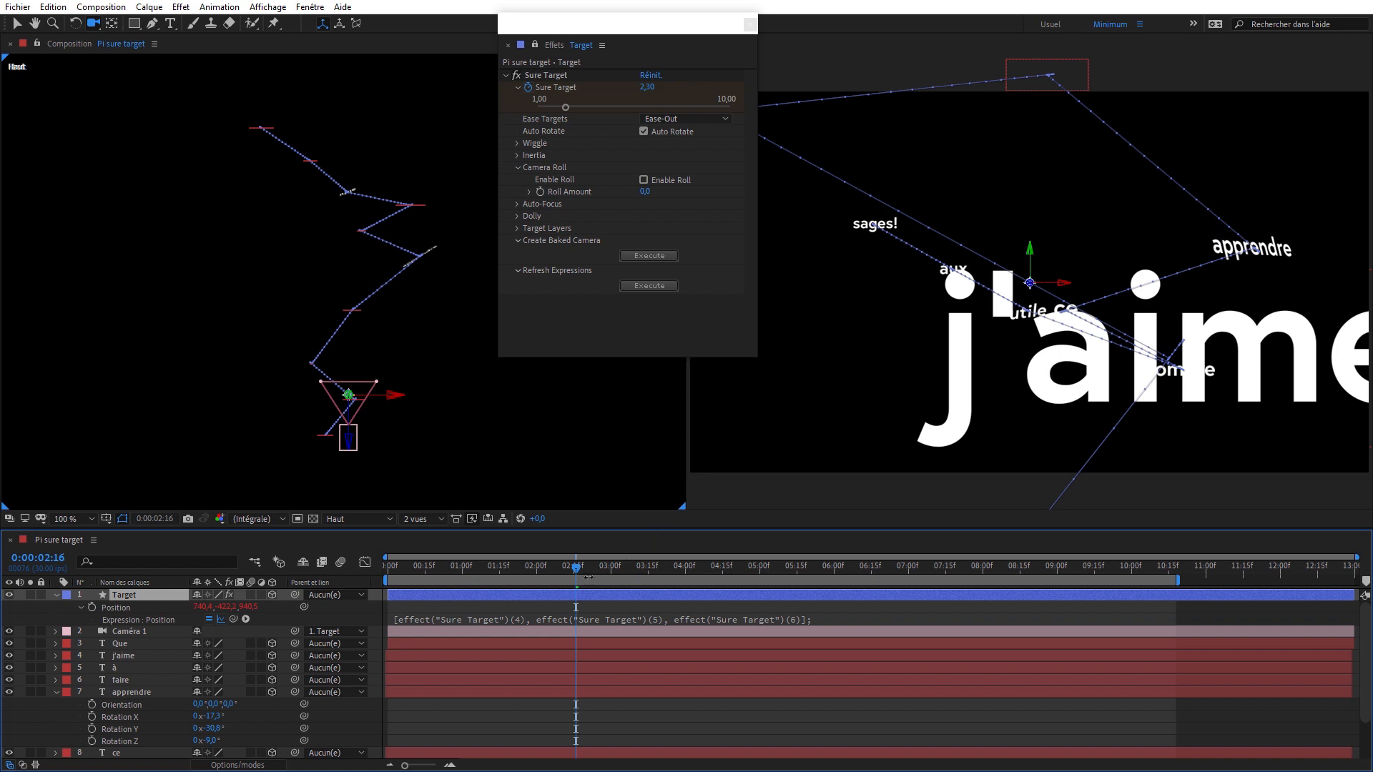
left_click_drag(584, 577, 730, 593)
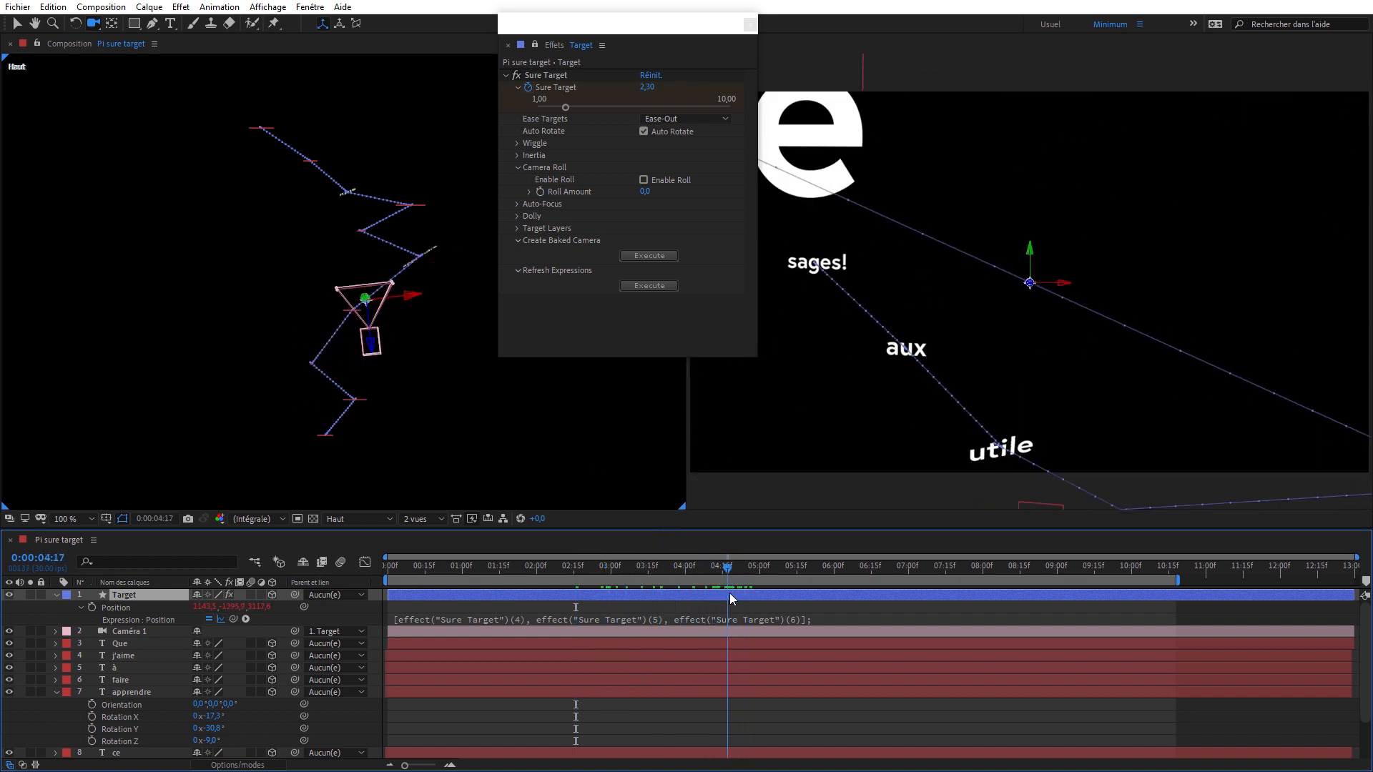
left_click(221, 620)
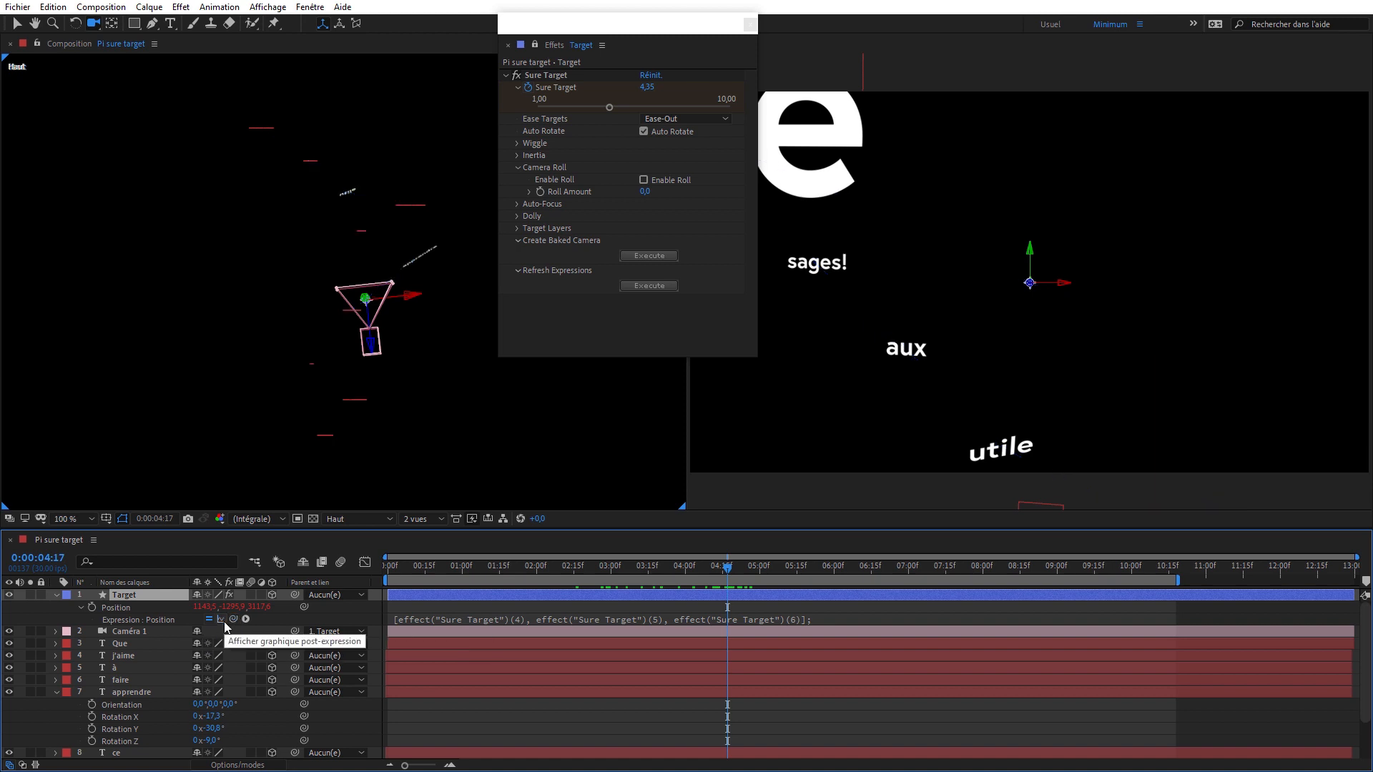
left_click(55, 595)
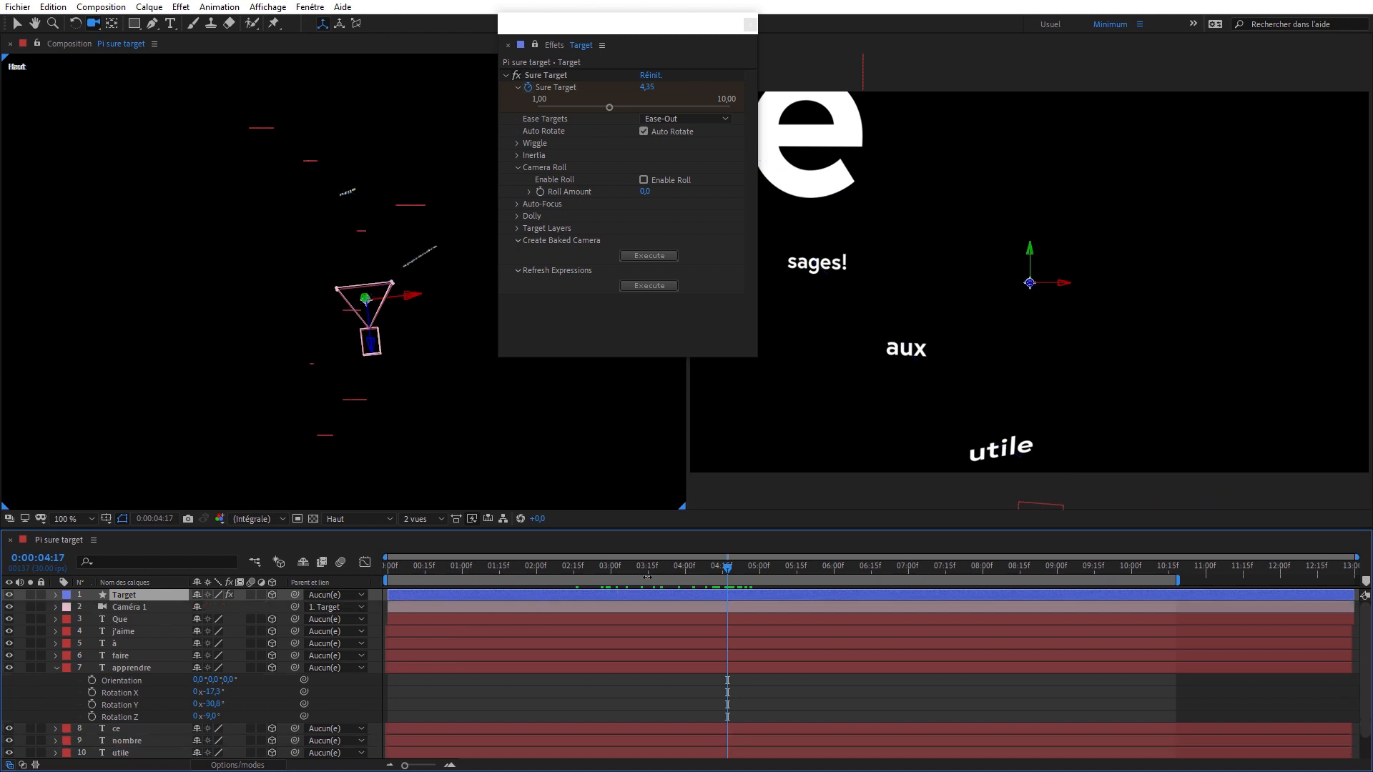
- At 0:00:04:18, enable Camera Roll on the Sure Target effect and set Roll Amount to about -4.6
left_click(730, 568)
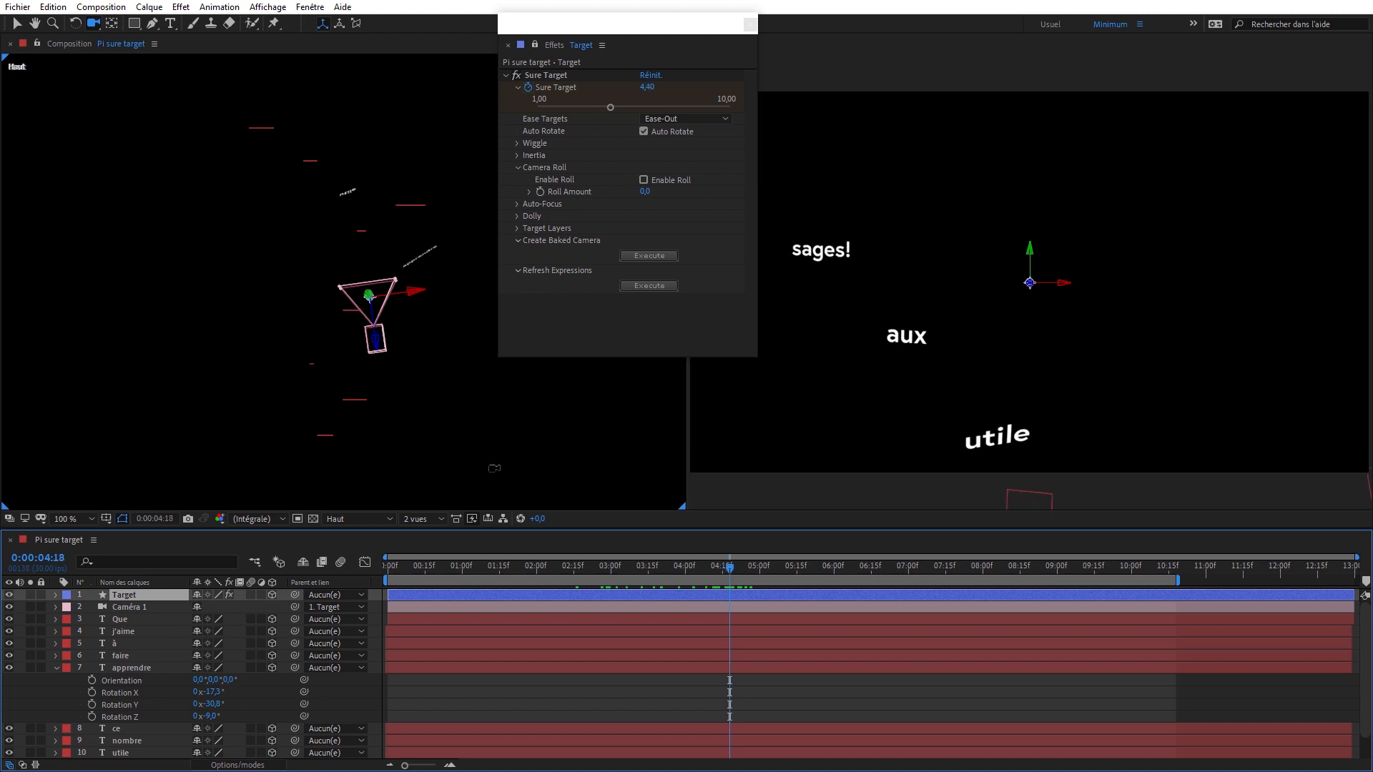
key("c")
left_click_drag(369, 348, 497, 212)
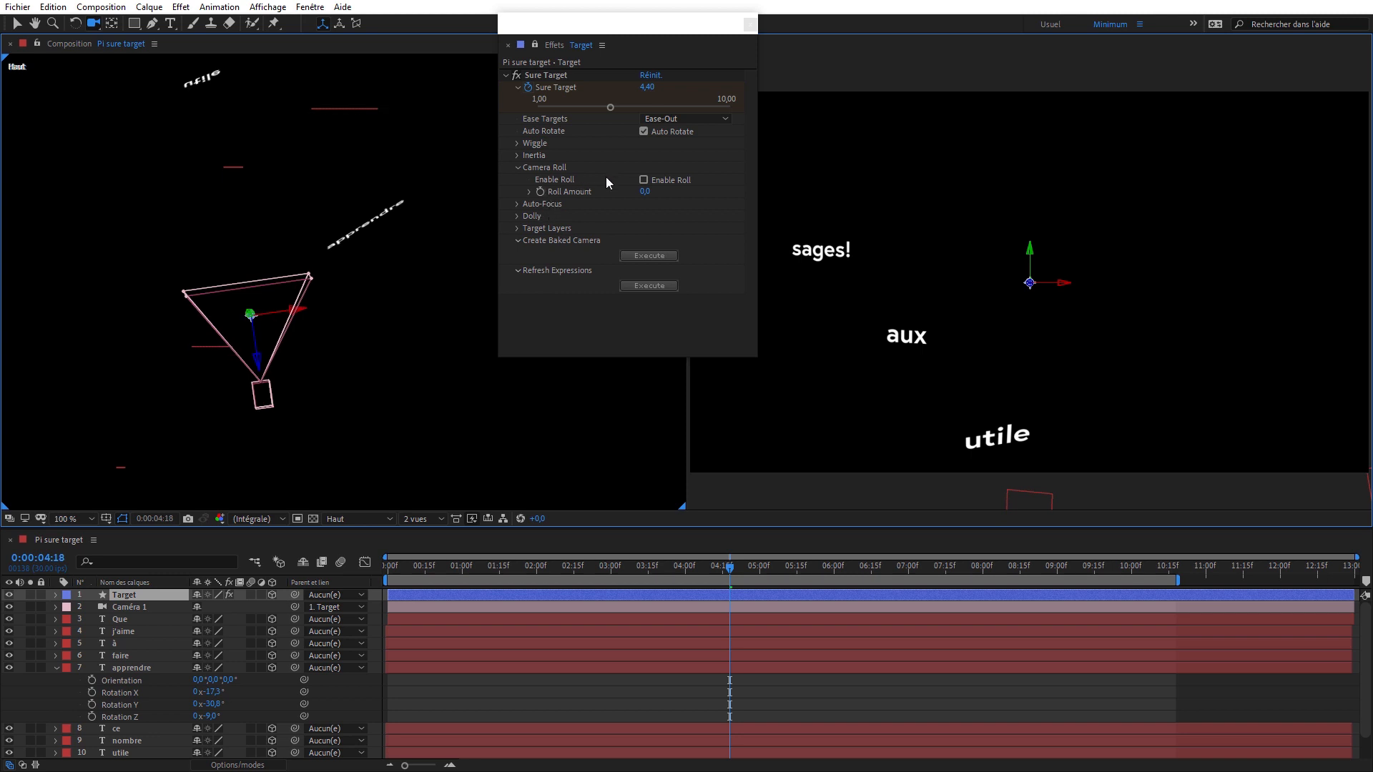
left_click(643, 180)
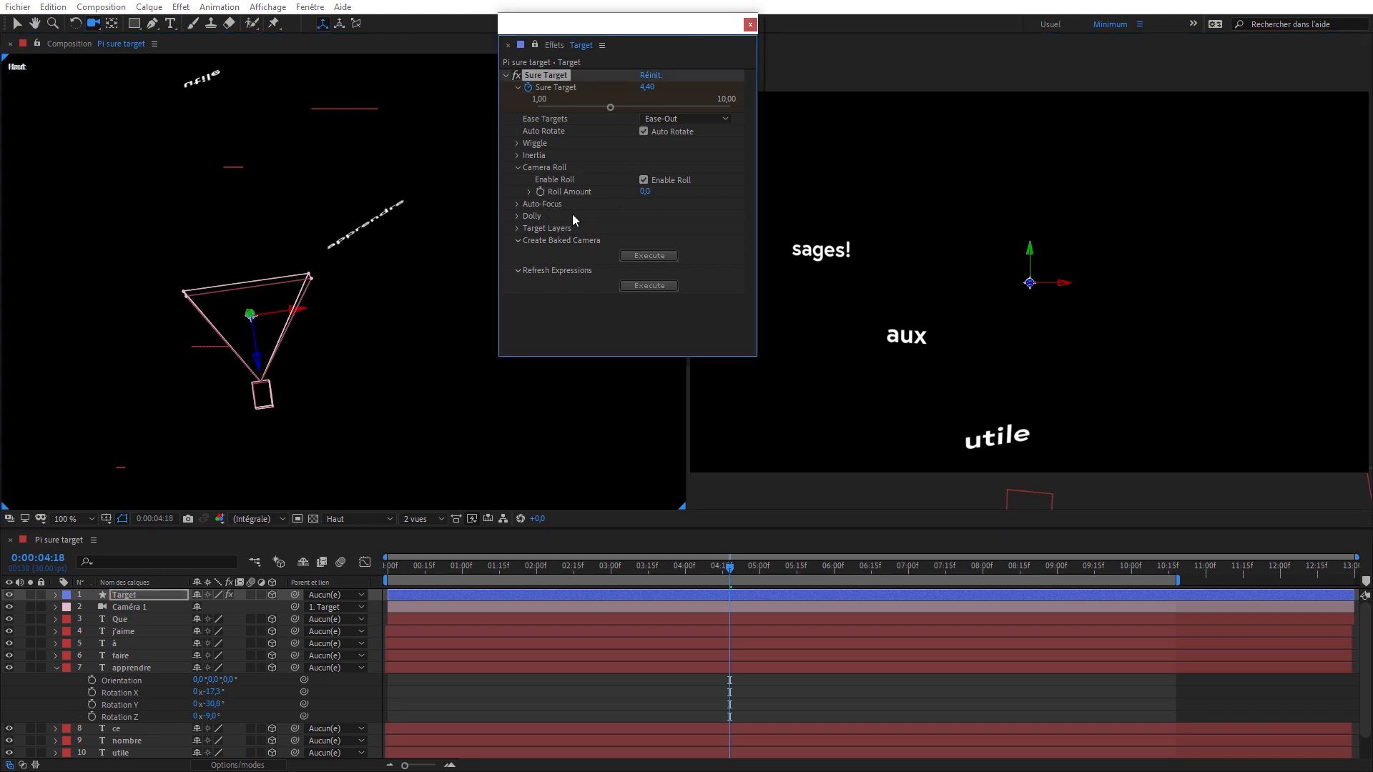
left_click(529, 193)
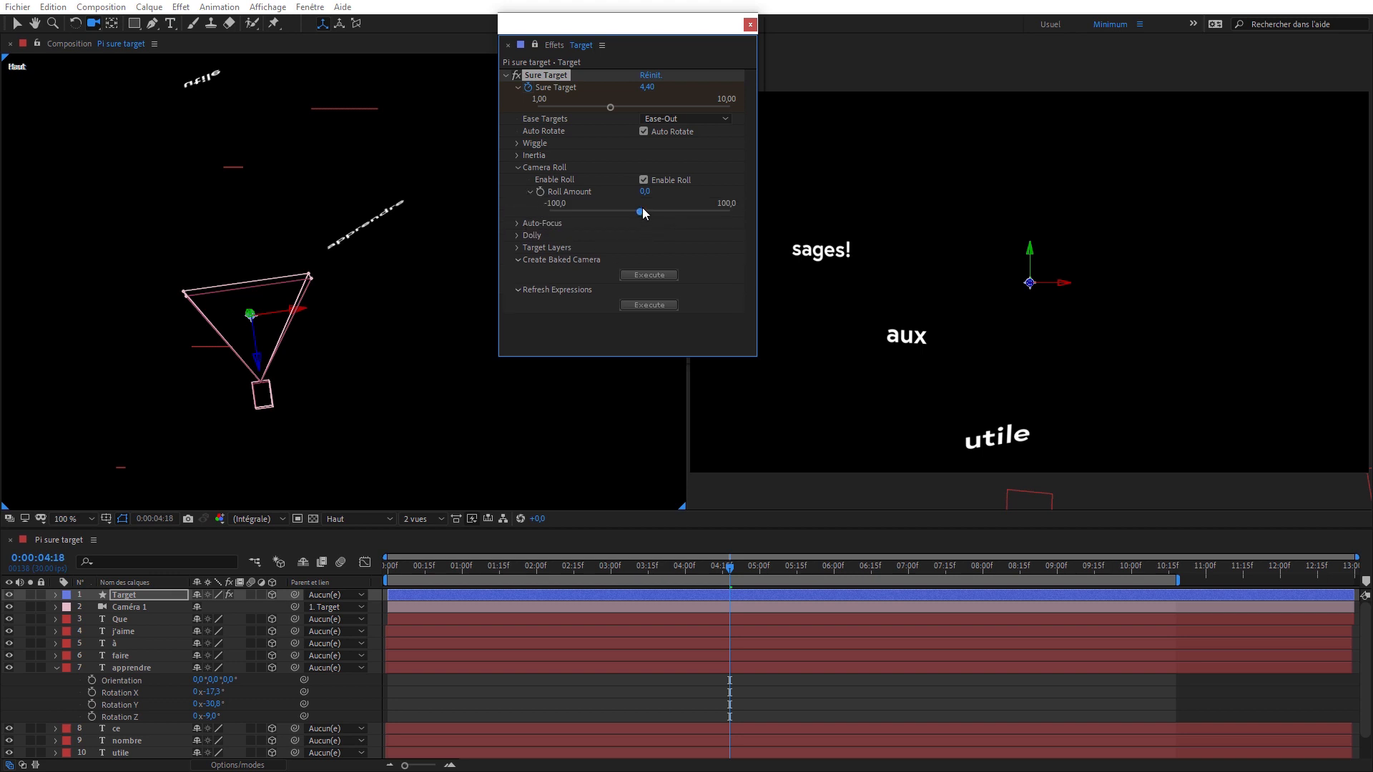
left_click_drag(642, 212, 640, 212)
left_click_drag(641, 212, 664, 188)
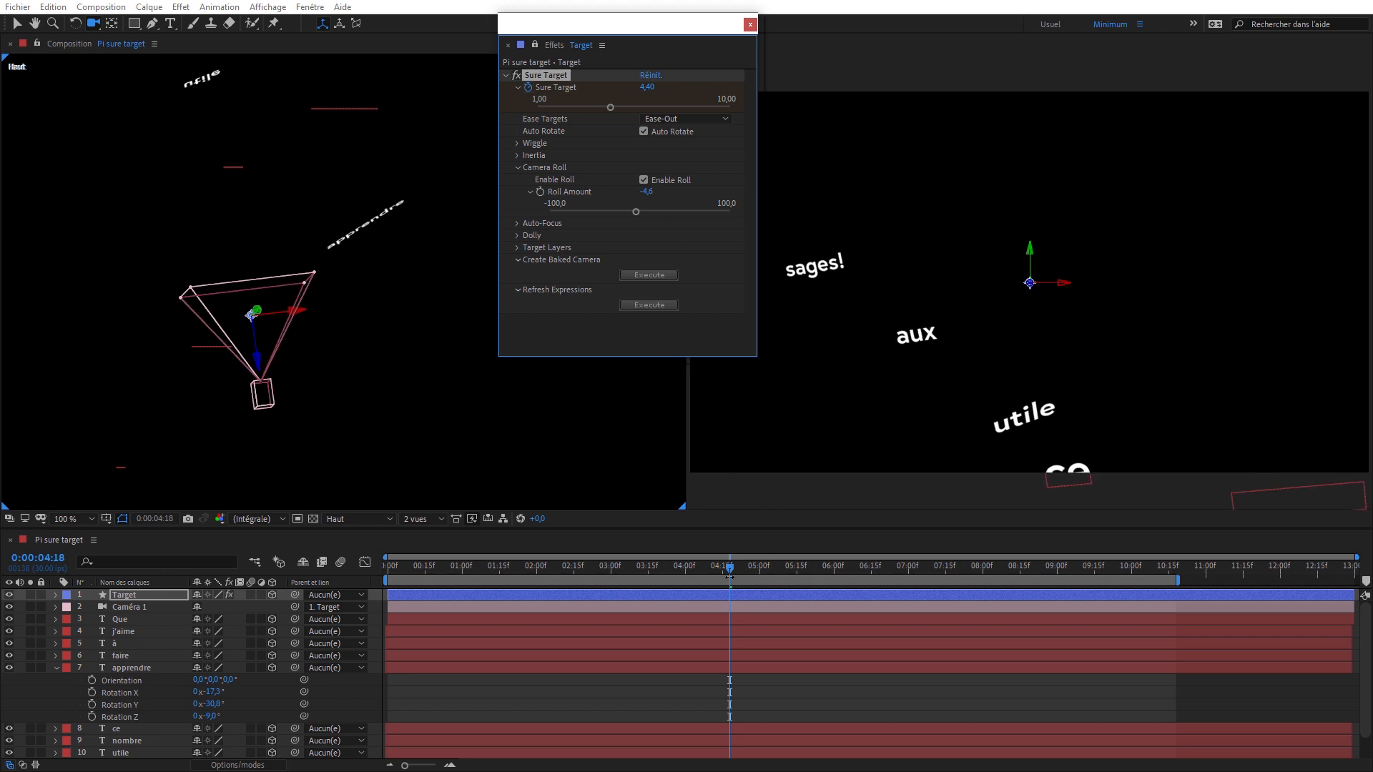
- Preview the rolling camera moves and set Roll Amount to -4 during playback
left_click_drag(730, 576, 737, 534)
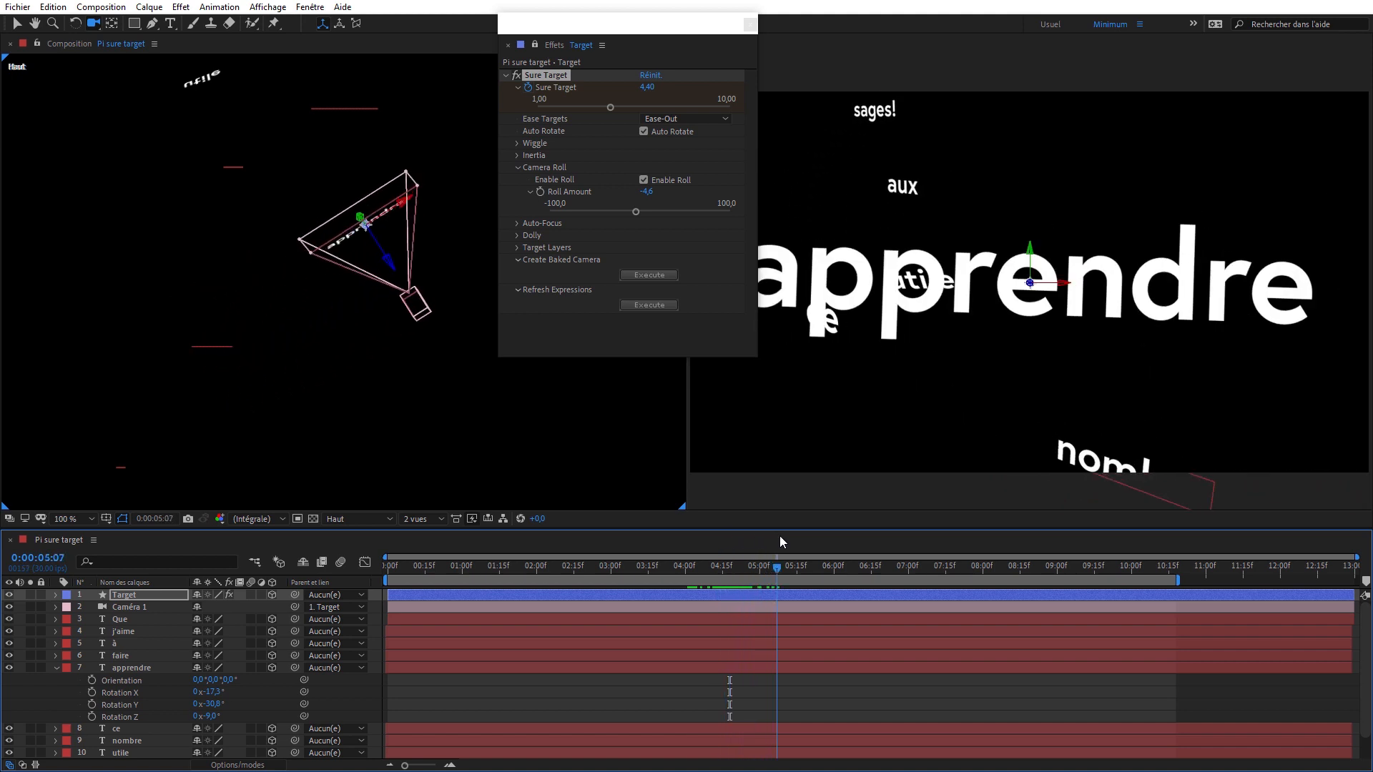
mouse_move(779, 550)
left_mouse_down()
mouse_move(710, 551)
mouse_move(778, 534)
left_mouse_up()
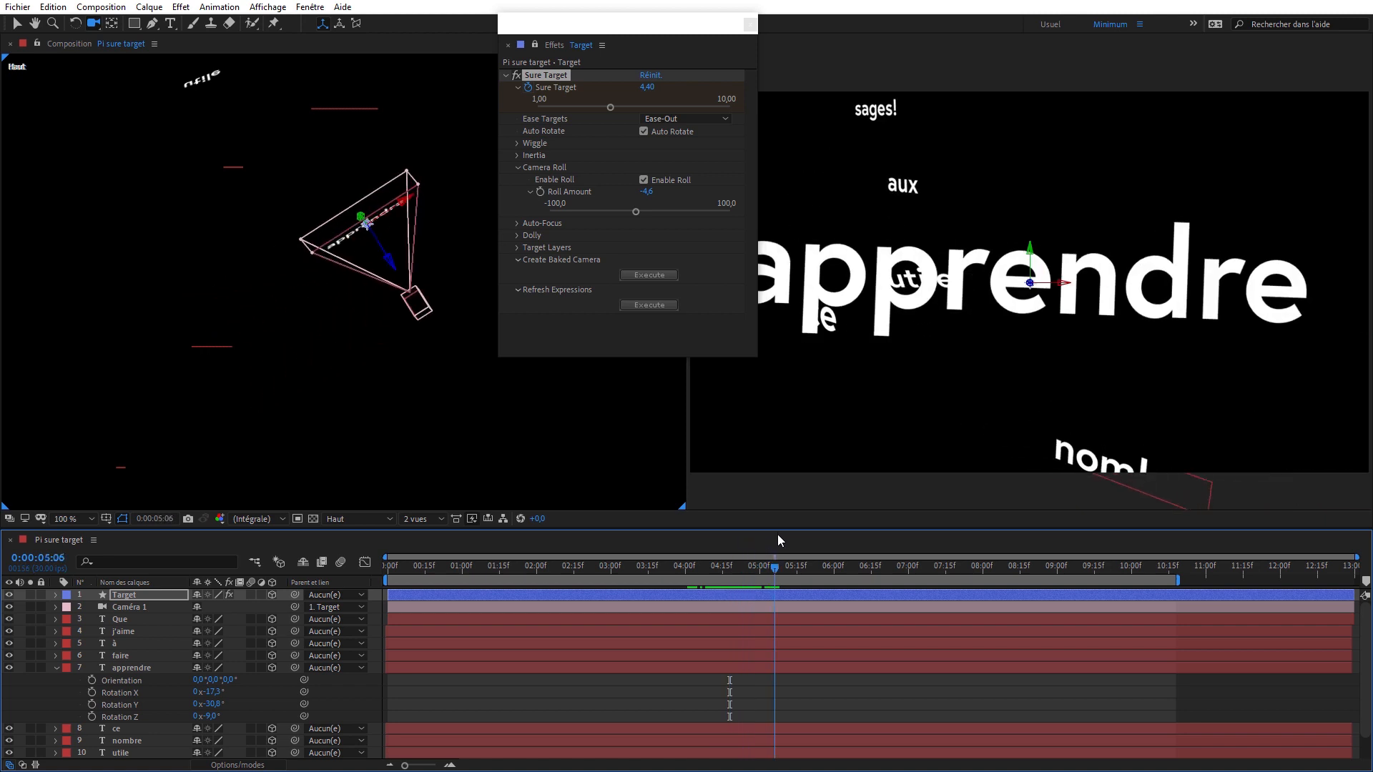
key("space")
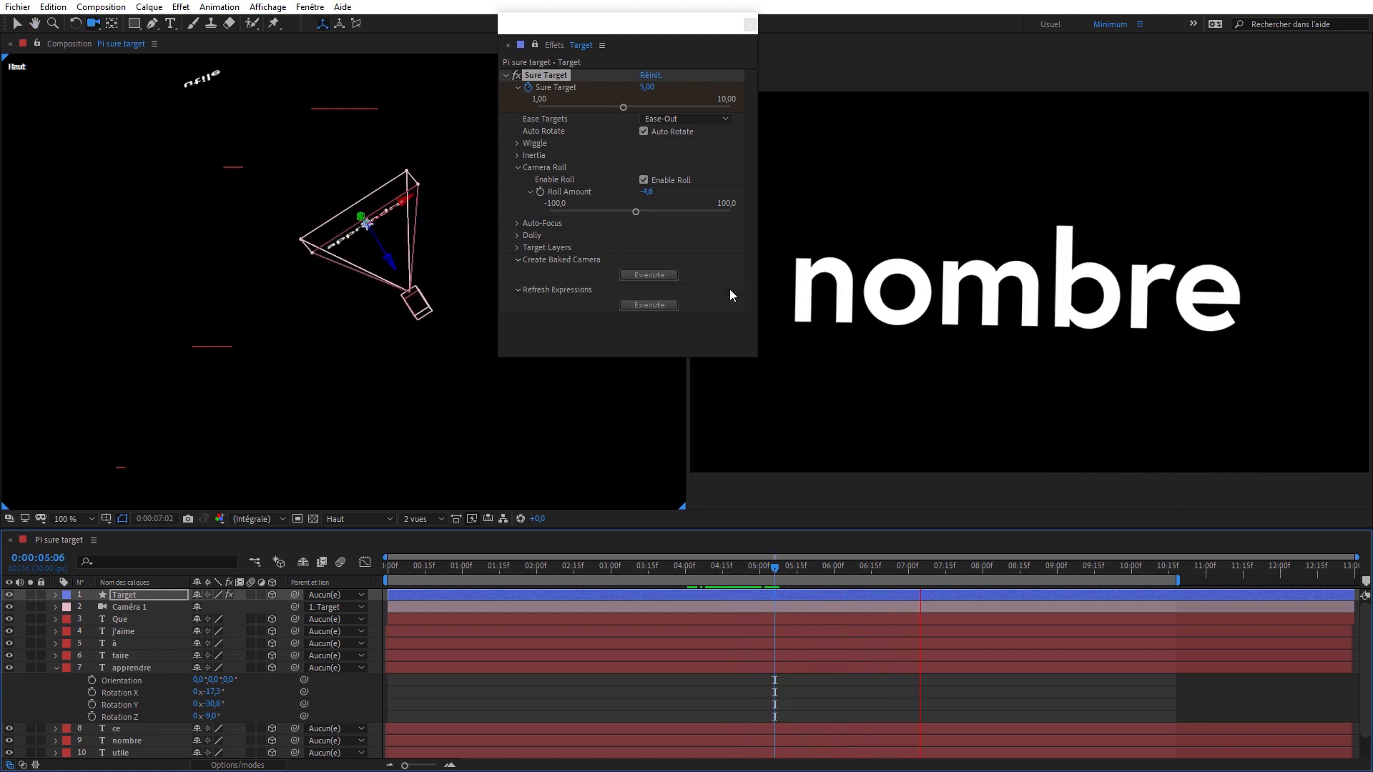
left_click(648, 192)
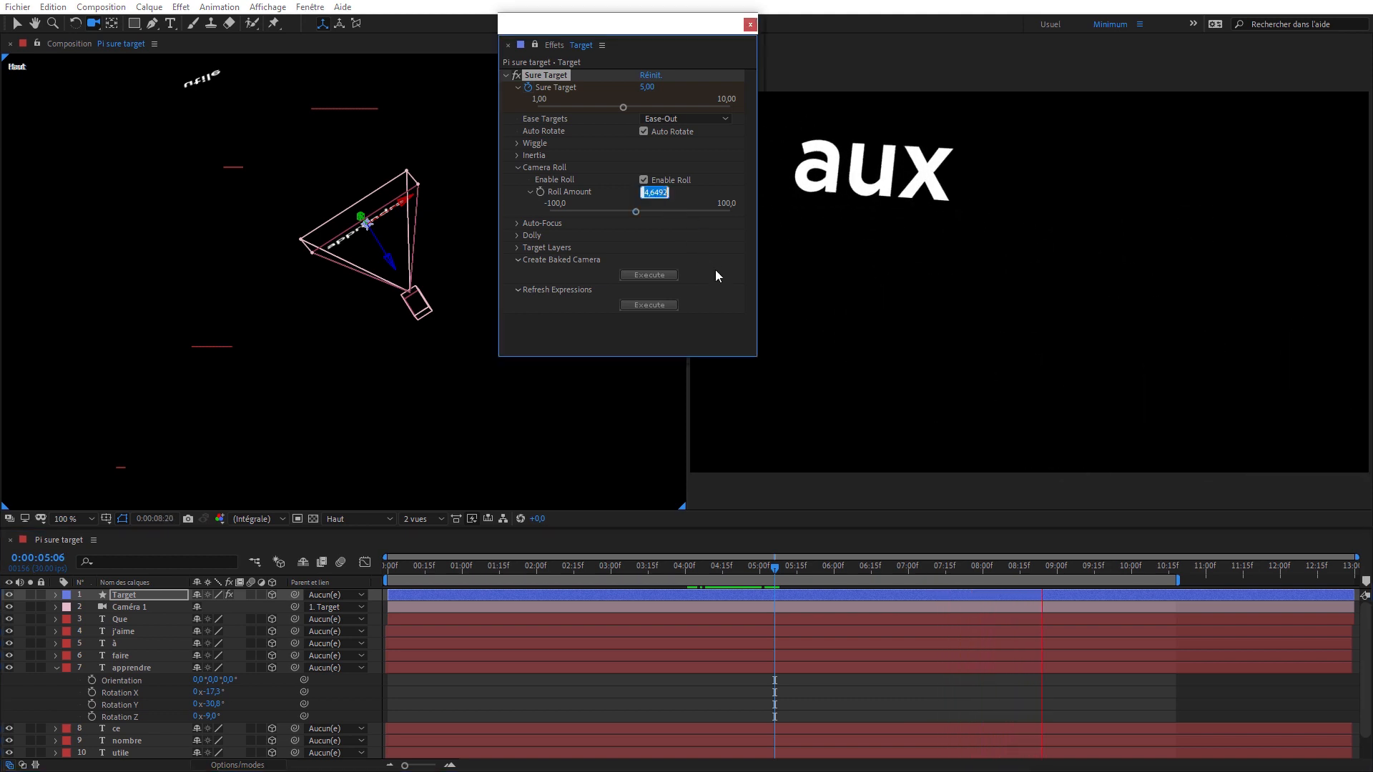
type("-4")
key("Return")
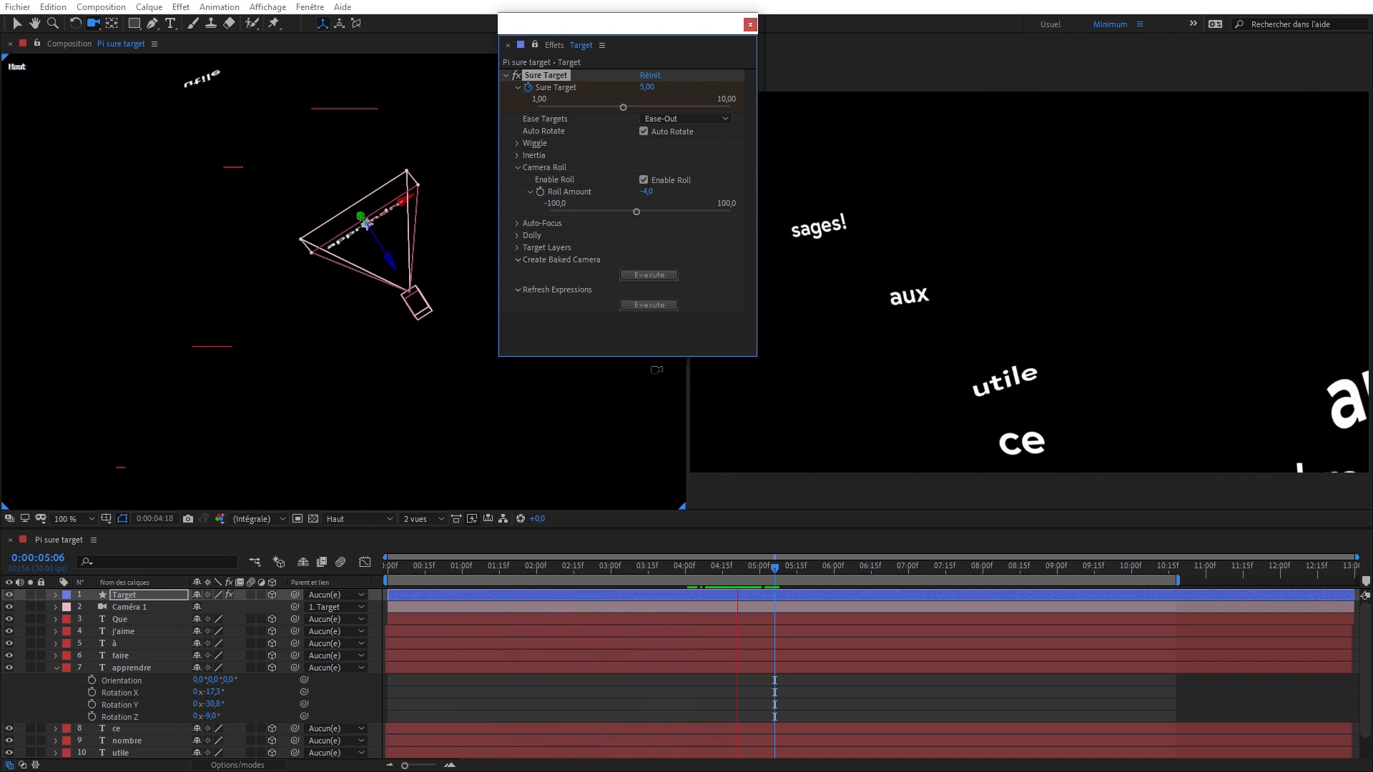
- Glance at the Wiggle settings, expand Auto-Focus in place of Camera Roll, and move the effect window clear of the active camera view
left_click(517, 143)
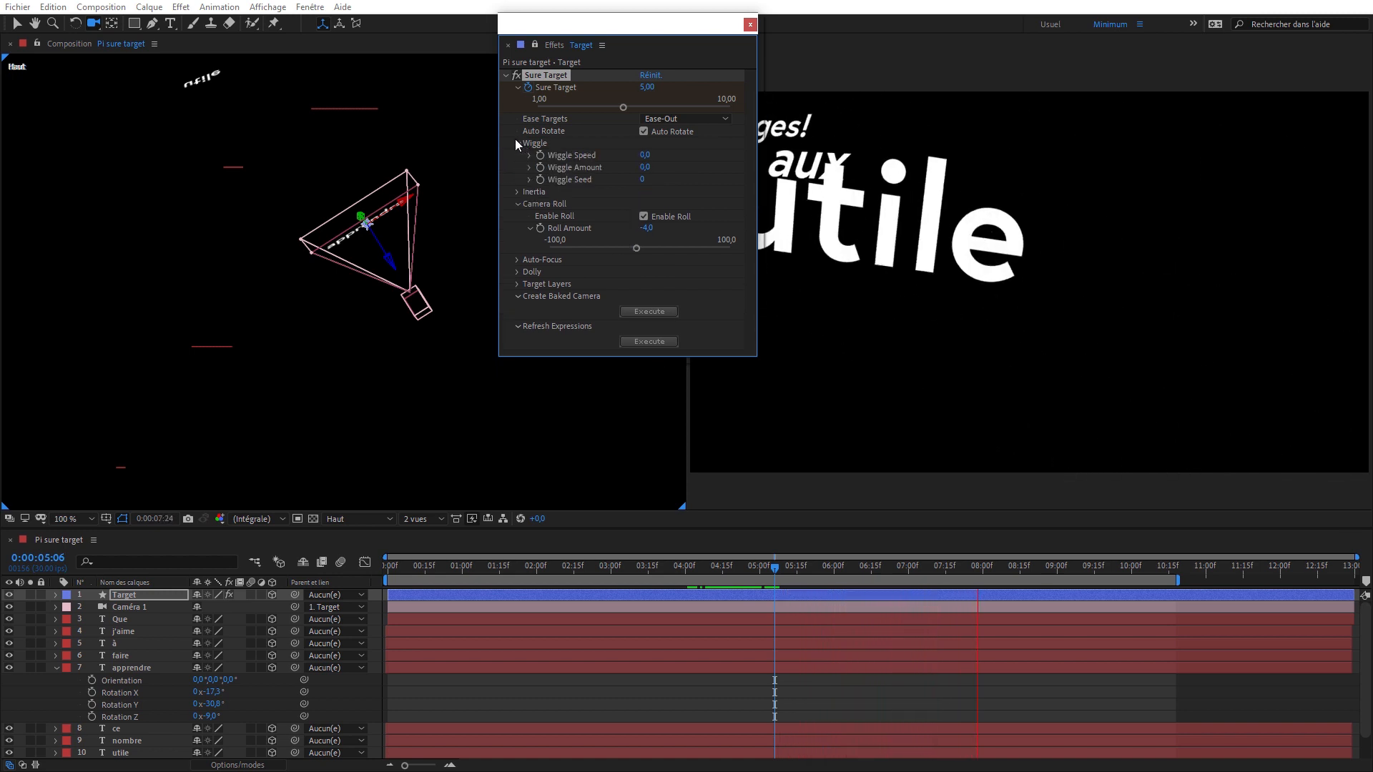
left_click(516, 142)
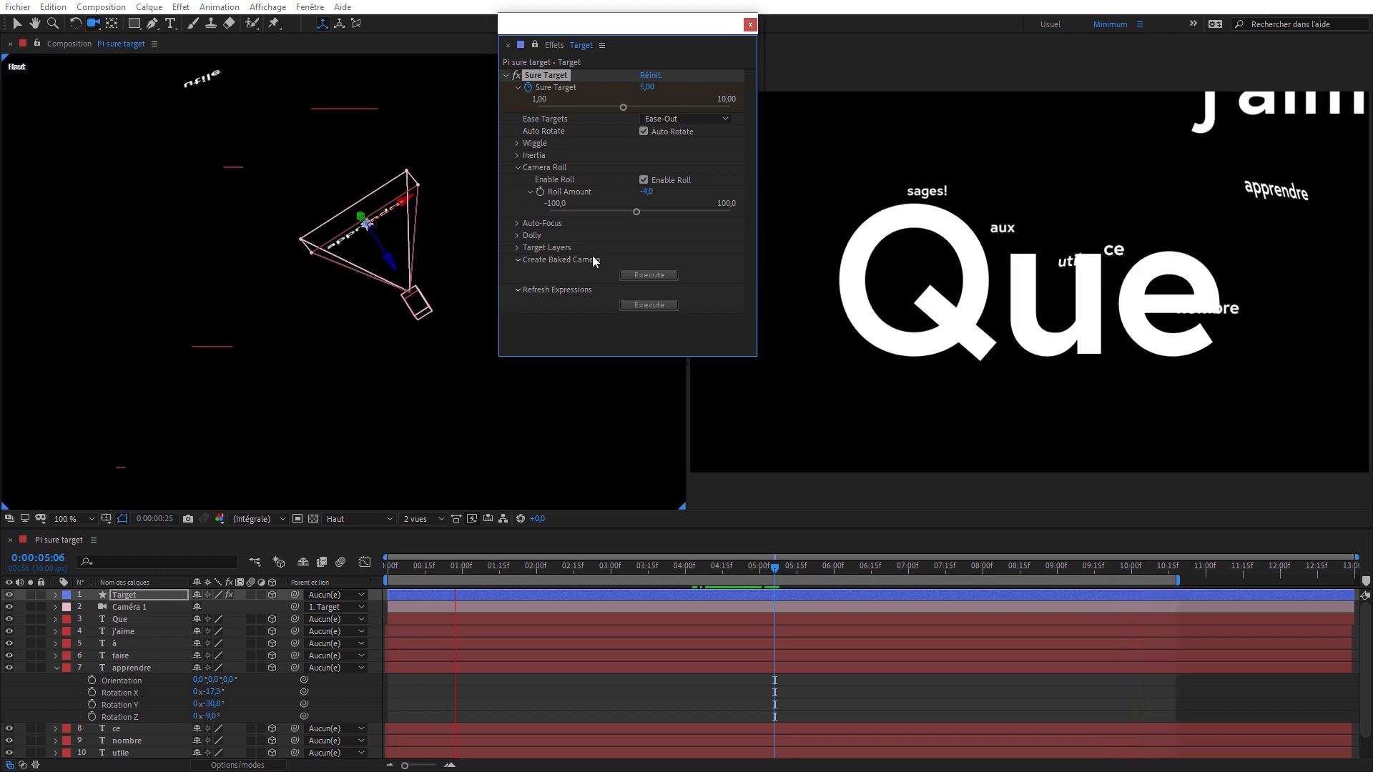
left_click(518, 168)
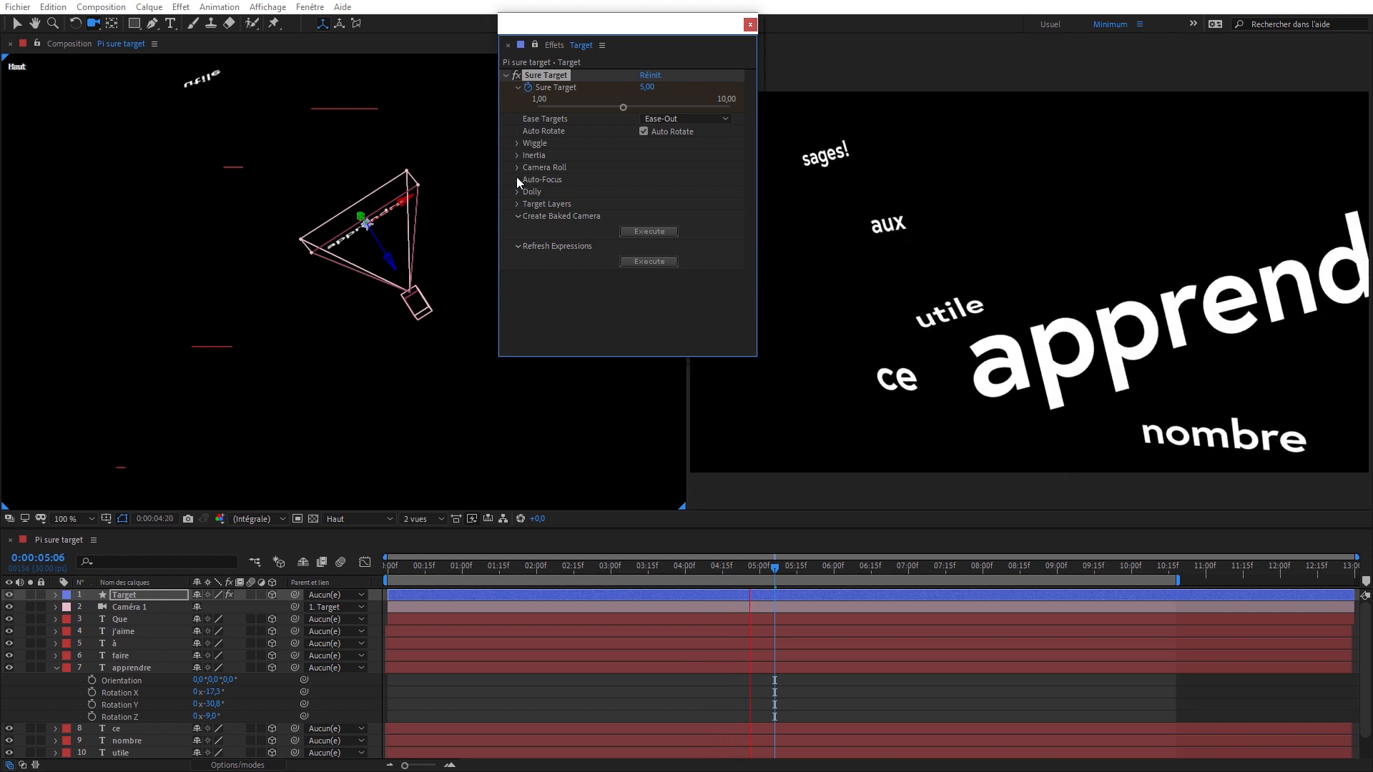
left_click(517, 180)
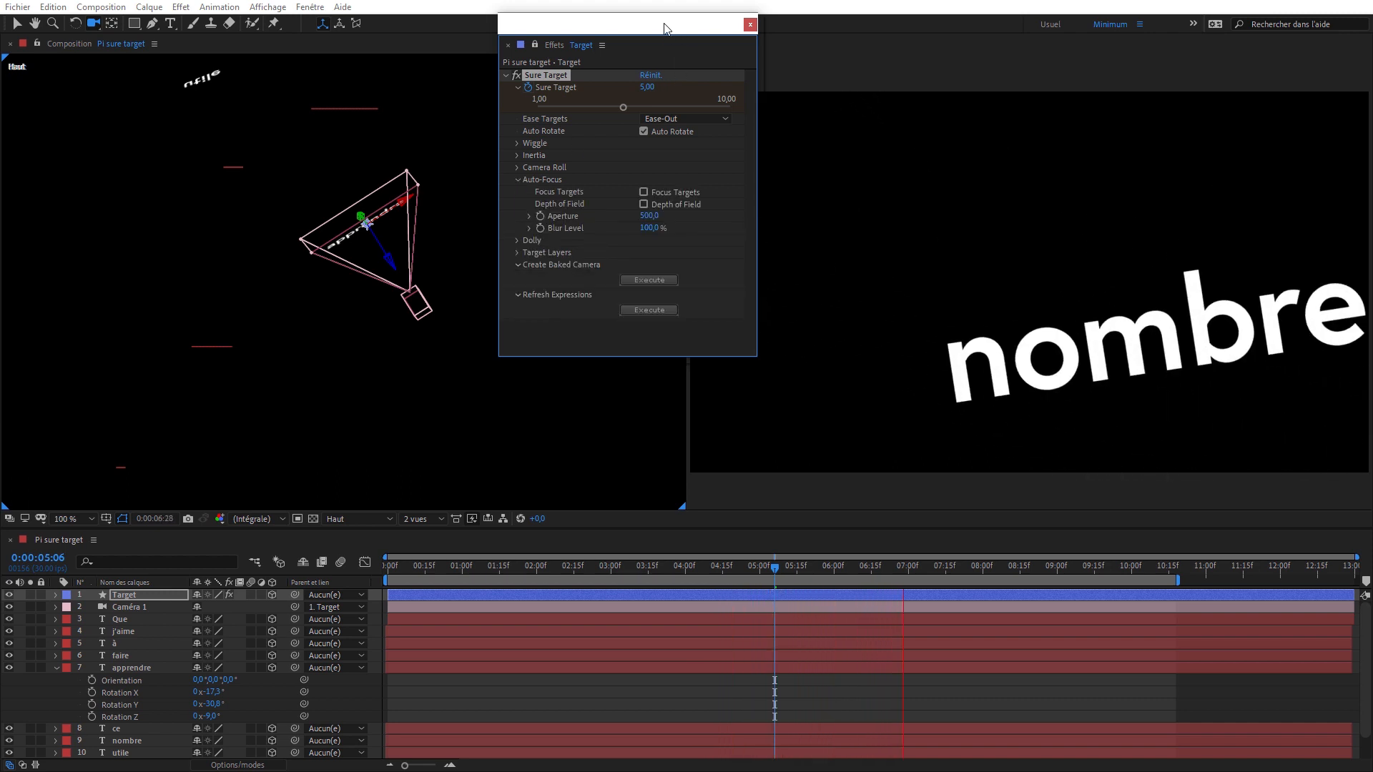
left_click_drag(664, 29, 605, 10)
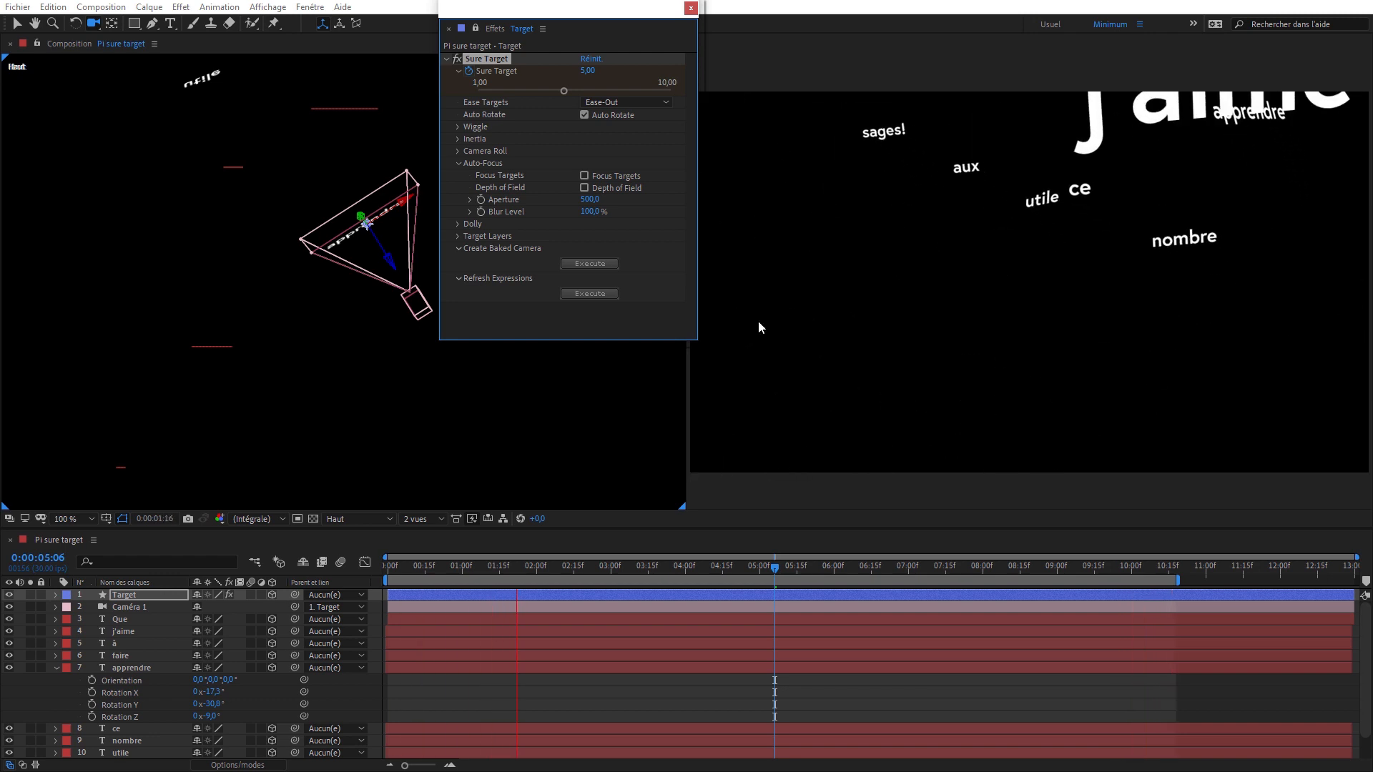
- Move the current time to 0:00:02:06, collapse the apprendre layer, and enable Depth of Field and Focus Targets in Auto-Focus
left_click_drag(772, 572, 558, 581)
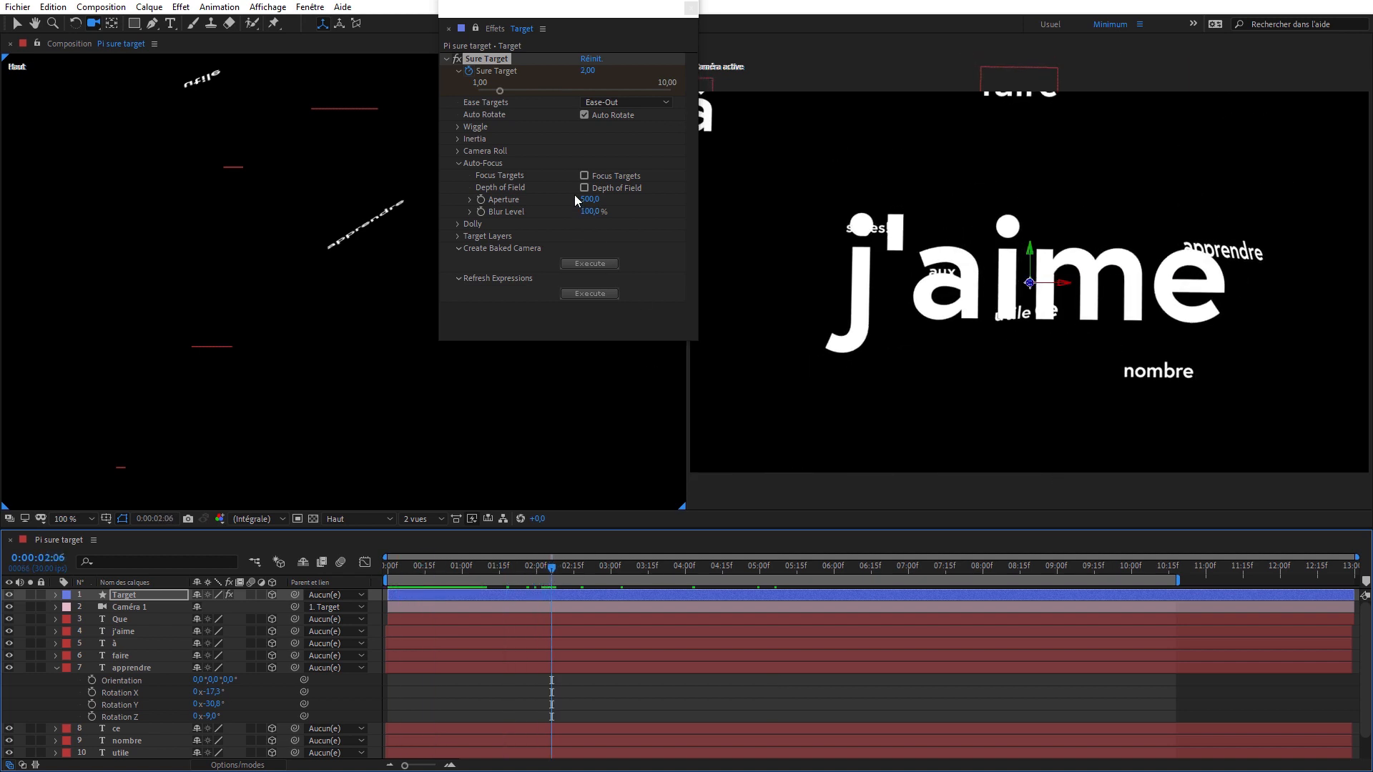
left_click(53, 671)
left_click(135, 607)
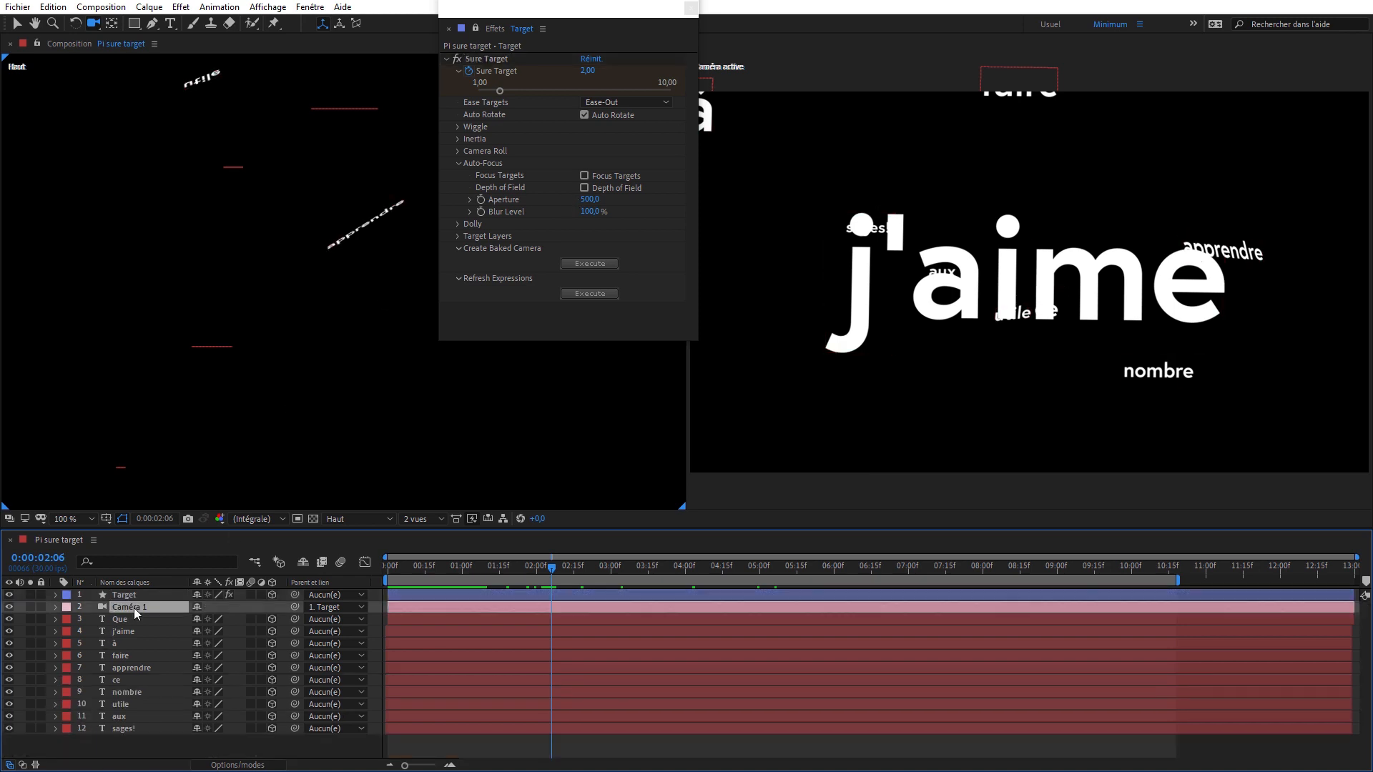
left_click(576, 15)
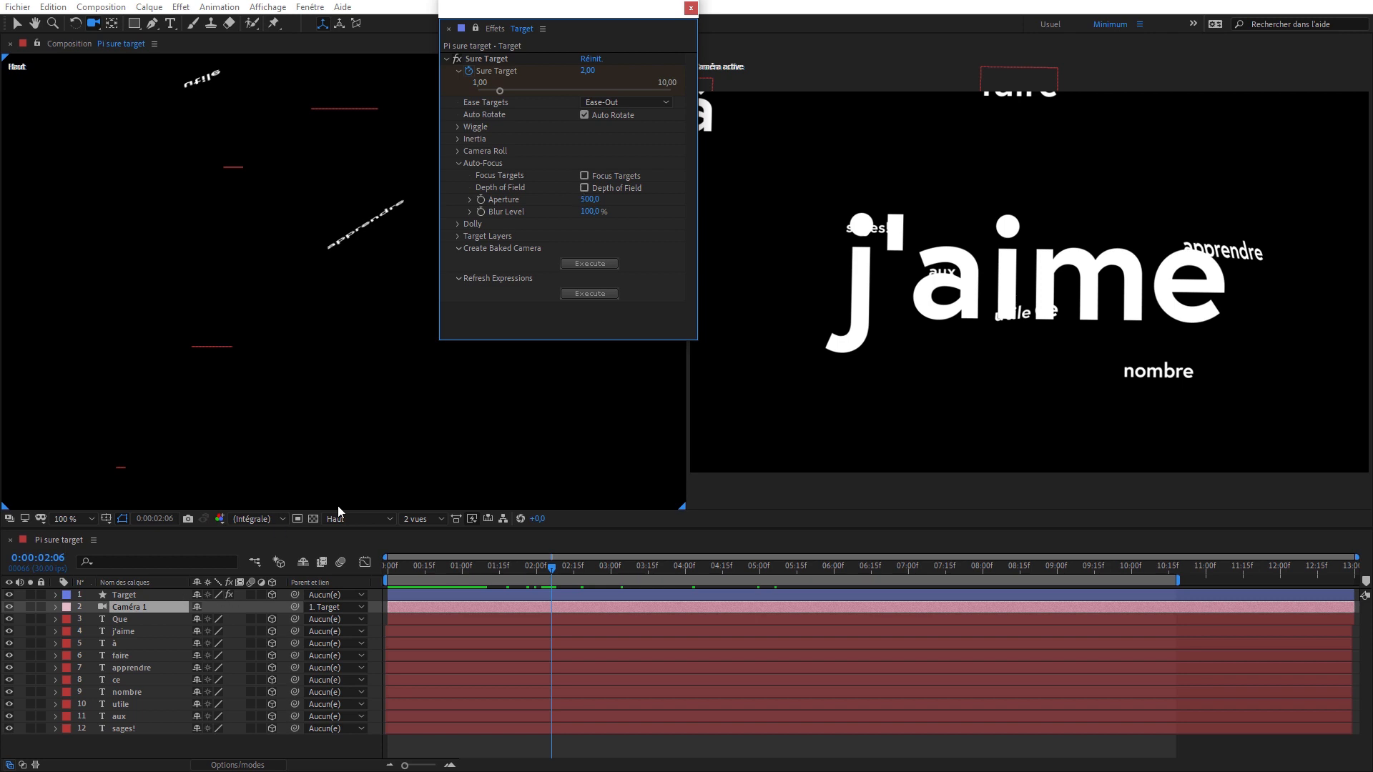
left_click(583, 185)
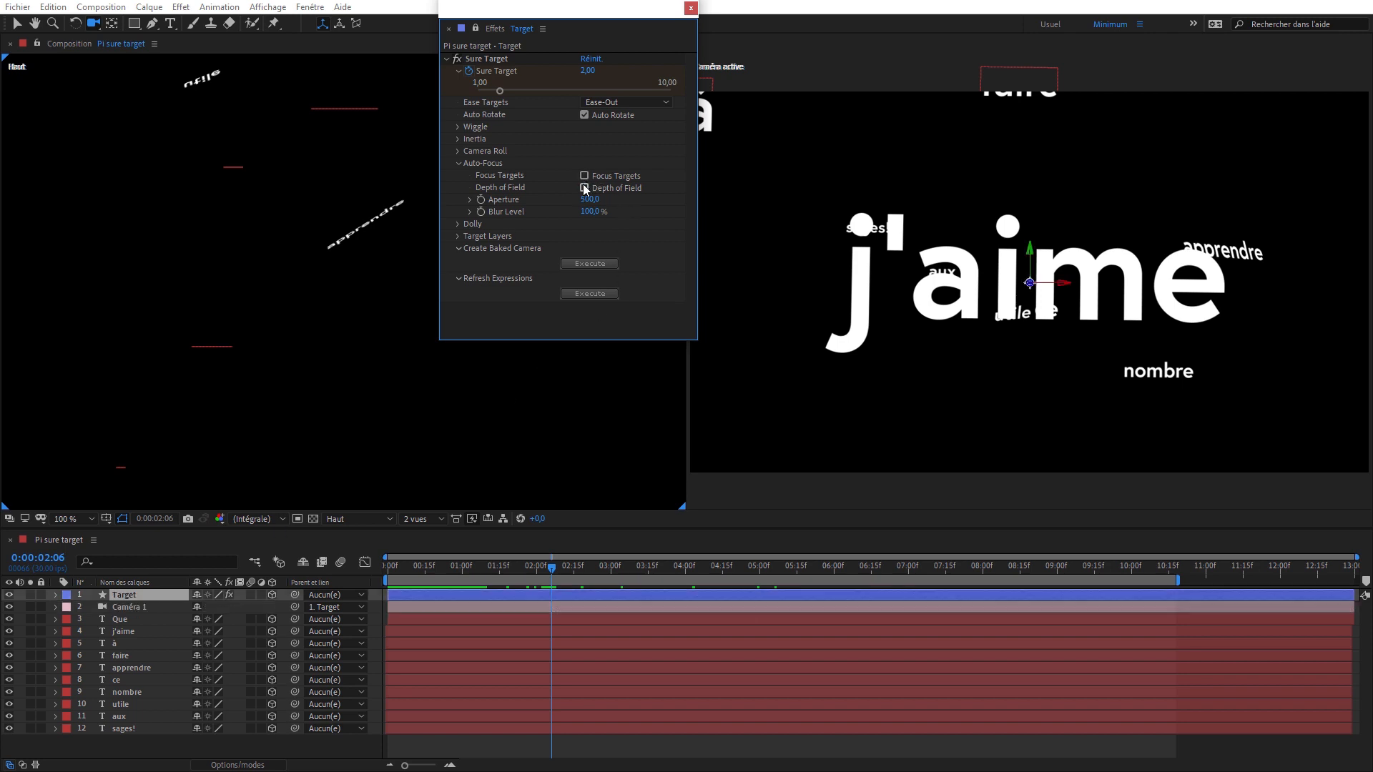
left_click(584, 187)
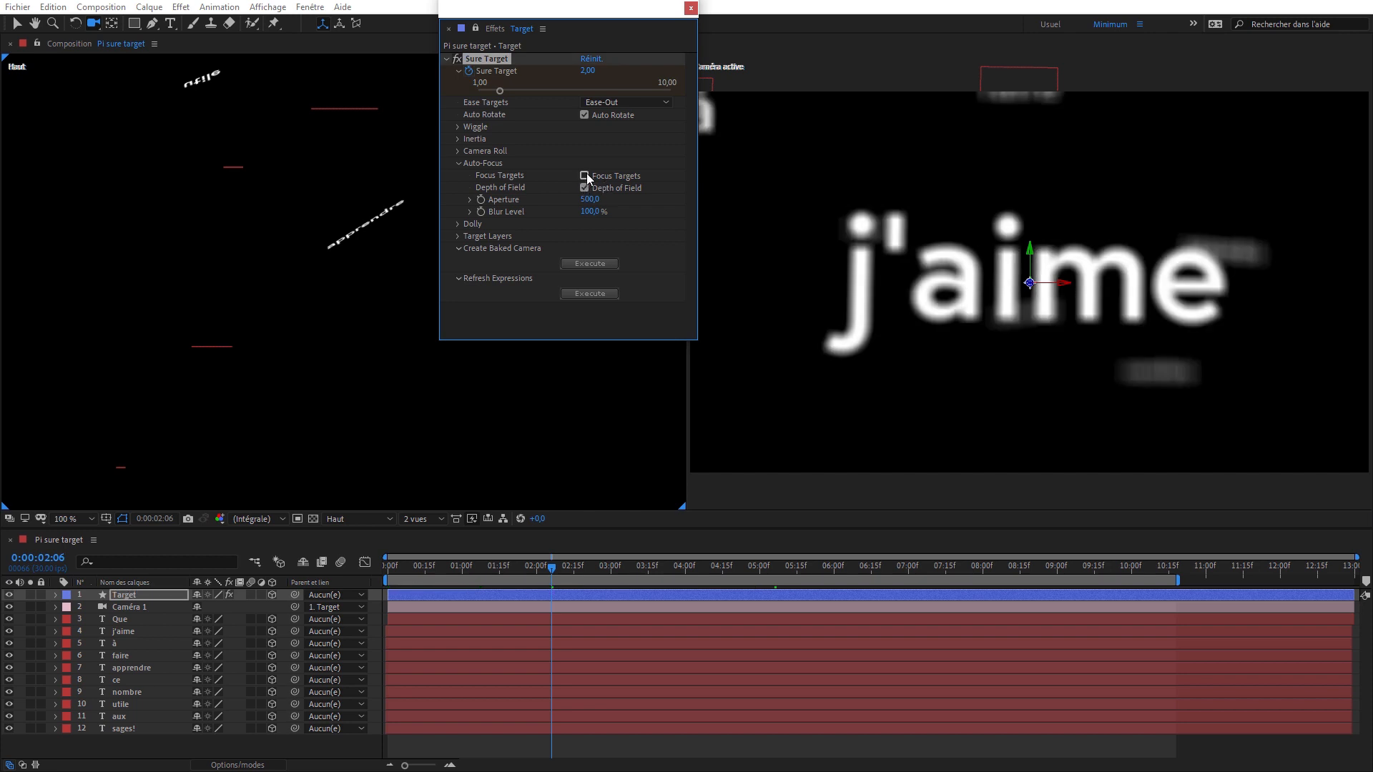
left_click(584, 176)
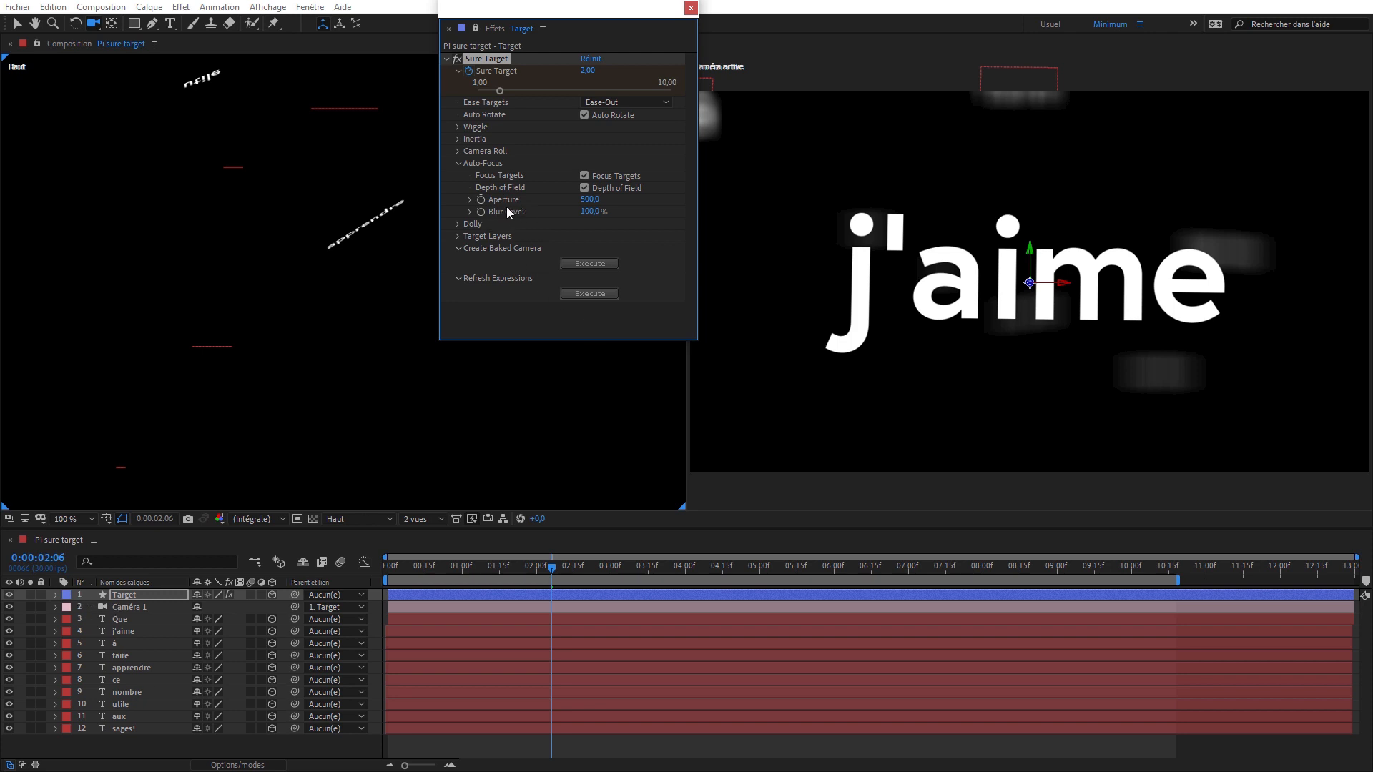
- Expand Caméra 1's Options Caméra and set the Auto-Focus Aperture to 100
left_click(55, 607)
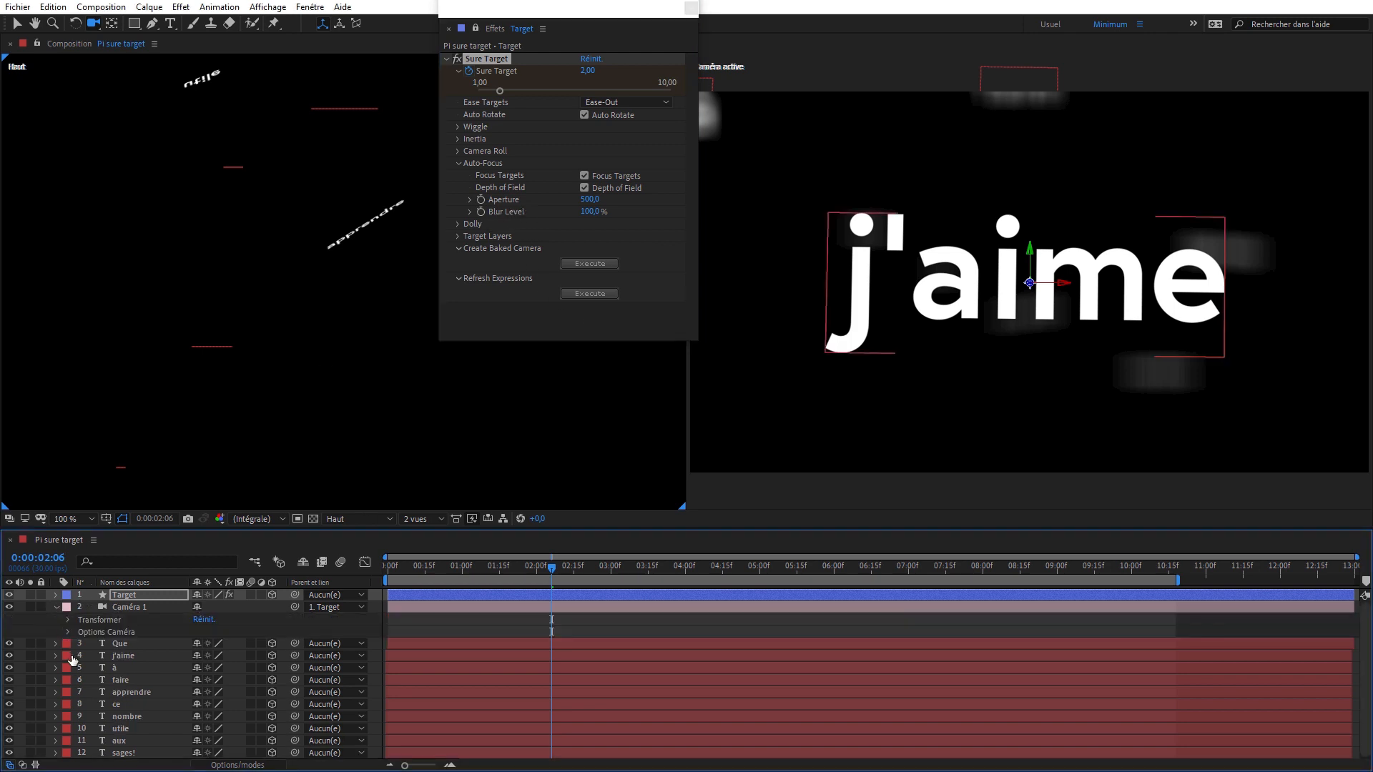
left_click(68, 632)
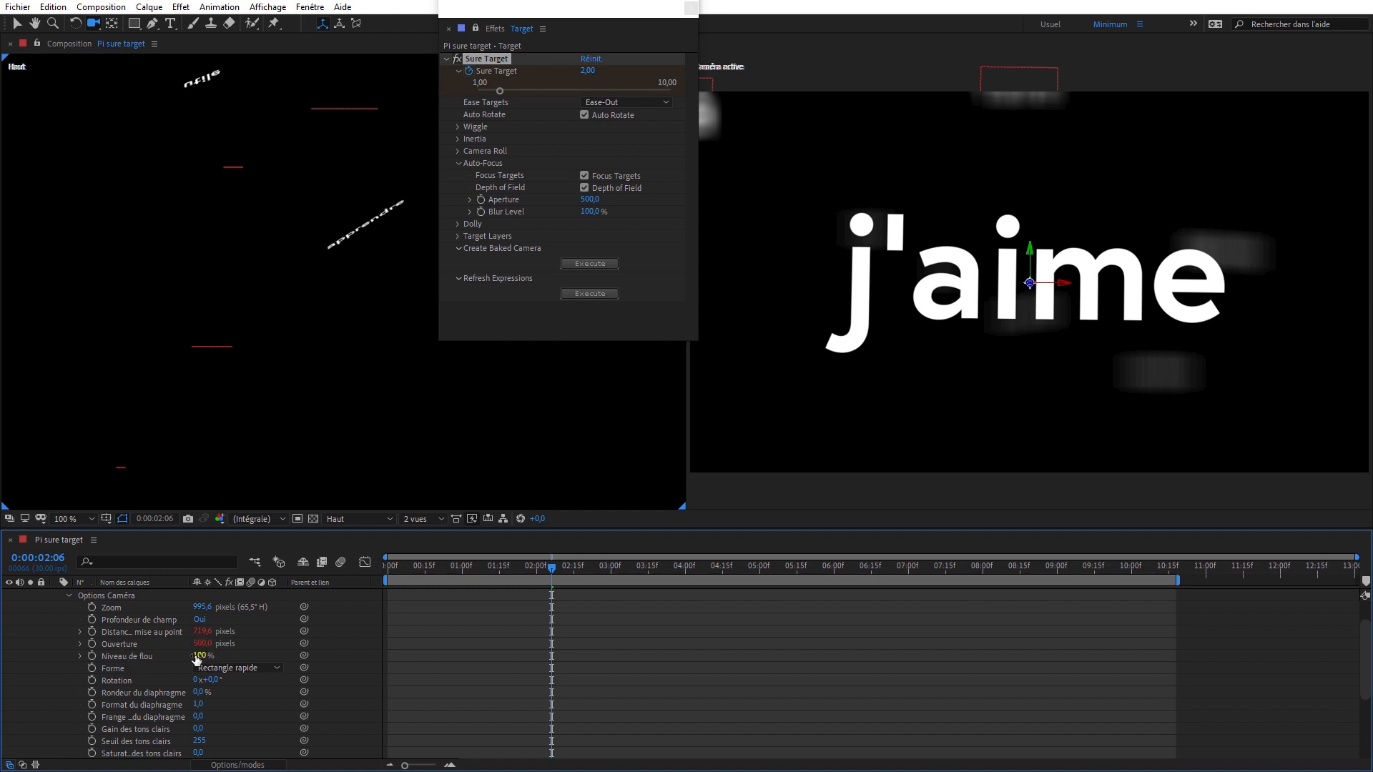
left_click(591, 203)
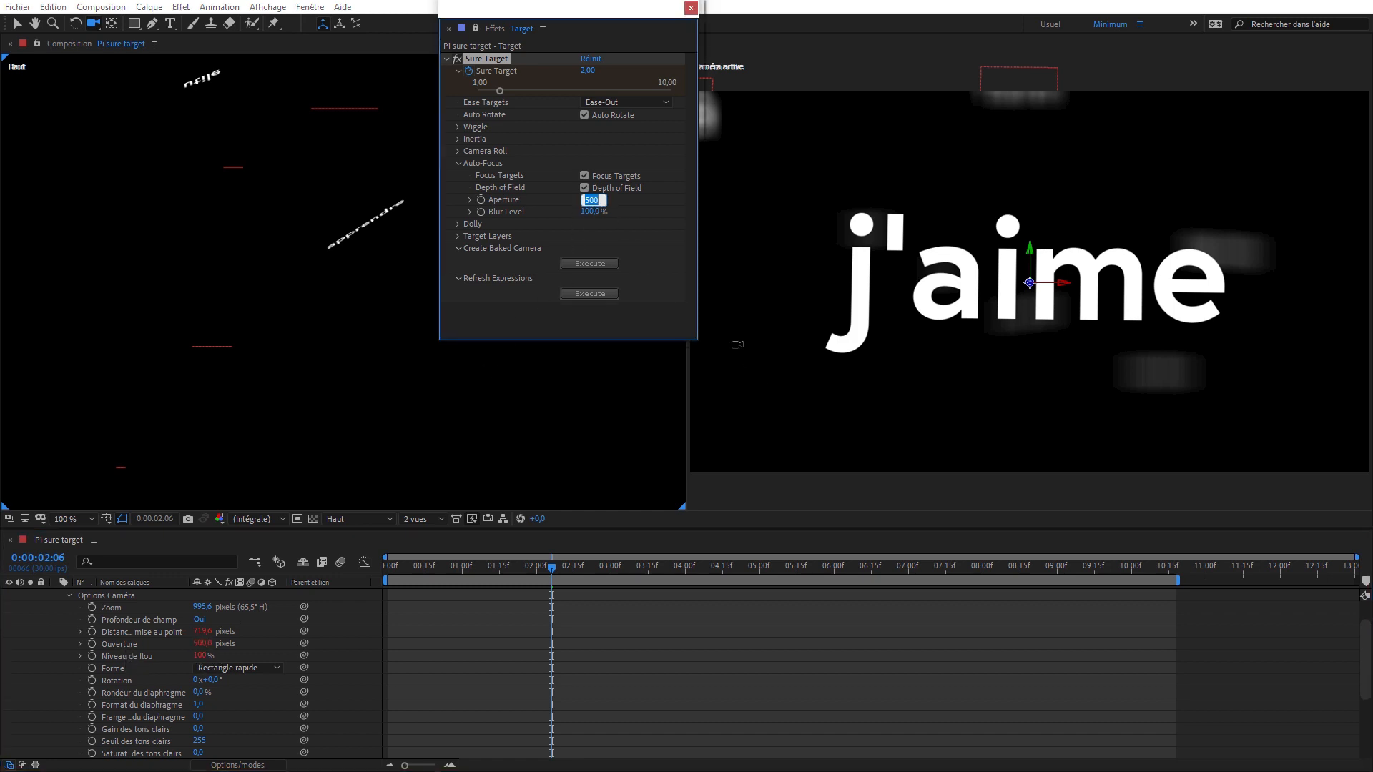
type("100")
key("Return")
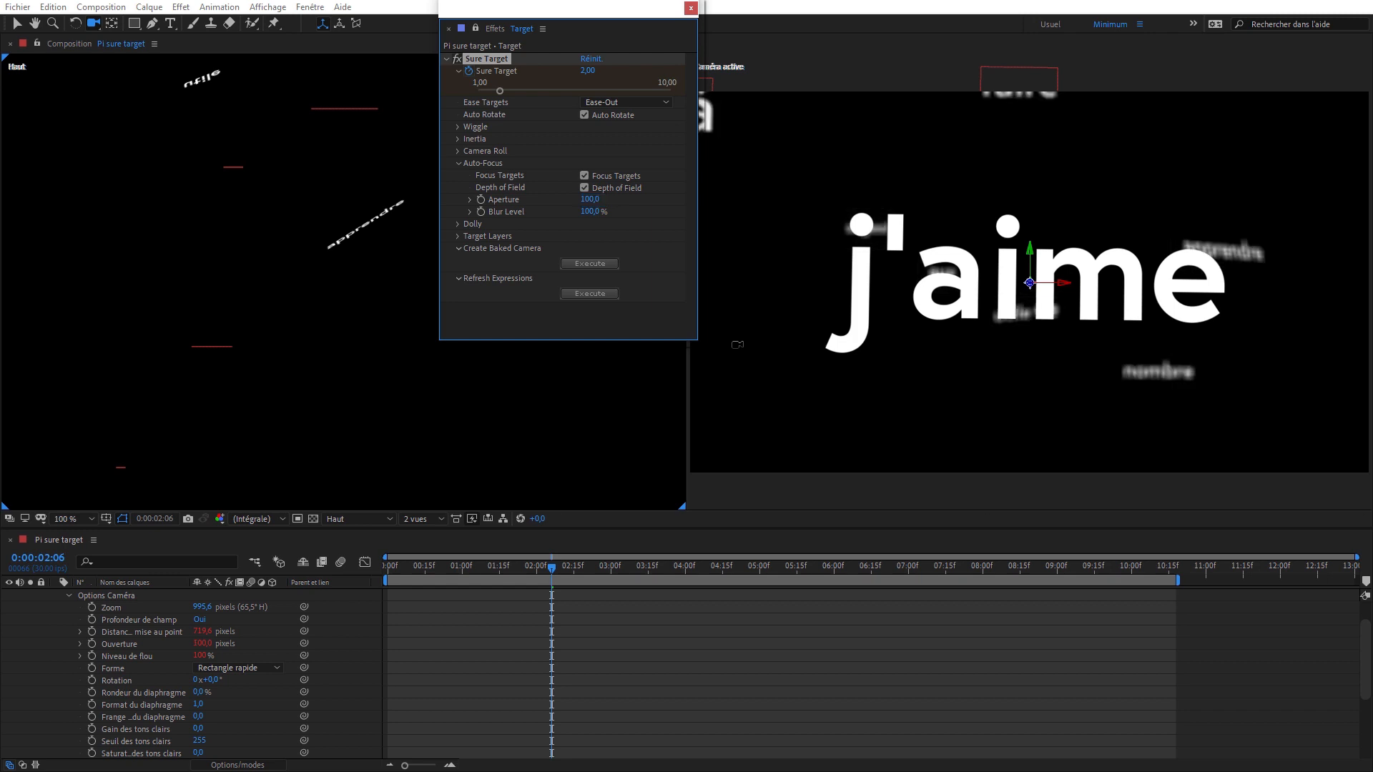
- Set the Auto-Focus Aperture to 70 and check the focus on the text at 0:00:03:07
left_click(583, 198)
type("70")
key("Return")
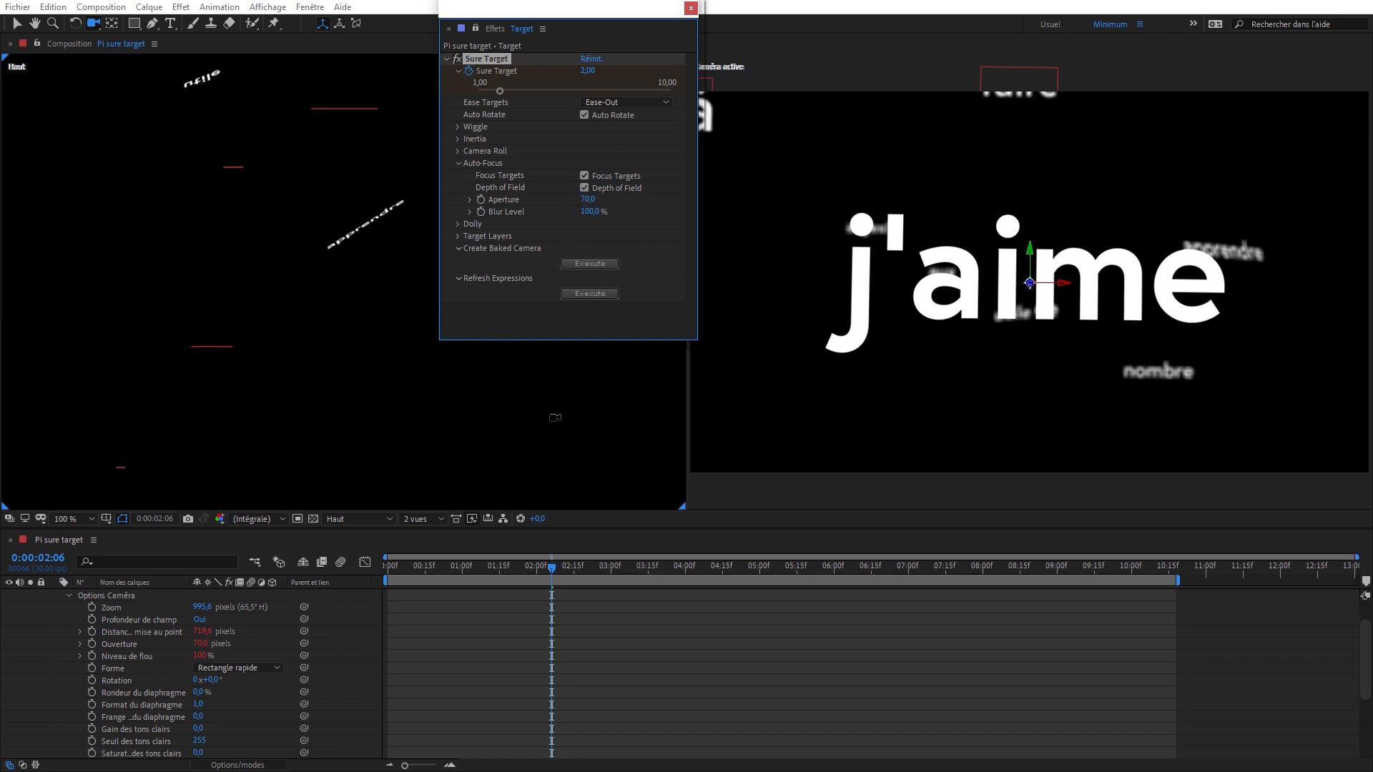
left_click(611, 569)
left_click_drag(612, 572, 628, 572)
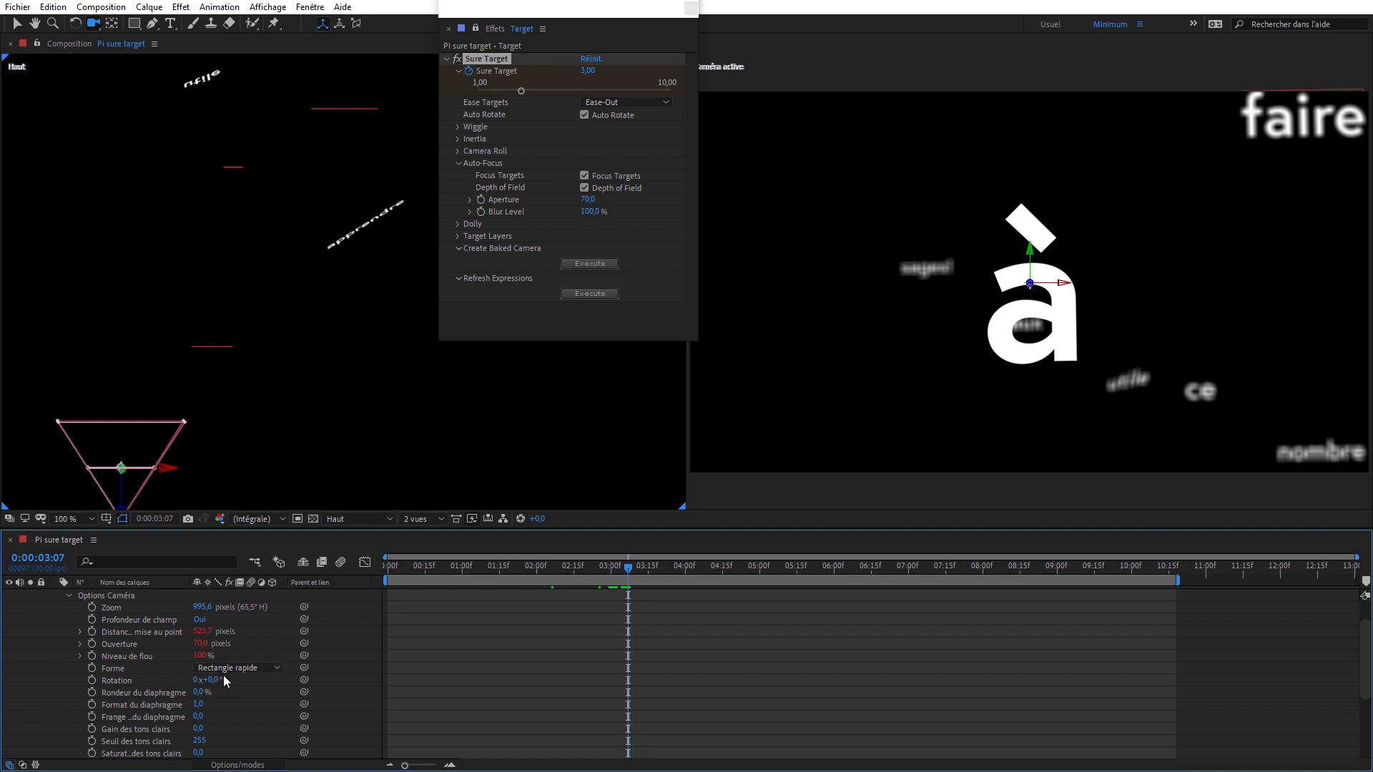
- Set Caméra 1's Forme to Décagone and the Auto-Focus Aperture to 60, and collapse the camera layer
left_click(248, 672)
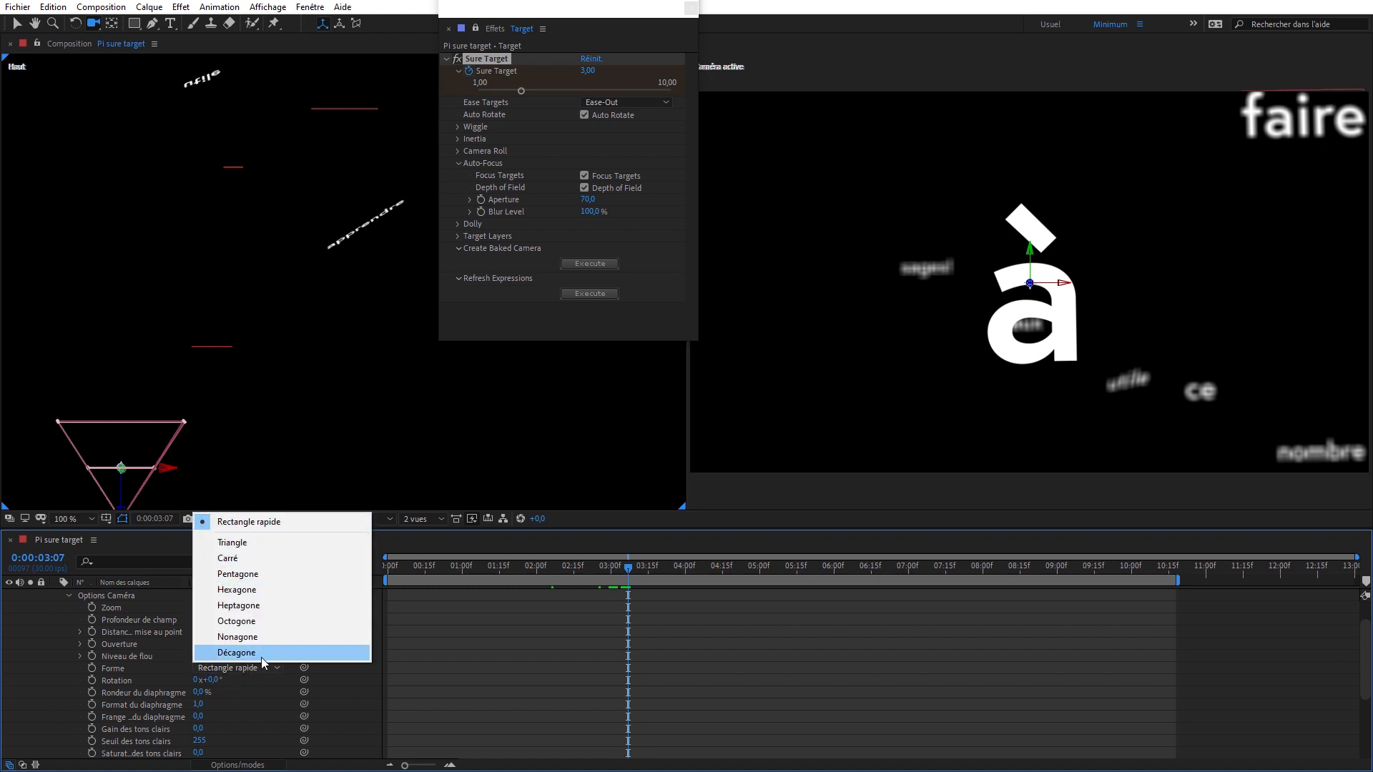
left_click(260, 657)
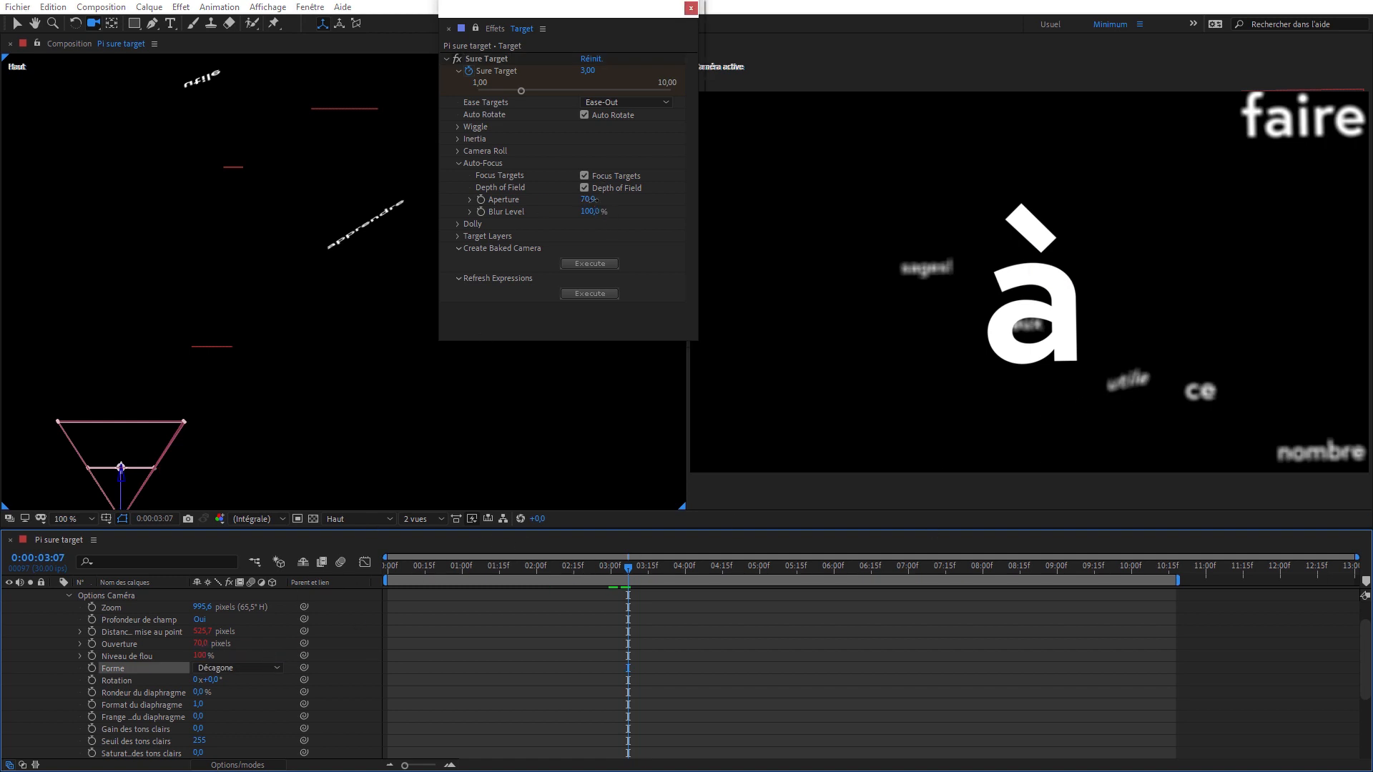
left_click(589, 199)
key("Return")
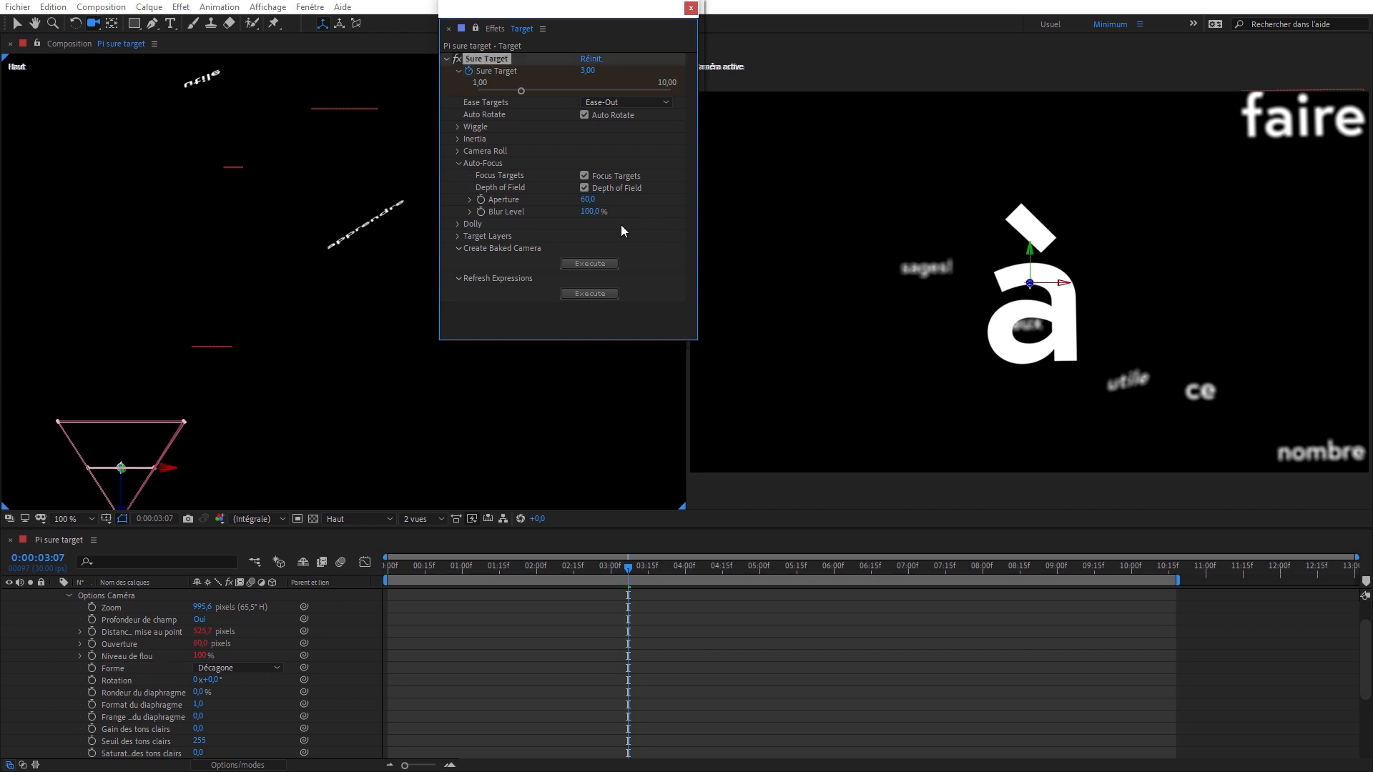
left_click(68, 595)
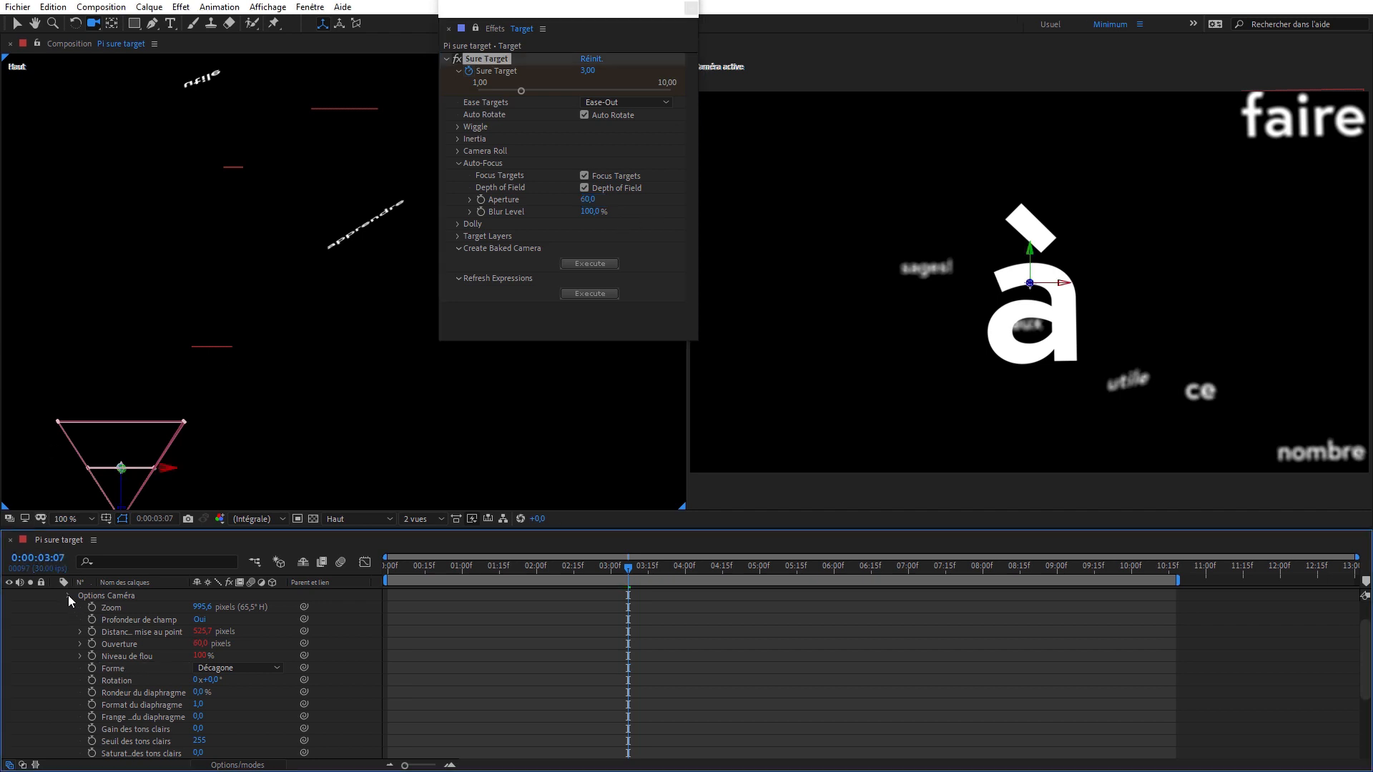
left_click(54, 606)
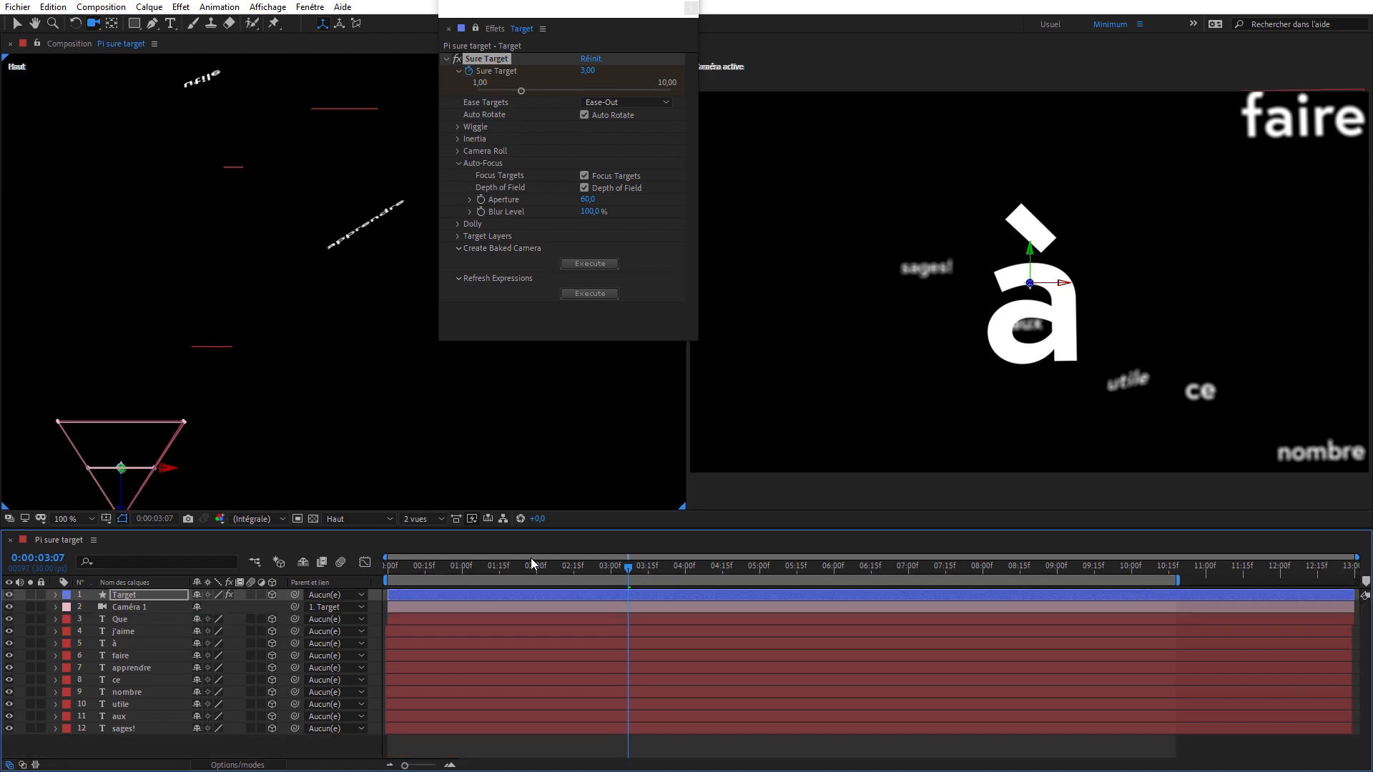
- Preview the camera animation from 0:00:00:11 and return the current time to 0:00:00:26
left_click_drag(531, 557, 414, 572)
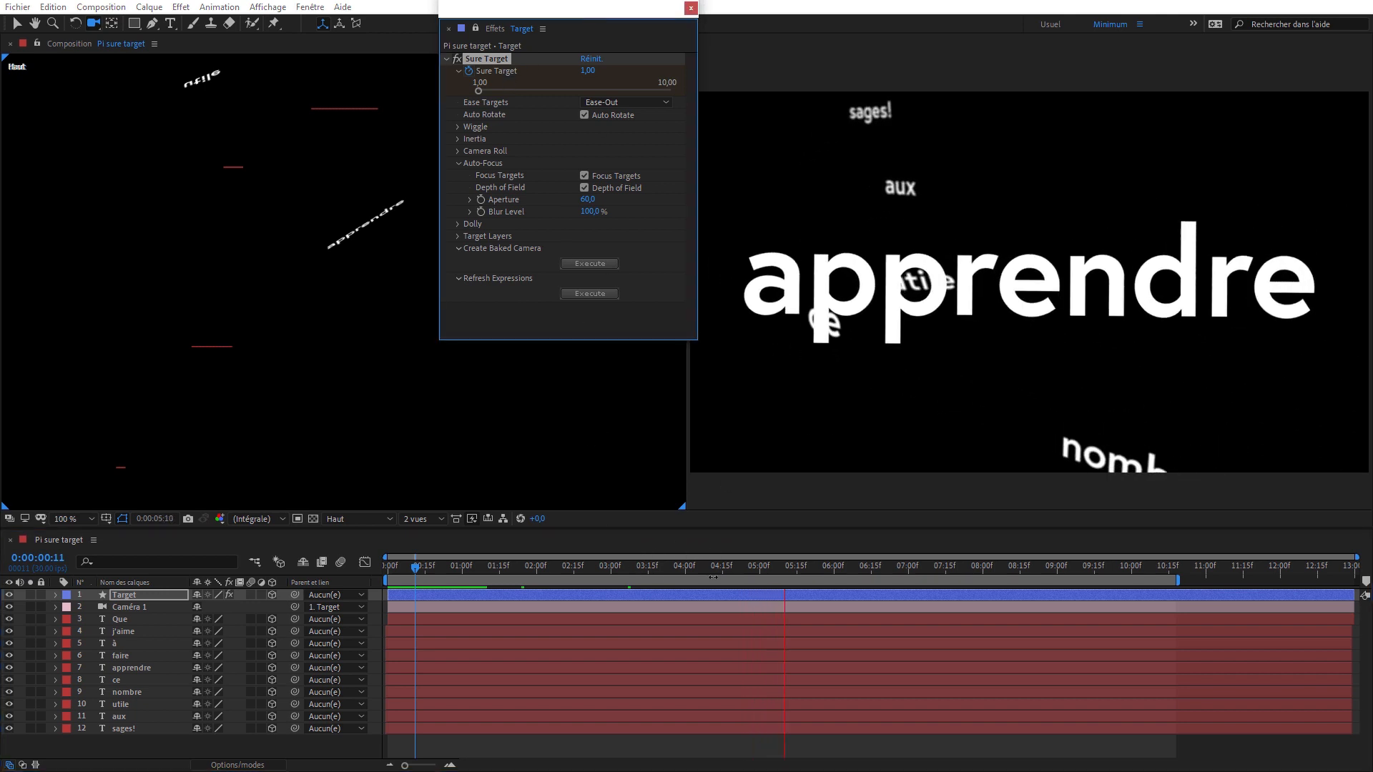
left_click(741, 566)
left_click_drag(742, 566, 454, 576)
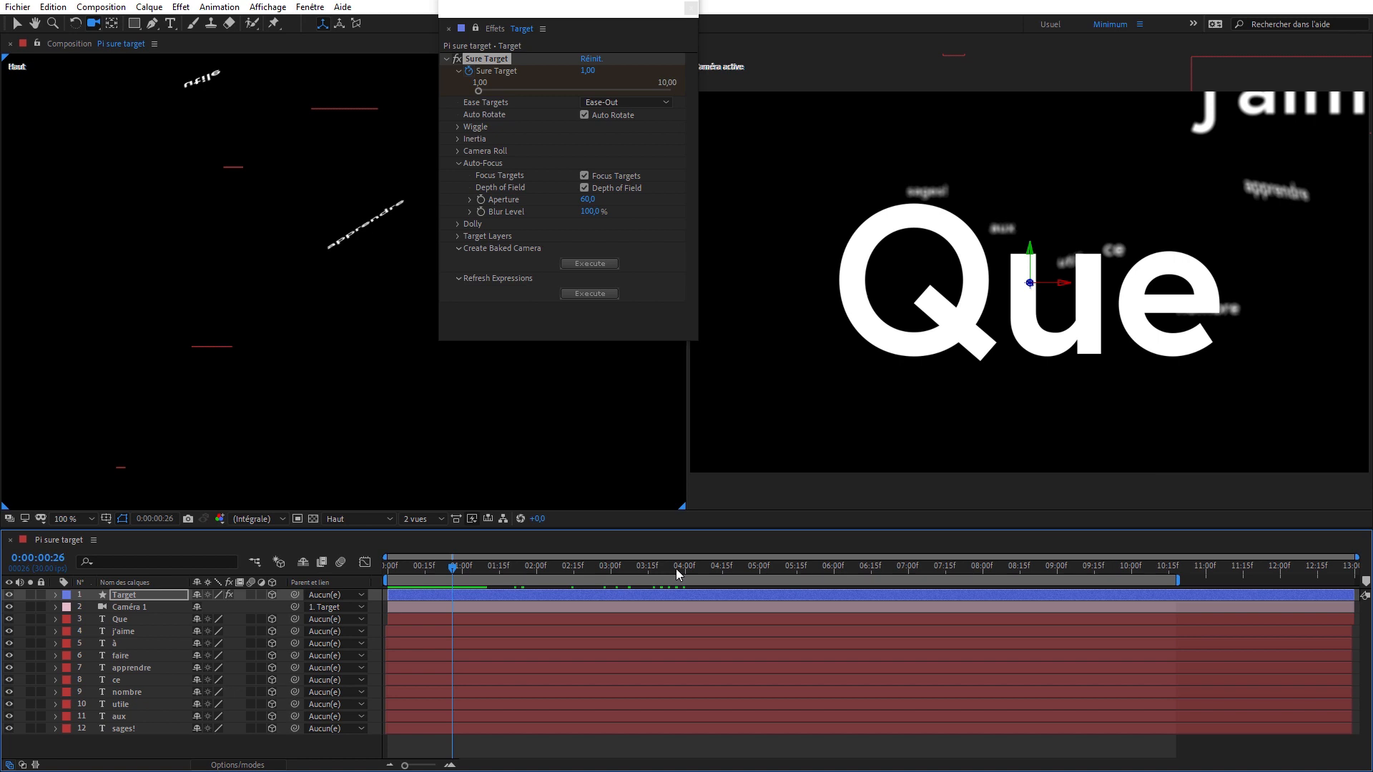
- Enable motion blur on all ten text layers from Que to sages! and for the composition, and clear the selection
left_click(136, 746)
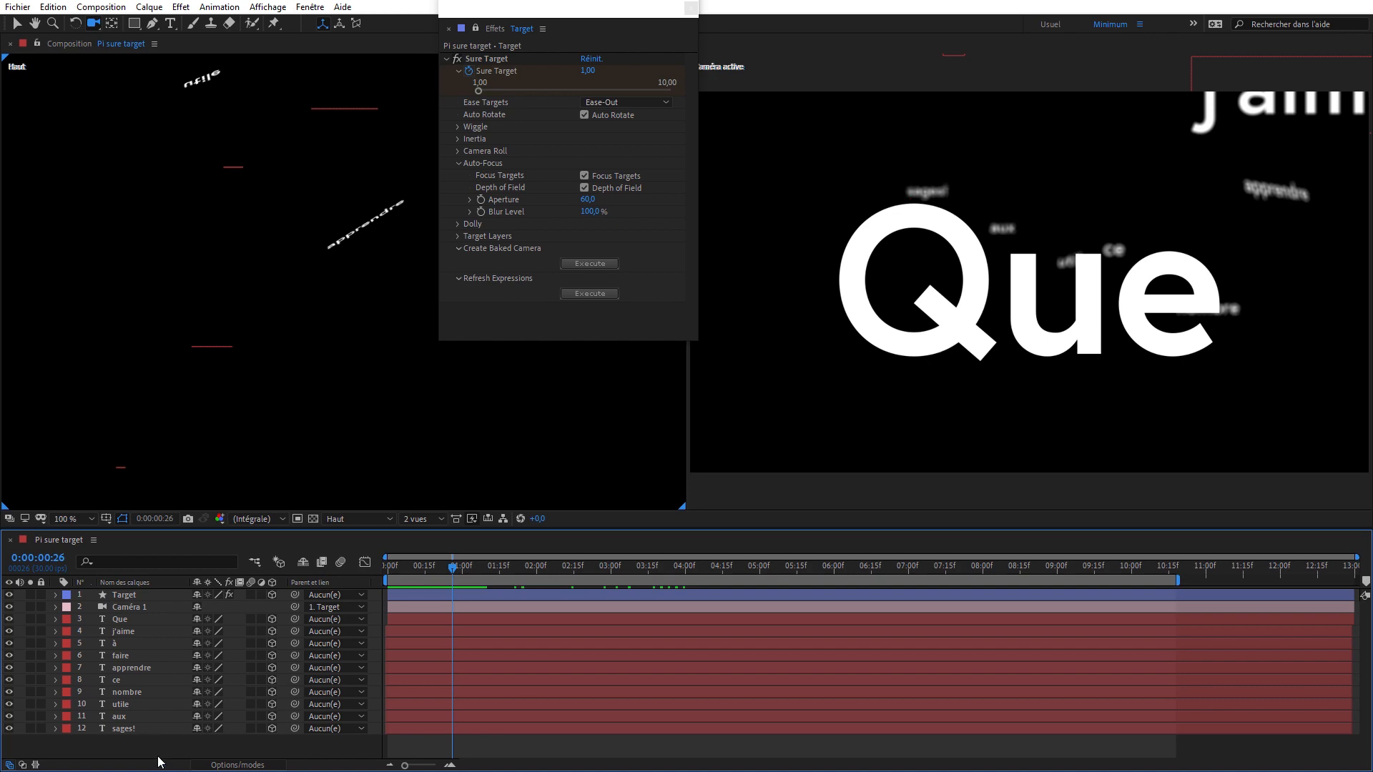
left_click_drag(153, 749, 130, 619)
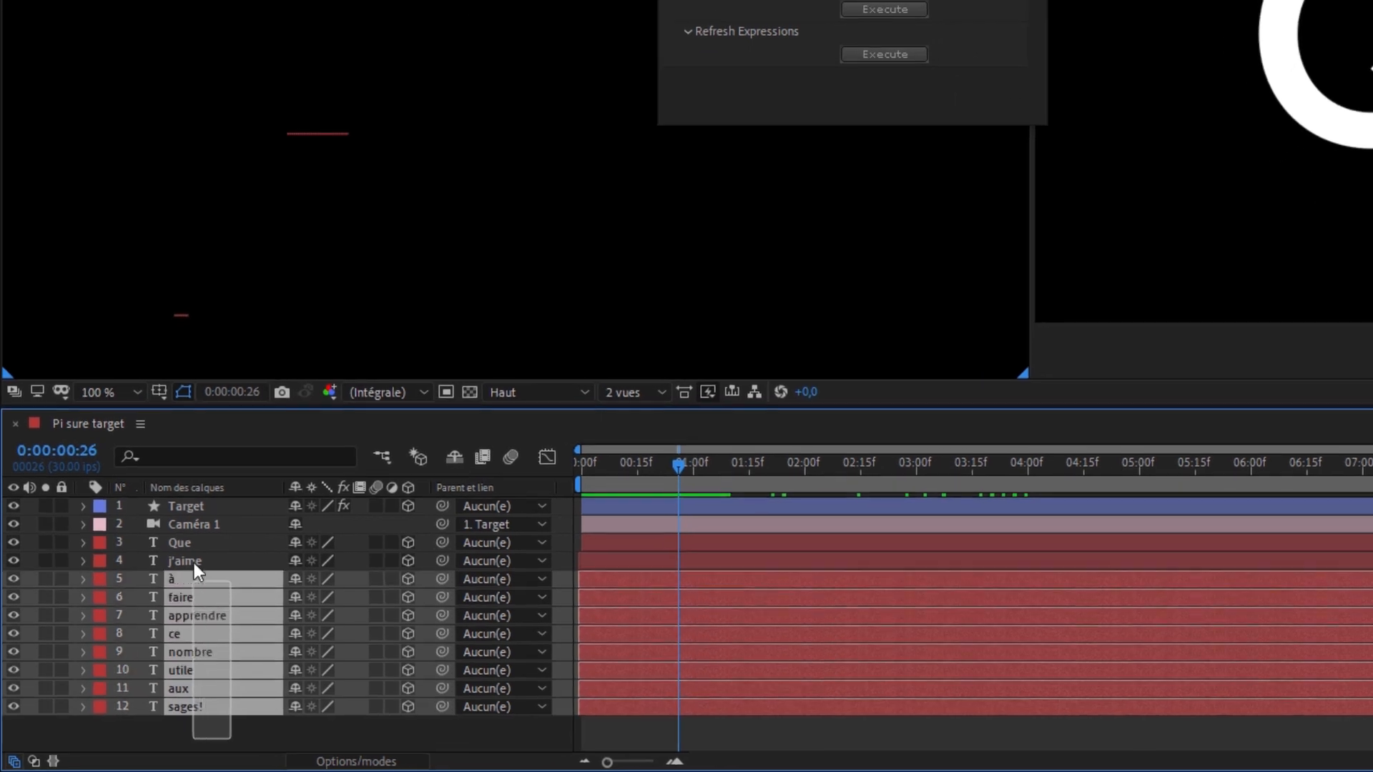
left_click_drag(195, 539, 194, 539)
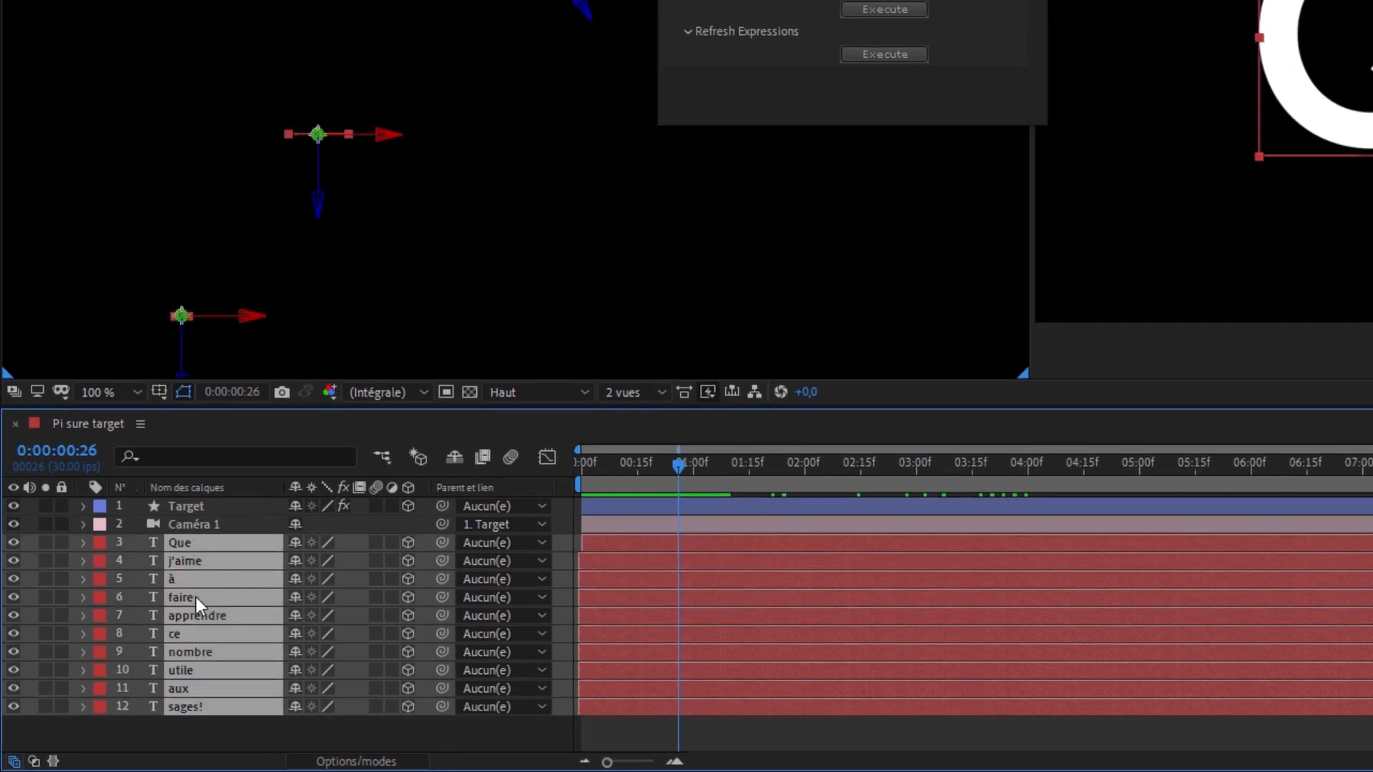
left_click(376, 541)
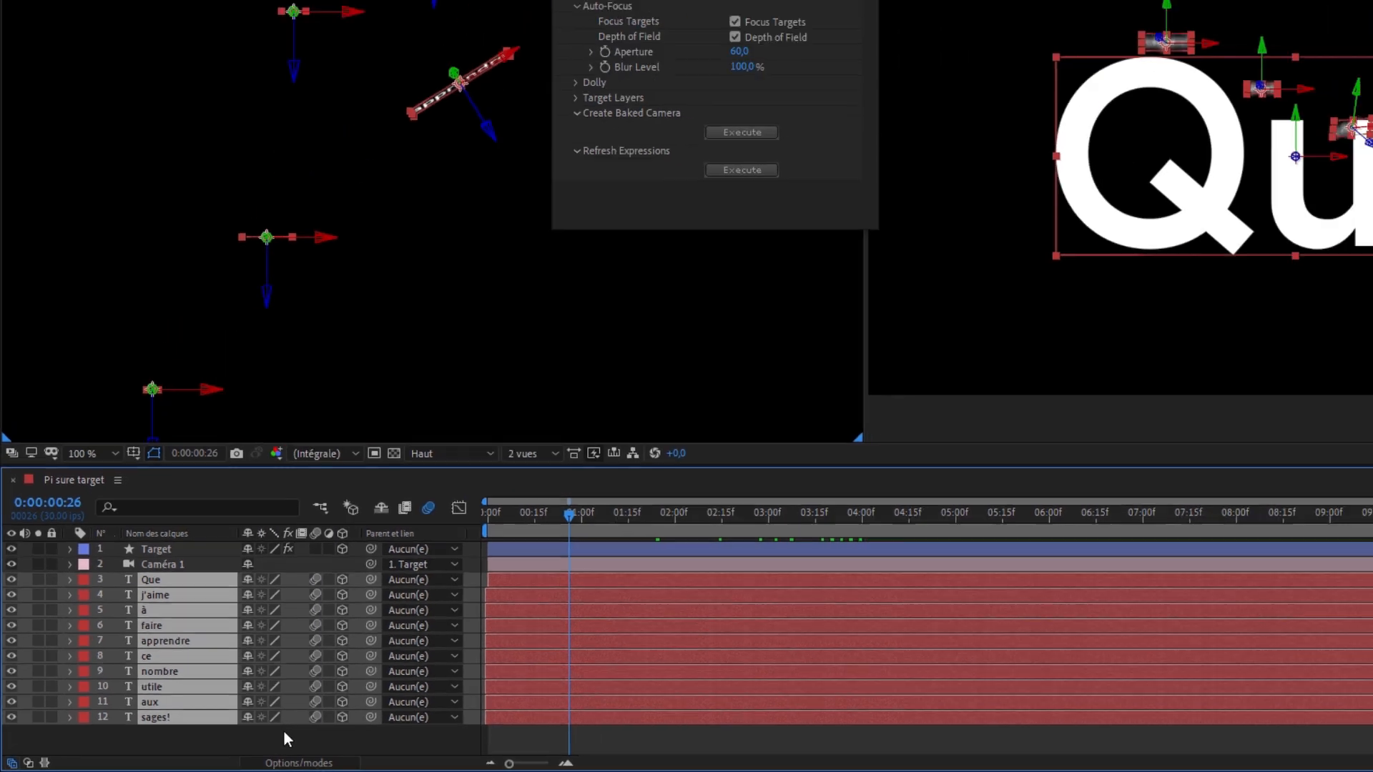
left_click(338, 723)
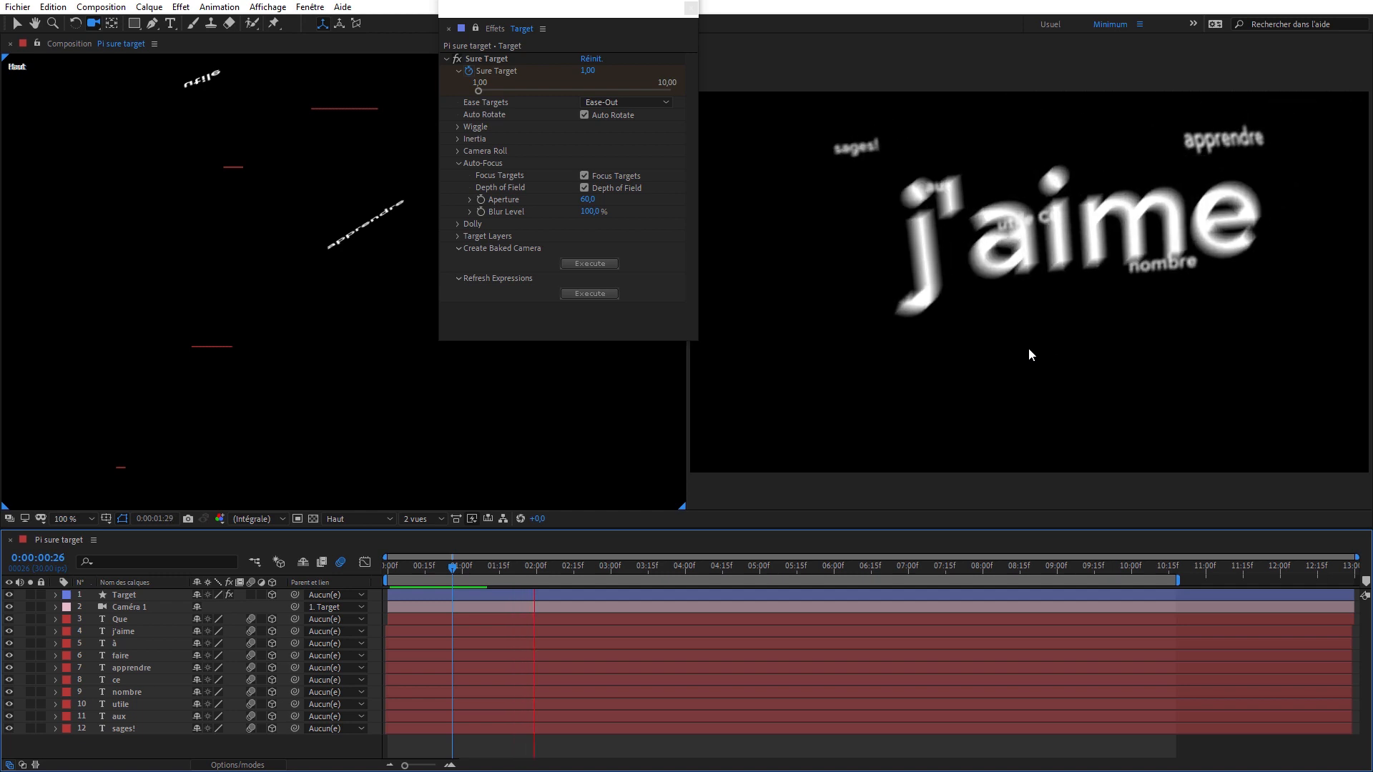
- Play from 0:00:02:05 and examine the motion blur on the moving words frame by frame and up to 0:00:04:27
left_click(573, 565)
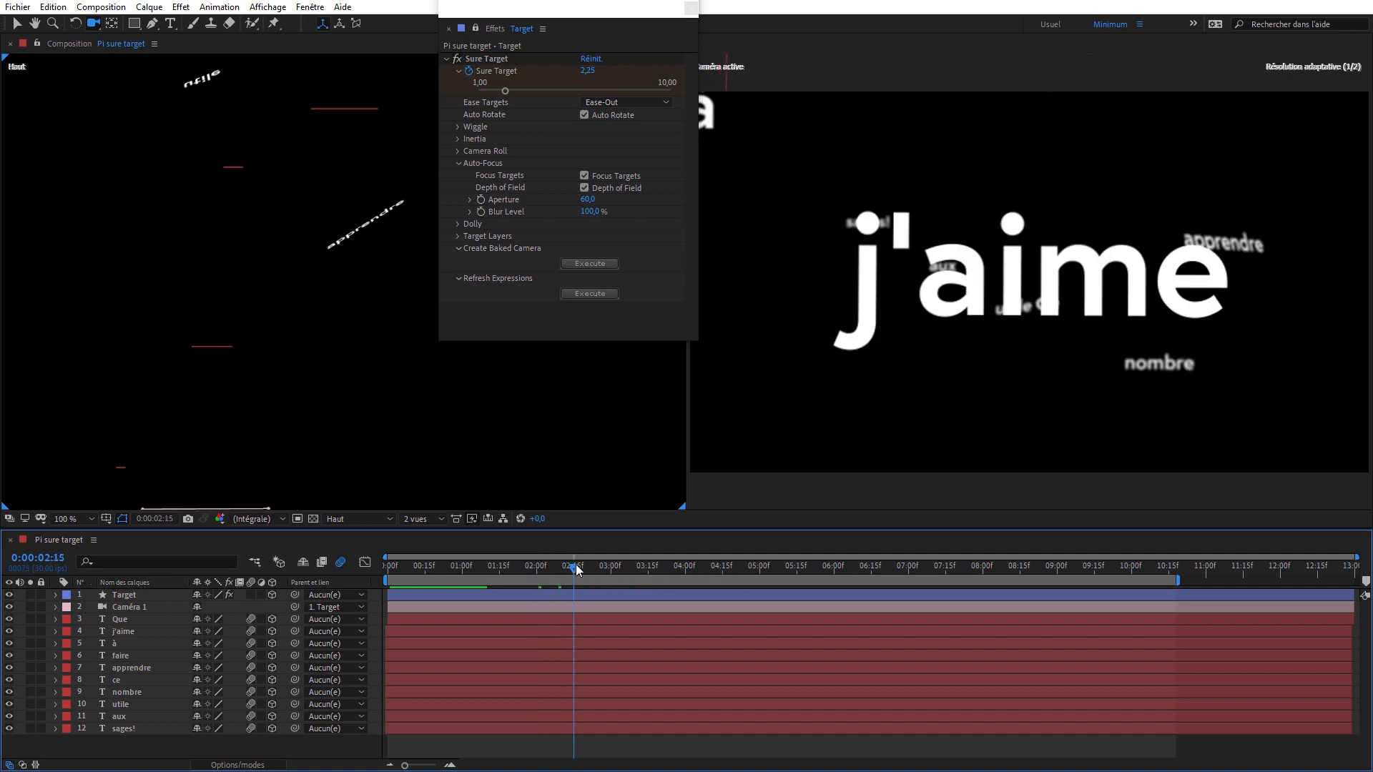
left_click(563, 569)
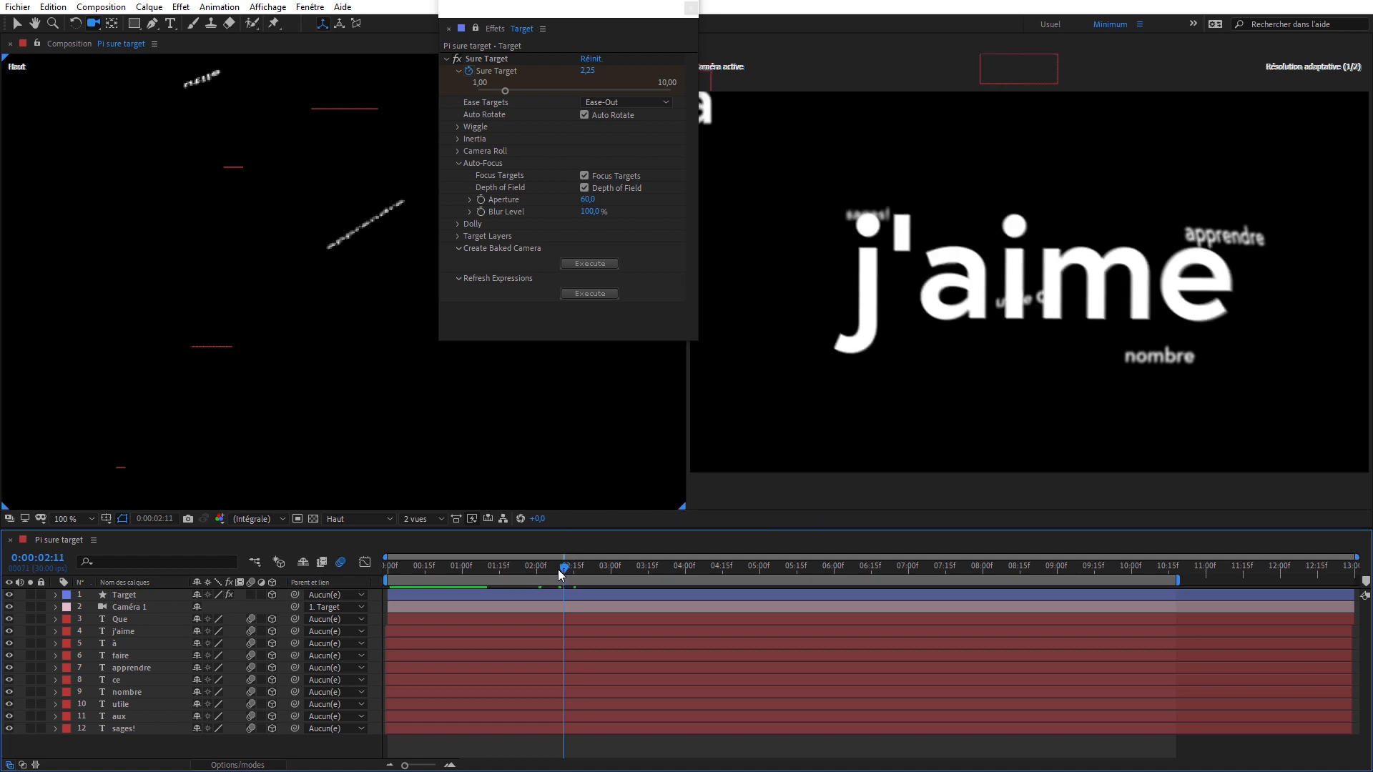
left_click(548, 566)
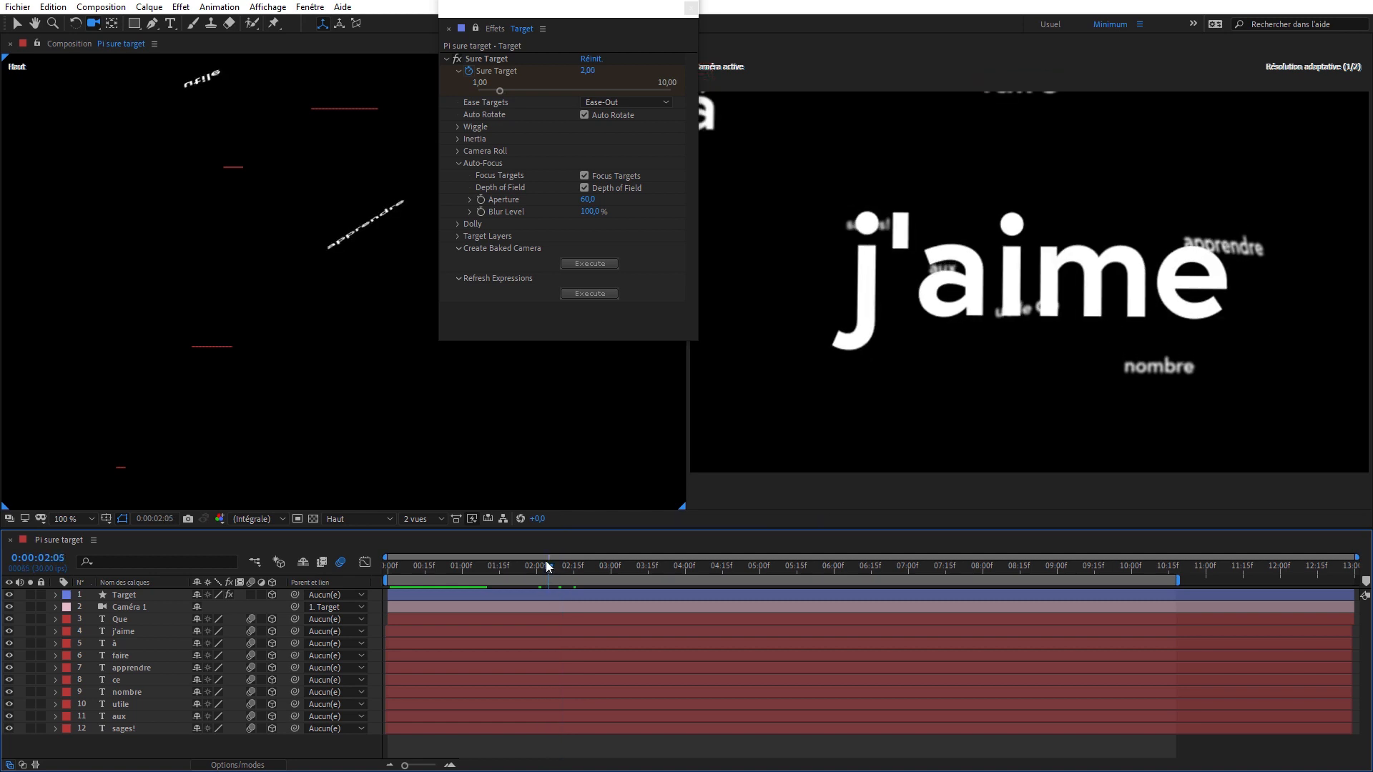
key("space")
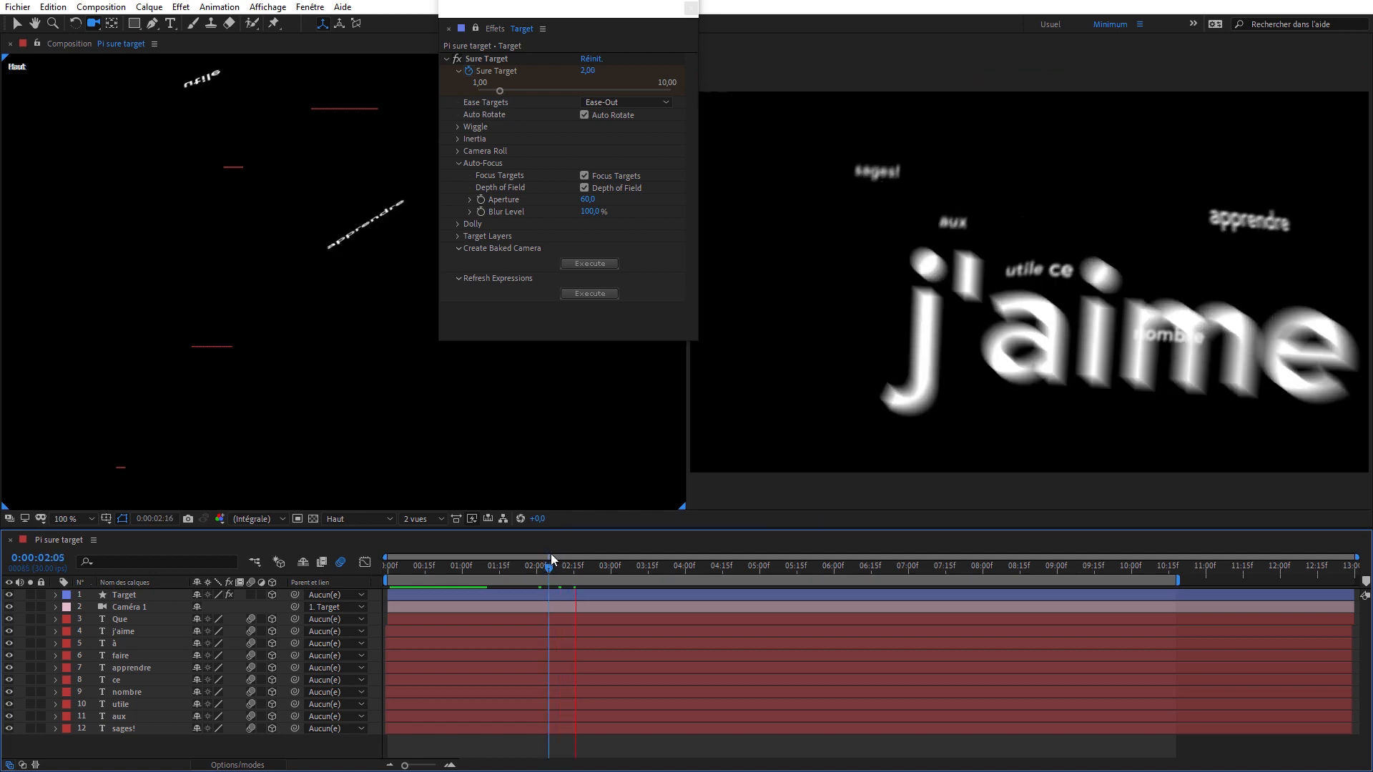
key("space")
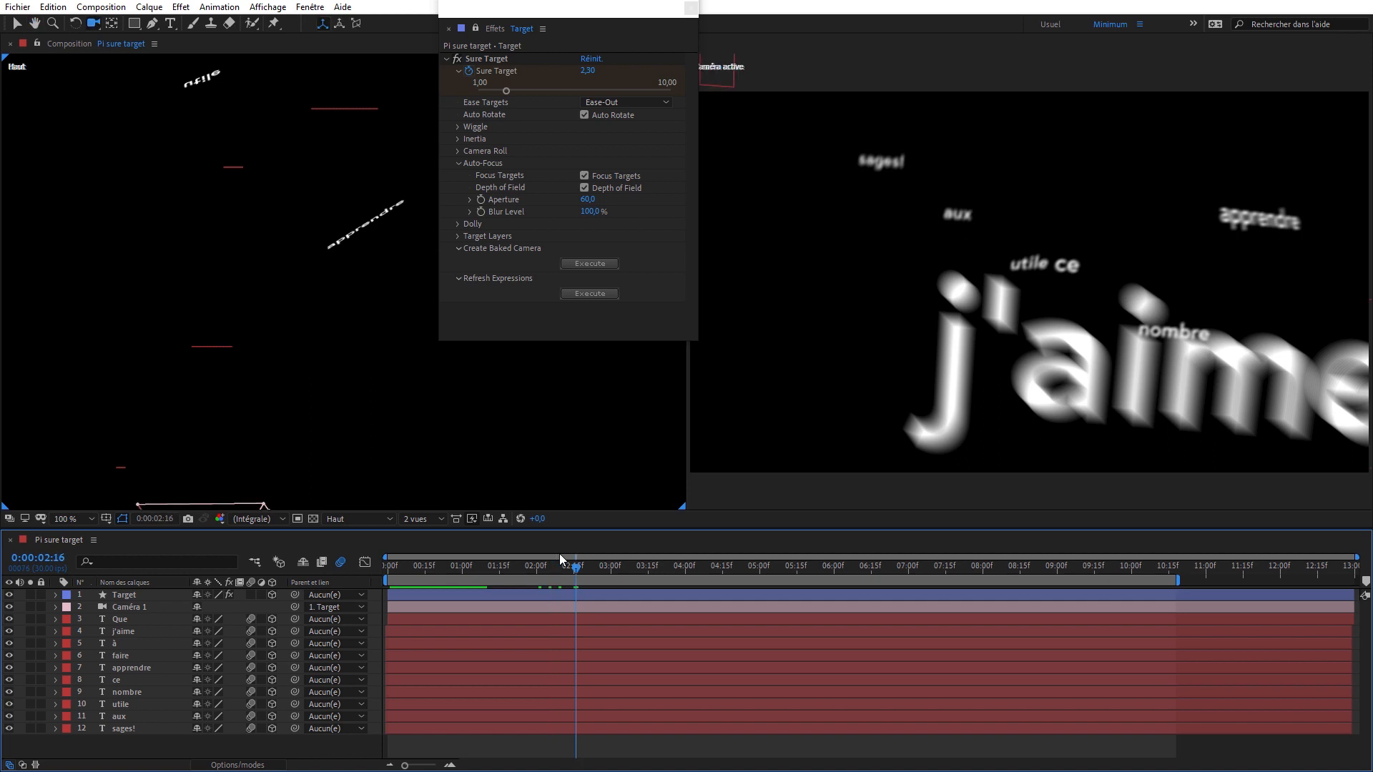
key("Page_Down")
key("Page_Down")
key("Page_Down")
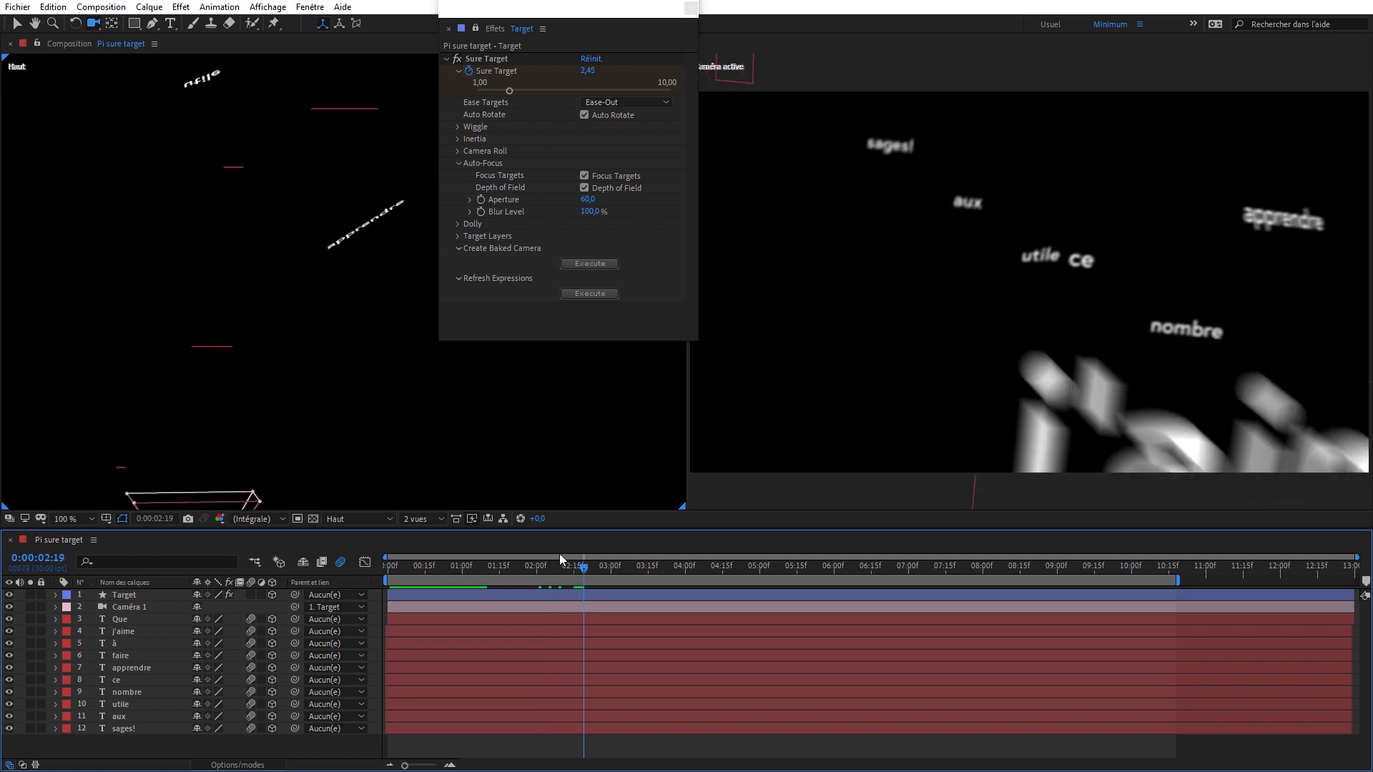
key("Page_Down")
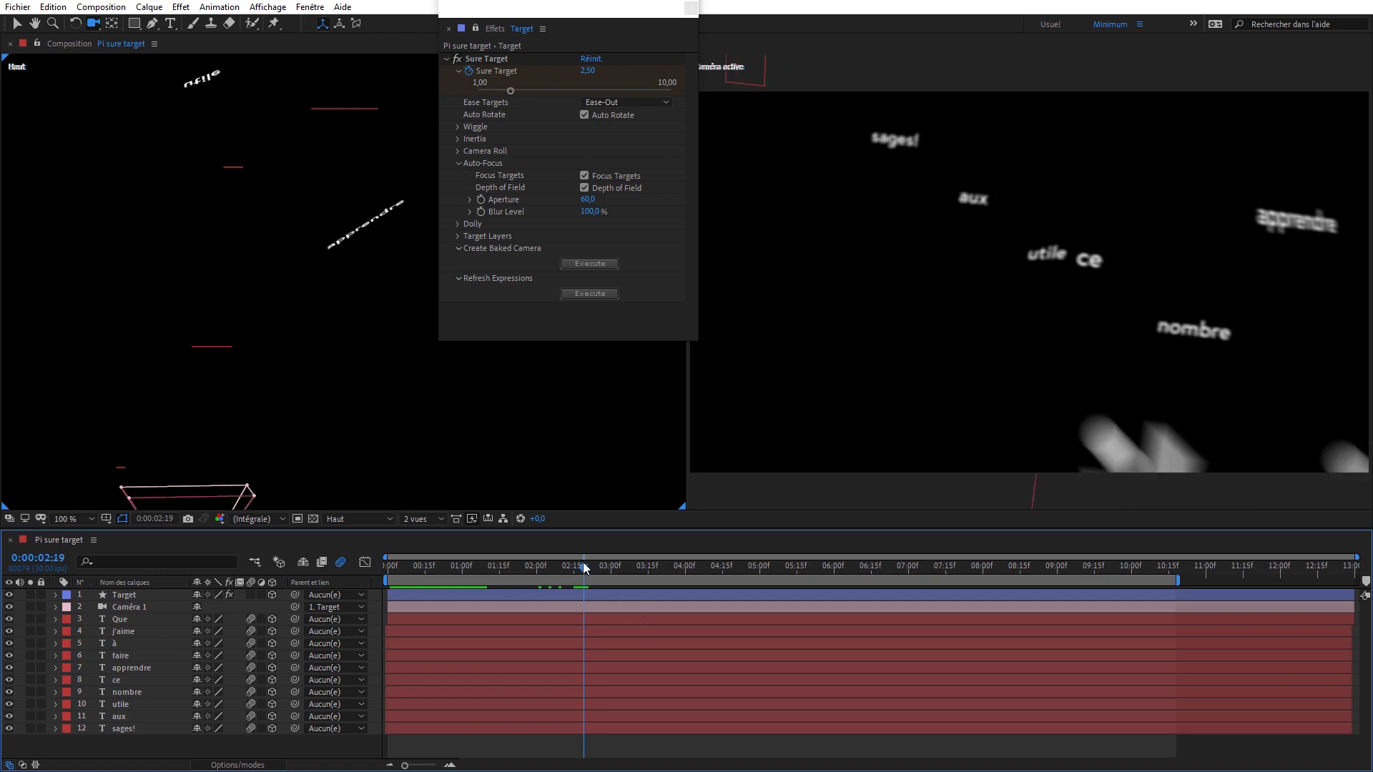
mouse_move(583, 563)
left_mouse_down()
mouse_move(623, 565)
mouse_move(604, 570)
left_mouse_up()
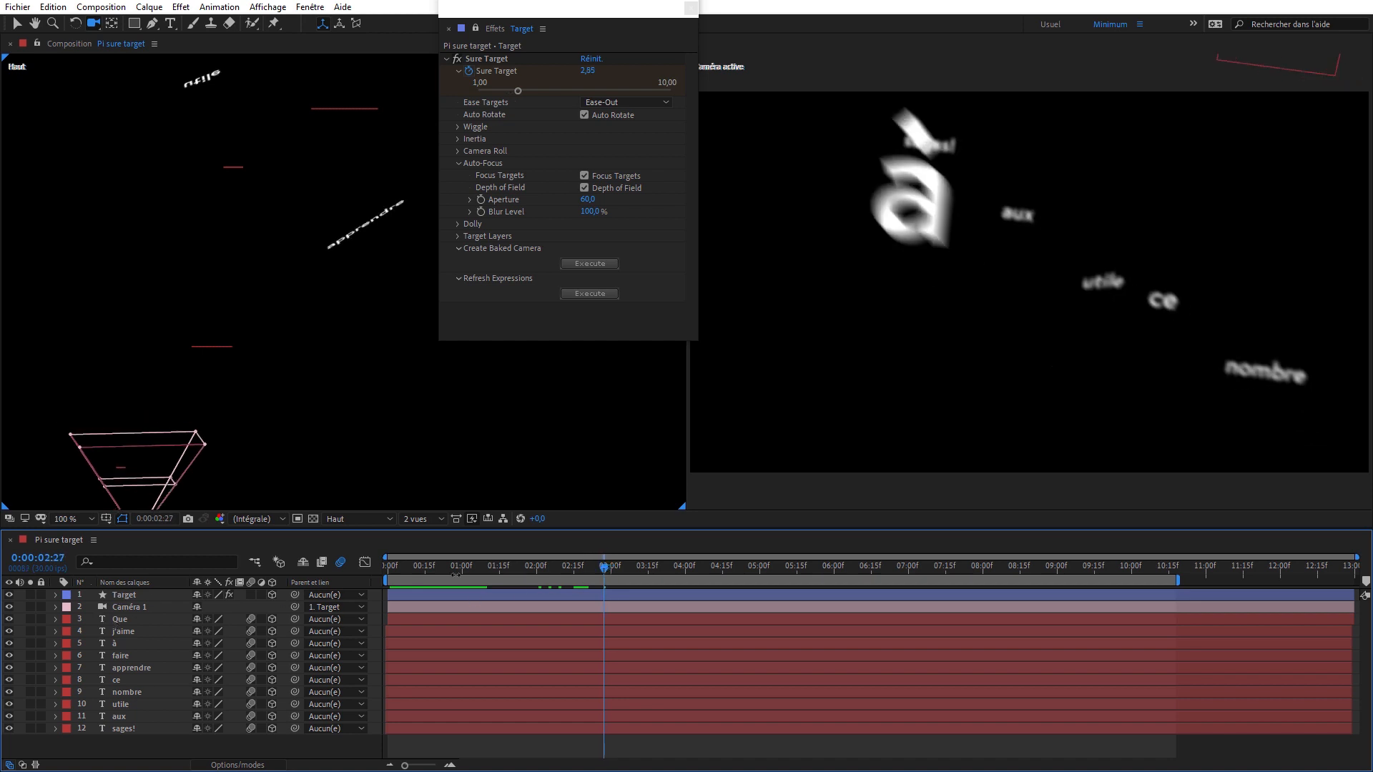
left_click_drag(604, 567, 753, 567)
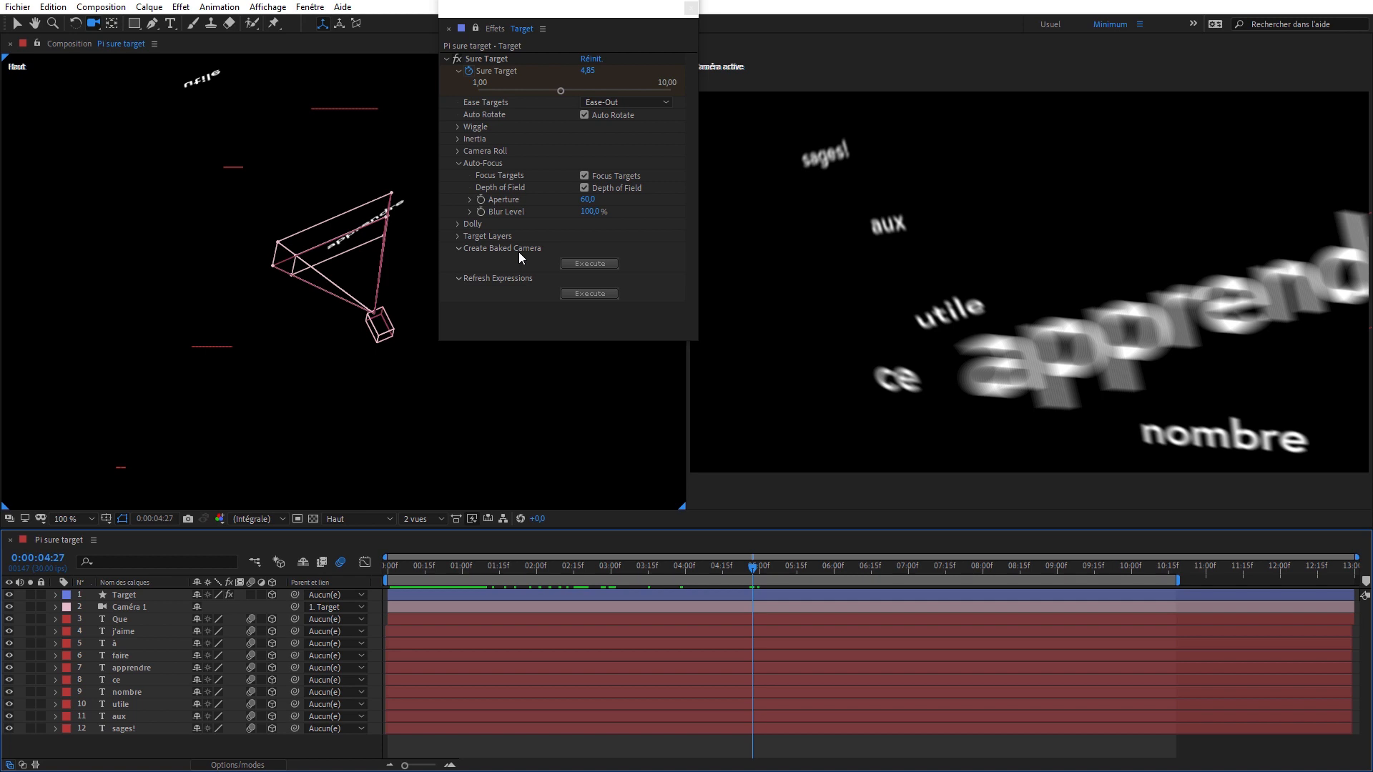
- Create a baked camera from the Sure Target effect and check the new camera layer's animated properties
left_click(589, 264)
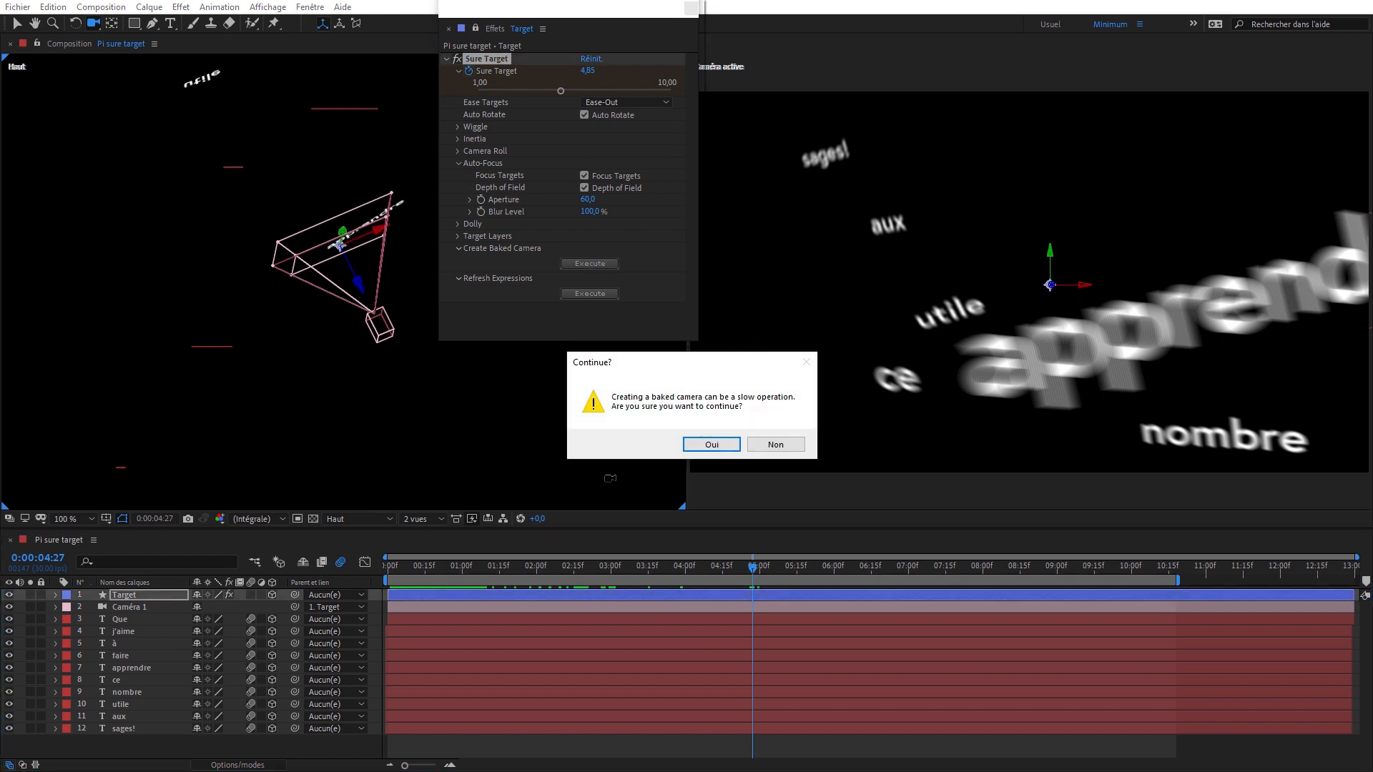
left_click(701, 444)
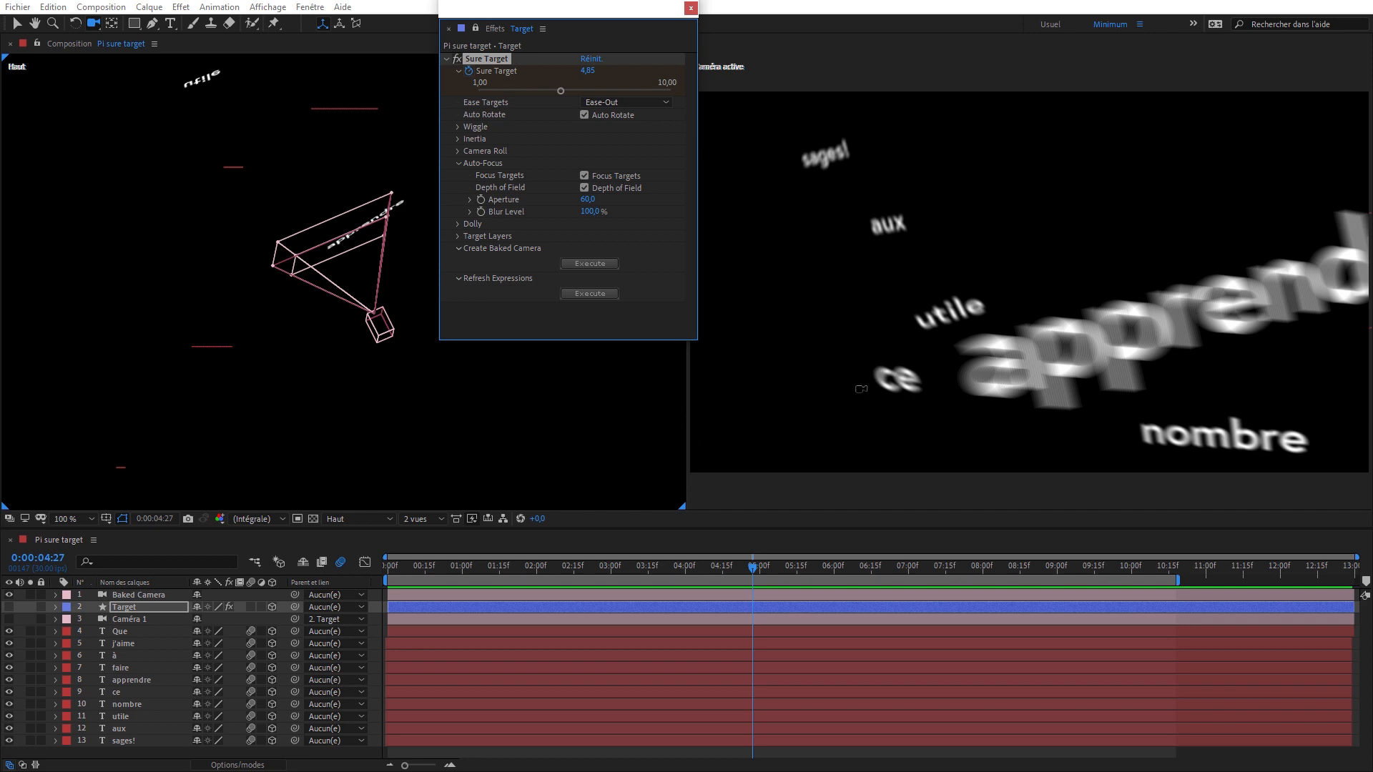
left_click(139, 594)
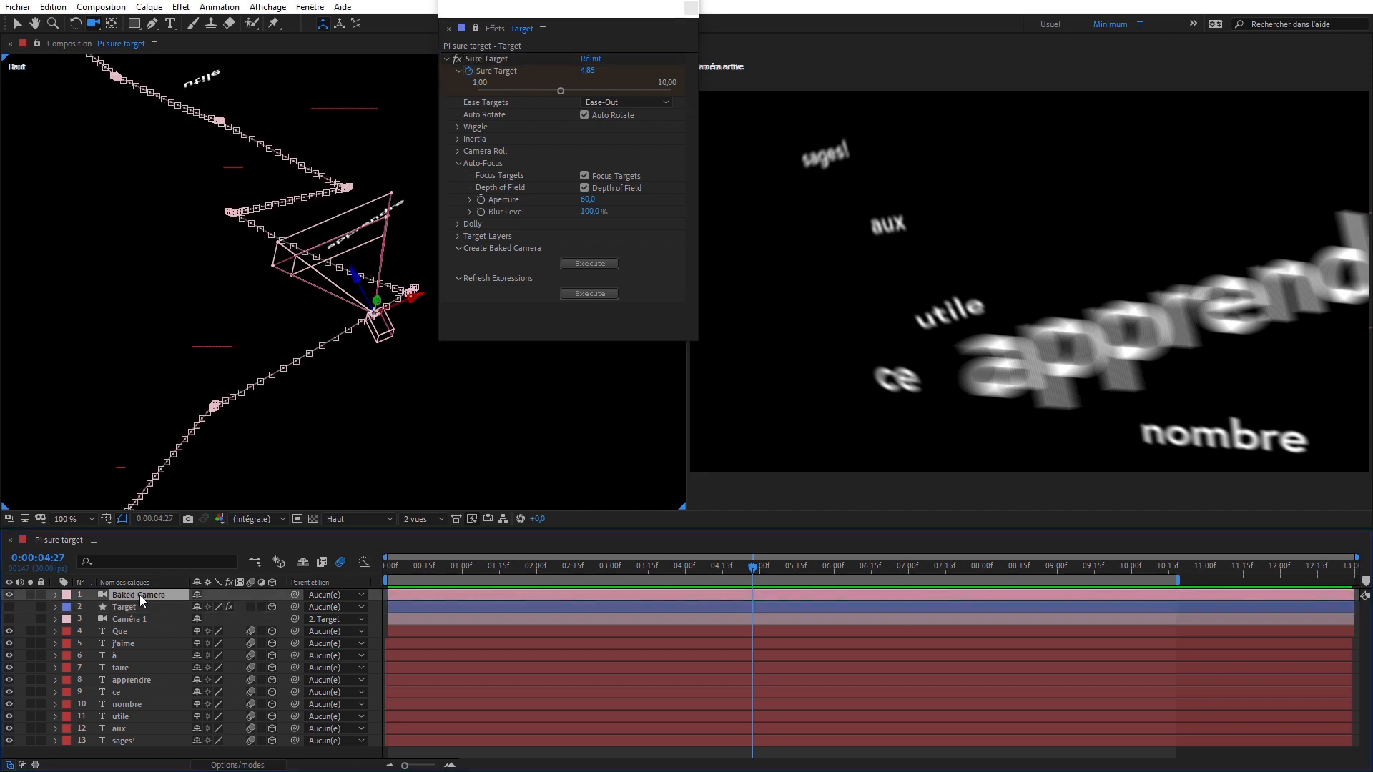
key("u")
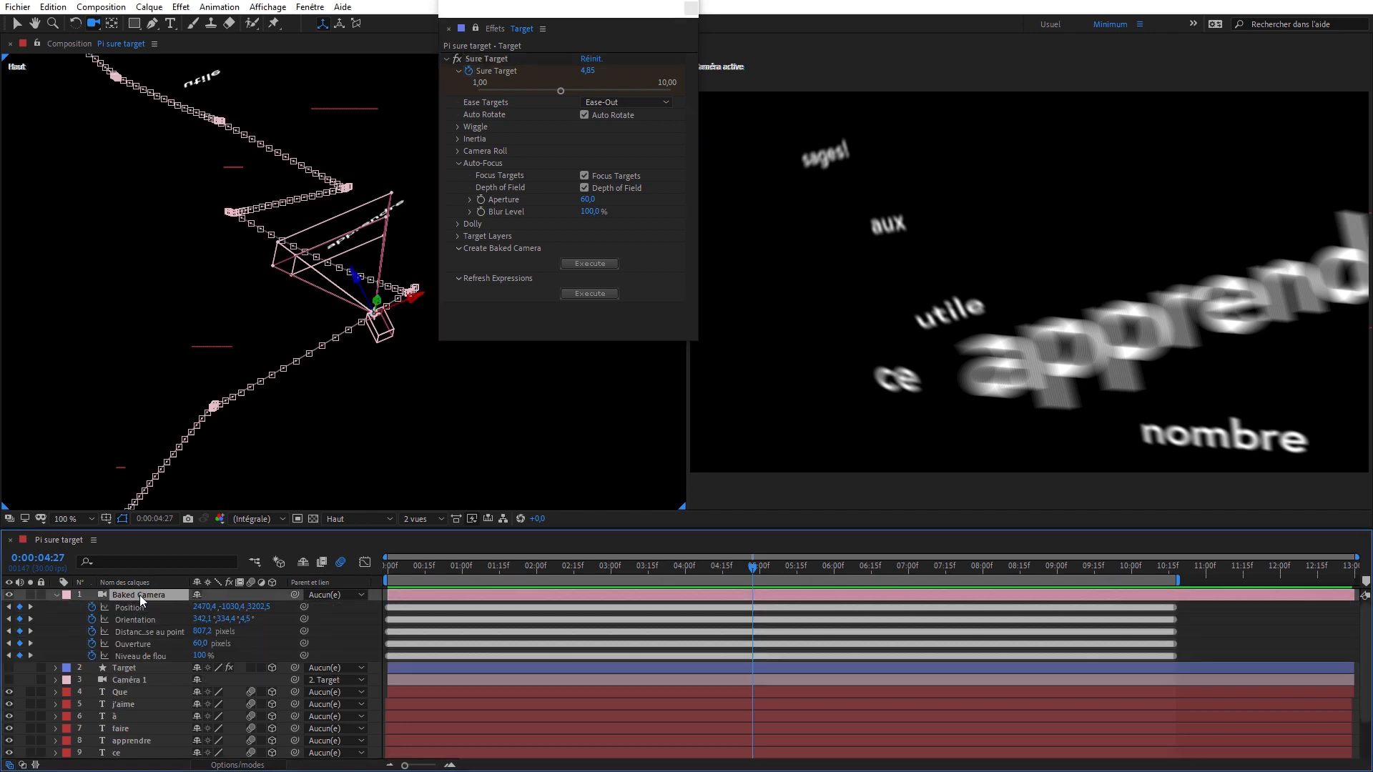
key("u")
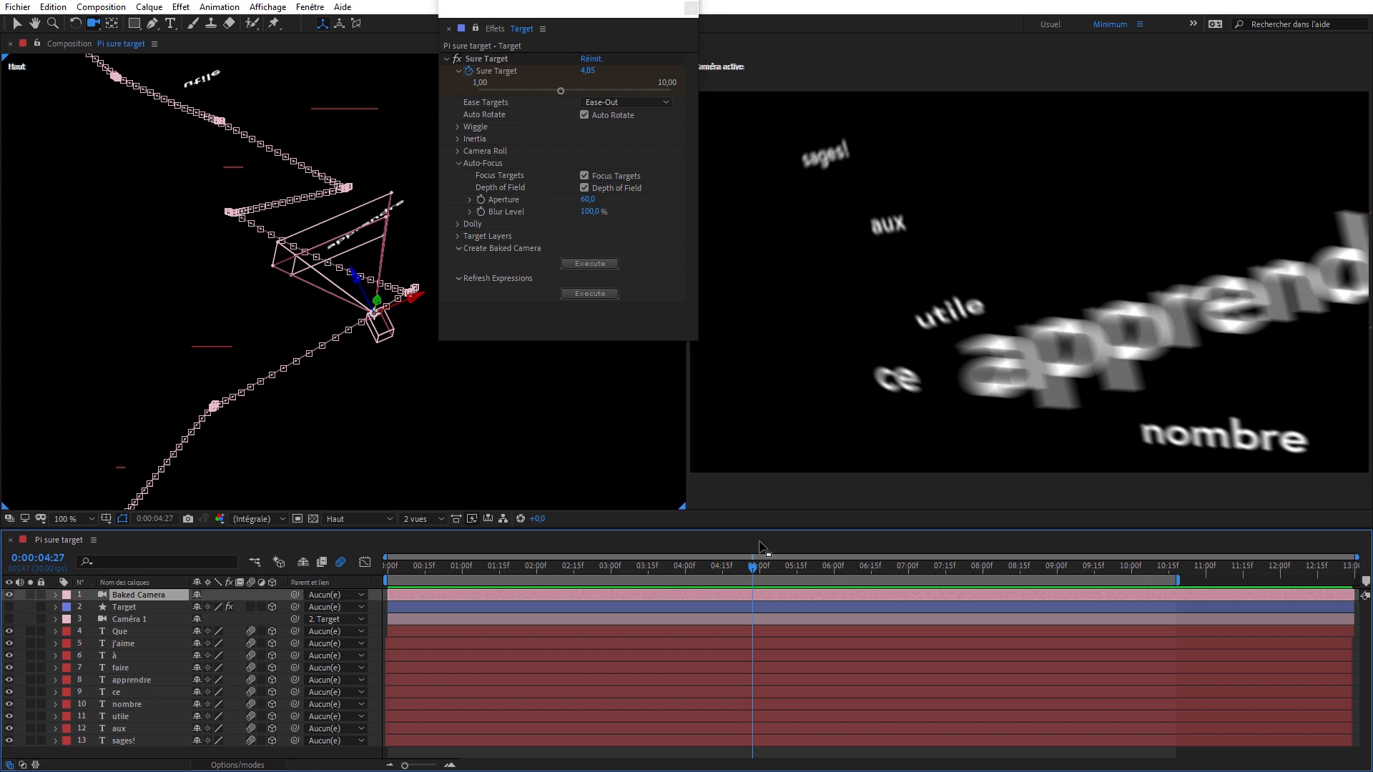
- Compare Baked Camera with Caméra 1 at 0:00:04:27 by taking a snapshot and swapping the two cameras' visibility
left_click(789, 479)
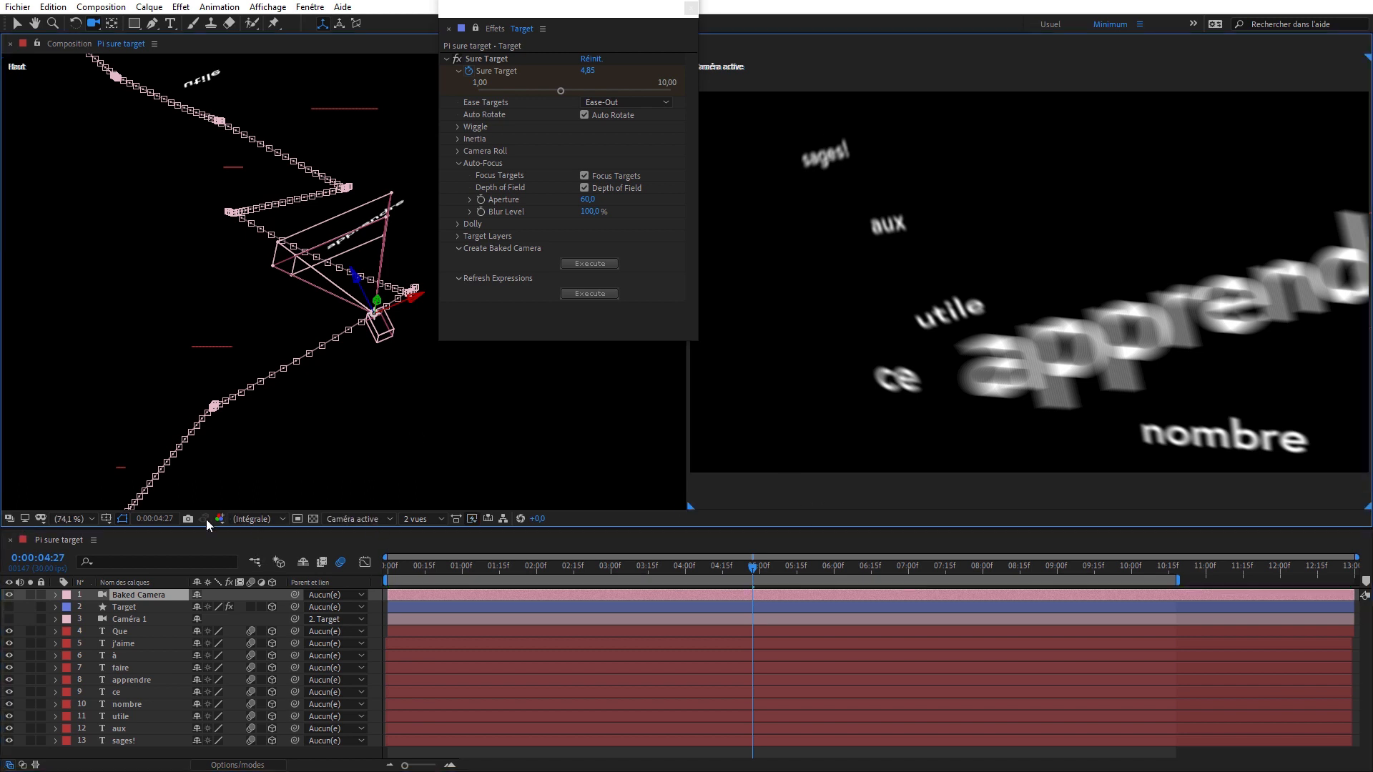
left_click(187, 517)
left_click_drag(8, 619, 8, 598)
left_click(11, 595)
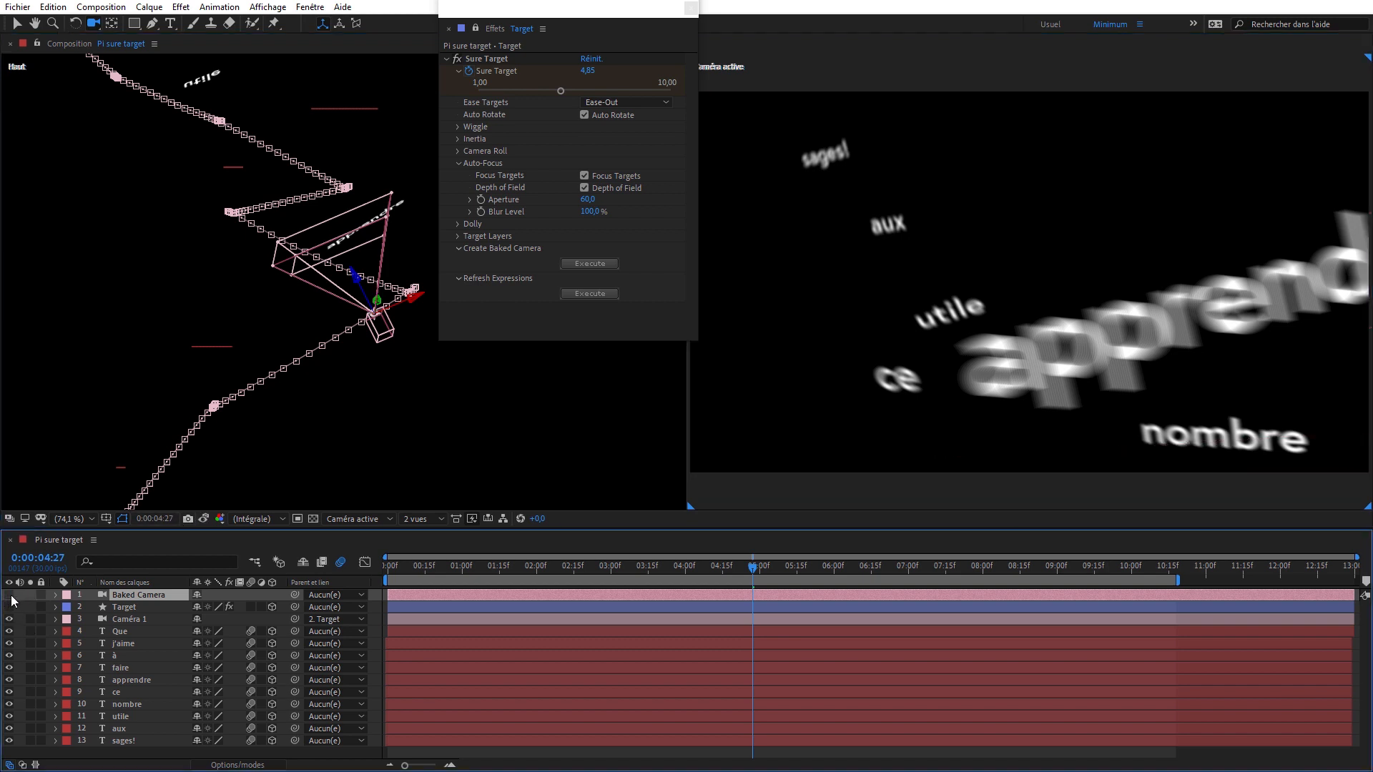
left_click(204, 518)
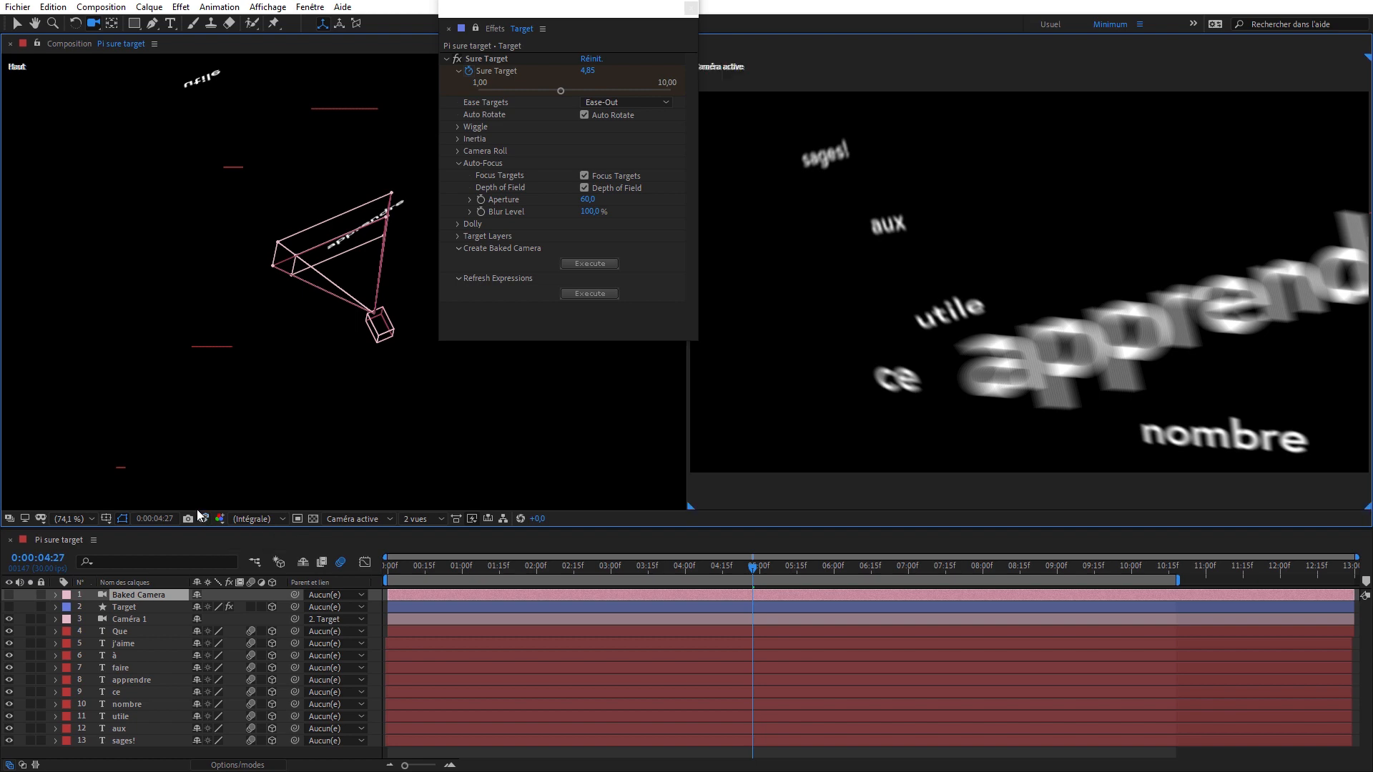
left_click(196, 508)
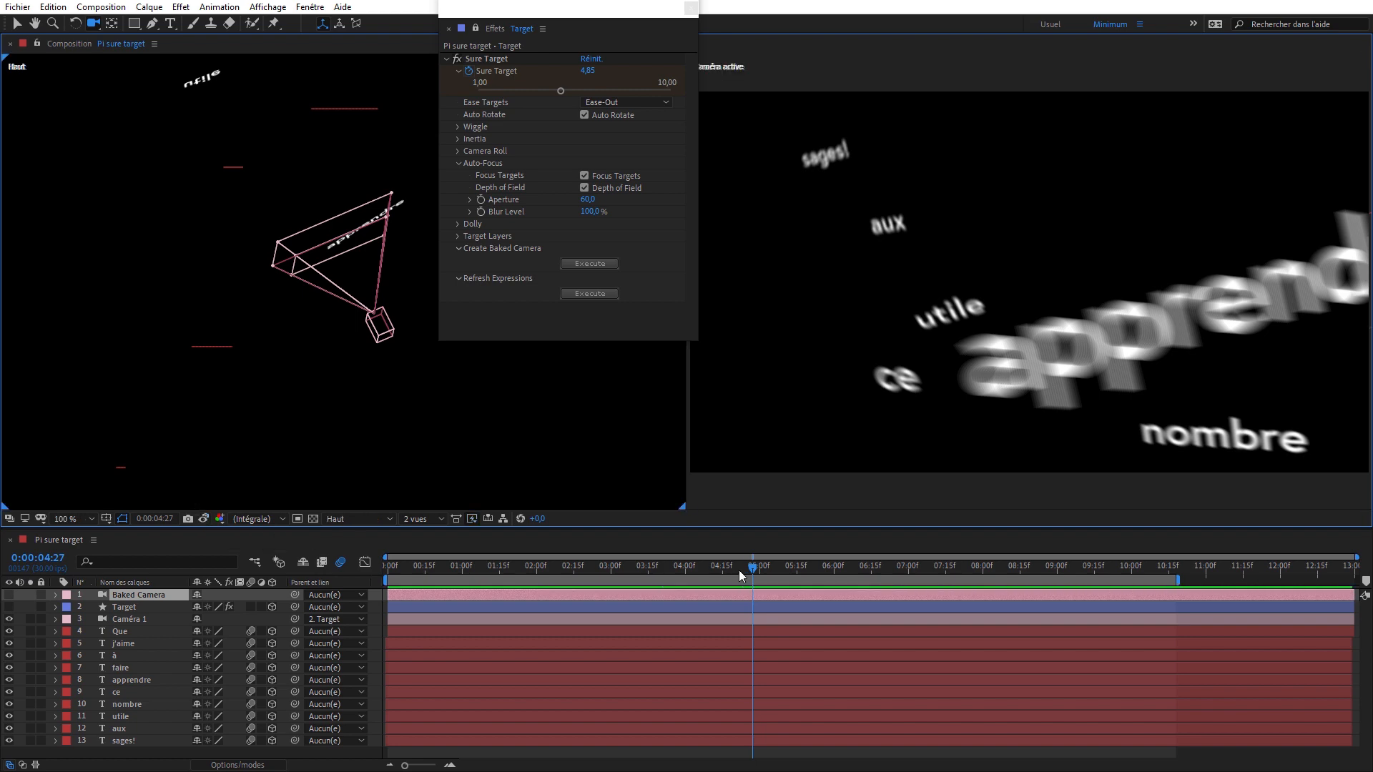
- Move the current time to 0:00:05:16, show Baked Camera again and hide Caméra 1
left_click_drag(783, 563, 805, 564)
left_click(9, 594)
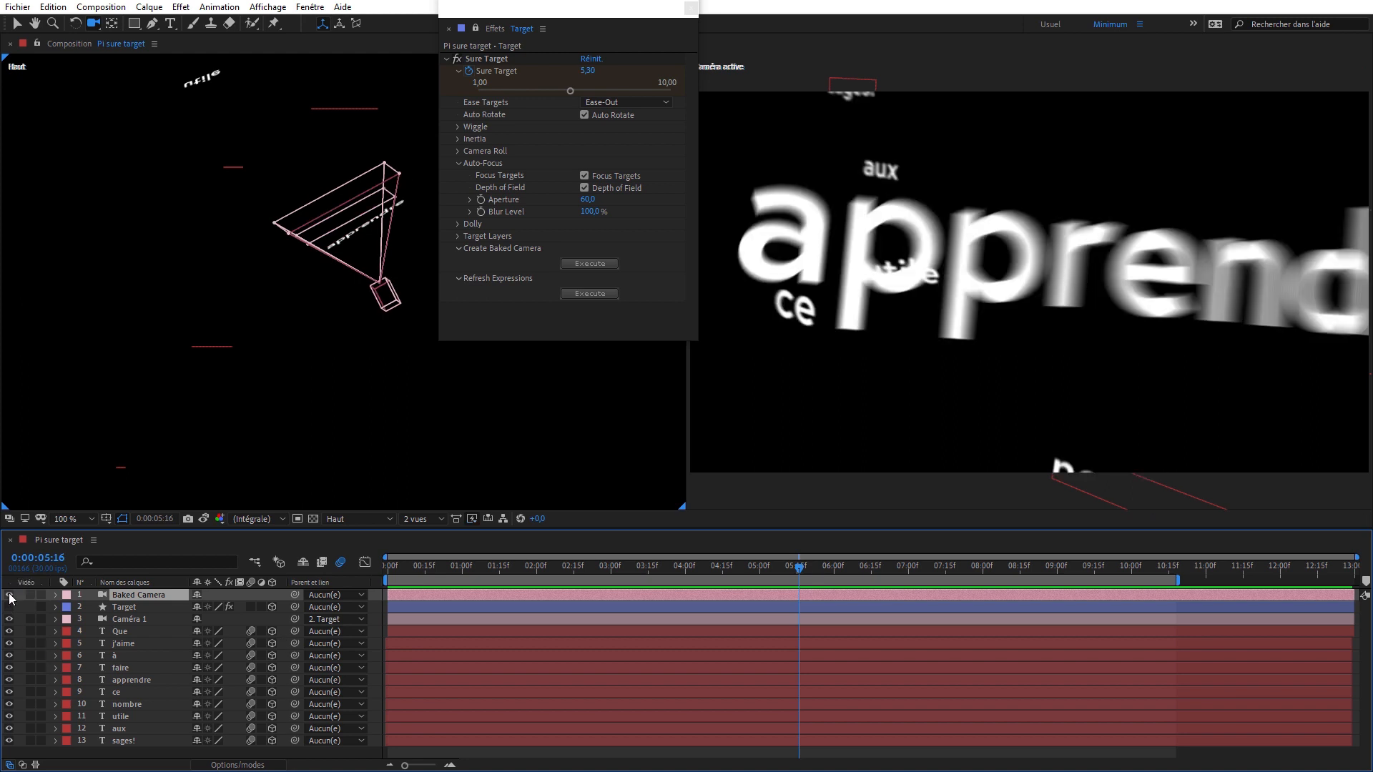
left_click(8, 618)
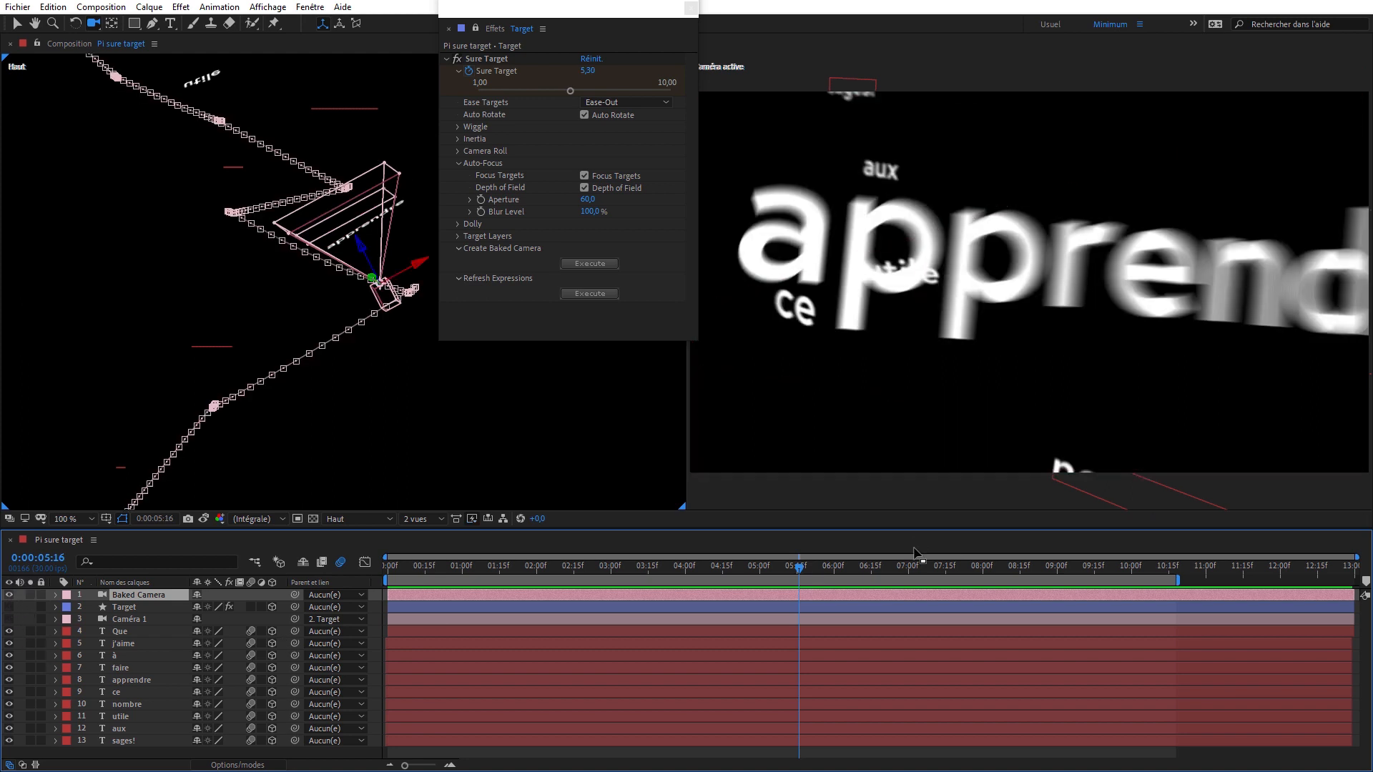
- Check the baked camera's move to the word nombre, and delete the Baked Camera layer at 0:00:06:25
left_click(885, 567)
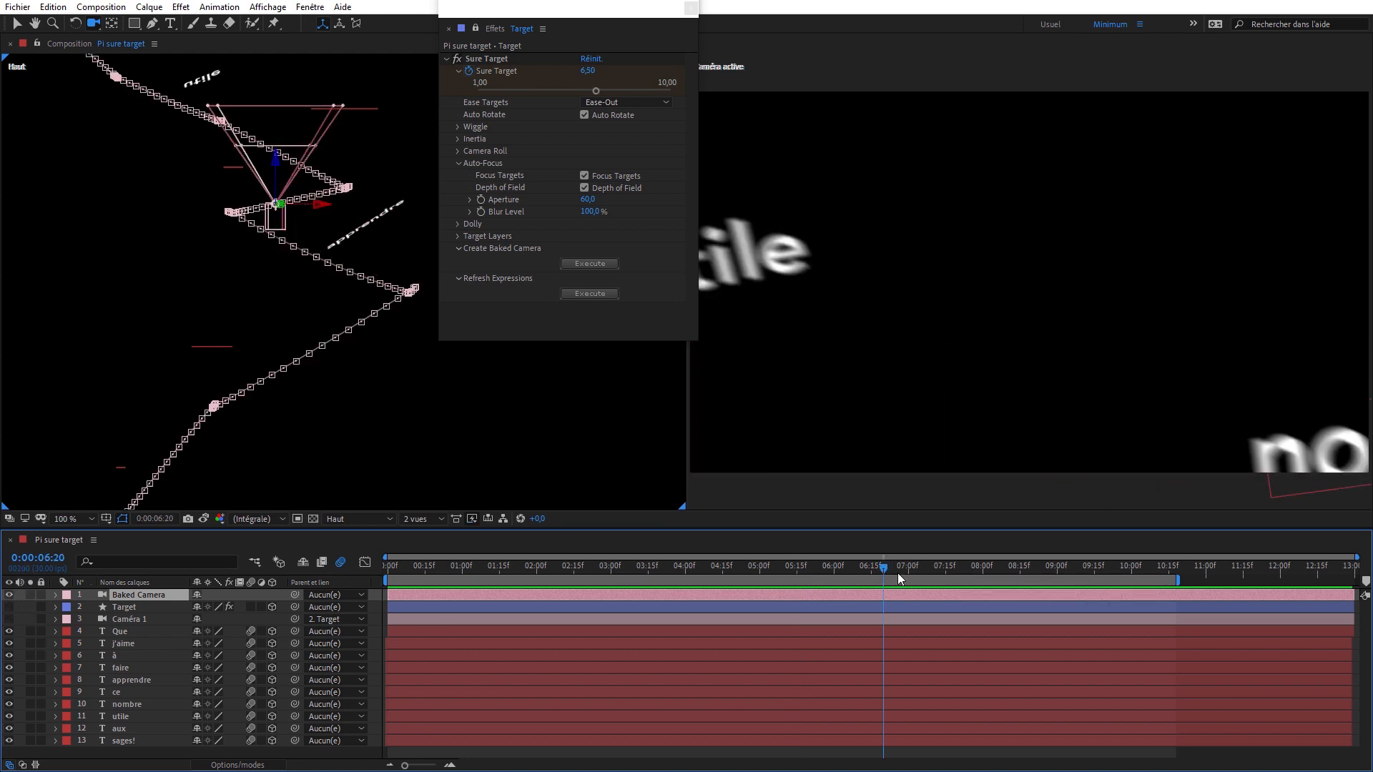
left_click(920, 575)
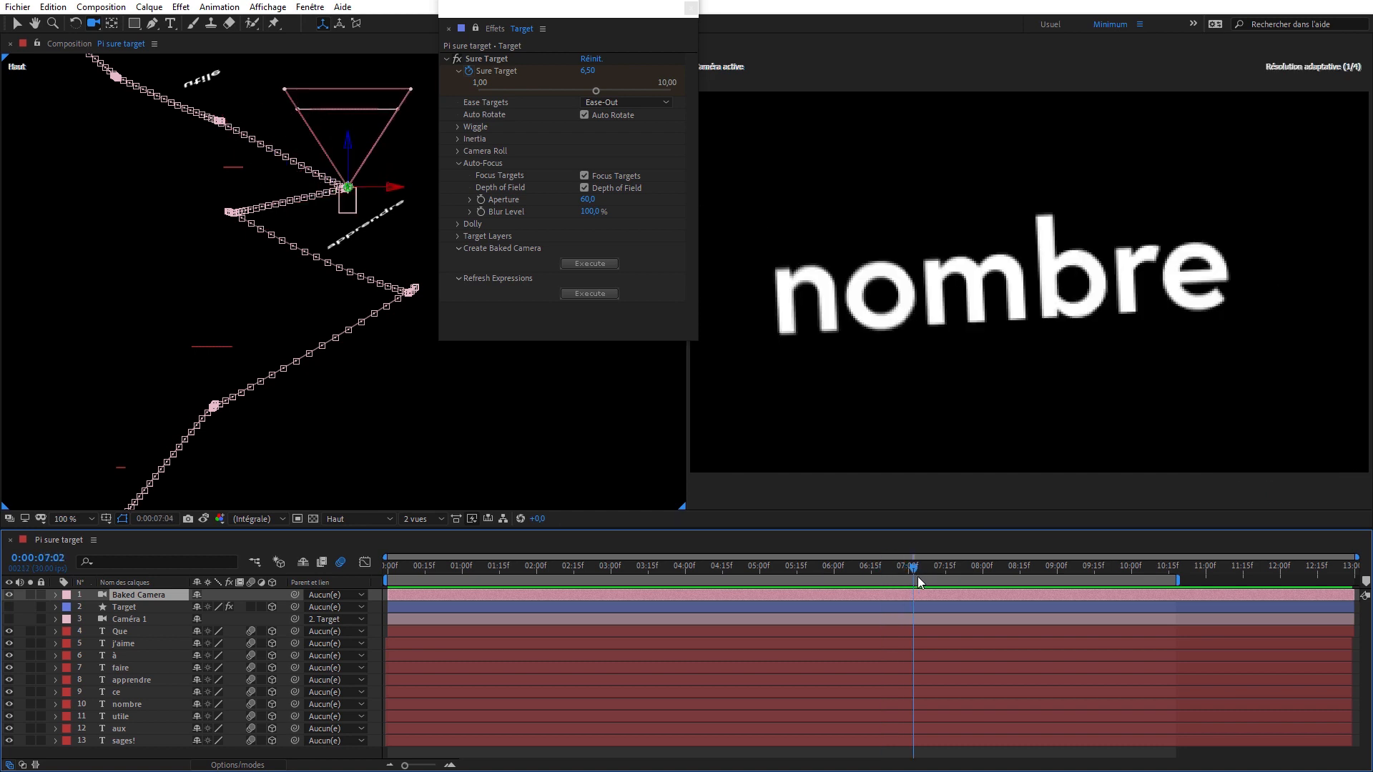
left_click(897, 569)
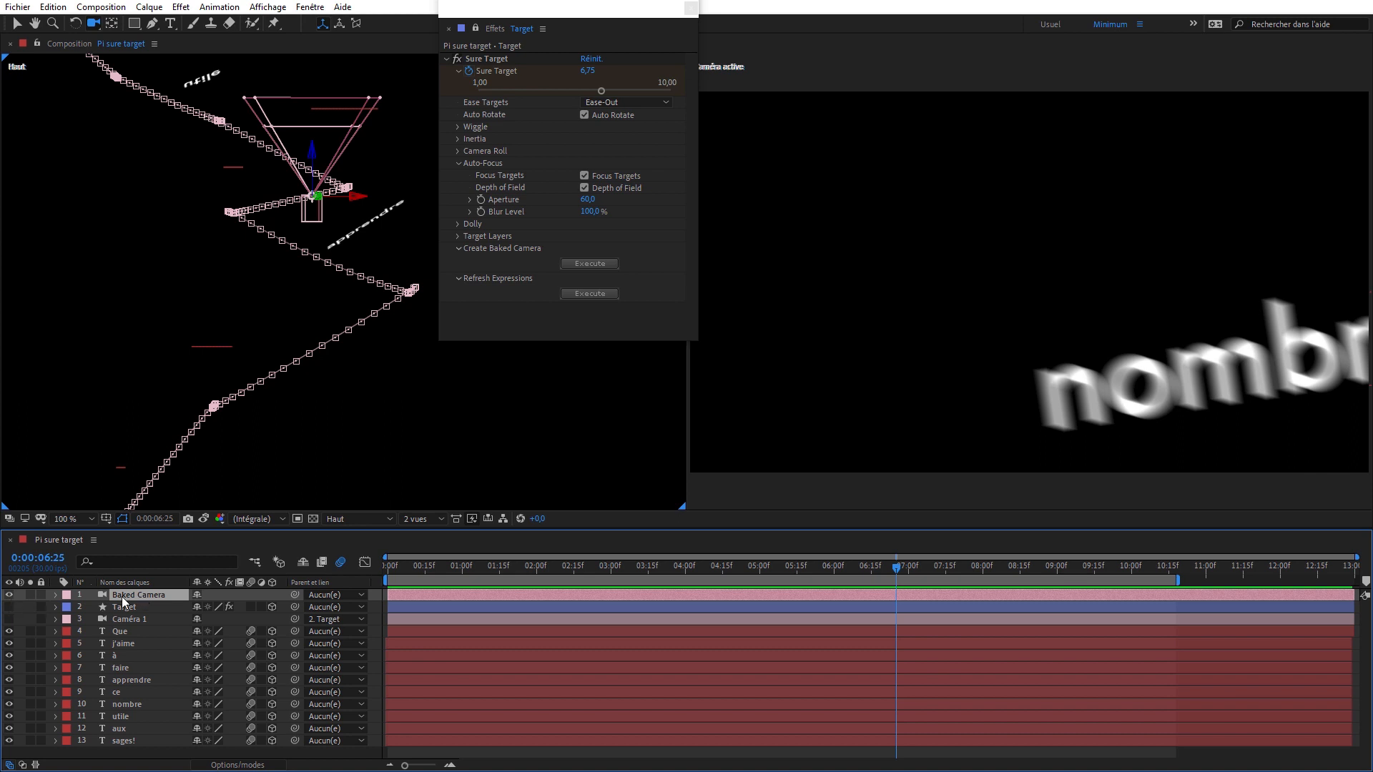
key("Delete")
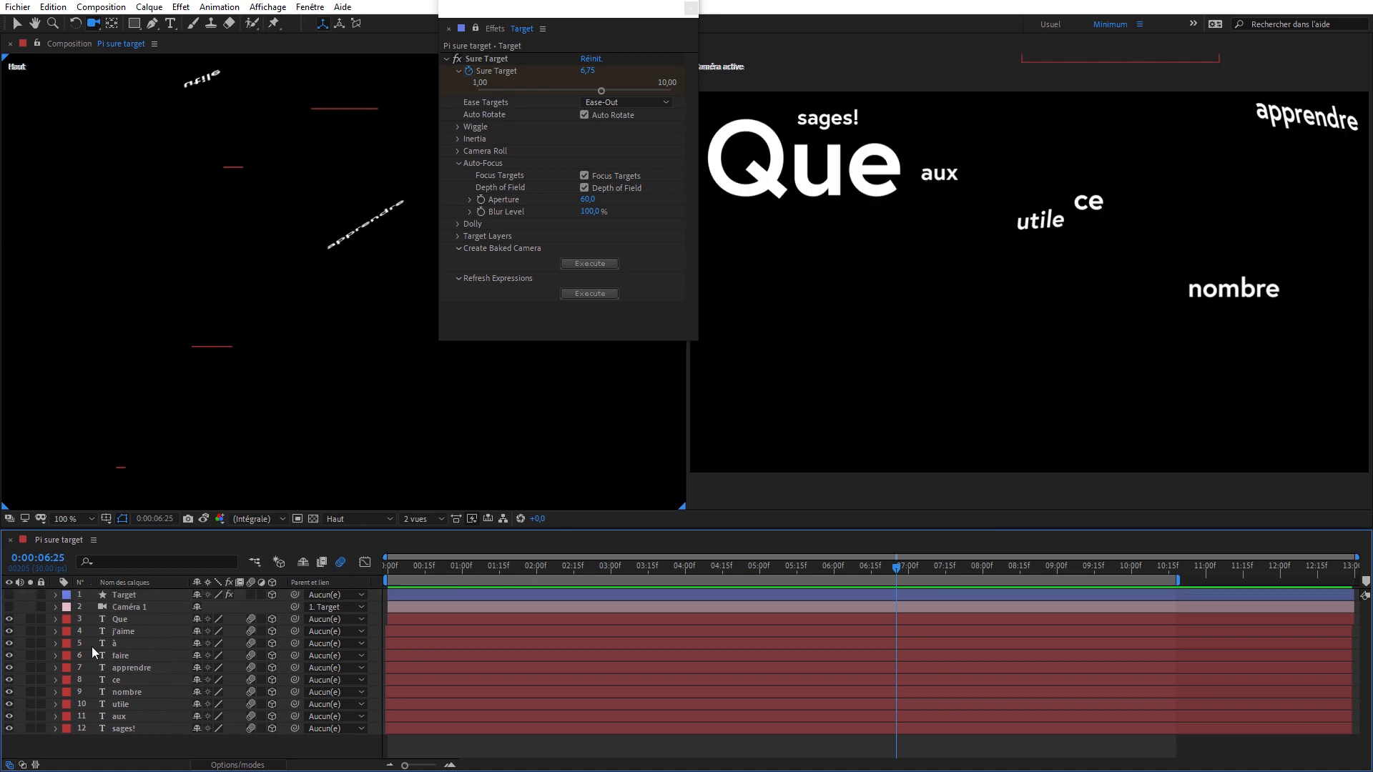
- Make Caméra 1 visible again and reveal the Target layer's keyframed properties
left_click(9, 607)
left_click(121, 608)
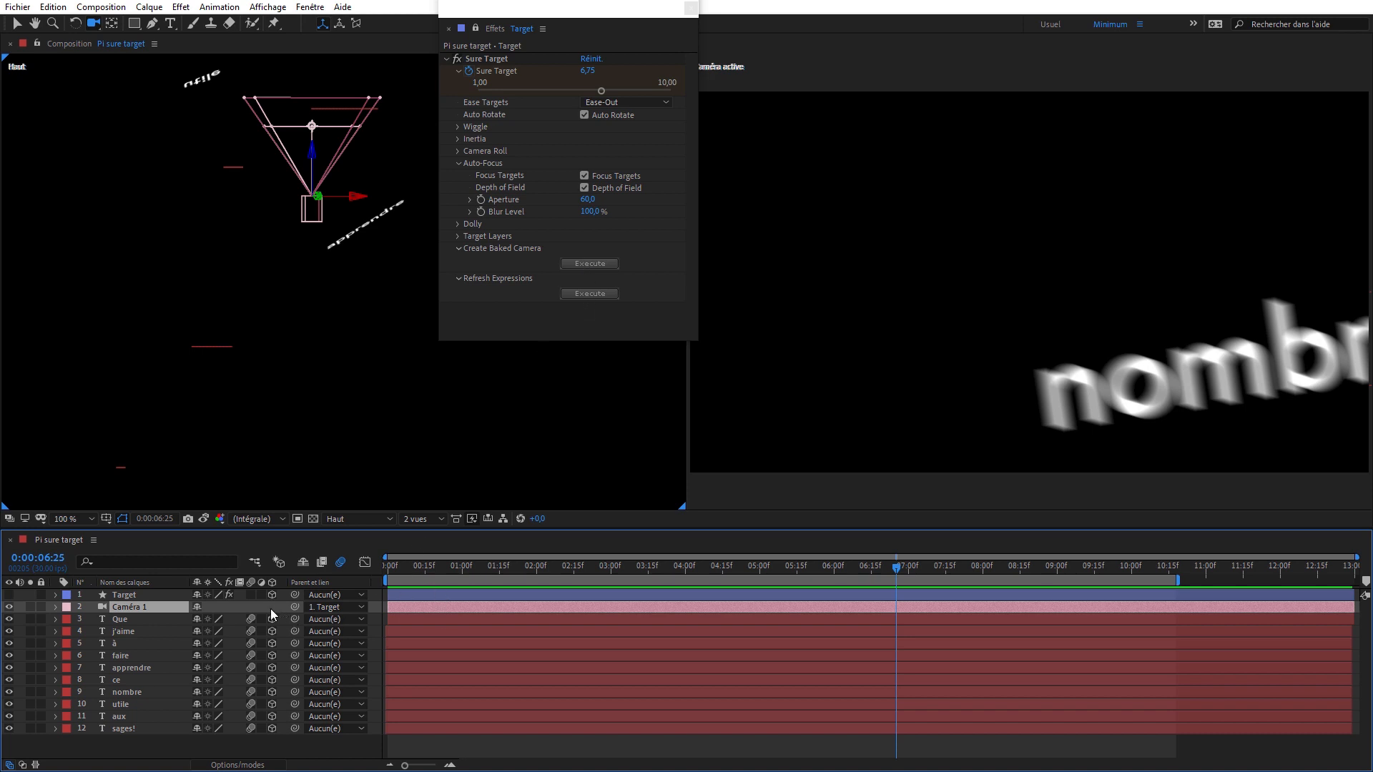
left_click(419, 595)
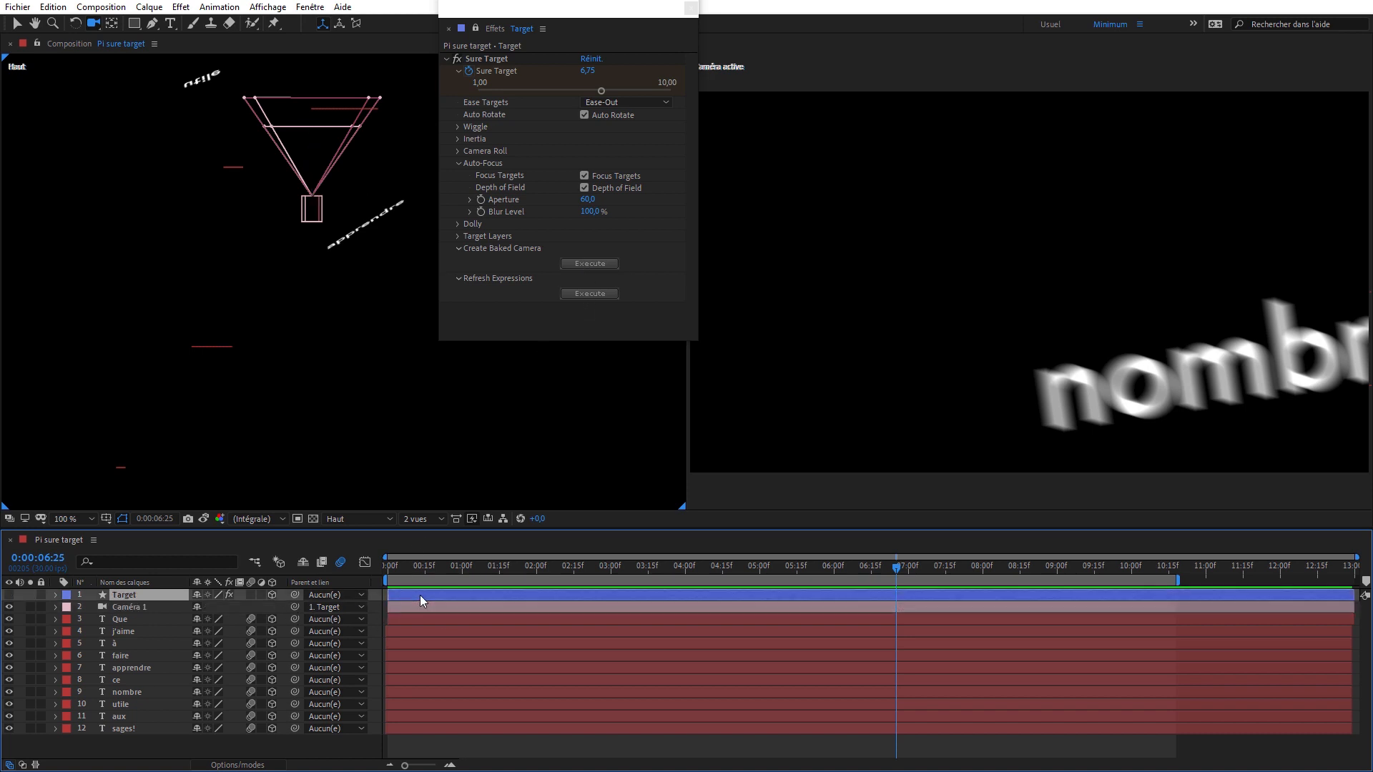
key("u")
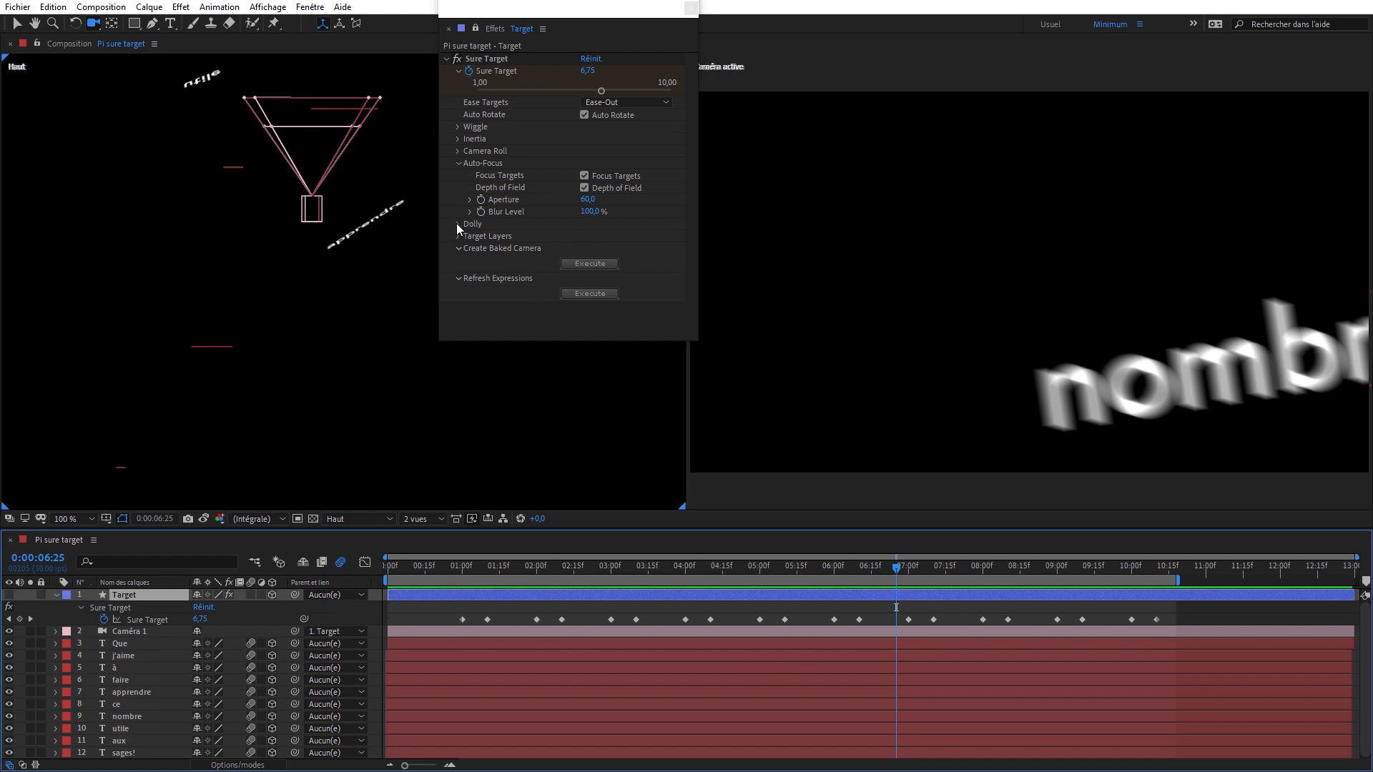
- Go to the first Sure Target keyframe at 0:00:01:00 and start keyframing Dolly 1 there in the effect's Dolly settings
left_click(457, 567)
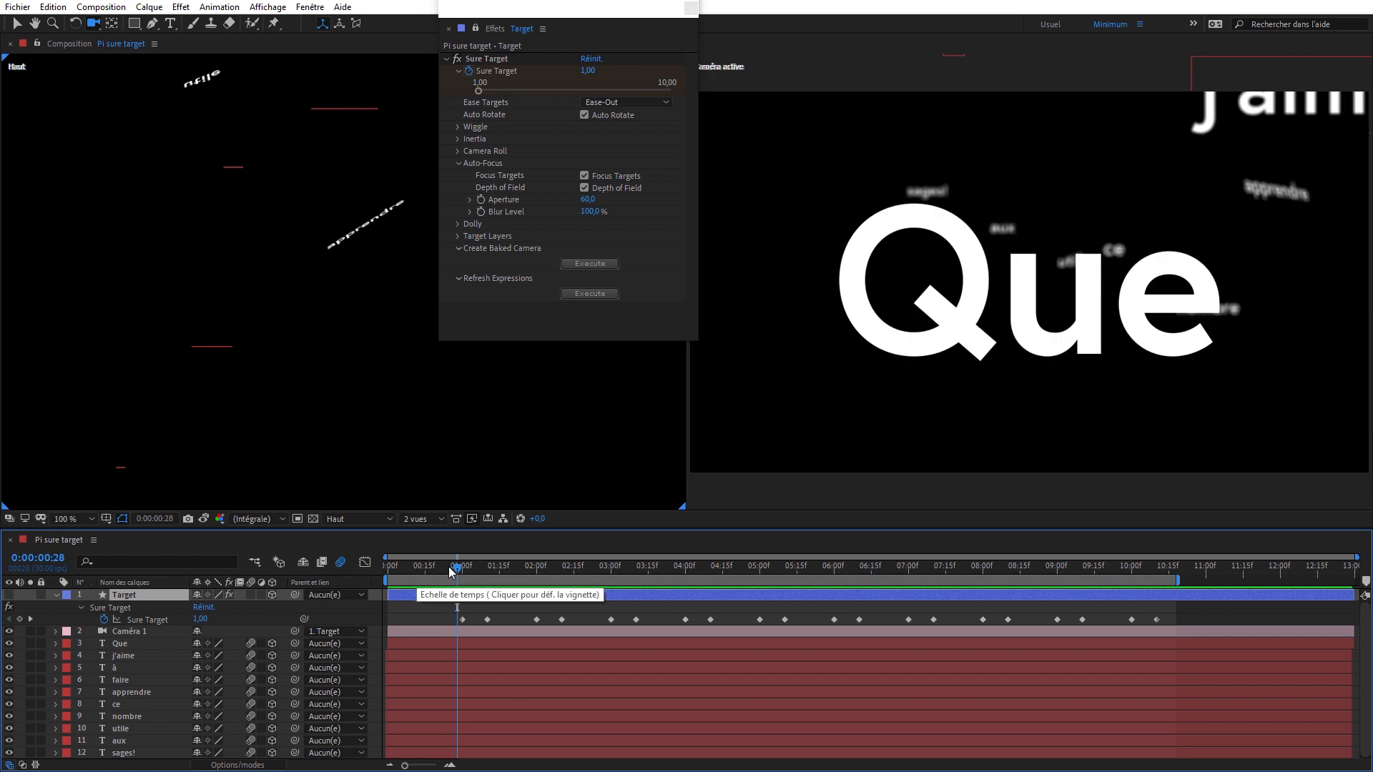
key("k")
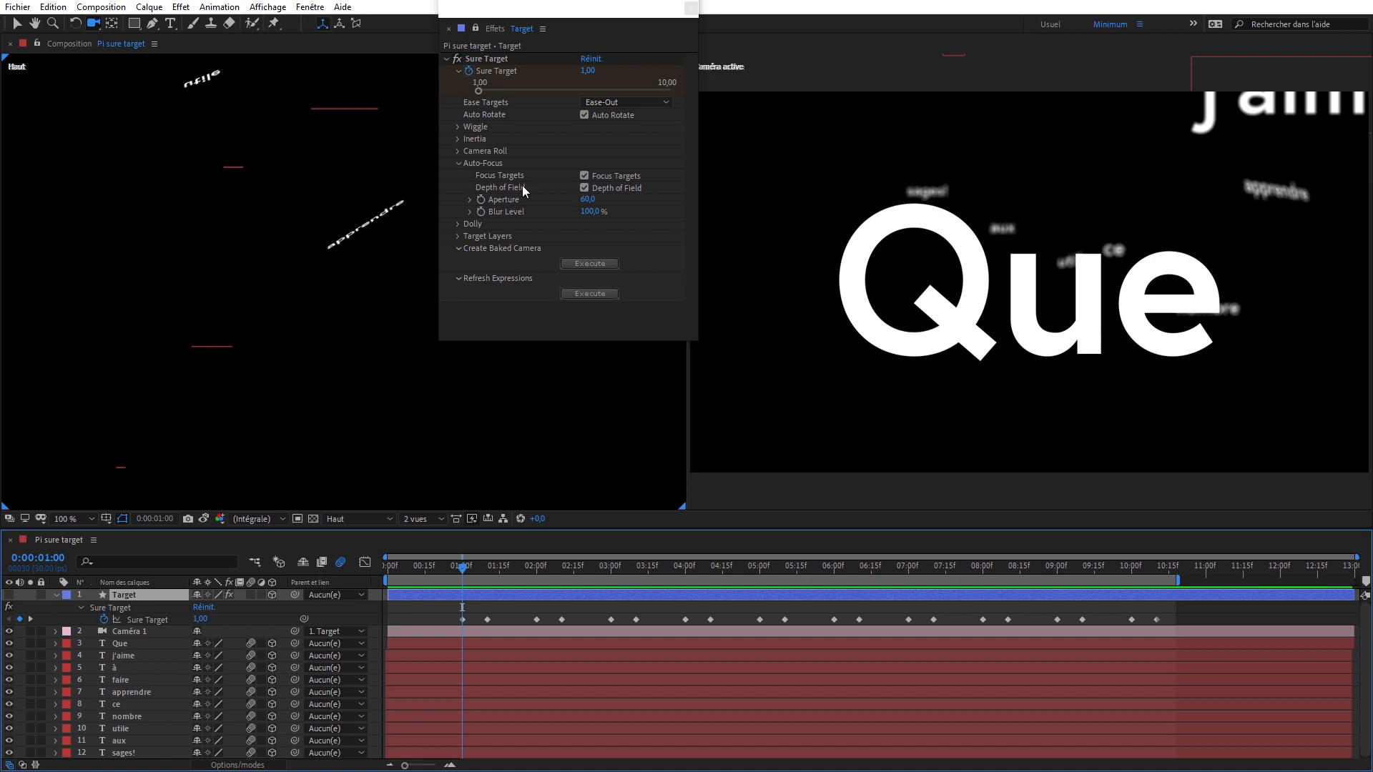
left_click(457, 224)
scroll(471, 257, "down", 4)
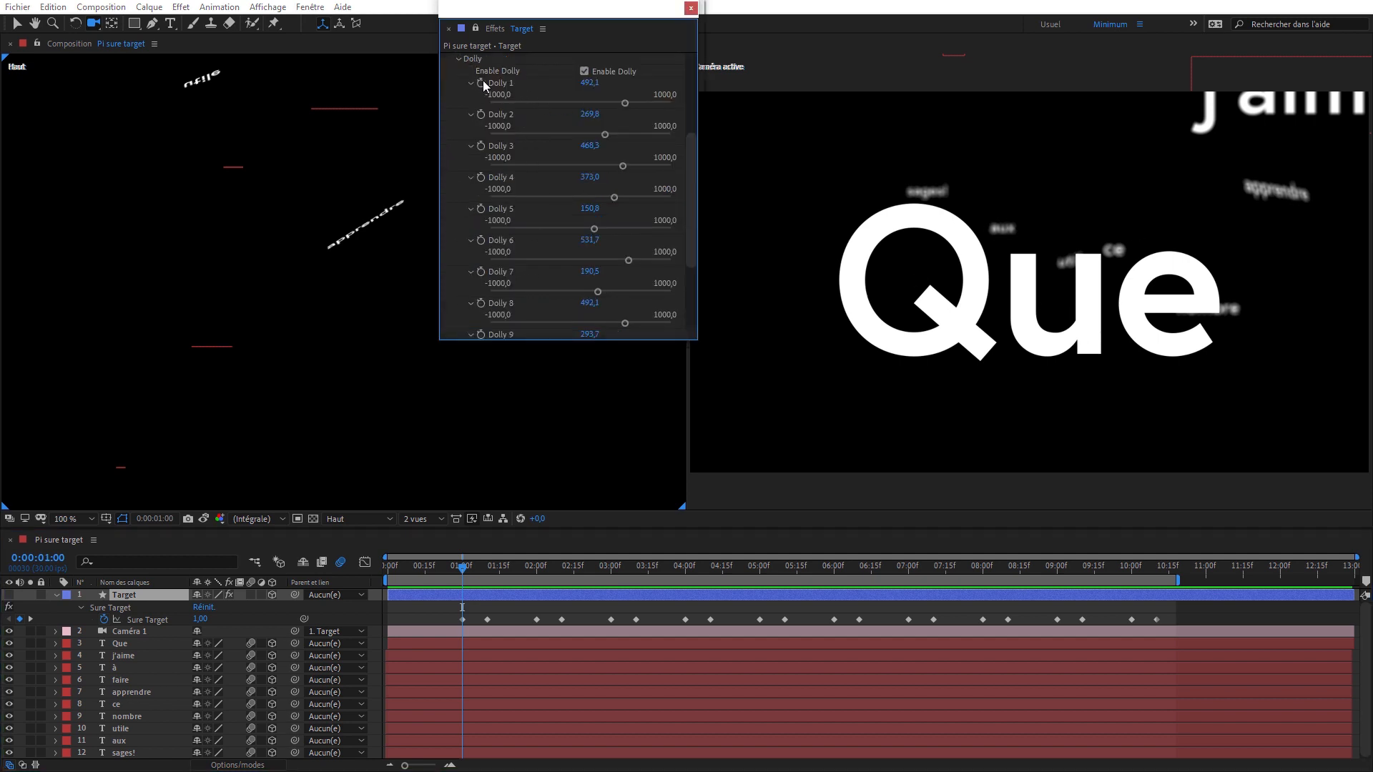
left_click(470, 133)
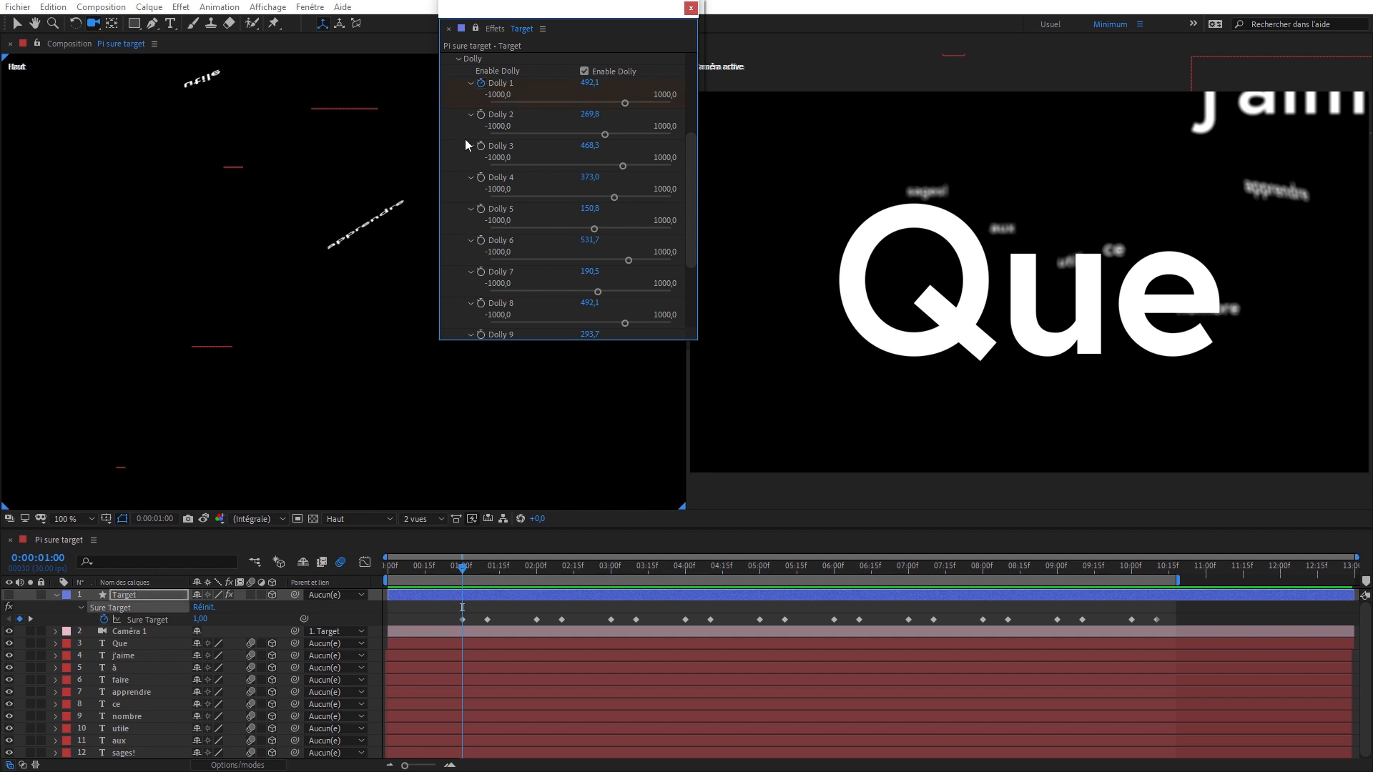
- Disable the composition's motion blur and set Dolly 1 to -31,7 at 0:00:00:00, creating a starting keyframe
key("Home")
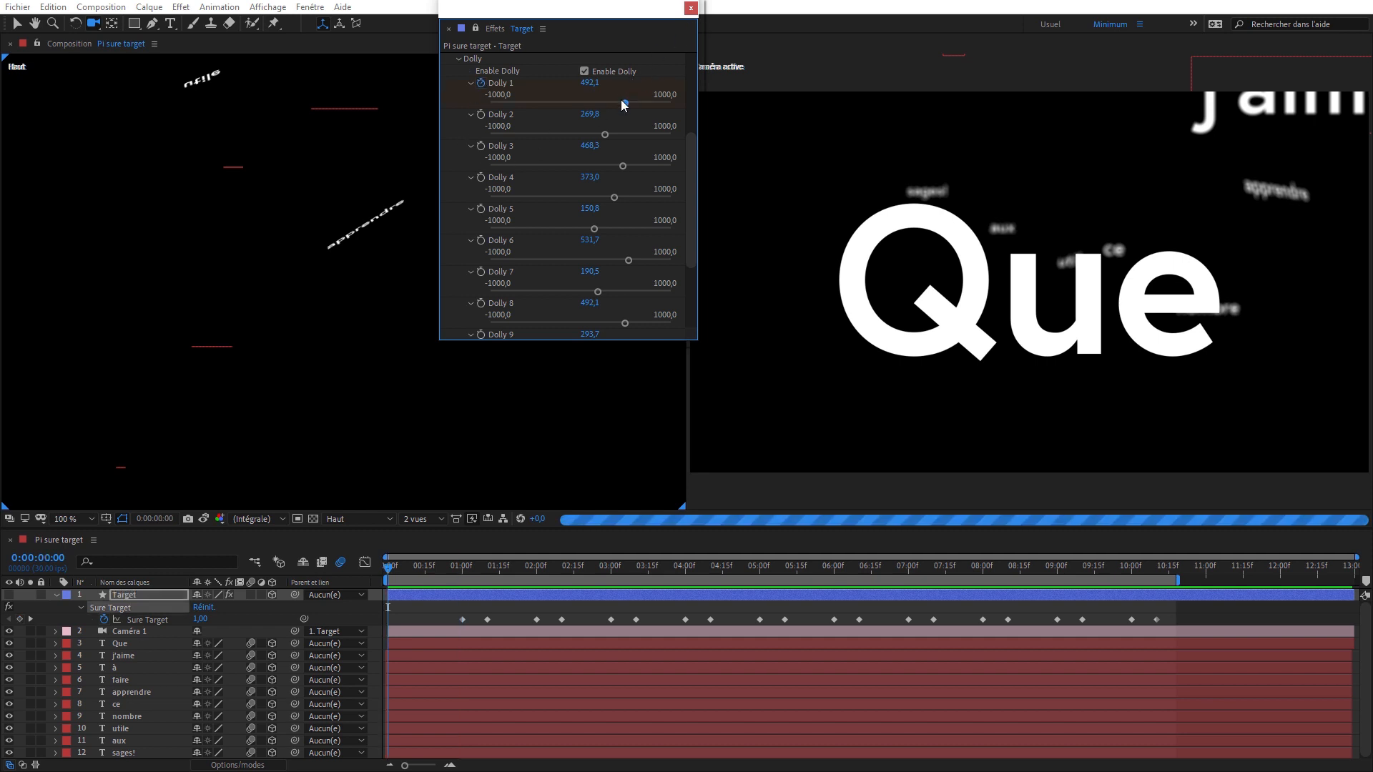
left_click_drag(624, 103, 604, 104)
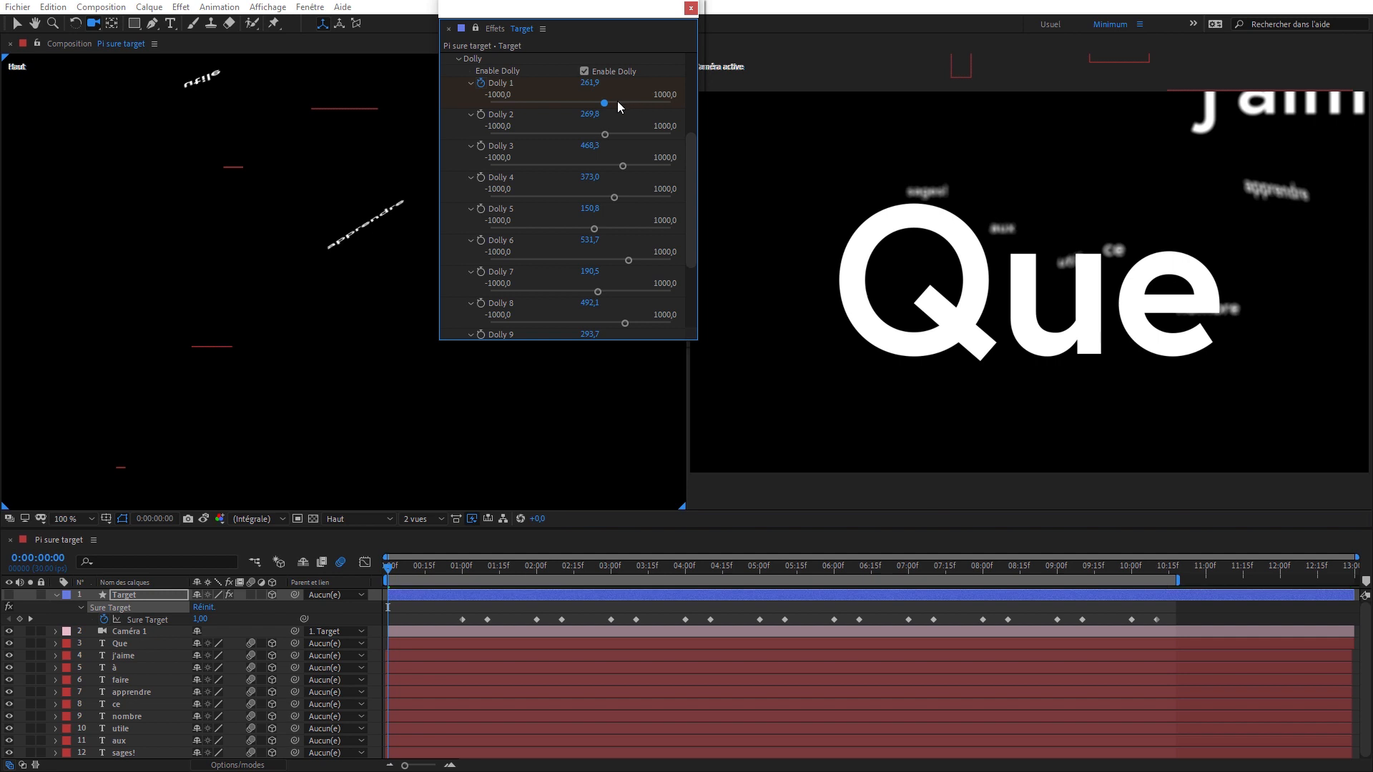
left_click(620, 103)
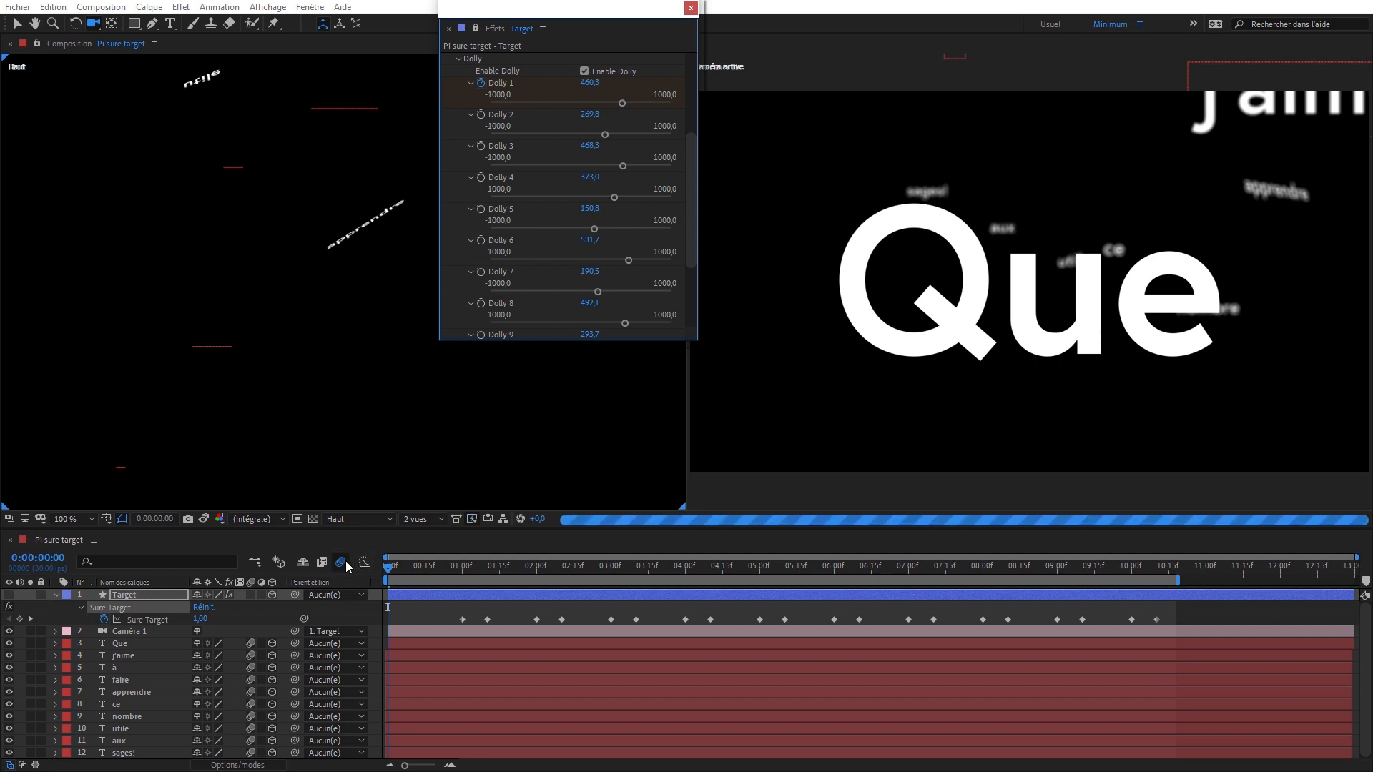
left_click(344, 562)
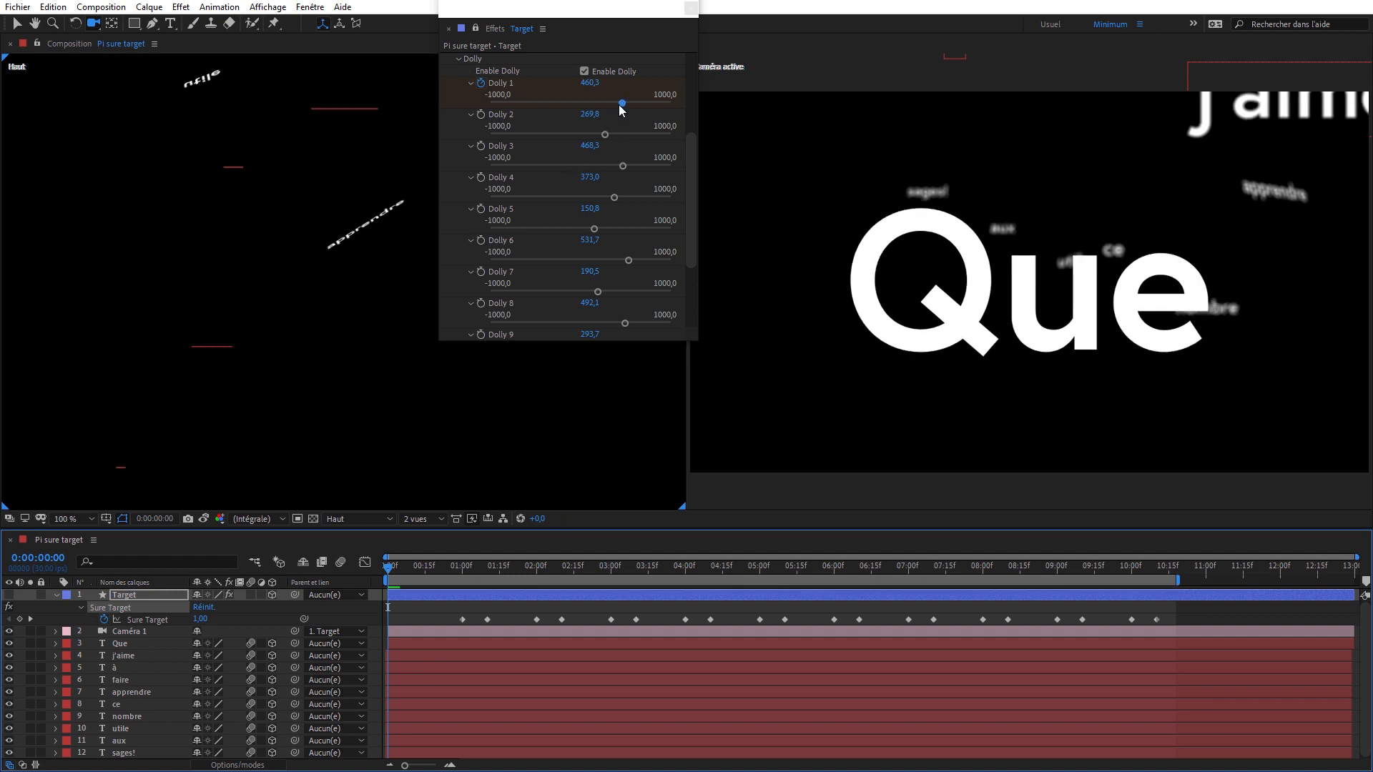
left_click_drag(620, 105, 577, 106)
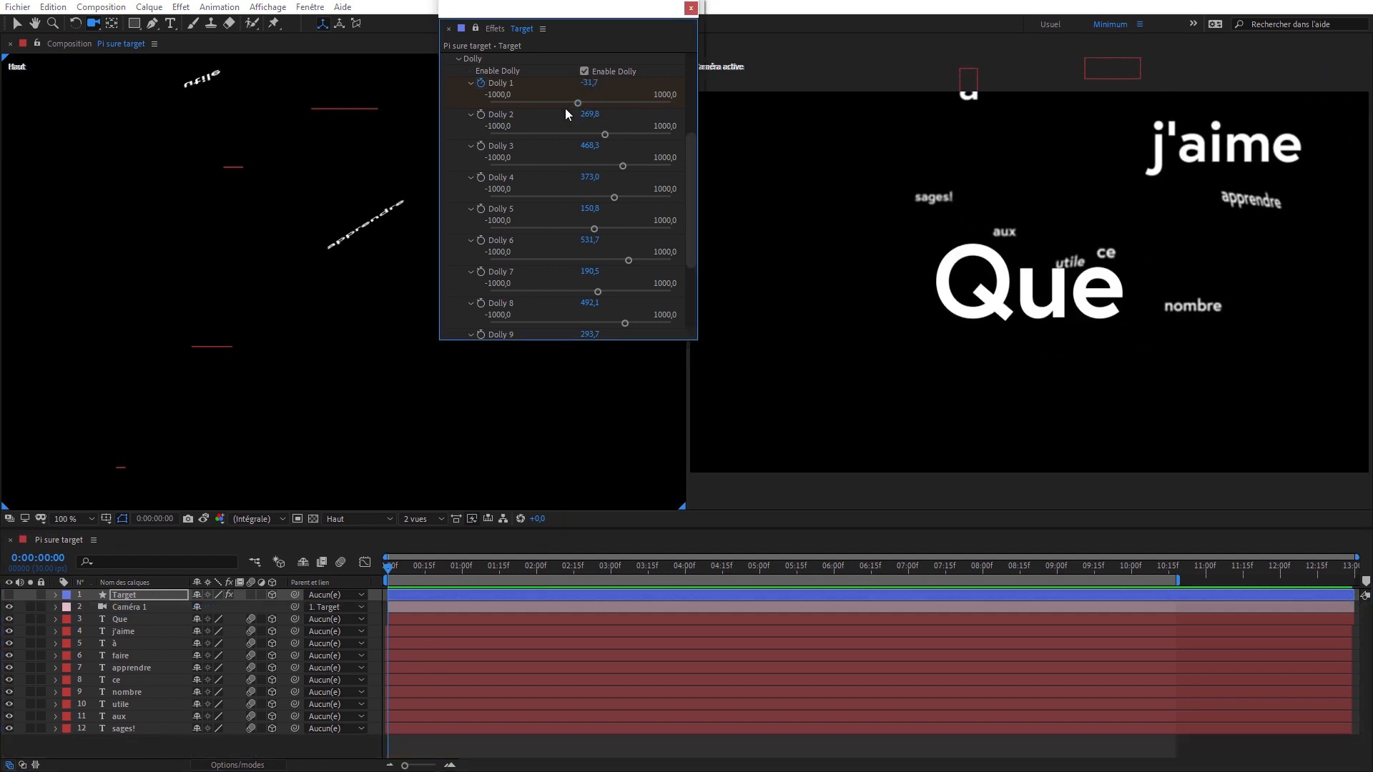
- Reveal the new Dolly 1 keyframes on the Target layer and preview the opening dolly move
key("u")
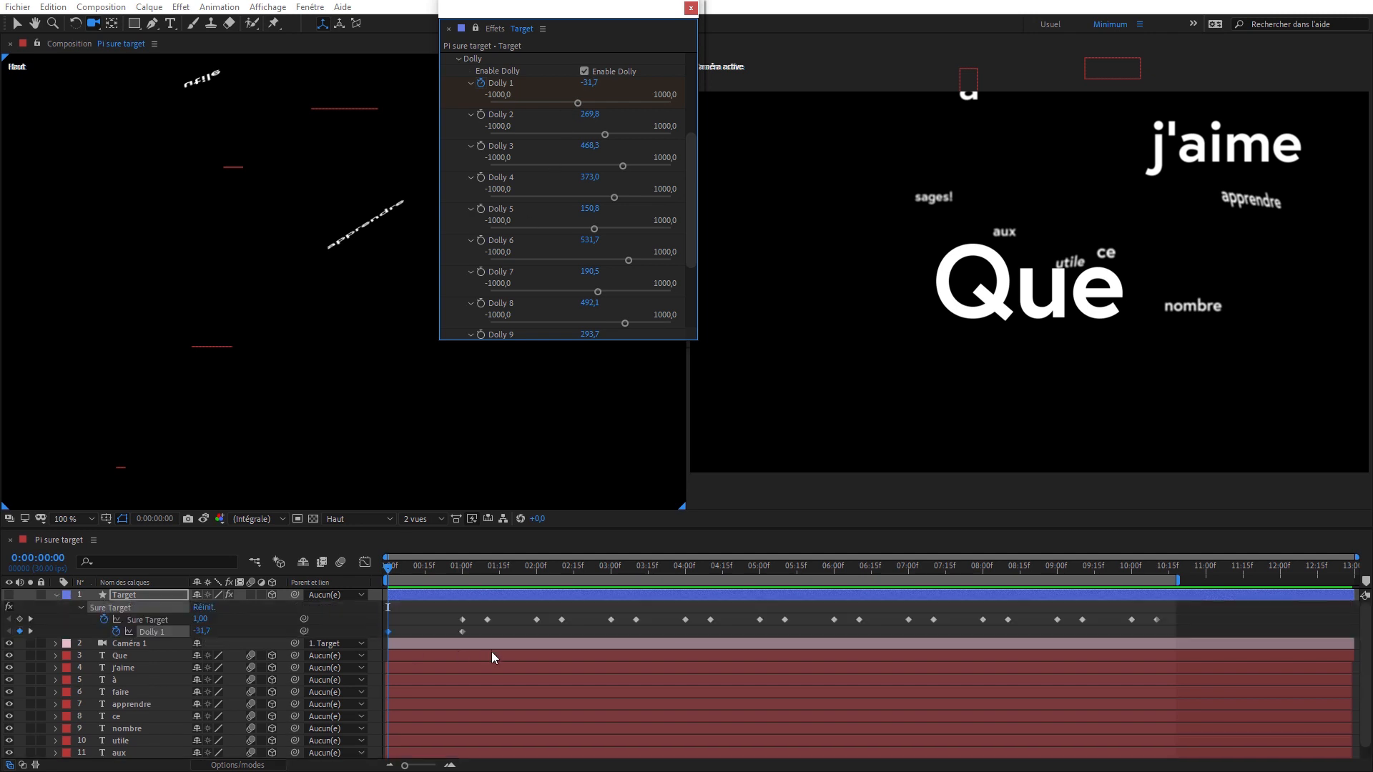
key("space")
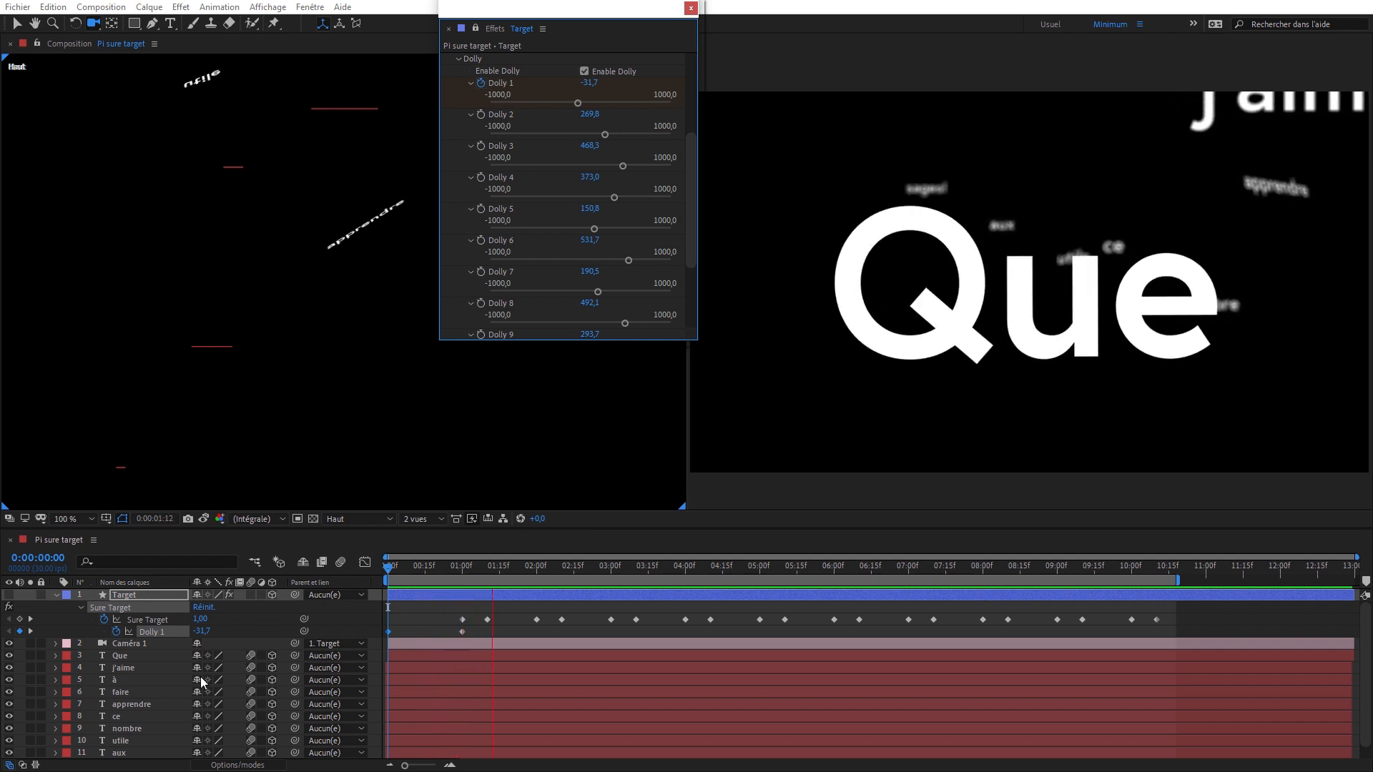
key("space")
- Apply Easy Ease (Lissage de vitesse) to both Dolly 1 keyframes
left_click(157, 631)
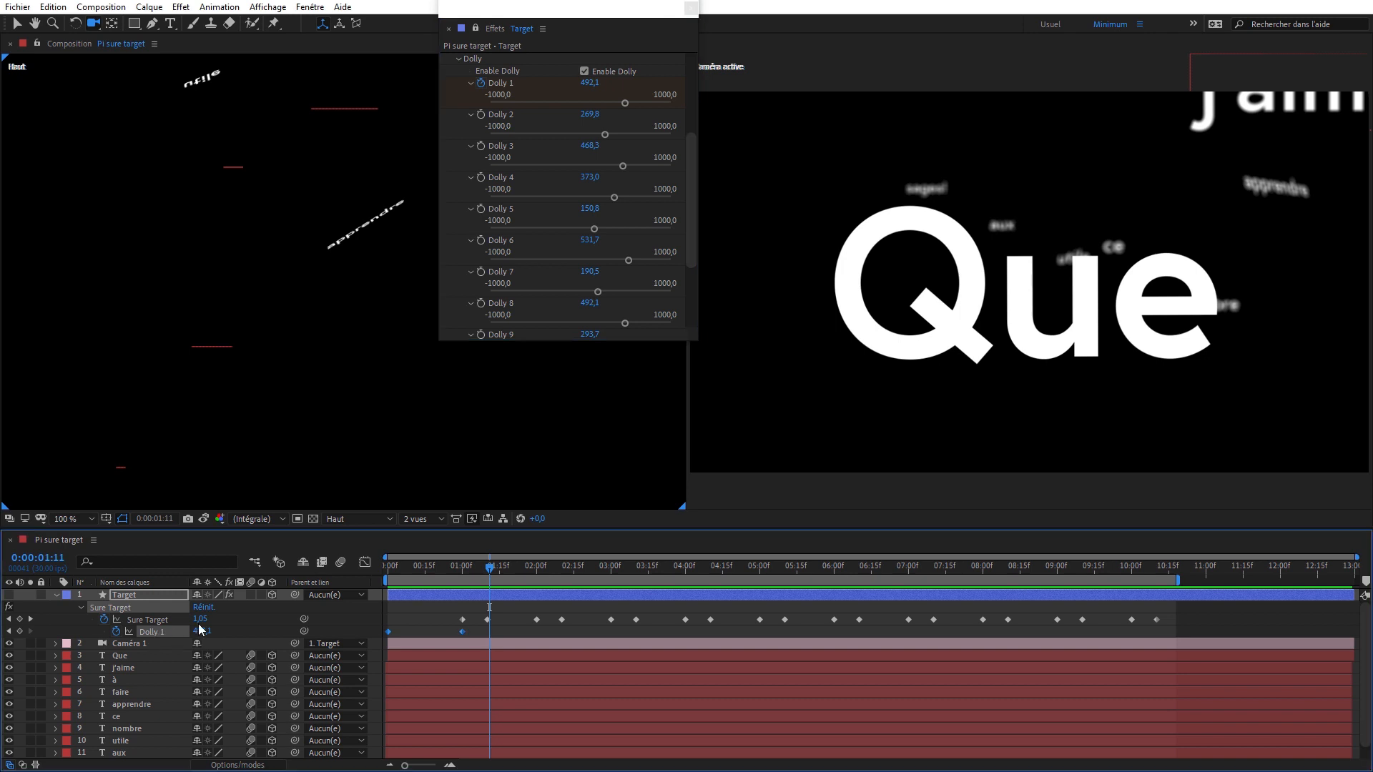
right_click(387, 631)
mouse_move(456, 621)
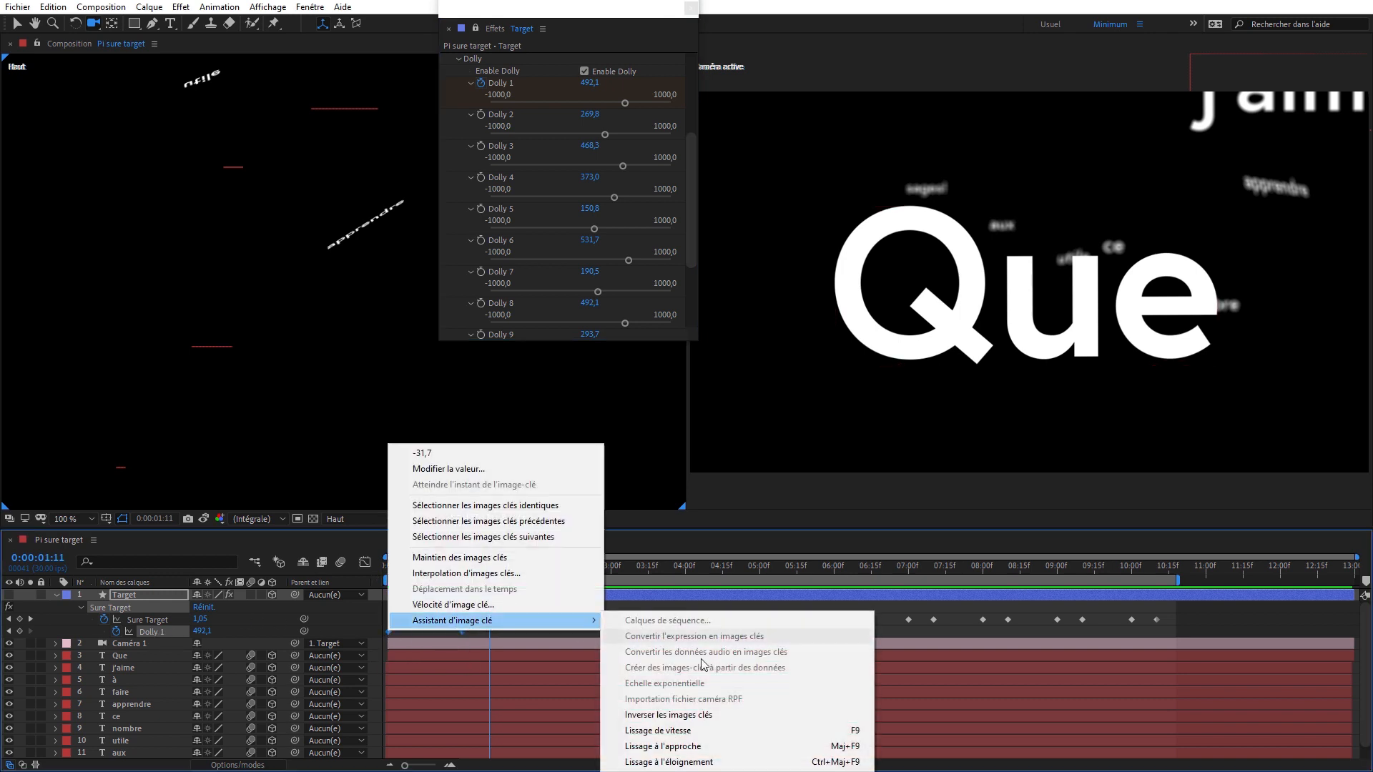
left_click(741, 730)
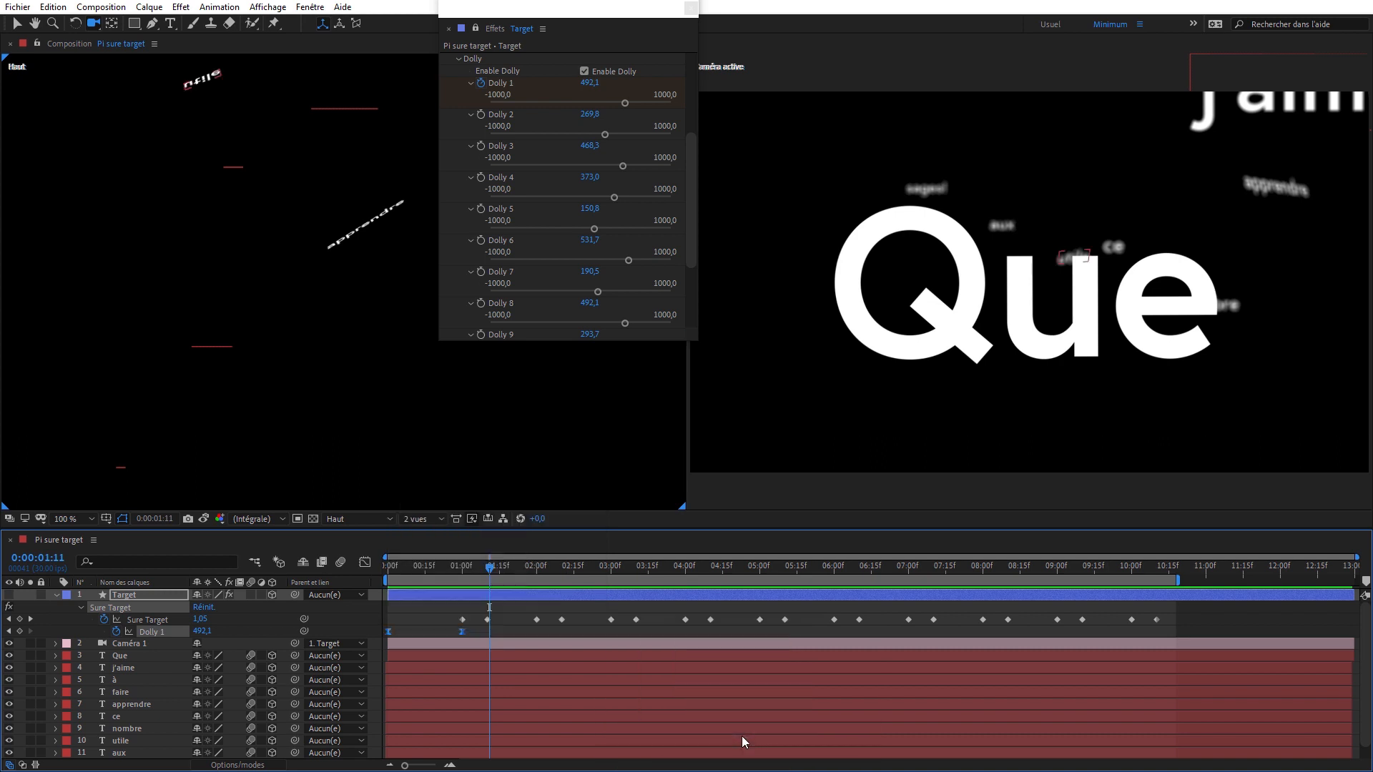
- Scrub through the eased opening dolly move, collapse the Target layer and move the current time to 0:00:00:19
left_click_drag(465, 568, 372, 580)
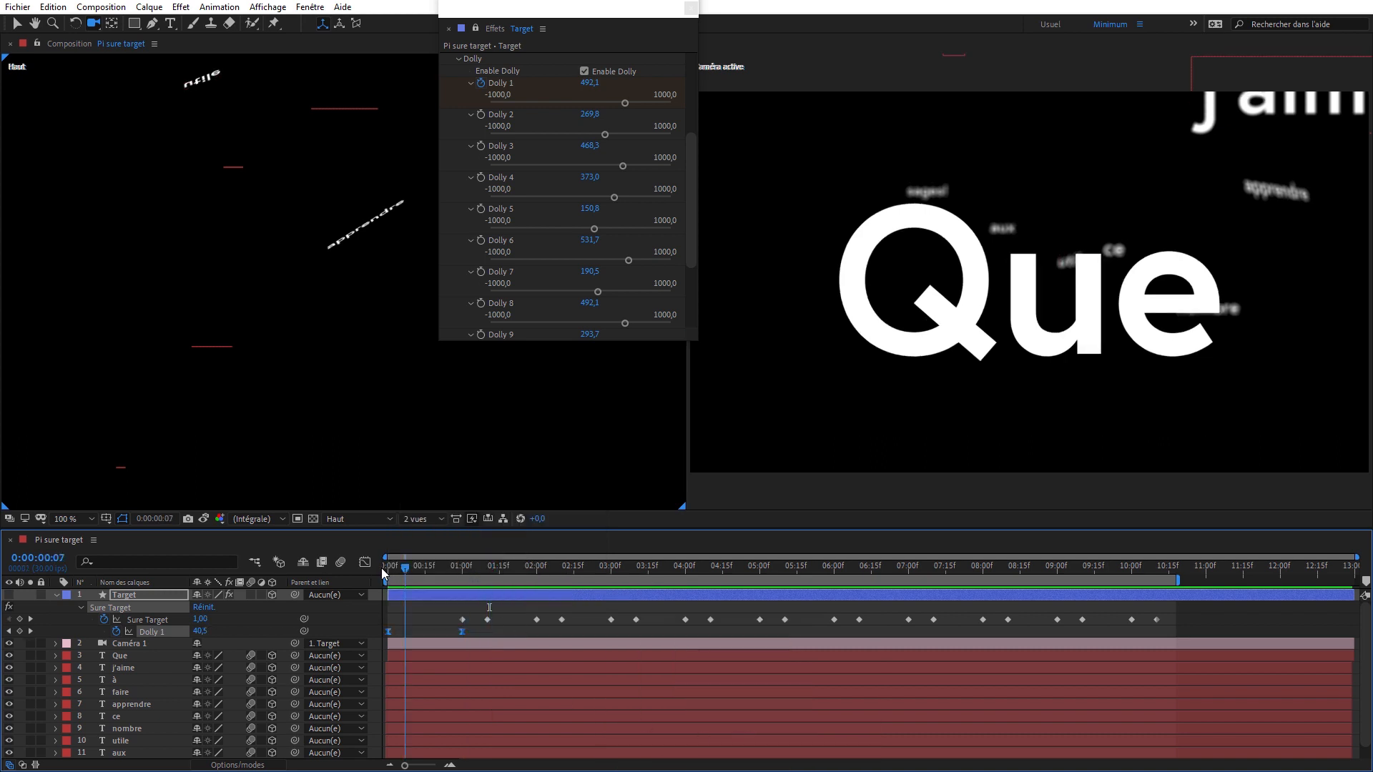
left_click(56, 596)
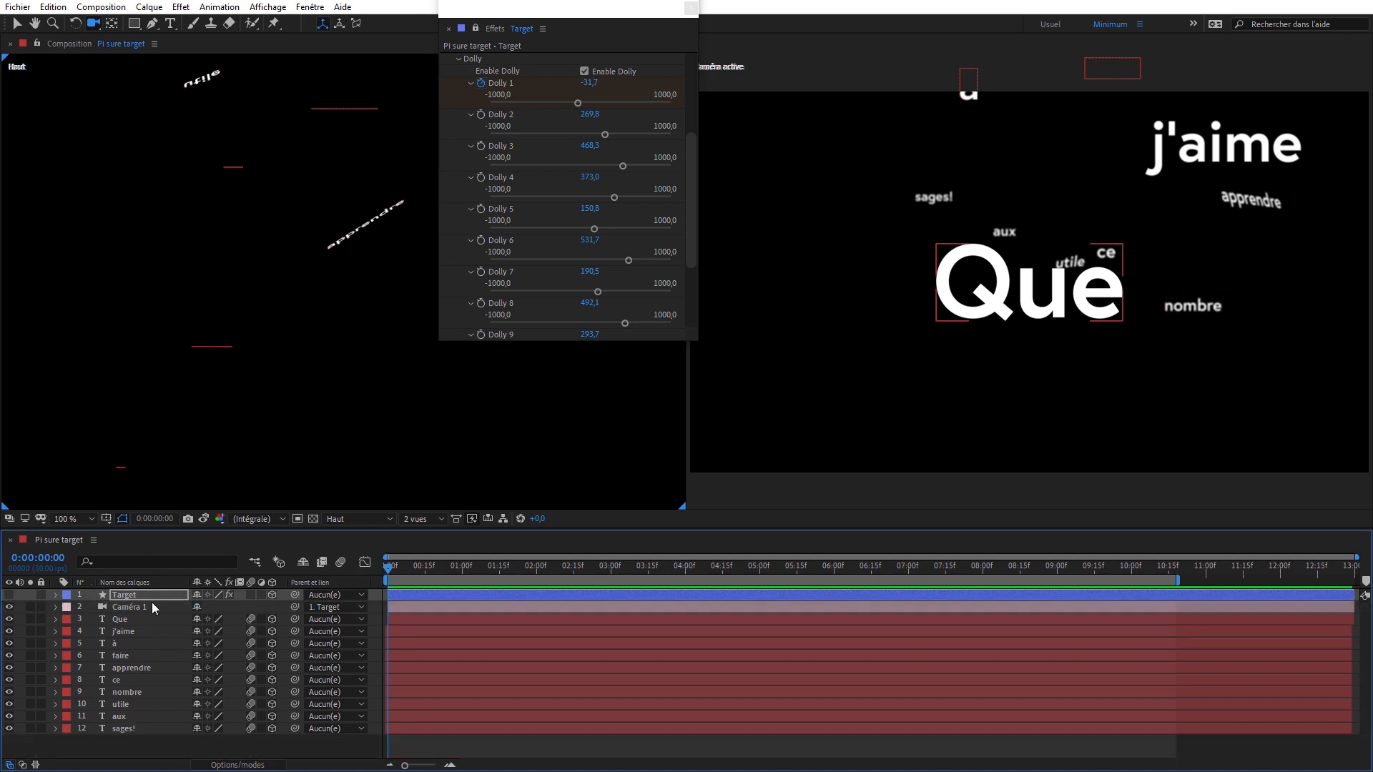
left_click(435, 565)
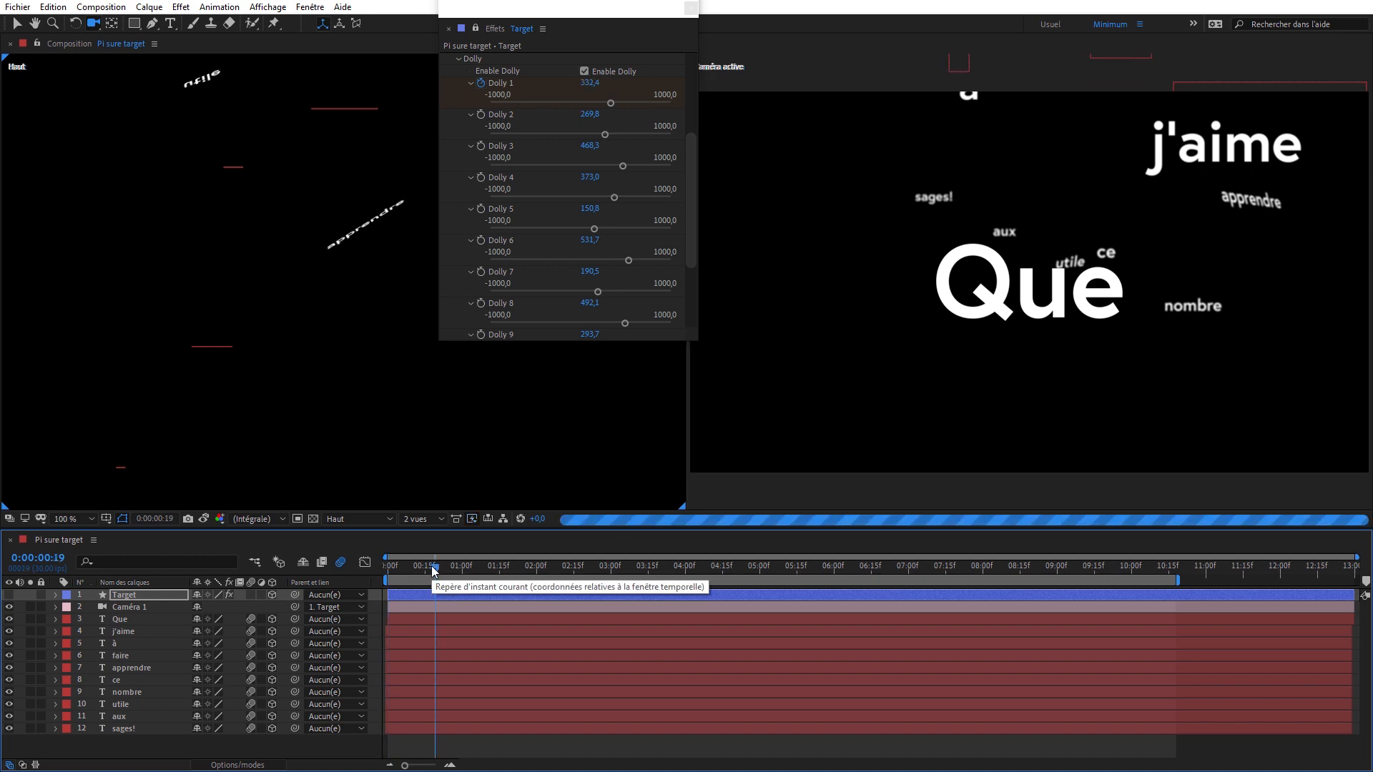
- Create a new baked camera from the Target layer's Sure Target effect and preview its motion up to 0:00:04:28
left_click(146, 598)
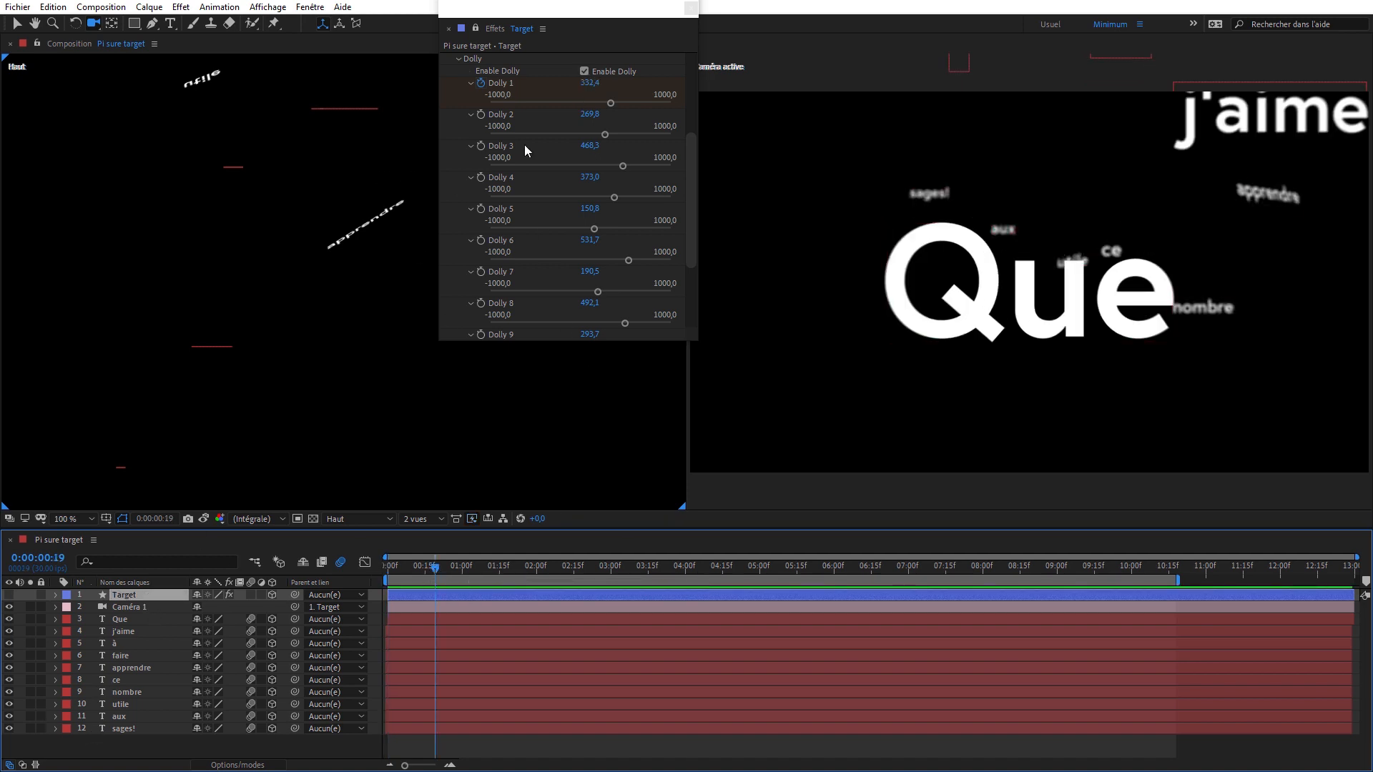
left_click(459, 58)
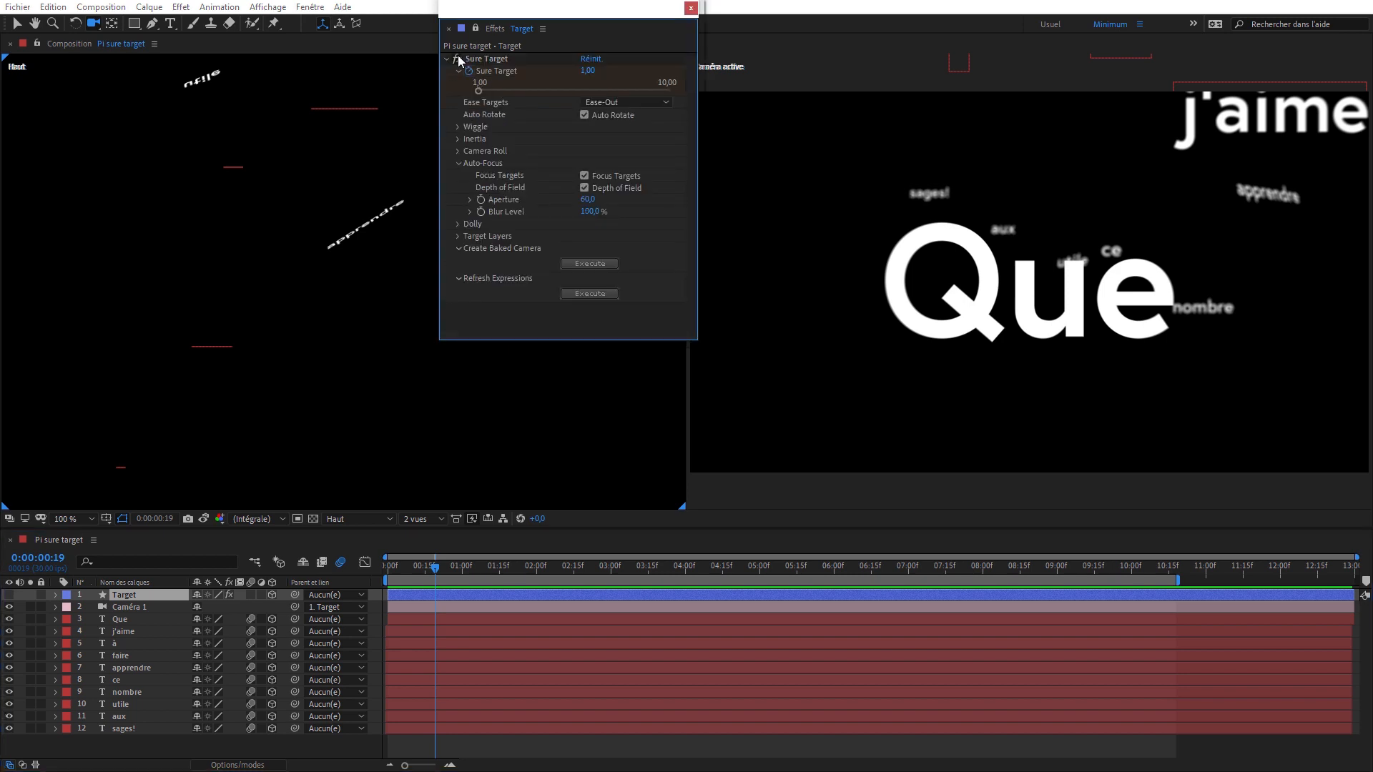
left_click(590, 263)
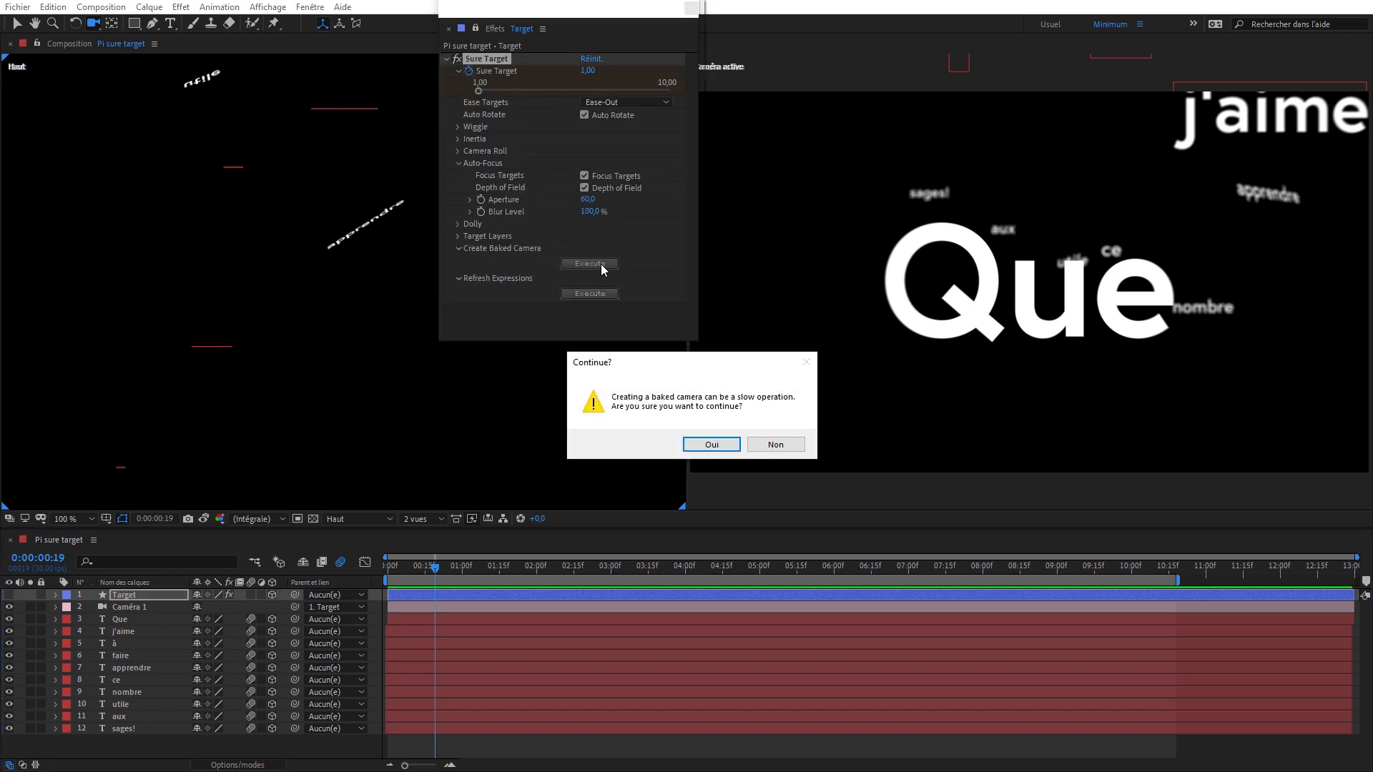
left_click(730, 451)
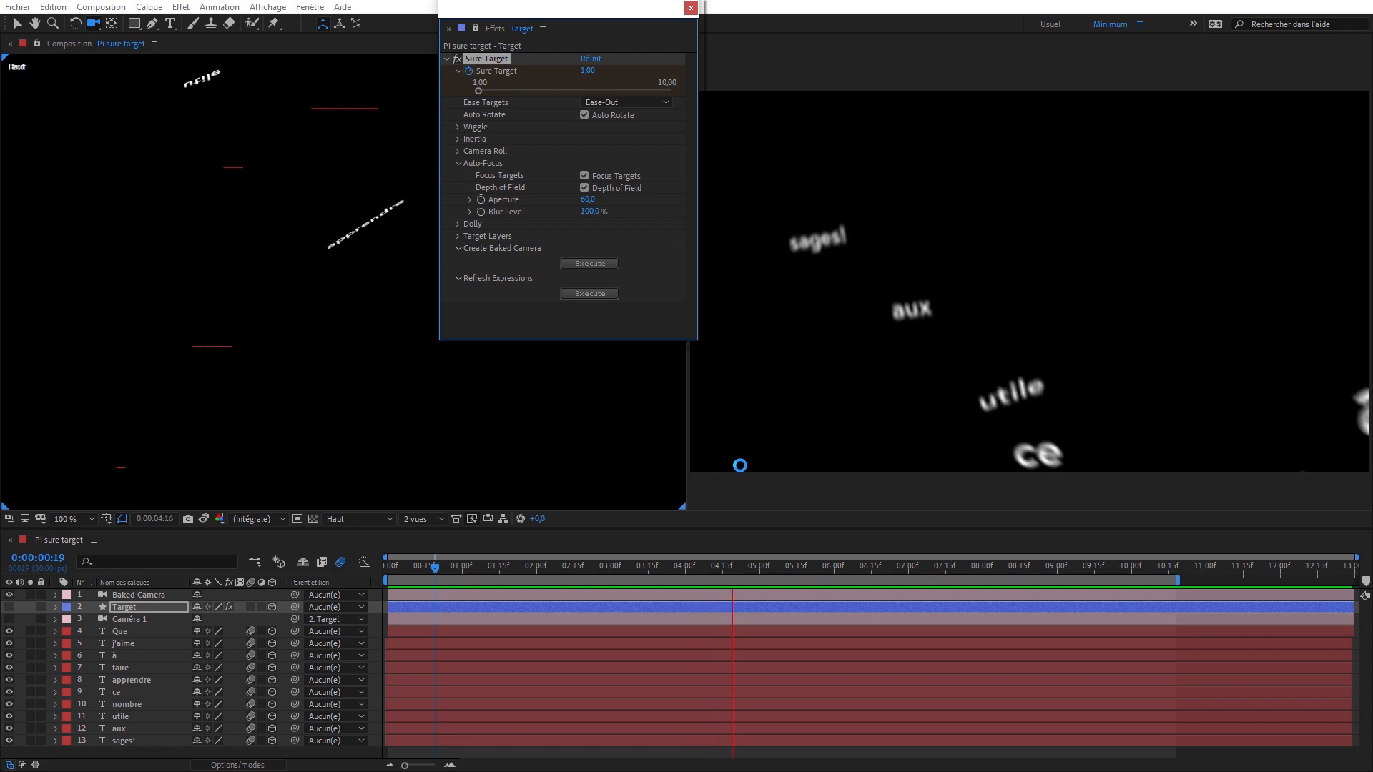
key("space")
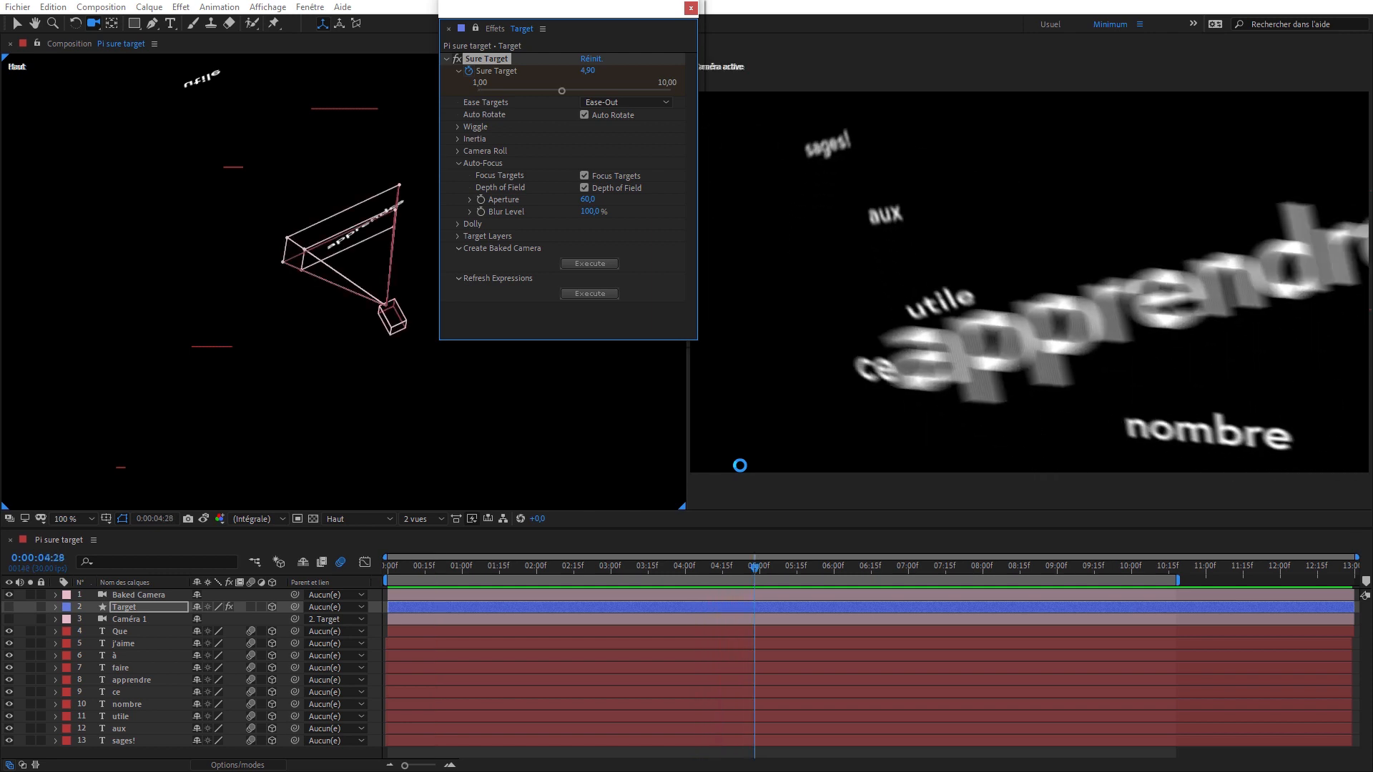
- Switch to the Usuel workspace and display the composition in a single view
left_click(1045, 25)
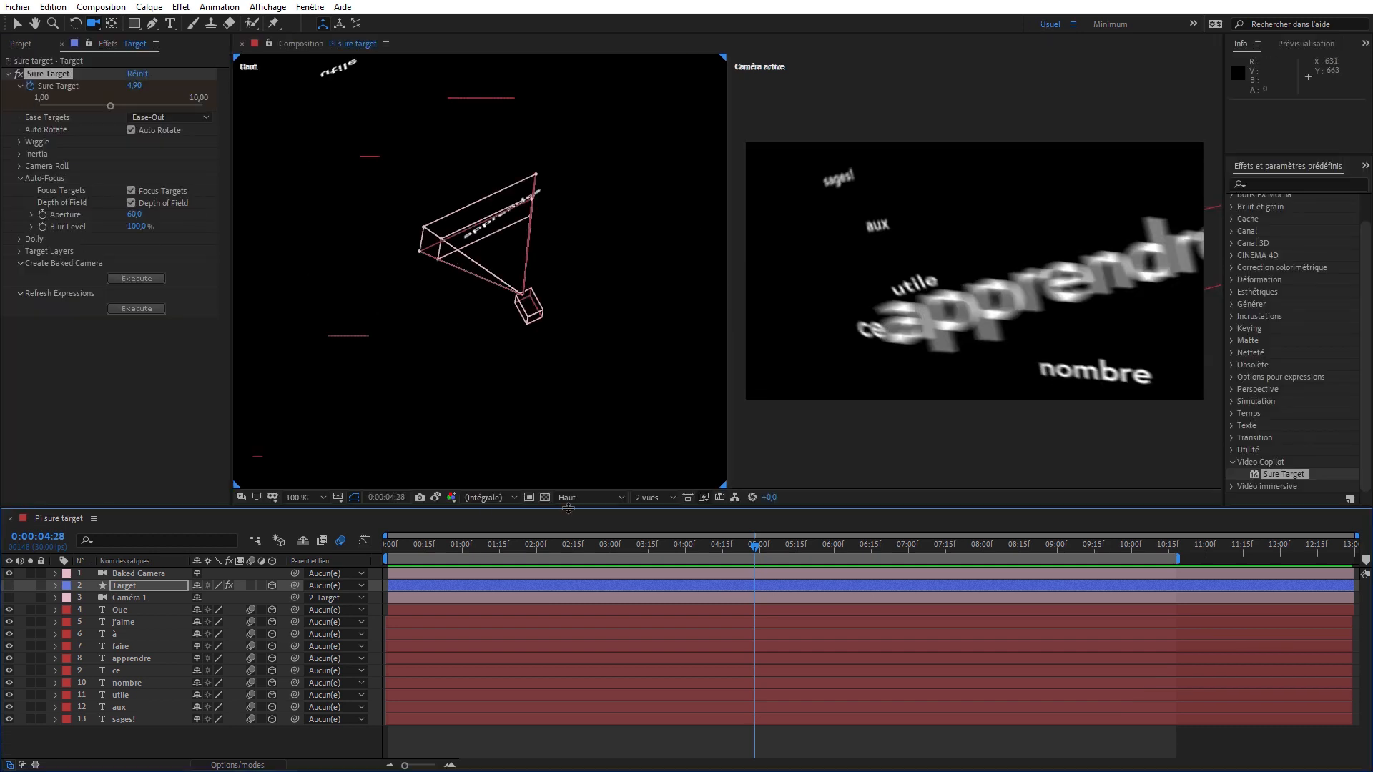
left_click(582, 498)
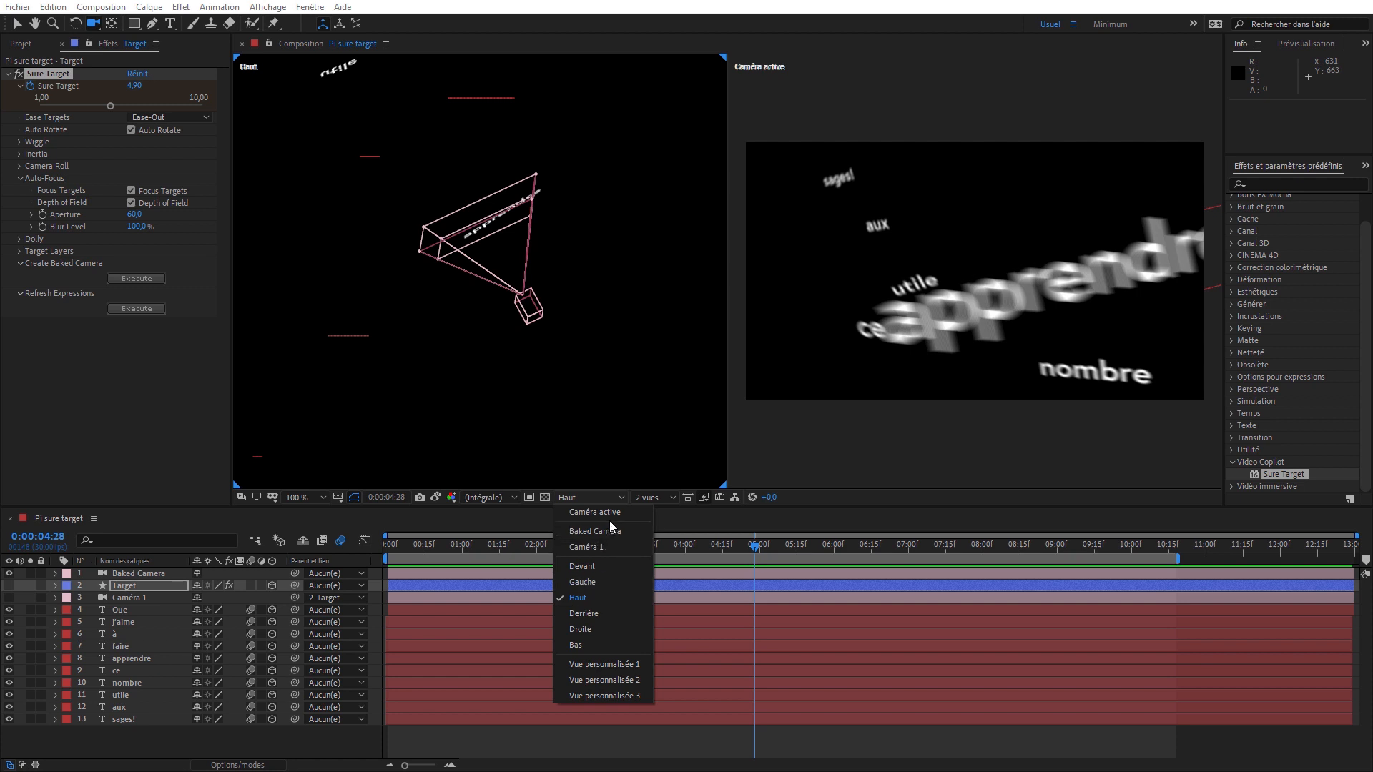
left_click(650, 497)
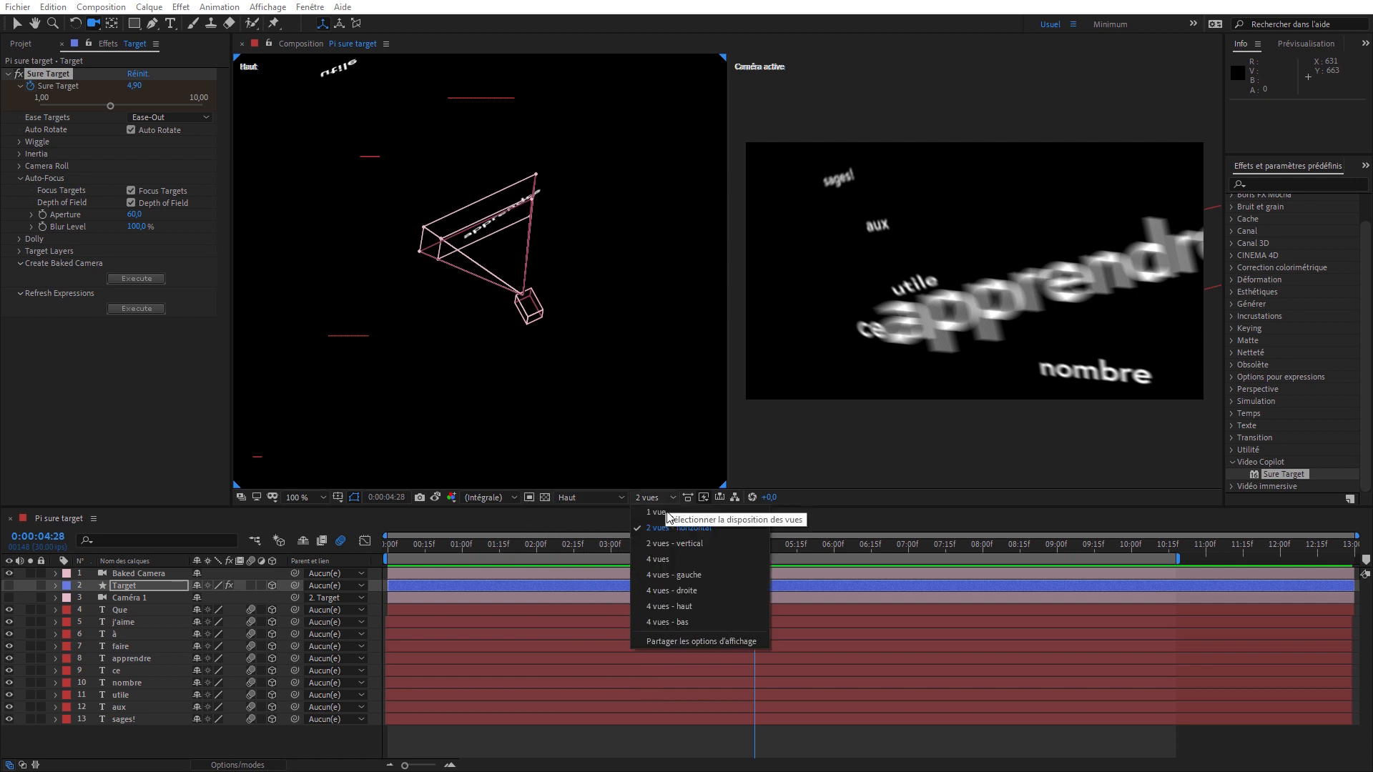
left_click(672, 523)
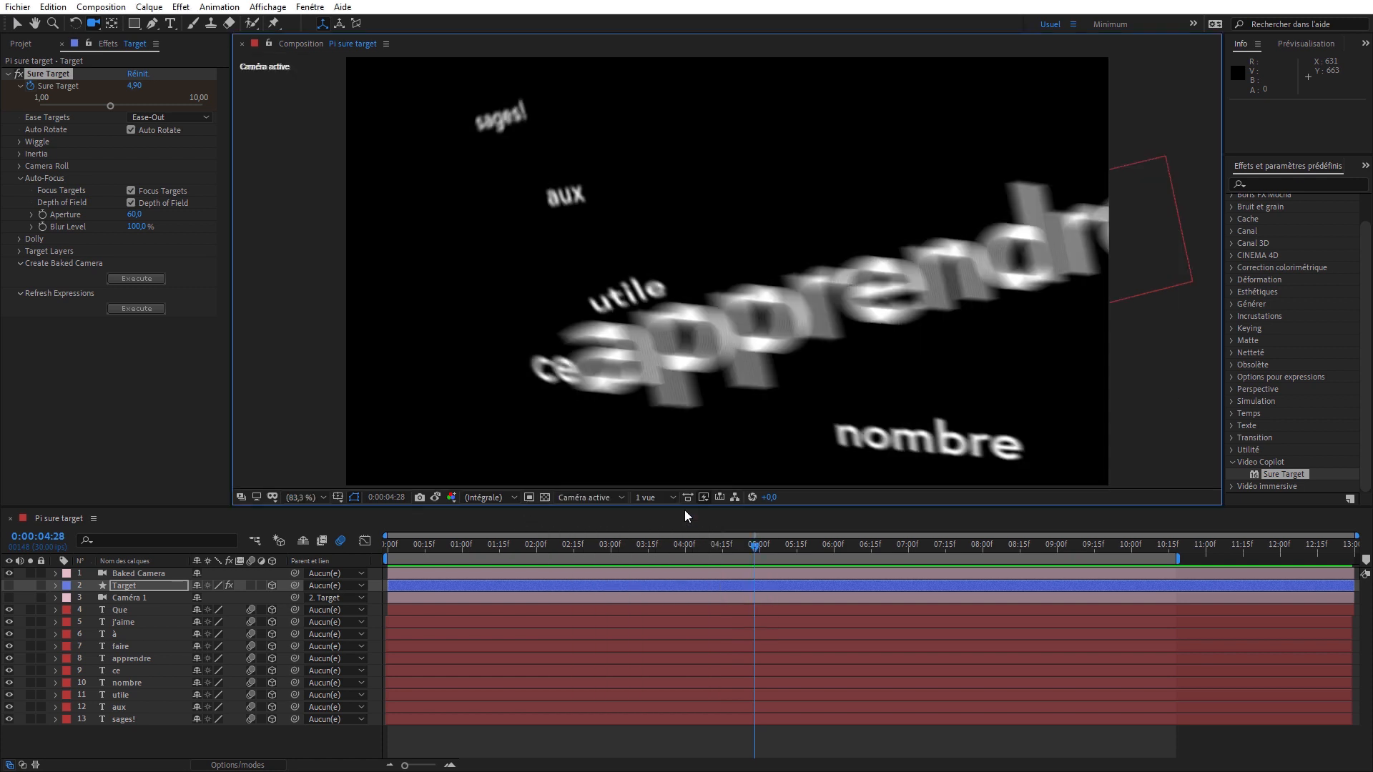
- Open the Pi comp composition, select its Caméra 1 and scrub to 0:00:05:11 to review the camera move
left_click(29, 45)
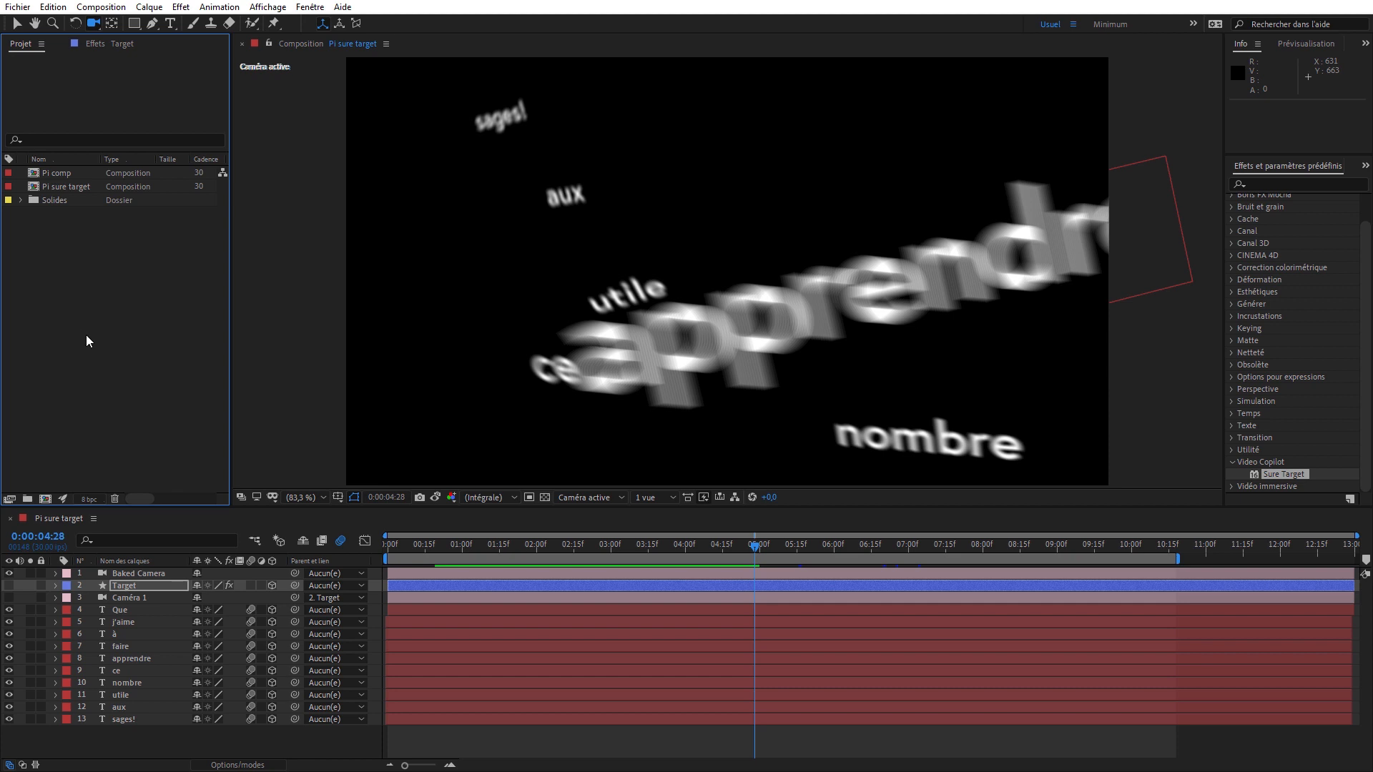
double_click(56, 174)
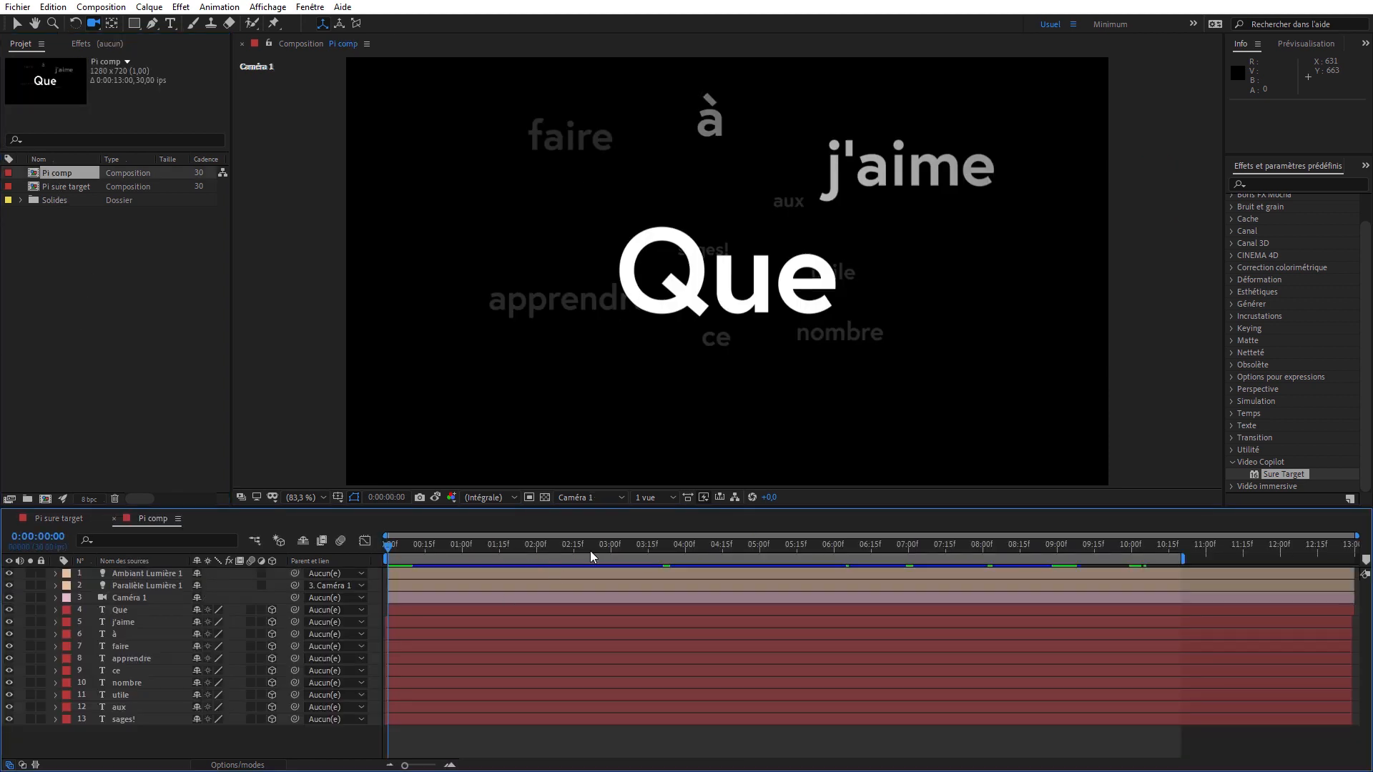
left_click(147, 611)
left_click(141, 598)
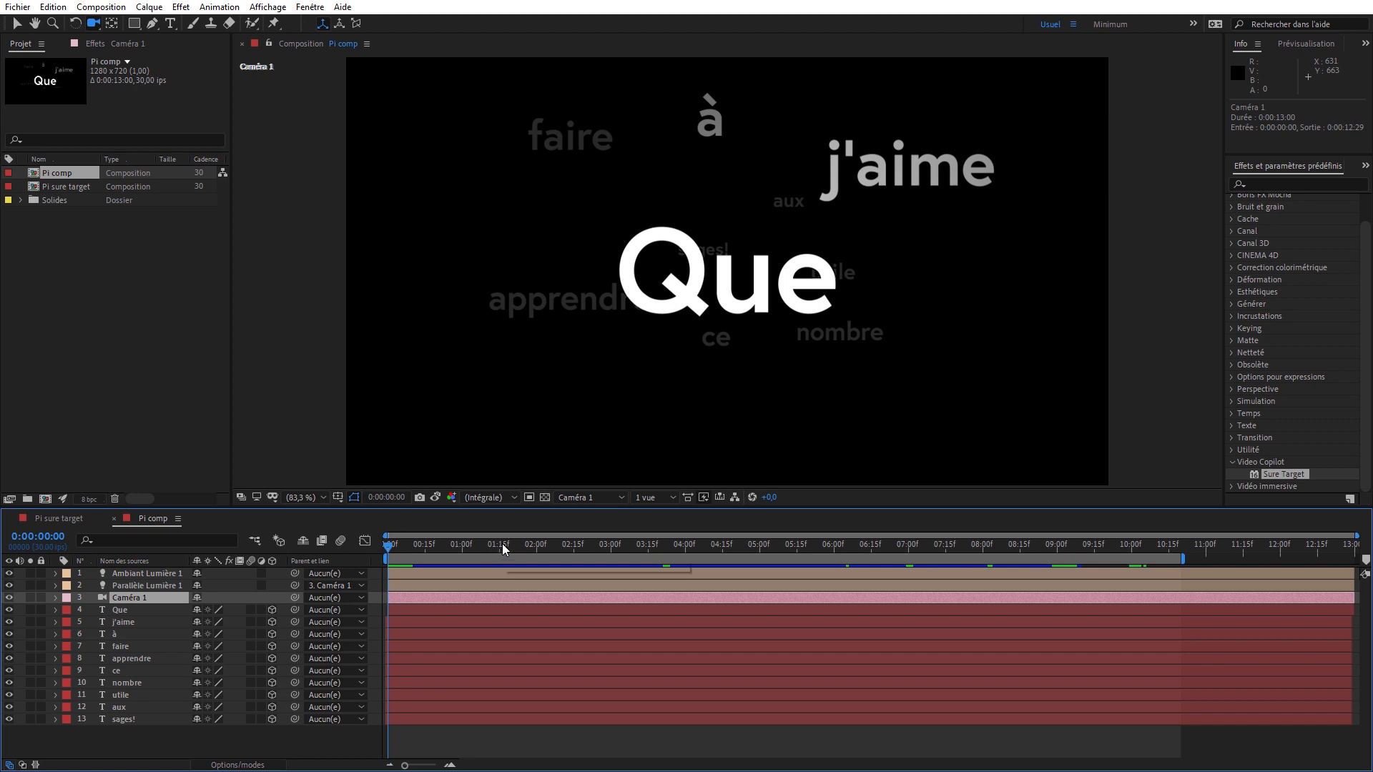
left_click_drag(504, 549, 789, 566)
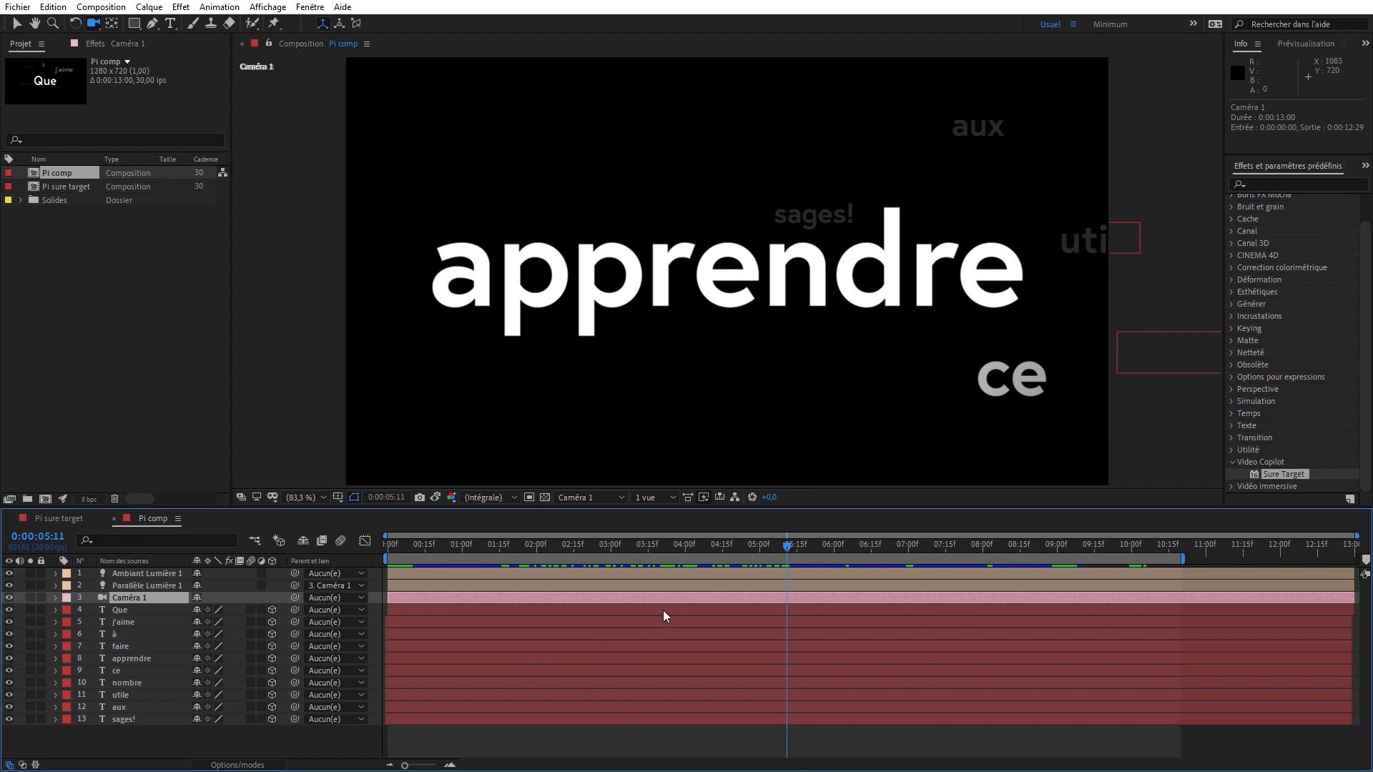
- Return to the Pi sure target composition, show the Target layer's effect settings and preview the animation from the start
left_click(64, 519)
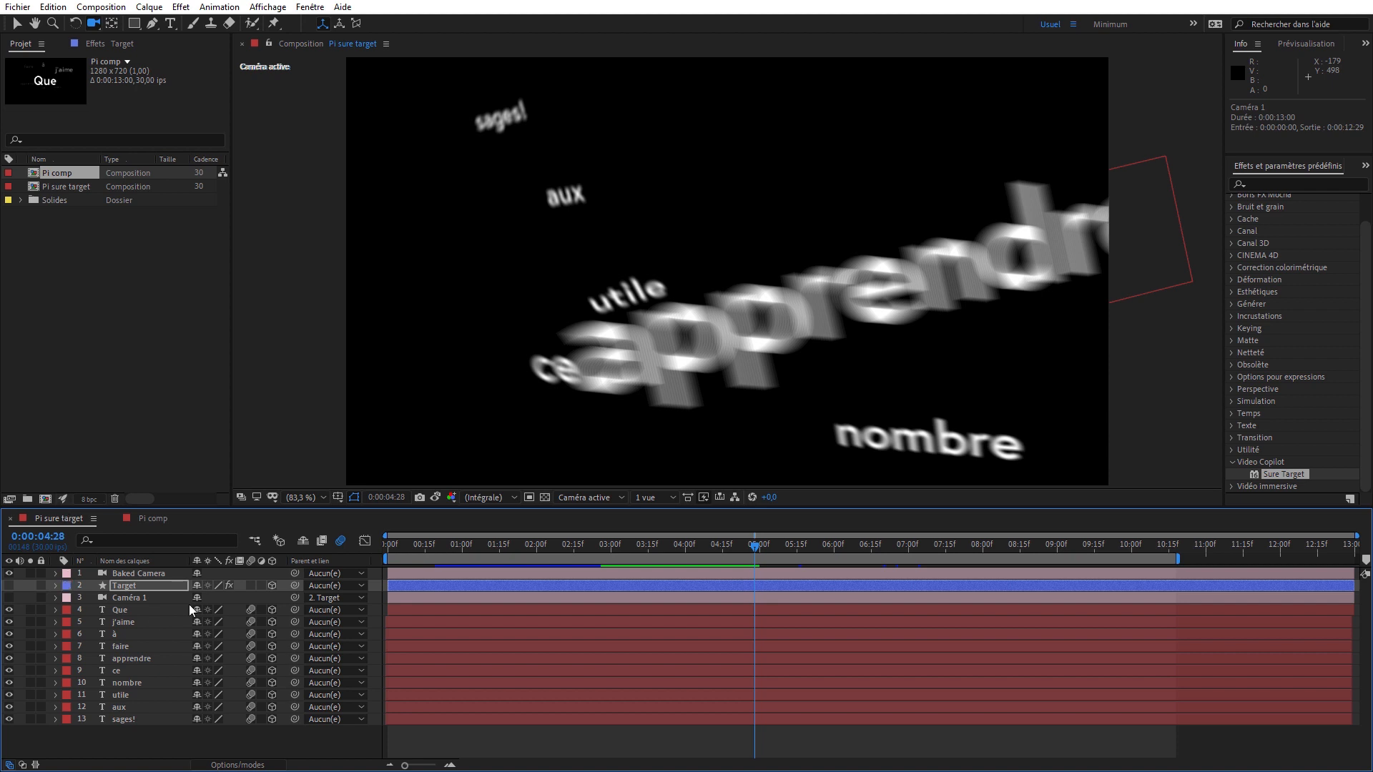
key("F3")
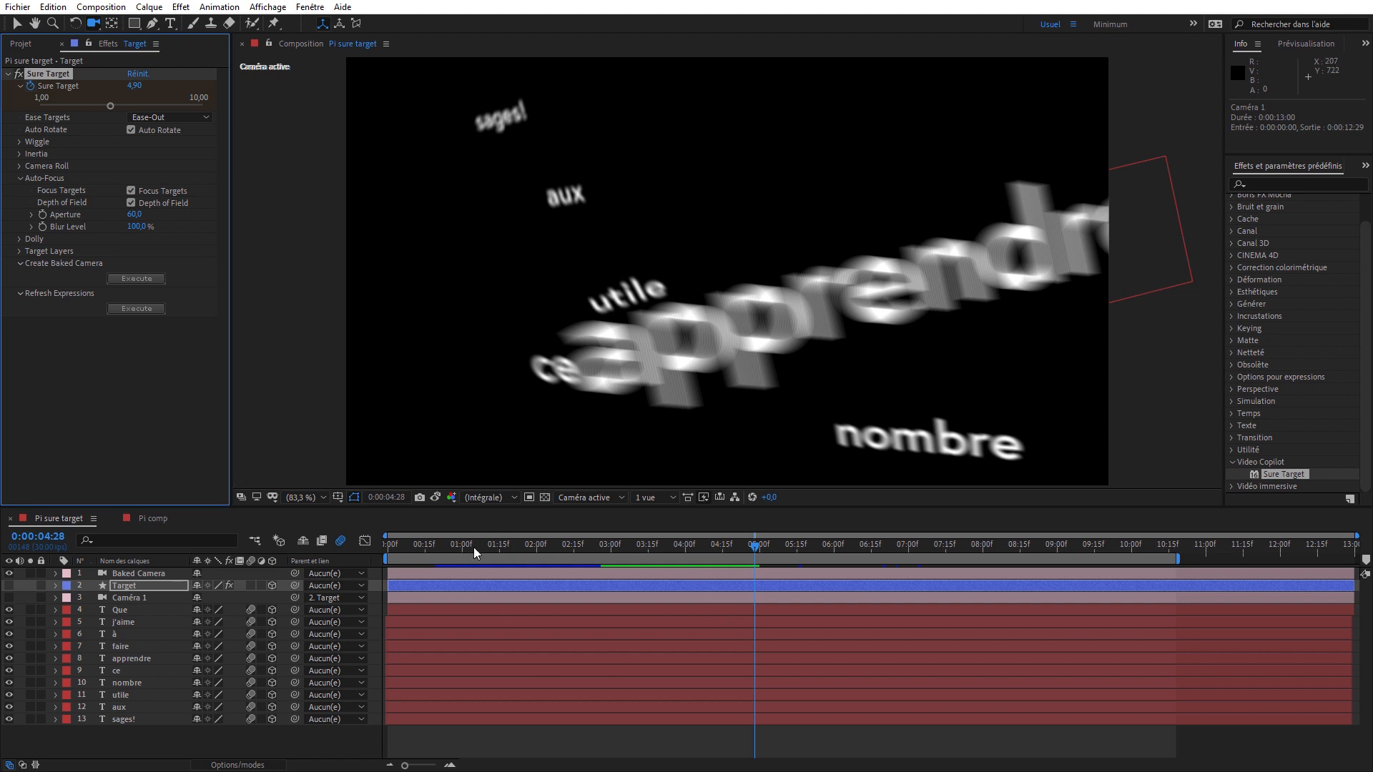
key("Home")
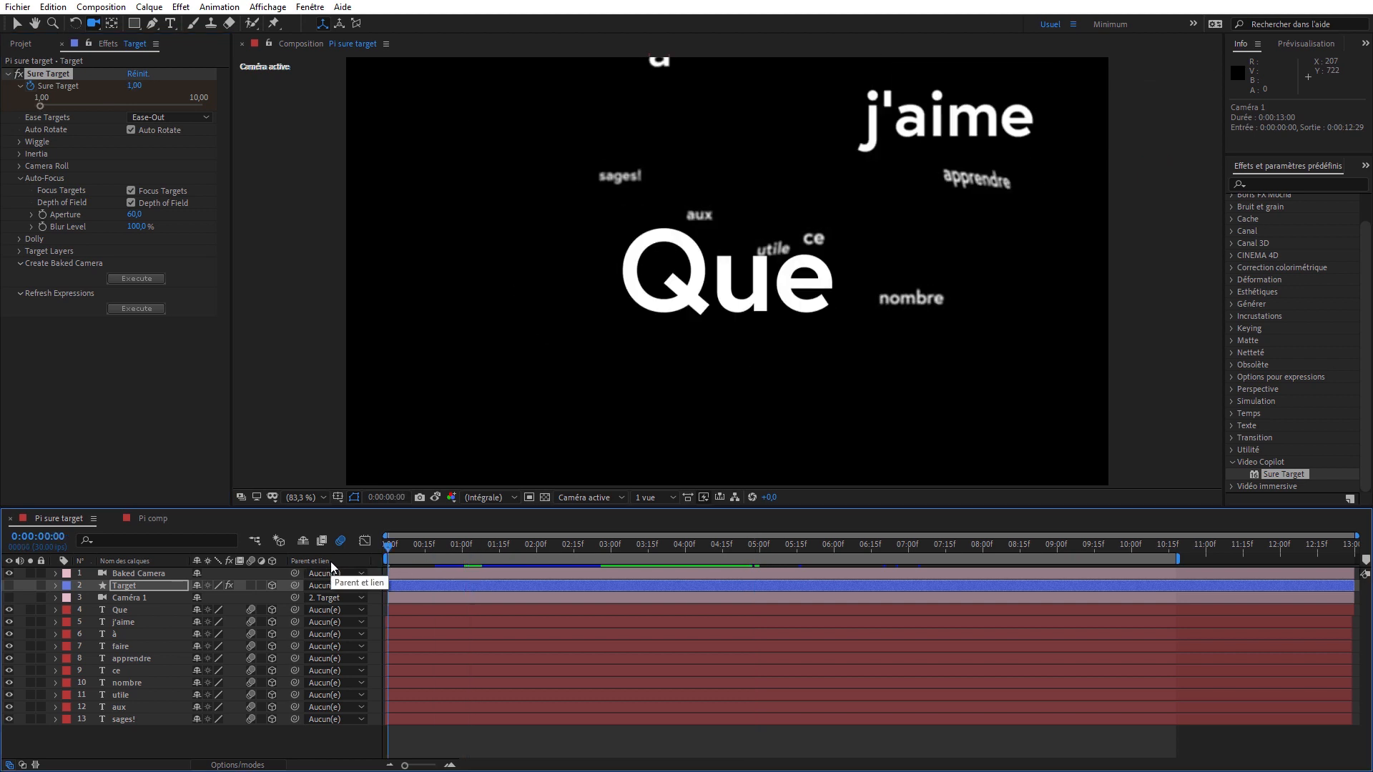
key("space")
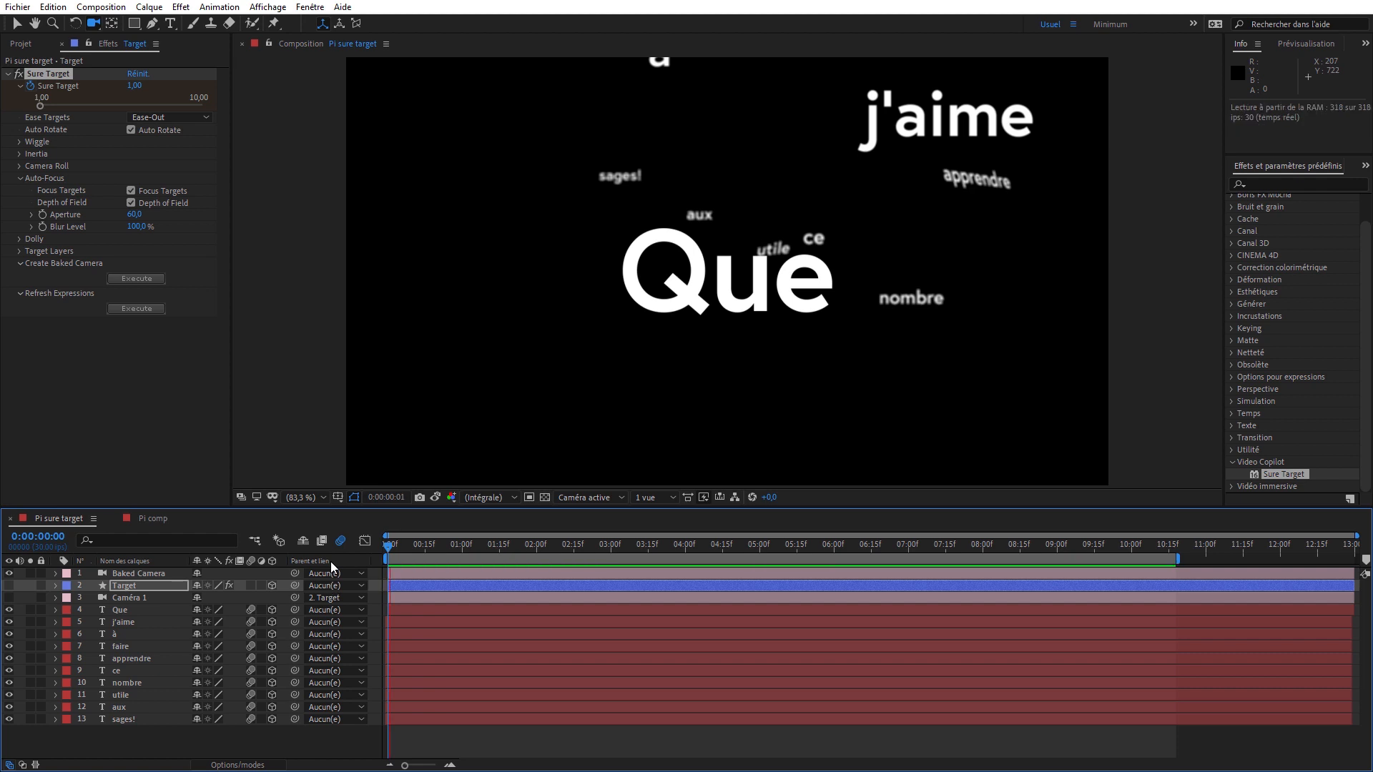